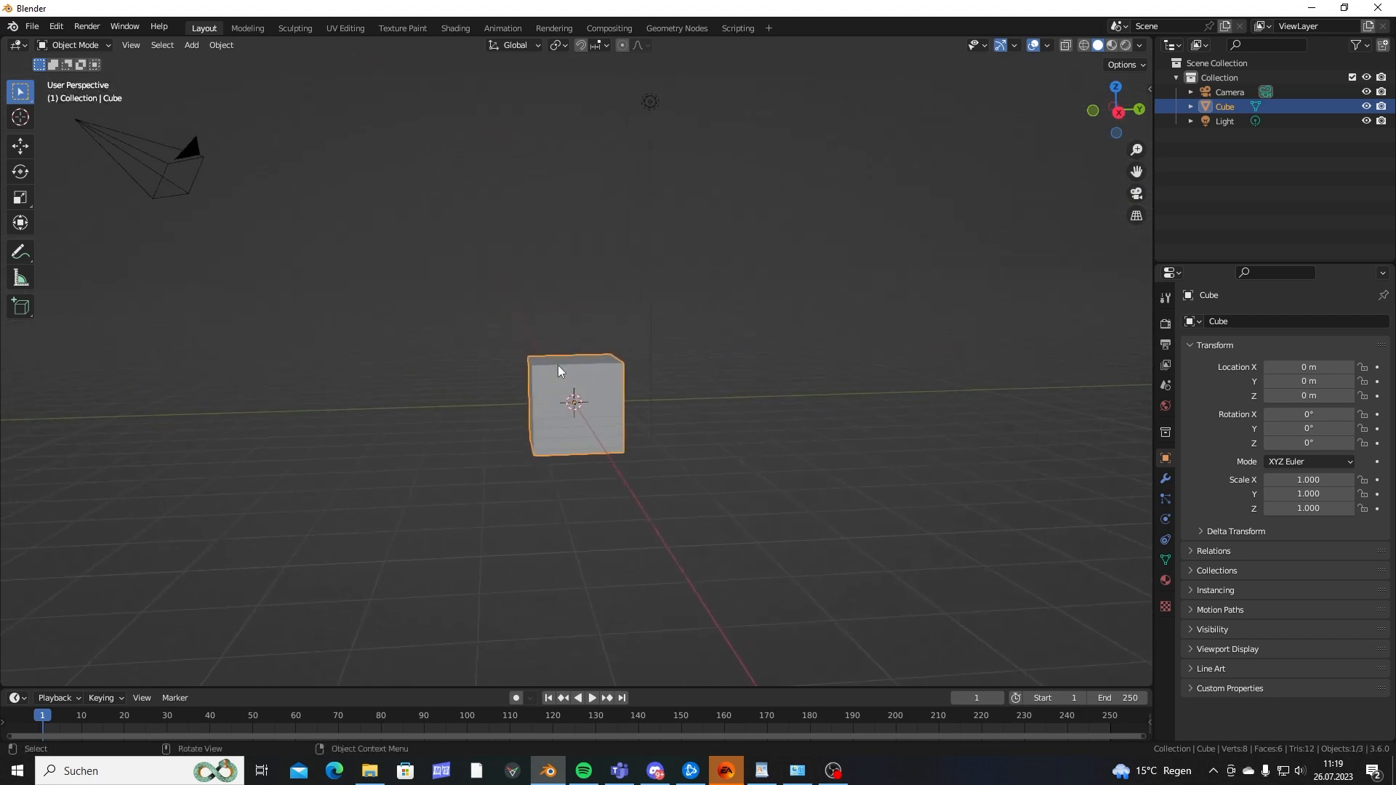
Delete the default cube and add a cylinder mesh to the scene.
key("x")
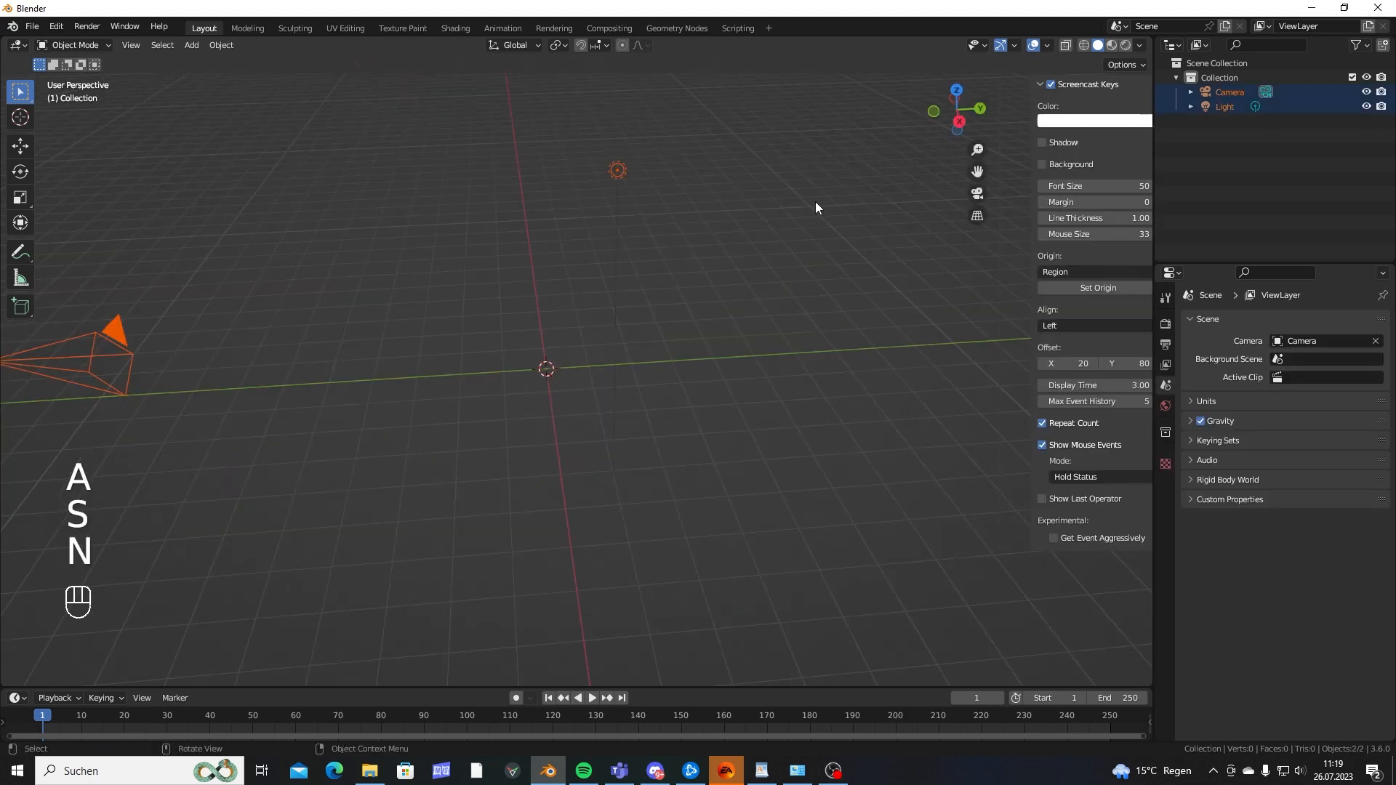
middle_click_drag(530, 380, 548, 411)
key("shift+a")
mouse_move(537, 387)
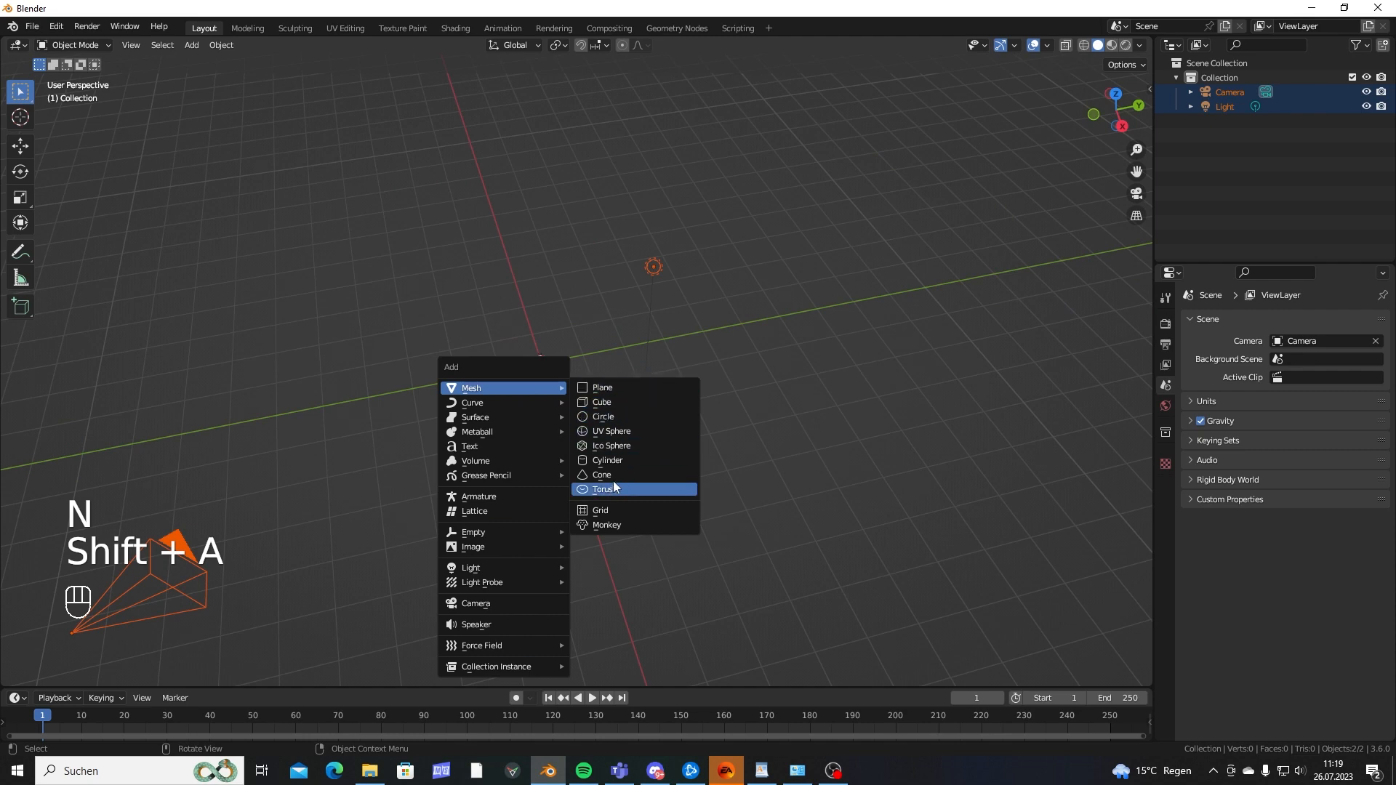
left_click(608, 461)
Open the cylinder in Edit Mode, shown as a wireframe in right orthographic view, with nothing selected.
middle_click_drag(505, 475, 549, 255)
scroll(632, 324, "up", 5)
key("Tab")
key("shift+z")
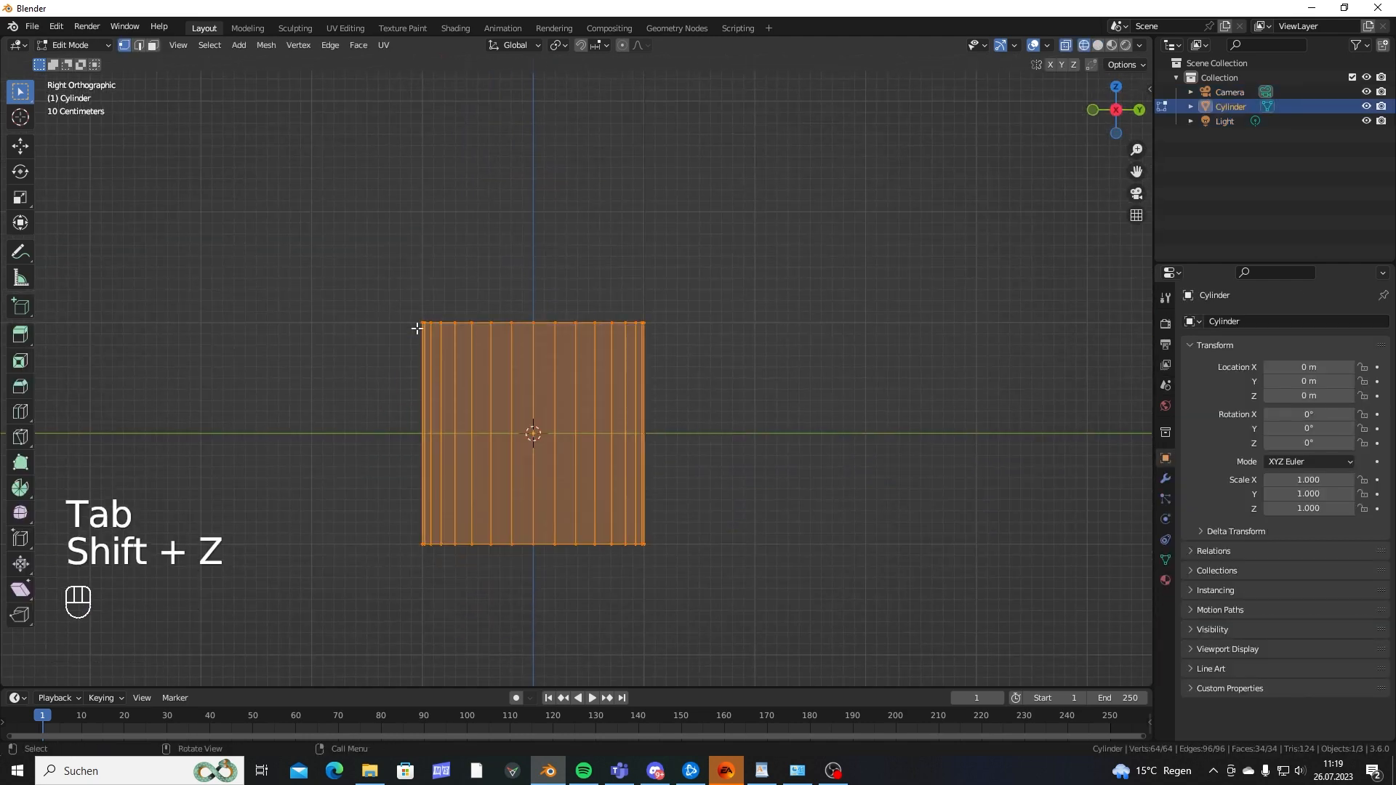
left_click_drag(314, 238, 892, 365)
left_click(485, 281)
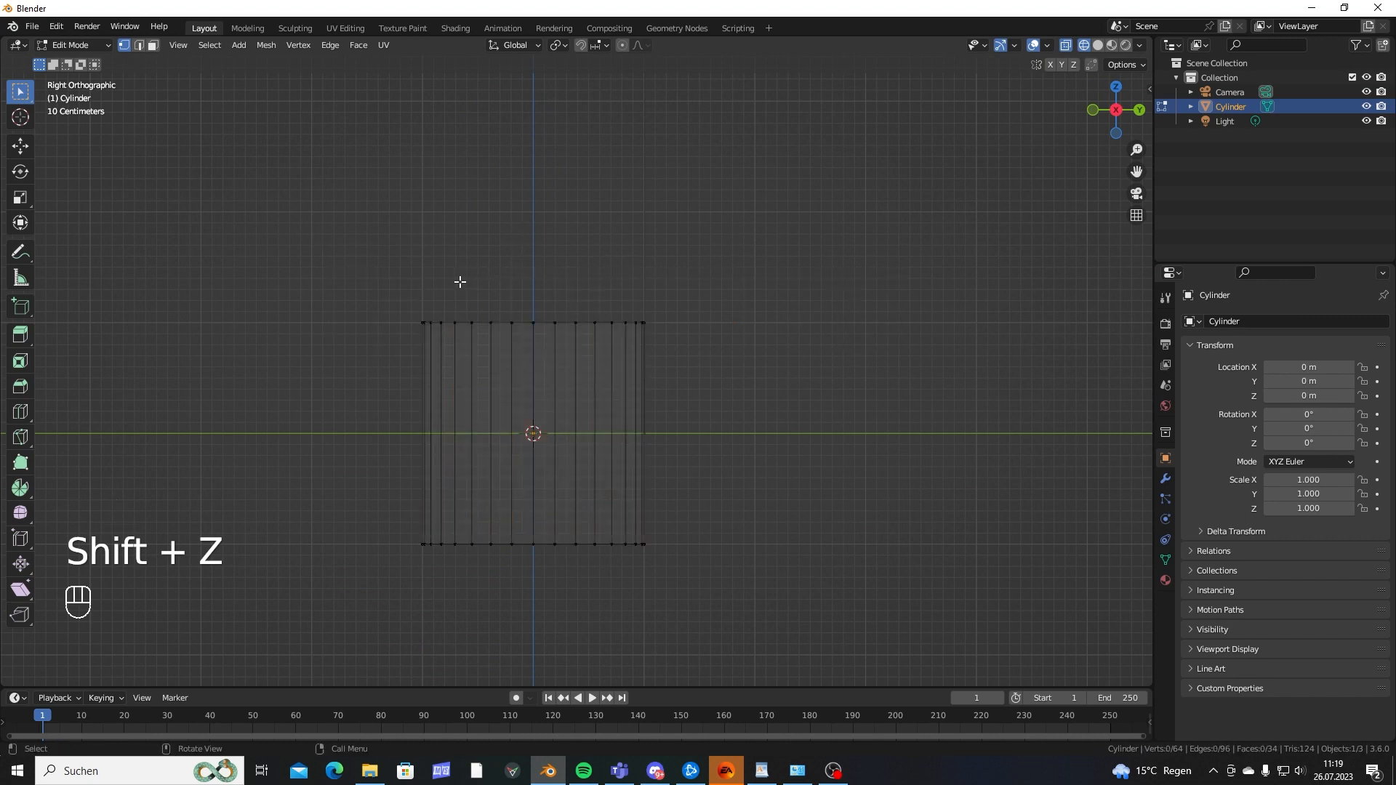
middle_click_drag(435, 321, 445, 274, "shift")
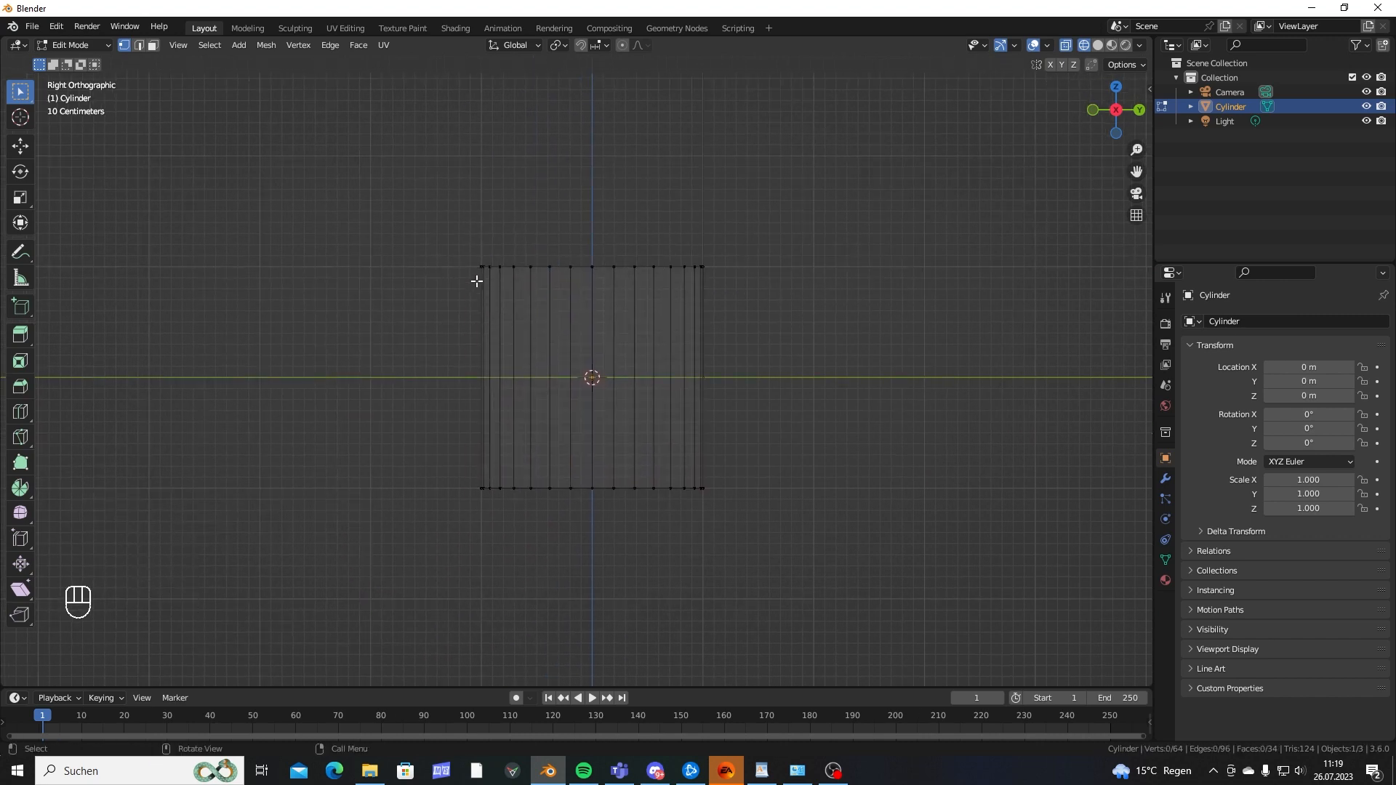
Add seven evenly spaced horizontal loop cuts around the cylinder without sliding them.
key("ctrl+r")
scroll(592, 377, "up", 6)
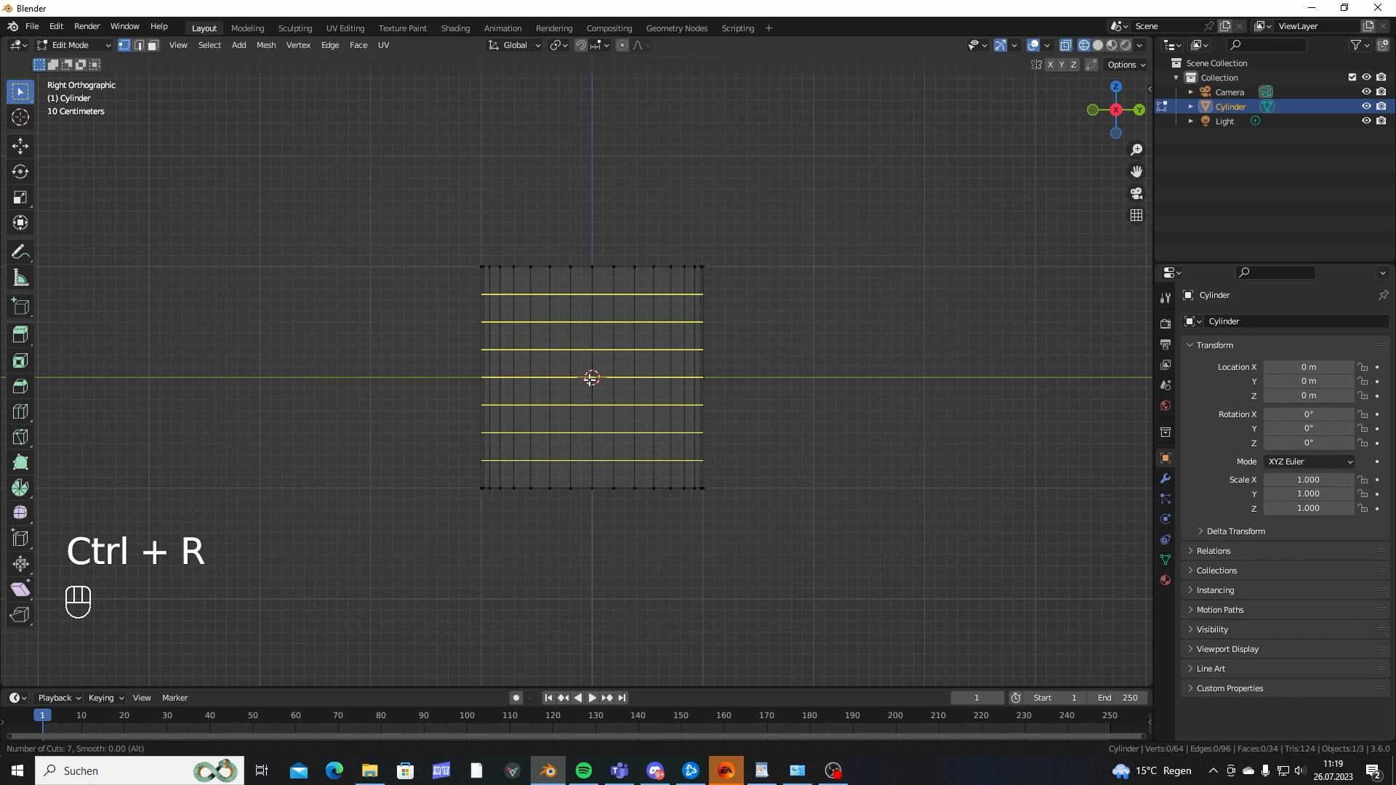
left_click(588, 380)
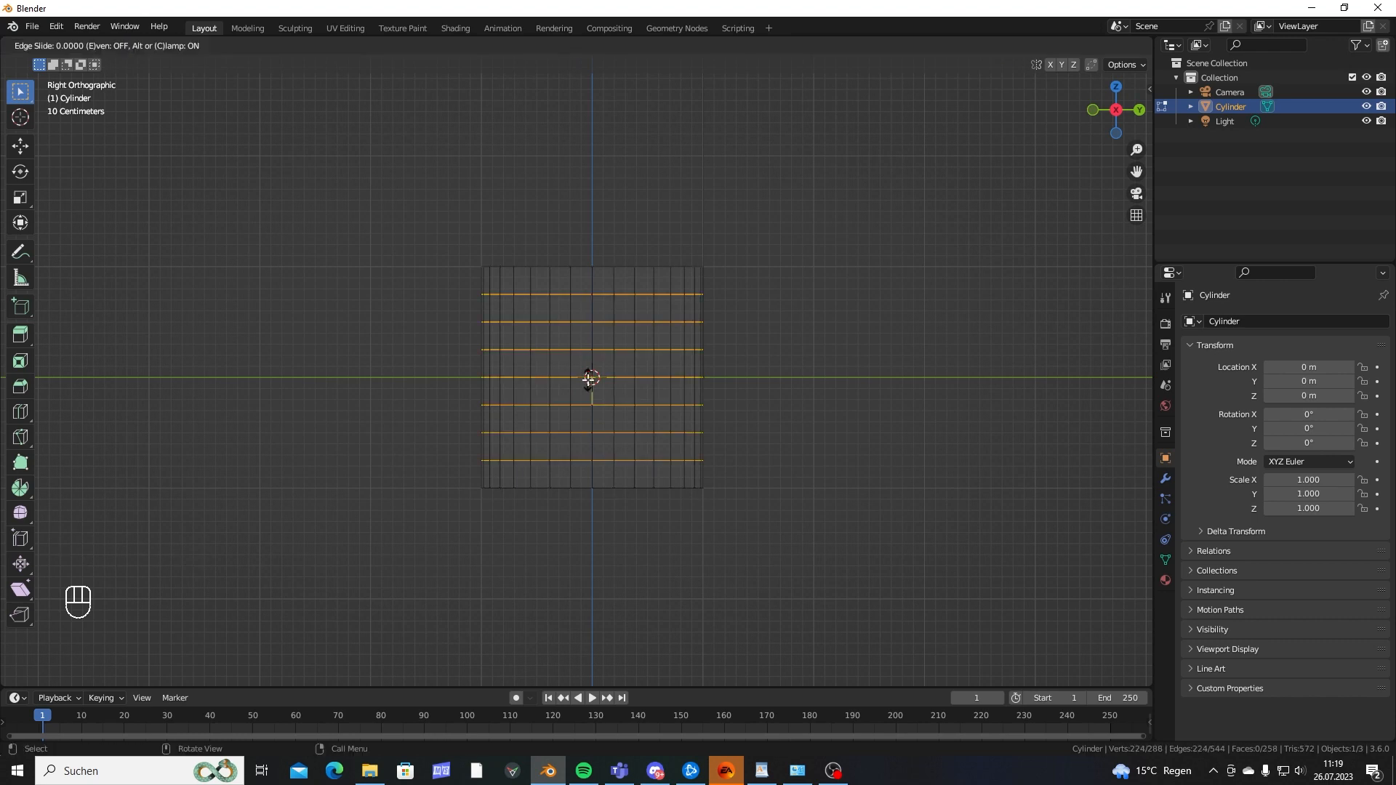
left_click(588, 380)
left_click(781, 407)
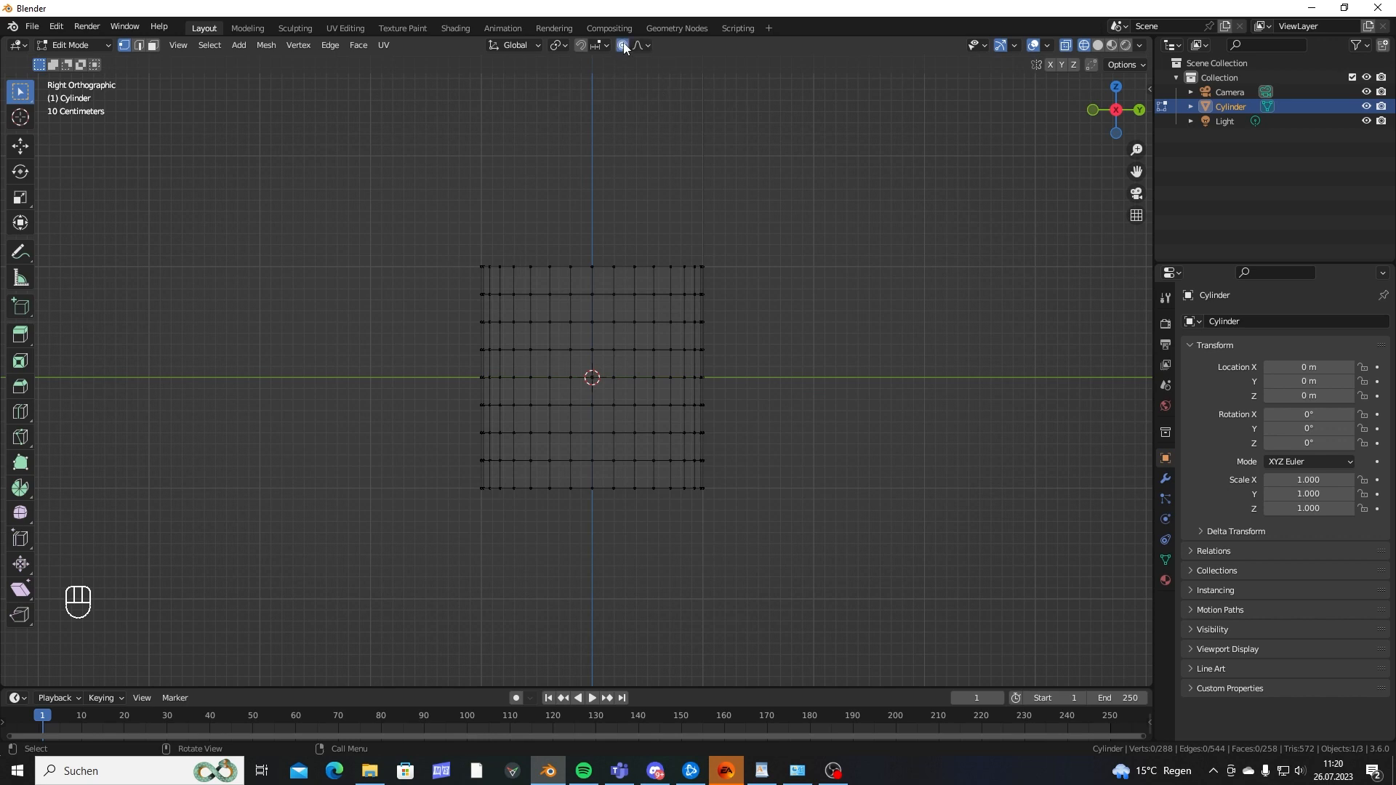
Scale the cylinder's top ring to about 0.38 using proportional editing with Sharp falloff to round the upper part into a dome.
key("o")
left_click_drag(349, 216, 884, 290)
middle_click_drag(723, 258, 679, 299, "shift")
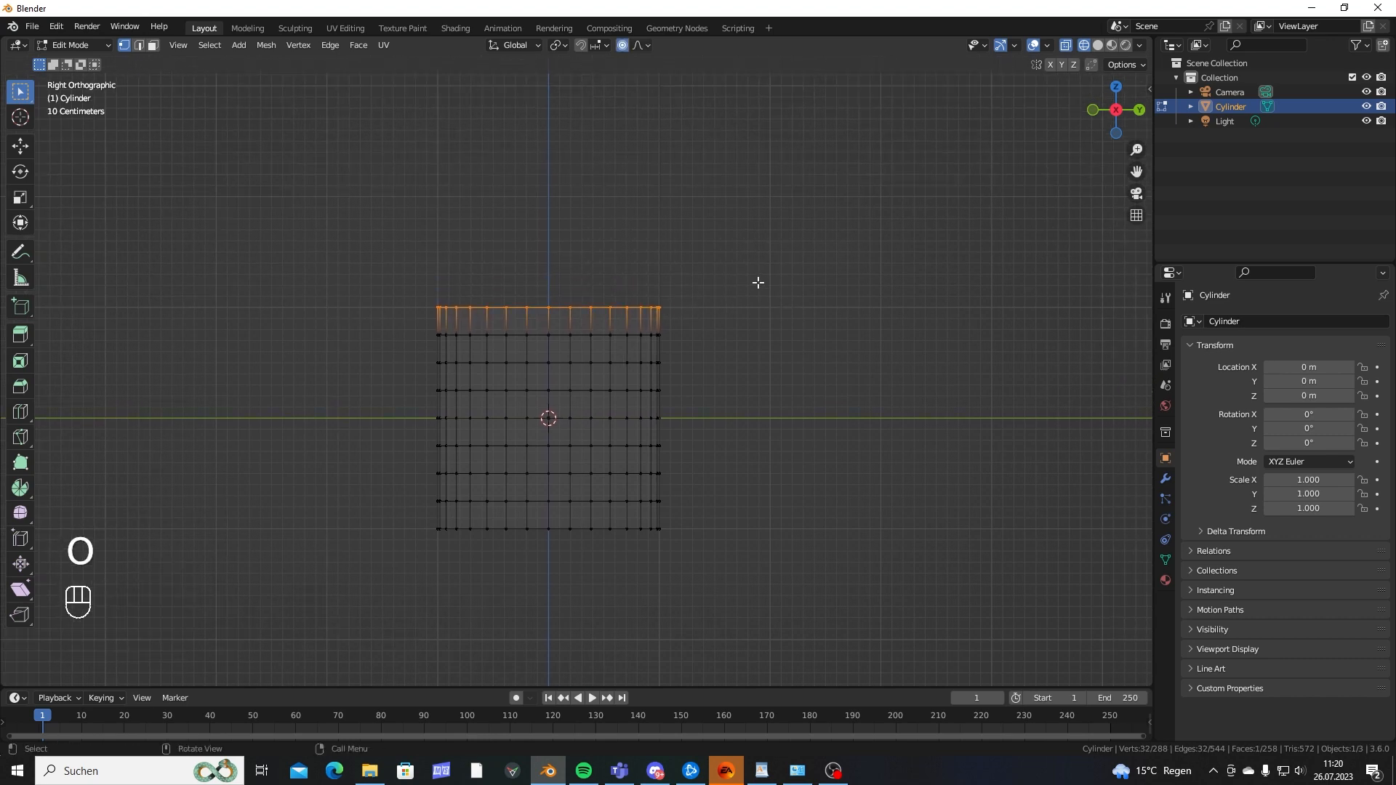
left_click(641, 45)
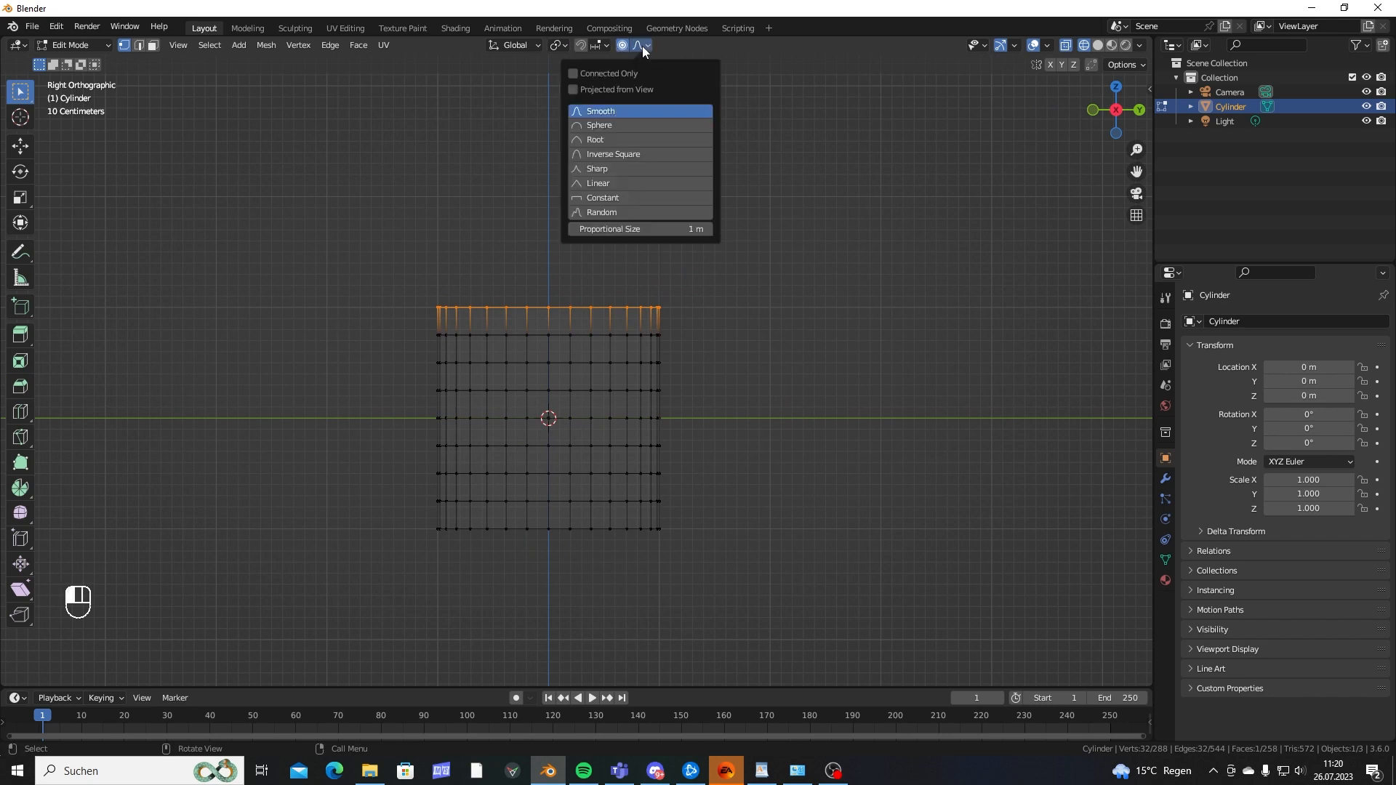
left_click(604, 168)
key("s")
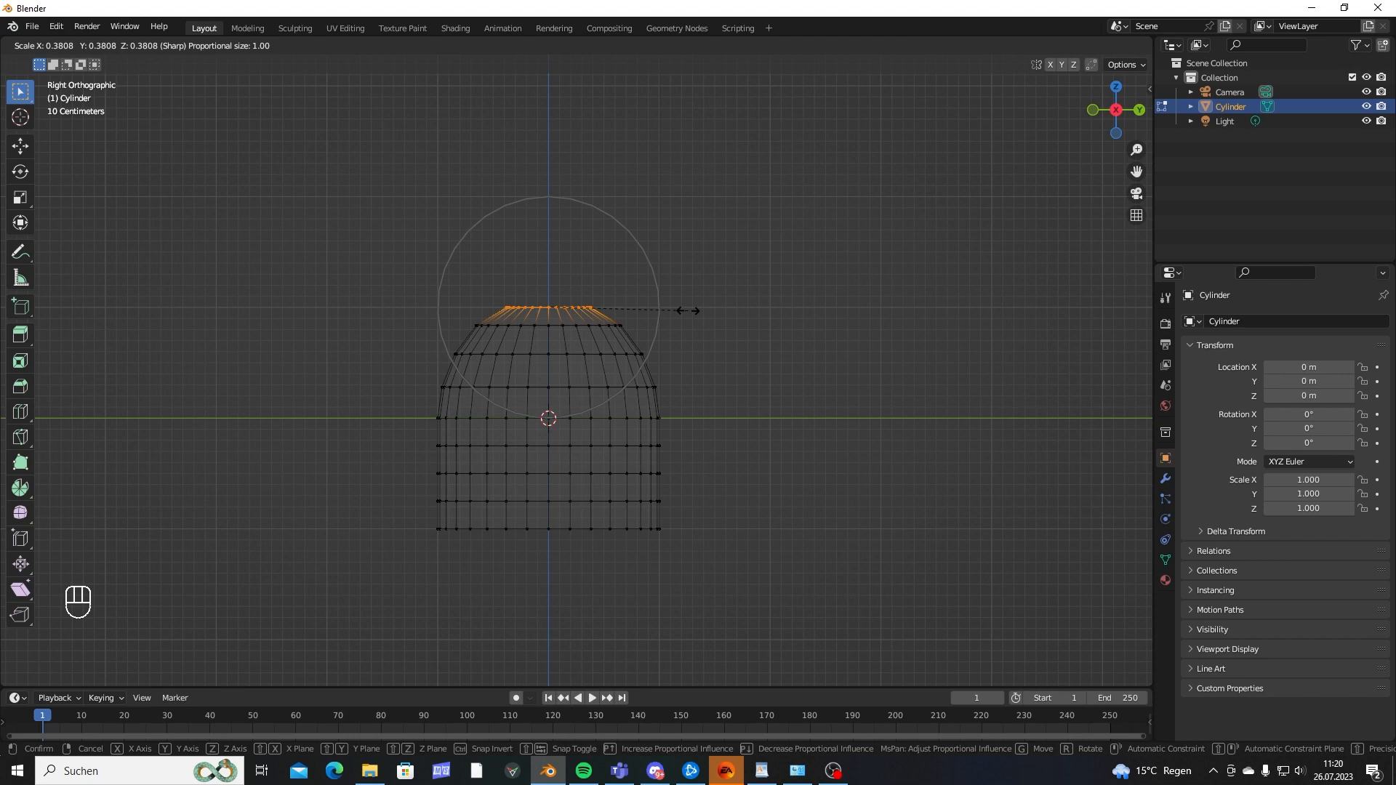
left_click(688, 310)
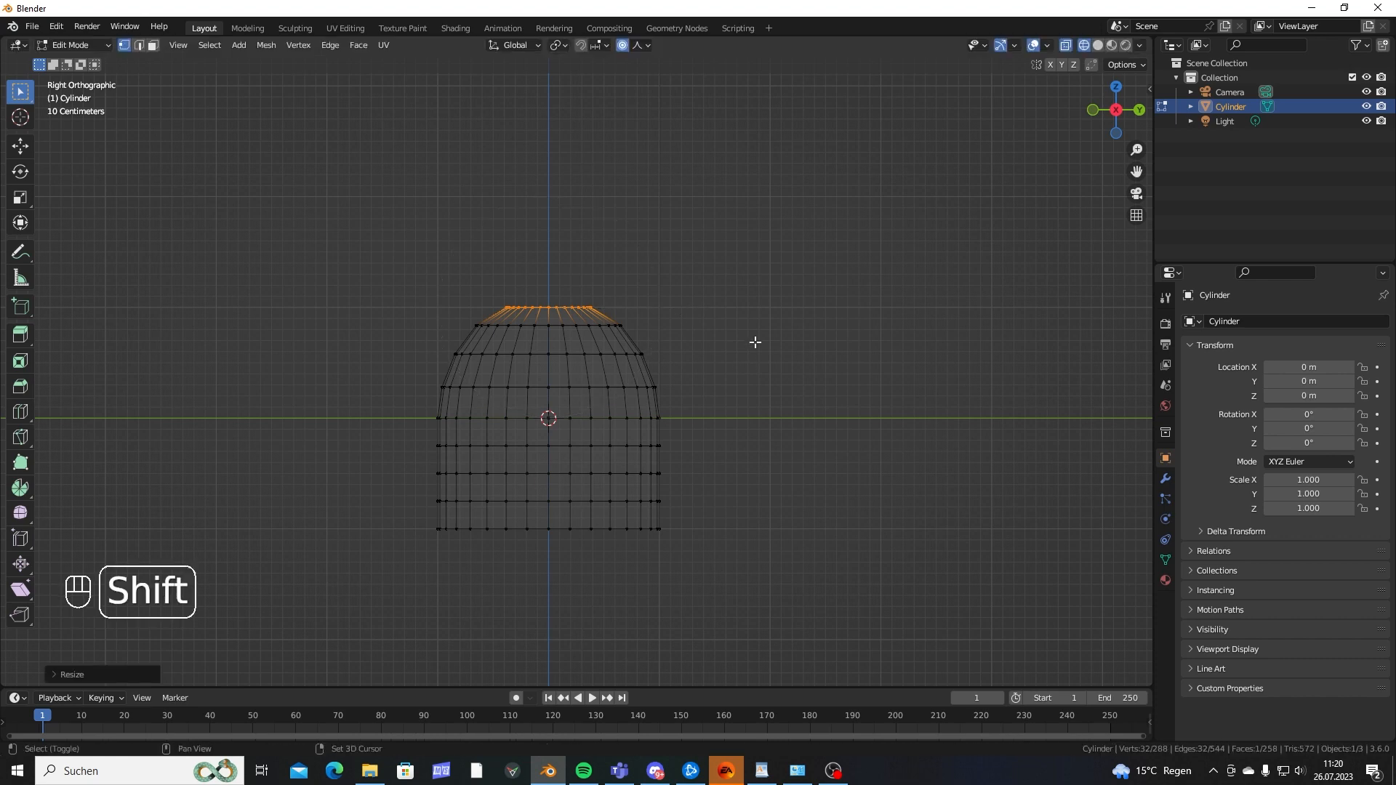
Delete the vertices of the three lowest rings of the cylinder.
middle_click_drag(754, 342, 776, 267, "shift")
left_click_drag(378, 341, 906, 587)
key("x")
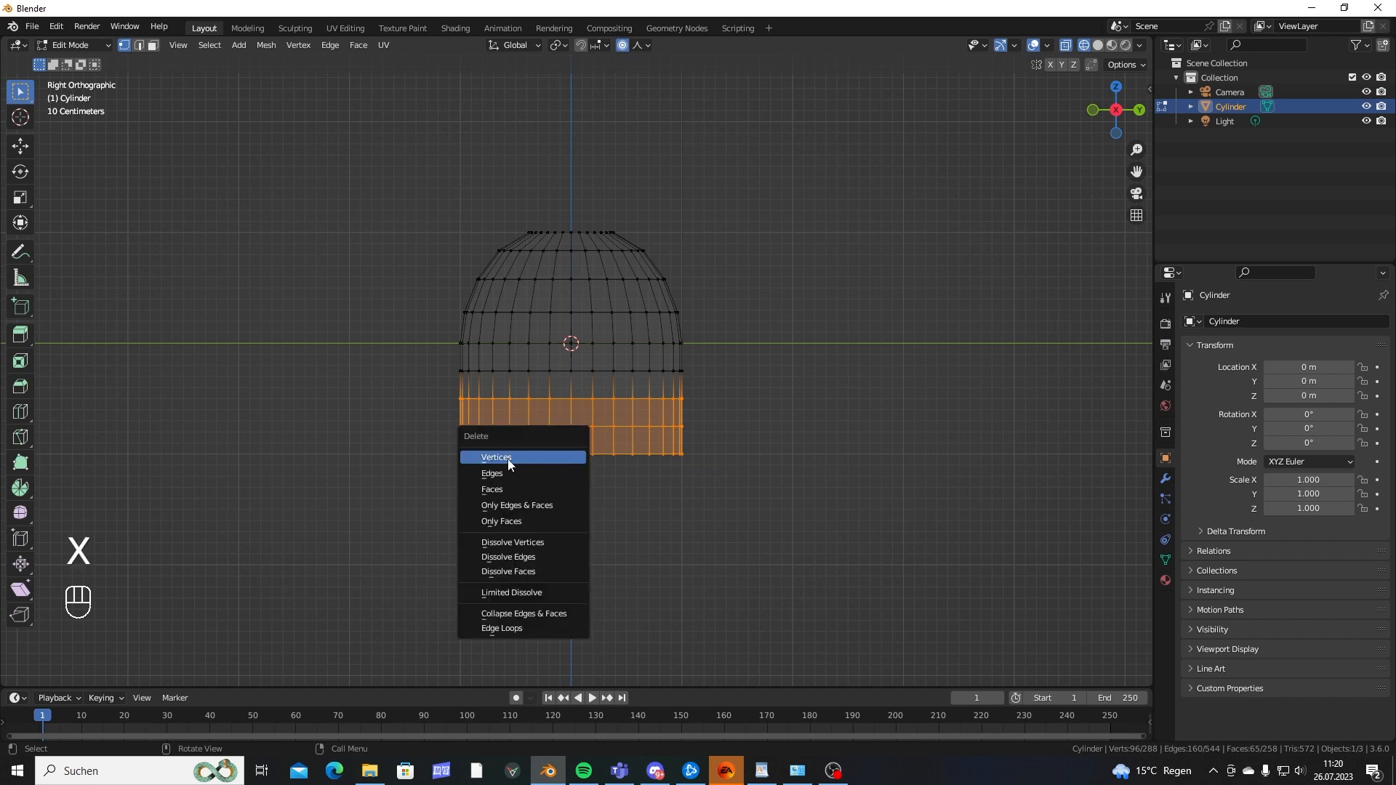
left_click(508, 460)
scroll(739, 421, "up", 5, "shift")
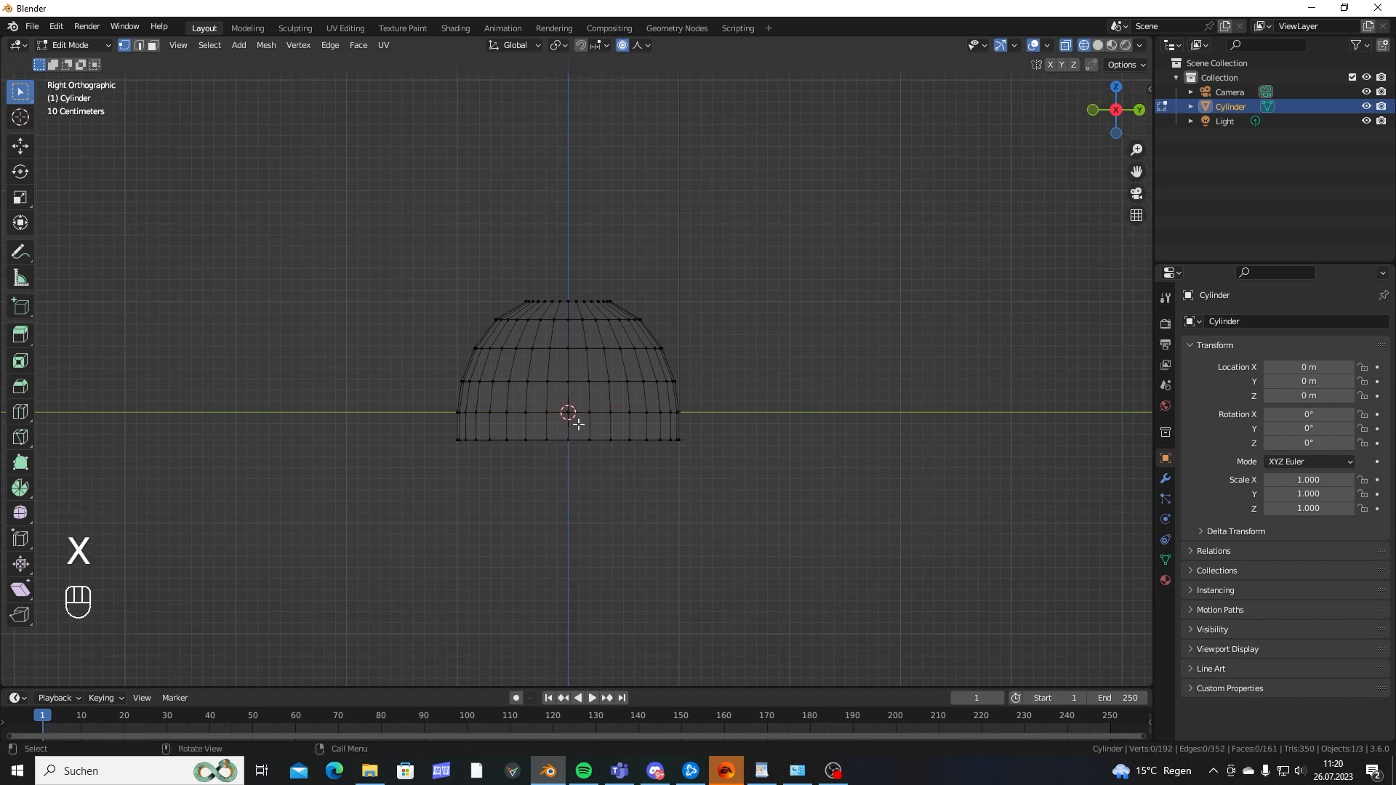
Extrude the top ring of the dome a short distance straight up to form a neck.
middle_click_drag(515, 274, 523, 308, "shift")
left_click_drag(482, 287, 682, 348)
key("e")
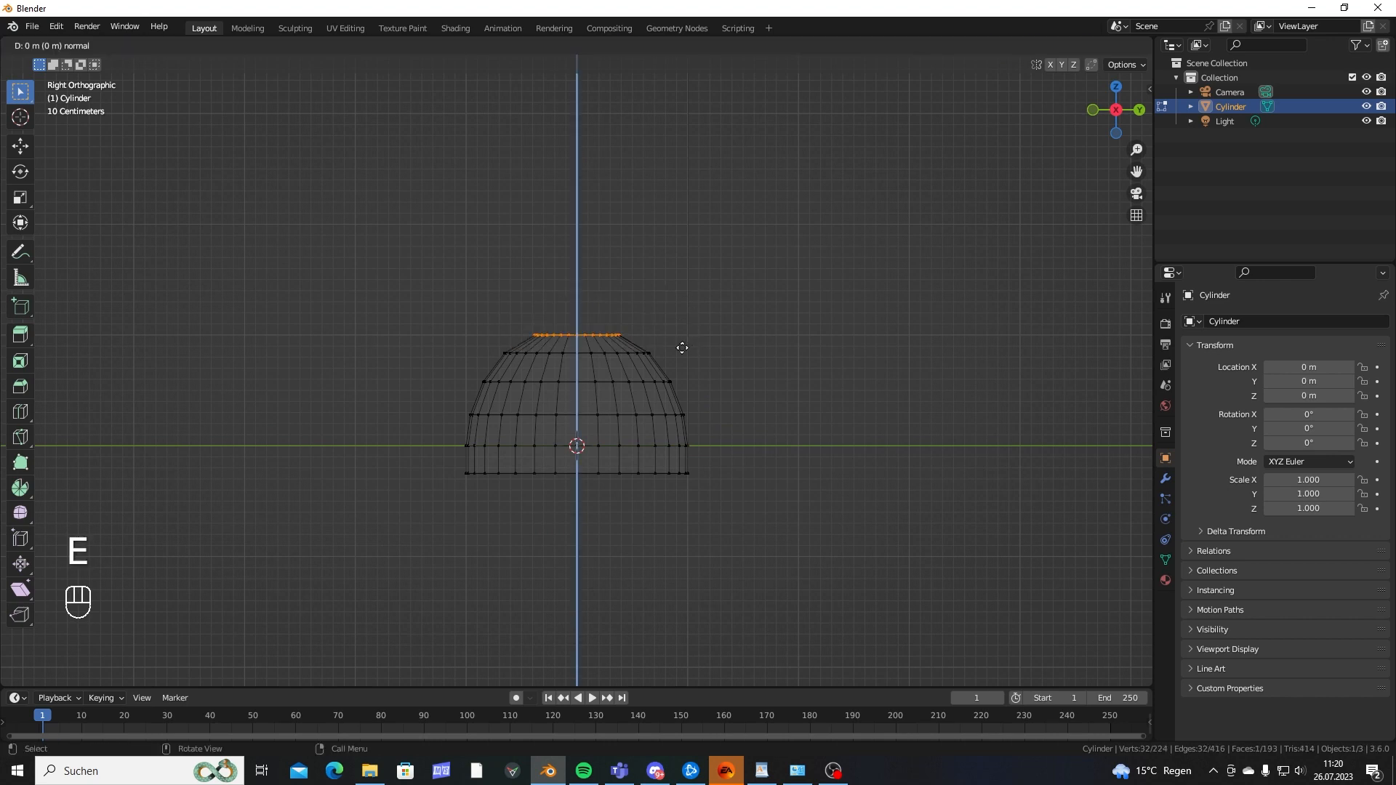
left_click(695, 209)
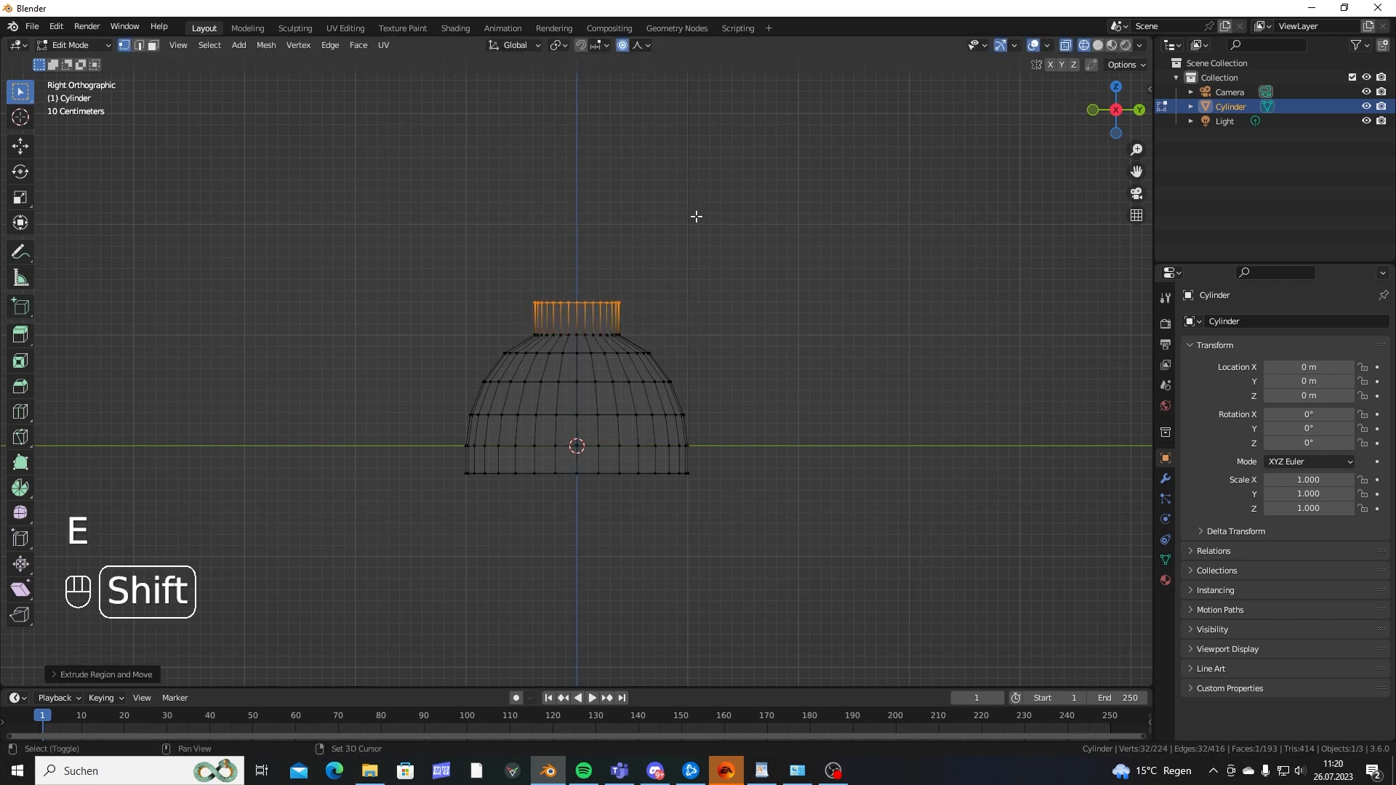
Add five evenly spaced horizontal loop cuts around the extruded neck.
middle_click_drag(741, 324, 529, 262, "ctrl")
key("ctrl+r")
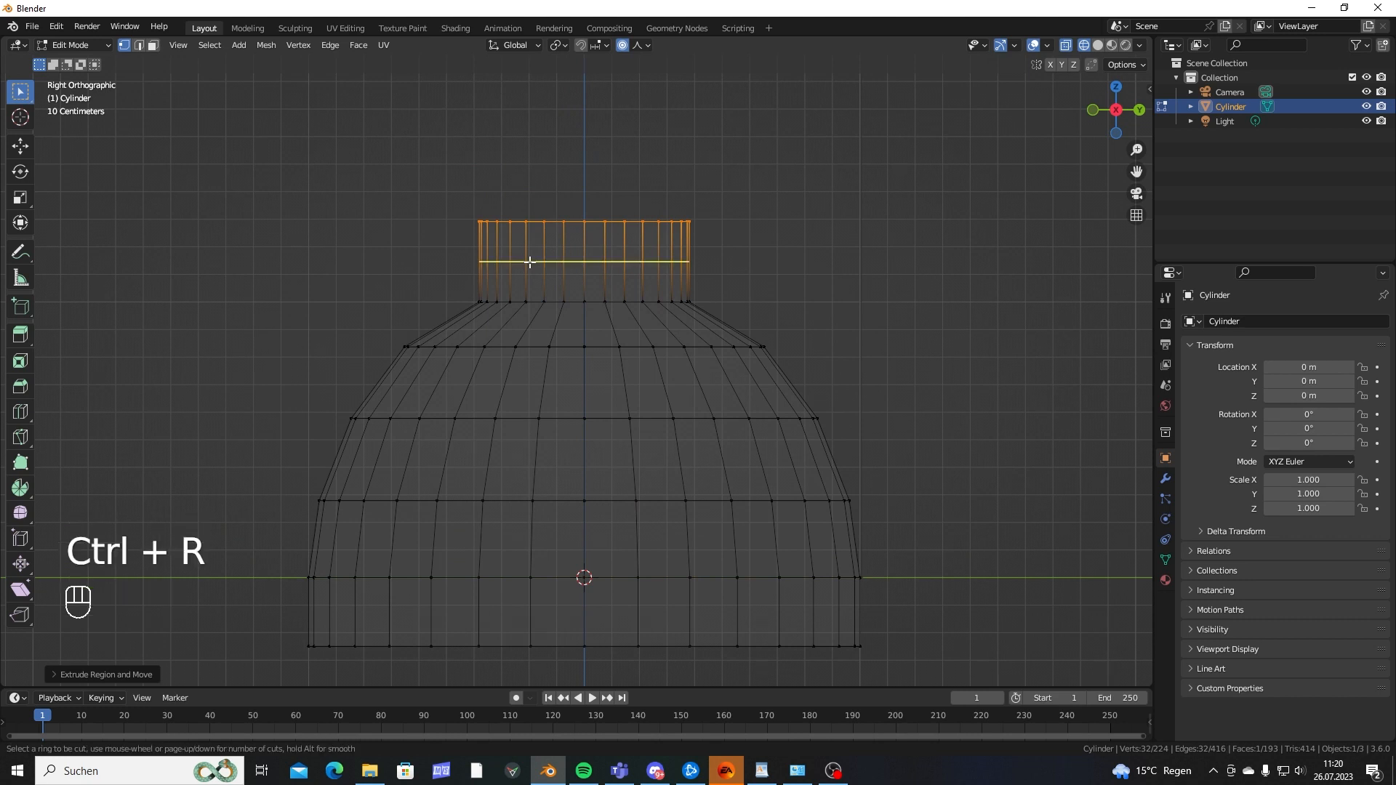
scroll(529, 262, "up", 4)
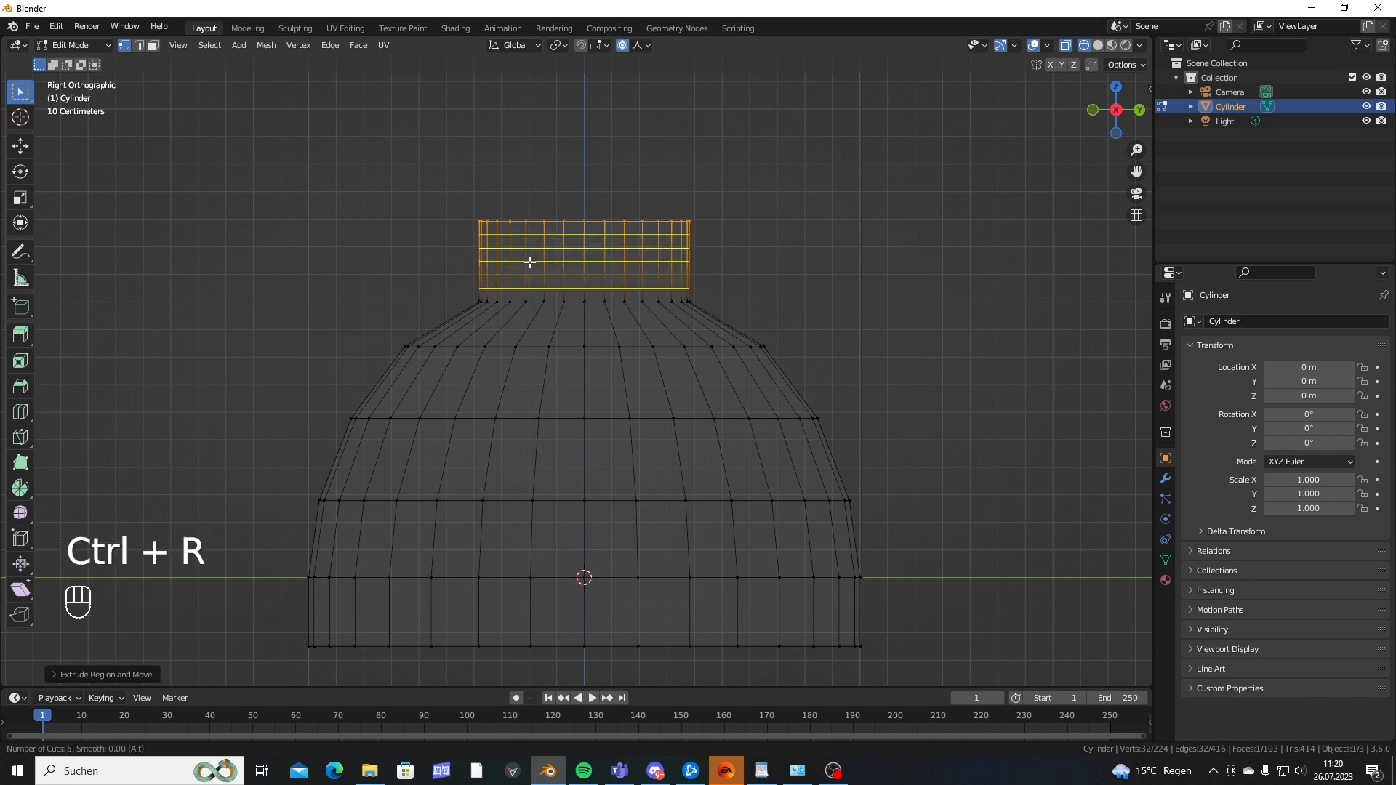
left_click(529, 261)
right_click(529, 262)
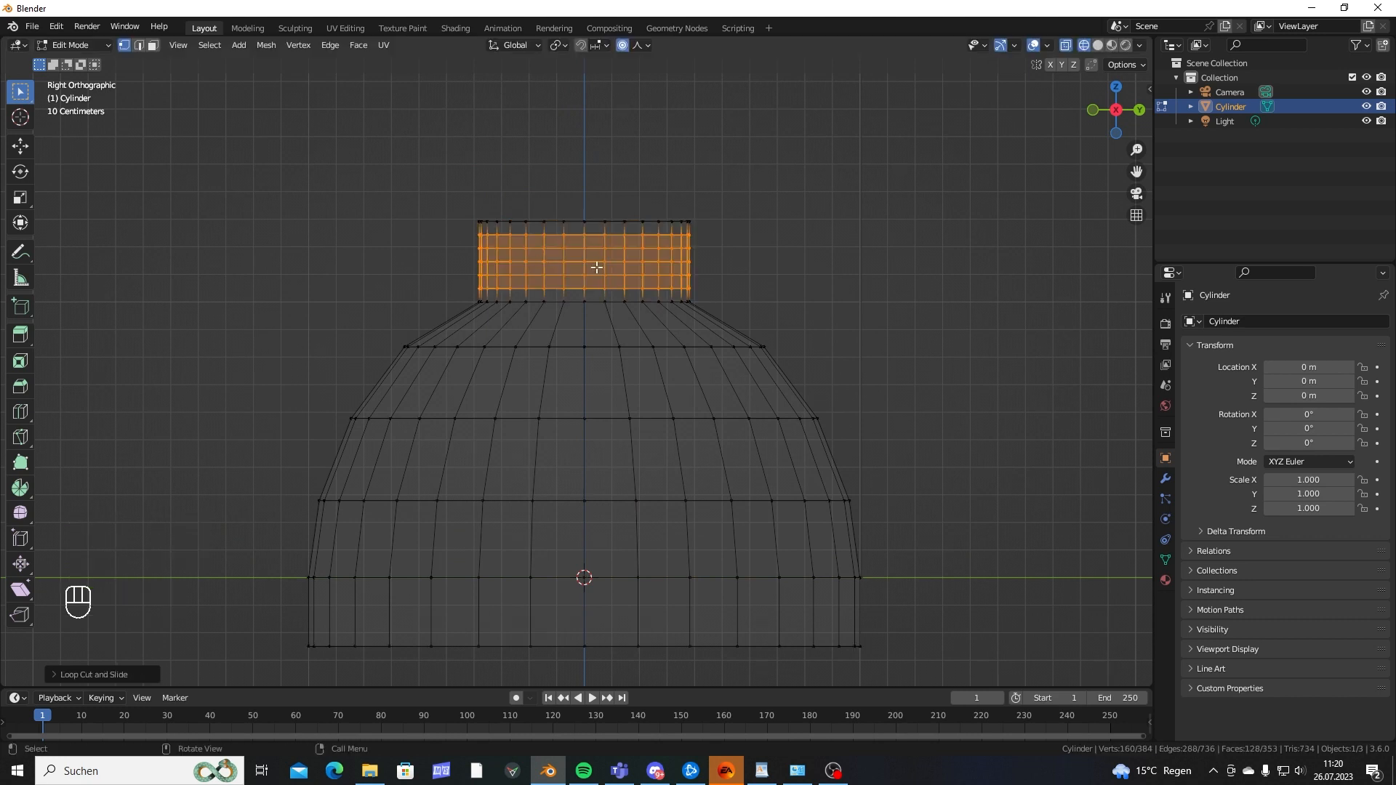
Scale down the neck's top ring with Sphere proportional falloff and a proportional size of 0.32 to taper the neck inward.
left_click_drag(442, 198, 768, 237)
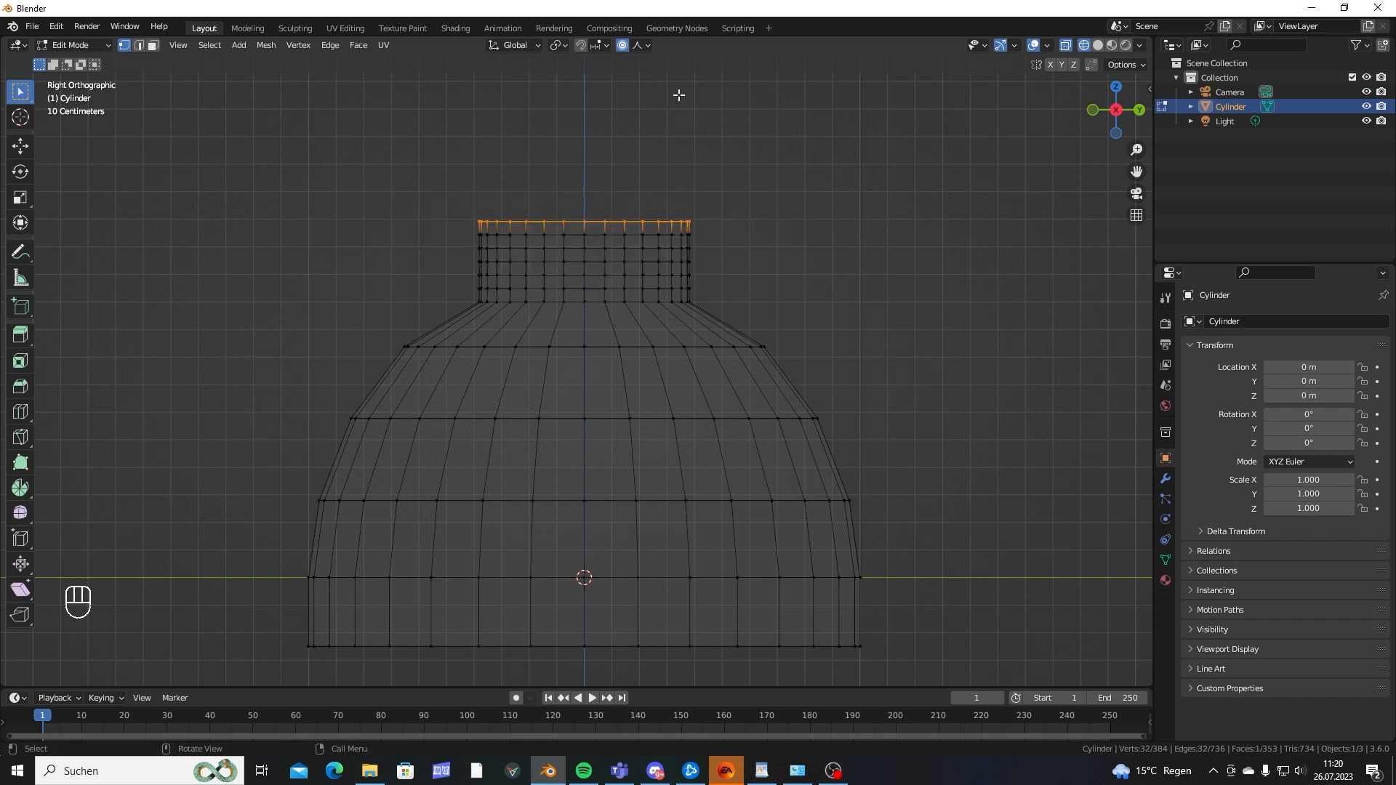
left_click(643, 48)
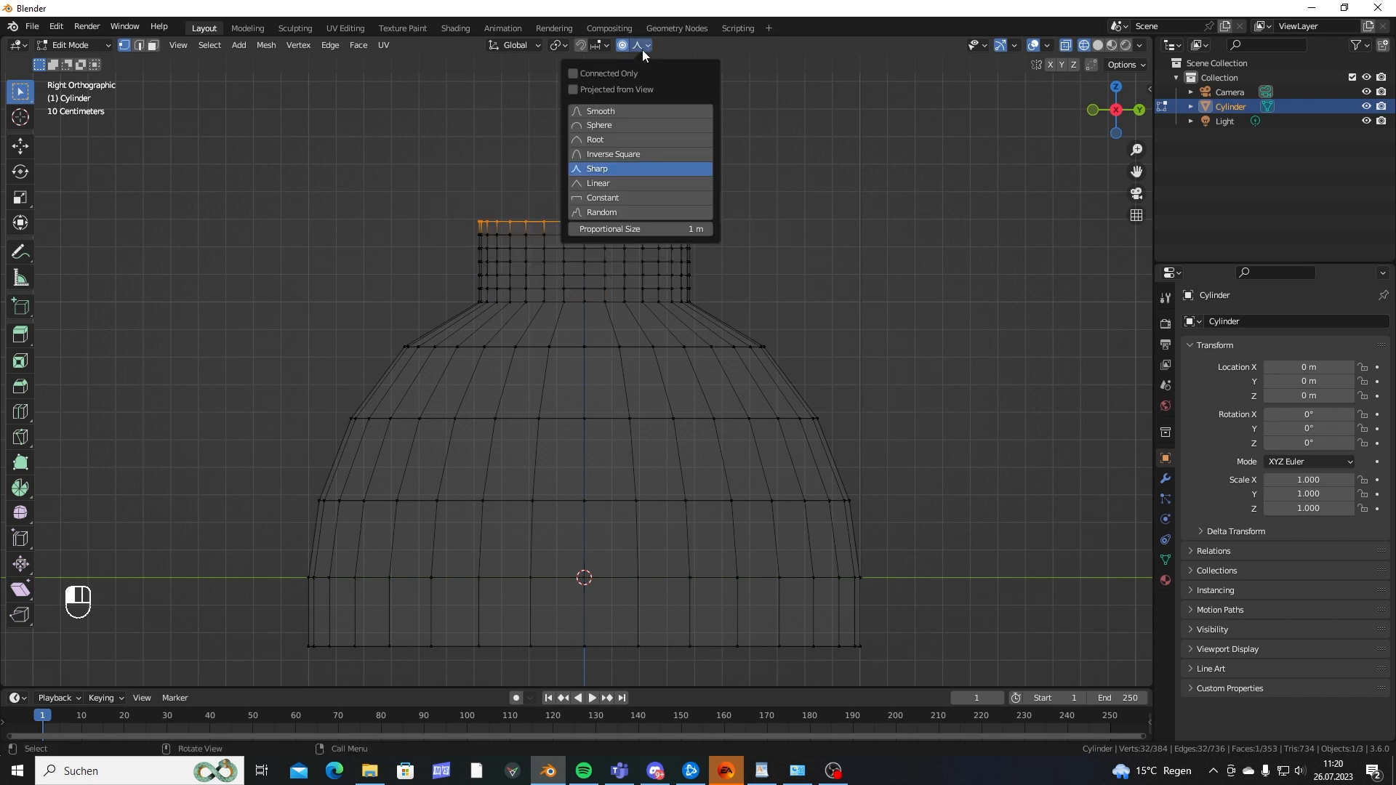
left_click(593, 124)
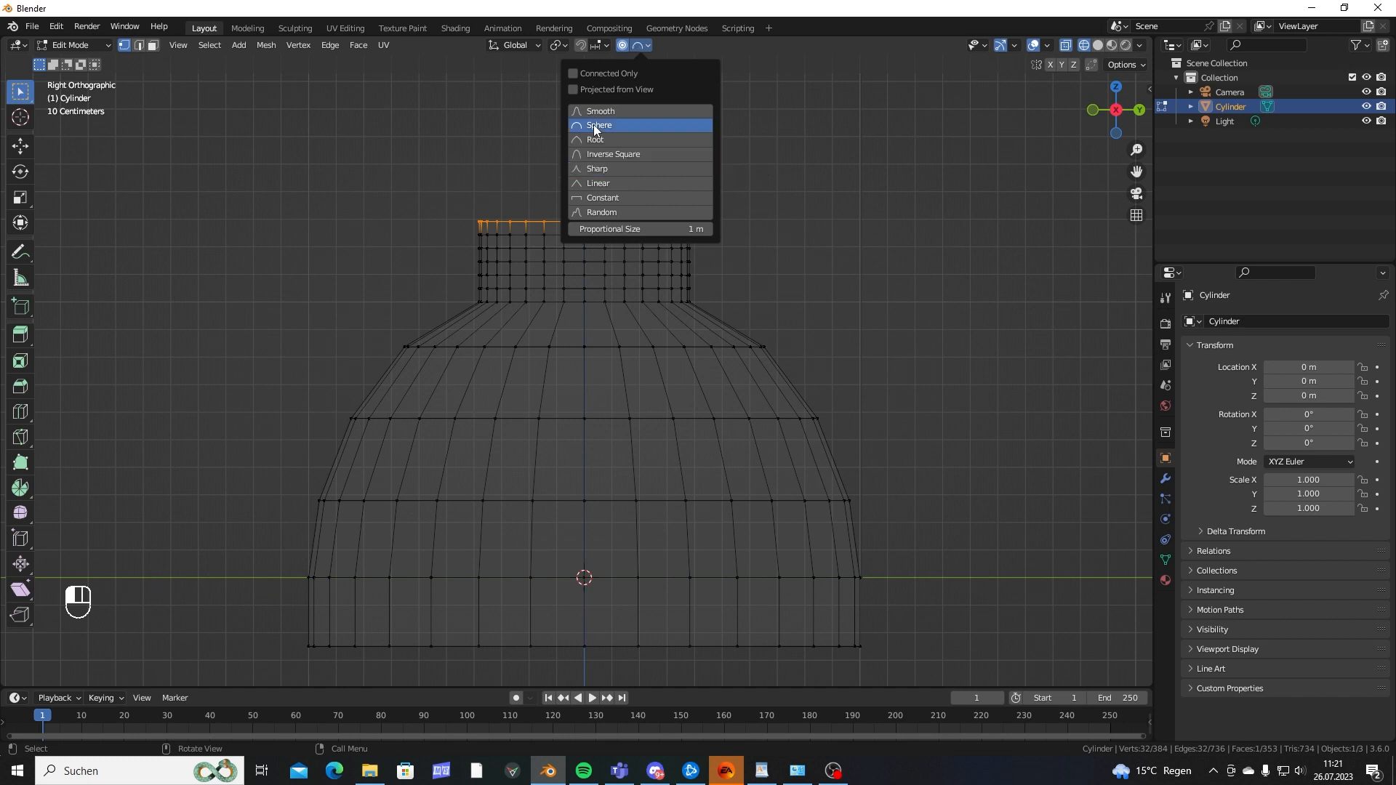
key("s")
scroll(753, 195, "up", 12)
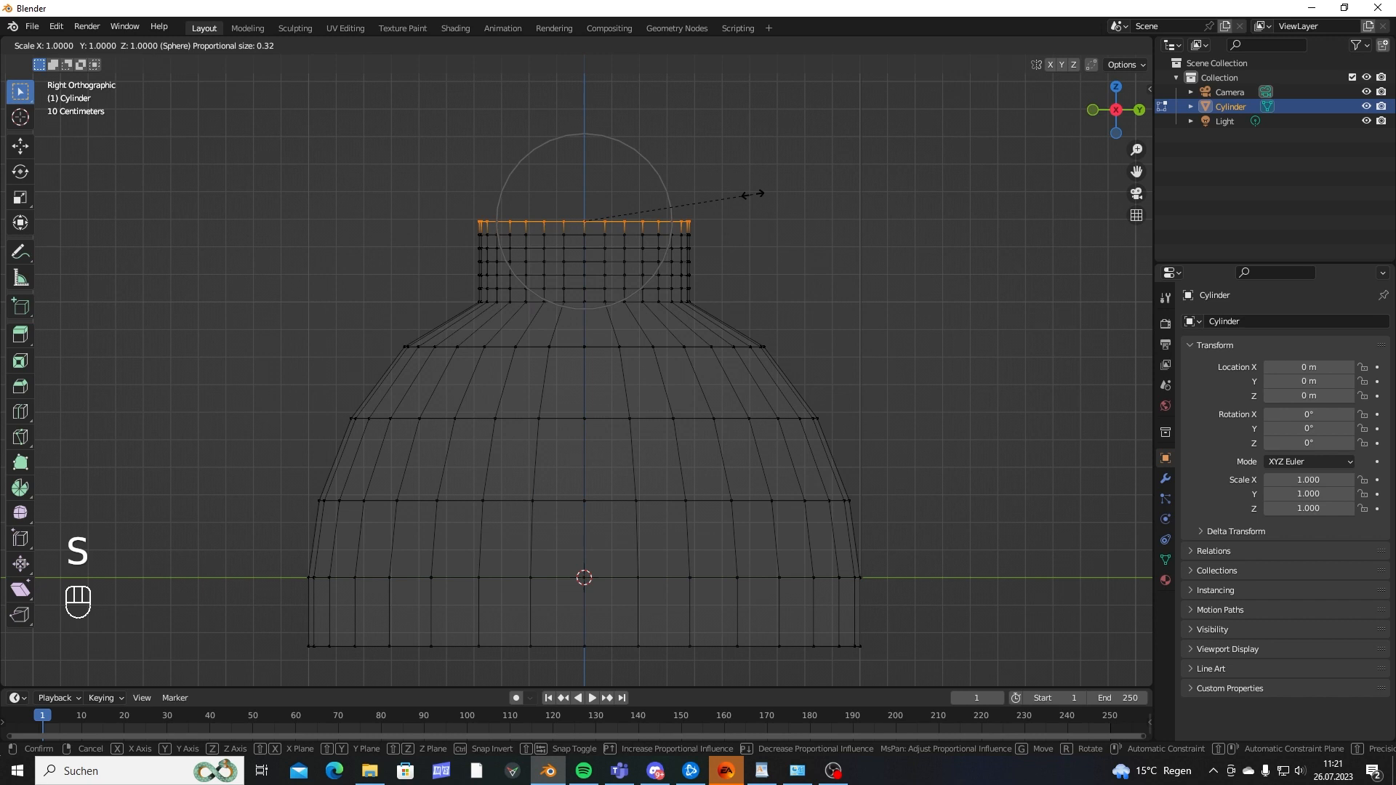
left_click(683, 206)
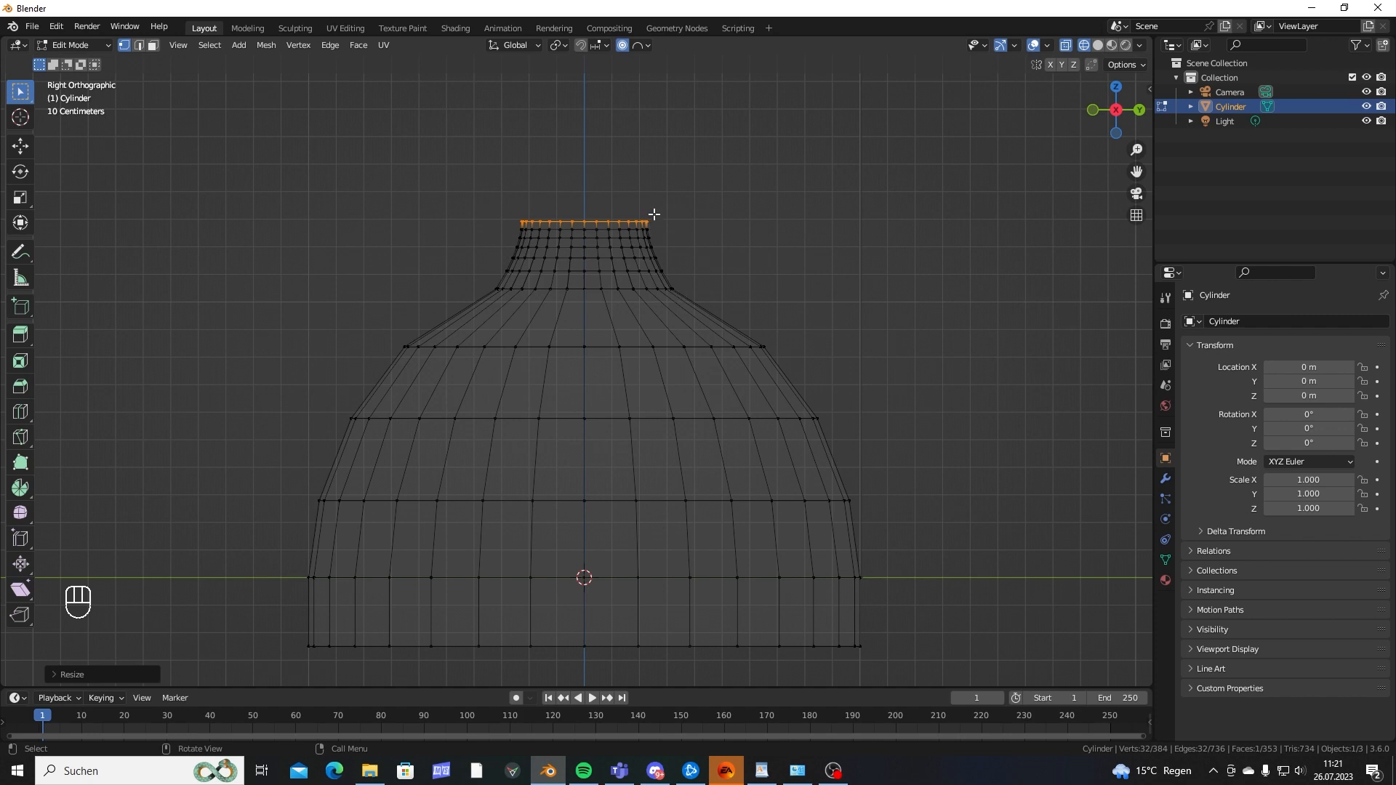
In Object Mode, move the whole shape up along Z by about 0.248 m so its base rests on the ground line.
scroll(676, 229, "down", 5)
middle_click_drag(645, 349, 637, 318, "shift")
key("Tab")
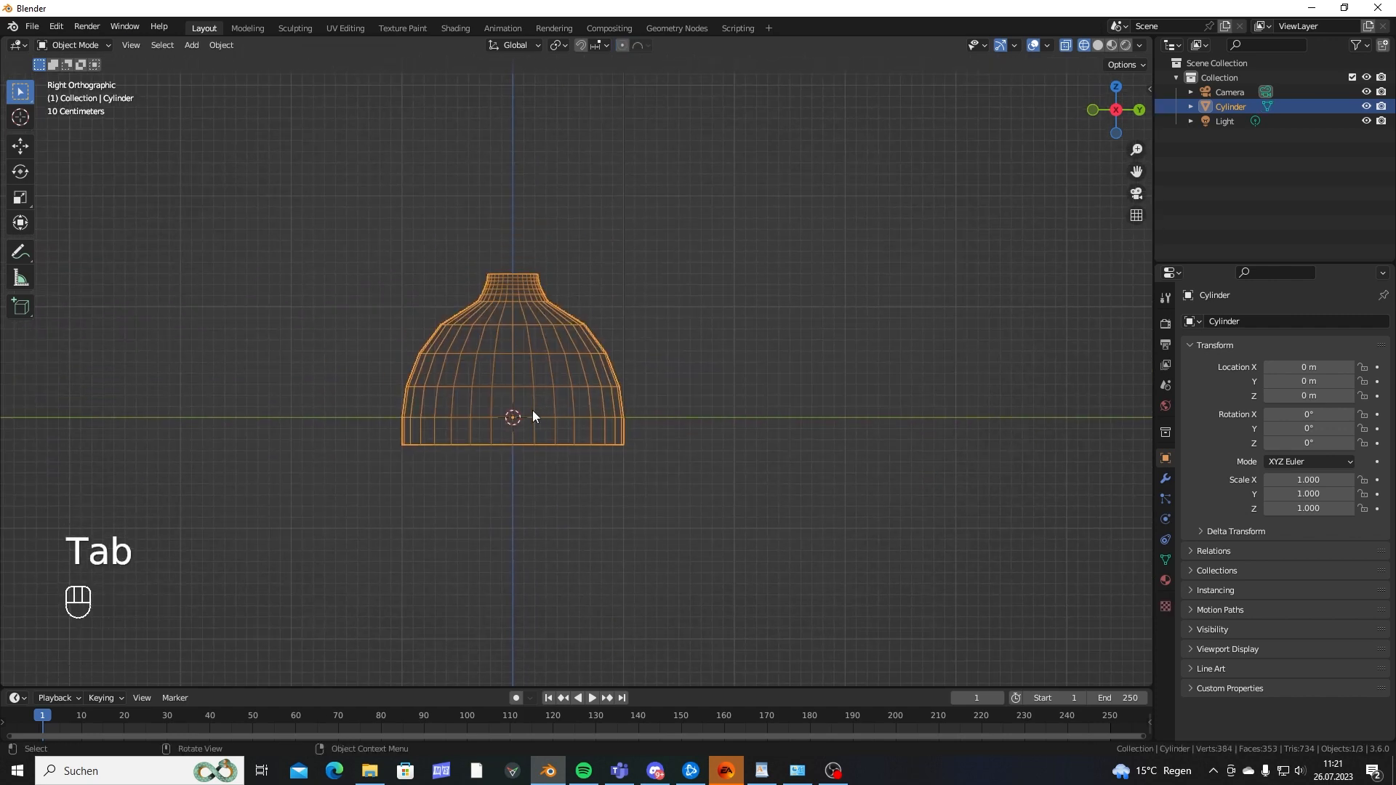
key("g")
left_click(534, 332, "shift")
middle_click_drag(534, 331, 587, 338)
scroll(613, 417, "up", 1)
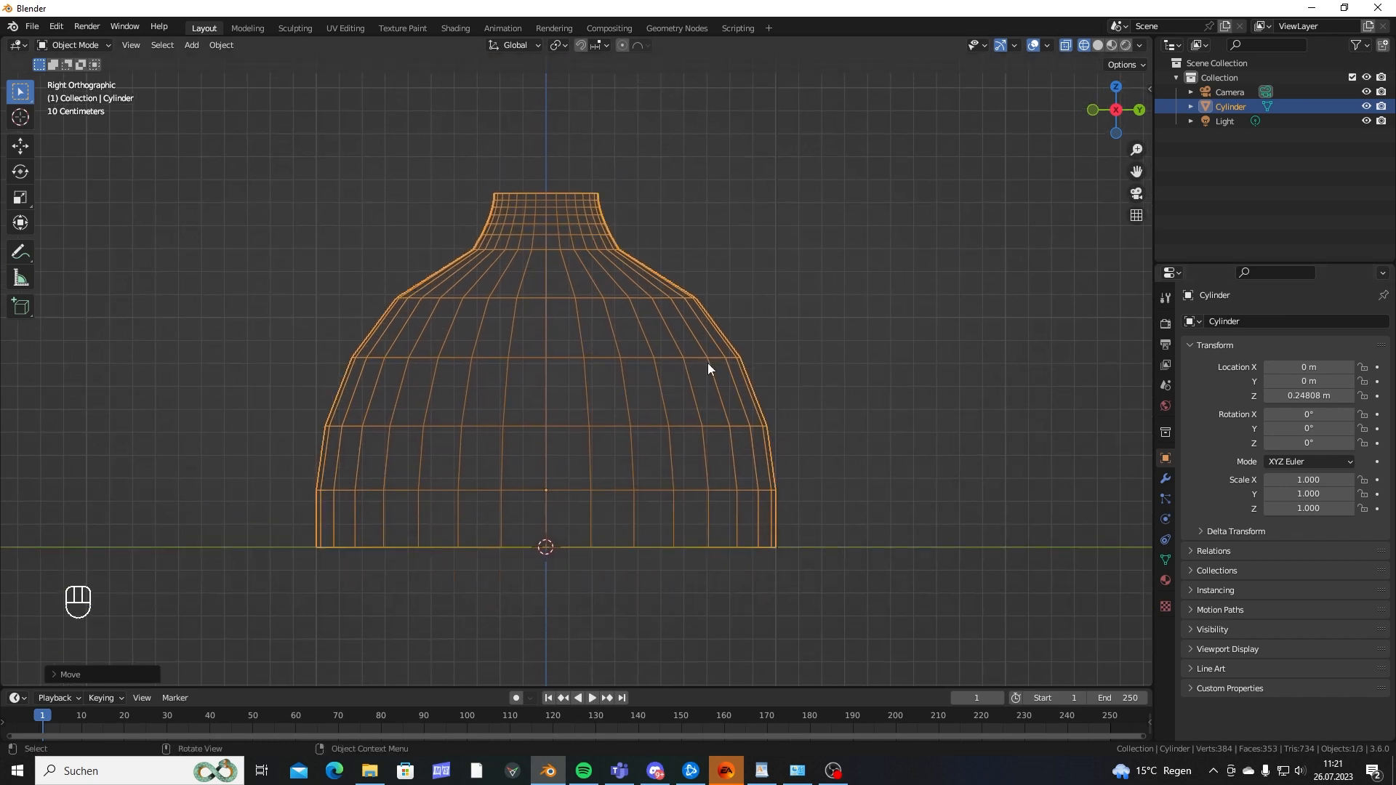
Add a Mirror modifier to the shape and mirror it only across the Z axis.
left_click(1165, 479)
left_click(1192, 323)
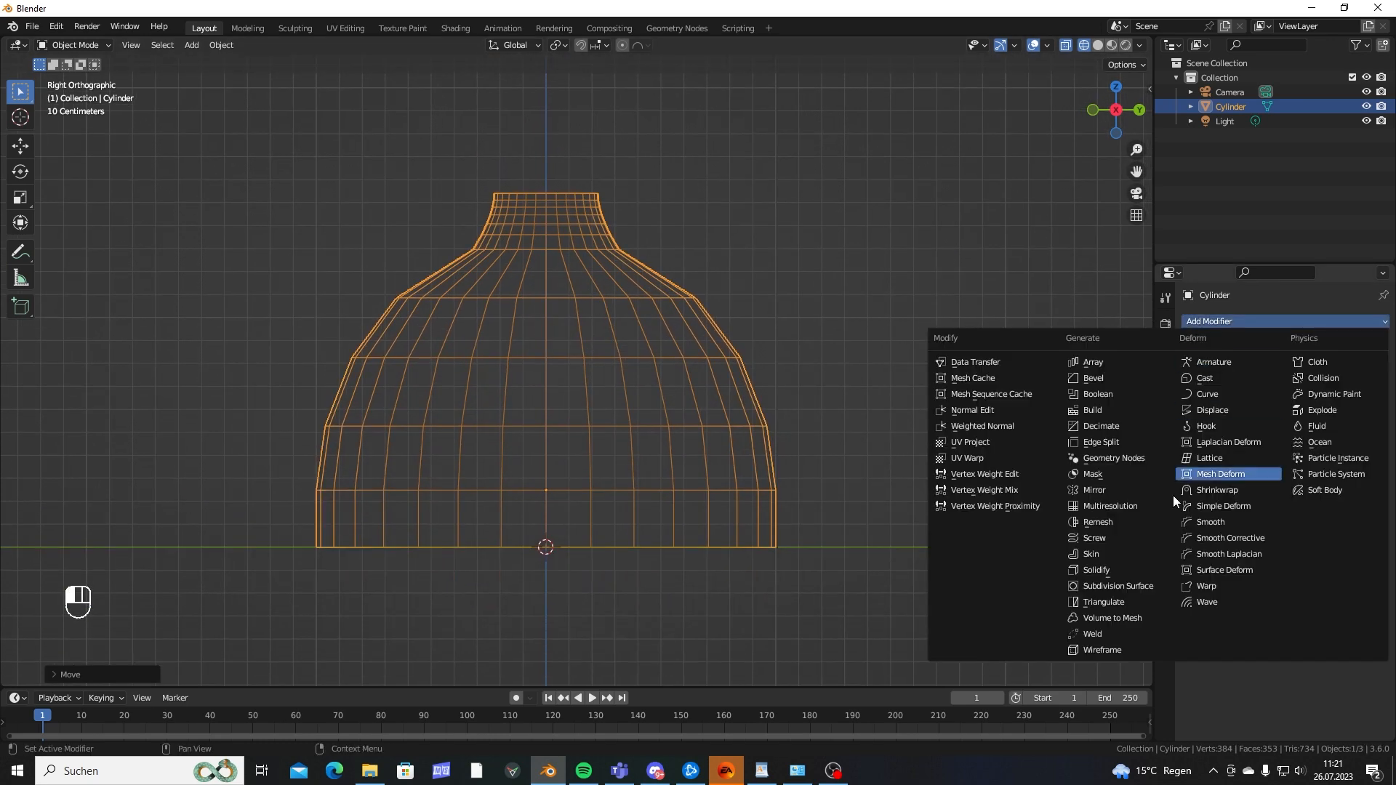
left_click(1107, 490)
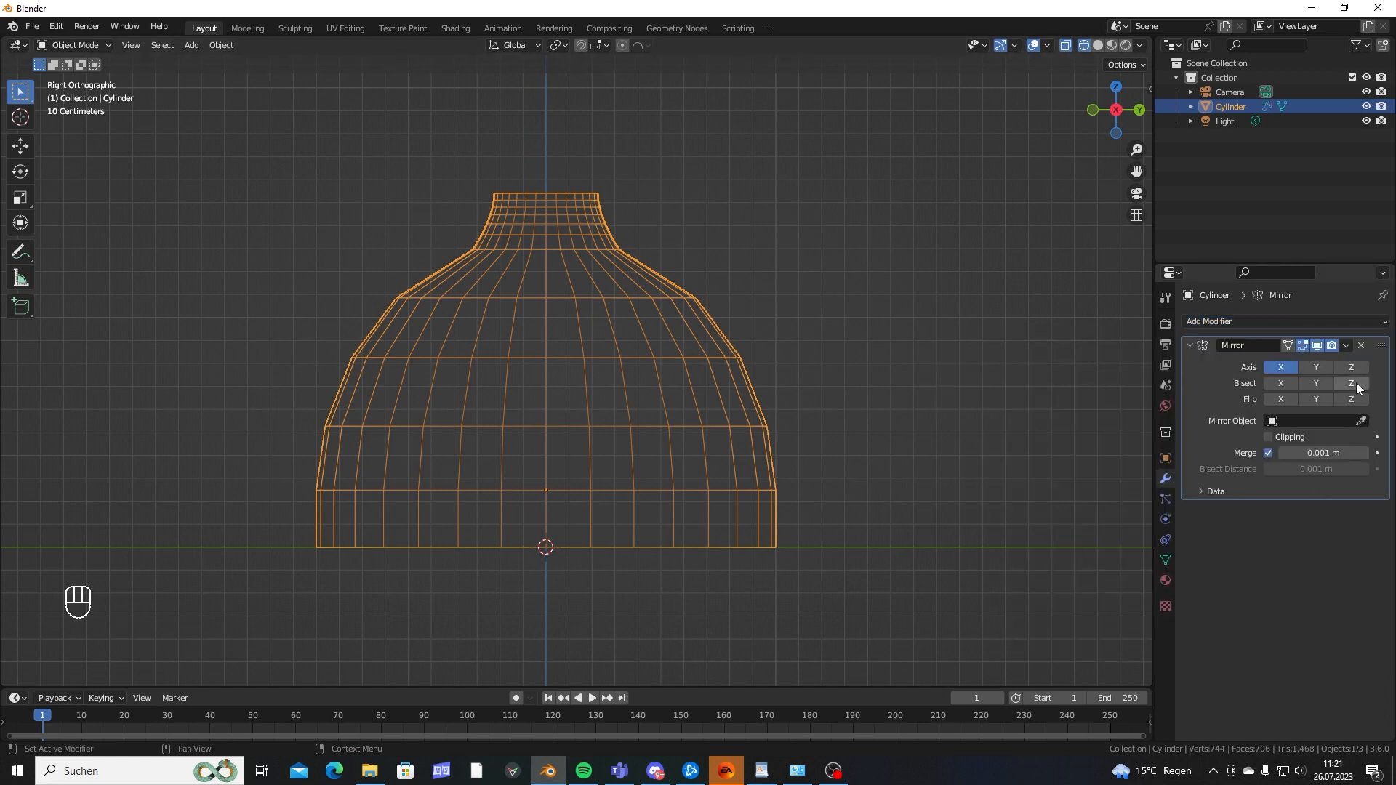
left_click(1351, 367)
left_click(1280, 367)
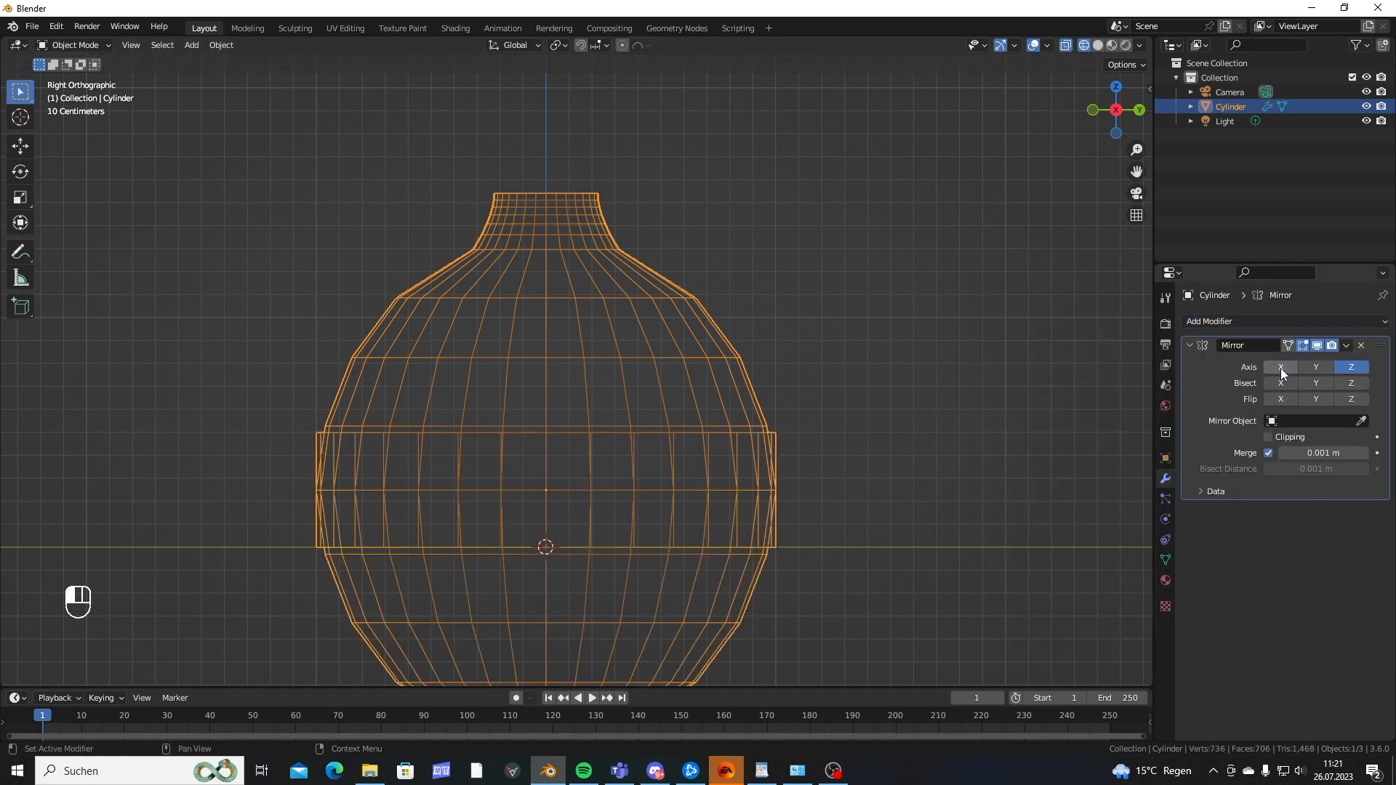
key("KP_Decimal")
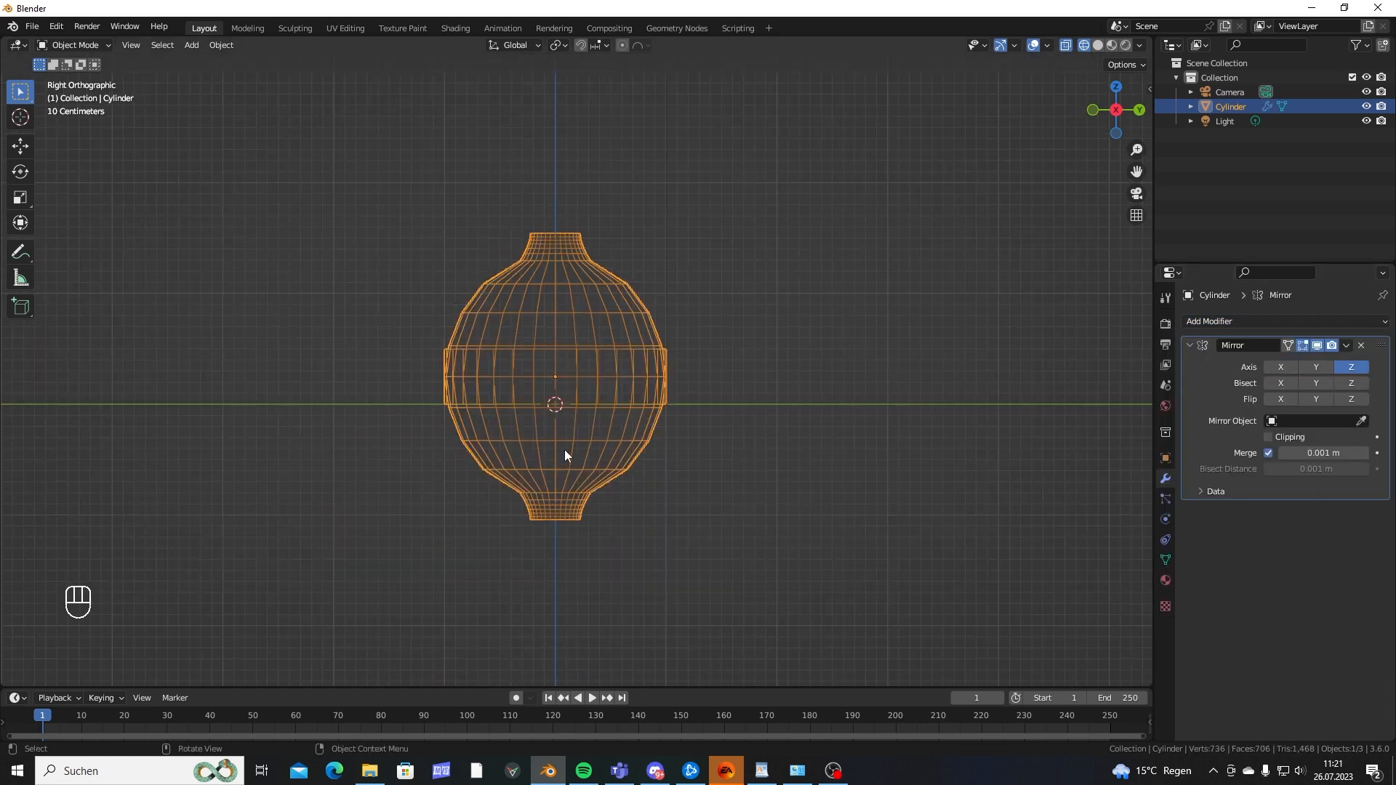
In Edit Mode, move the entire mesh down along Z by about 1.32 m so the narrow necks face each other.
key("Tab")
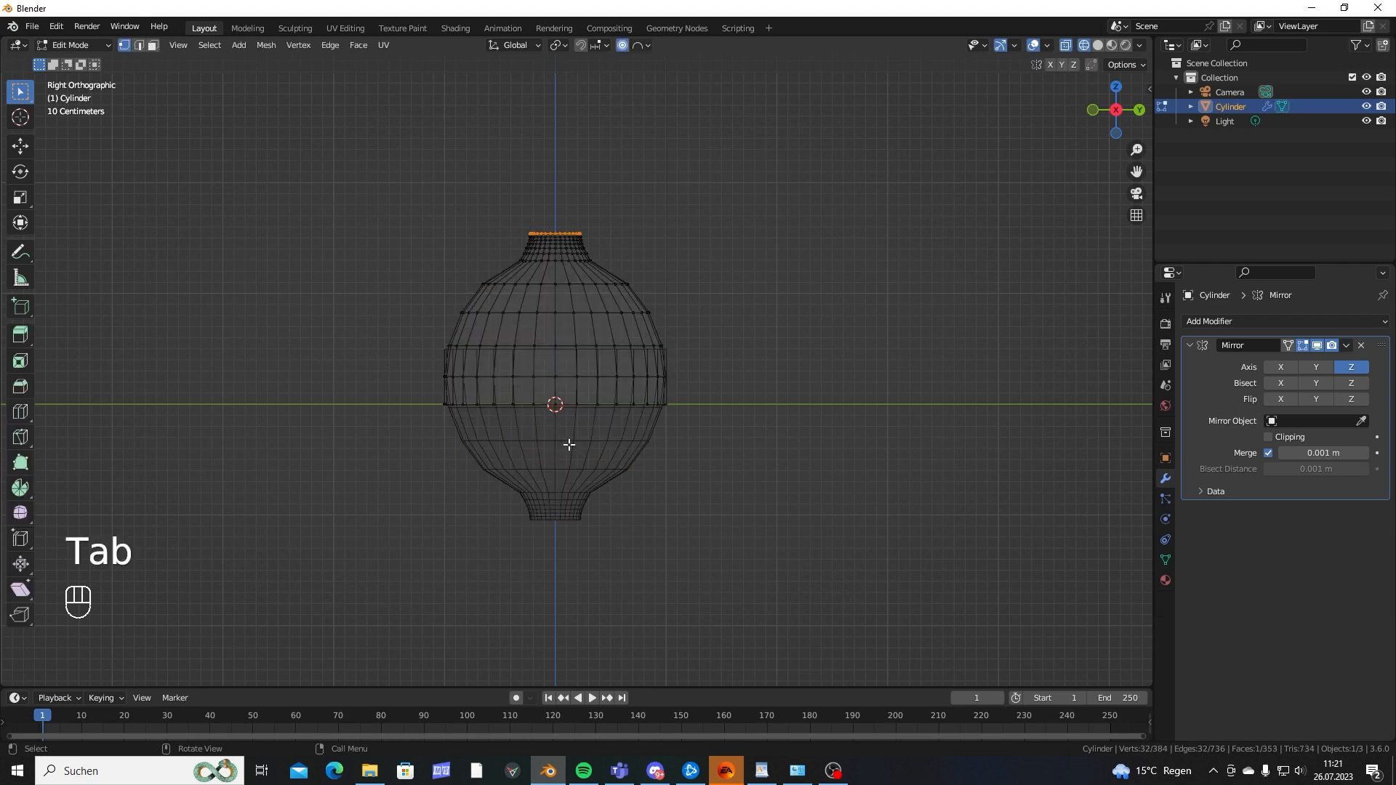
key("a")
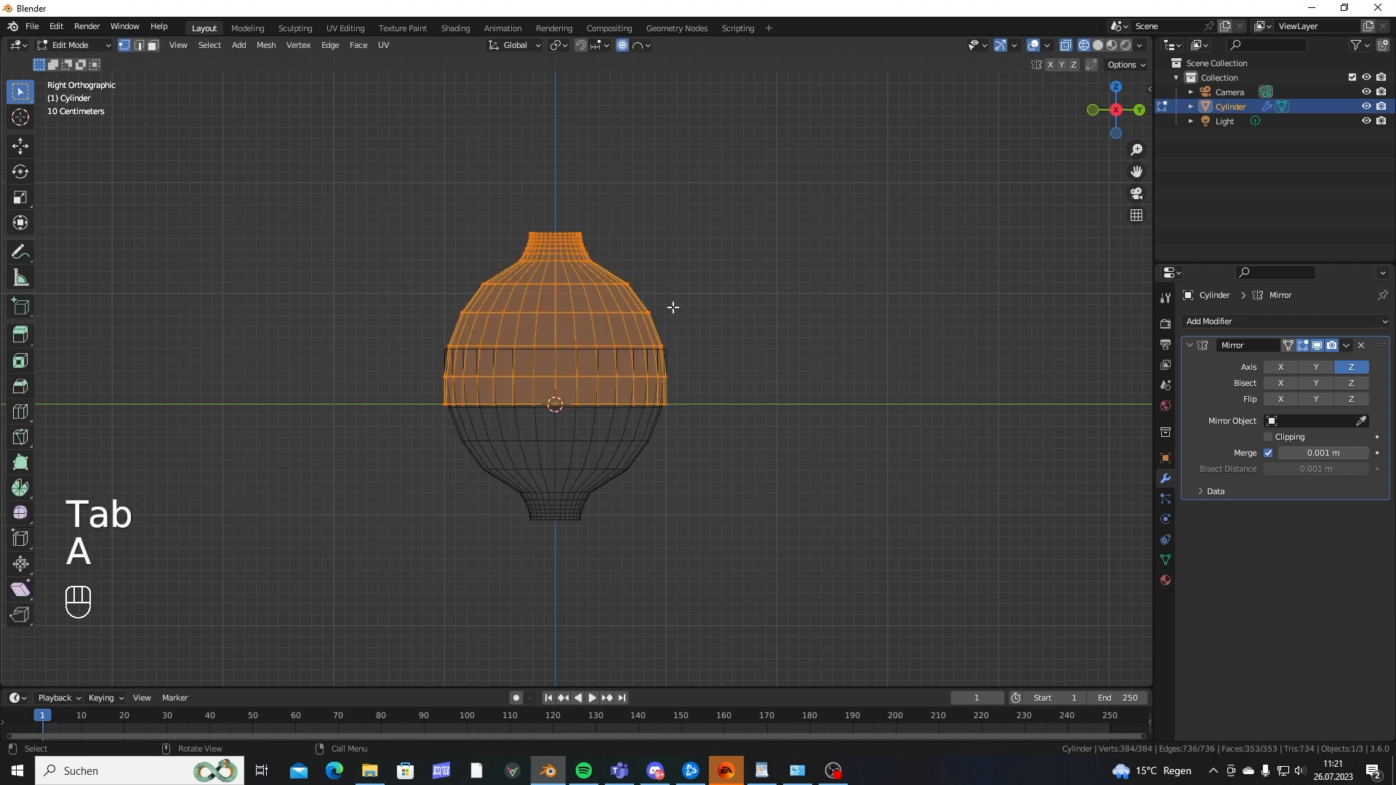
key("g")
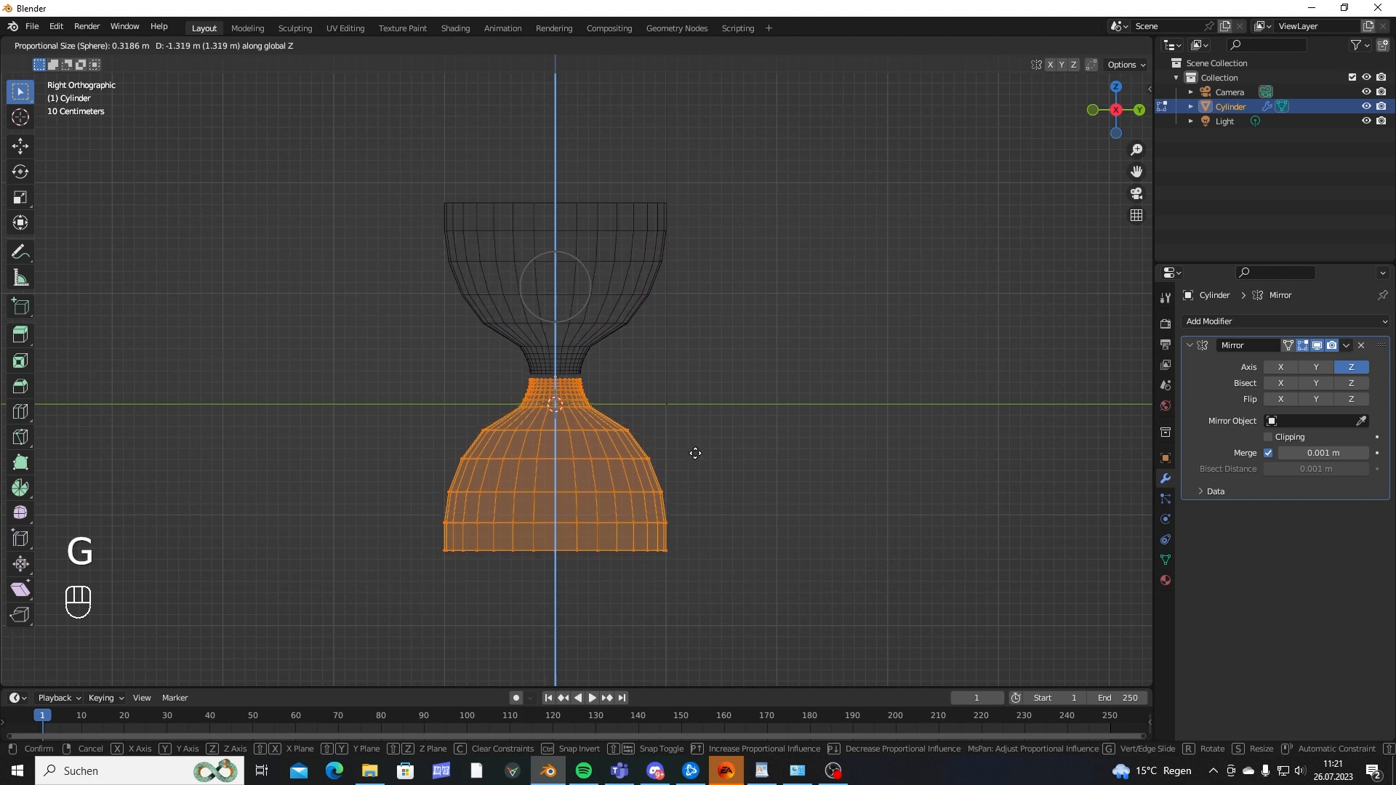
left_click(695, 453)
Enable Clipping on the Mirror modifier and move the whole mesh up along Z until the two neck openings join.
scroll(710, 436, "up", 5)
middle_click_drag(711, 437, 669, 430, "shift")
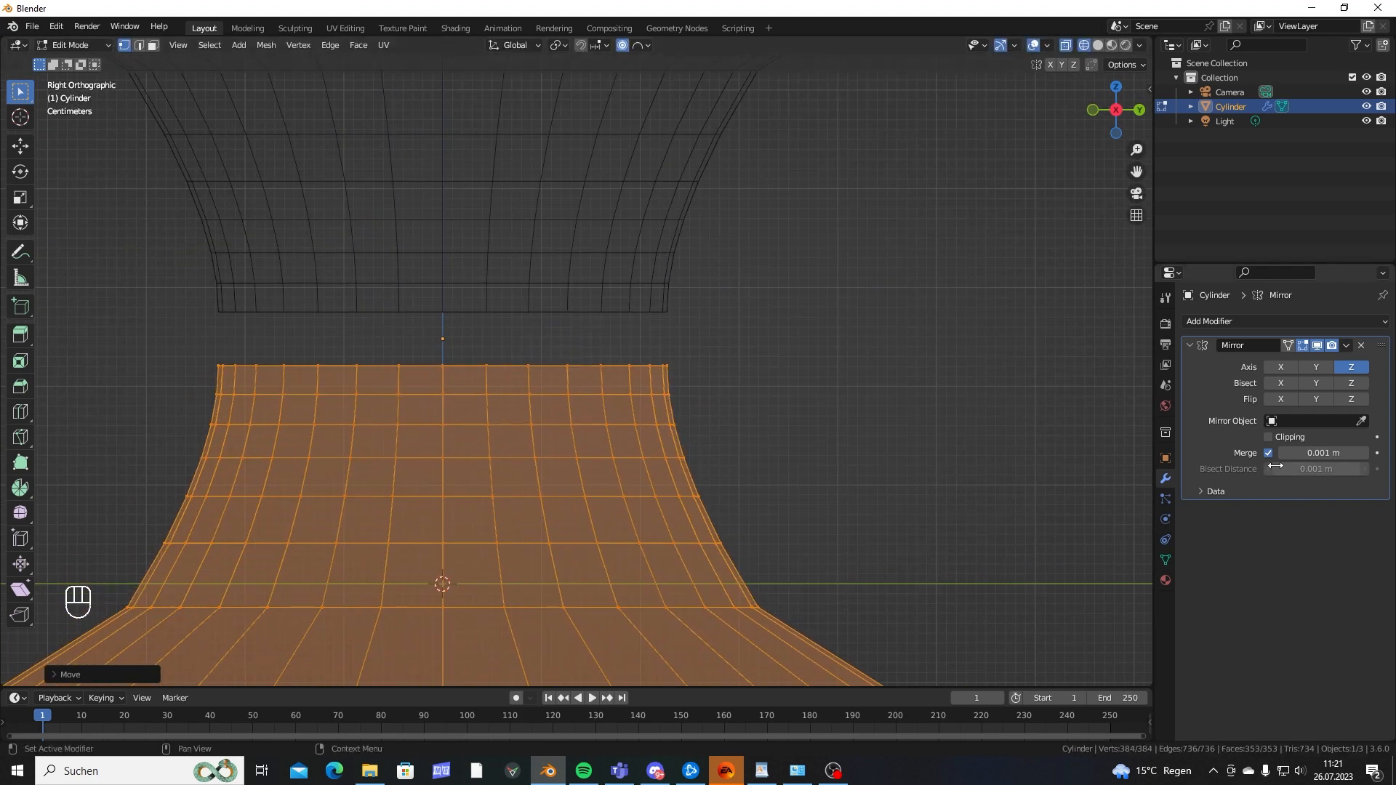
left_click(1268, 437)
key("g")
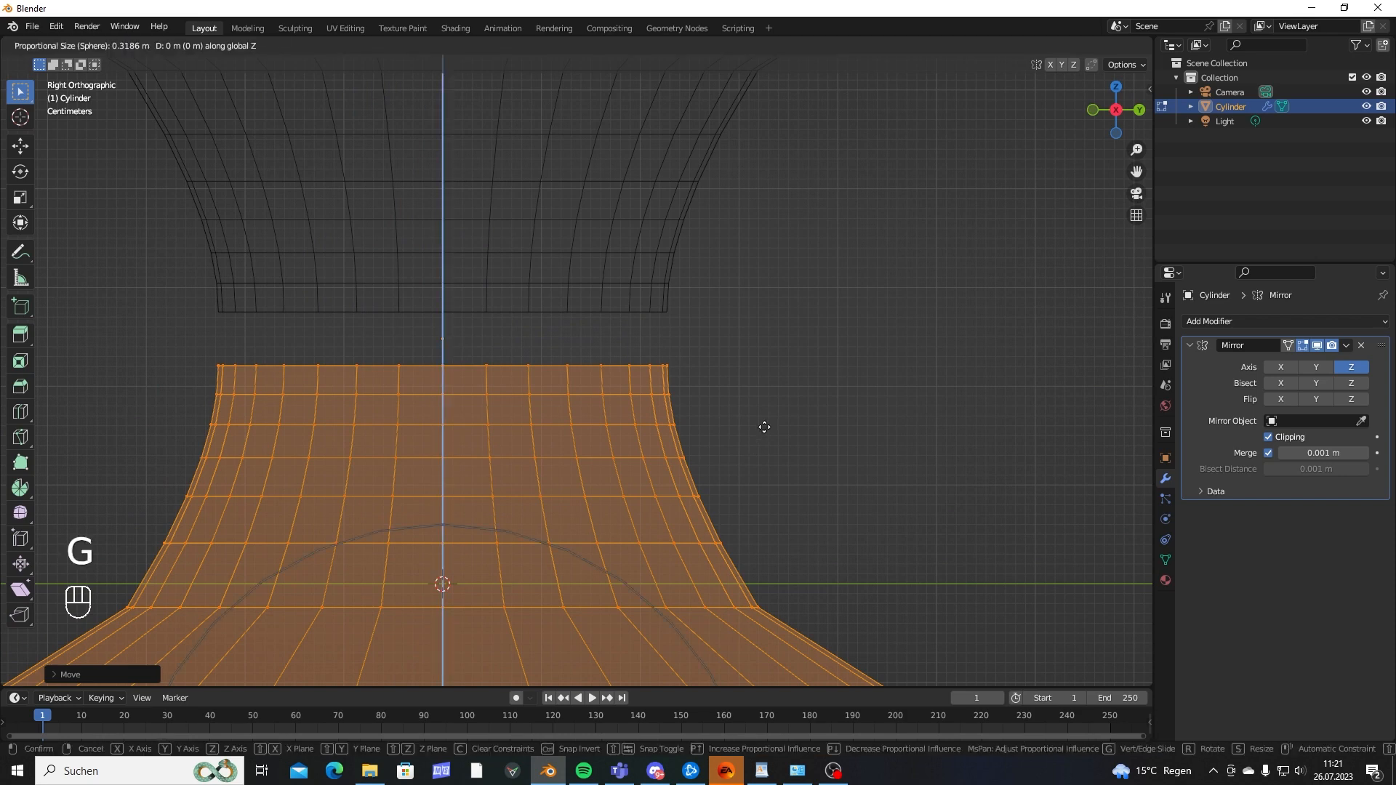
left_click(754, 305)
scroll(705, 358, "up", 5)
middle_click_drag(749, 370, 663, 393, "shift")
scroll(564, 375, "up", 5)
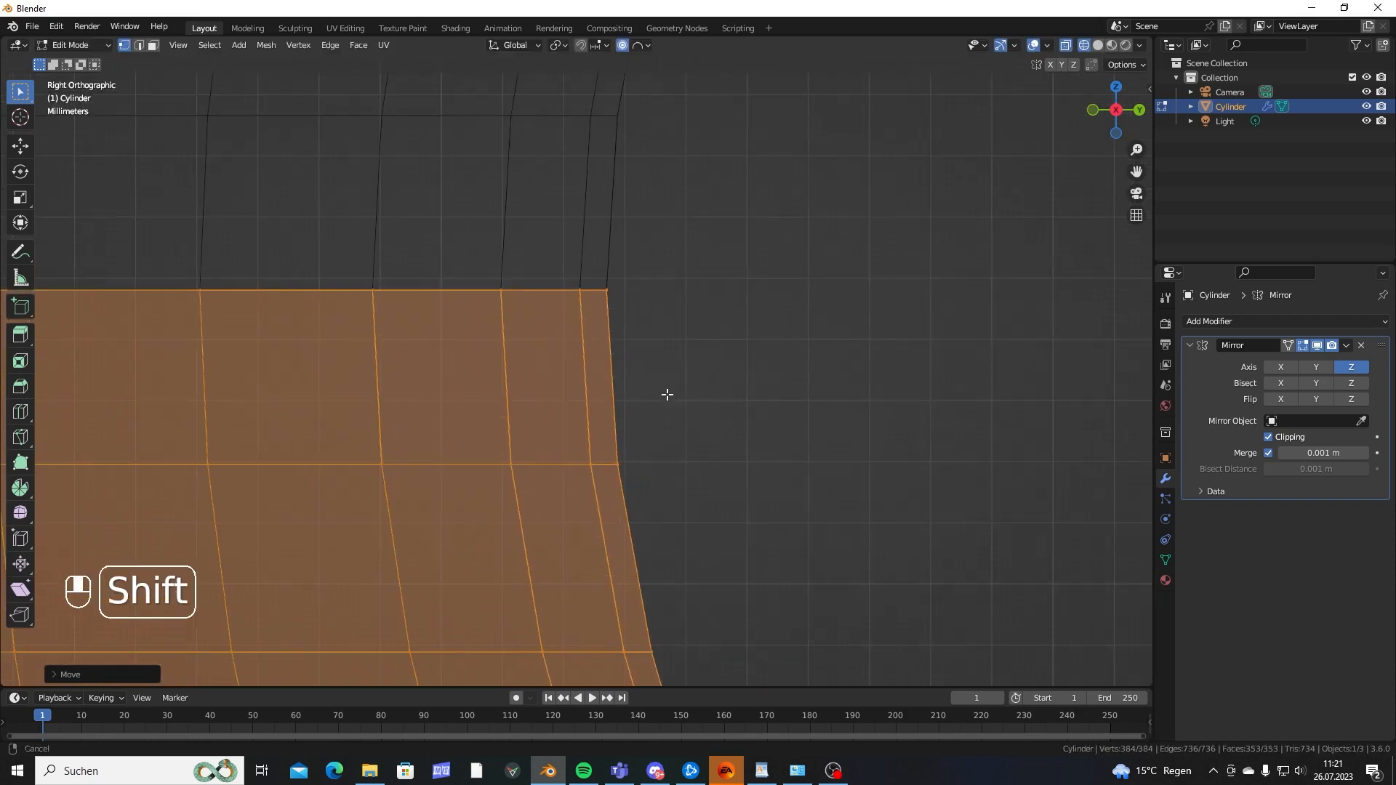
scroll(713, 430, "down", 6)
In Object Mode, move the joined hourglass up along Z until its lower rim sits at the ground line.
key("Tab")
scroll(684, 429, "down", 2)
scroll(630, 424, "down", 2)
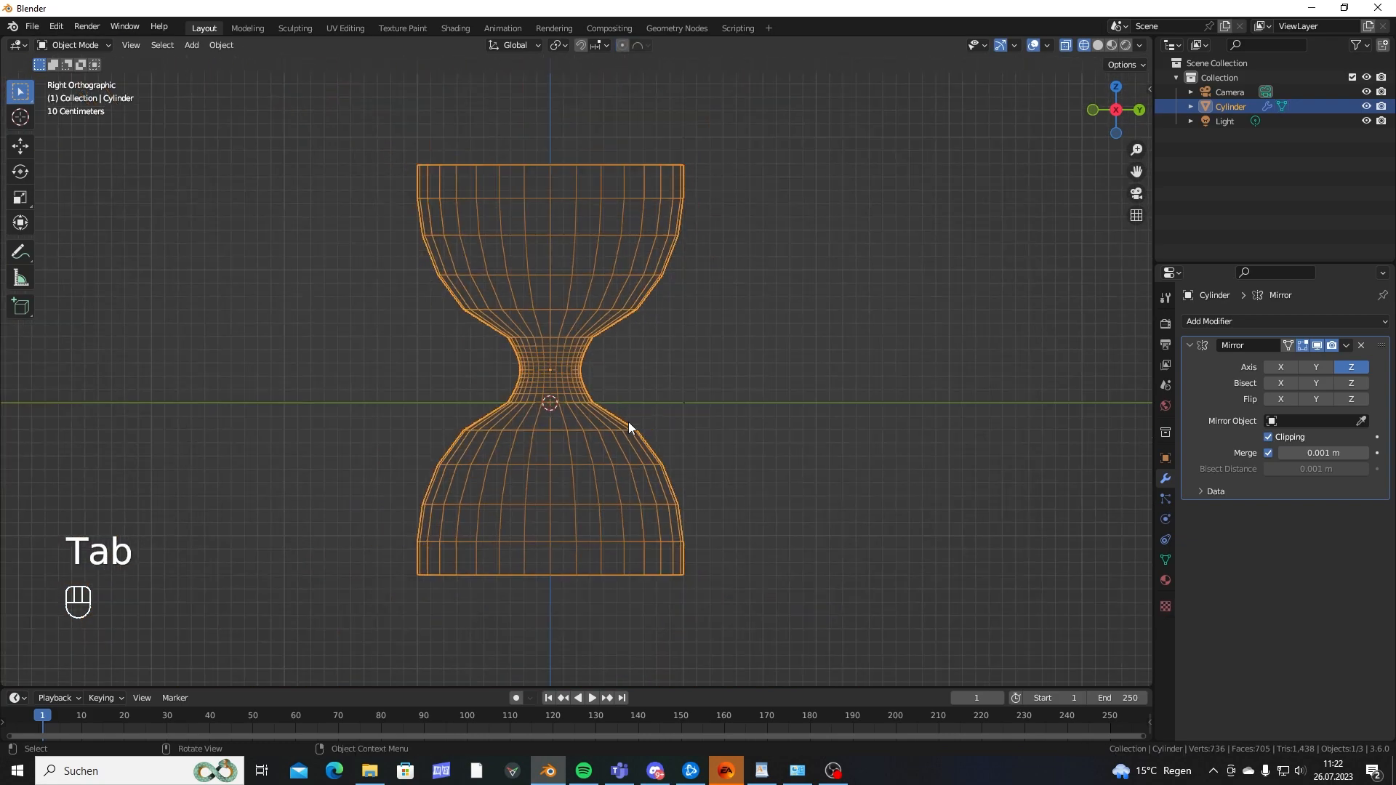
key("g")
left_click(659, 254)
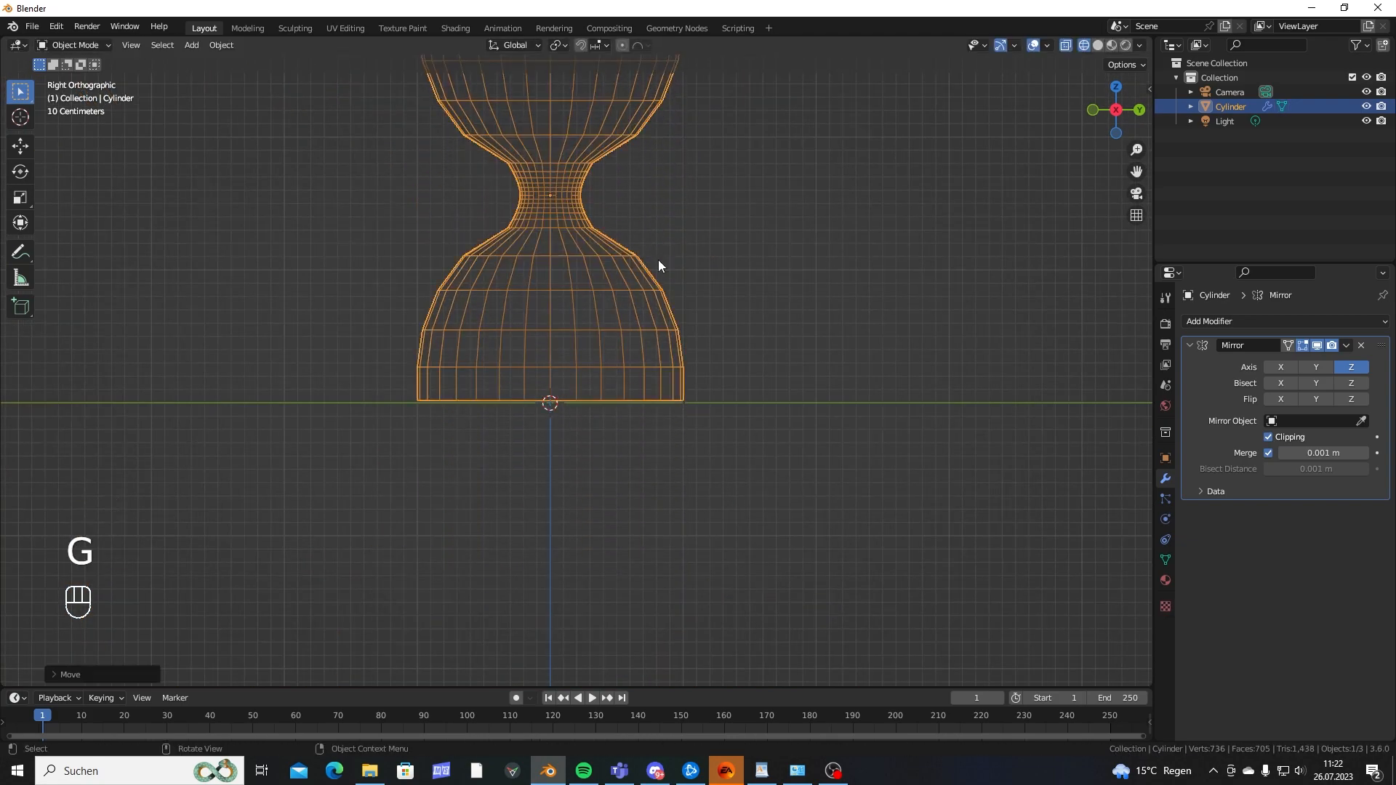
In Edit Mode with wireframe shading, select the dome's open bottom ring of vertices and fill it with a face.
mouse_move(657, 260)
middle_mouse_down()
mouse_move(705, 385)
mouse_move(686, 332)
mouse_move(765, 418)
mouse_move(720, 433)
mouse_move(705, 486)
mouse_move(731, 494)
mouse_move(751, 434)
mouse_move(742, 233)
mouse_move(753, 338)
mouse_move(602, 333)
mouse_move(615, 412)
middle_mouse_up()
scroll(685, 342, "up", 3)
key("z")
left_click(816, 365)
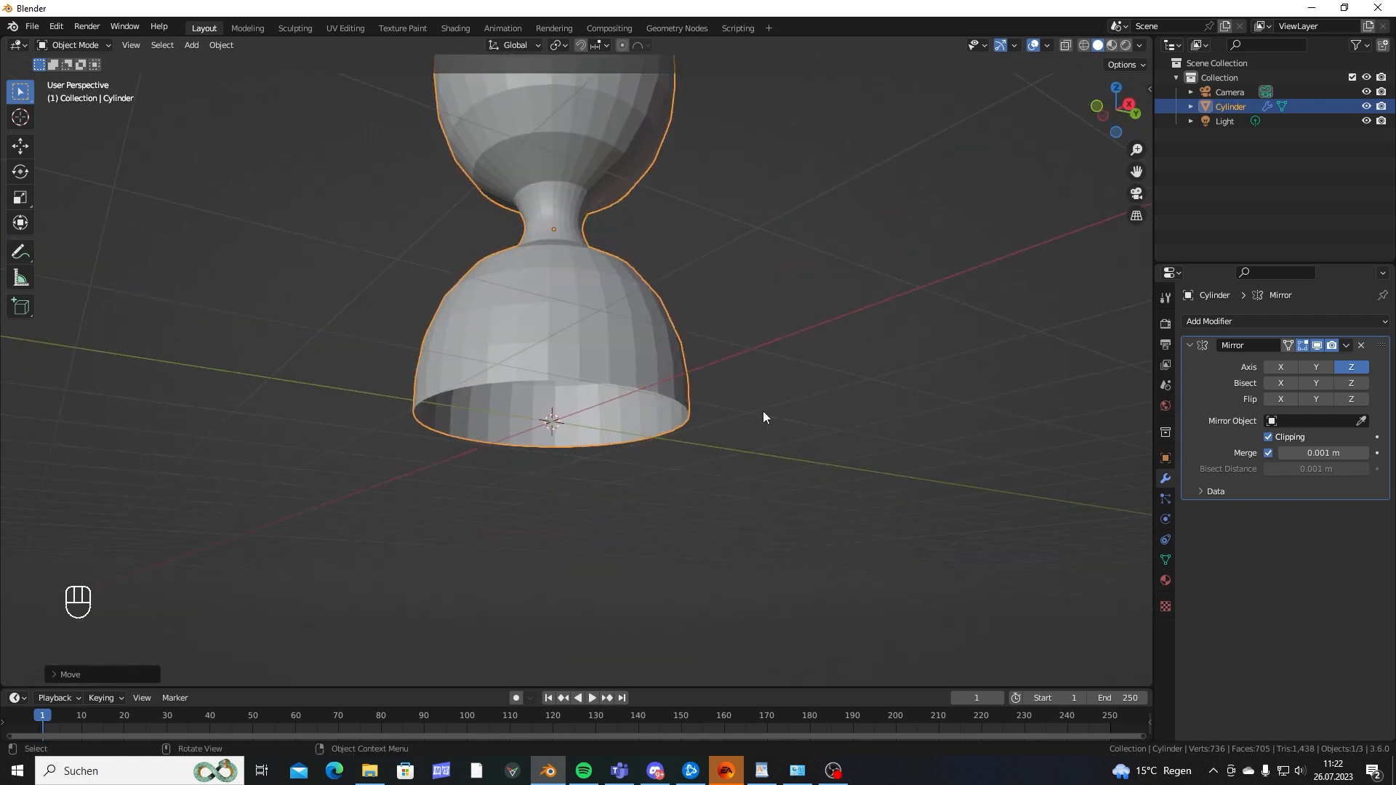
middle_click_drag(568, 452, 660, 440)
key("Tab")
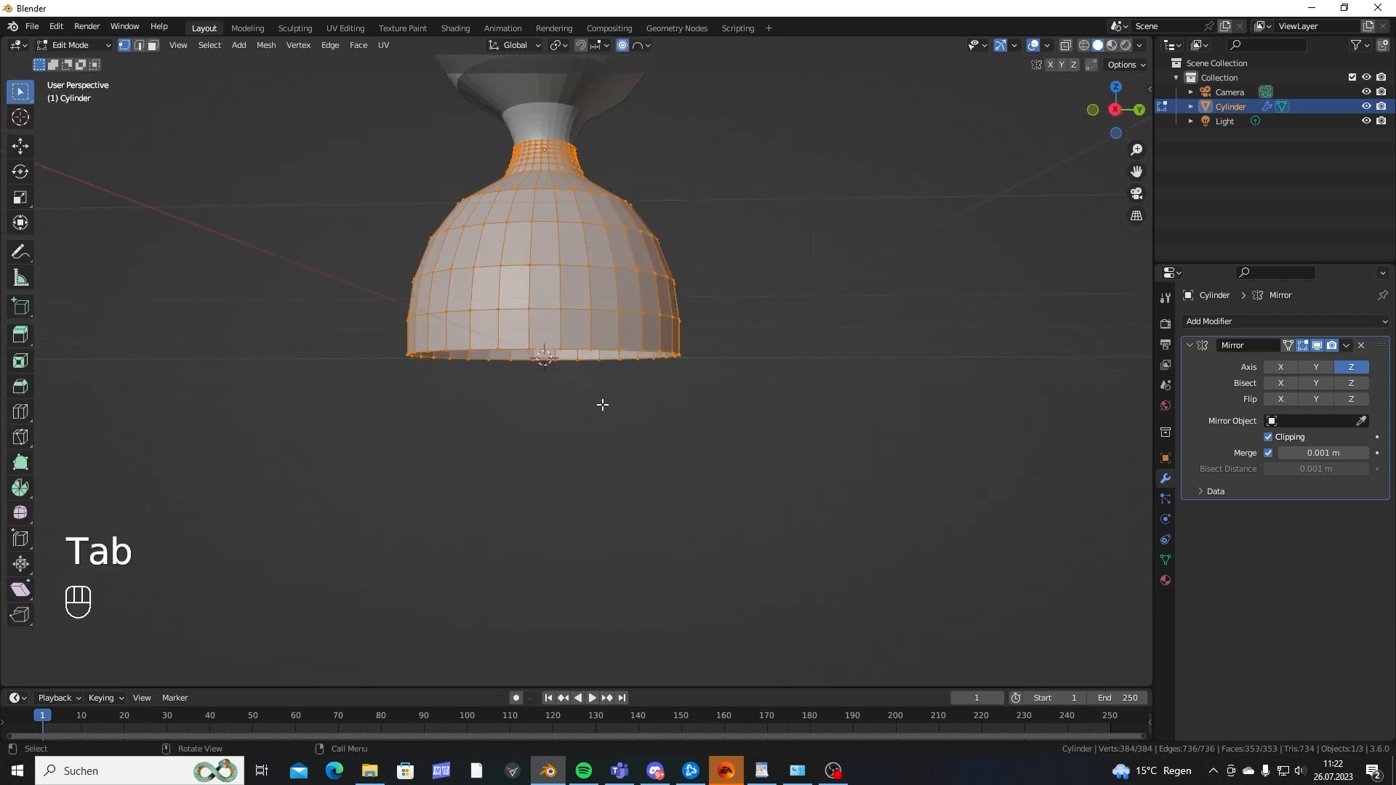
key("shift+z")
mouse_move(585, 413)
middle_mouse_down()
mouse_move(604, 433)
mouse_move(599, 417)
middle_mouse_up()
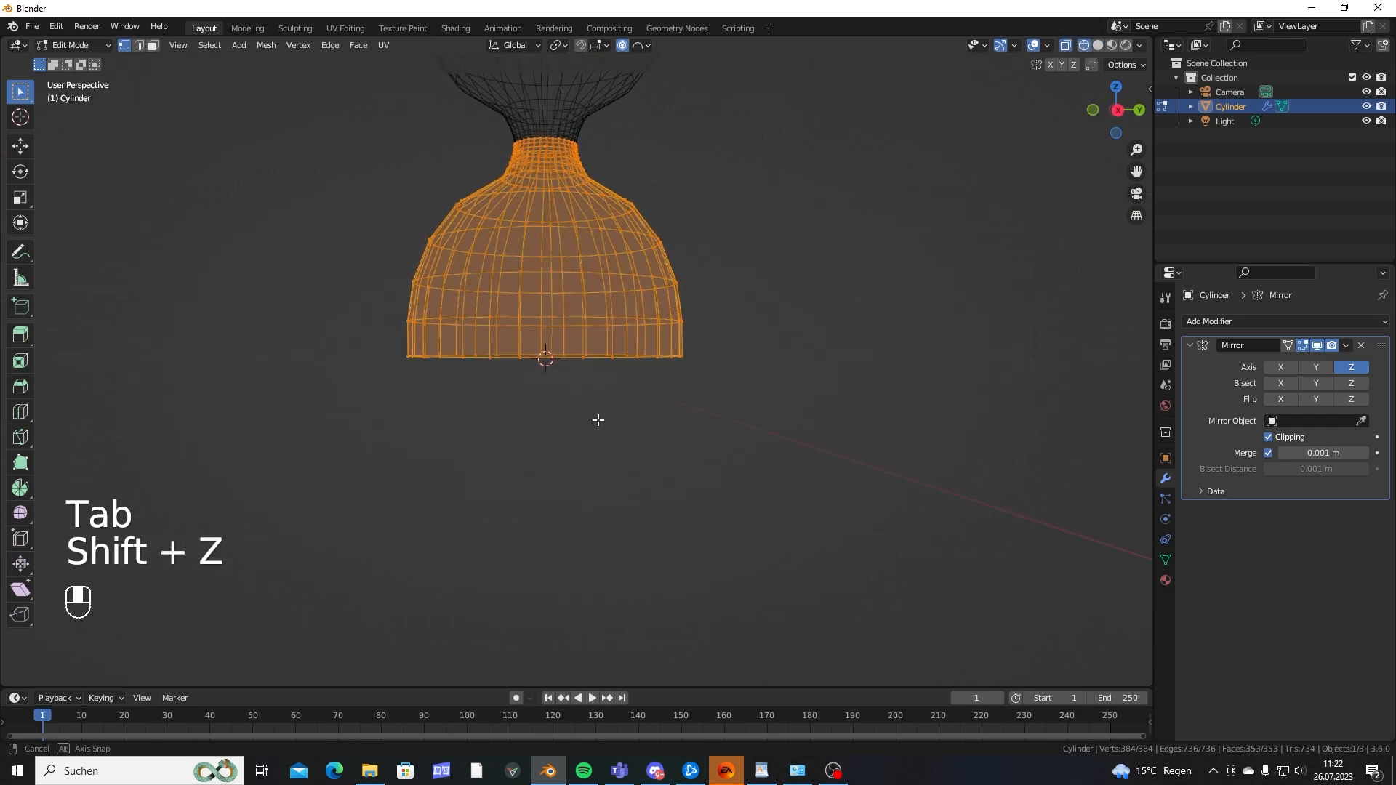
left_click_drag(318, 343, 763, 460)
mouse_move(763, 461)
middle_mouse_down()
mouse_move(705, 407)
mouse_move(700, 436)
mouse_move(567, 336)
mouse_move(664, 455)
mouse_move(545, 465)
mouse_move(529, 378)
mouse_move(569, 451)
mouse_move(529, 349)
mouse_move(560, 425)
mouse_move(627, 442)
middle_mouse_up()
key("f")
scroll(705, 406, "down", 3)
Switch to solid shading and delete the cap face that closes off the passage inside the hourglass neck.
key("Tab")
key("z")
left_click(720, 451)
key("shift+z")
scroll(560, 425, "up", 5)
key("z")
left_click(775, 405)
mouse_move(526, 436)
middle_mouse_down("shift")
mouse_move(658, 413)
mouse_move(611, 400)
mouse_move(614, 355)
middle_mouse_up("shift")
scroll(640, 407, "up", 4)
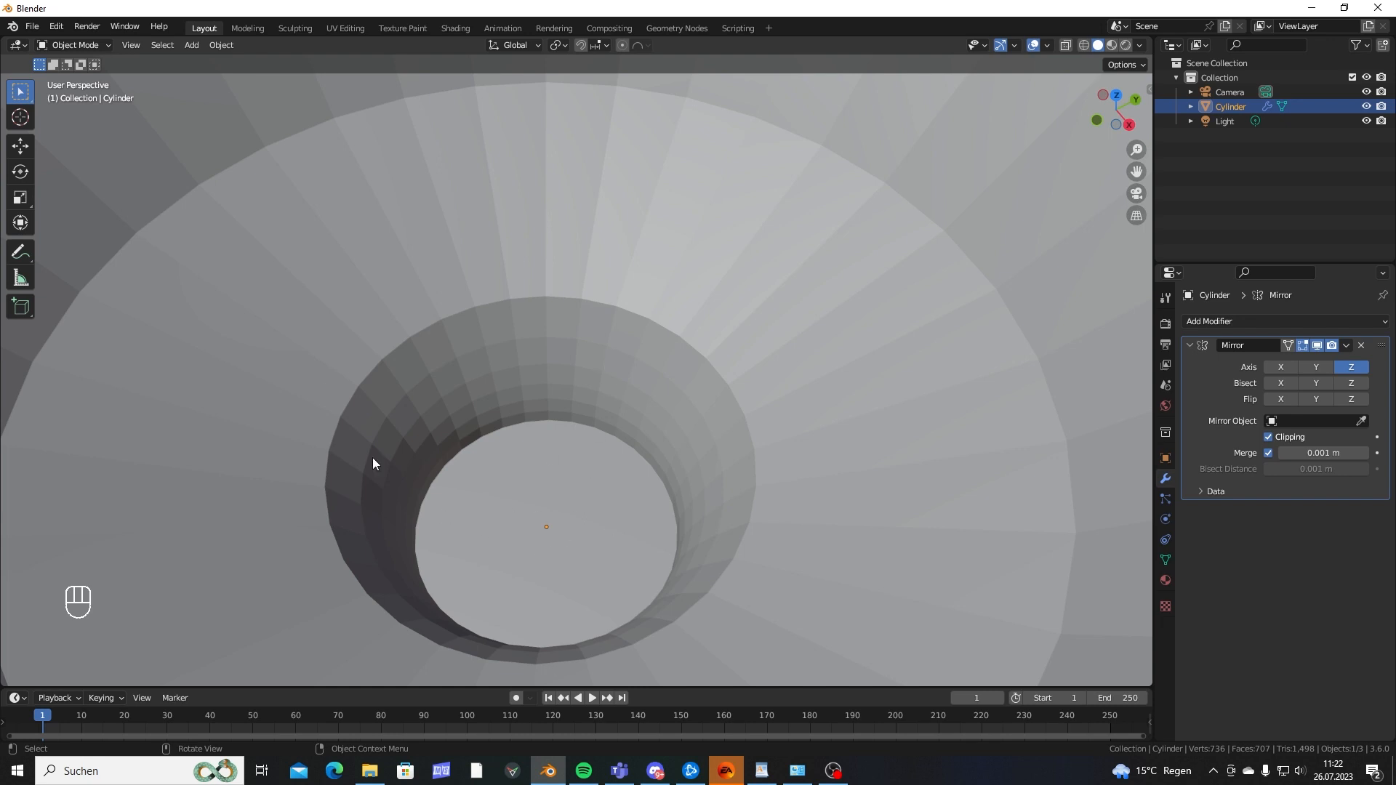
key("Tab")
key("3")
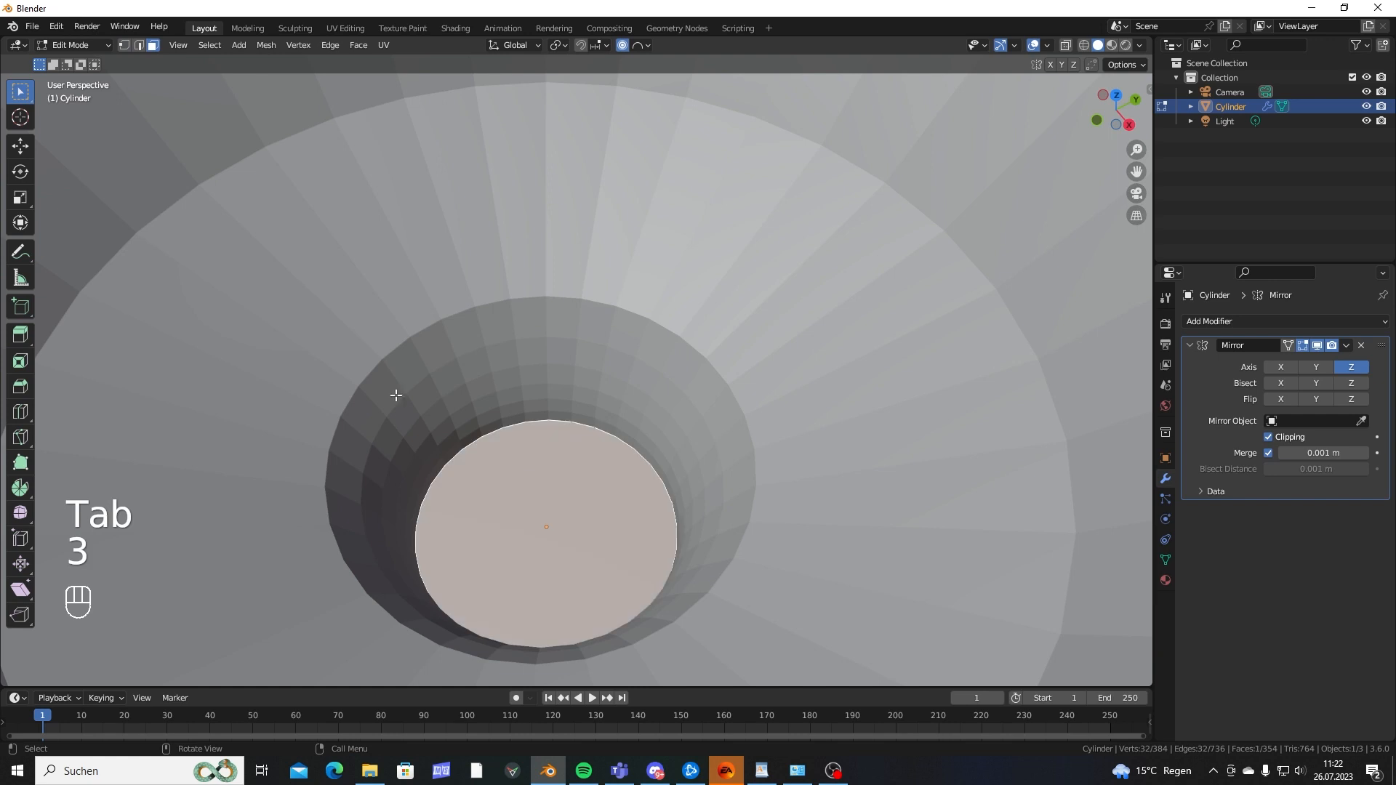
key("x")
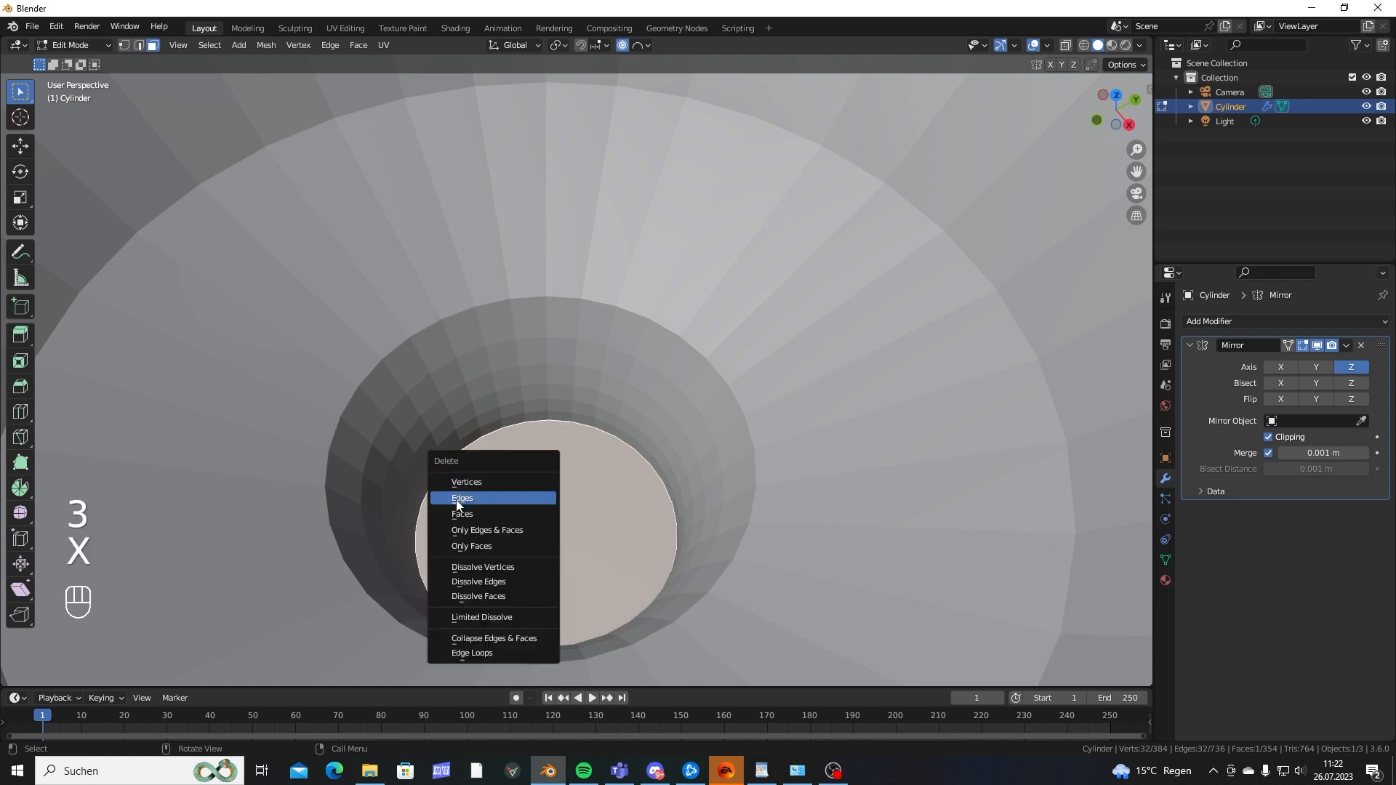
left_click(538, 498)
In Object Mode, apply Shade Auto Smooth to the hourglass.
key("Tab")
right_click(509, 283)
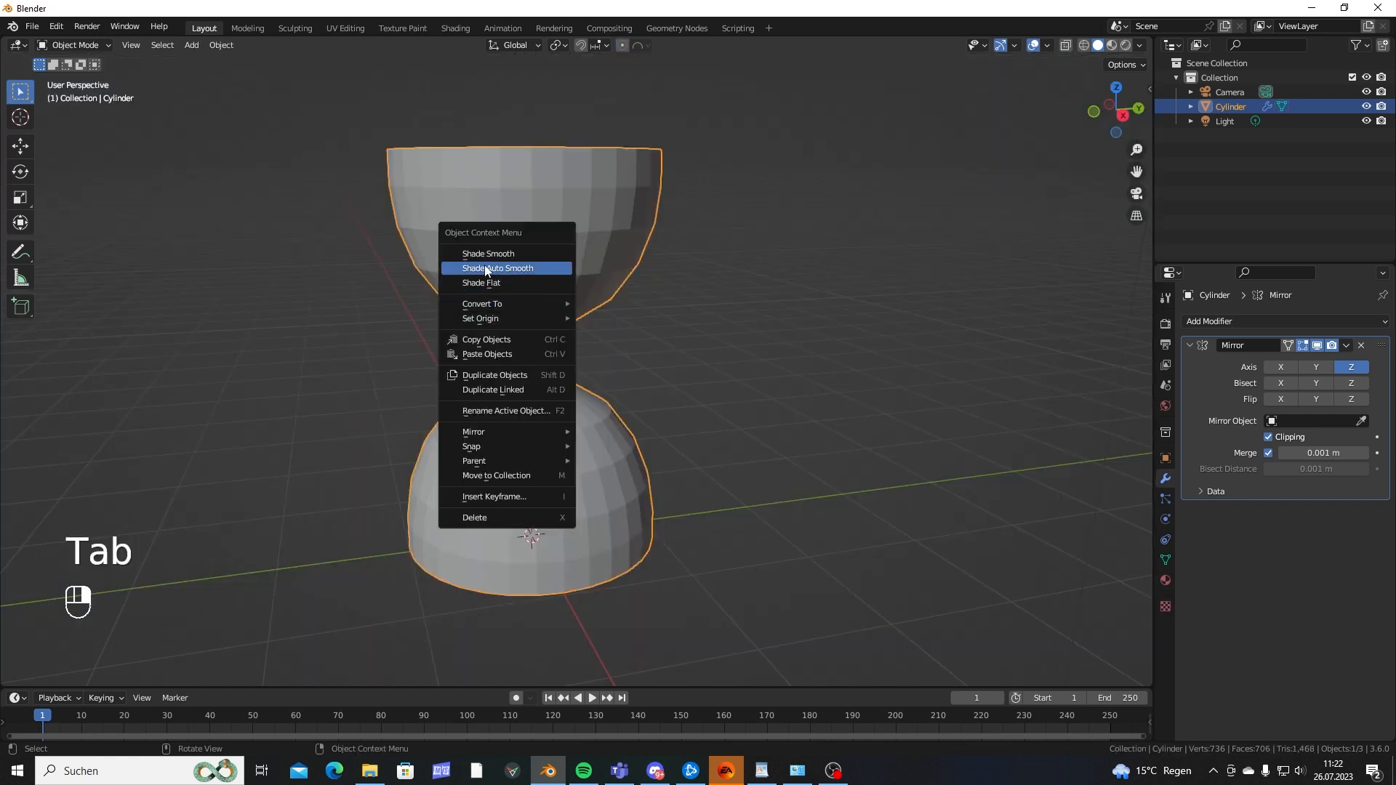
left_click(484, 266)
mouse_move(691, 333)
middle_mouse_down("shift")
mouse_move(717, 273)
mouse_move(639, 532)
mouse_move(647, 386)
mouse_move(586, 450)
middle_mouse_up("shift")
scroll(471, 365, "up", 3)
scroll(534, 473, "down", 2)
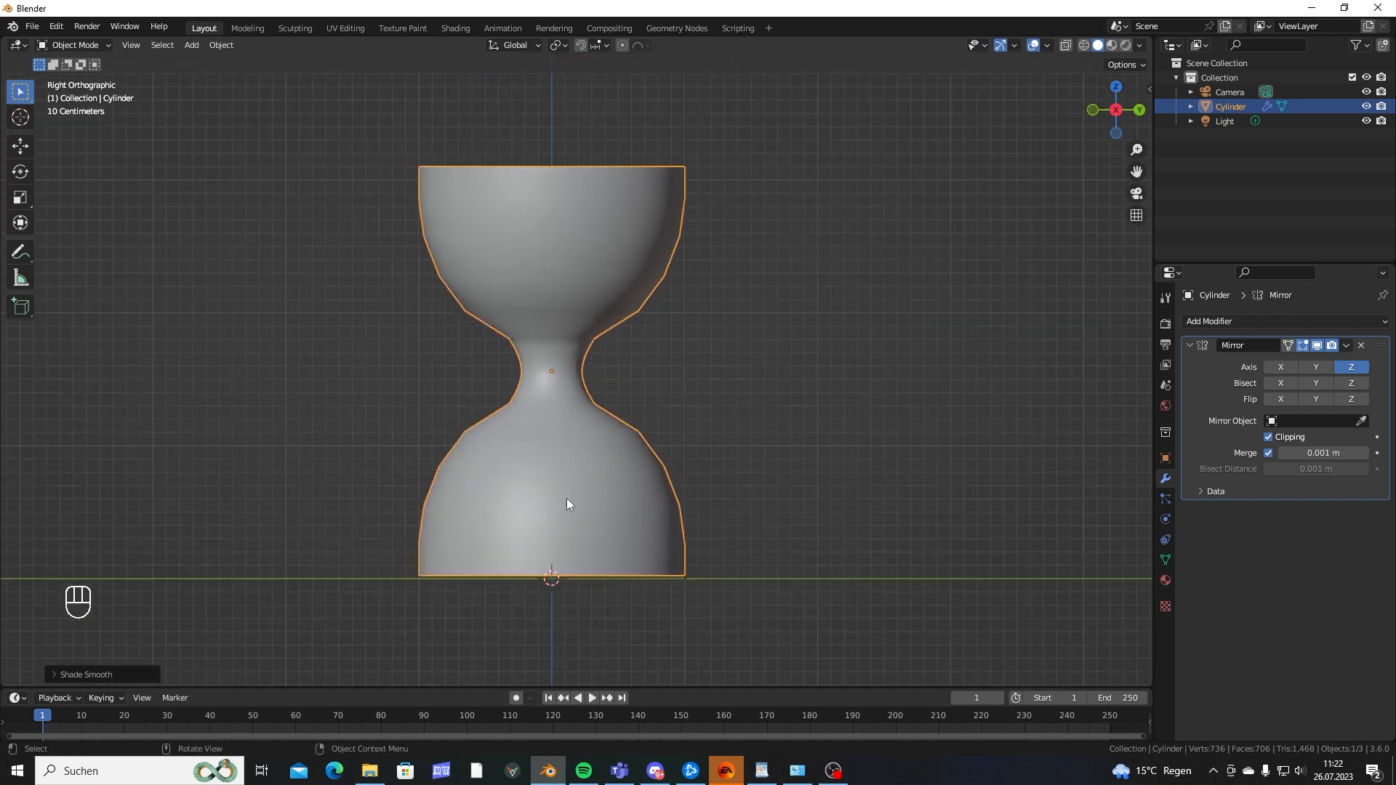
In Edit Mode, select the lowest ring of faces on the lower dome and extrude it outward by scaling to form a collar.
middle_click_drag(673, 369, 591, 261)
middle_click_drag(594, 442, 578, 285, "shift")
key("Tab")
scroll(575, 363, "up", 4)
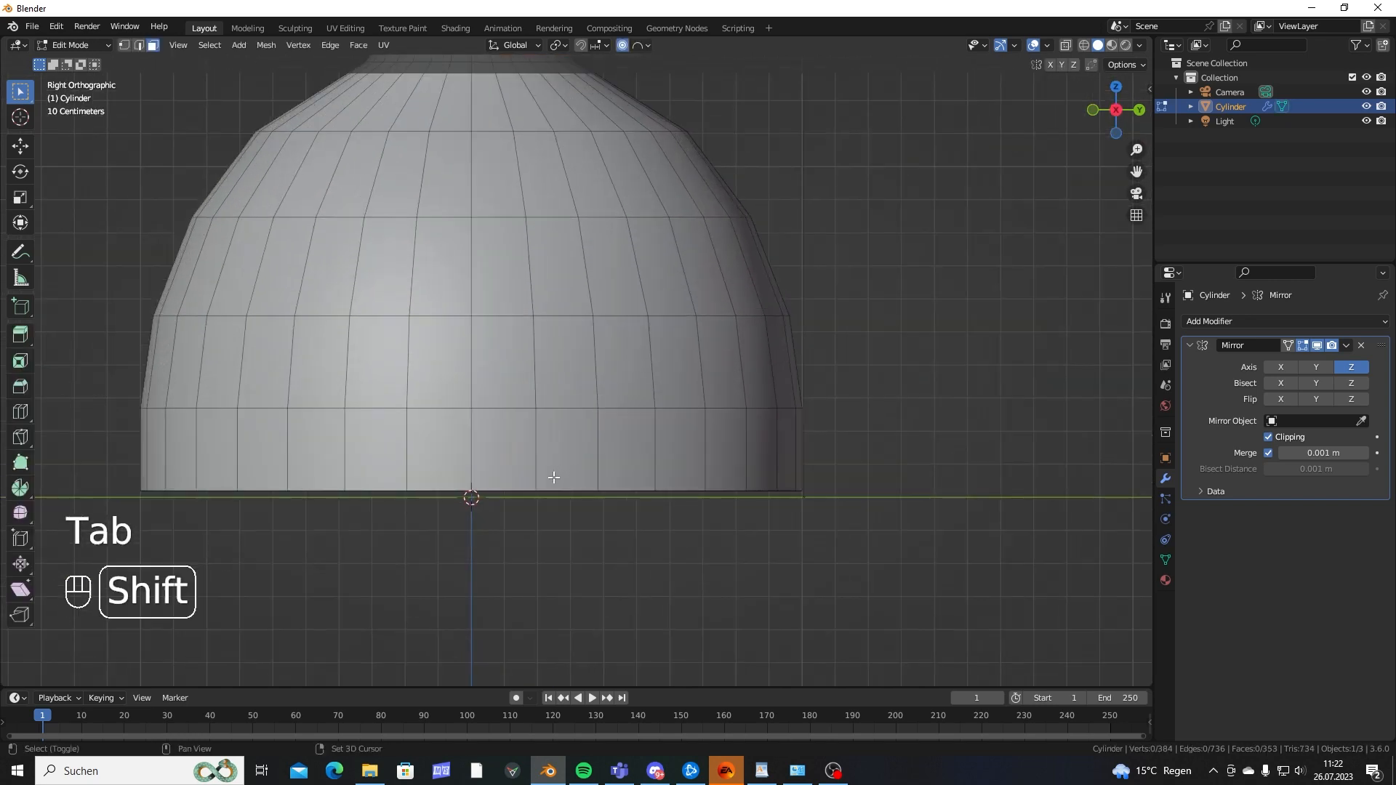
middle_click_drag(563, 471, 722, 563, "shift")
middle_click_drag(519, 626, 530, 436, "shift")
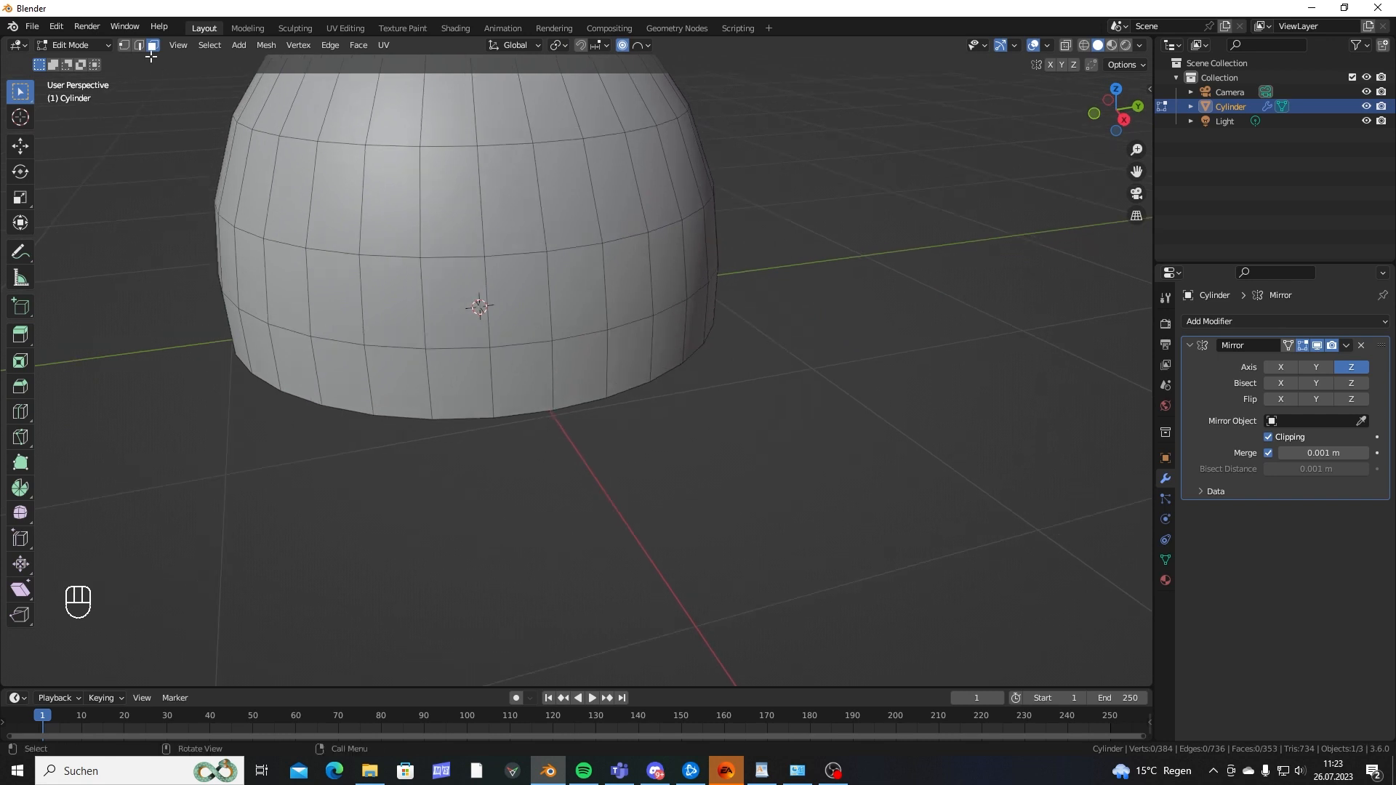
middle_click_drag(619, 390, 605, 349, "shift")
scroll(574, 338, "up", 3)
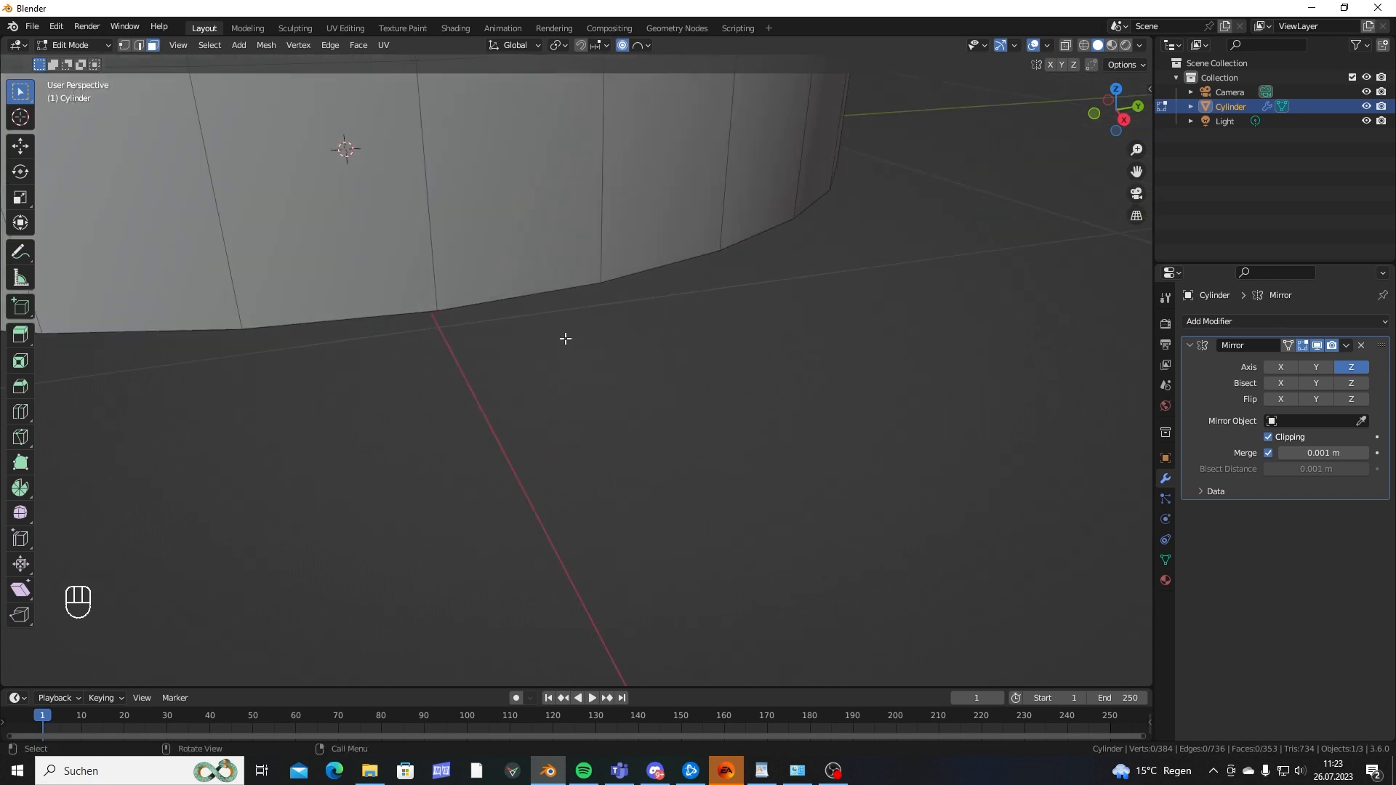
middle_click_drag(512, 296, 478, 277, "shift")
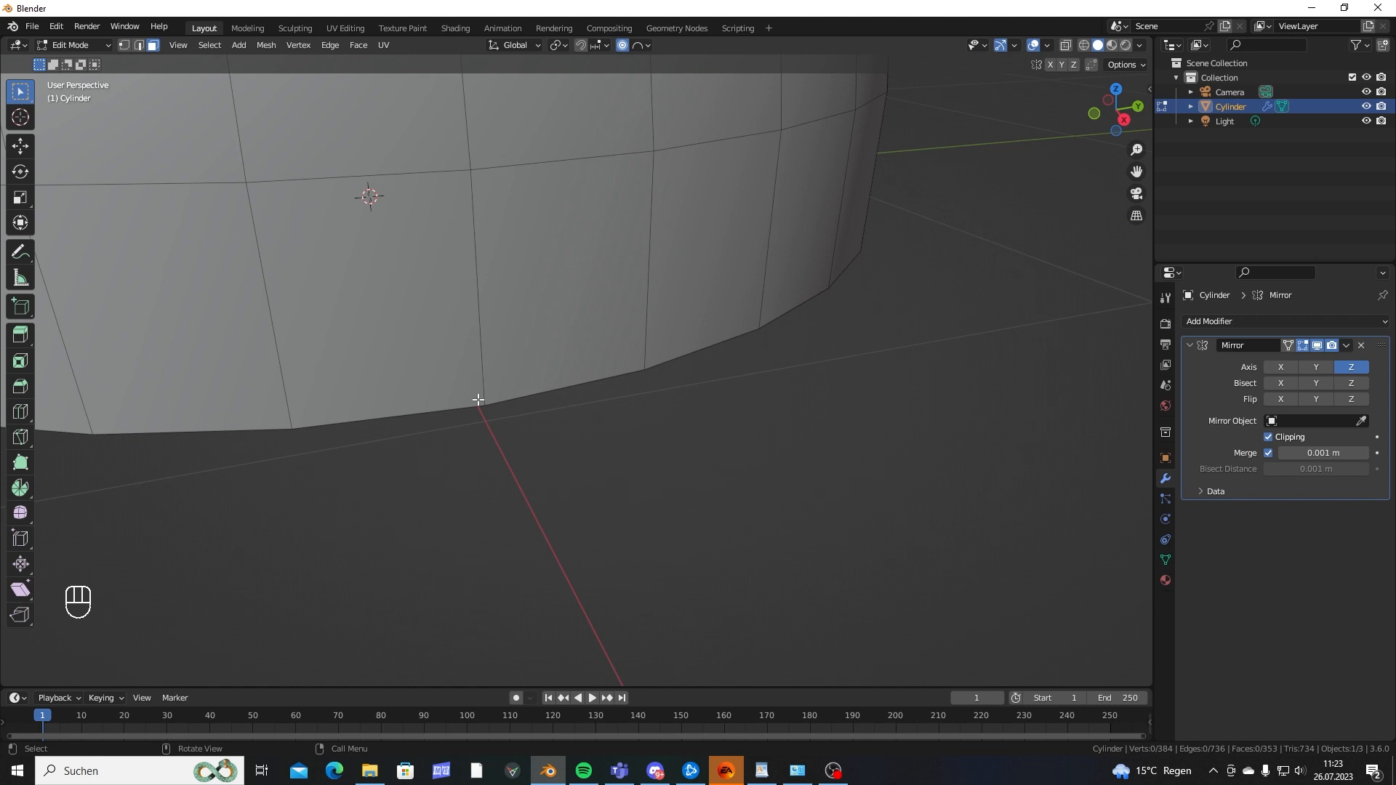
left_click(480, 288, "alt")
scroll(479, 287, "down", 6)
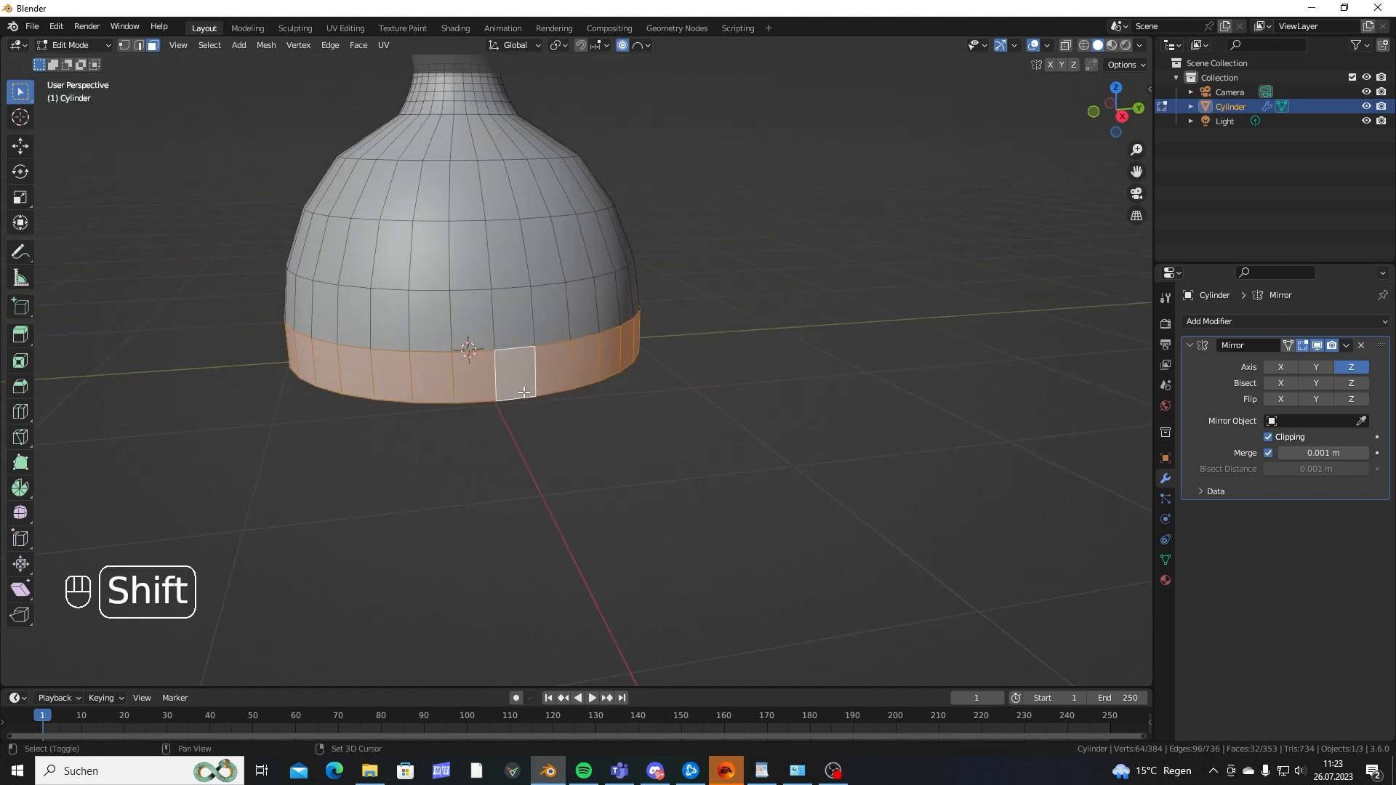
middle_click_drag(468, 381, 391, 430)
middle_click_drag(563, 357, 723, 383, "shift")
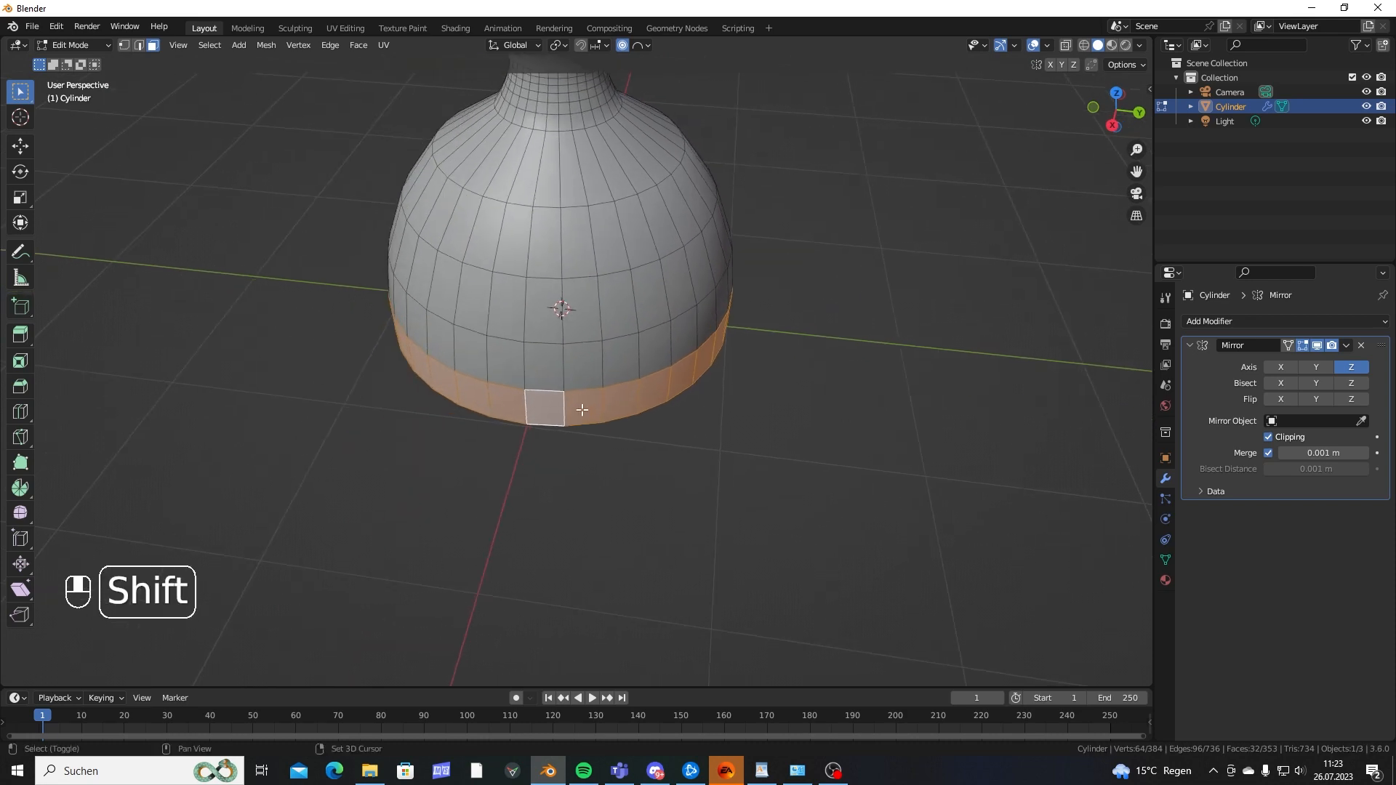
middle_click_drag(620, 415, 704, 376)
key("e")
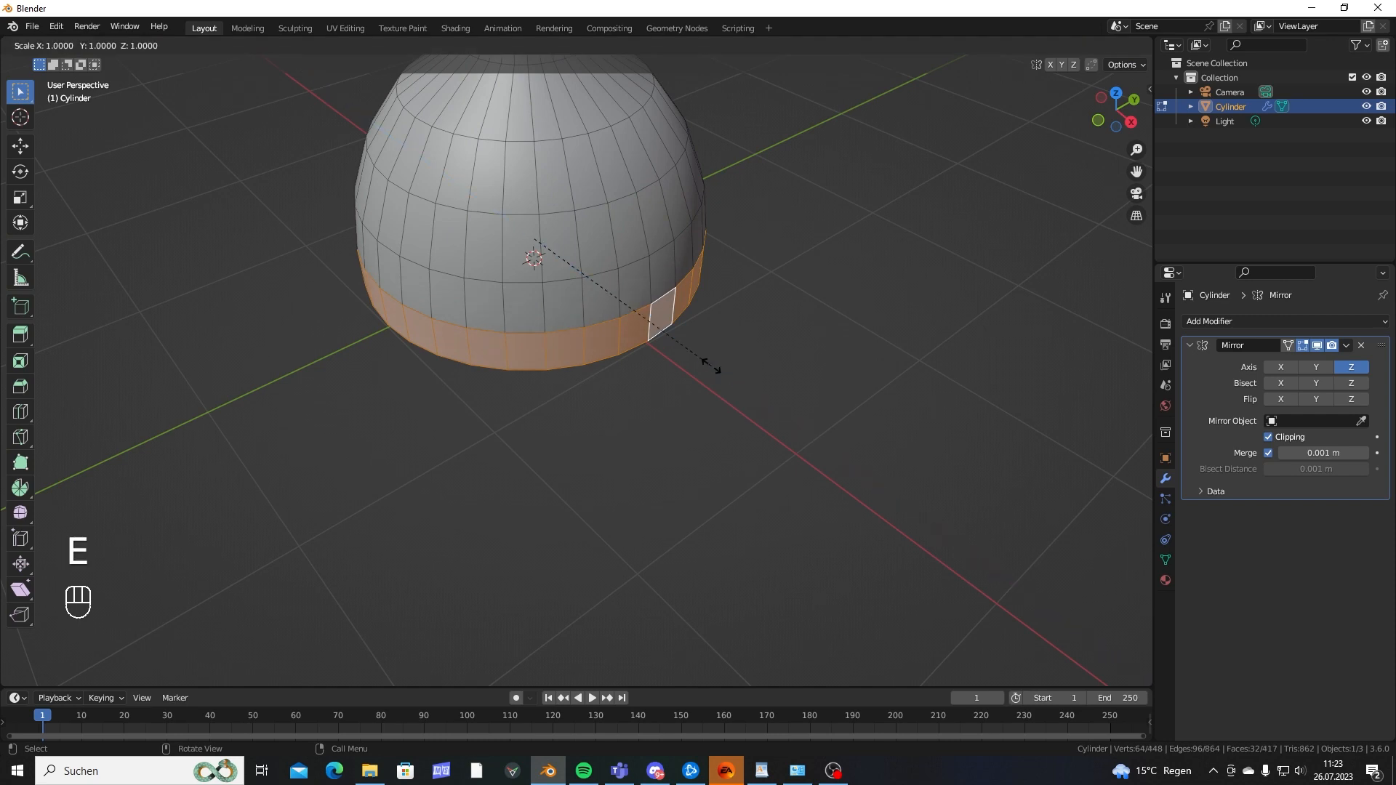
key("s")
left_click(859, 417)
Select the collar's ring of underside faces and extrude it straight down to add a second band below.
middle_click_drag(843, 411, 714, 416)
scroll(723, 260, "up", 4)
middle_click_drag(714, 416, 683, 304)
left_click(593, 241, "alt")
left_click(593, 240, "alt")
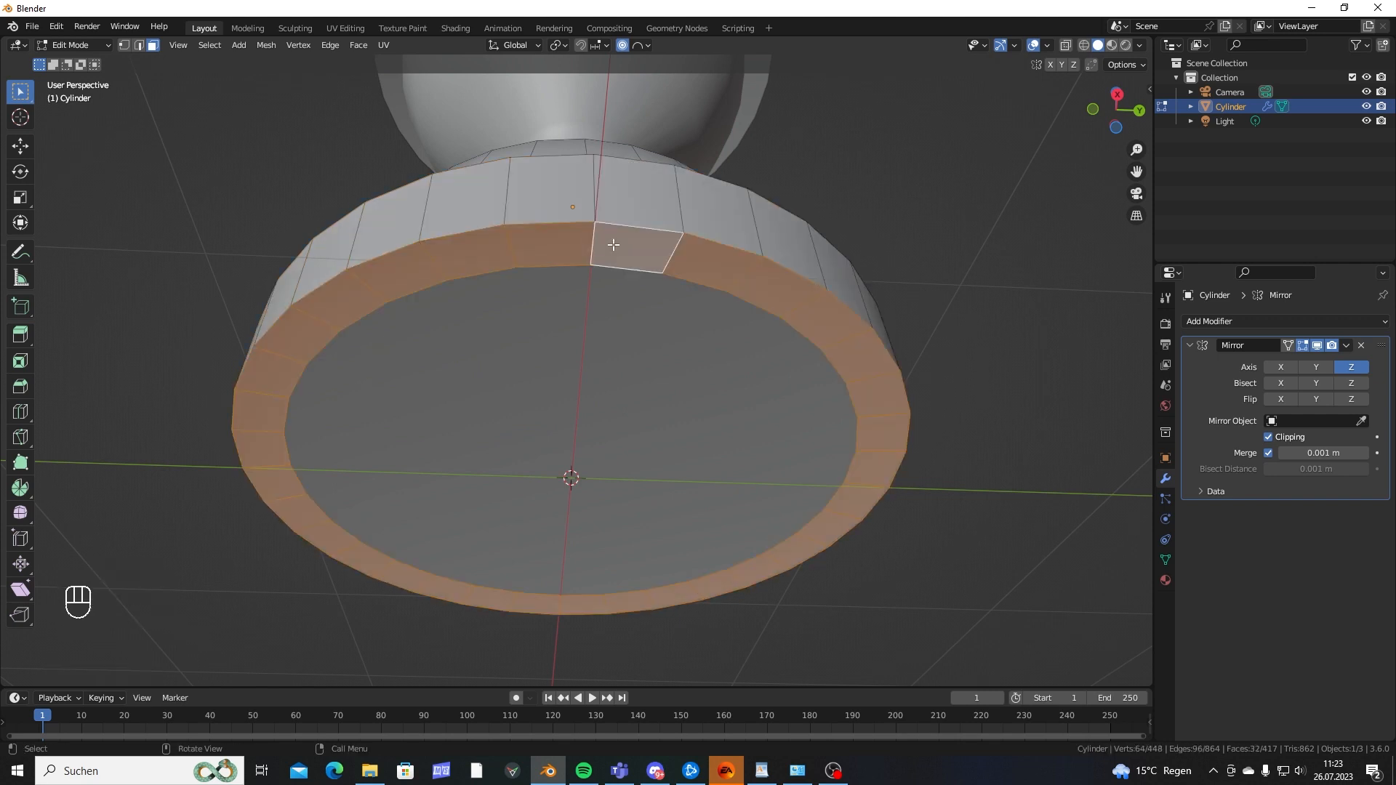
middle_click_drag(613, 239, 718, 396)
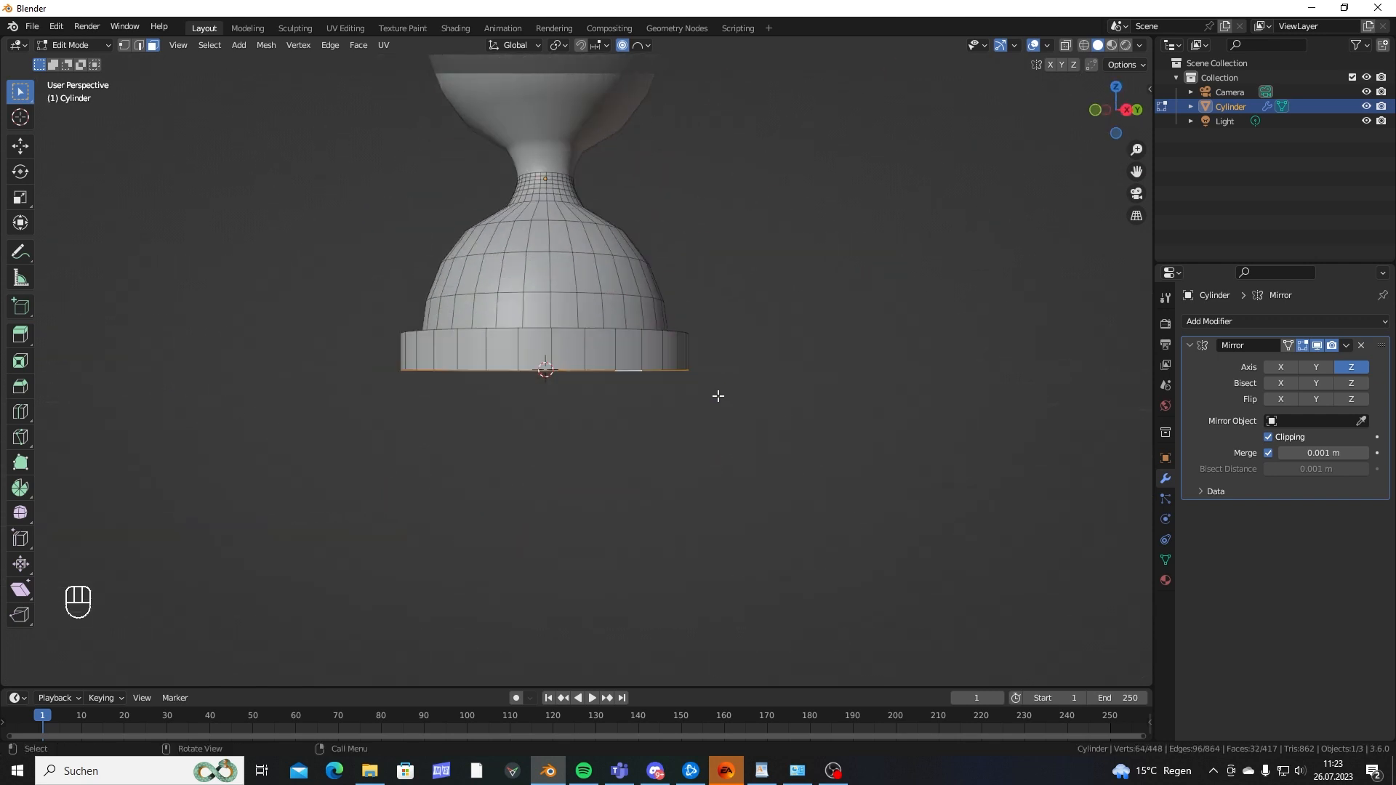
left_click(720, 486)
middle_click_drag(720, 486, 736, 459)
scroll(719, 452, "up", 4)
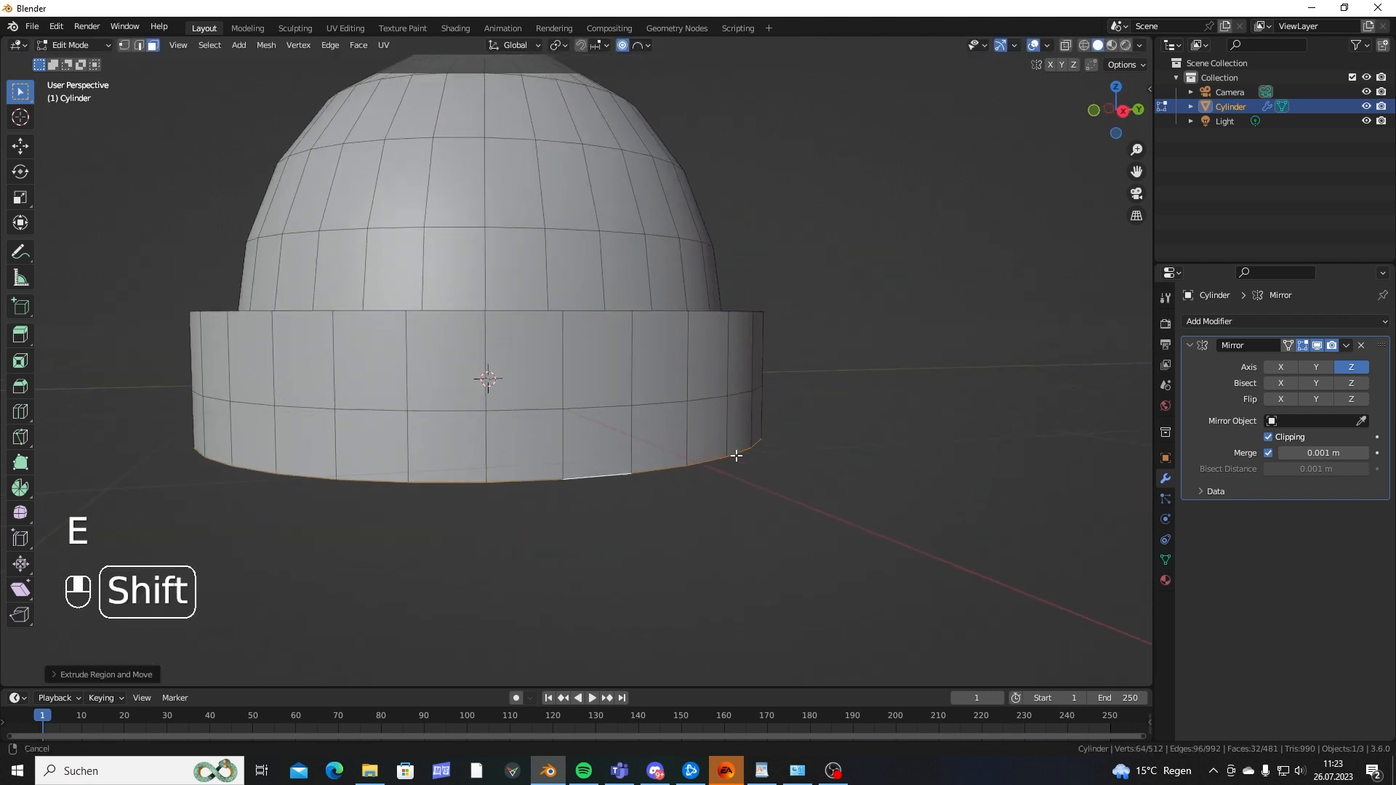
Select the face ring around the new lower band and extrude it outward by scaling to form a wider base flange.
left_click(629, 429)
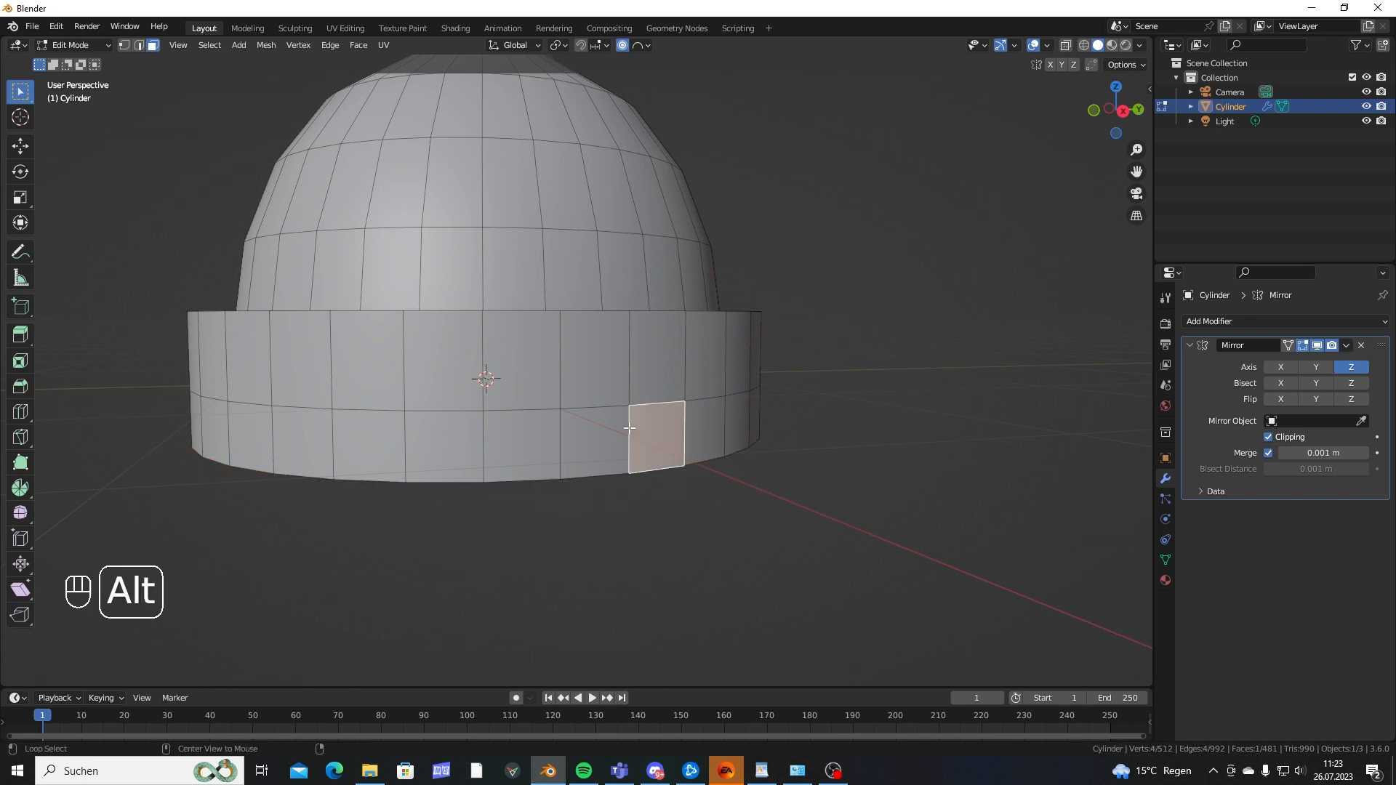
left_click(628, 429, "alt")
middle_click_drag(629, 428, 744, 458)
key("e")
key("s")
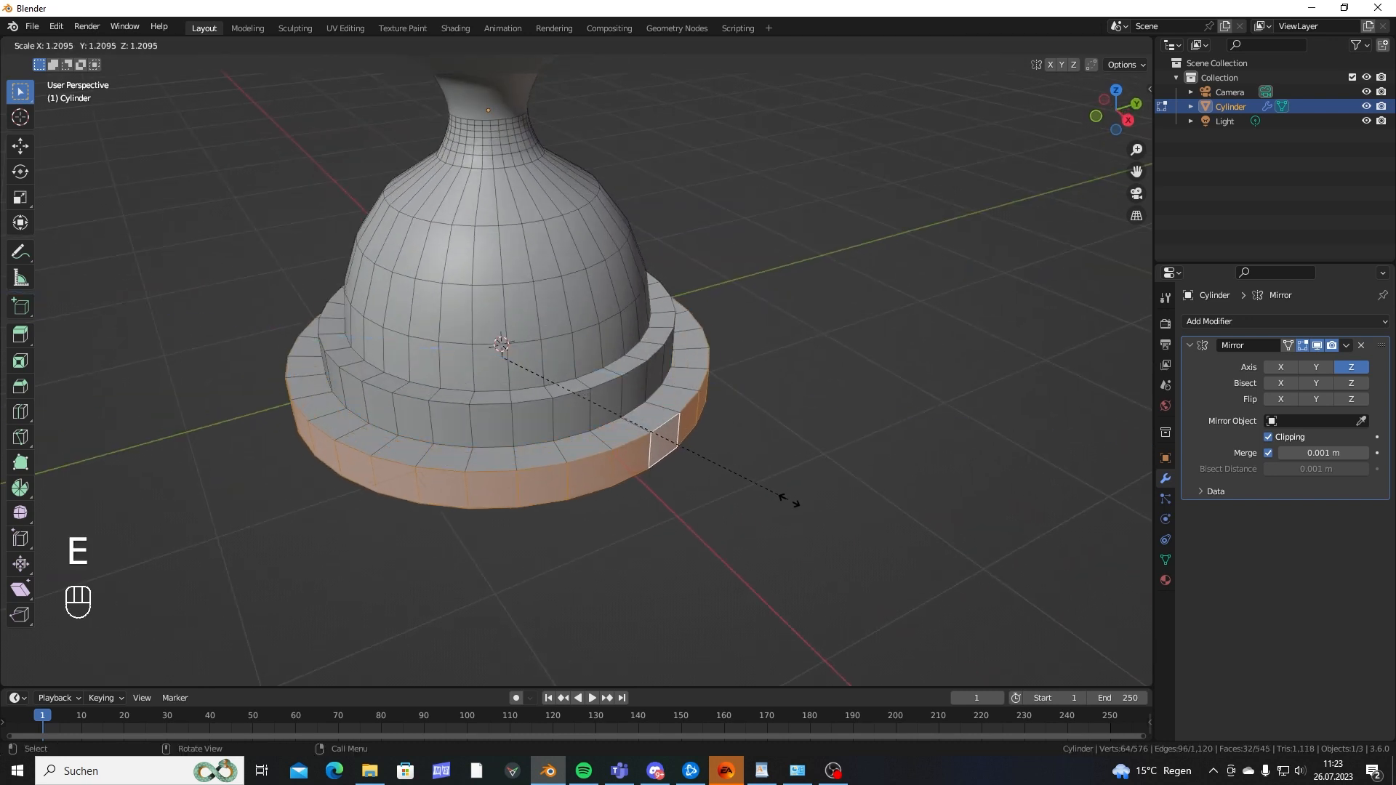
left_click(894, 526)
middle_click_drag(894, 526, 557, 363)
In Object Mode, move the hourglass up along Z by about 0.247 m so the base flange rests on the ground line.
key("Tab")
scroll(577, 397, "up", 4)
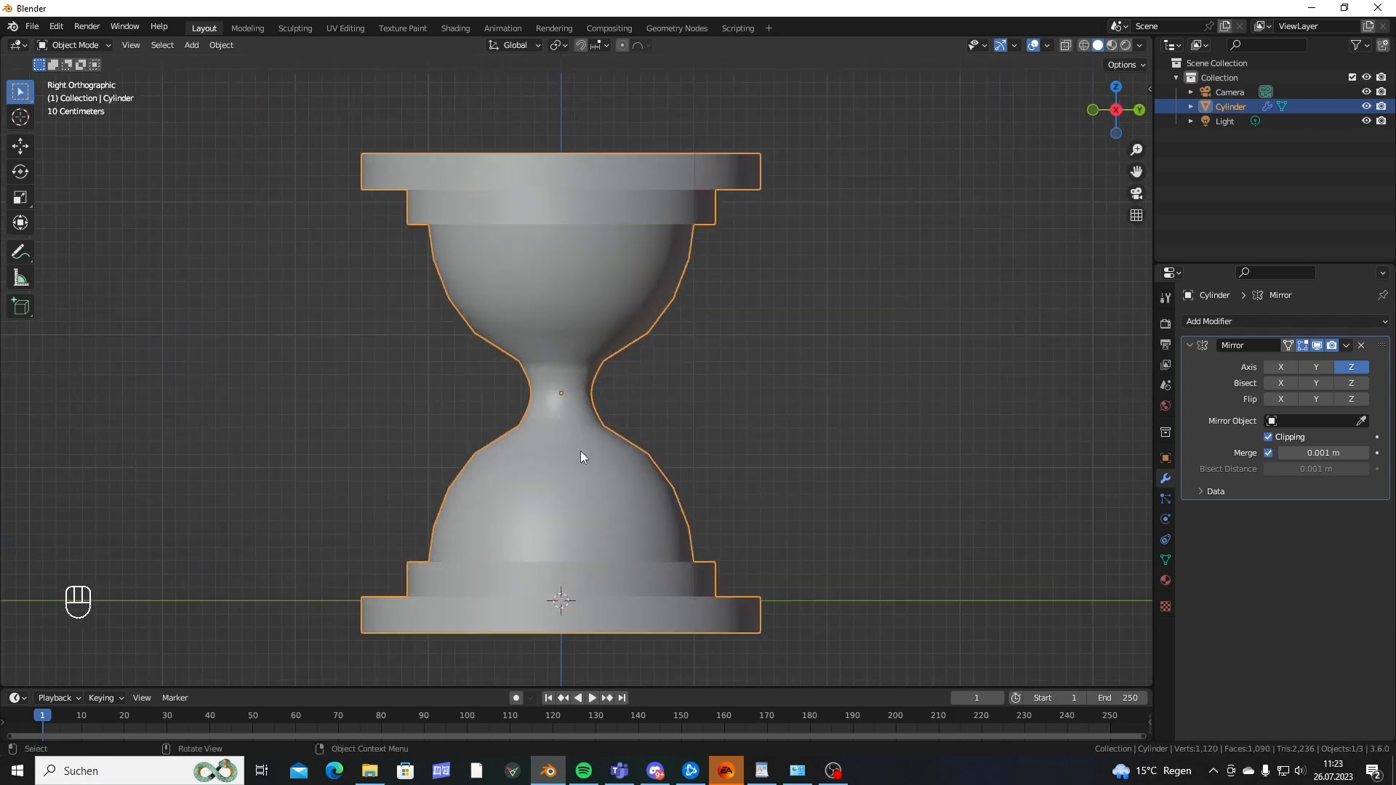
key("g")
key("z")
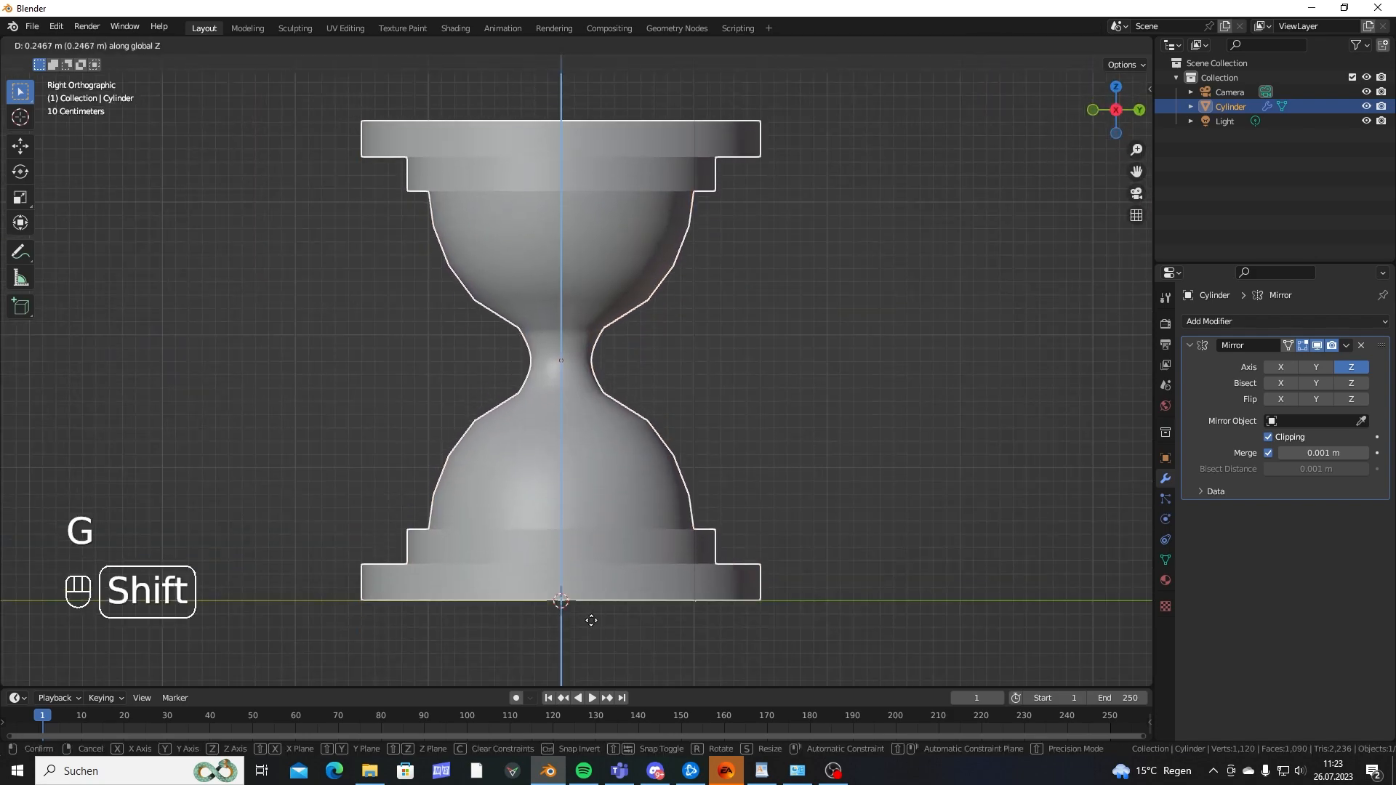
left_click(592, 617)
In Edit Mode, bevel the upper outer edge loop of the base flange about 0.135 m wide with 4 segments.
middle_click_drag(616, 603, 586, 385, "shift")
middle_click_drag(578, 429, 628, 465)
scroll(567, 505, "up", 2)
key("Tab")
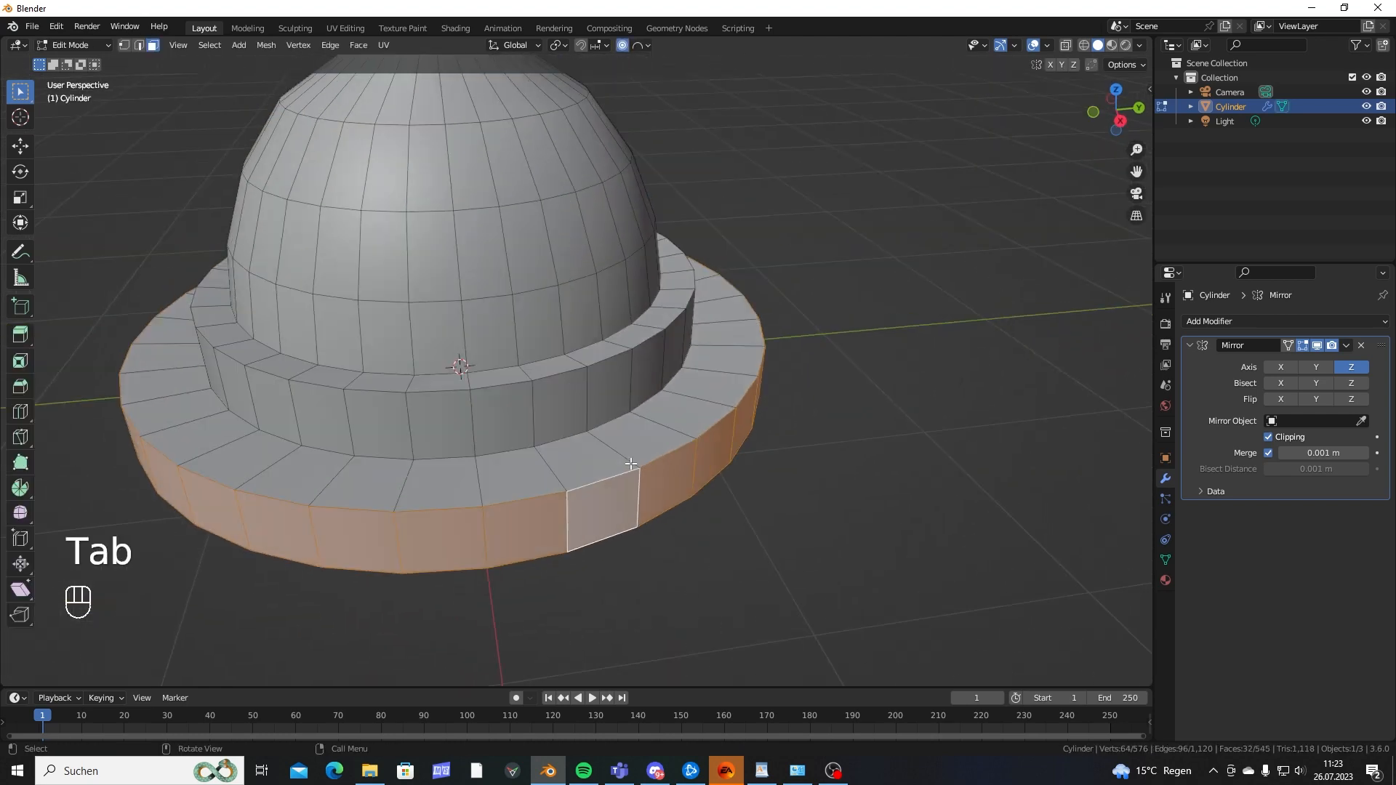
key("2")
key("3")
left_click(667, 460)
key("2")
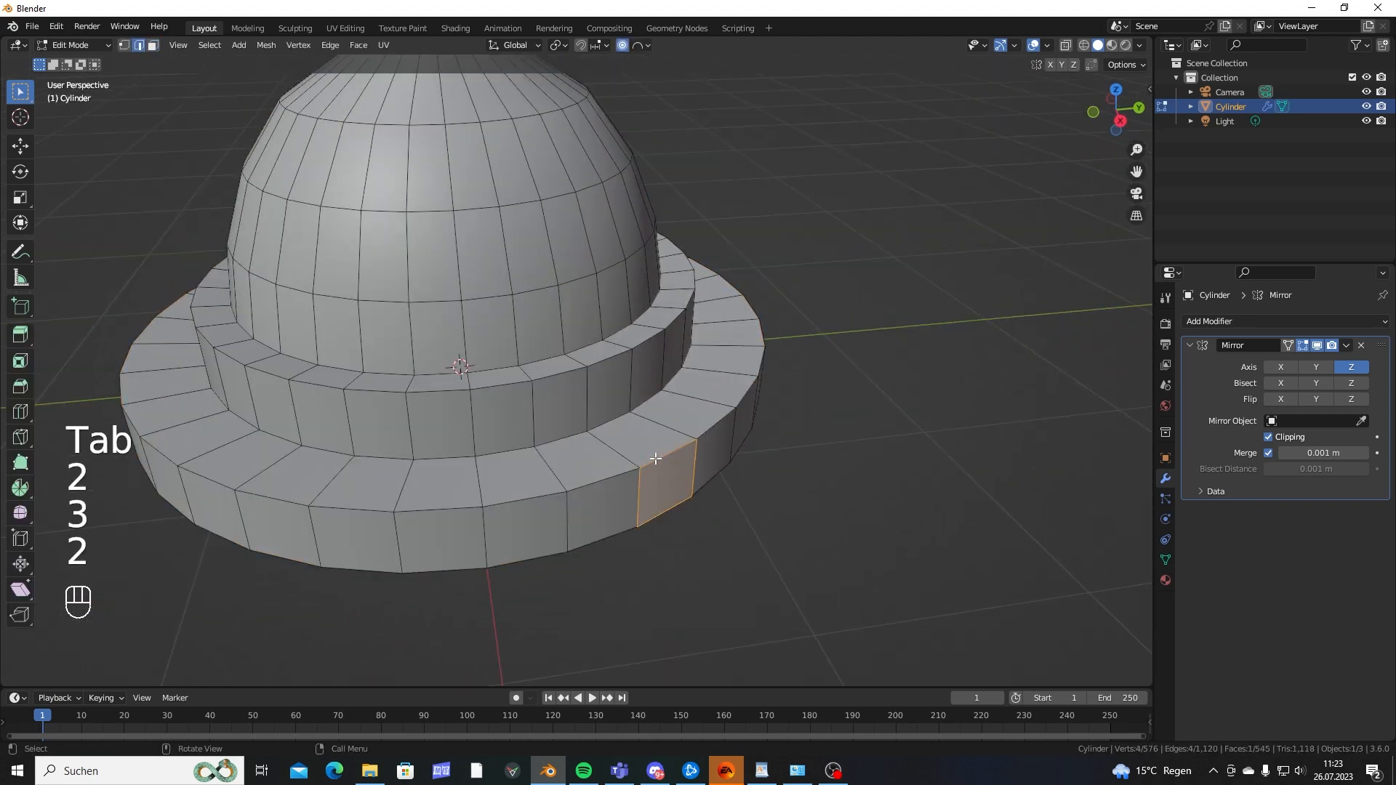
left_click(650, 465, "alt")
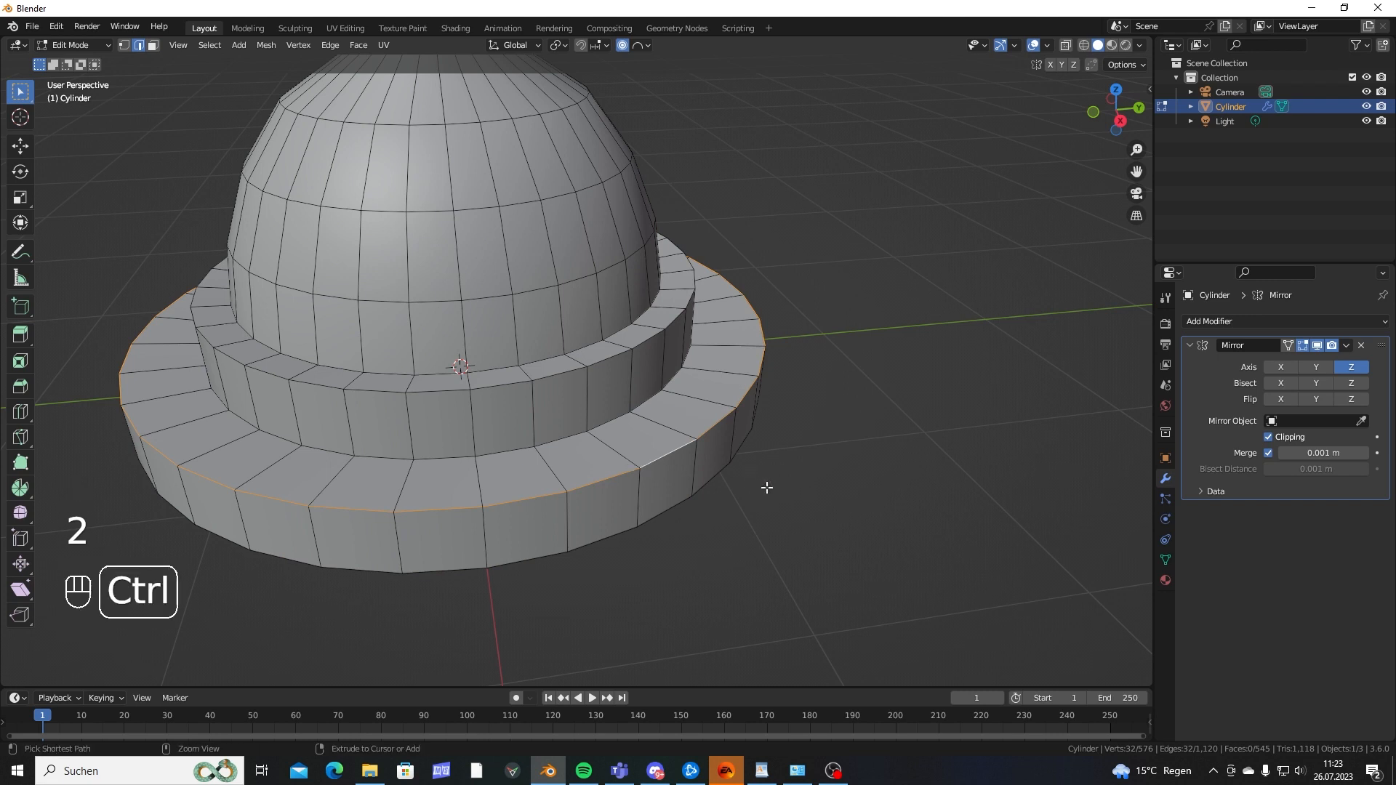
key("ctrl+b")
scroll(814, 508, "up", 3)
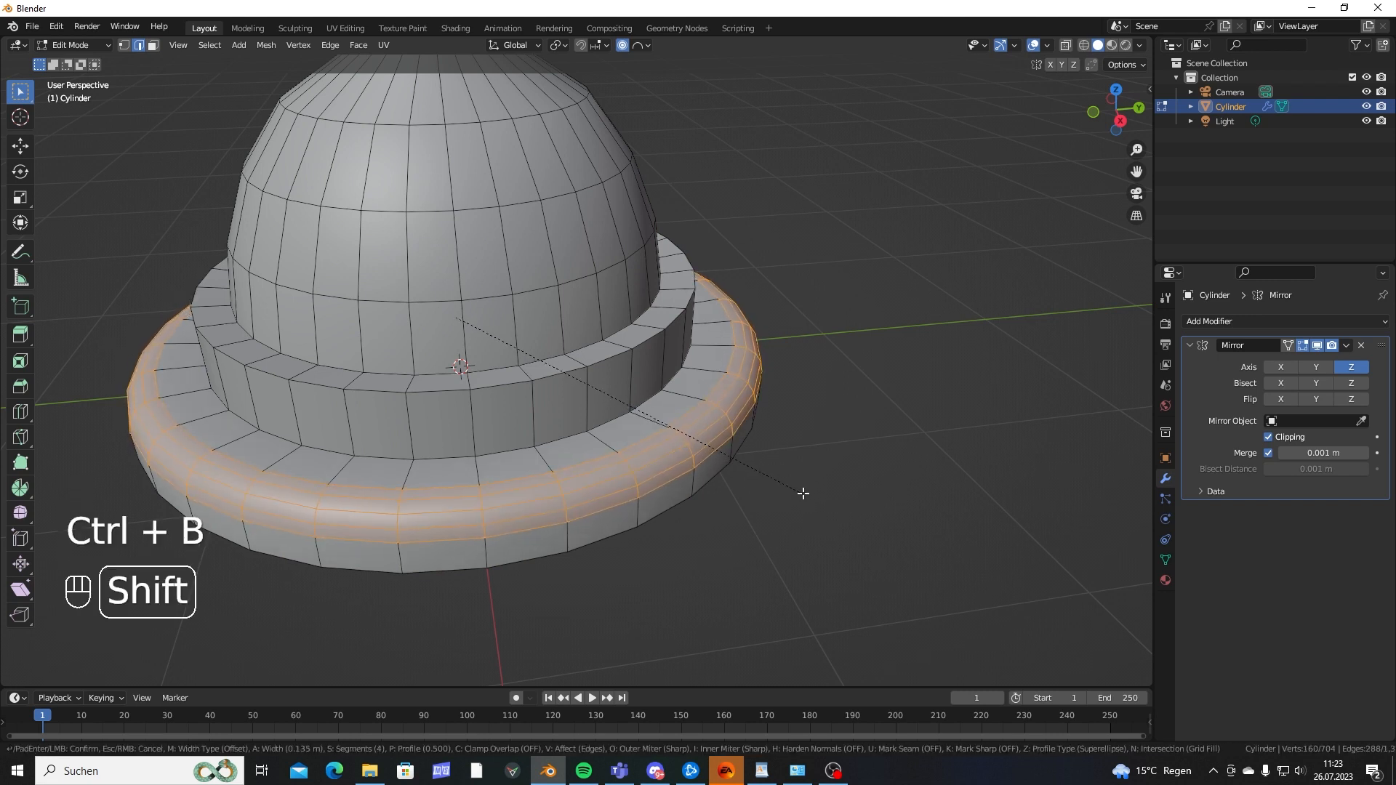
left_click(583, 364)
Bevel the upper outer edge loop of the smaller collar, then select the whole hourglass in Object Mode.
left_click(584, 364, "alt")
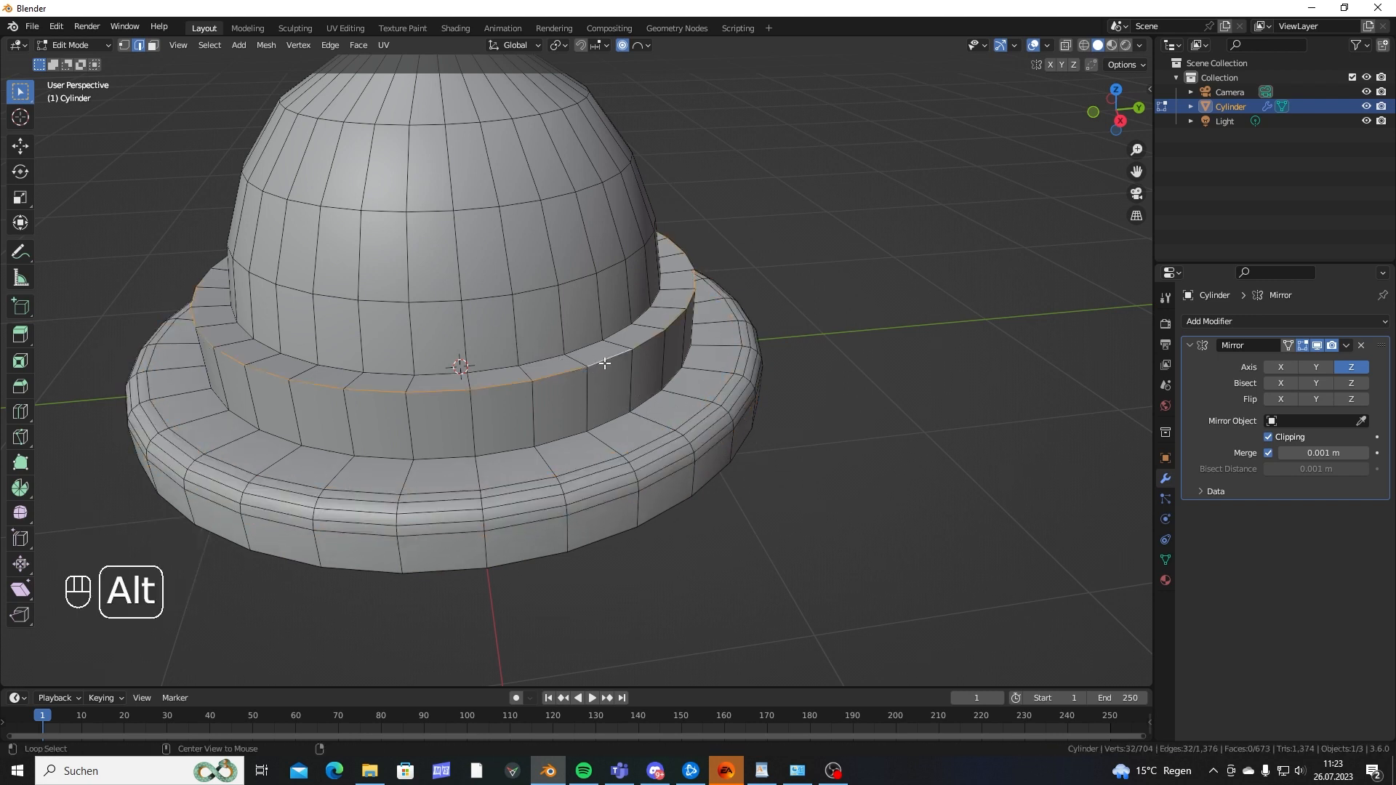
key("ctrl+b")
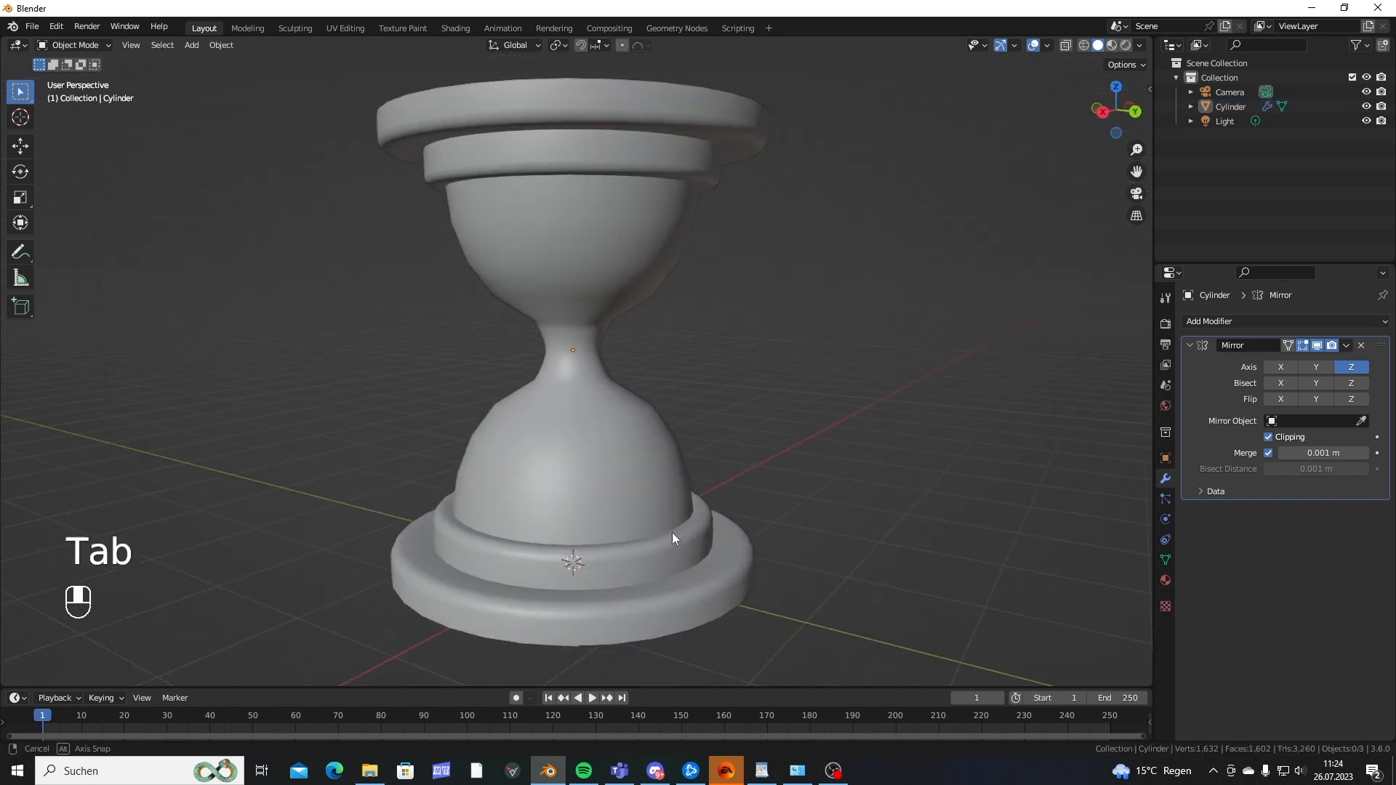
middle_click_drag(672, 538, 705, 413)
left_click(639, 482, "shift")
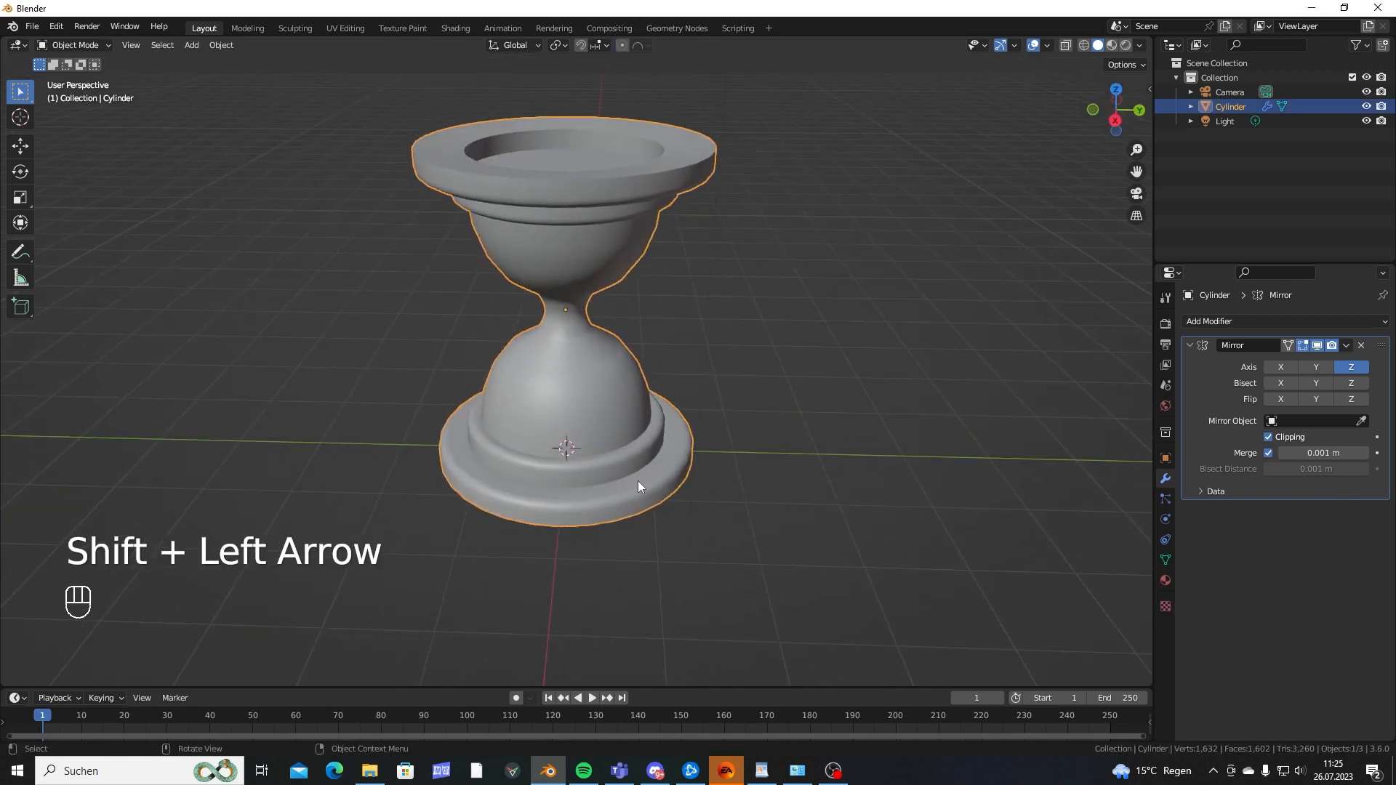
middle_click_drag(638, 481, 609, 403)
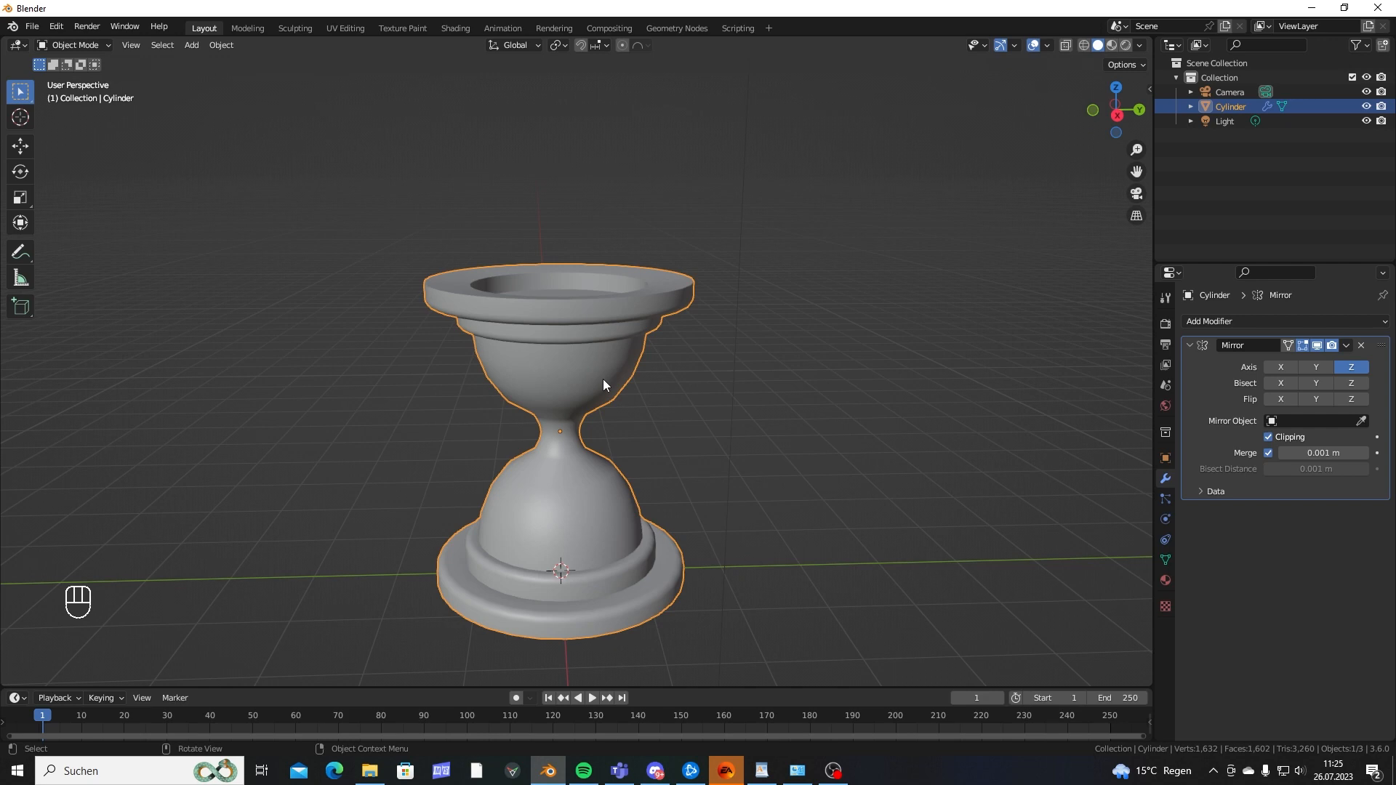
Give the hourglass a Passive rigid body with the Mesh collision shape.
middle_click_drag(629, 426, 570, 403)
key("KP_3")
scroll(529, 281, "up", 4)
scroll(570, 403, "down", 2)
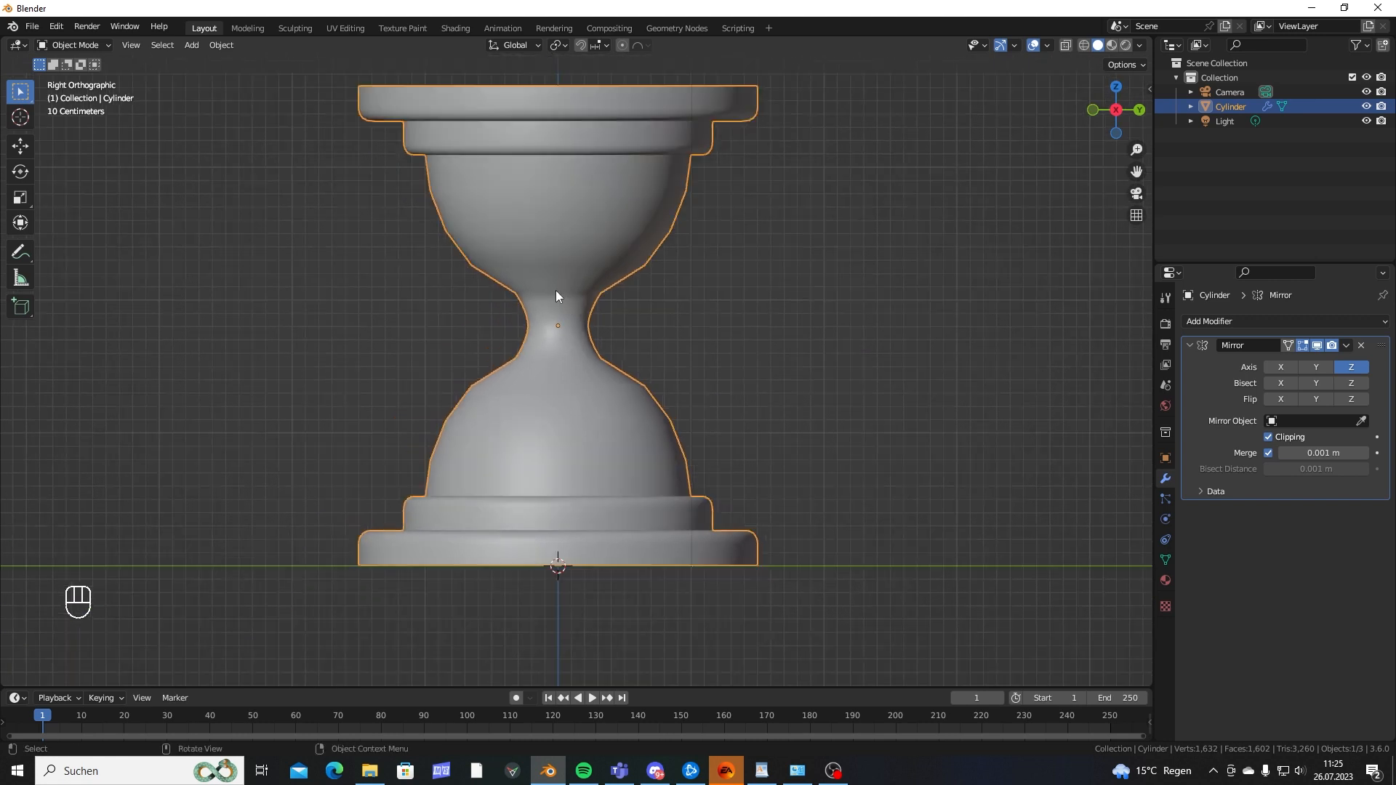
left_click(1165, 520)
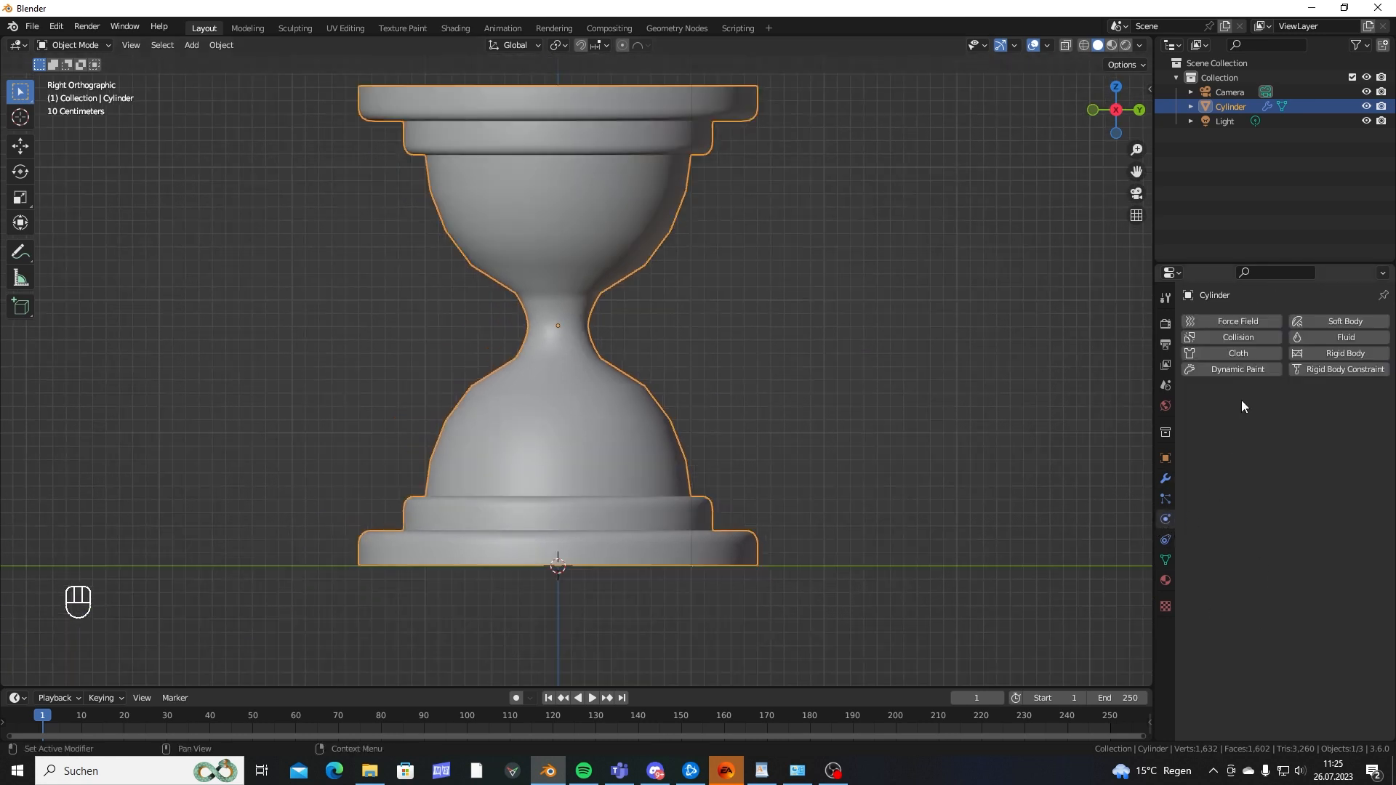
left_click(1327, 356)
left_click(1294, 414)
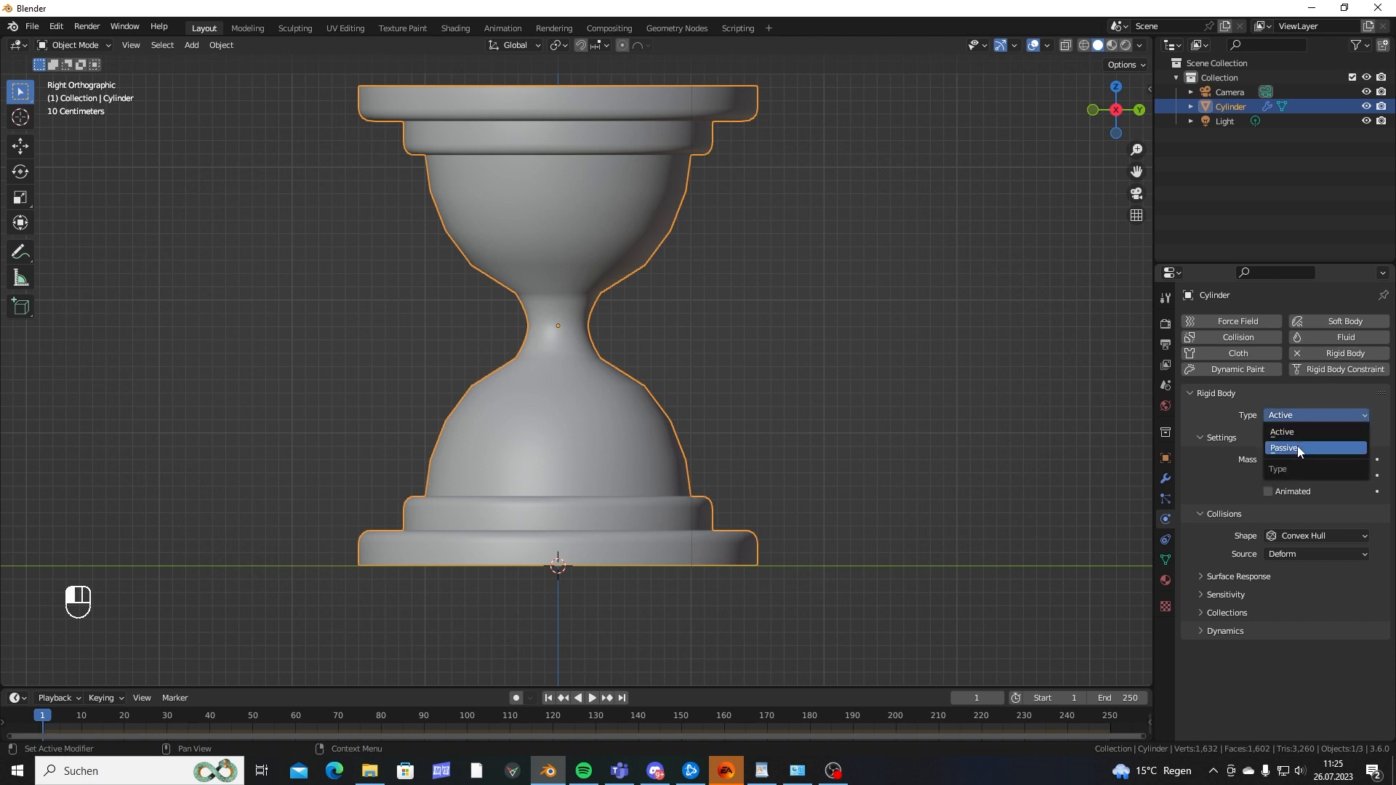
left_click(1297, 446)
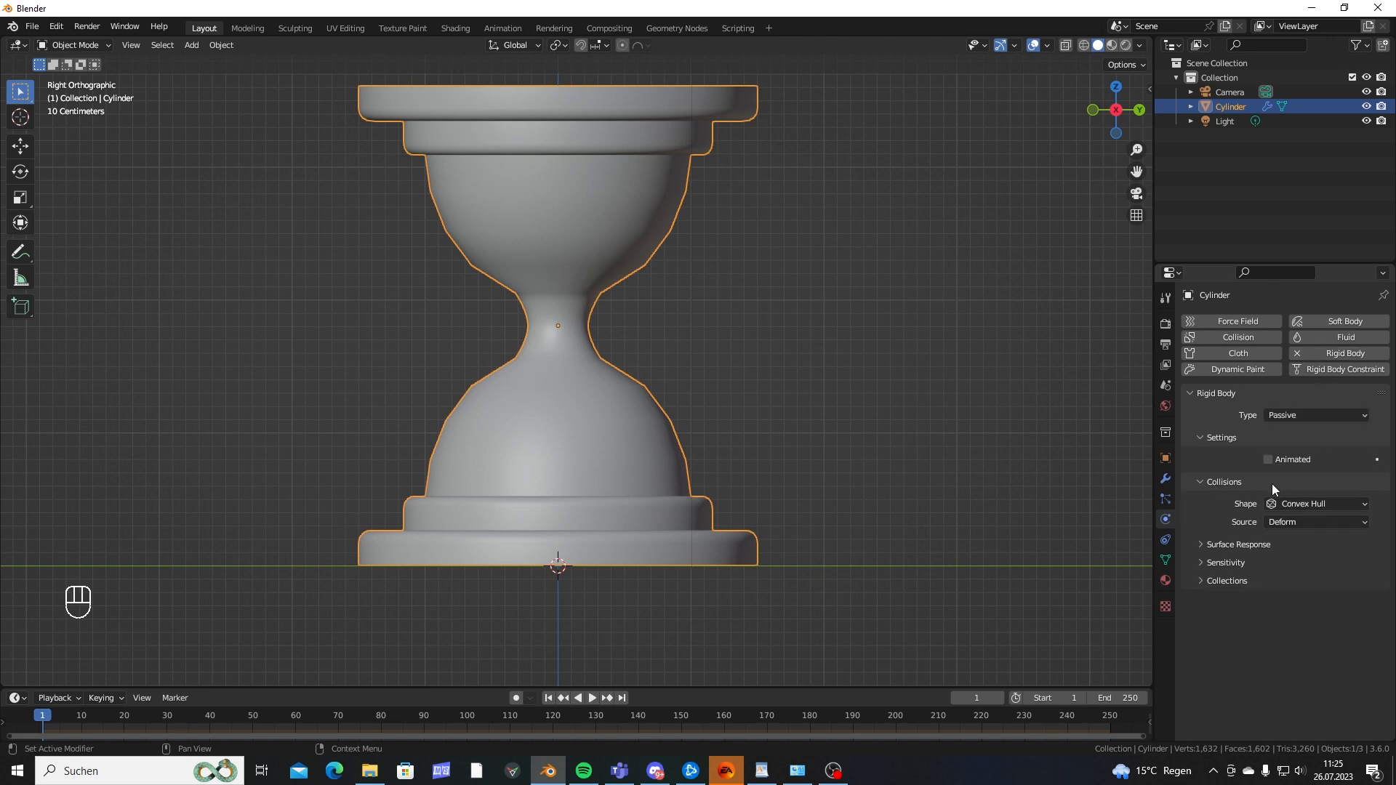
left_click(1306, 507)
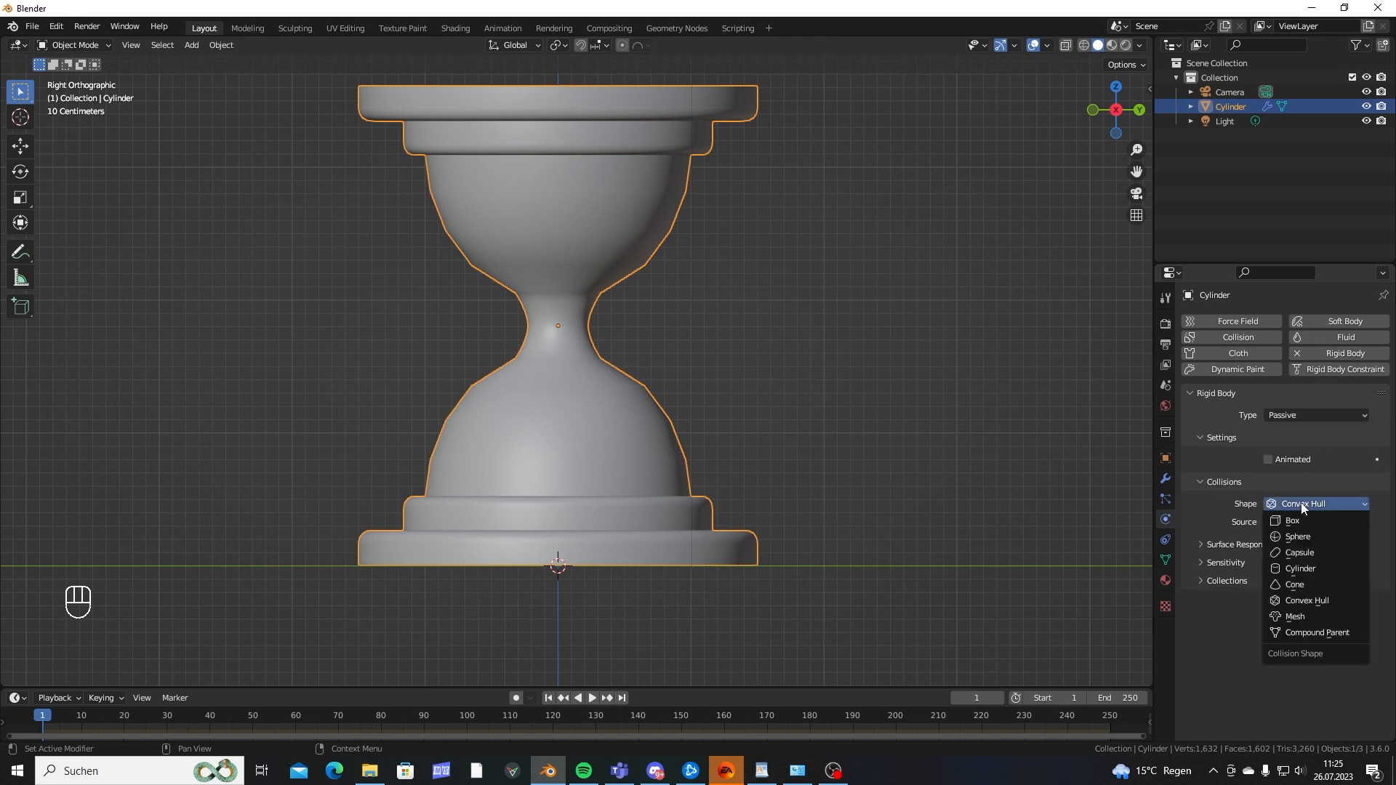
left_click(1298, 616)
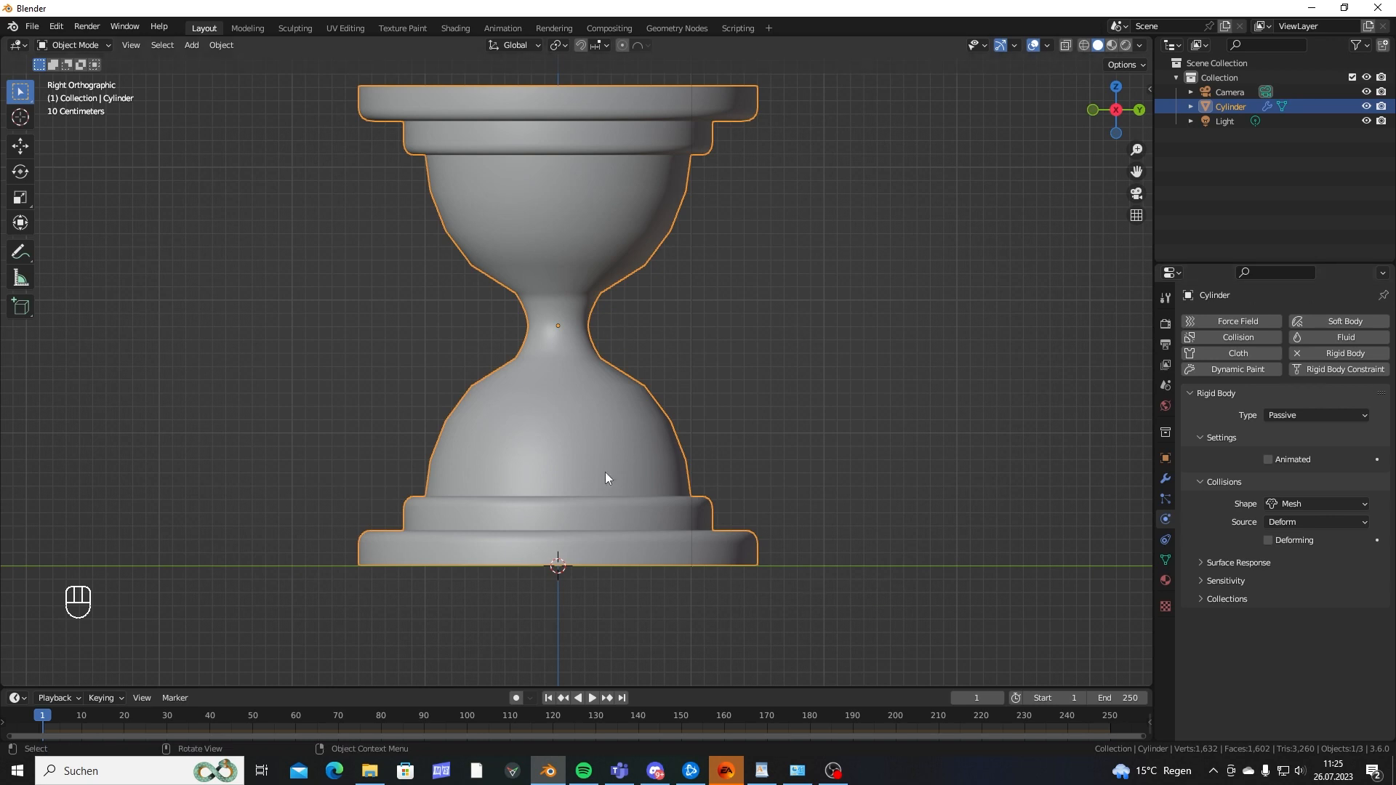
Add a UV sphere at the hourglass's base centre, show the scene in wireframe, and scale the sphere down.
scroll(653, 295, "down", 2)
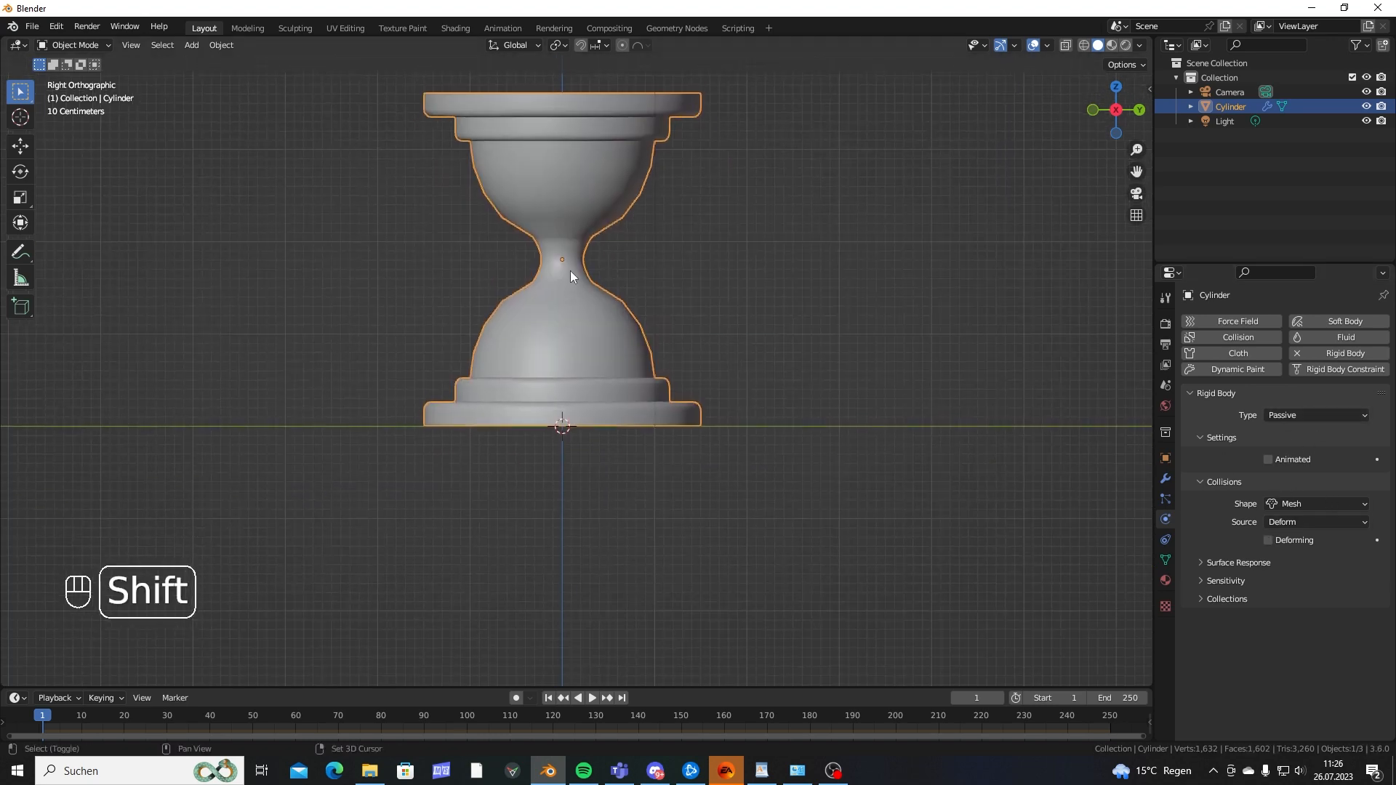
middle_click_drag(570, 270, 566, 355)
key("shift+a")
mouse_move(565, 355)
left_click(676, 399)
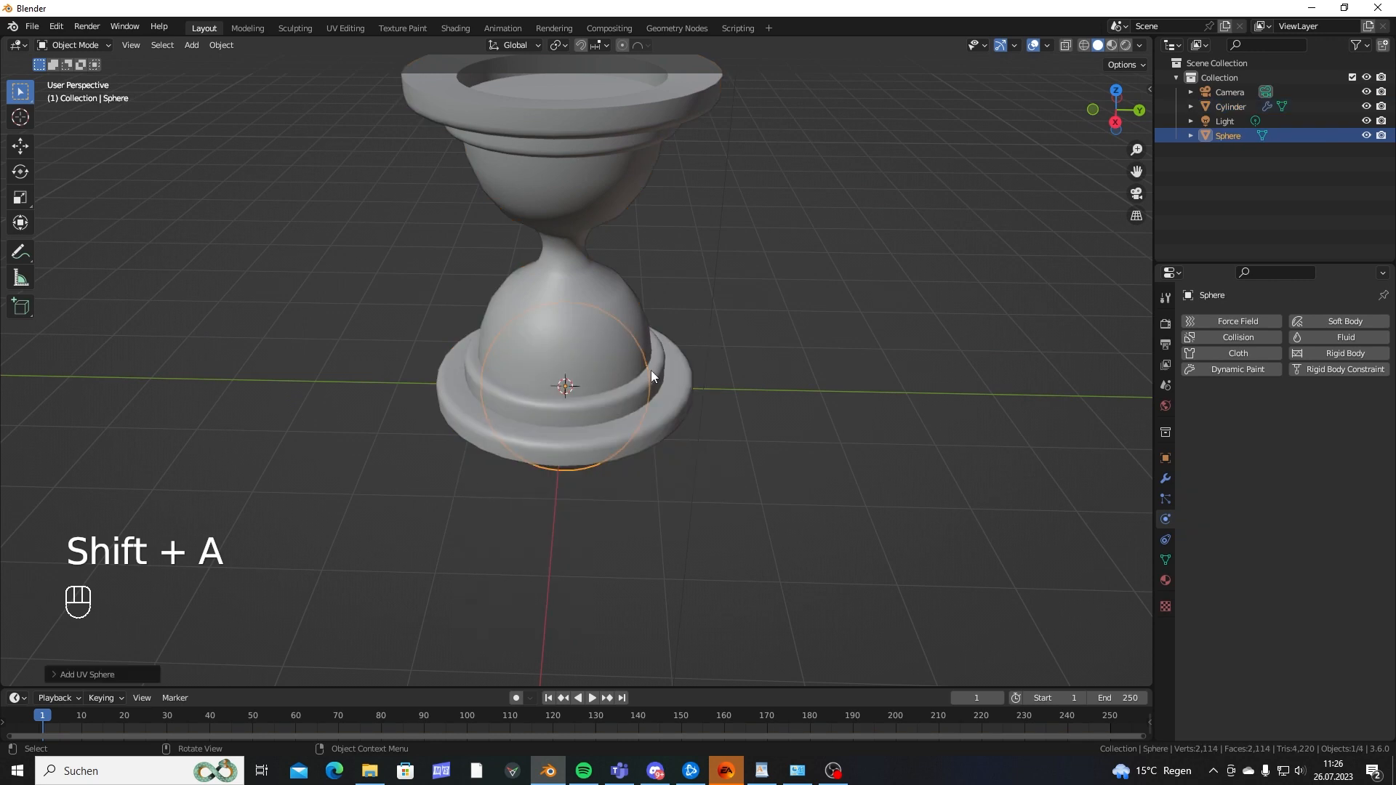
middle_click_drag(654, 368, 608, 312, "alt")
key("shift+z")
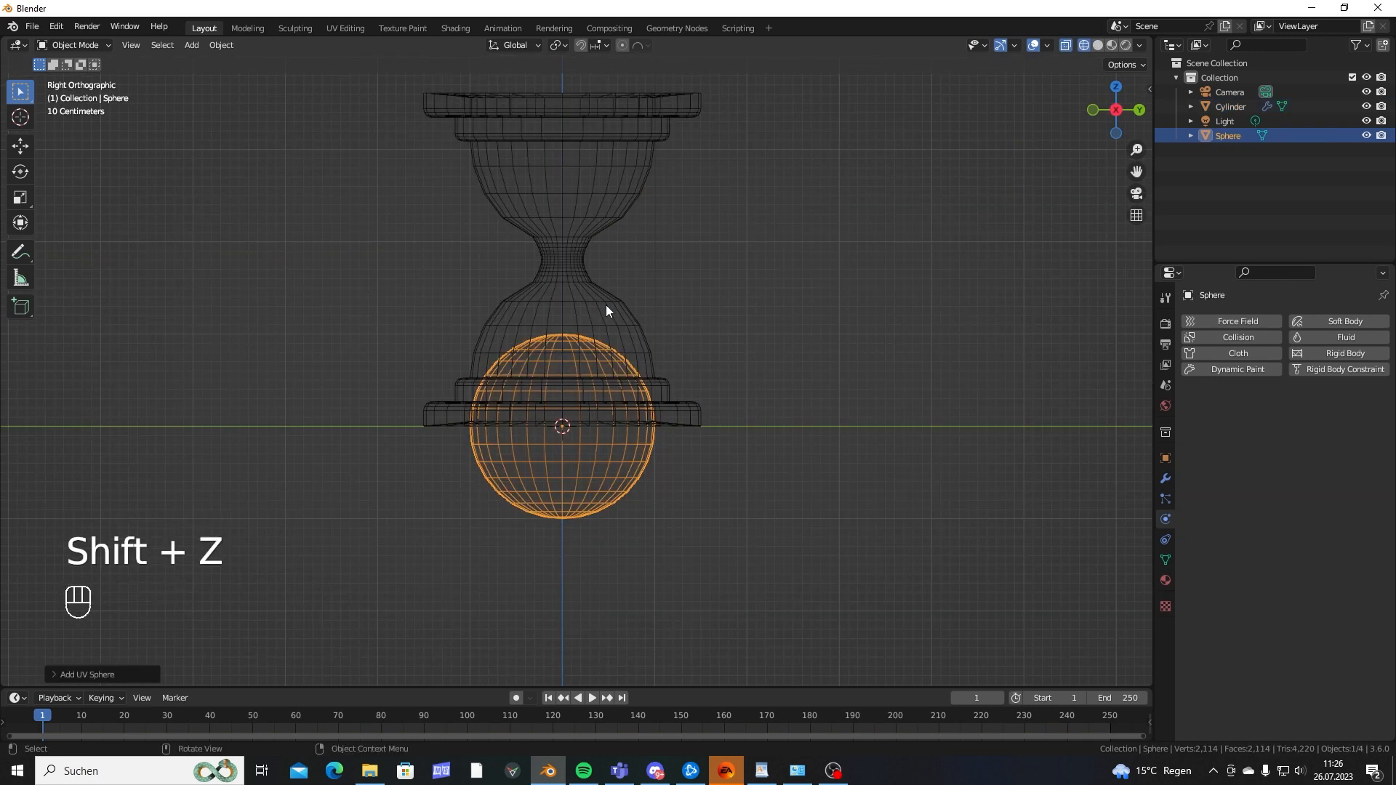
scroll(608, 312, "up", 5)
key("s")
left_click(652, 460)
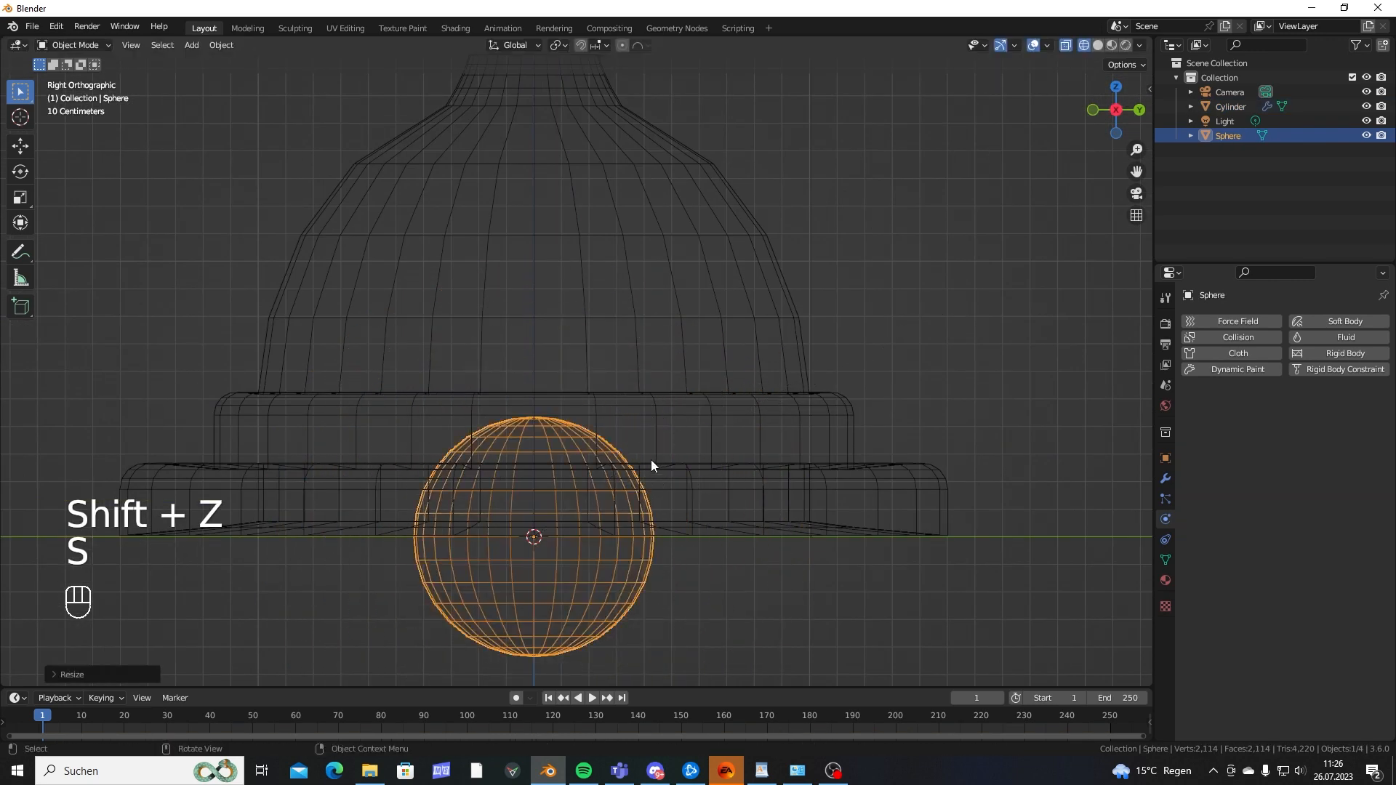
Move the sphere up along the hourglass's axis so it is centred at the neck.
key("g")
left_click(617, 115)
middle_click_drag(616, 116, 609, 395, "shift")
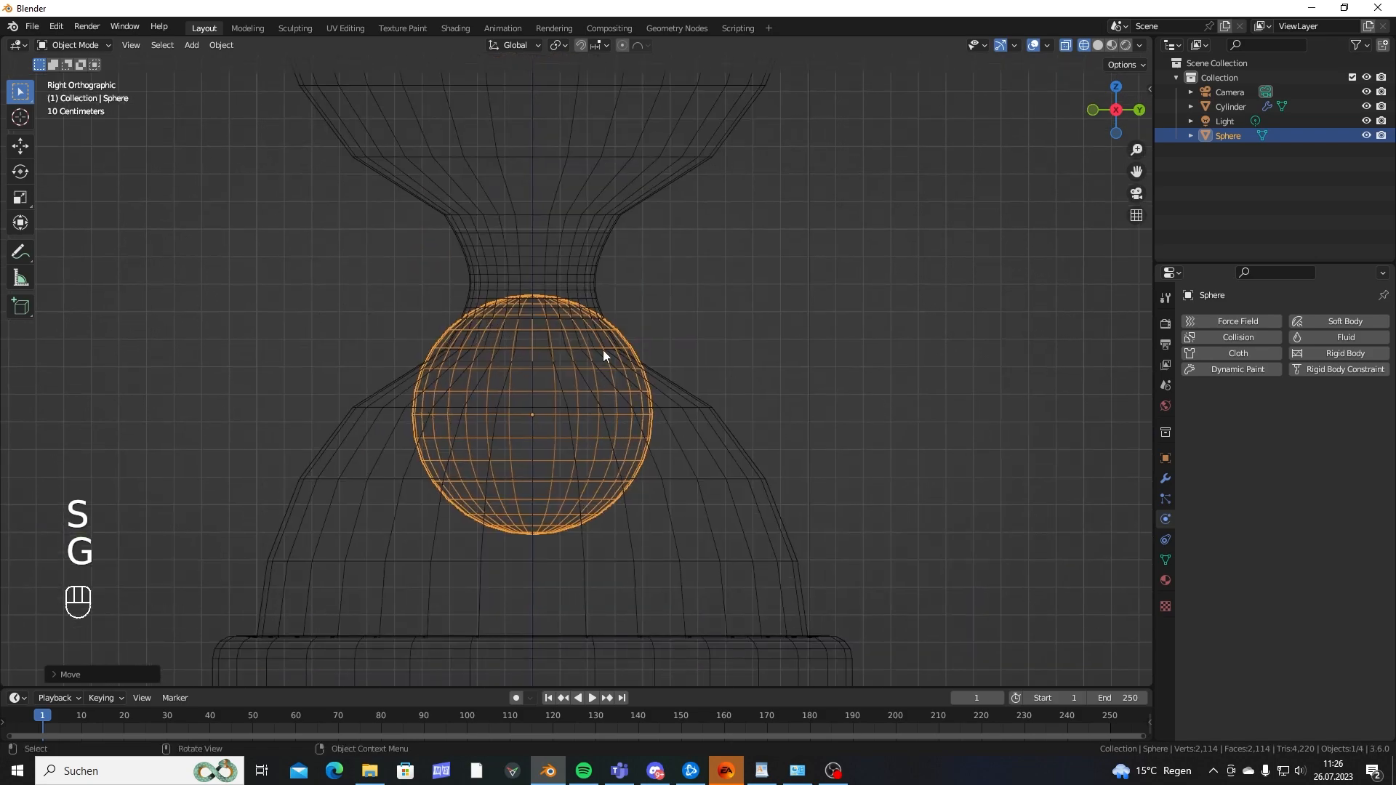
key("g")
left_click(643, 177)
scroll(680, 293, "up", 6)
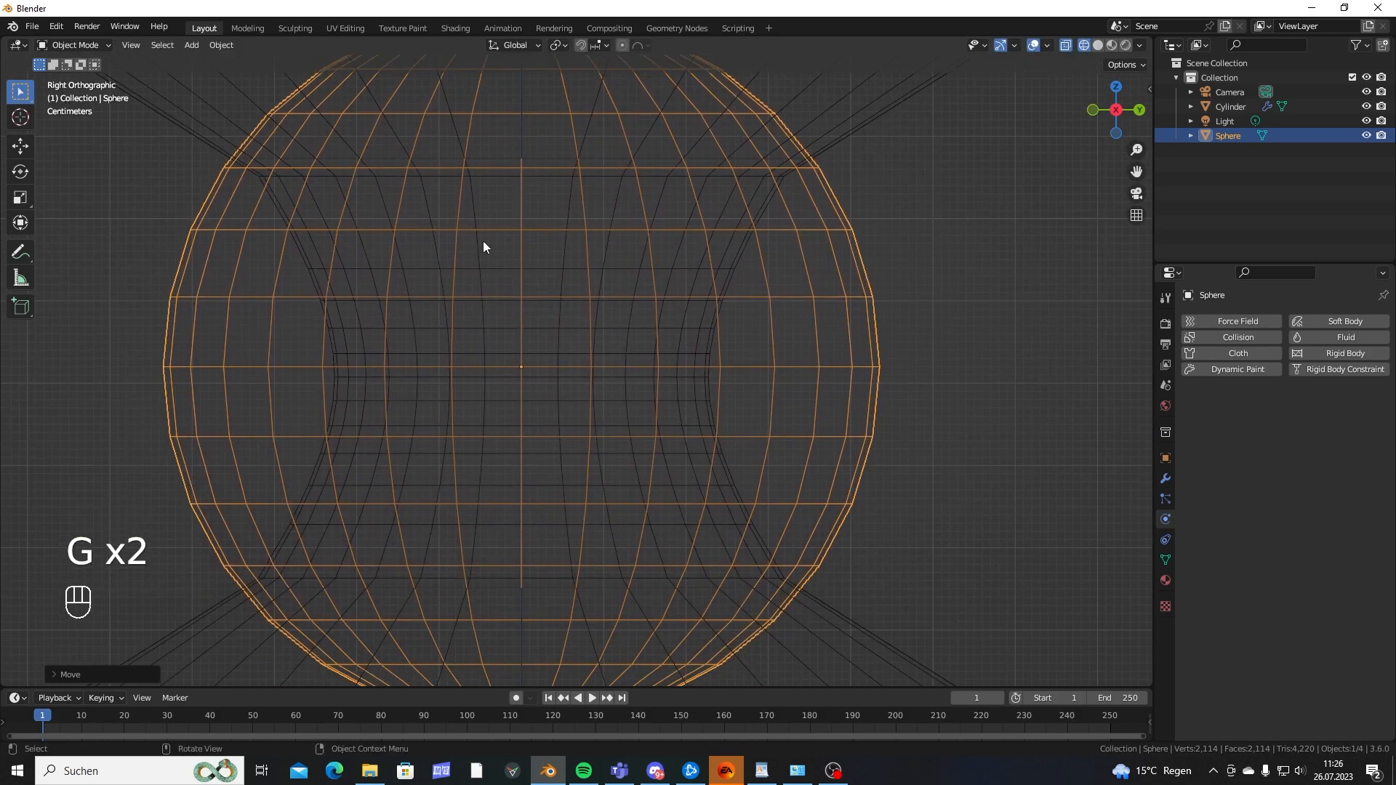
Scale the sphere down in stages until it fits inside the hourglass's neck with some clearance.
scroll(727, 341, "down", 6)
key("s")
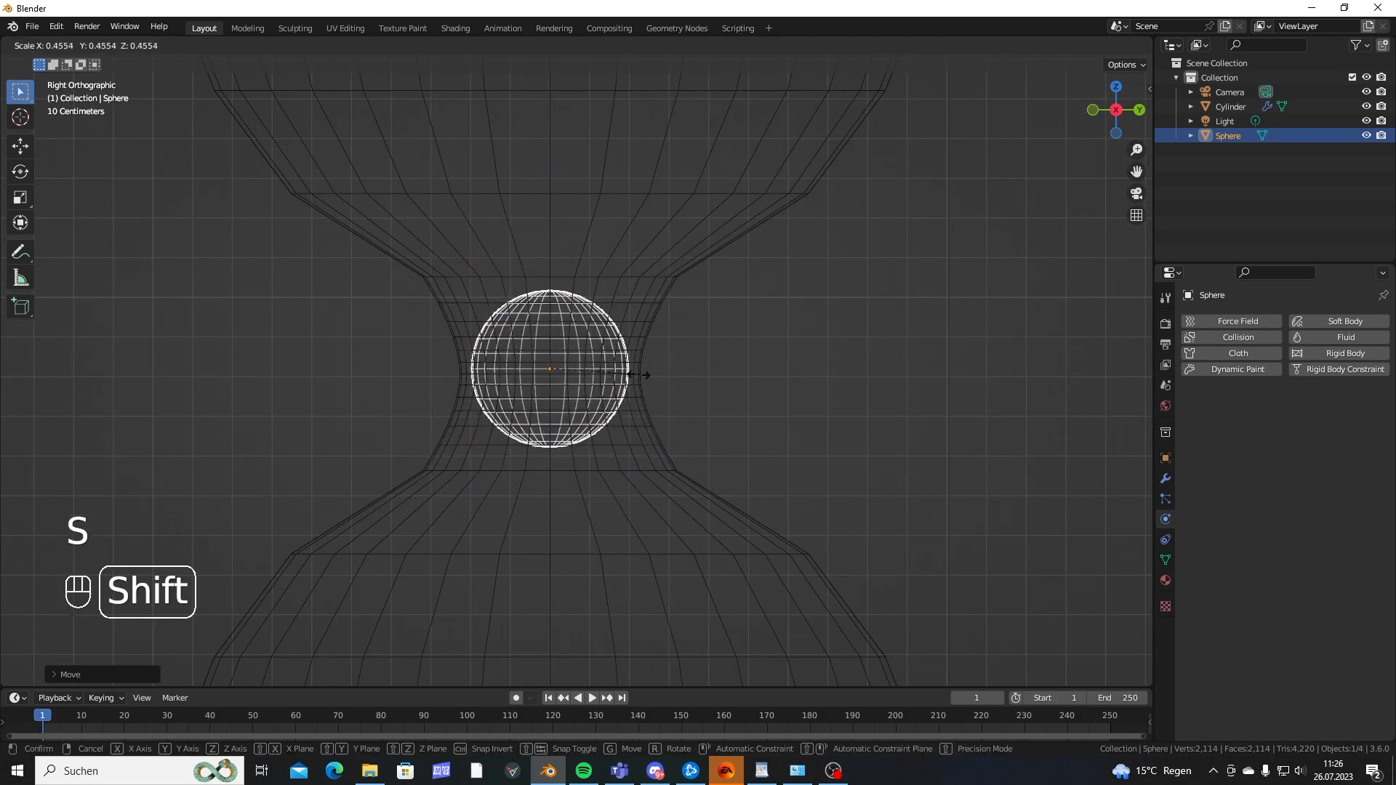
left_click(538, 357)
key("s")
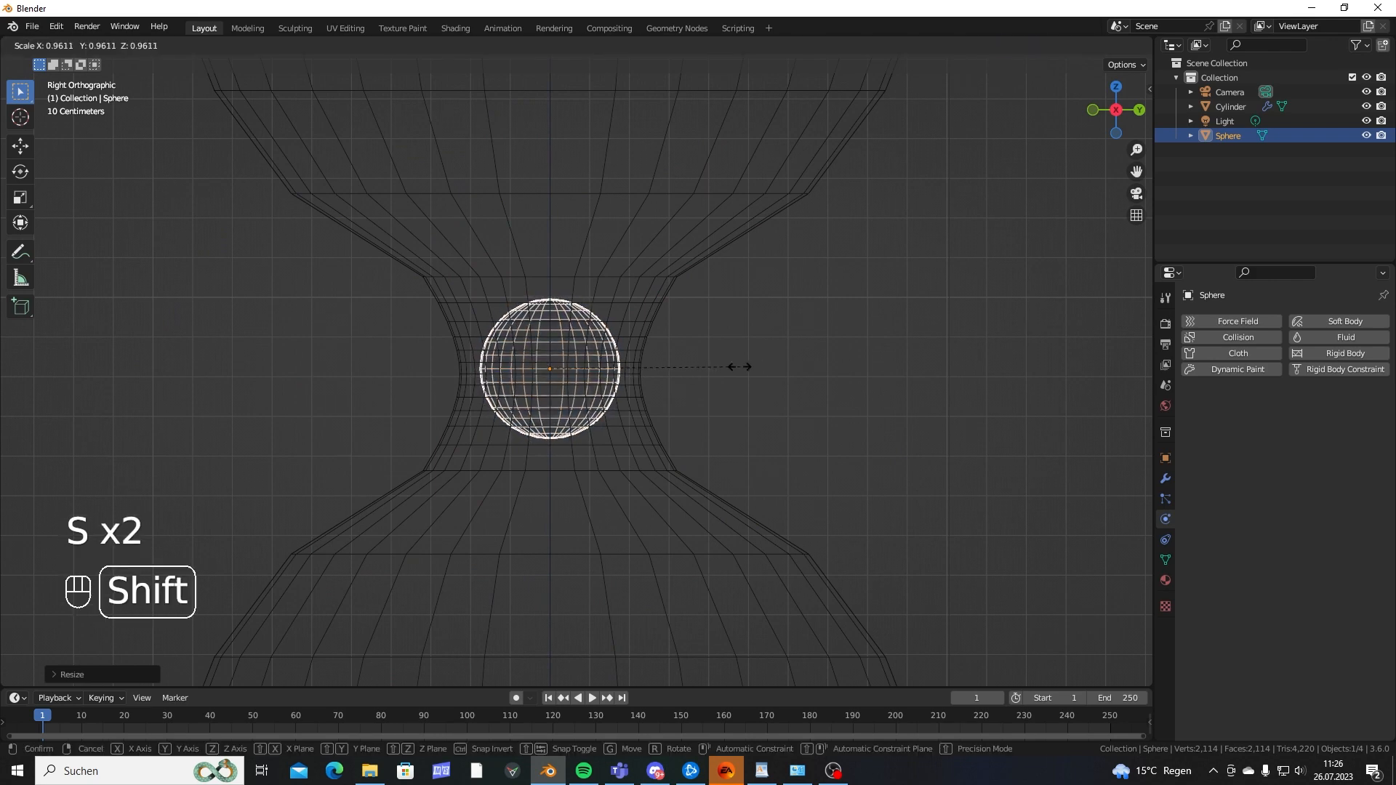
left_click(498, 334)
scroll(531, 469, "up", 5)
middle_click_drag(578, 477, 629, 463, "shift")
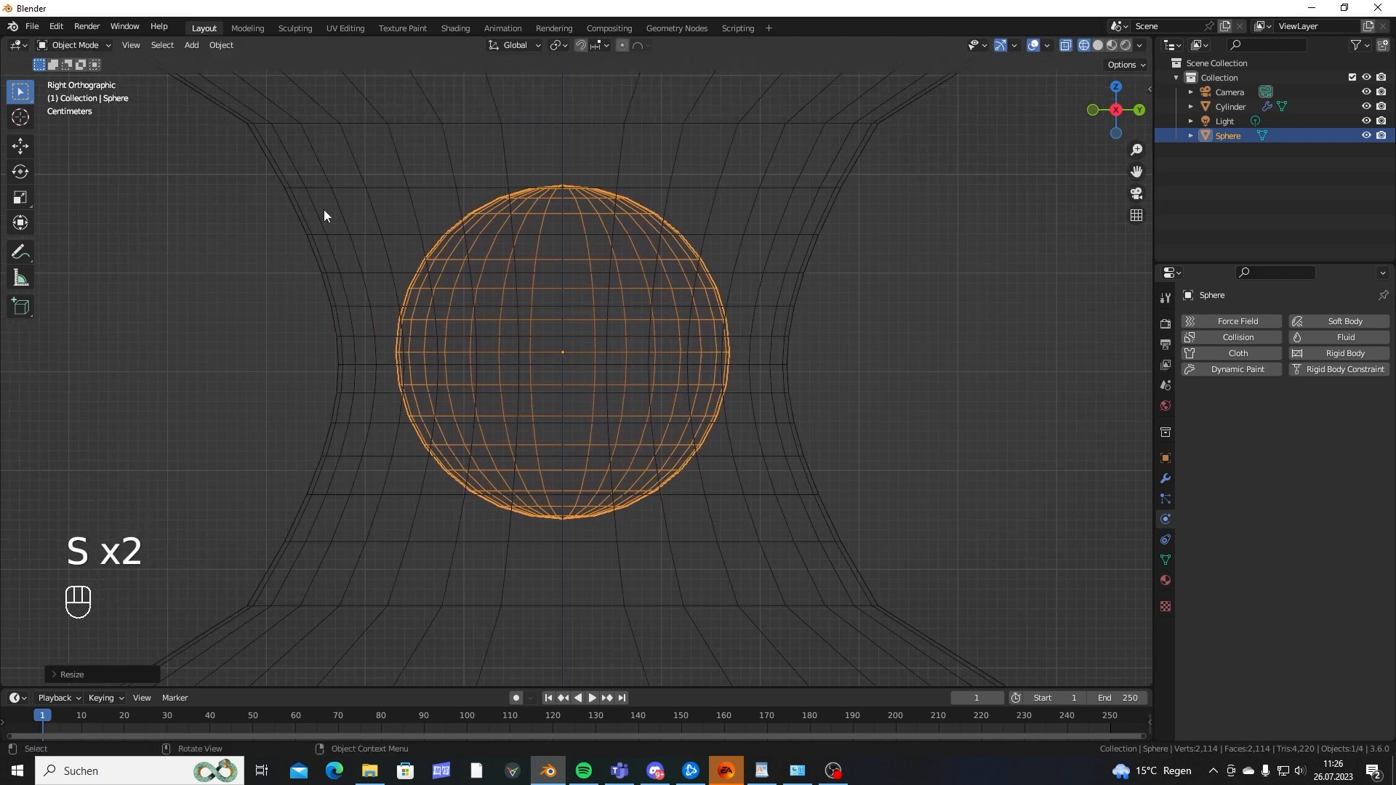
key("s")
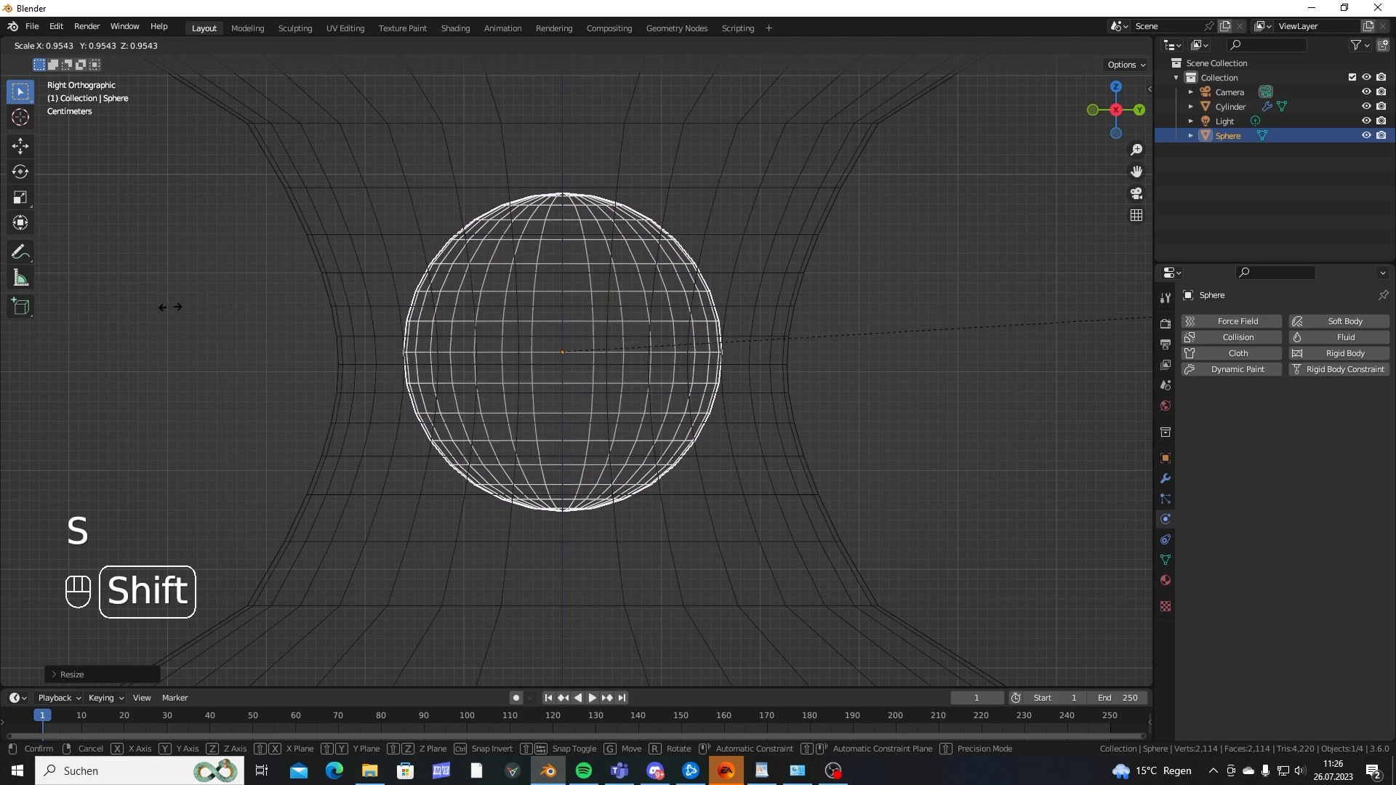
left_click(172, 302)
middle_click_drag(481, 433, 359, 214, "shift")
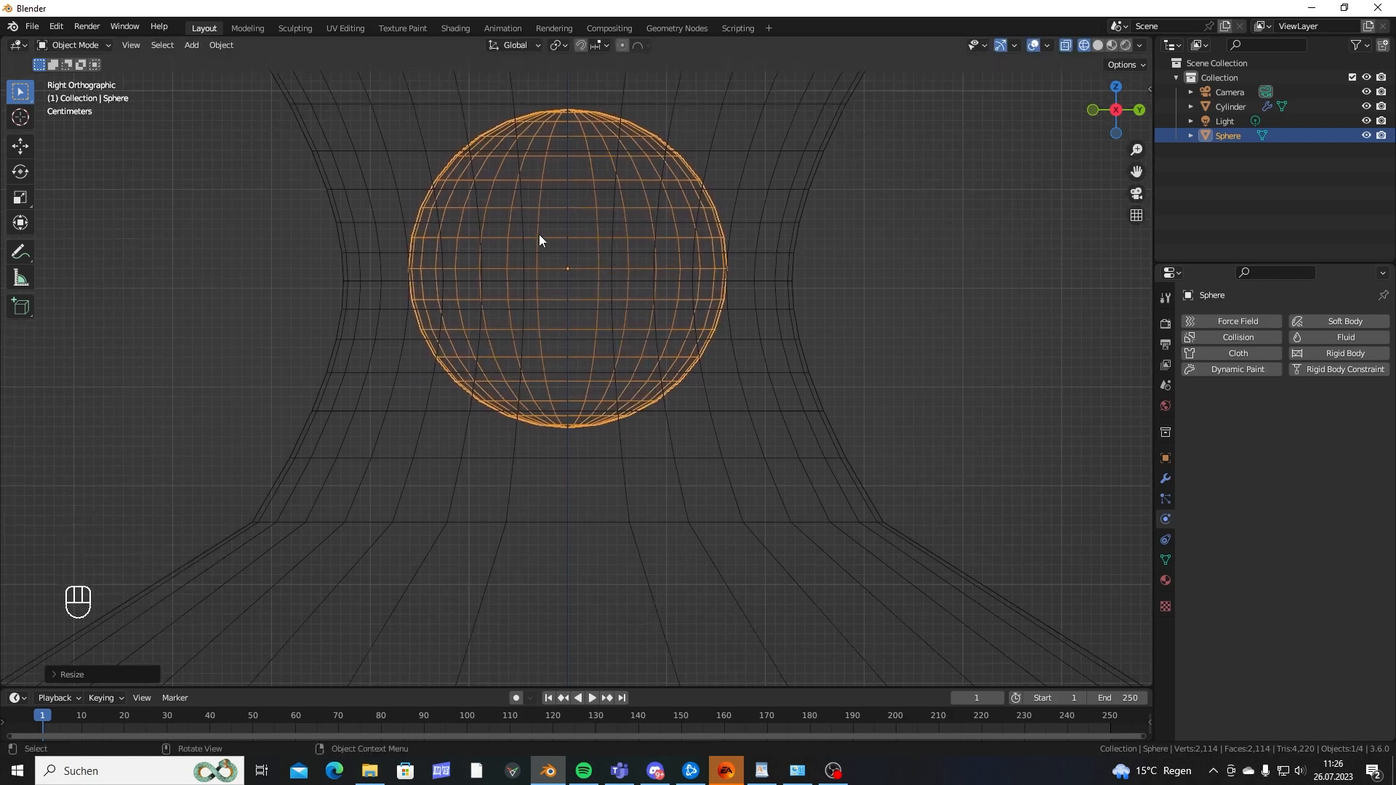
Move the sphere from the neck down into the lower bulb, off-centre in the negative Y direction.
scroll(711, 308, "down", 3)
scroll(711, 308, "down", 2)
middle_click_drag(682, 483, 680, 283, "shift")
scroll(623, 241, "down", 3)
key("g")
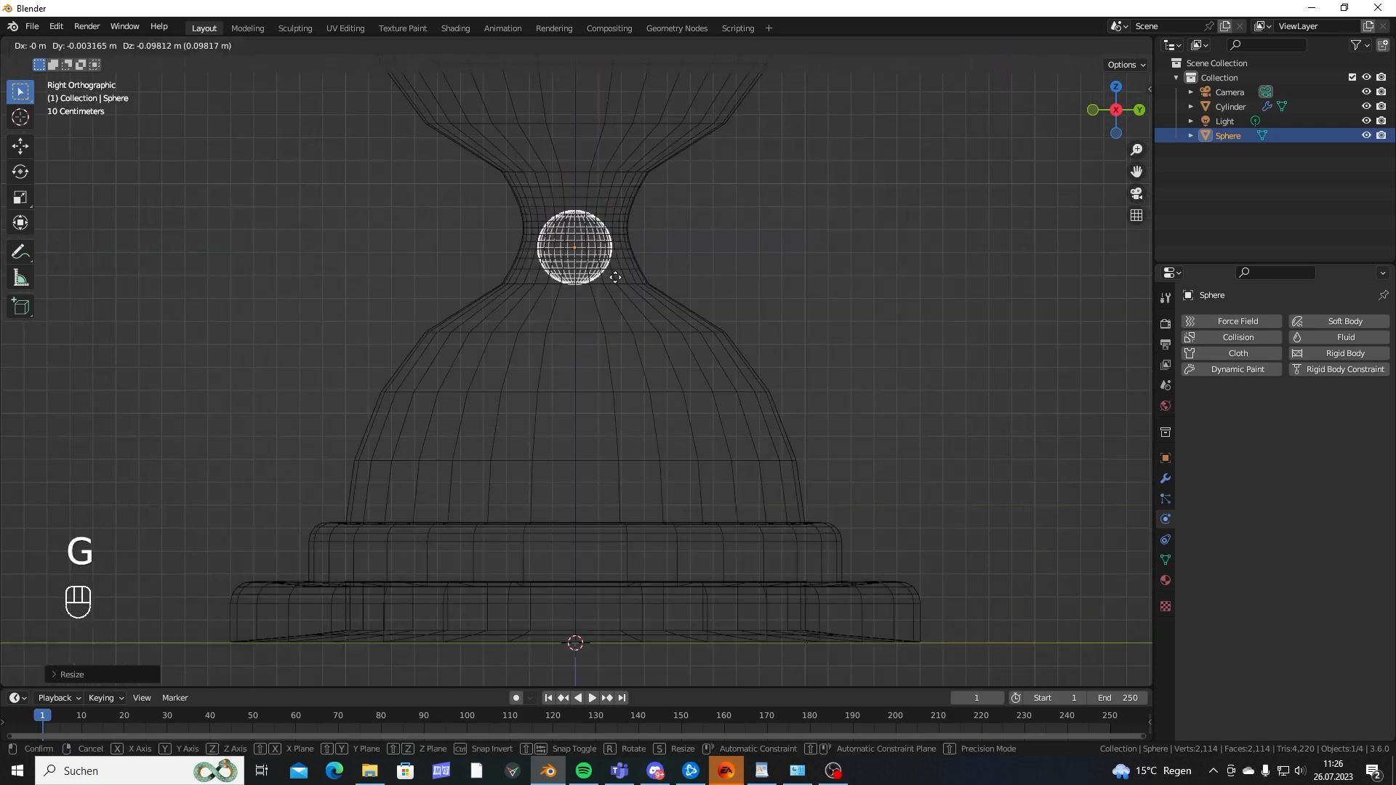
left_click(509, 456)
Give the sphere an Active rigid body with the Sphere collision shape.
left_click(1332, 356)
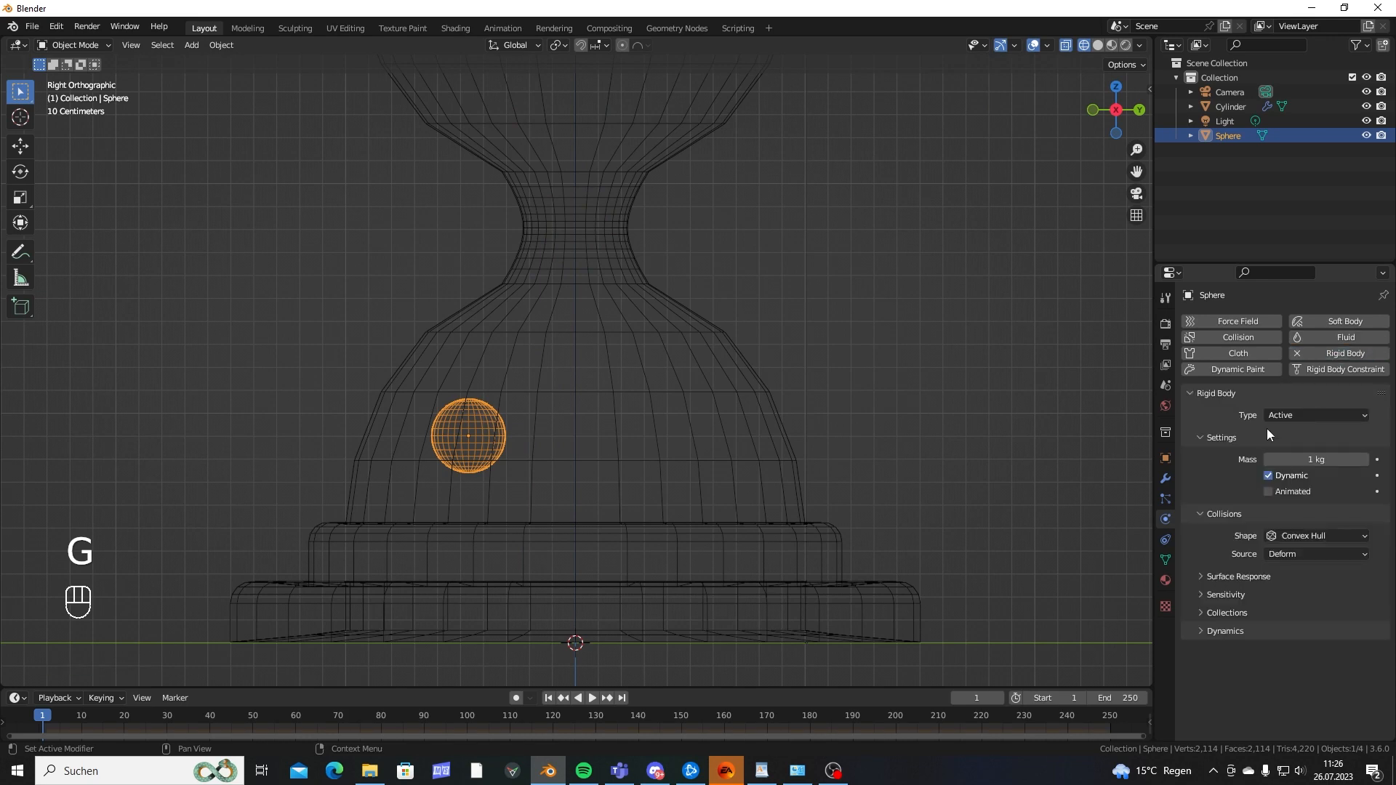
left_click(1303, 535)
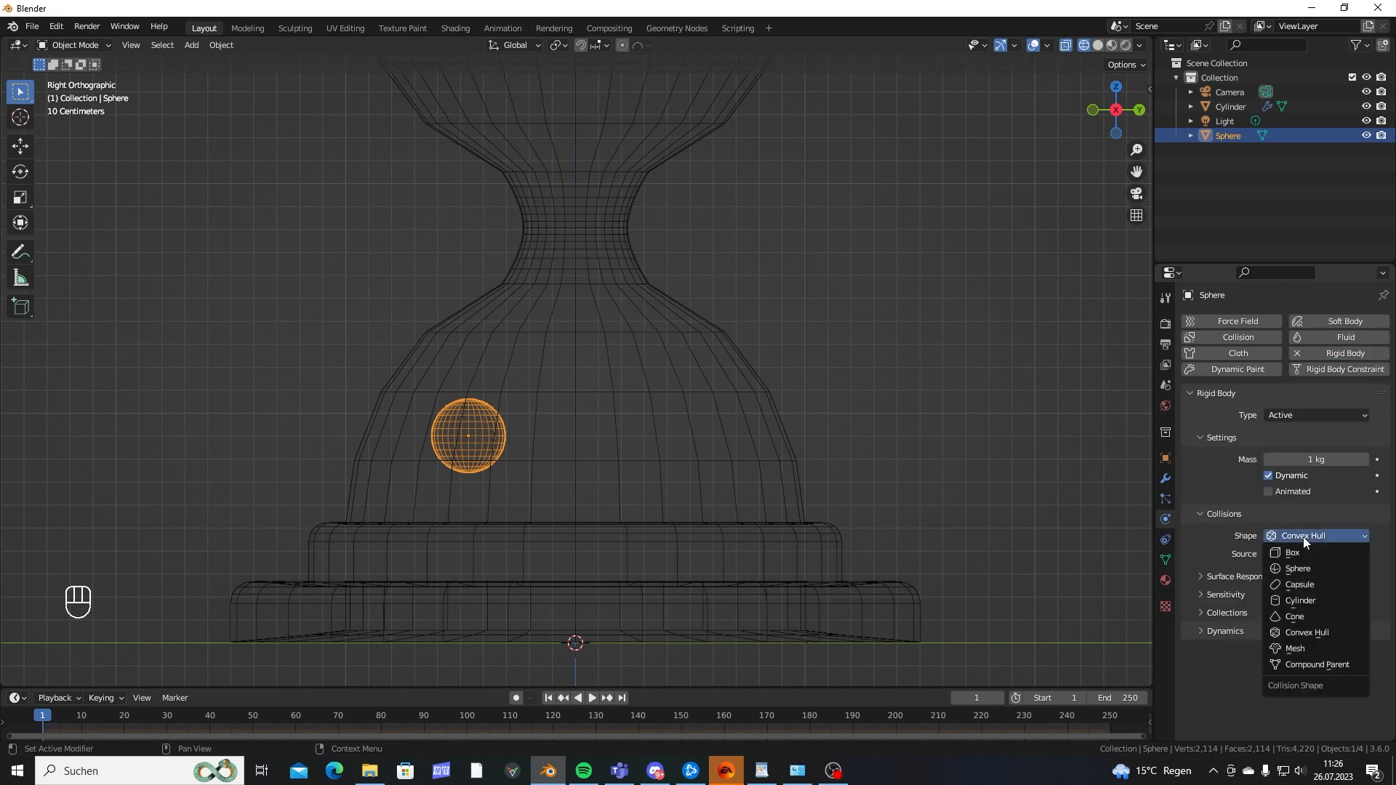
left_click(1308, 572)
Duplicate the sphere, scale the copy down, and place it beside and slightly above the original in the lower bulb.
scroll(437, 400, "up", 4)
middle_click_drag(482, 438, 509, 355, "shift")
scroll(483, 391, "down", 3)
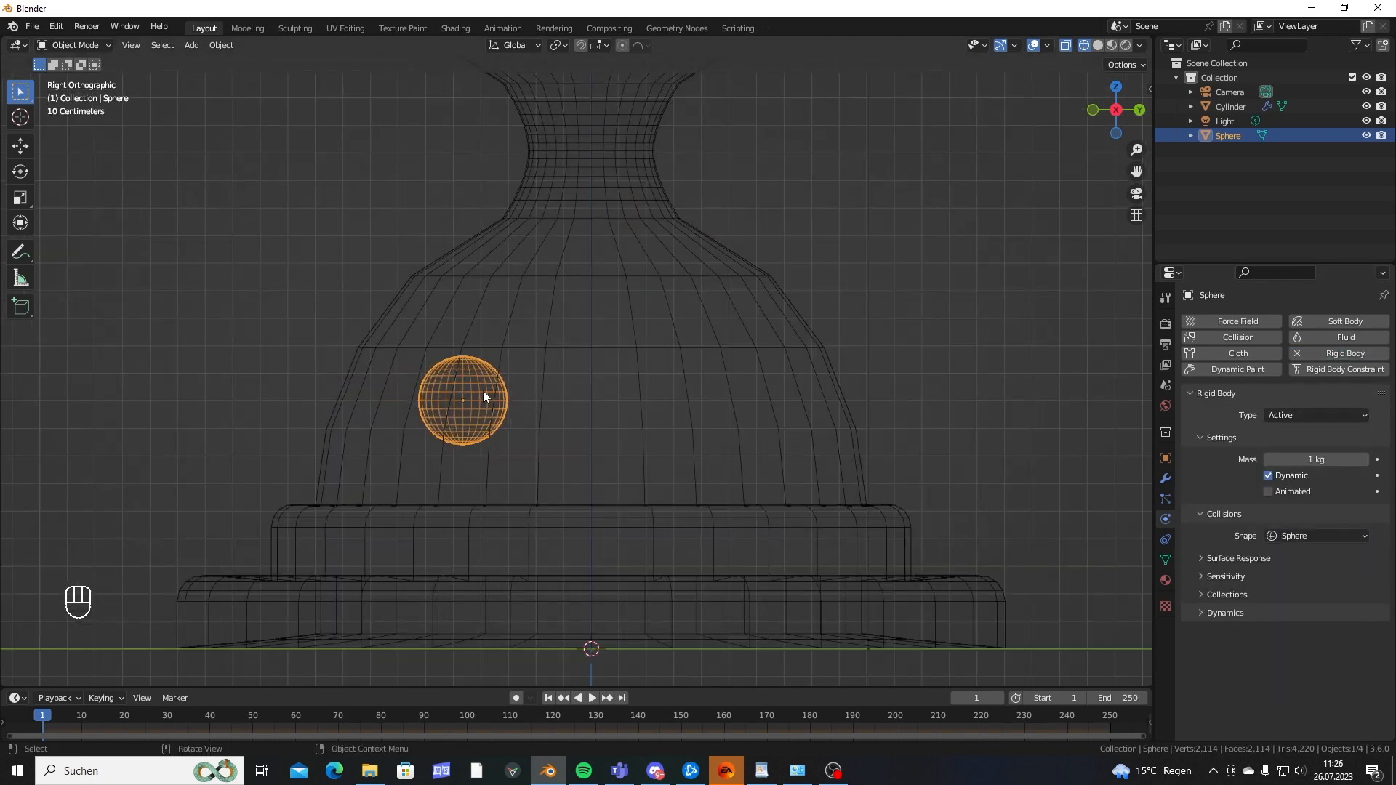
key("shift+d")
key("s")
left_click(732, 376)
key("g")
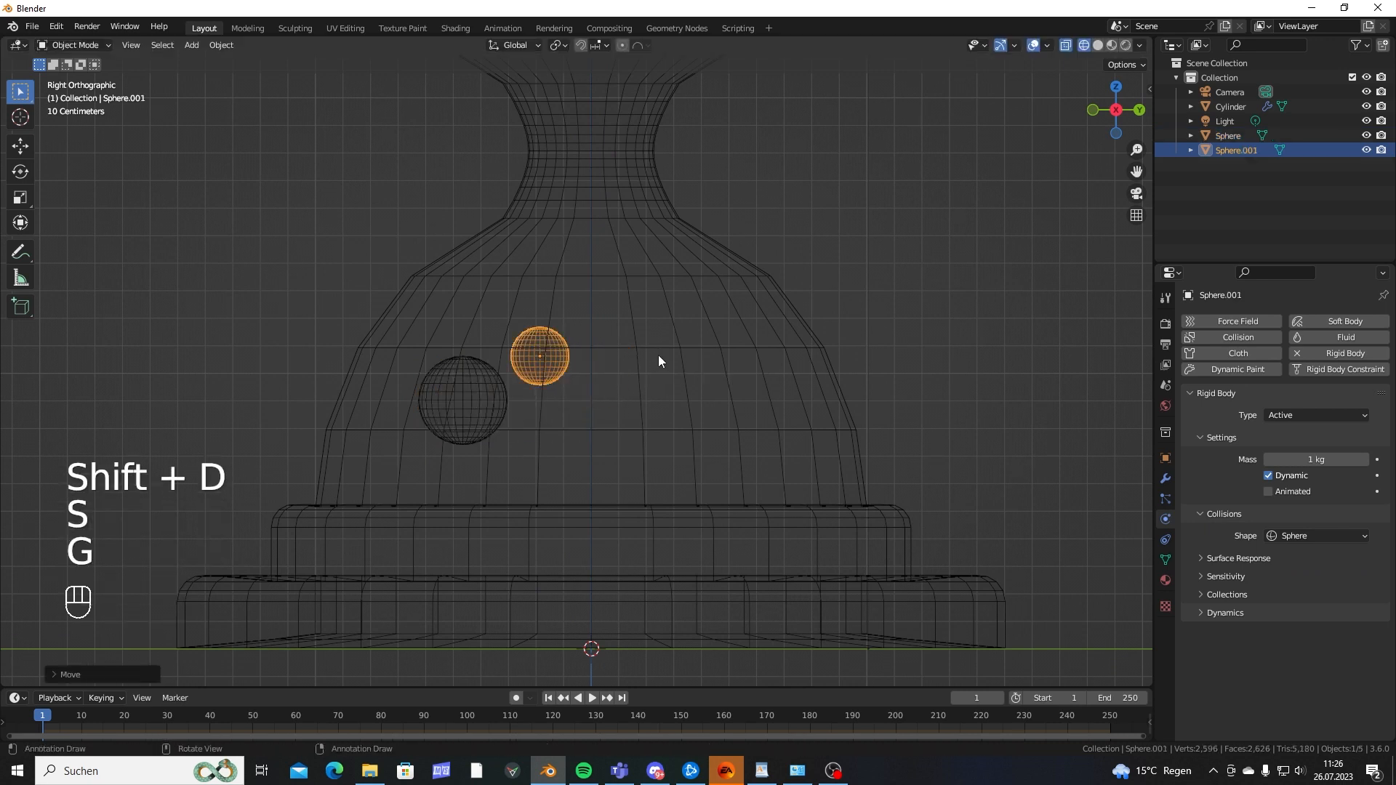
left_click(654, 356)
Duplicate the smaller sphere, place the copy below it, and scale the copy up to about the first sphere's size.
key("shift+d")
left_click(679, 423)
key("s")
left_click(684, 428)
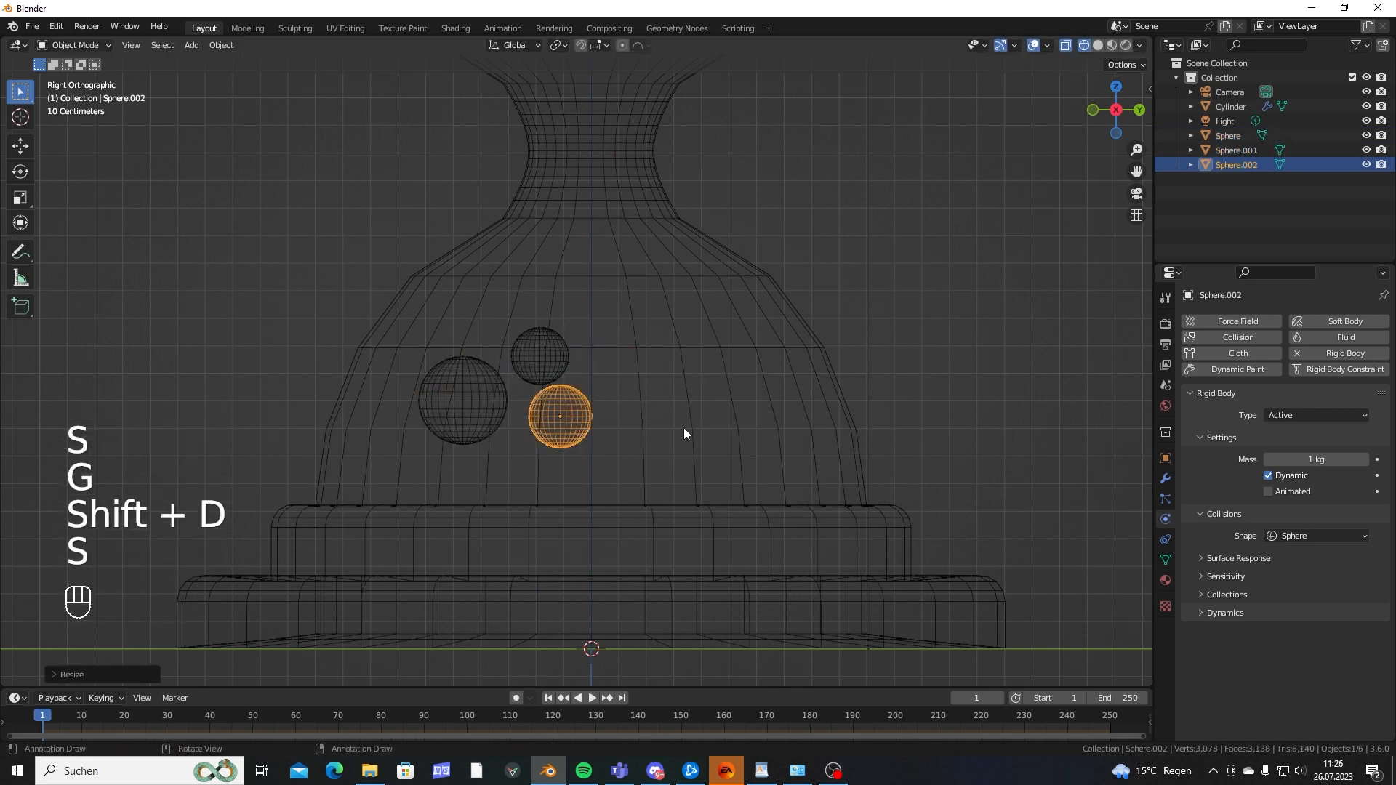
key("g")
key("s")
left_click(763, 438)
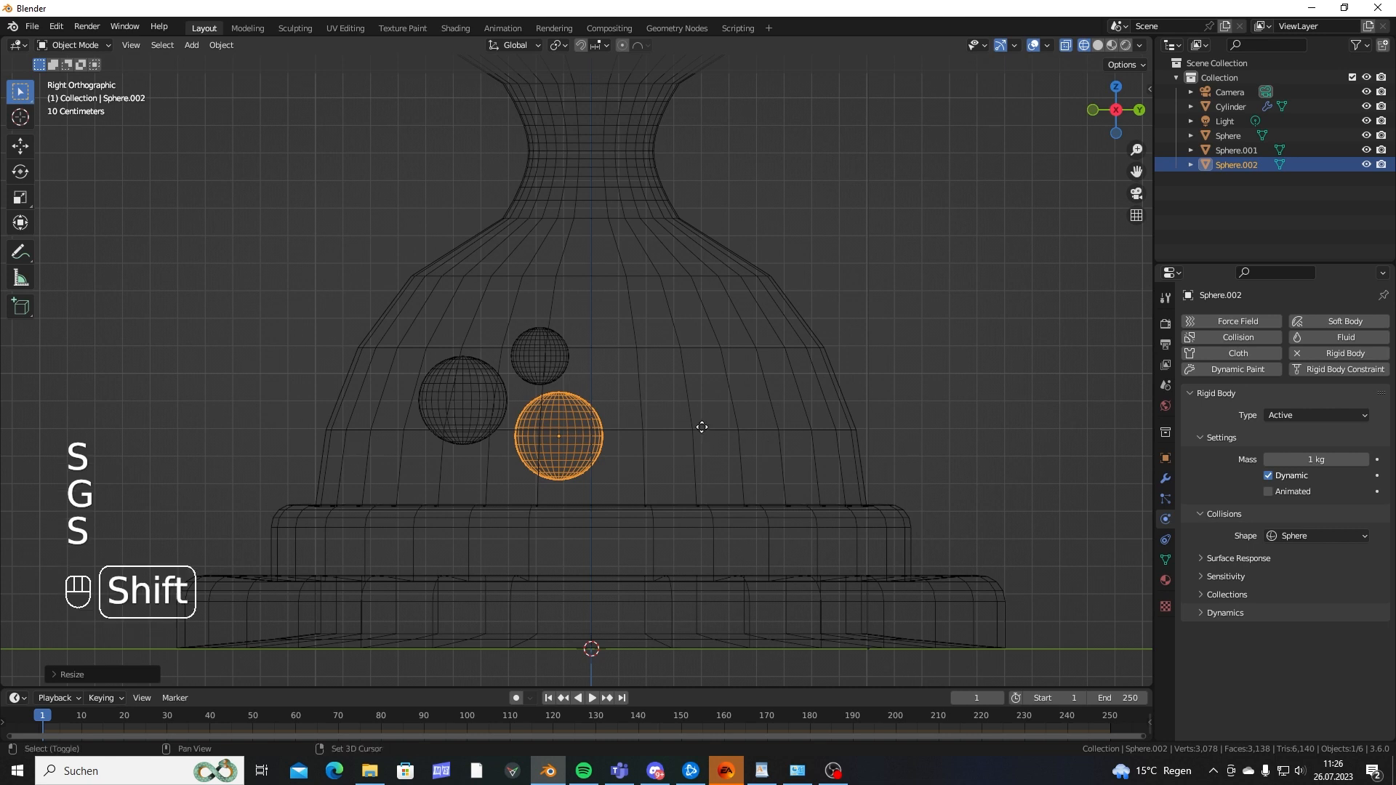
Duplicate more spheres in varied sizes and spread them across the lower bulb in the positive Y direction.
key("shift+d")
key("s")
key("g")
left_click(730, 378)
key("shift+d")
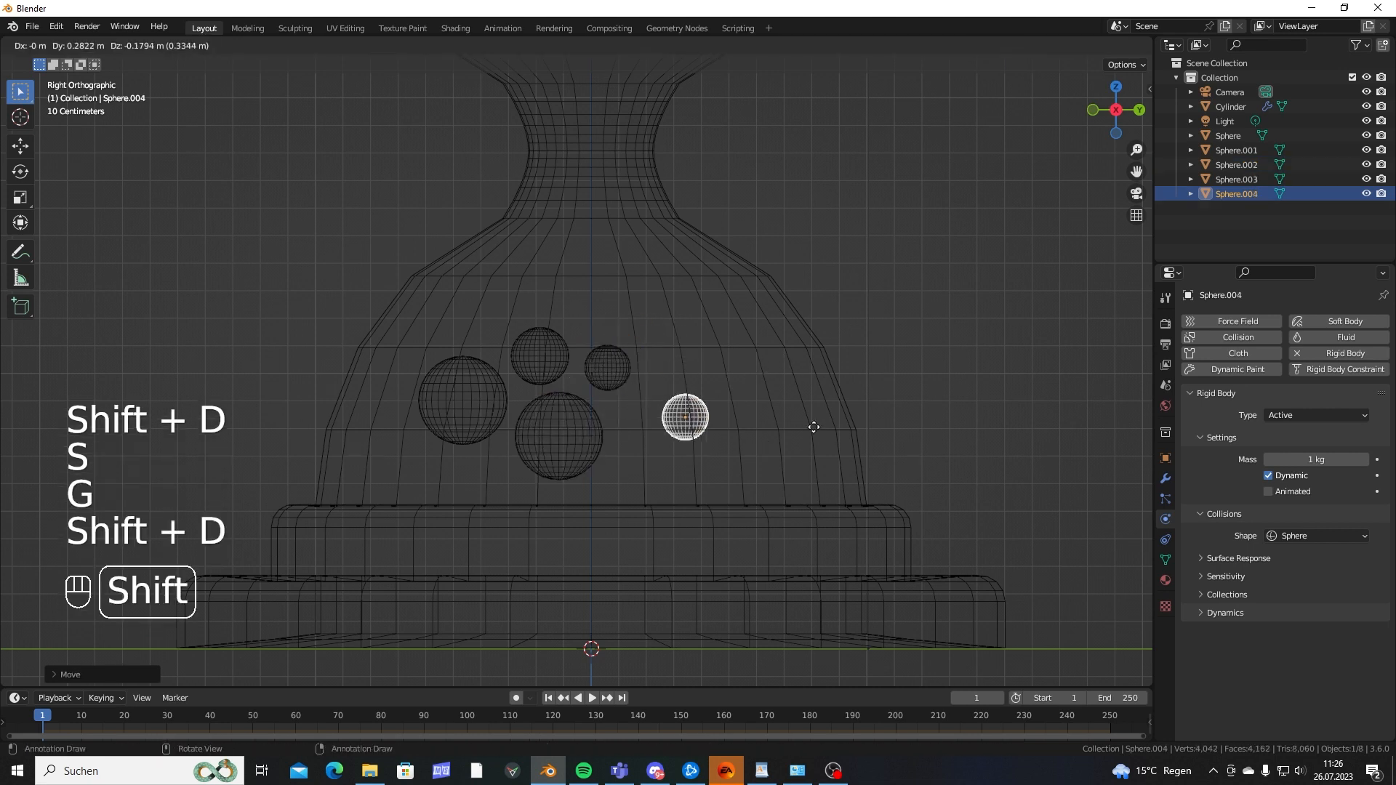
key("s")
left_click(928, 425)
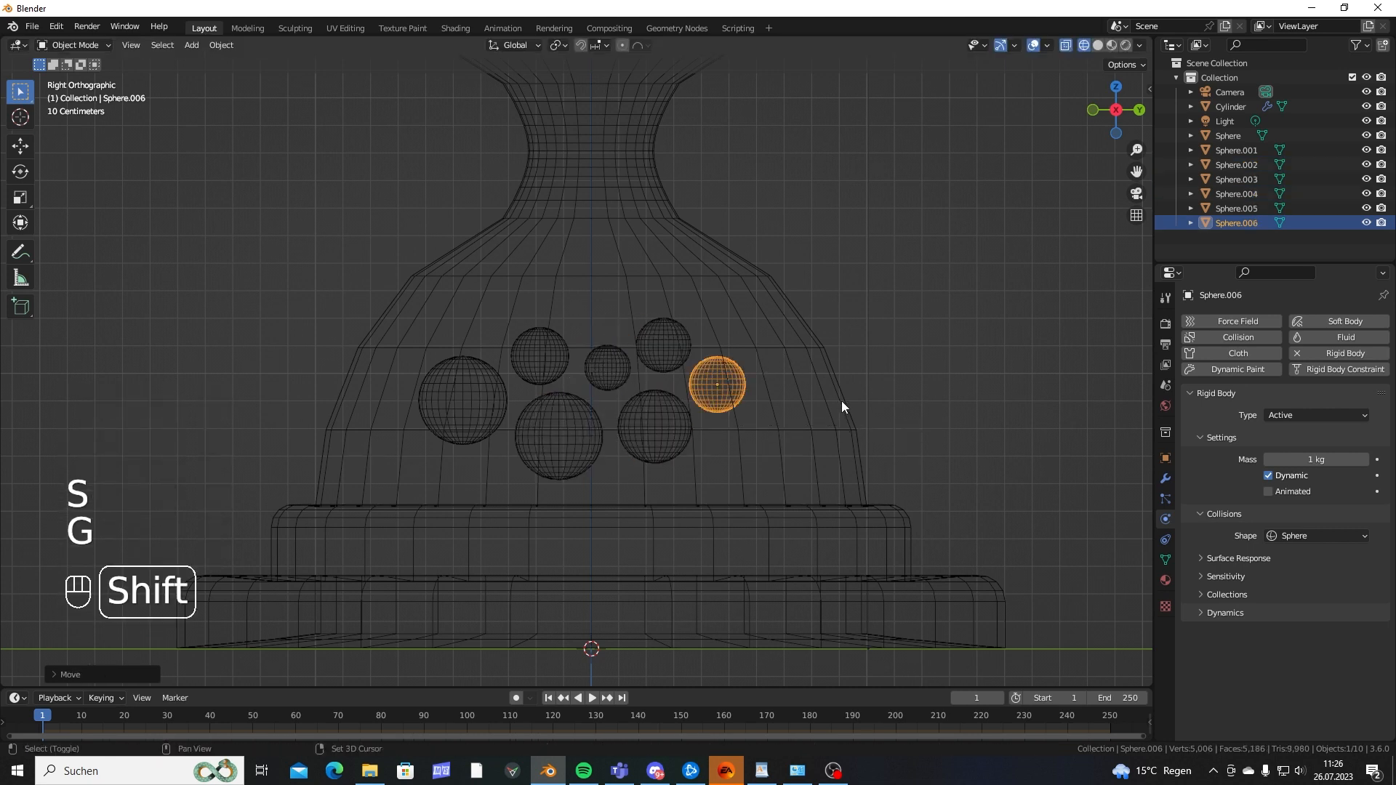
Duplicate the outermost sphere, scale the copy down to the smallest size, and place it just below its source.
key("shift+d")
left_click(900, 447)
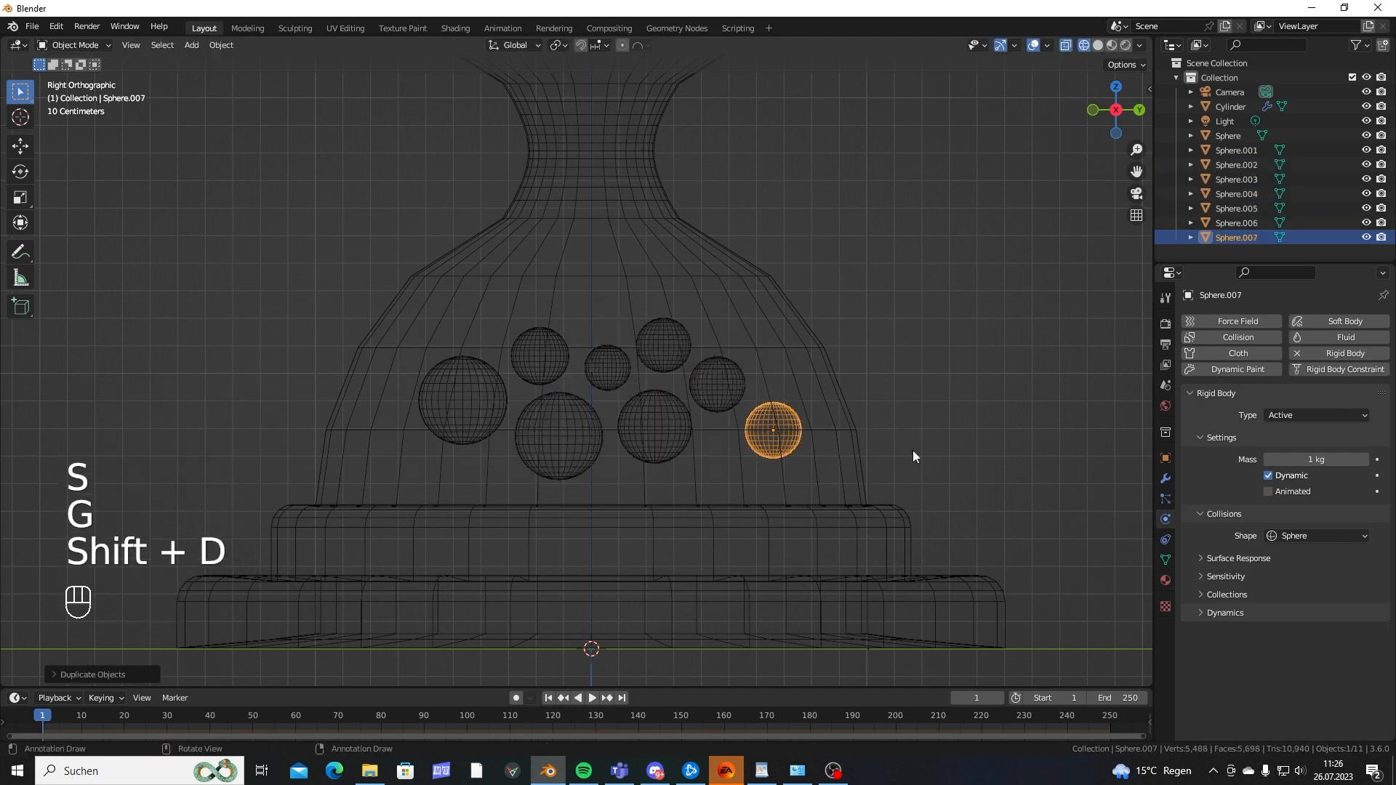
key("s")
left_click(865, 442)
key("g")
left_click(829, 436)
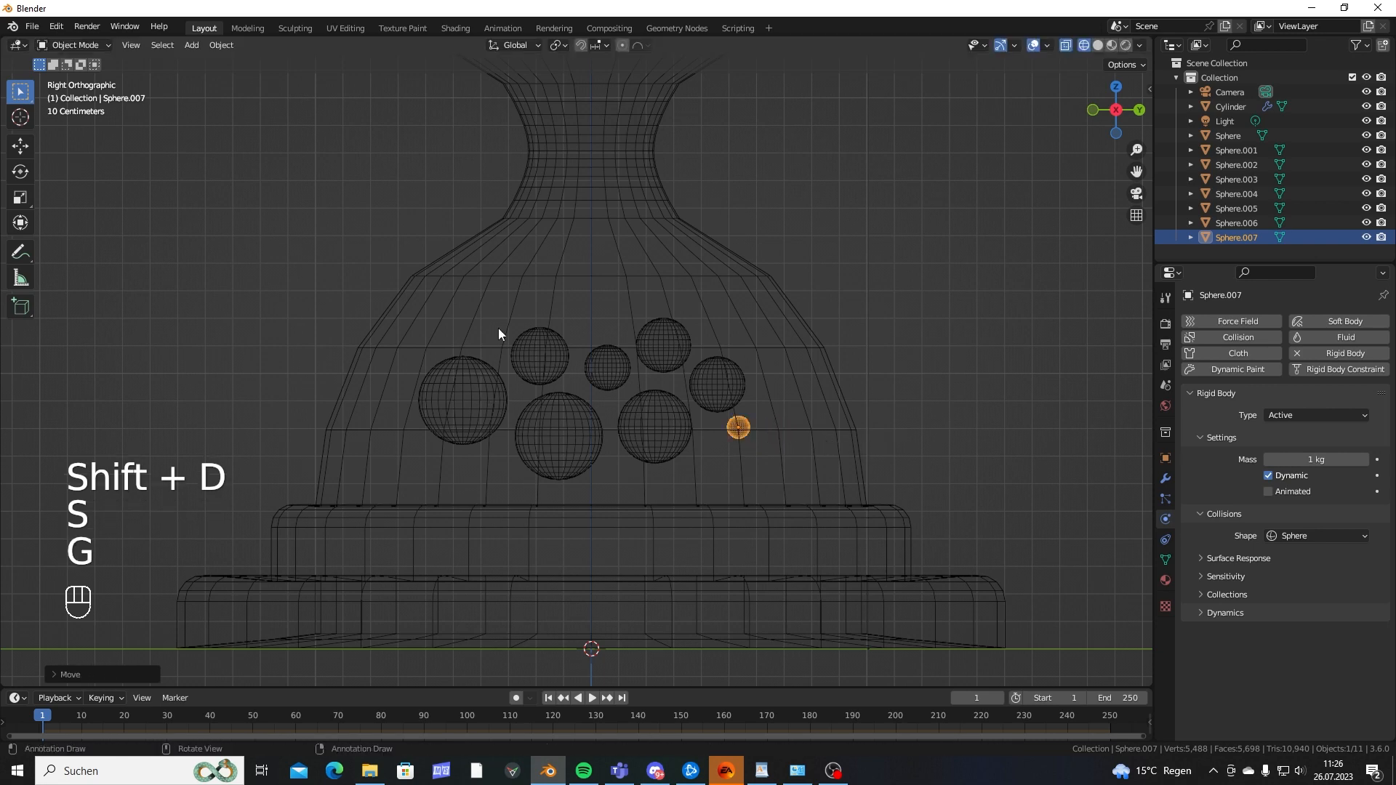
Scale all eight spheres down together to about 0.55 of their size, each around its individual origin.
left_click(473, 383)
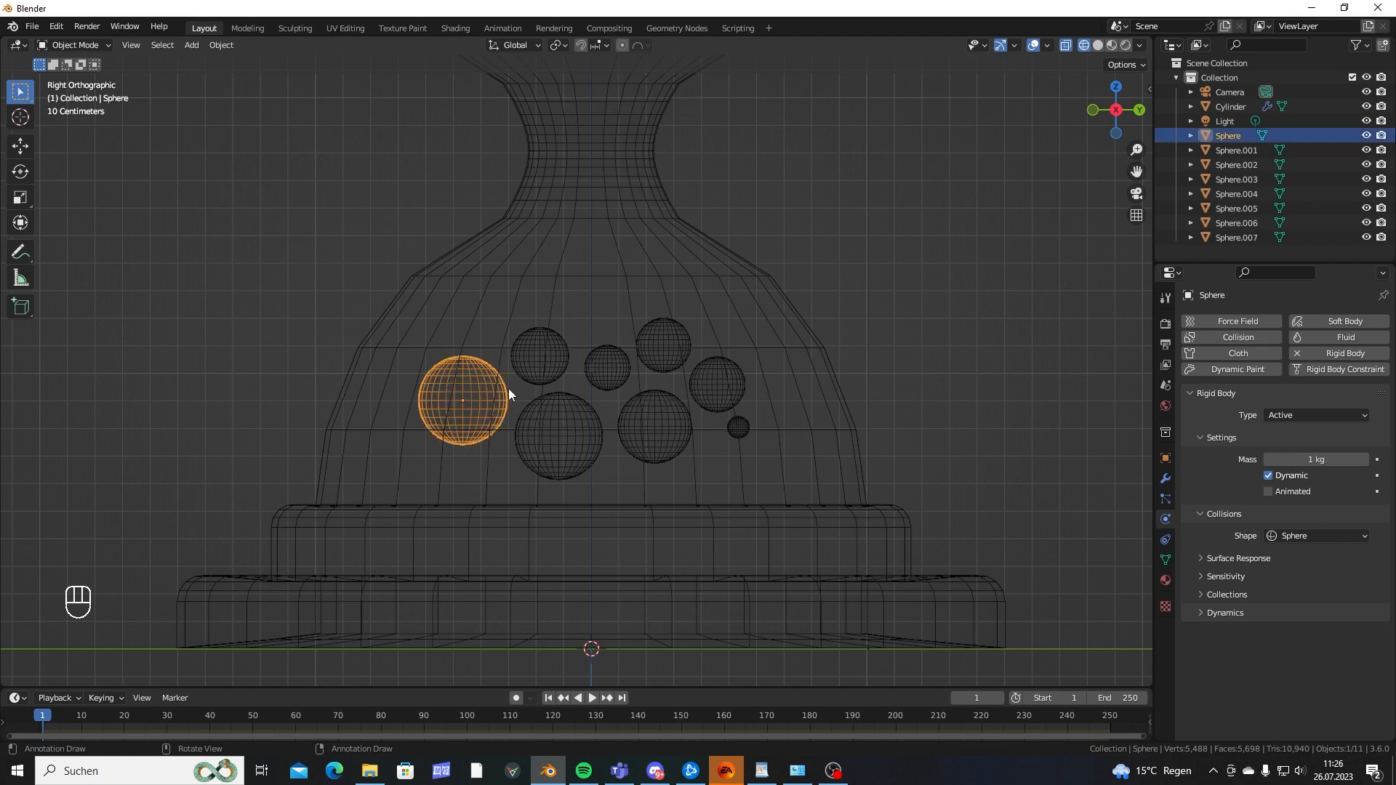
left_click(557, 336, "shift")
left_click(573, 413, "shift")
left_click(621, 356, "shift")
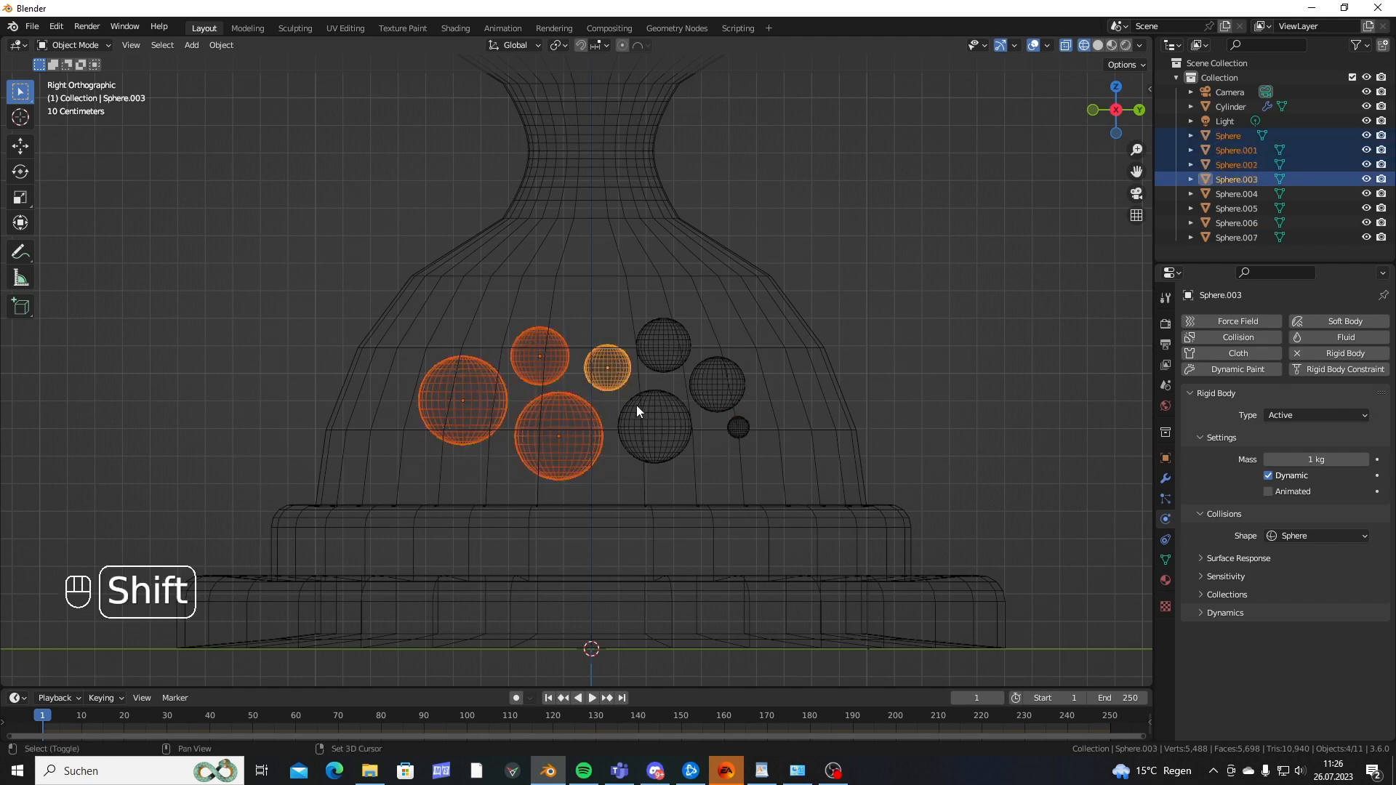
left_click(639, 411, "shift")
left_click(667, 338, "shift")
left_click(712, 371, "shift")
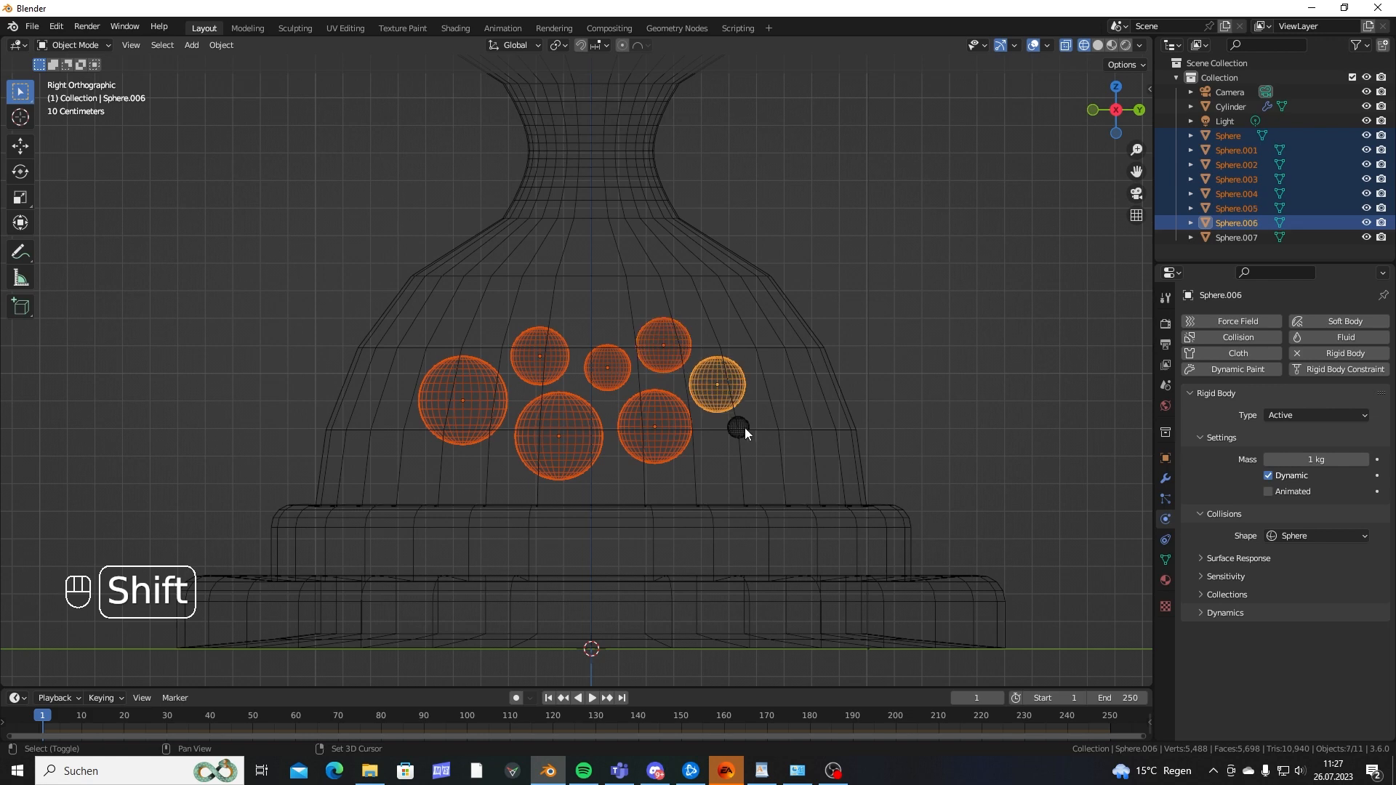
left_click(738, 427, "shift")
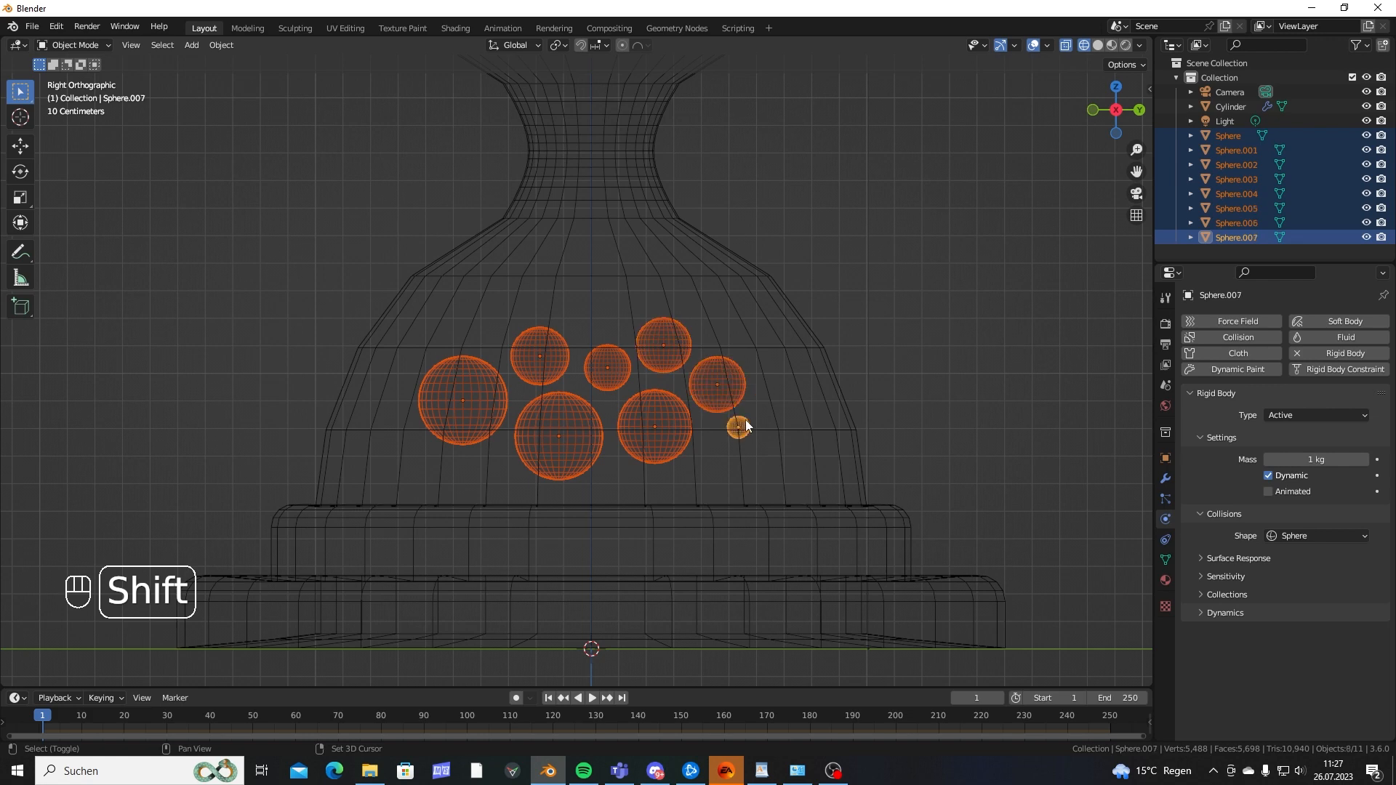
left_click(557, 45)
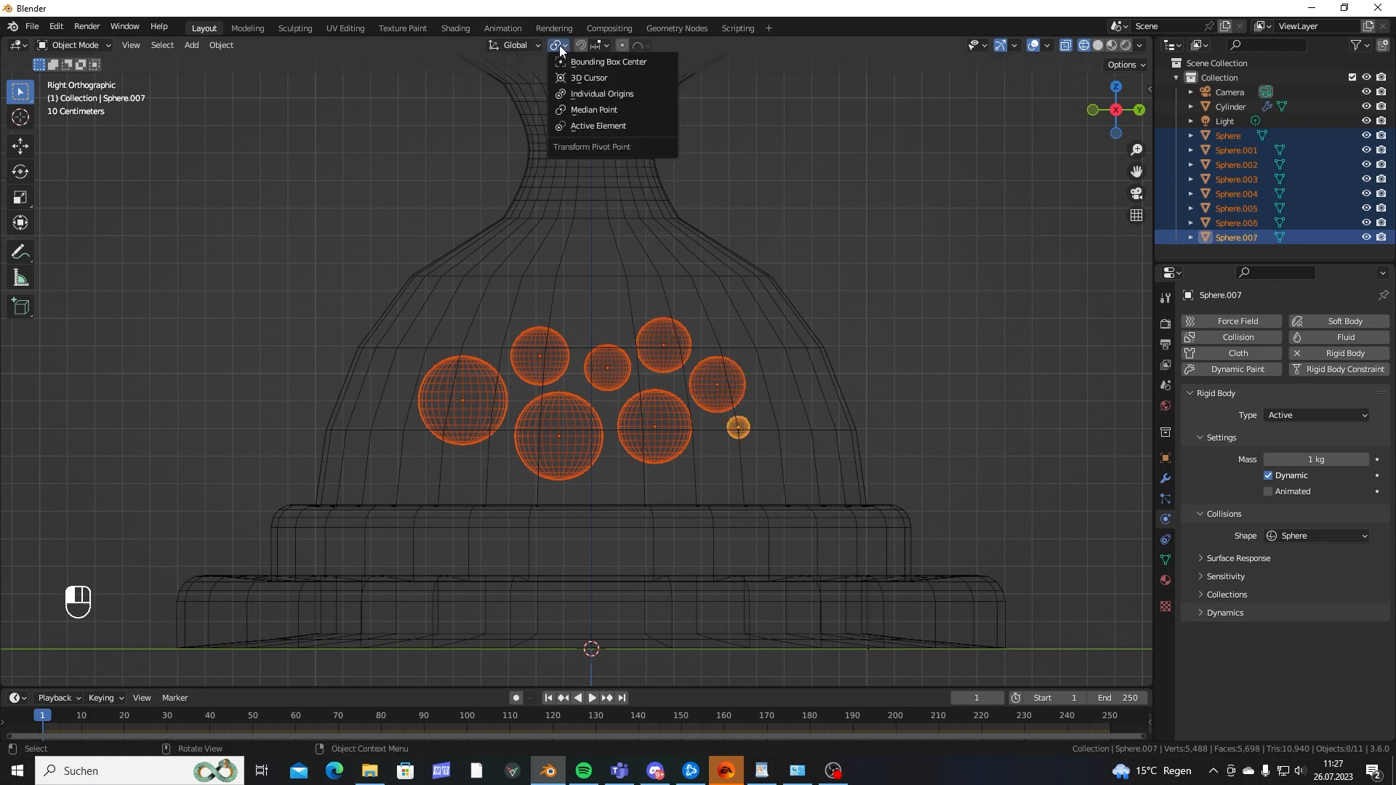
left_click(608, 94)
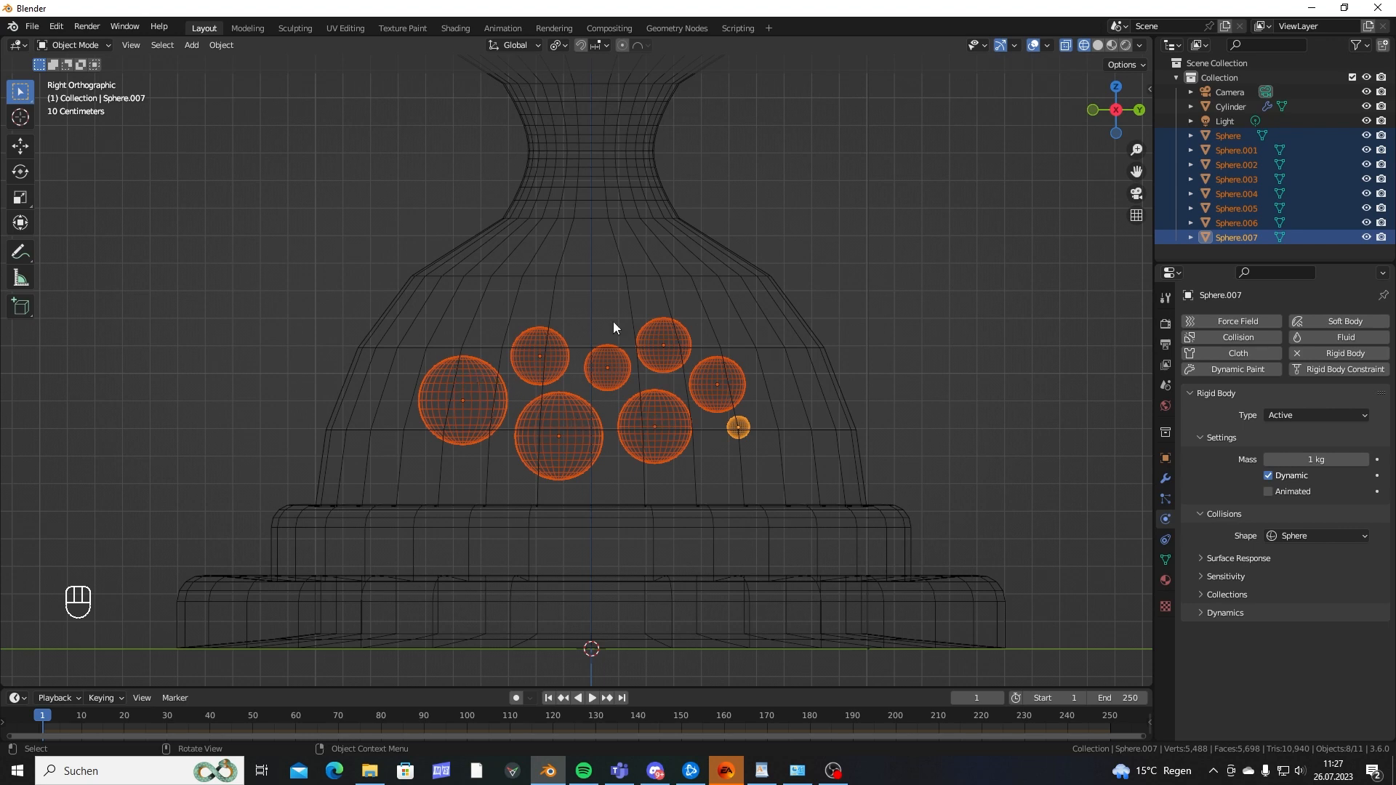
key("s")
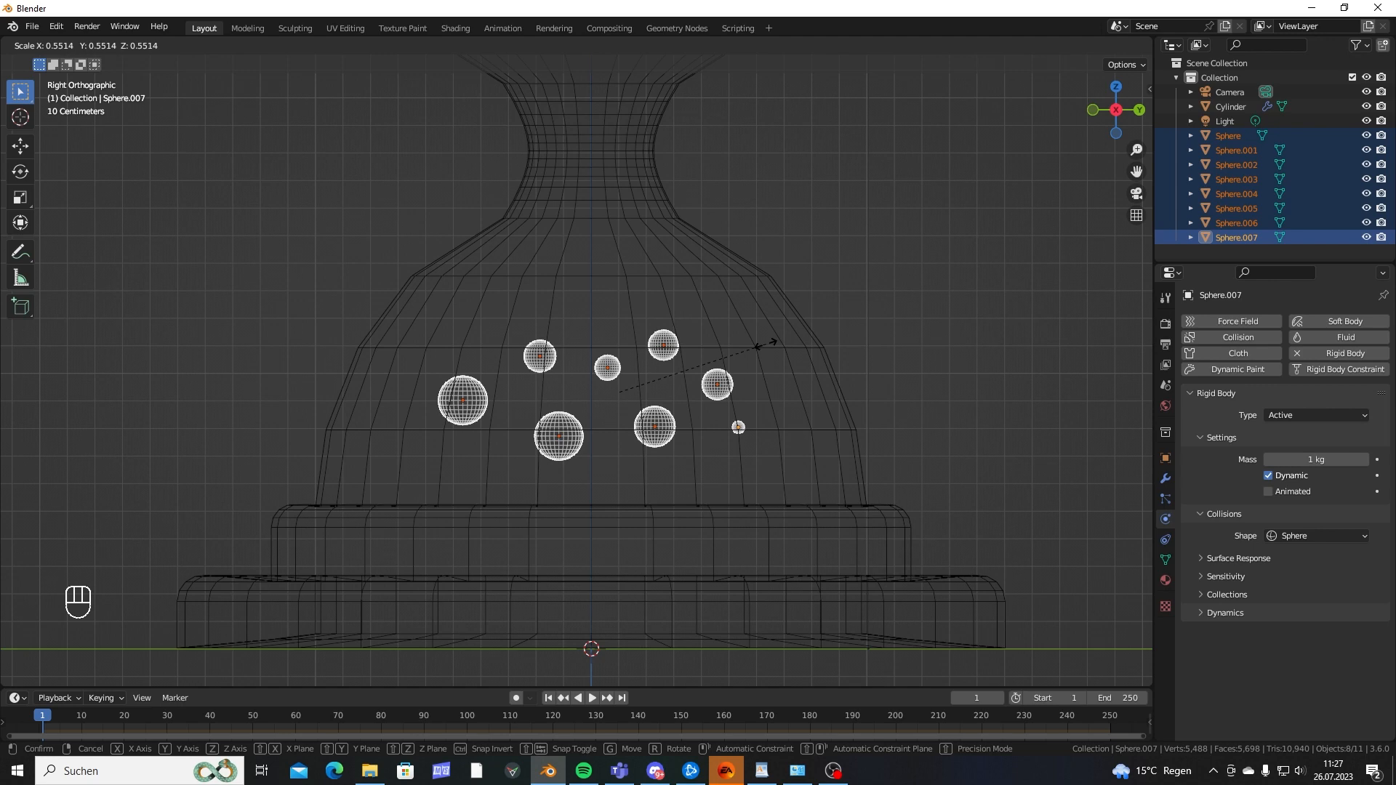
left_click(759, 347)
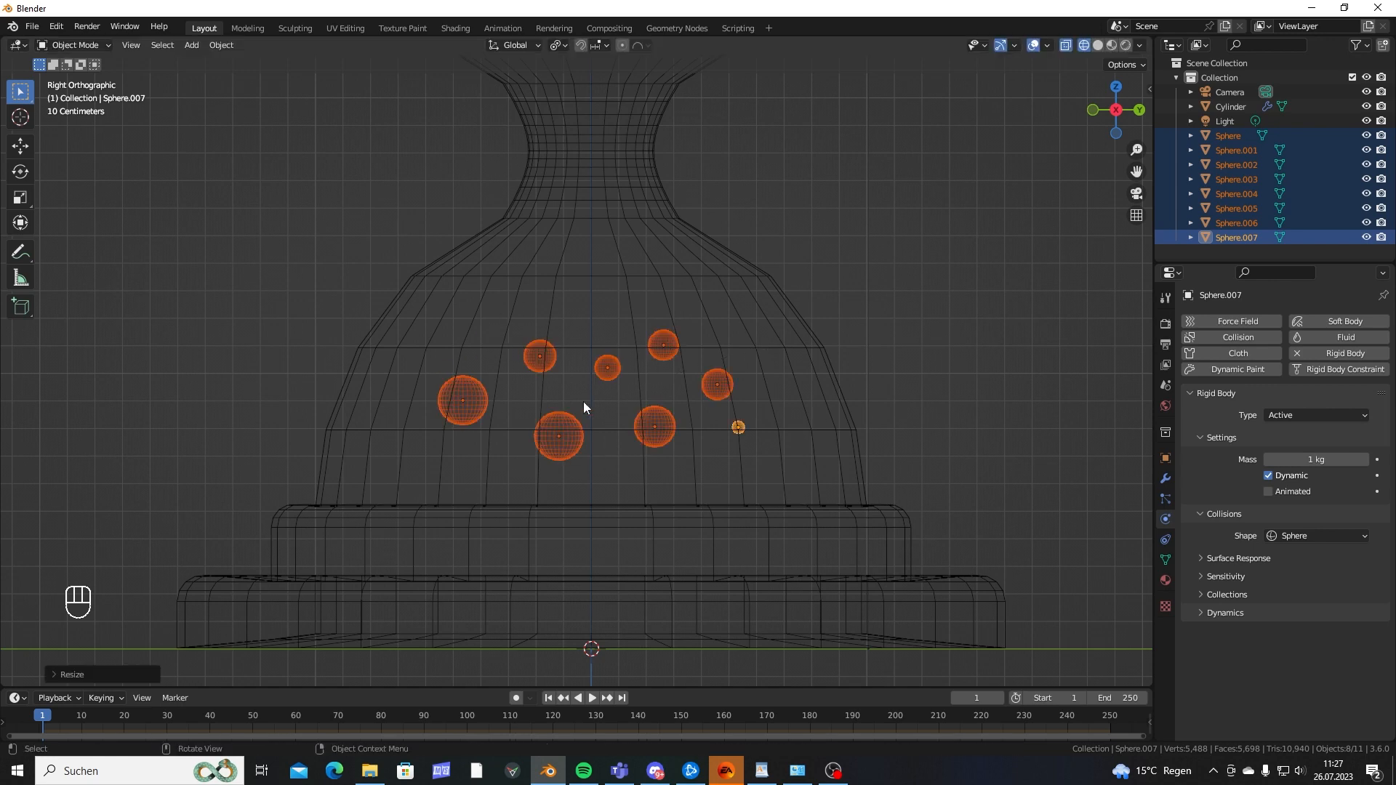
Set the transform pivot point to Median Point.
middle_click_drag(762, 375, 719, 415, "shift")
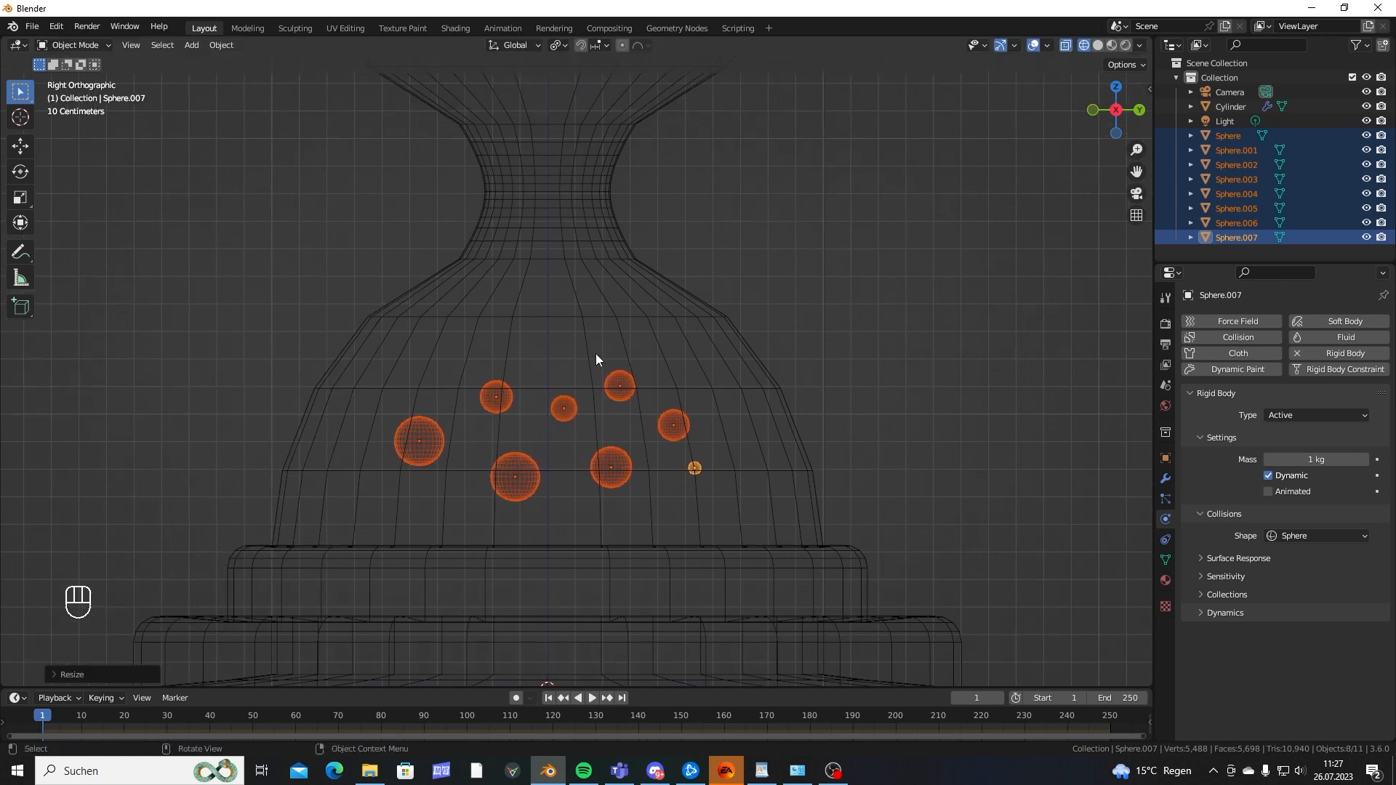
left_click(558, 45)
left_click(609, 115)
Duplicate the row of eight spheres twice, without the hourglass, spacing the copies side by side in the negative X direction.
left_click(629, 342)
left_click_drag(290, 316, 731, 486)
scroll(762, 356, "up", 2)
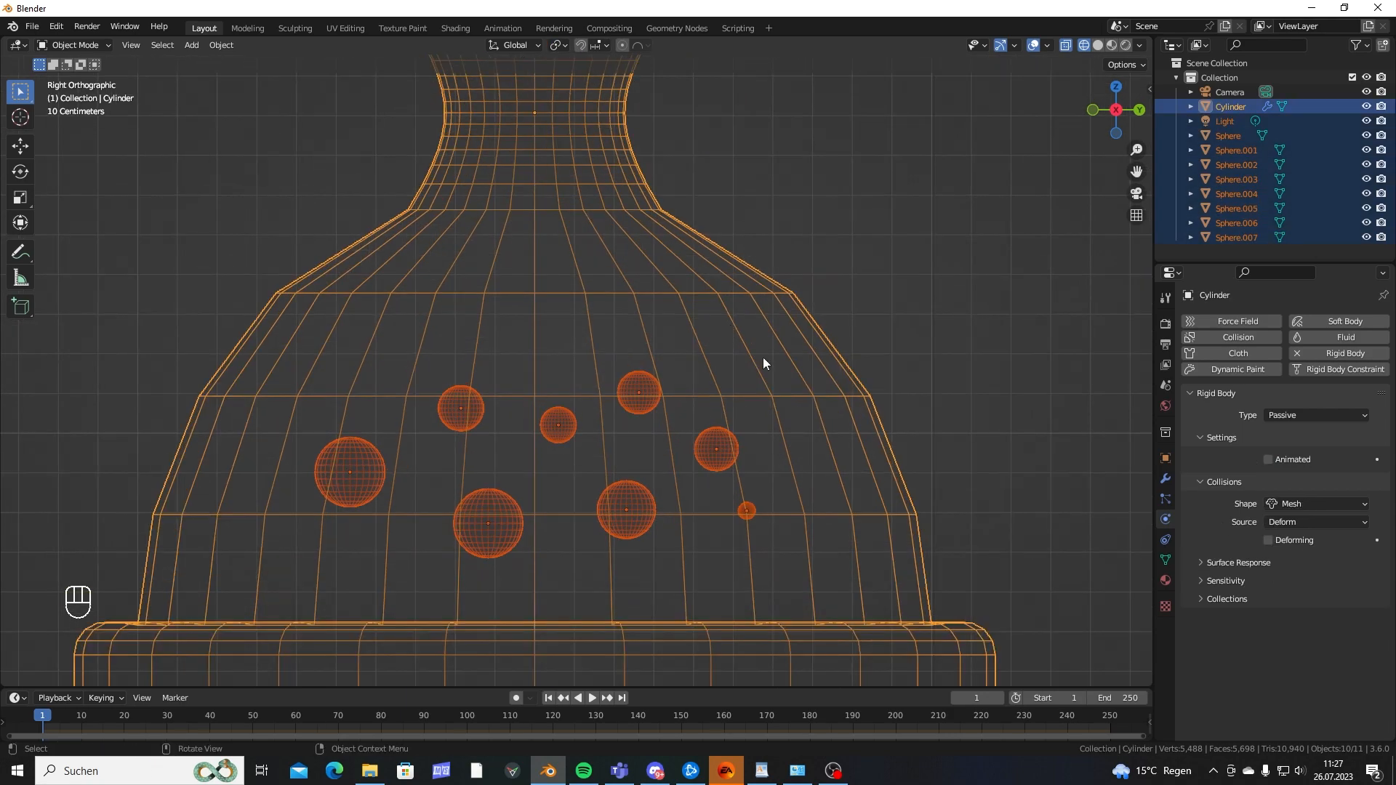
left_click(783, 285, "shift")
middle_click_drag(862, 451, 676, 342)
key("shift+d")
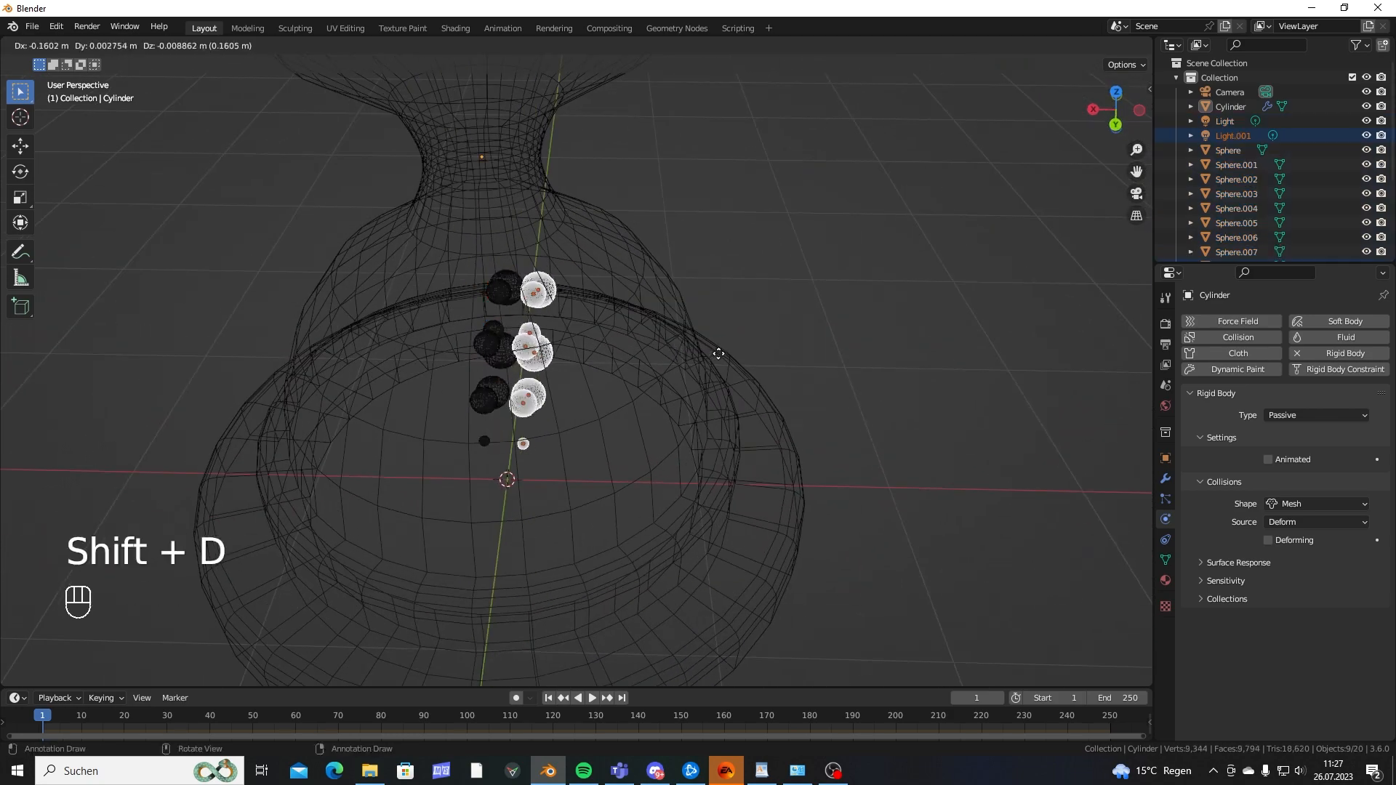
left_click(720, 354)
key("shift+d")
left_click(773, 359)
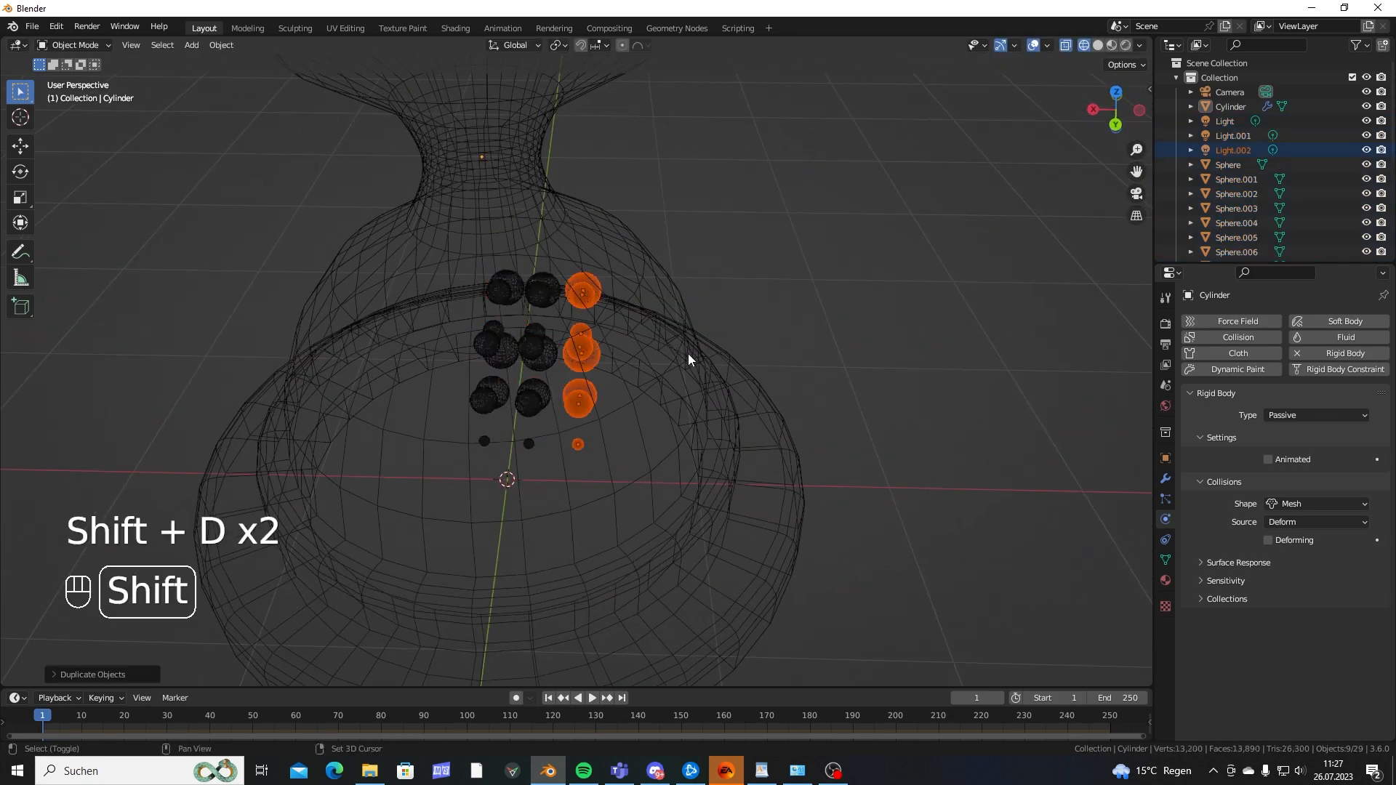
Duplicate the row of spheres three more times to extend the grid across the lower bulb along the X axis.
key("shift+d")
left_click(536, 353)
middle_click_drag(537, 353, 782, 320)
key("shift+d")
left_click(514, 364)
key("shift+d")
left_click(567, 312)
scroll(782, 319, "down", 3)
left_click(782, 320)
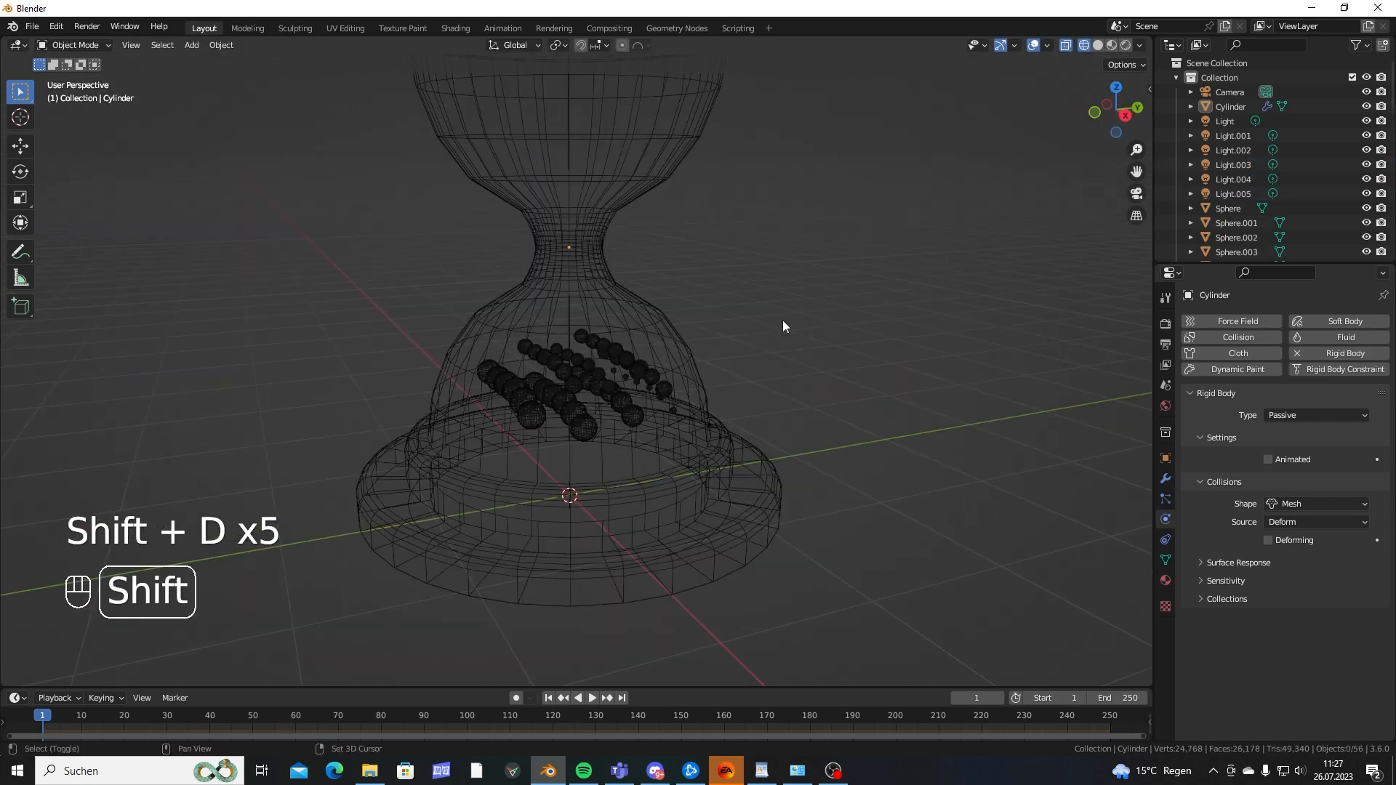
Briefly play the rigid-body simulation of the sphere grid and return to the first frame.
key("space")
key("space")
key("shift+Left")
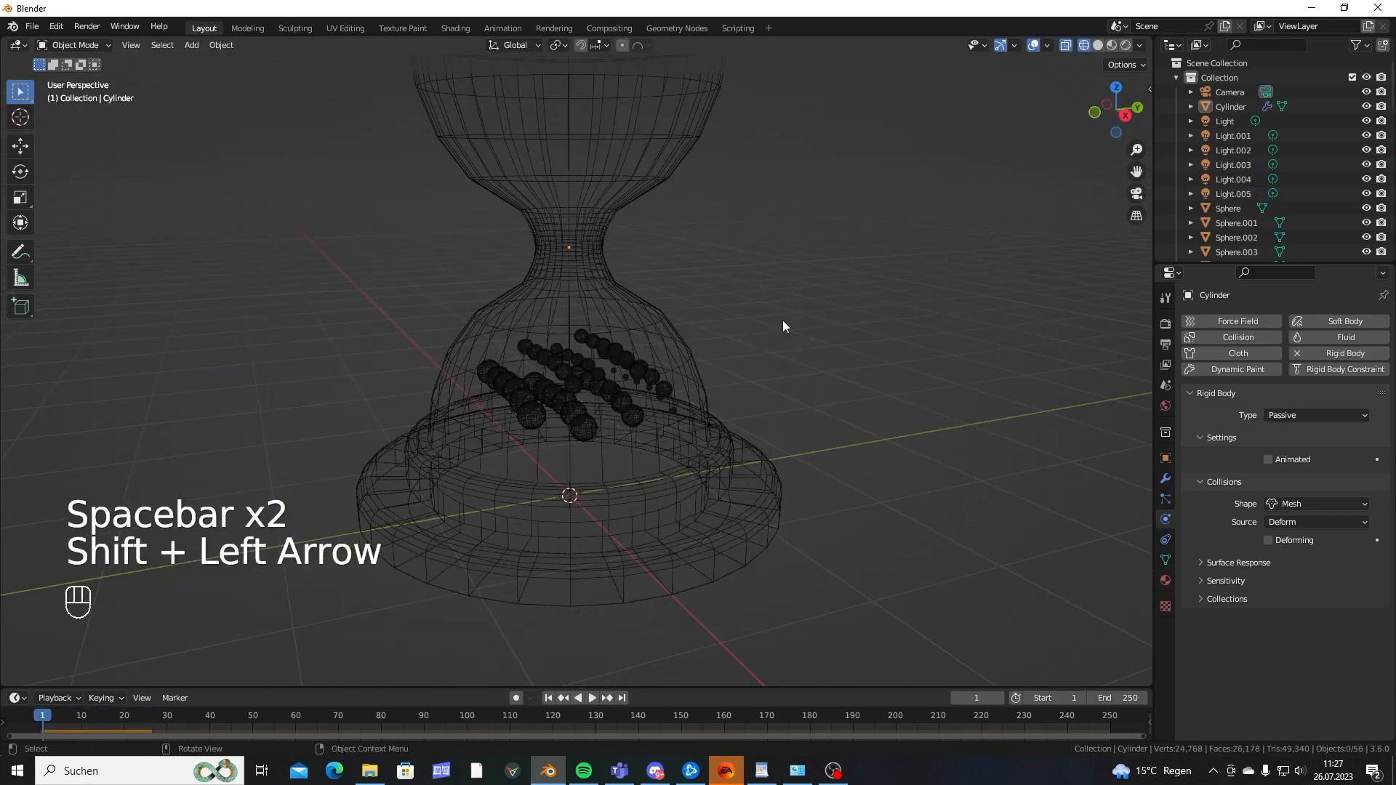
Switch the viewport to solid shading and apply the hourglass's Mirror modifier.
mouse_move(783, 320)
middle_mouse_down()
mouse_move(791, 539)
mouse_move(691, 408)
mouse_move(669, 417)
mouse_move(647, 339)
mouse_move(639, 346)
middle_mouse_up()
key("z")
left_click(739, 359)
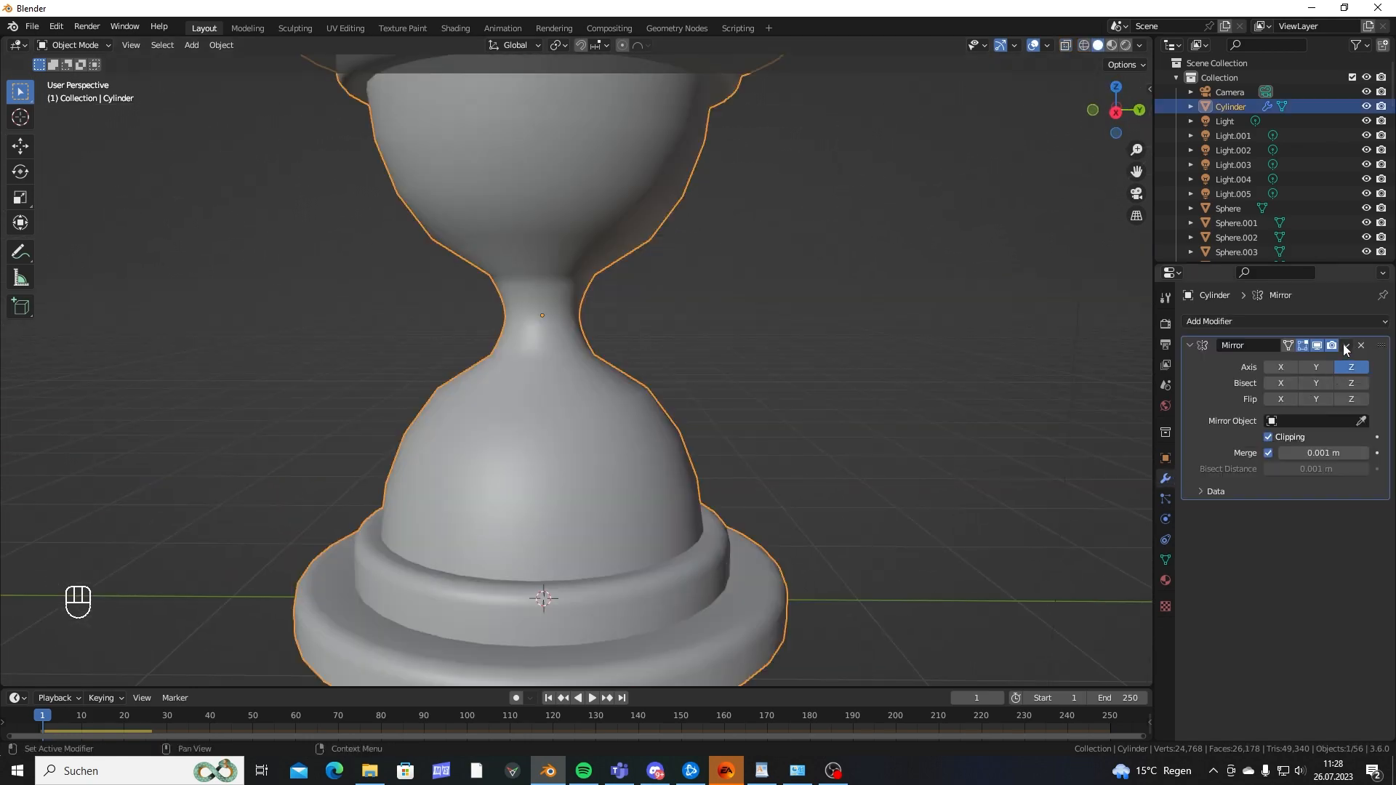
left_click(1345, 347)
left_click(1302, 363)
left_click(742, 359)
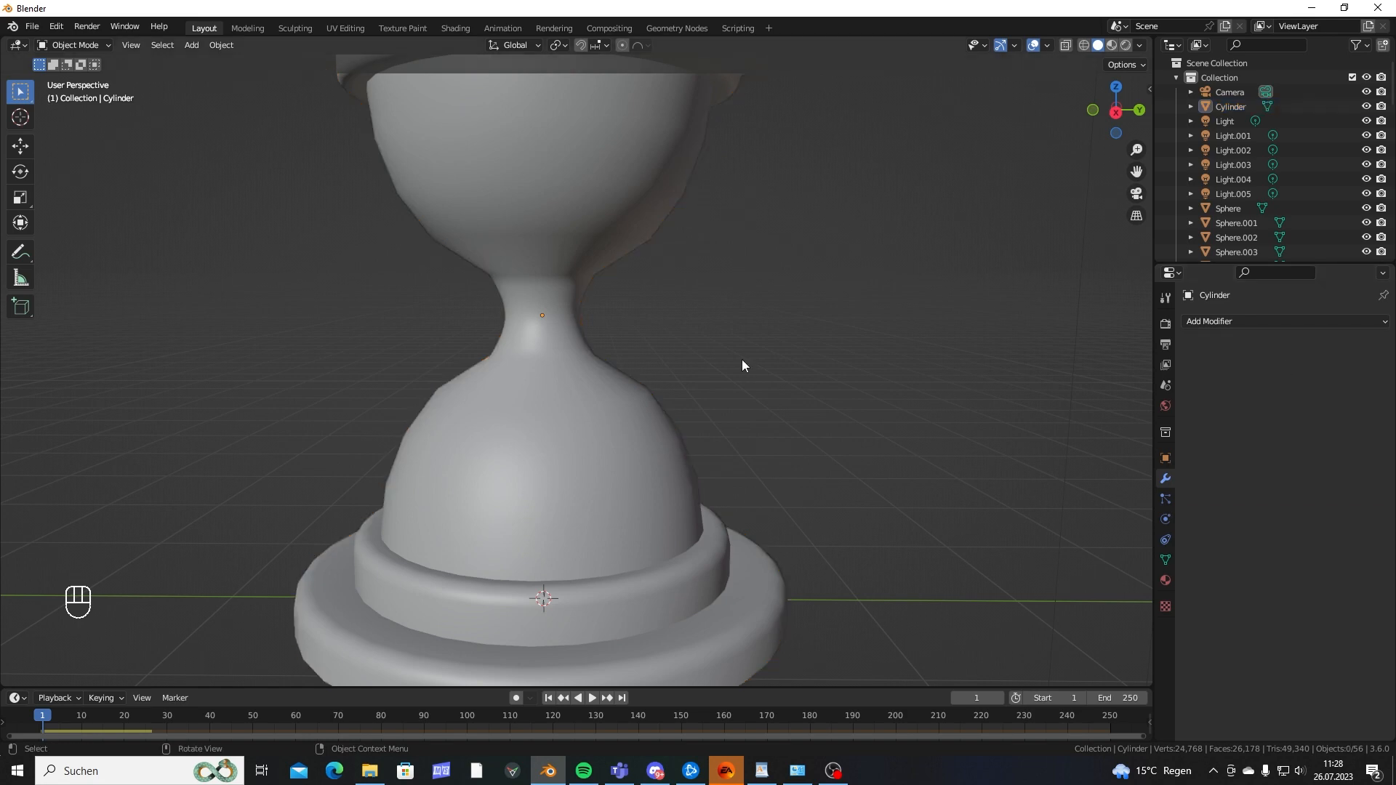
Play the simulation from the first frame in wireframe shading and stop it at frame 40.
key("shift+z")
key("shift+Left")
key("space")
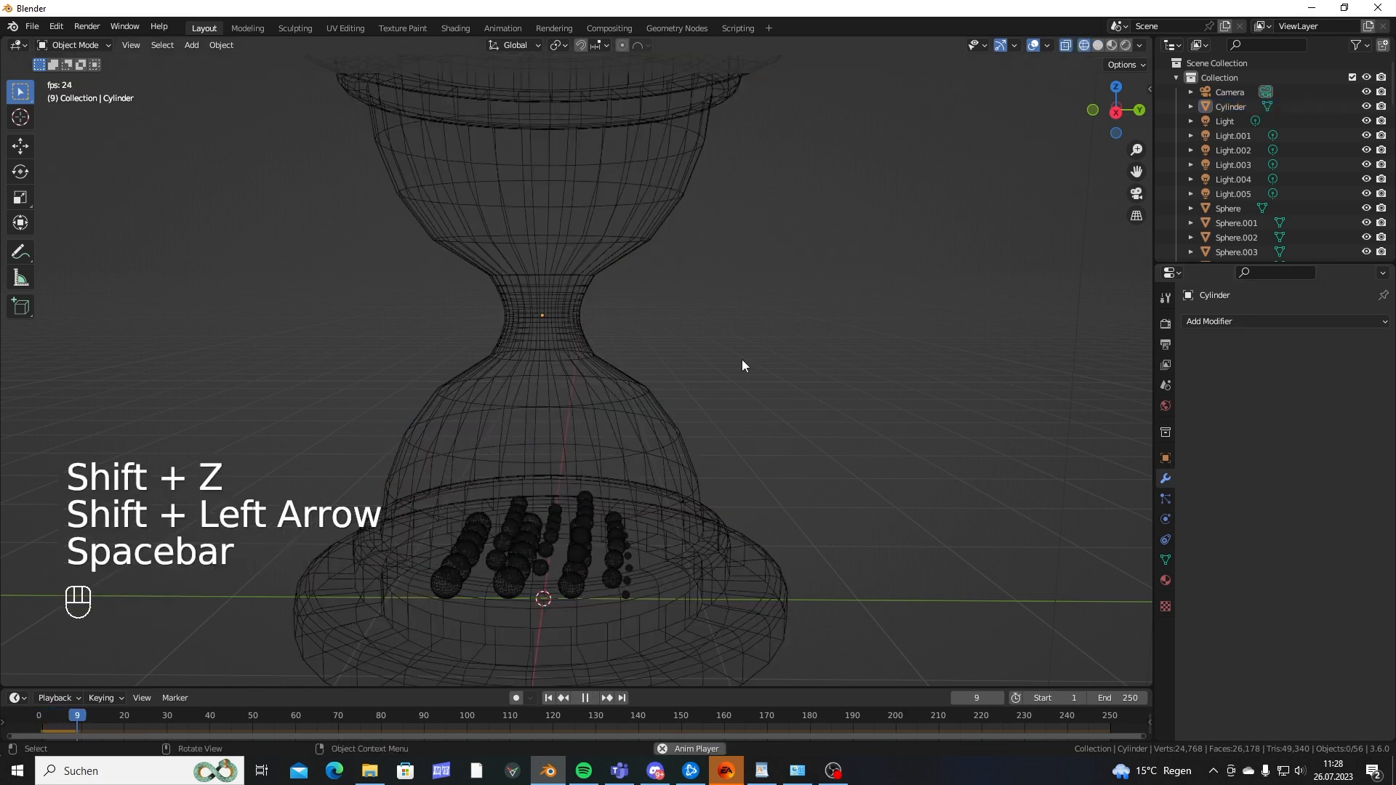
scroll(569, 575, "down", 5)
key("space")
Apply Visual Transform to all the fallen spheres, leaving out the hourglass, and return to the first frame.
middle_click_drag(657, 525, 647, 443)
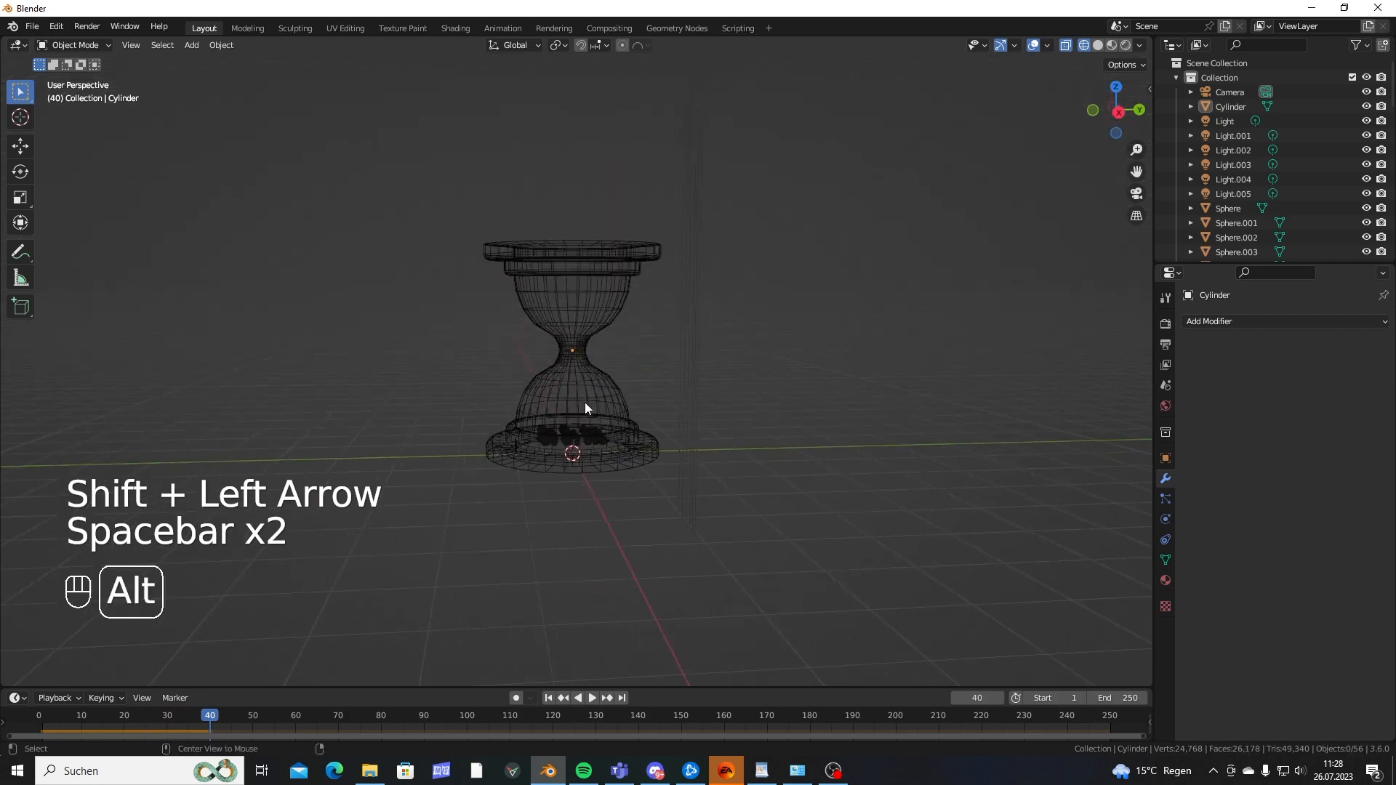
middle_click_drag(584, 402, 584, 365, "alt")
scroll(586, 378, "up", 5)
middle_click_drag(596, 503, 595, 356, "shift")
middle_click_drag(595, 357, 595, 404)
left_click_drag(237, 243, 886, 532)
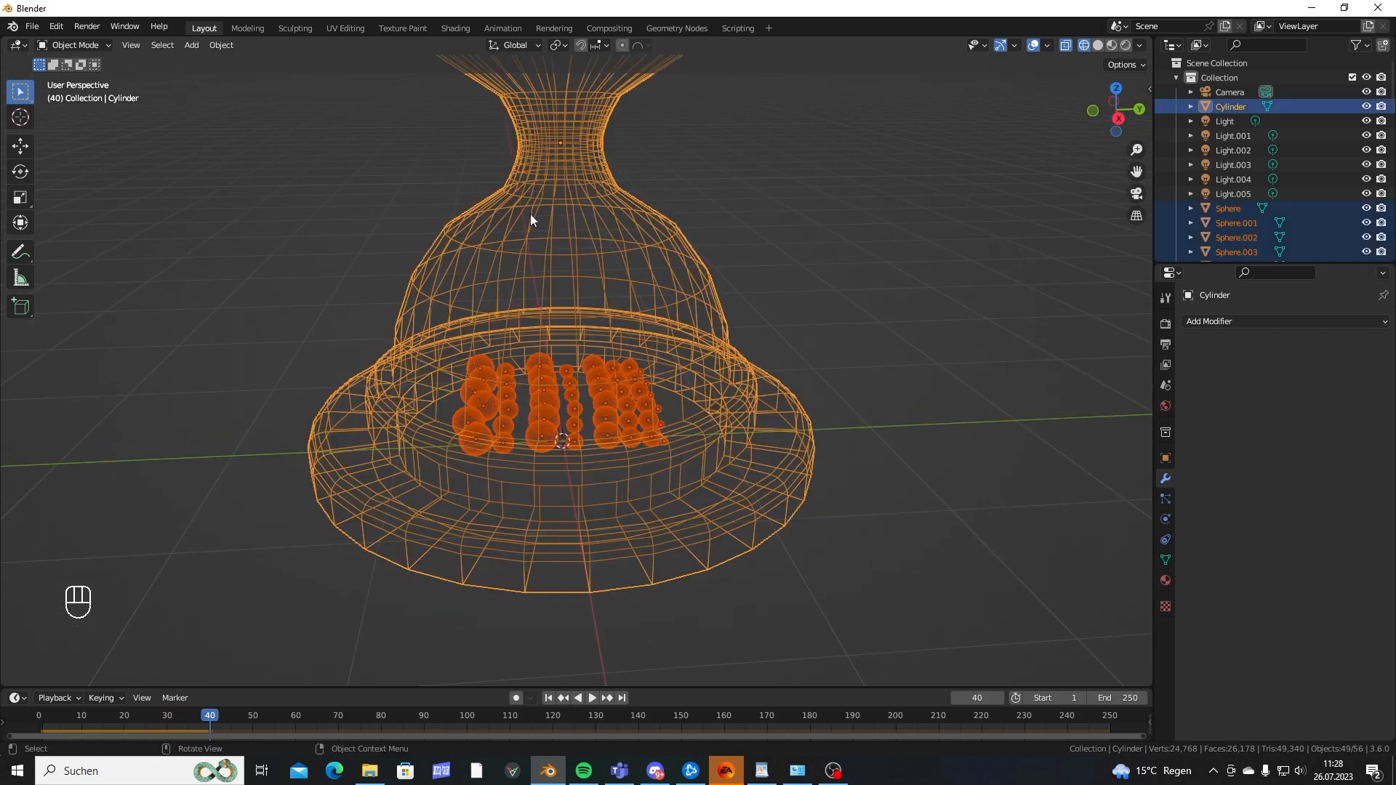
left_click(648, 238, "shift")
scroll(595, 481, "up", 3)
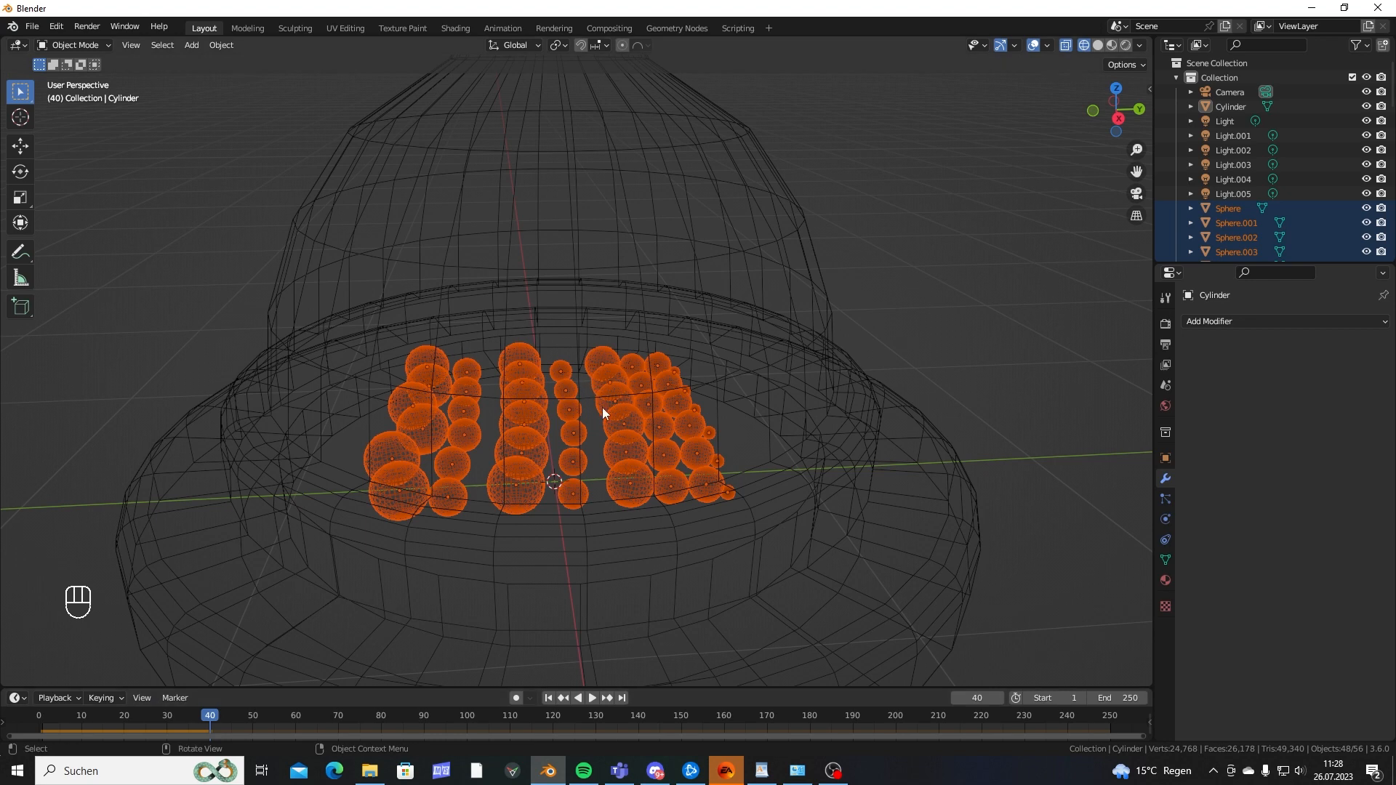
key("F3")
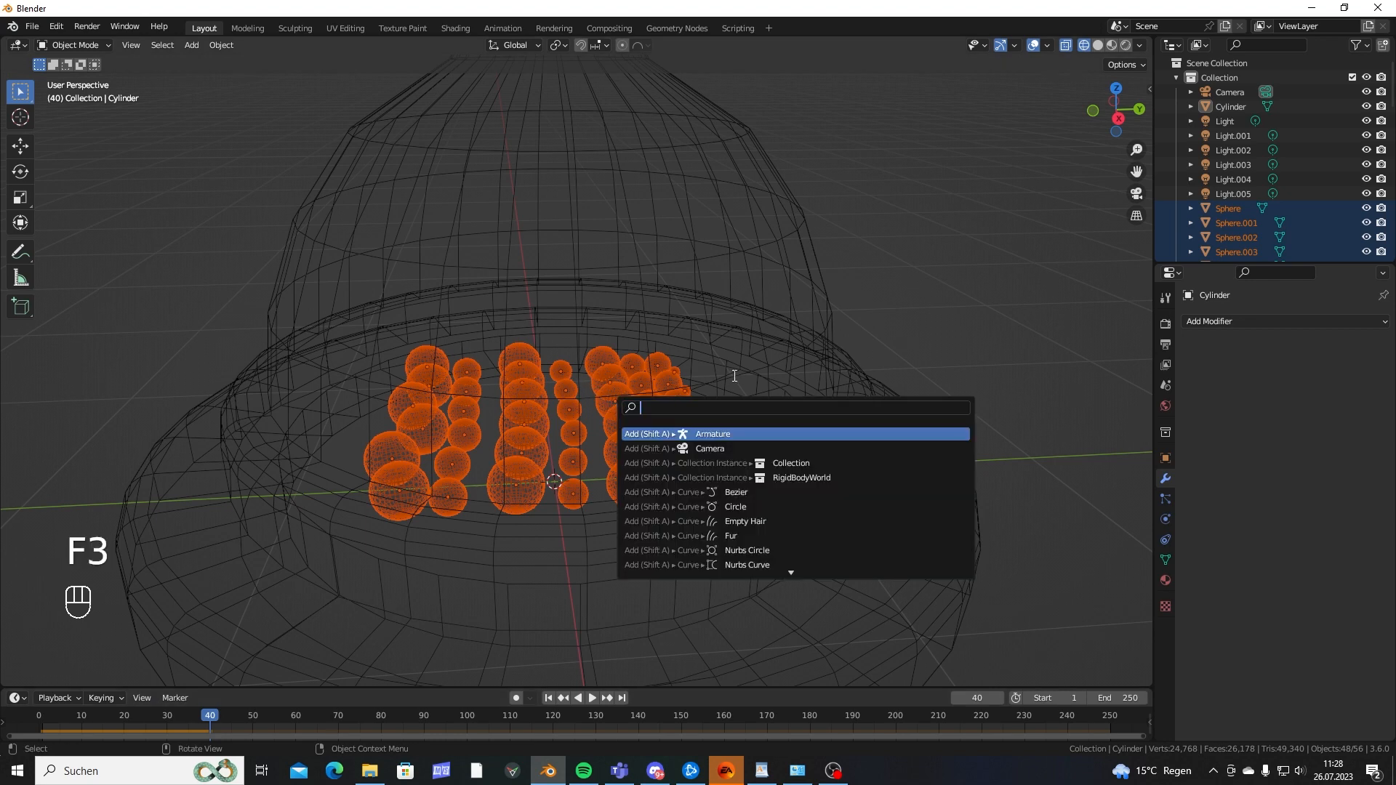
type("su")
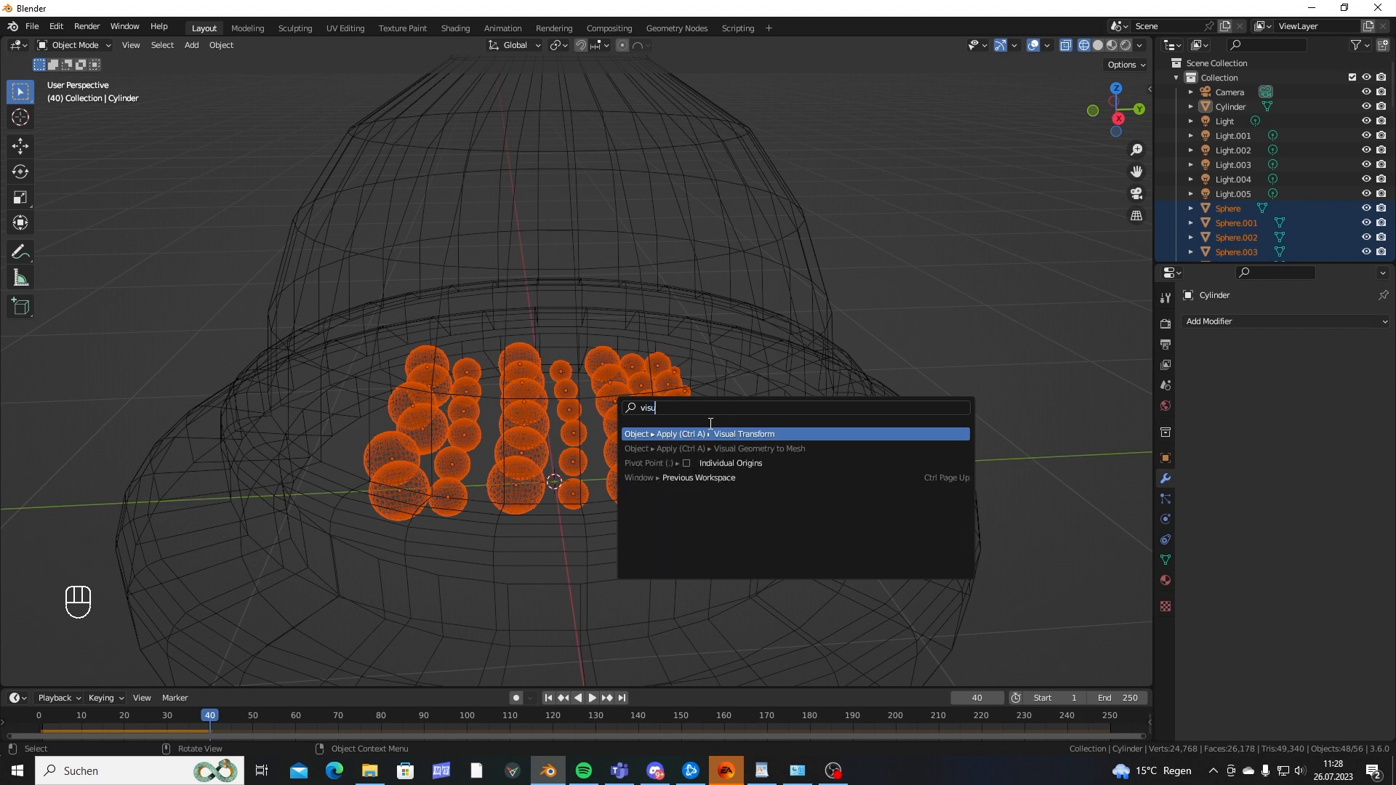
left_click(685, 434)
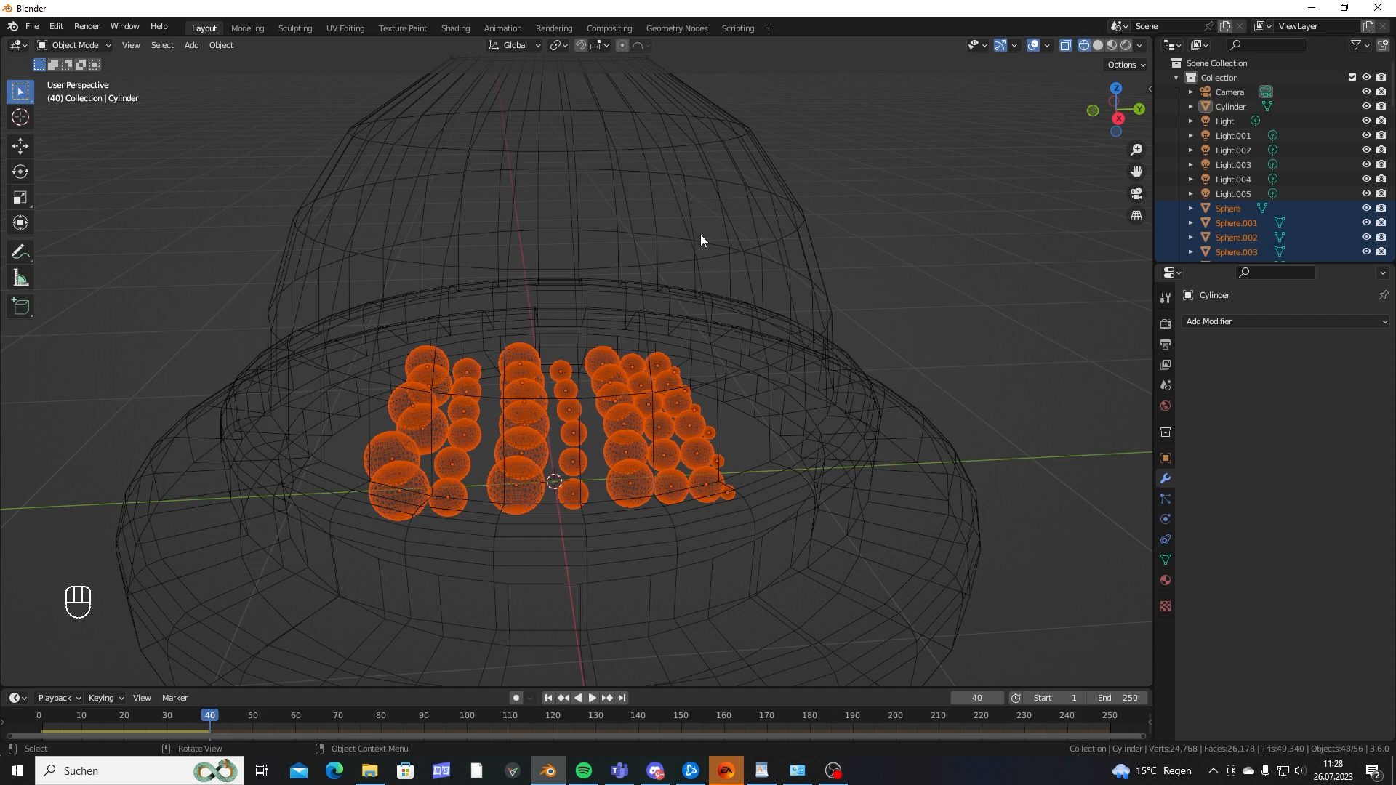
key("shift+Left")
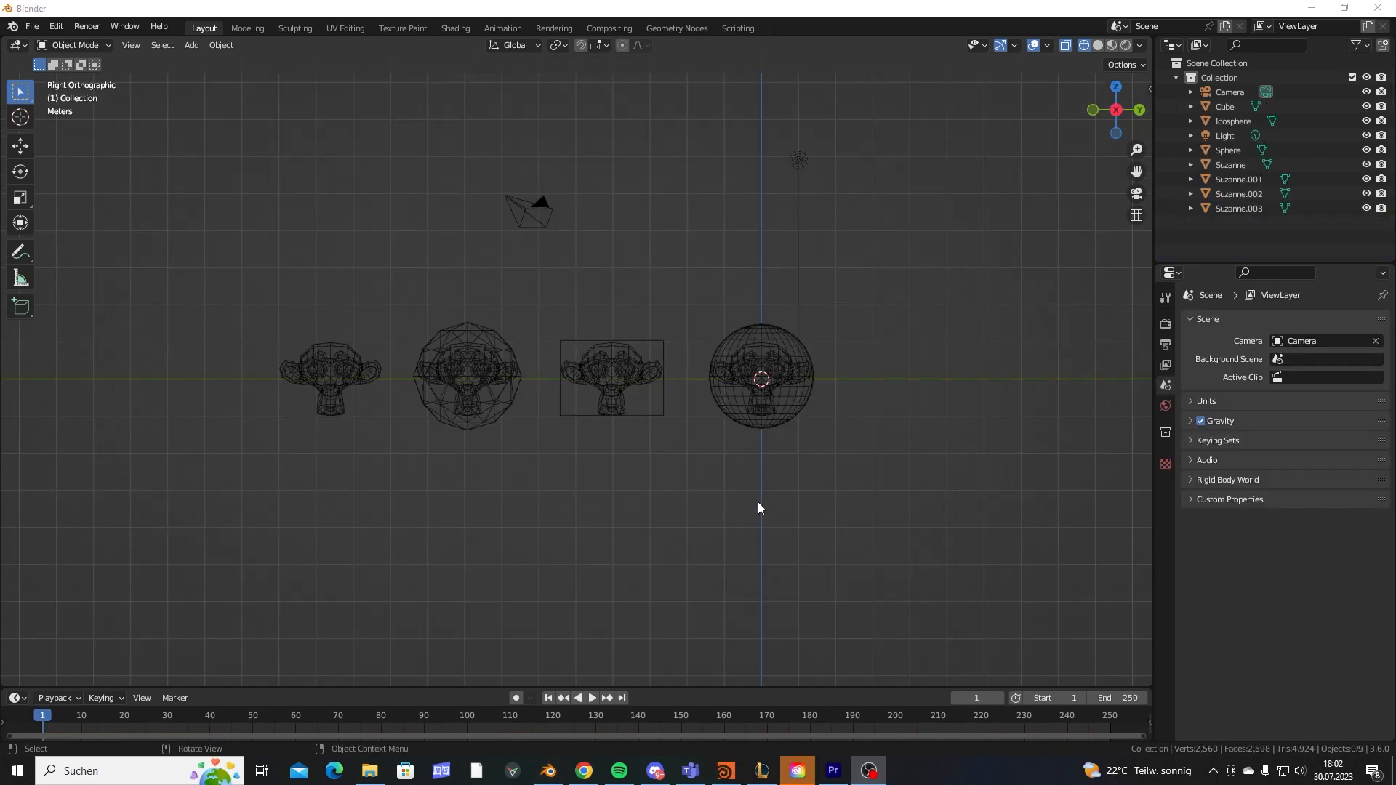
Examine how a sphere, a box and an icosphere enclose the monkey heads compared with the bare monkey head.
middle_click_drag(757, 502, 565, 431)
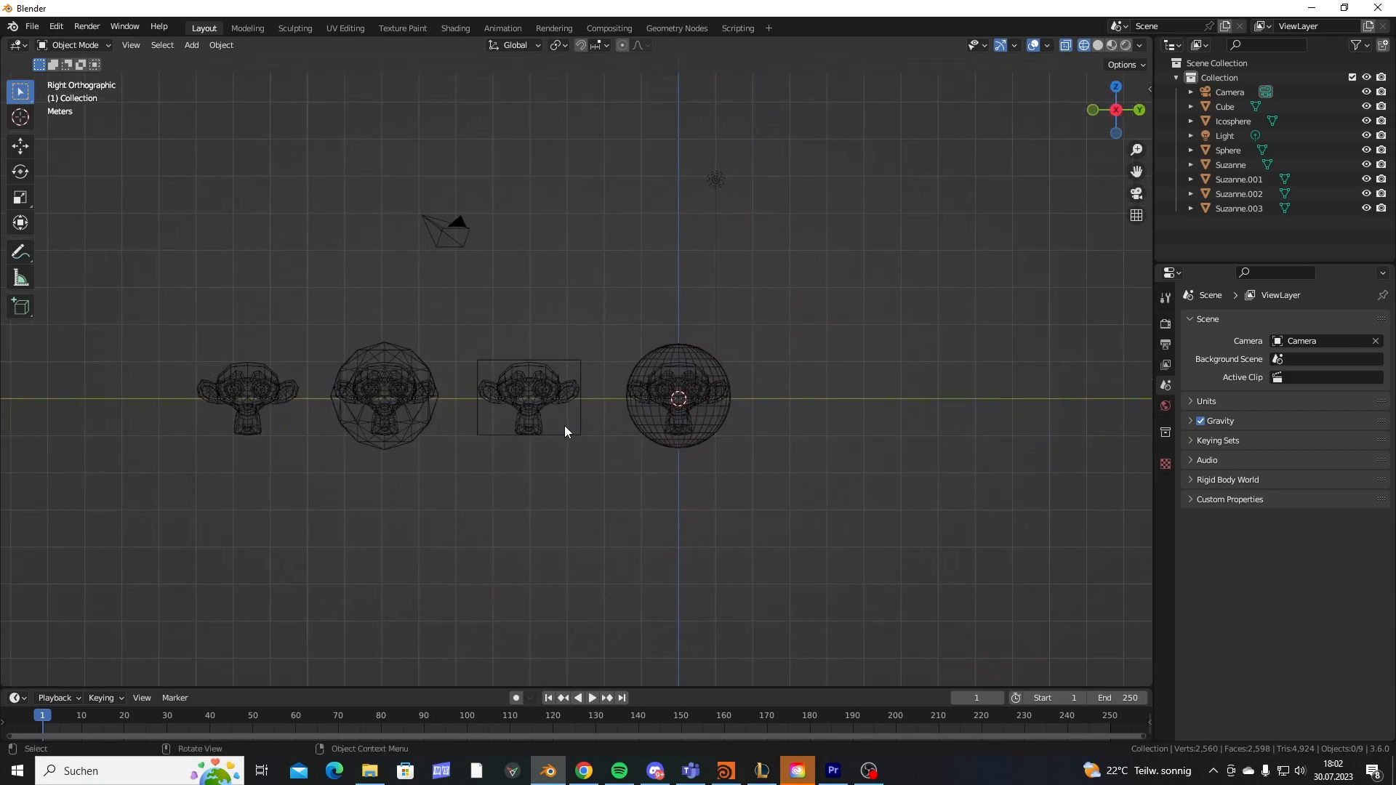
scroll(625, 418, "up", 4)
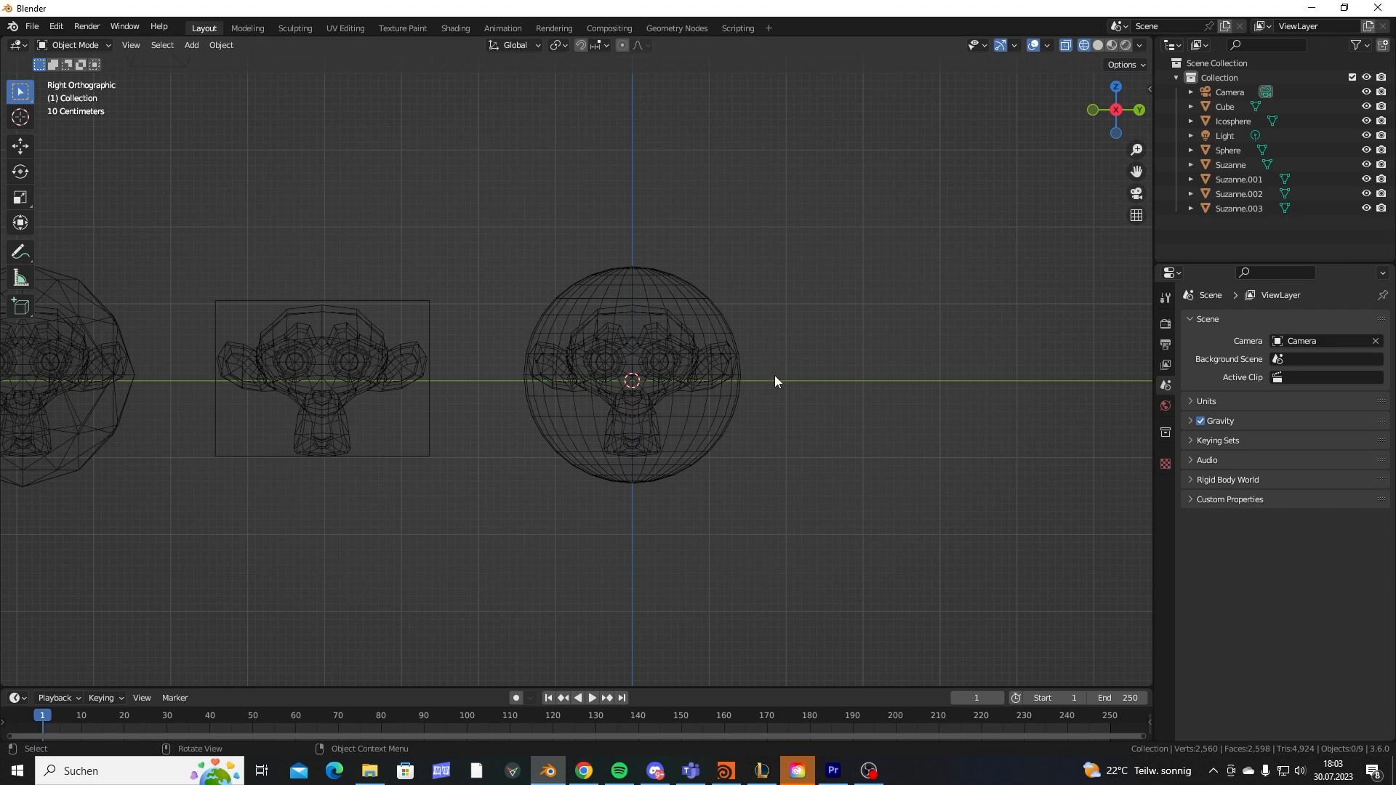
left_click(657, 367)
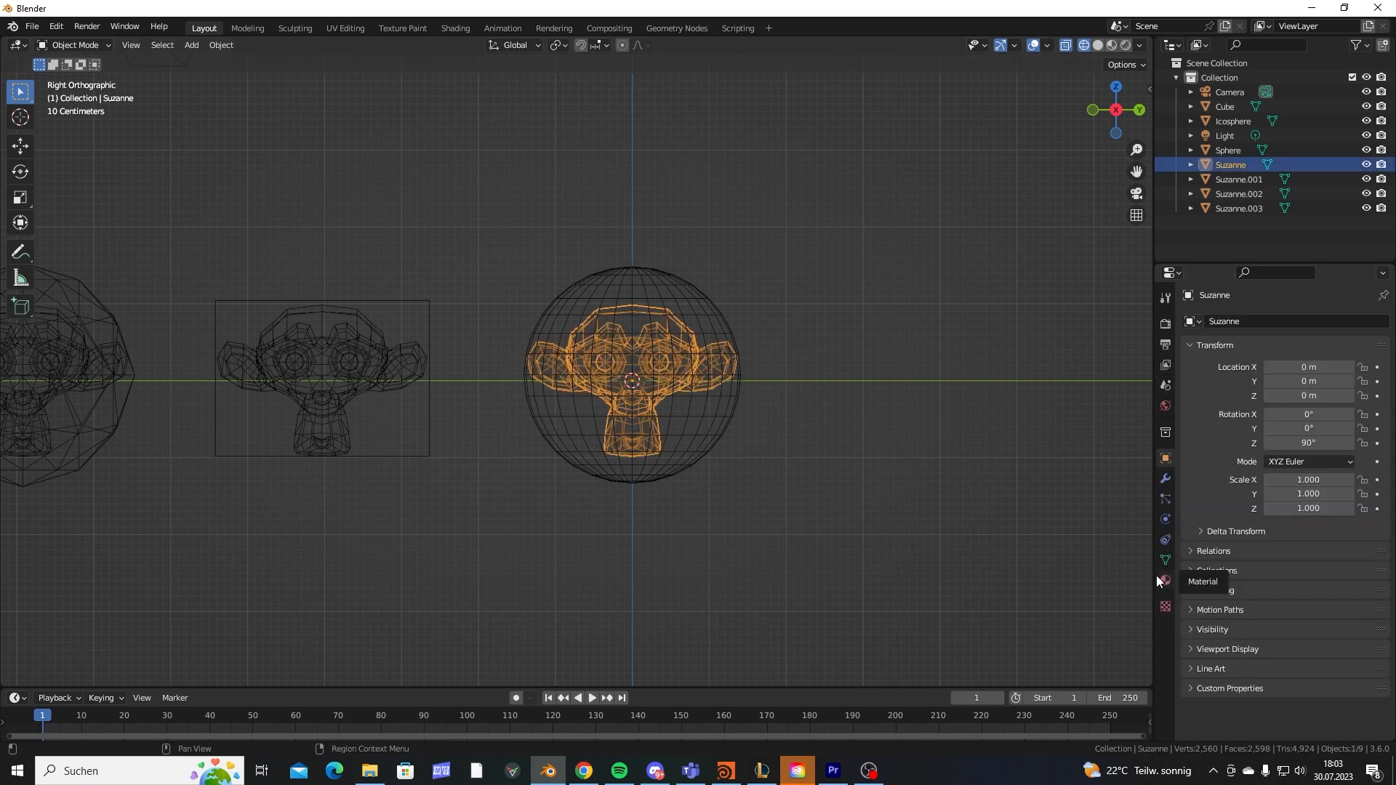
left_click(628, 340)
left_click(680, 348)
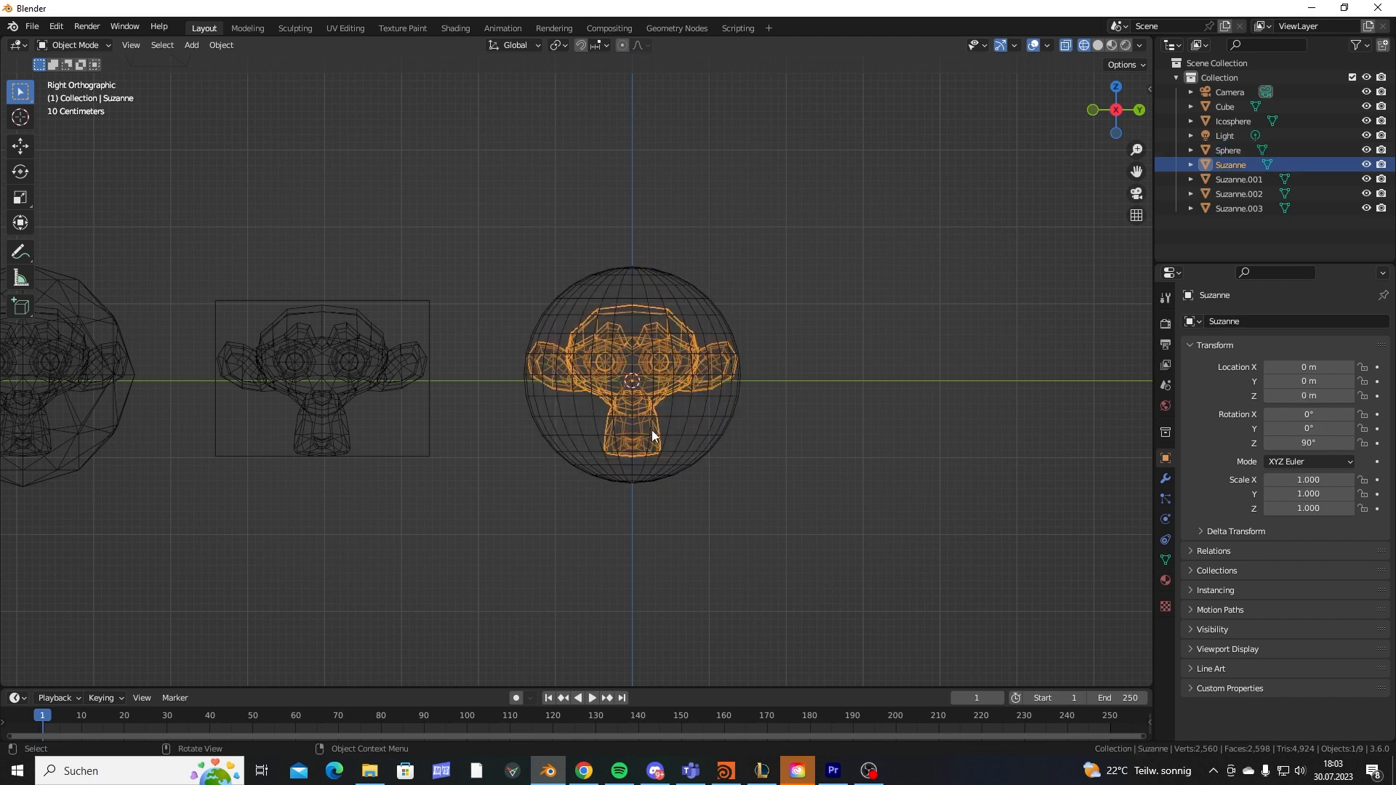
middle_click_drag(585, 528, 683, 523, "shift")
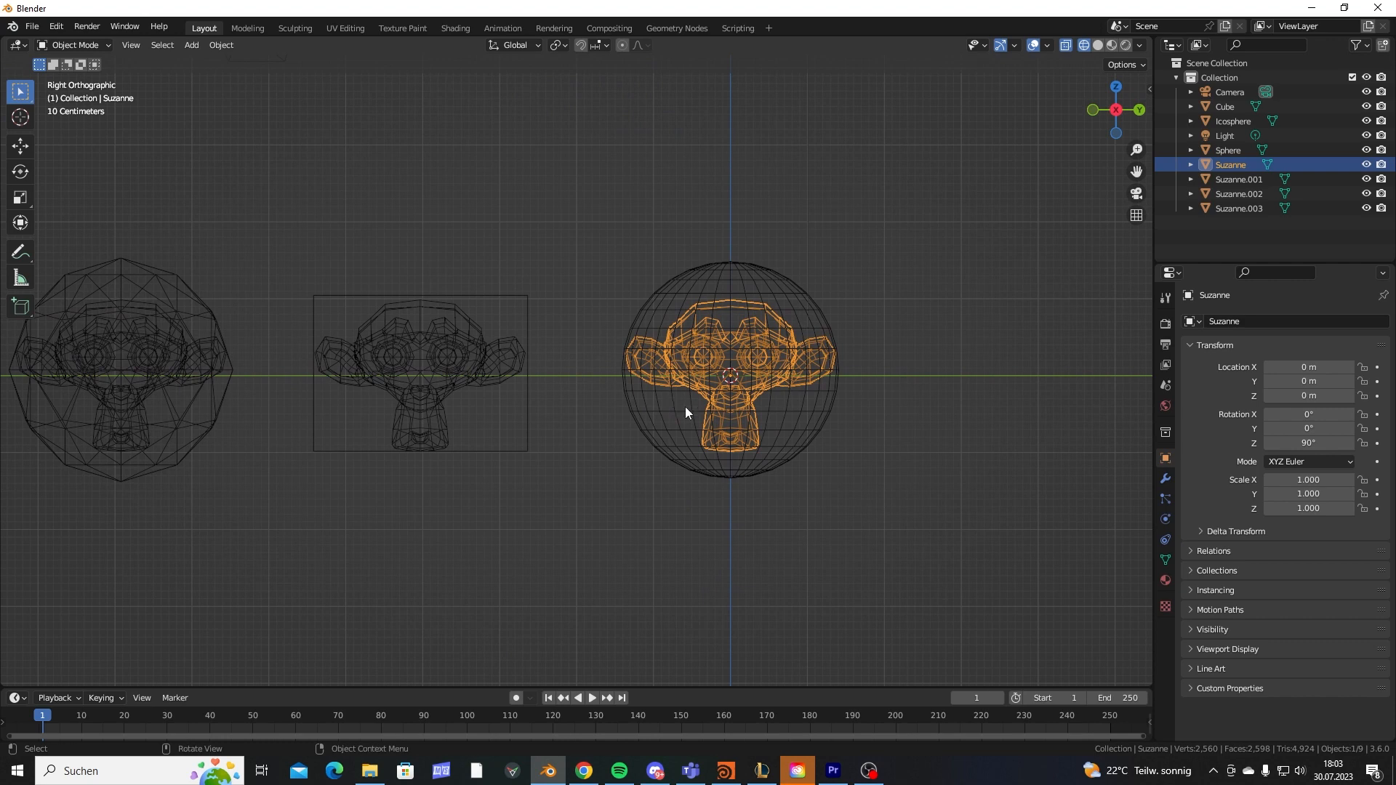
middle_click_drag(754, 423, 763, 424, "shift")
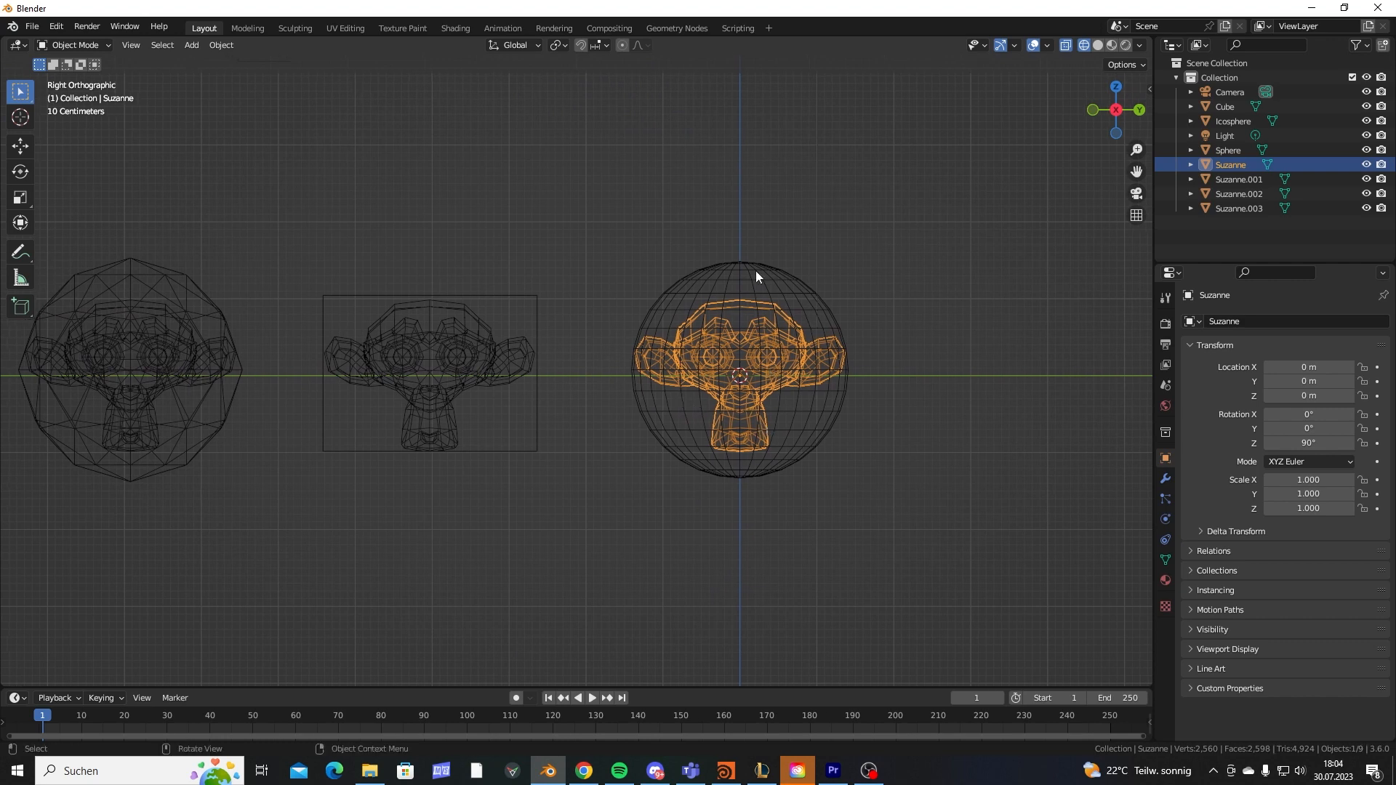
middle_click_drag(557, 396, 623, 352, "shift")
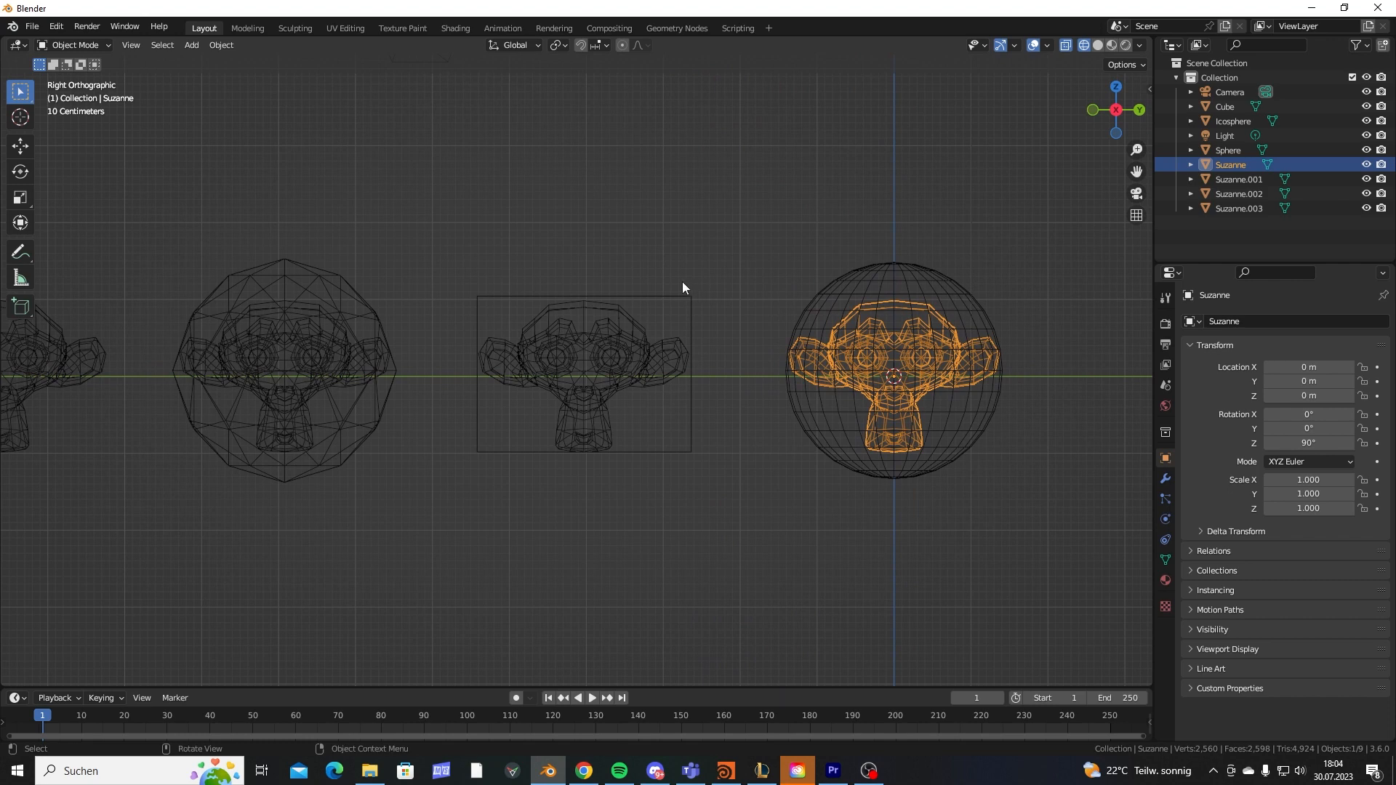
middle_click_drag(466, 433, 719, 434, "shift")
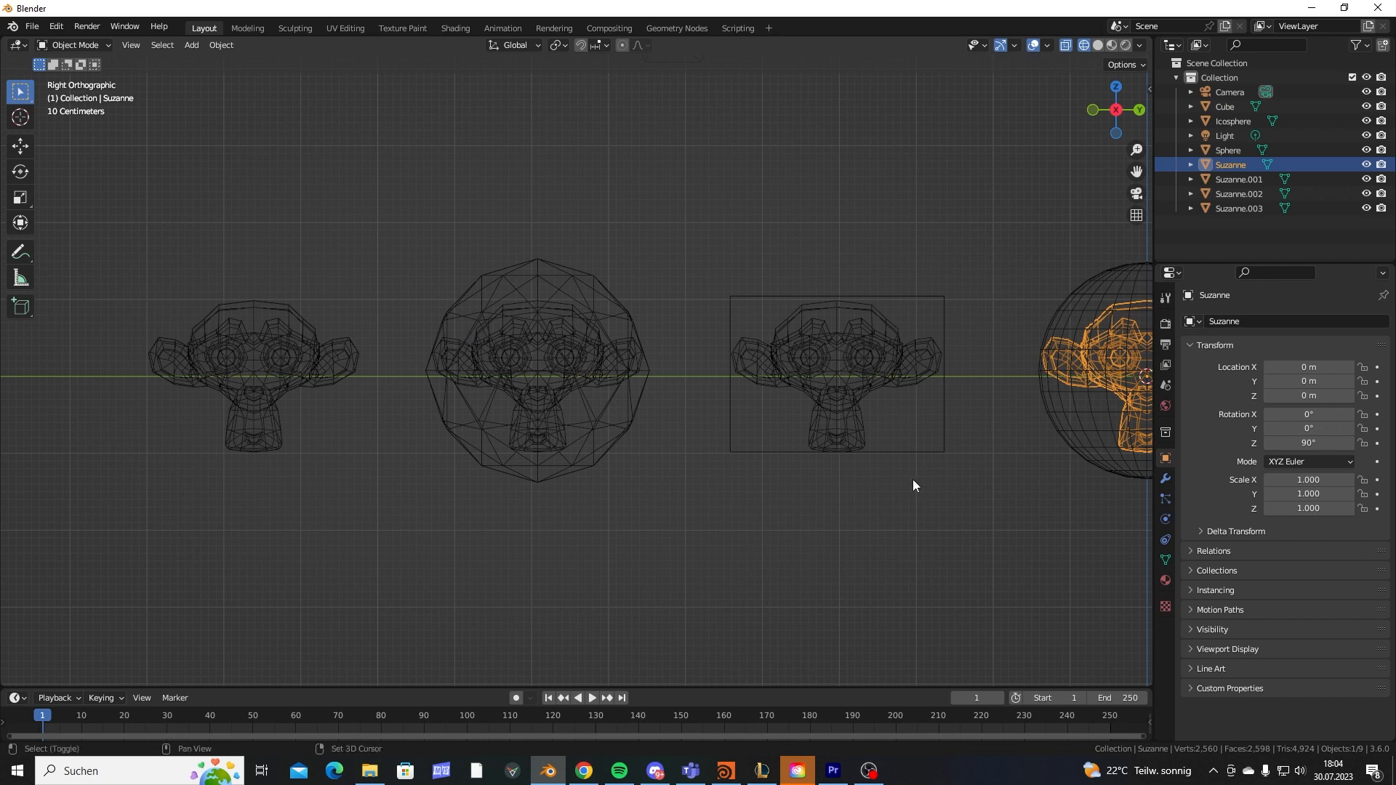
middle_click_drag(914, 478, 751, 478, "shift")
scroll(239, 309, "down", 2)
left_click(713, 405)
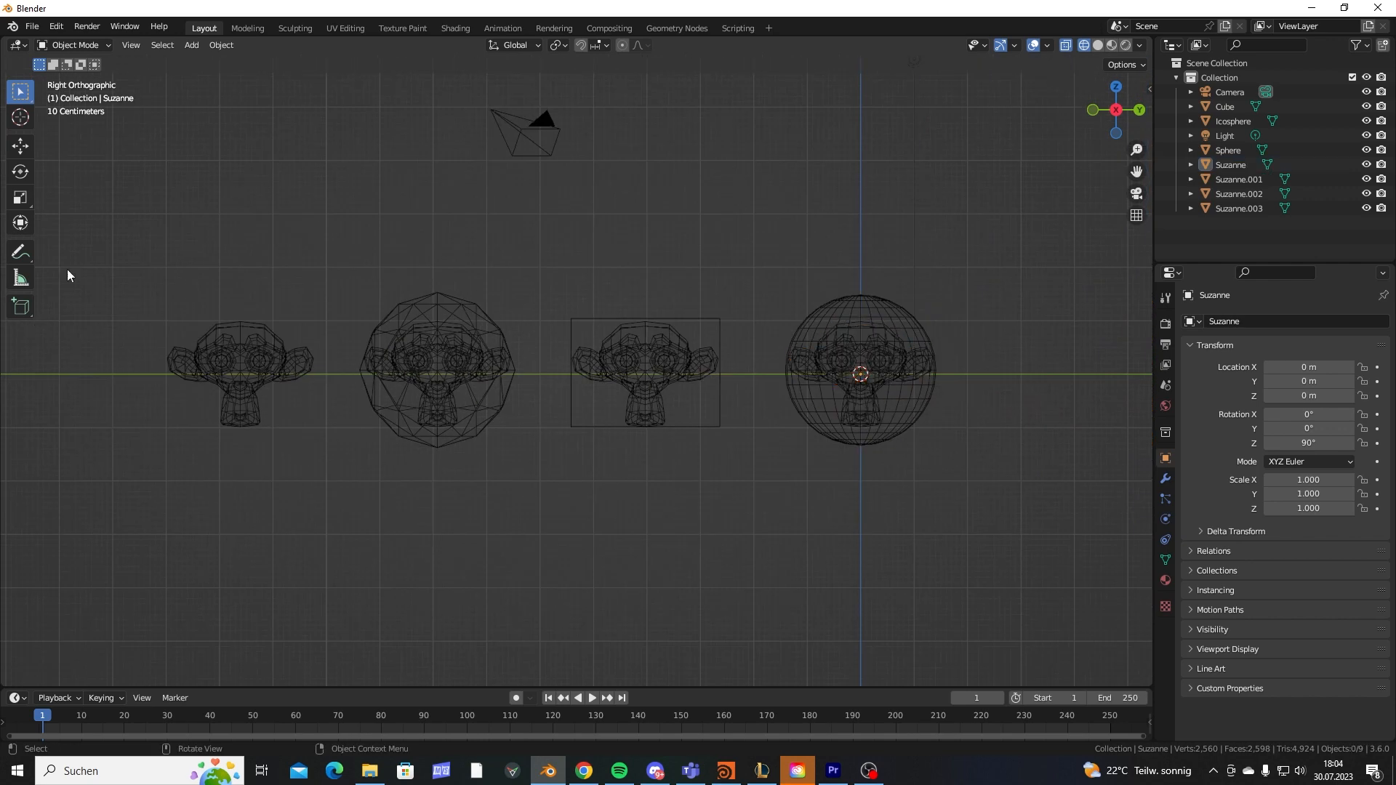
Select the monkey head enclosed by the sphere.
middle_click_drag(943, 386, 808, 355, "shift")
scroll(808, 355, "up", 2)
middle_click_drag(929, 364, 780, 388, "shift")
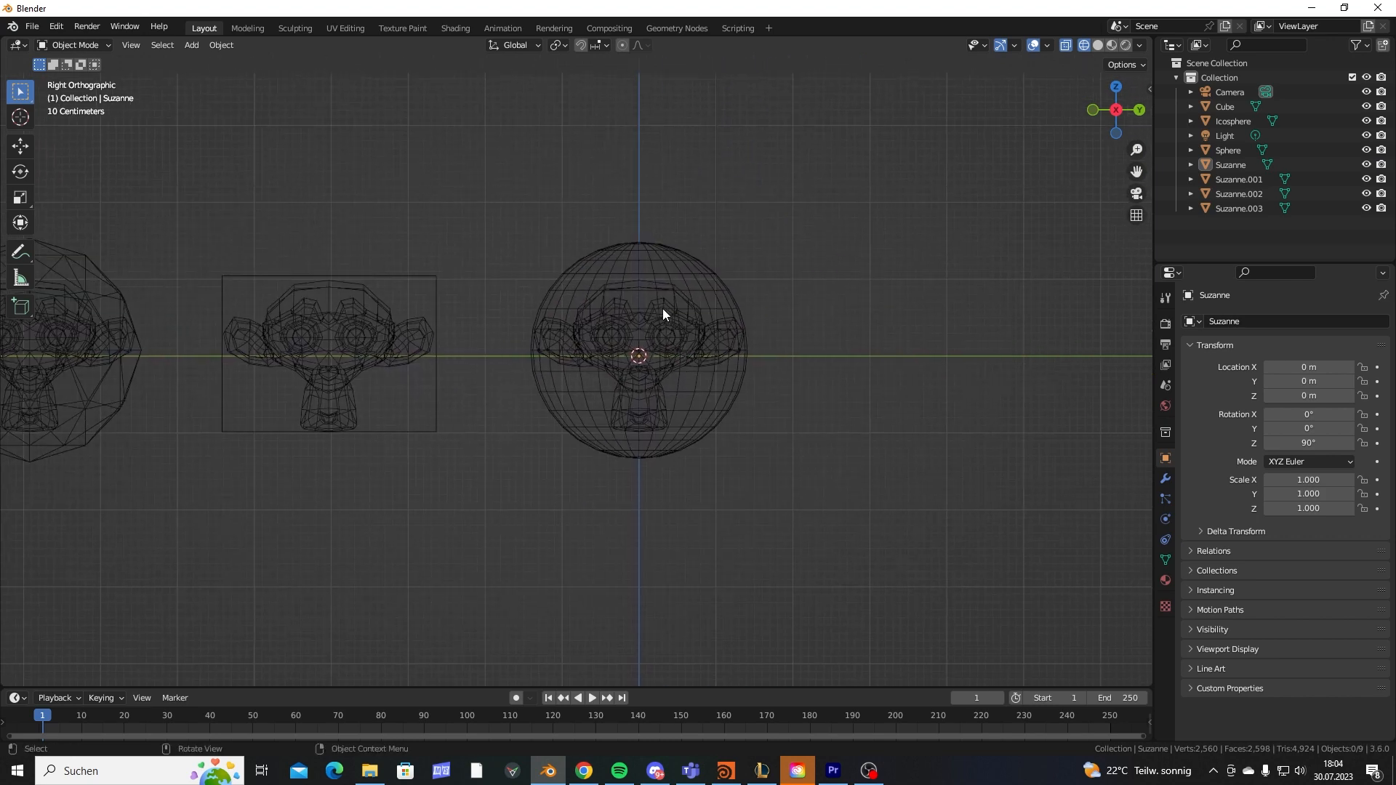
left_click(662, 308)
left_click(659, 295)
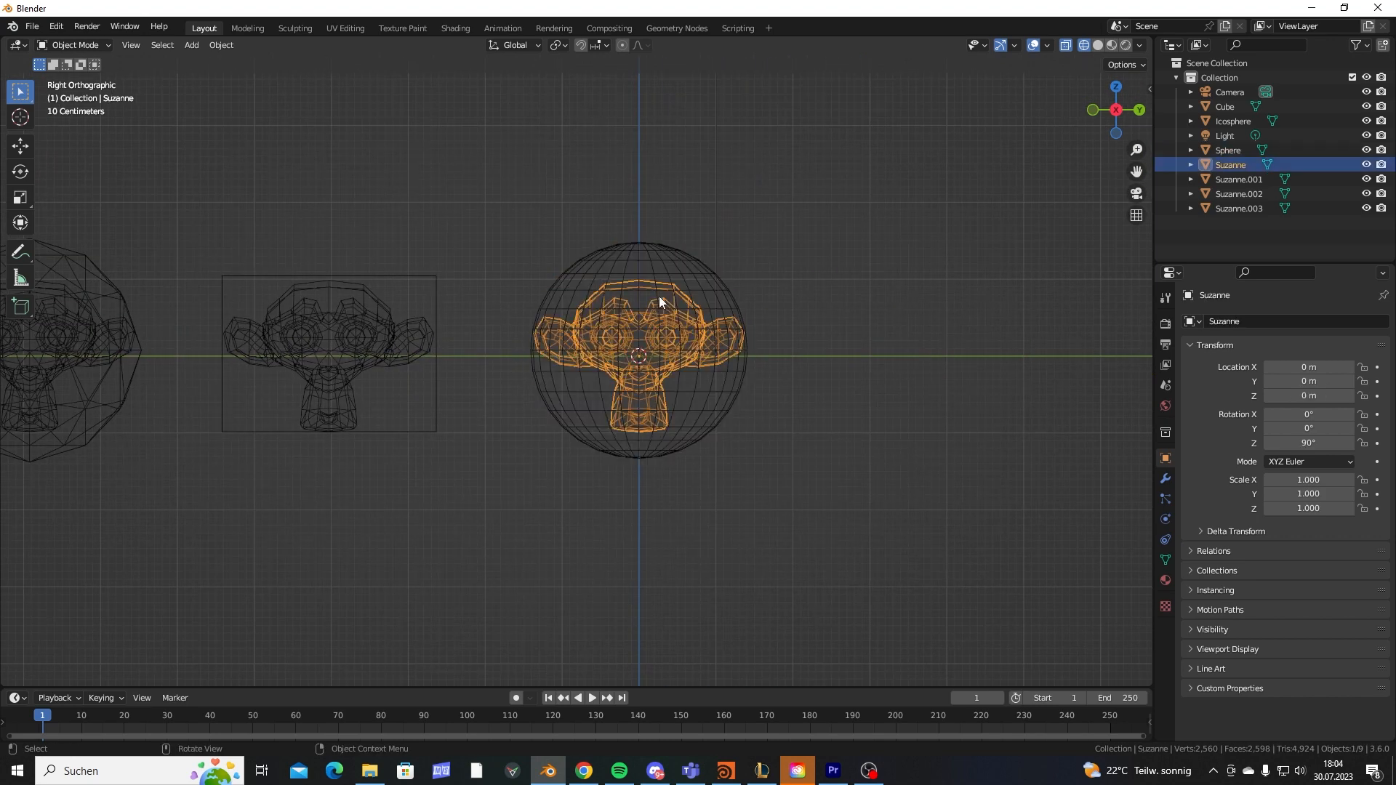
Add a rigid body to the sphere-enclosed monkey head, trying the Sphere collision shape and settling on Box.
left_click(1166, 520)
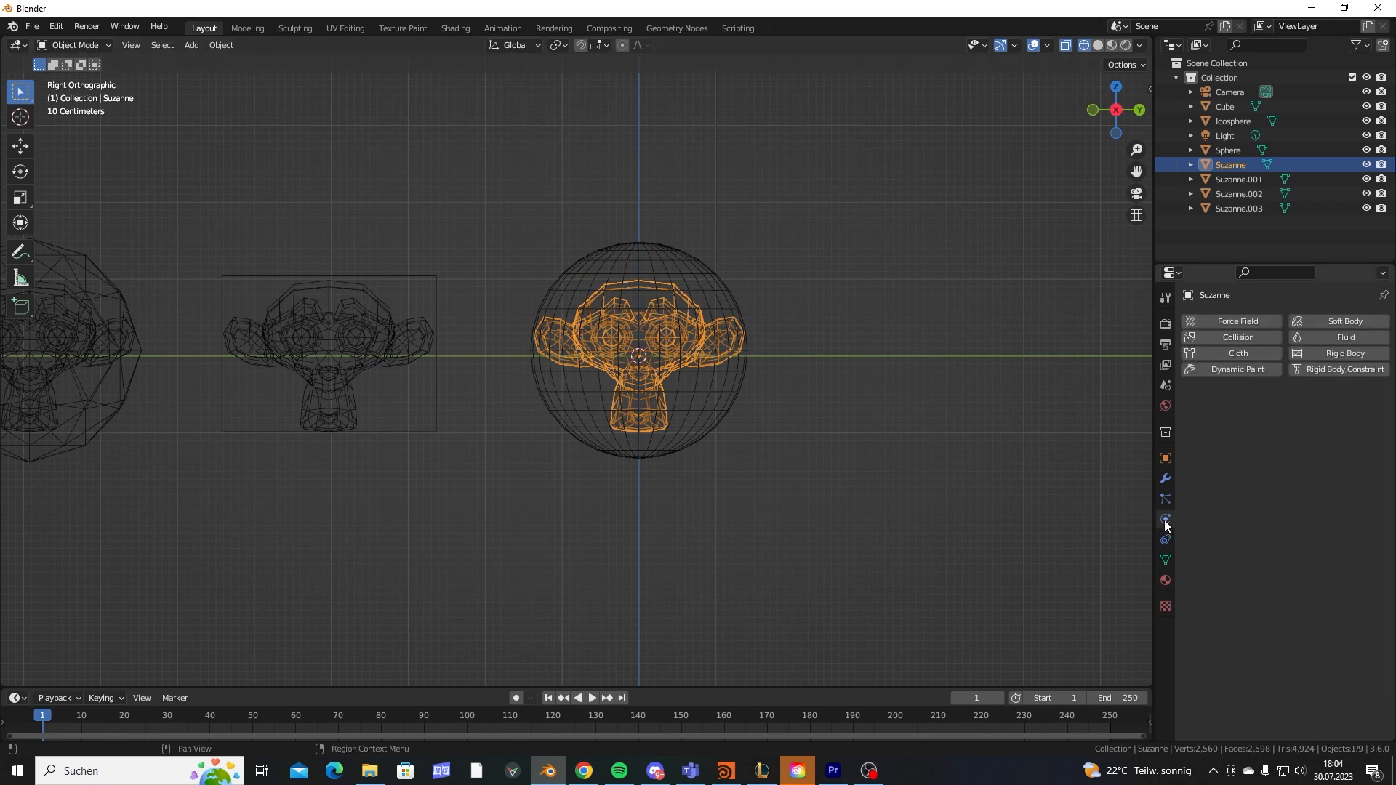
left_click(1325, 351)
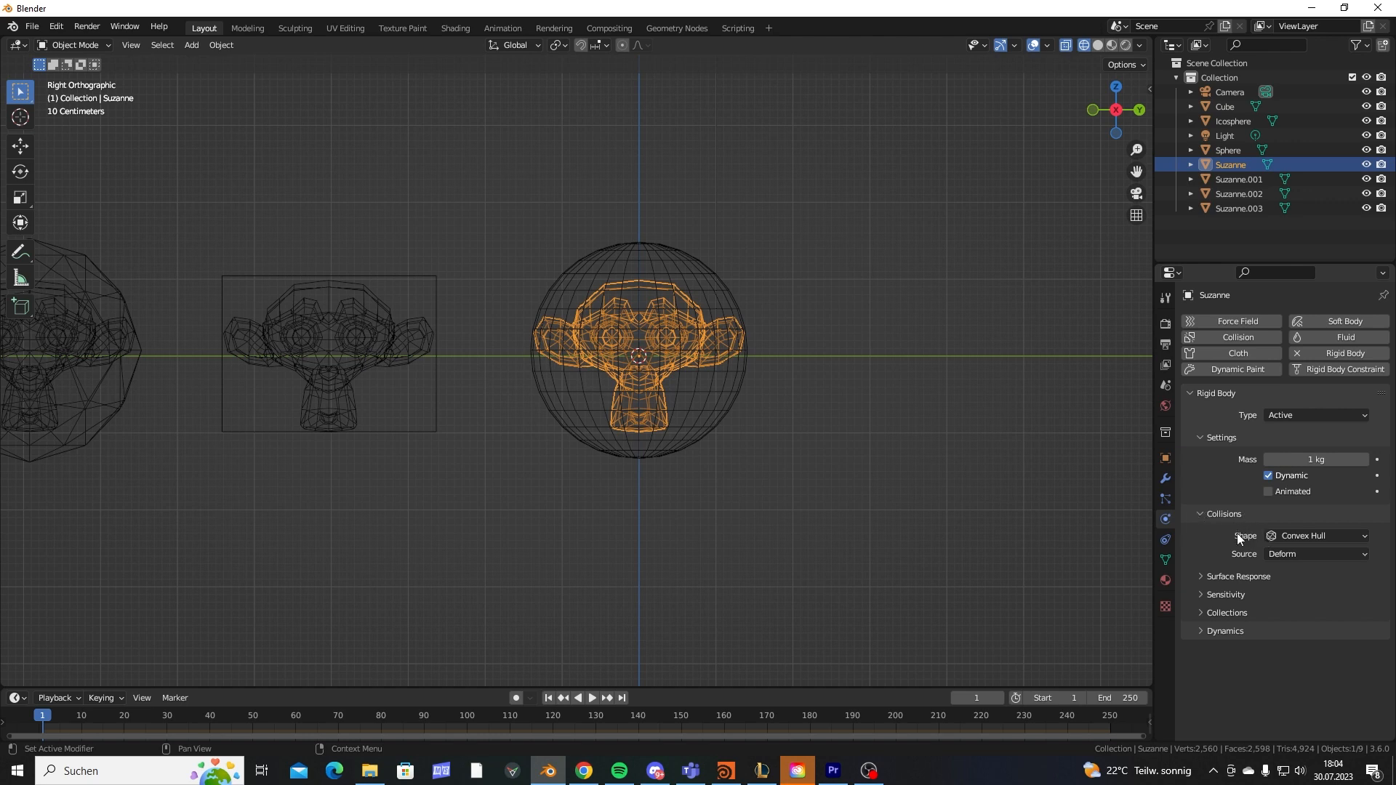
left_click(1297, 535)
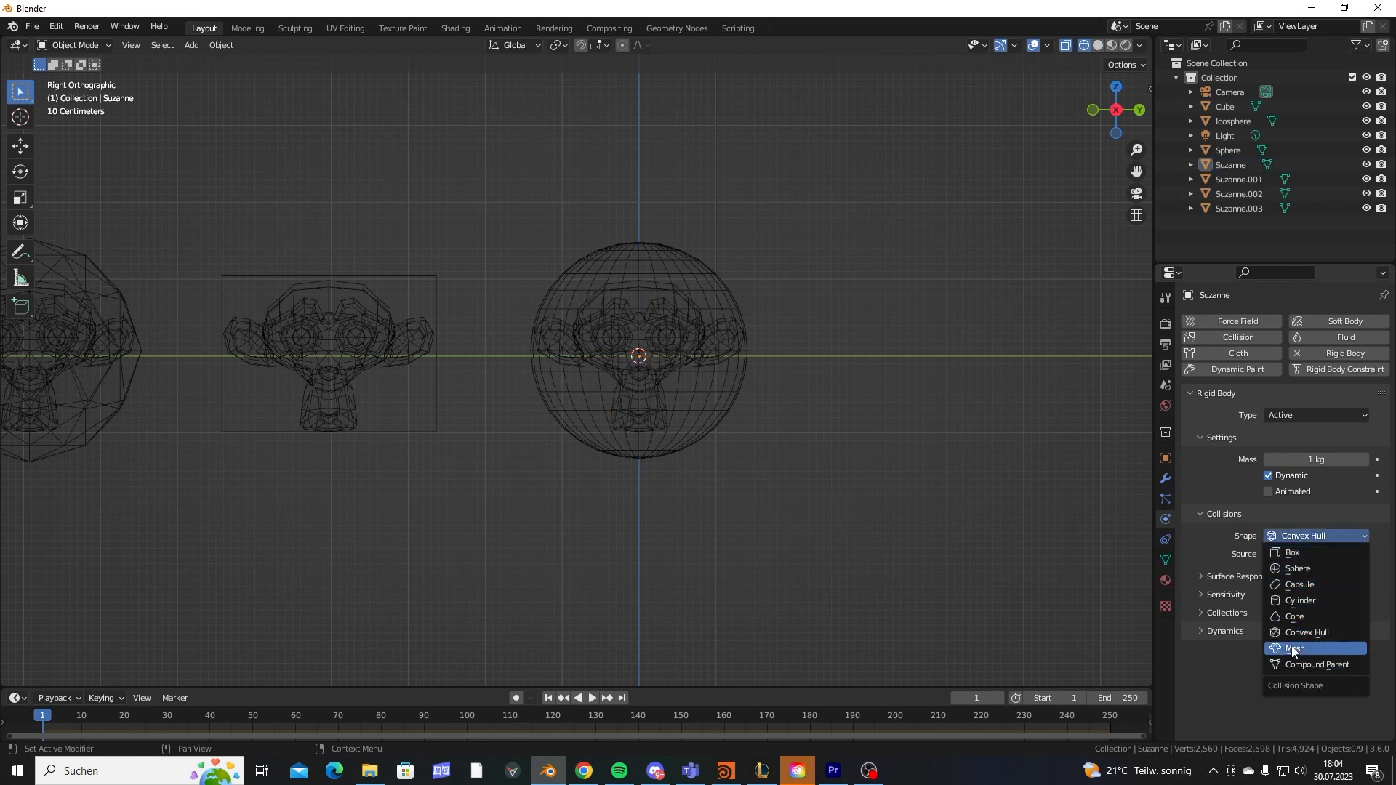
left_click(1295, 570)
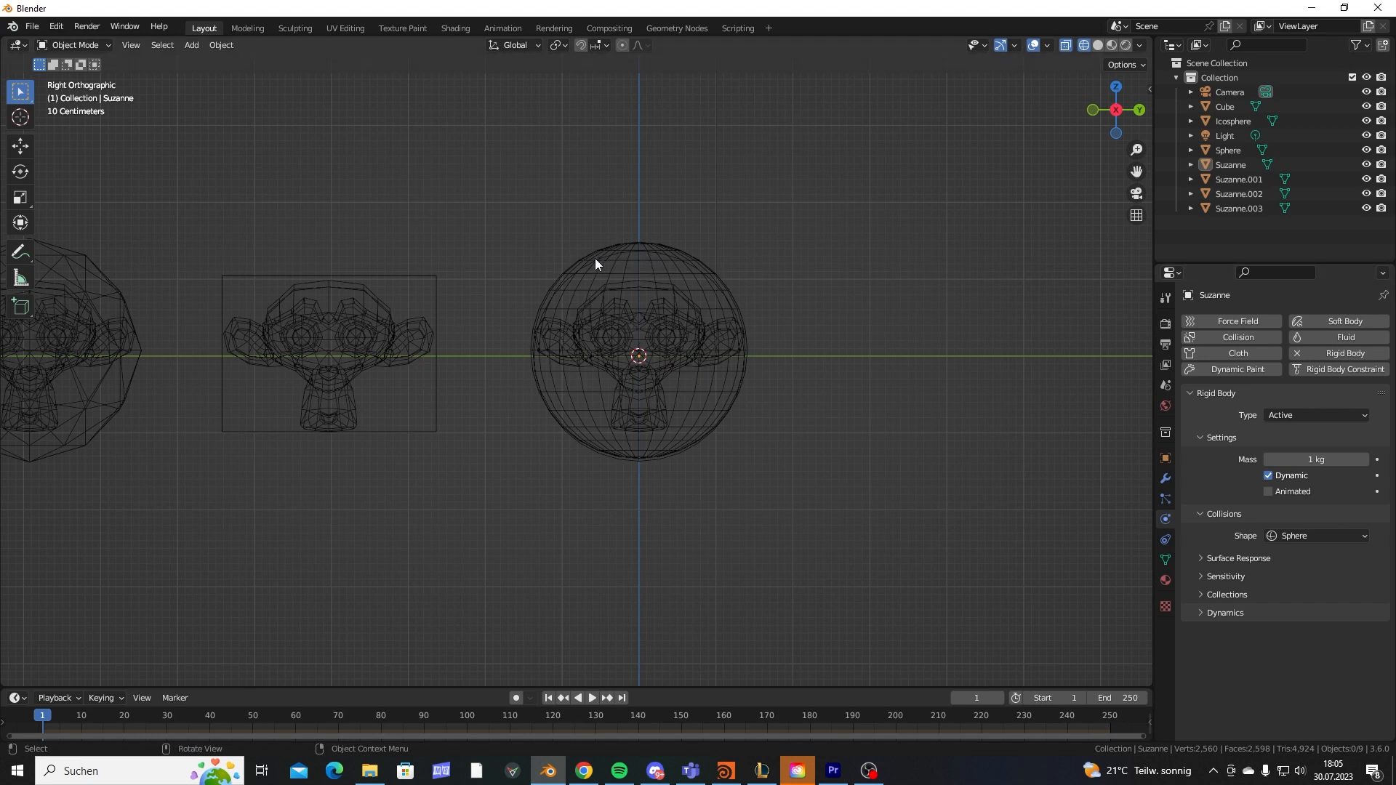
left_click(1298, 538)
left_click(1296, 553)
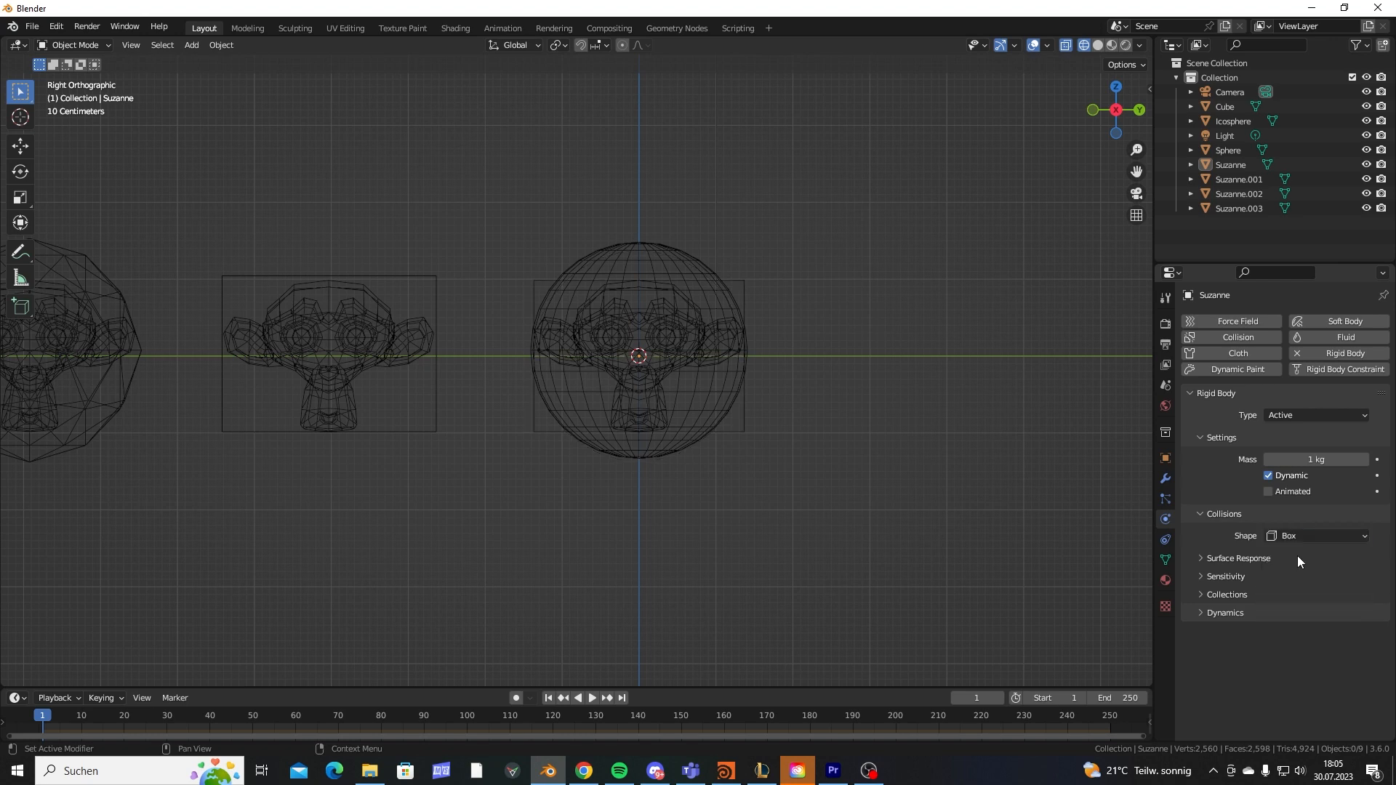
Review the available collision shapes against the monkey heads enclosed by the box and the icosphere.
middle_click_drag(341, 404, 514, 400, "shift")
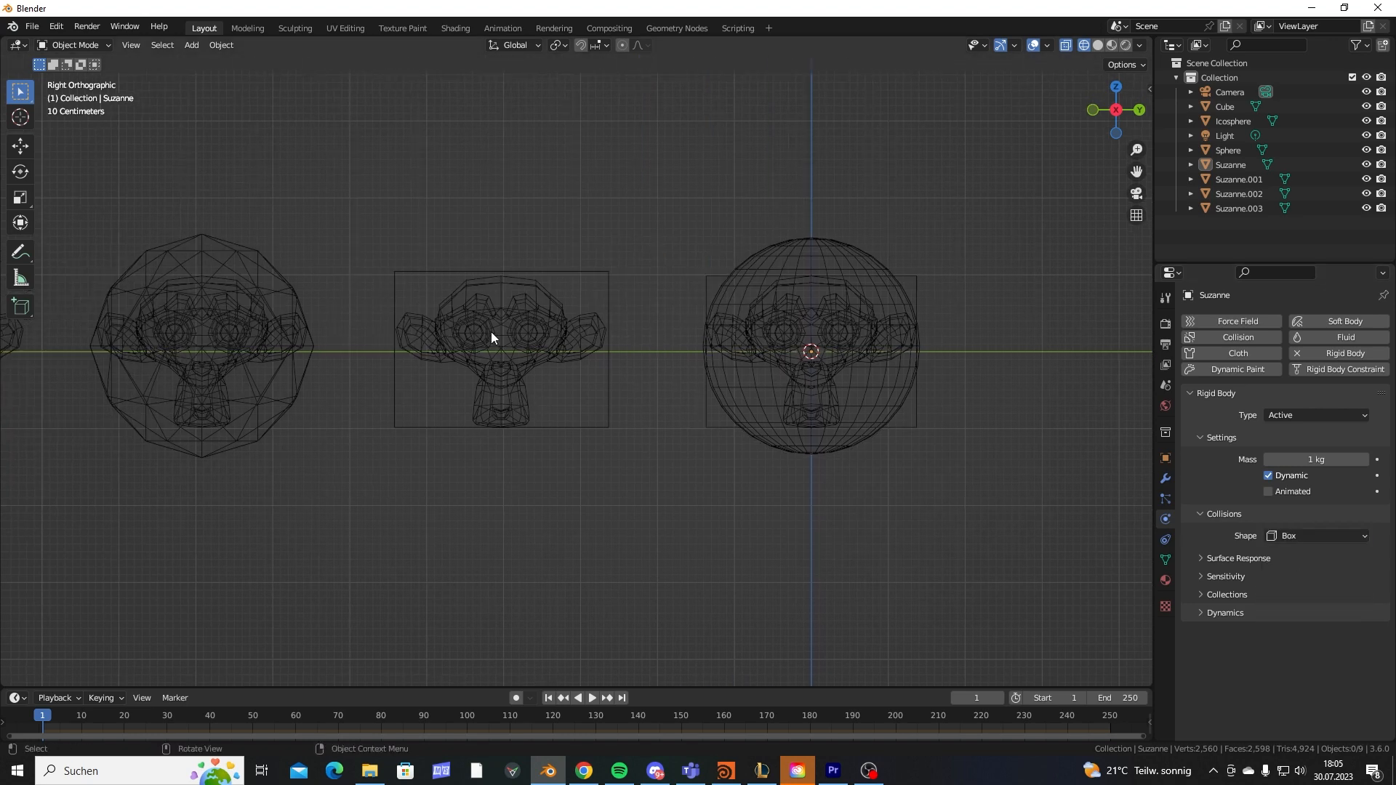
middle_click_drag(485, 333, 649, 356, "shift")
left_click(1299, 536)
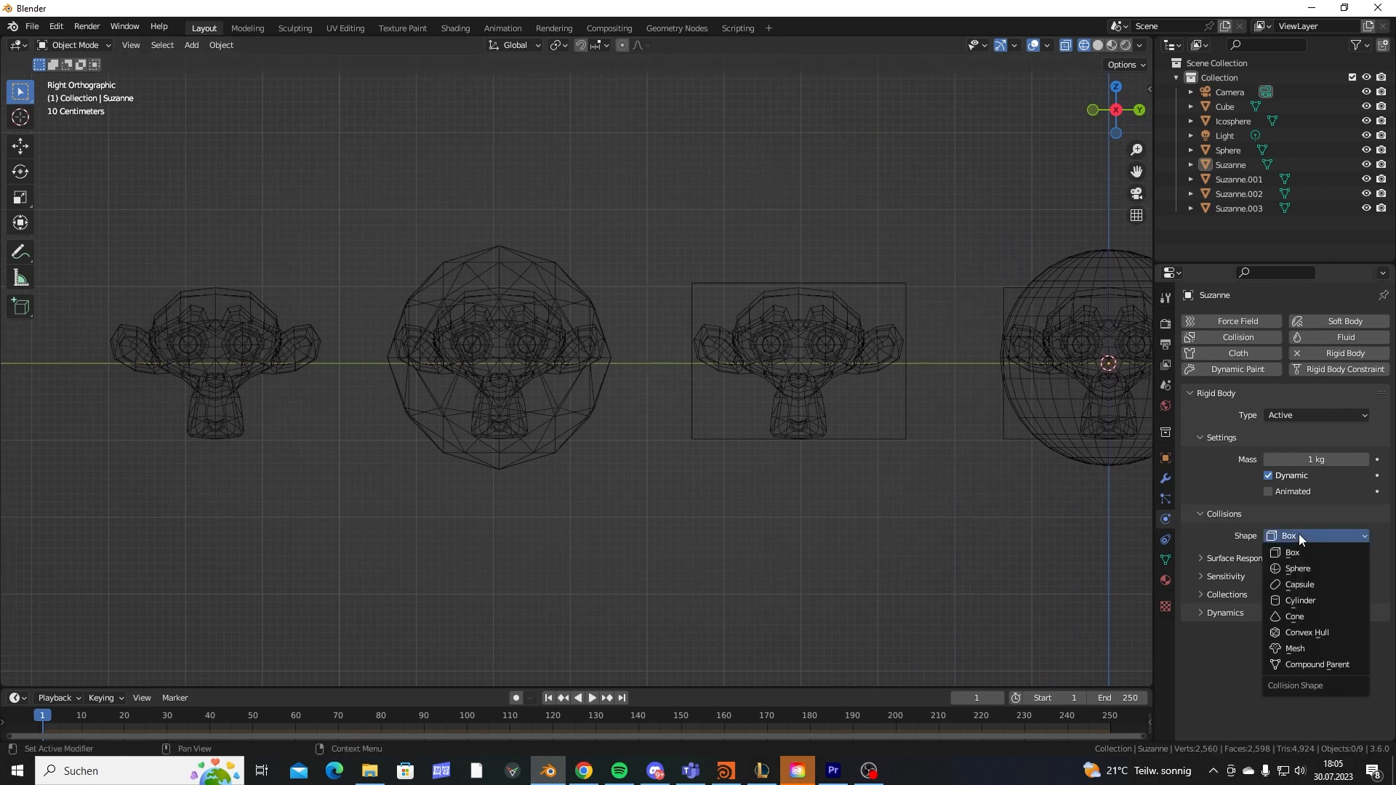
left_click(482, 289)
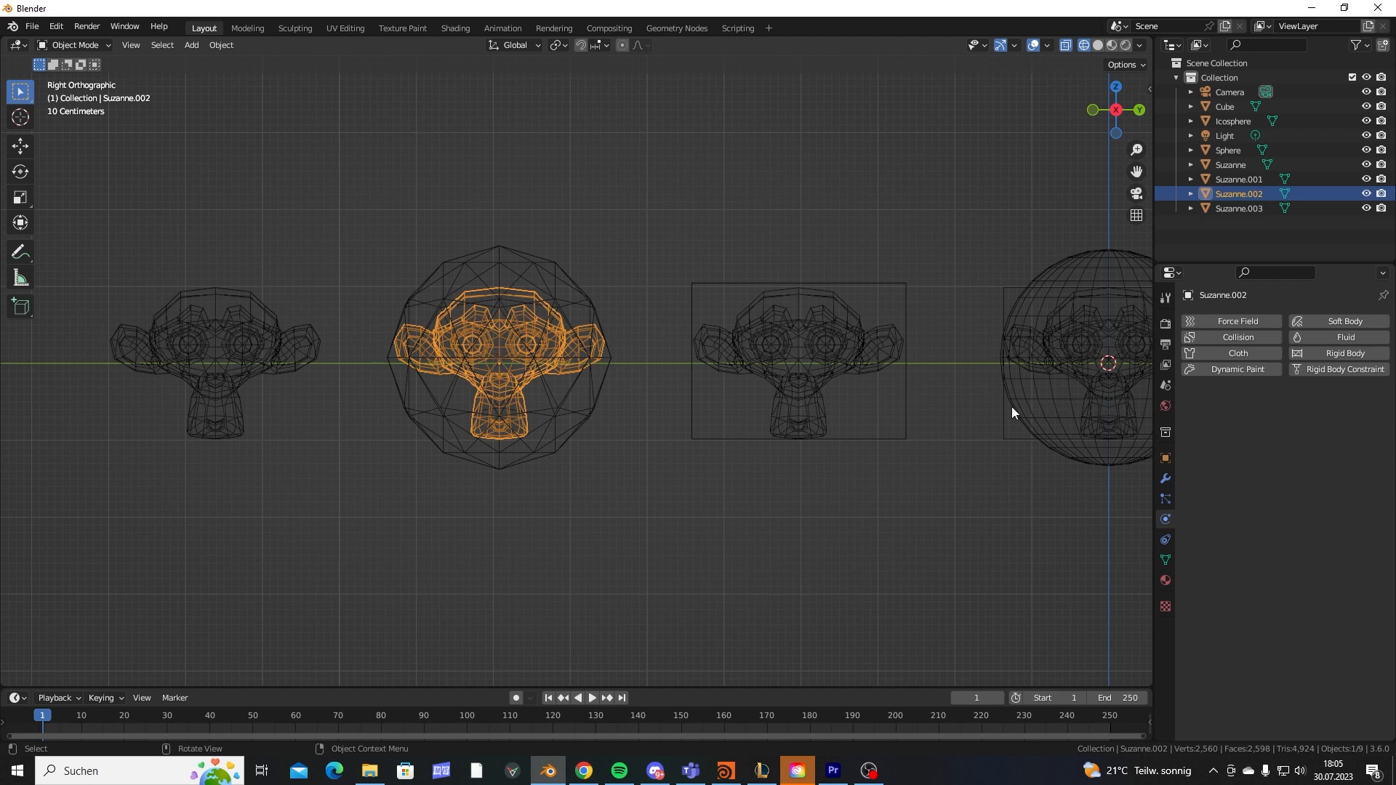
middle_click_drag(970, 416, 785, 414, "shift")
left_click_drag(224, 172, 1134, 562)
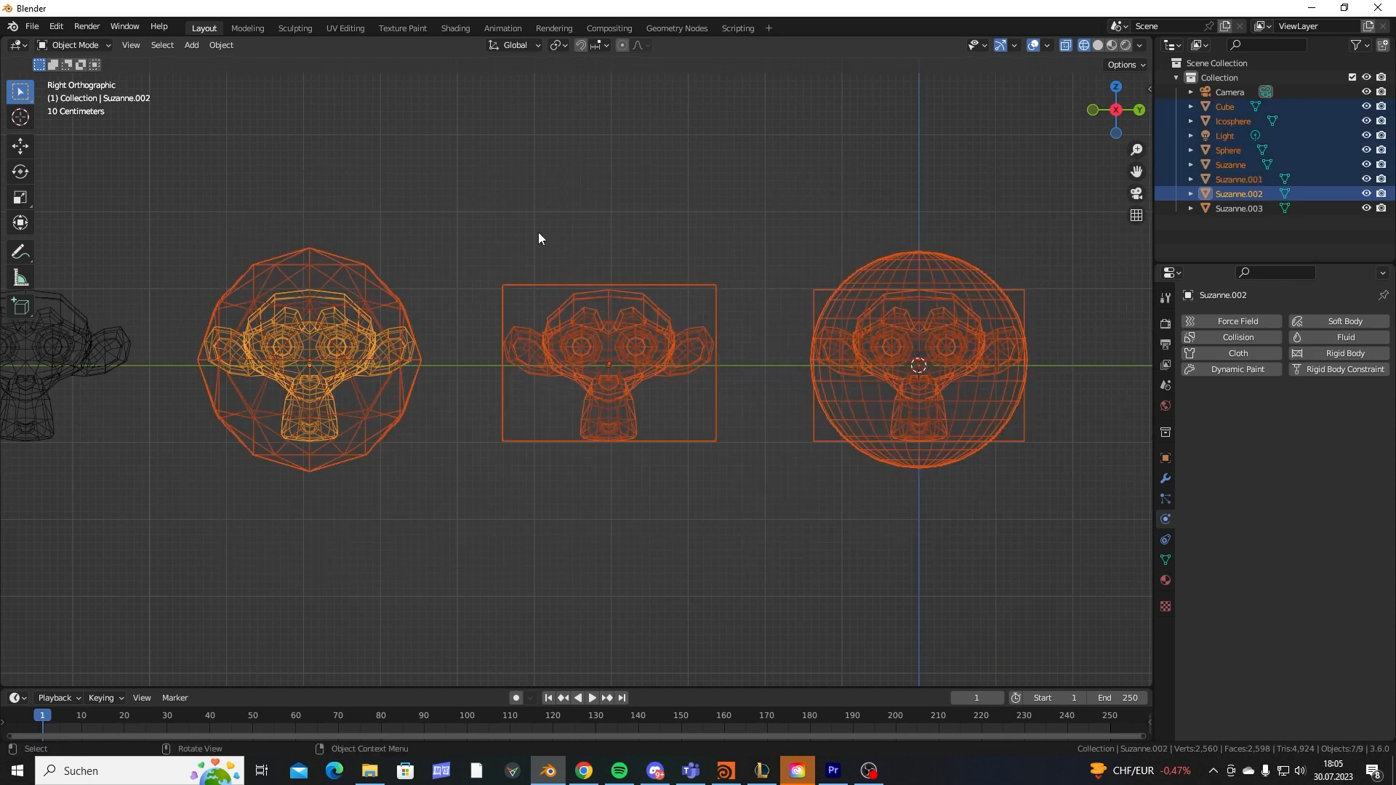
left_click(416, 212)
middle_click_drag(333, 401, 616, 407, "shift")
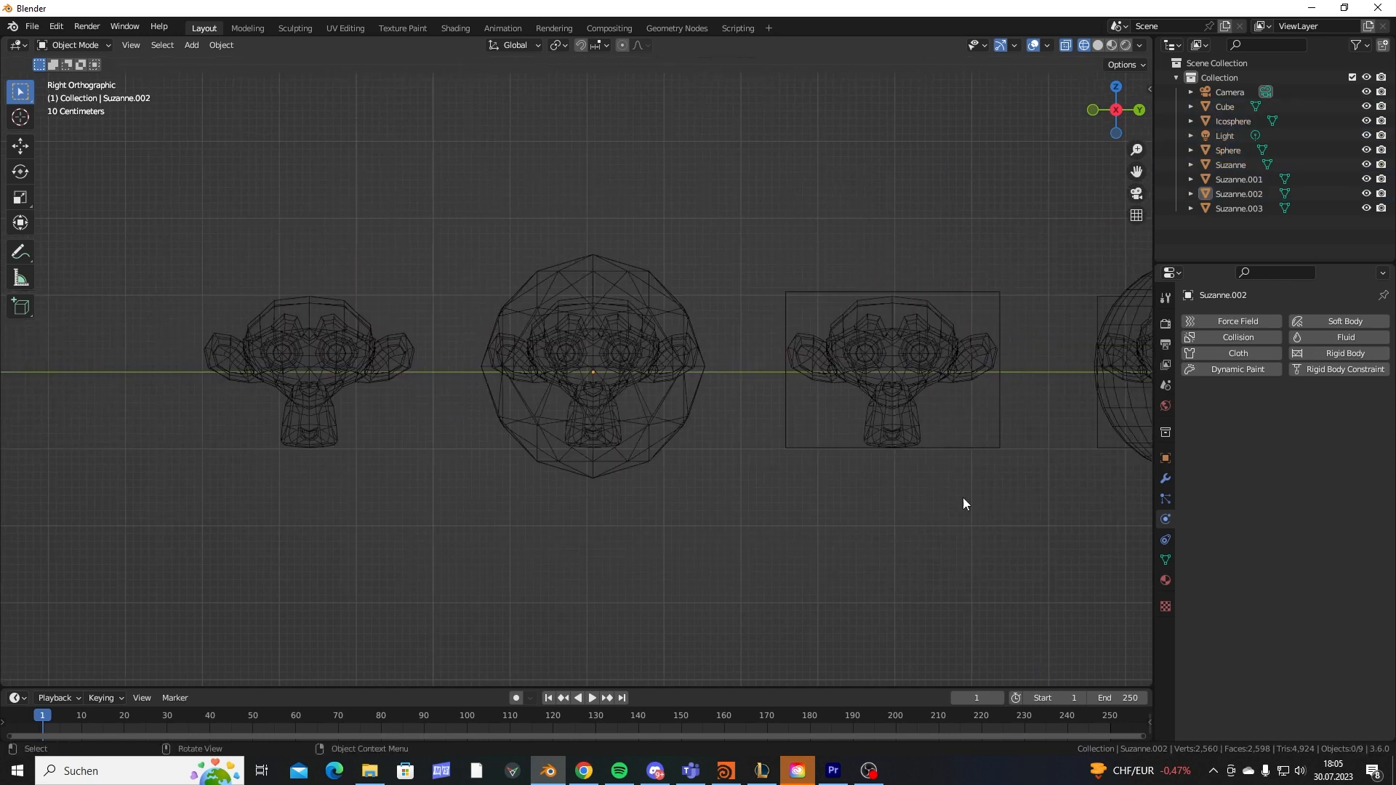
Add a rigid body to the bare monkey head and set its collision shape to Mesh.
left_click(460, 338)
left_click(1326, 355)
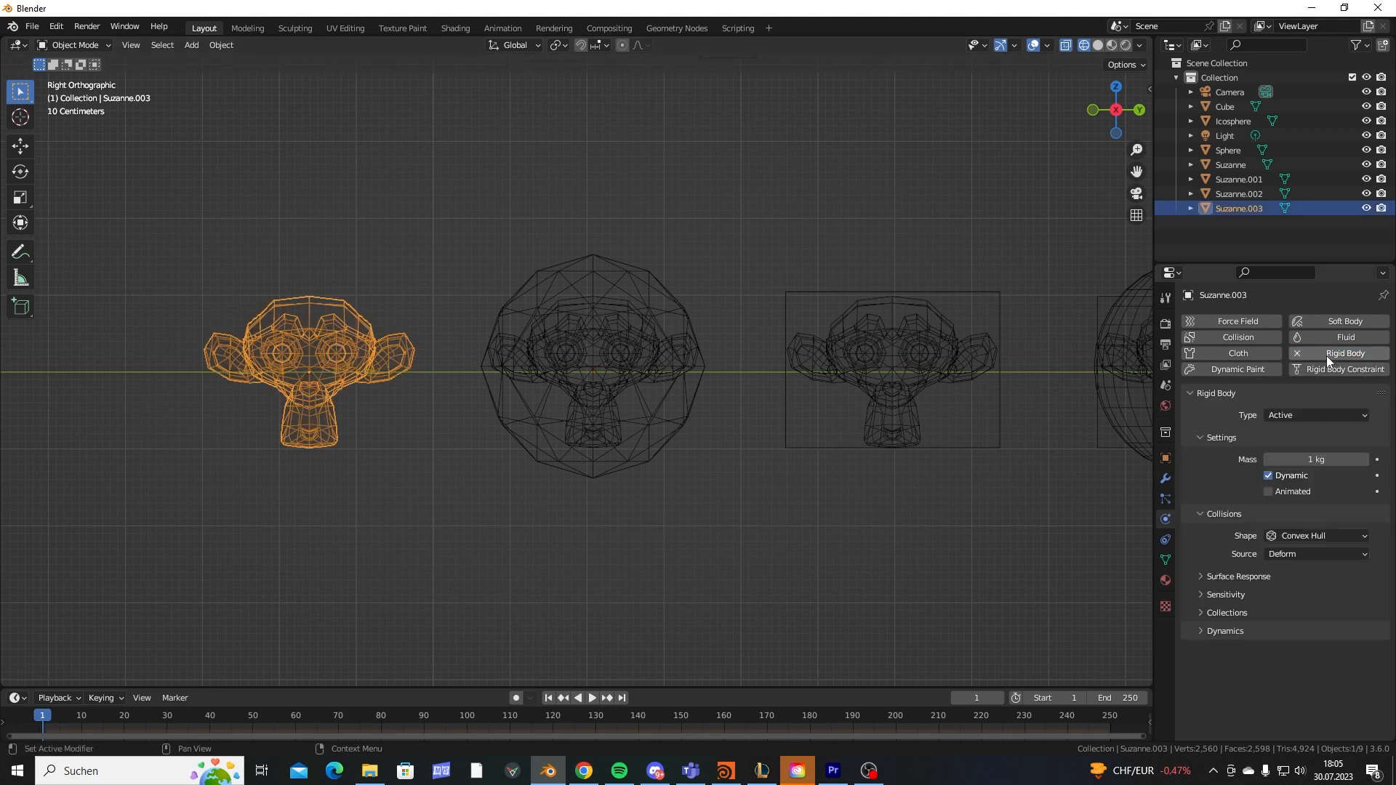
left_click(1302, 535)
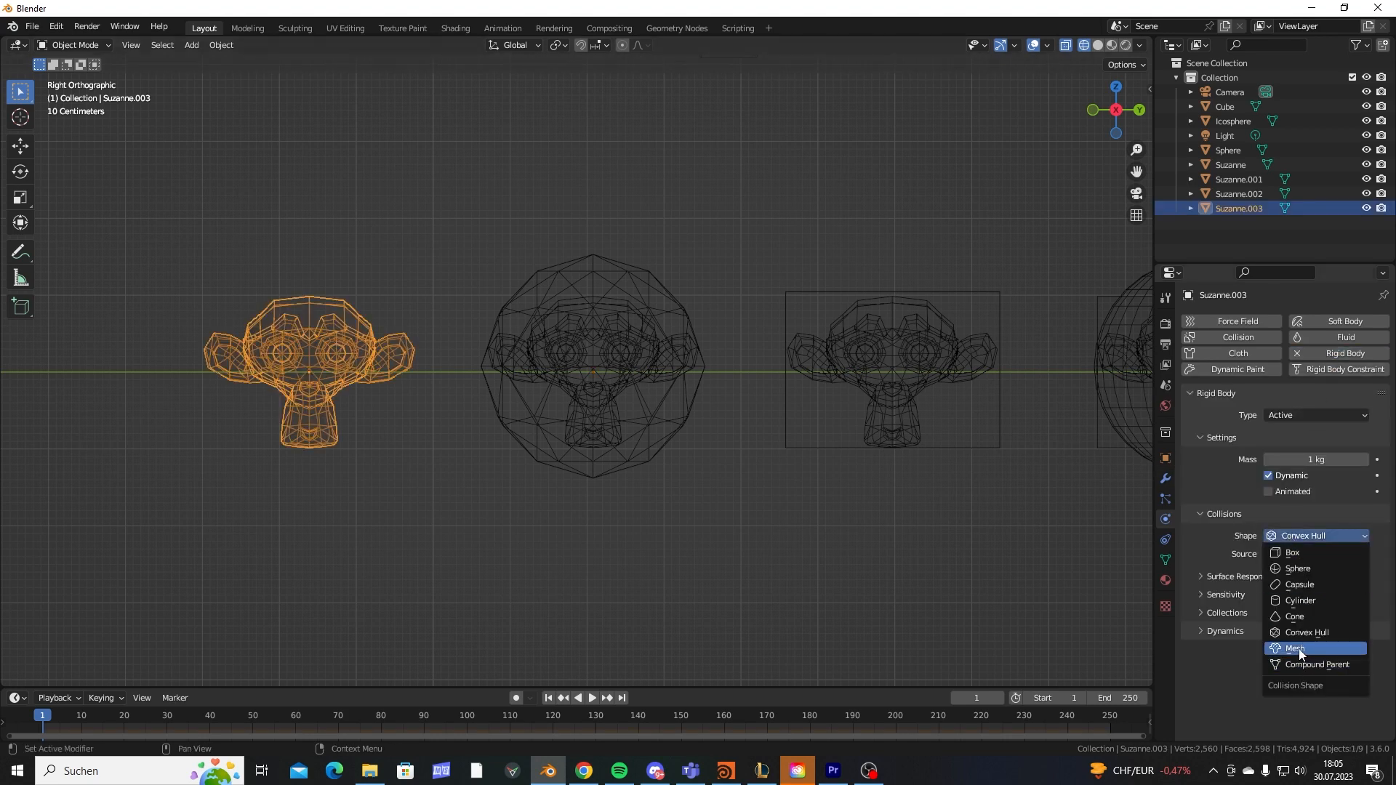
left_click(399, 478)
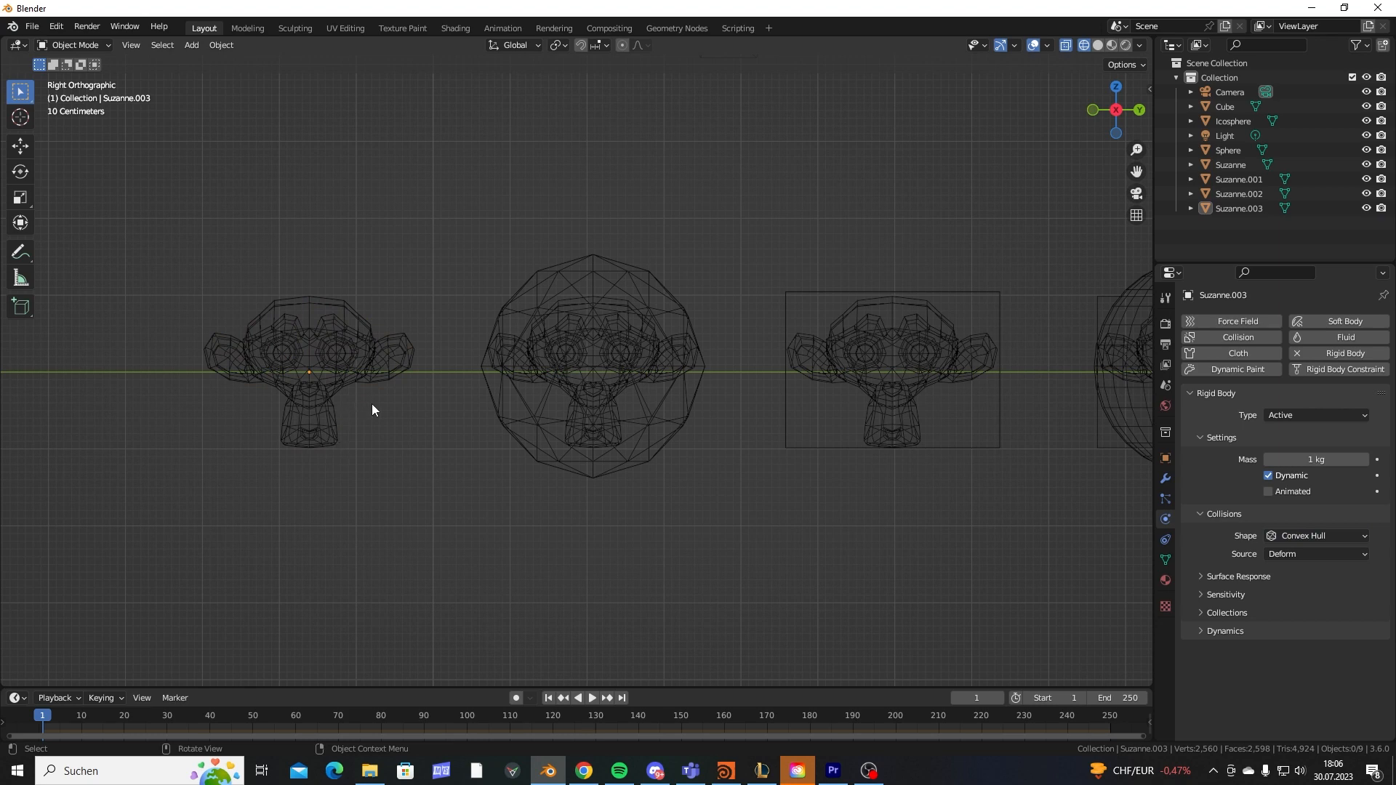
middle_click_drag(419, 347, 396, 379)
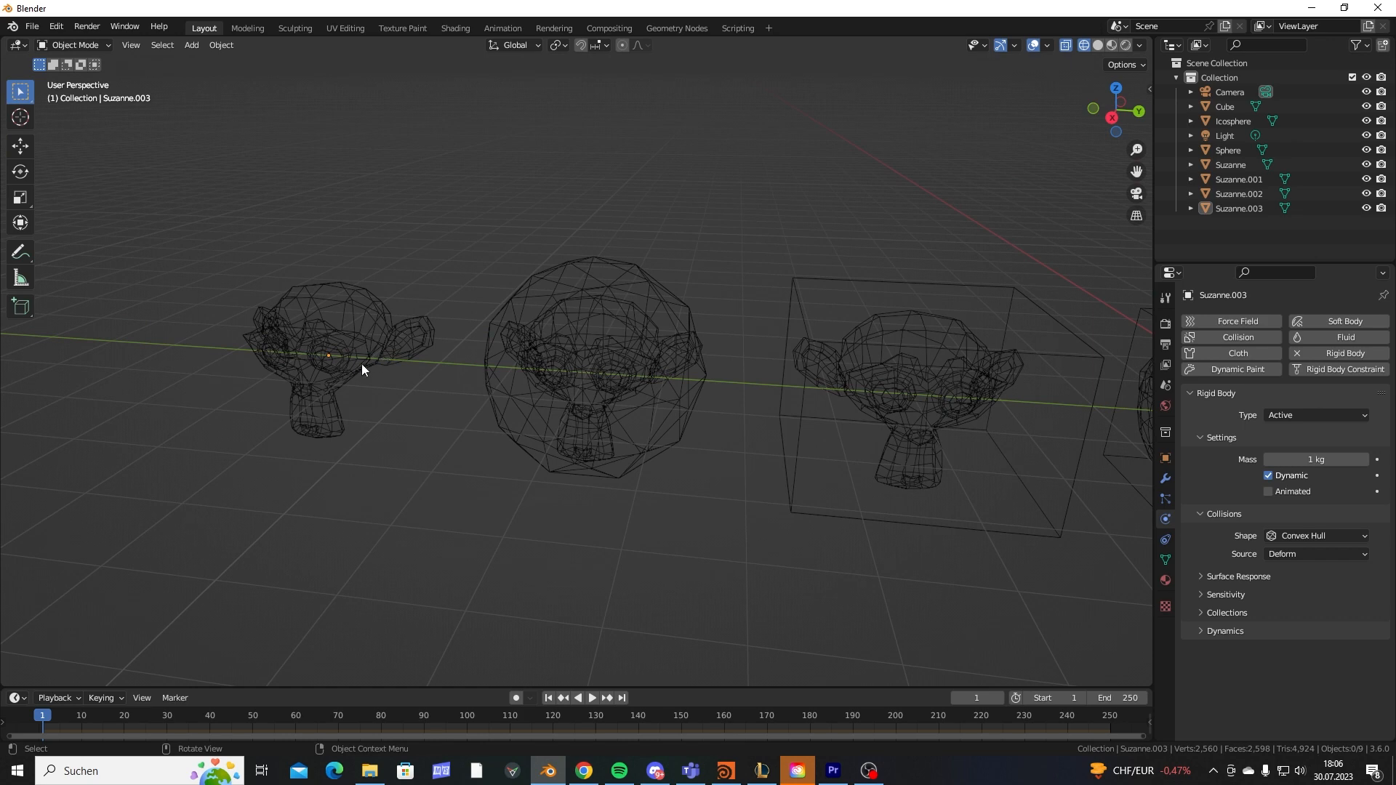
middle_click_drag(361, 369, 394, 356)
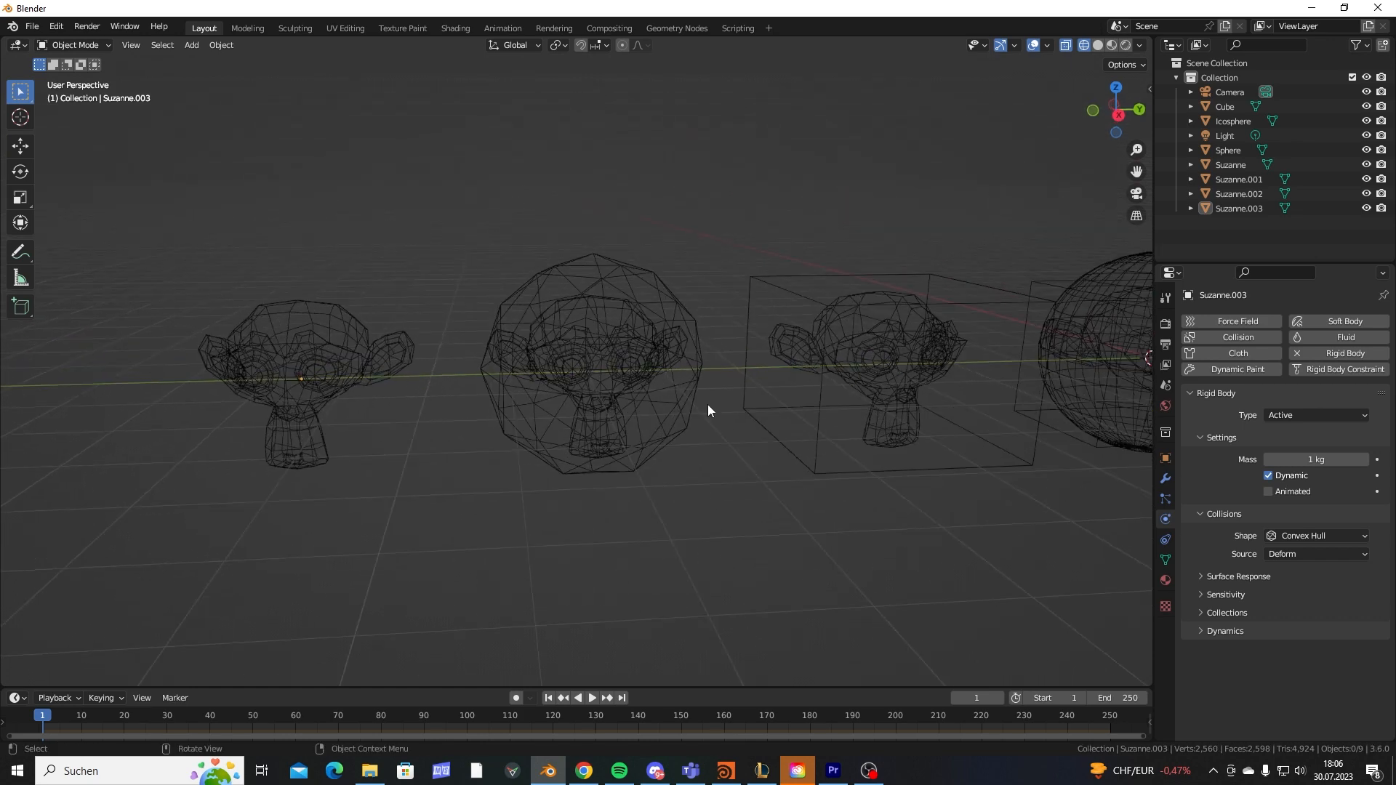
left_click(1320, 536)
left_click(1301, 653)
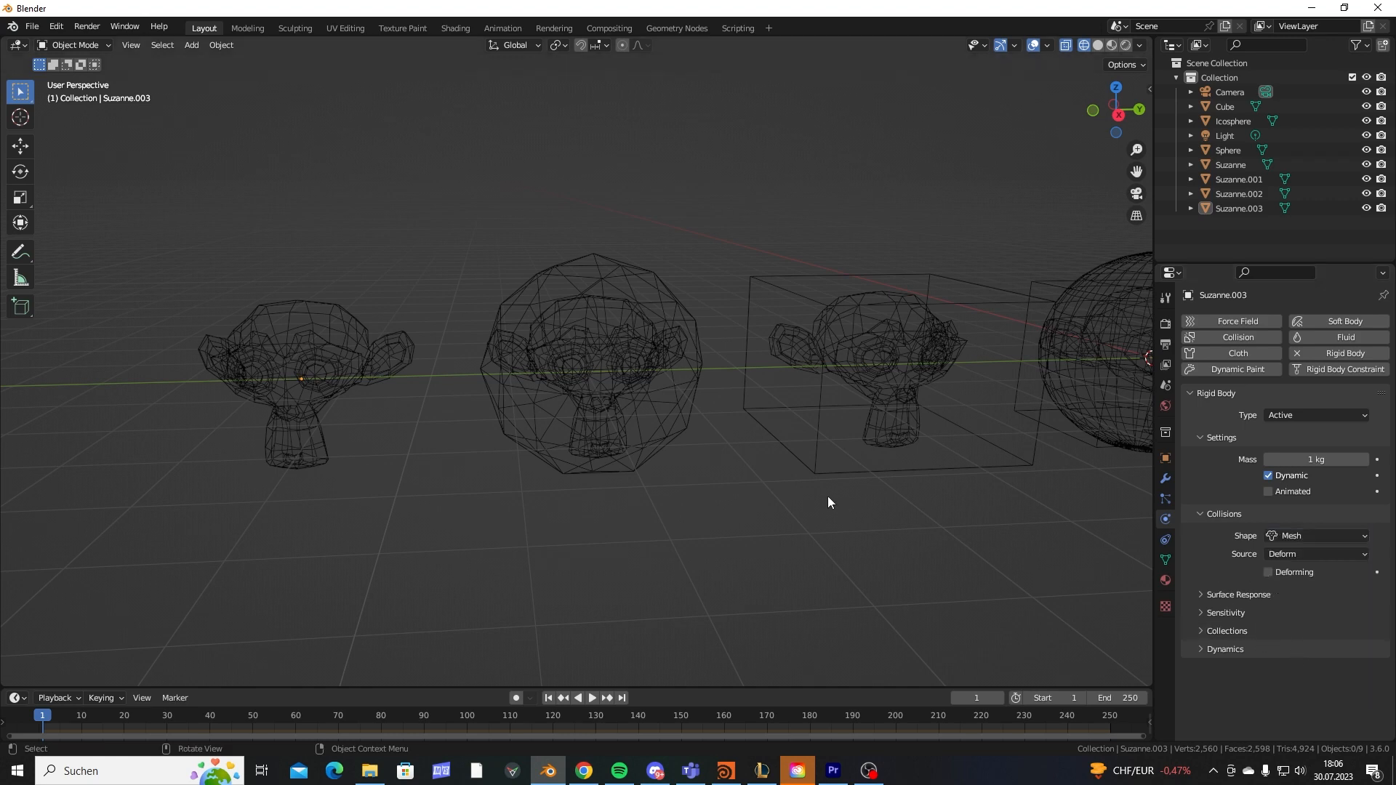
Compare the bare monkey head with the icosphere, box and sphere enclosures, examining how closely each follows the head.
middle_click_drag(421, 307, 420, 365, "alt")
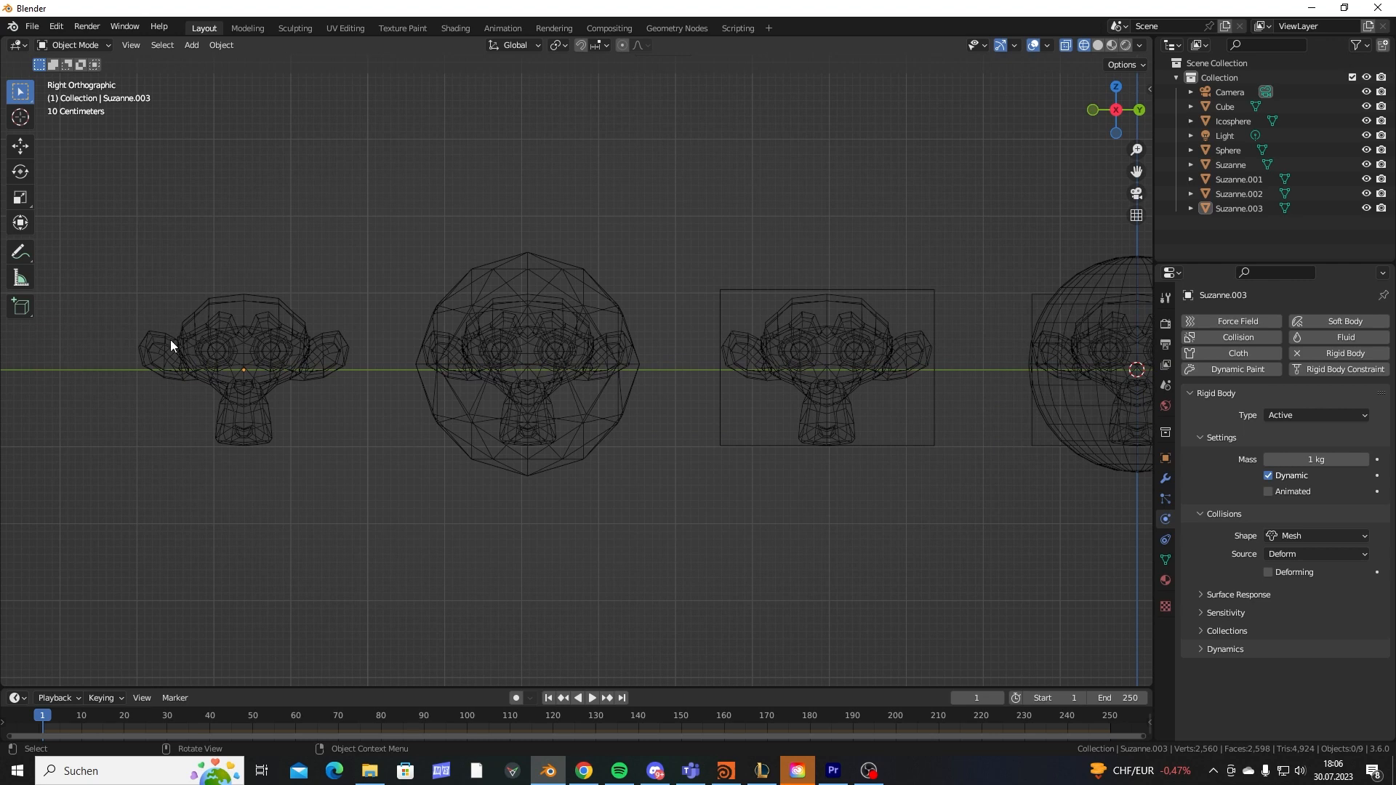
middle_click_drag(170, 339, 332, 275, "shift")
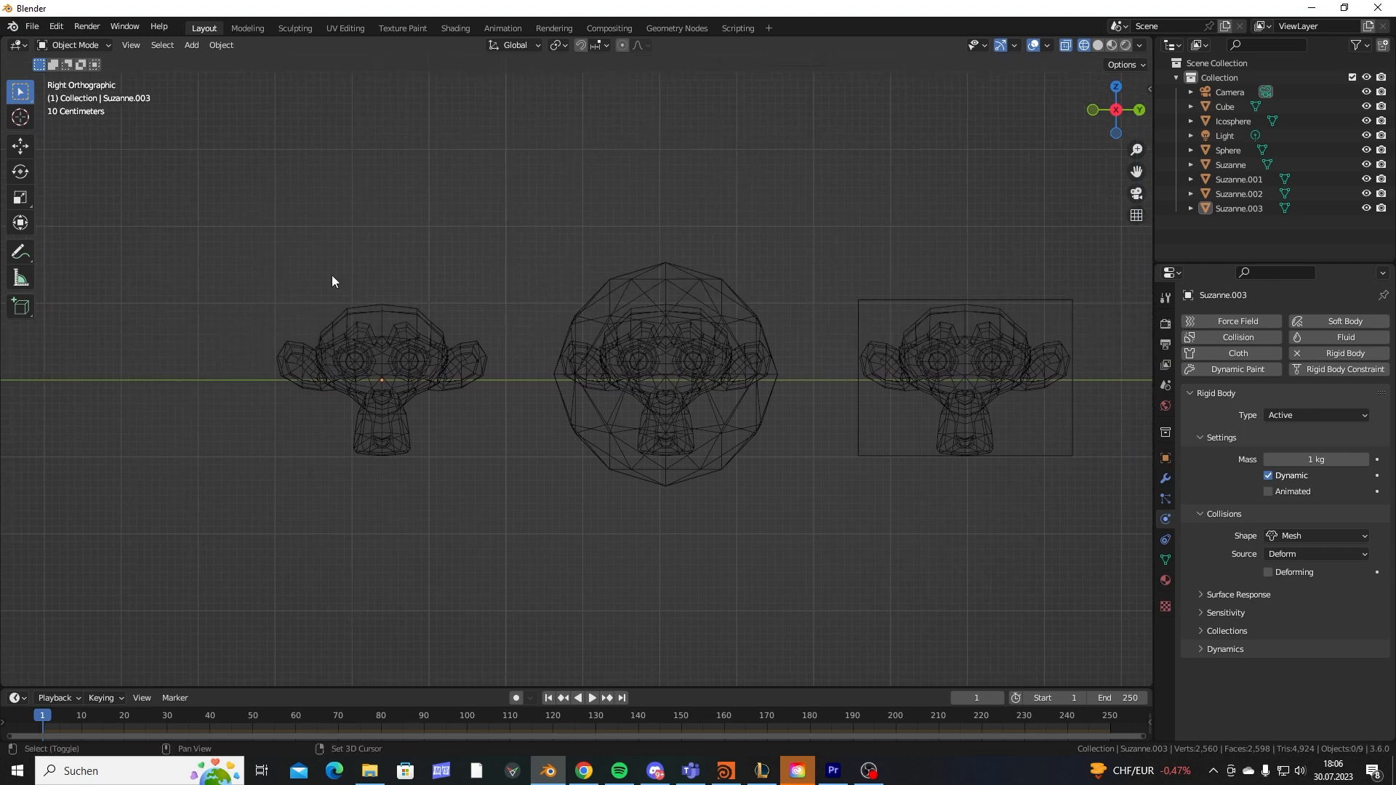
left_click(396, 328)
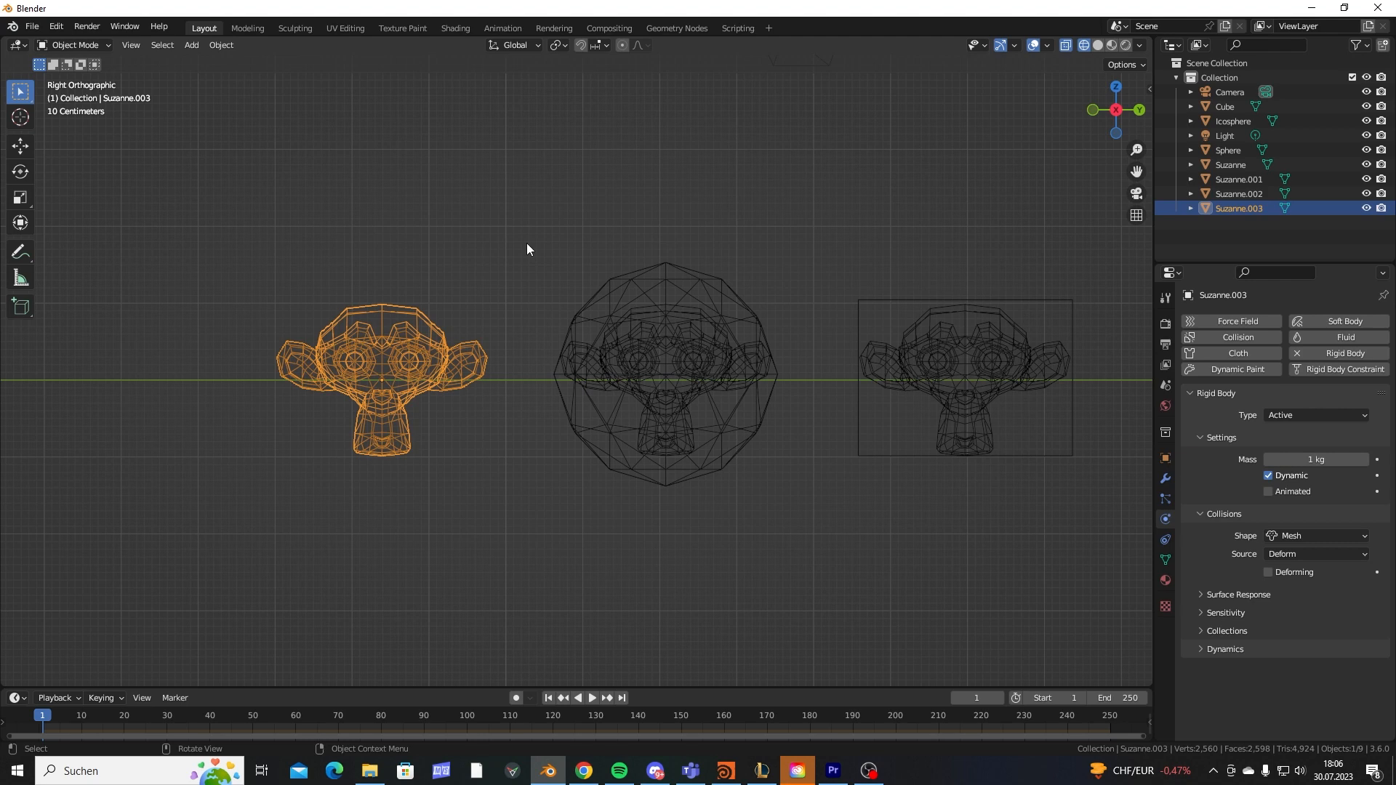
middle_click_drag(526, 243, 201, 254, "shift")
left_click_drag(249, 165, 1011, 536)
left_click(841, 181)
left_click(944, 289)
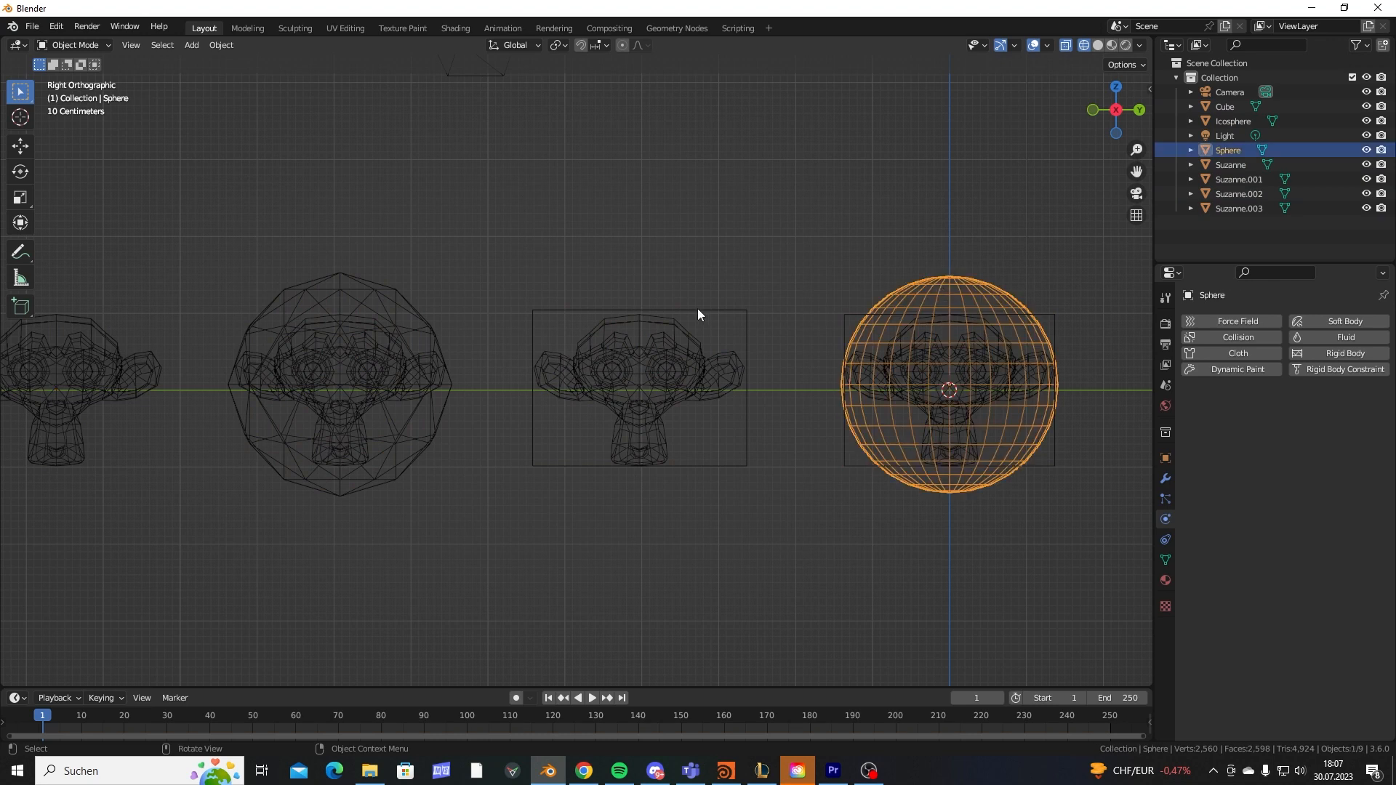
left_click(609, 312)
left_click(359, 320)
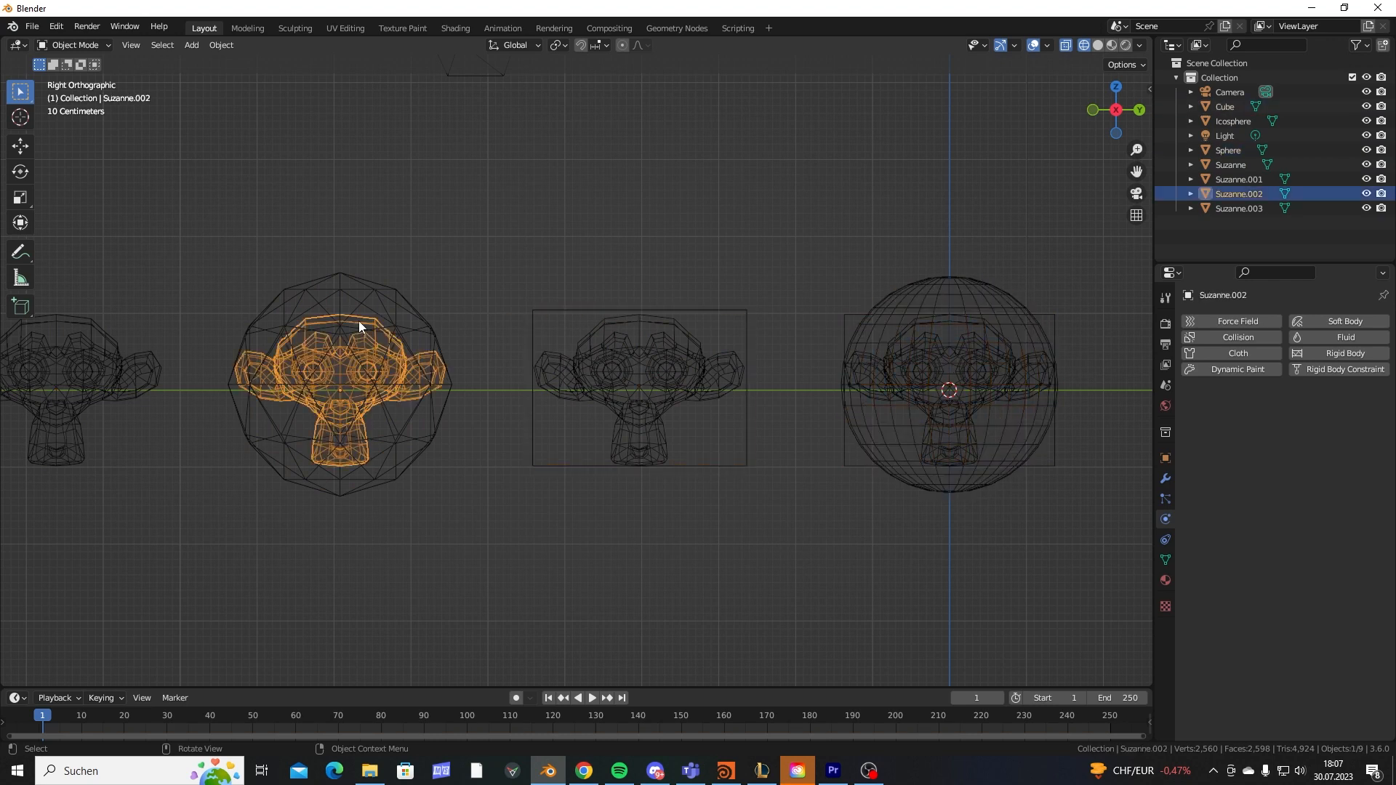
left_click(391, 390)
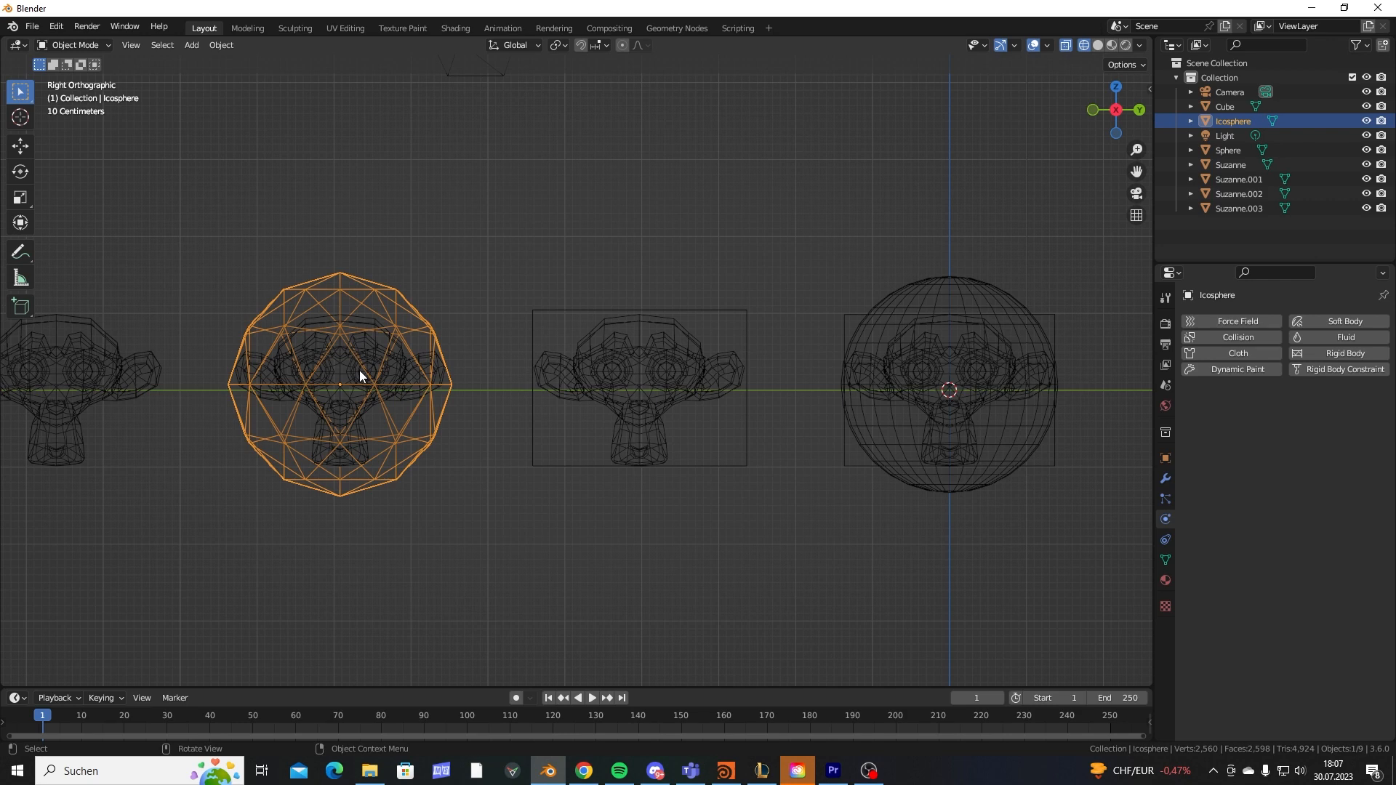
left_click(583, 314)
left_click(946, 291)
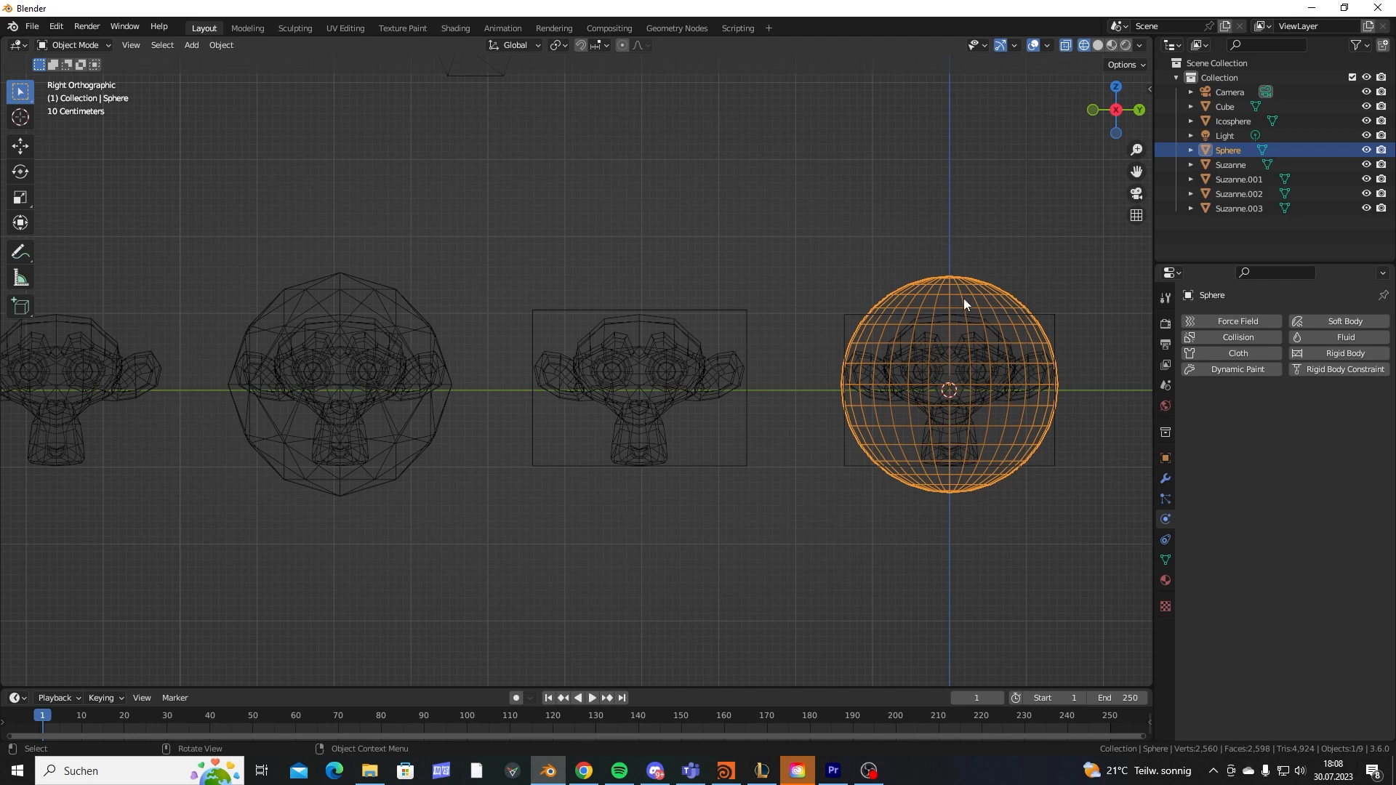
left_click(678, 312)
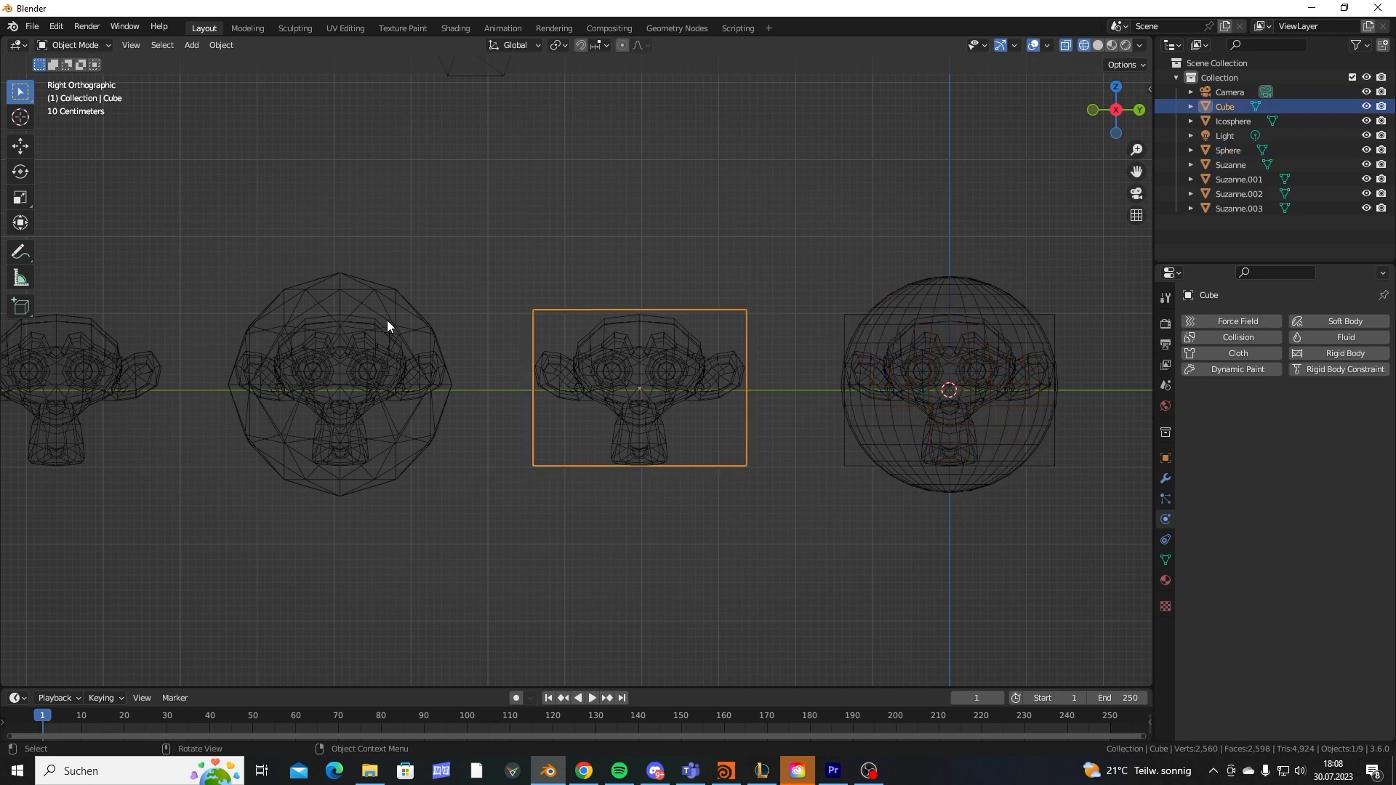
left_click(354, 280)
left_click(585, 318)
left_click(652, 434)
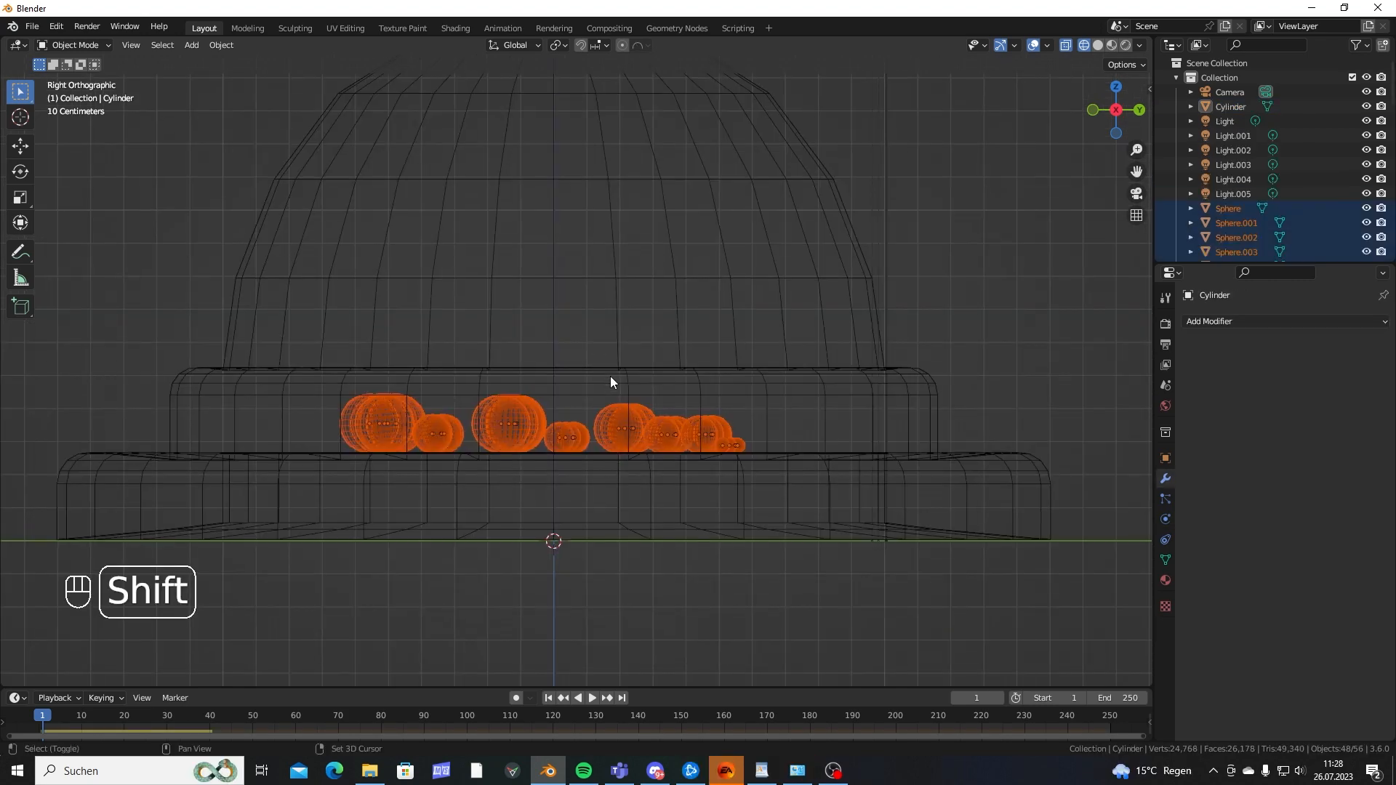
Duplicate the selected layer of spheres twice, stacking the two copies vertically above it inside the hourglass.
key("shift+d")
left_click(603, 304)
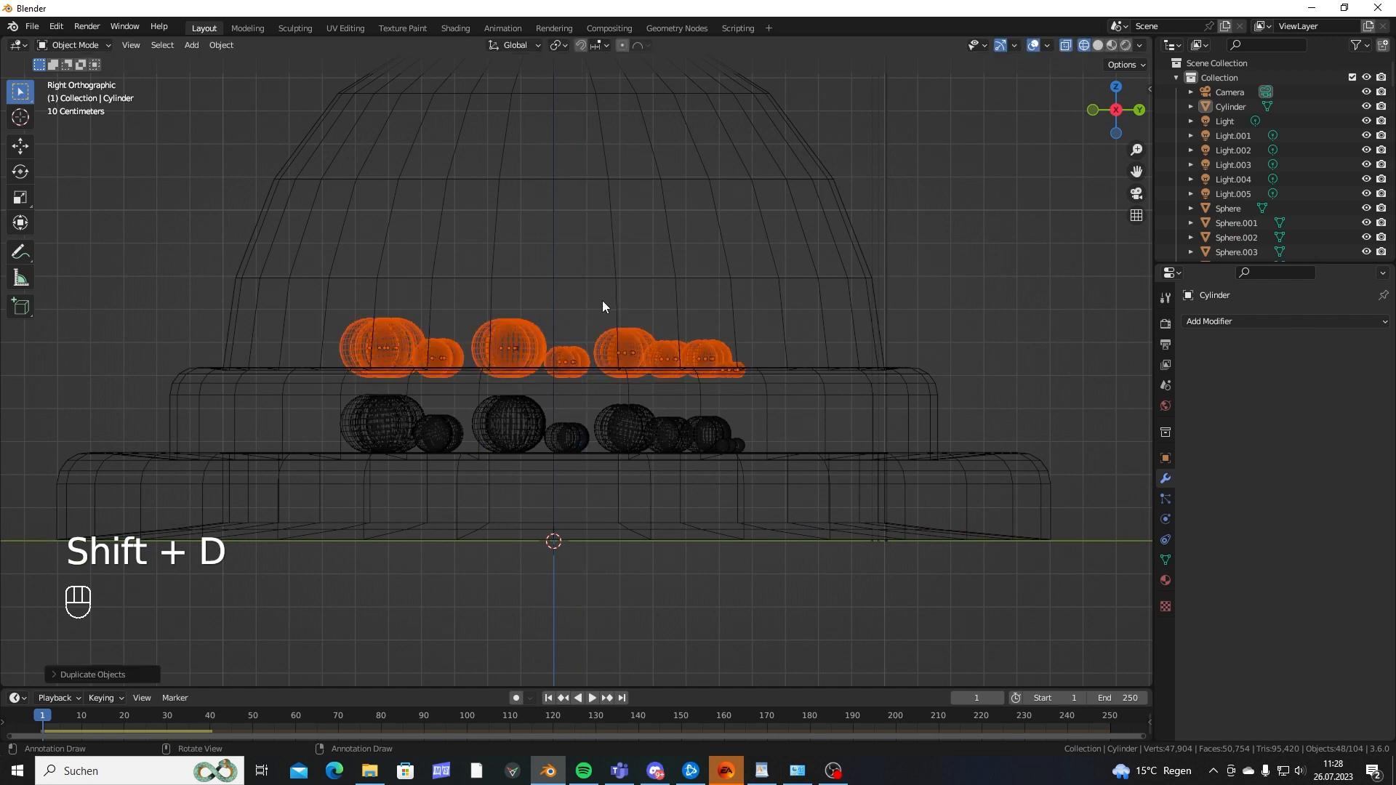
key("shift+d")
left_click(593, 227)
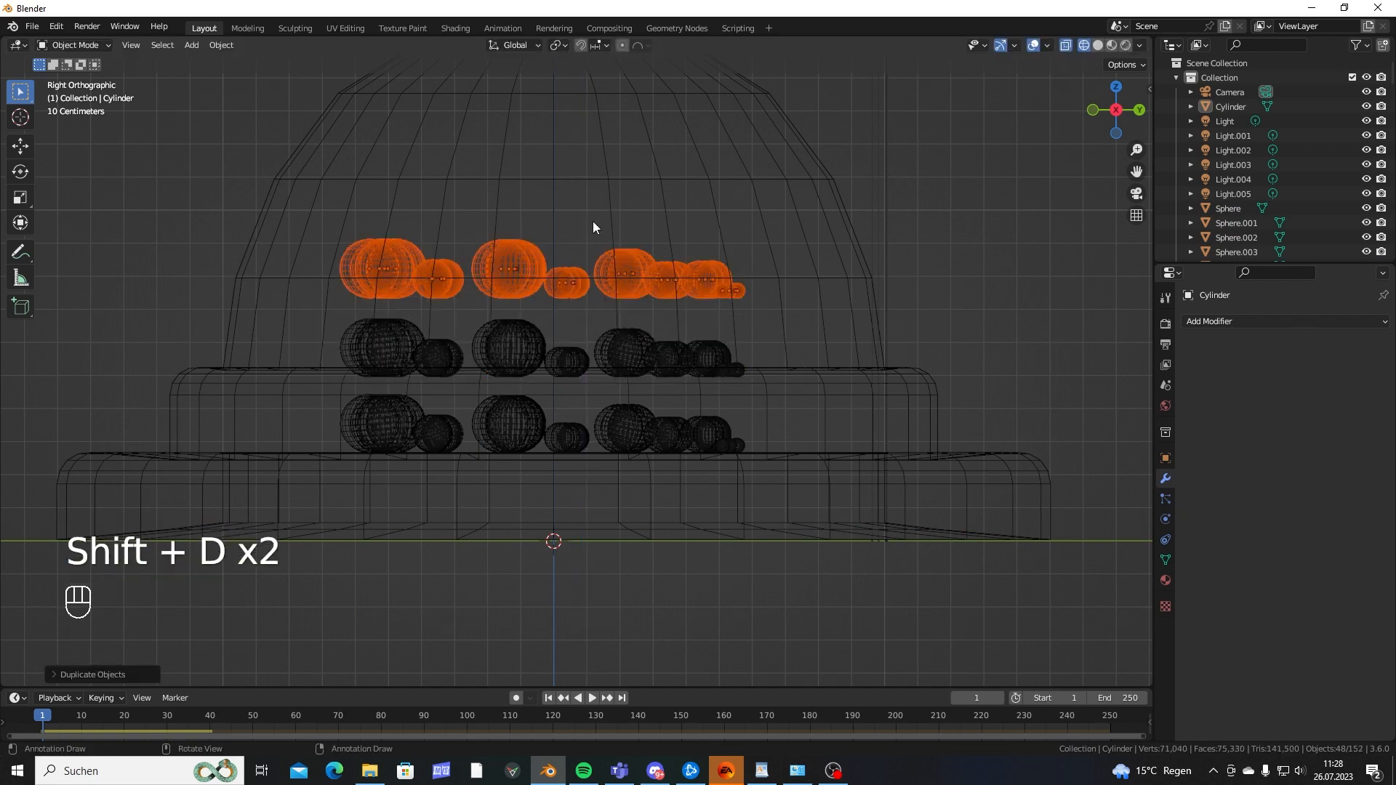
left_click(983, 154)
Play the simulation from the first frame, stop it at frame 111 in left view, and return to the first frame.
key("shift+Left")
key("space")
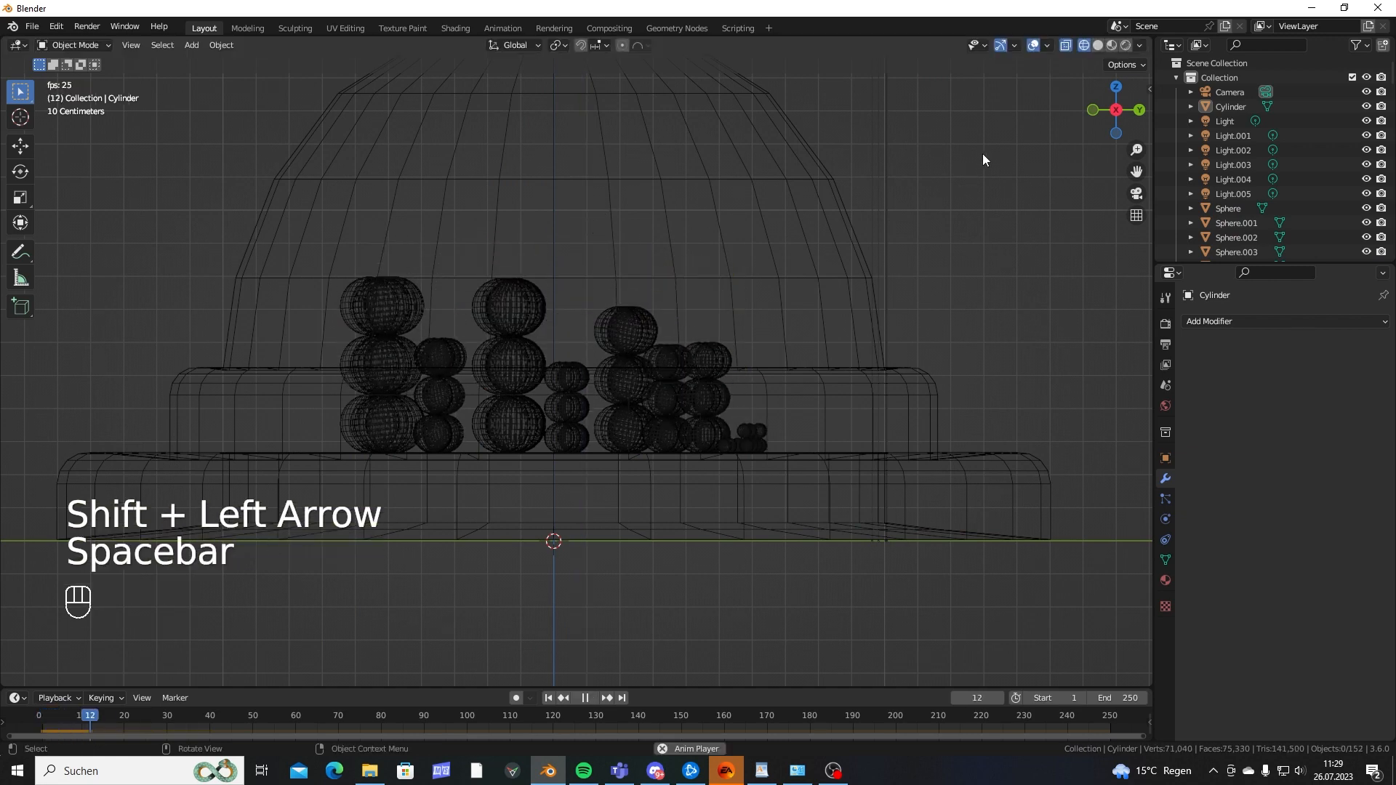
key("space")
middle_click_drag(732, 261, 631, 396)
key("space")
key("space")
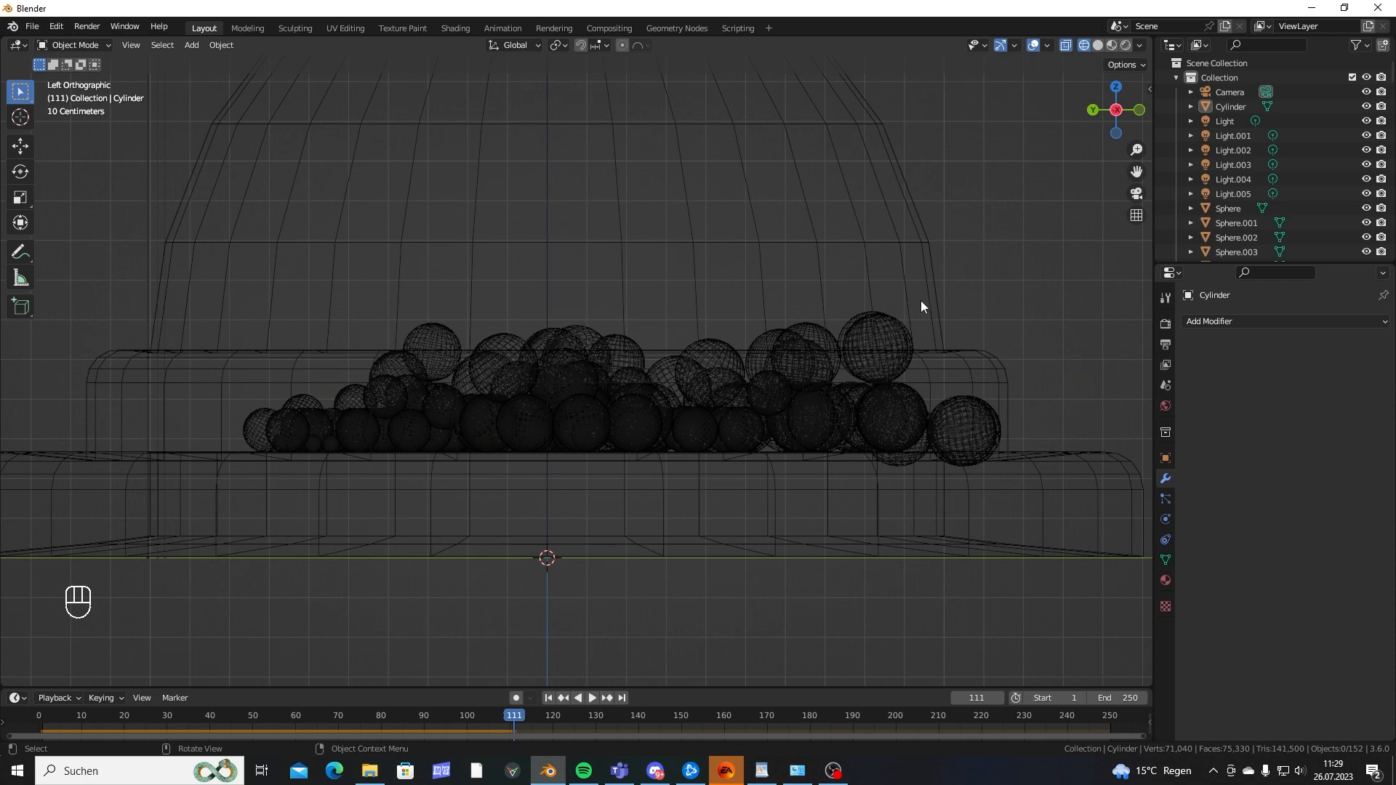
key("shift+Left")
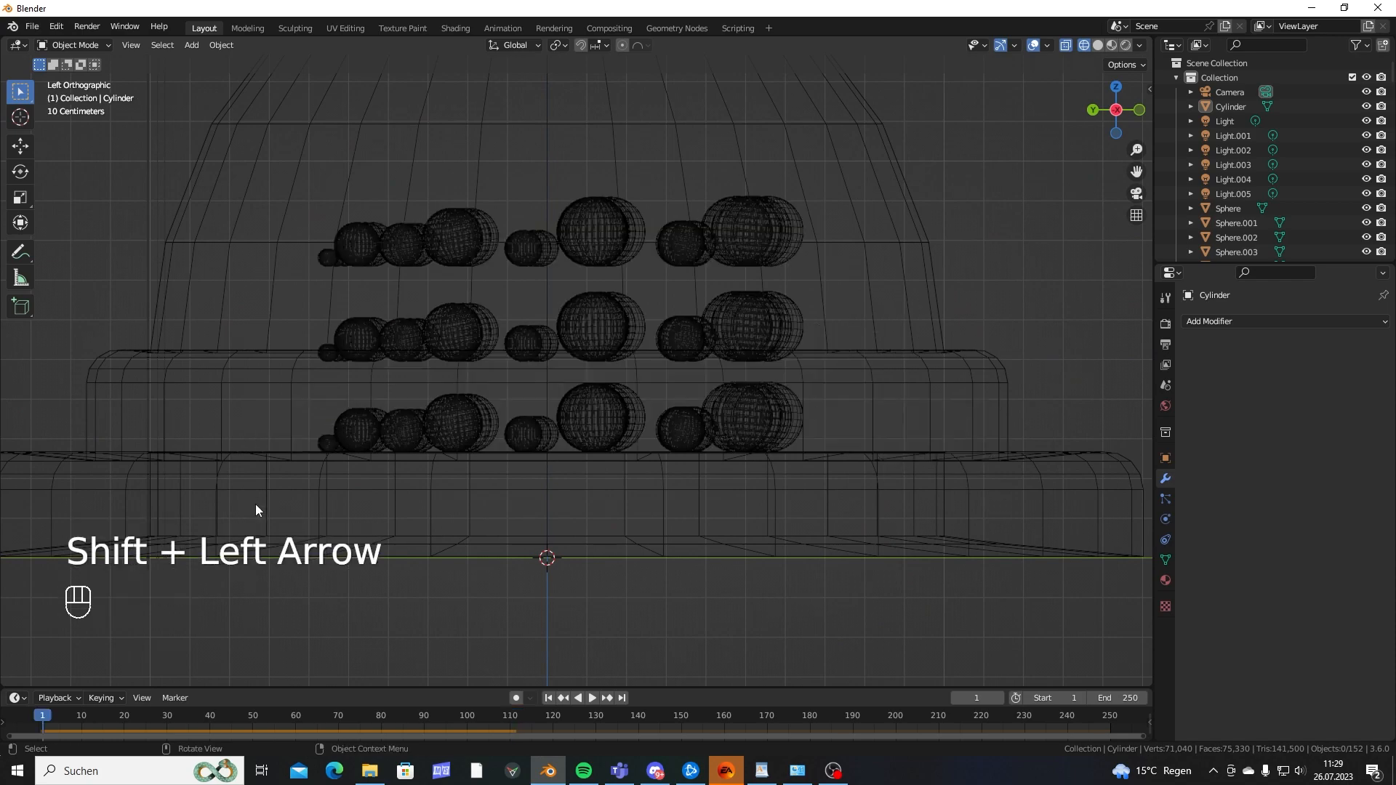
Examine the inside of the hourglass base around the lowest spheres in solid and wireframe shading.
middle_click_drag(255, 504, 364, 486)
key("z")
left_click(654, 395)
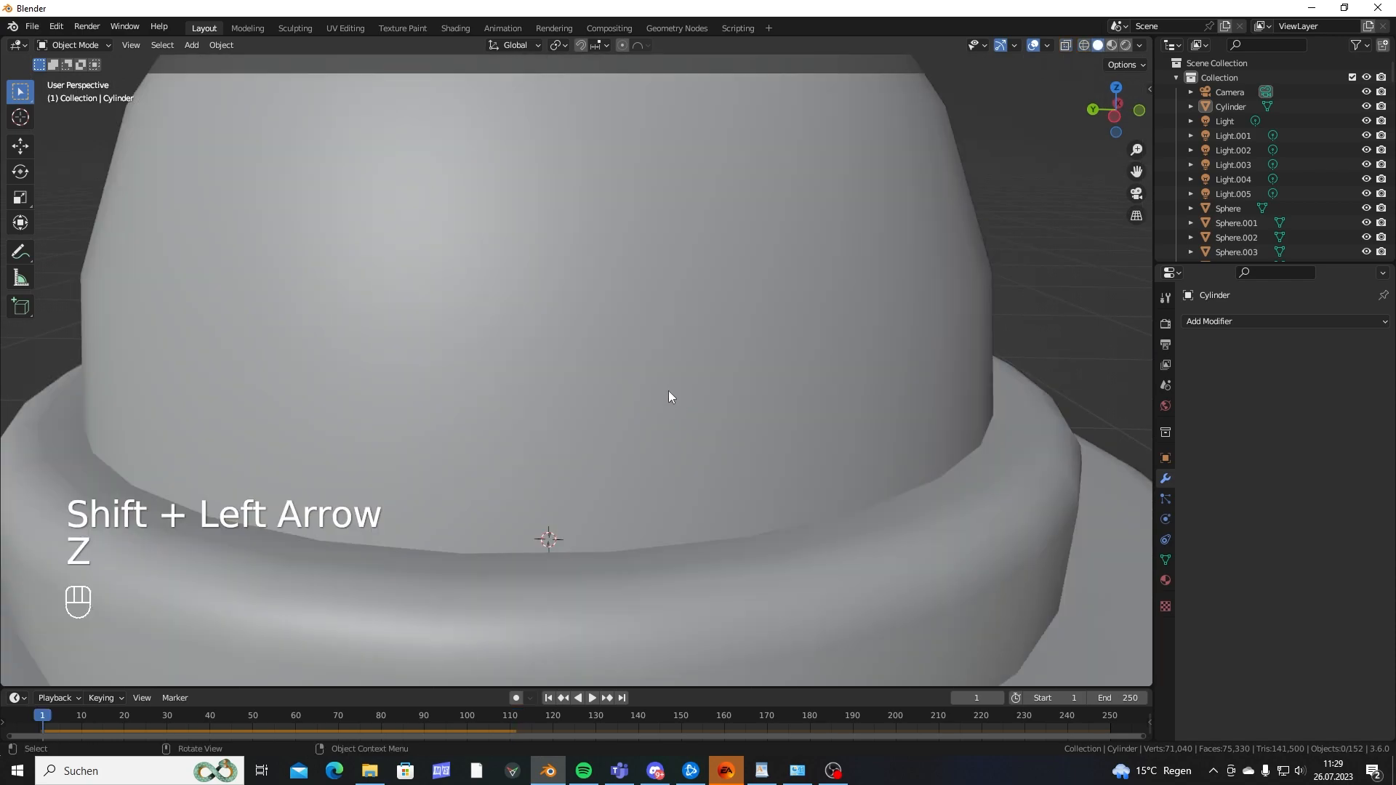
scroll(534, 430, "up", 4)
mouse_move(669, 390)
middle_mouse_down()
mouse_move(484, 435)
mouse_move(482, 456)
mouse_move(382, 407)
mouse_move(487, 421)
mouse_move(468, 368)
mouse_move(312, 408)
mouse_move(499, 370)
mouse_move(561, 342)
middle_mouse_up()
scroll(487, 421, "down", 1)
middle_click_drag(339, 131, 457, 236, "shift")
middle_click_drag(441, 459, 625, 477, "shift")
middle_click_drag(449, 590, 490, 551, "shift")
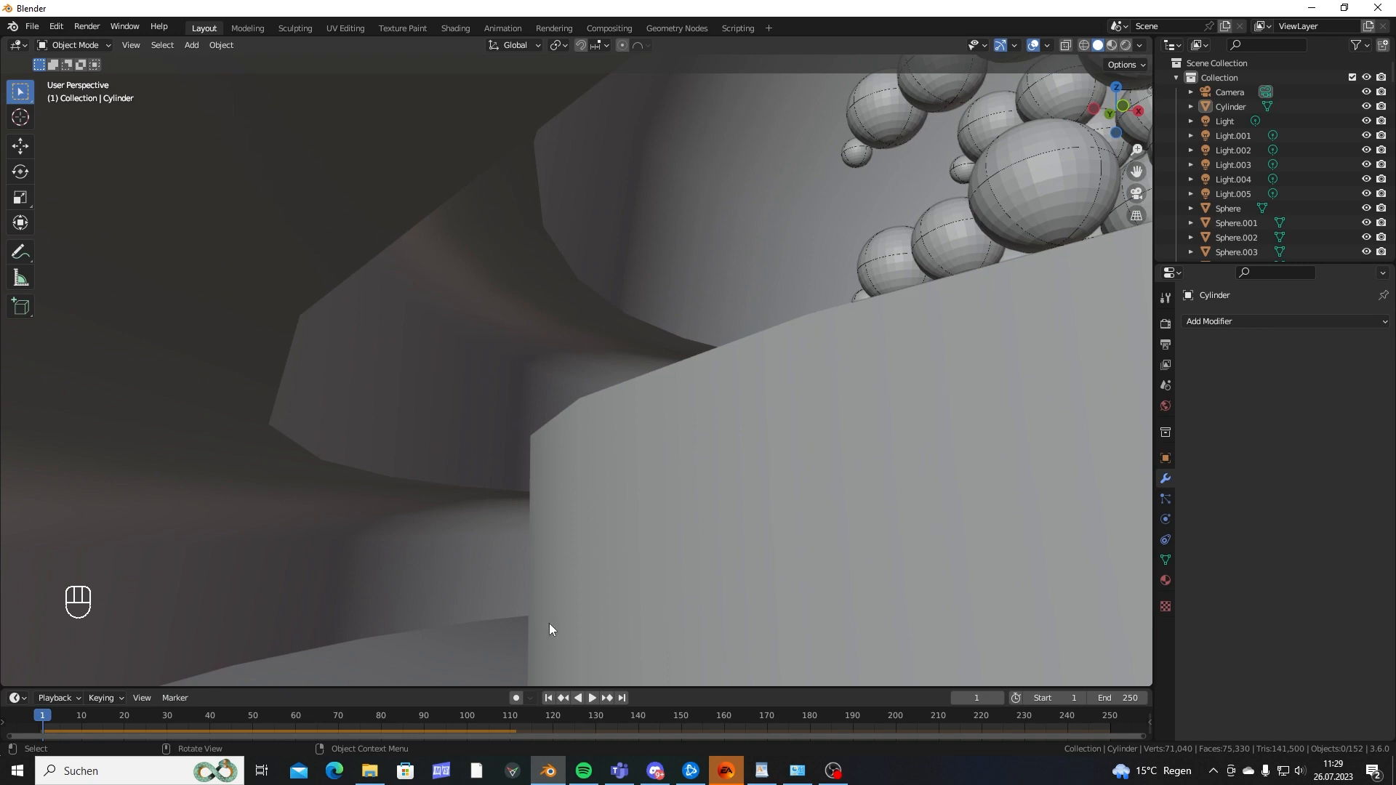
scroll(509, 596, "down", 5)
key("shift+z")
middle_click_drag(398, 509, 368, 513)
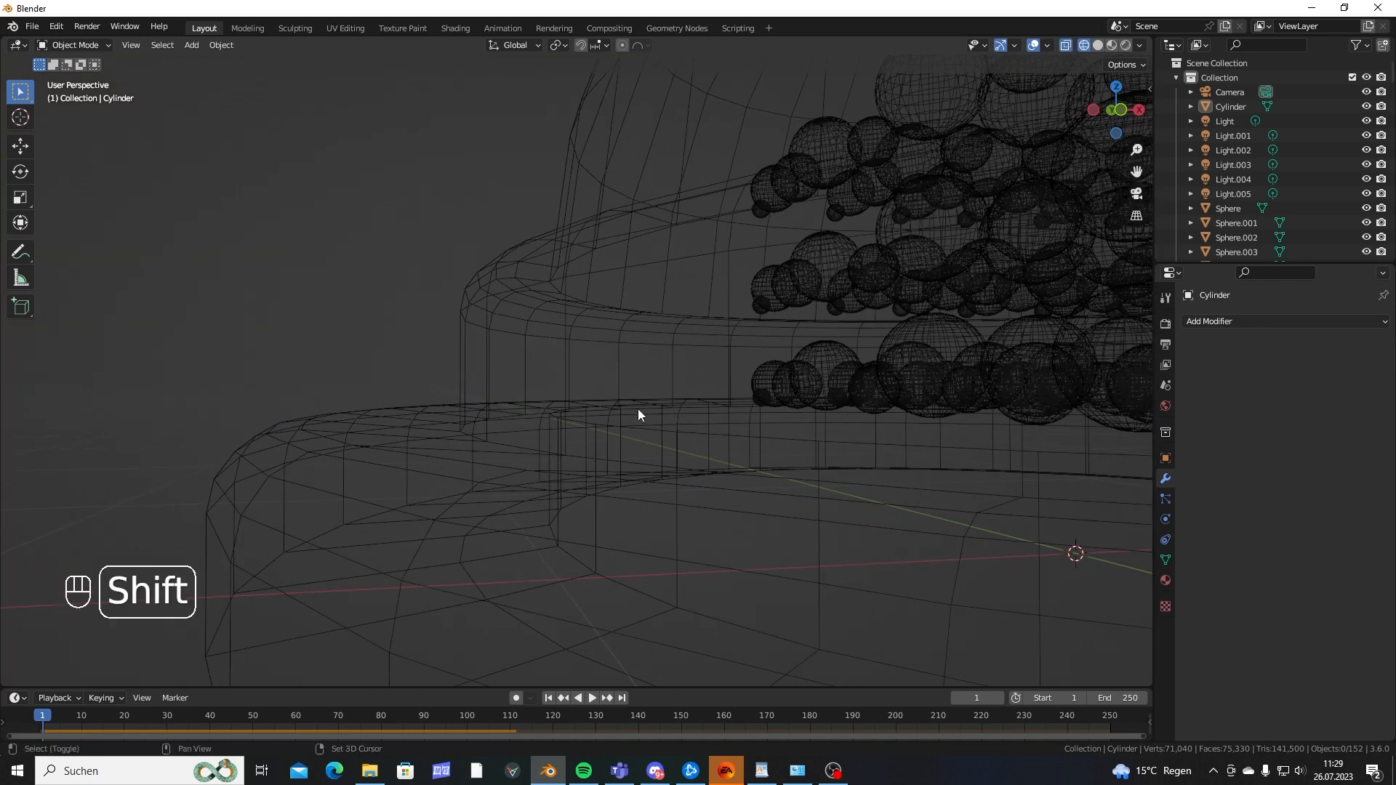
Bridge the lower edge loop of the hourglass's glass wall to the inner edge loop of the base floor.
key("z")
left_click(743, 407)
scroll(696, 408, "up", 6)
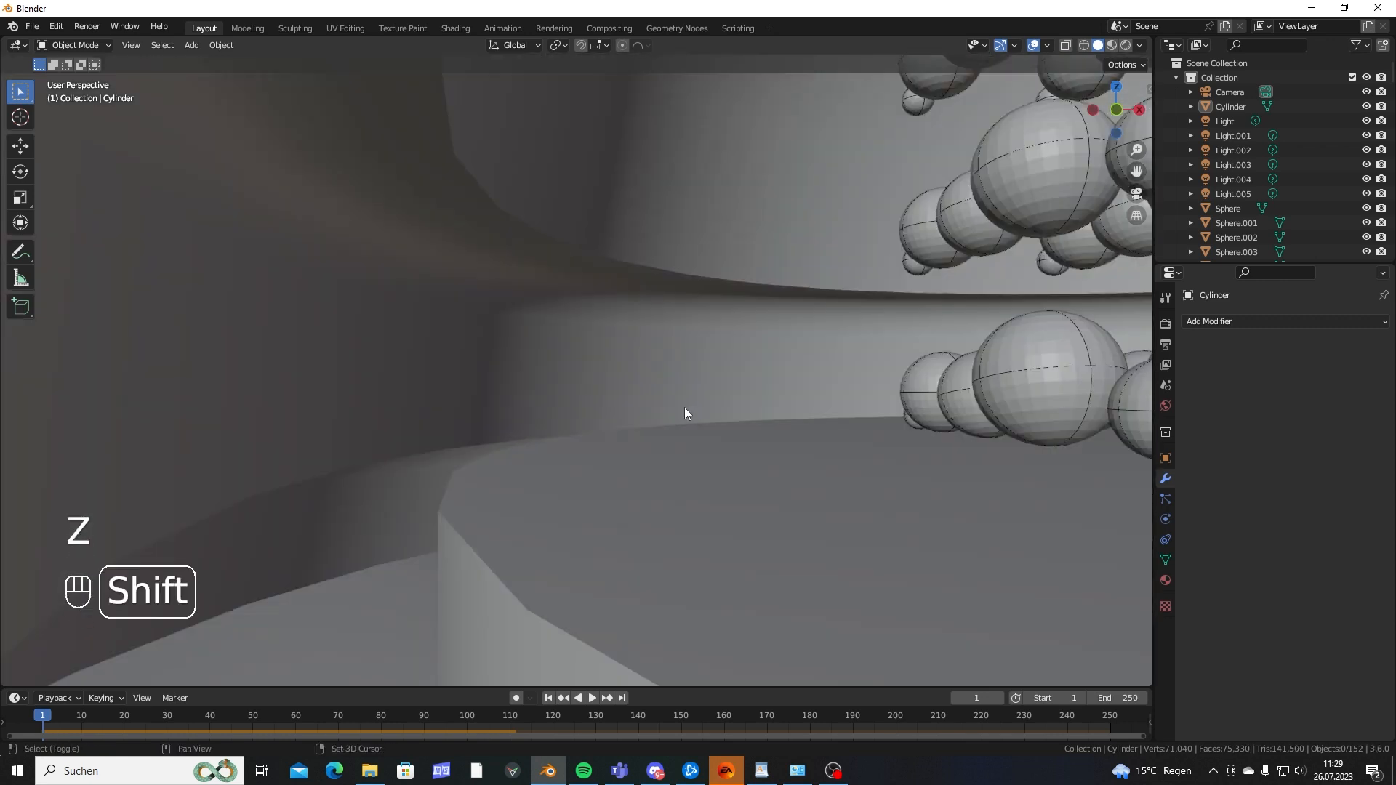
scroll(683, 408, "down", 2)
key("Tab")
key("1")
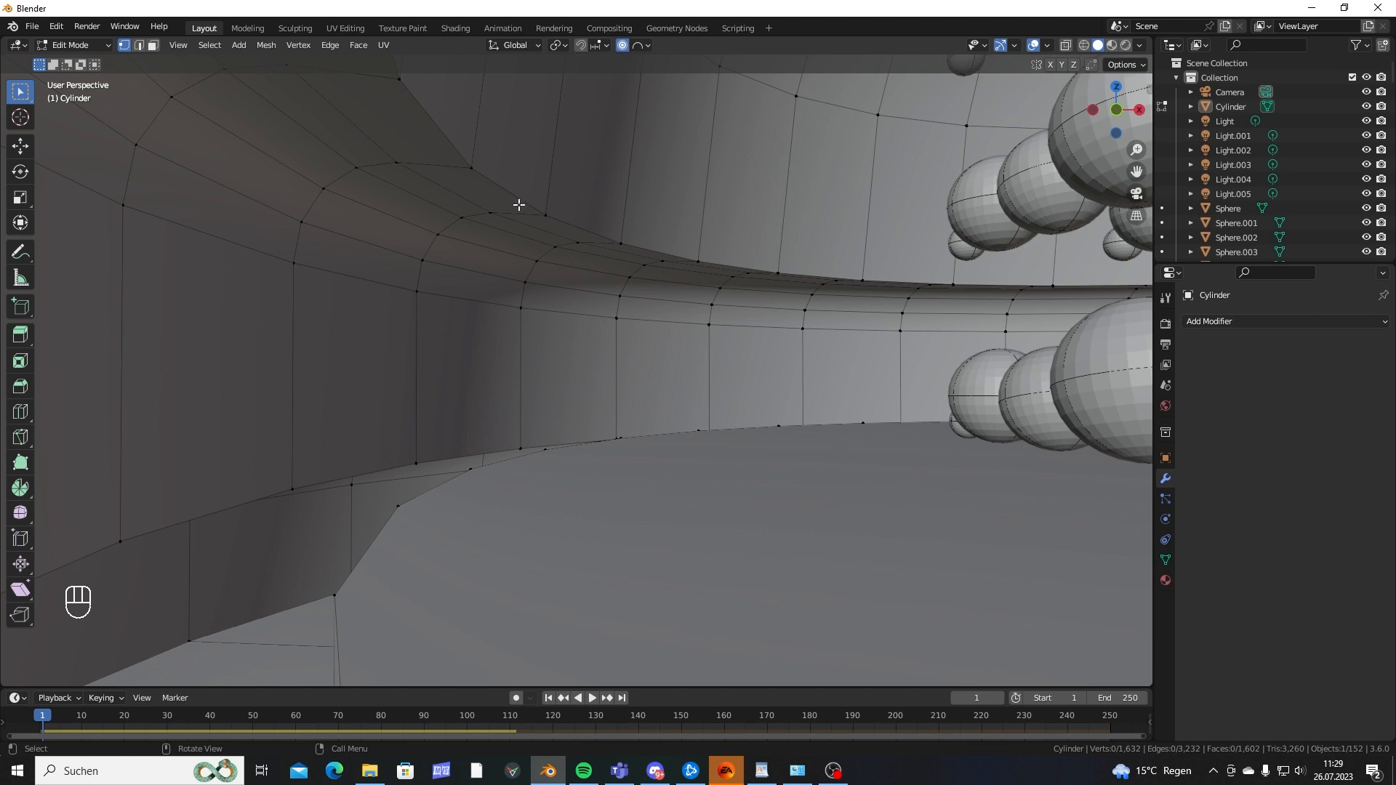
key("alt")
left_click(499, 188, "alt")
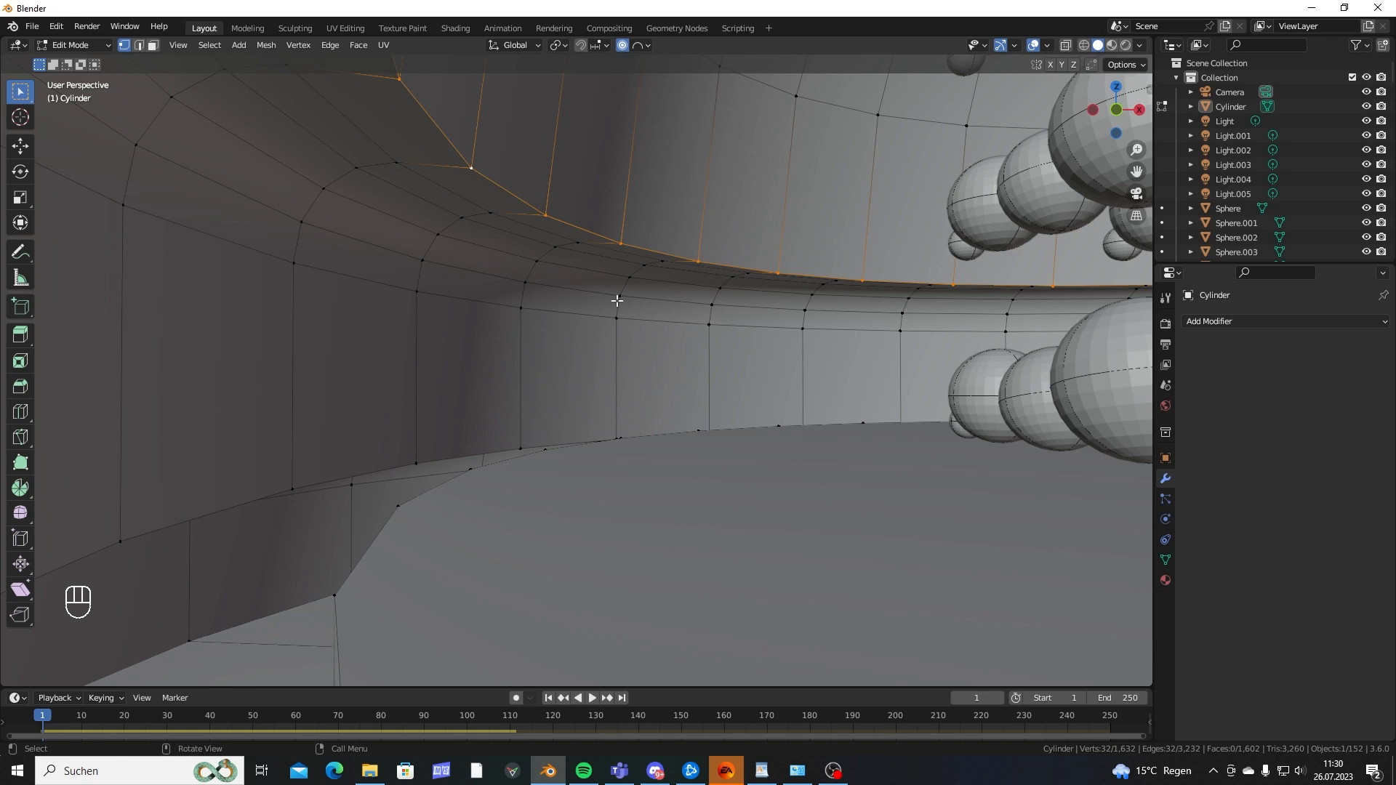
key("alt")
key("shift")
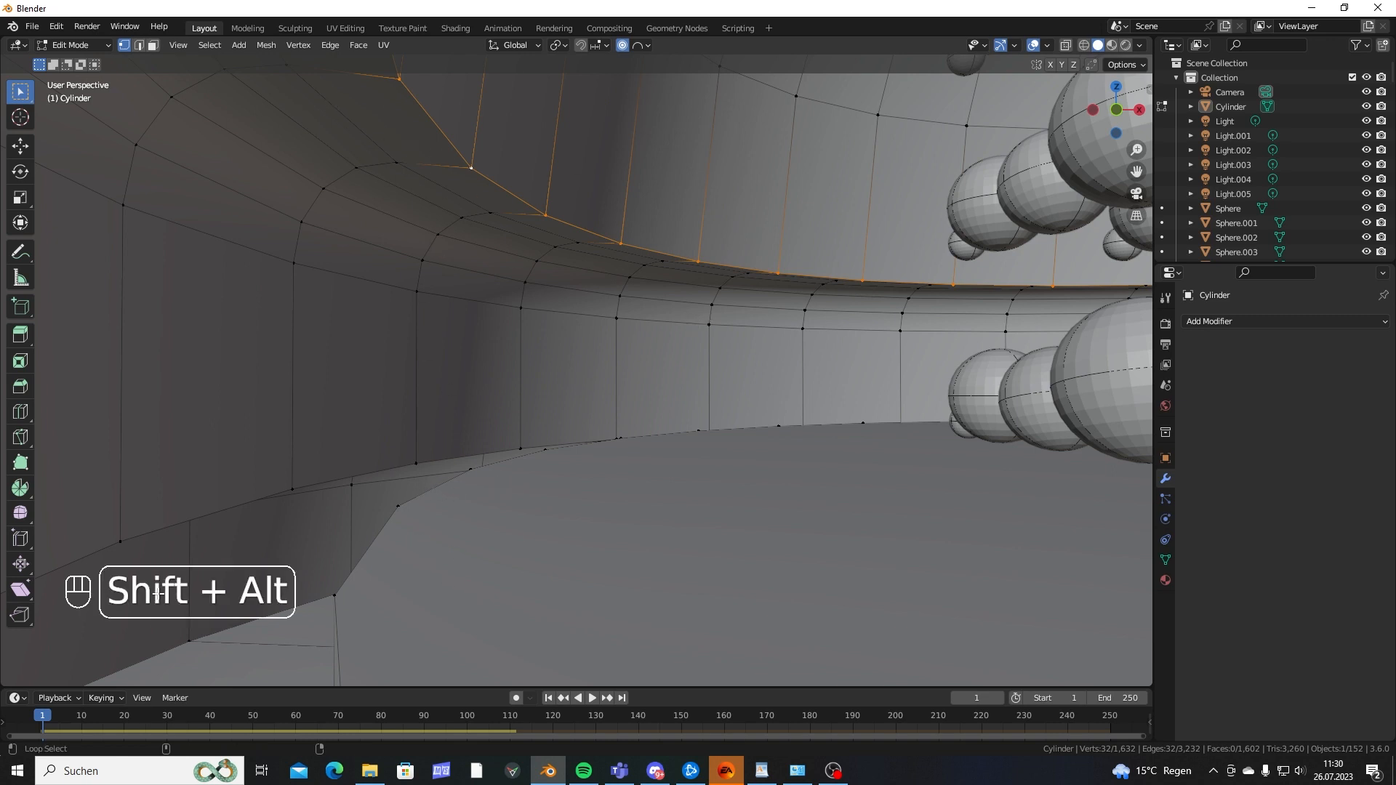
left_click(426, 494, "alt+shift")
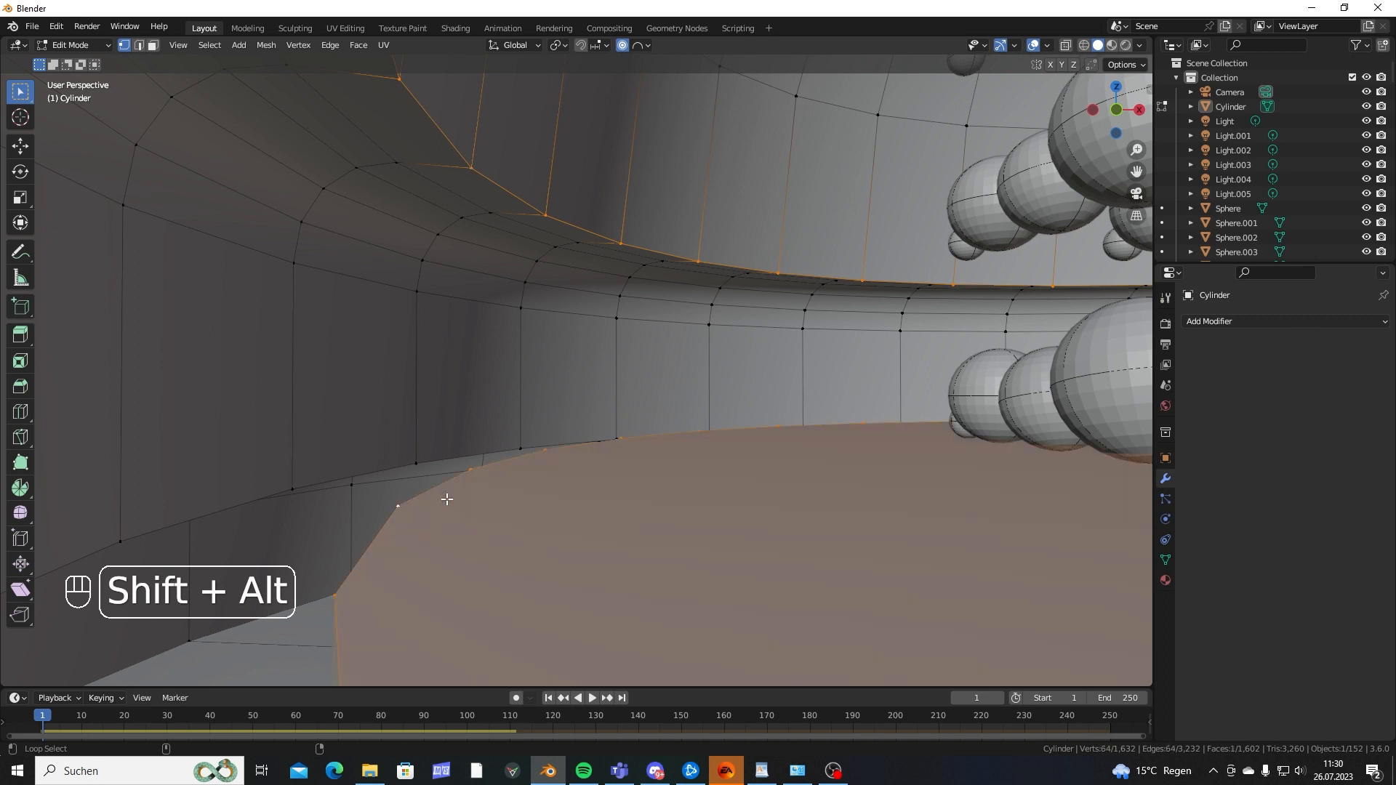
key("F3")
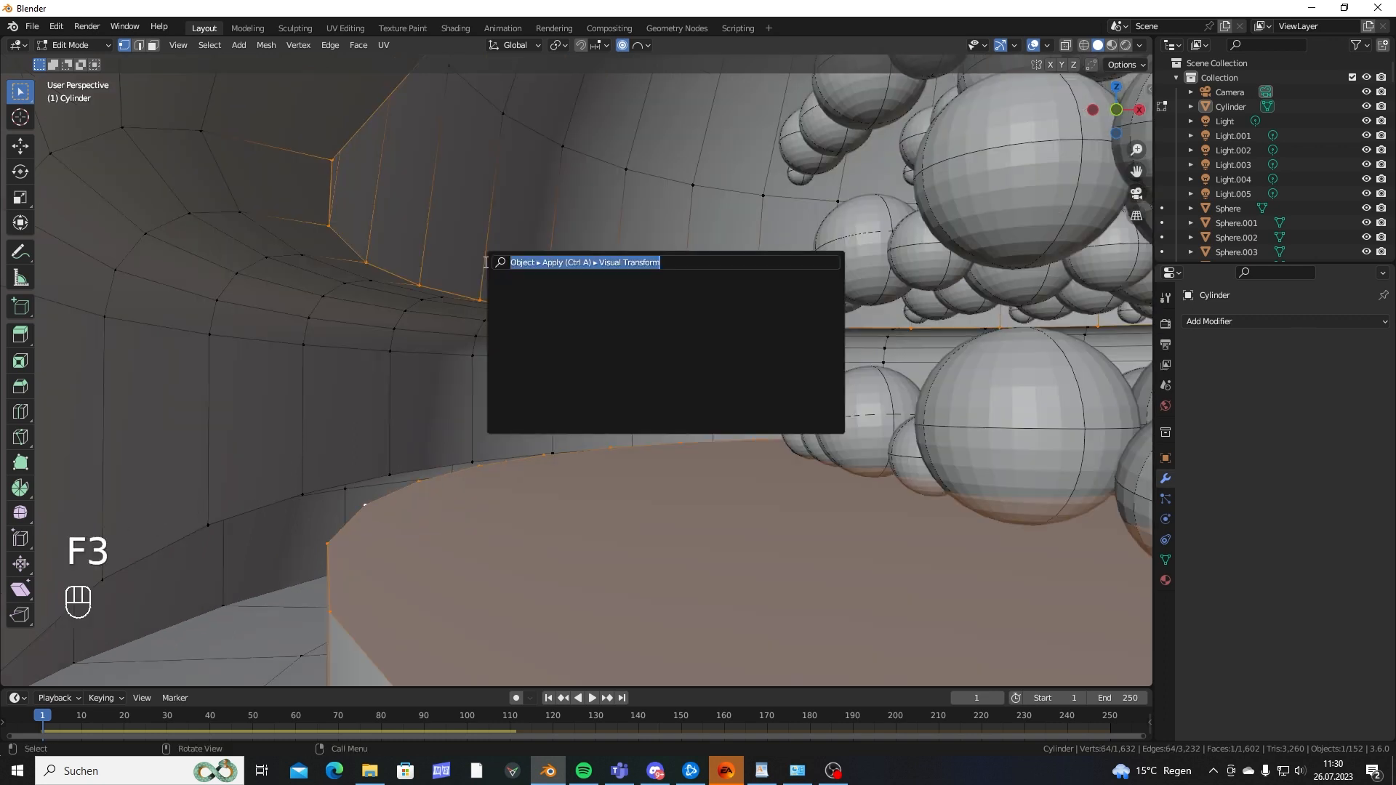
key("BackSpace")
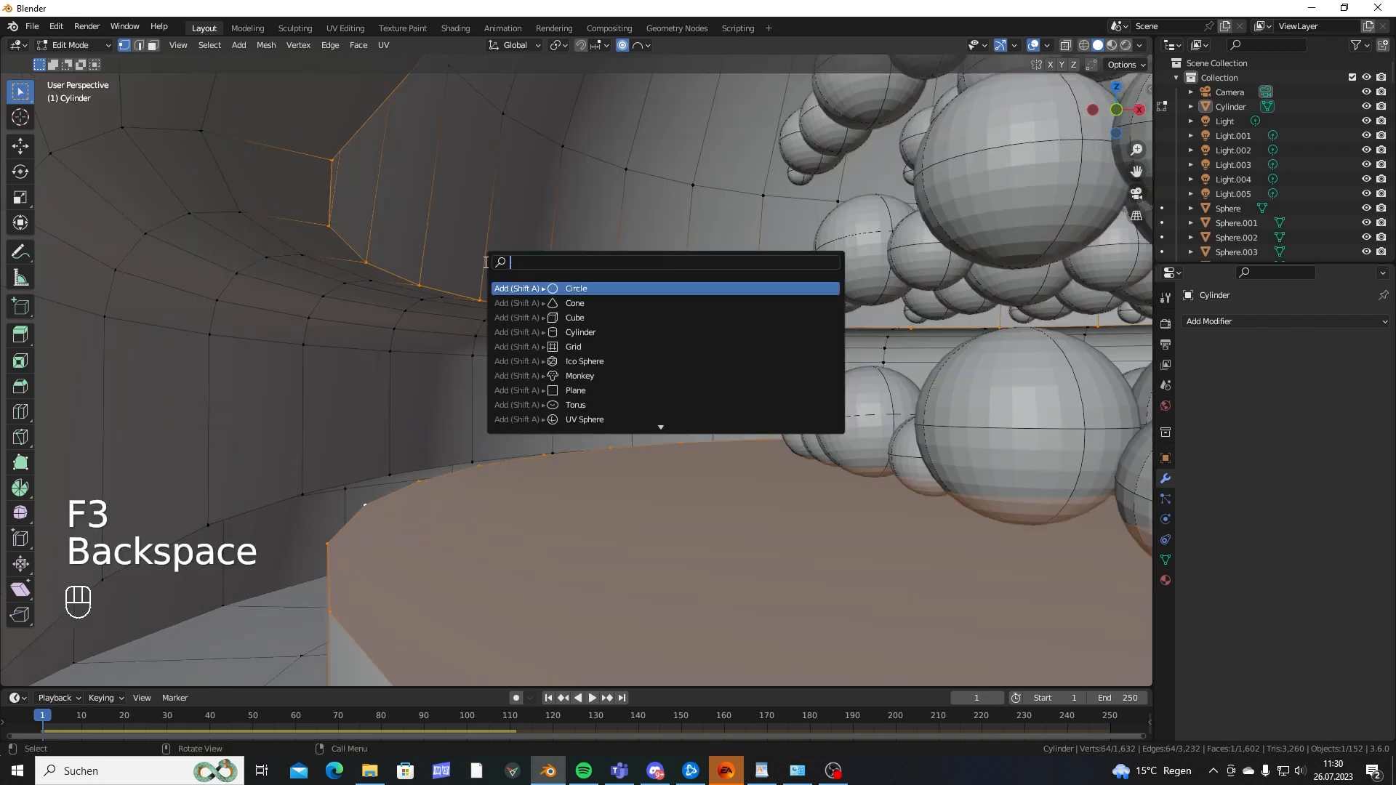
type("brid")
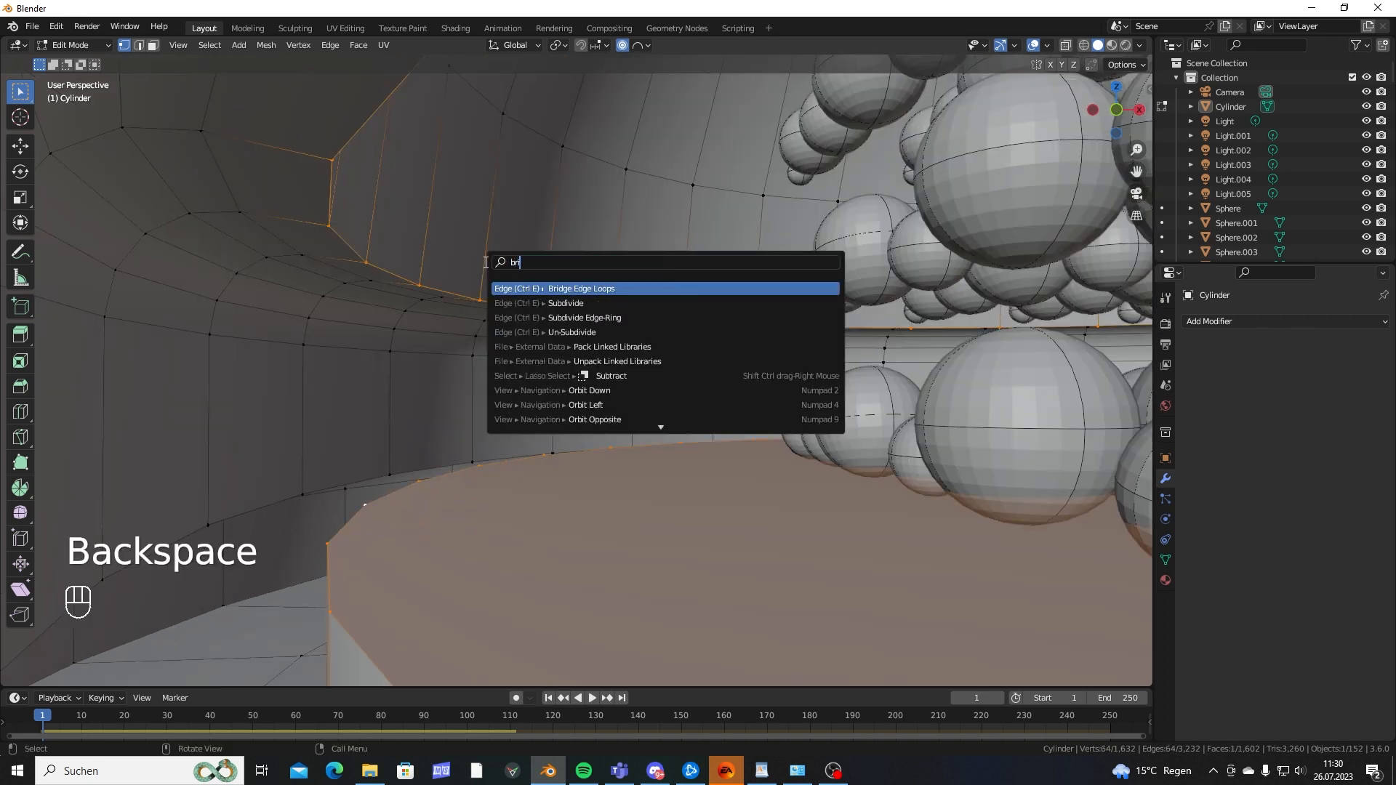
left_click(570, 289)
scroll(625, 308, "down", 3)
middle_click_drag(639, 312, 454, 354, "shift")
scroll(463, 352, "up", 4)
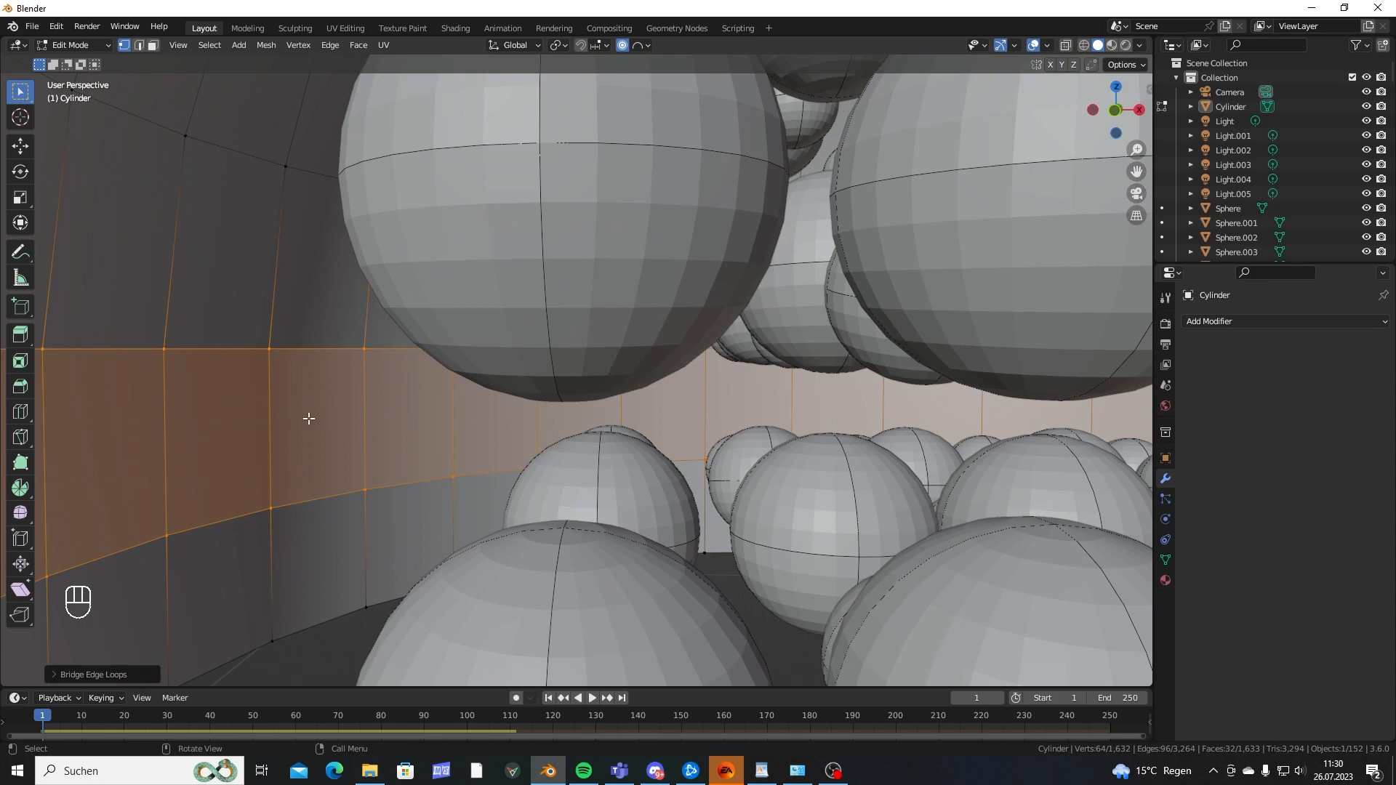
Bridge the matching pair of inner edge loops at the upper end of the hourglass.
middle_click_drag(343, 451, 379, 436)
middle_click_drag(380, 436, 669, 320, "shift")
scroll(528, 314, "up", 2)
middle_click_drag(327, 316, 621, 343, "shift")
scroll(325, 357, "down", 3)
scroll(730, 243, "down", 5)
scroll(603, 378, "up", 5)
middle_click_drag(592, 436, 607, 502, "shift")
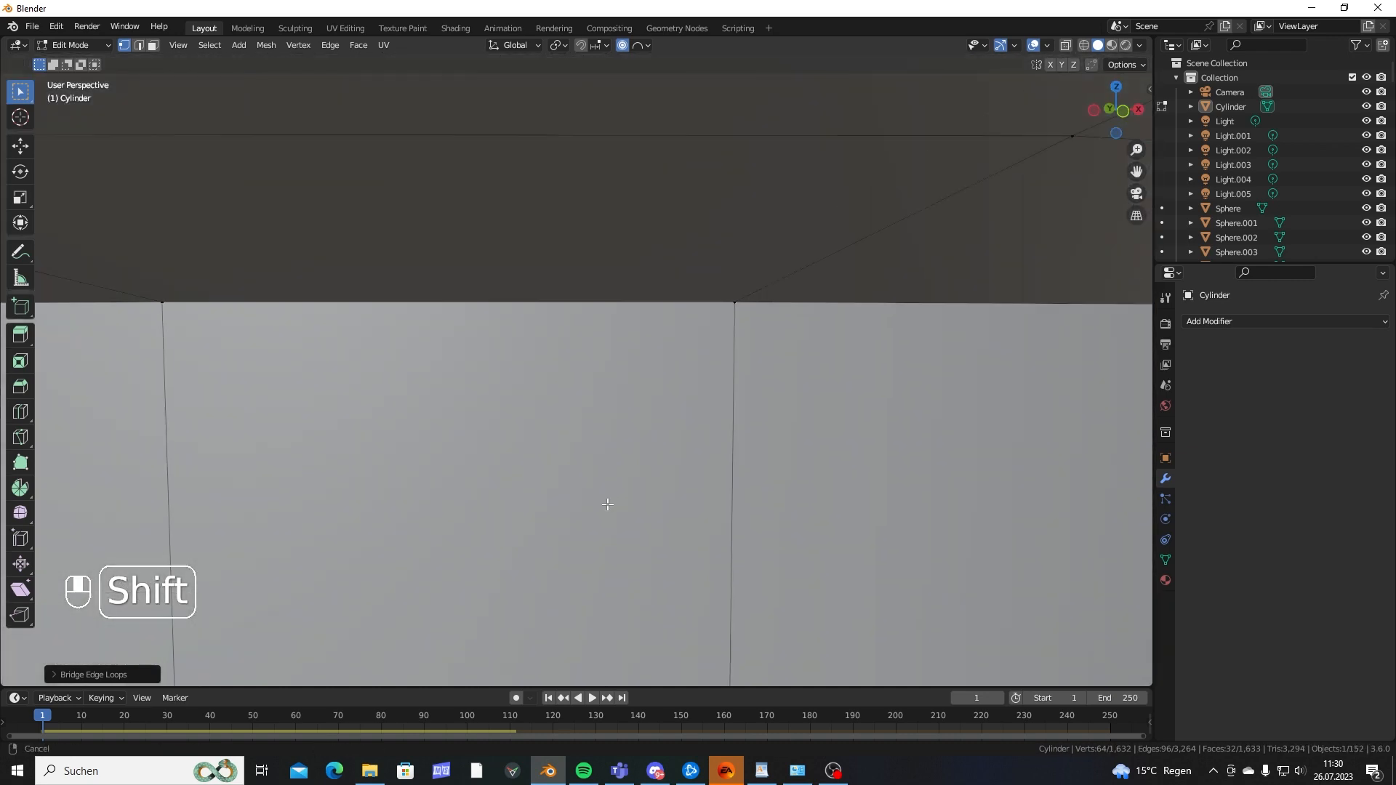
scroll(608, 502, "down", 3)
middle_click_drag(421, 358, 352, 361)
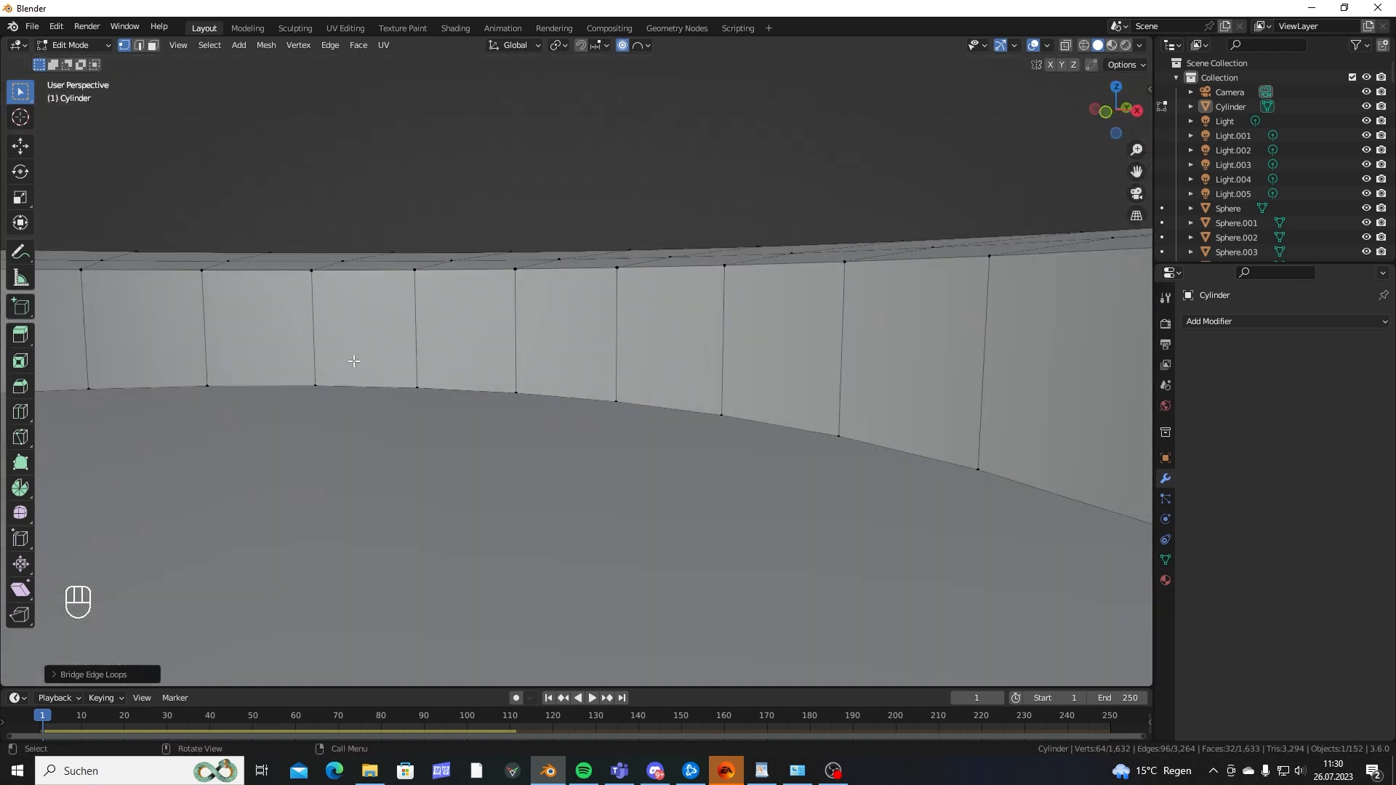
middle_click_drag(509, 407, 567, 386, "shift")
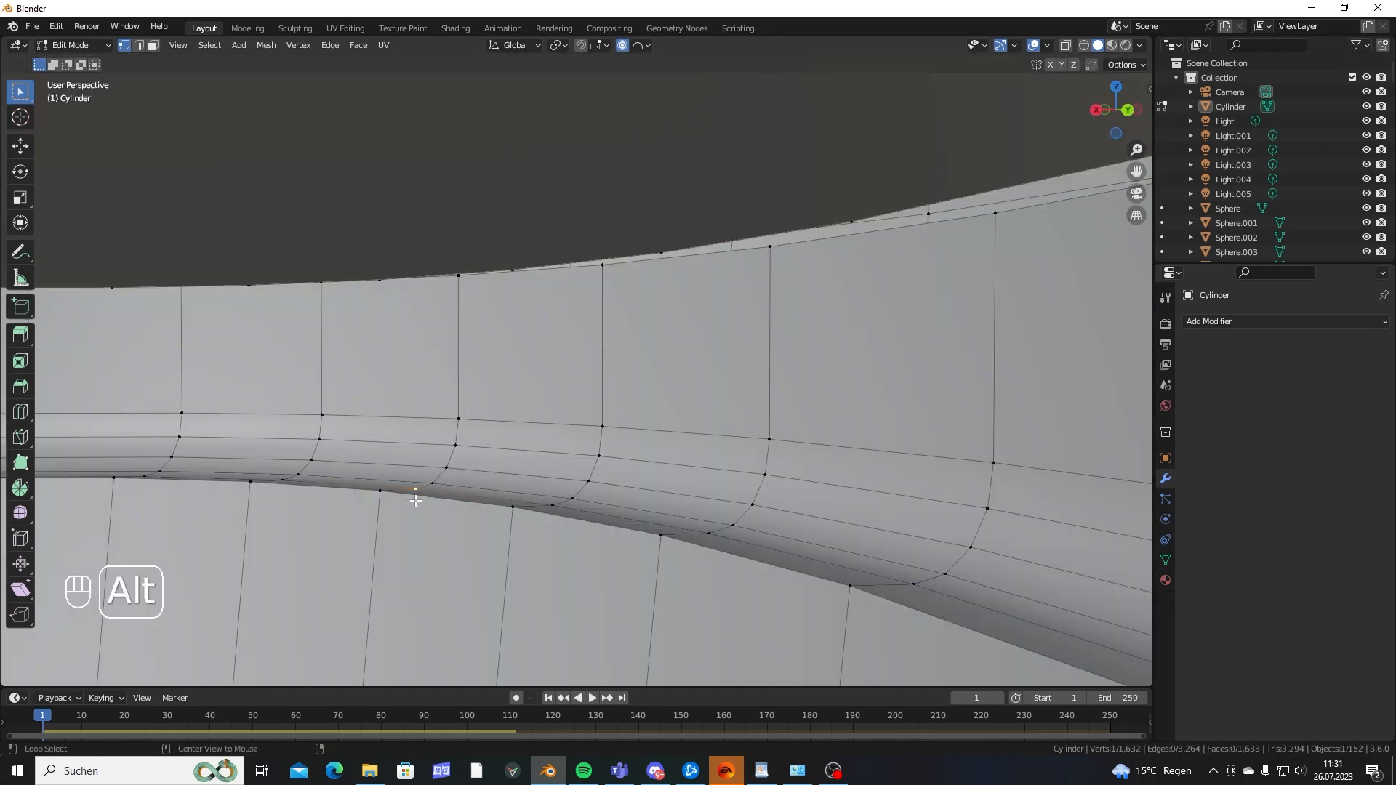
left_click(415, 497, "alt")
mouse_move(375, 292)
middle_mouse_down()
mouse_move(355, 283)
mouse_move(401, 288)
middle_mouse_up()
left_click(402, 289, "alt+shift")
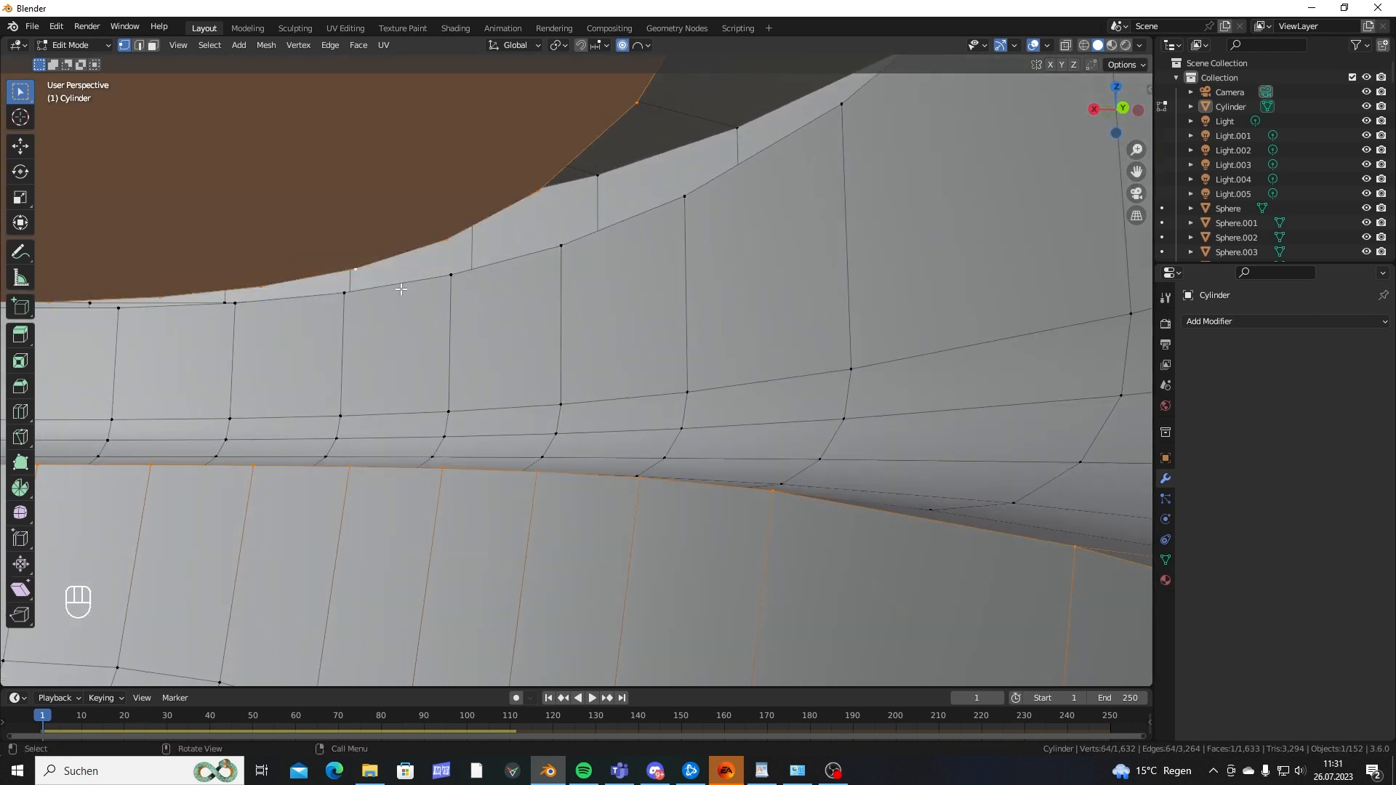
key("F2")
key("F3")
type("bridge")
key("Return")
Leave mesh editing, play the simulation from the first frame in wireframe shading, and stop it.
middle_click_drag(508, 272, 448, 360)
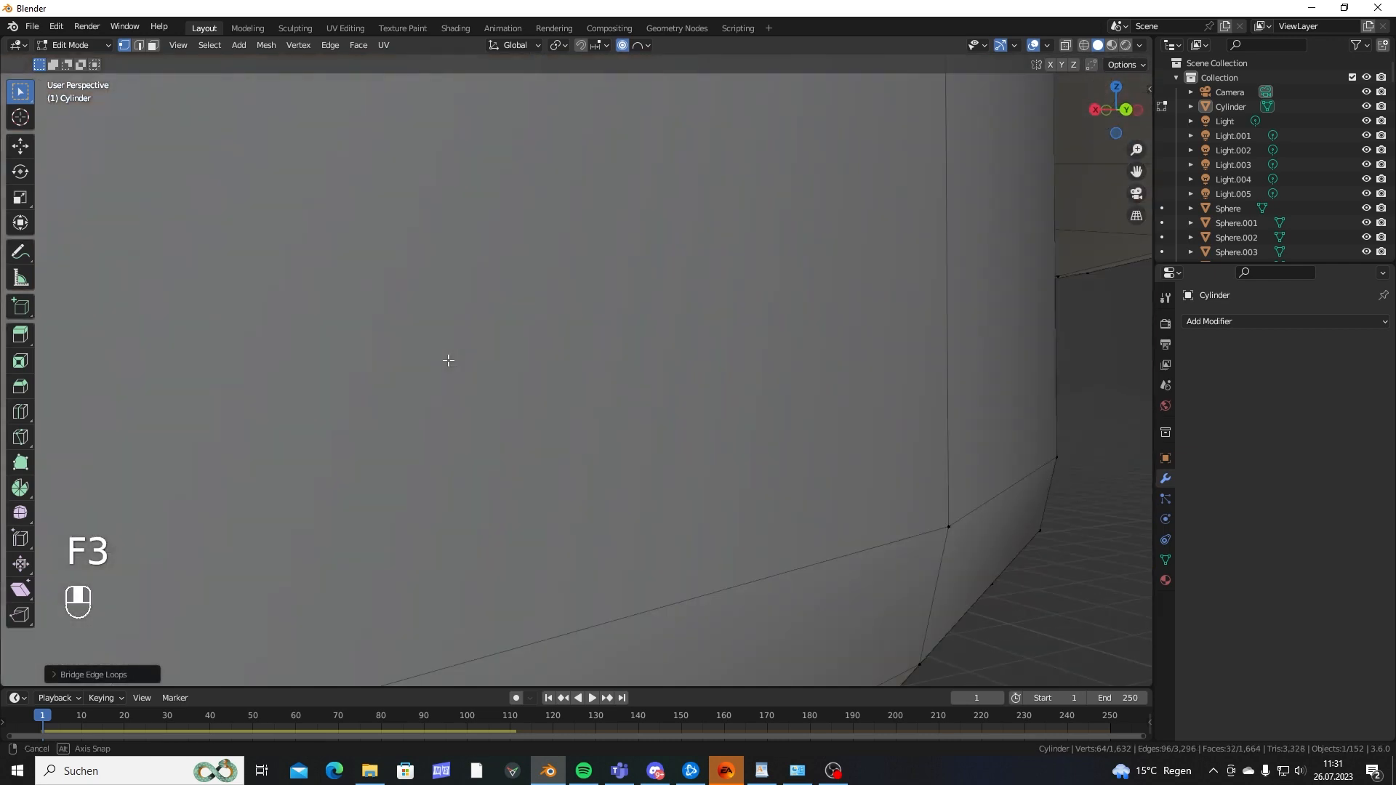
scroll(450, 360, "up", 2)
scroll(464, 276, "down", 6)
middle_click_drag(513, 454, 503, 160, "shift")
key("Tab")
scroll(688, 382, "down", 6)
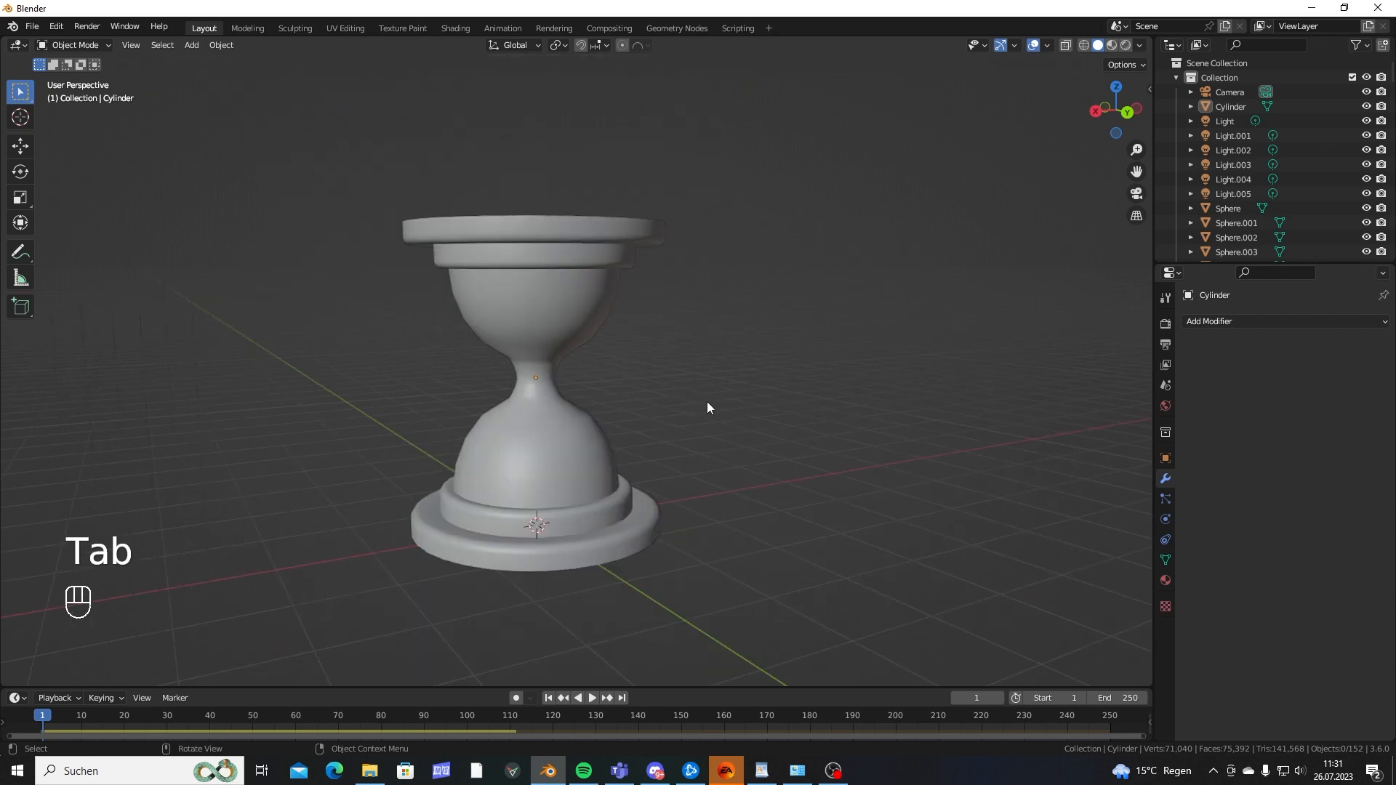
key("shift+z")
key("shift+Left")
key("space")
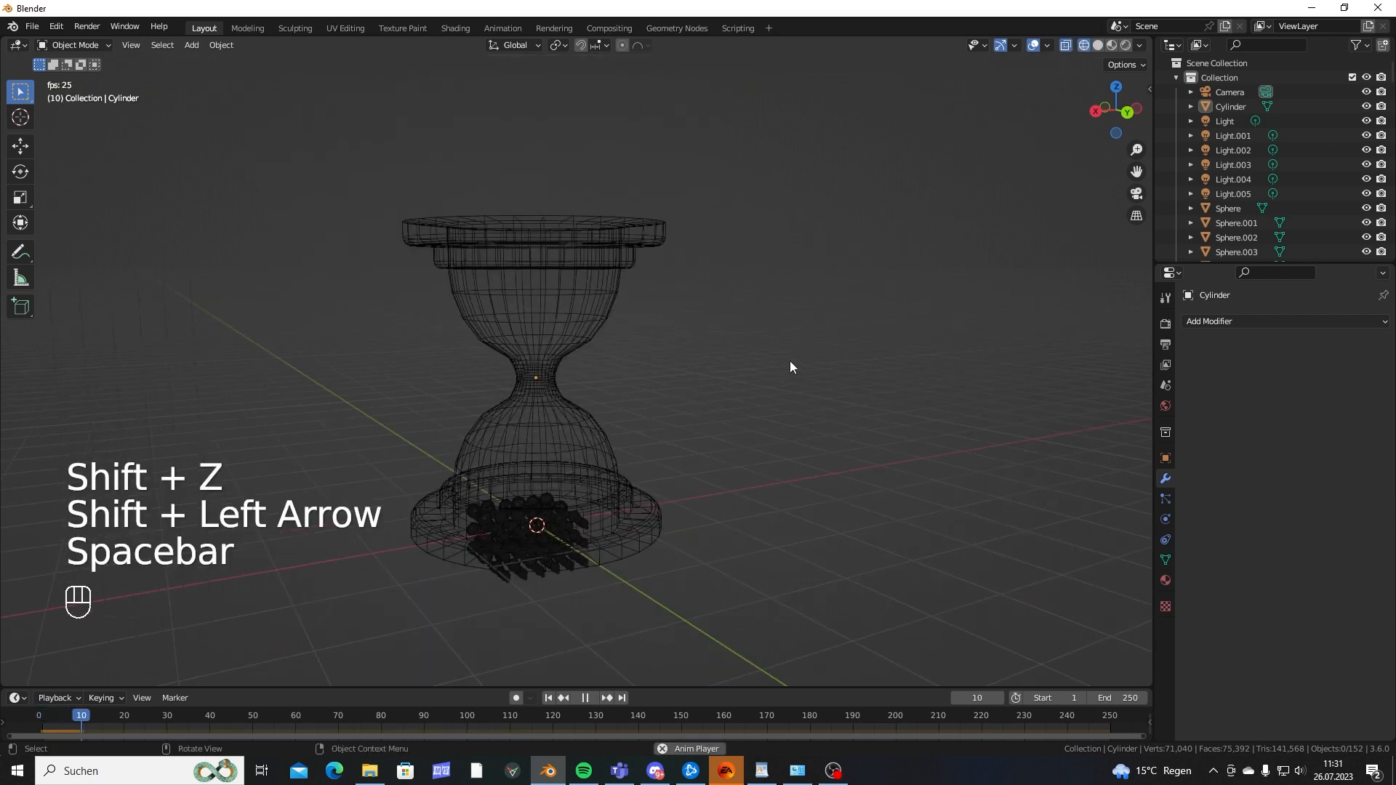
key("space")
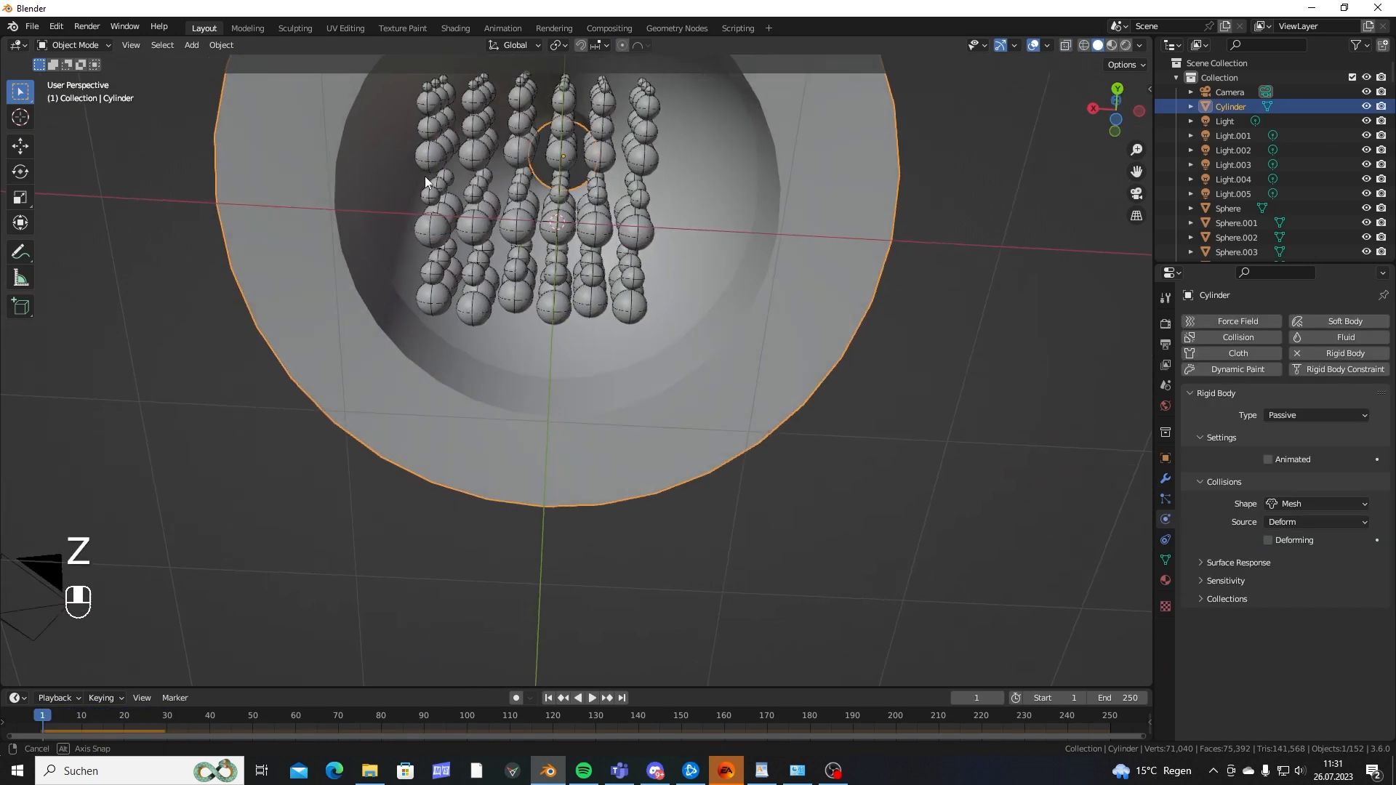
Close the underside of the hourglass by filling its open outer edge loop with a face.
middle_click_drag(425, 176, 261, 422)
key("Tab")
scroll(316, 334, "up", 3)
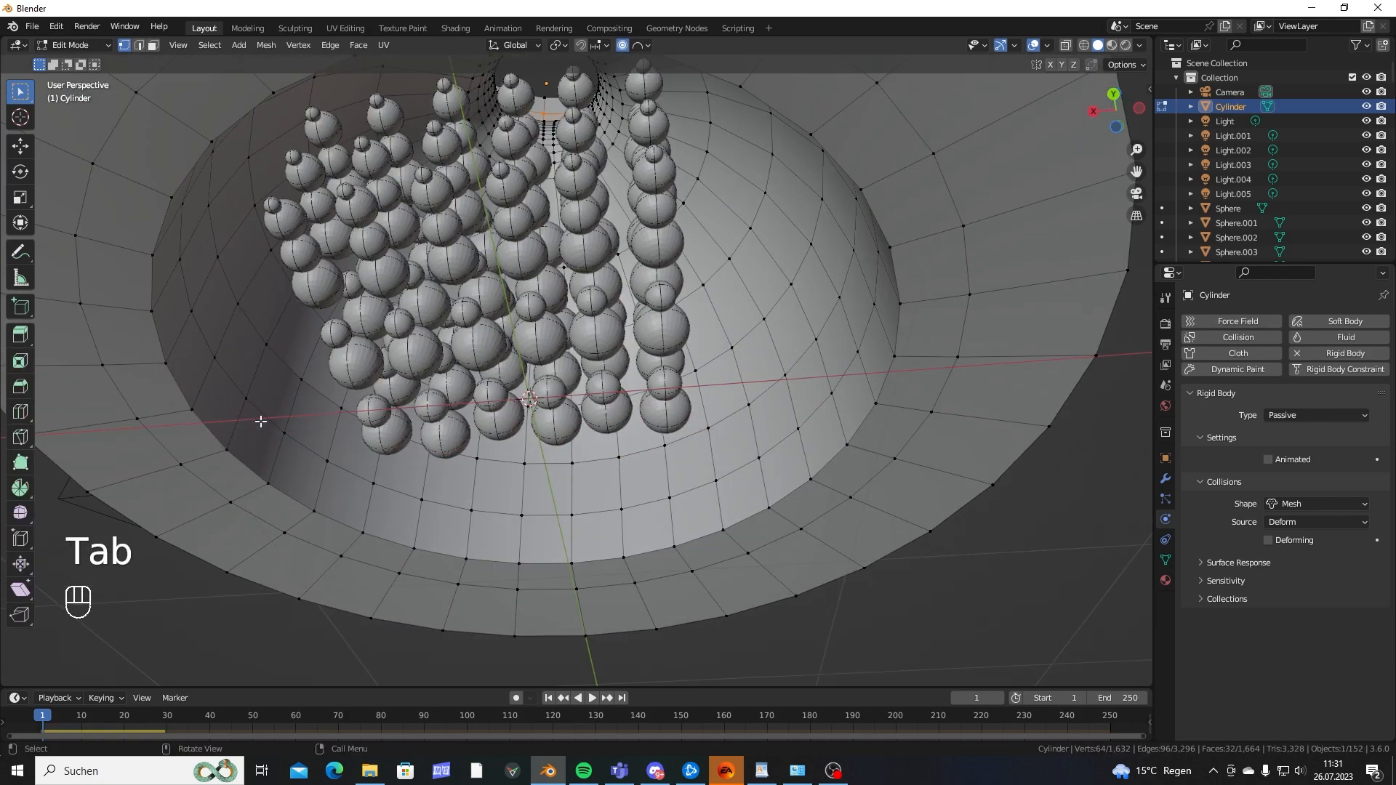
left_click(182, 393, "alt")
key("f")
Close the top of the hourglass by filling its open outer edge loop with a face.
scroll(538, 404, "down", 3)
middle_click_drag(560, 312, 599, 475)
scroll(605, 345, "down", 2)
middle_click_drag(603, 347, 585, 402)
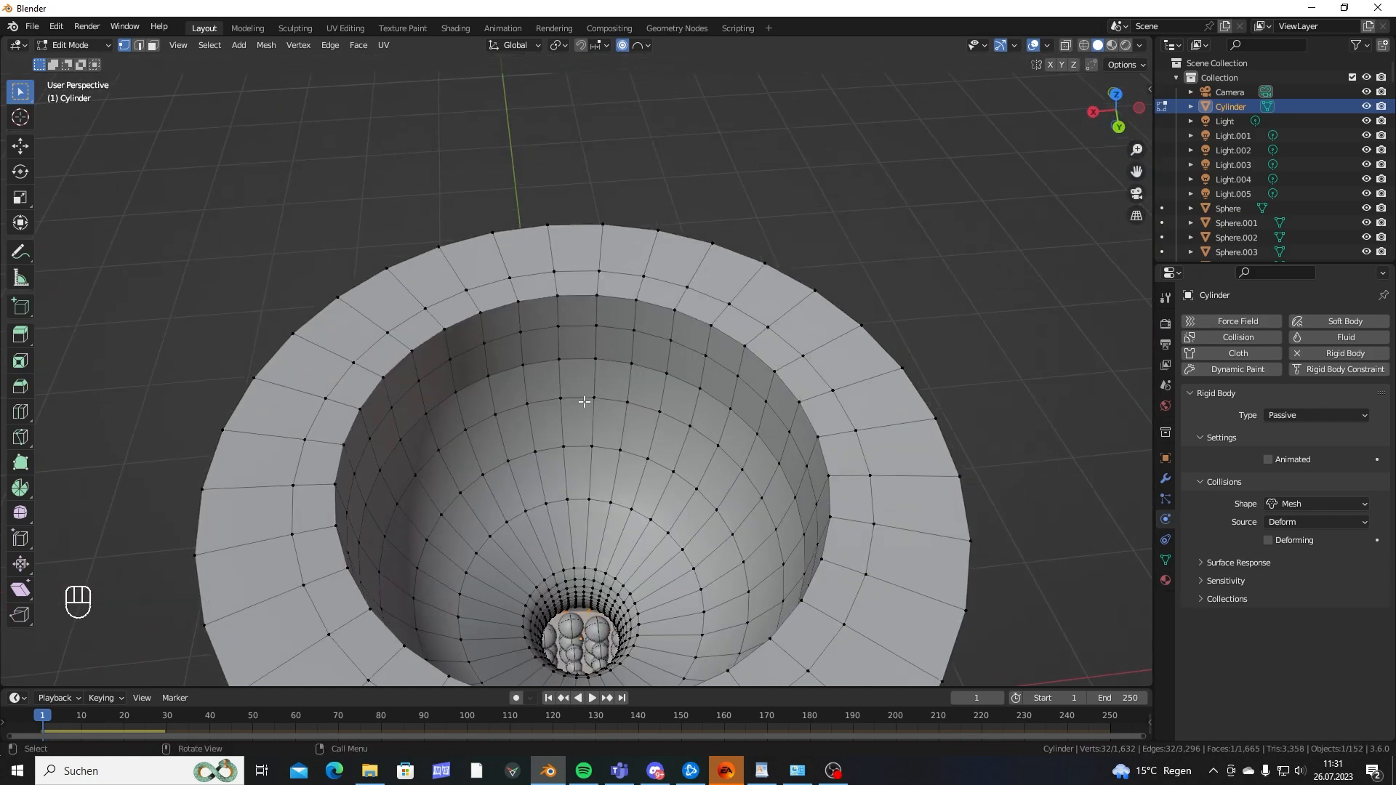
left_click(496, 309, "alt")
left_click(496, 309, "alt")
mouse_move(497, 309)
middle_mouse_down()
mouse_move(450, 341)
mouse_move(862, 264)
mouse_move(772, 308)
mouse_move(766, 380)
middle_mouse_up()
key("f")
Play the simulation in wireframe from the first frame, stop it at frame 121, and return to the first frame.
key("Tab")
key("z")
left_click(925, 286)
key("shift+z")
key("shift+Left")
key("space")
middle_click_drag(681, 291, 677, 346, "alt")
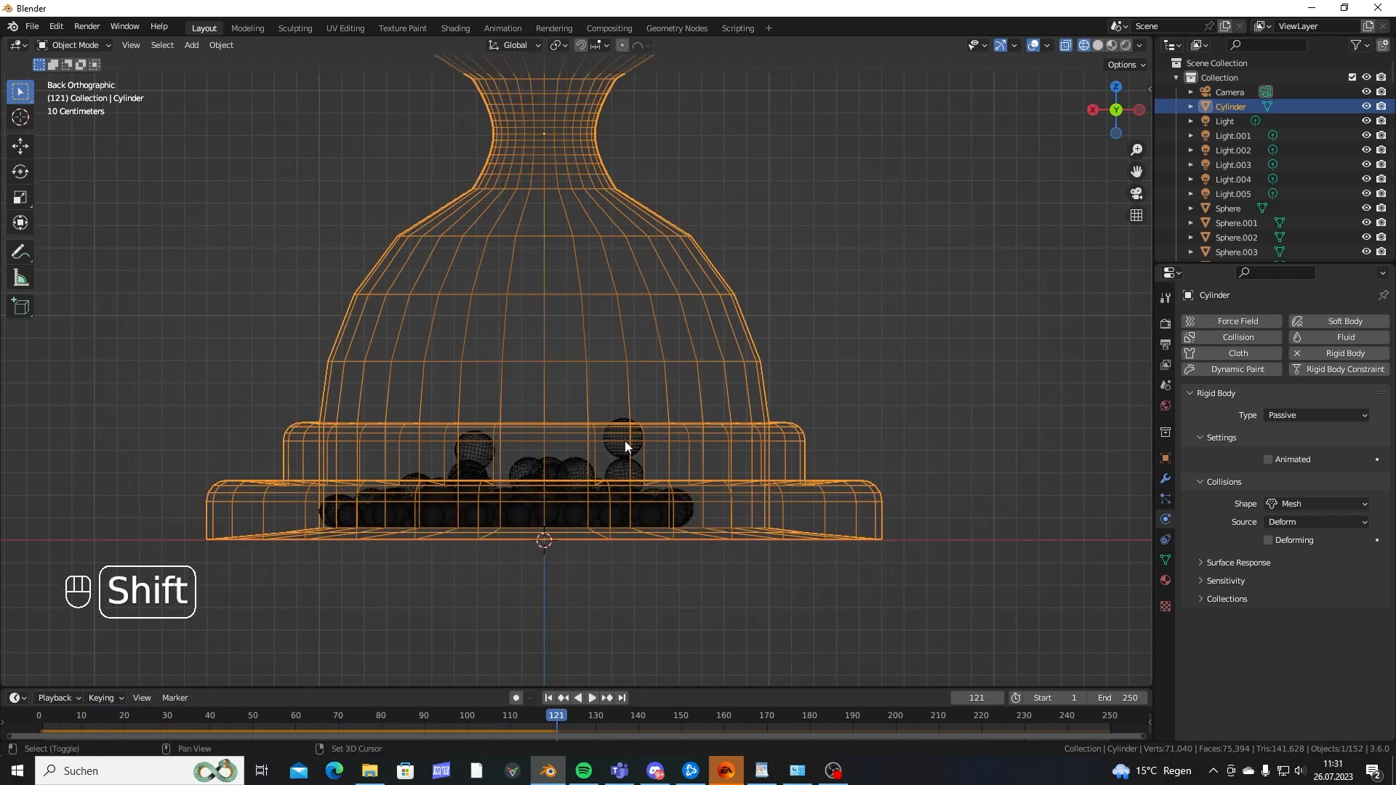
key("shift+Left")
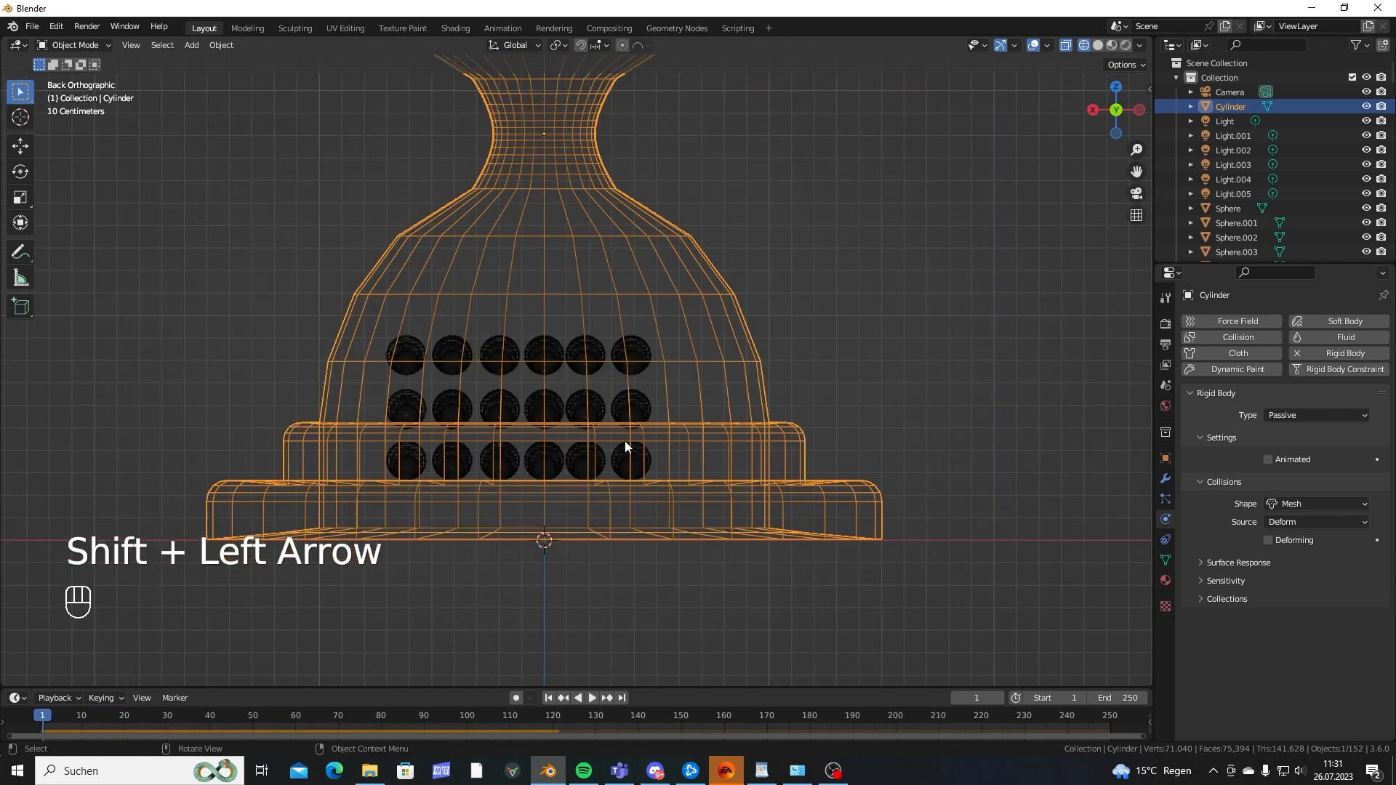
Shift only the top layer of spheres sideways along X in the negative direction, keeping it inside the glass.
left_click_drag(259, 293, 756, 378)
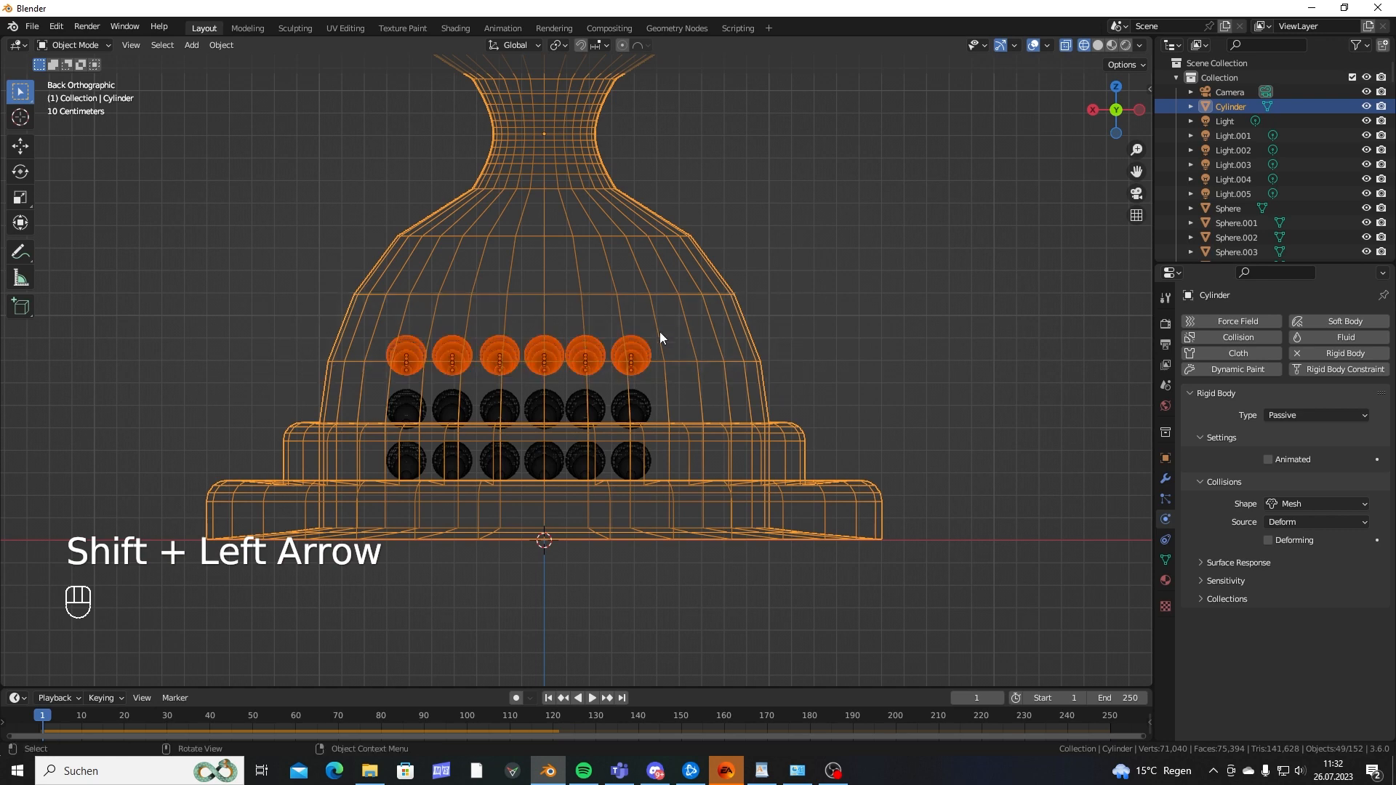
left_click(734, 306, "shift")
key("g")
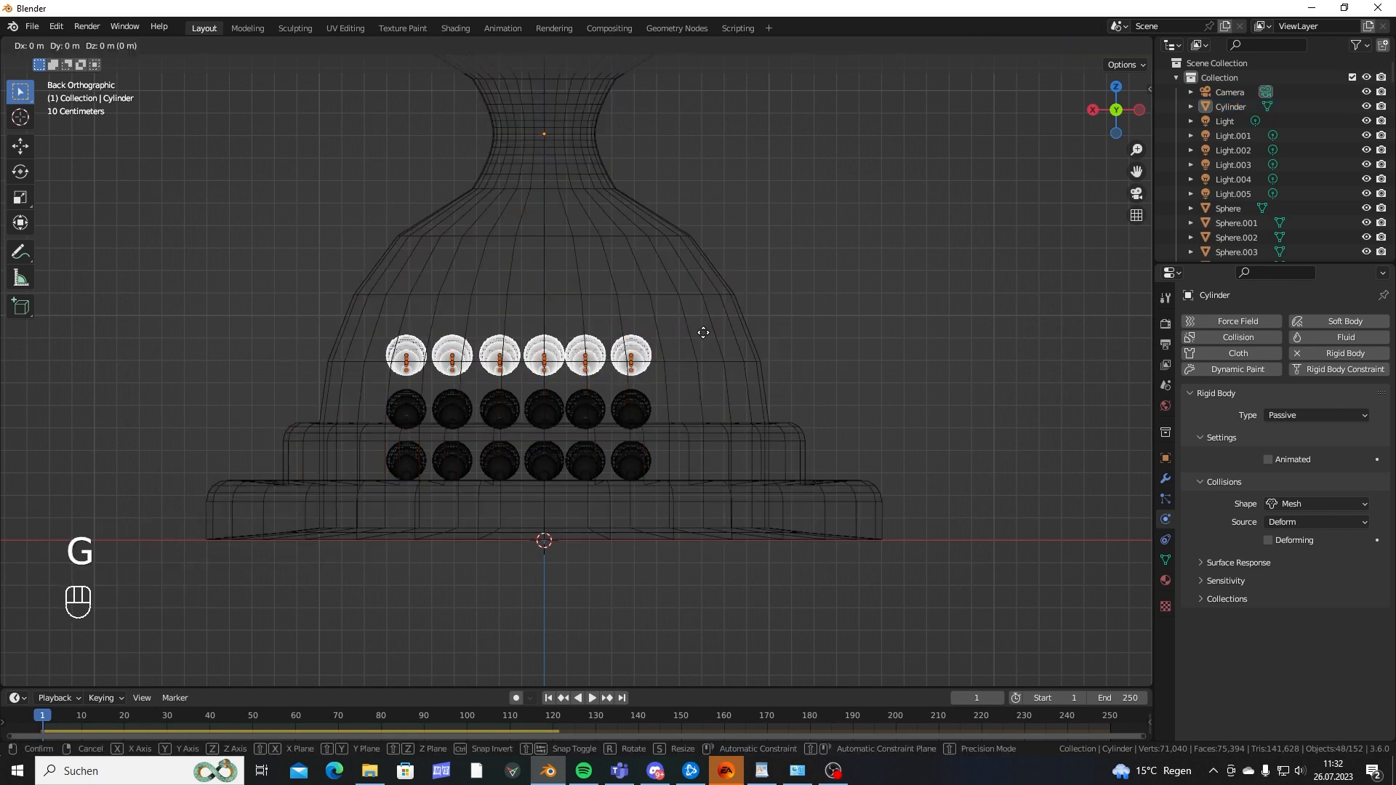
key("x")
left_click(966, 368)
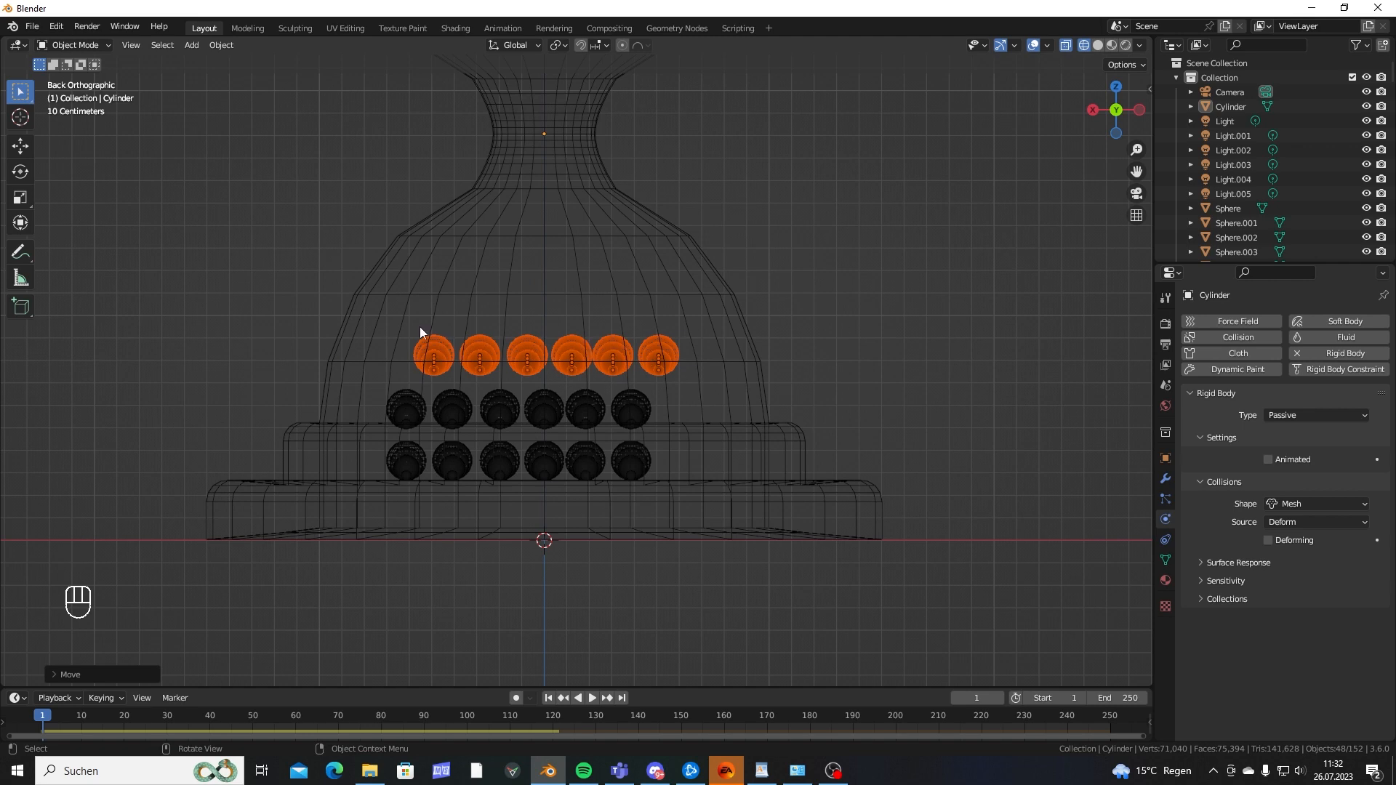
key("g")
key("x")
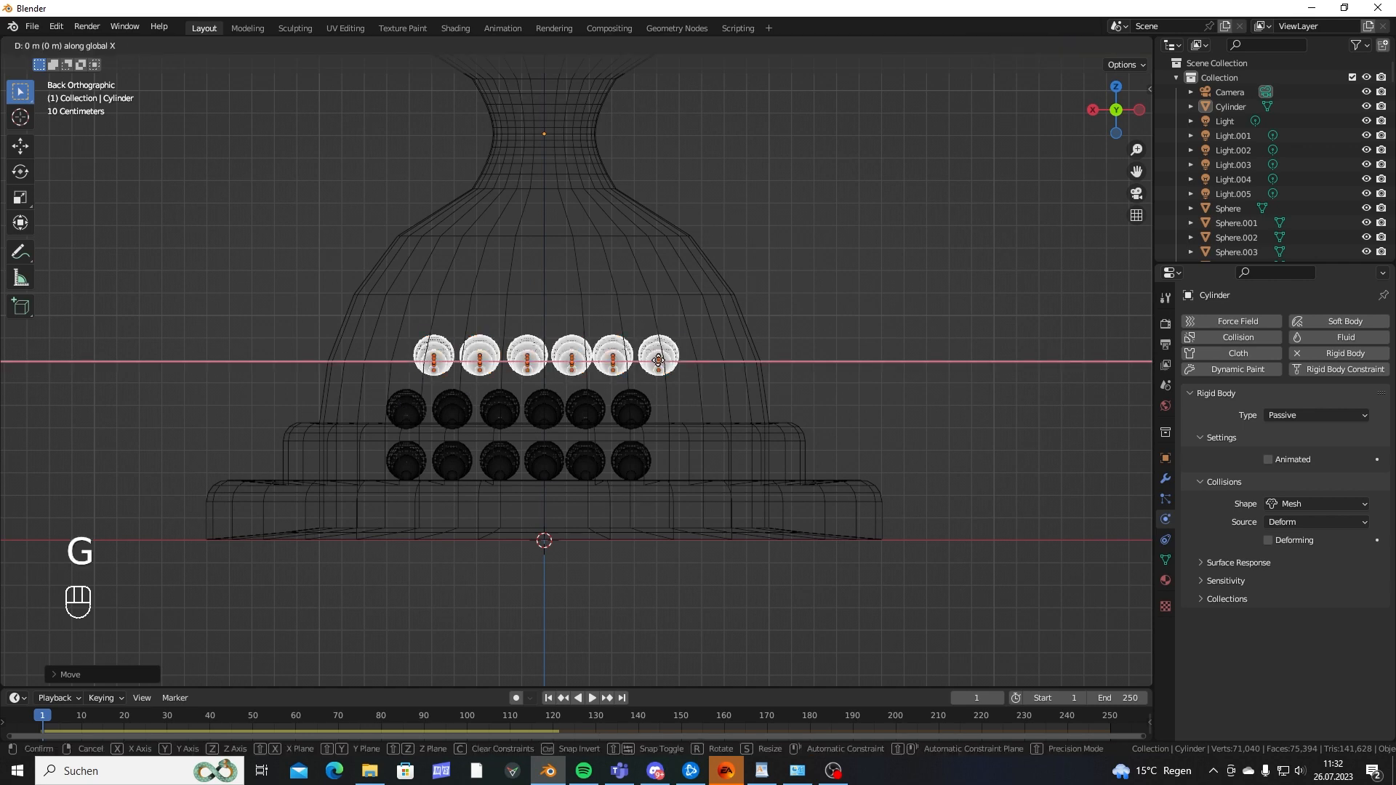
left_click(664, 336)
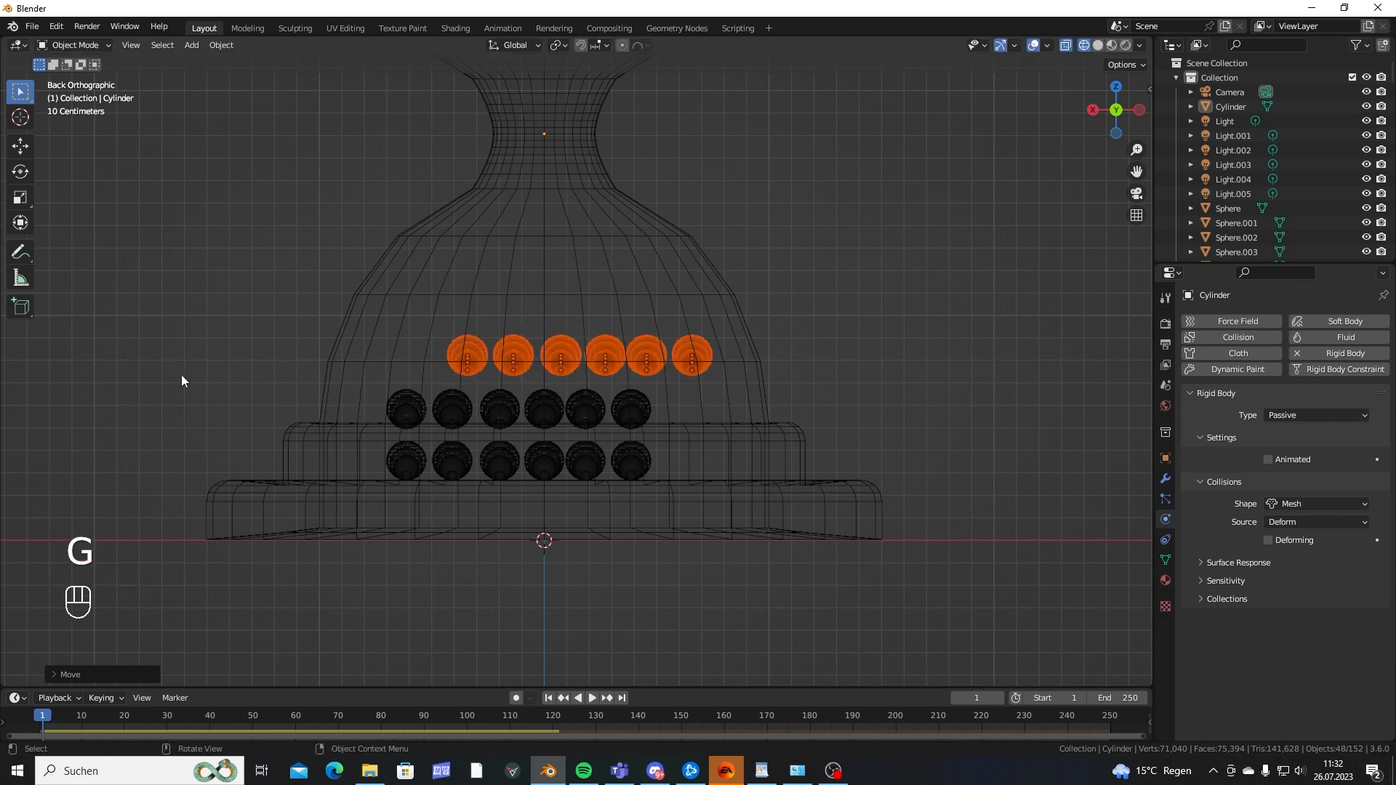
Move the bottom layer of spheres about 0.2 m along X, opposite to the top layer's offset, and clear the selection.
left_click_drag(165, 370, 291, 443)
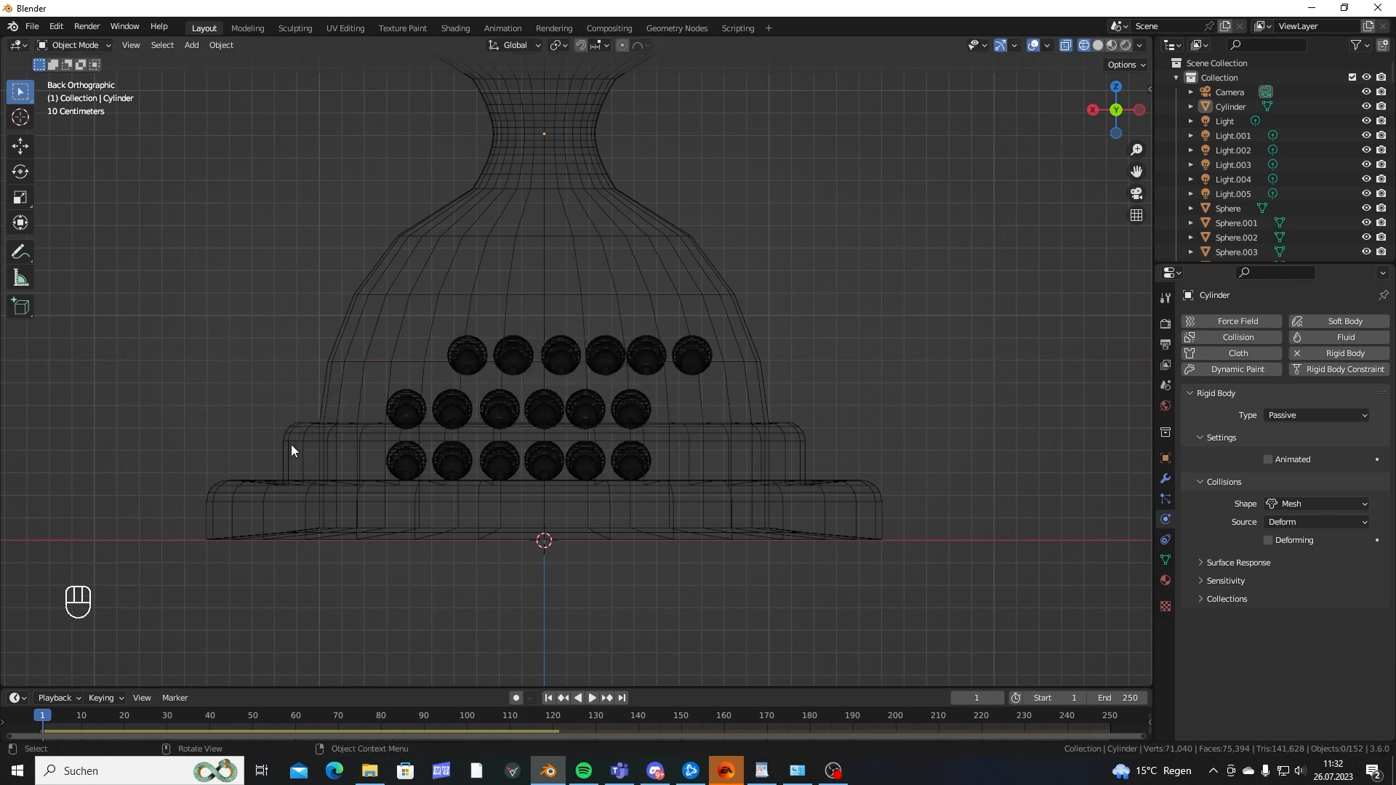
left_click_drag(199, 415, 216, 308)
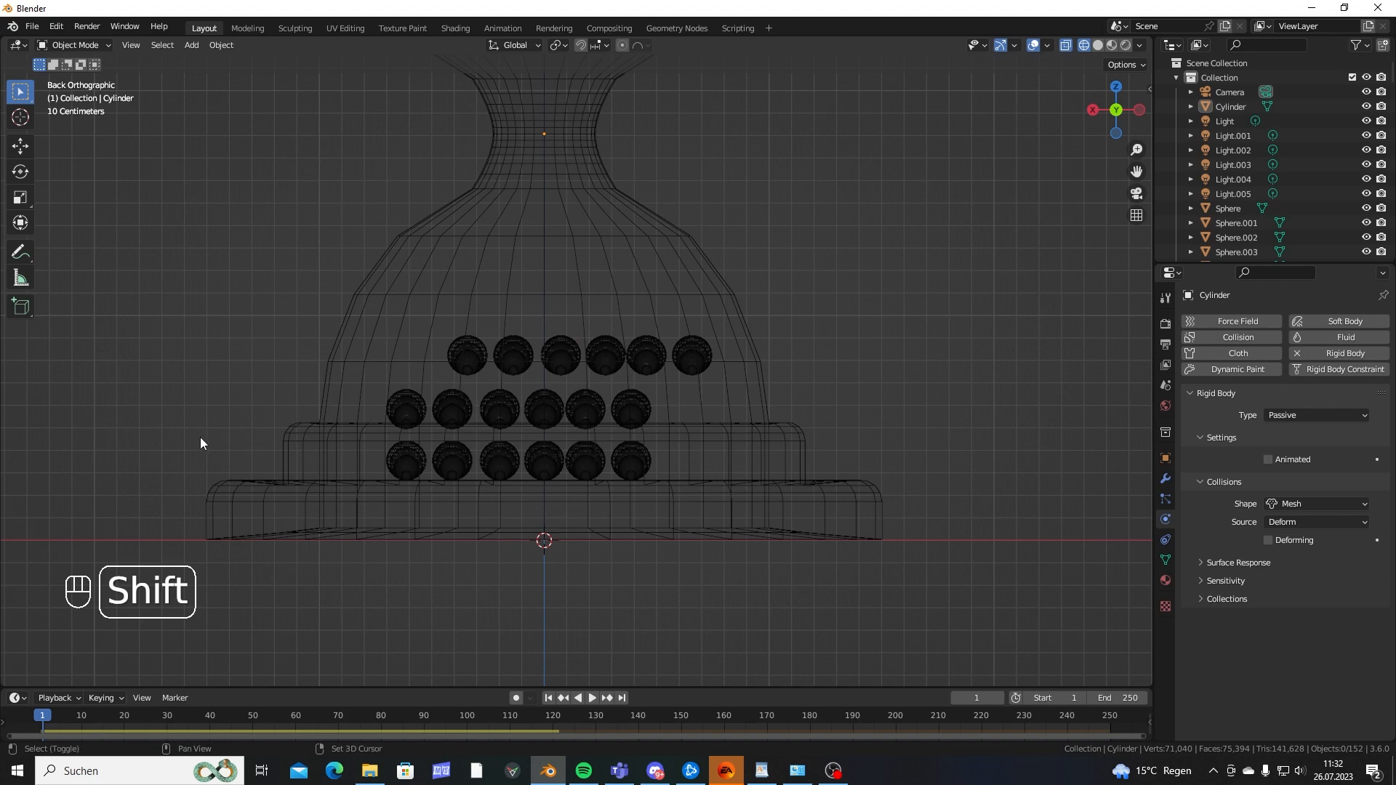
left_click_drag(200, 442, 827, 492, "shift")
left_click(766, 446, "shift")
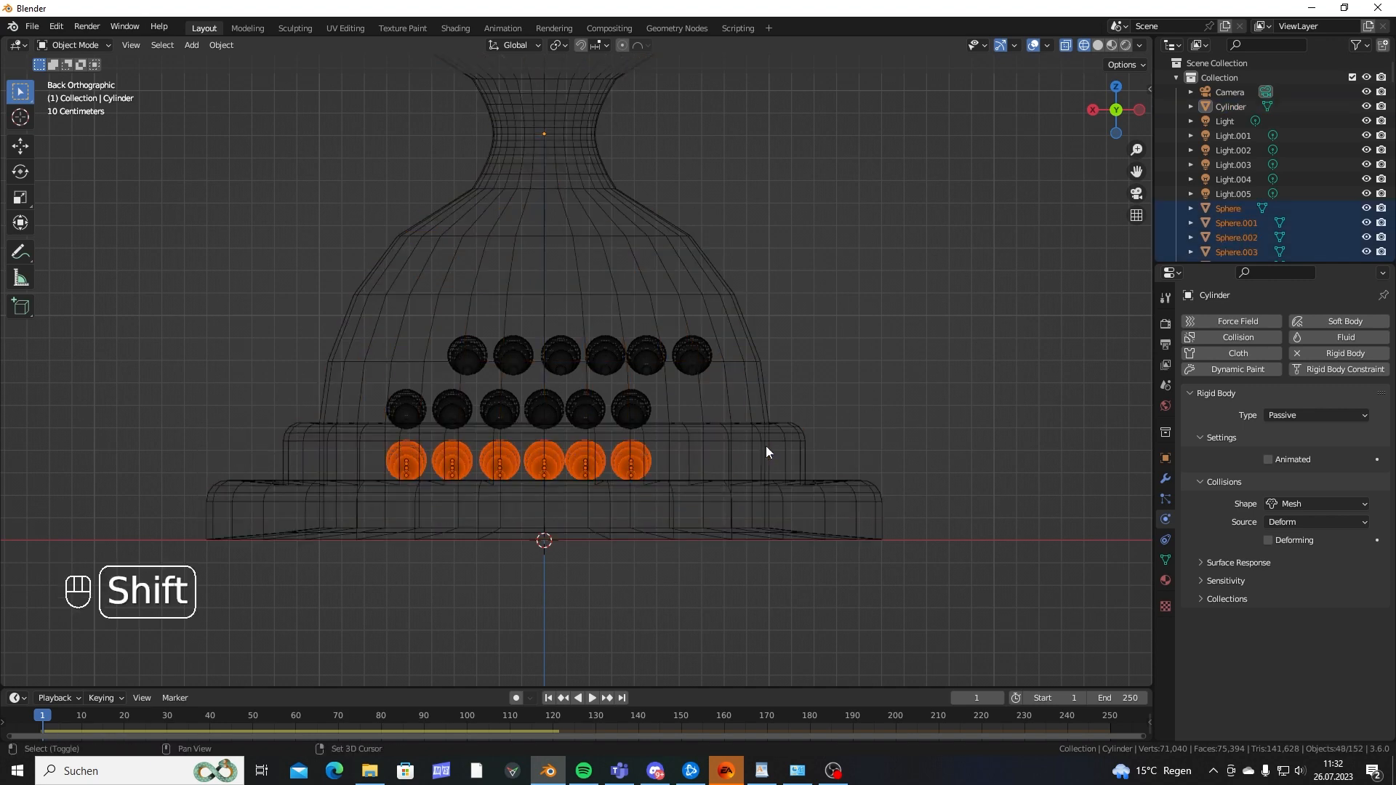
key("g")
key("x")
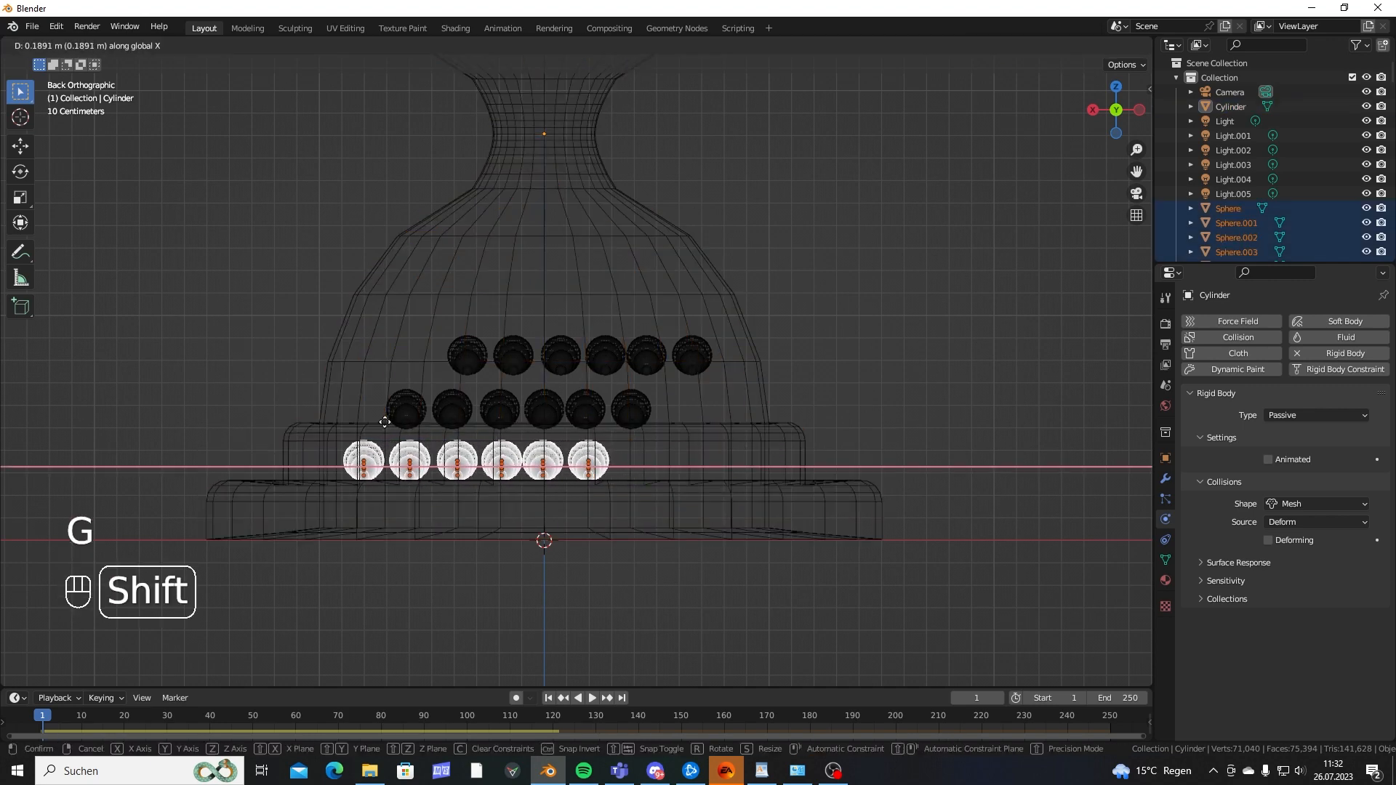
left_click(393, 405)
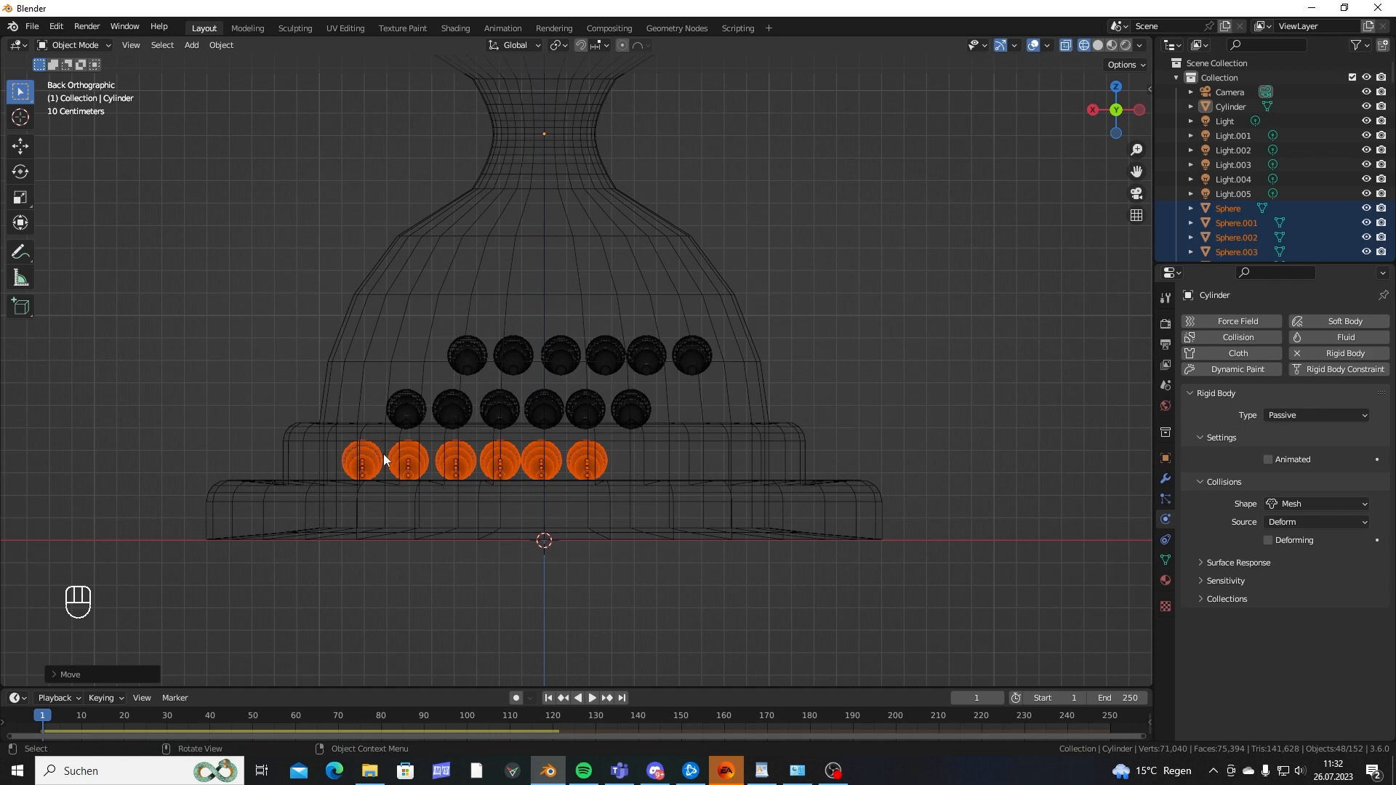
left_click(1018, 218)
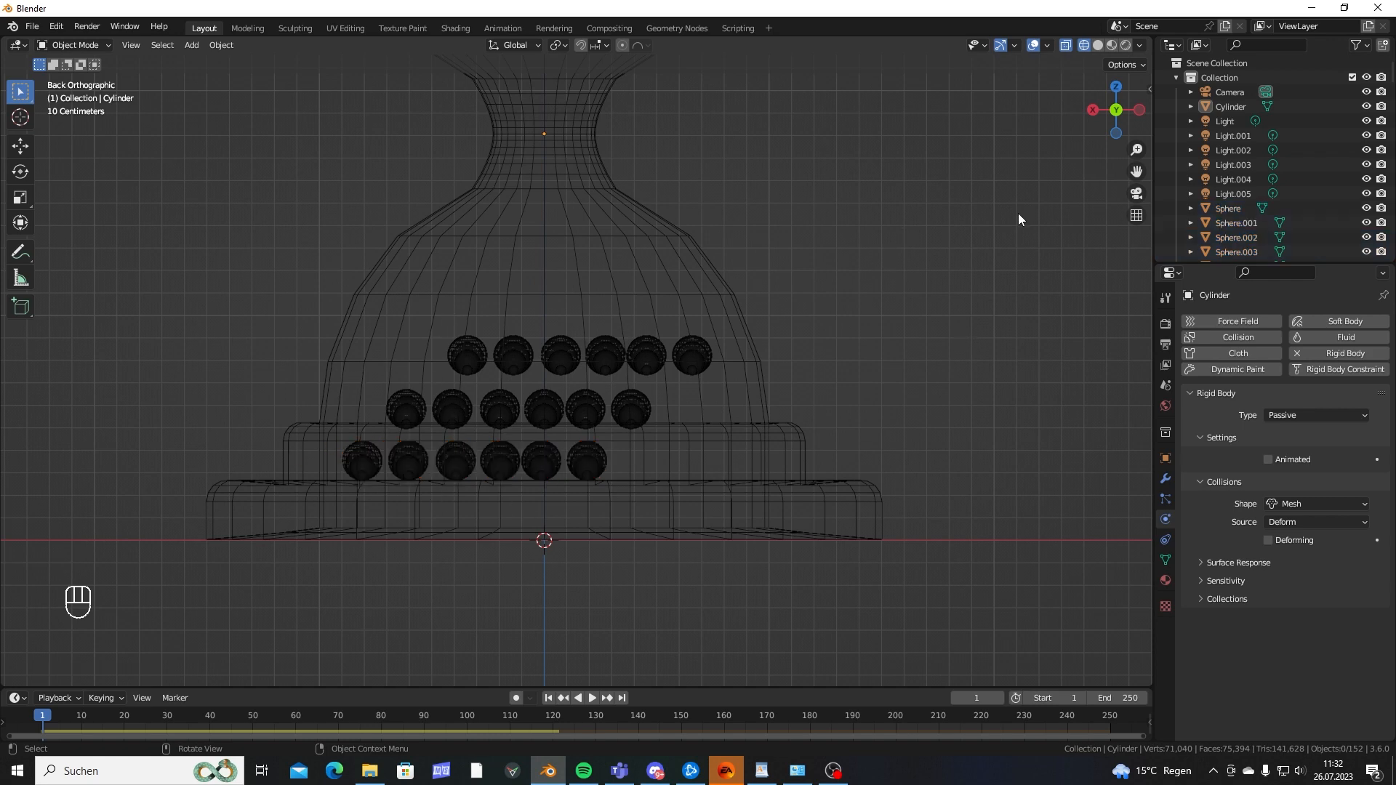
Play the simulation of the staggered layers from the first frame, stop it at frame 66, and examine the pile of spheres.
key("shift+Left")
key("space")
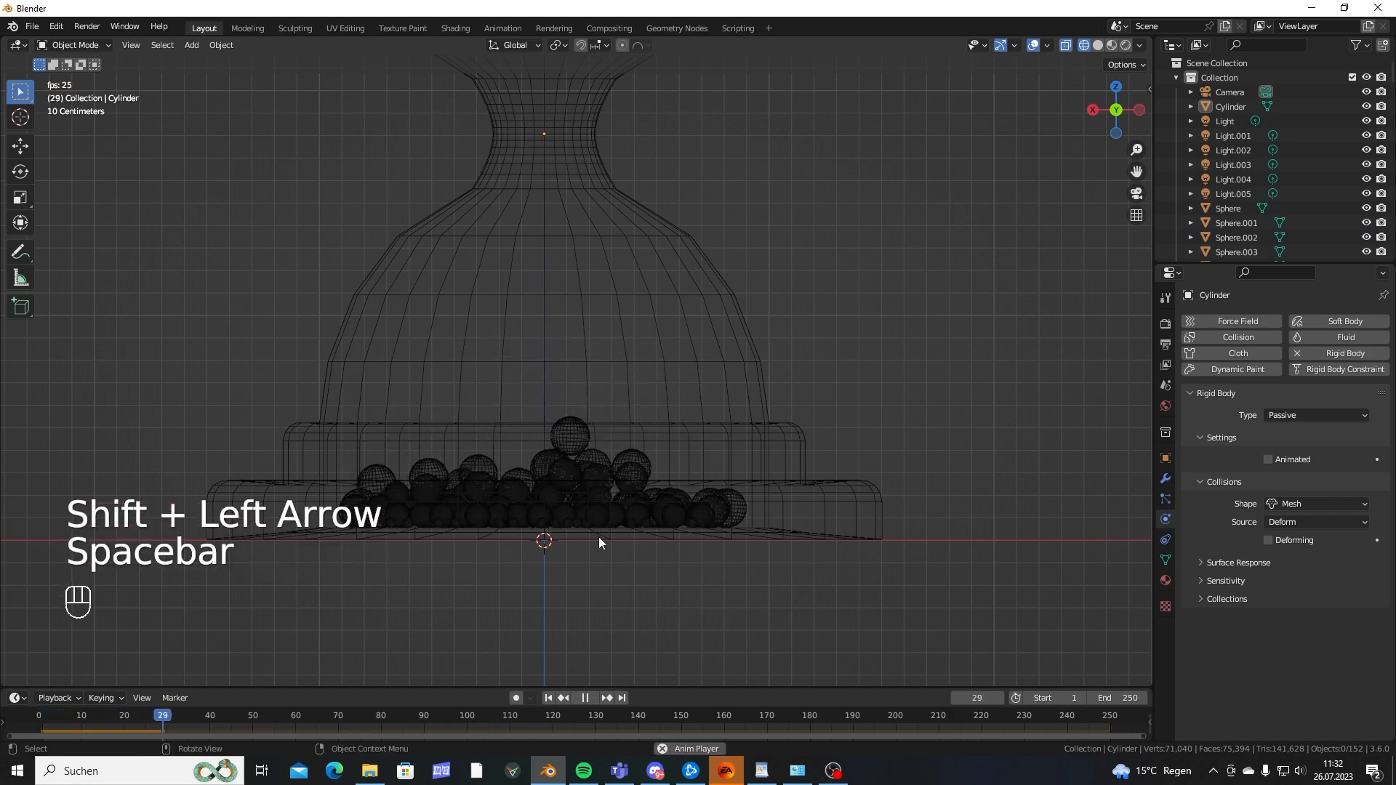
key("space")
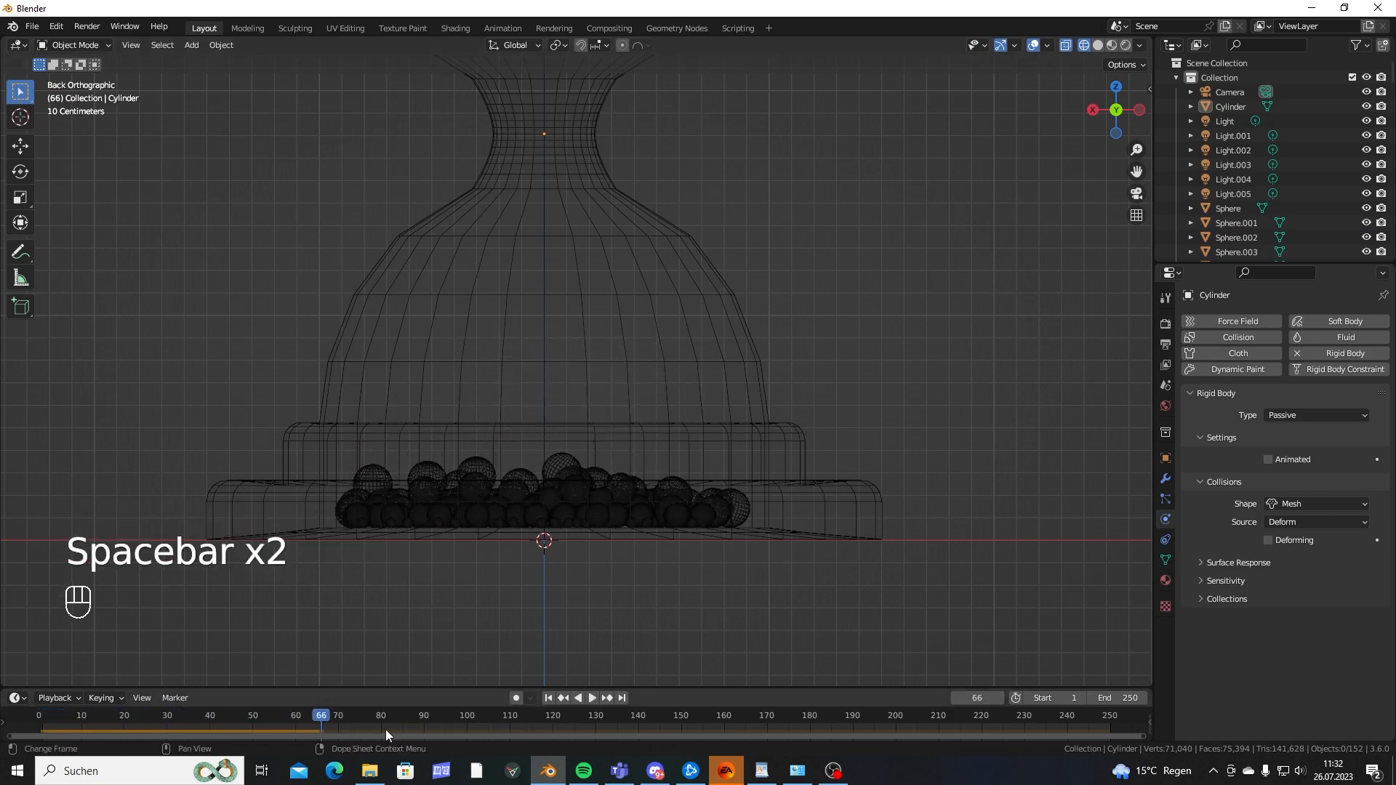
middle_click_drag(573, 531, 668, 508)
middle_click_drag(665, 551, 642, 529, "shift")
middle_click_drag(634, 477, 620, 541, "shift")
middle_click_drag(531, 249, 597, 449, "shift")
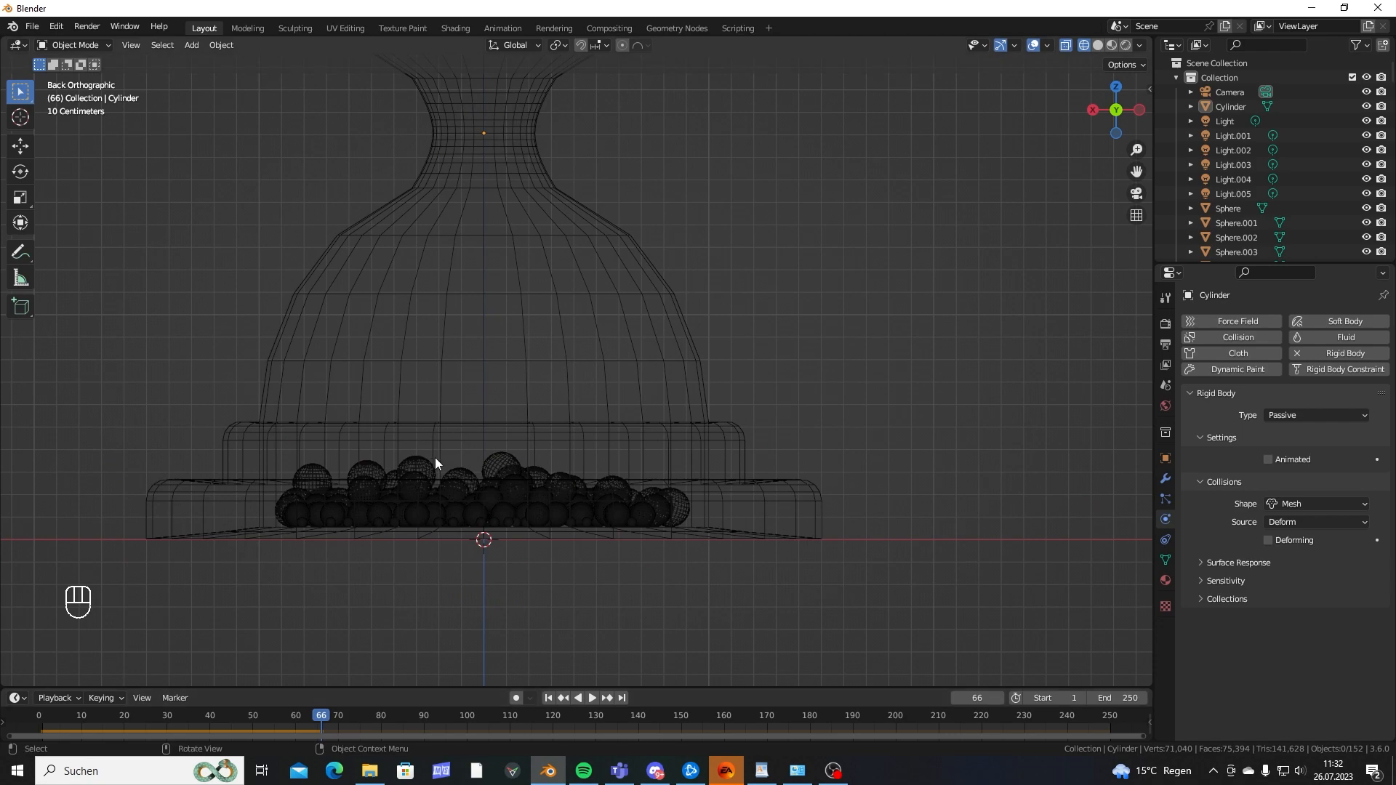
Apply the Visual Transform to all the settled spheres at frame 66, excluding the hourglass, and return to the first frame.
middle_click_drag(436, 457, 519, 315, "shift")
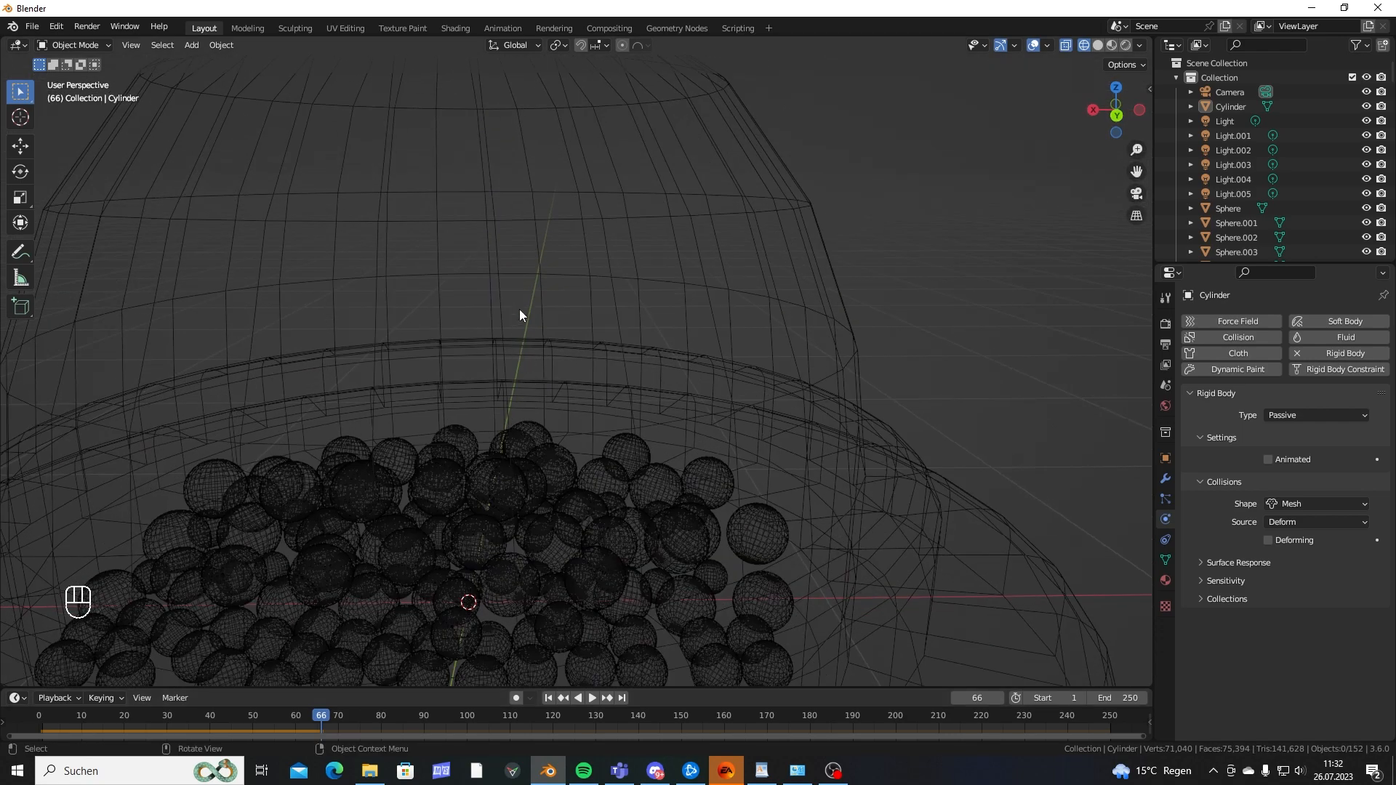
scroll(503, 395, "down", 5)
mouse_move(503, 396)
middle_mouse_down("alt")
mouse_move(504, 361)
mouse_move(509, 373)
middle_mouse_up("alt")
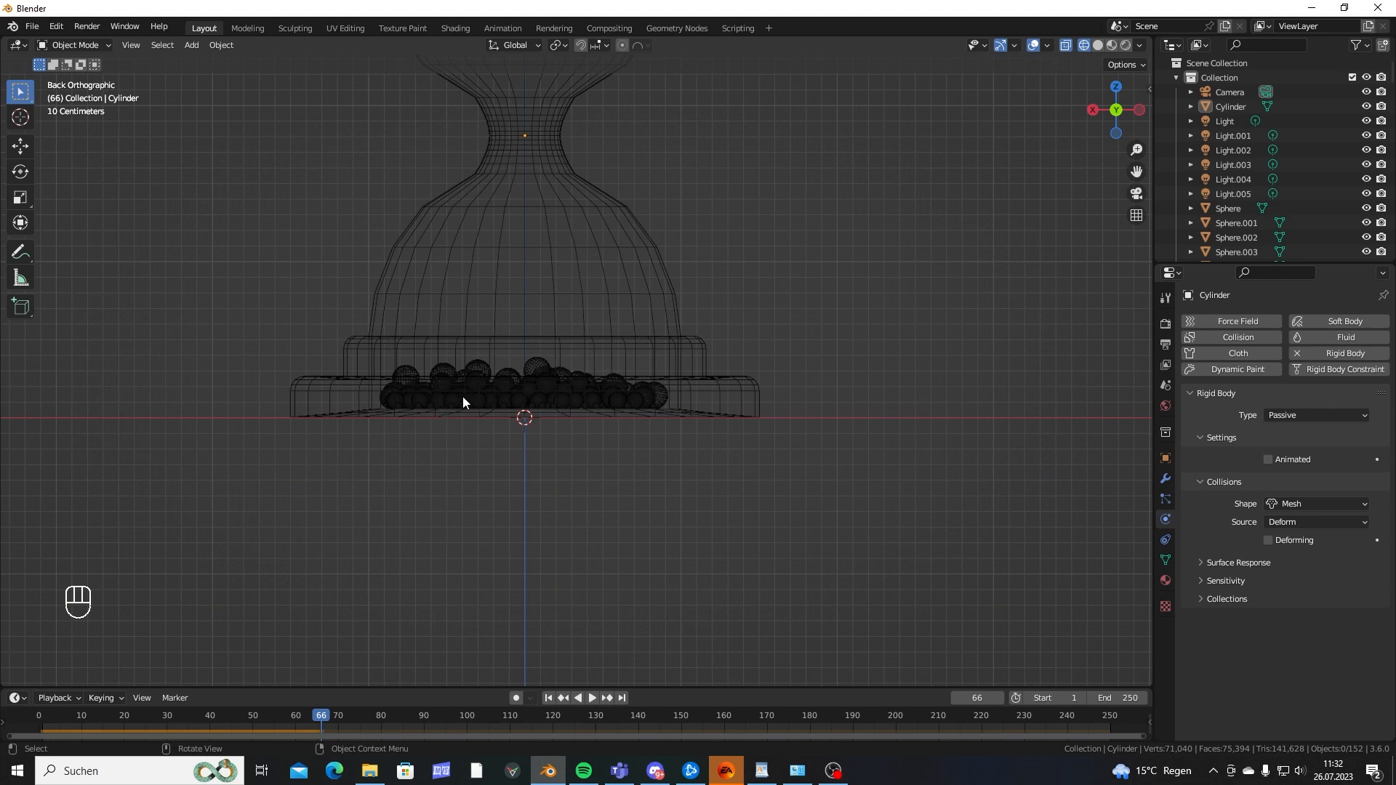
left_click_drag(224, 321, 684, 482)
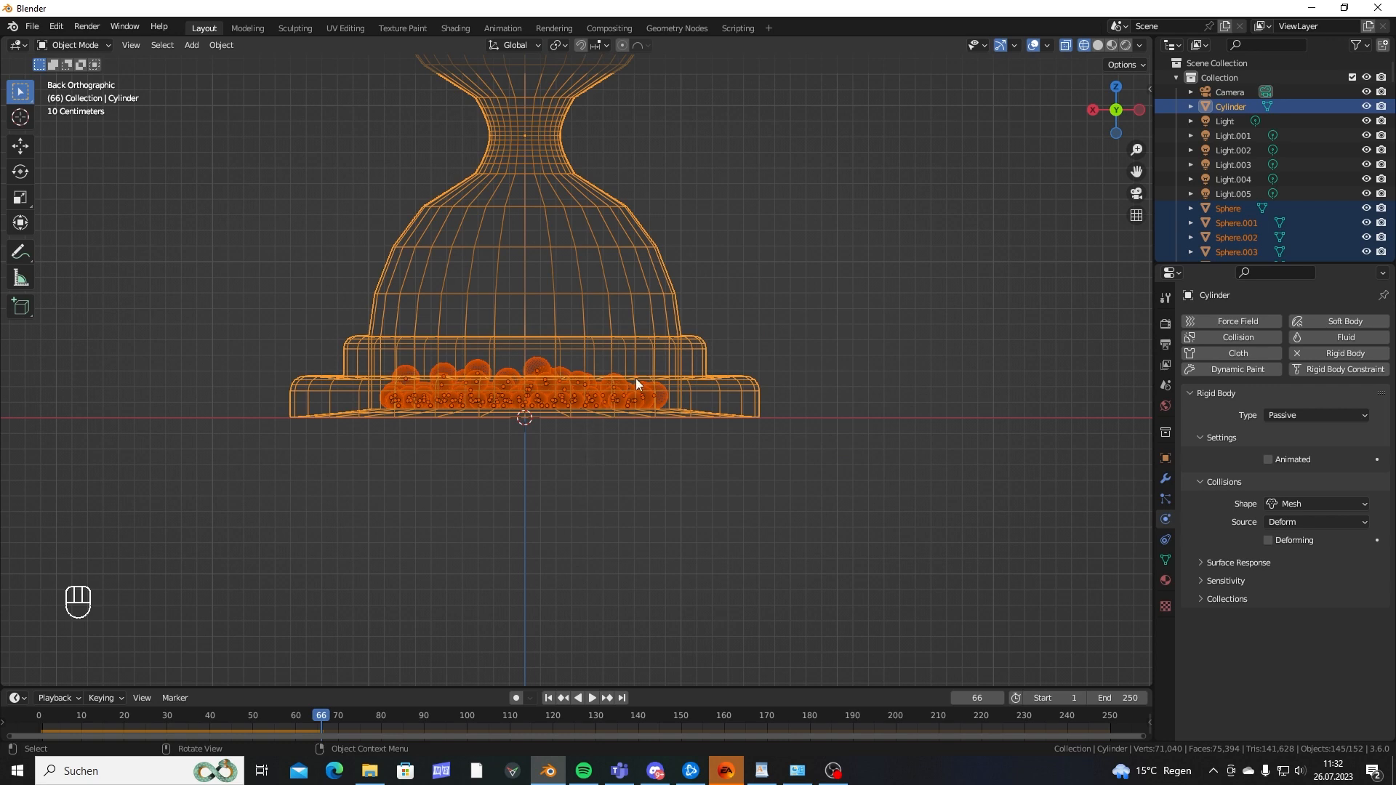
scroll(559, 299, "up", 4)
left_click(482, 347, "shift")
key("F3")
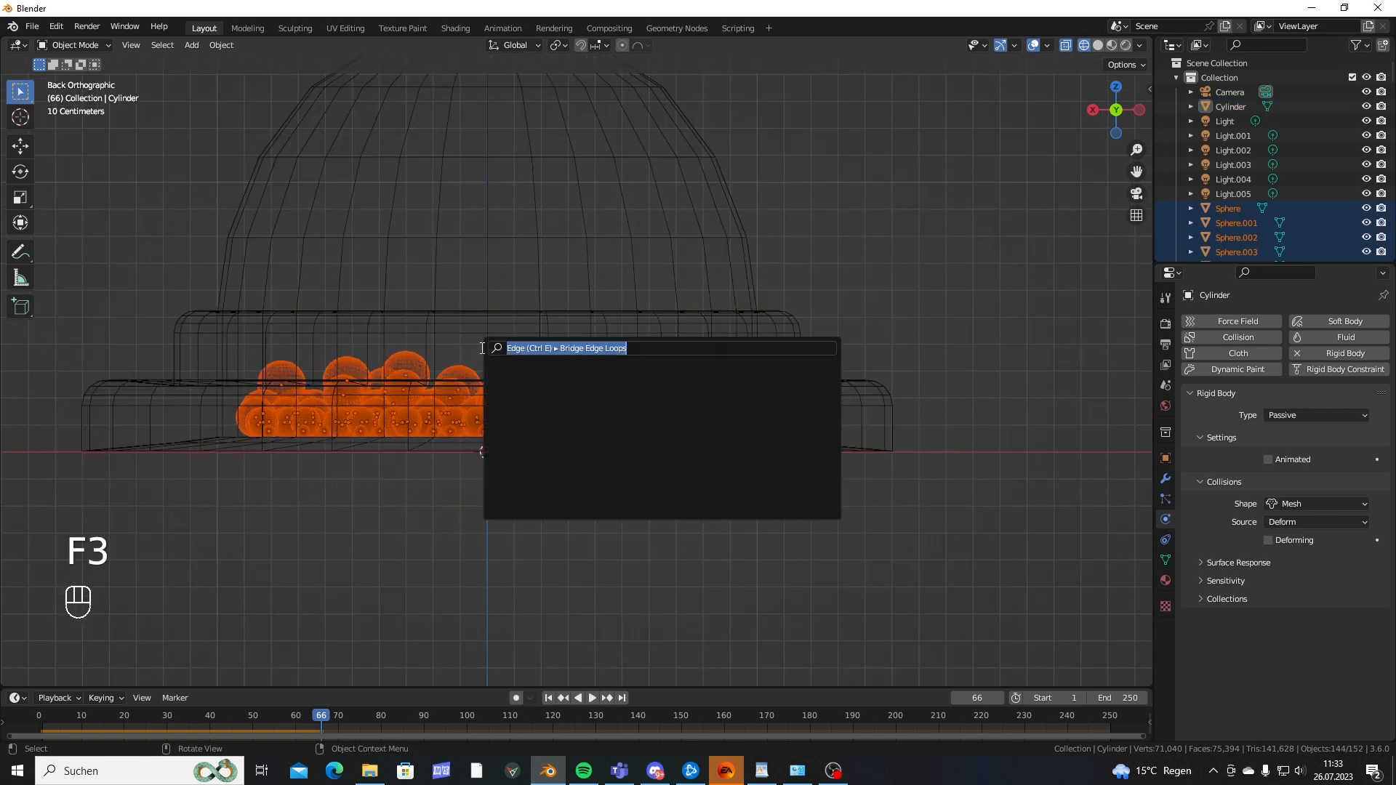
type("viu")
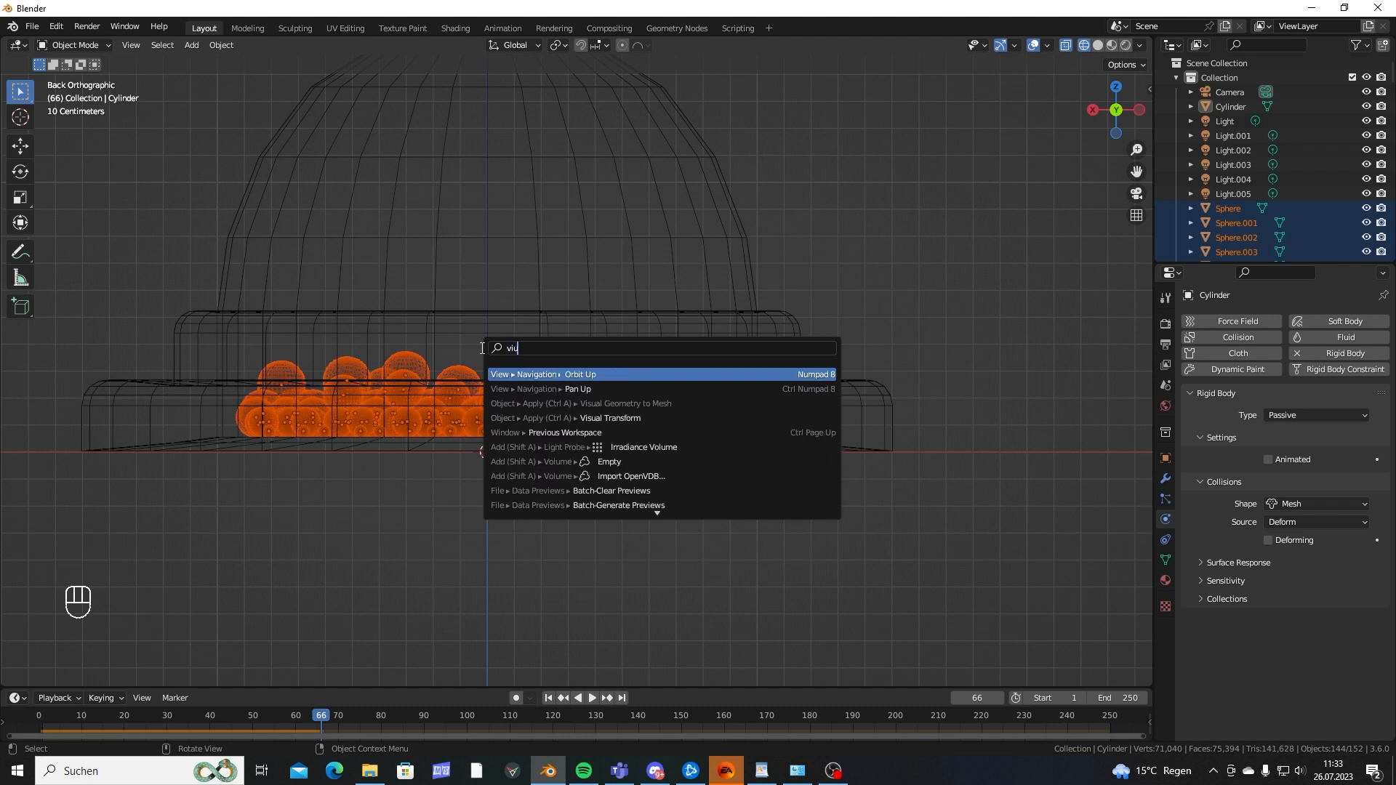
key("BackSpace")
type("s")
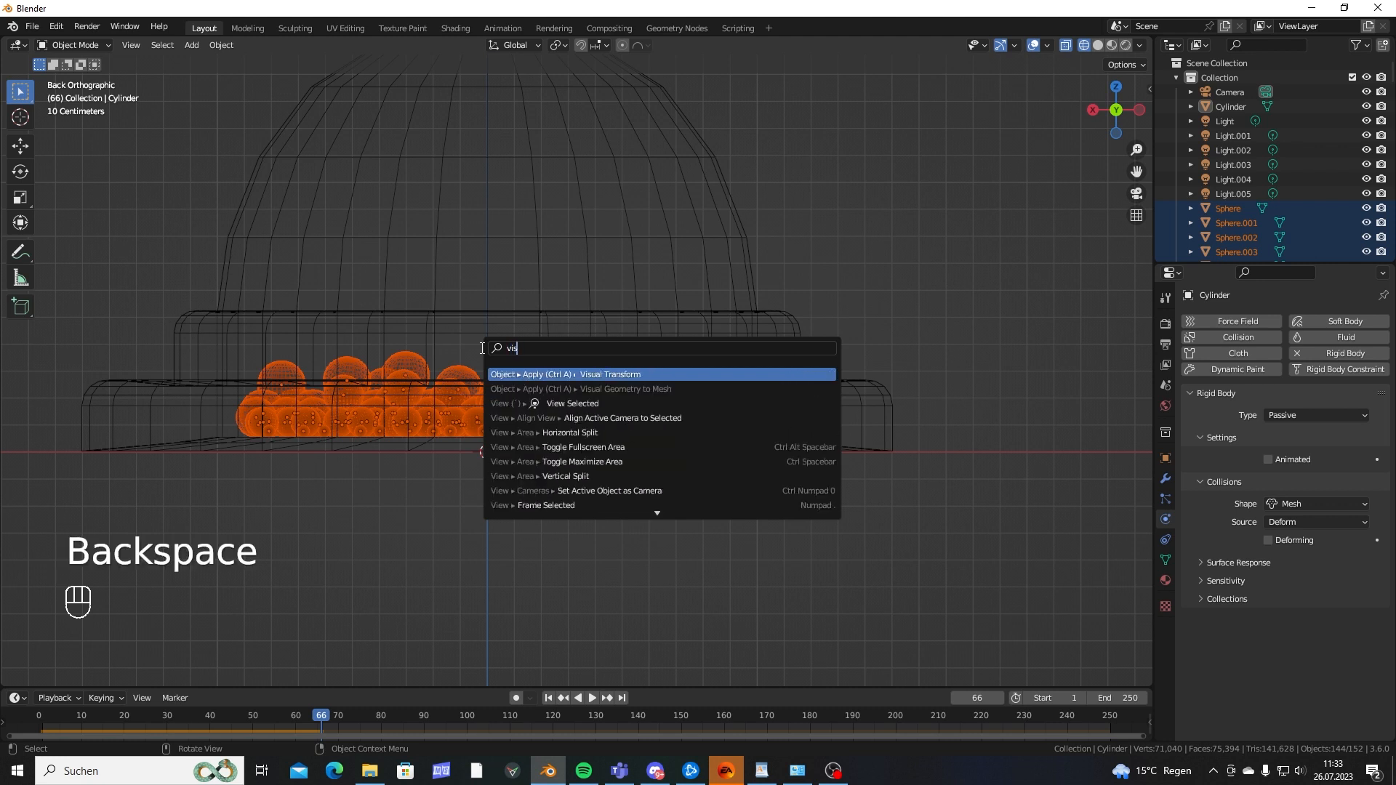
key("Return")
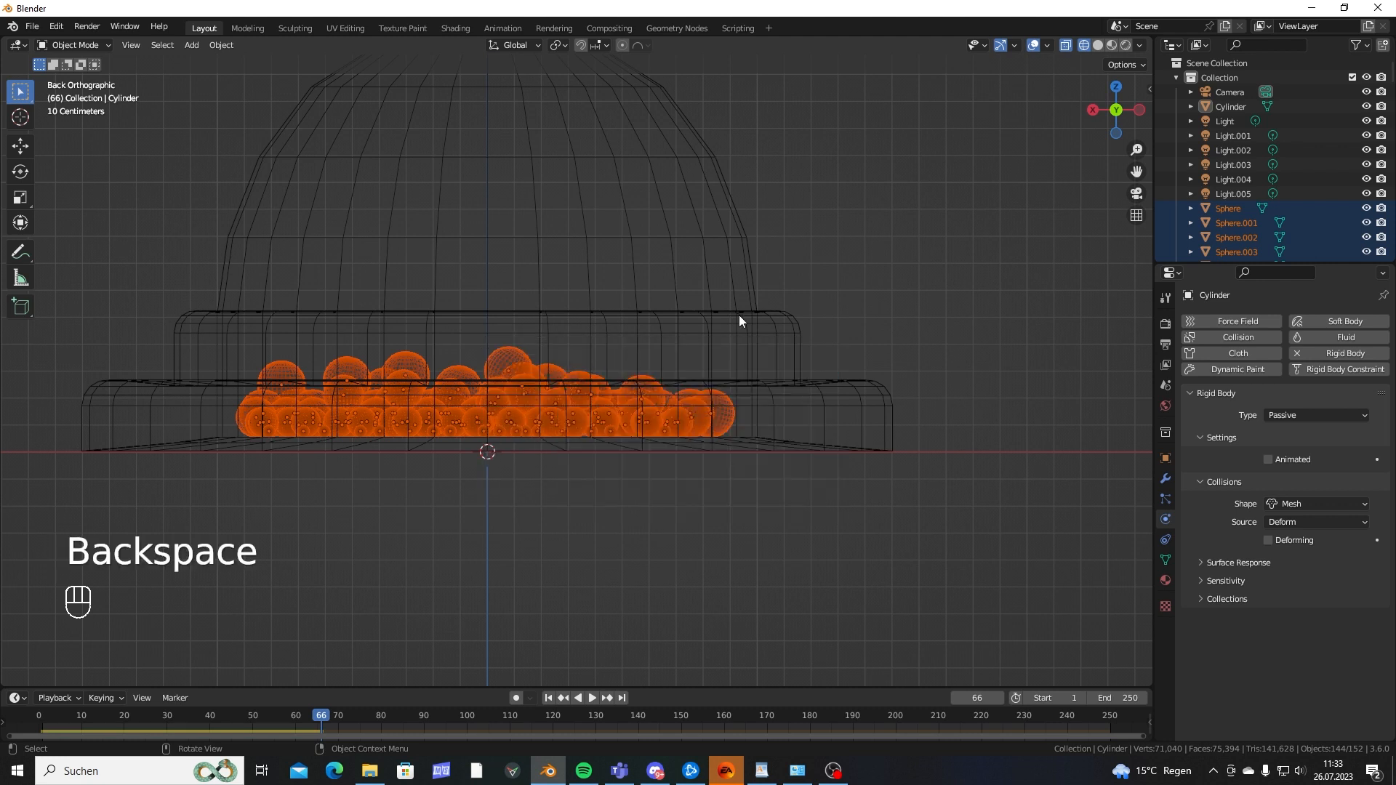
key("shift+Left")
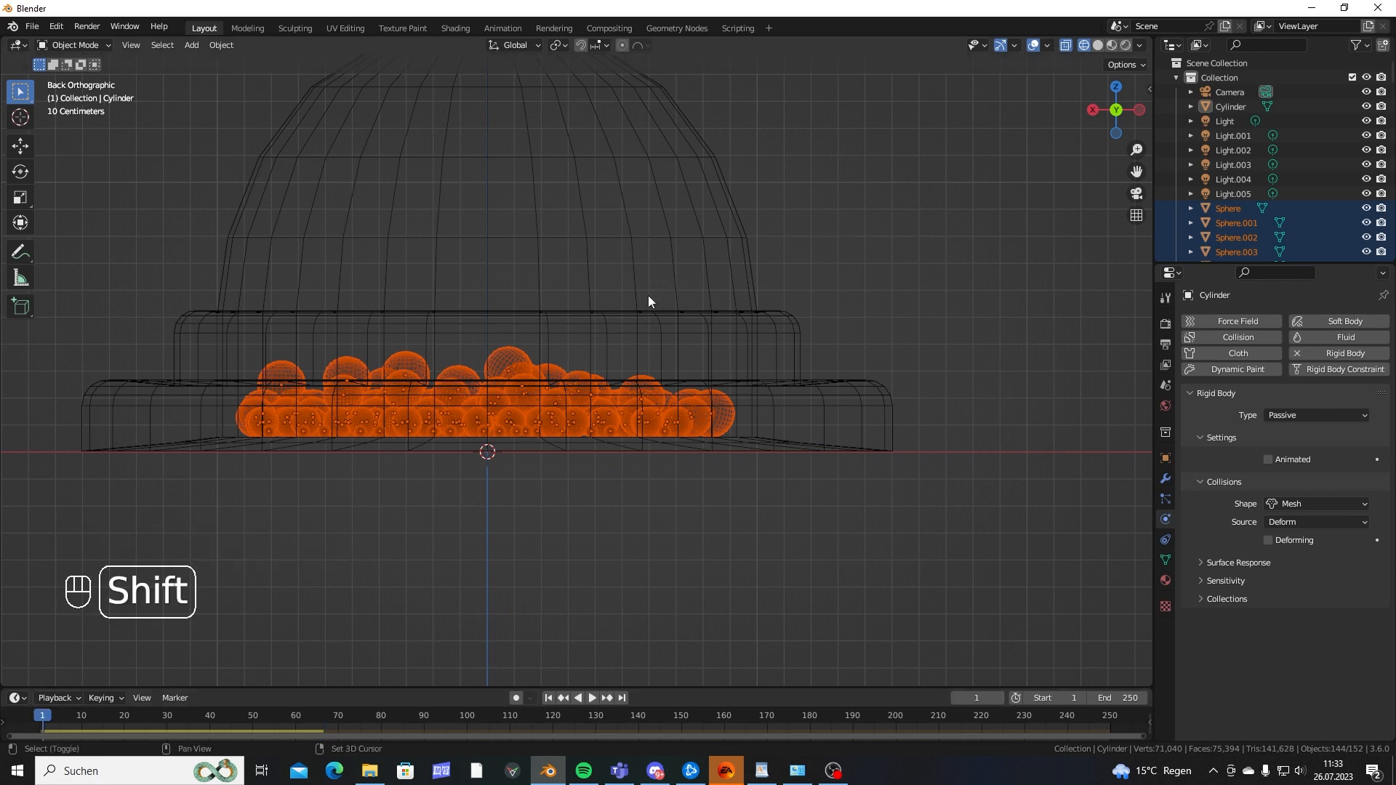
Duplicate the selected pile of spheres straight up along Z by about 0.37 m.
key("shift+d")
key("z")
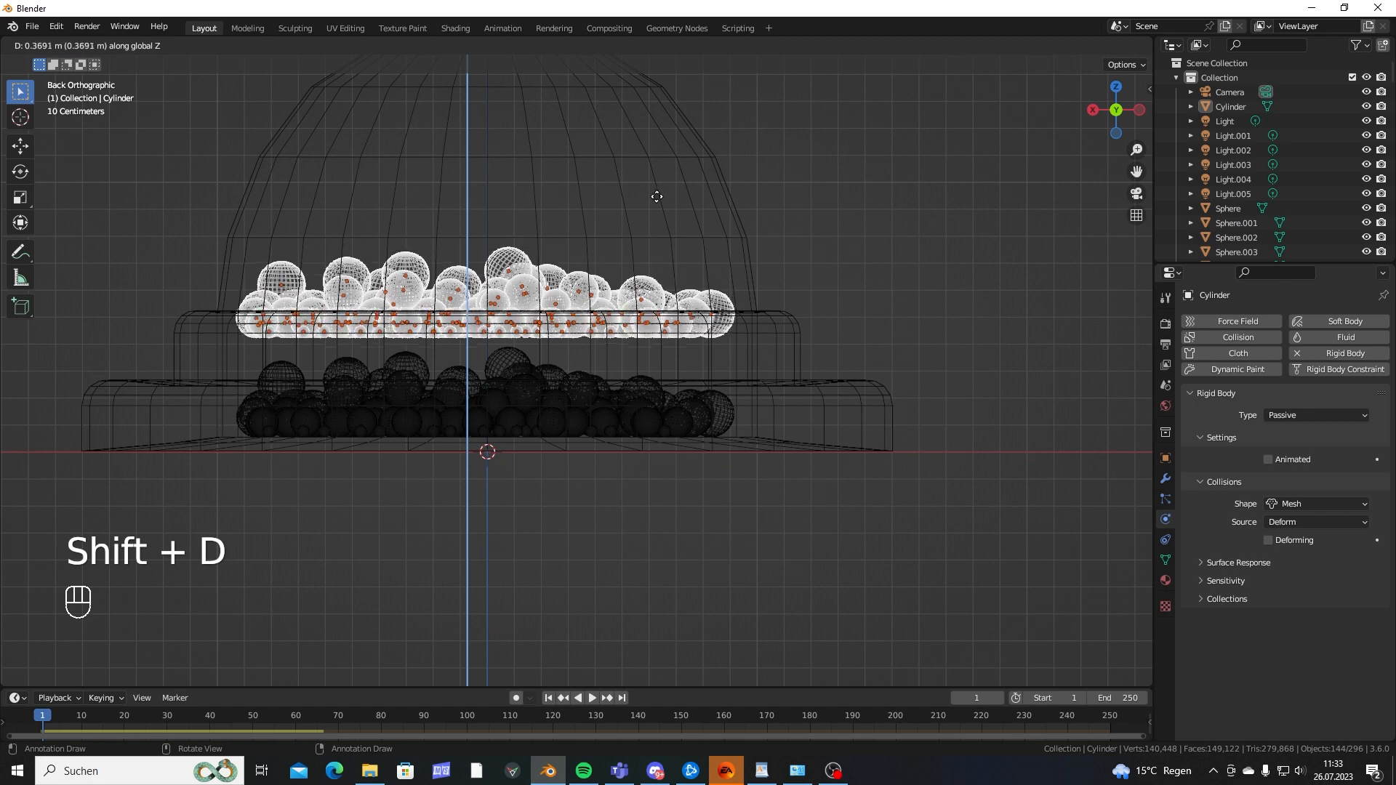
left_click(921, 172)
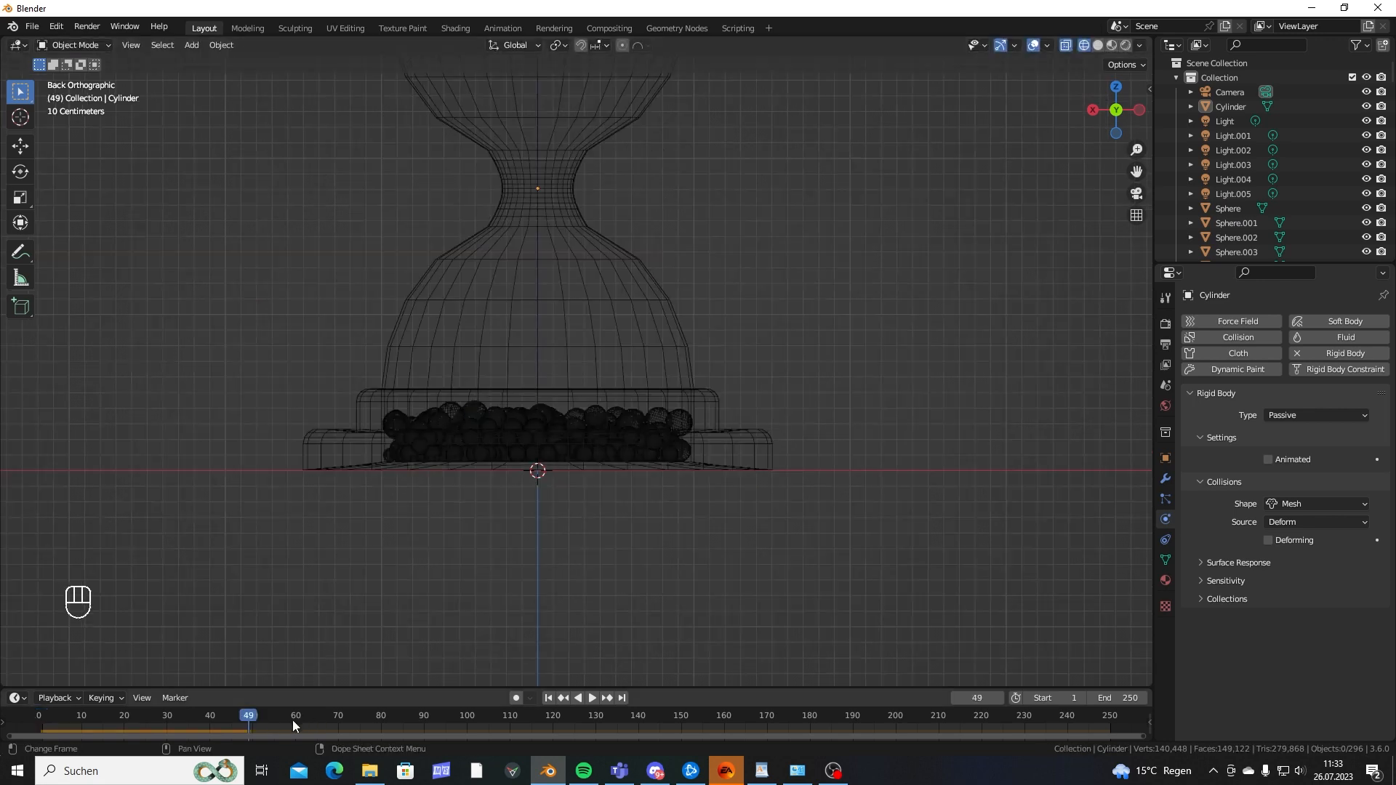
Advance the simulation to frame 60 and examine how the two piles of spheres settle in the hourglass base.
left_click_drag(251, 717, 300, 717)
key("space")
middle_click_drag(653, 434, 580, 477)
middle_click_drag(476, 511, 451, 463, "shift")
scroll(502, 524, "down", 3)
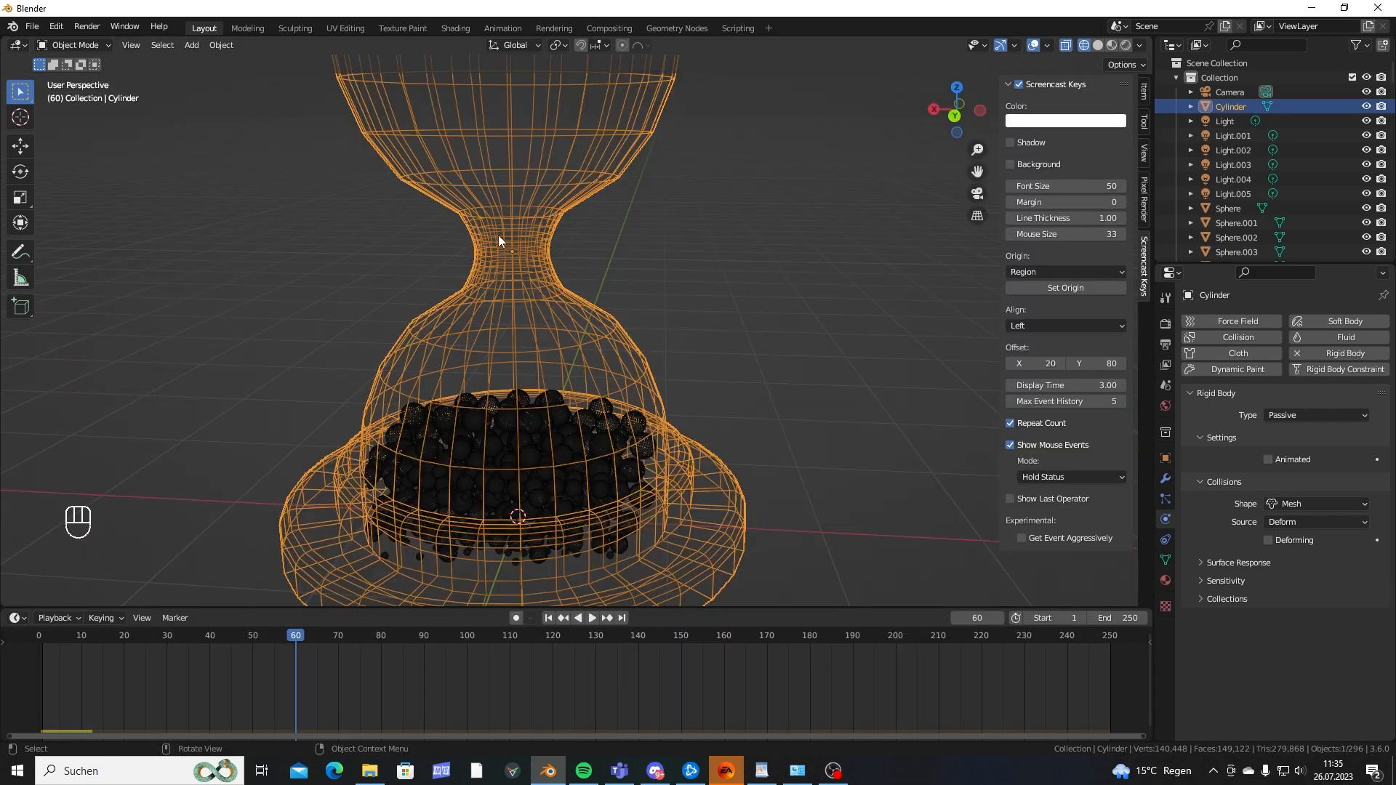
Reset the hourglass's rotation to 0° on all axes and insert a rotation keyframe at frame 60.
left_click(1142, 93)
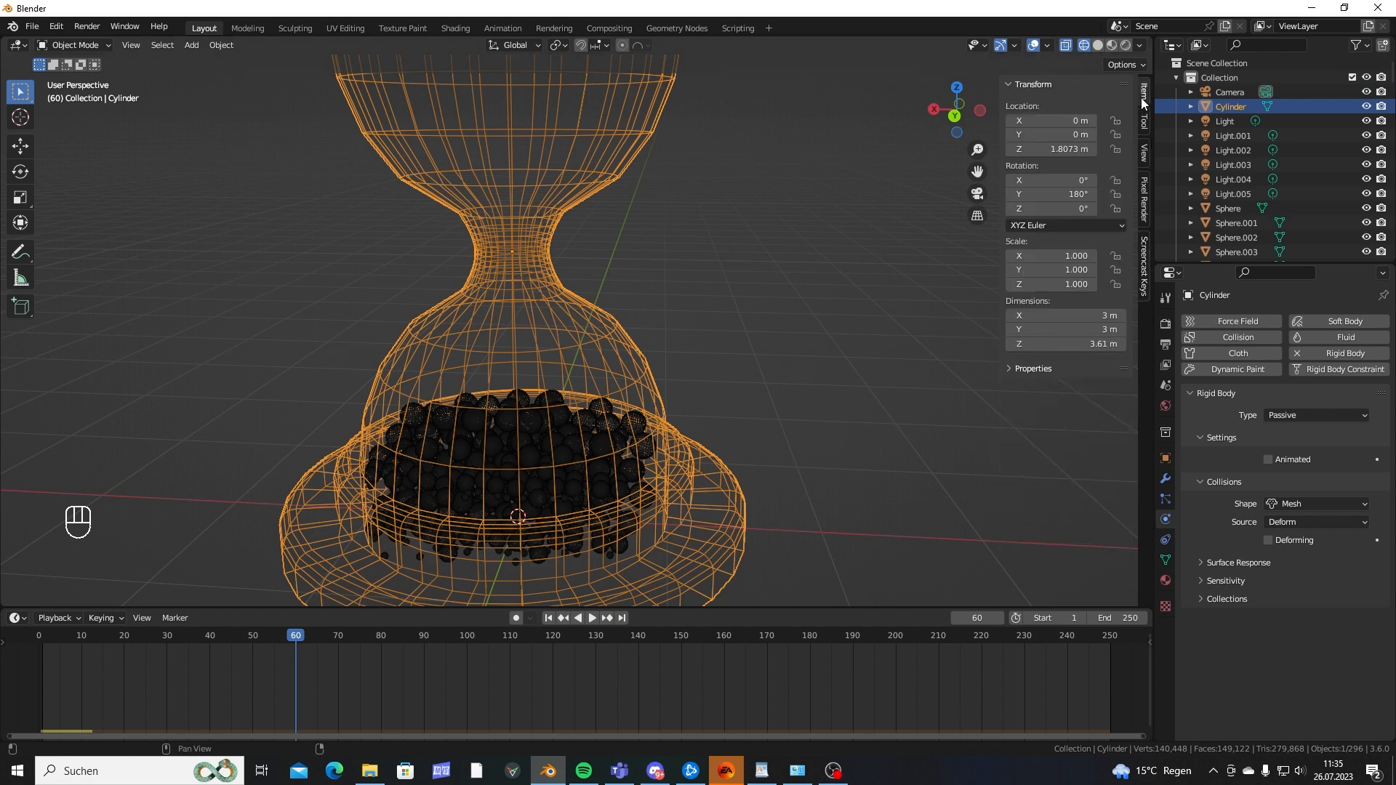
key("BackSpace")
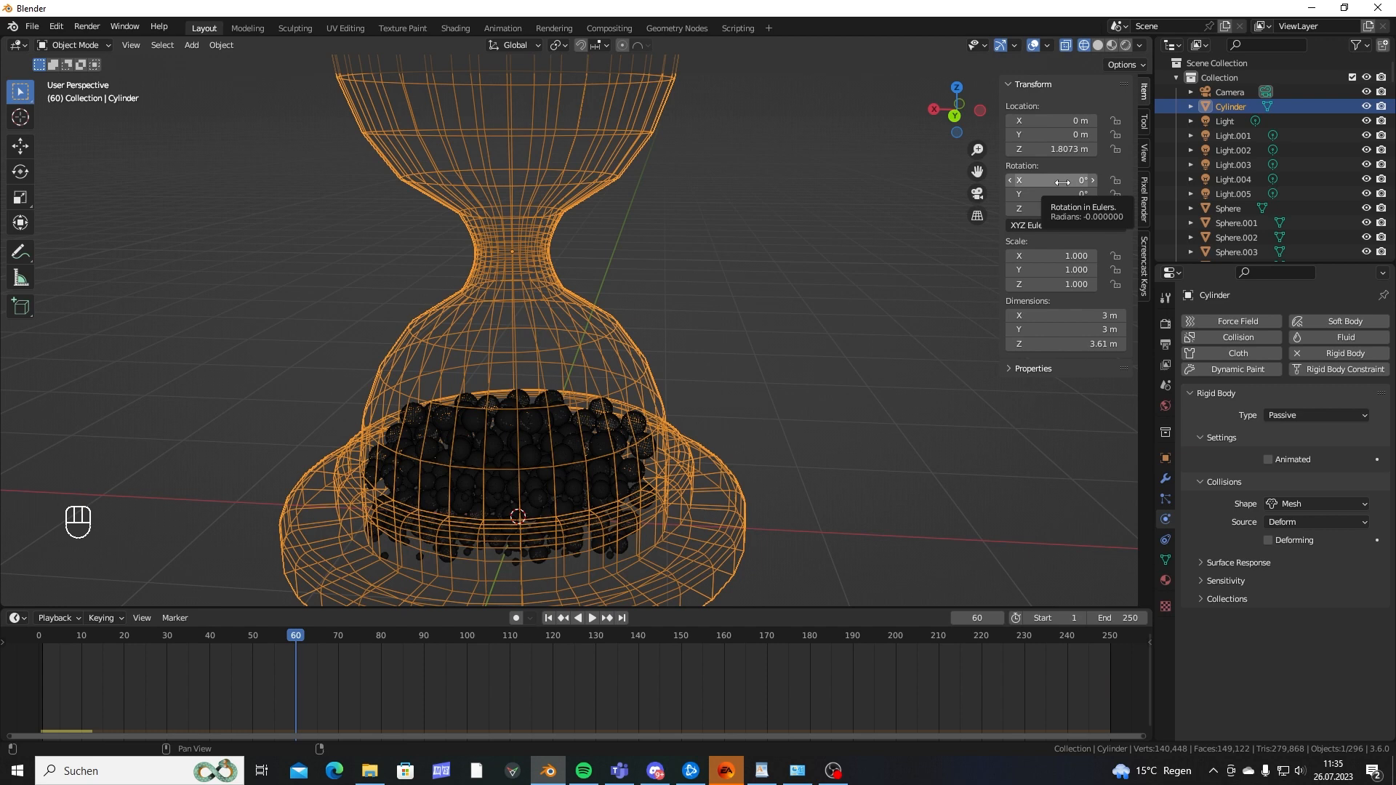
key("i")
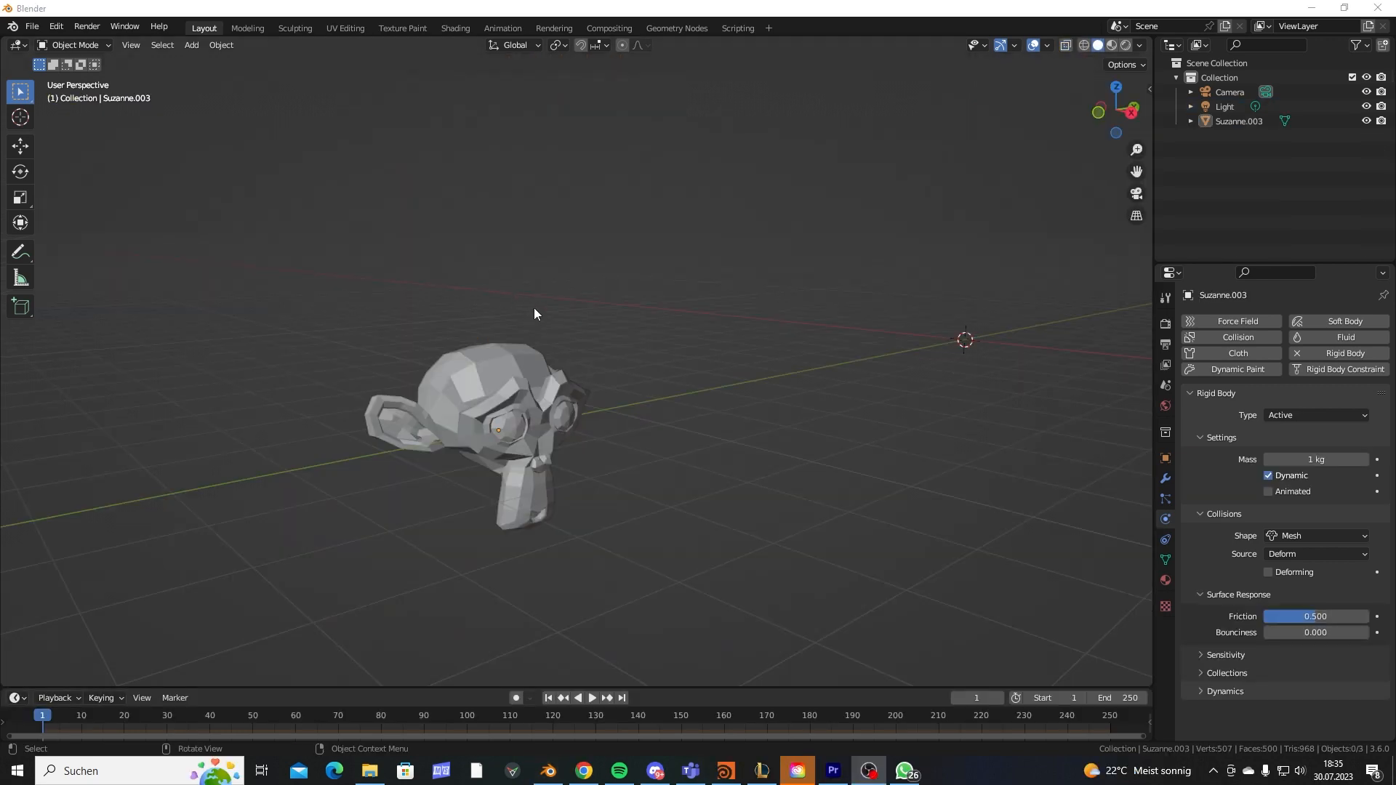
Select the monkey head in the other scene and show the sidebar for its transform values.
middle_click_drag(534, 309, 636, 360)
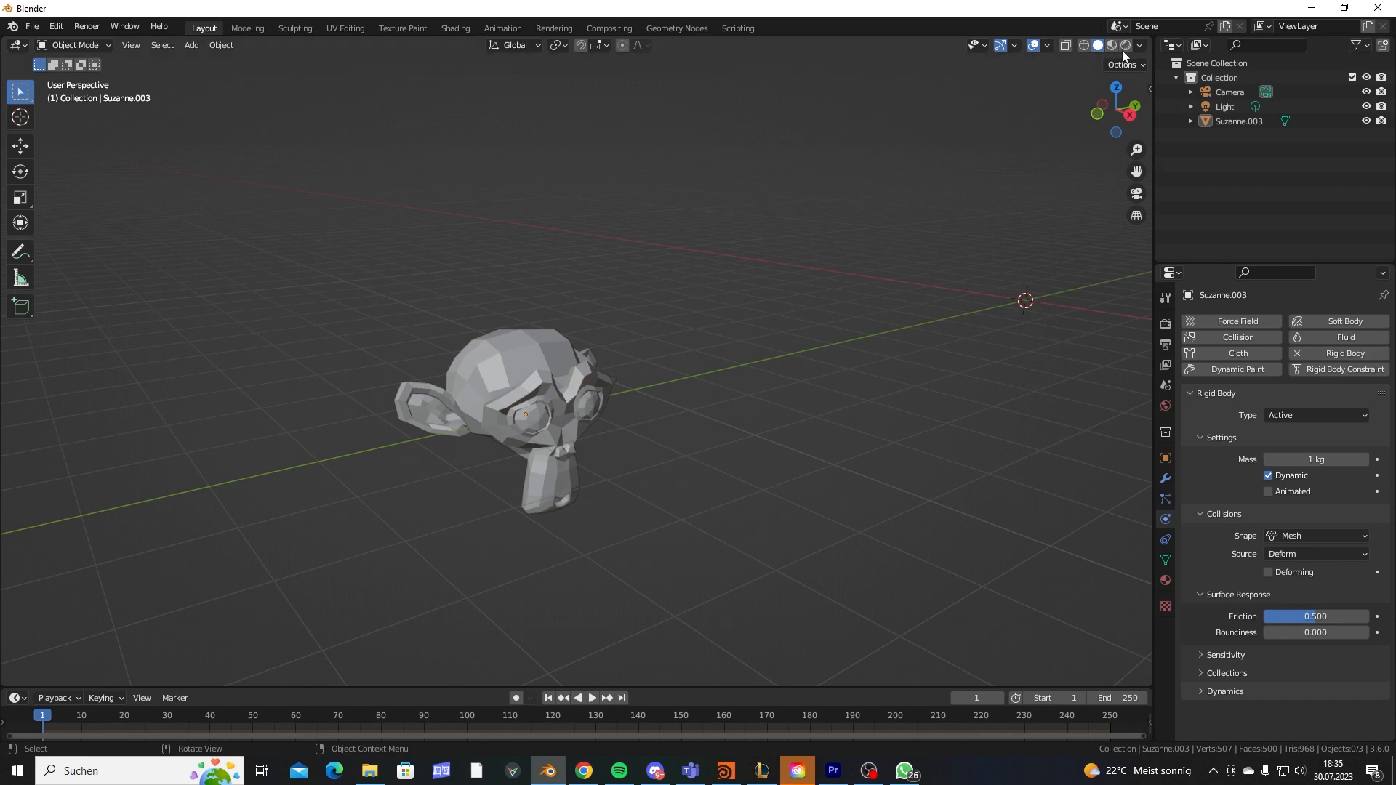
middle_click_drag(544, 434, 638, 372)
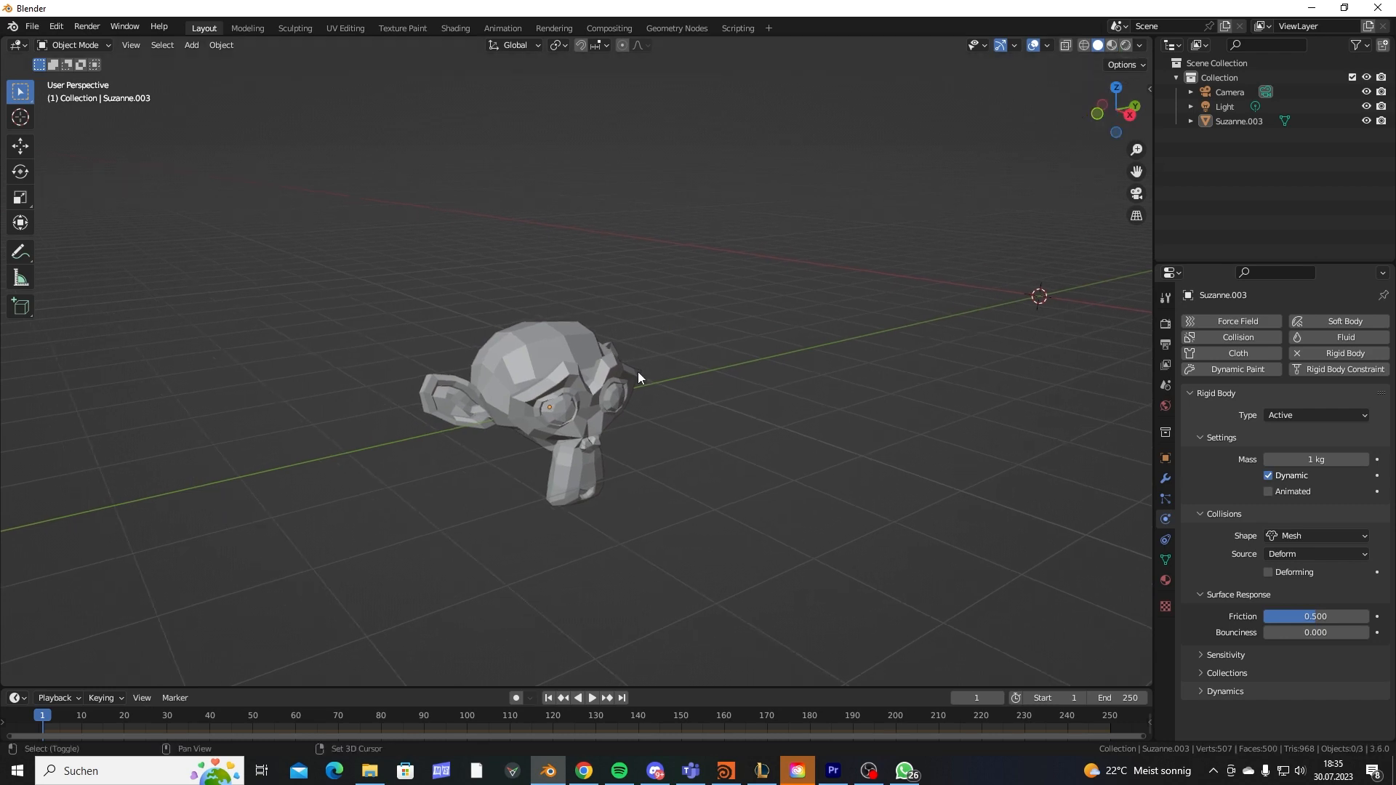
left_click(523, 376)
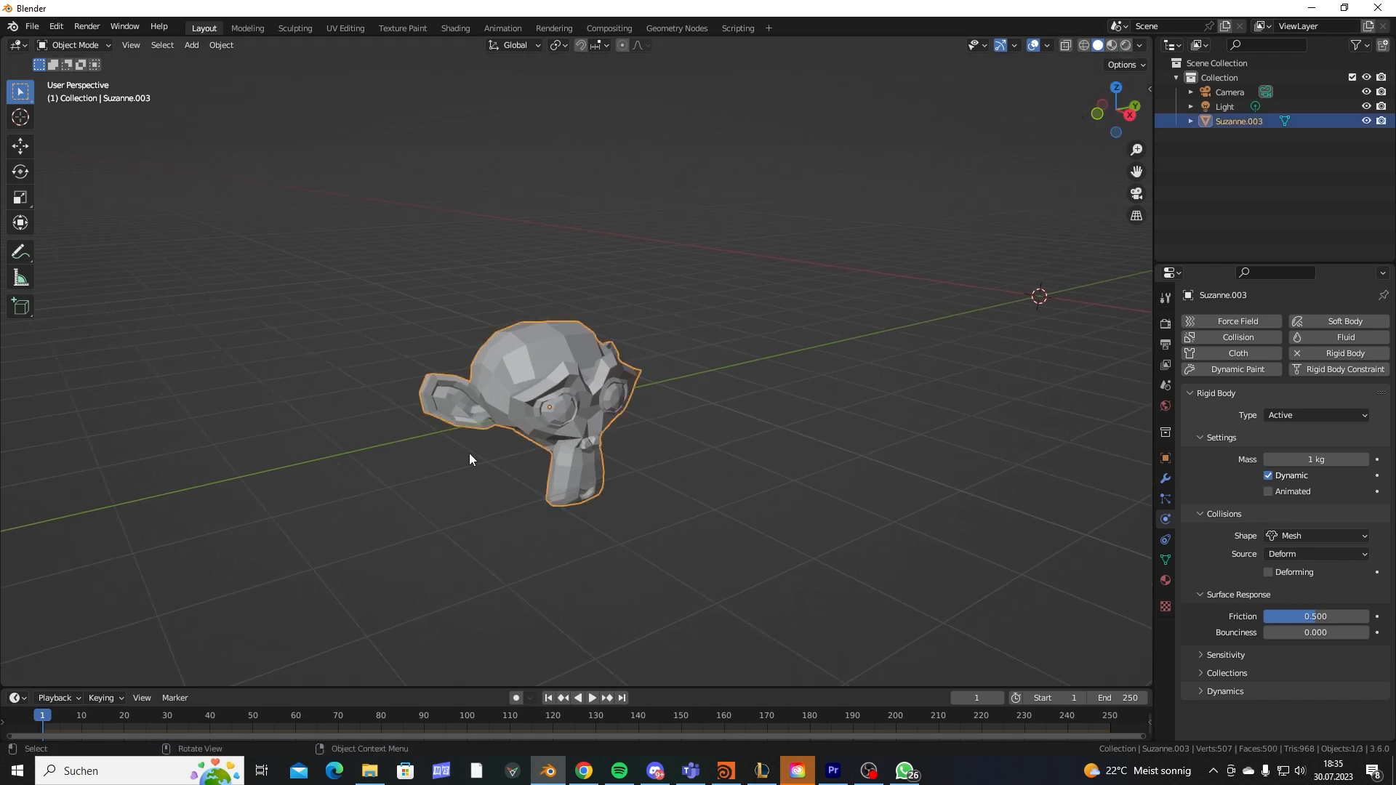
key("n")
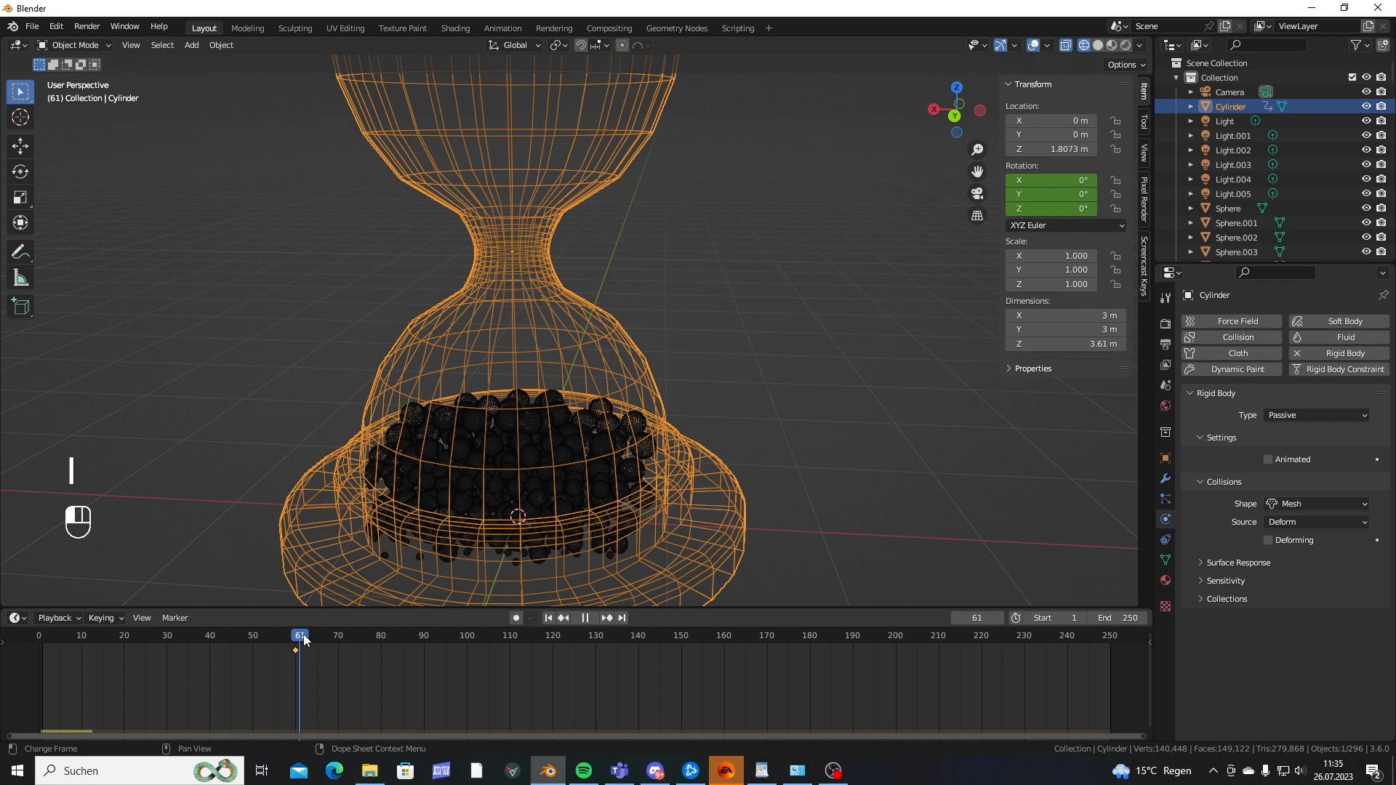
Set the hourglass's X rotation to 180° at frame 90 and insert a rotation keyframe there.
left_click_drag(303, 636, 425, 643)
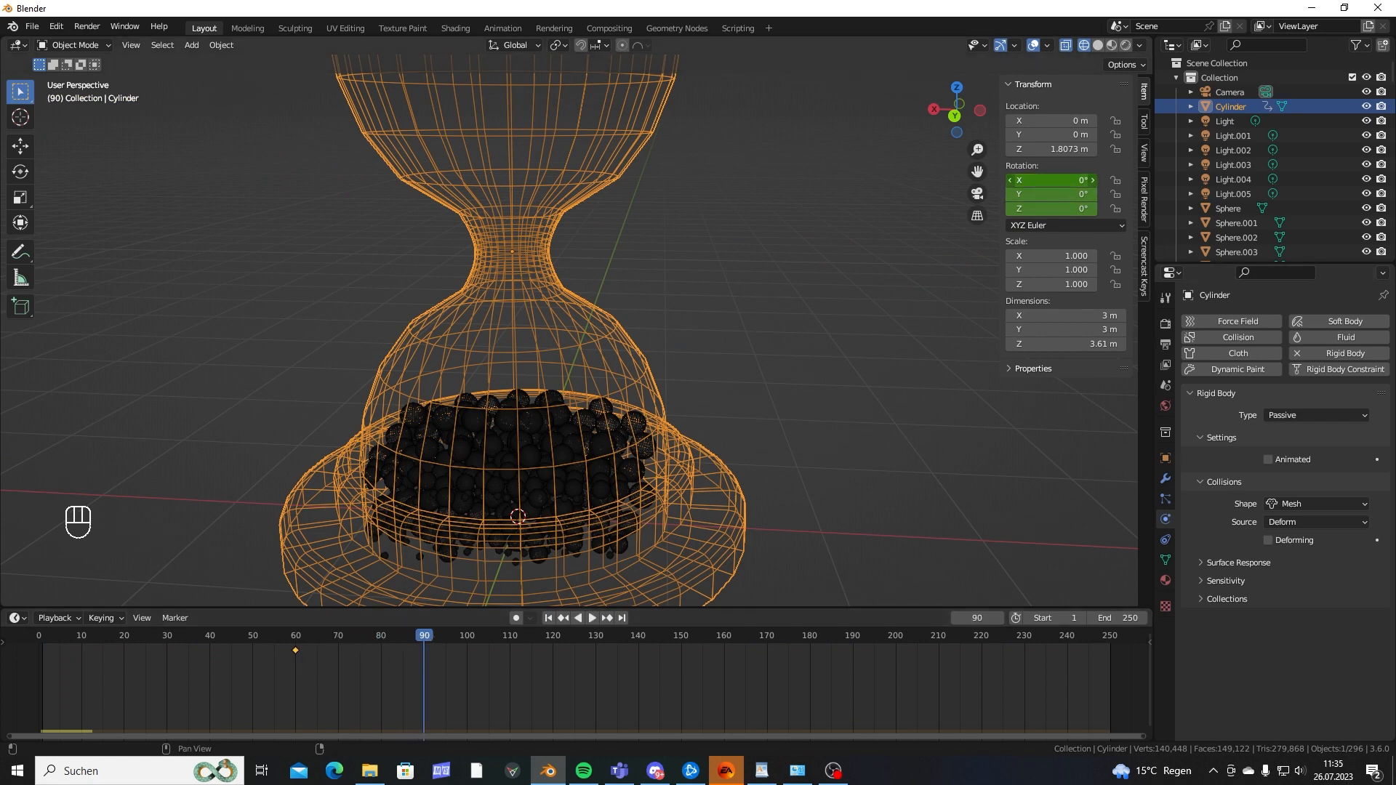
left_click(1050, 180)
type("18")
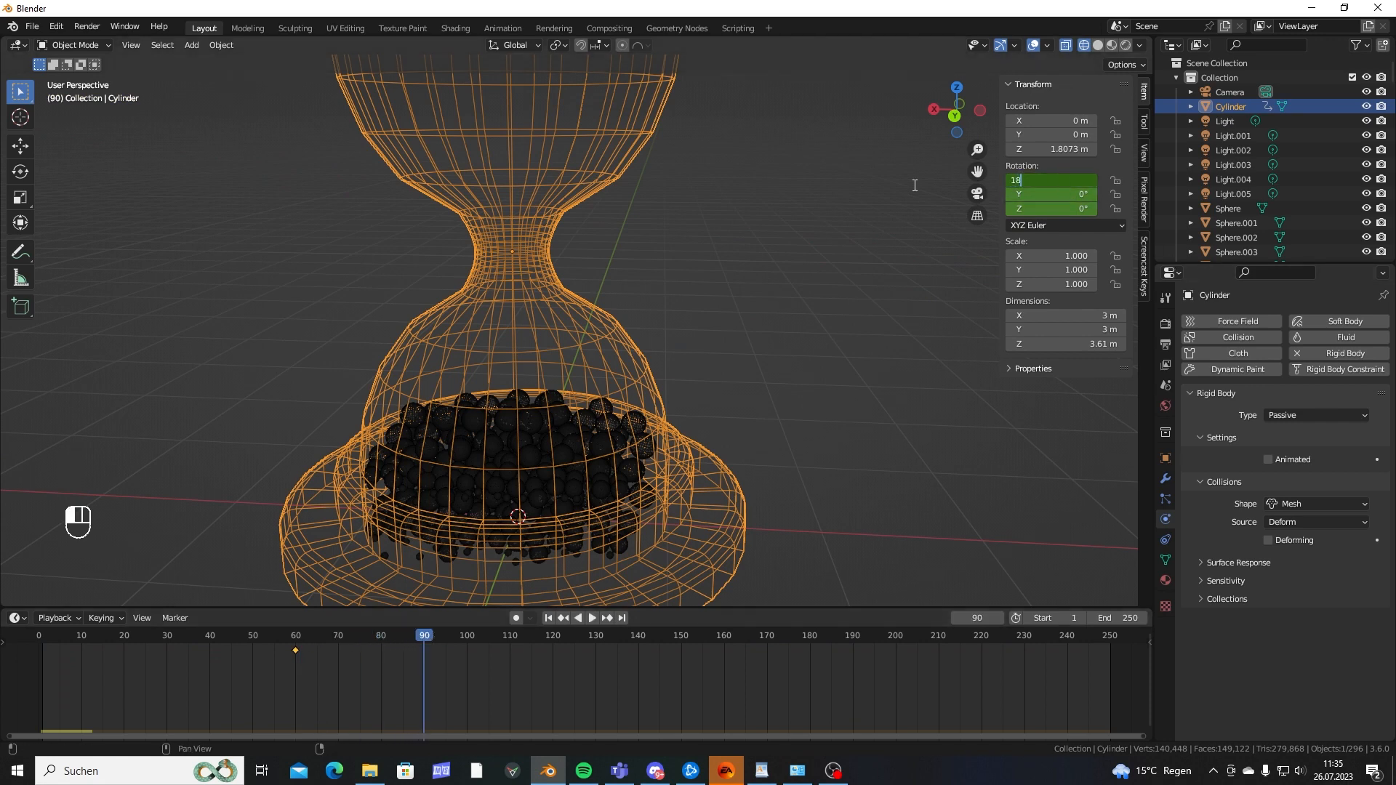
type("0")
key("Return")
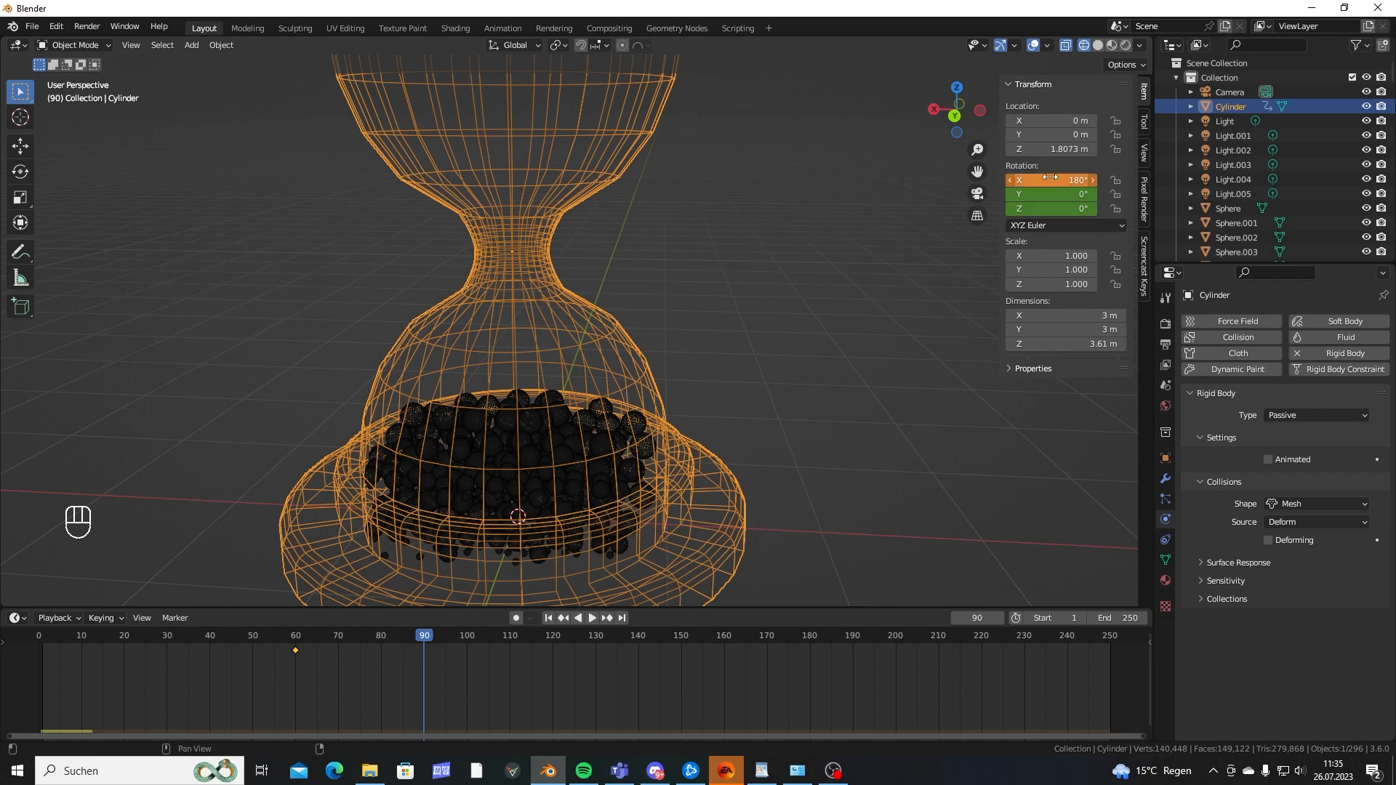
key("i")
Play the hourglass rotation from frame 54 and check how the spheres respond to the flip.
left_click(272, 636)
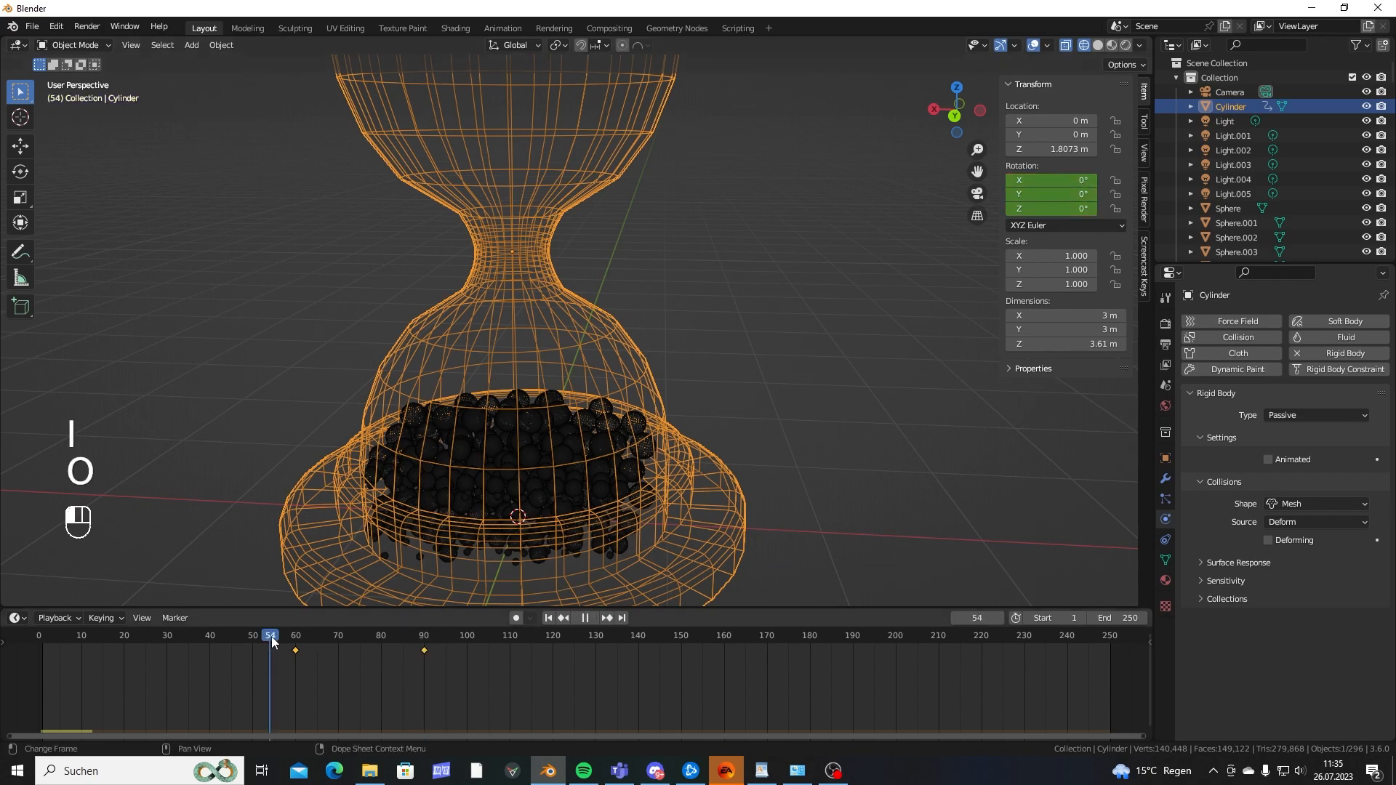
key("space")
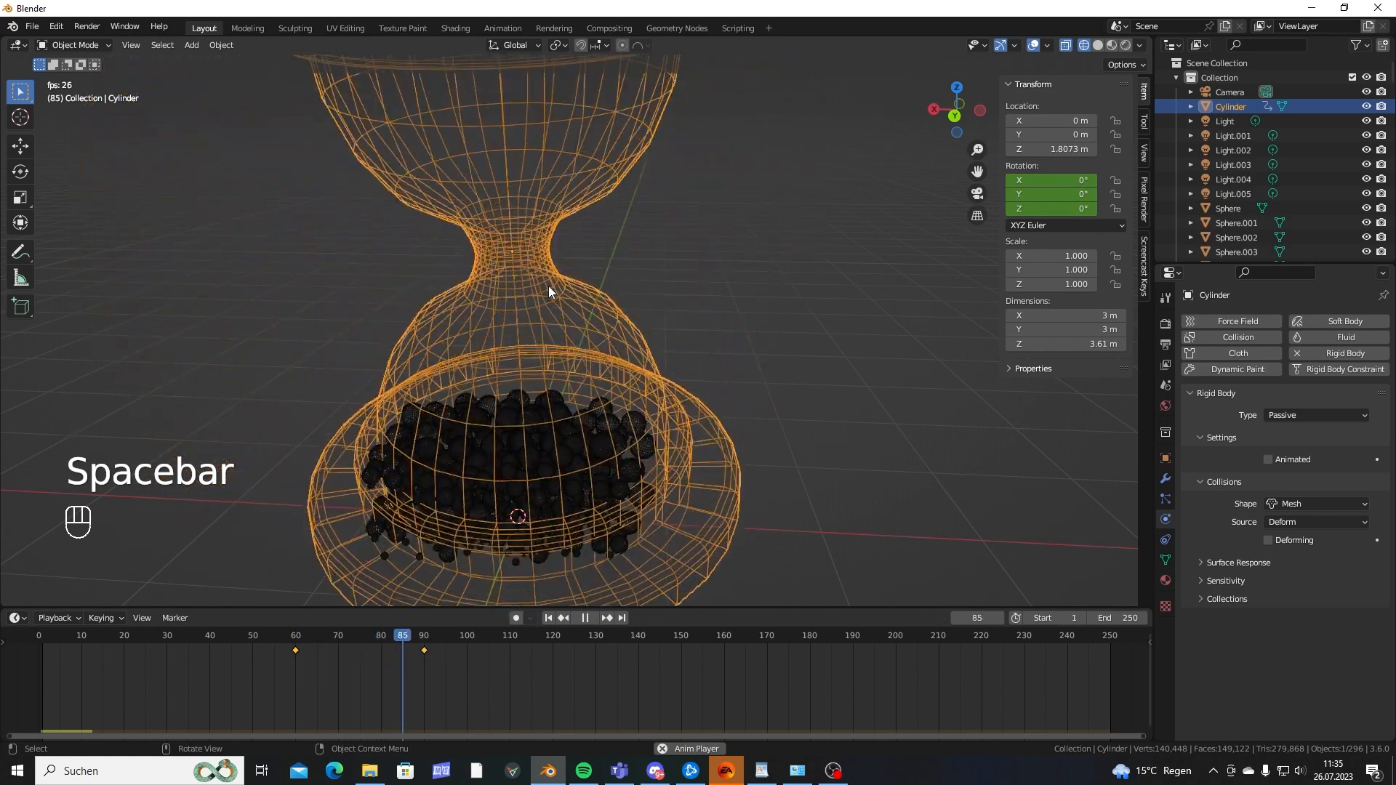
key("space")
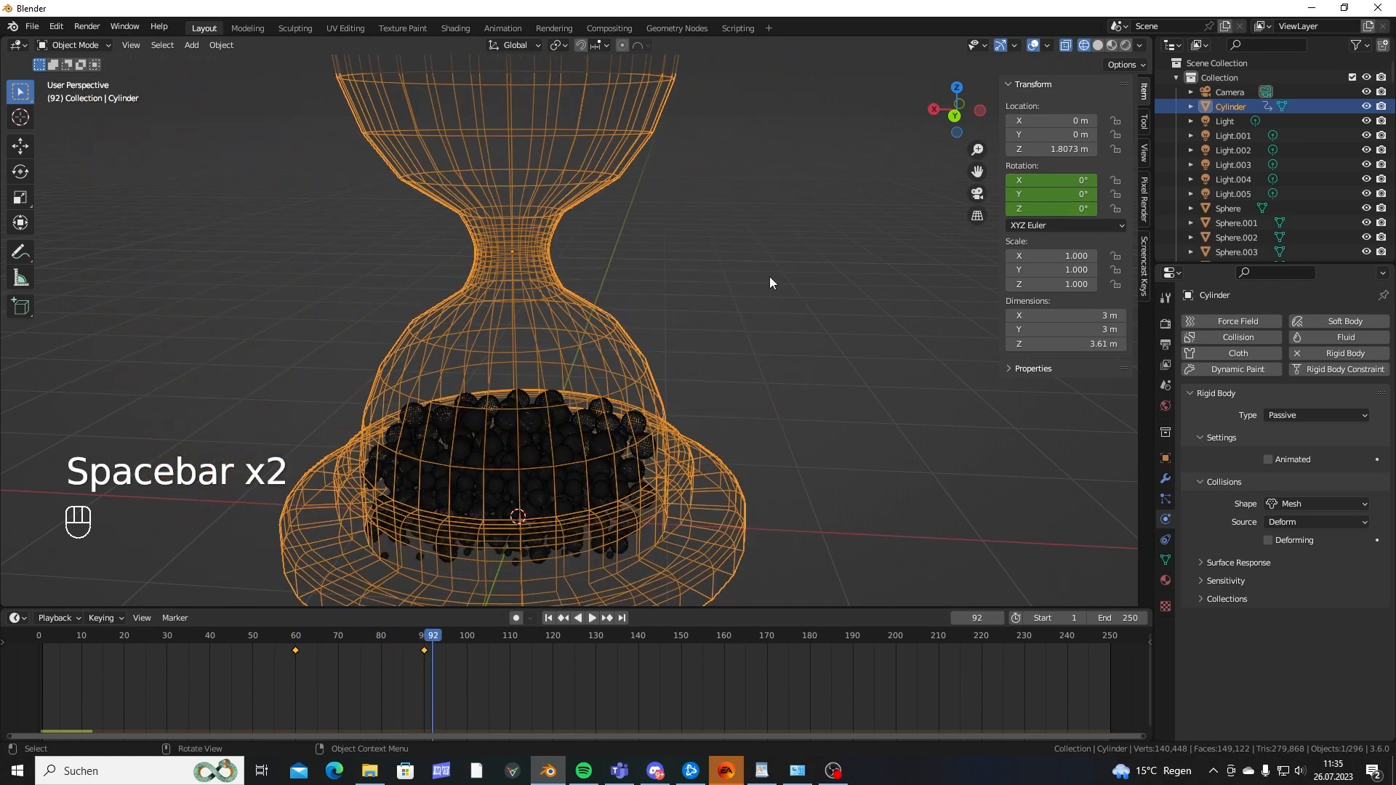
left_click(769, 277)
key("ctrl+z")
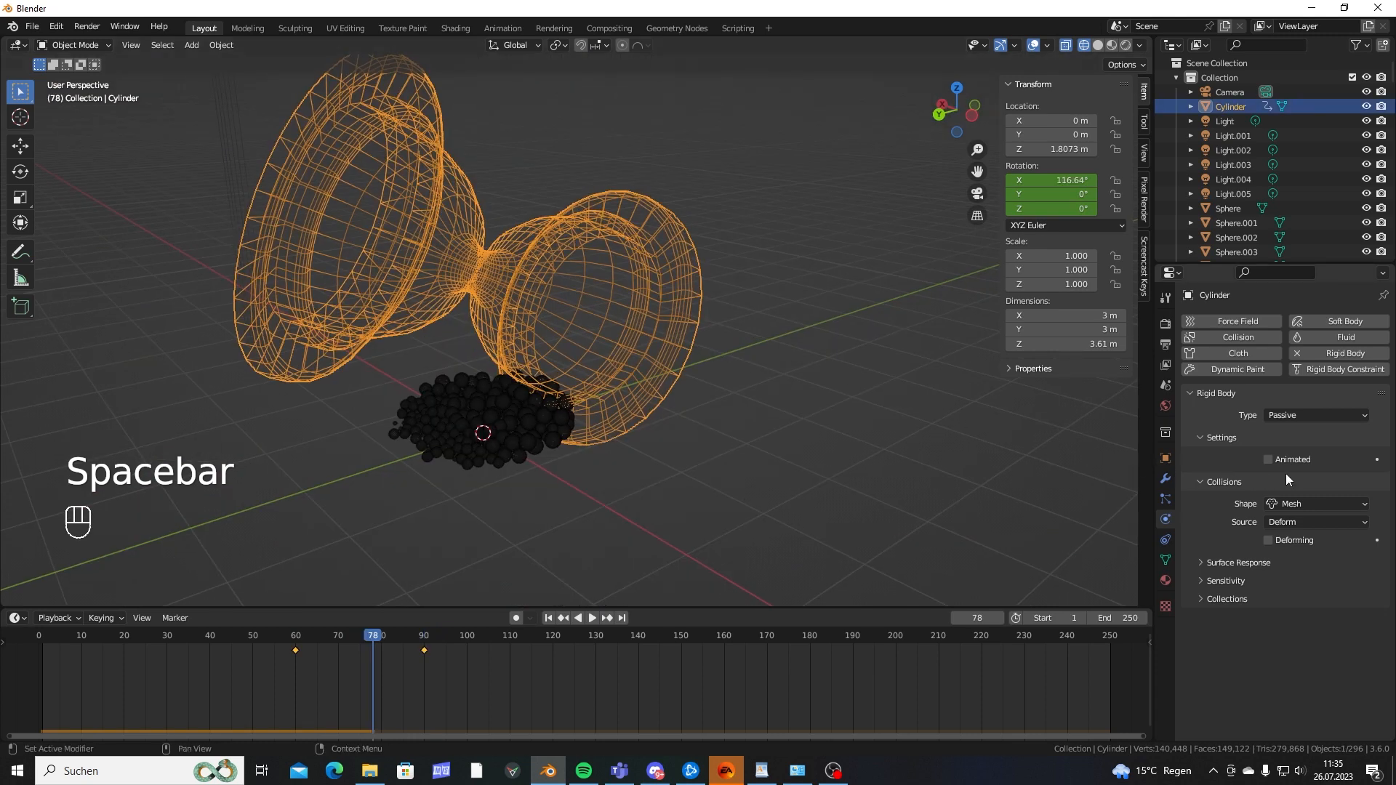
Enable Animated for the hourglass's rigid body and play the simulation up to frame 222.
left_click(1267, 459)
key("space")
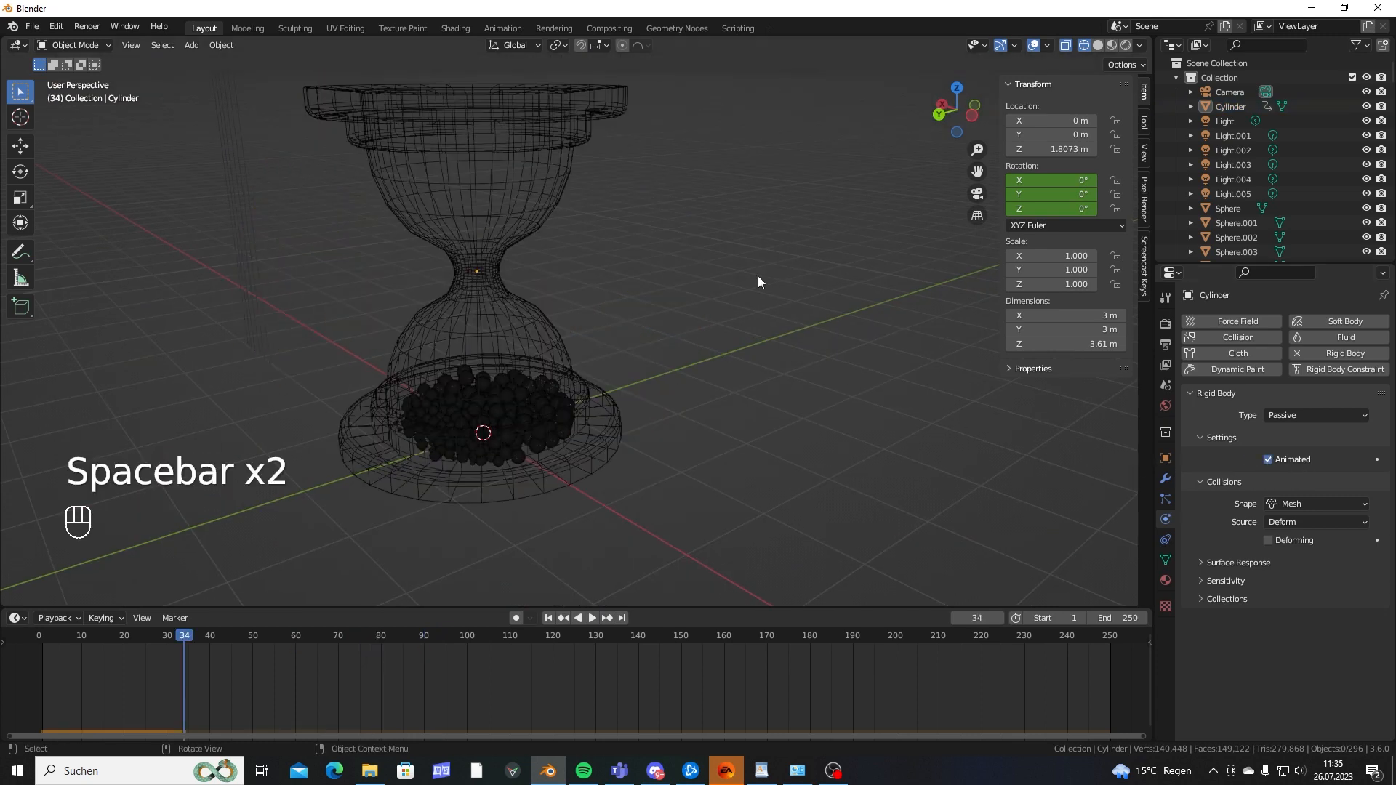
key("space")
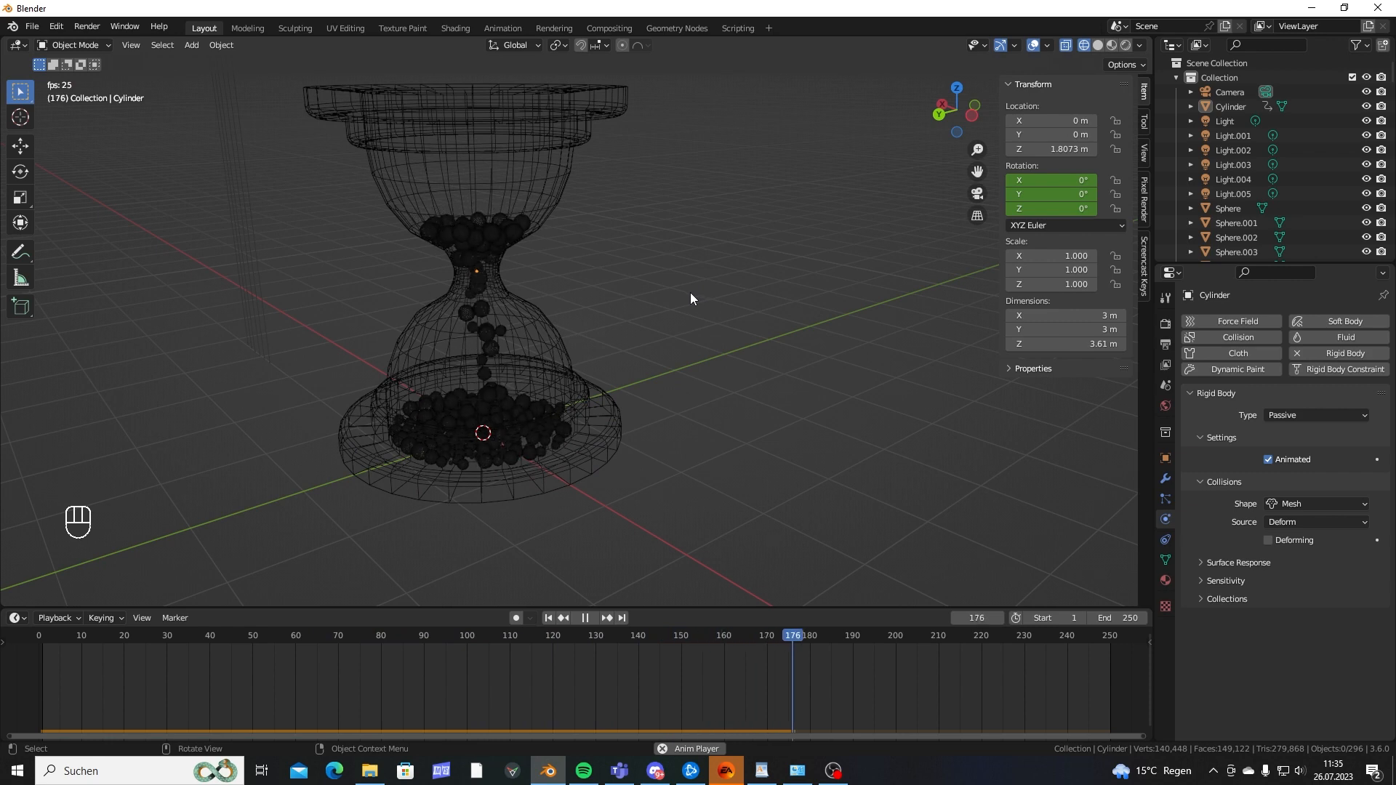
key("space")
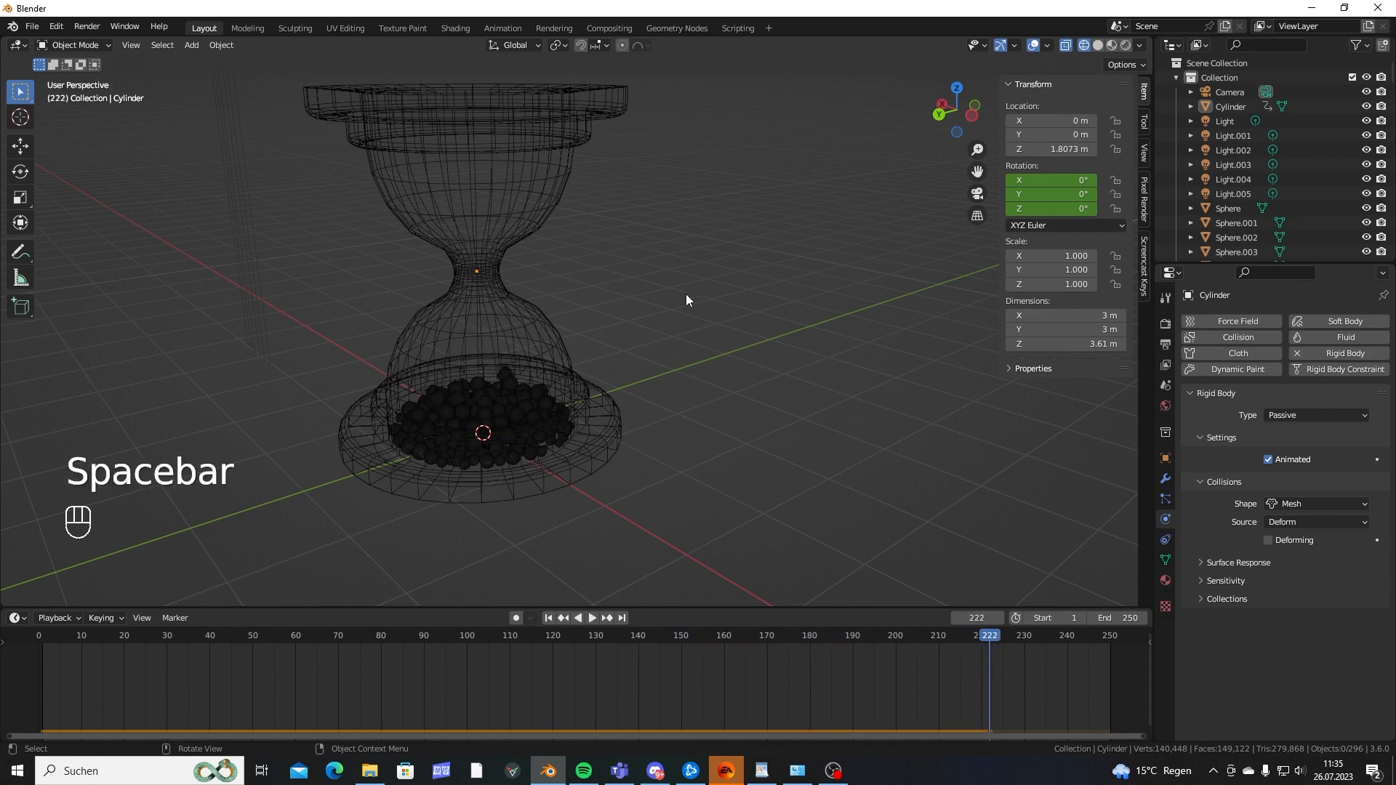
Scrub to frame 144 and examine the spheres passing through the hourglass neck up close.
middle_click_drag(602, 356, 398, 426)
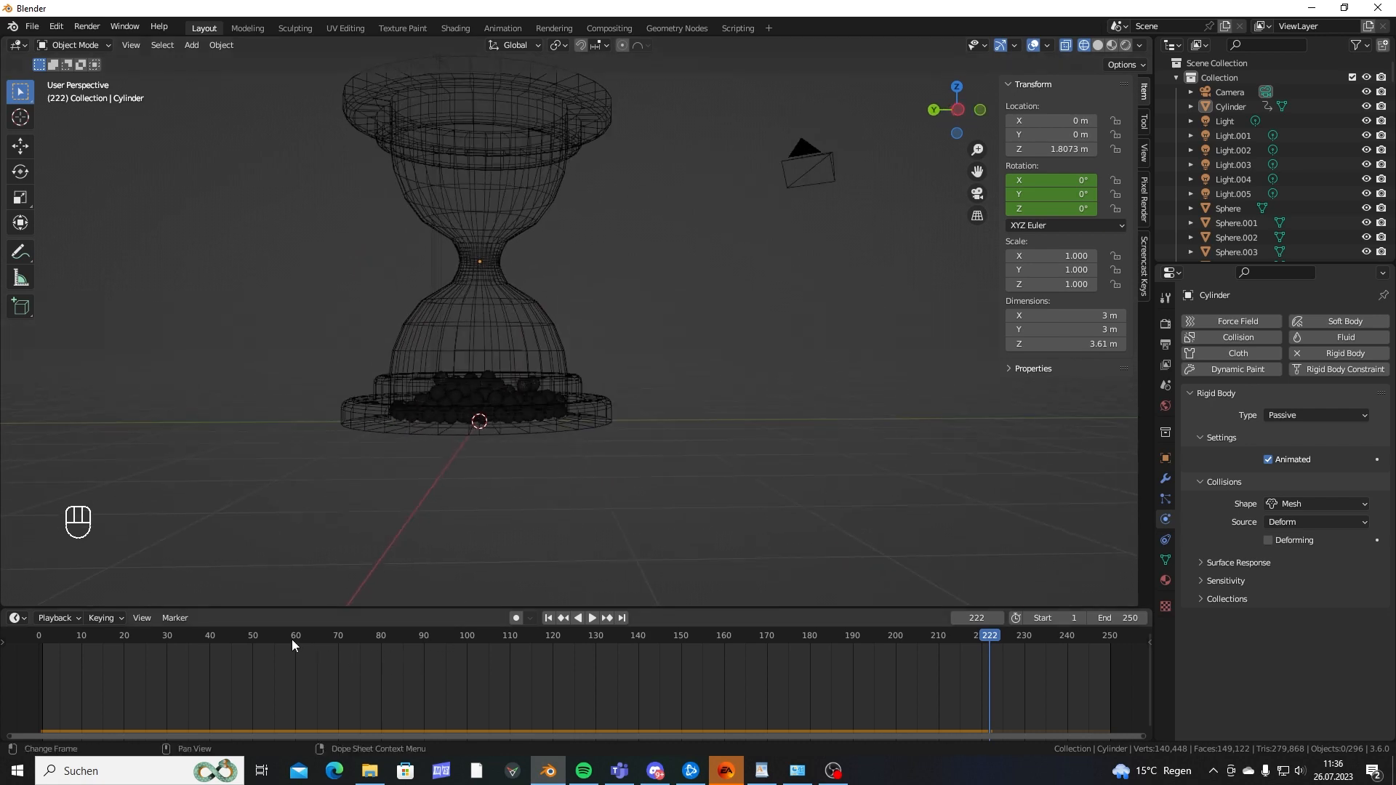
left_click_drag(455, 642, 655, 641)
scroll(502, 268, "up", 5)
scroll(502, 268, "up", 1)
middle_click_drag(444, 236, 532, 333, "shift")
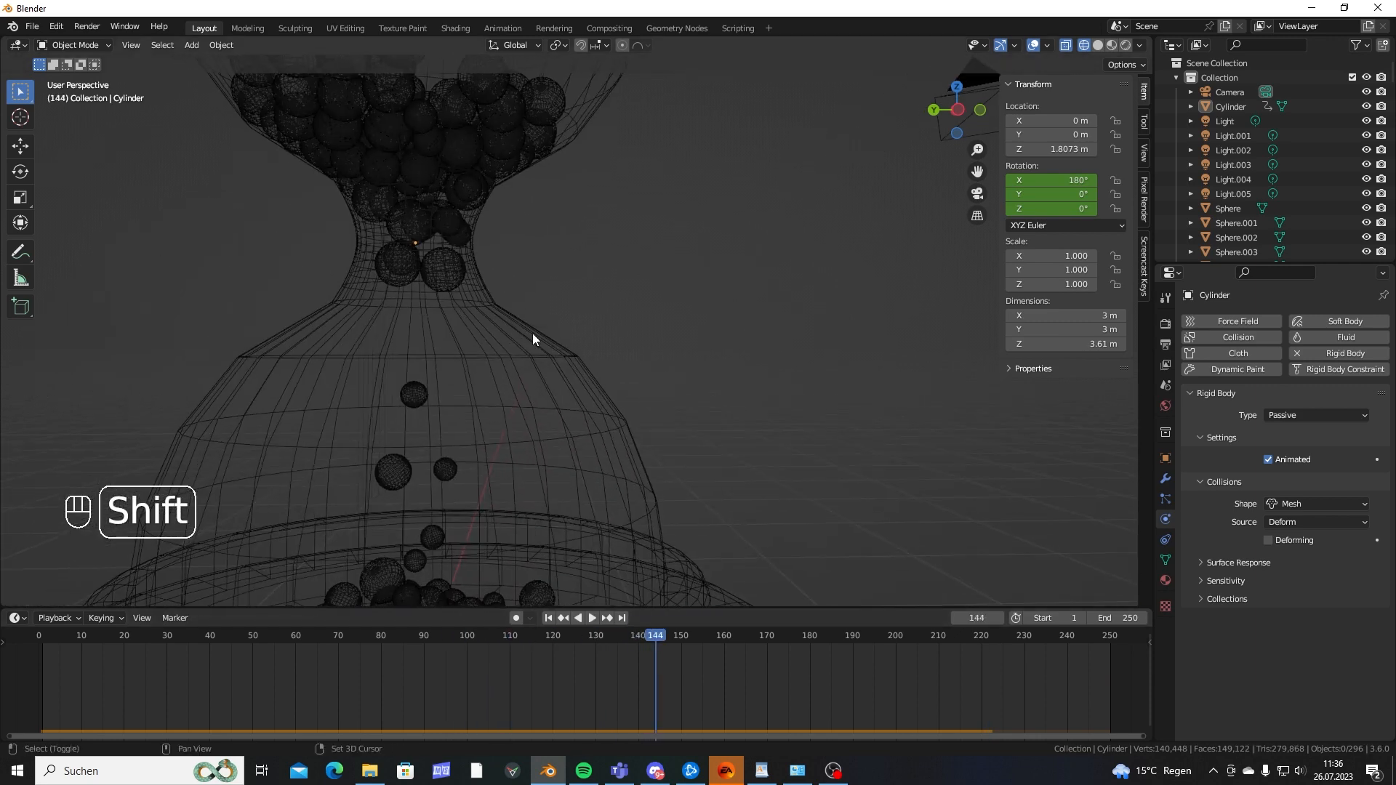
middle_click_drag(546, 269, 596, 329, "shift")
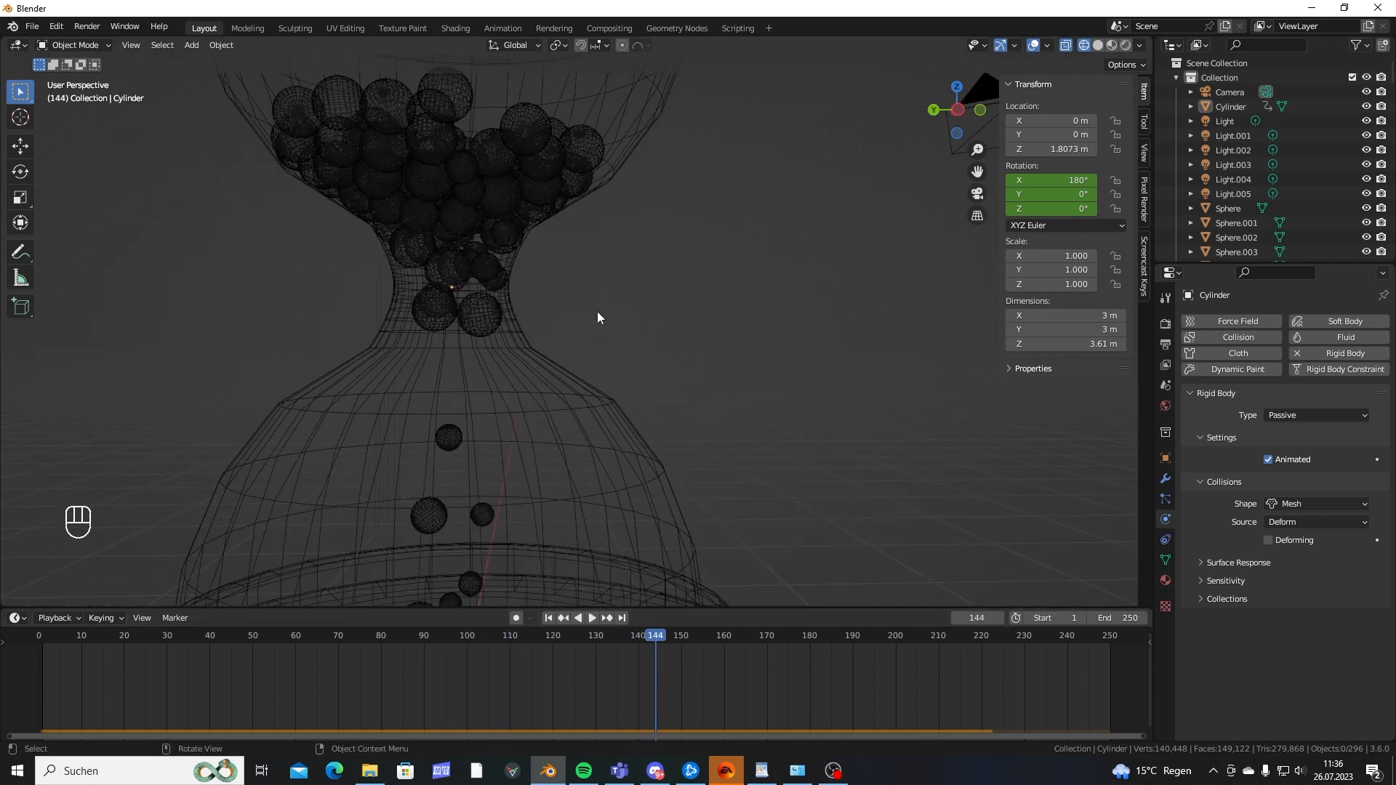
Set the hourglass's rigid-body surface friction to 0 and clear the selection.
left_click(615, 144)
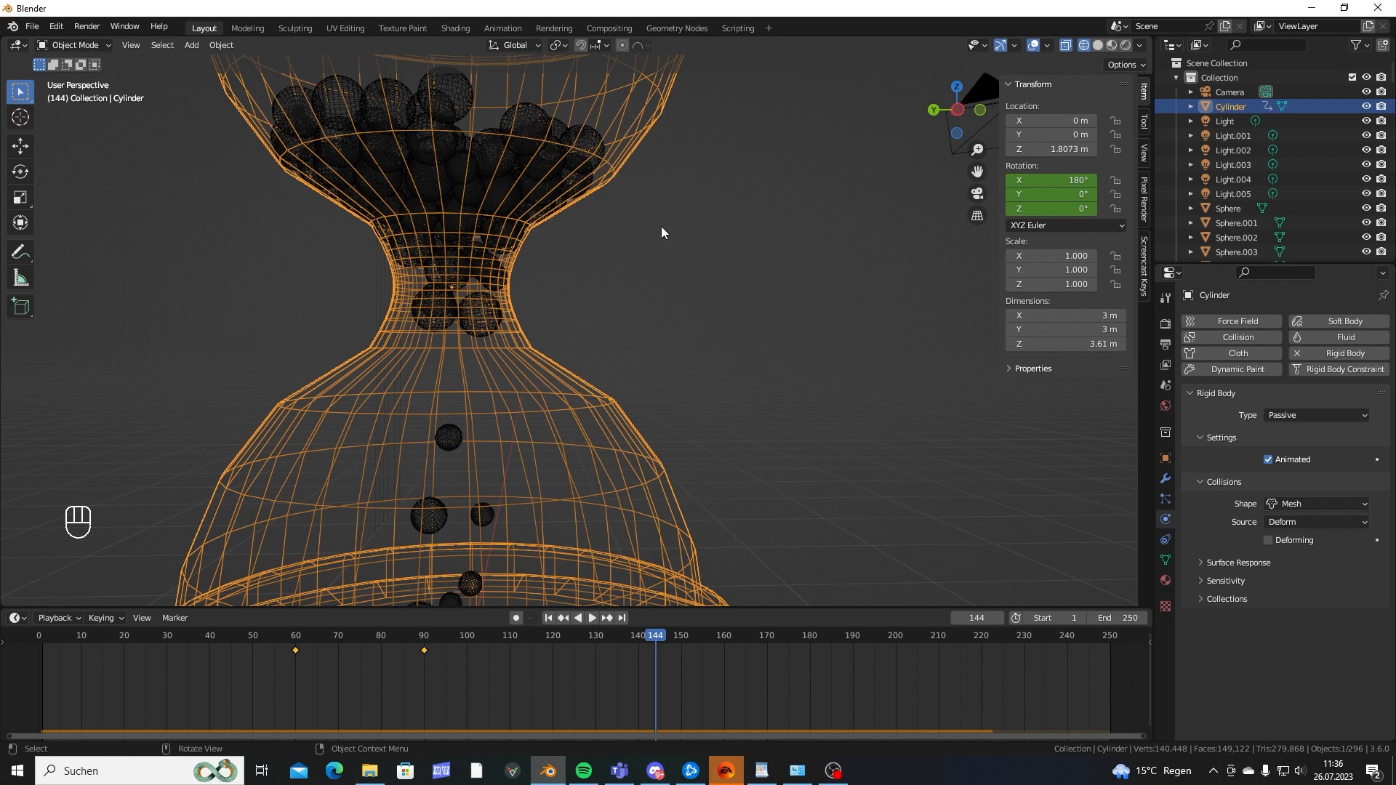
left_click(1209, 564)
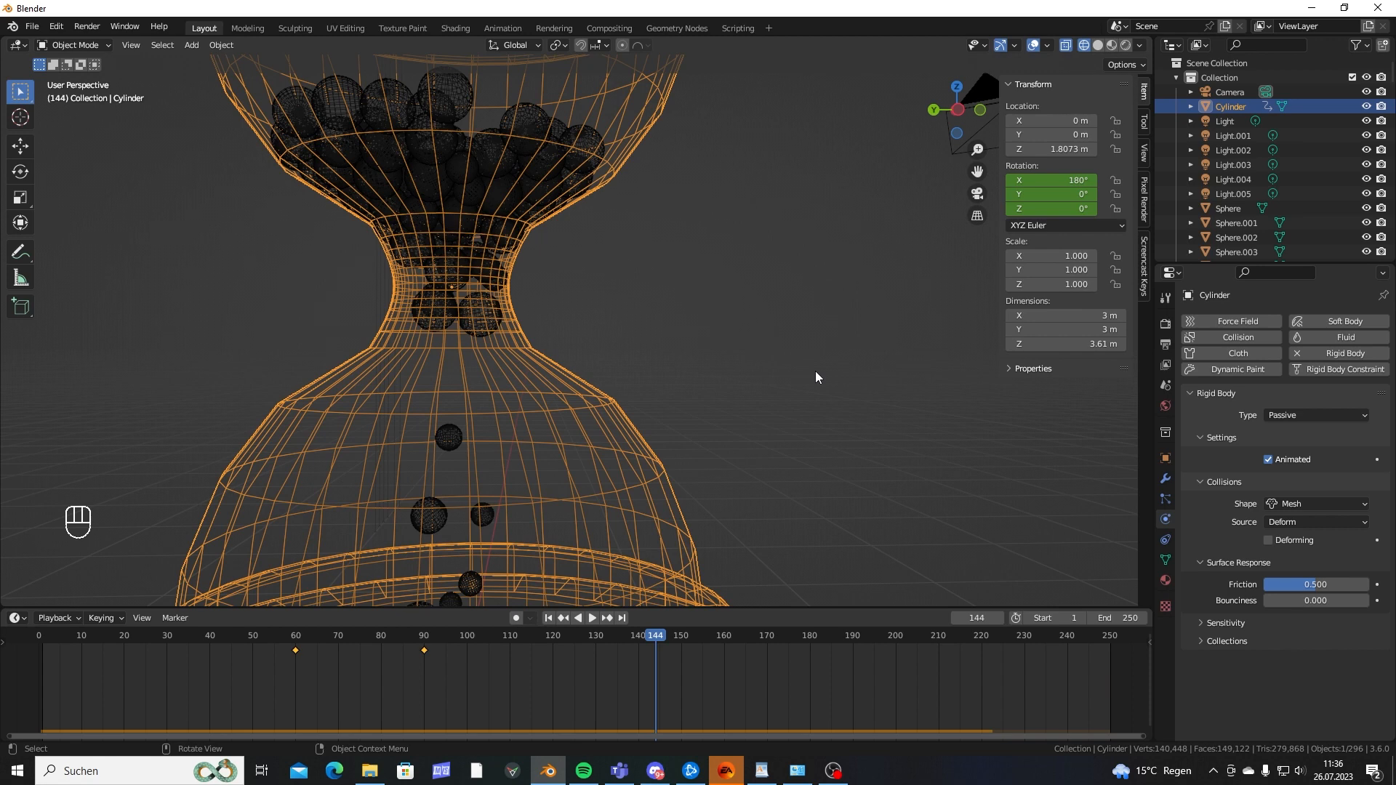
left_click_drag(1307, 586, 1256, 582)
left_click(856, 349)
Play the simulation from the first frame up to frame 59 and examine the spheres resting in the hourglass.
key("shift+Left")
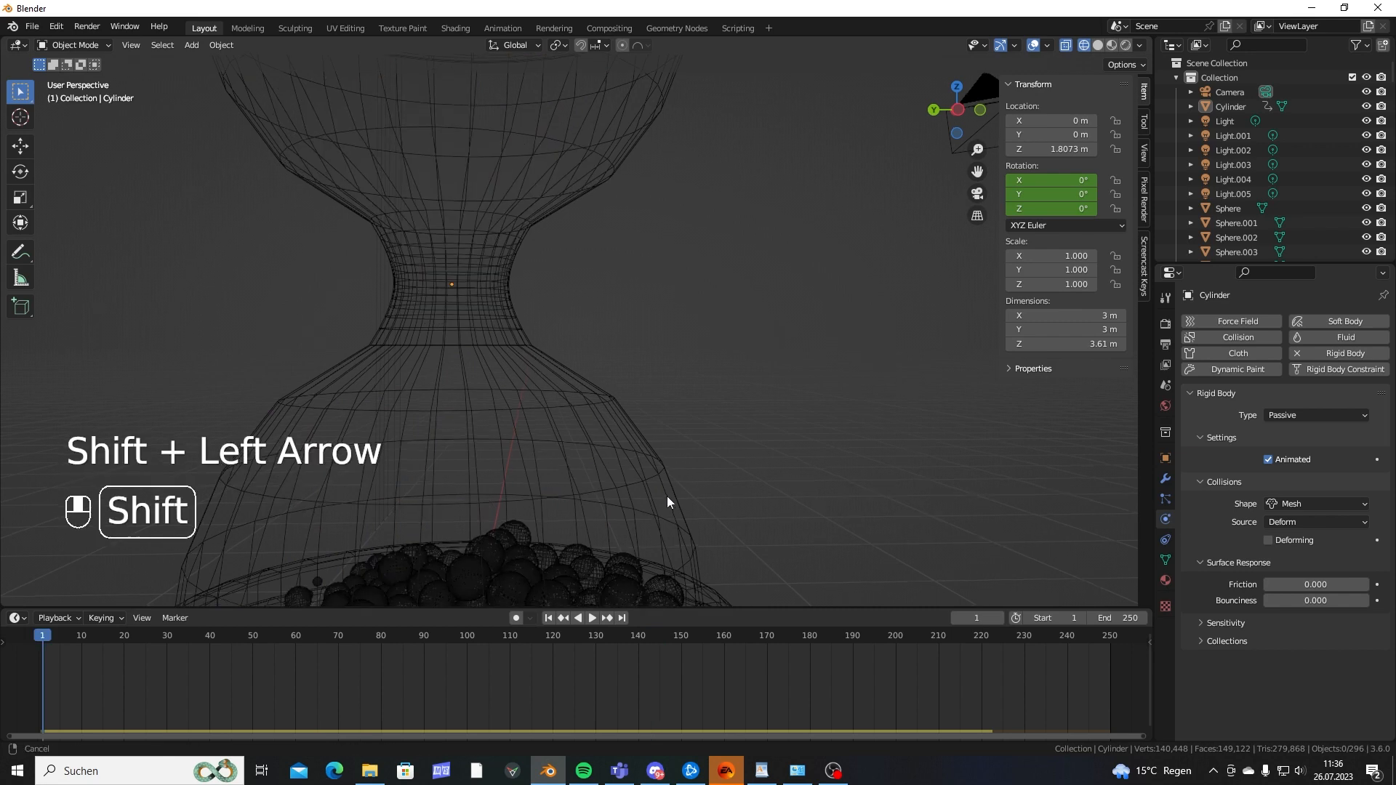
key("space")
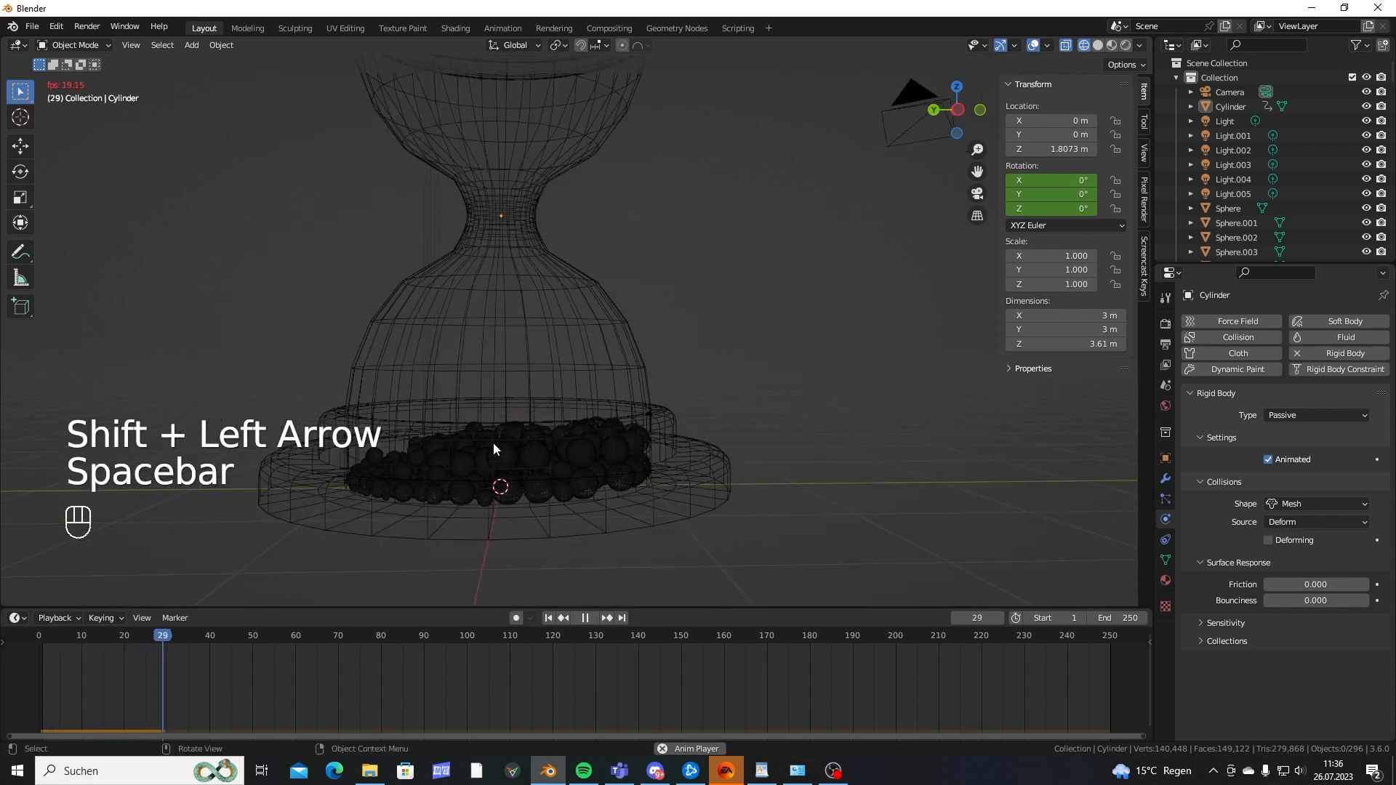
key("space")
middle_click_drag(623, 488, 628, 510)
middle_click_drag(628, 509, 632, 564, "shift")
middle_click_drag(411, 405, 748, 402, "shift")
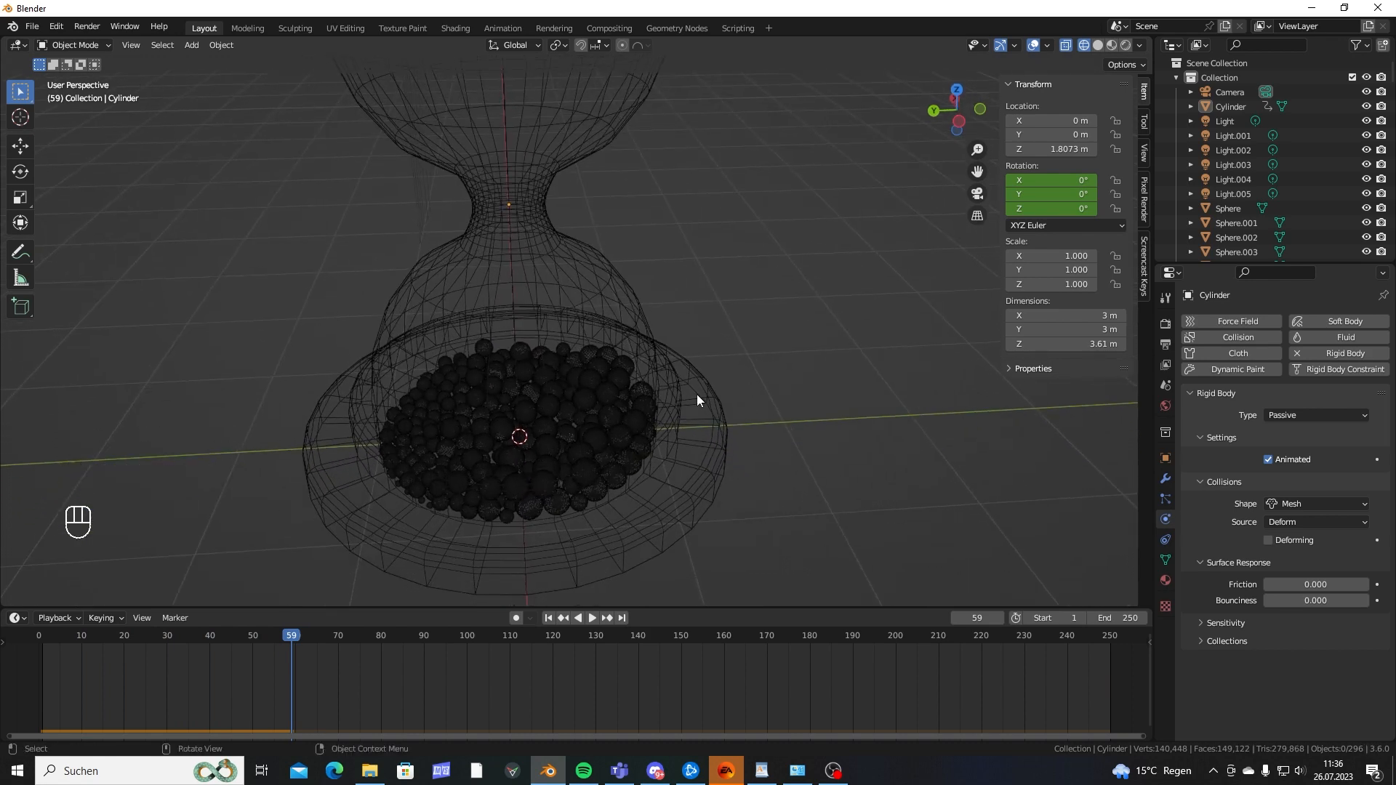
middle_click_drag(772, 327, 710, 383)
Continue playing the flip up to frame 218, pausing at frame 131, to check how the spheres pass the neck.
key("space")
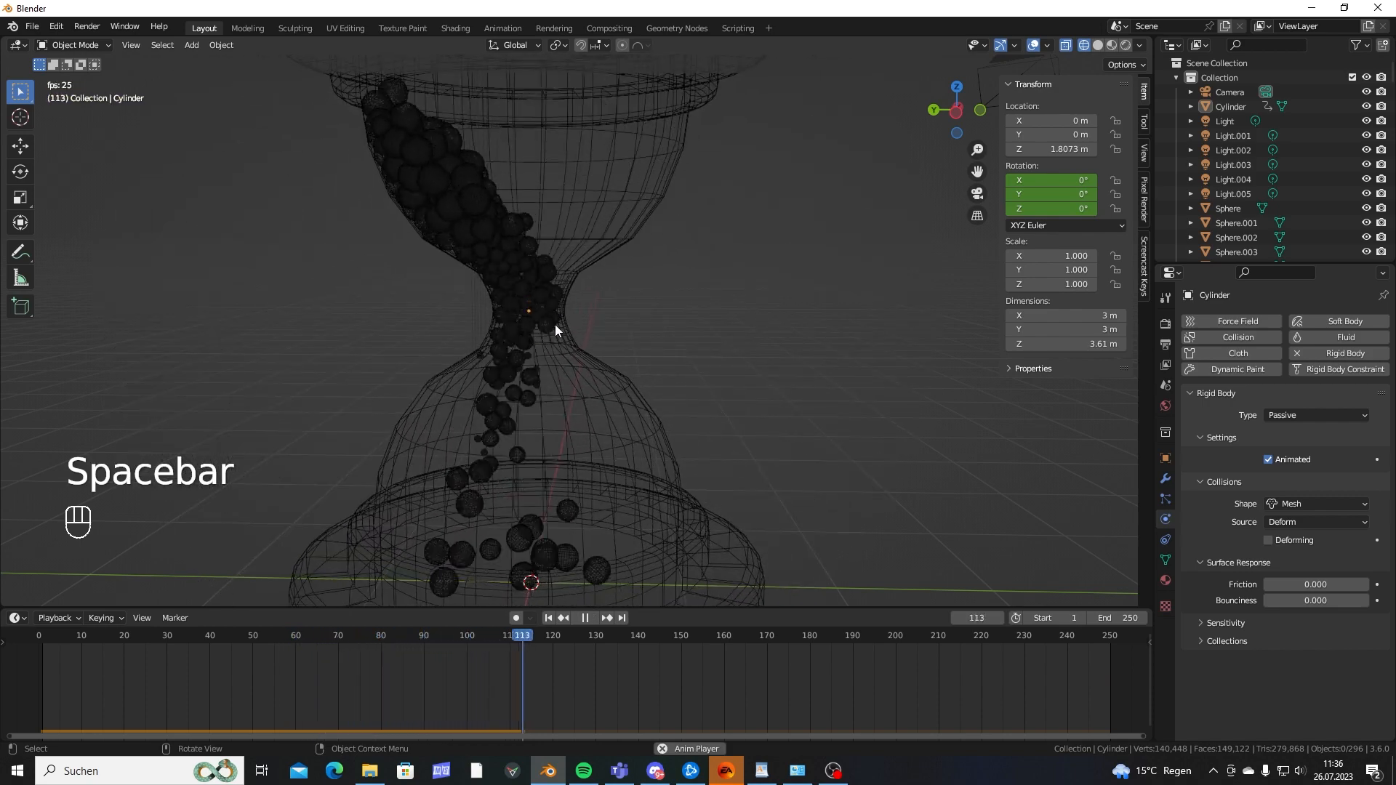
key("space")
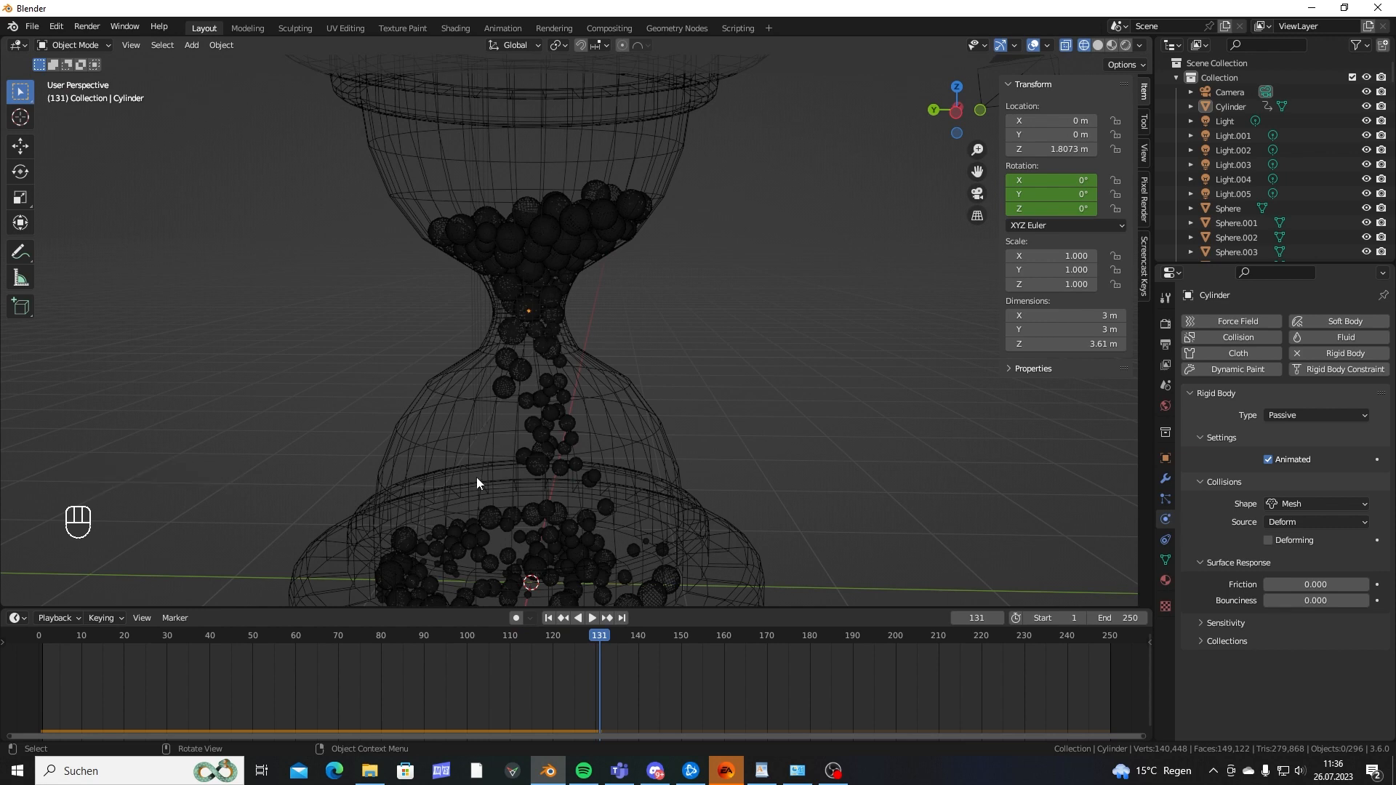
key("space")
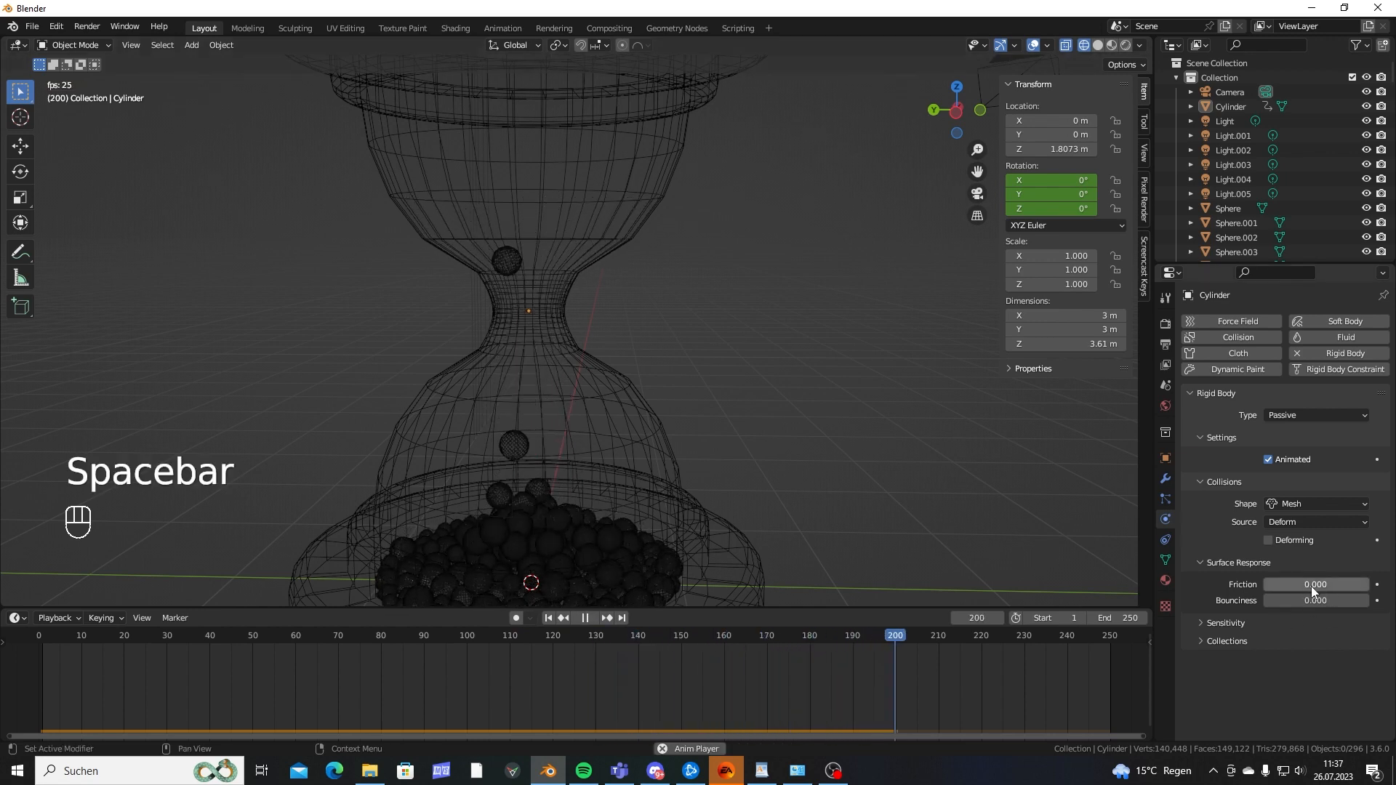
key("space")
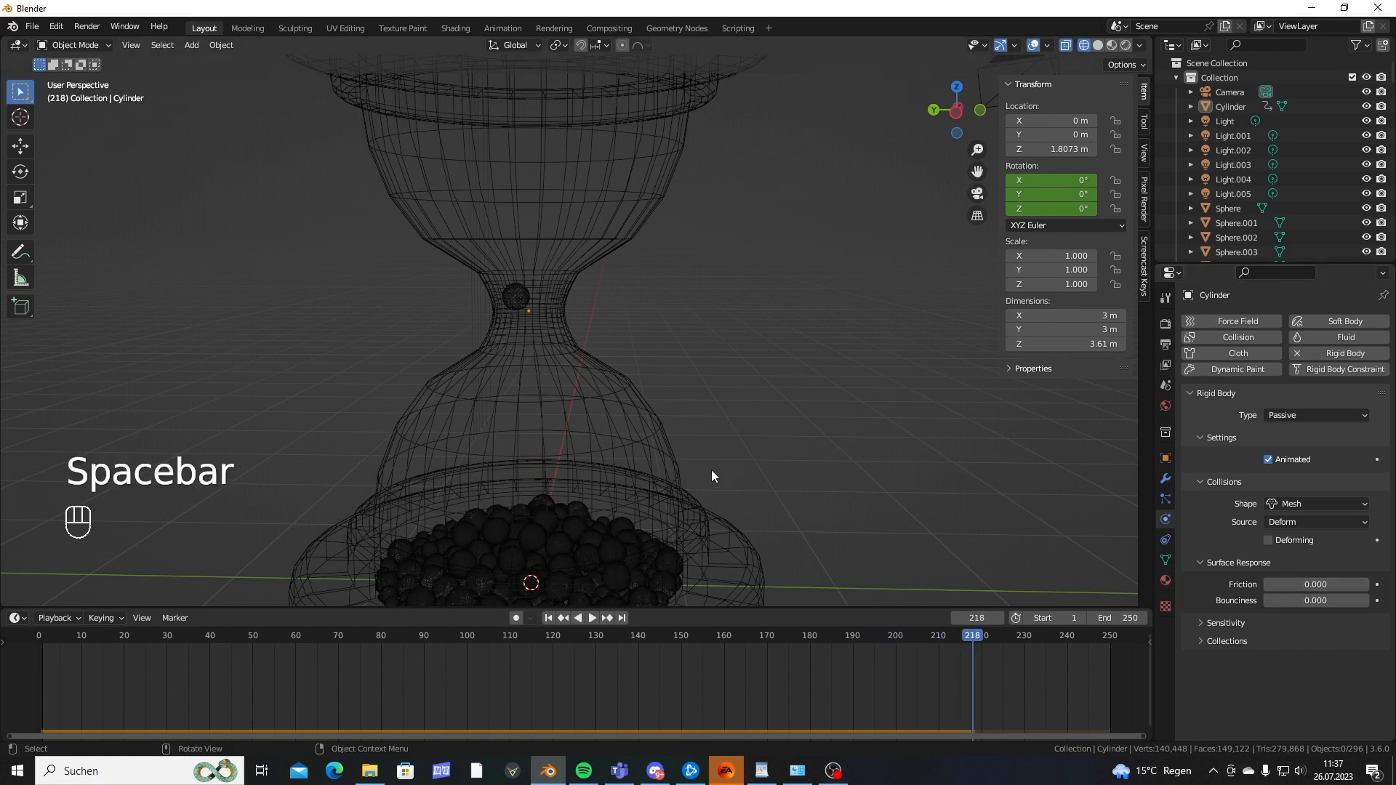
Set the hourglass's rigid-body surface friction to 0.5.
left_click(1299, 582)
type("0.")
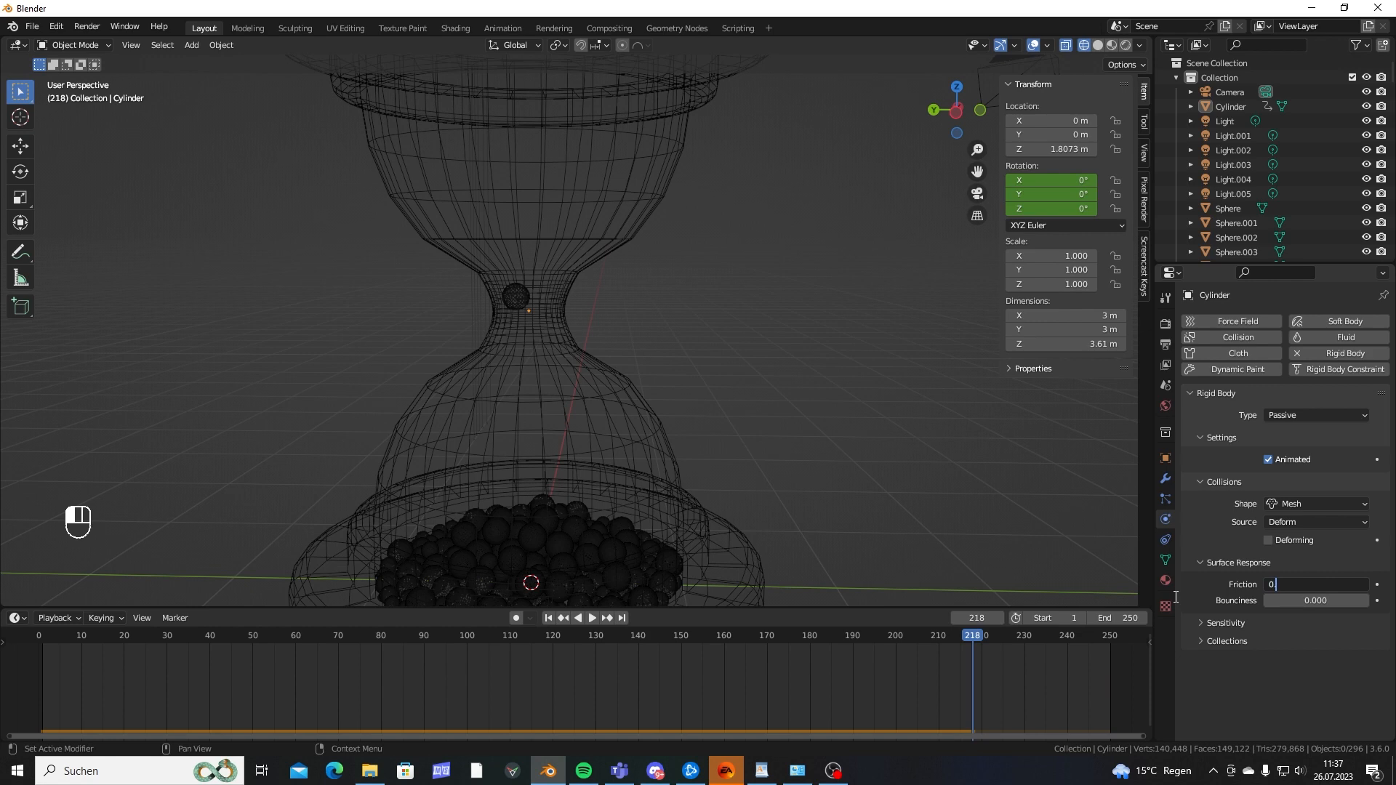
type("5")
key("Return")
Replay the simulation from the first frame up to frame 233 and watch the whole hourglass.
key("shift+Left")
key("space")
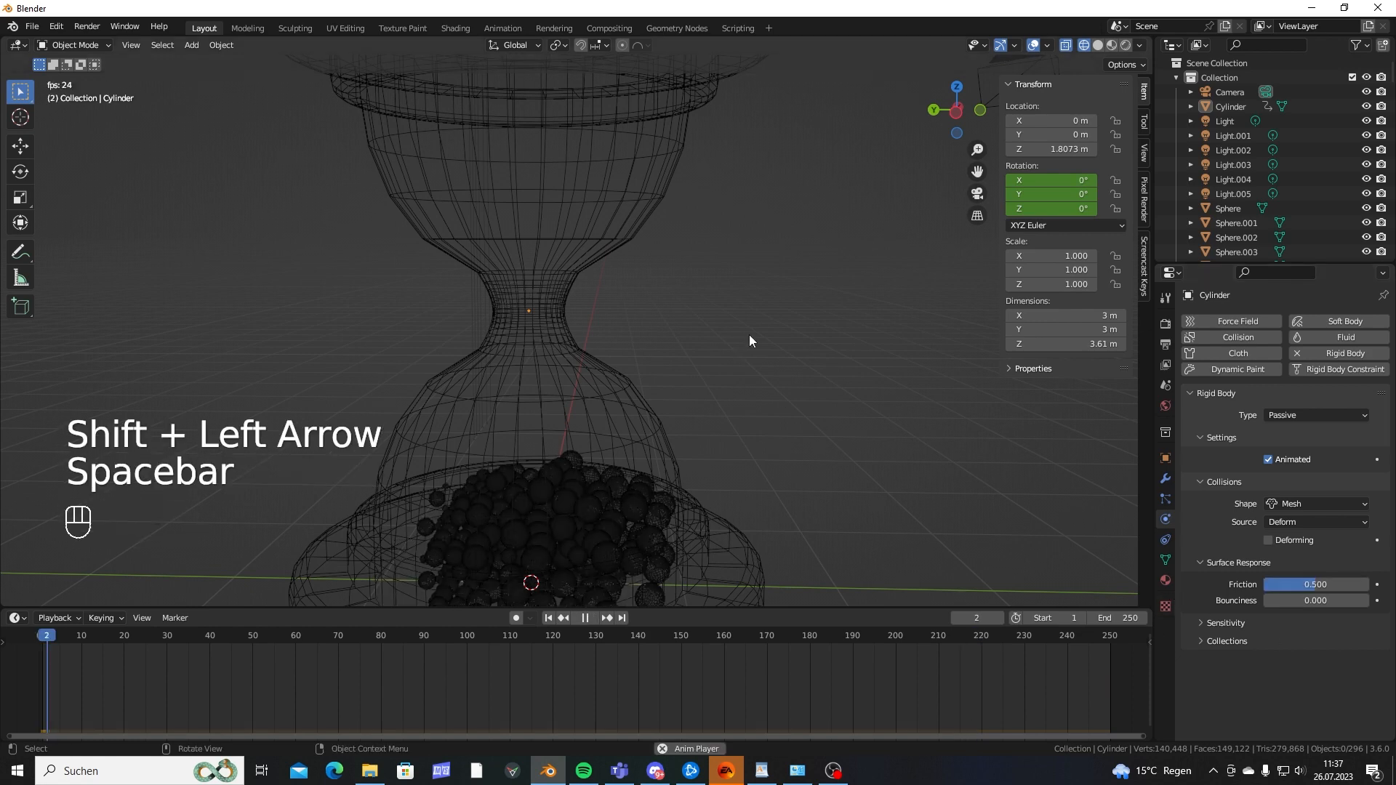
scroll(739, 326, "down", 5)
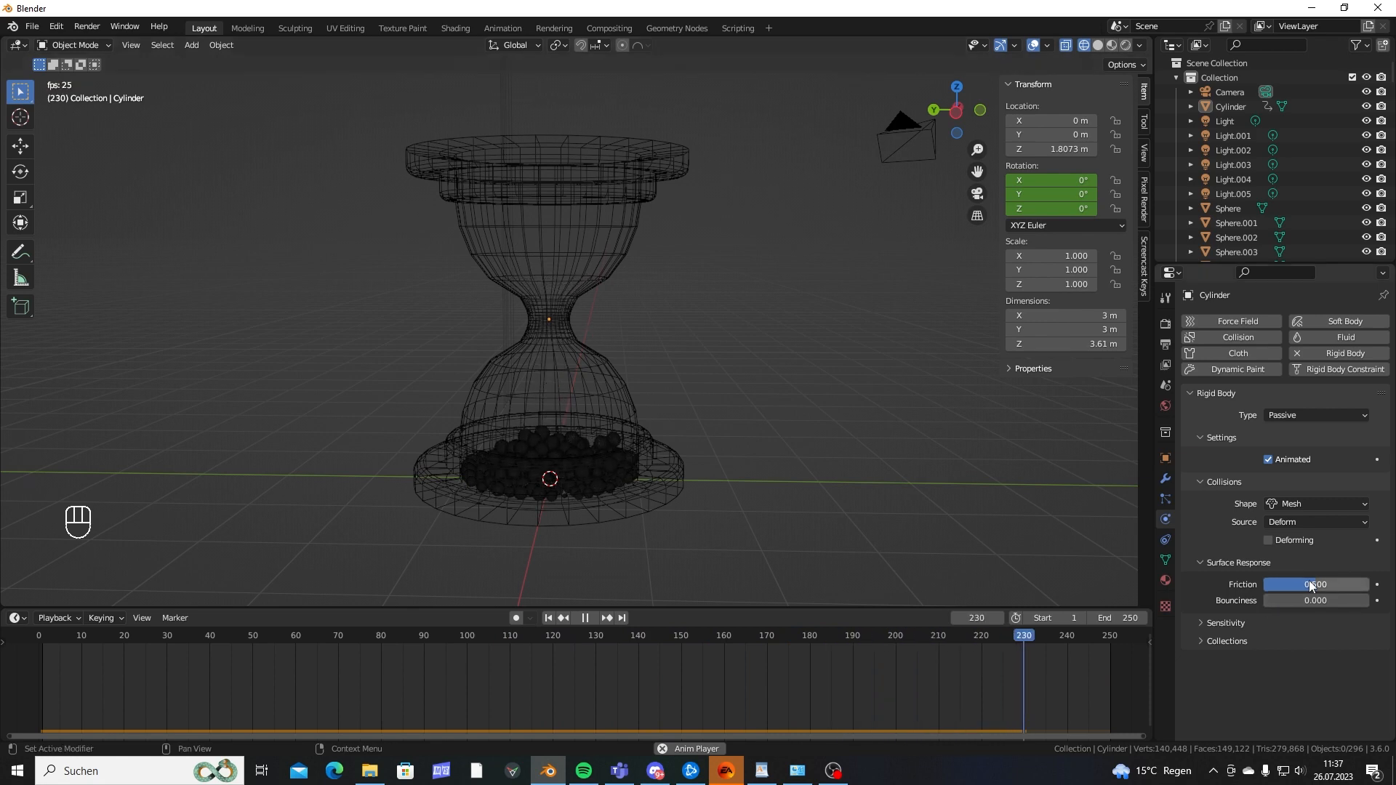
key("space")
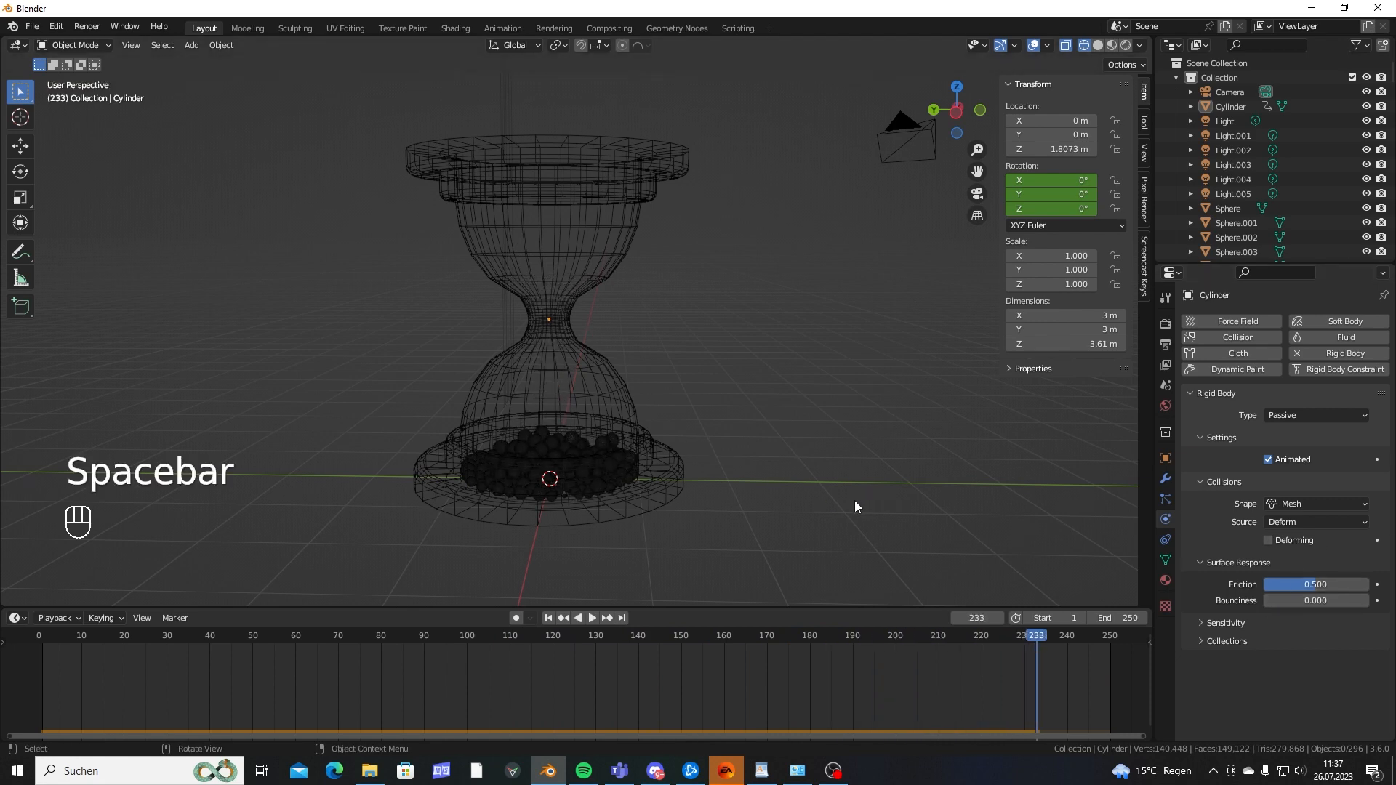
Insert a rotation keyframe for the hourglass at frame 240.
middle_click_drag(853, 500, 737, 465, "shift")
left_click(1061, 635)
left_click(516, 370)
middle_click_drag(717, 406, 782, 409)
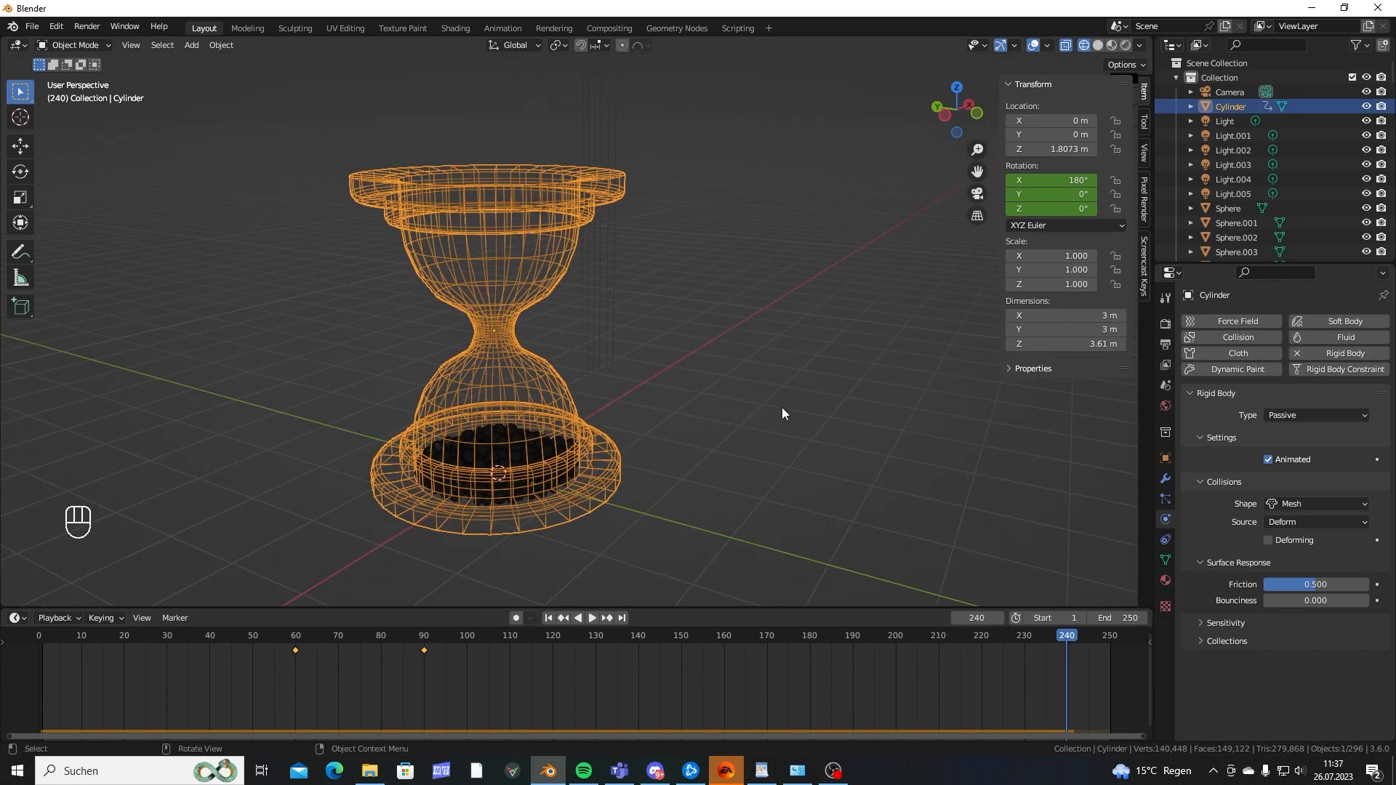
key("i")
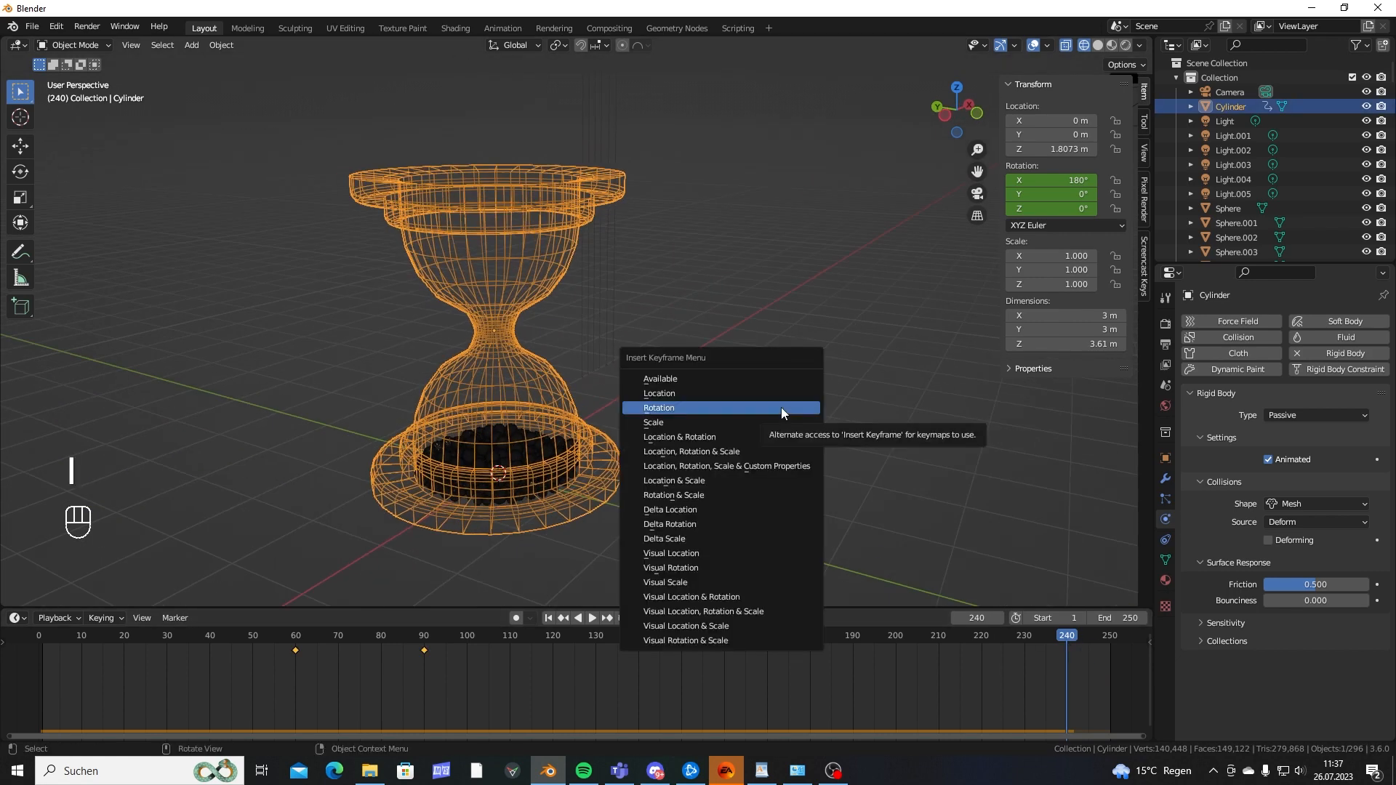
left_click(756, 406)
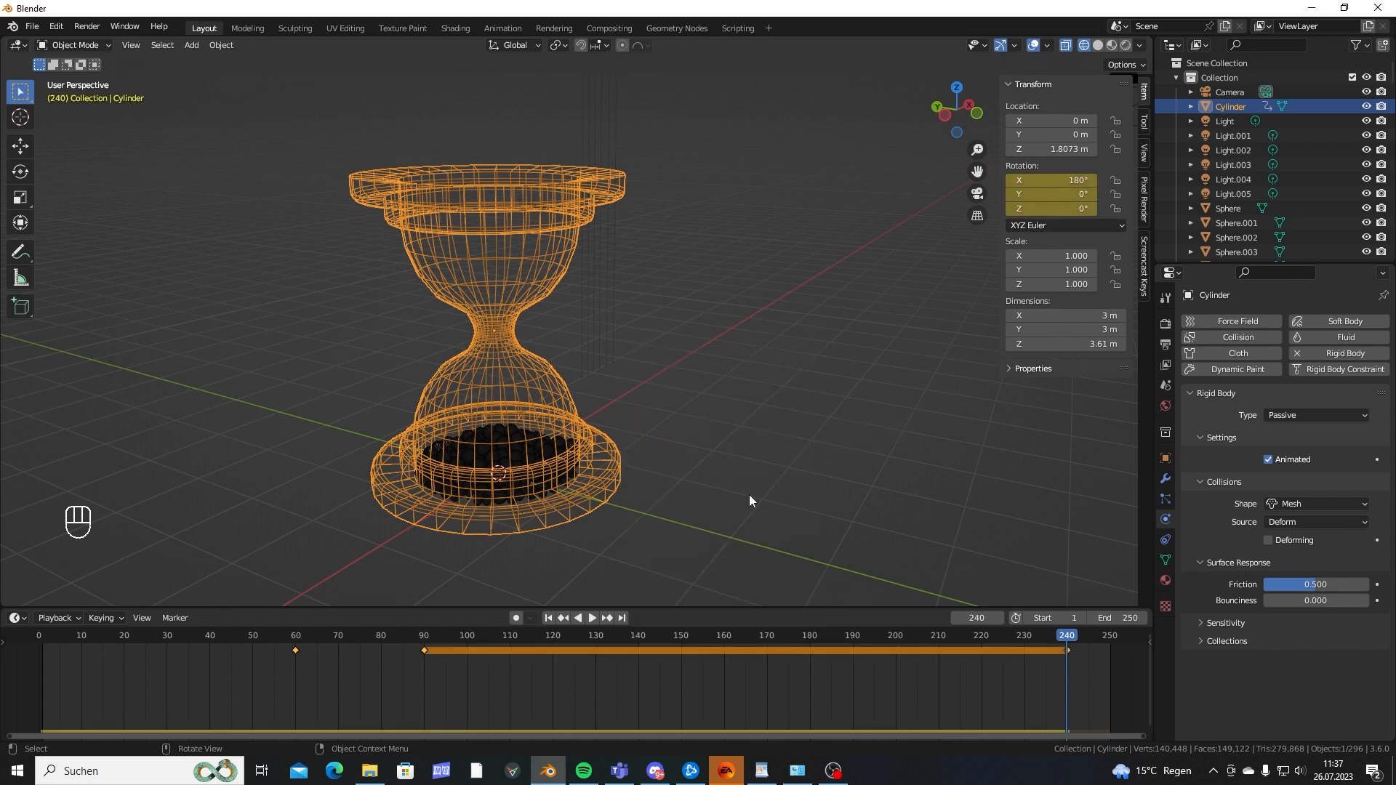
Play the animation from about frame 91 and scrub on to frame 240 to check the held rotation.
left_click(429, 636)
key("space")
left_click(508, 637)
left_click_drag(506, 637, 1066, 660)
key("space")
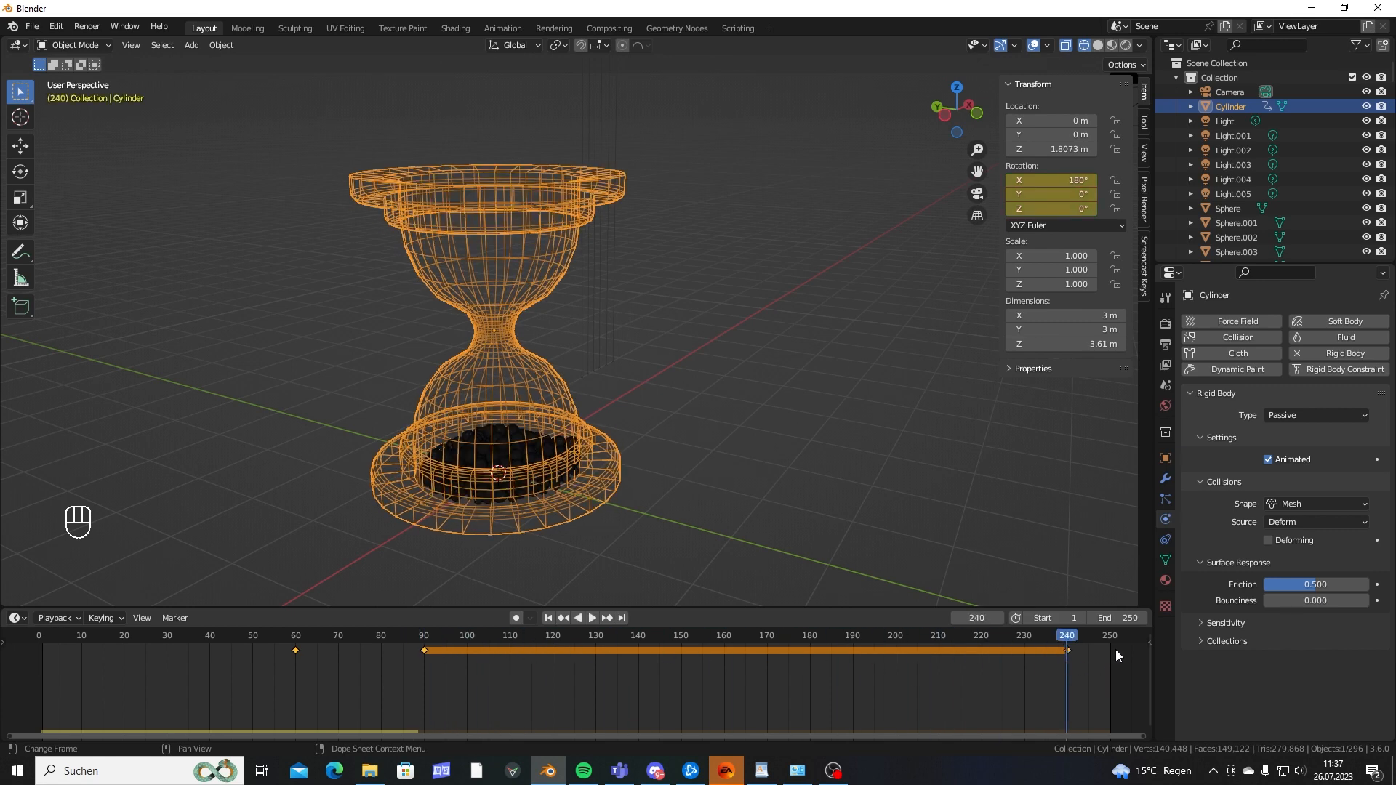
Set the animation's end frame to 500 and extend the visible timeline range to about frame 390.
left_click(1116, 618)
type("500")
key("Return")
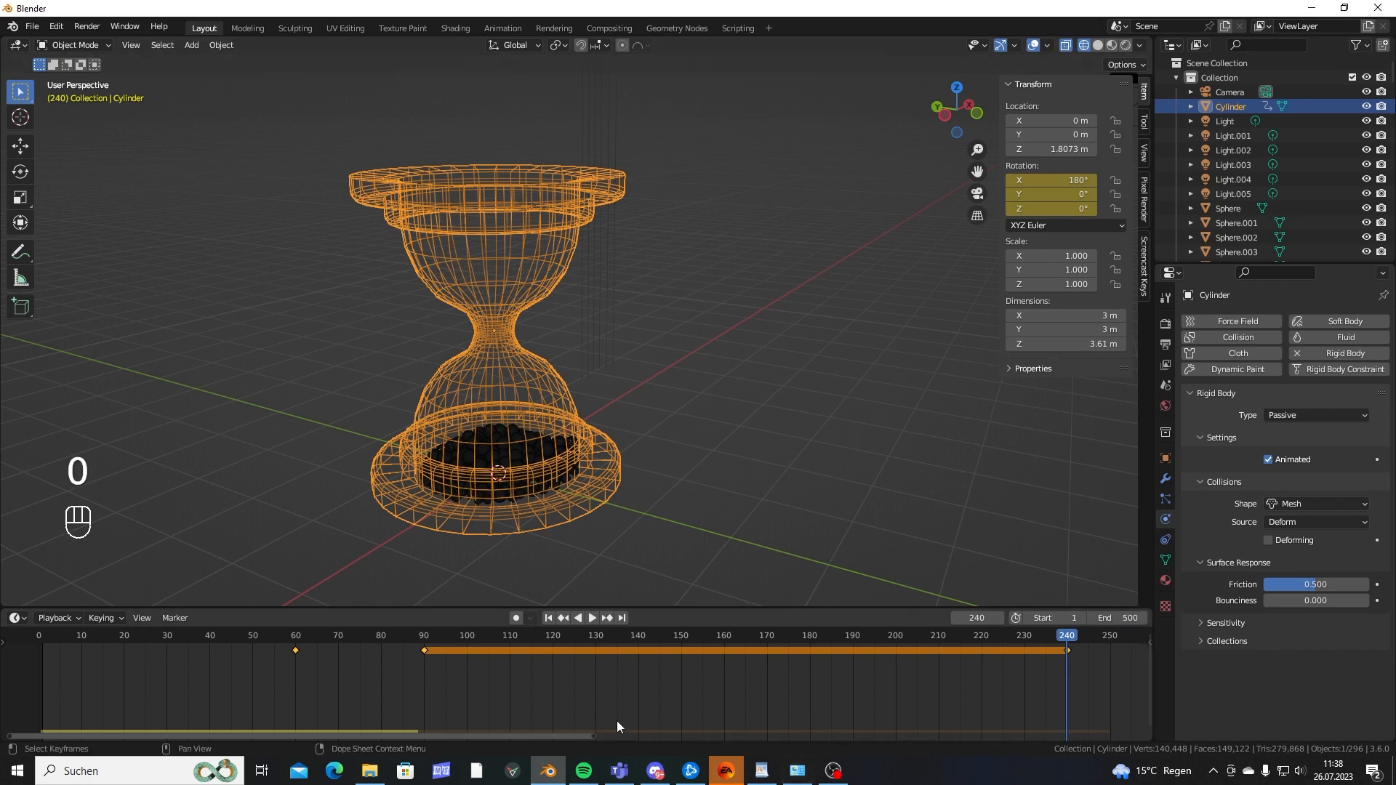
left_click_drag(590, 733, 904, 737)
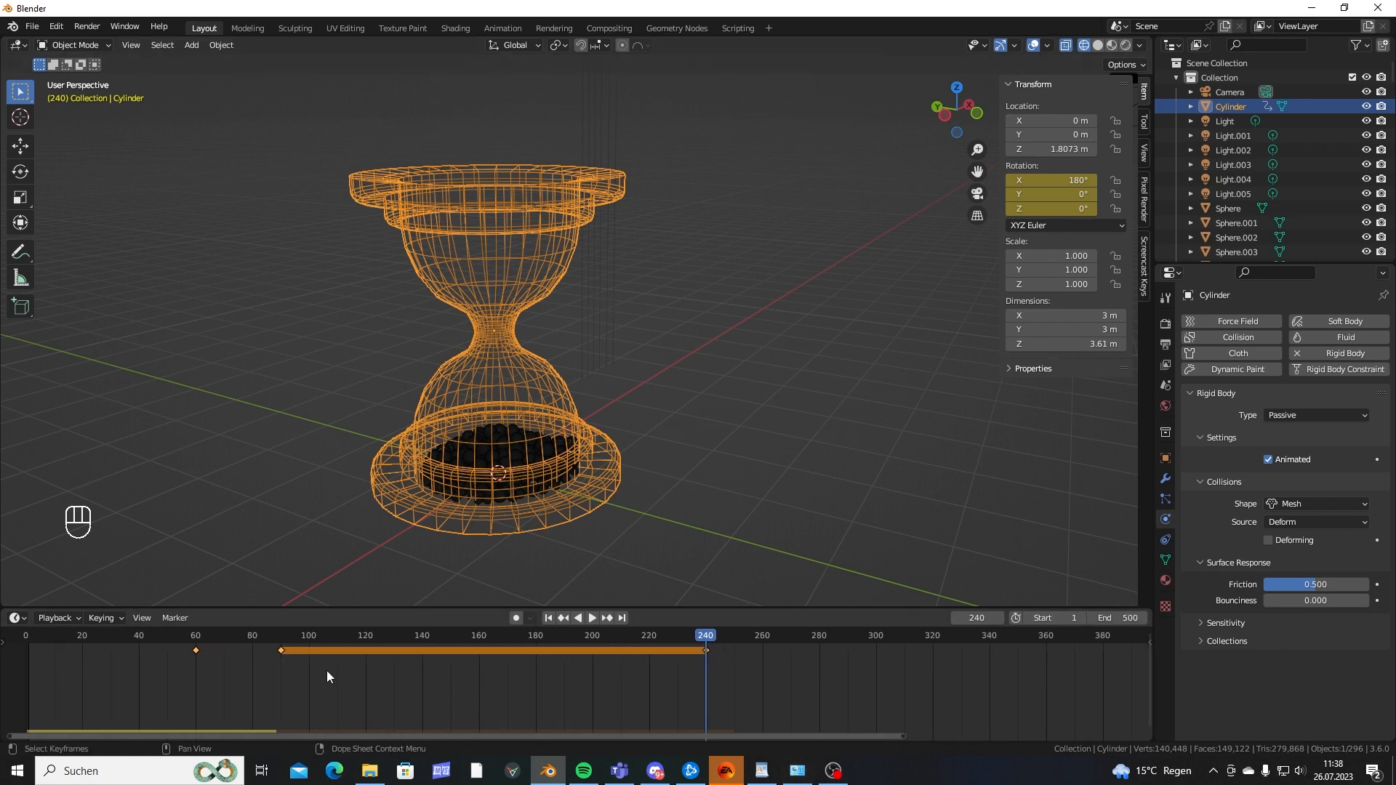
At frame 270, add 180° to the hourglass's X rotation for 360° and insert a rotation keyframe.
left_click_drag(208, 645, 791, 682)
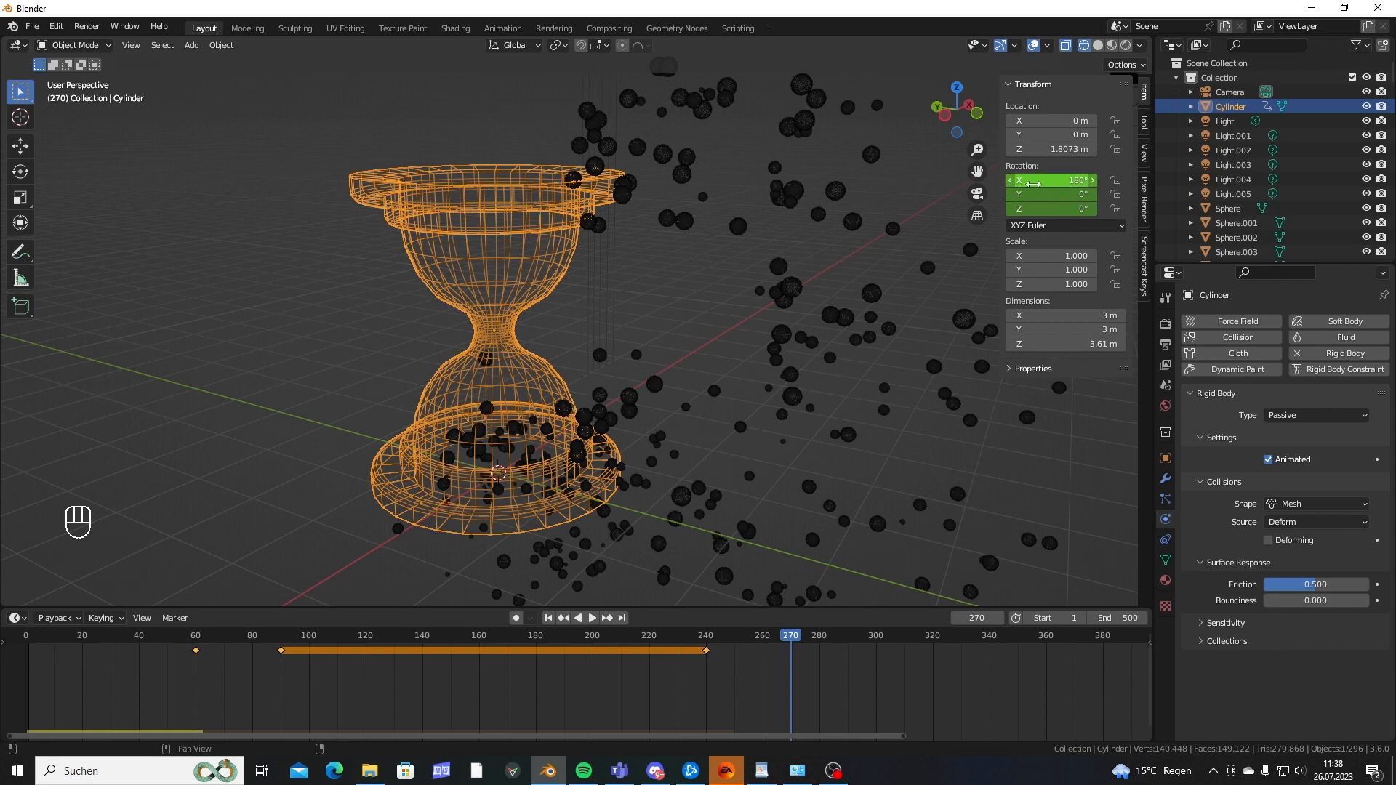
left_click(1050, 182)
left_click(1062, 184)
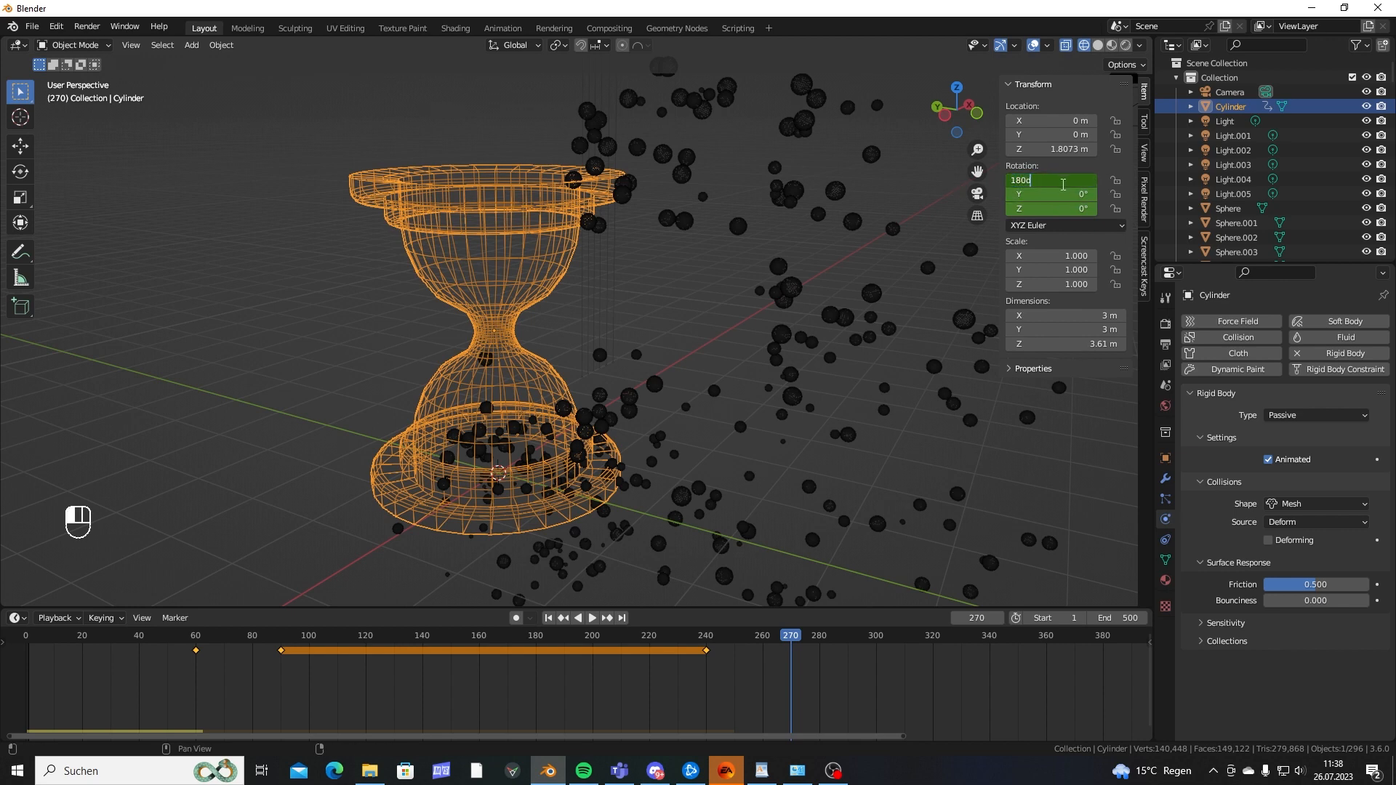
type("+180")
key("Return")
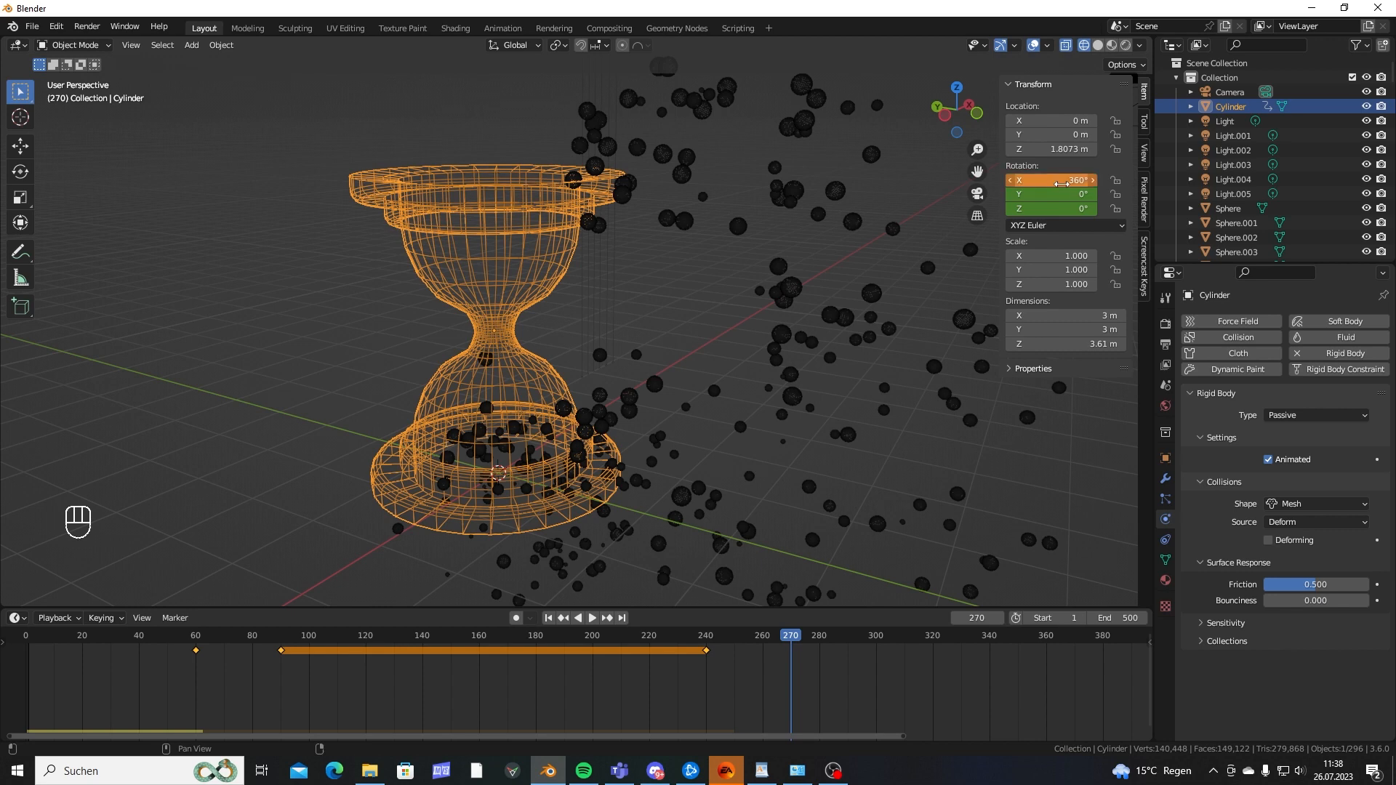
key("i")
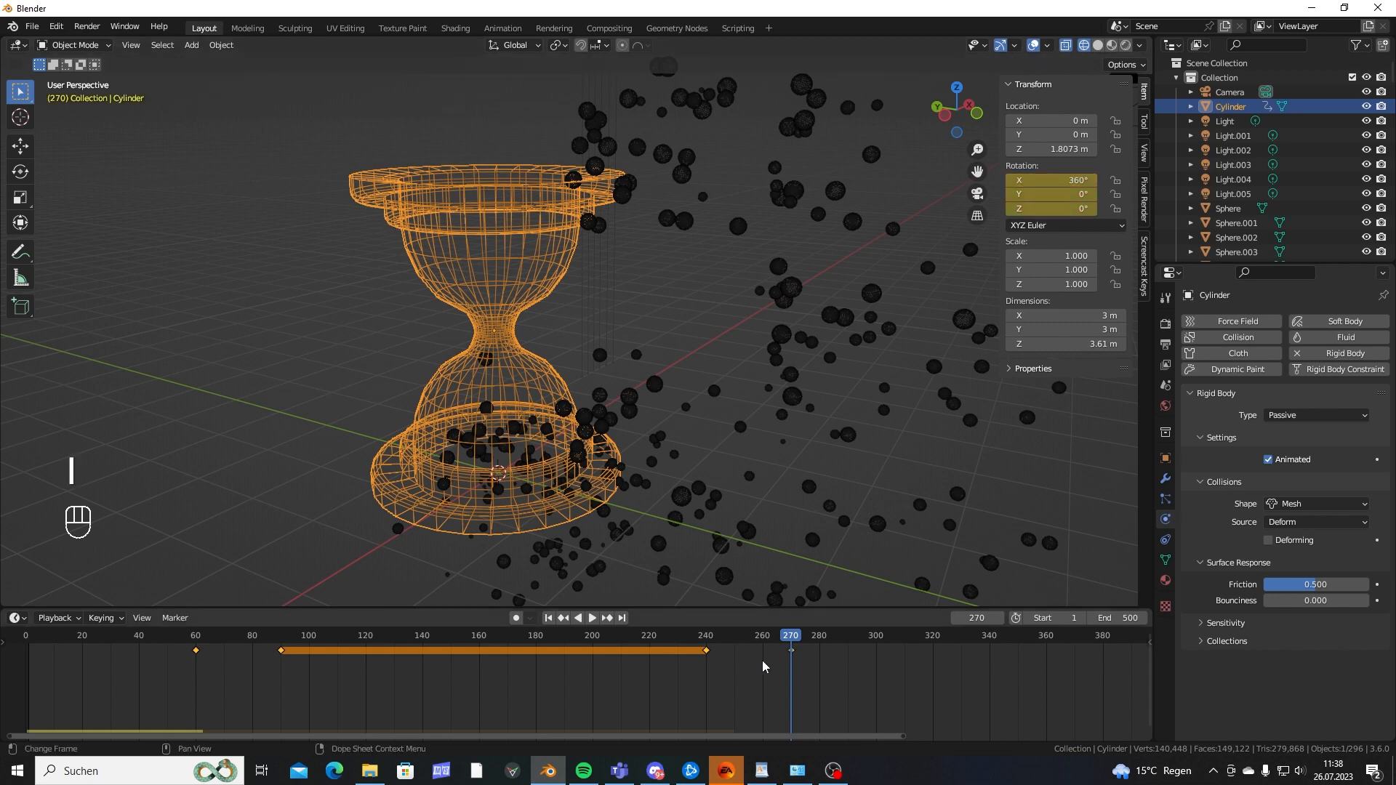
Replay the simulation from the first frame up to frame 251 and examine the spheres during the second flip.
key("space")
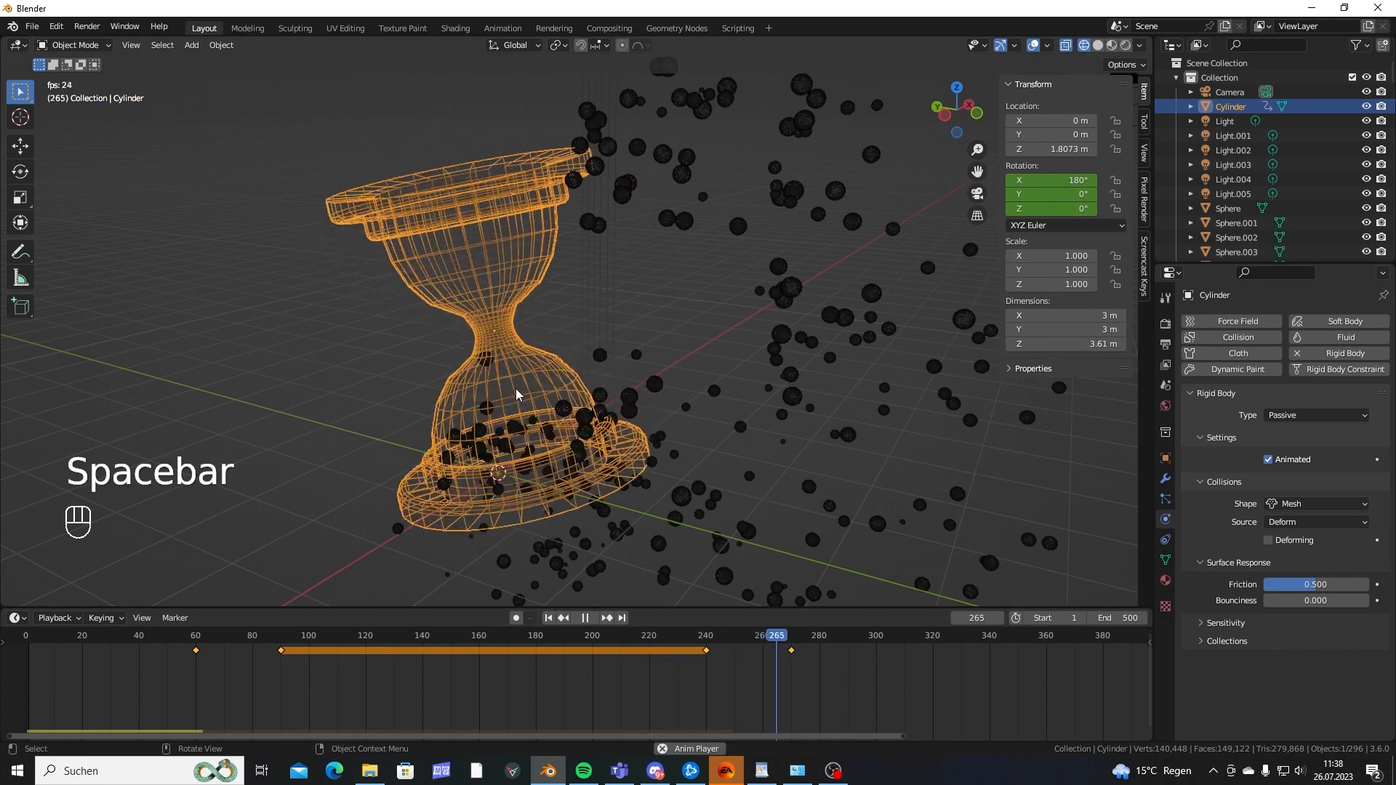
key("Escape")
key("shift+Left")
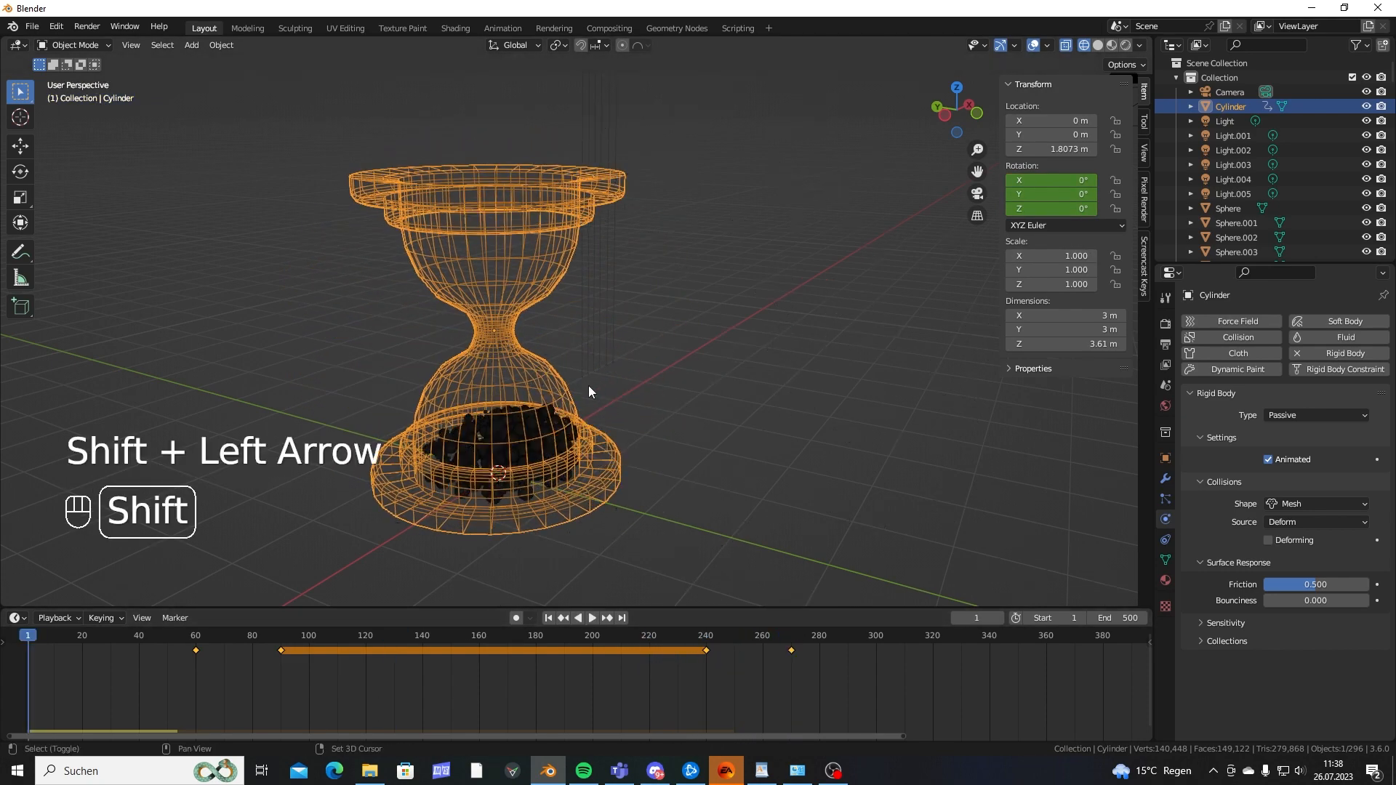
key("space")
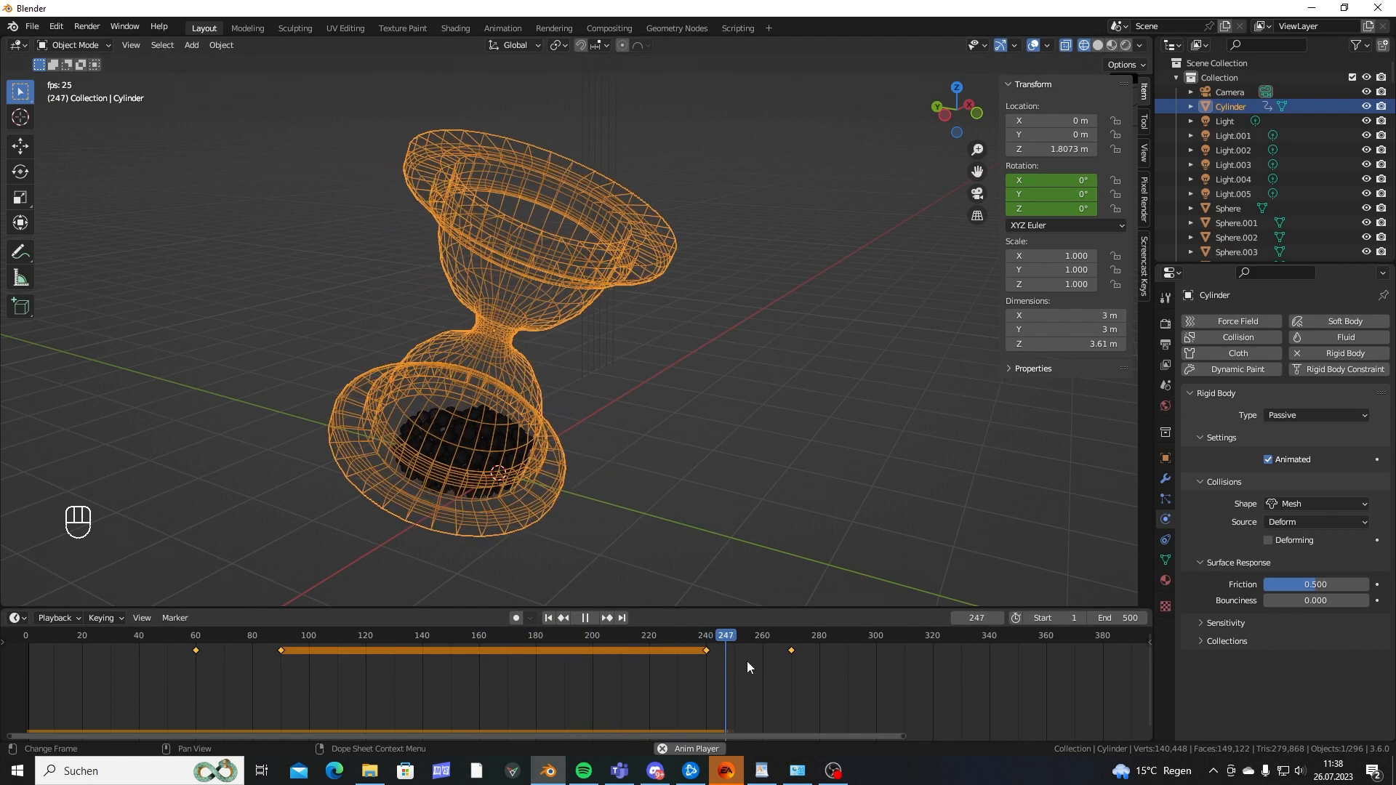
key("space")
mouse_move(644, 447)
middle_mouse_down()
mouse_move(629, 416)
mouse_move(657, 423)
middle_mouse_up()
Set the rigid body world's simulation cache to end at frame 500.
left_click(1165, 386)
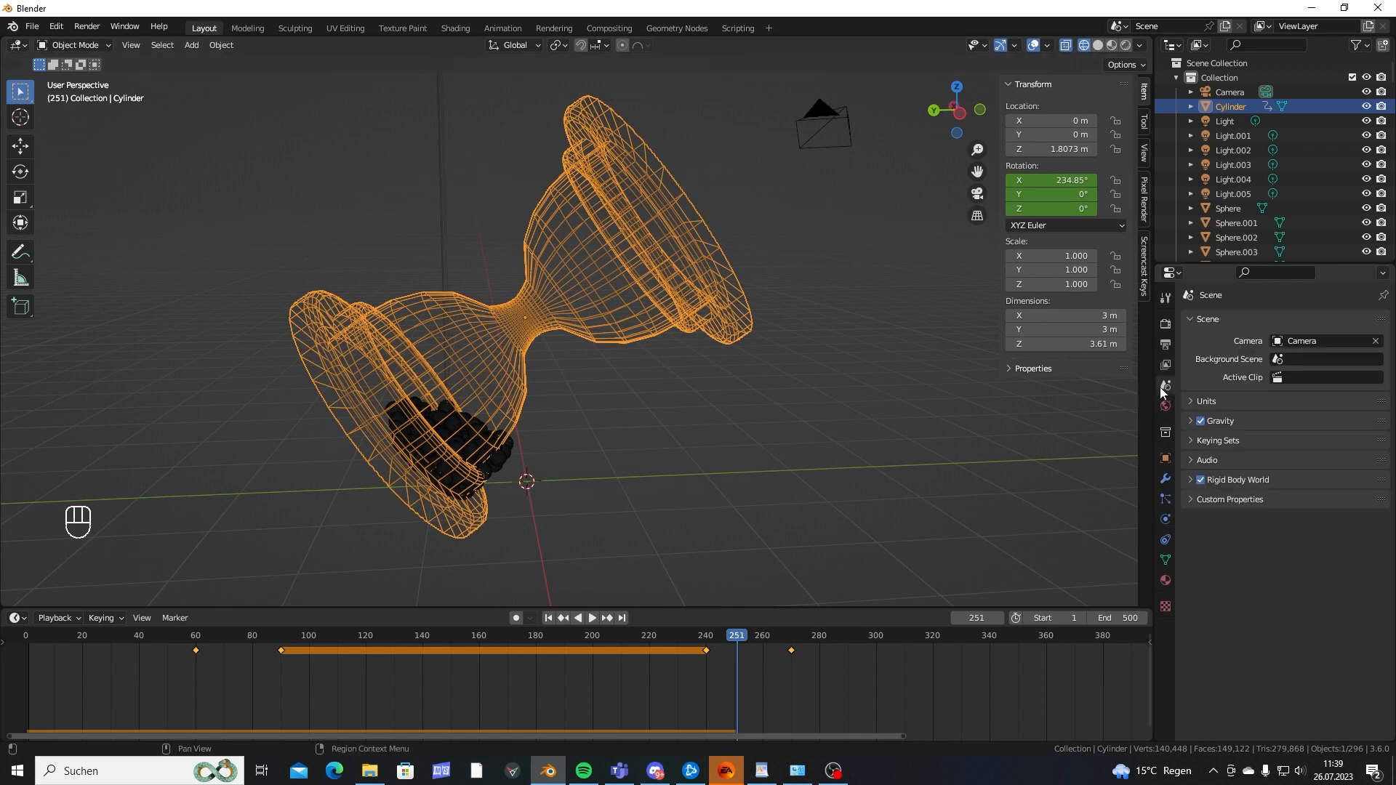
left_click(1190, 480)
left_click(1202, 650)
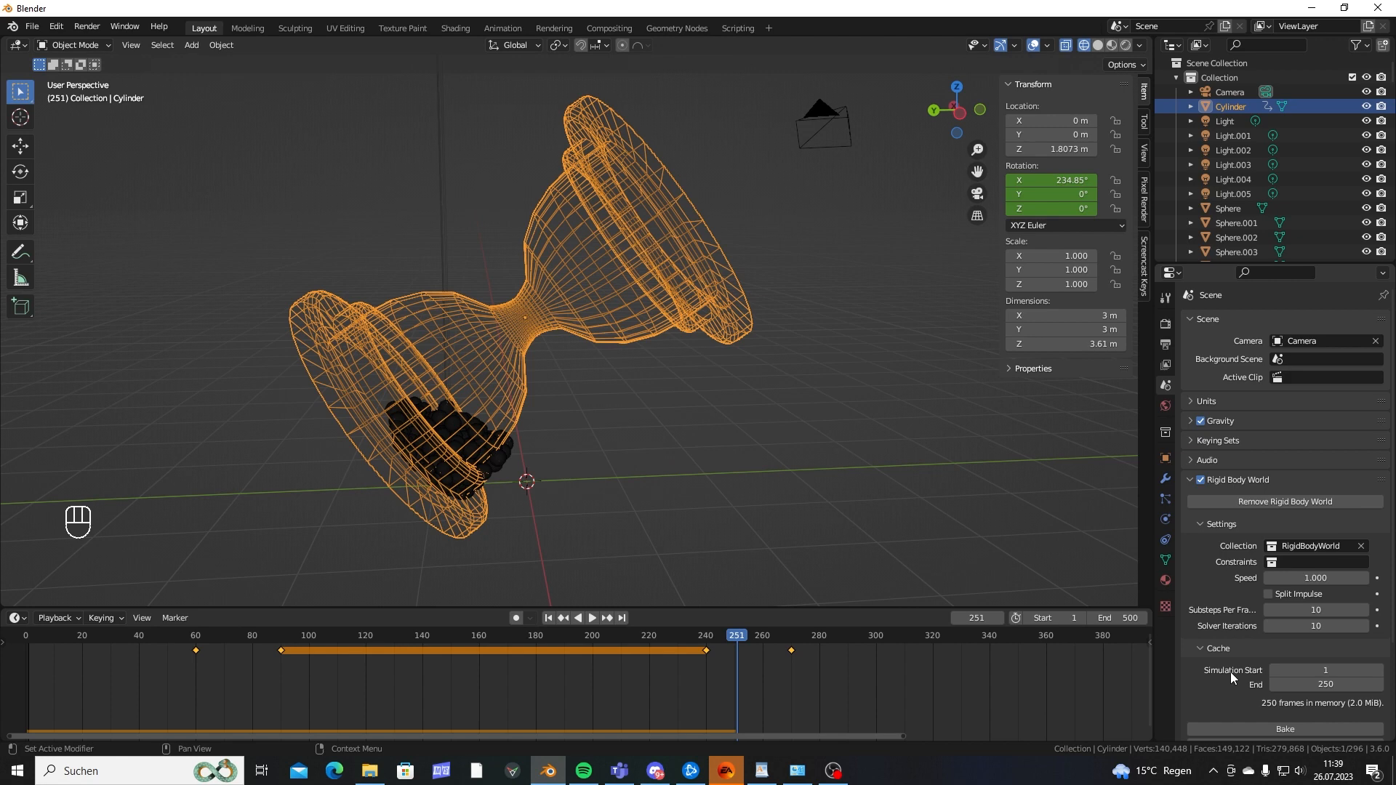
left_click(1344, 685)
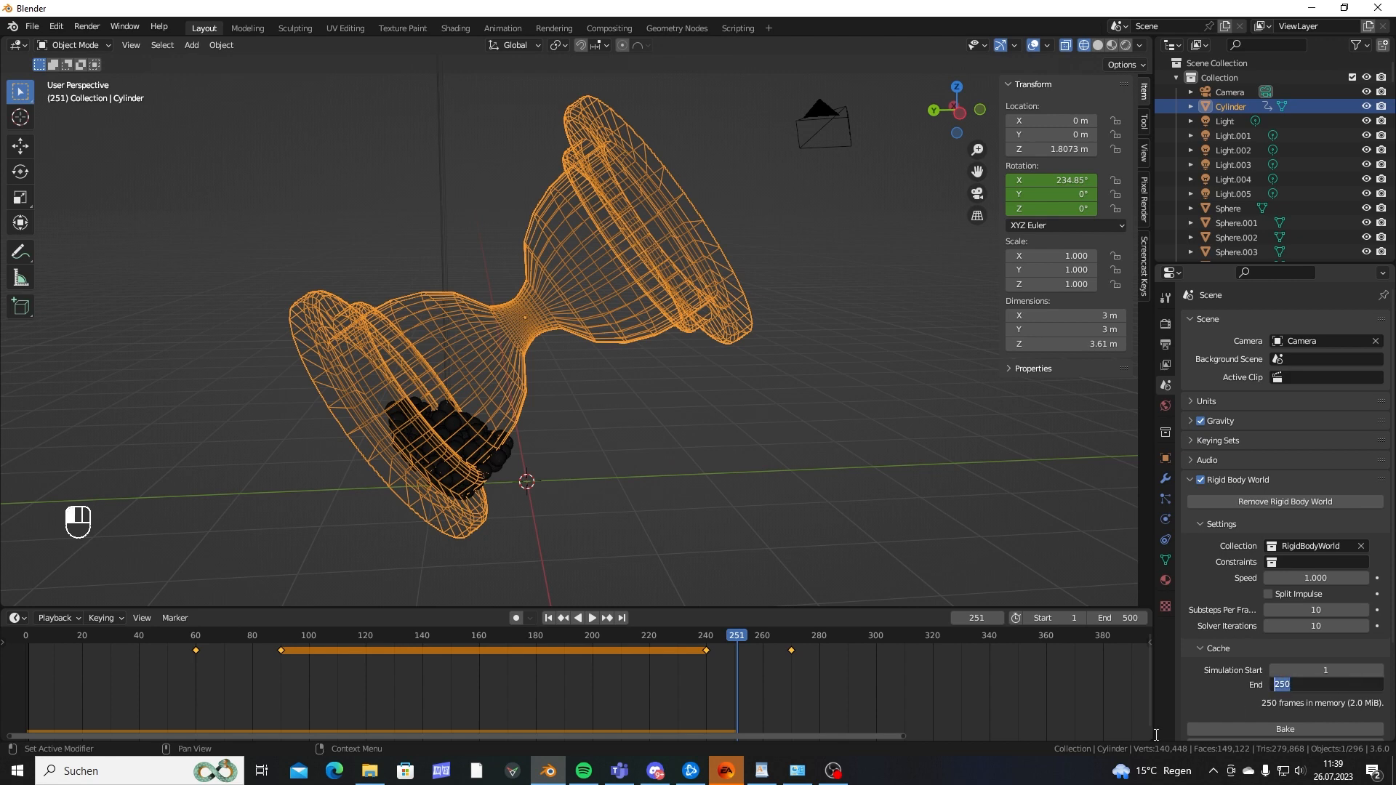
type("500")
key("Return")
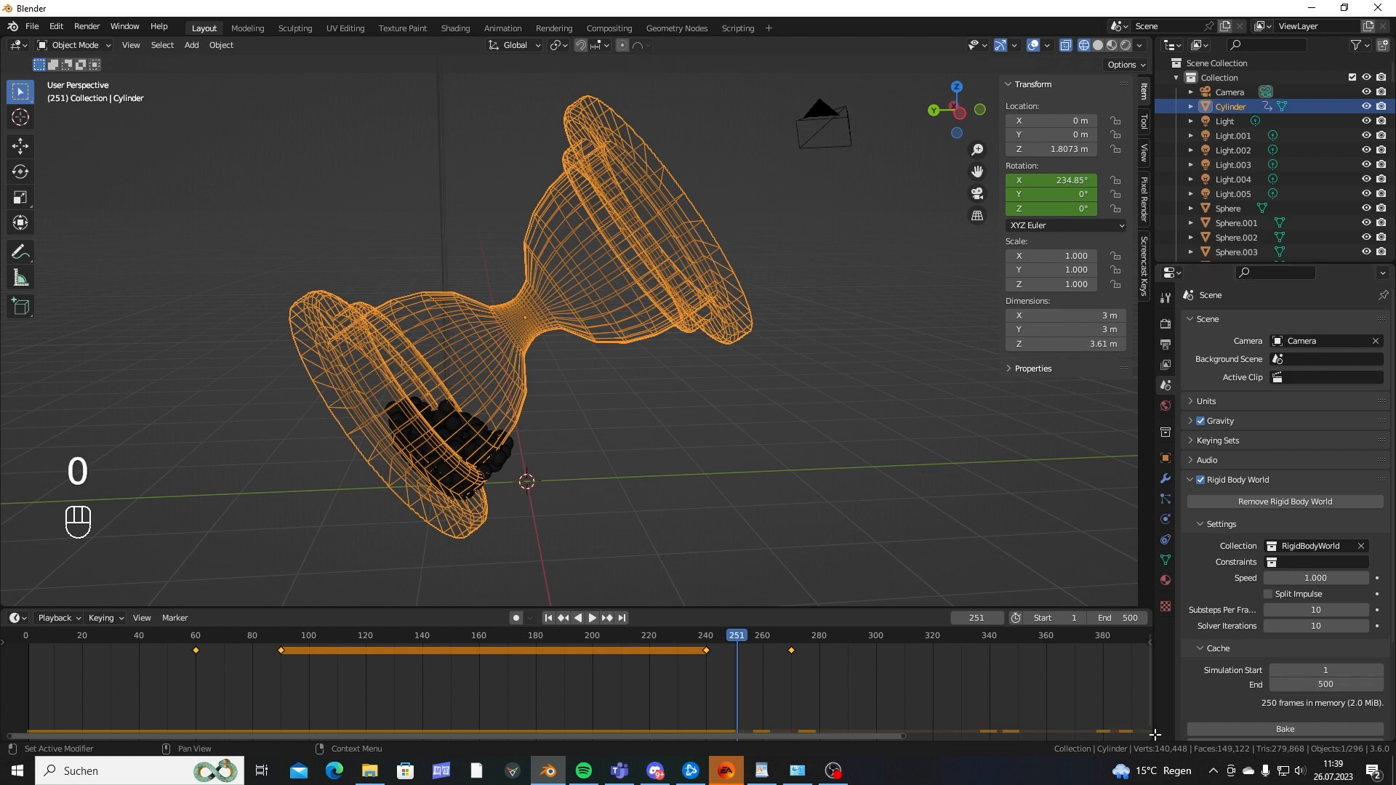
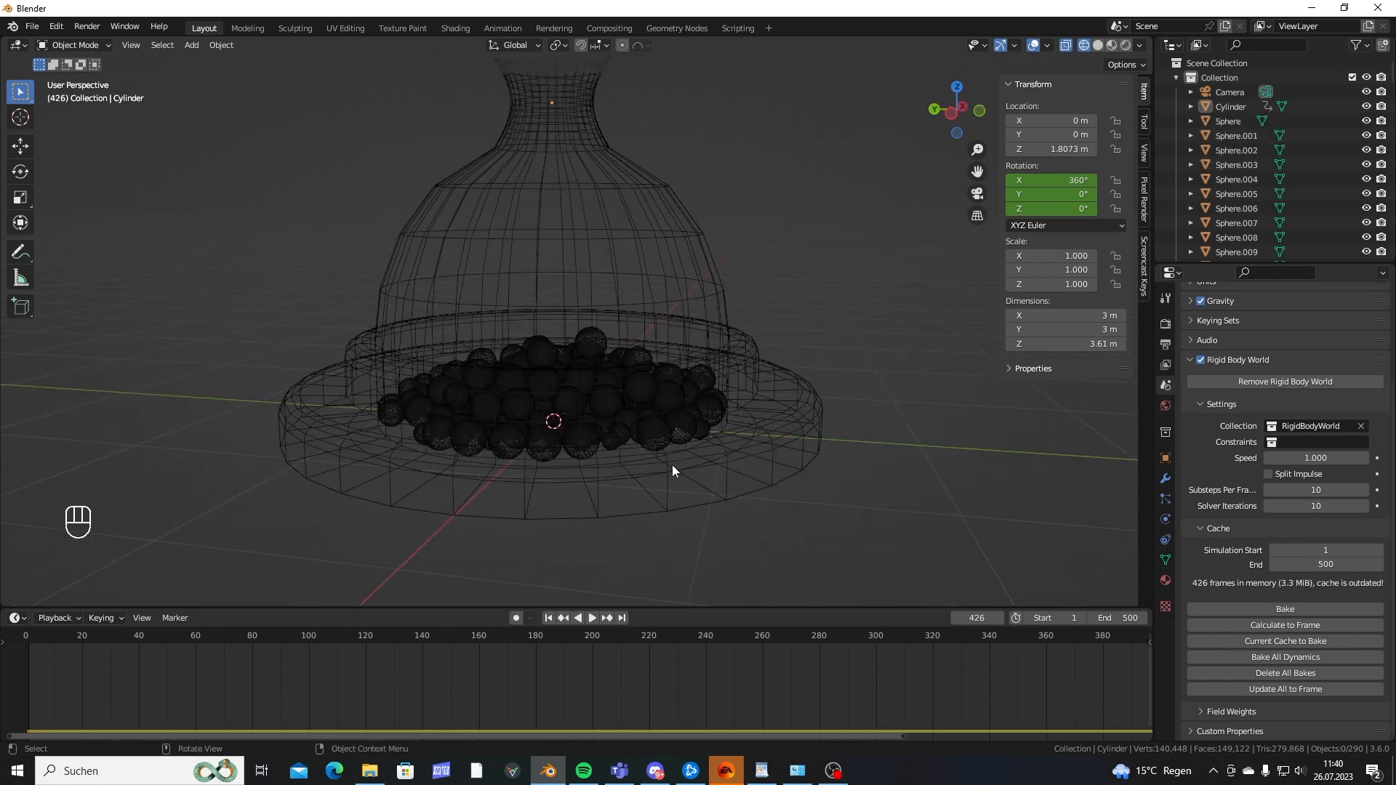
Select all the spheres in the collection, from Sphere to Sphere.287.
middle_click_drag(672, 465, 682, 500)
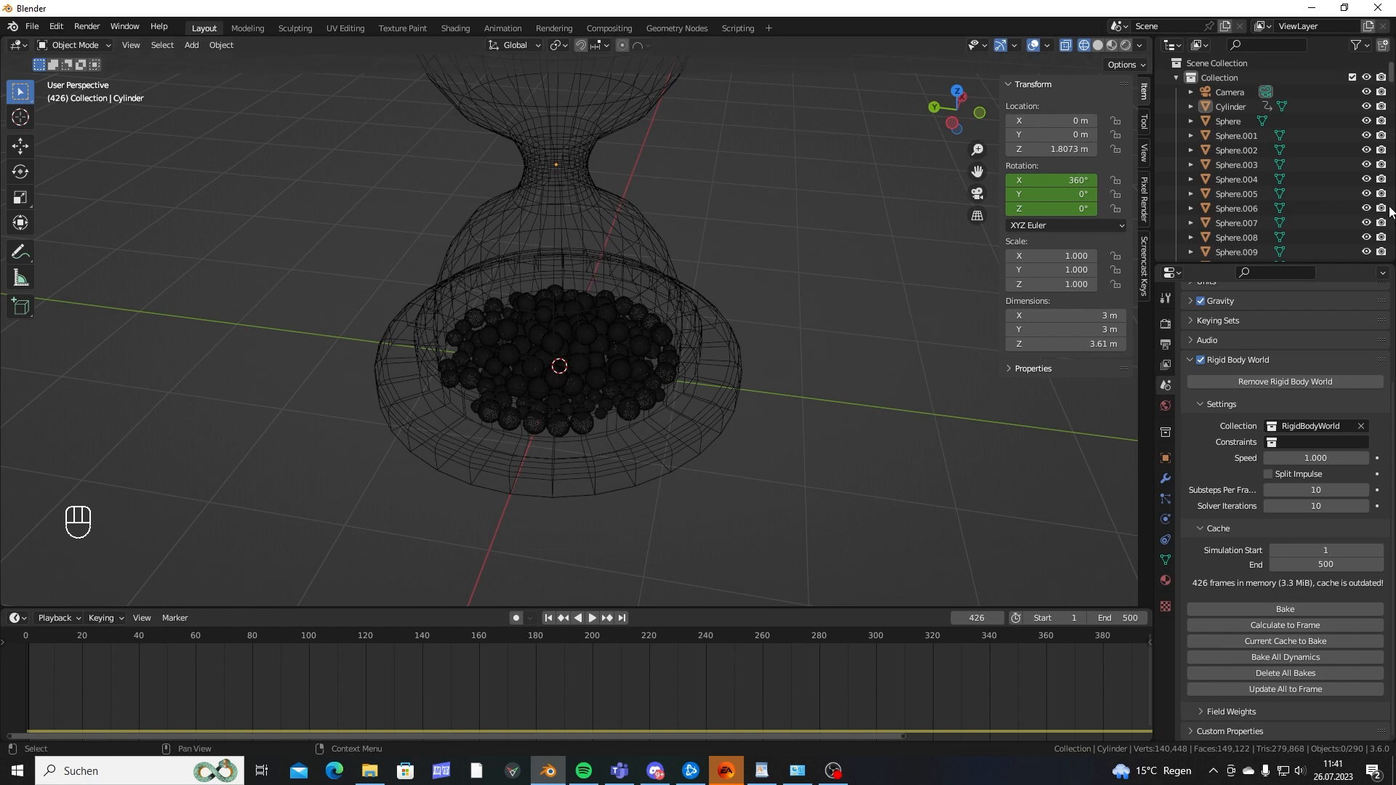
middle_click_drag(869, 388, 839, 390, "shift")
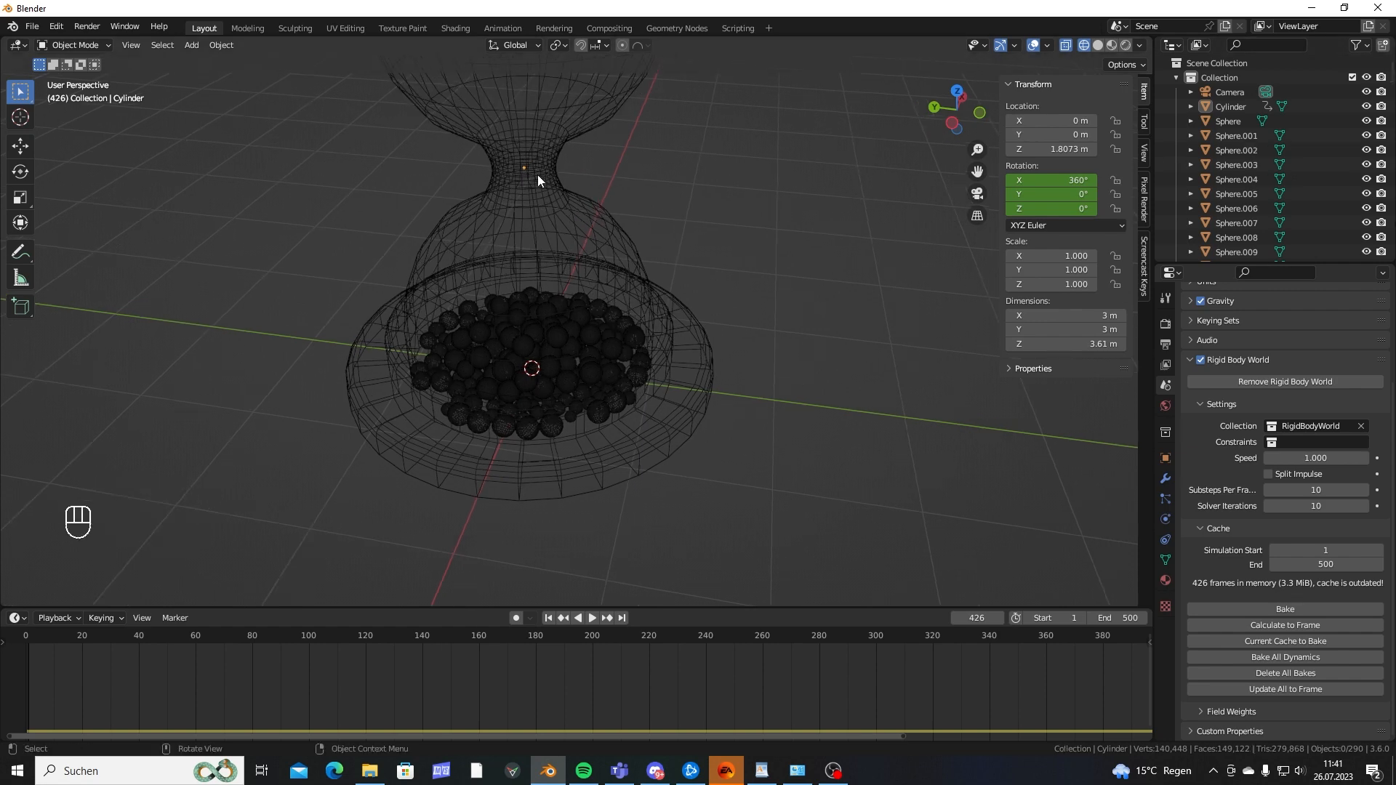
left_click(1221, 123)
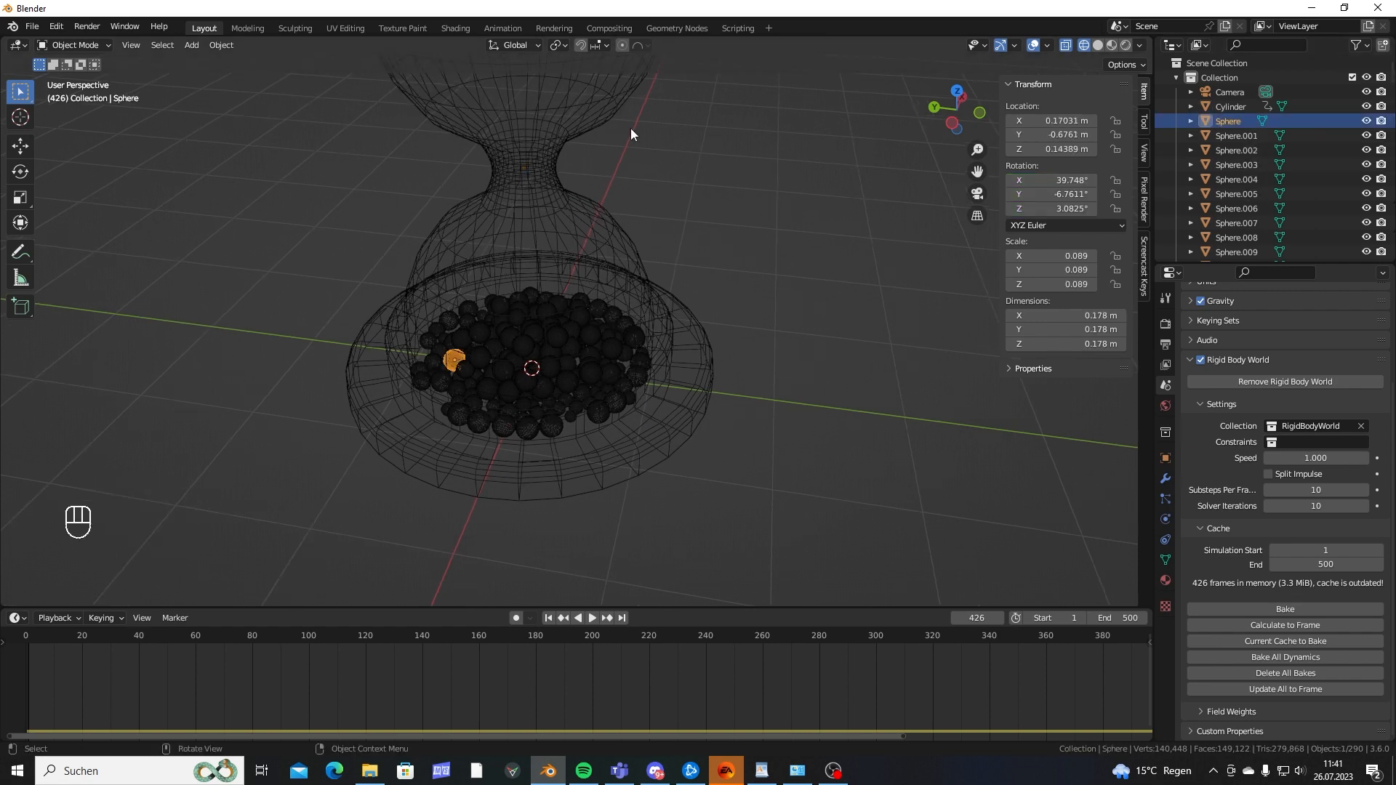
scroll(1233, 131, "down", 6)
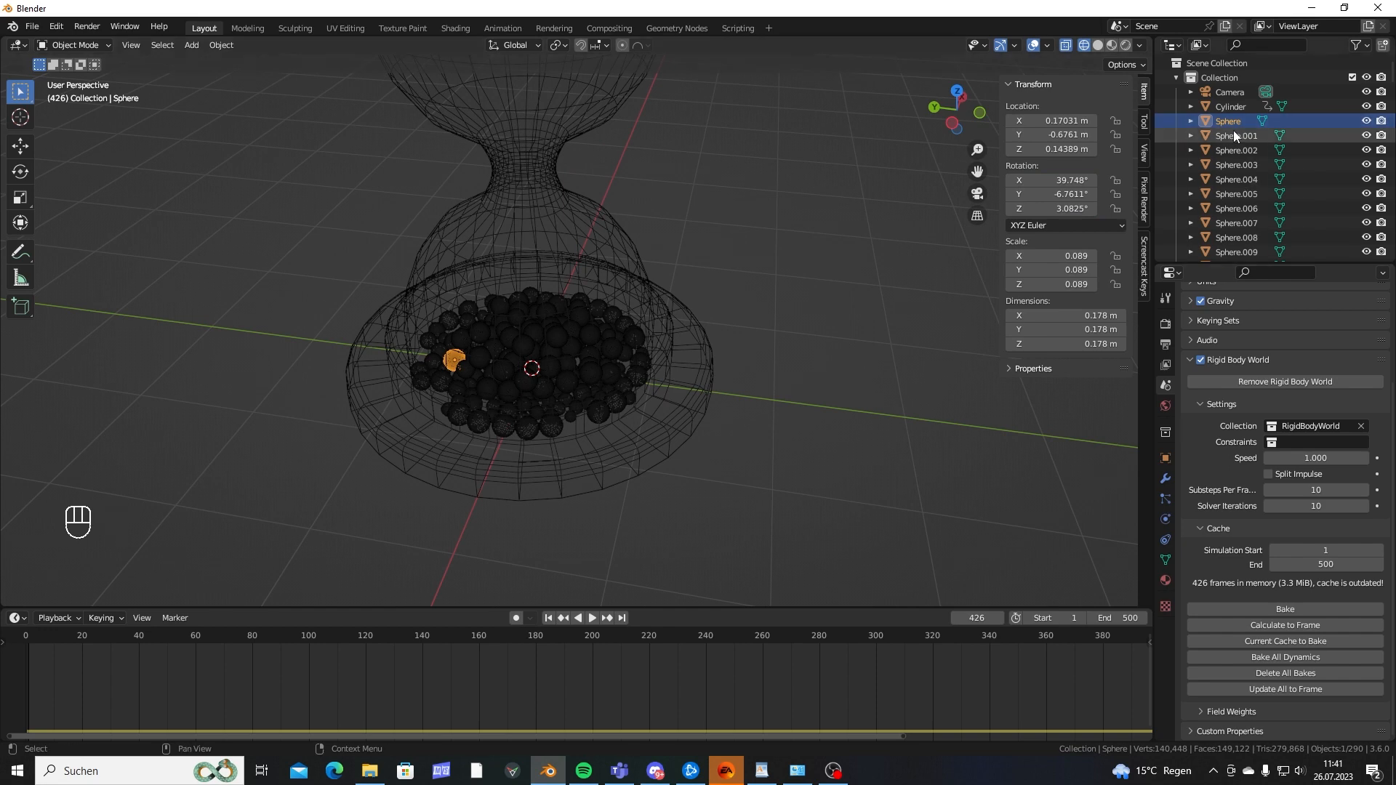
scroll(1228, 176, "down", 20)
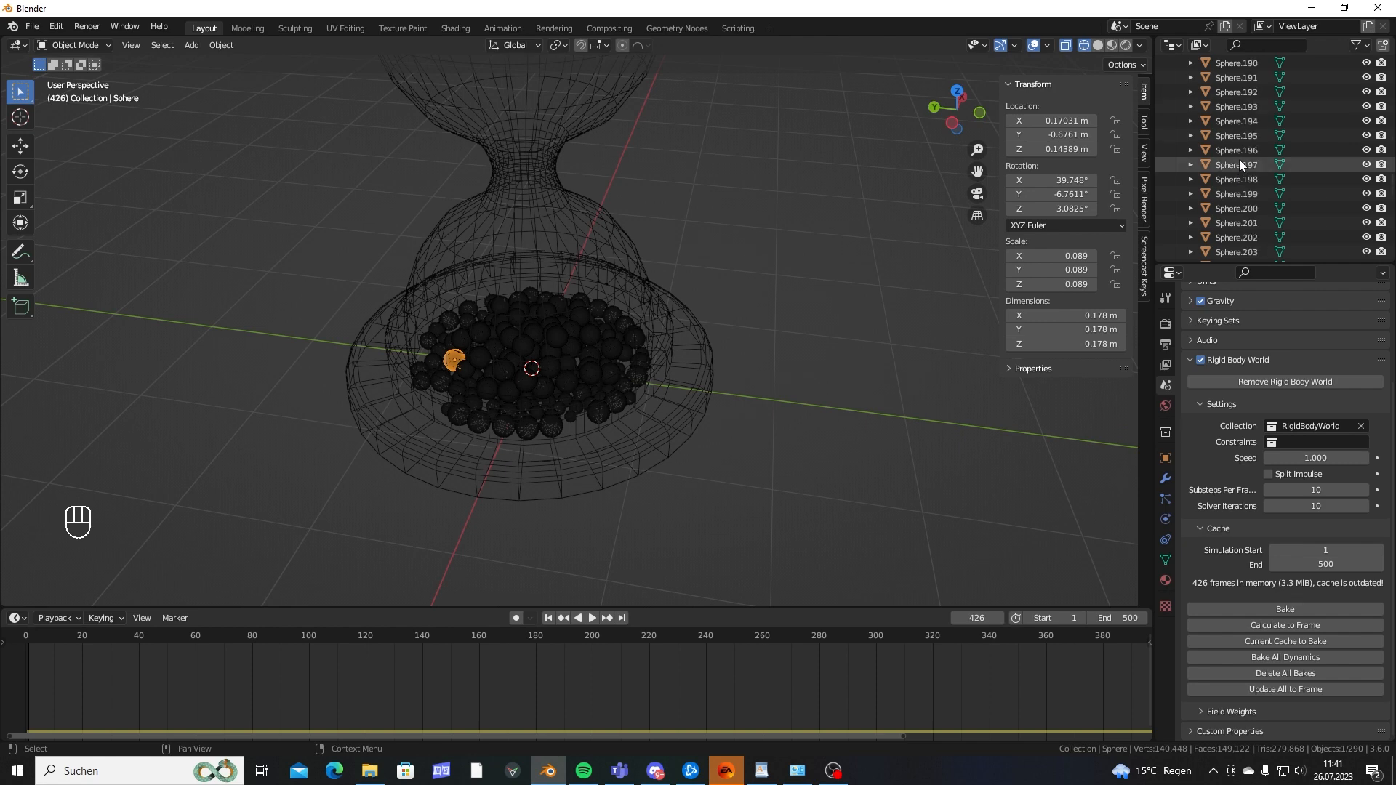
scroll(1250, 189, "down", 20)
left_click(1288, 247, "shift")
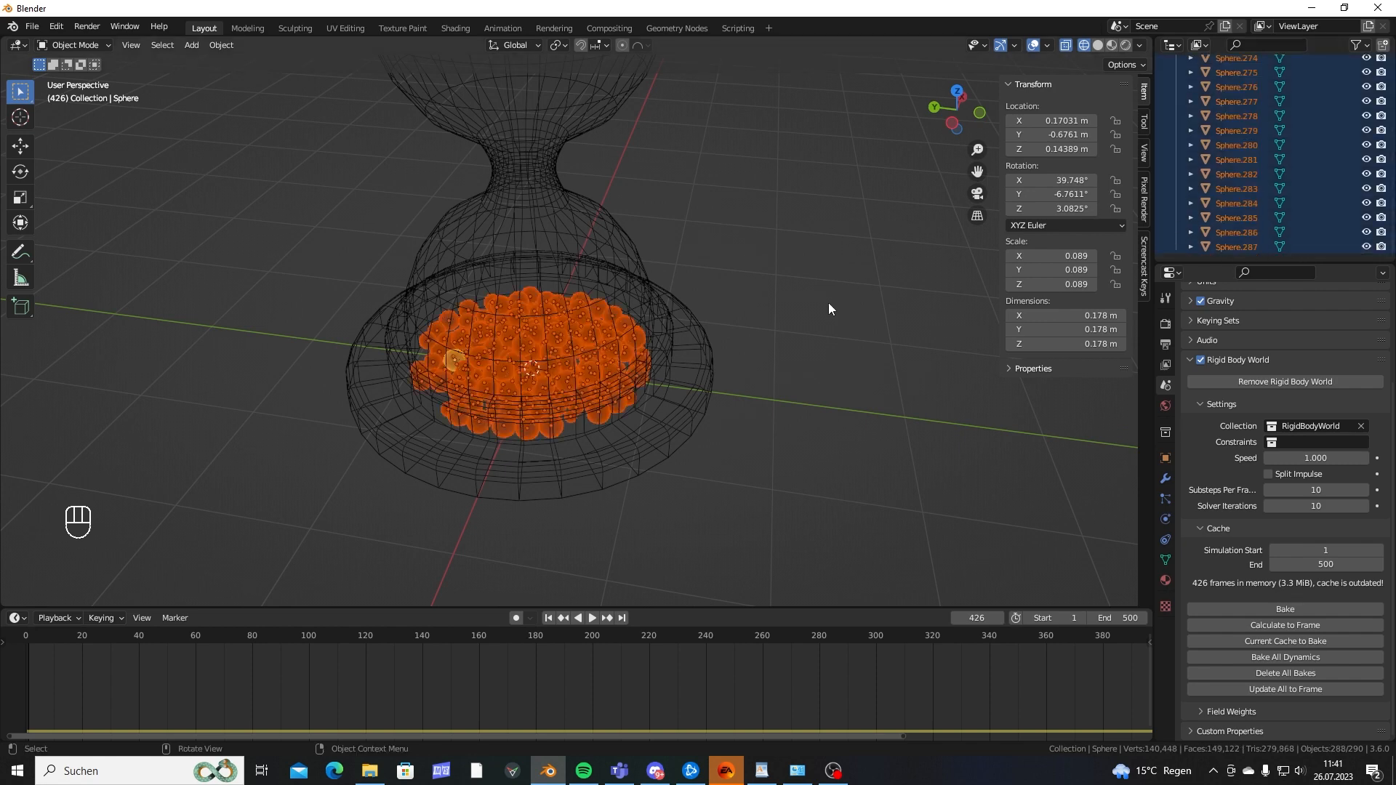
Move the selected spheres into a new collection named Sand.
key("m")
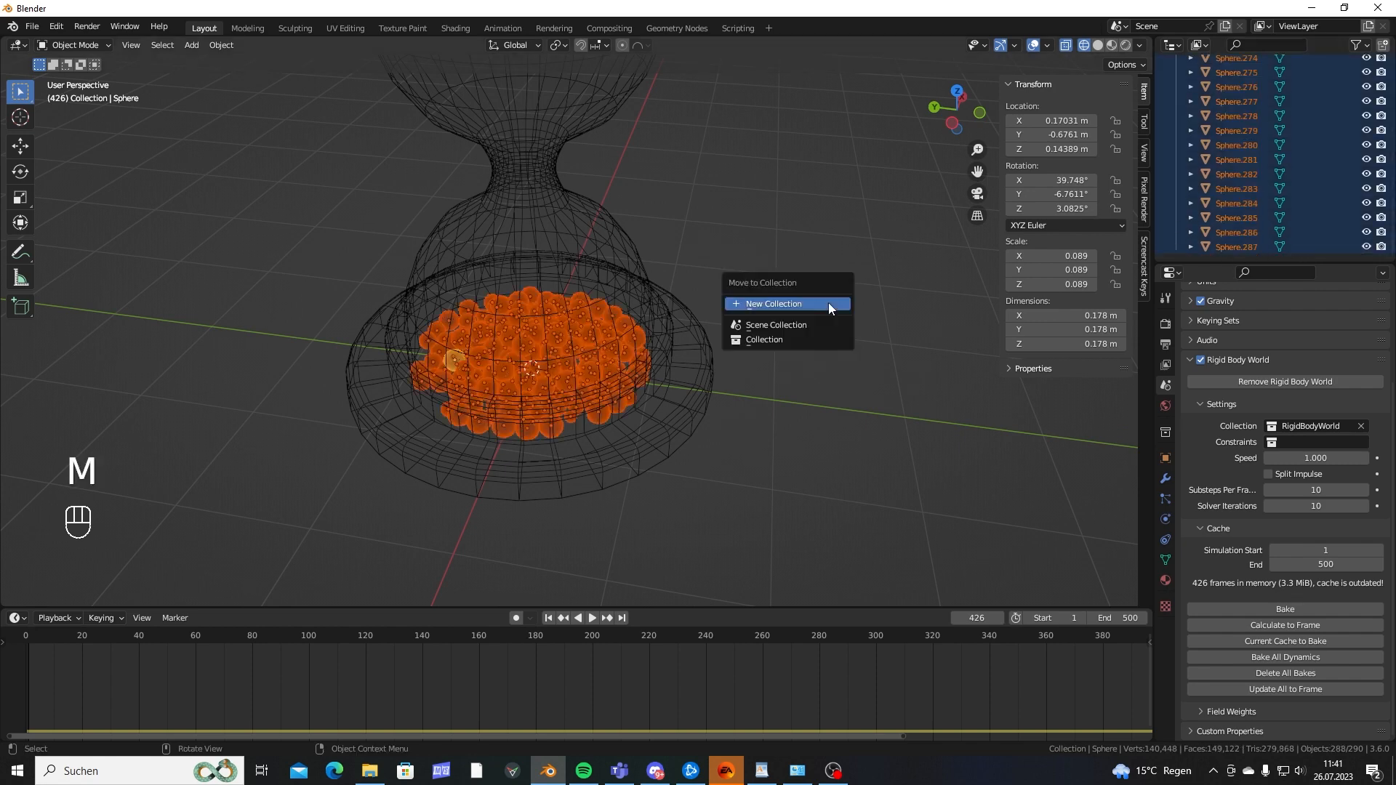
left_click(827, 303)
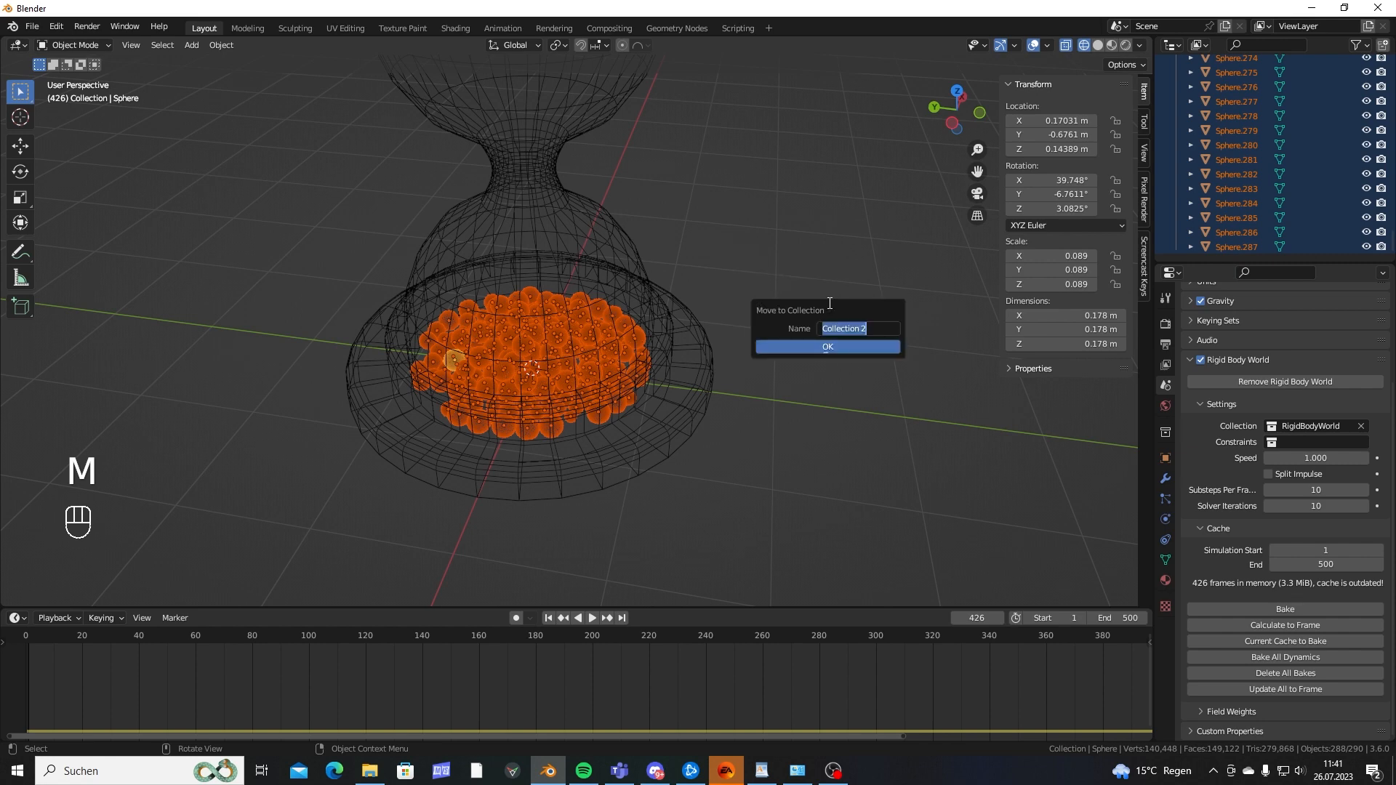
type("Sand")
left_click(798, 345)
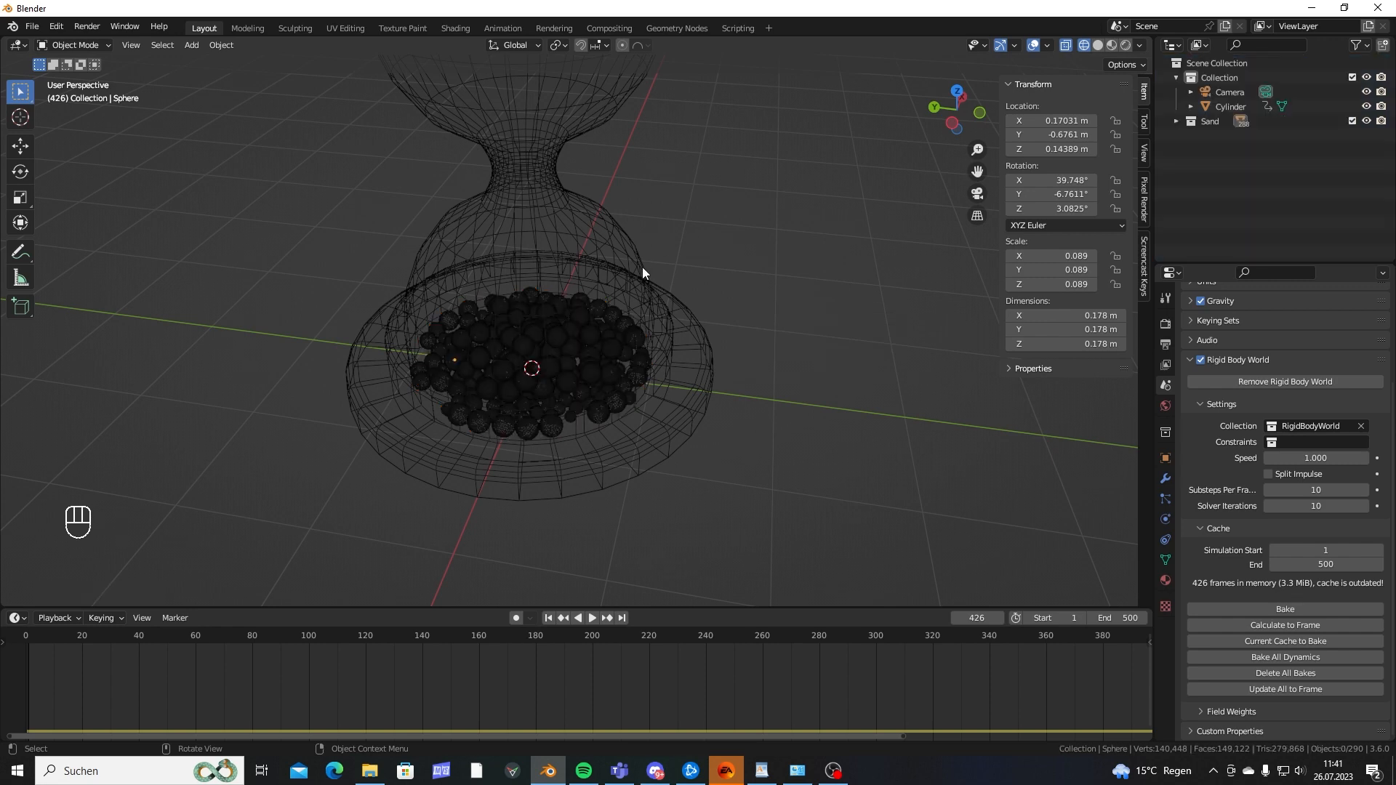
Add a mesh plane and move it about 10 m along the Y axis, away from the hourglass.
middle_click_drag(618, 274, 713, 359)
key("shift+a")
mouse_move(727, 358)
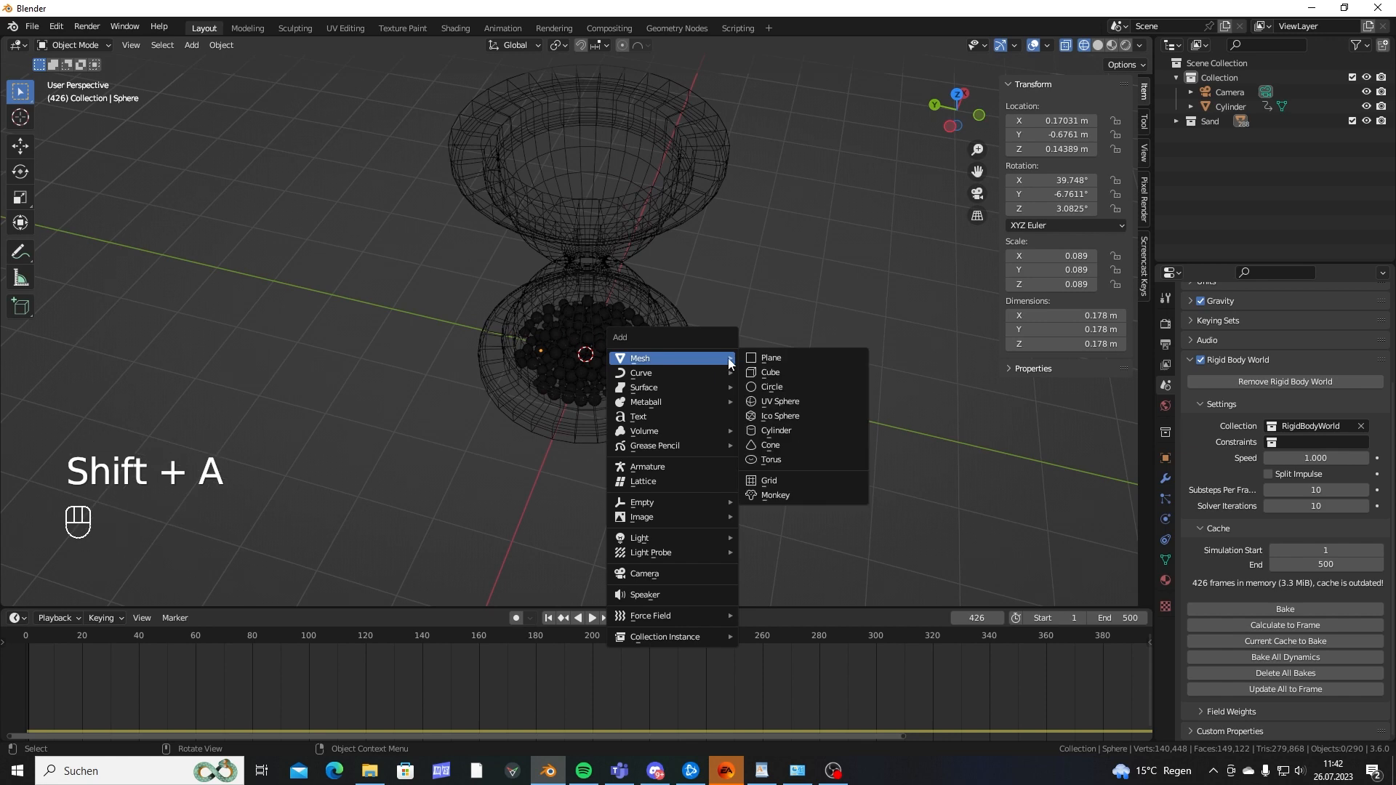
left_click(772, 359)
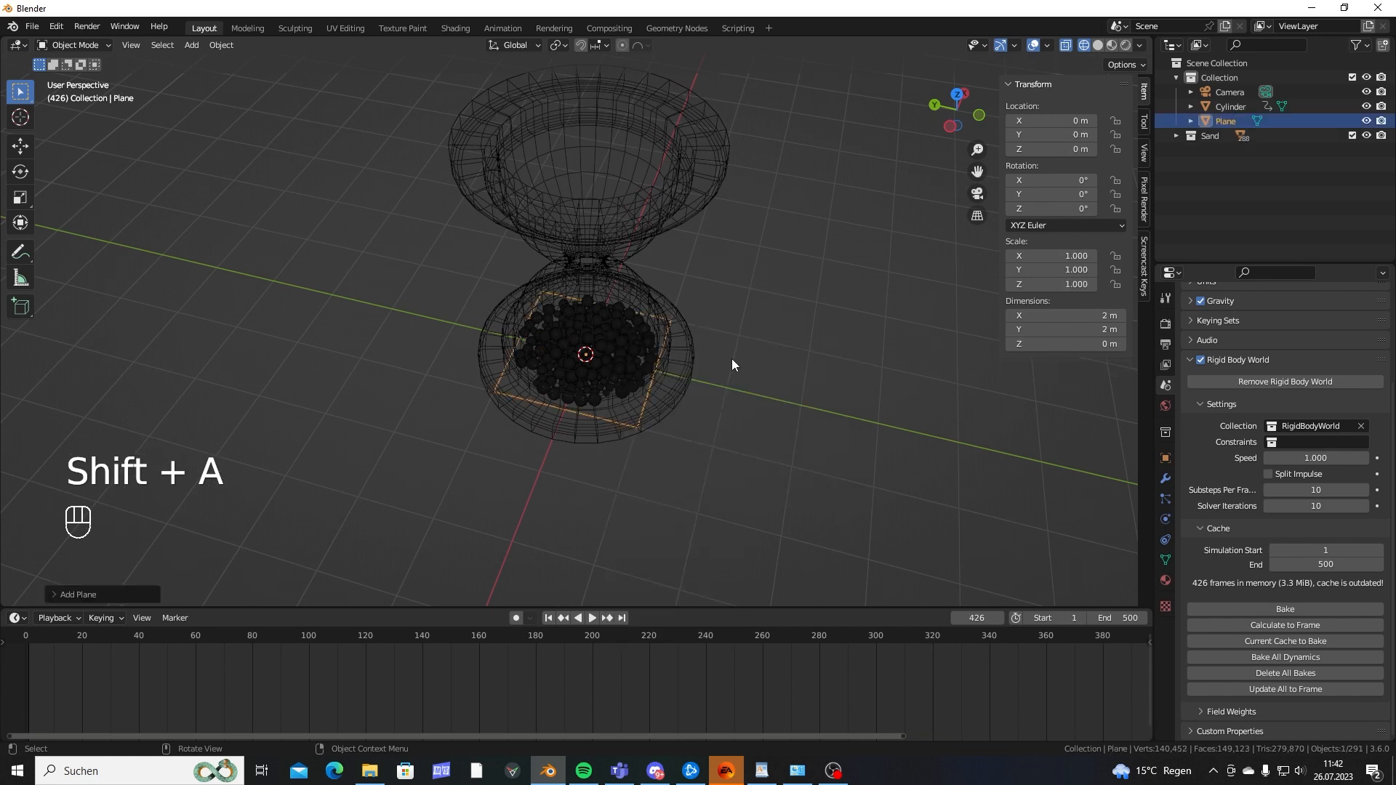
middle_click_drag(662, 366, 709, 425, "shift")
scroll(704, 402, "down", 2)
key("g")
key("y")
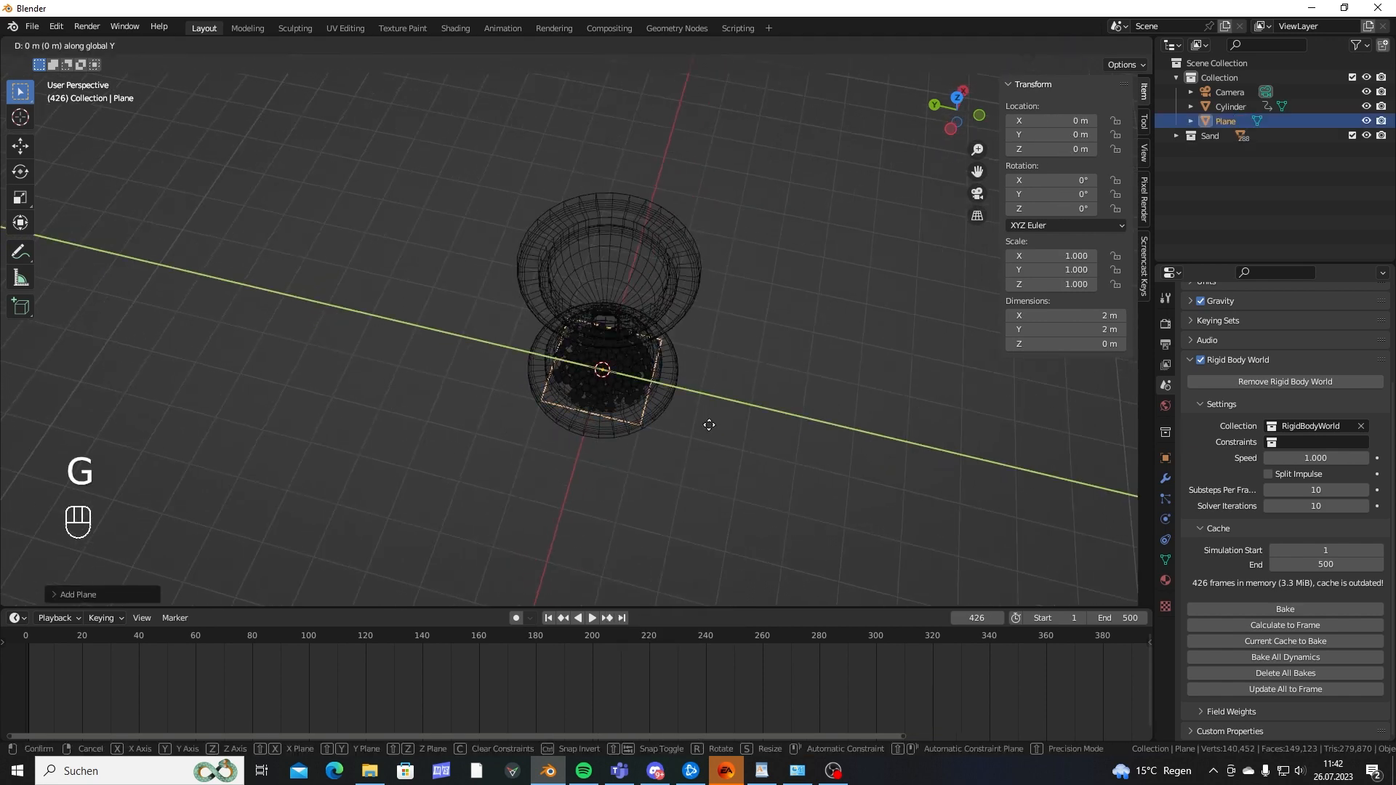
left_click(268, 307)
middle_click_drag(441, 400, 503, 356)
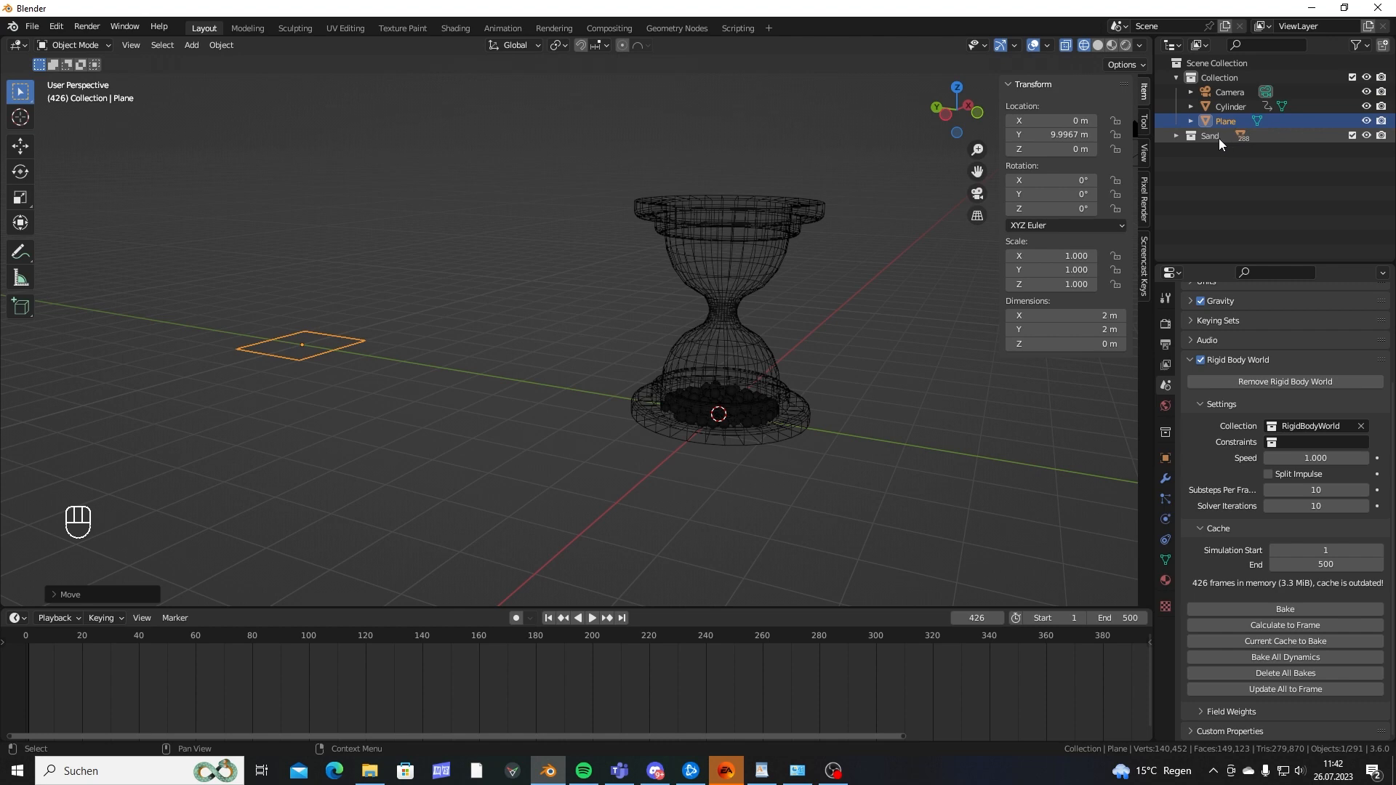
Try moving the plane into the Sand collection and undo it.
left_click(1170, 78)
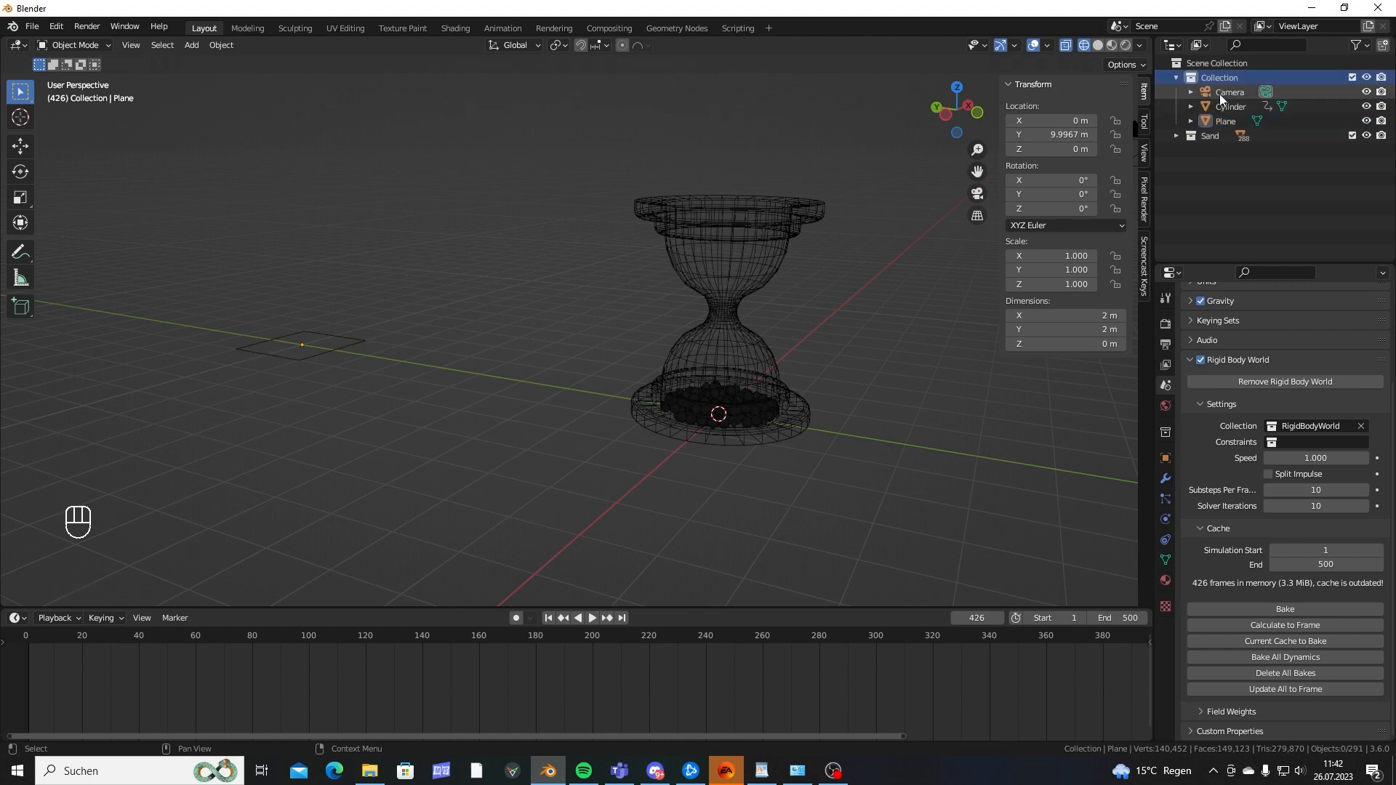
left_click(1211, 135)
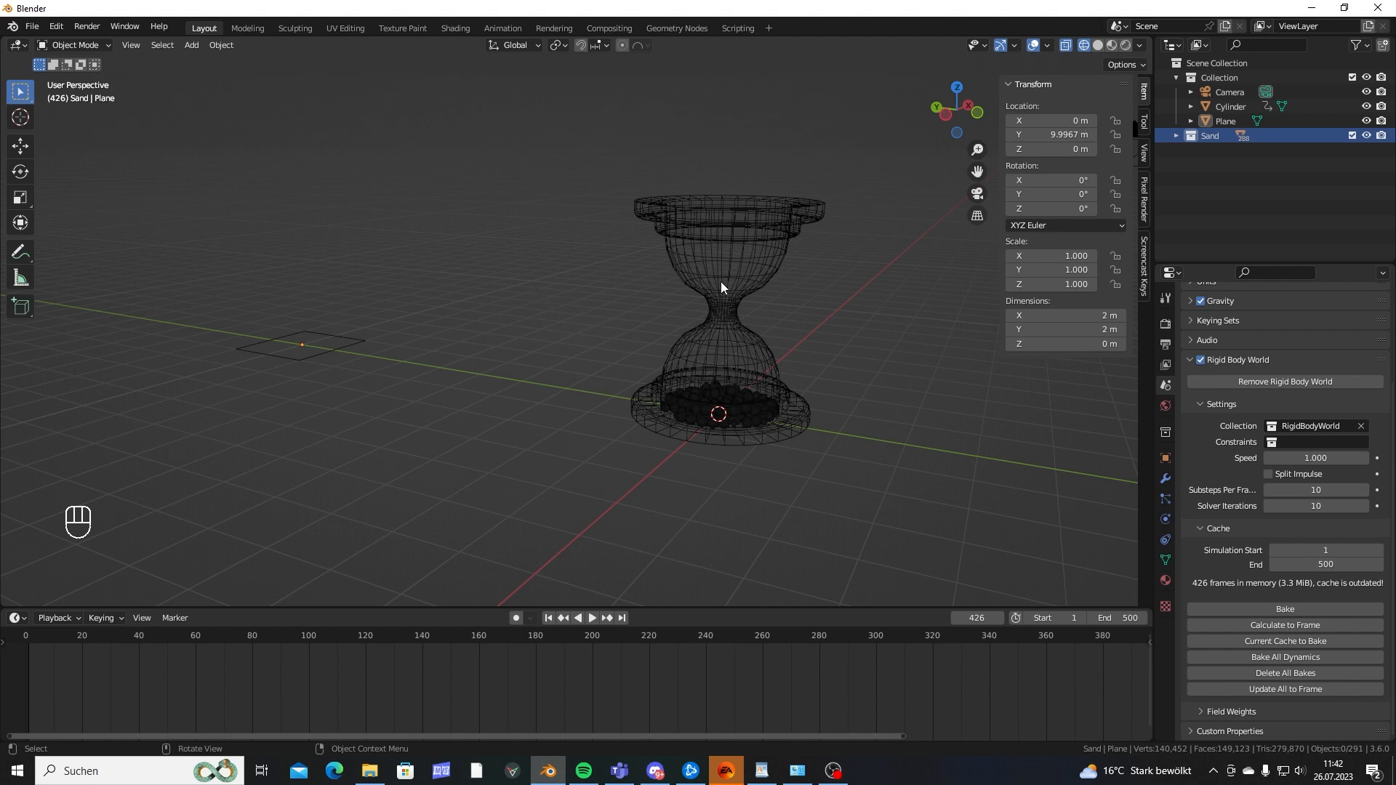
left_click(1217, 123)
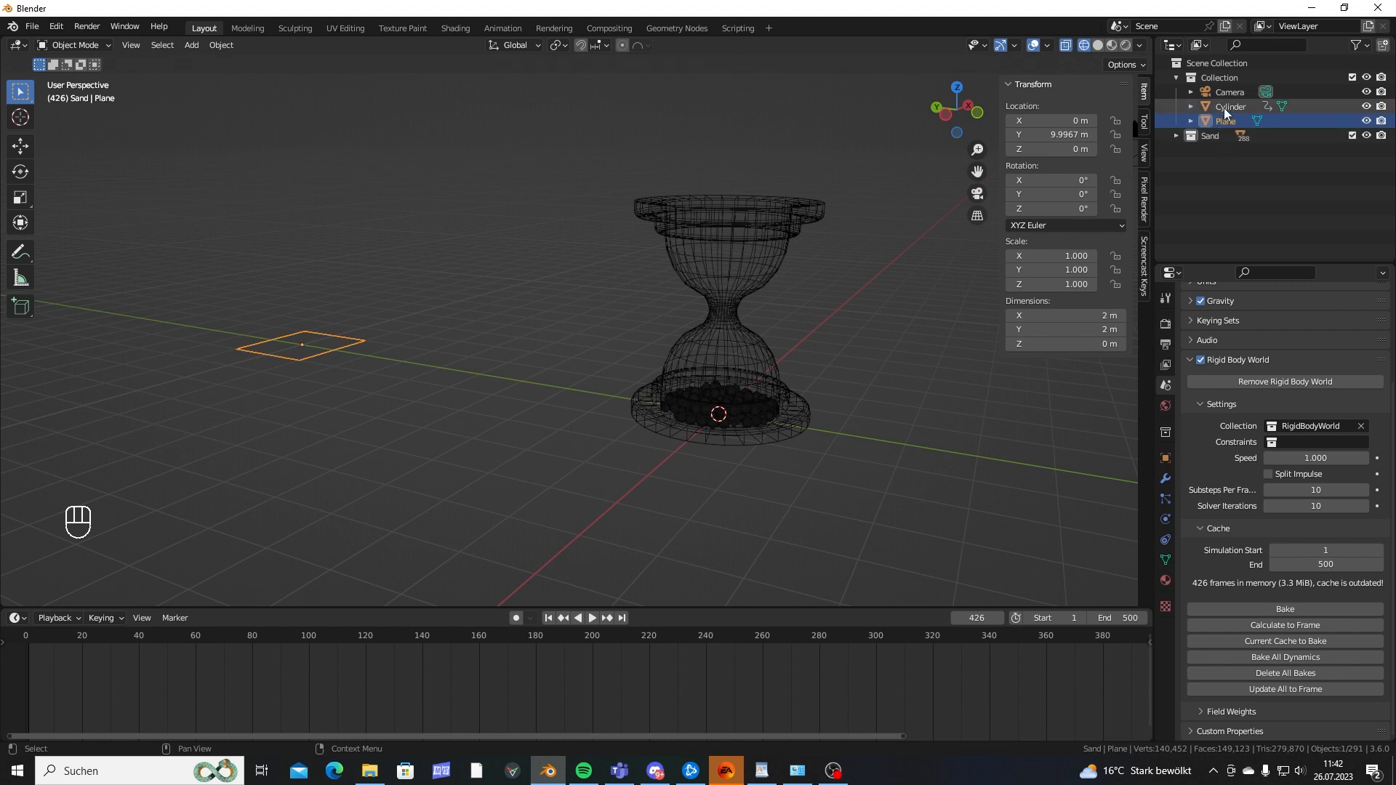
mouse_move(1226, 120)
left_mouse_down()
mouse_move(1201, 141)
mouse_move(1216, 134)
left_mouse_up()
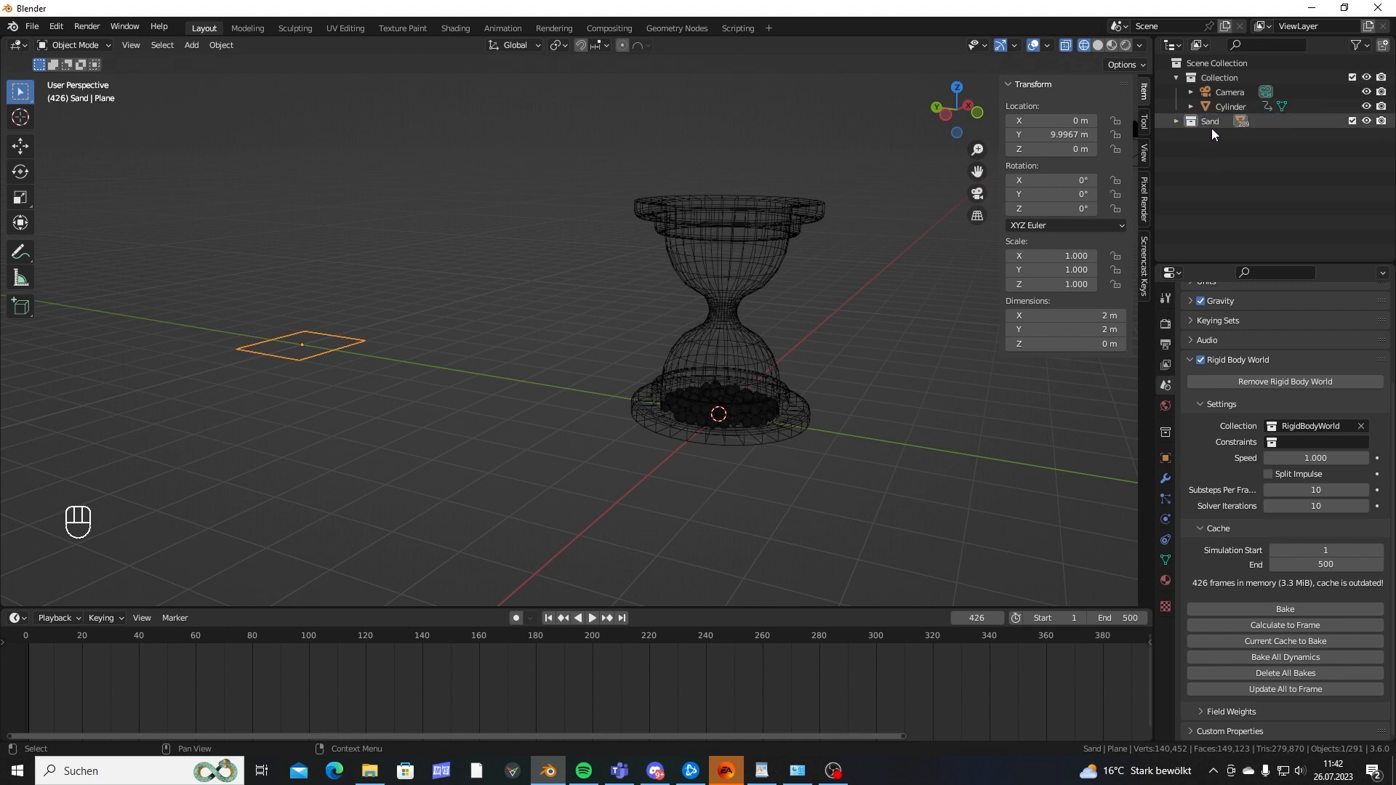
left_click(1201, 124)
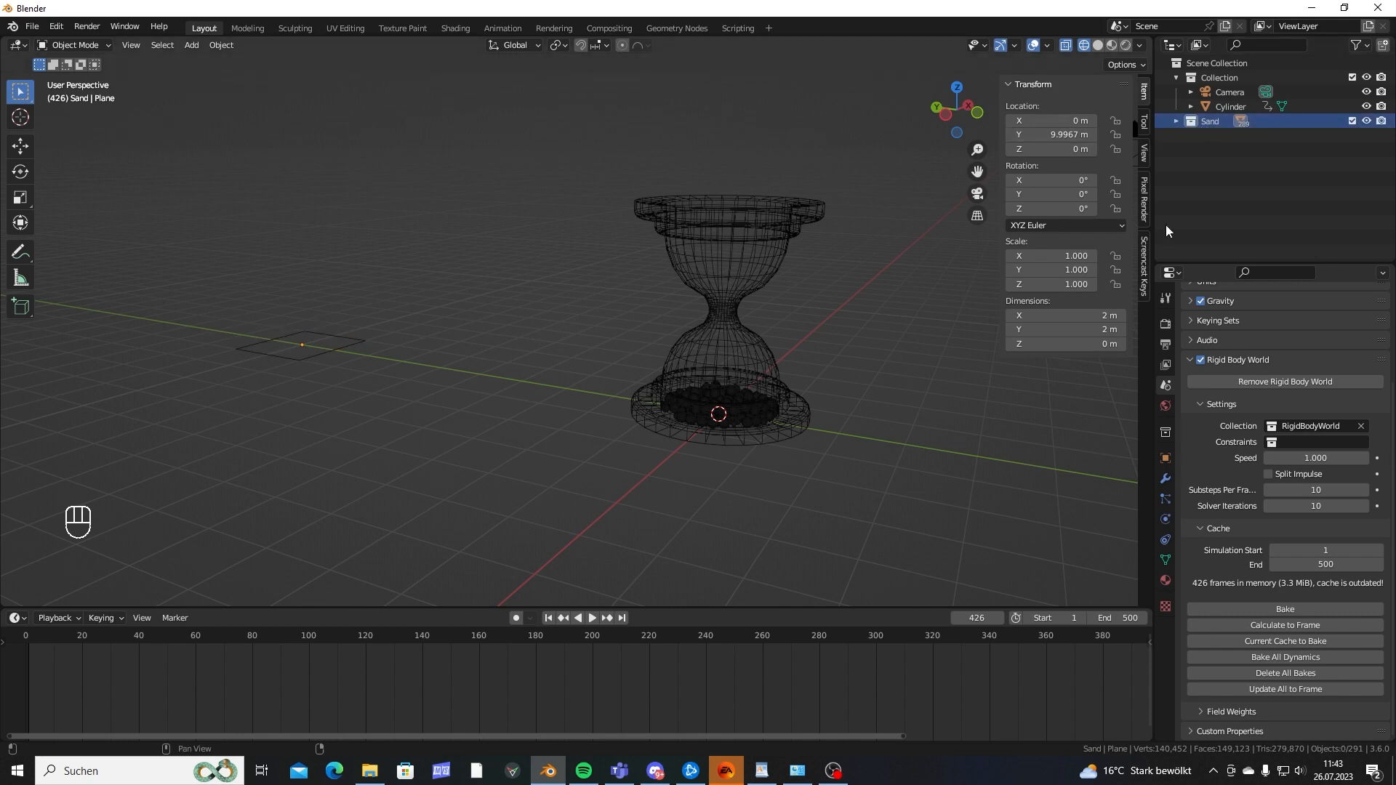
key("ctrl+z")
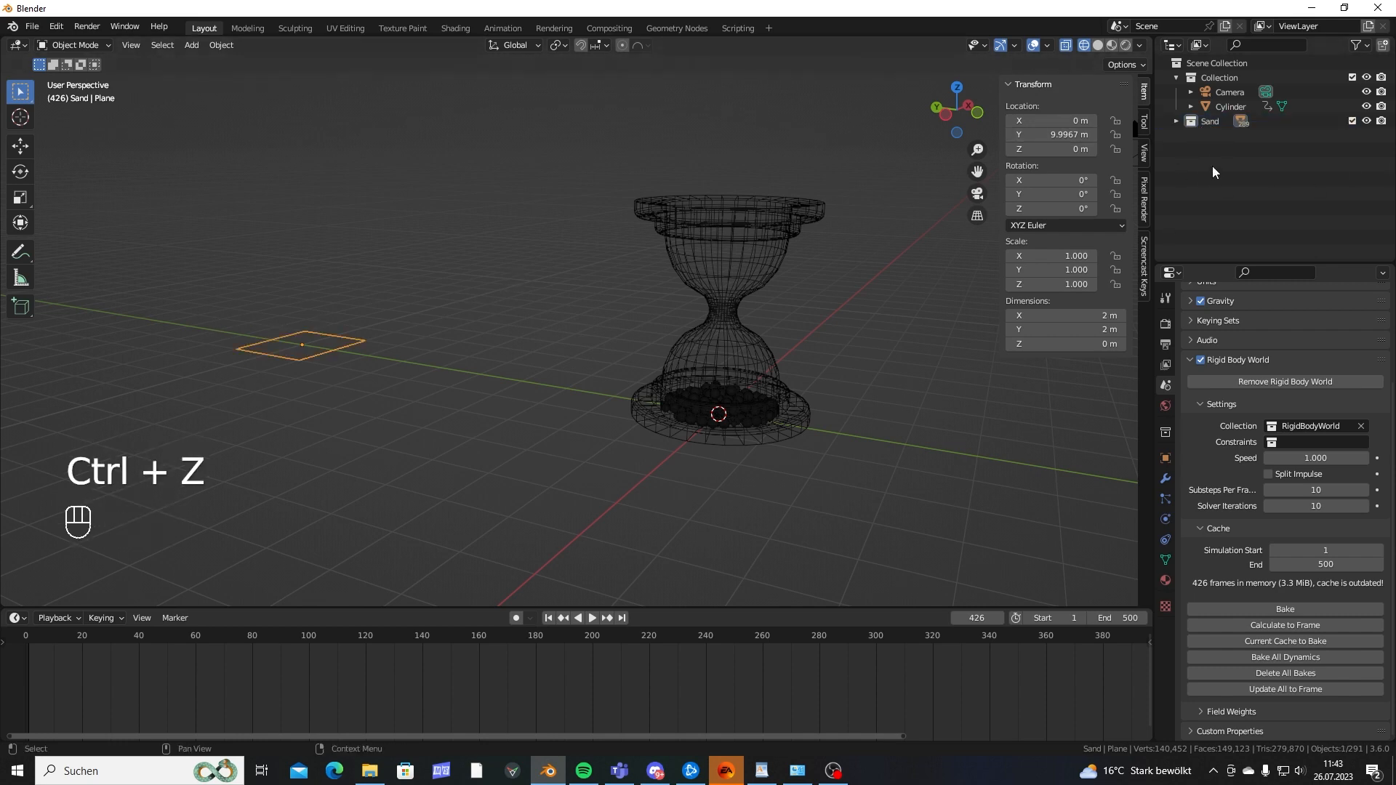
key("ctrl+z")
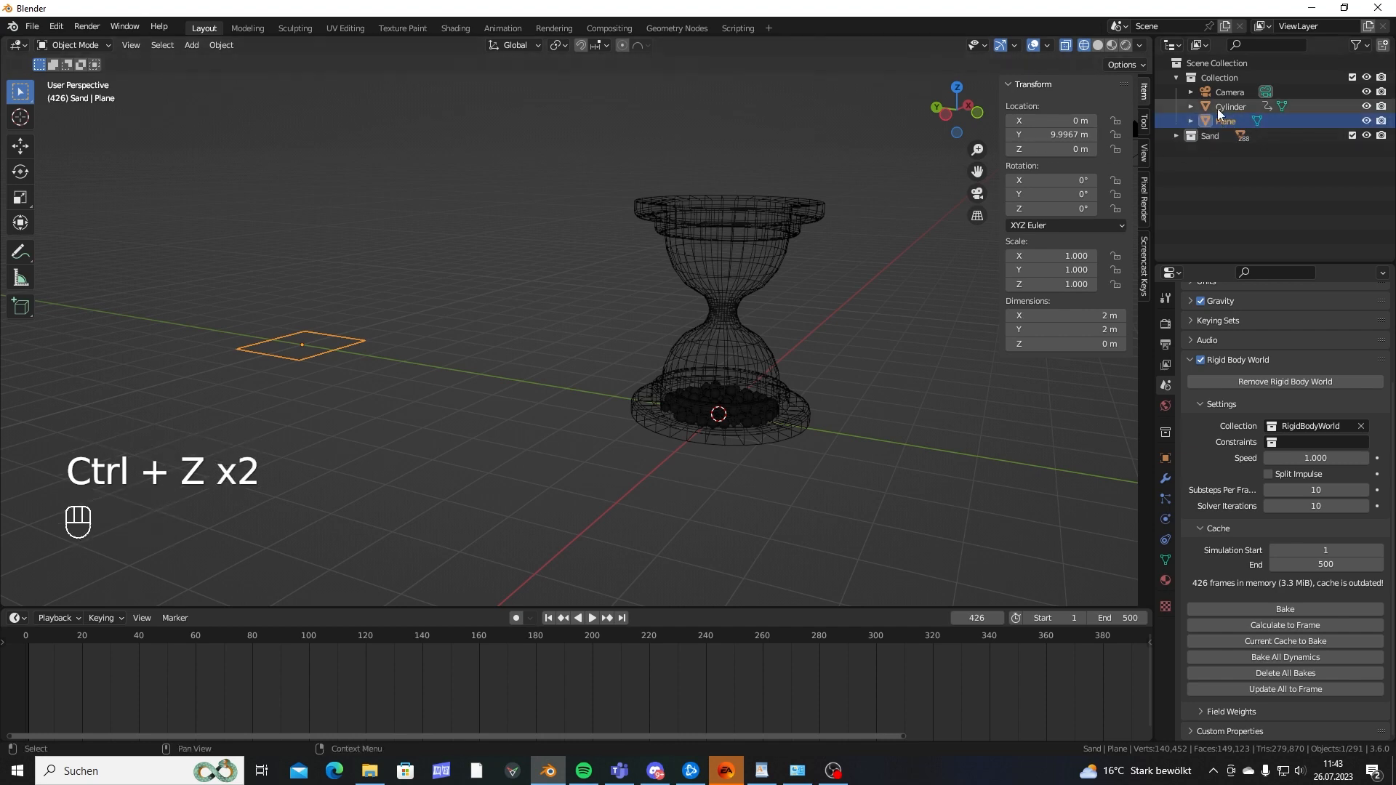
Create a new geometry node tree on the plane in the Geometry Nodes workspace.
left_click(1179, 82)
middle_click_drag(362, 256, 368, 263)
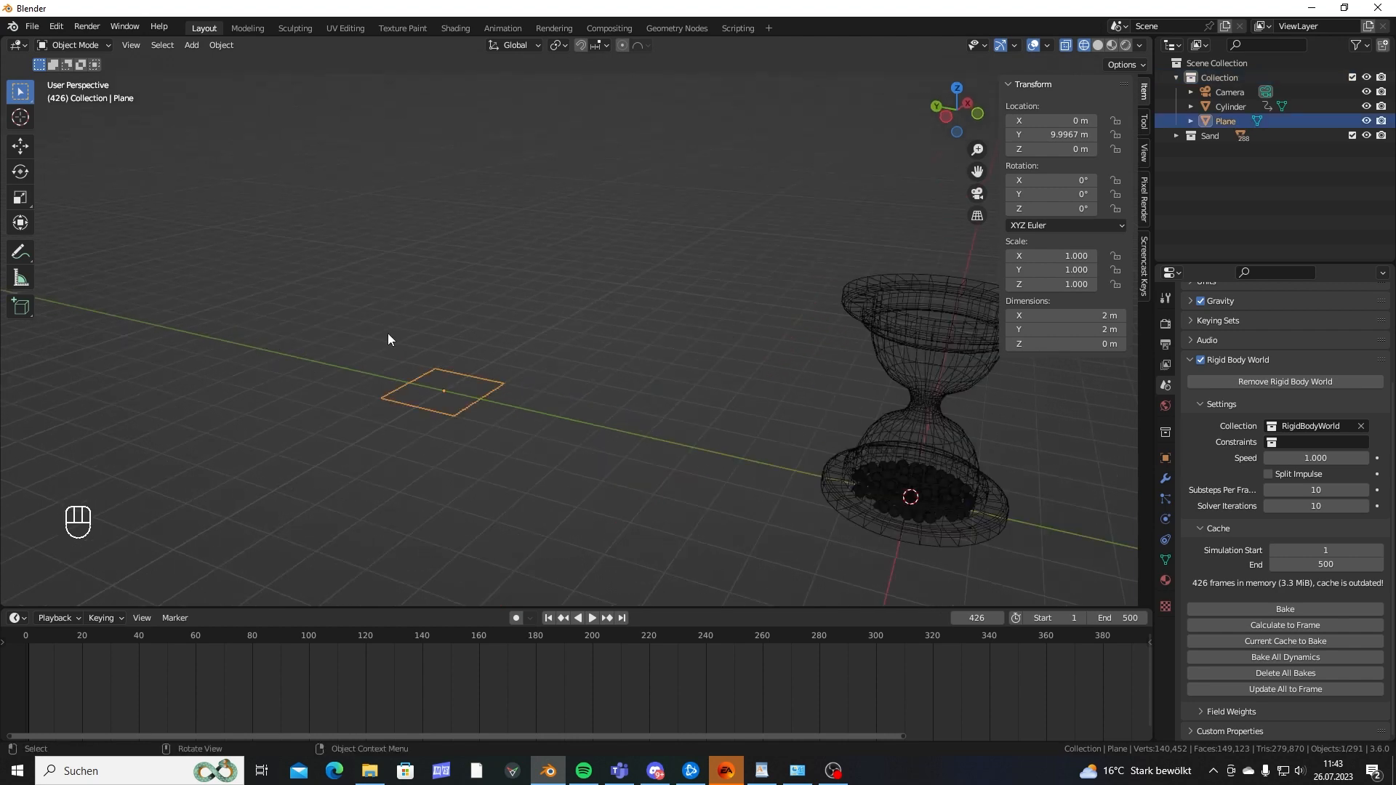
left_click(687, 24)
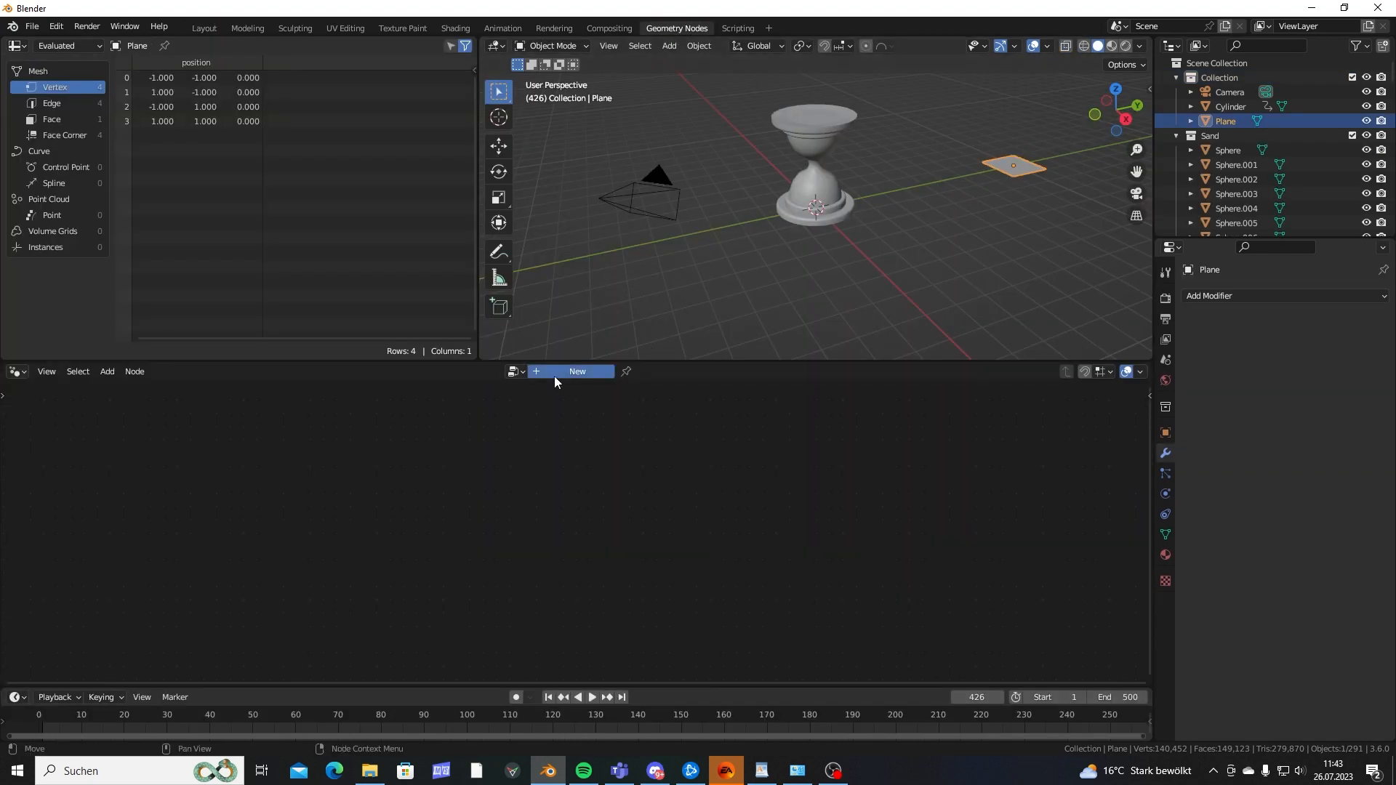
left_click(554, 372)
middle_click_drag(744, 441, 585, 435, "shift")
scroll(1103, 269, "up", 3)
Bring the Sand collection into the node tree as a Collection Info node and connect its Instances to the Group Output.
left_click(1182, 136)
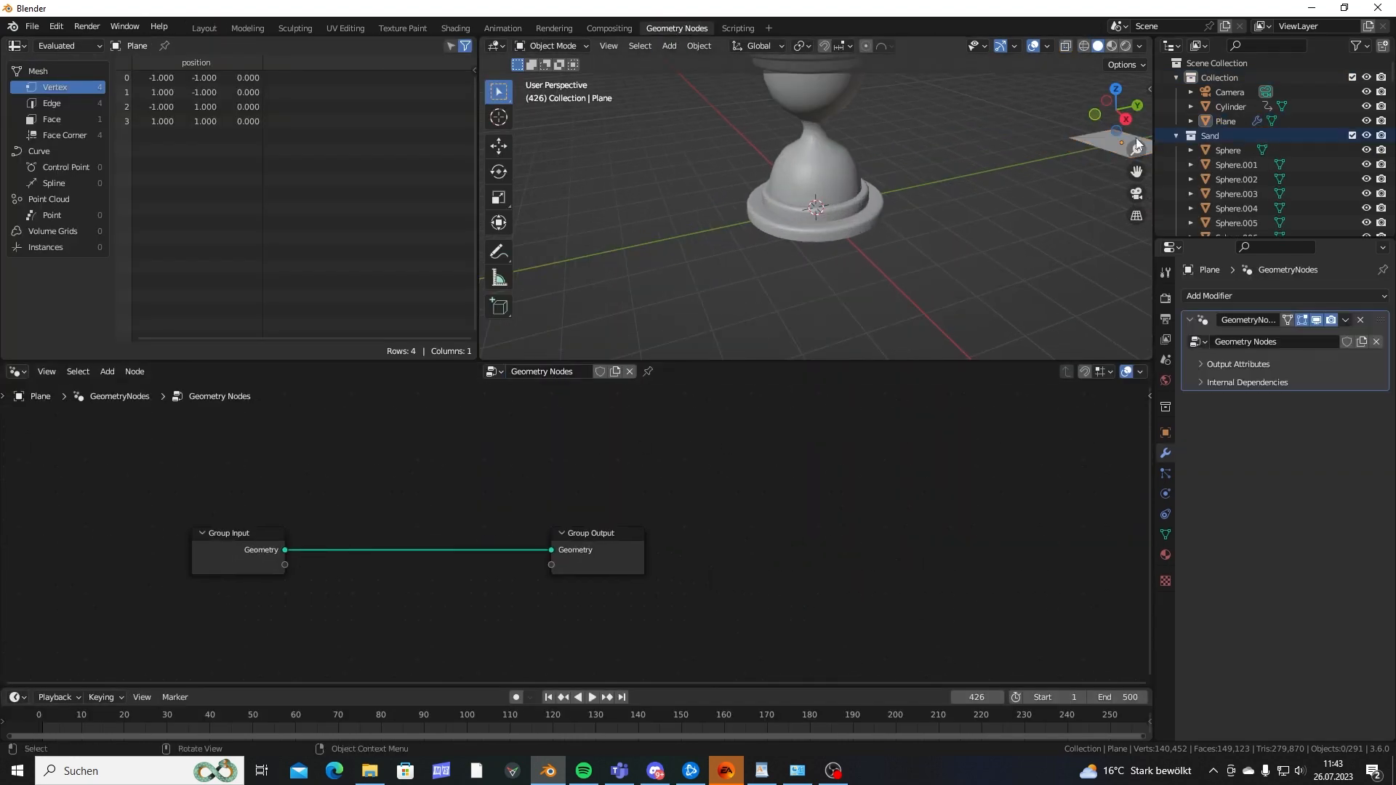
left_click(1176, 135)
left_click_drag(1211, 138, 290, 640)
left_click_drag(423, 637, 466, 497)
left_click_drag(467, 498, 465, 487)
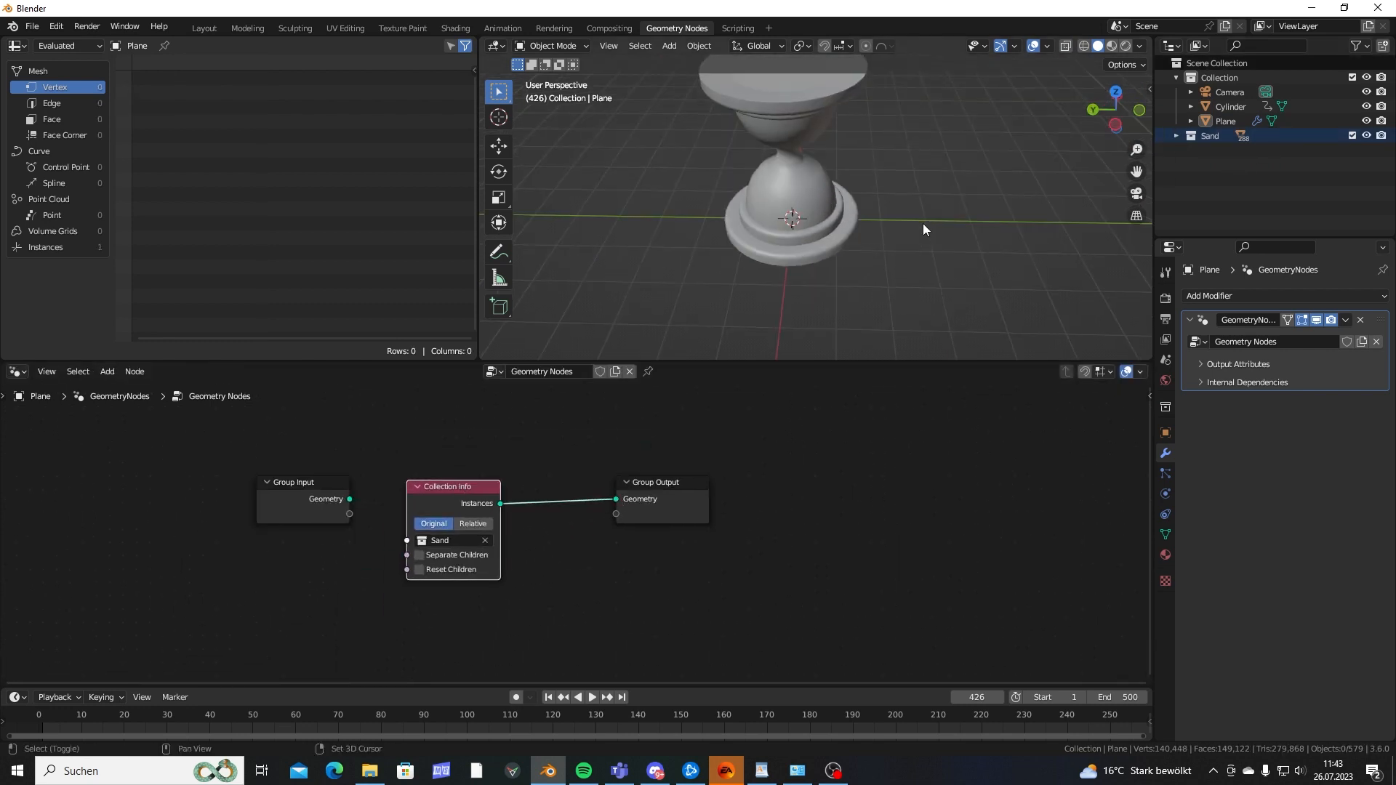
Show the scene in wireframe at frame 1 and hide the original Sand collection in the viewport.
key("shift+z")
scroll(931, 233, "up", 4)
middle_click_drag(931, 231, 931, 268)
key("shift+Left")
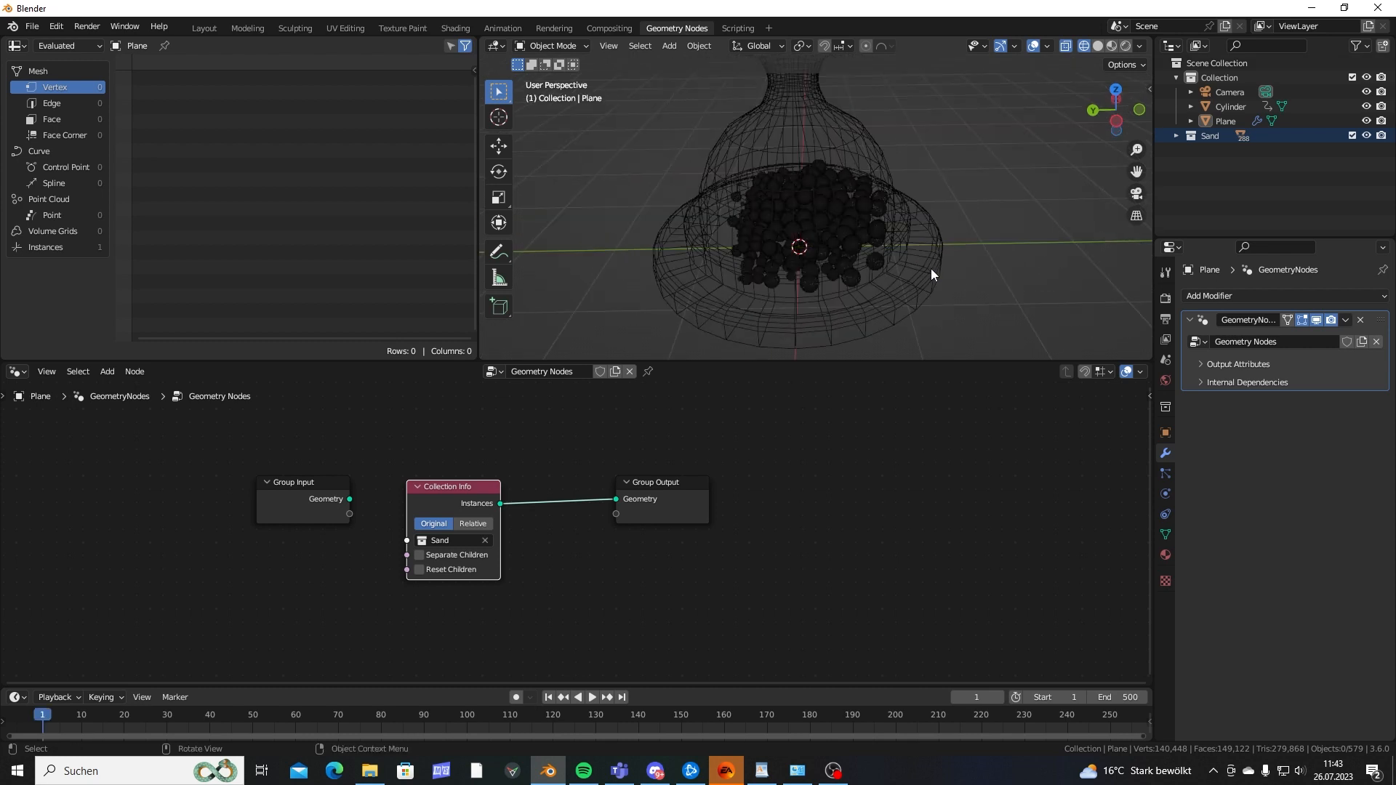
left_click(1366, 135)
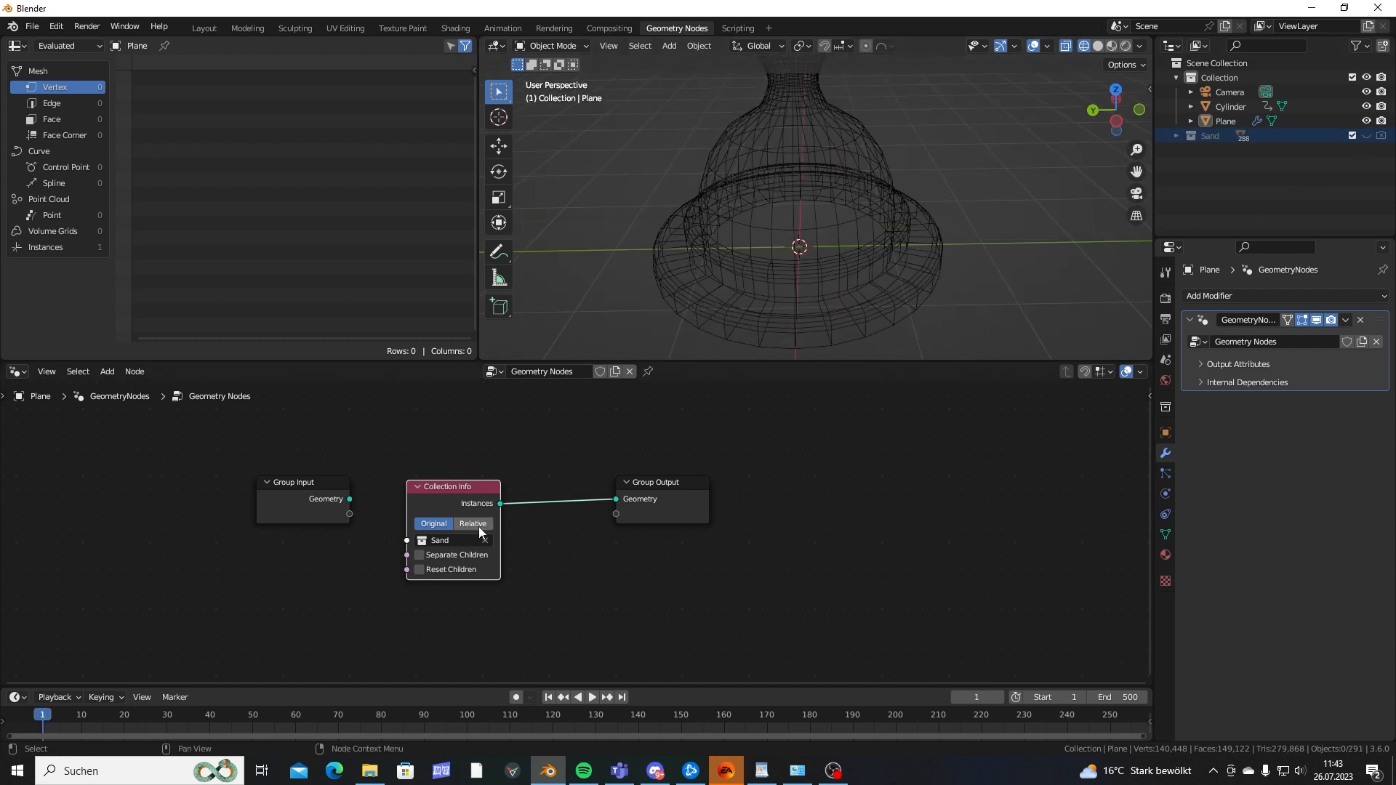
Set the Collection Info node's transform space to Relative so the instanced spheres sit inside the hourglass.
left_click_drag(455, 499, 439, 512)
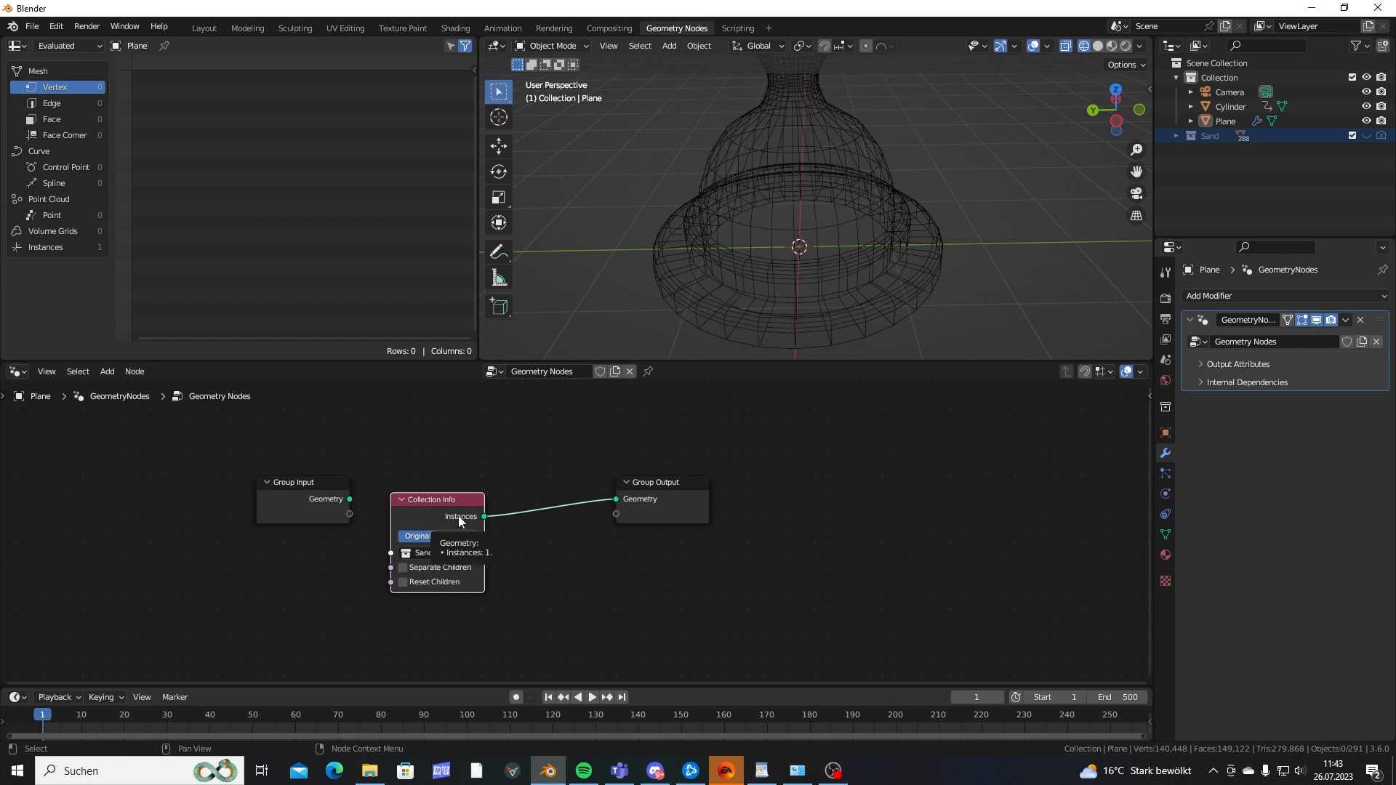
middle_click_drag(844, 260, 852, 243)
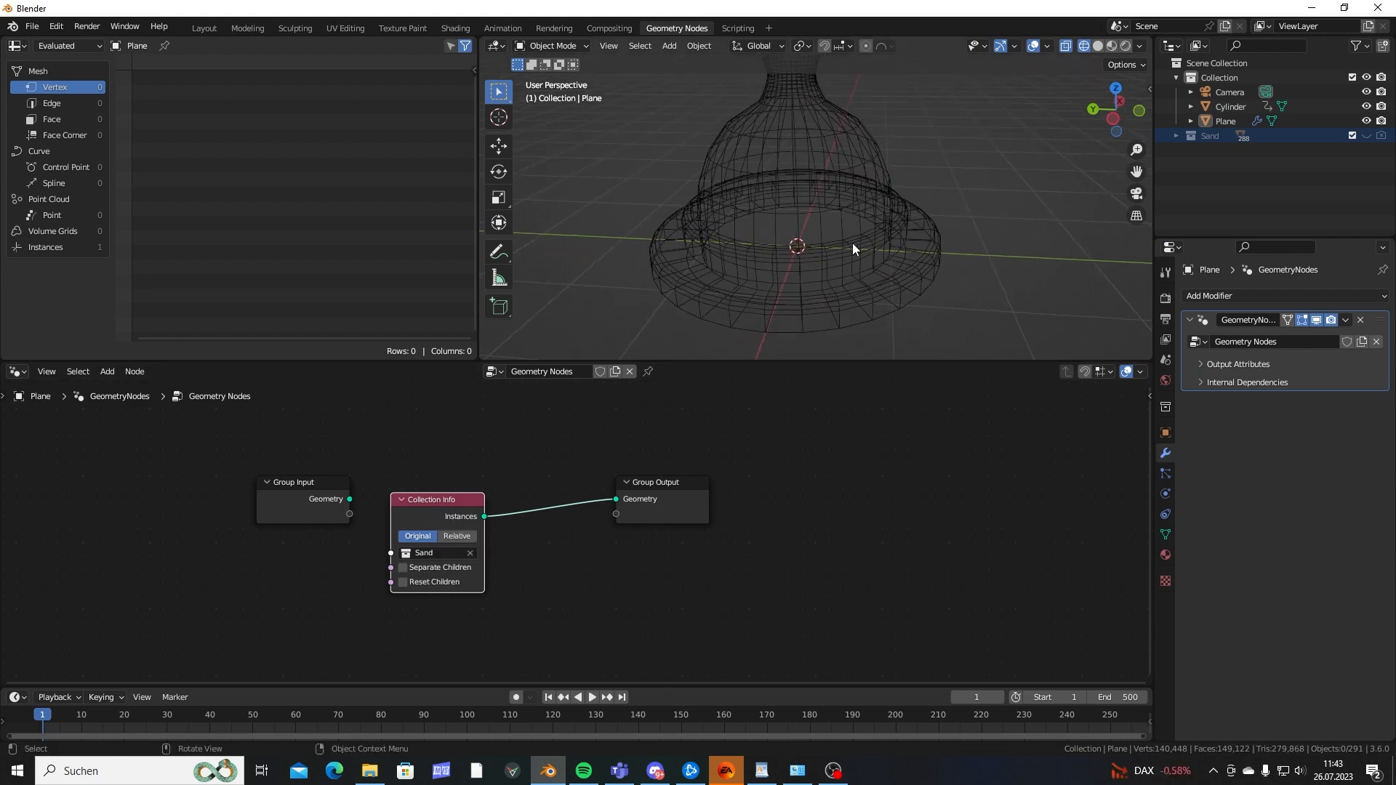
scroll(852, 243, "down", 4)
middle_click_drag(584, 206, 815, 249, "shift")
middle_click_drag(796, 298, 768, 299, "shift")
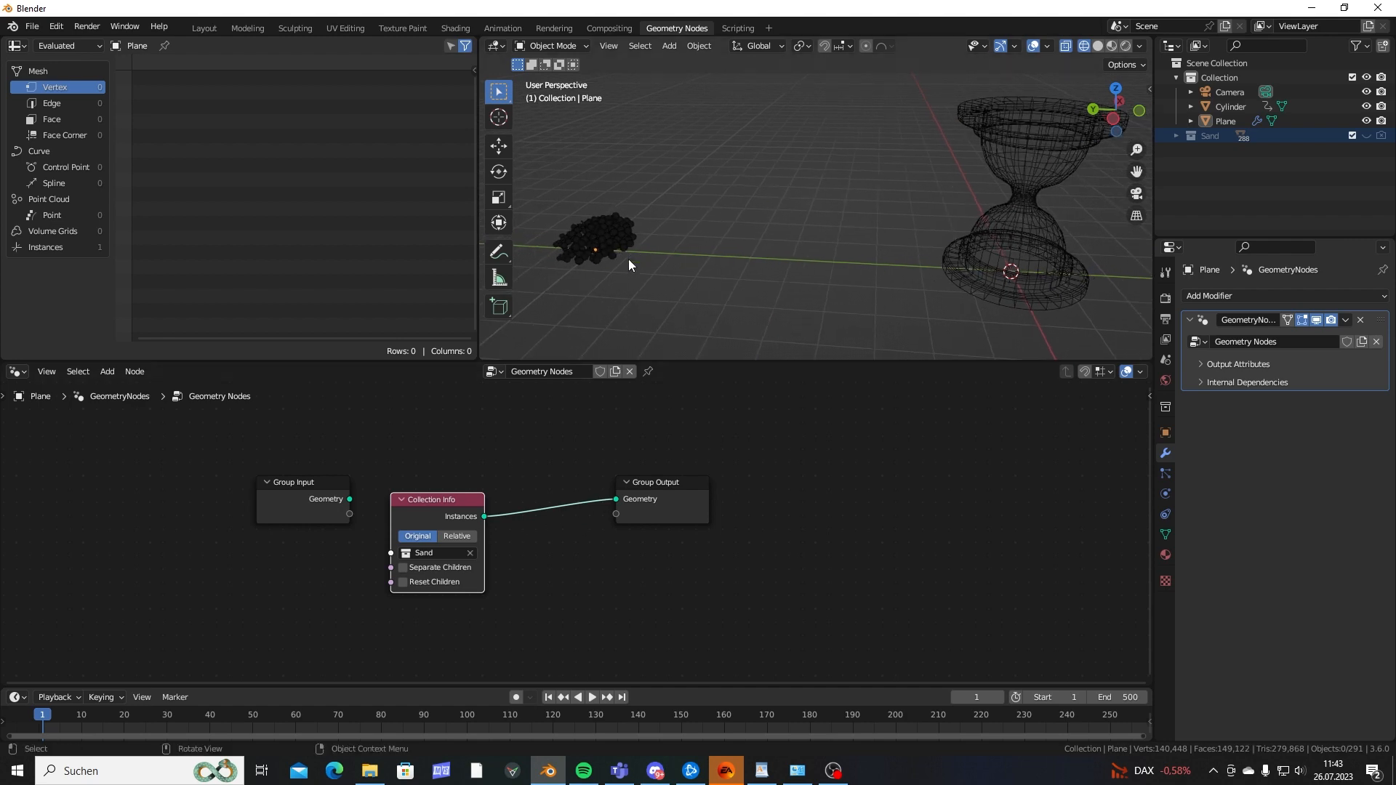
left_click(440, 539)
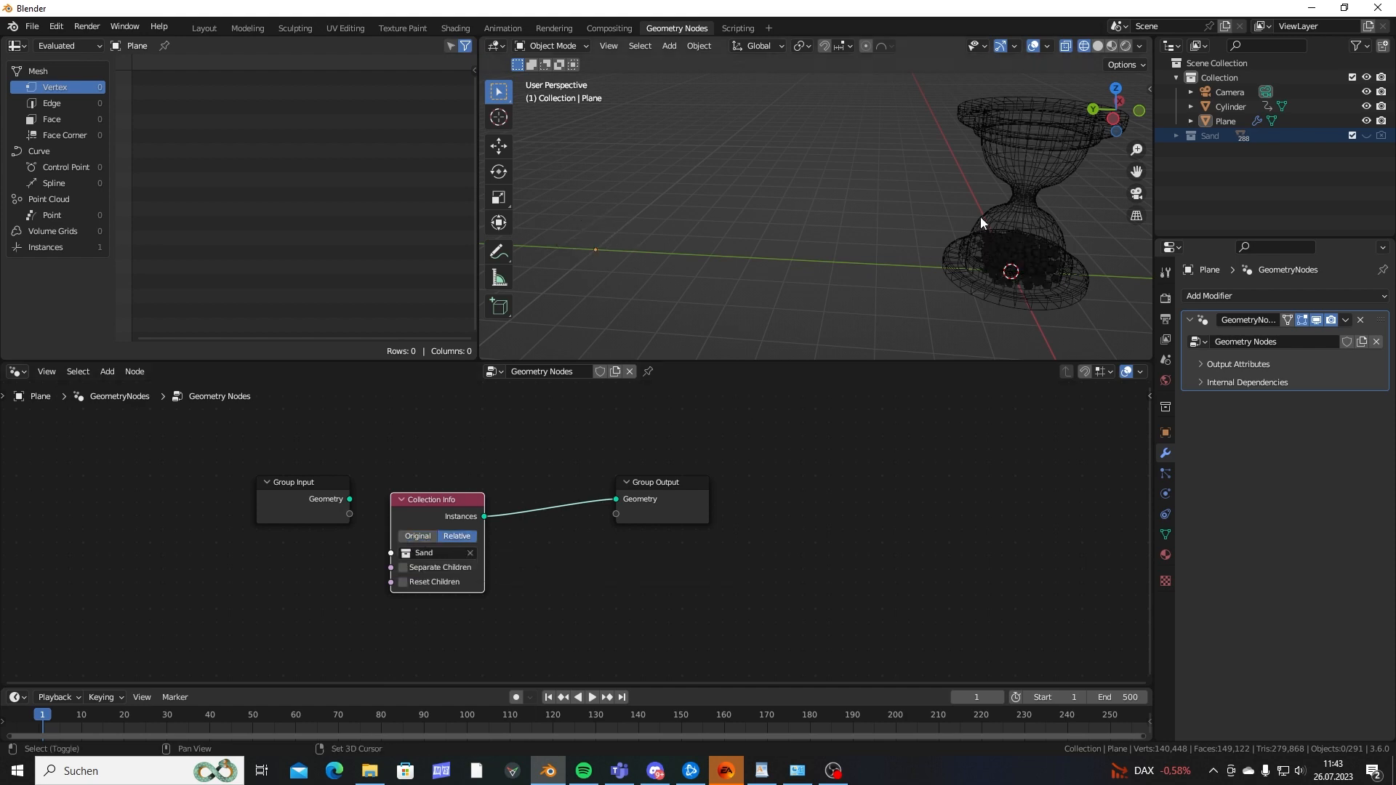
middle_click_drag(980, 217, 730, 143)
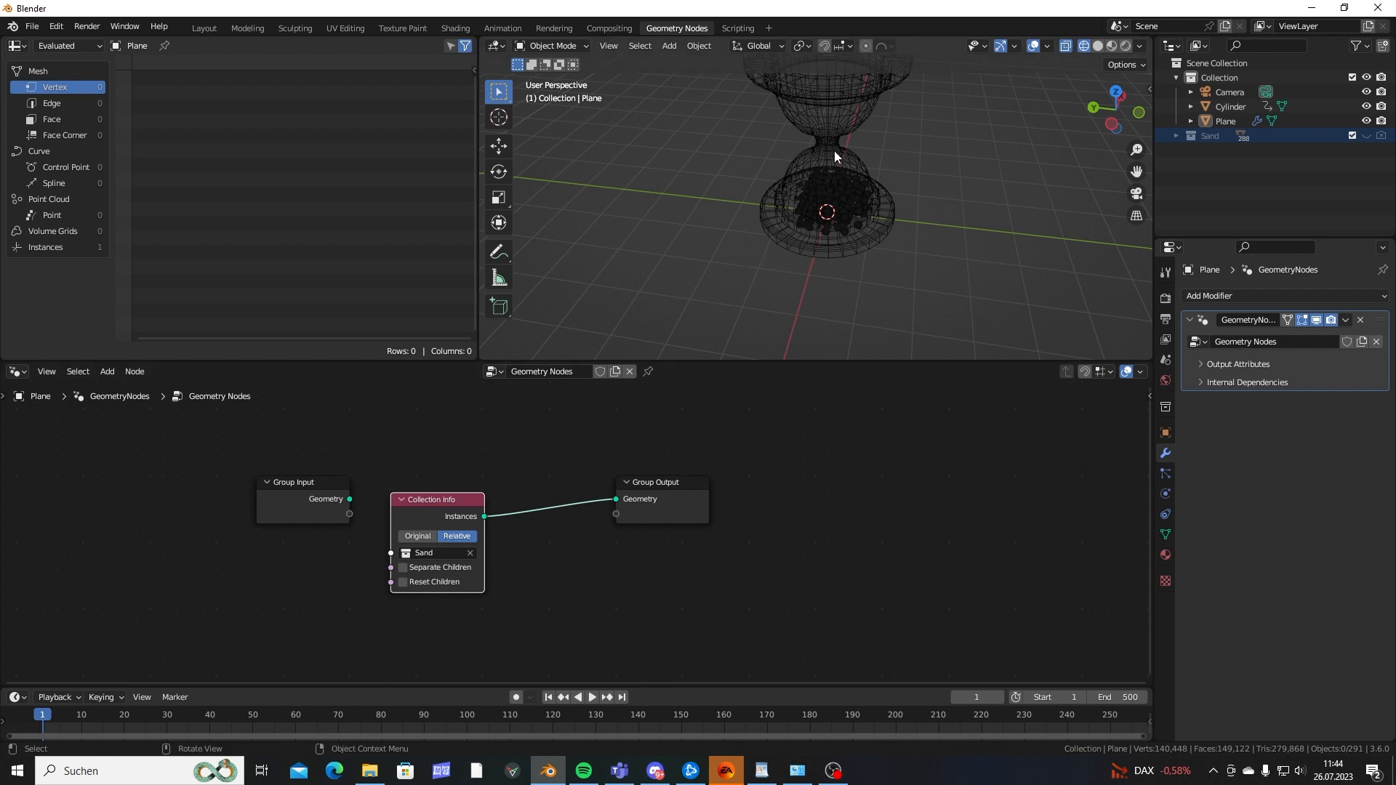
Switch the Collection Info node to Original and try moving the plane's instanced spheres along the Y axis.
left_click(1210, 137)
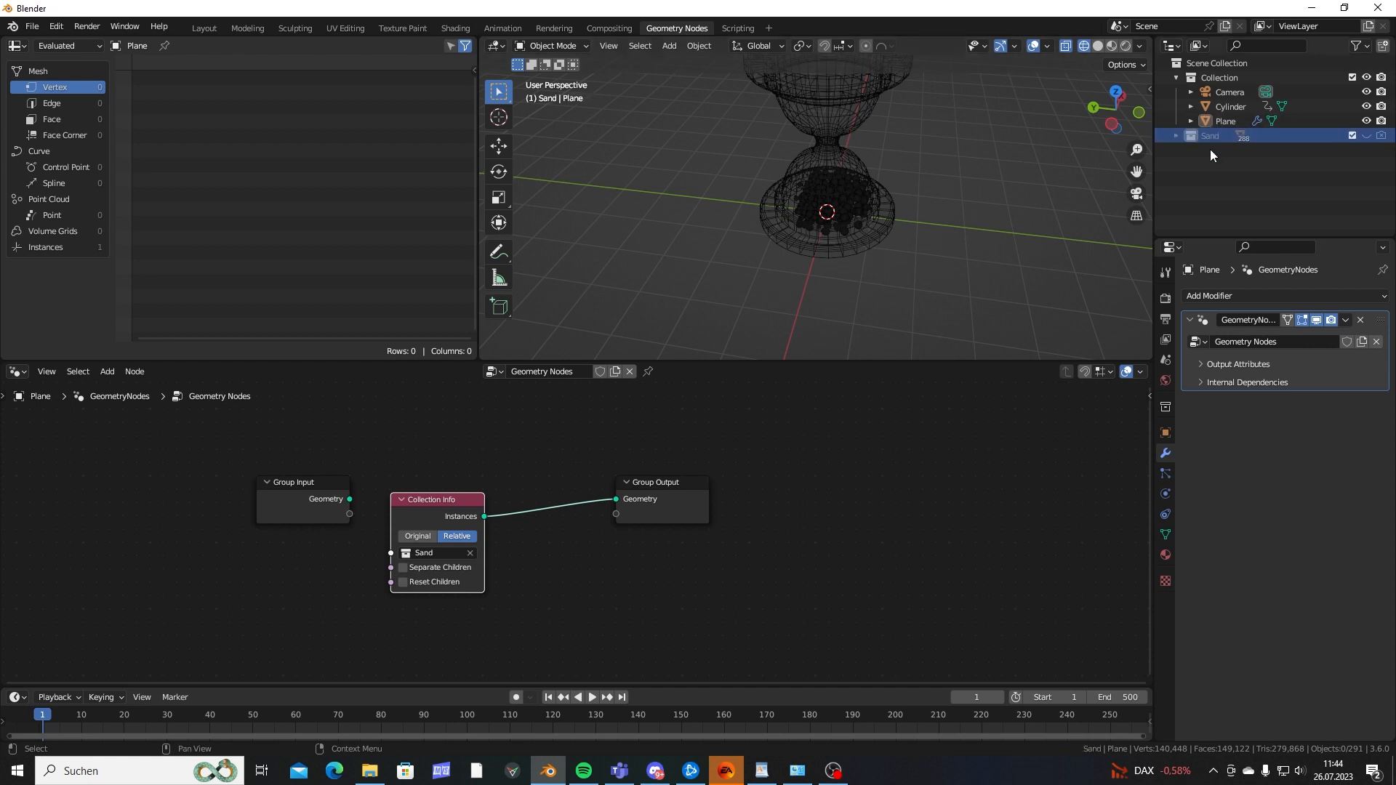
left_click(420, 536)
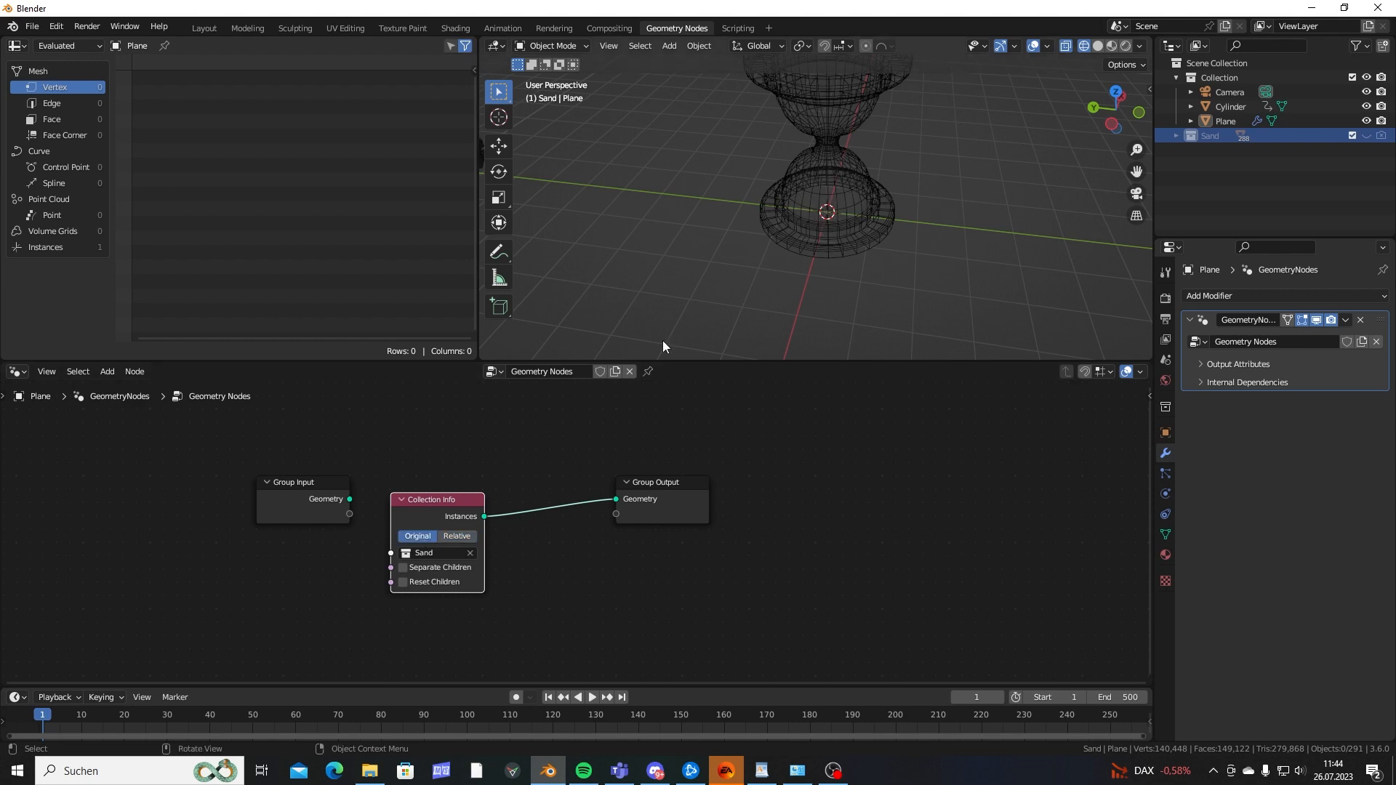
middle_click_drag(647, 213, 690, 222, "shift")
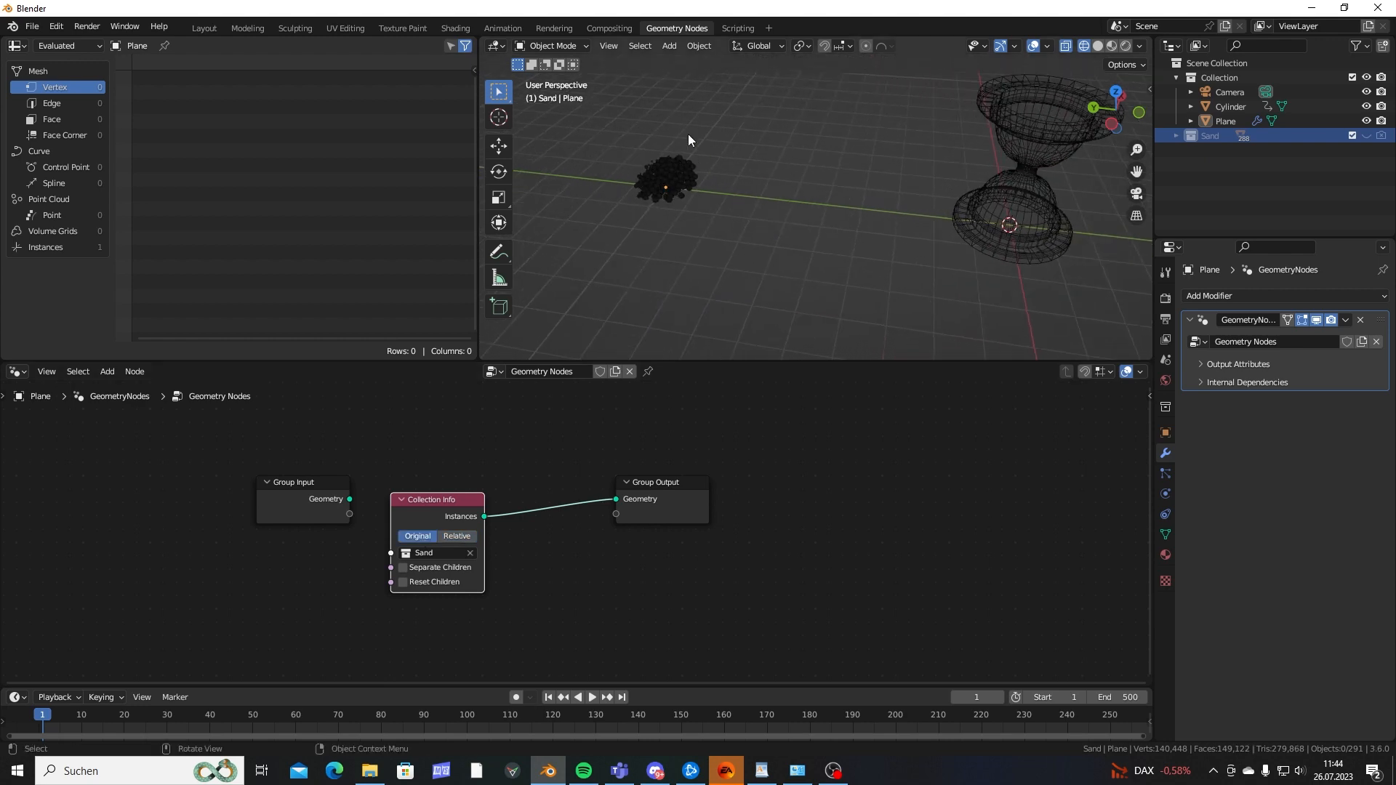
left_click(1225, 121)
key("g")
key("y")
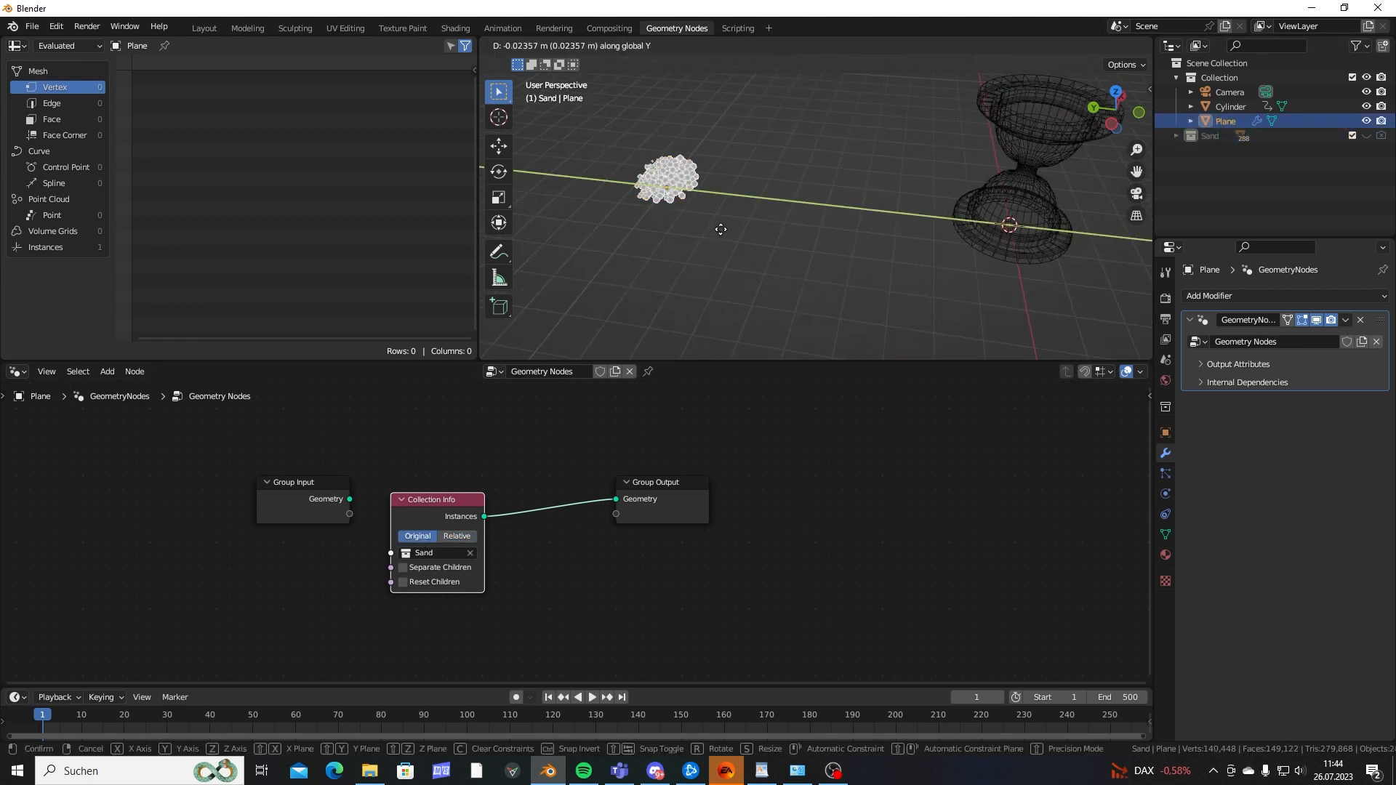
left_click(781, 226)
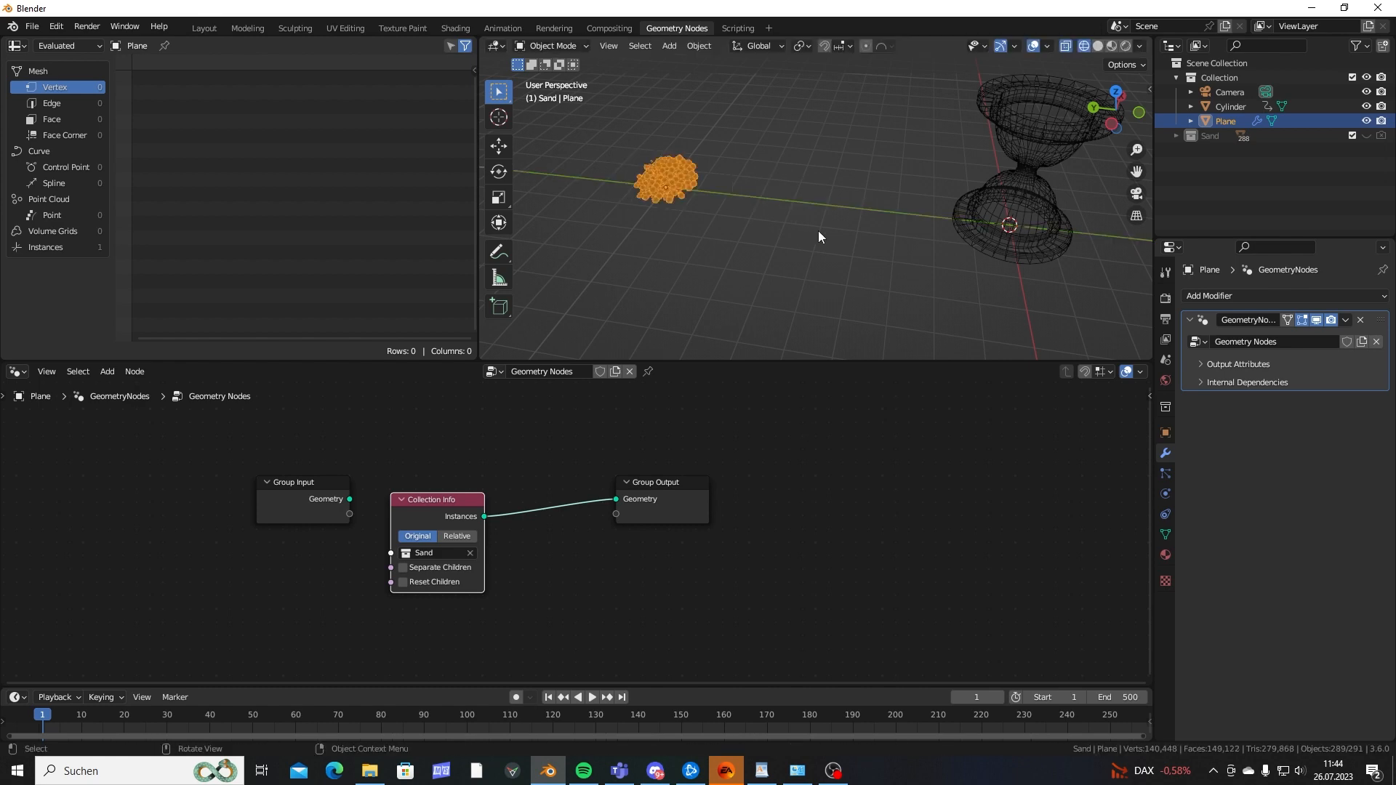
middle_click_drag(818, 230, 741, 271, "shift")
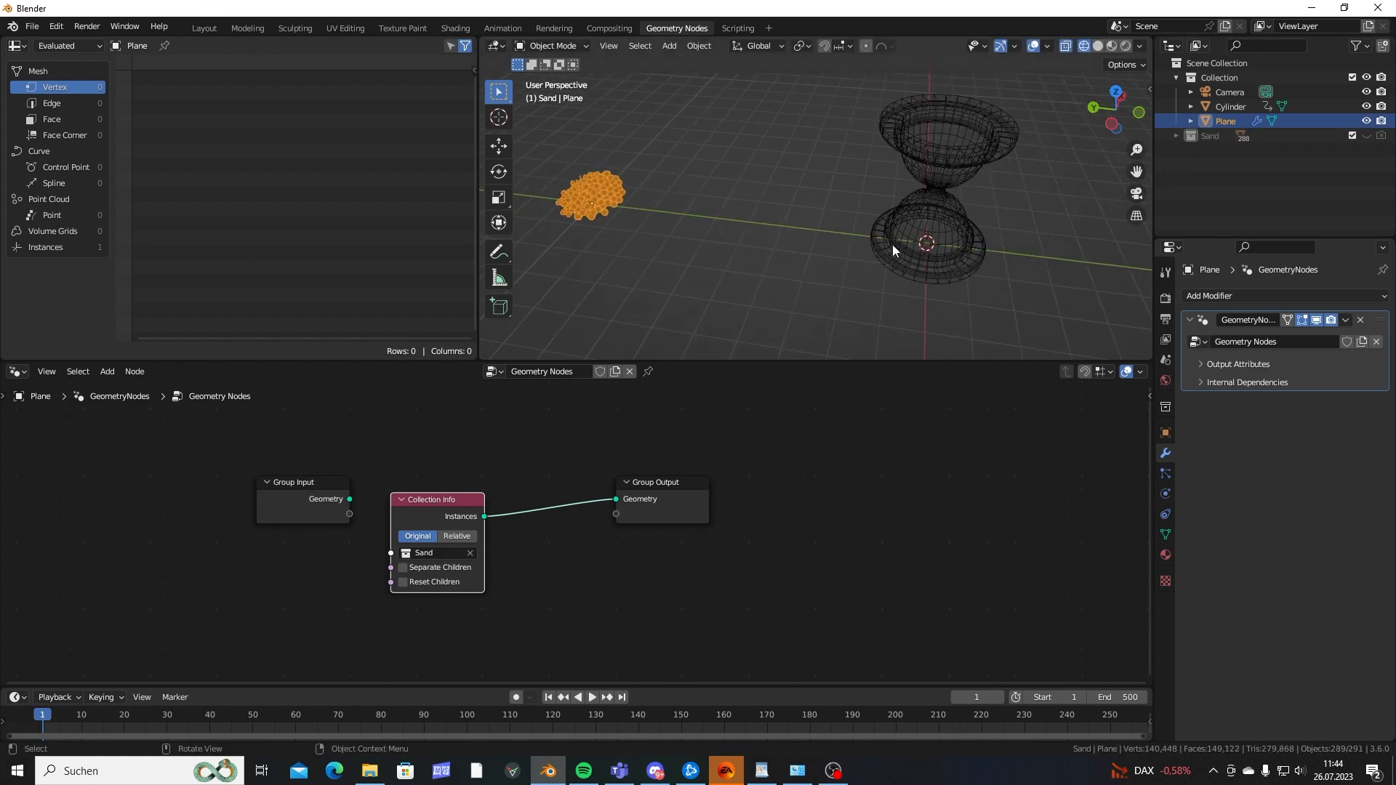
Return the Collection Info node to Relative and inspect the instanced spheres inside the hourglass.
left_click(450, 536)
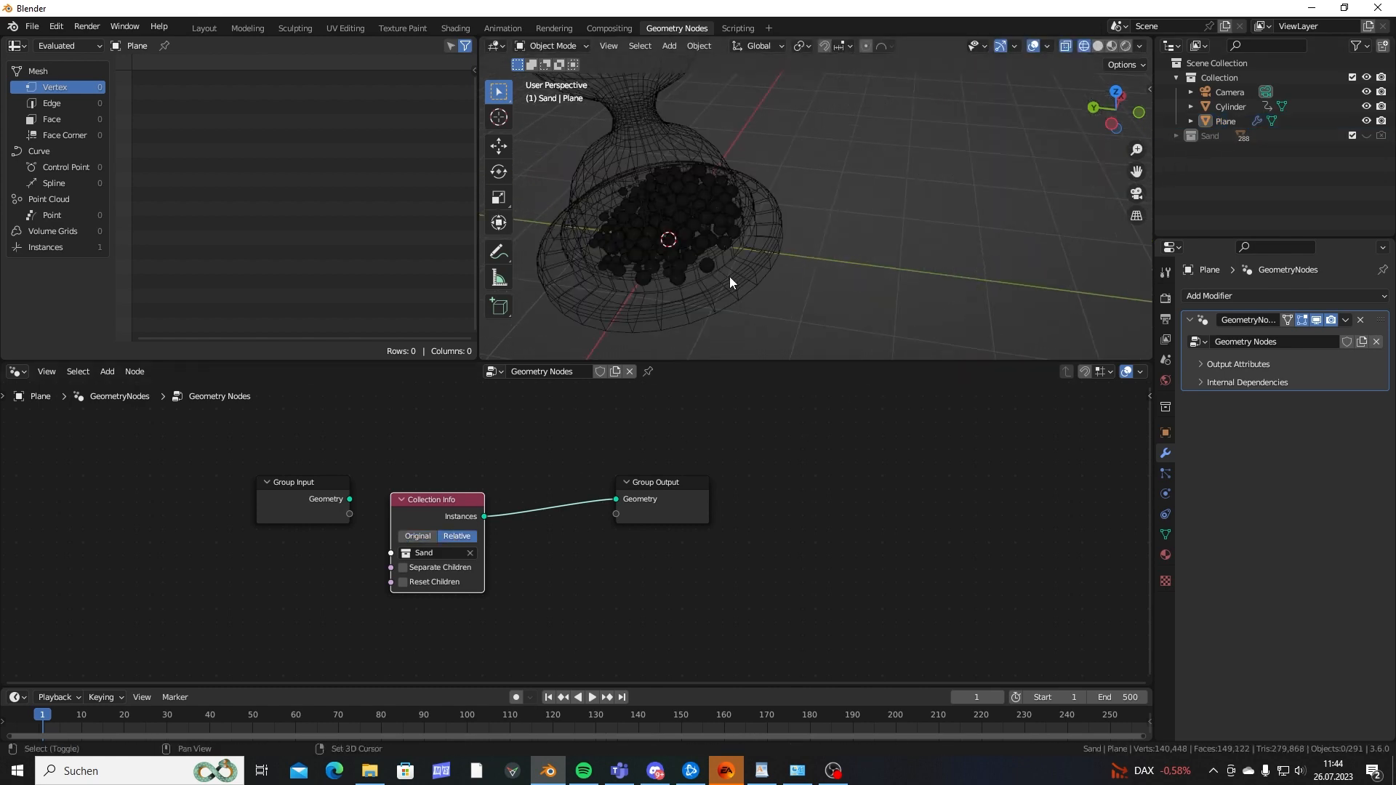
middle_click_drag(730, 276, 773, 203)
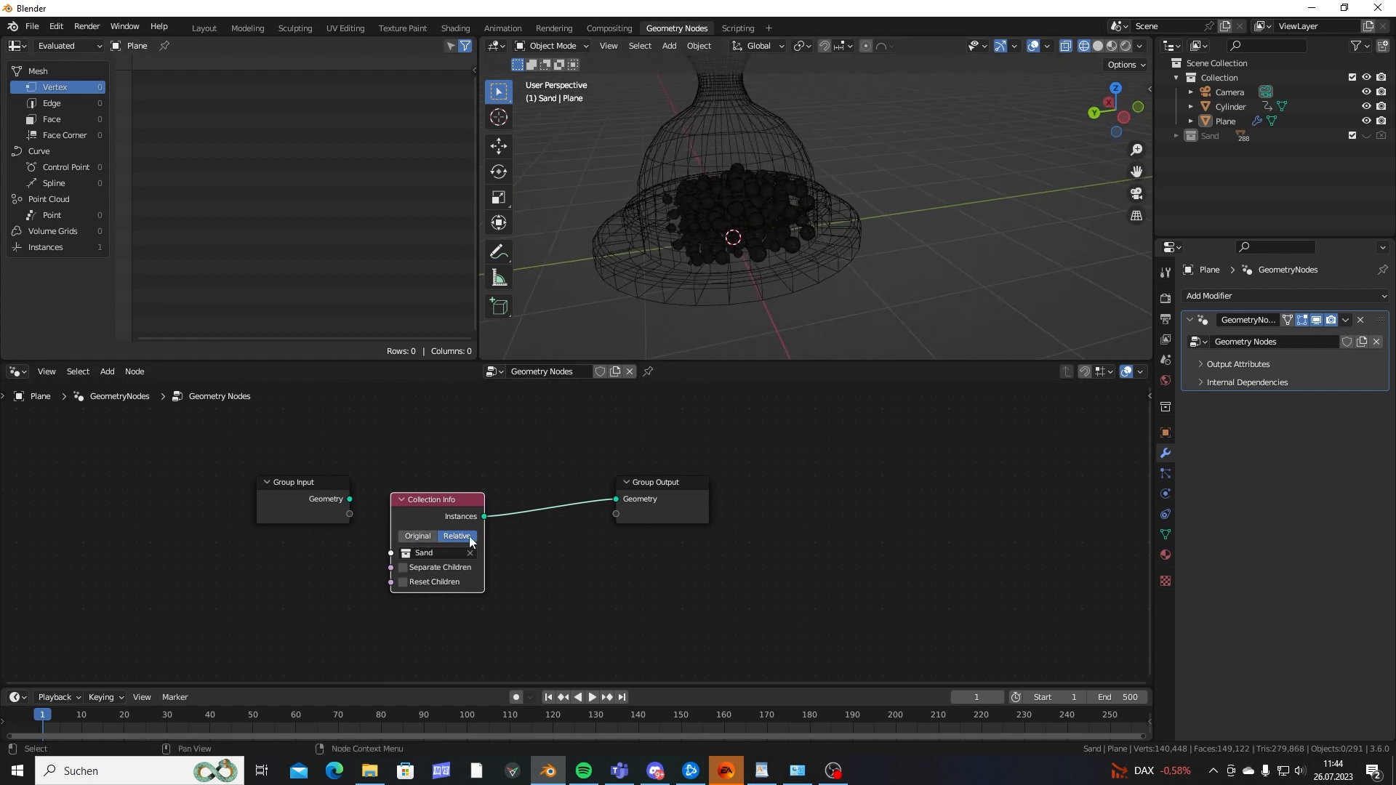
middle_click_drag(734, 262, 763, 234)
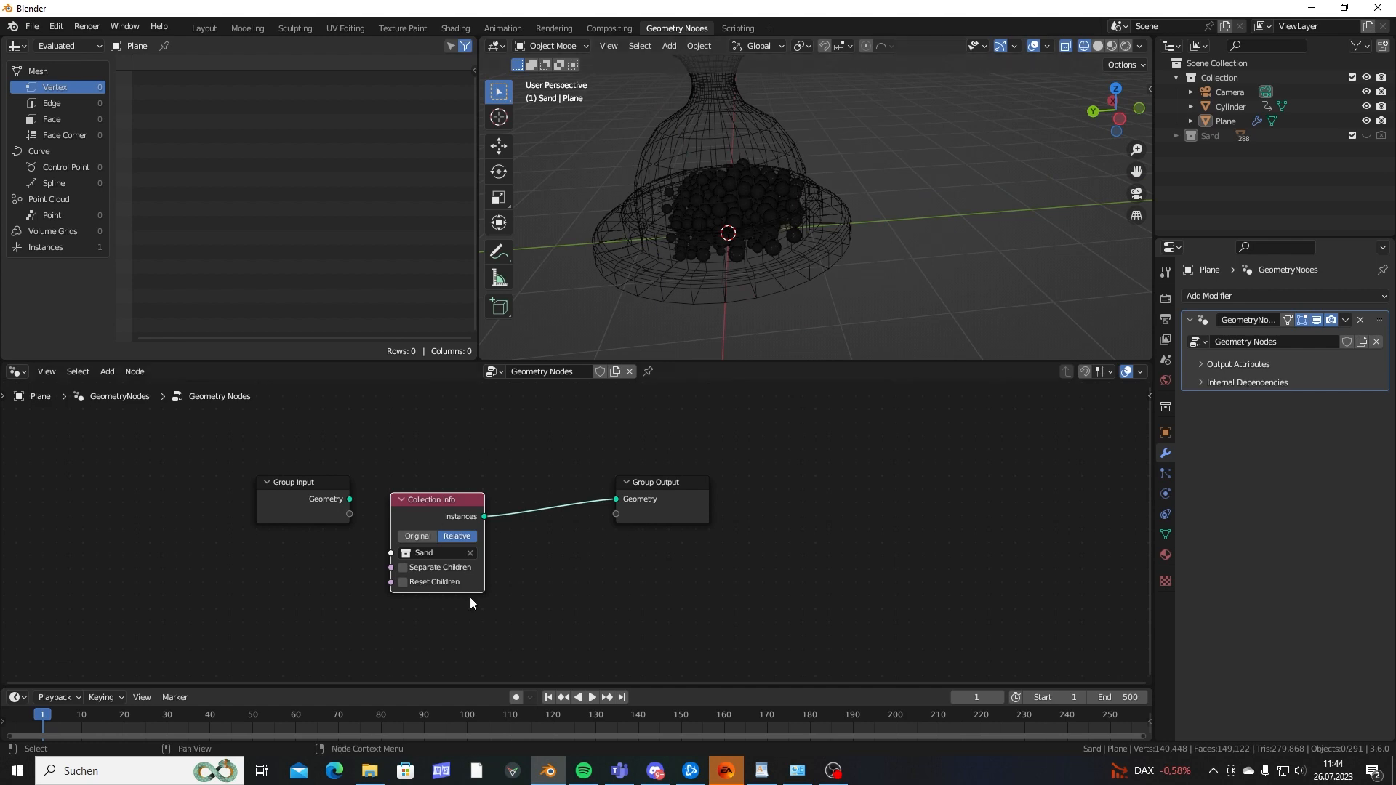
middle_click_drag(757, 344, 850, 269, "shift")
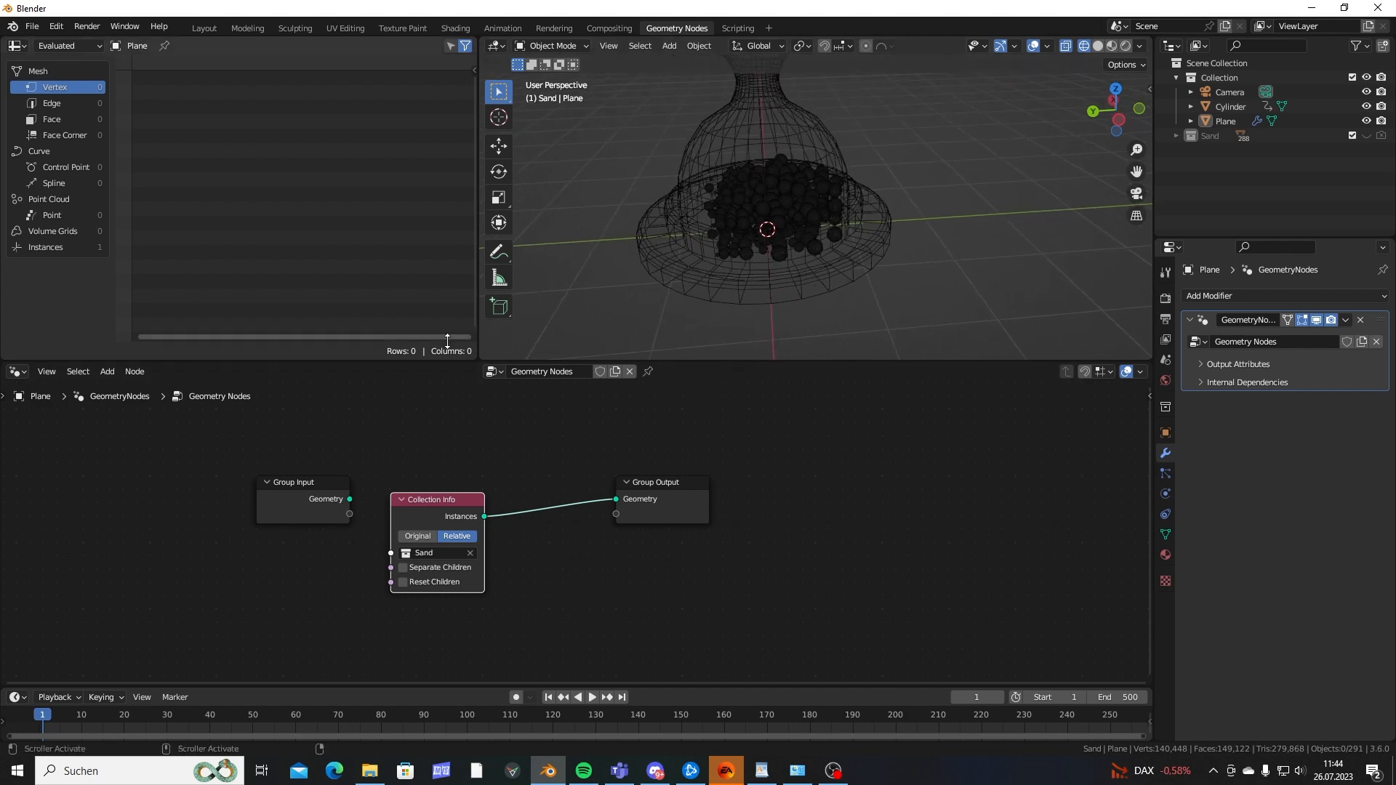
Select the plane with the instanced spheres and add a Remesh modifier below its geometry nodes.
left_click(789, 199)
left_click(762, 265)
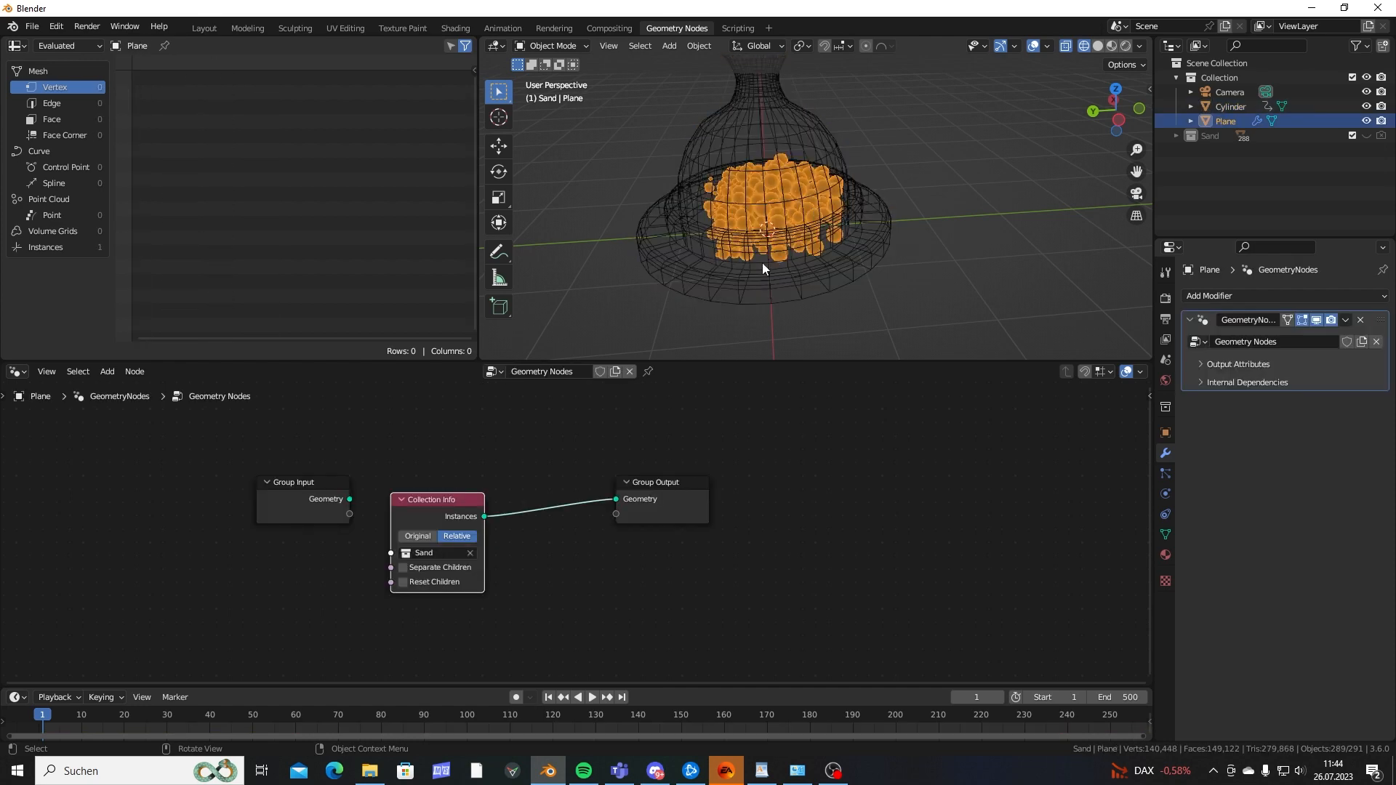
left_click_drag(434, 532, 409, 556)
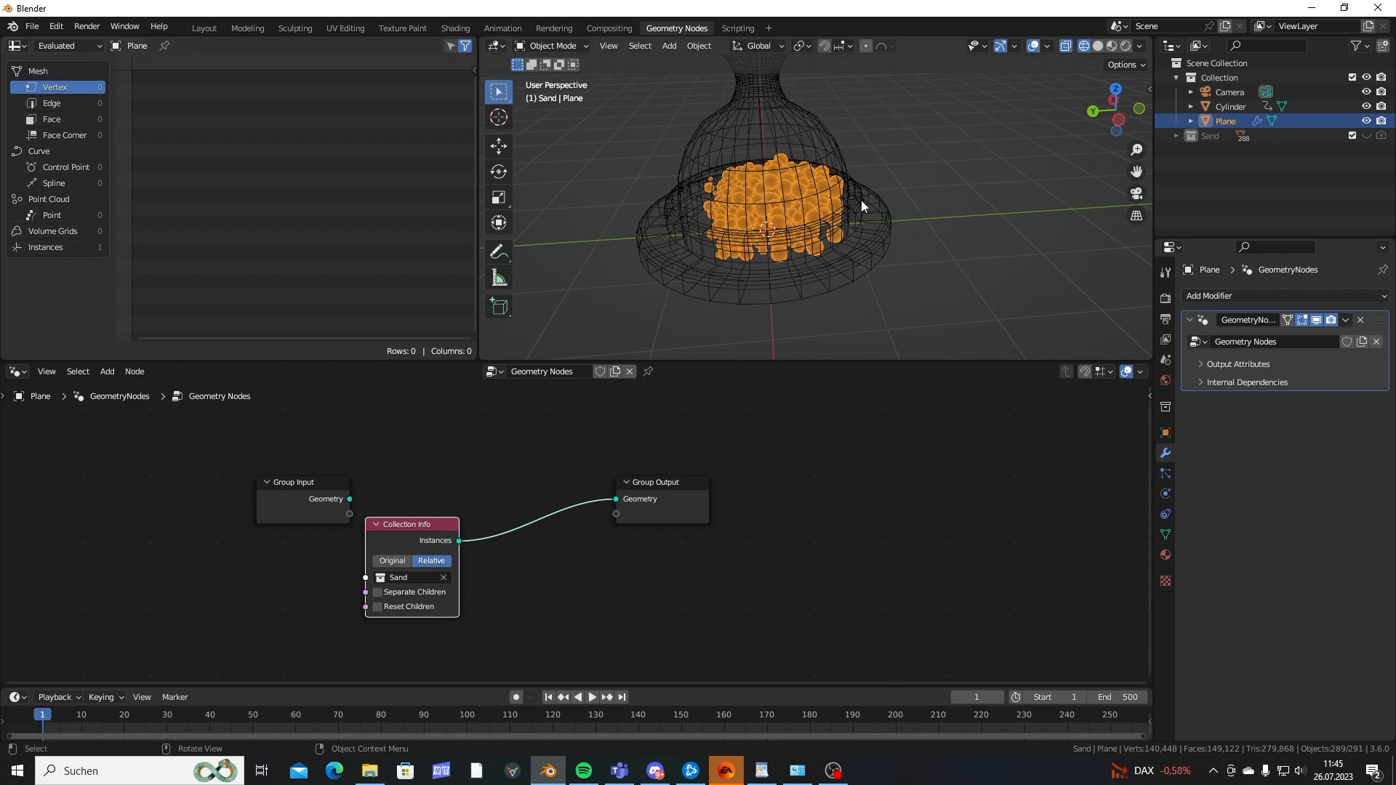
left_click(1209, 298)
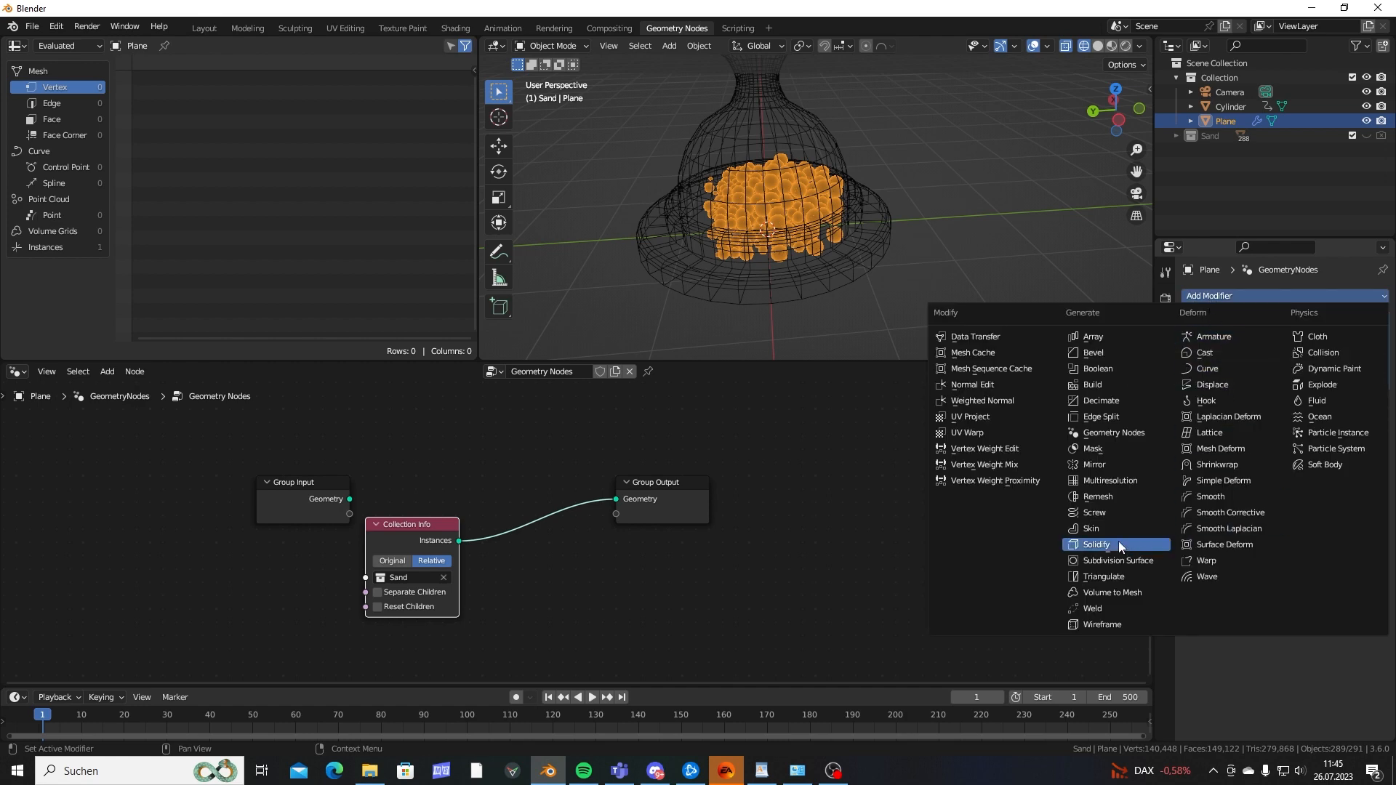
left_click(1101, 496)
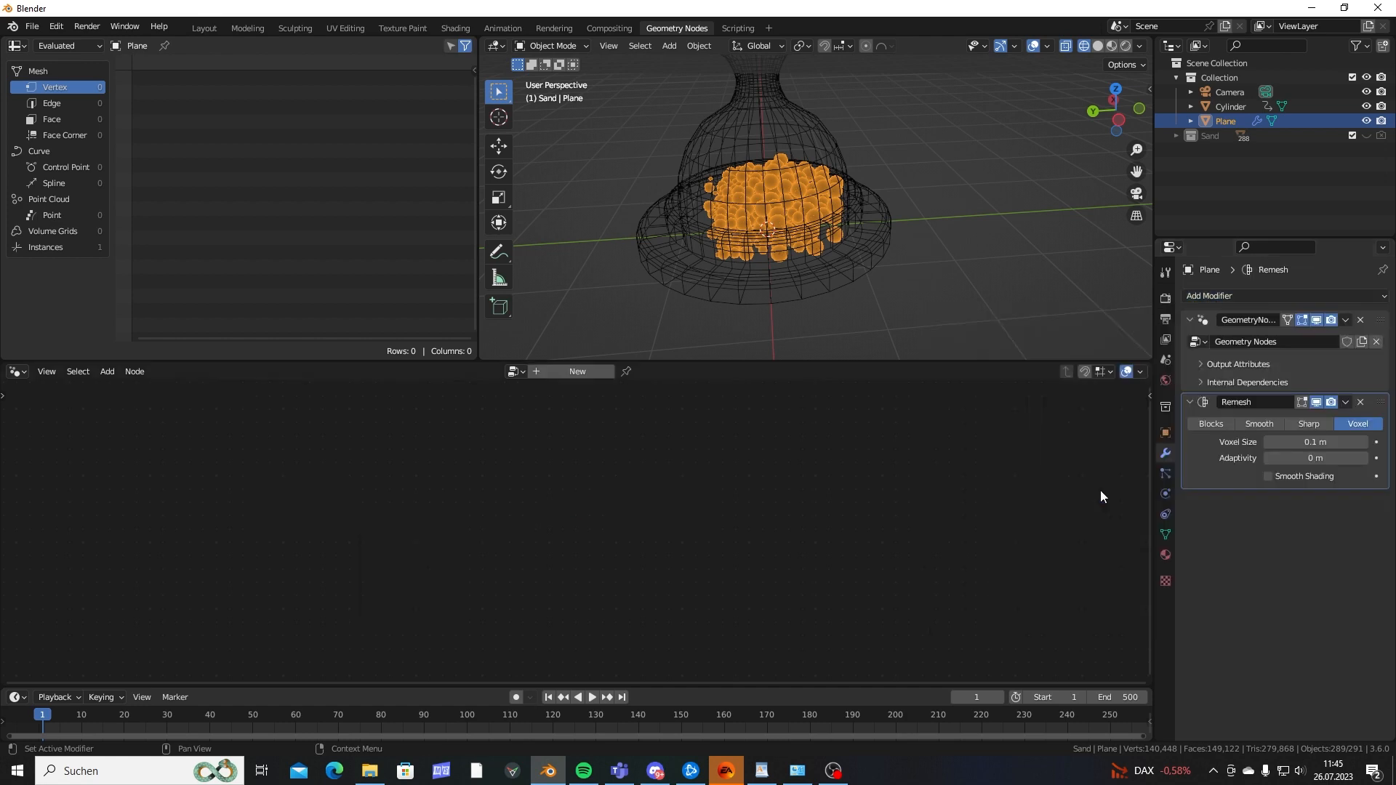
Try a Remesh voxel size of 0.03 m, and raise it to 0.08 m.
left_click(1268, 442)
left_click(1268, 442)
left_click(1267, 442)
left_click(1267, 442)
left_click(1267, 442)
left_click(1267, 442)
left_click(1267, 442)
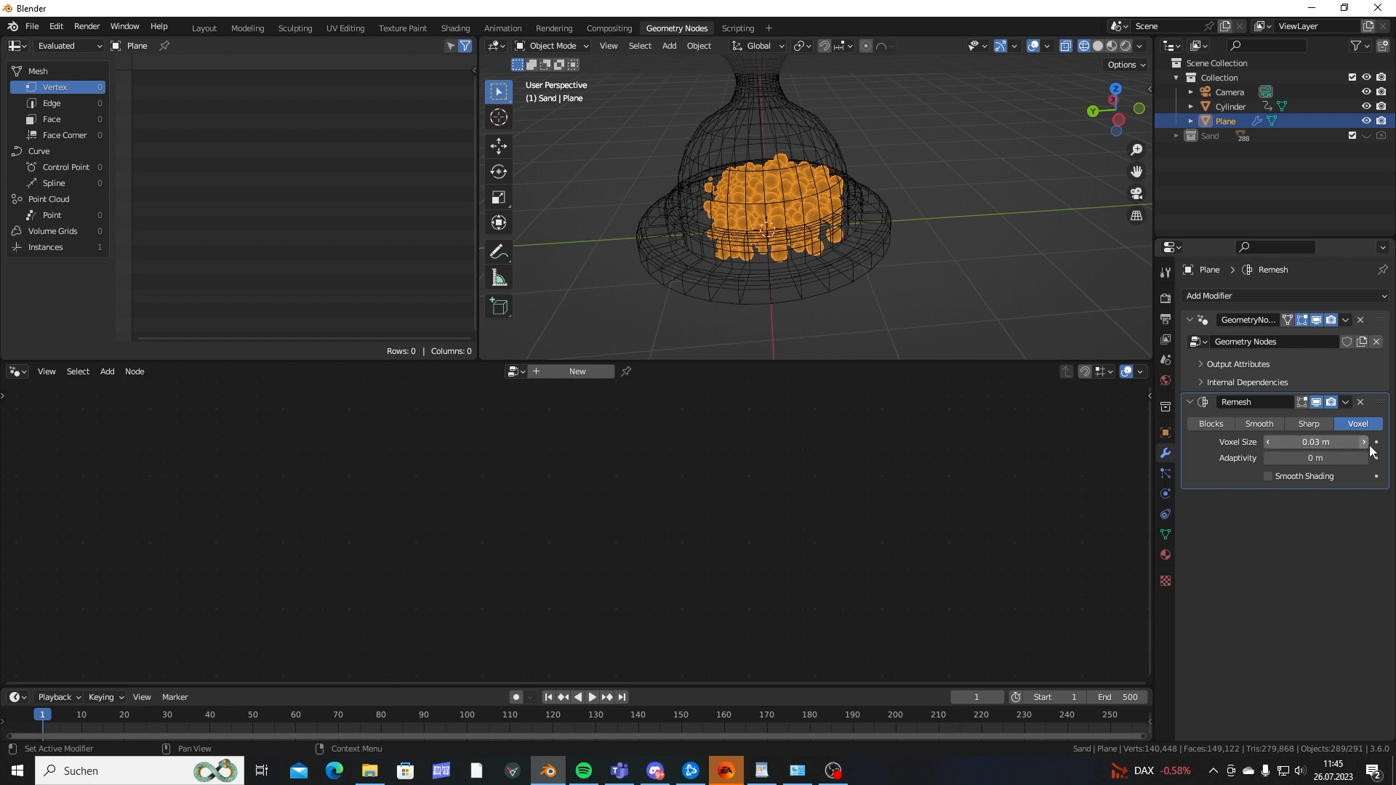
left_click(1367, 443)
left_click(1366, 443)
left_click(1366, 443)
left_click(1366, 443)
left_click(1366, 443)
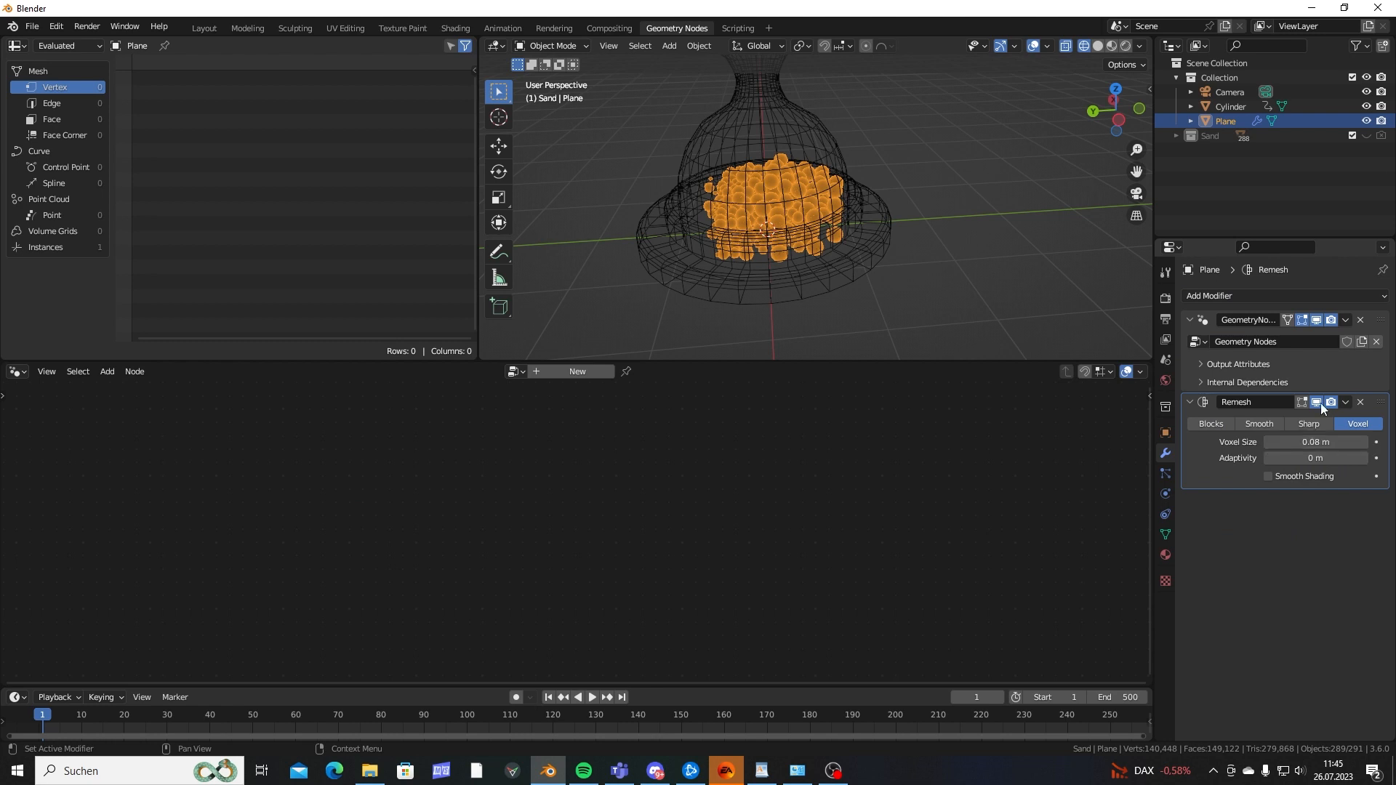
Enable Separate Children on the Collection Info node and inspect the spheres inside the hourglass.
left_click(1343, 325)
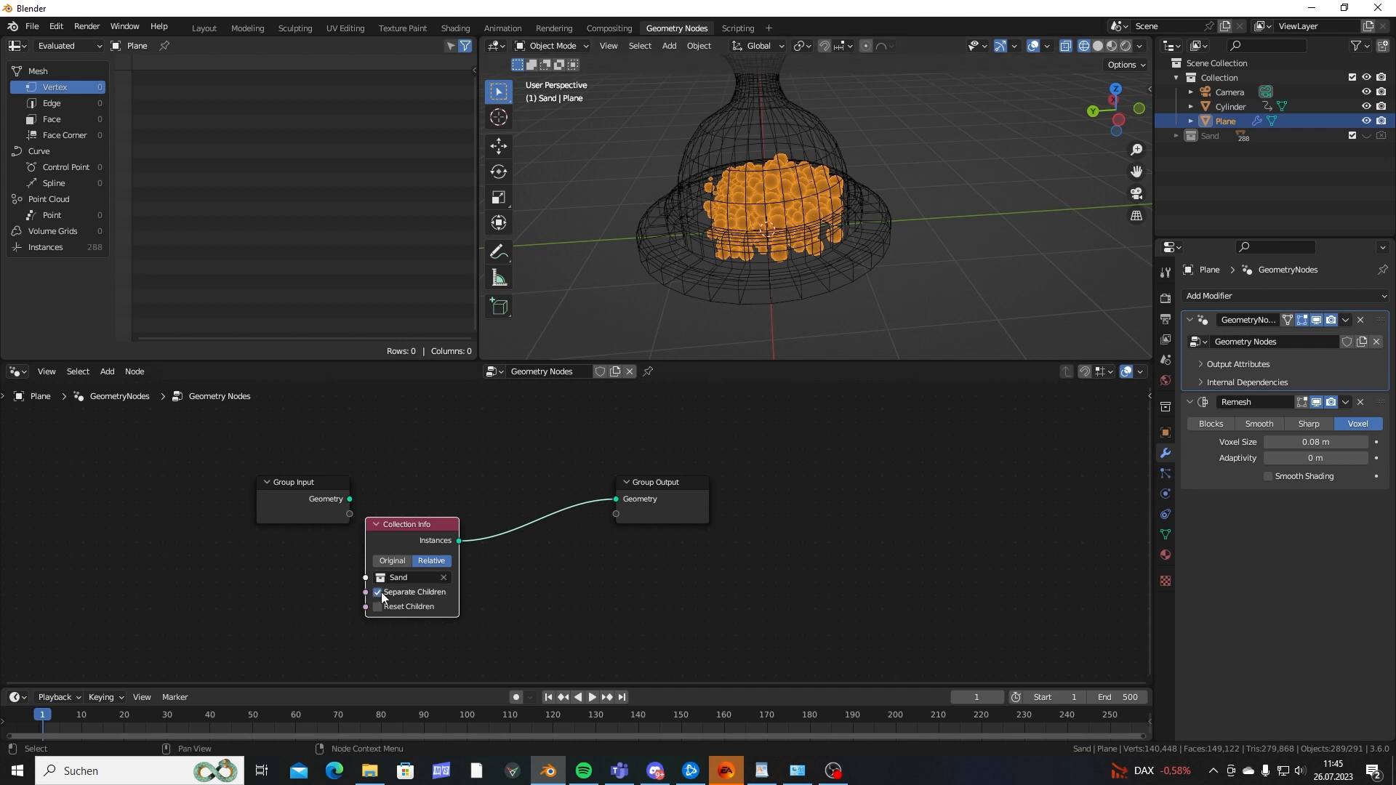
left_click(881, 298)
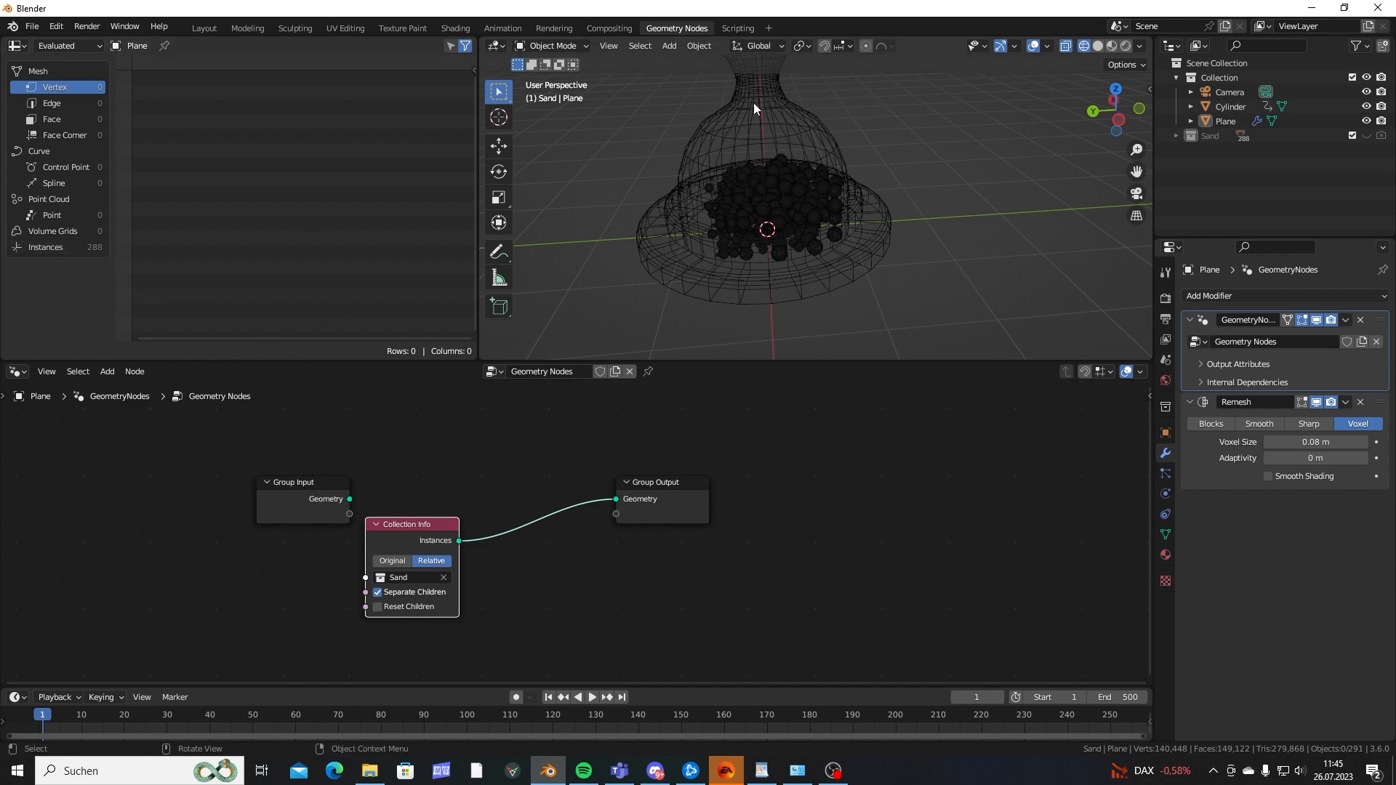
middle_click_drag(830, 240, 900, 207)
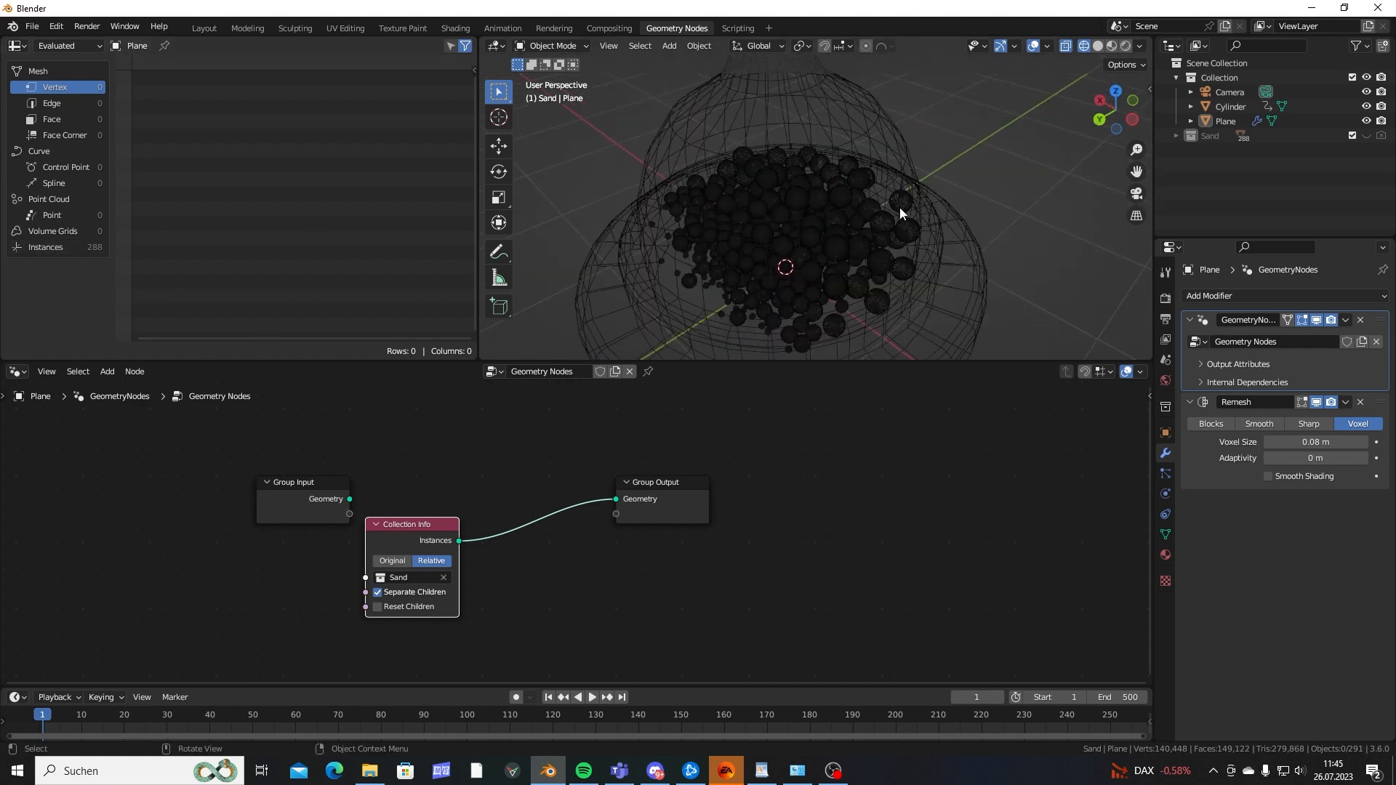
middle_click_drag(785, 273, 698, 280)
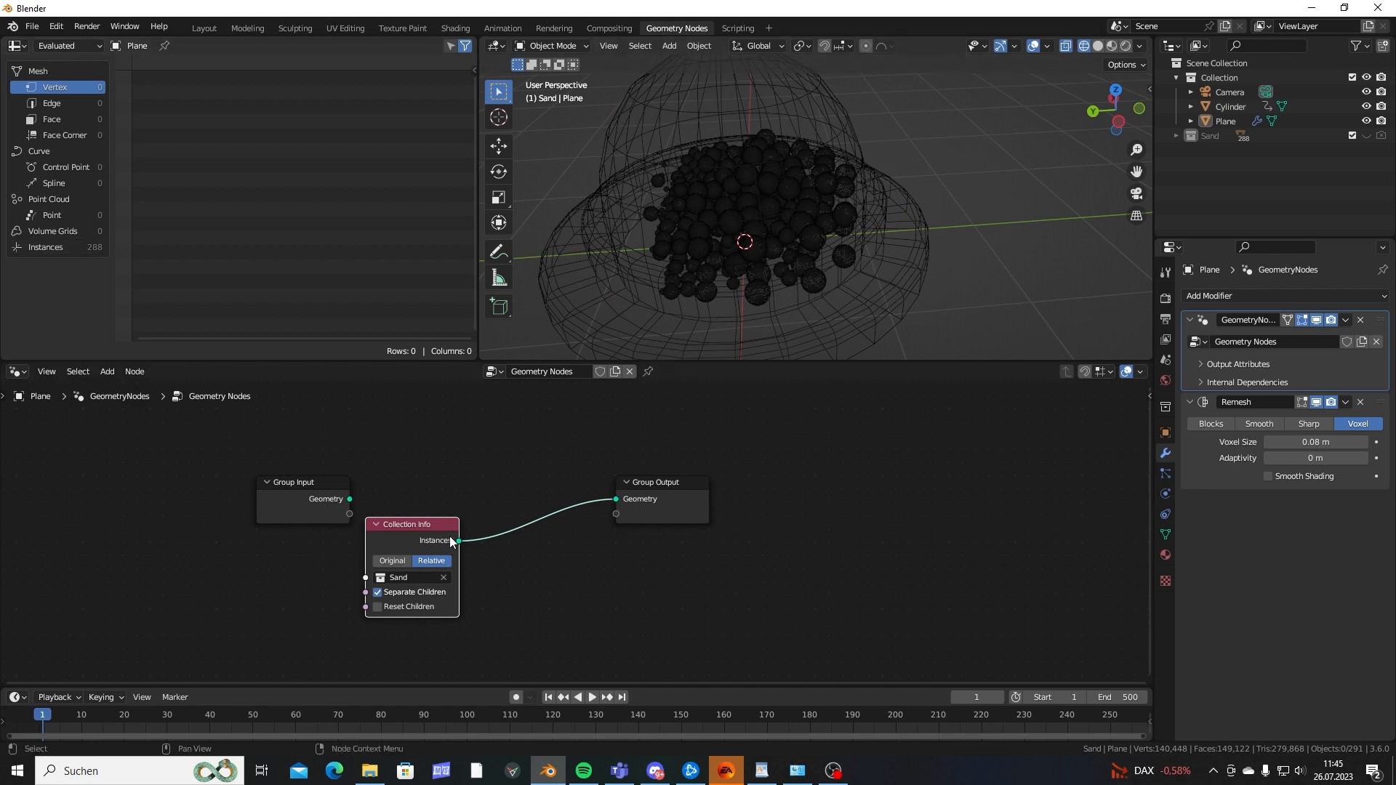
Insert a Realize Instances node between the Collection Info node and the Group Output.
key("shift+a")
left_click(454, 324)
type("rea")
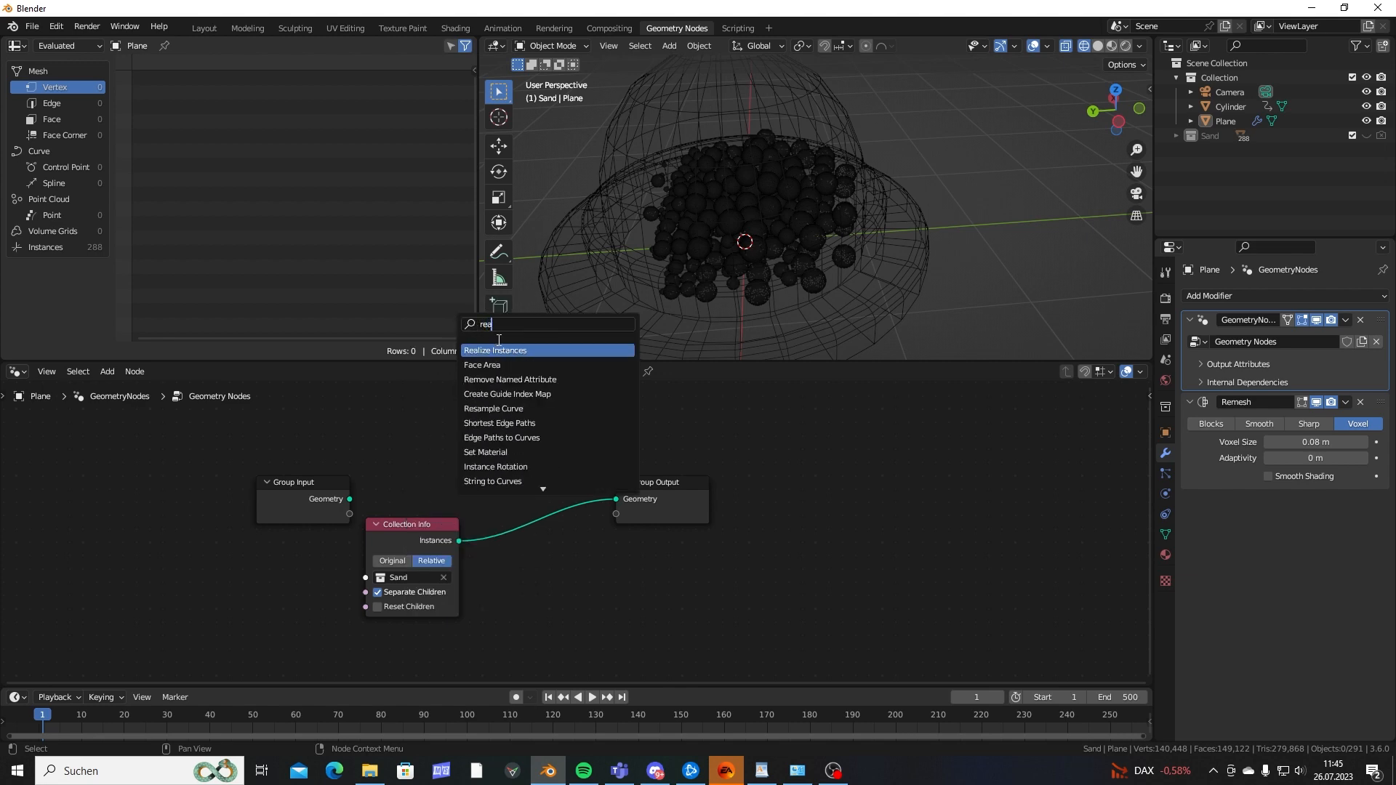
key("Return")
left_click(556, 518)
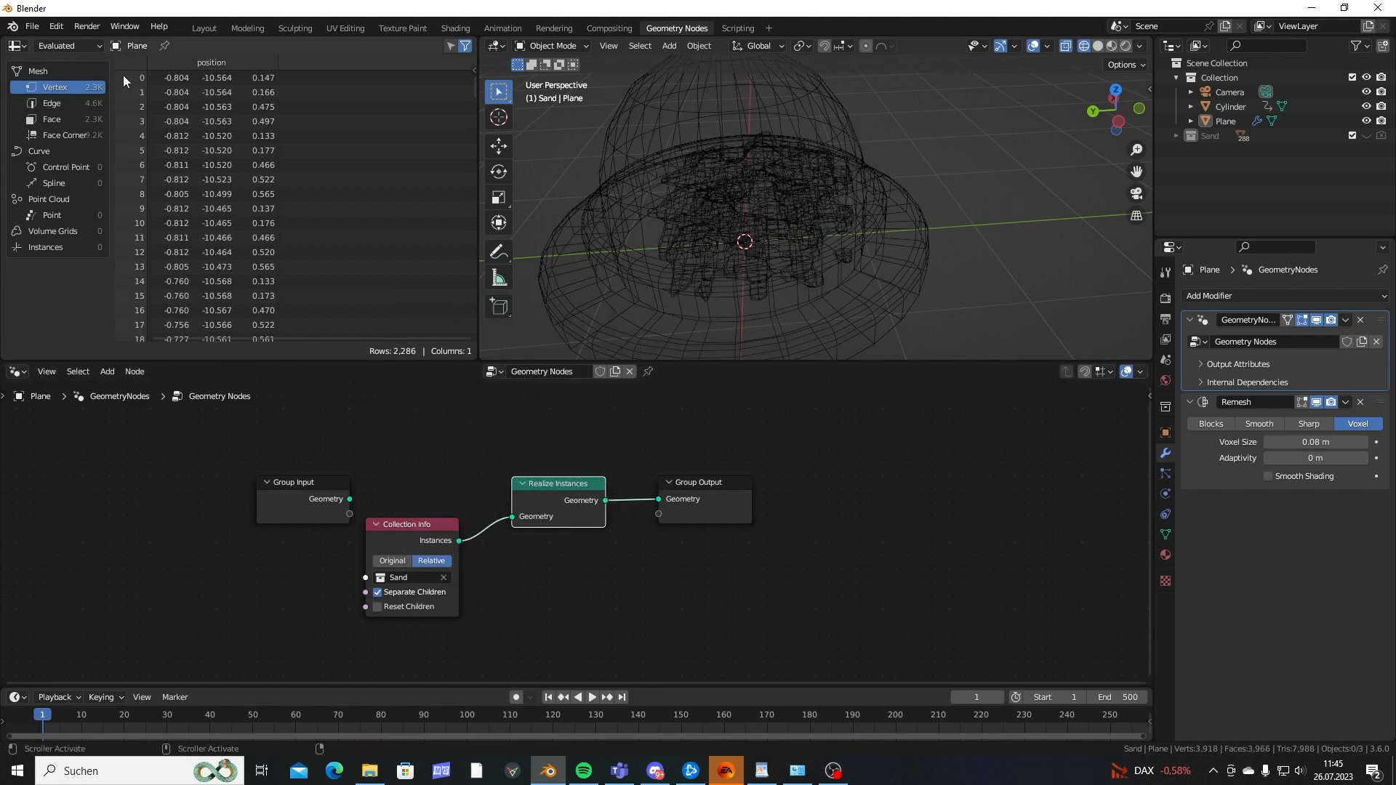
Play the animation to frame 57 and refine the Remesh voxel size to 0.05 m, then 0.03 m.
middle_click_drag(921, 277, 800, 211)
key("space")
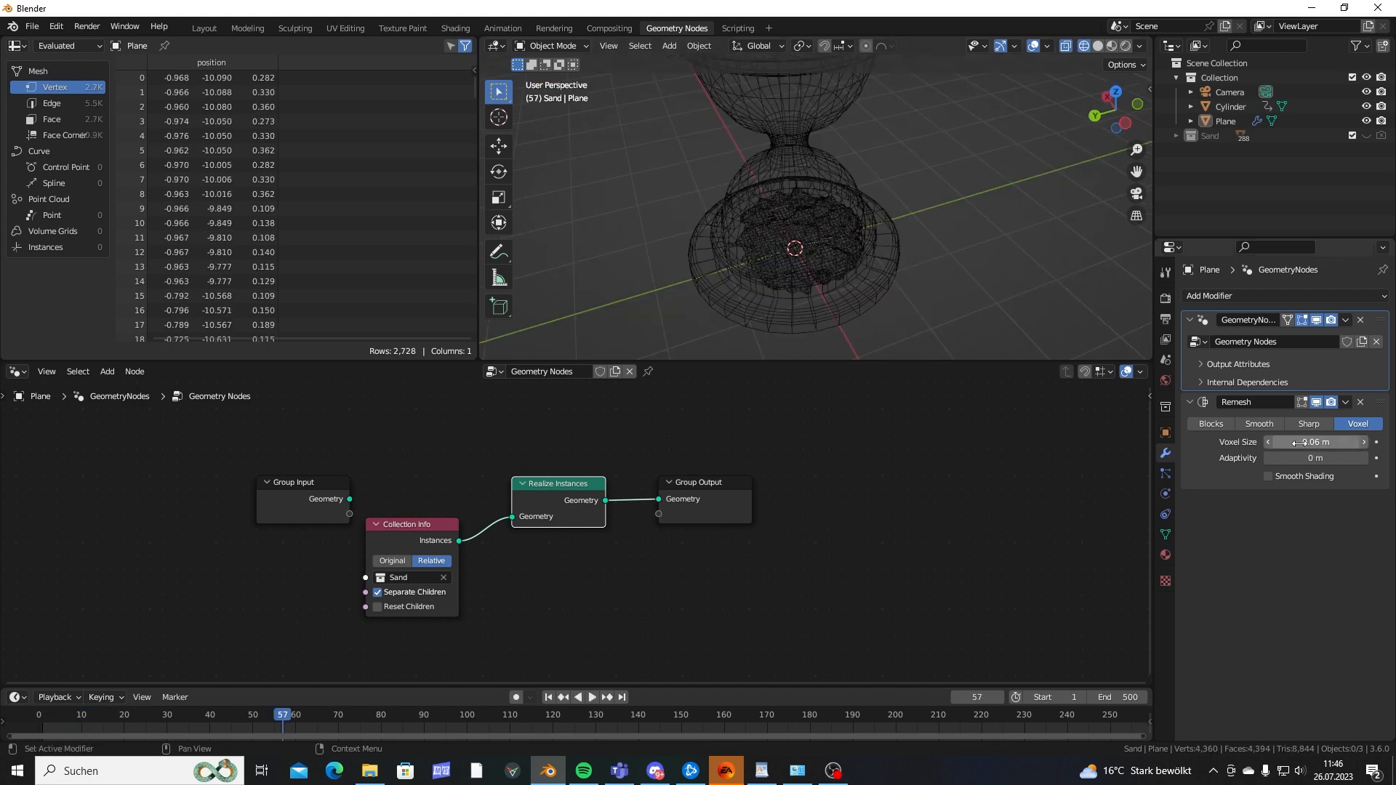
double_click(1316, 442)
type("0.05")
key("Return")
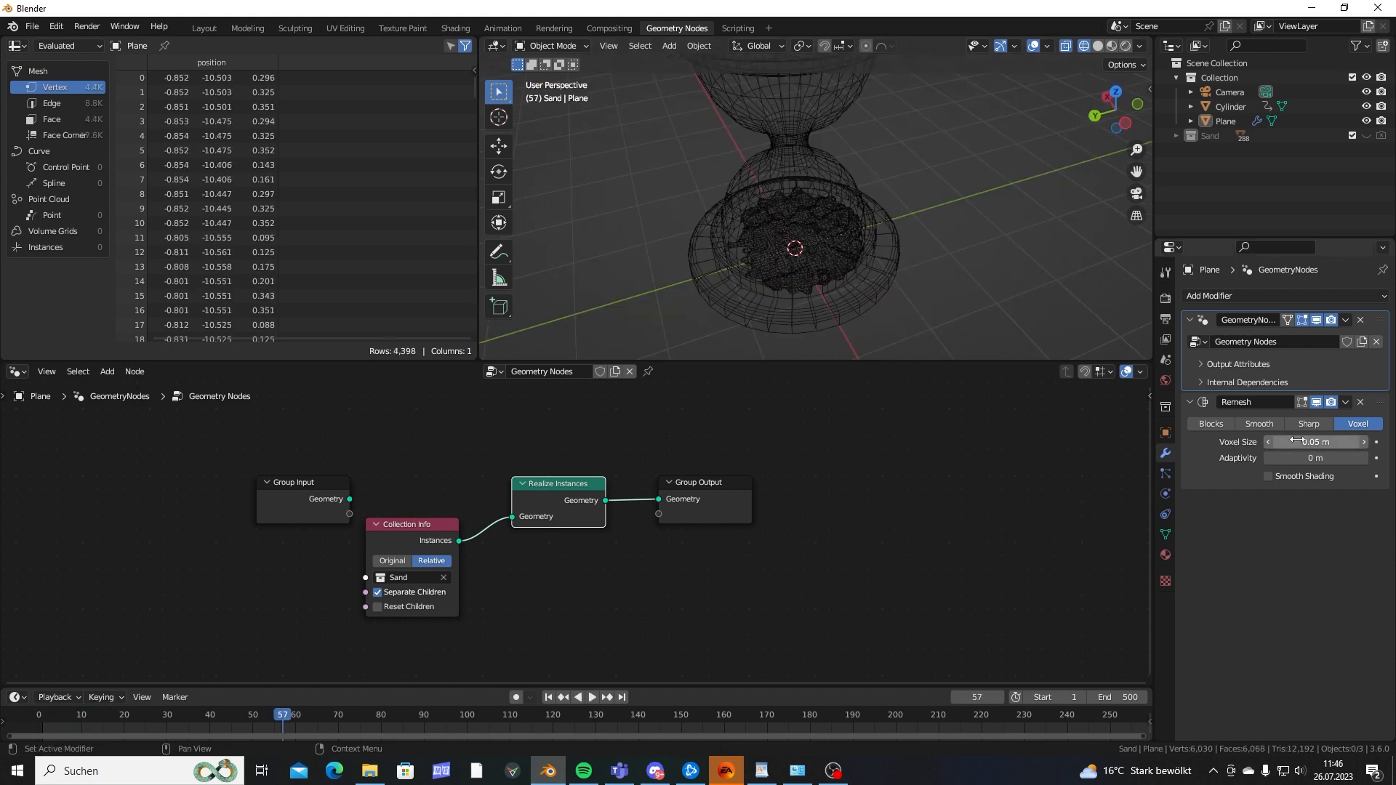
middle_click_drag(917, 181, 1277, 445)
left_click_drag(1304, 443, 1289, 443)
Play the hourglass animation on to frame 129 to check the remeshed sand falling through the neck.
middle_click_drag(927, 178, 921, 143)
key("space")
key("space")
key("space")
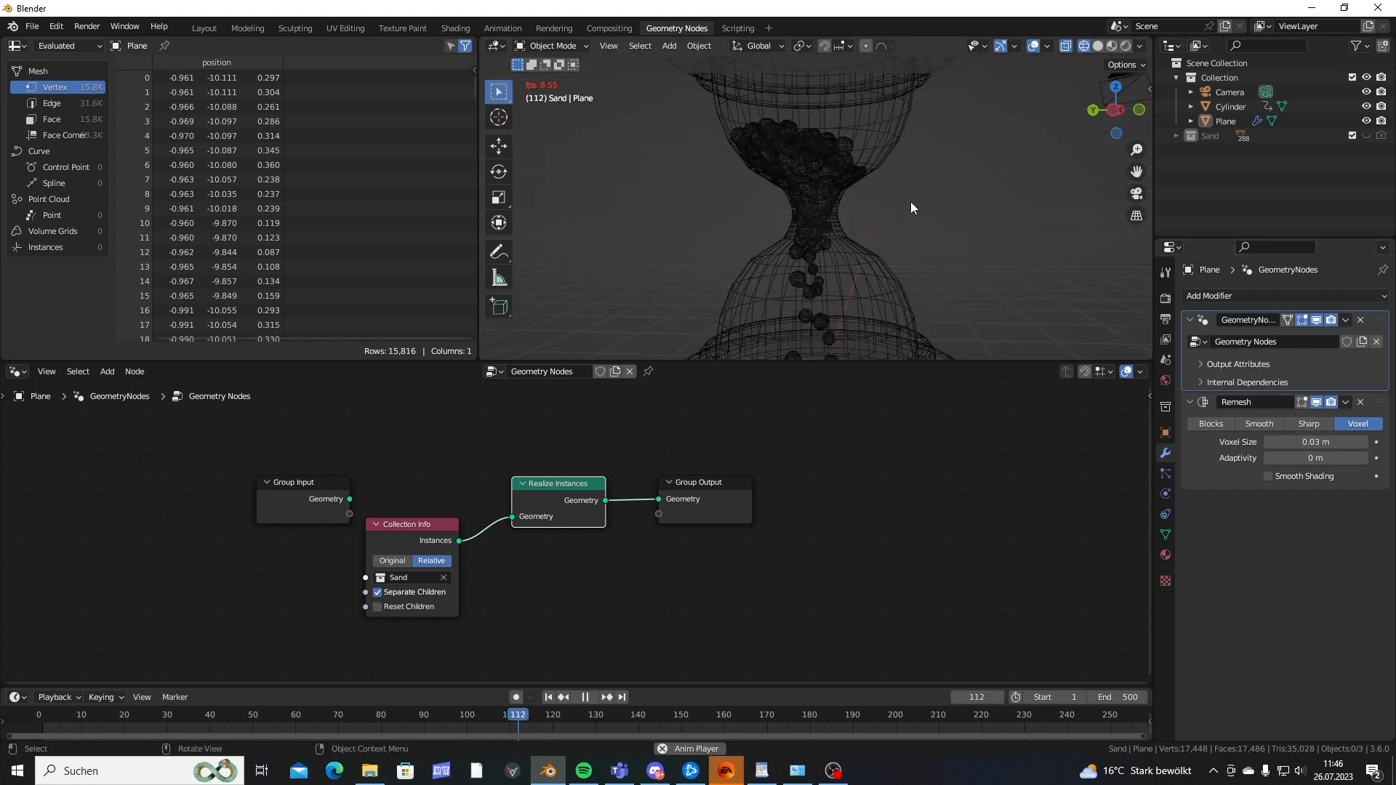
key("space")
Compare a Remesh voxel size of 0.05 m on the falling sand, and settle on 0.04 m.
left_click(1363, 443)
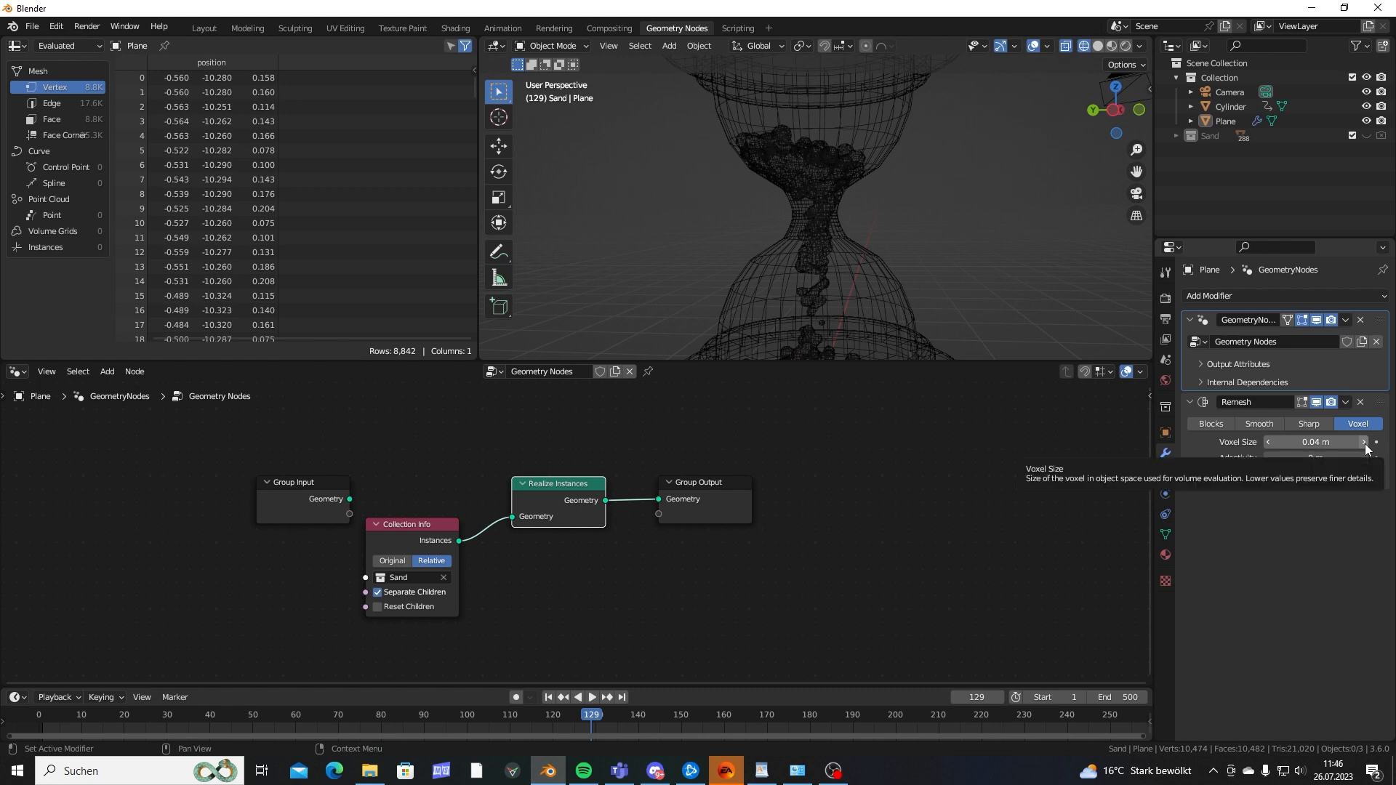
left_click(1363, 443)
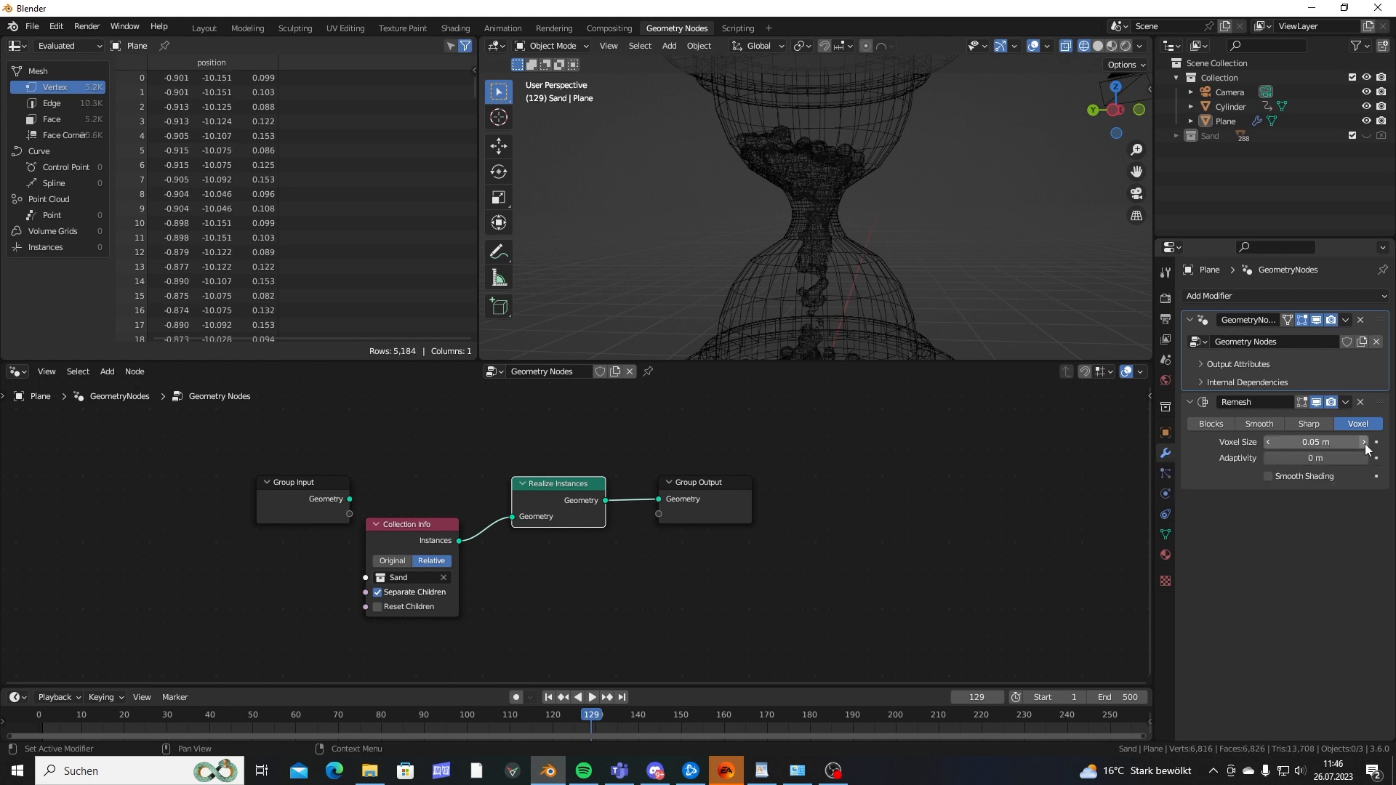
scroll(897, 242, "up", 5)
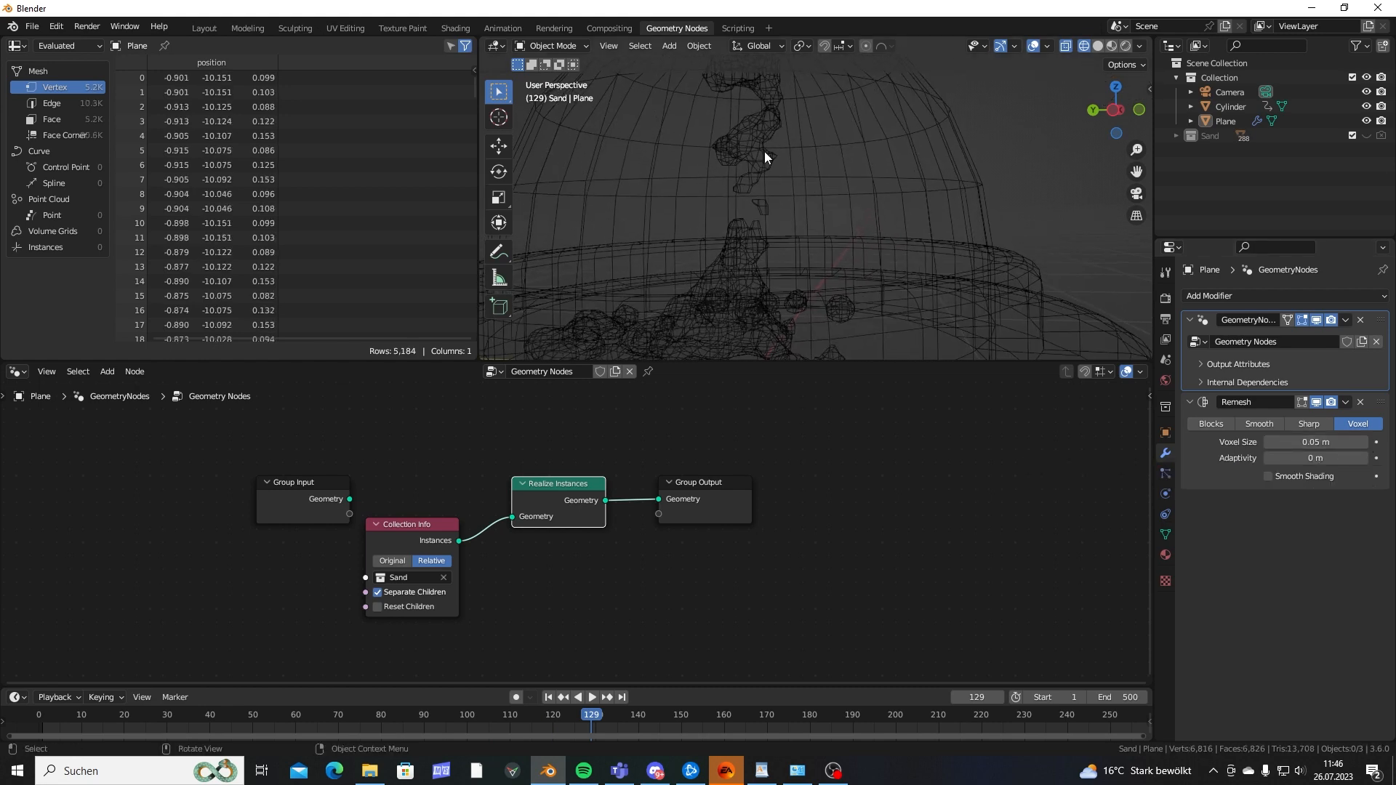
scroll(814, 283, "down", 4)
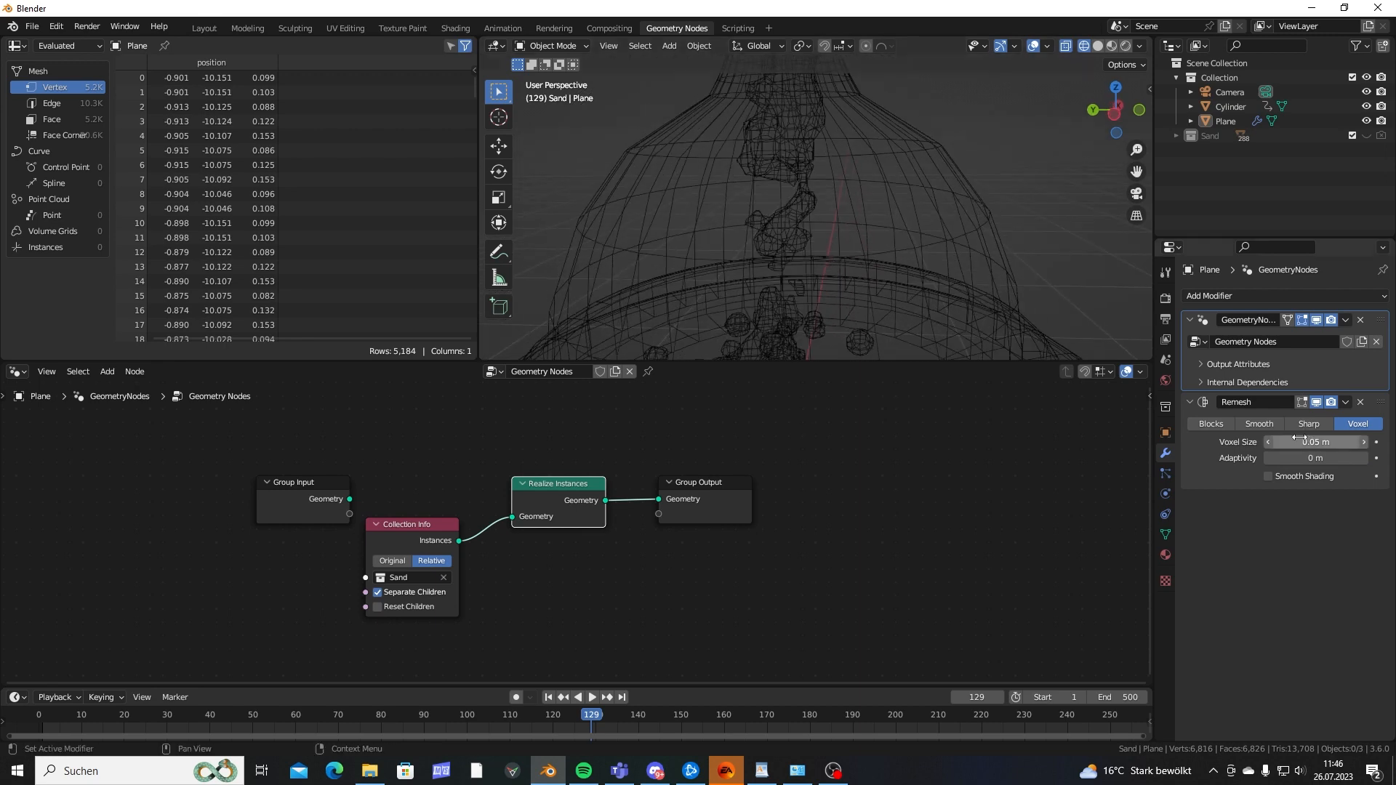
left_click(1269, 443)
middle_click_drag(807, 177, 798, 243, "shift")
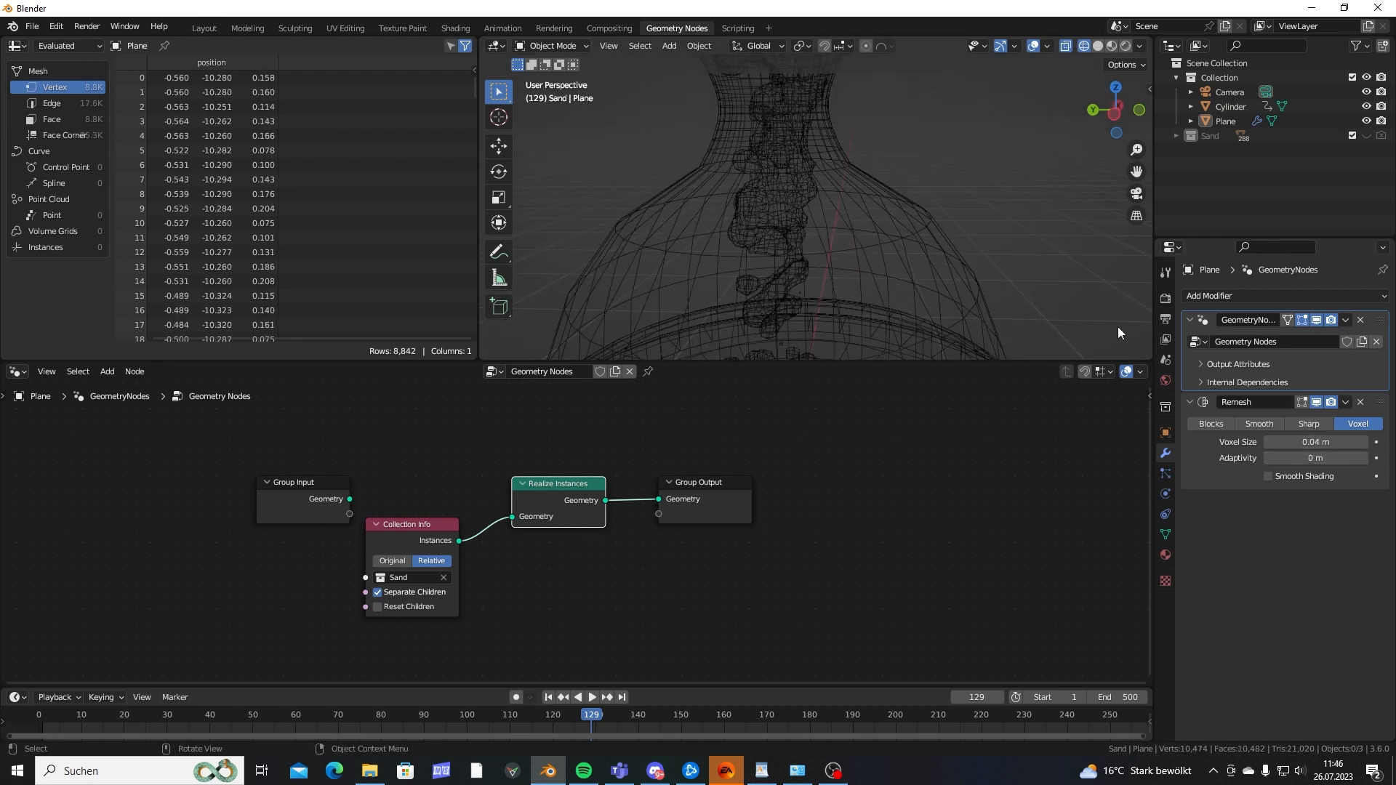
Play the animation to frame 173 and enlarge the 3D viewport's height above the node editor.
key("space")
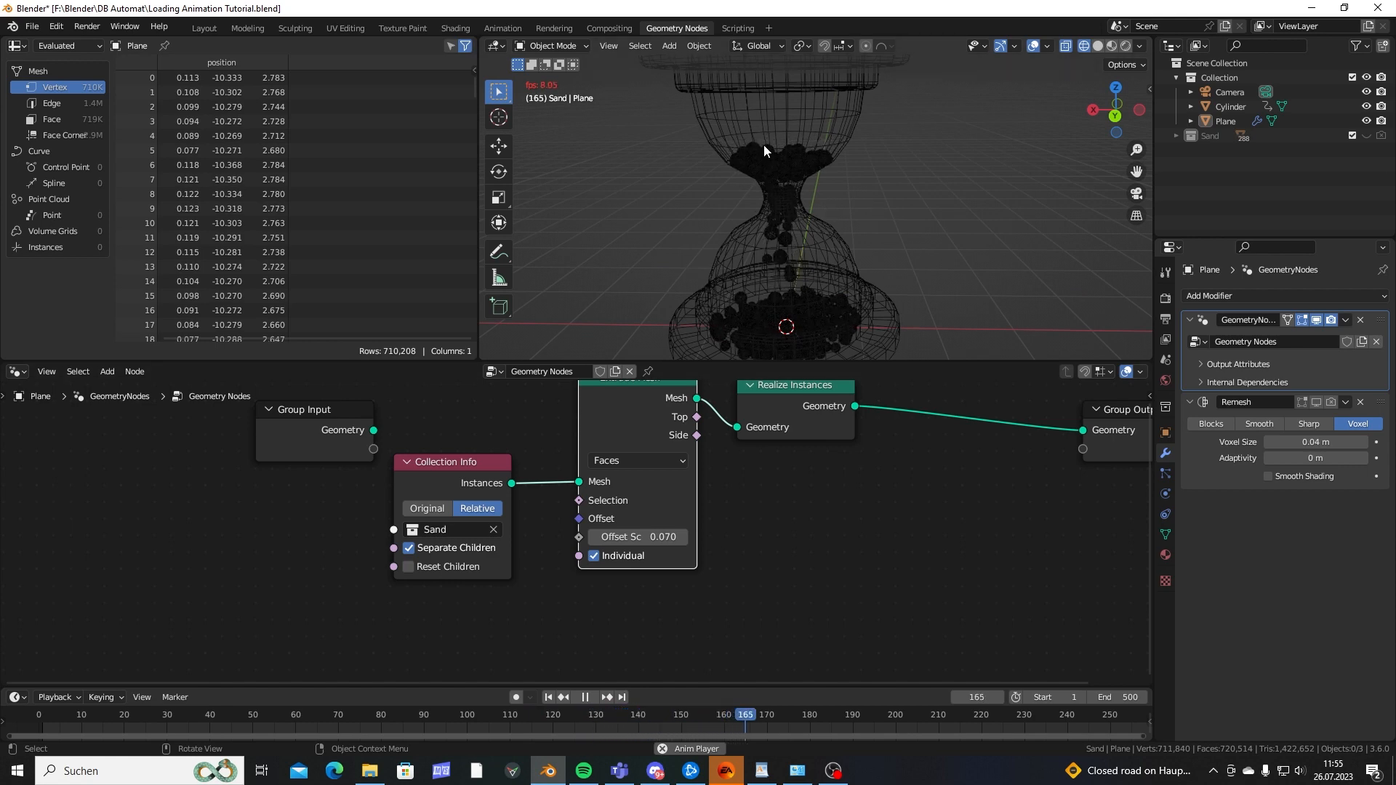
key("space")
middle_click_drag(835, 184, 884, 342)
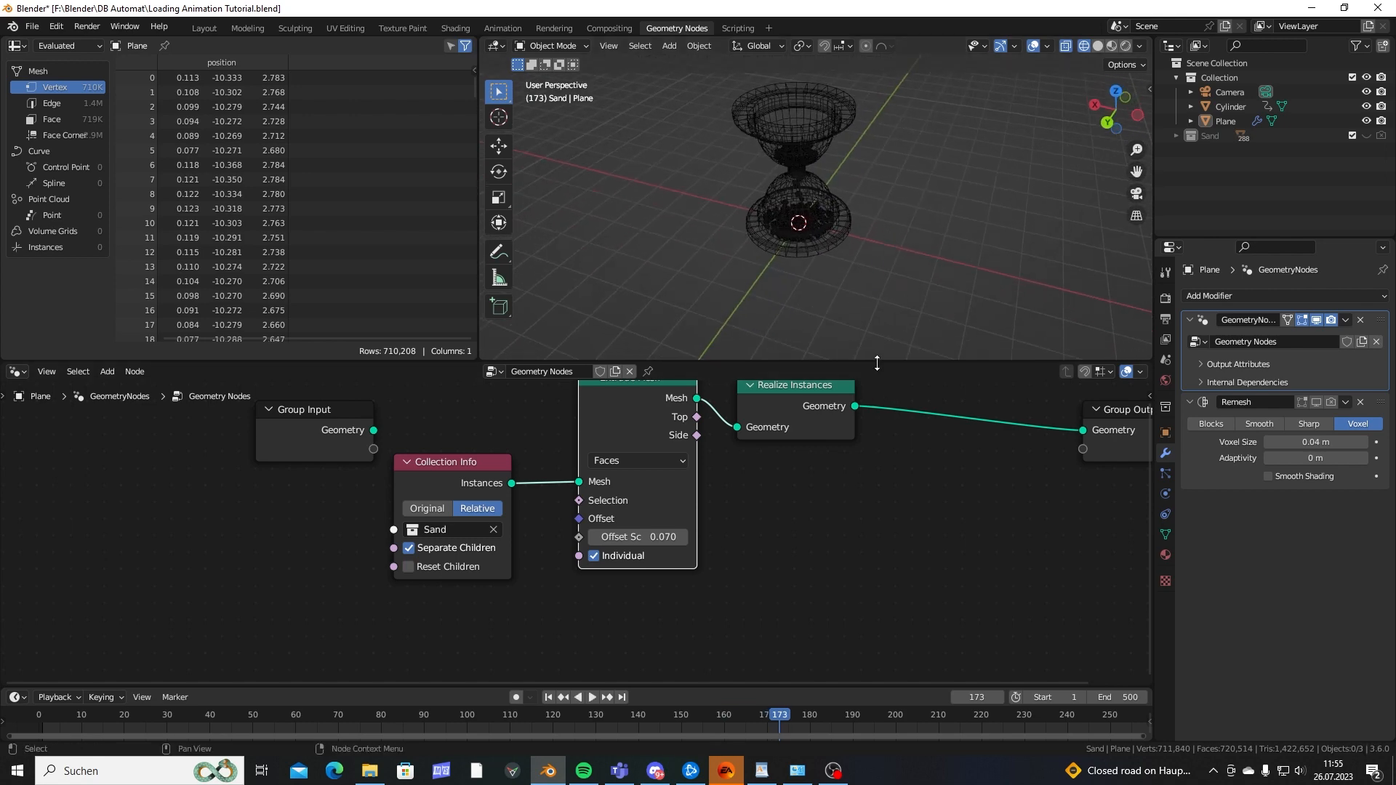
left_click_drag(877, 362, 878, 456)
Make Collection the active collection and start adding a new object to the scene.
left_click(1236, 79)
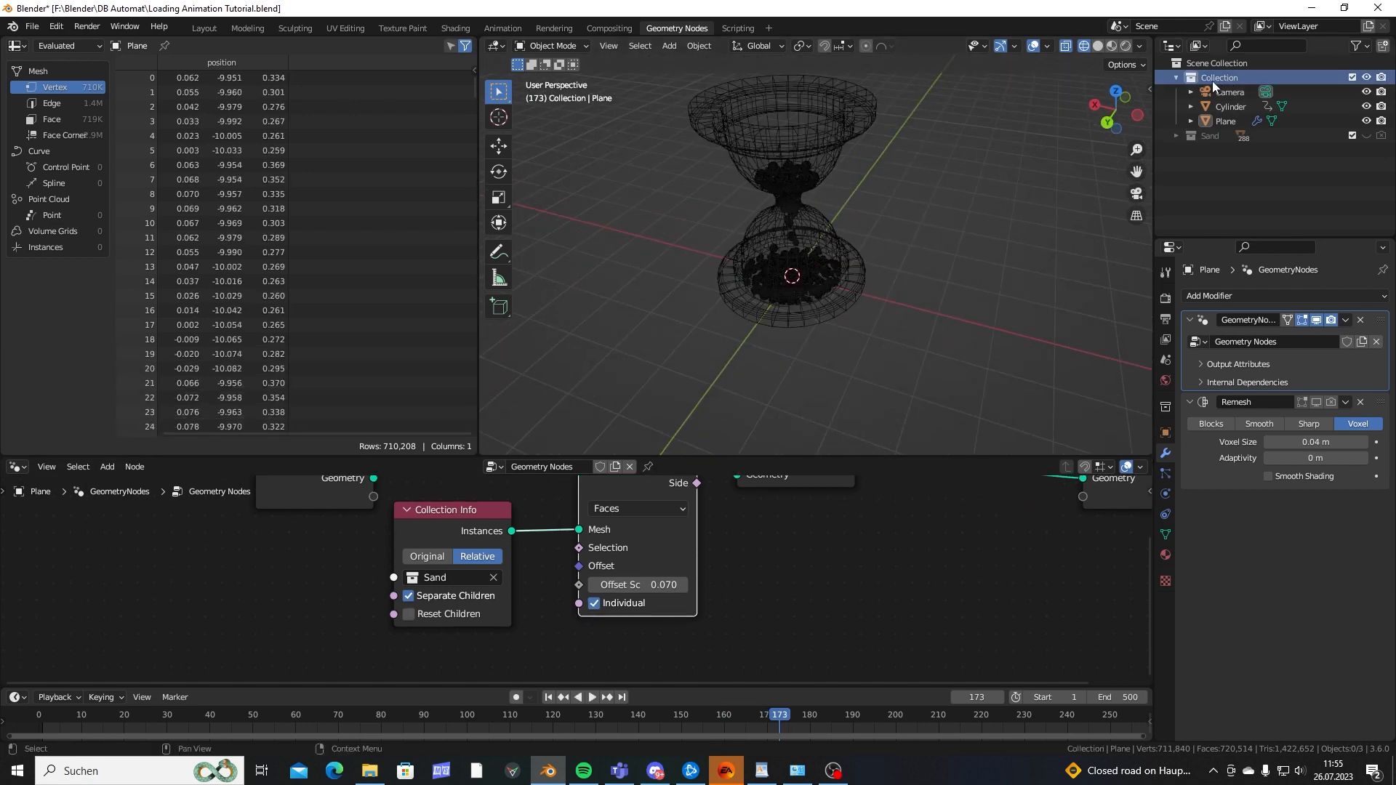
scroll(888, 164, "up", 4)
key("shift+a")
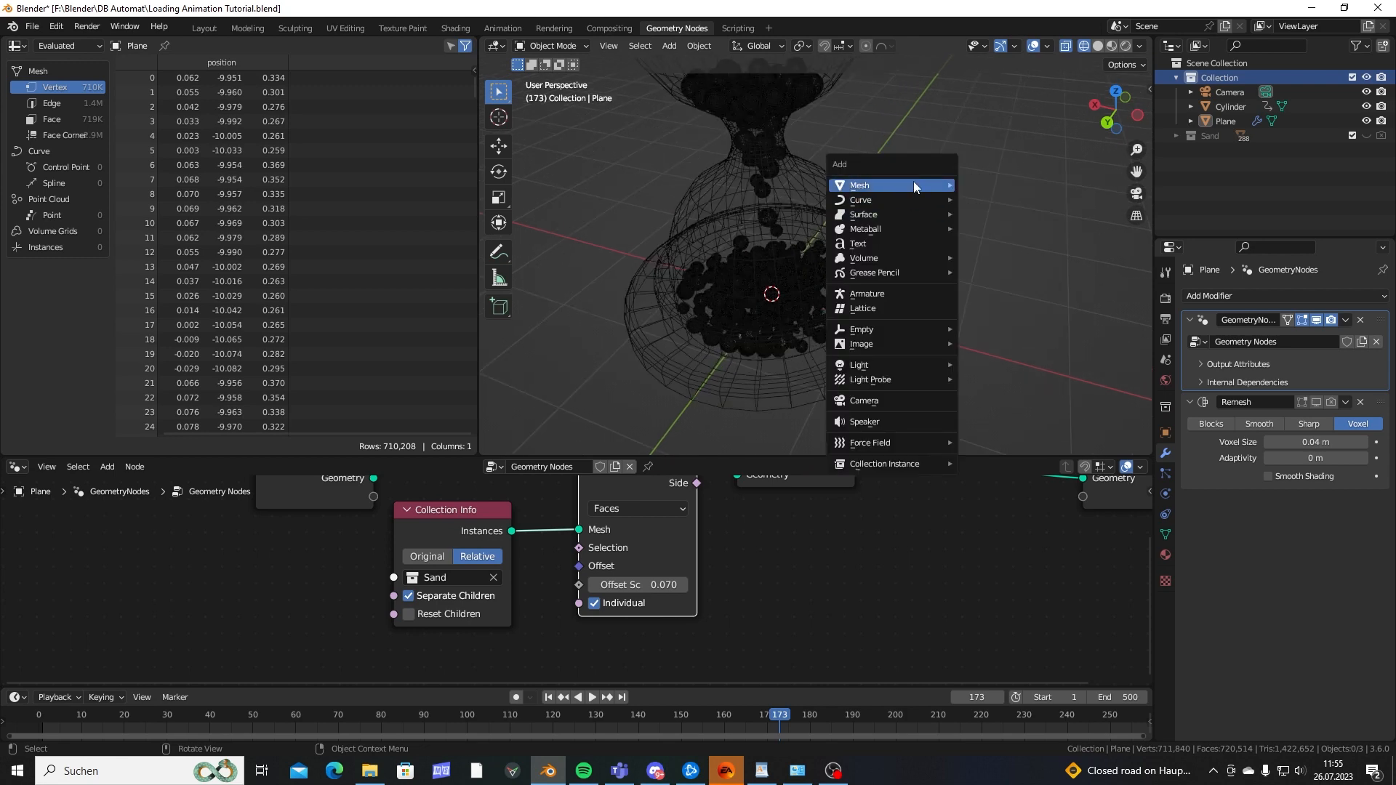
Add a torus mesh at the hourglass and raise it about 1.4 m along the global Z axis.
mouse_move(913, 181)
left_click(997, 277)
key("g")
key("z")
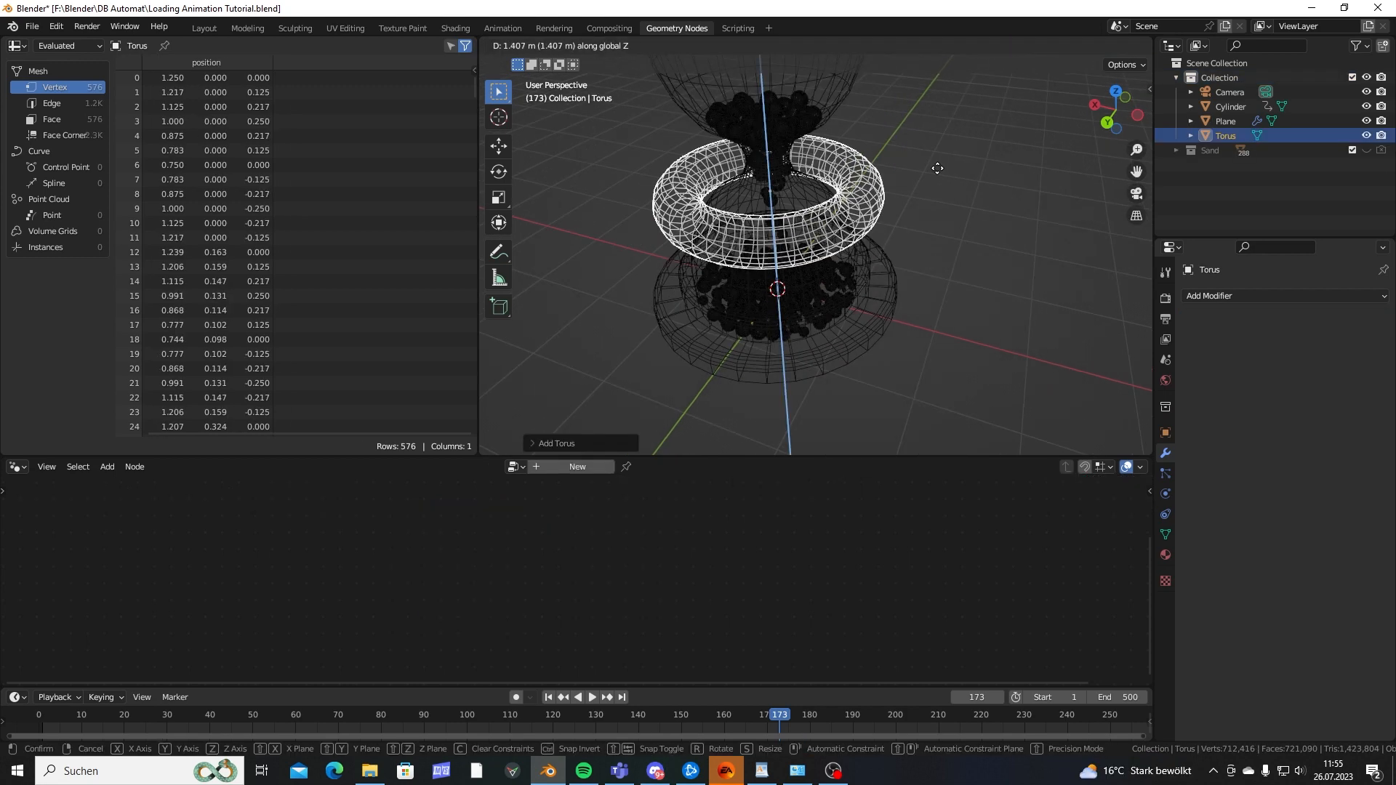
left_click(937, 168)
Scale the torus up so it forms a wide ring around the hourglass's narrow neck.
middle_click_drag(922, 149, 945, 305)
key("s")
left_click(866, 218)
Add an emitter particle system to the torus and set its emission source to Volume.
left_click(1166, 473)
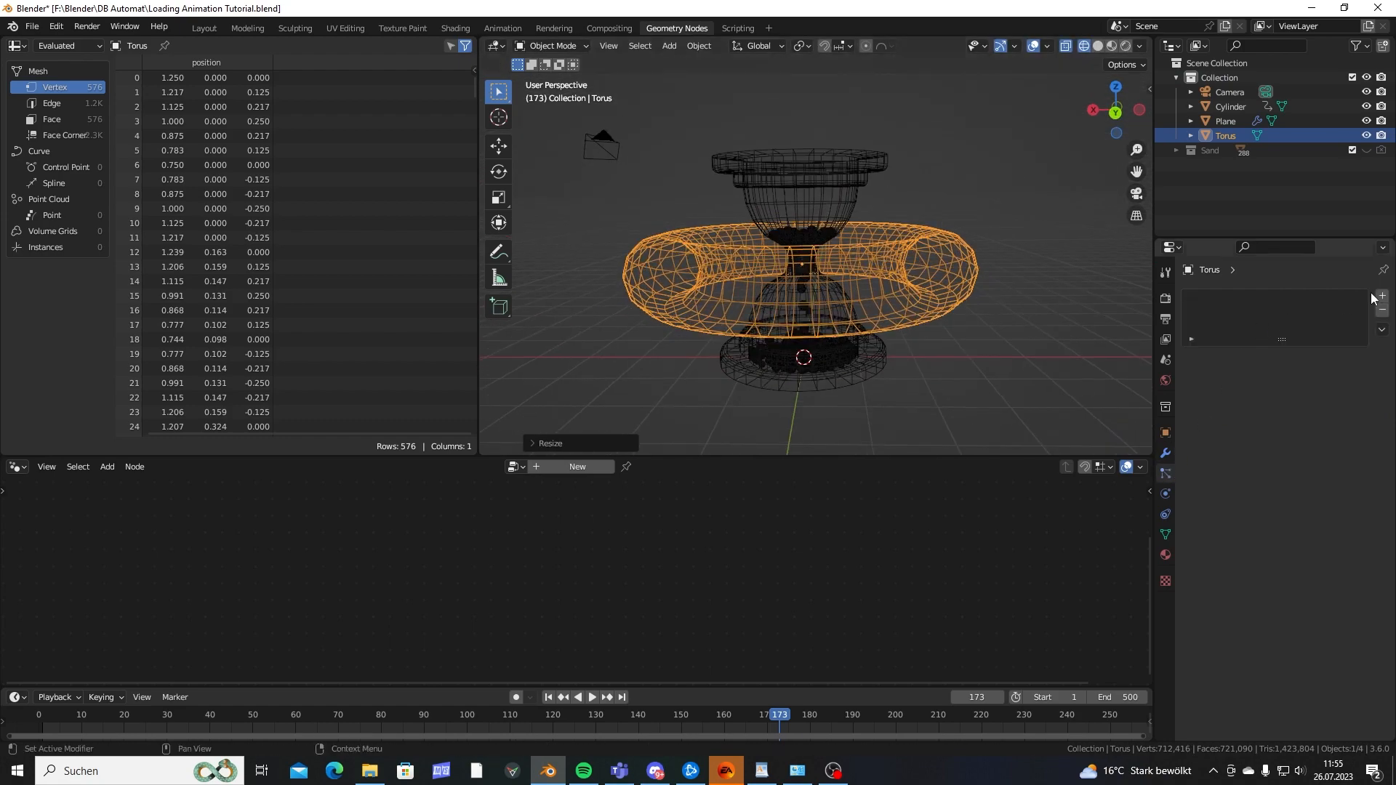
left_click(1383, 296)
scroll(1043, 393, "up", 4)
middle_click_drag(1045, 402, 1038, 349, "shift")
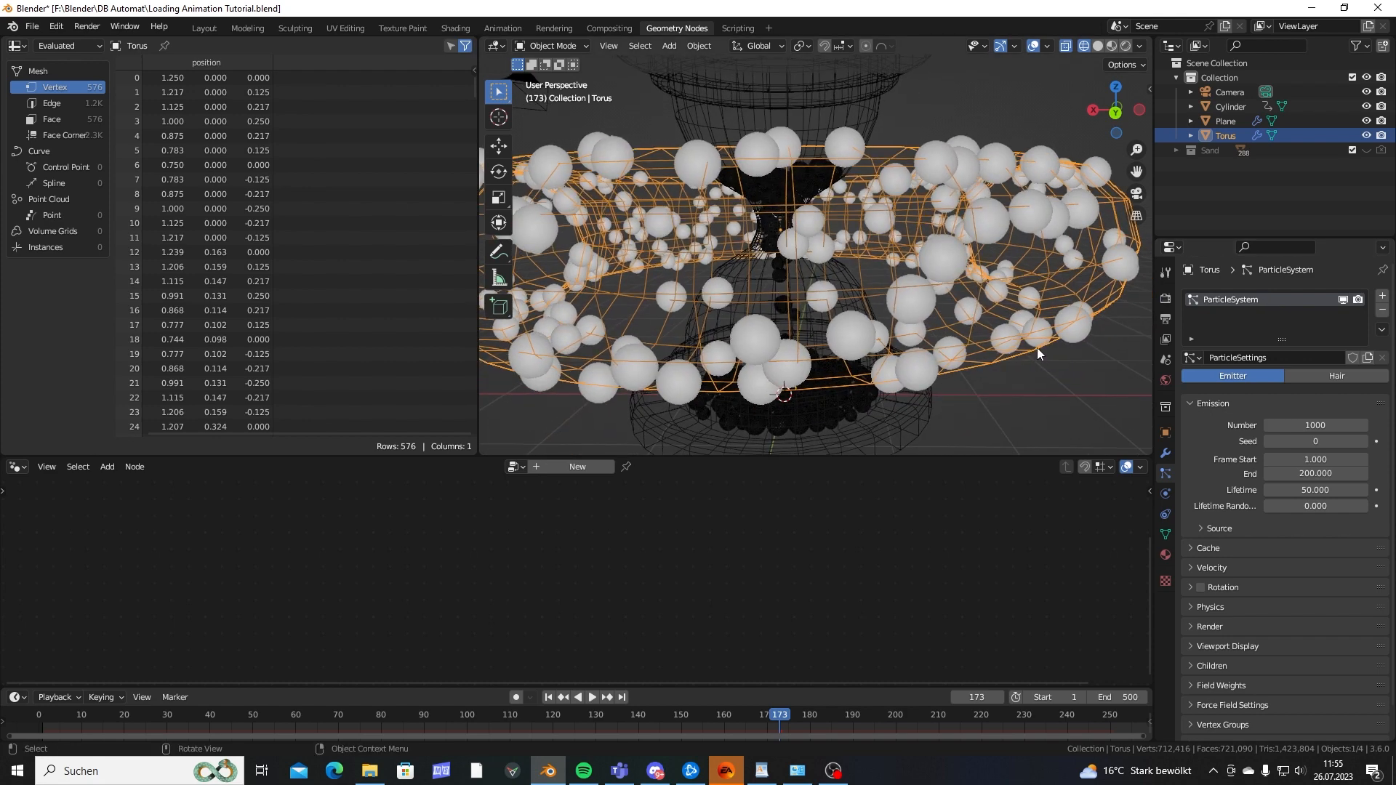
left_click(1201, 535)
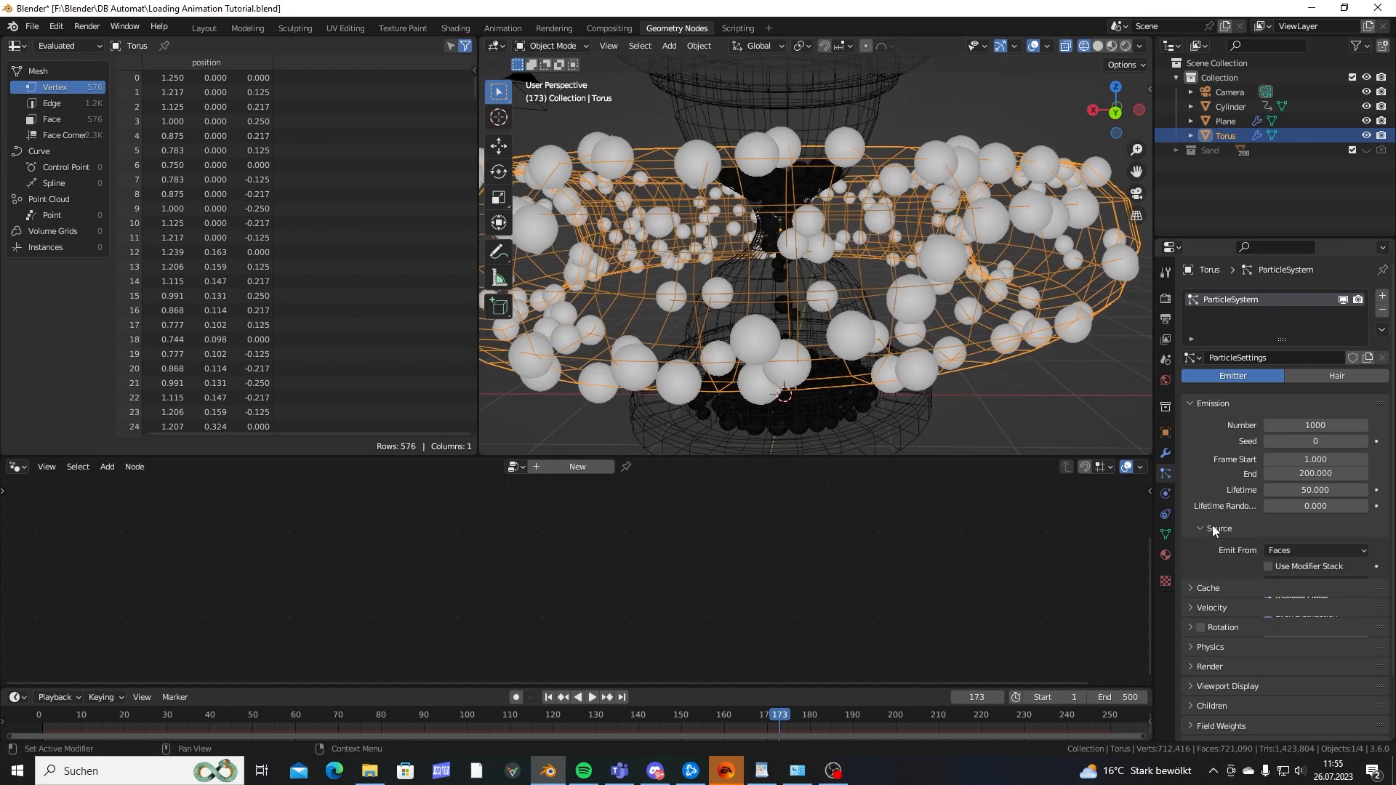
left_click(1315, 551)
left_click(1281, 552)
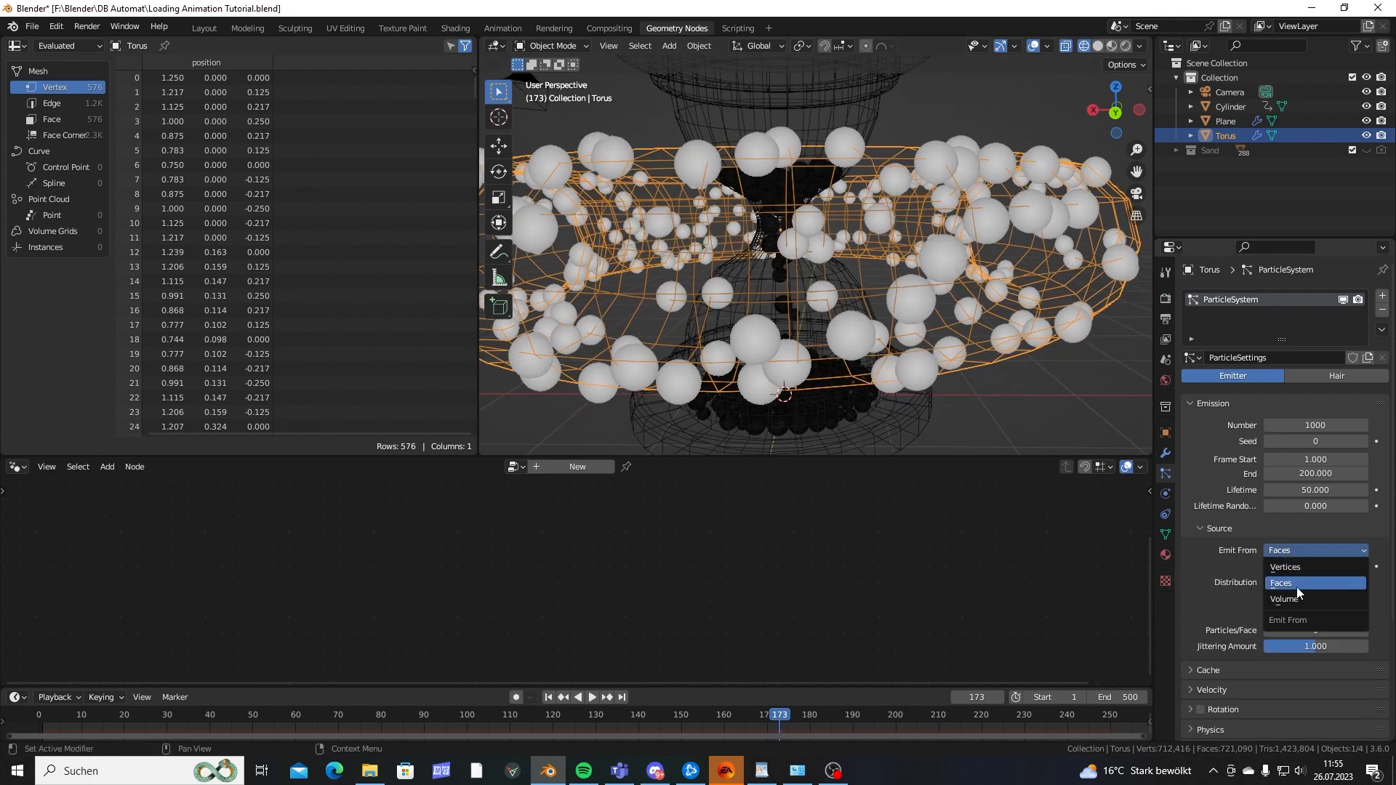
left_click(1291, 596)
Play the animation briefly from the first frame to check how the torus emits particles.
middle_click_drag(834, 309, 799, 318)
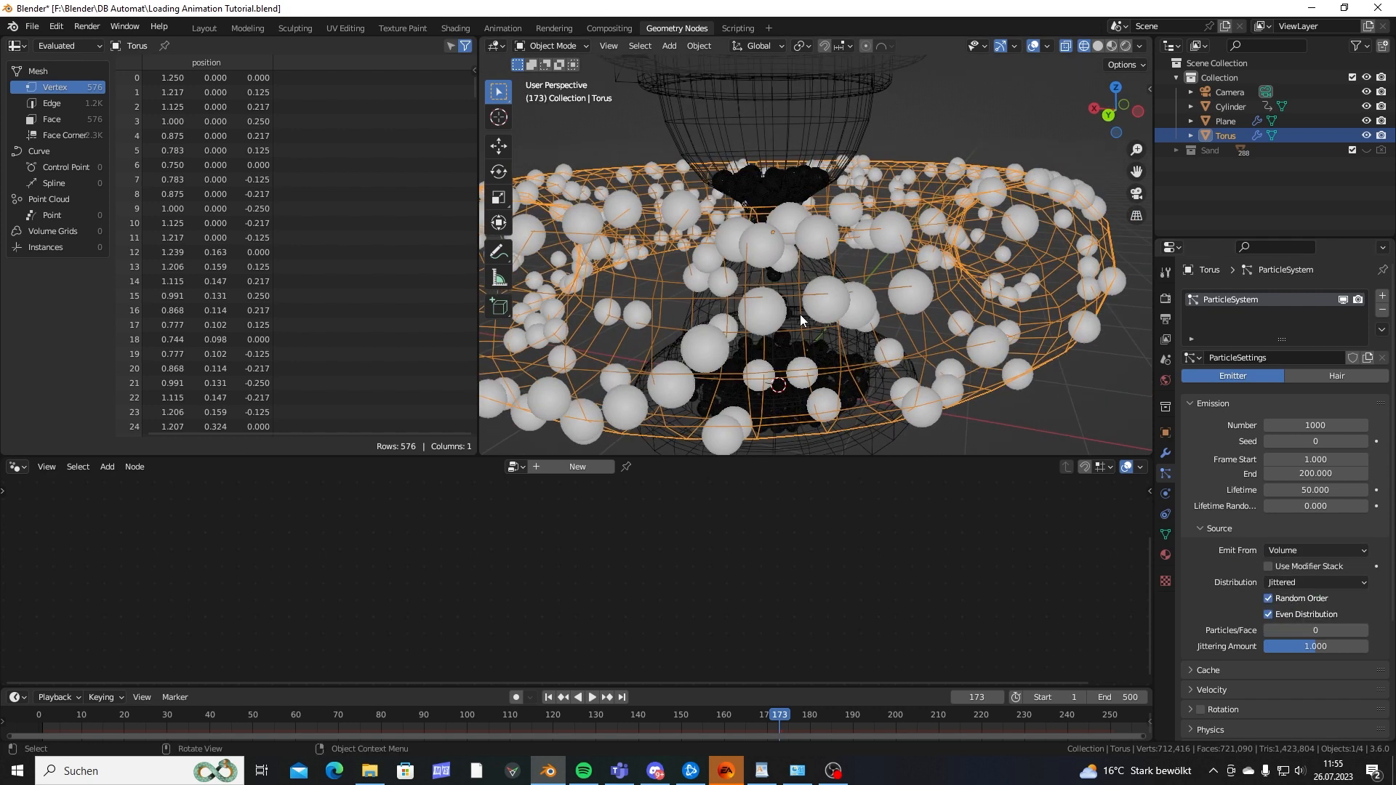
key("shift+Left")
key("space")
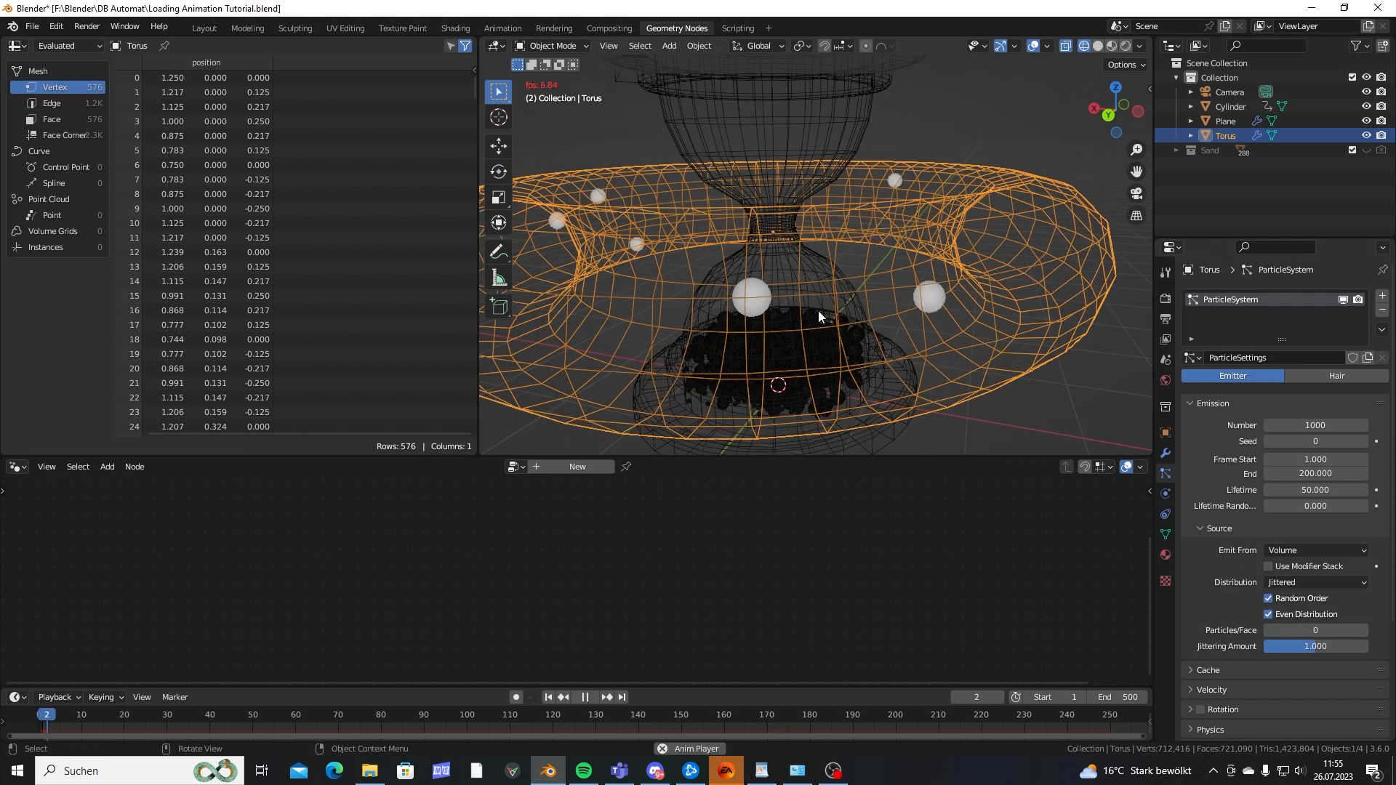
key("space")
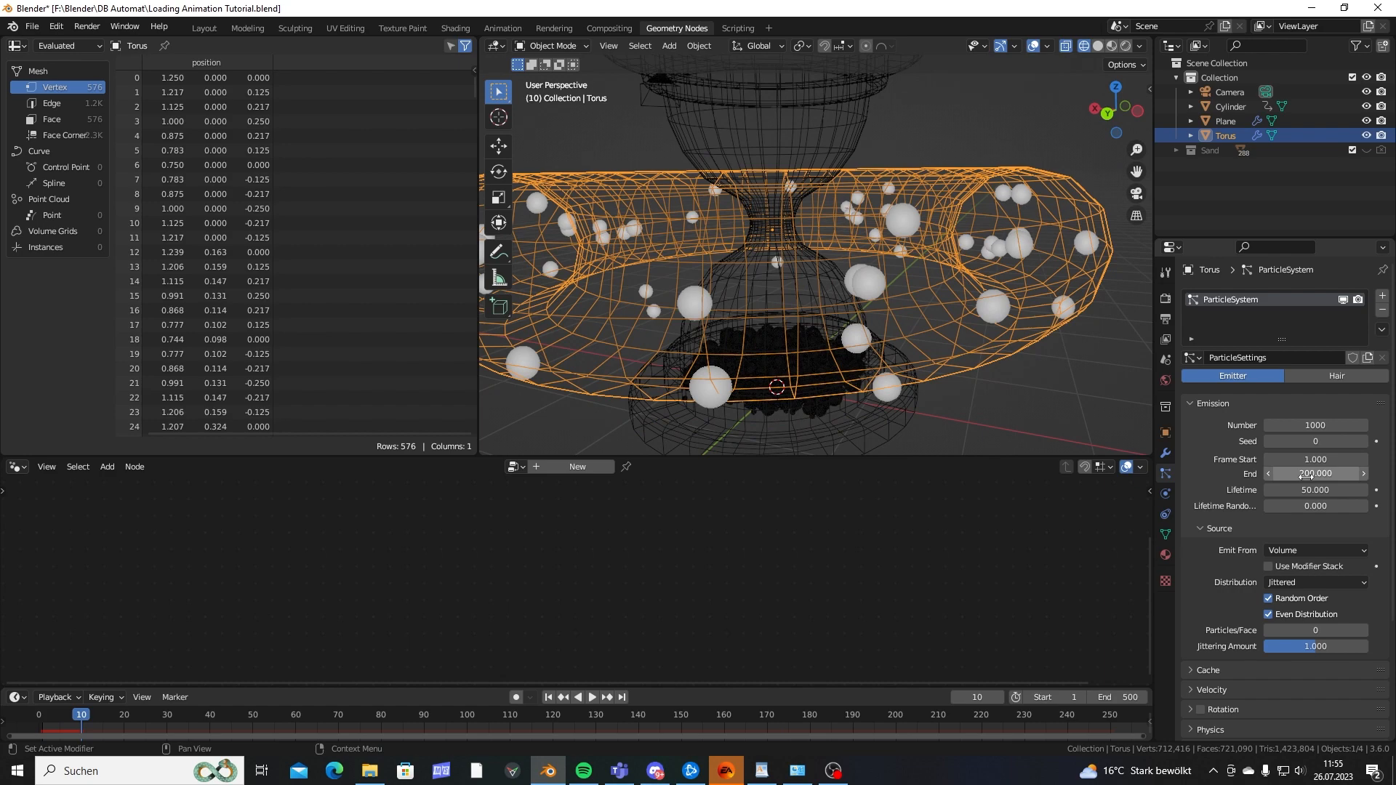
Set the particle emission's end frame to 1 and return the timeline to the first frame.
left_click(1326, 474)
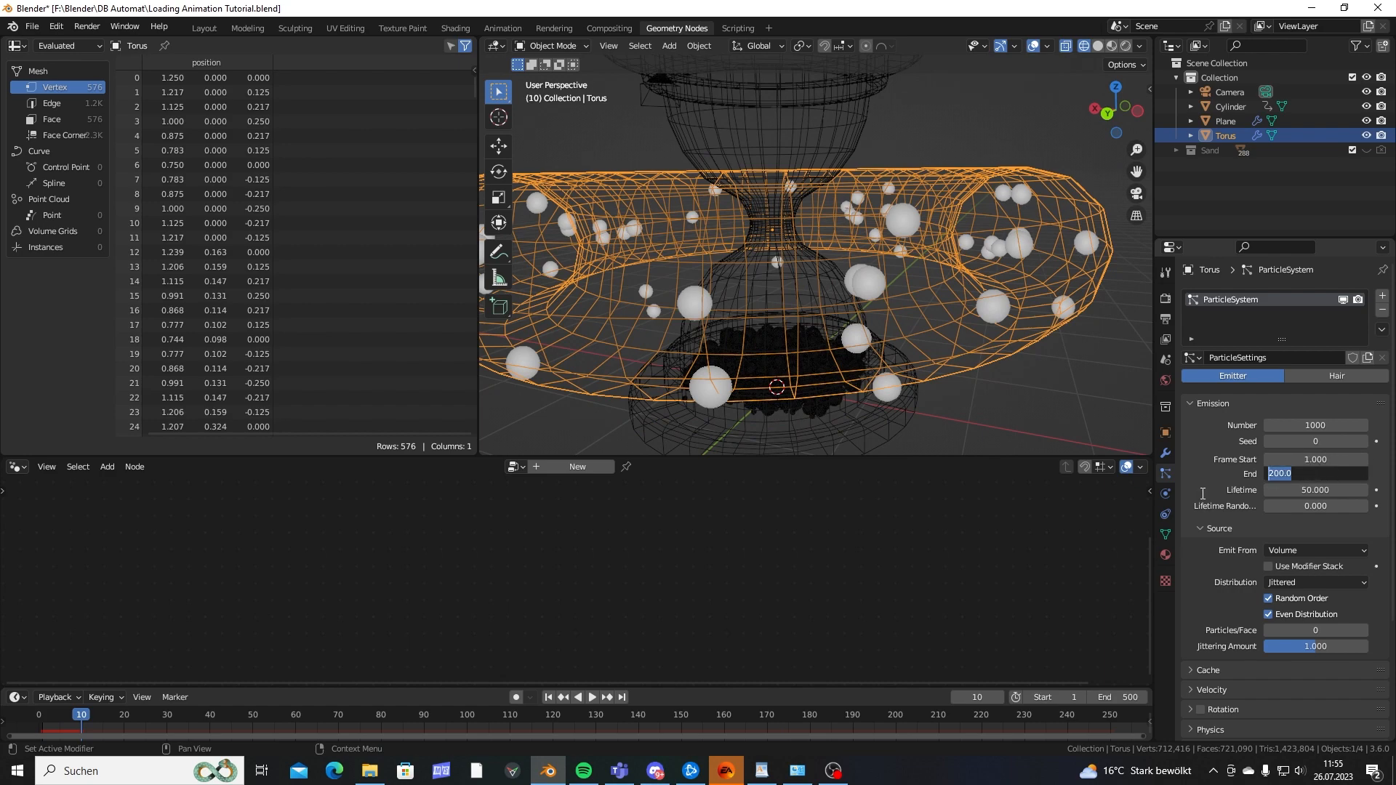
key("Return")
scroll(827, 247, "down", 4)
middle_click_drag(818, 280, 810, 339)
scroll(827, 276, "up", 3)
key("shift+Left")
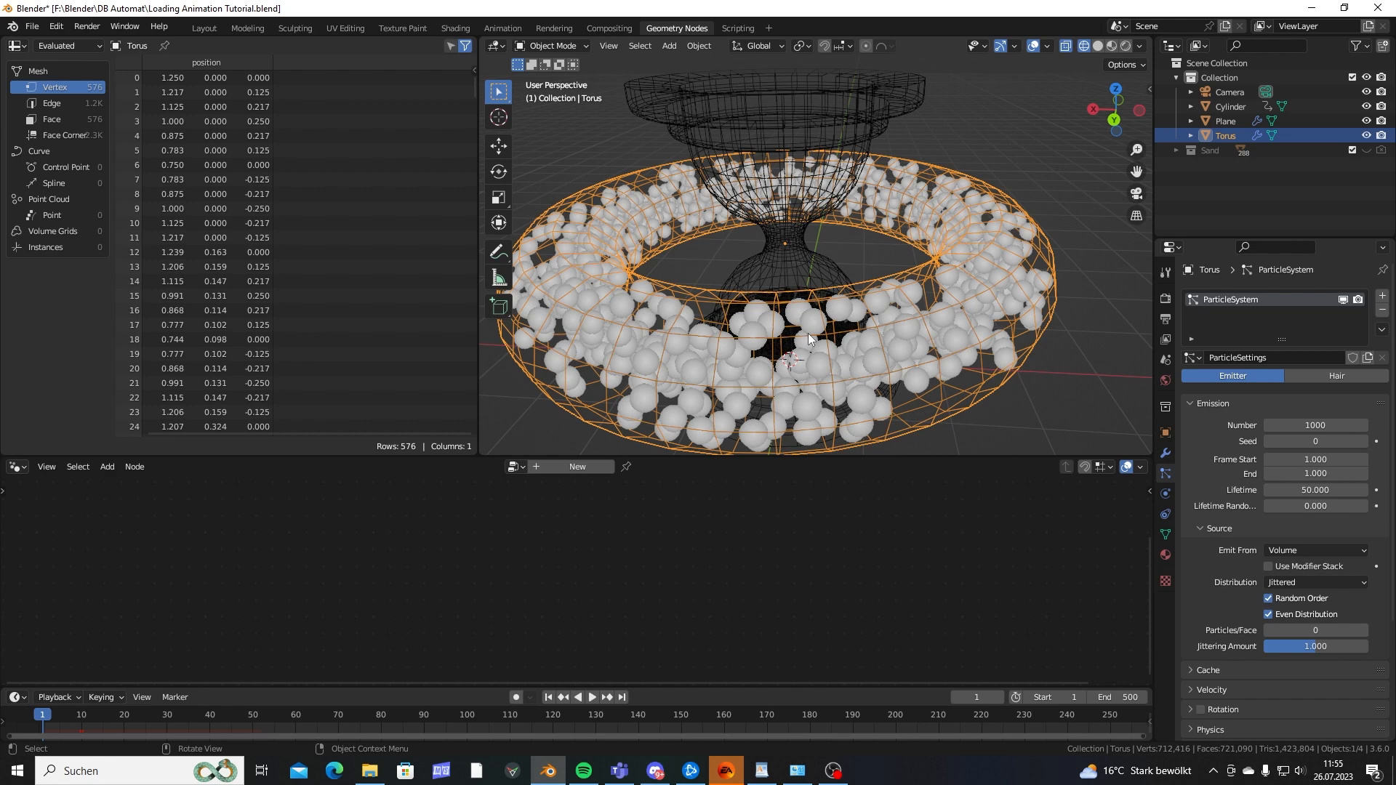
Set the particle lifetime to 500 frames and briefly play the simulation.
left_click(1307, 489)
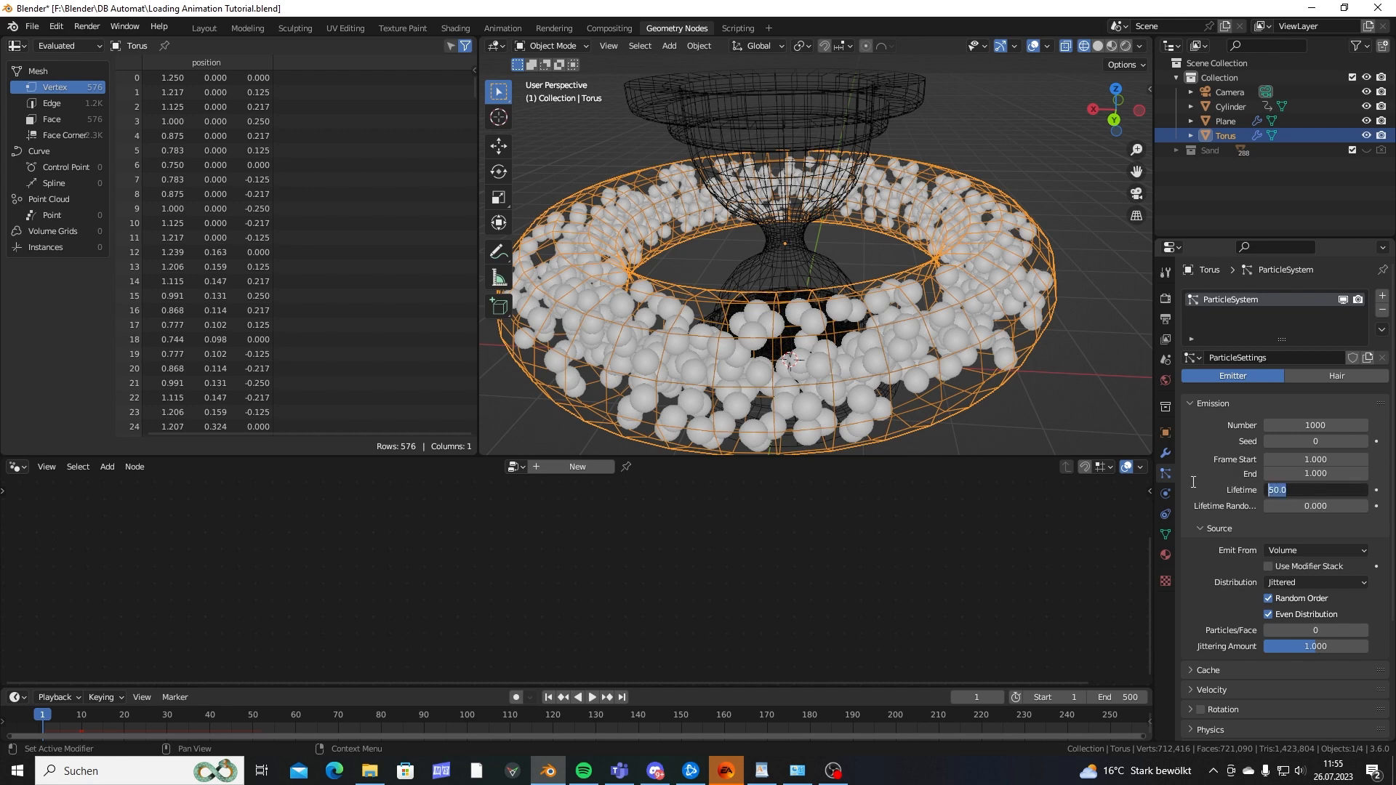
key("Return")
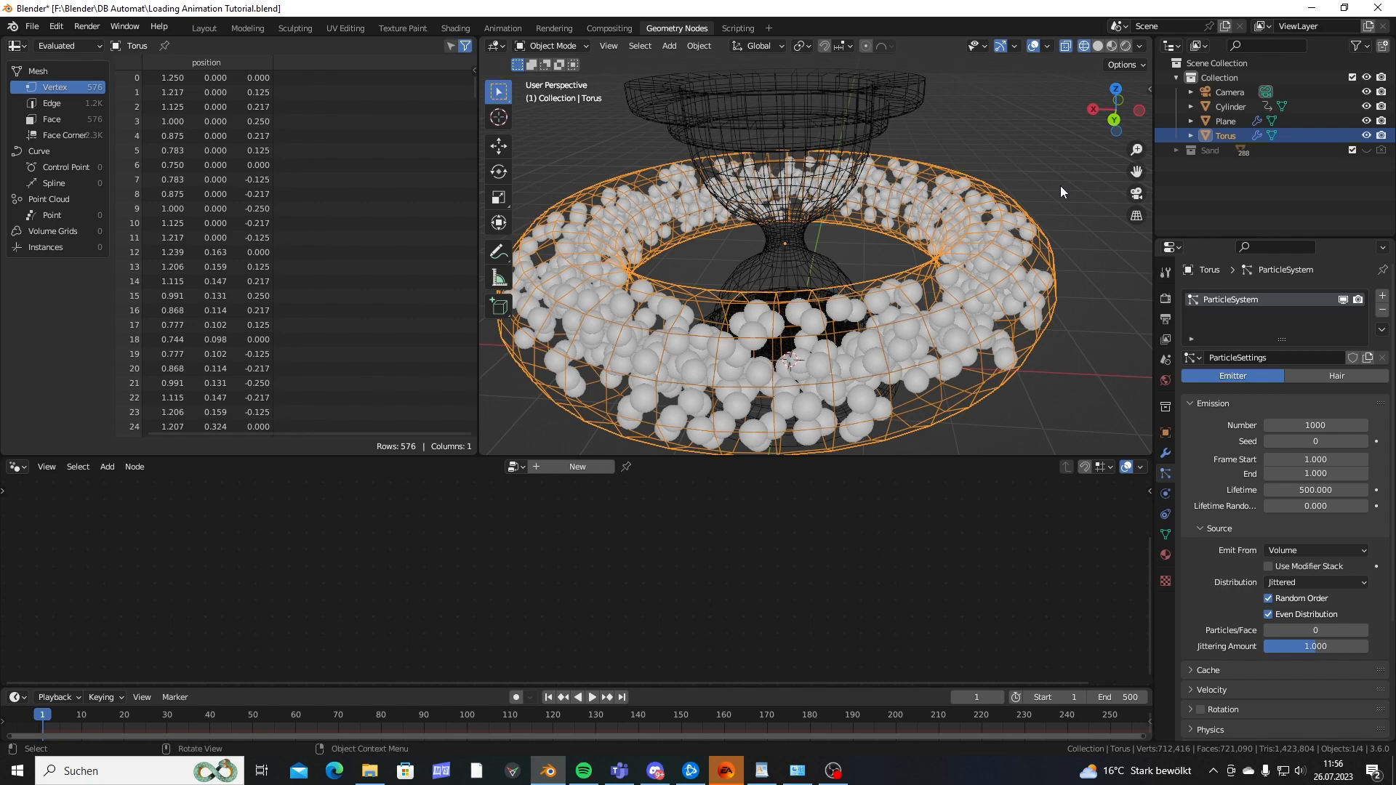
key("space")
key("Escape")
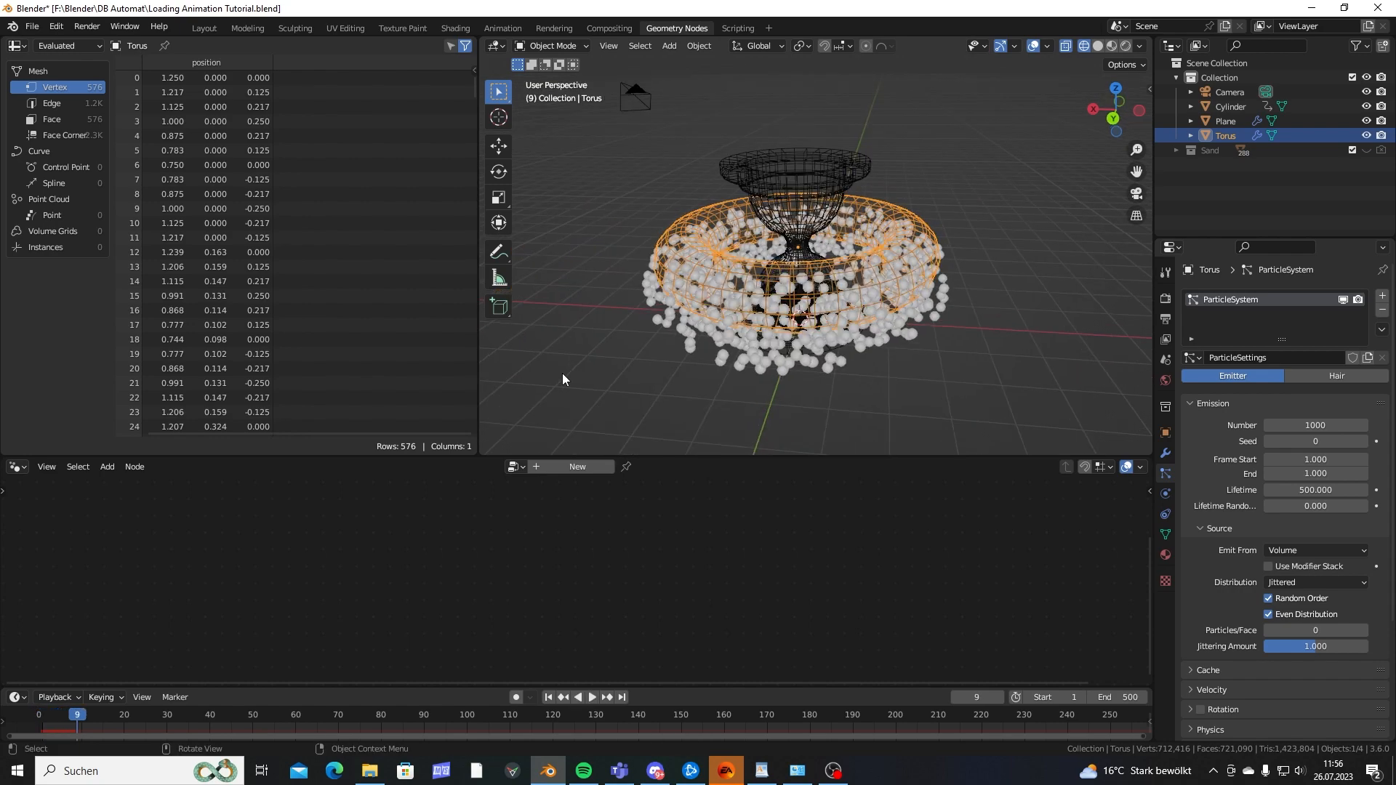
Set the gravity field weight of the torus's particle system to 0.
scroll(1236, 626, "down", 5)
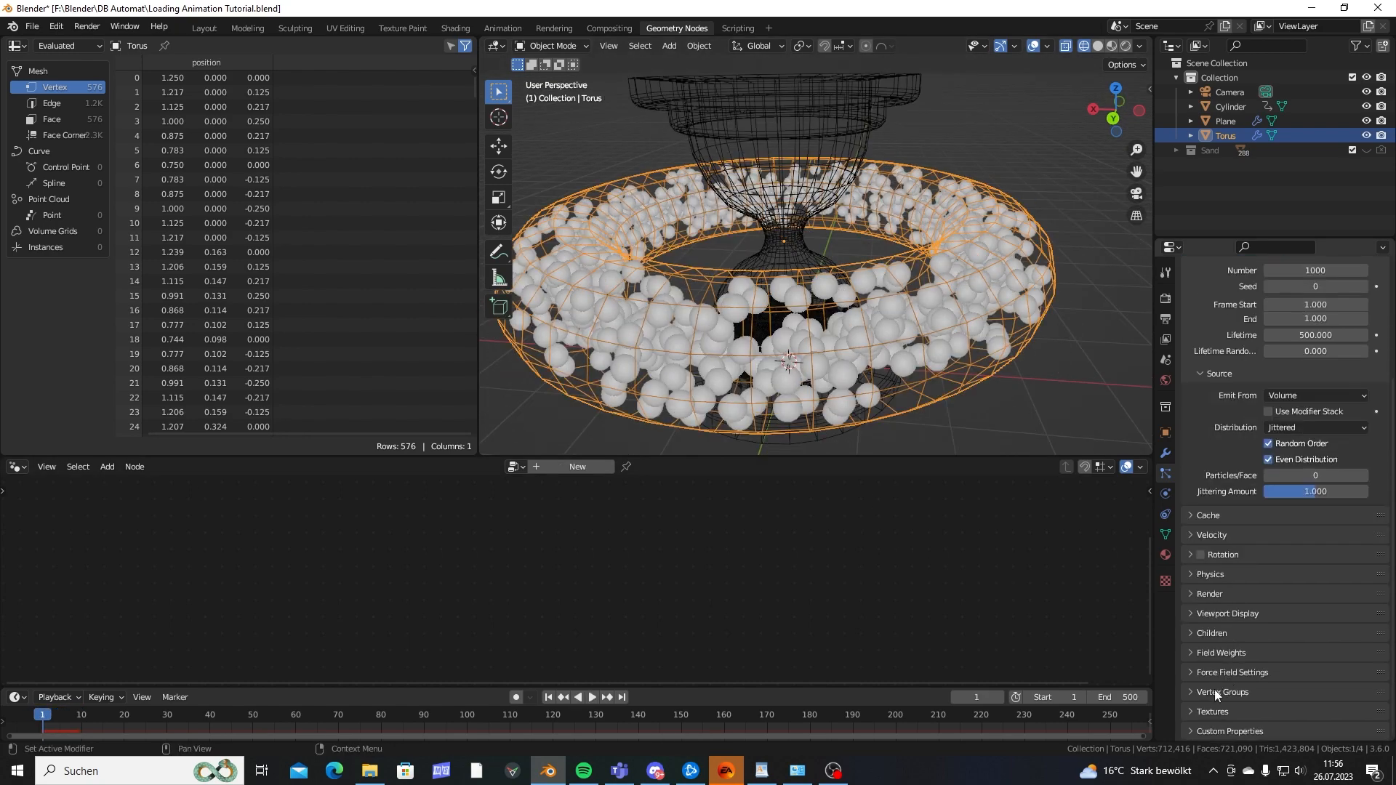
left_click(1191, 653)
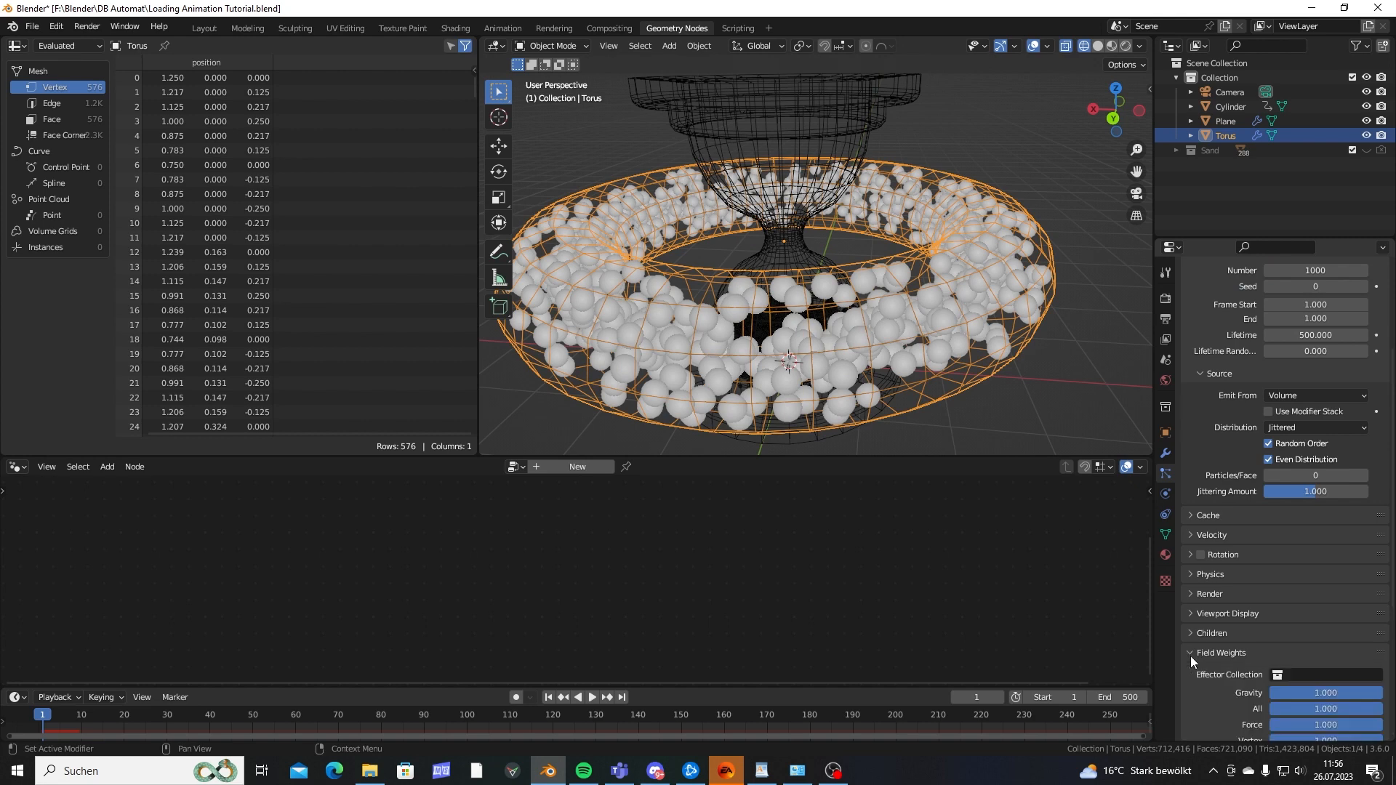
left_click_drag(1366, 698, 1272, 698)
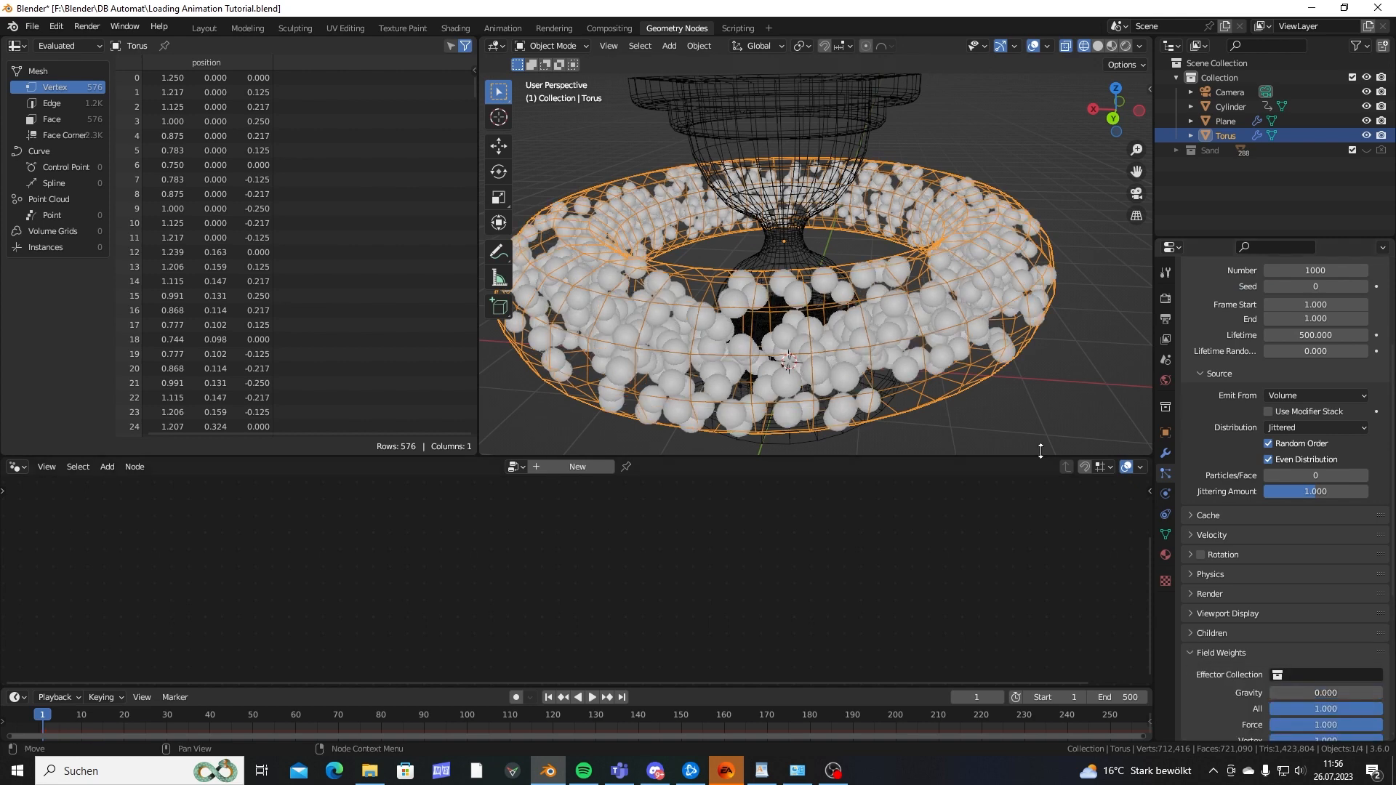
Replay the particle simulation from the first frame and examine the gravity-free particles around the hourglass from several angles.
left_click(995, 120)
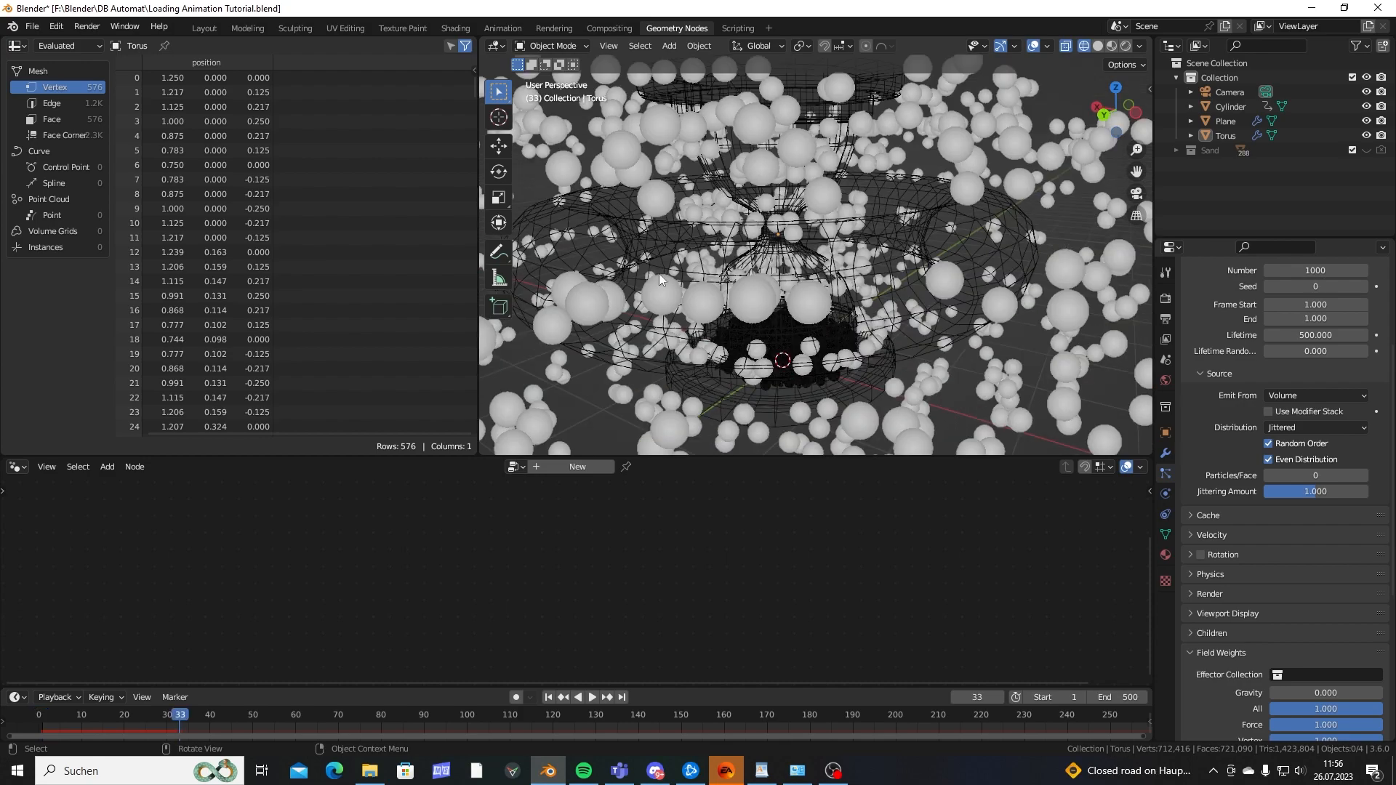
middle_click_drag(800, 300, 769, 256)
scroll(814, 280, "down", 4)
key("shift+Left")
key("space")
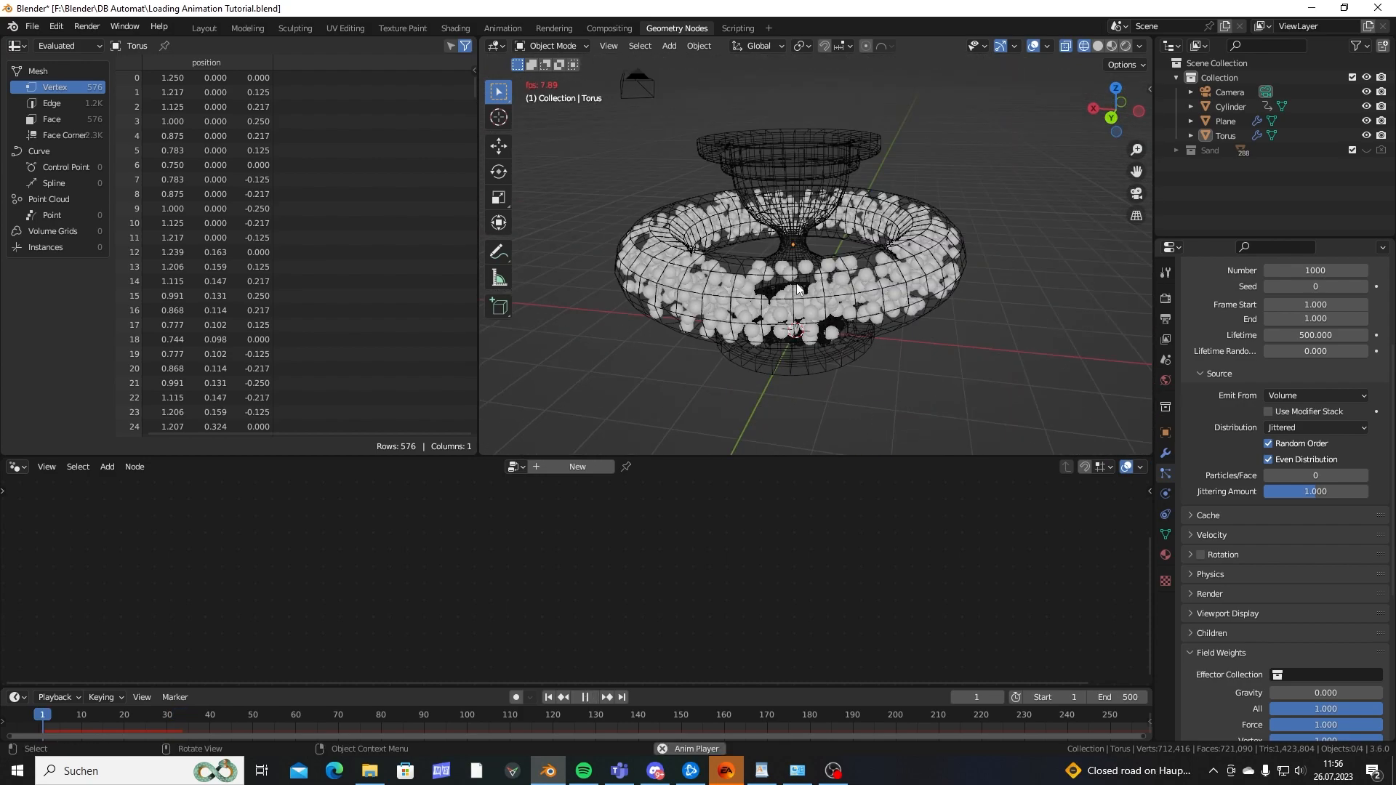
key("Escape")
scroll(768, 256, "up", 3)
middle_click_drag(687, 190, 943, 256)
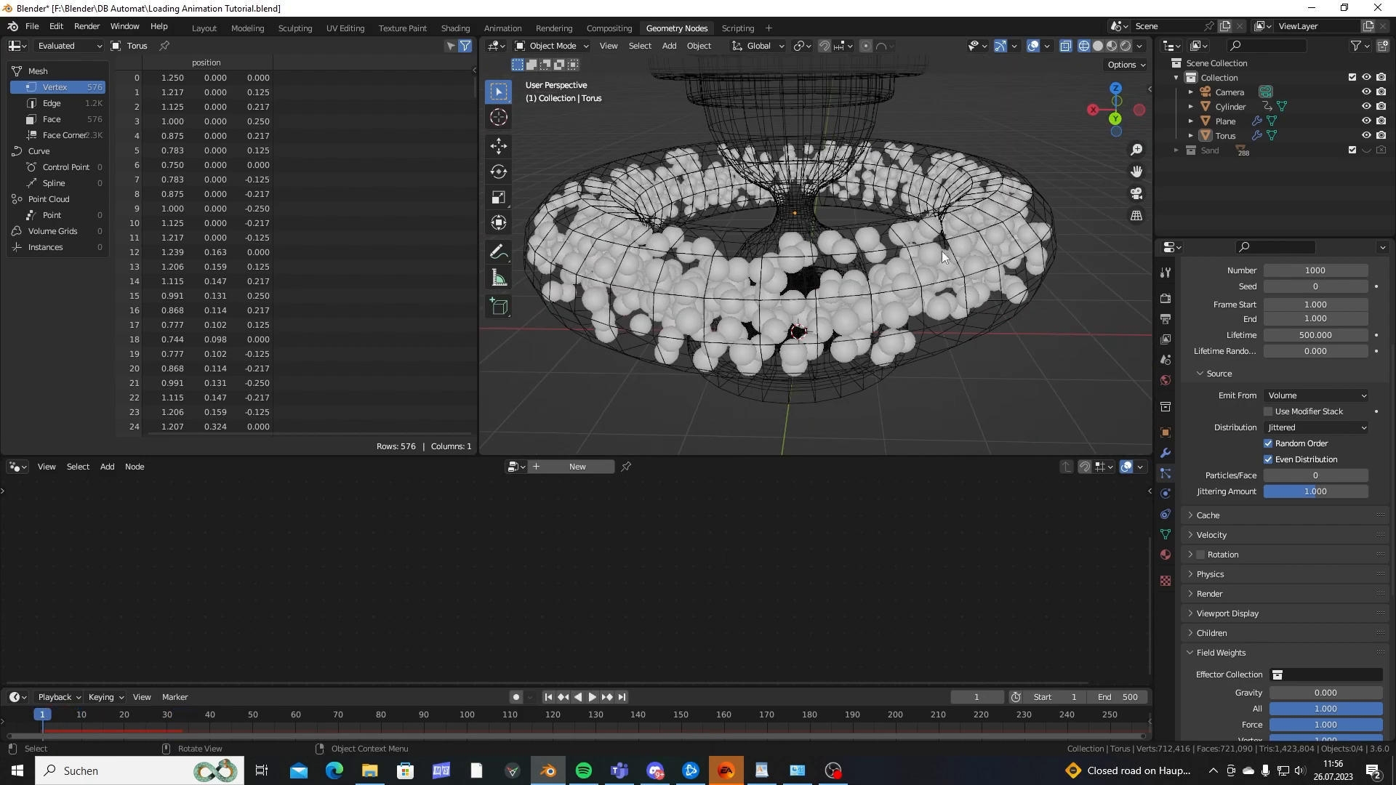
scroll(869, 306, "down", 3)
middle_click_drag(880, 343, 854, 290)
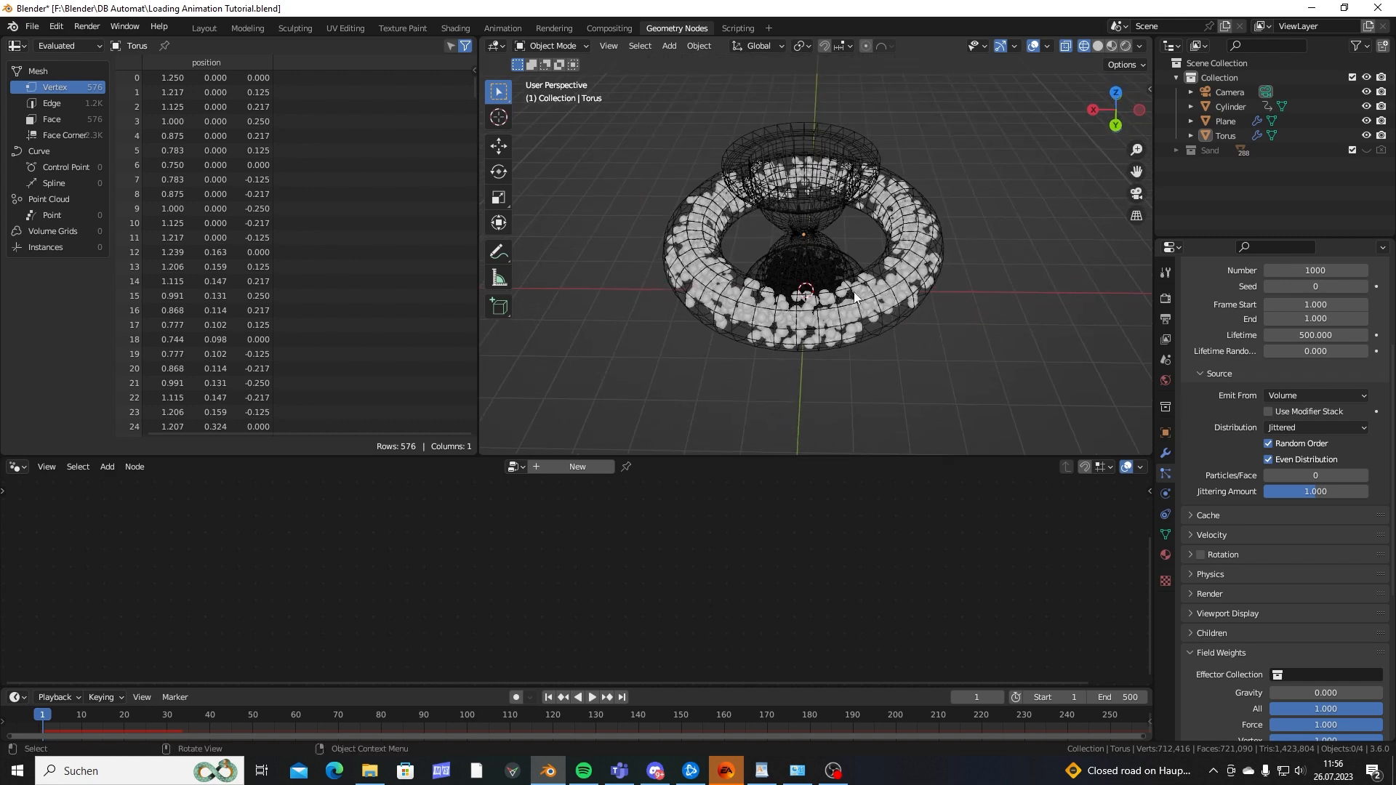
Add a vortex force field at the hourglass's base, scale it to about 4.27, and open its physics settings.
key("shift+a")
mouse_move(806, 552)
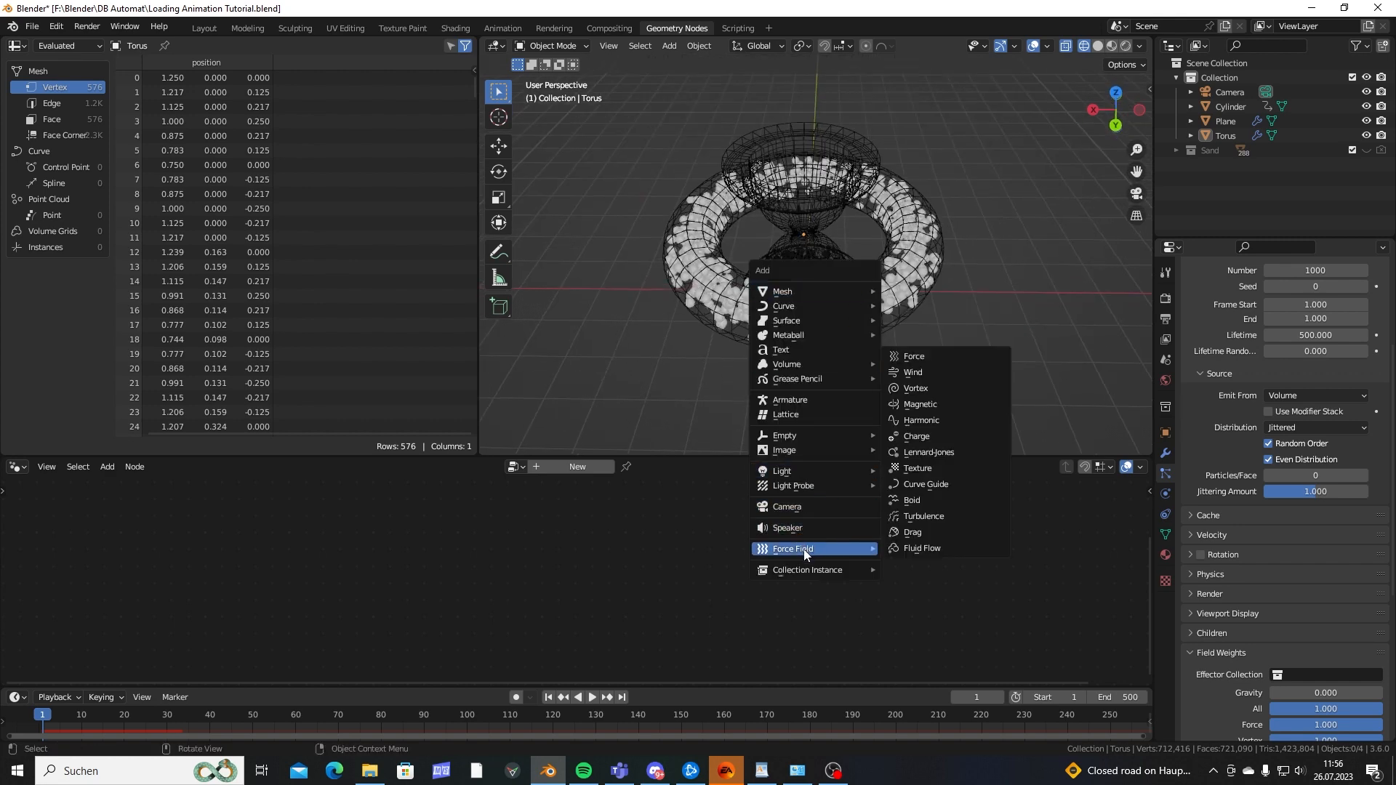
left_click(915, 389)
middle_click_drag(857, 251, 858, 305)
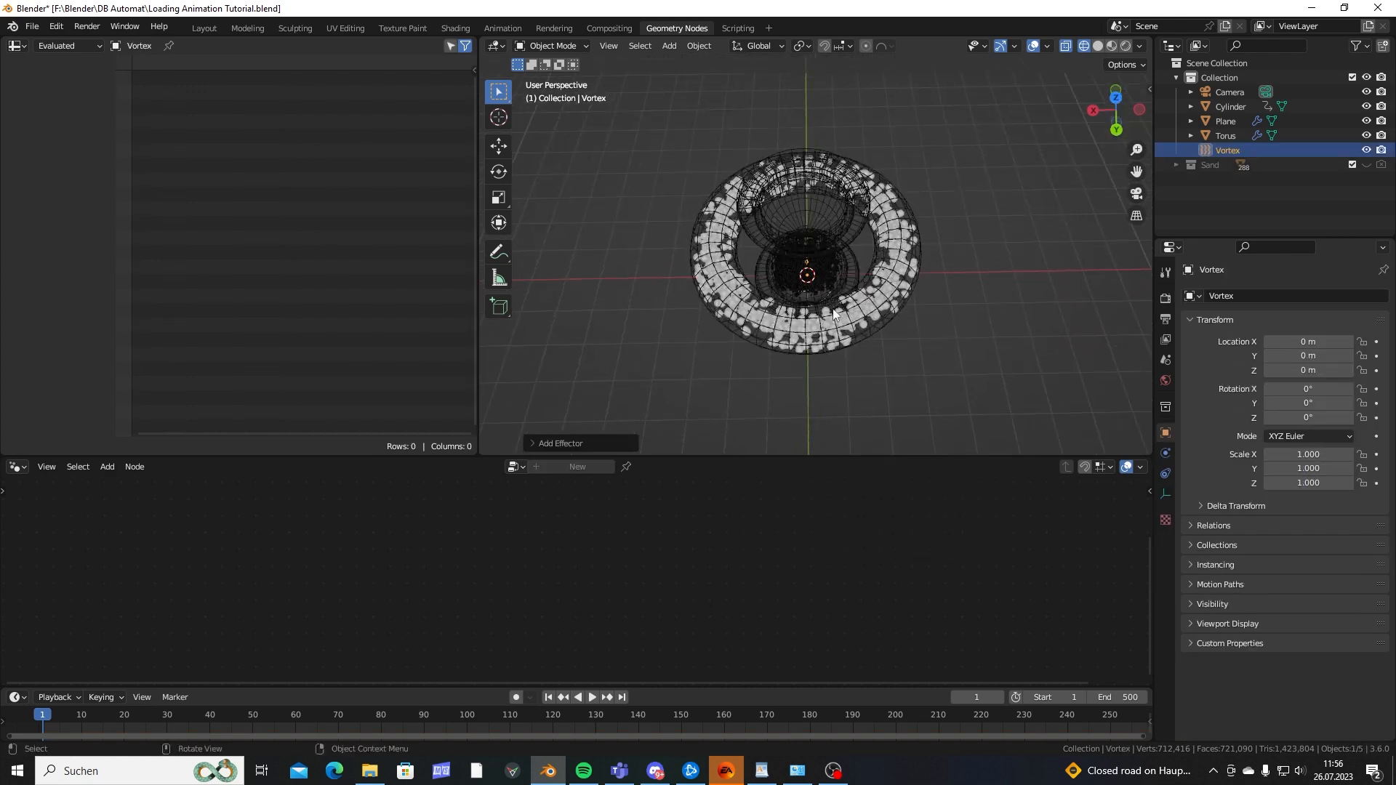
key("s")
left_click(1048, 442)
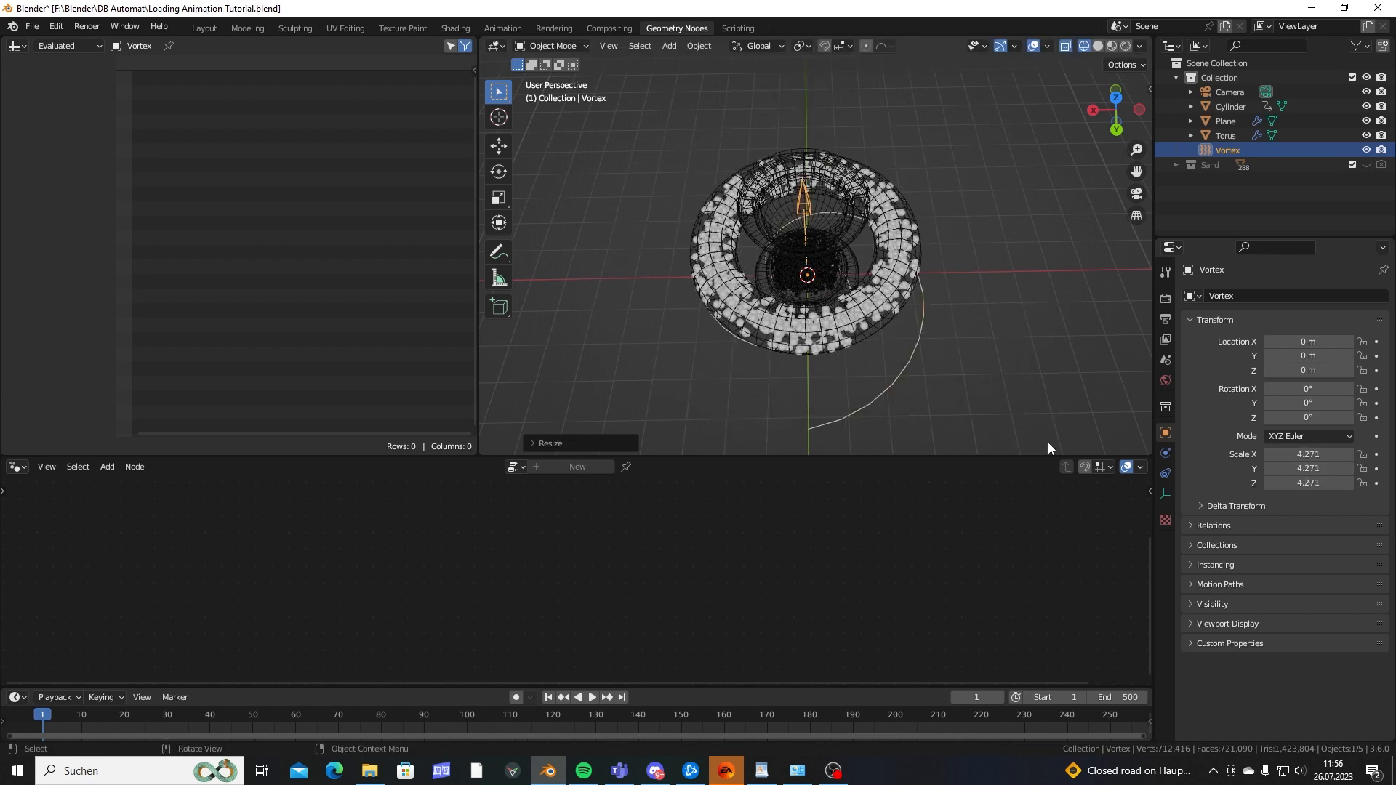
left_click(1165, 473)
left_click(1165, 453)
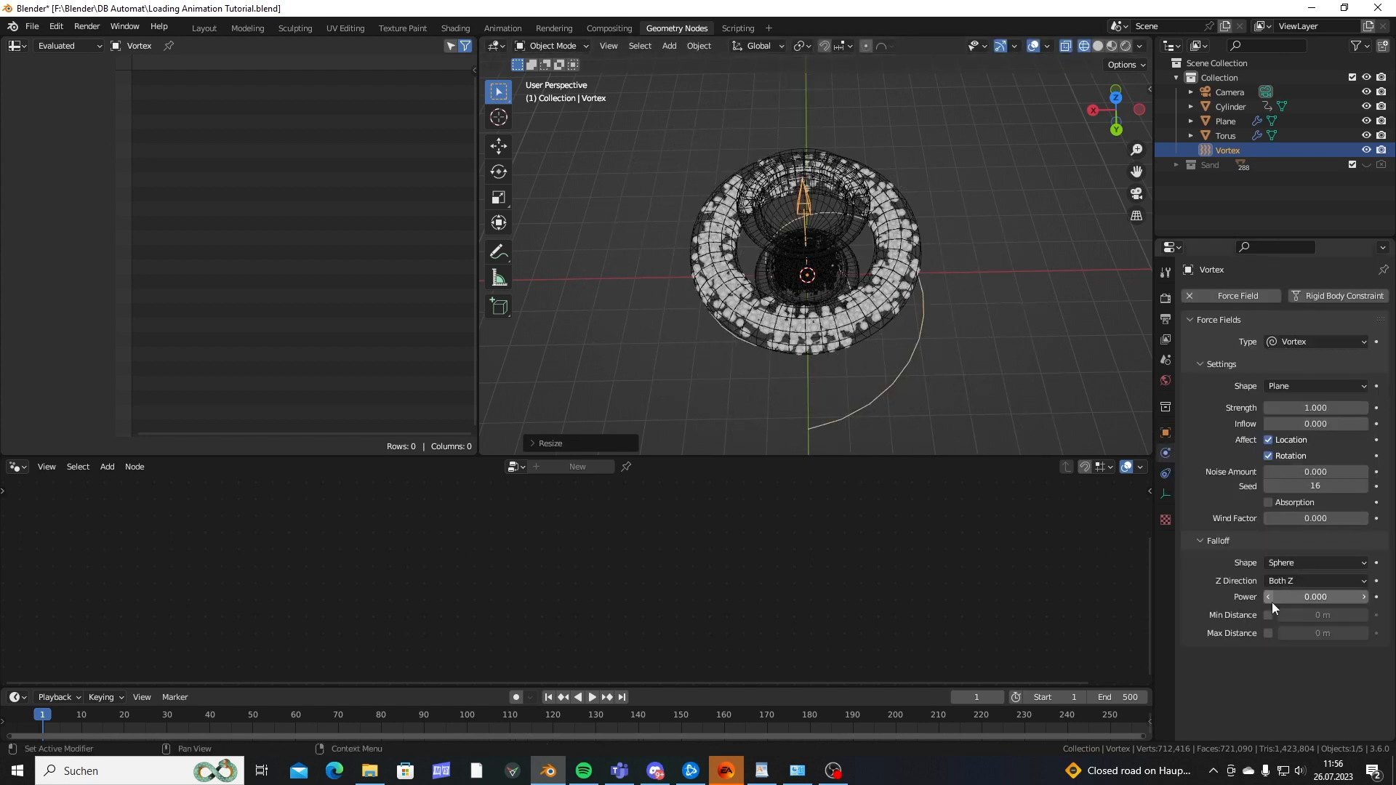
Play the simulation to inspect how the vortex swirls the particles around the hourglass.
left_click(991, 240)
key("space")
middle_click_drag(734, 291, 727, 259)
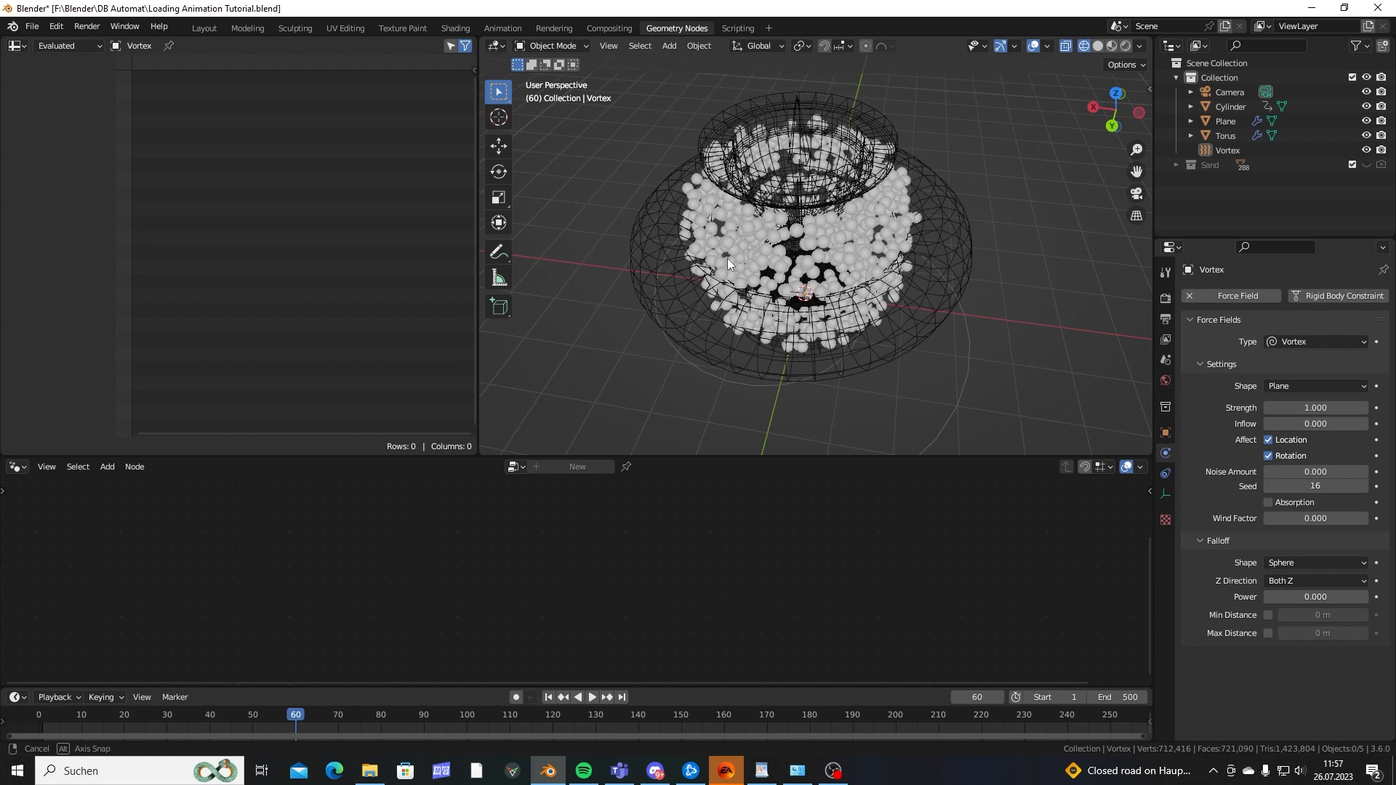
scroll(727, 259, "up", 4)
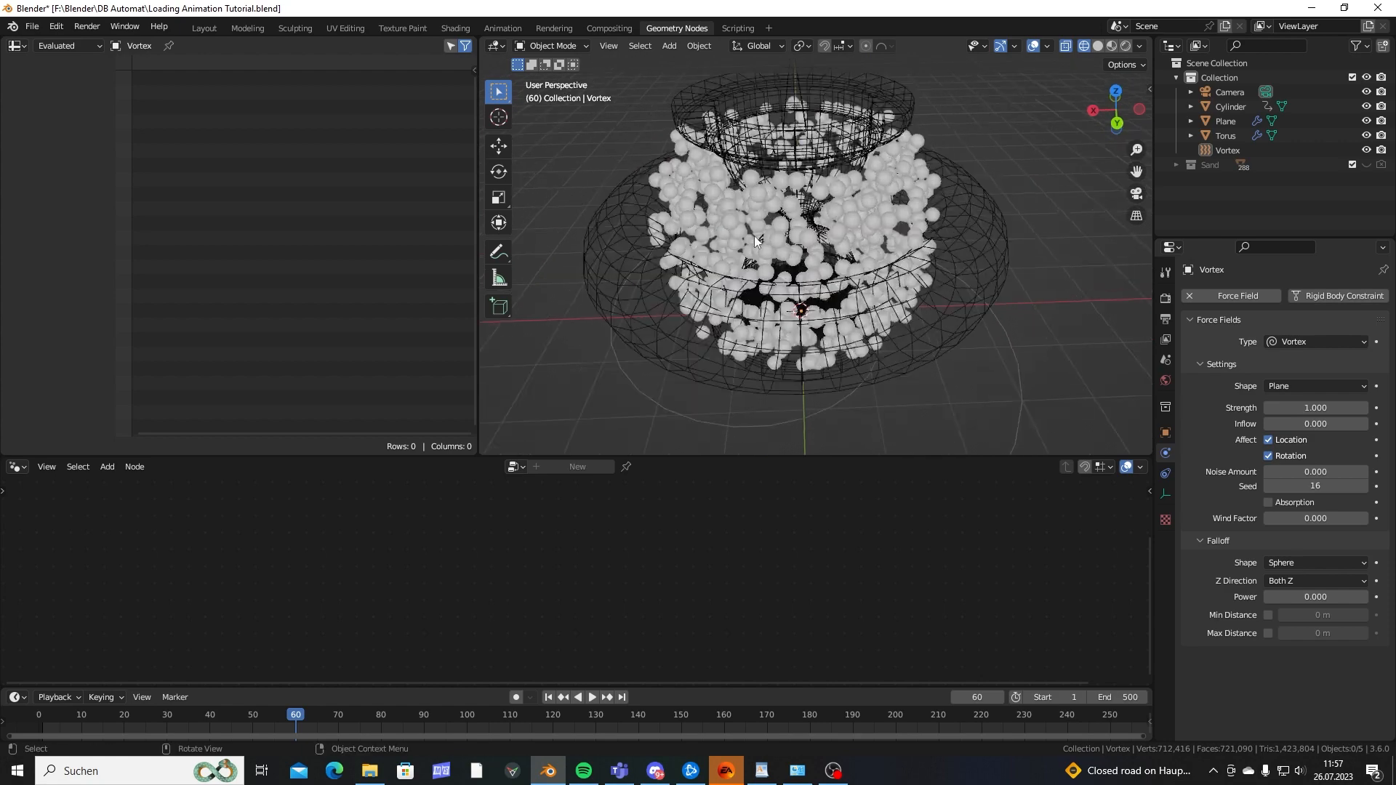
middle_click_drag(745, 308, 785, 253)
Select the torus and set its particle count to 200.
left_click(785, 257)
left_click(1165, 473)
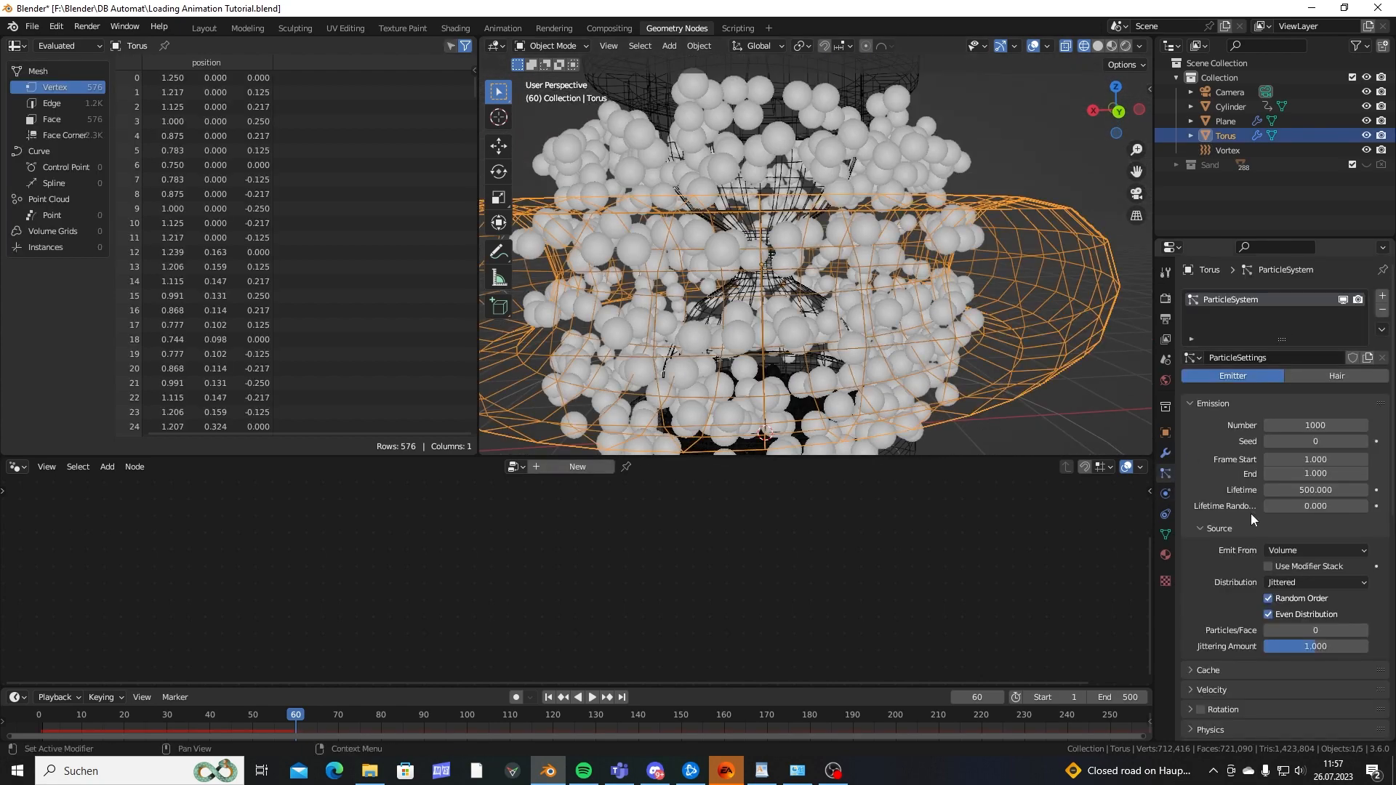
left_click(1312, 425)
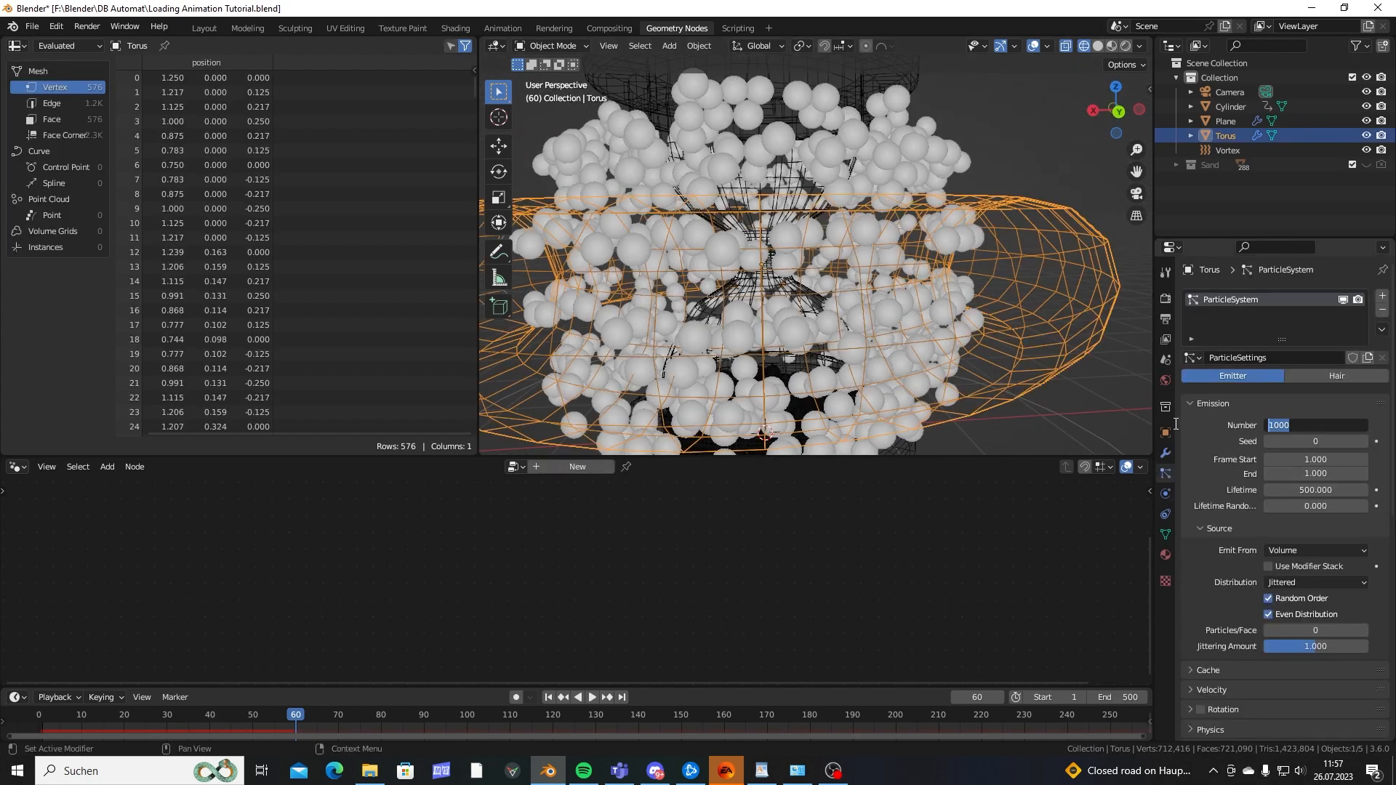
key("Return")
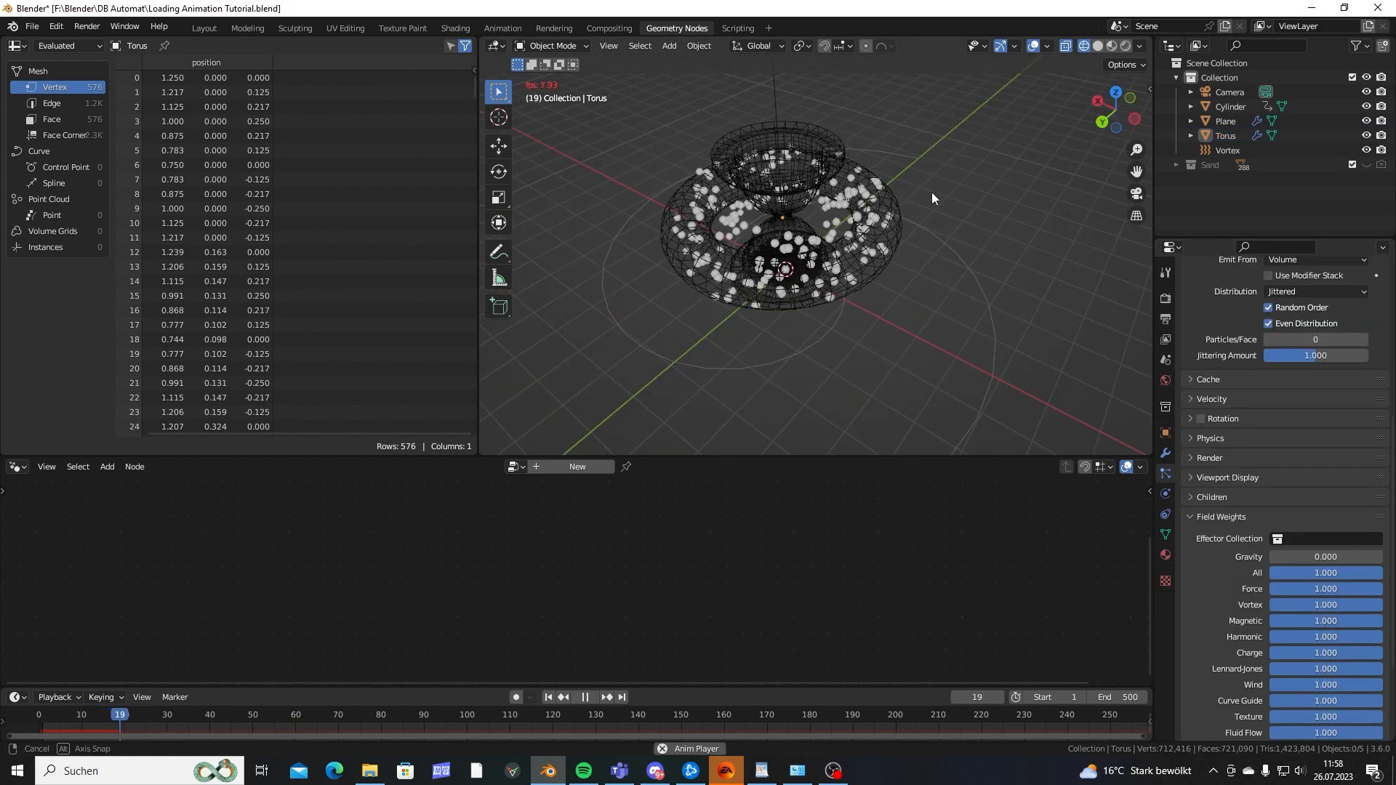
Examine the sparser particle motion around the hourglass during playback, then pause and check it from above.
middle_click_drag(931, 192, 783, 233)
key("space")
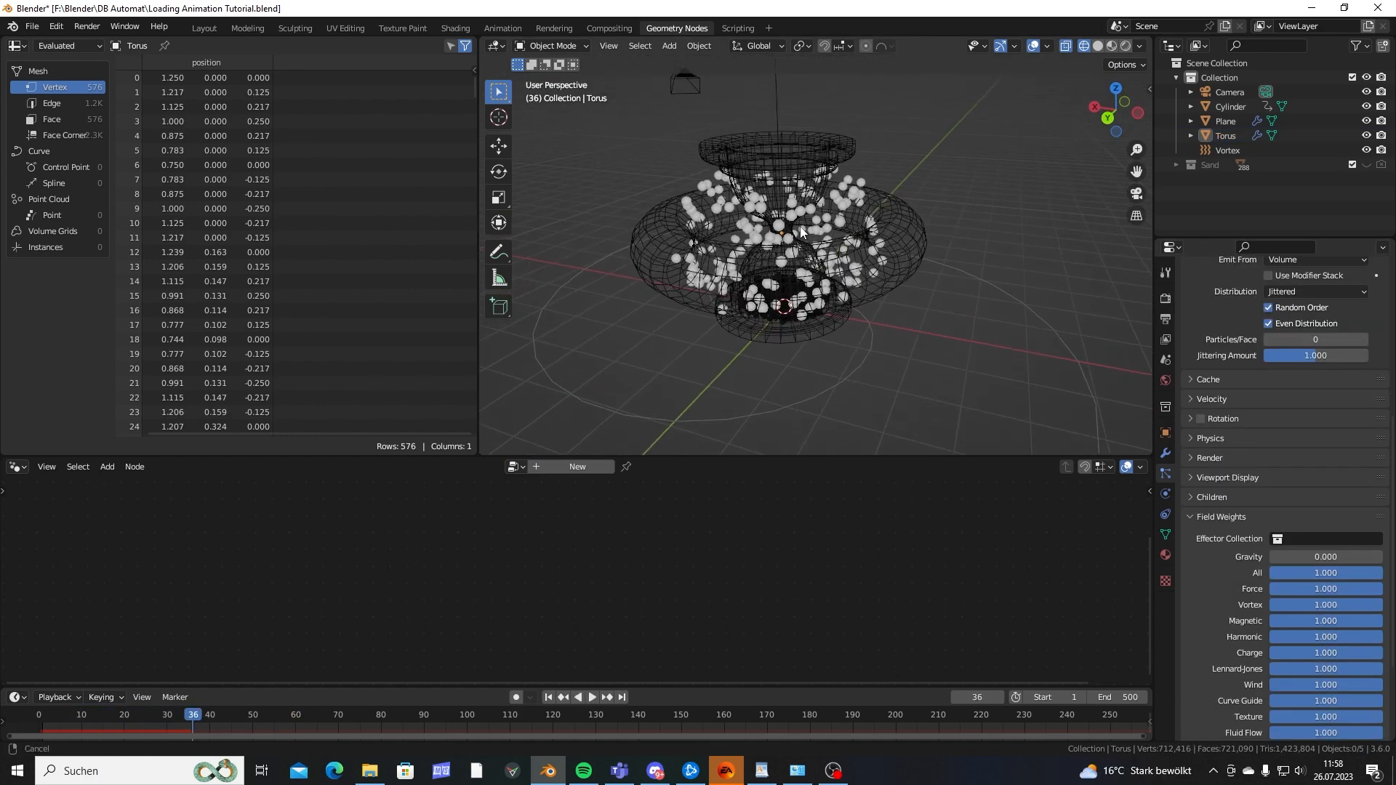
left_click(861, 329)
middle_click_drag(941, 266, 926, 311)
left_click(962, 231)
Add an ico sphere with 1 subdivision at the world origin.
key("shift+a")
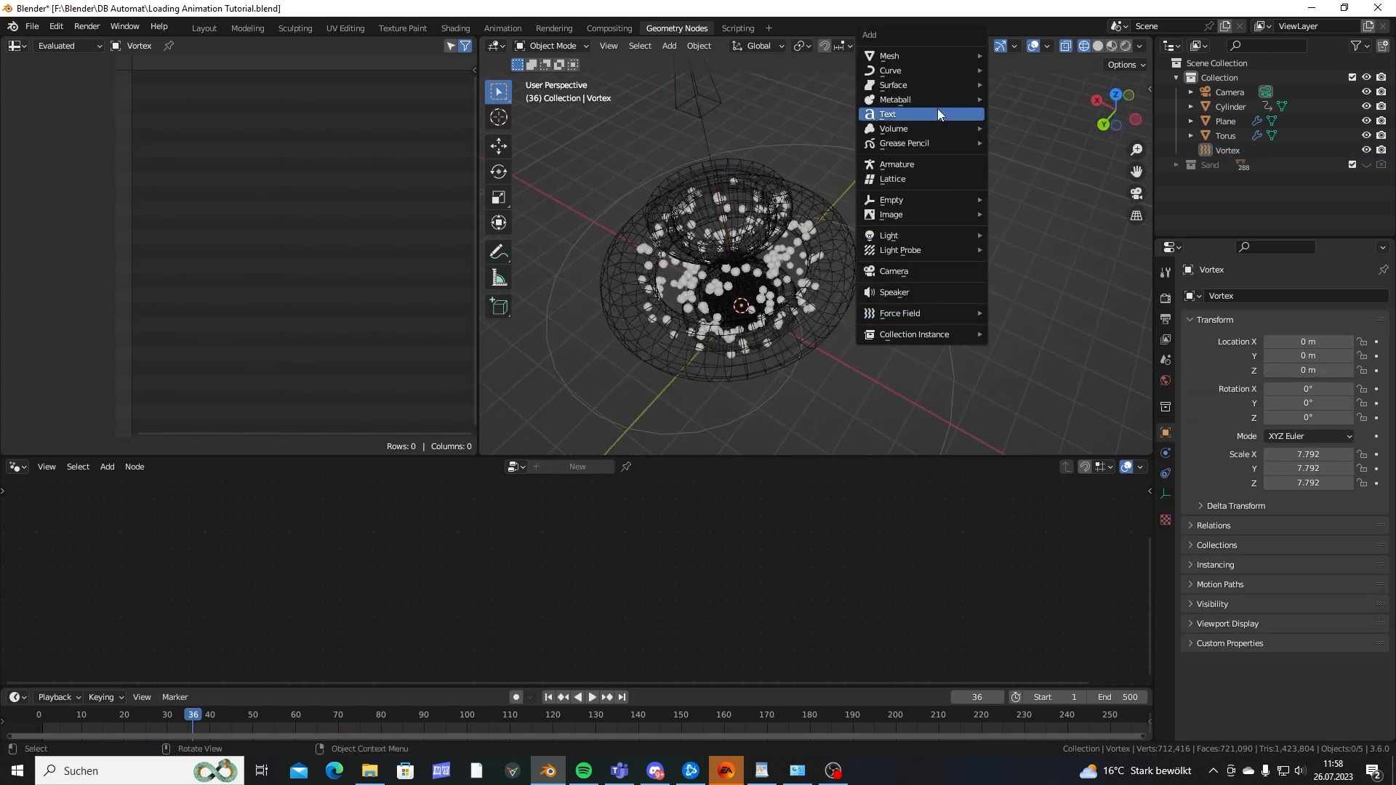
left_click(1014, 166)
left_click(533, 443)
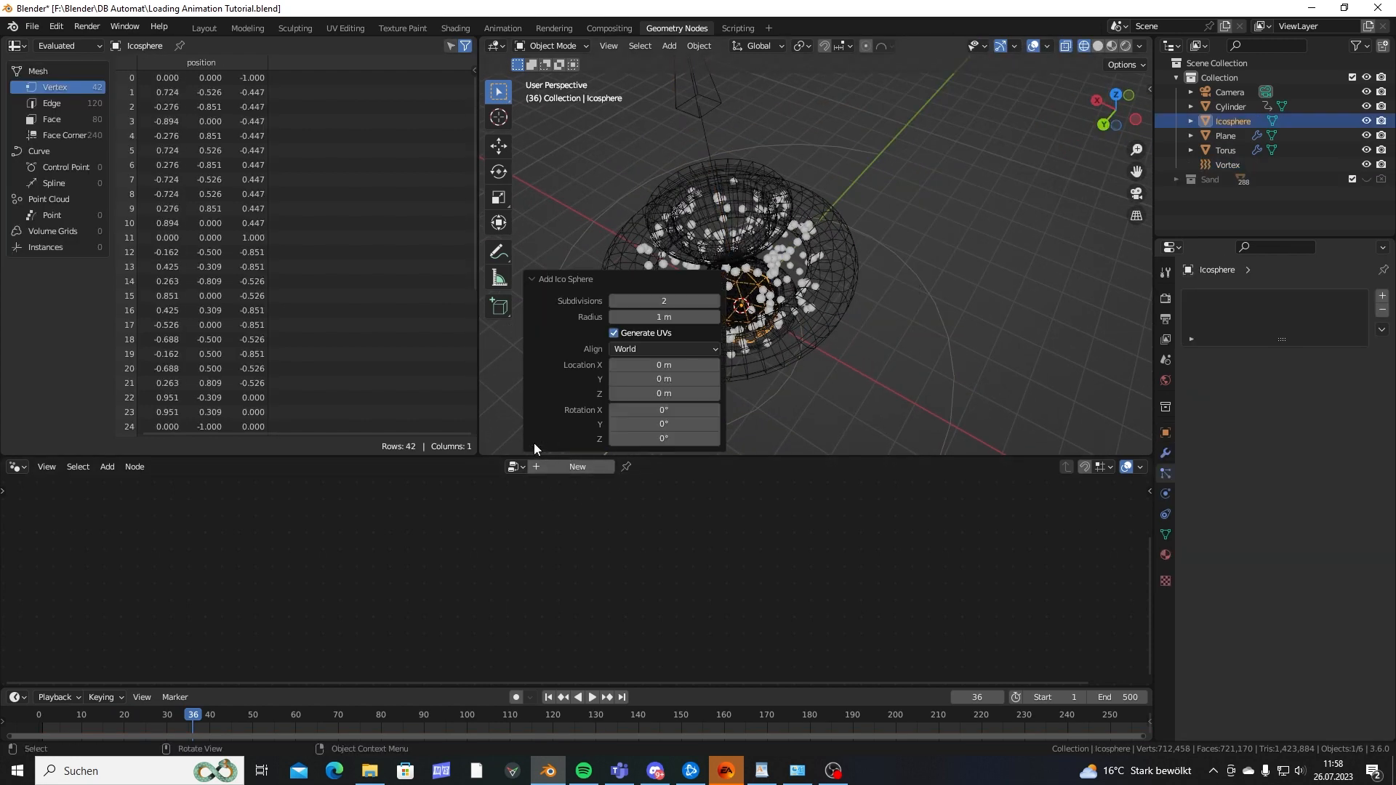
left_click(614, 300)
left_click(1003, 187)
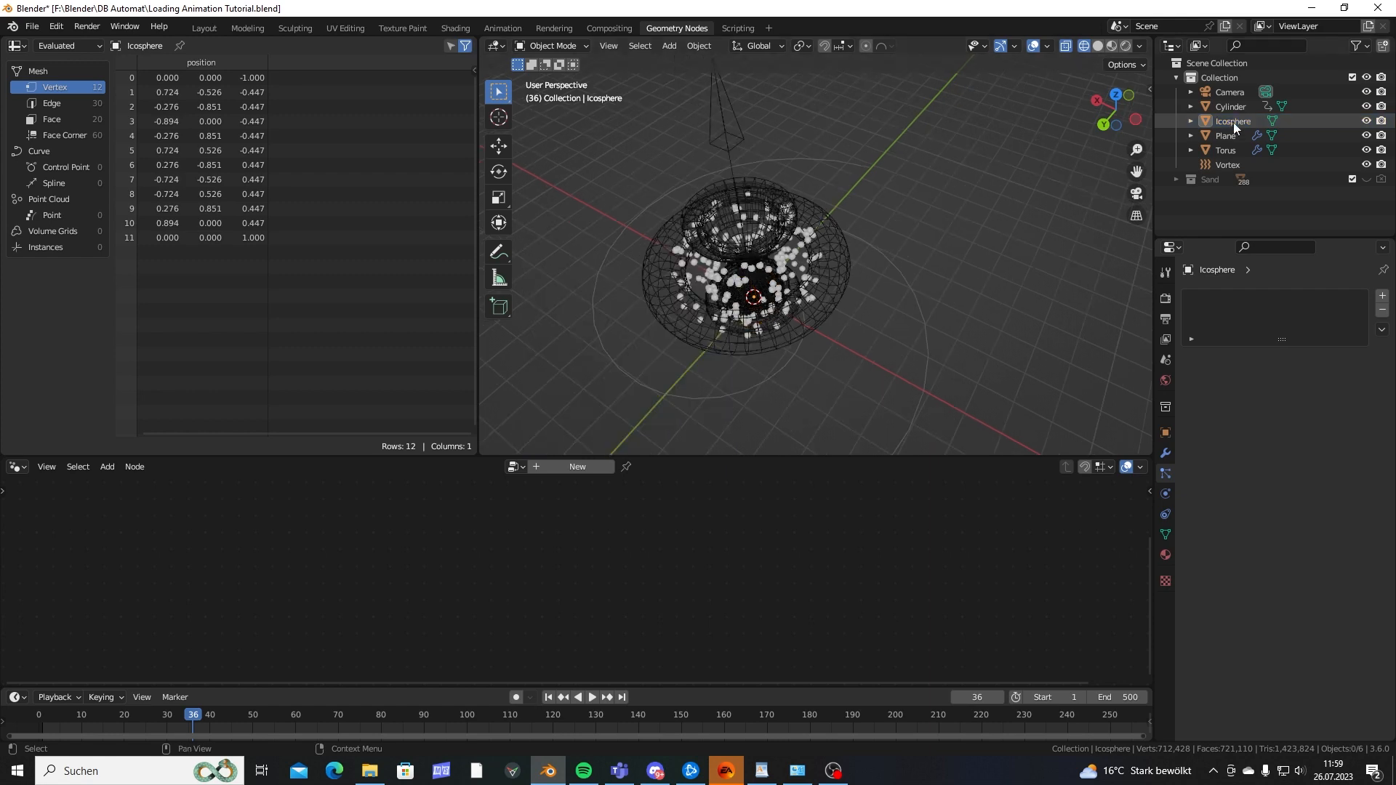
Move the ico sphere about 19.7 m along the X axis, well away from the hourglass.
left_click(1233, 122)
scroll(884, 320, "down", 3)
middle_click_drag(864, 334, 974, 291, "shift")
key("g")
key("x")
left_click(1018, 385)
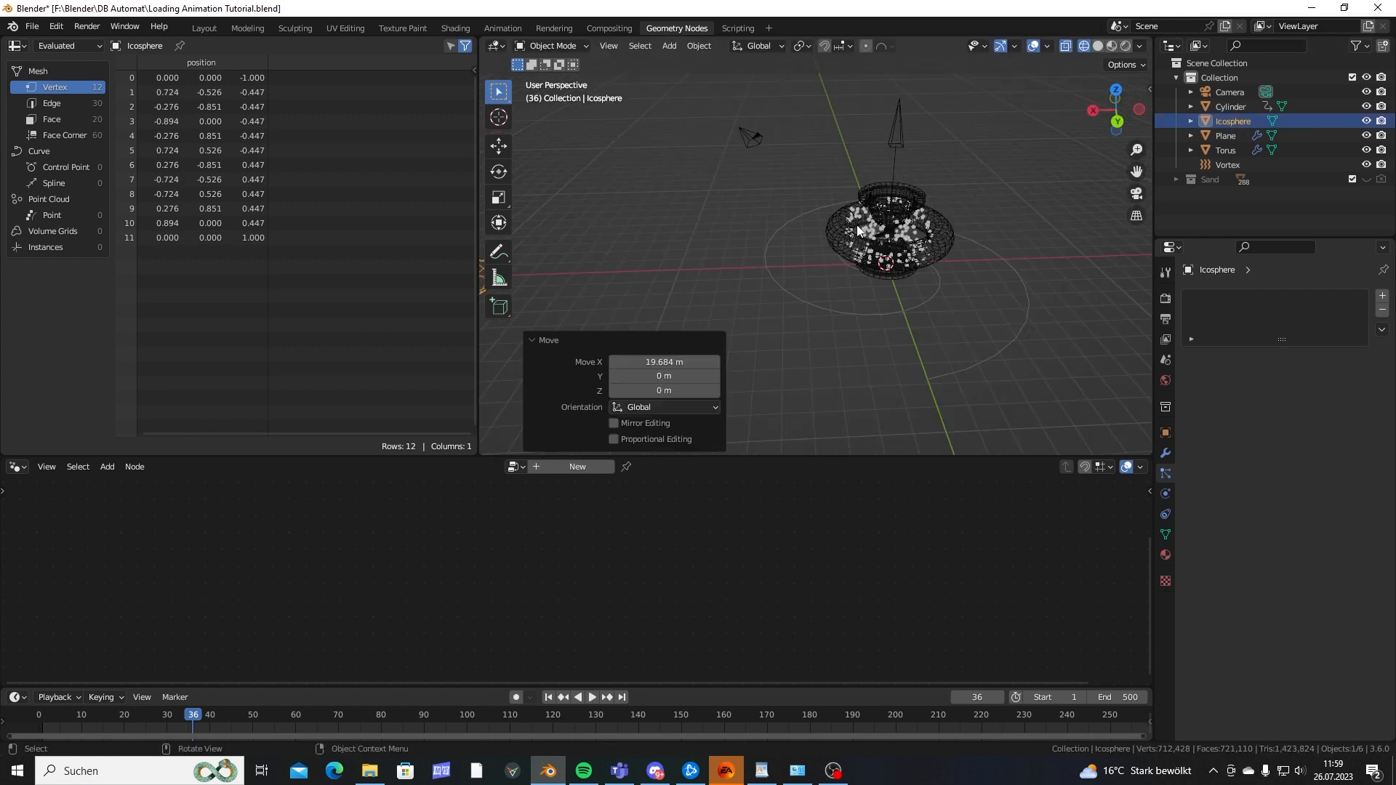
Select the torus around the hourglass and set its particle system to render as Object.
middle_click_drag(815, 240, 723, 212)
scroll(722, 211, "up", 5)
middle_click_drag(800, 145, 872, 305, "shift")
left_click(900, 250)
scroll(1231, 480, "down", 5)
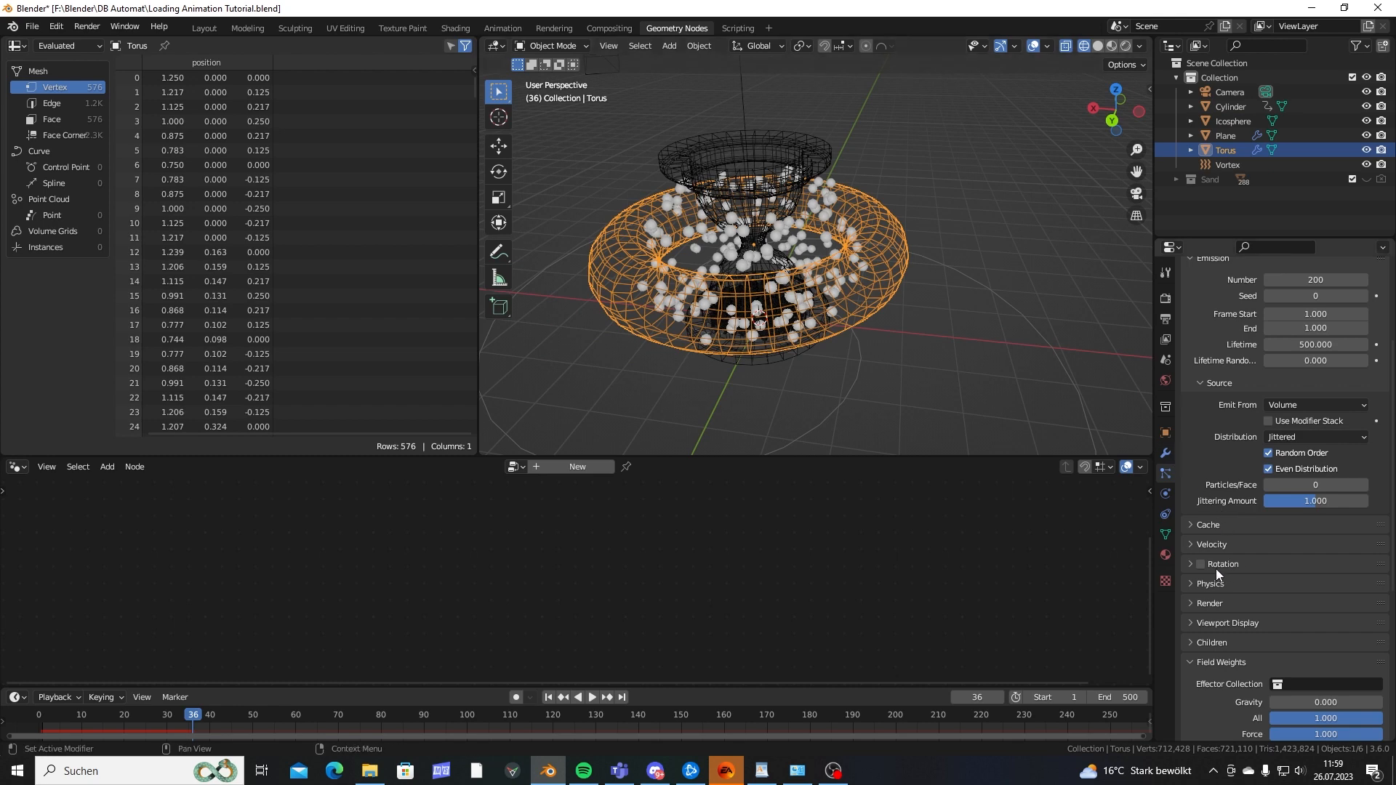
left_click(1202, 602)
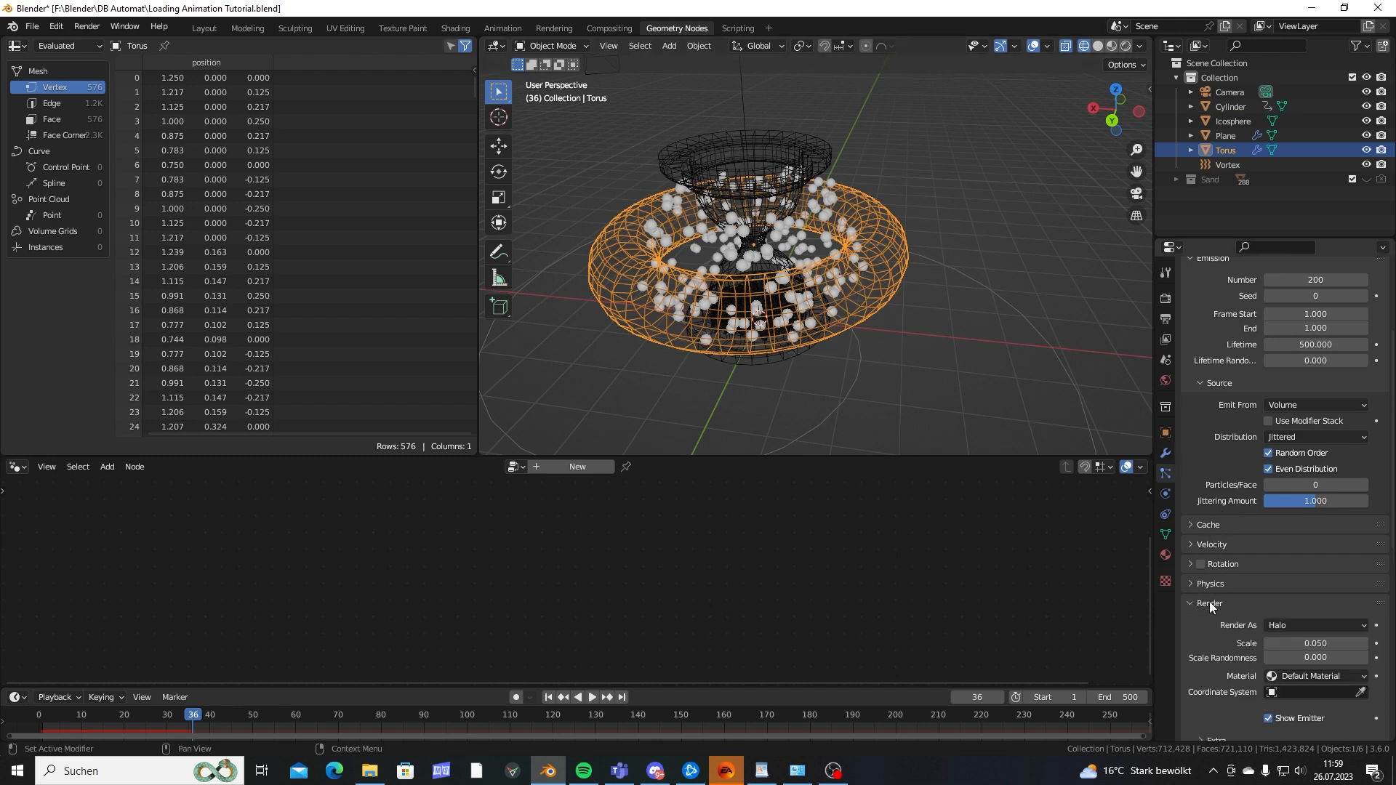
scroll(1241, 597, "down", 2)
left_click(1307, 567)
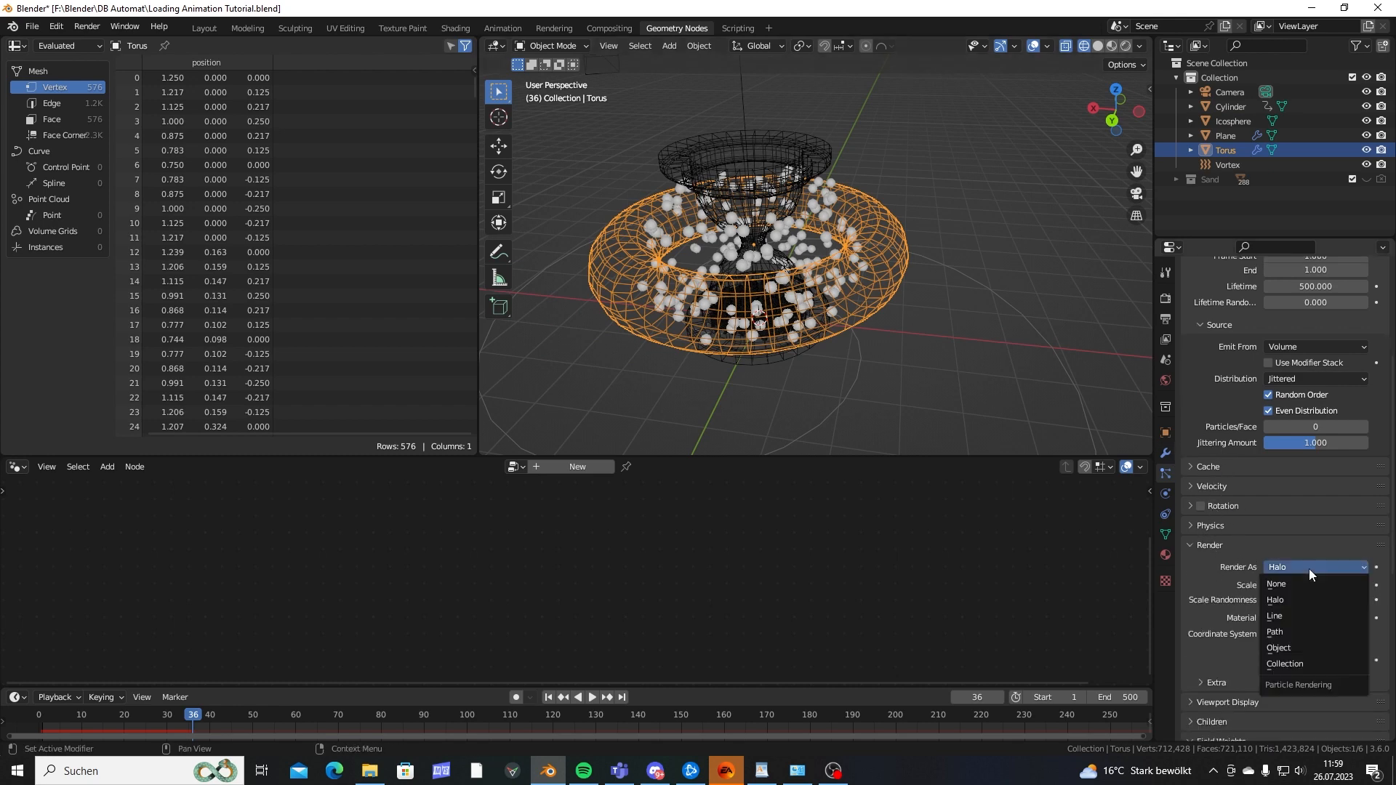
left_click(1280, 648)
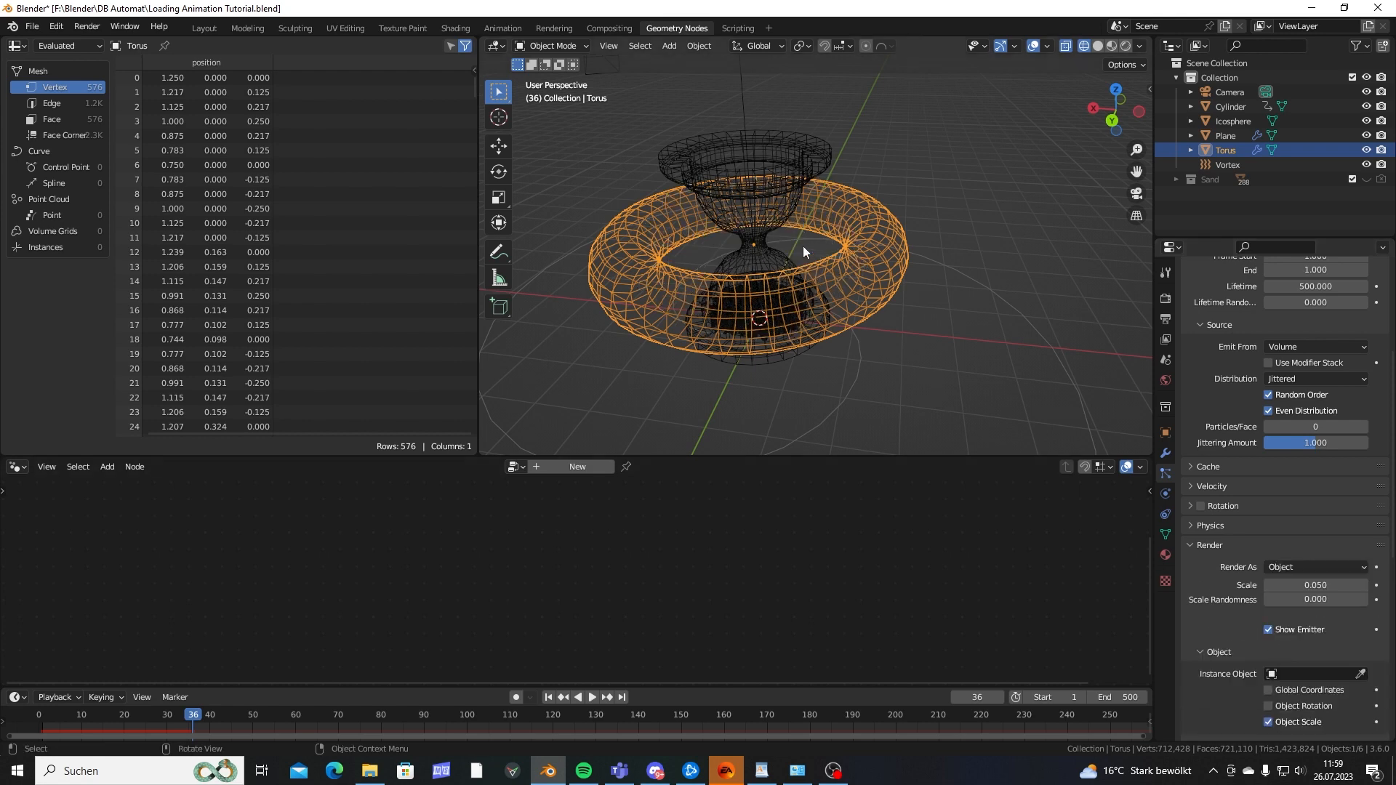
Pick the distant ico sphere in the scene as the particle system's instance object.
middle_click_drag(705, 263, 951, 255, "shift")
scroll(948, 254, "down", 5)
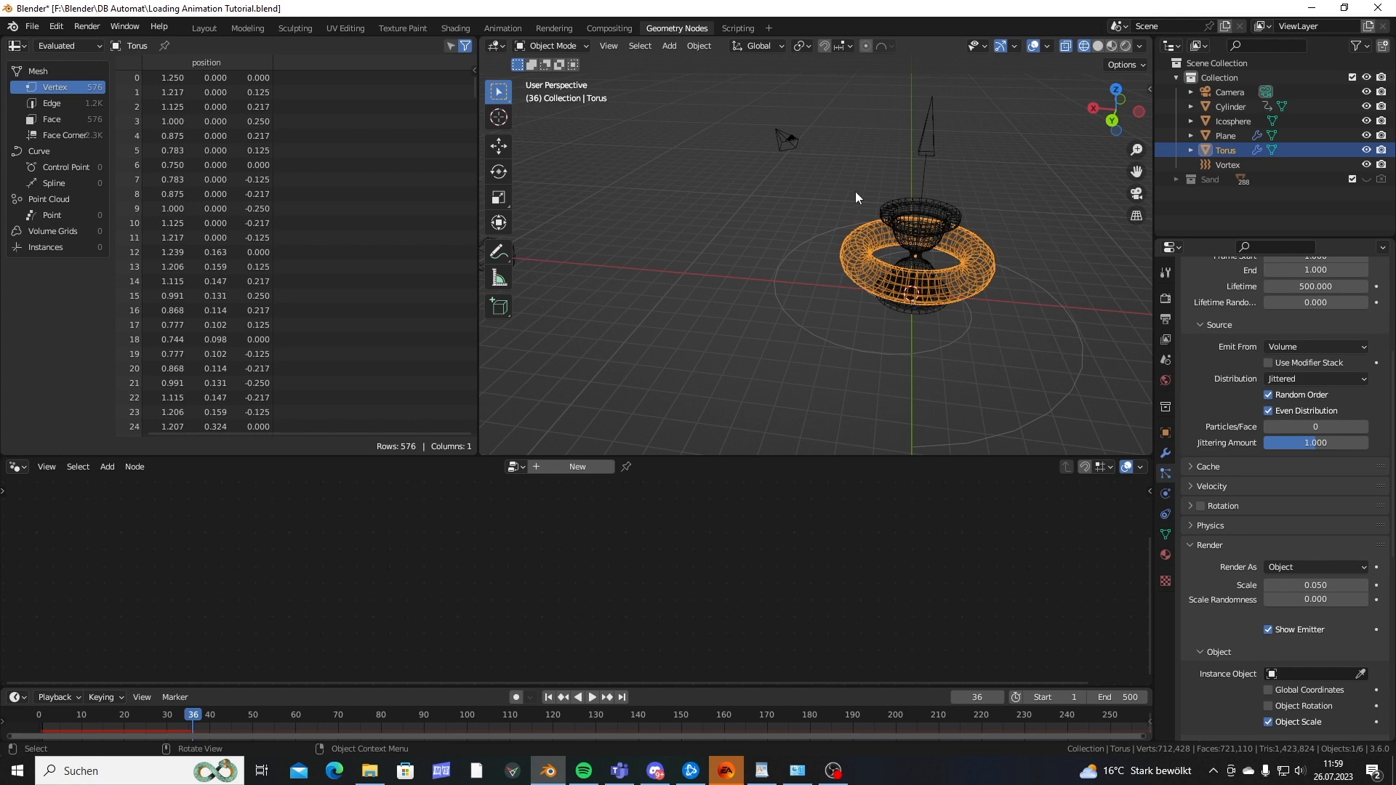
middle_click_drag(818, 263, 880, 297, "shift")
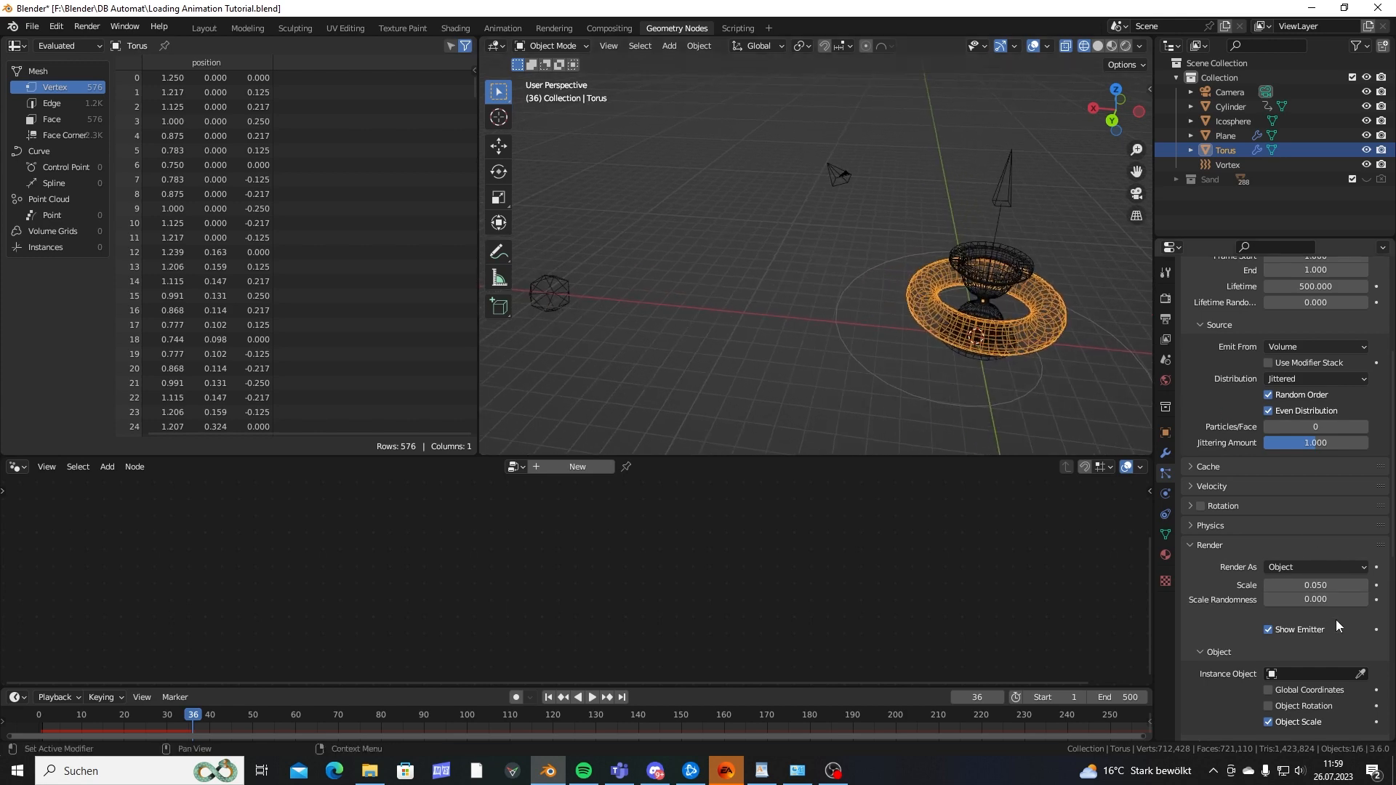
left_click(1361, 674)
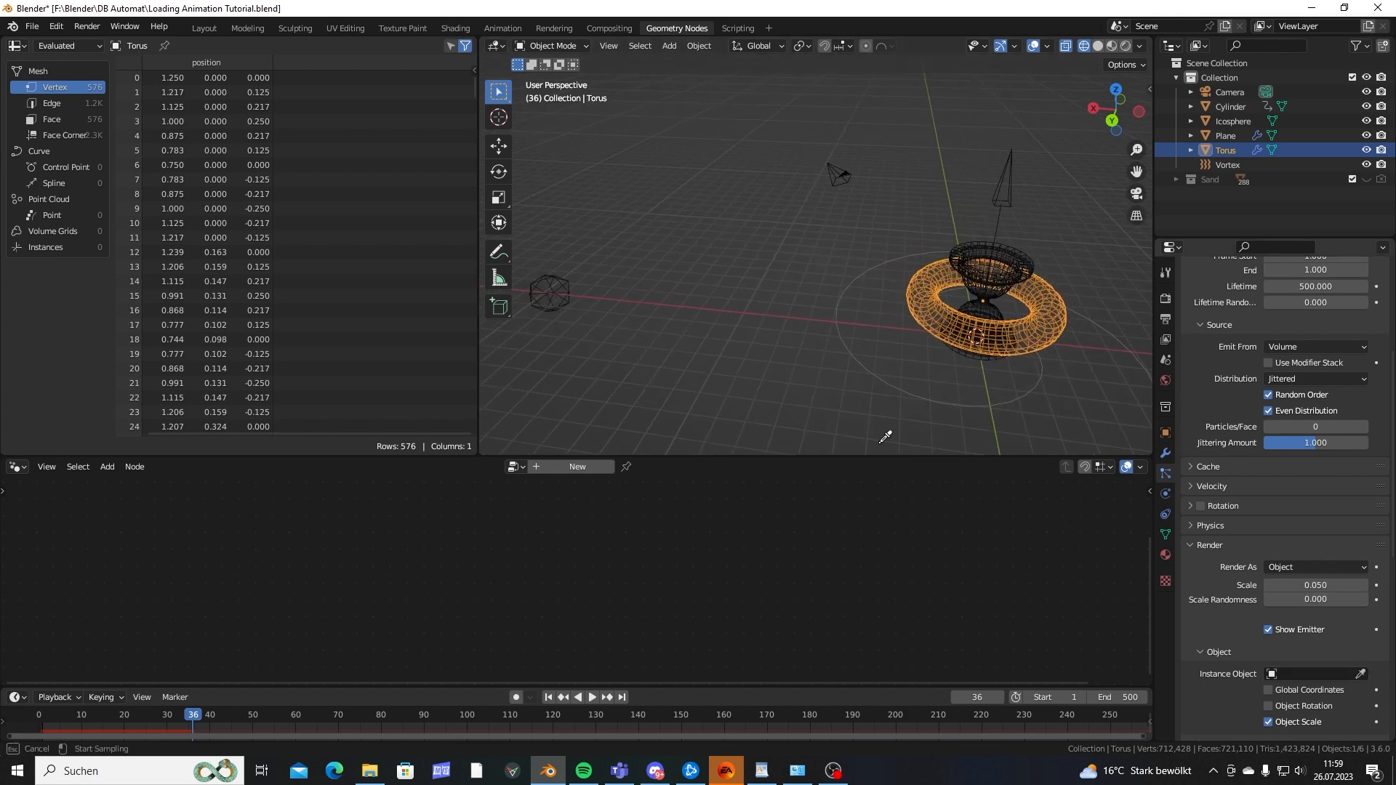
left_click(553, 291)
scroll(856, 250, "up", 8)
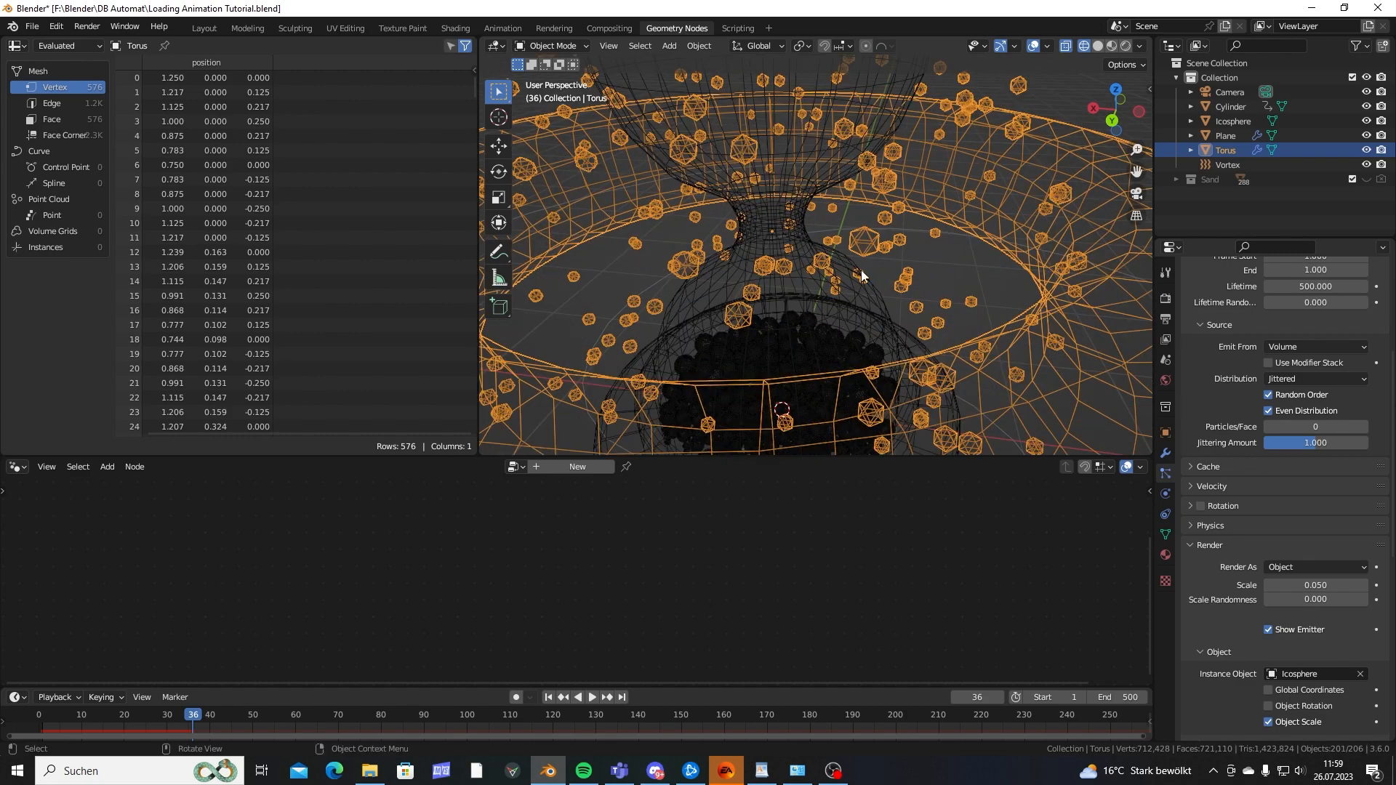
scroll(760, 225, "down", 10)
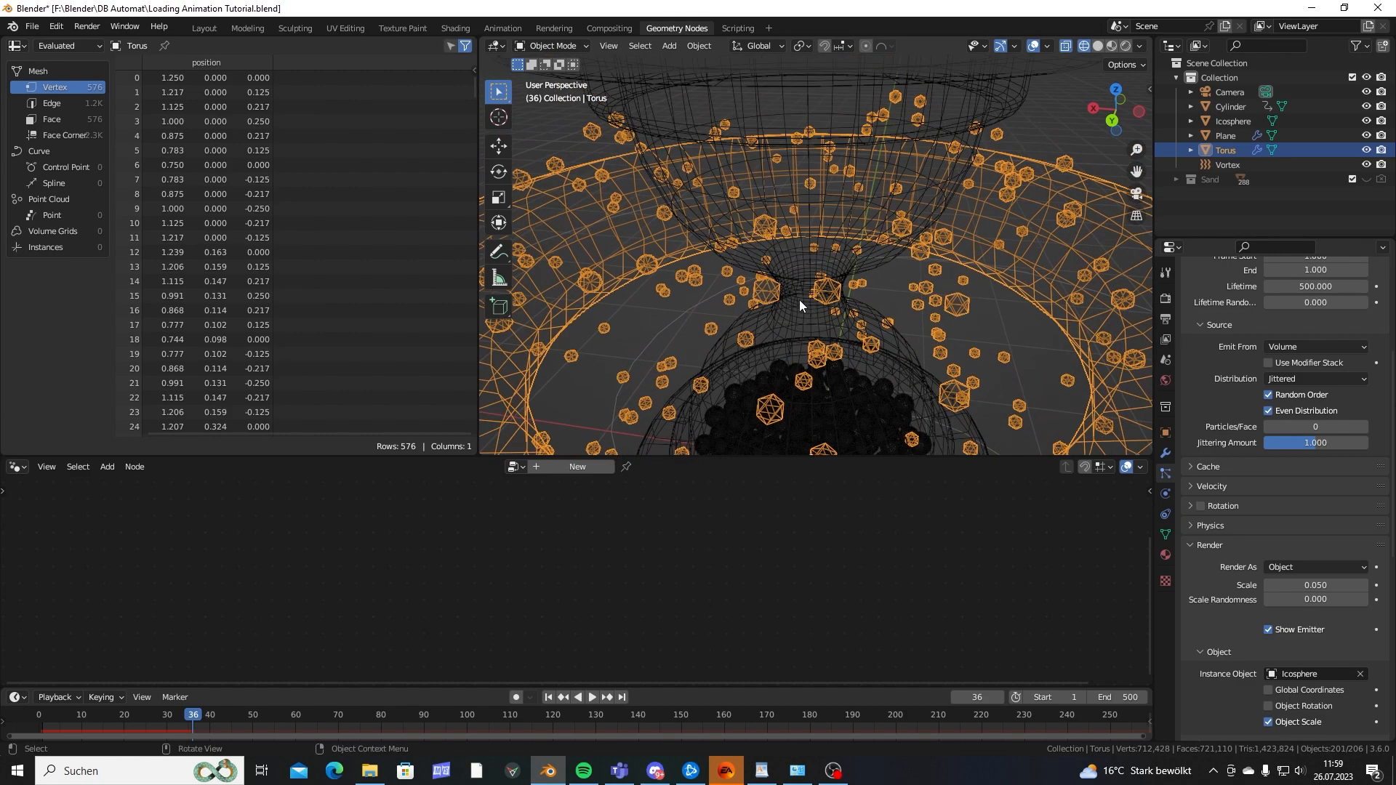
scroll(749, 305, "up", 6)
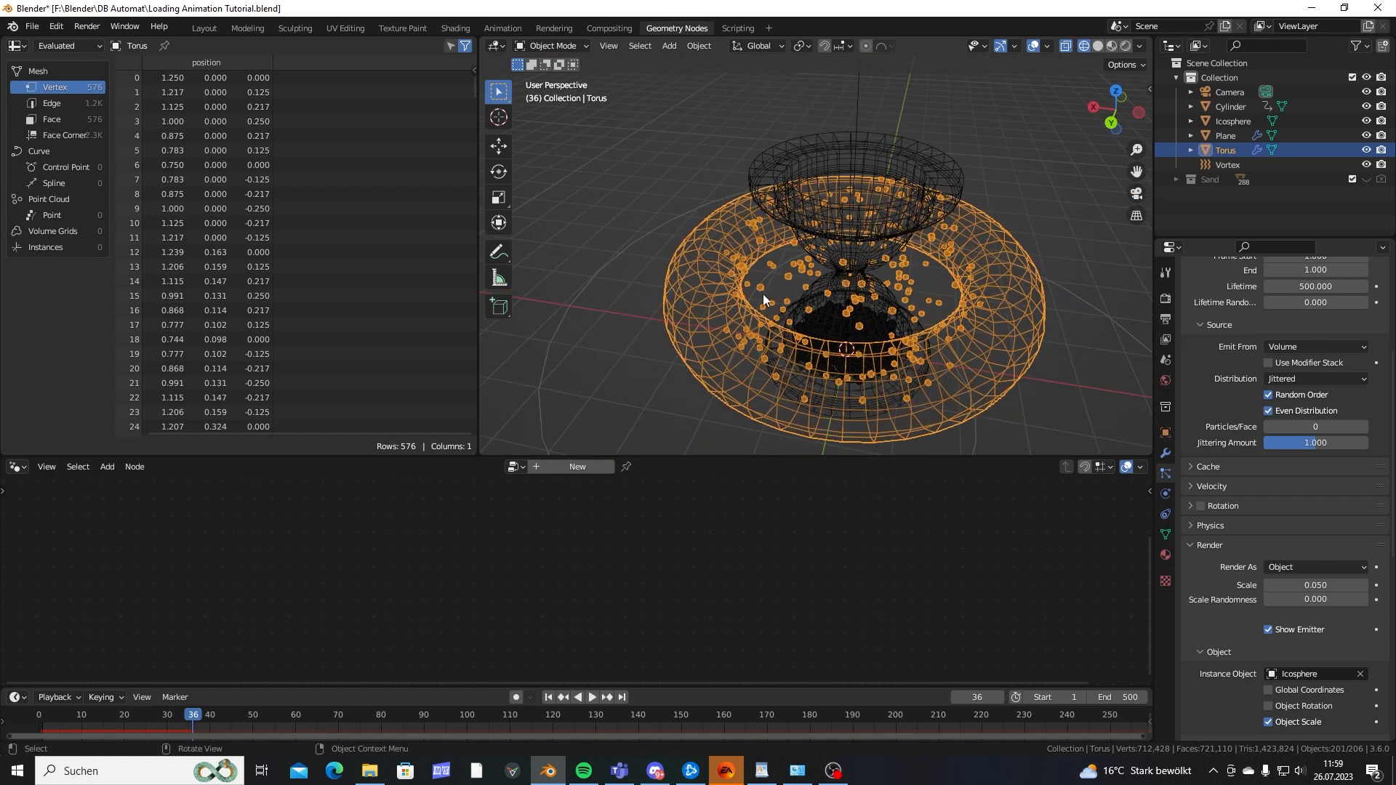
Set the particles' scale randomness to 1.000.
scroll(1206, 522, "down", 4)
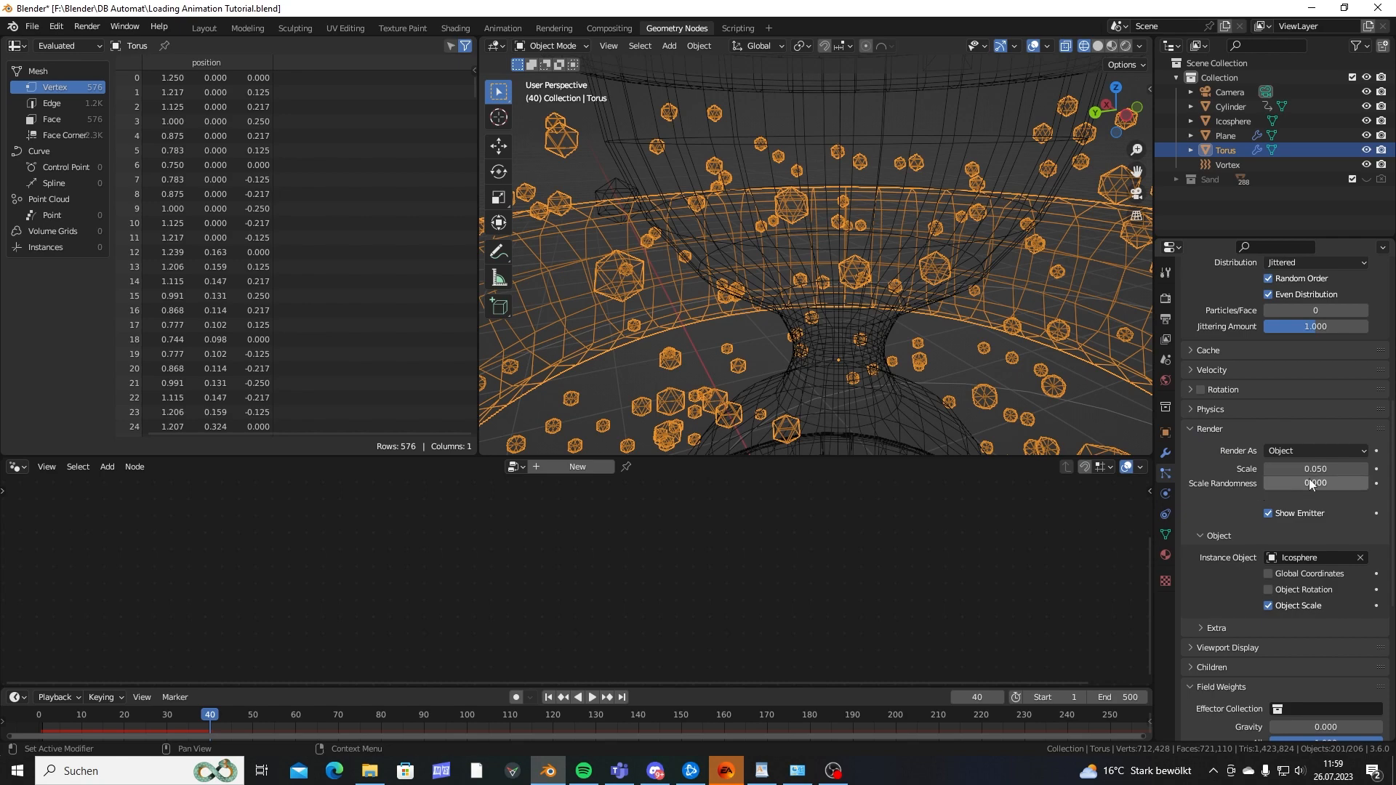
left_click_drag(1308, 483, 1366, 483)
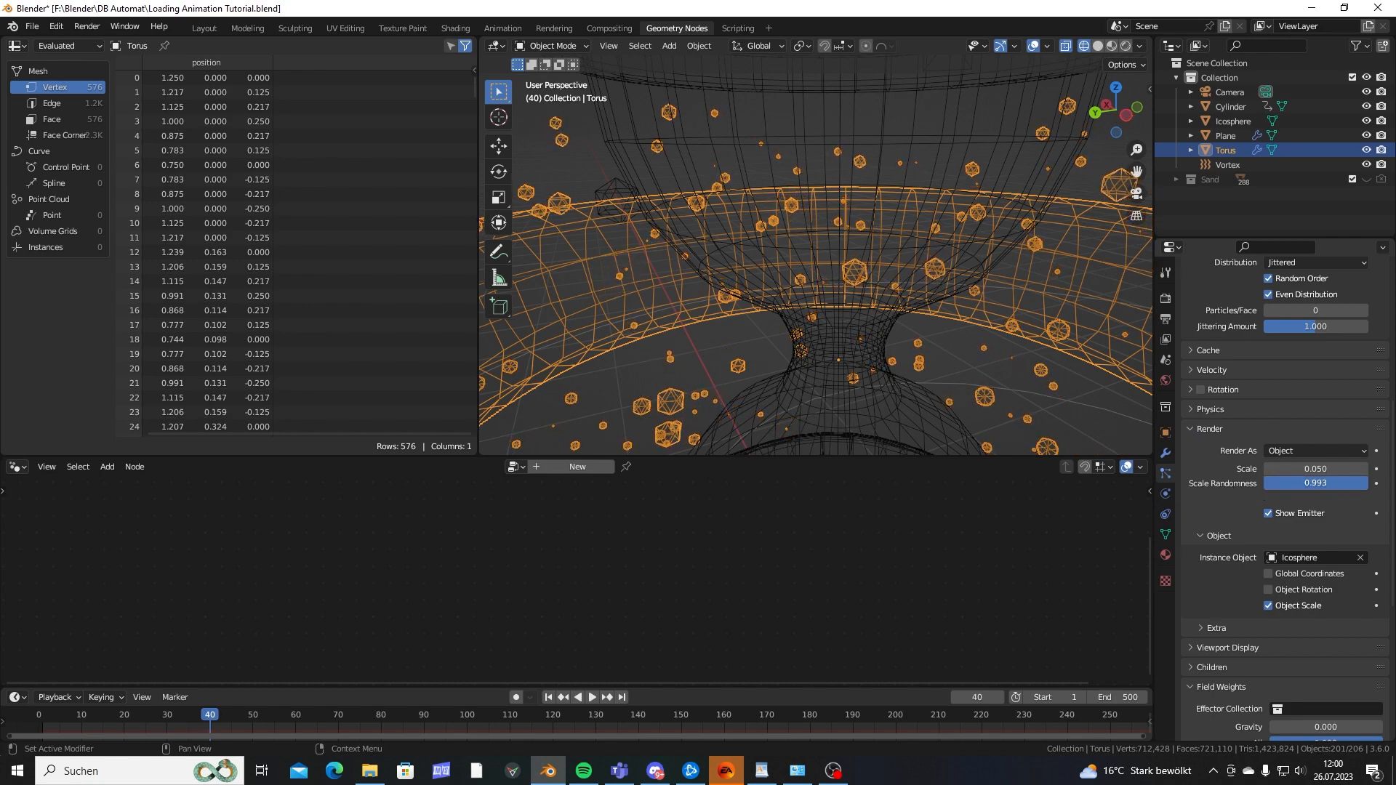
scroll(865, 270, "down", 6)
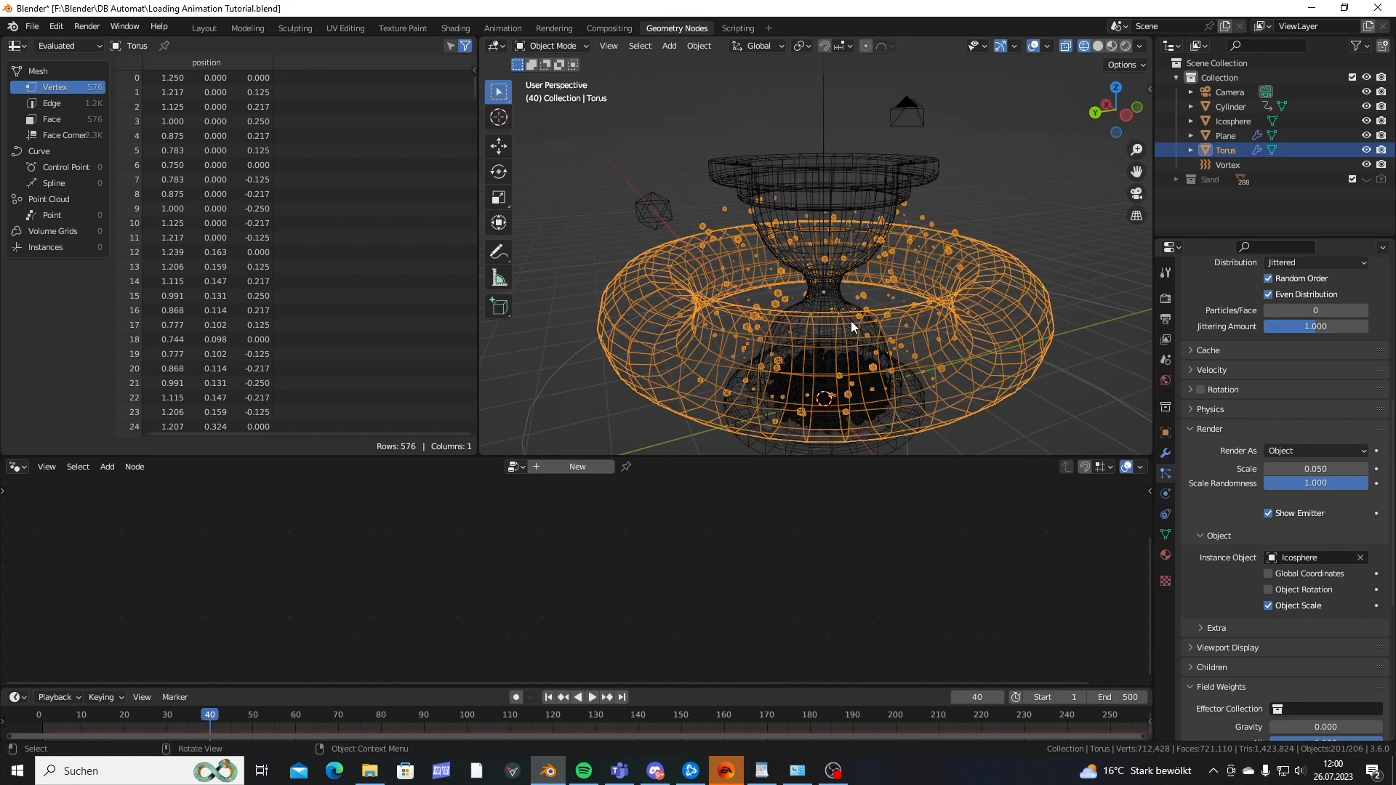
Play the animation briefly and examine the variation in particle sizes around the hourglass.
middle_click_drag(850, 320, 858, 339)
left_click(1035, 172)
middle_click_drag(991, 213, 851, 294)
scroll(883, 286, "up", 5)
scroll(906, 385, "down", 5)
key("space")
key("space")
scroll(910, 386, "up", 5)
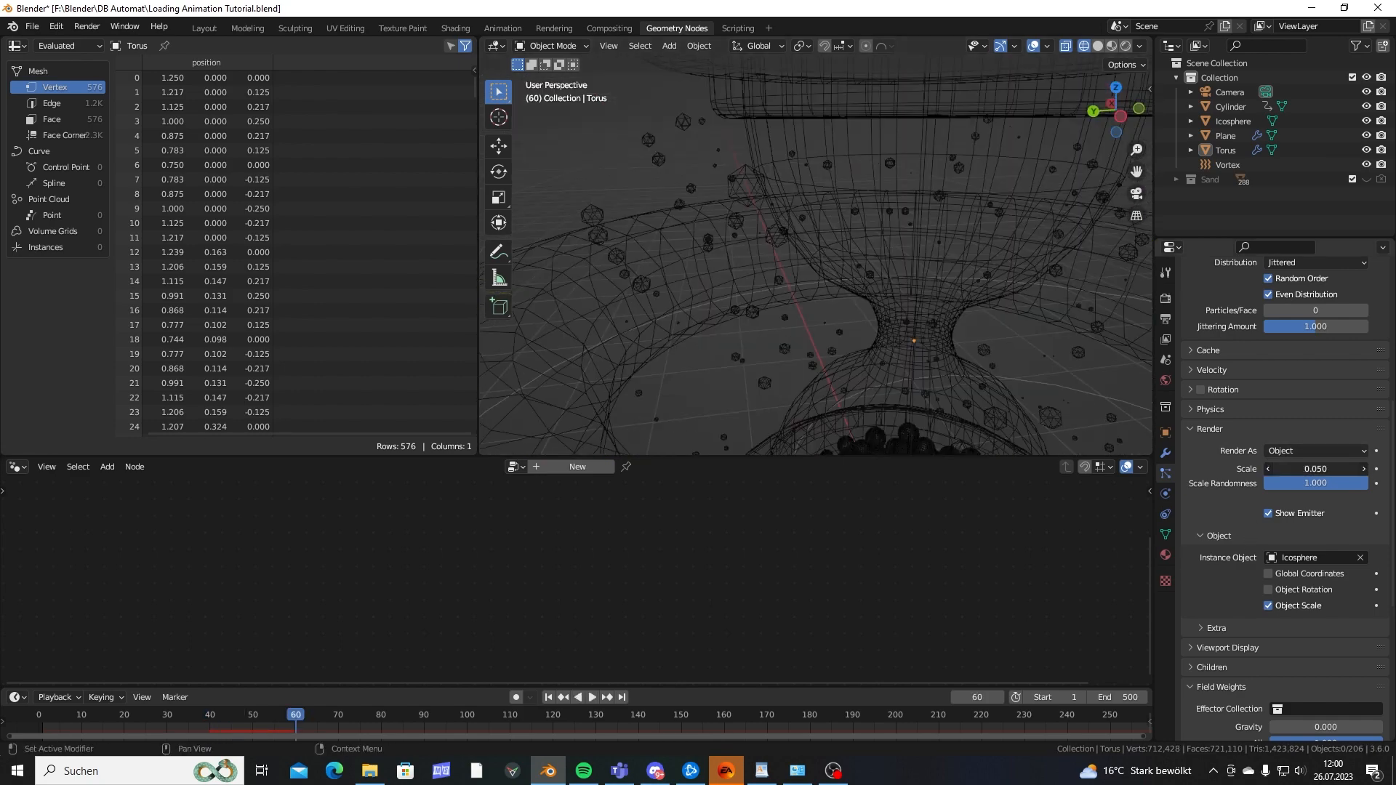
Set the particles' render scale to 0.064.
mouse_move(1301, 469)
left_mouse_down()
mouse_move(1338, 469)
mouse_move(1290, 469)
mouse_move(1332, 469)
mouse_move(1311, 469)
left_mouse_up()
scroll(856, 346, "down", 4)
middle_click_drag(807, 335, 901, 313)
scroll(945, 324, "down", 3)
Select the torus and turn off Show Emitter in both its render and viewport display settings.
left_click(987, 338)
middle_click_drag(923, 243, 852, 280)
middle_click_drag(935, 342, 869, 337)
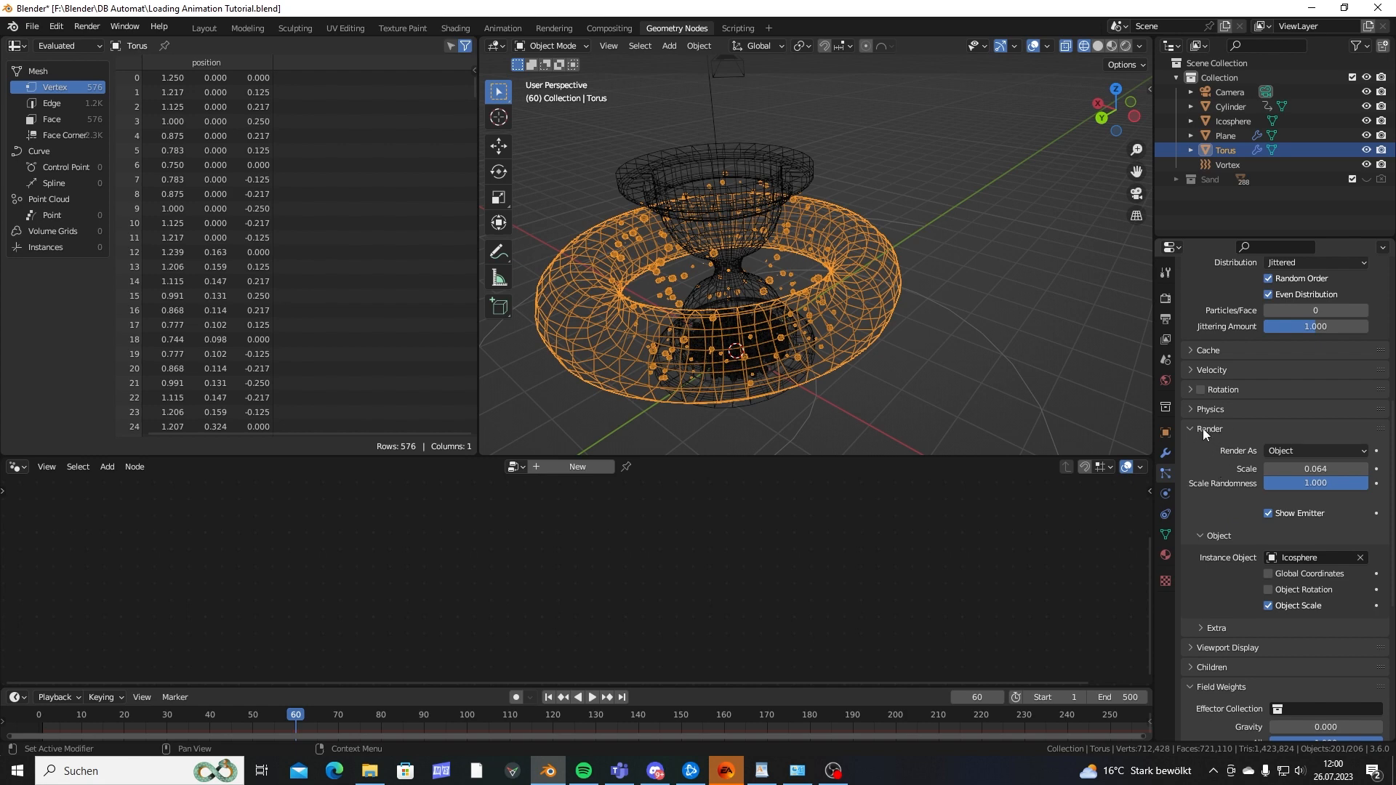
left_click(1268, 514)
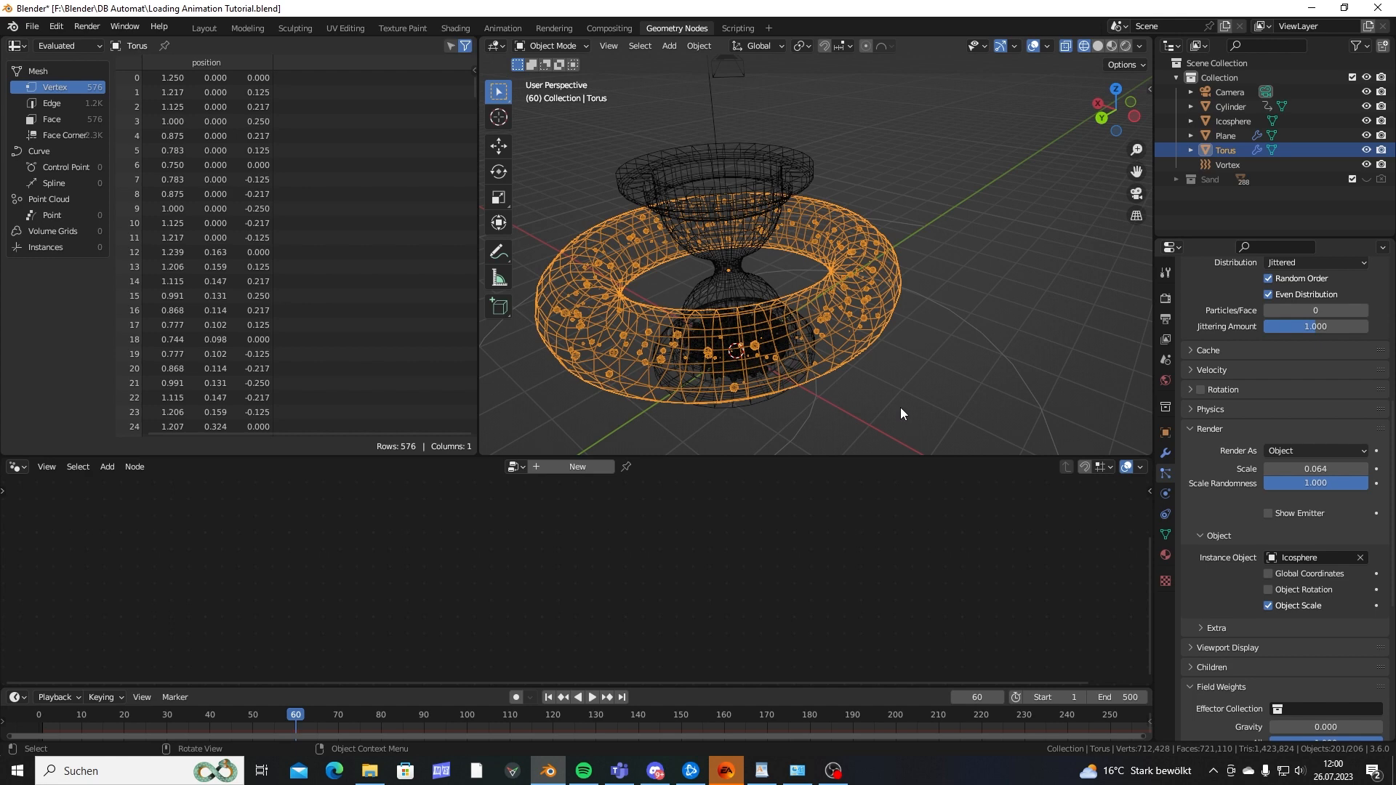
left_click(1198, 648)
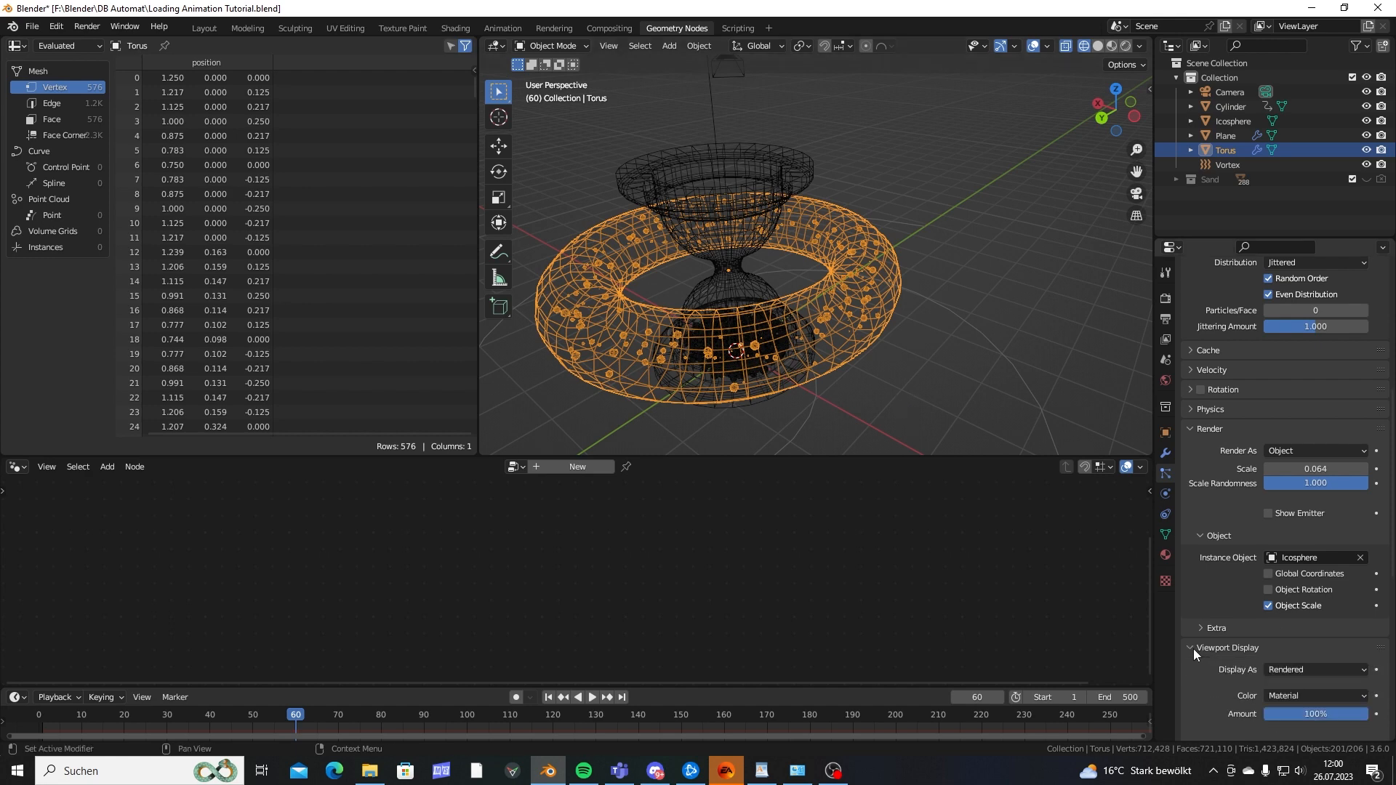
scroll(1228, 678, "down", 3)
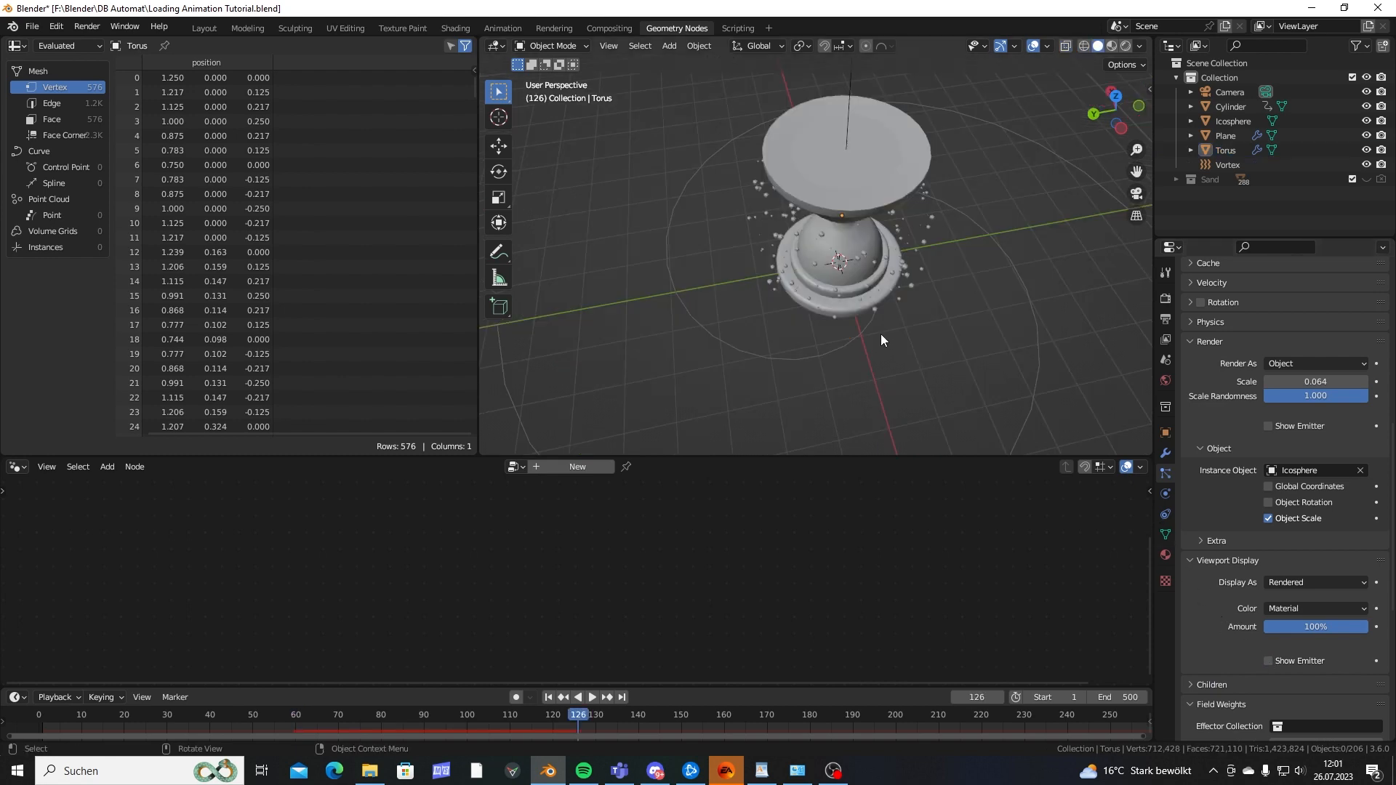
middle_click_drag(880, 334, 795, 185)
middle_click_drag(849, 287, 863, 231)
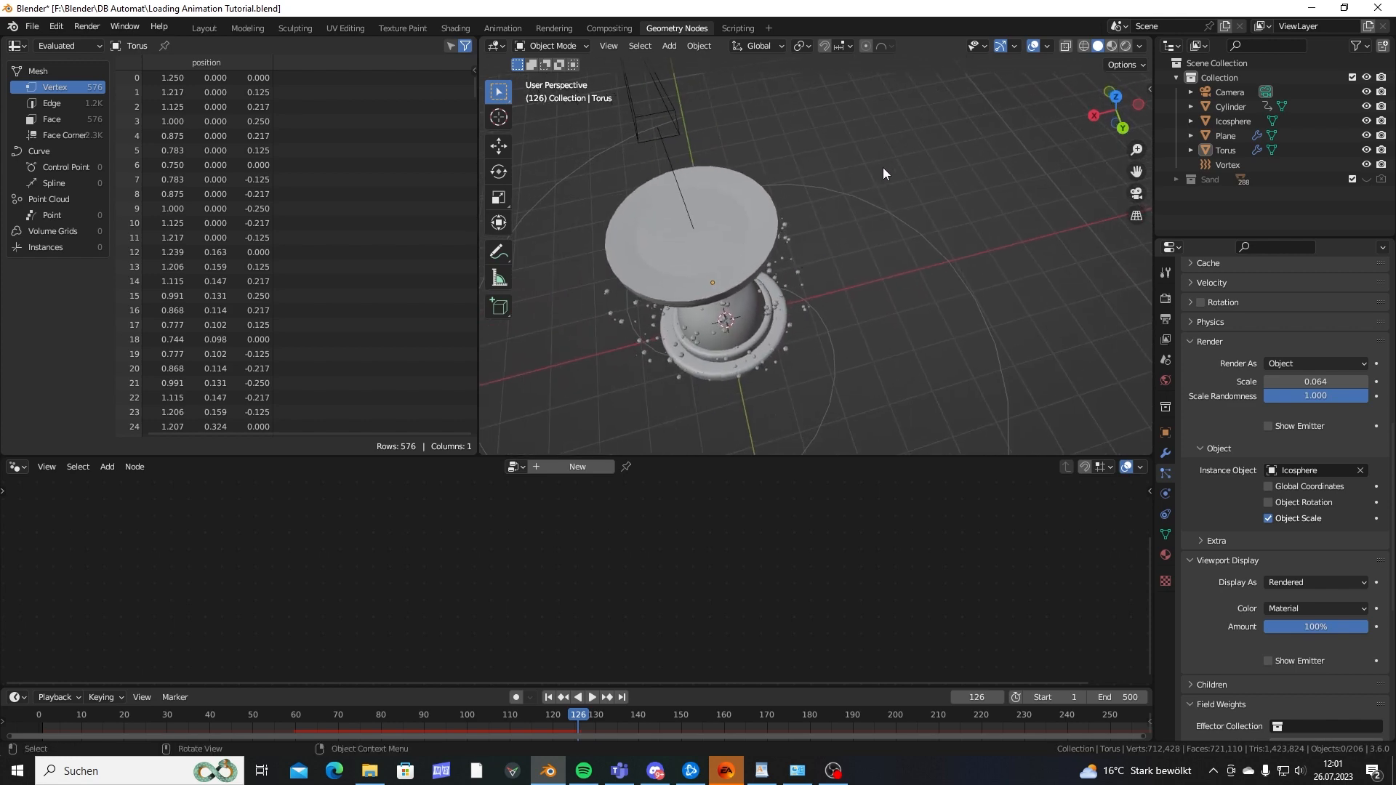
middle_click_drag(882, 173, 782, 255)
left_click(892, 216)
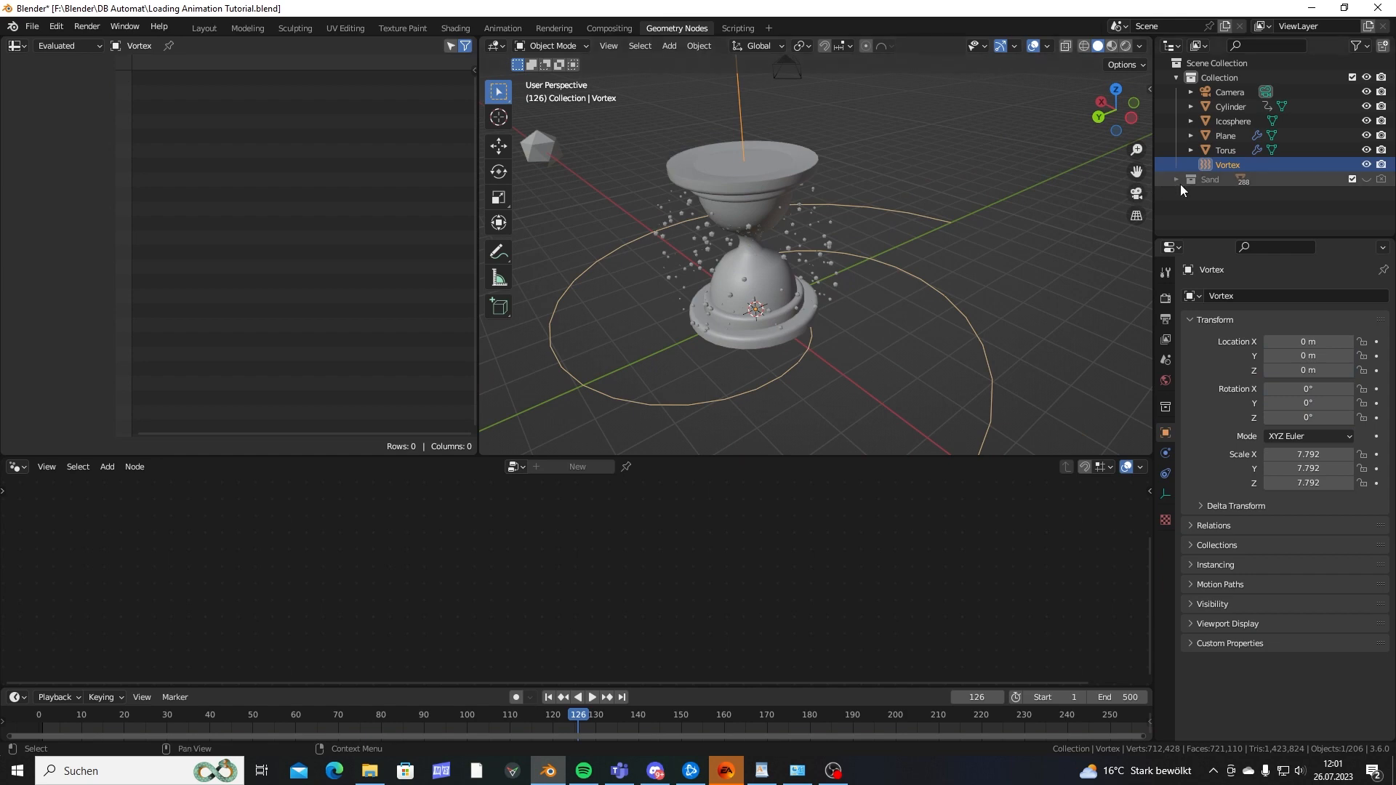
left_click(1140, 130)
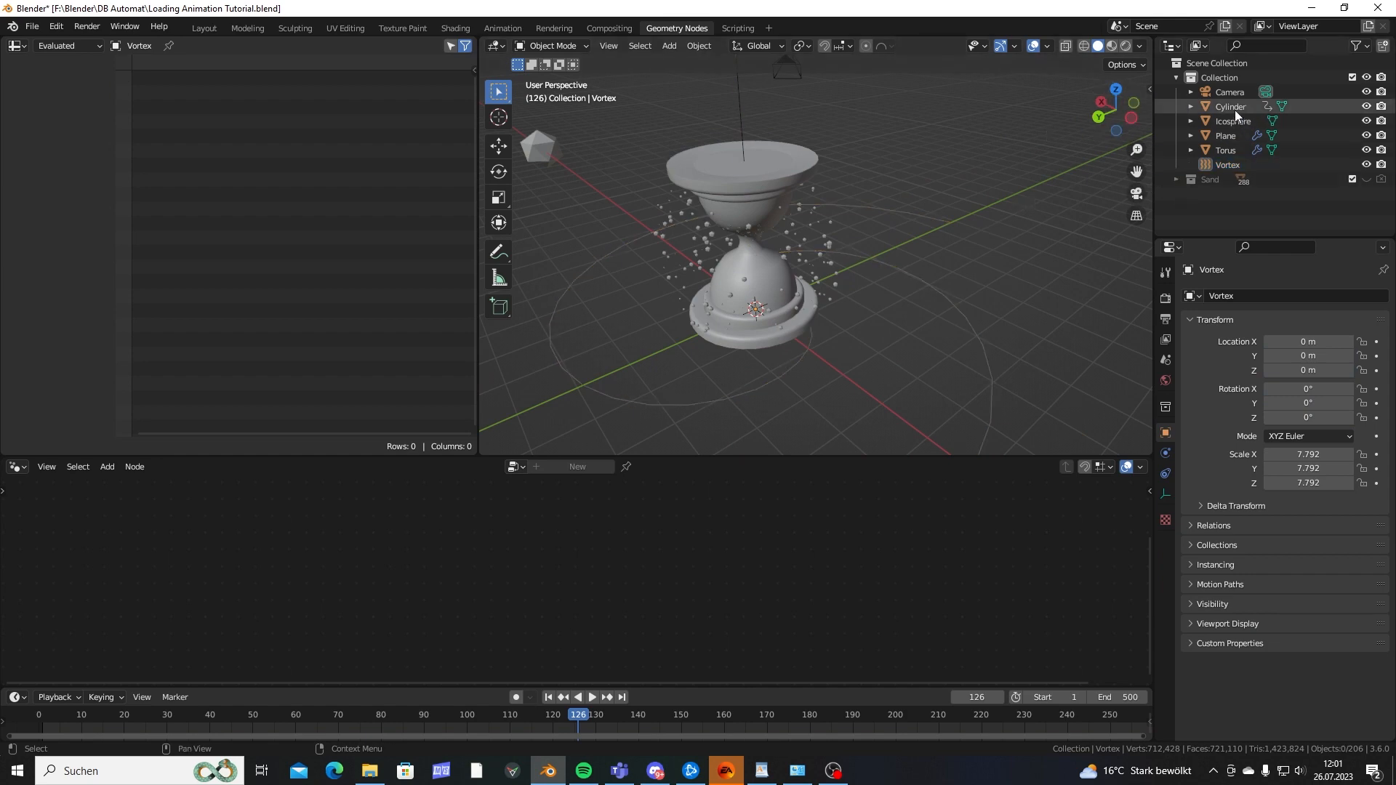
Rename the Torus object as "Particle Systrem".
left_click(1235, 149)
key("F2")
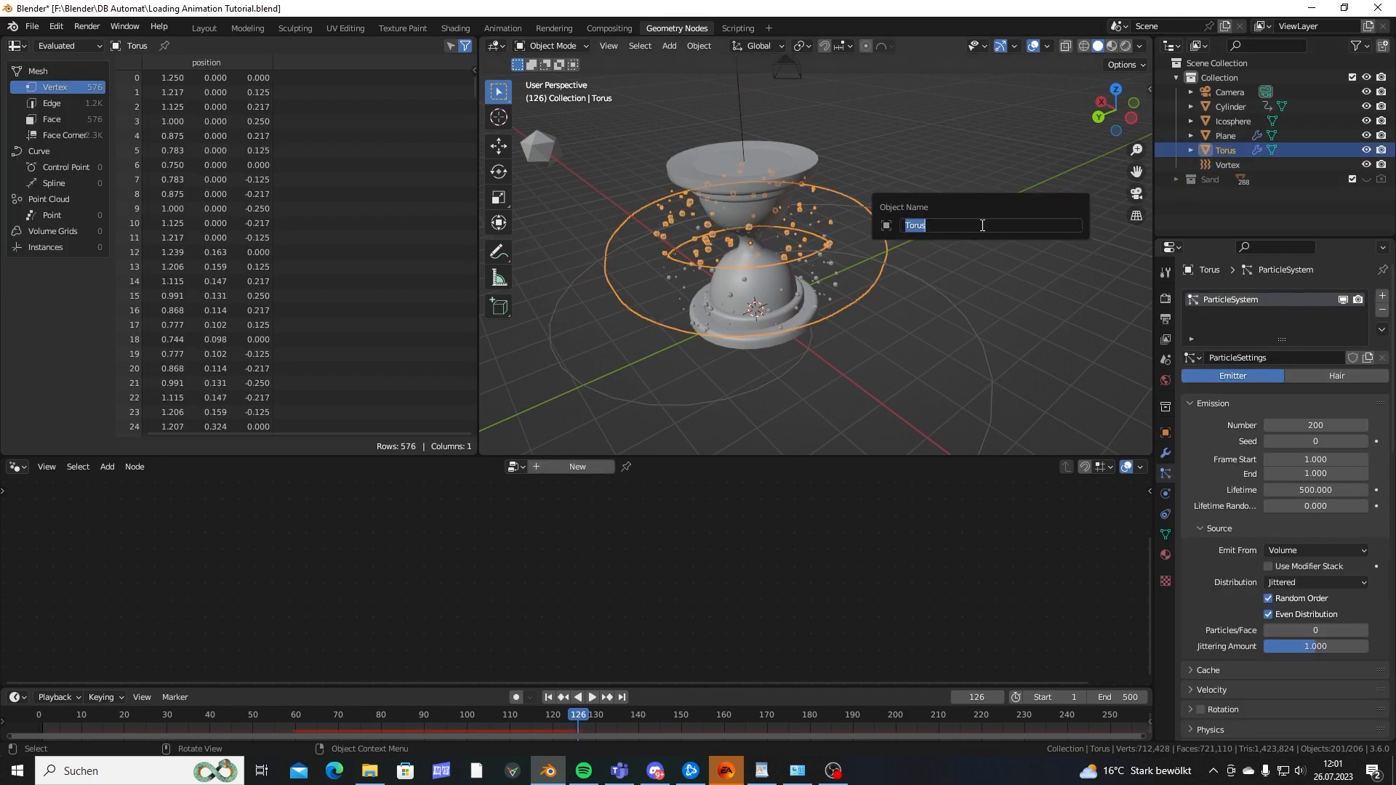
type("Pat")
type("ticle System")
key("Return")
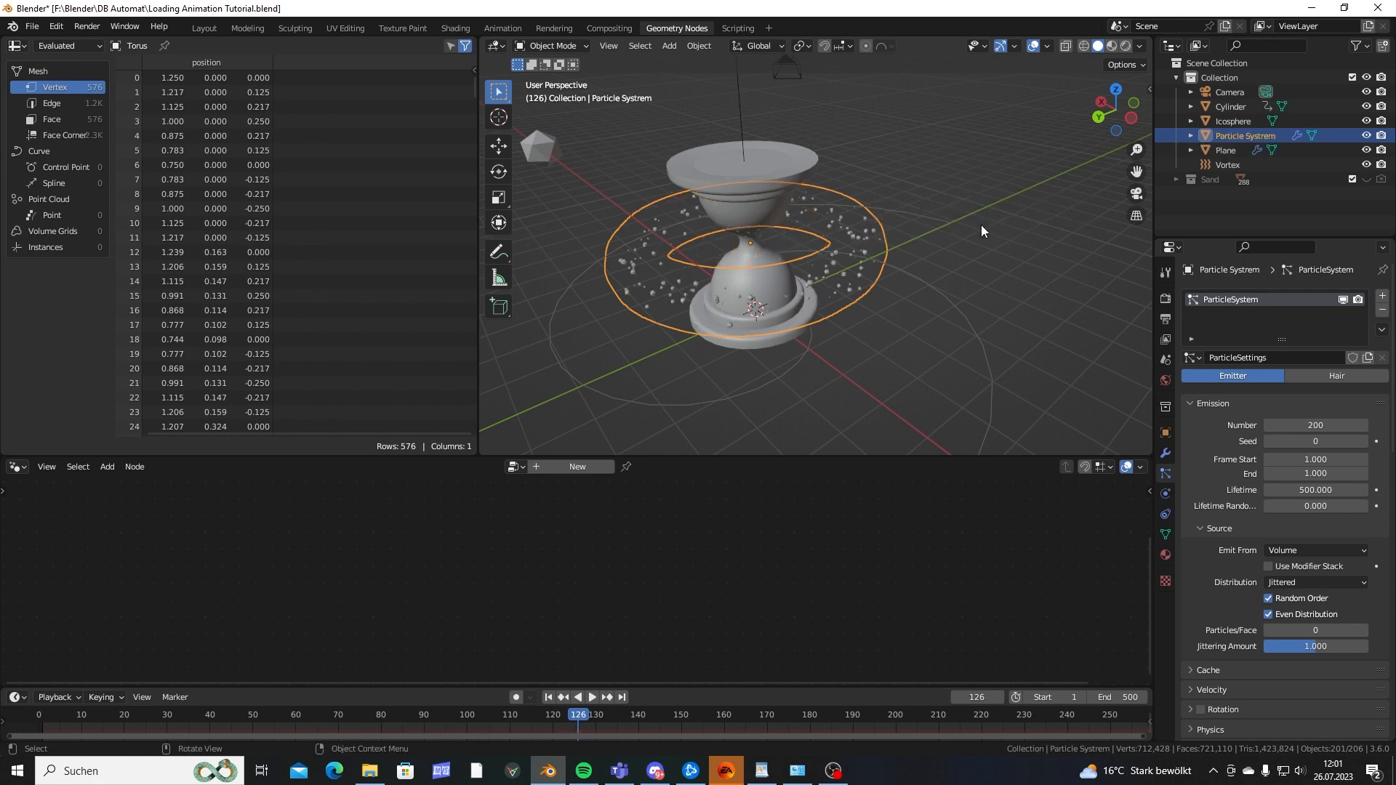
Play the animation in short bursts and examine how the particles move around the turning hourglass from several angles.
left_click(938, 168)
middle_click_drag(941, 168, 989, 263)
scroll(984, 233, "up", 3)
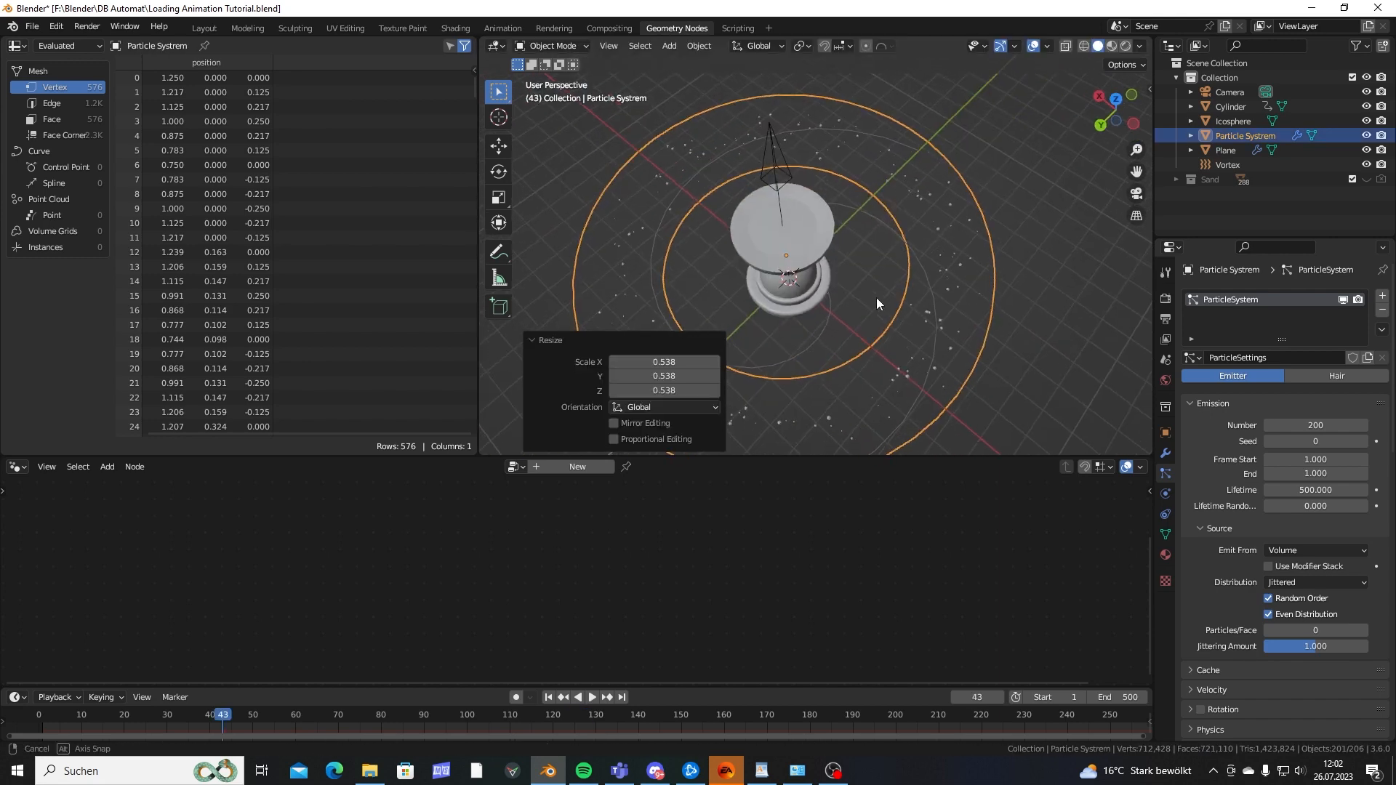
key("space")
middle_click_drag(878, 290, 897, 232)
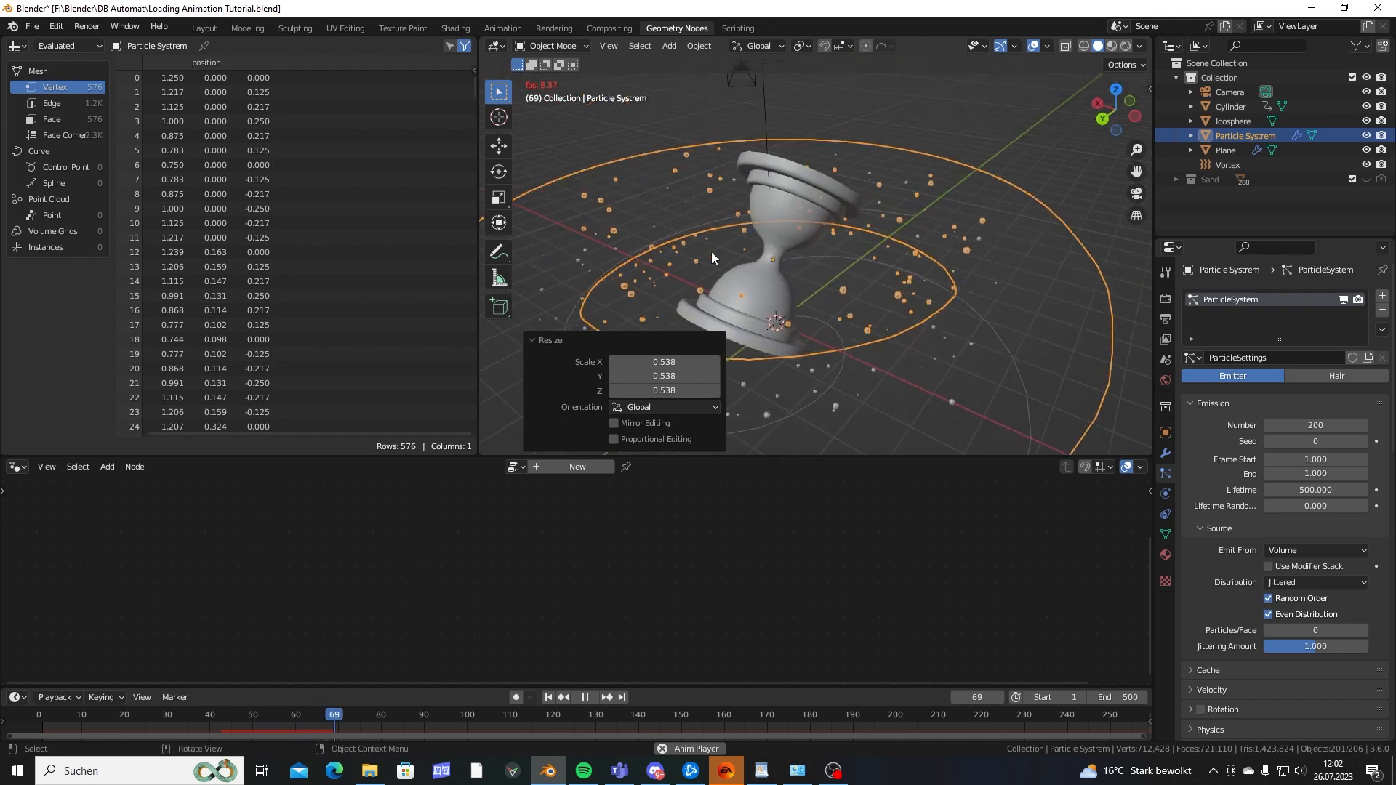
key("space")
middle_click_drag(752, 289, 787, 237)
key("space")
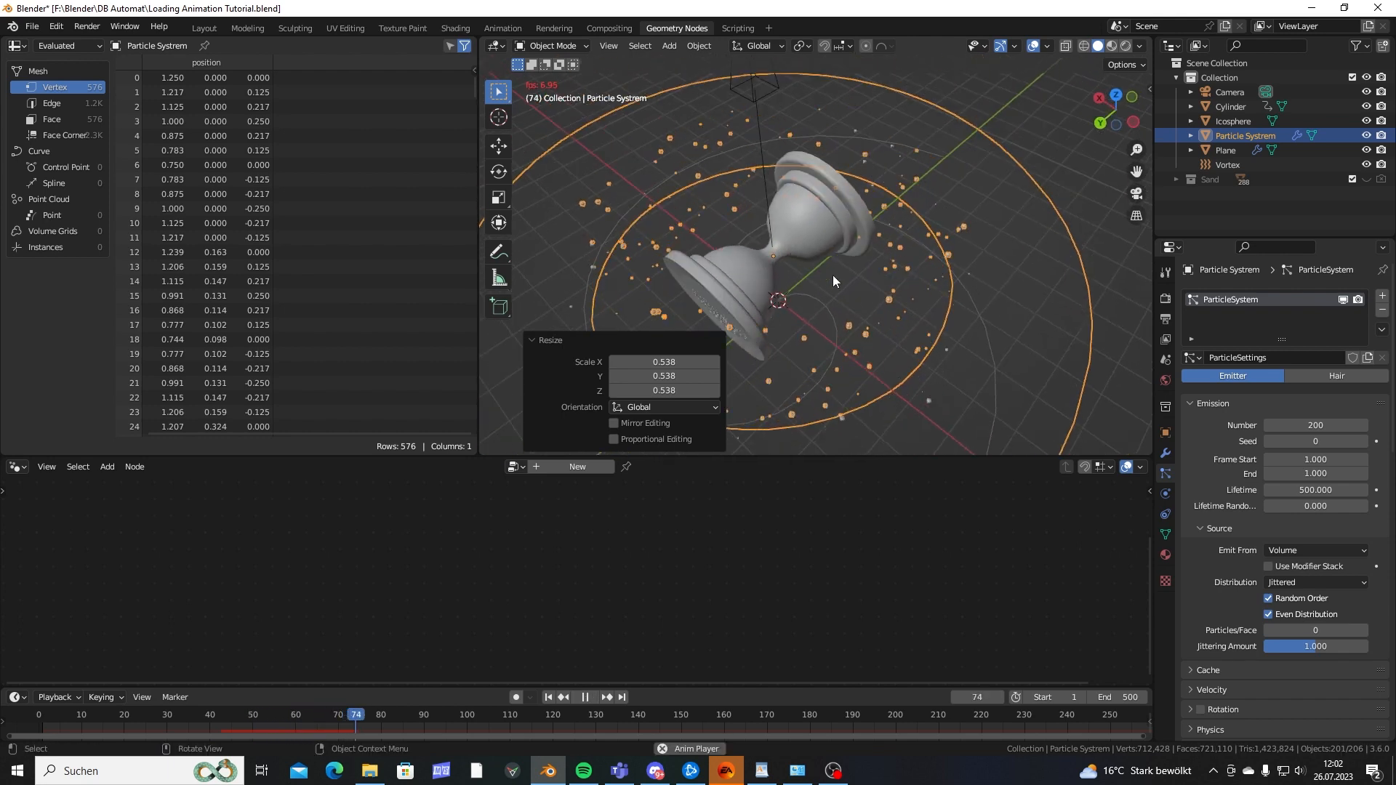
key("space")
scroll(836, 277, "down", 1)
scroll(836, 277, "down", 2)
middle_click_drag(836, 277, 820, 228)
Select the torus emitter and scale it down closely around the hourglass, checking its fit from above.
left_click(987, 208)
middle_click_drag(987, 211, 974, 285)
left_click(911, 275)
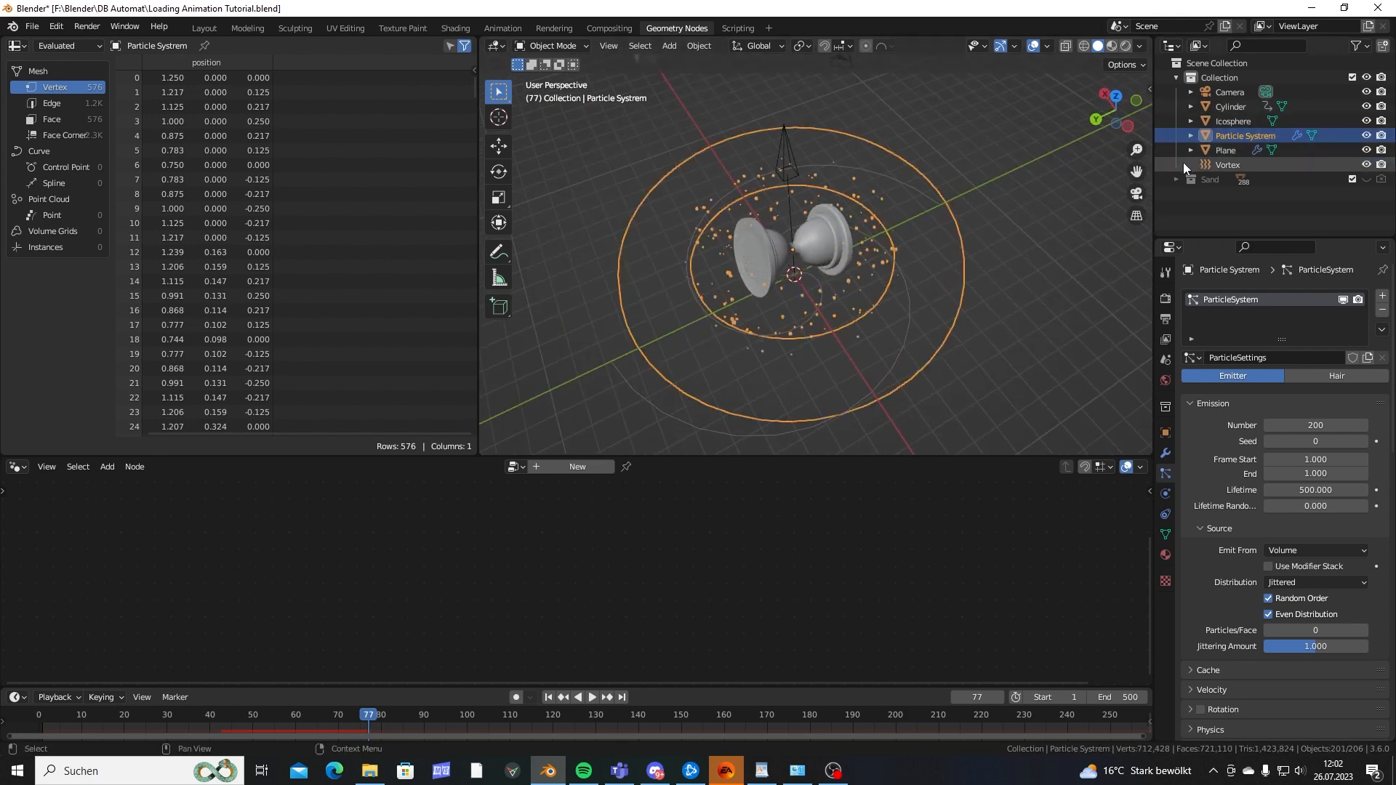
middle_click_drag(852, 278, 856, 340)
scroll(844, 165, "up", 3)
scroll(834, 296, "down", 2)
scroll(953, 301, "down", 2)
middle_click_drag(953, 301, 962, 325)
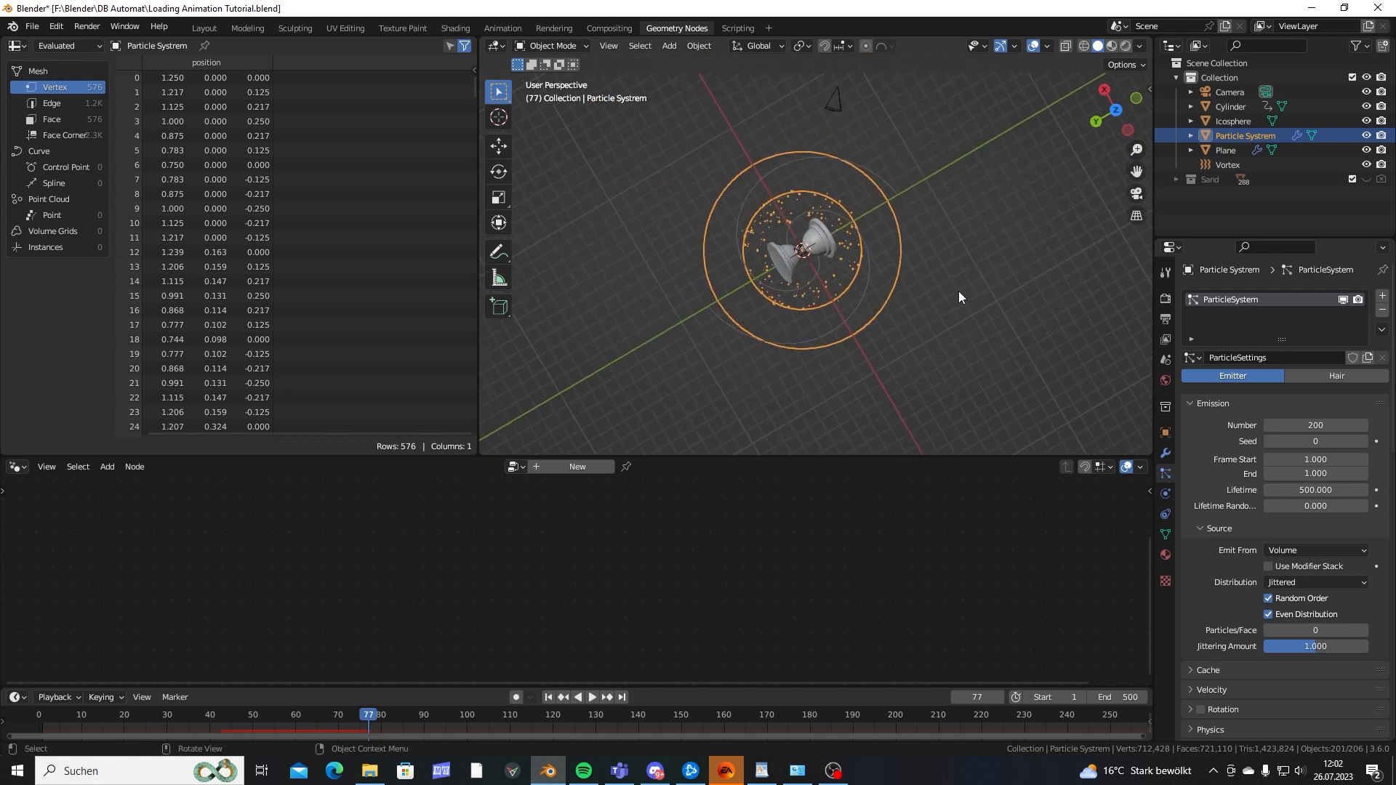
key("s")
left_click(887, 276)
left_click(971, 242)
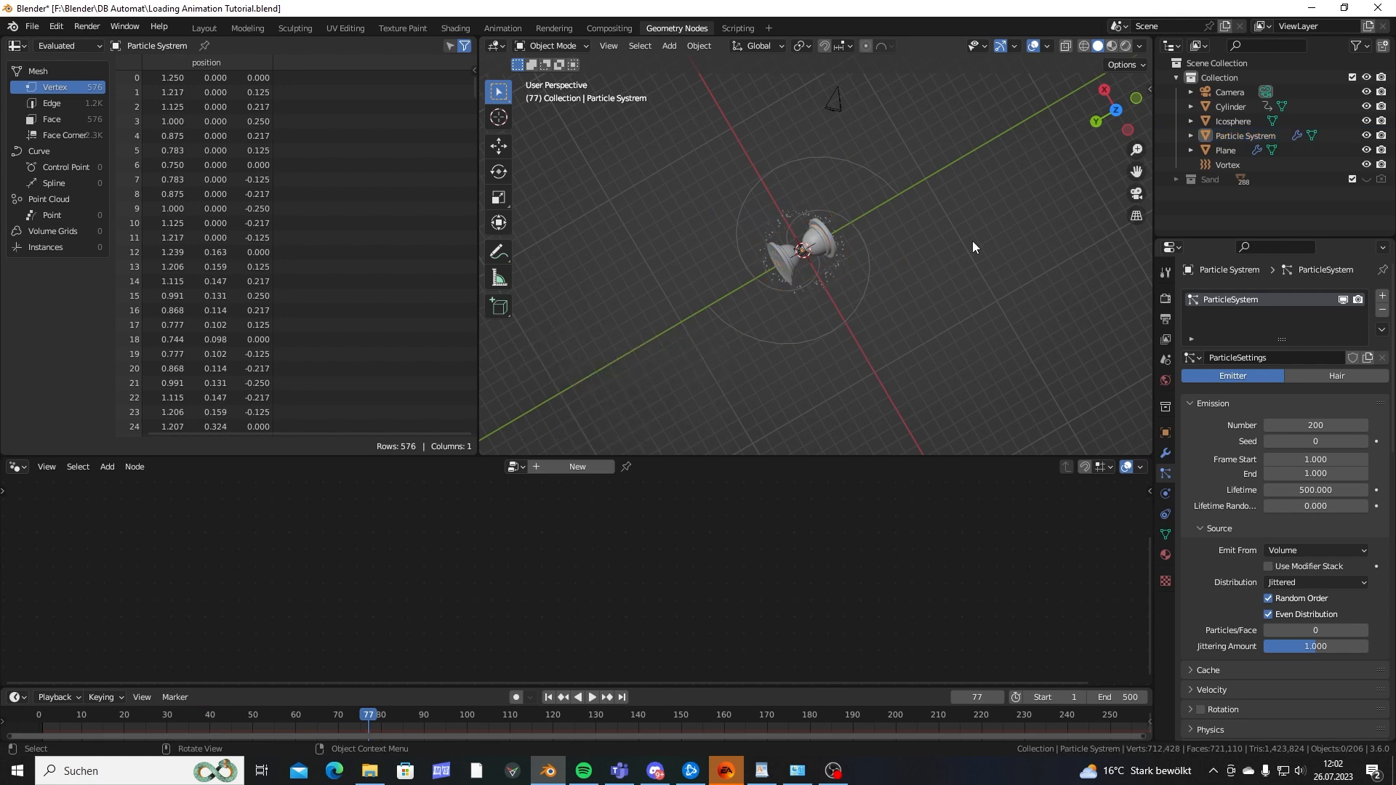
Play the animation from the first frame and examine the particle swirl close to the hourglass, then pause it.
key("shift+Left")
key("space")
scroll(996, 237, "up", 5)
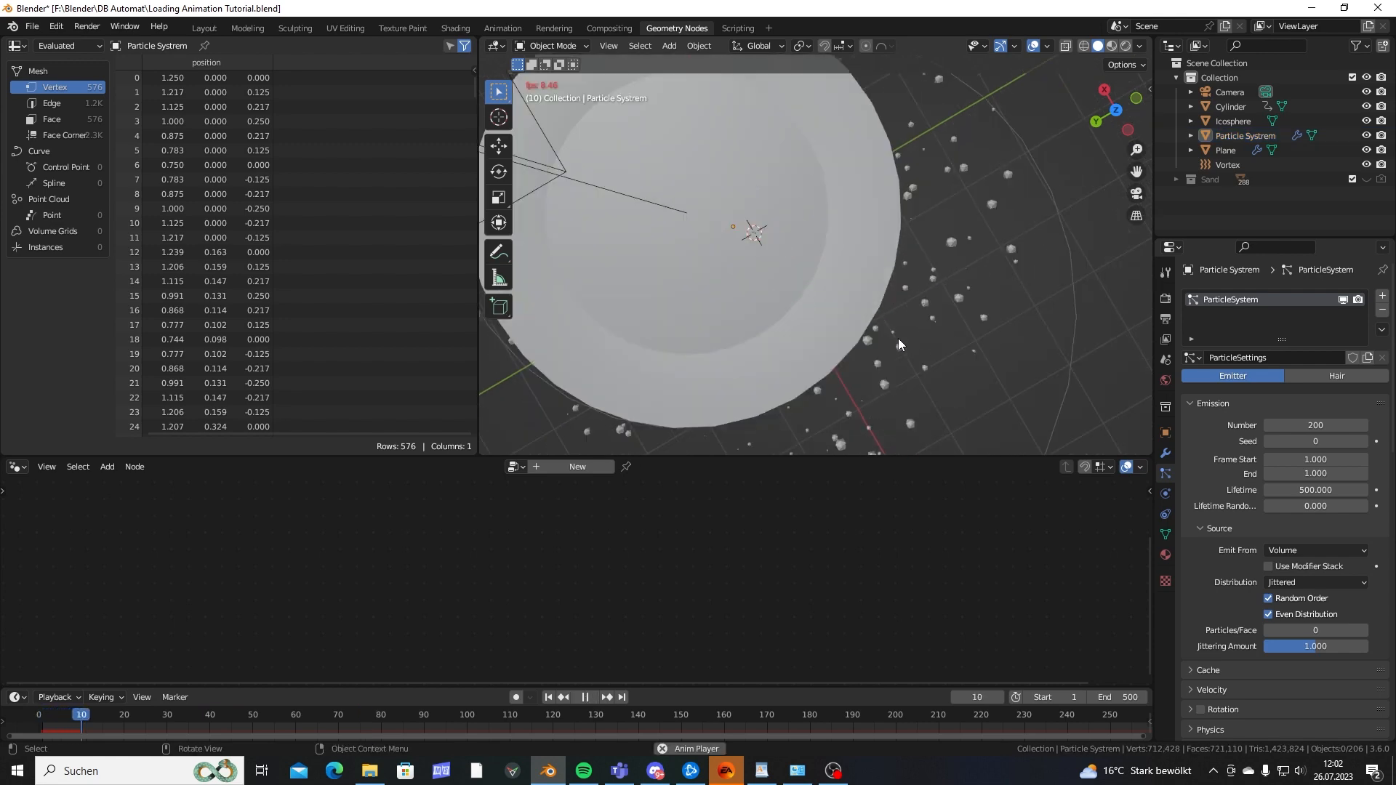
middle_click_drag(897, 338, 861, 282)
key("space")
scroll(828, 245, "down", 5)
Select the torus emitter and scale it up uniformly by a factor of 2.071.
left_click(845, 276)
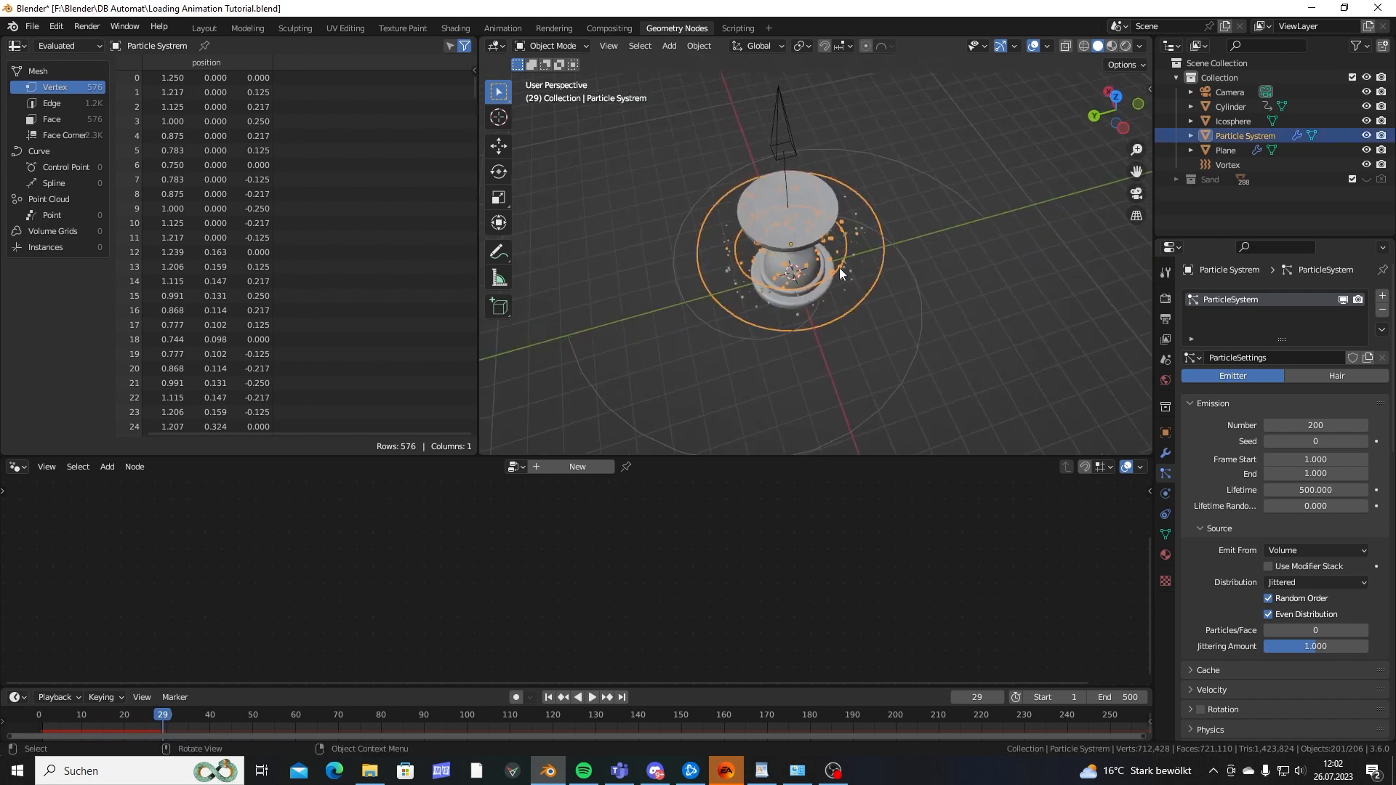
key("s")
left_click(899, 294)
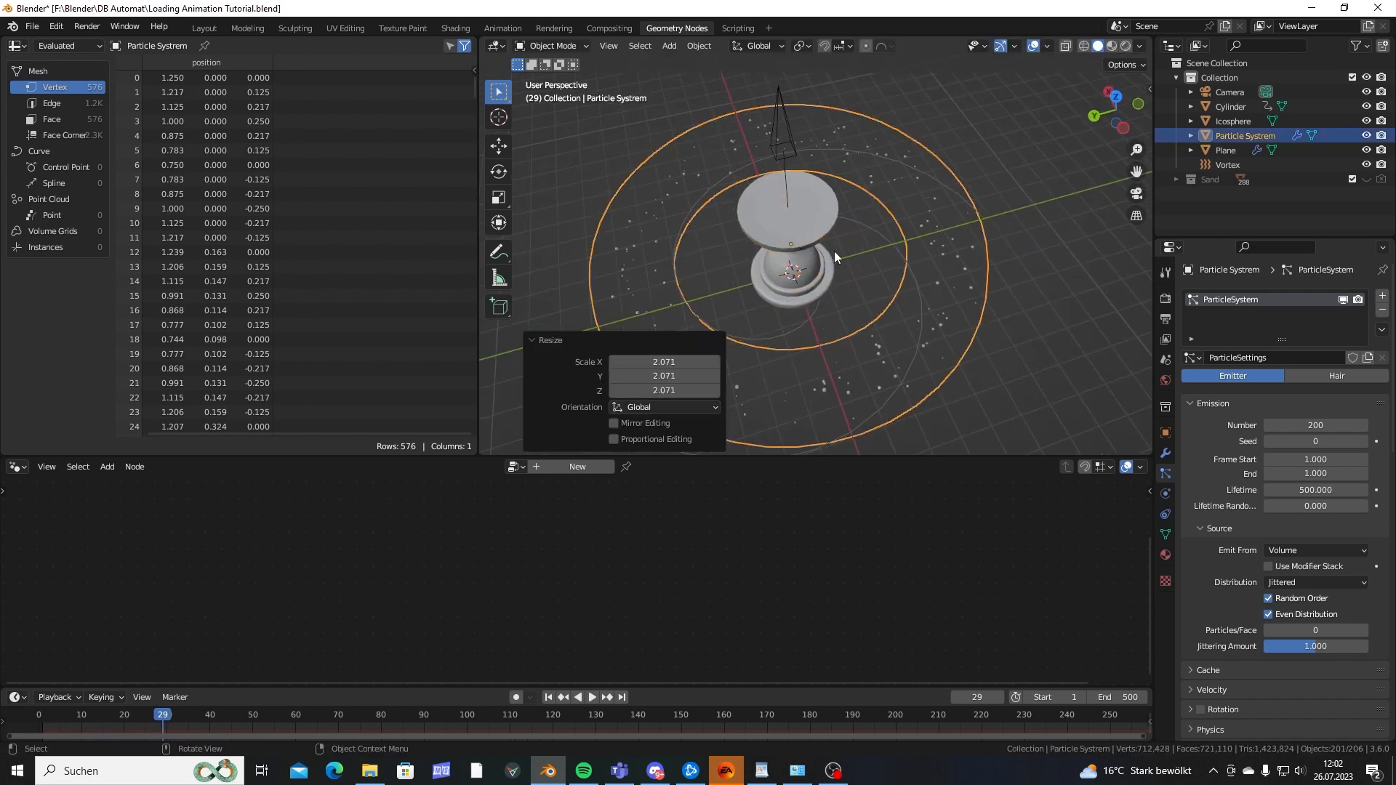
Replay the animation from the first frame and examine the wider particle swirl around the hourglass, then pause it.
left_click(970, 93)
key("shift+Left")
key("space")
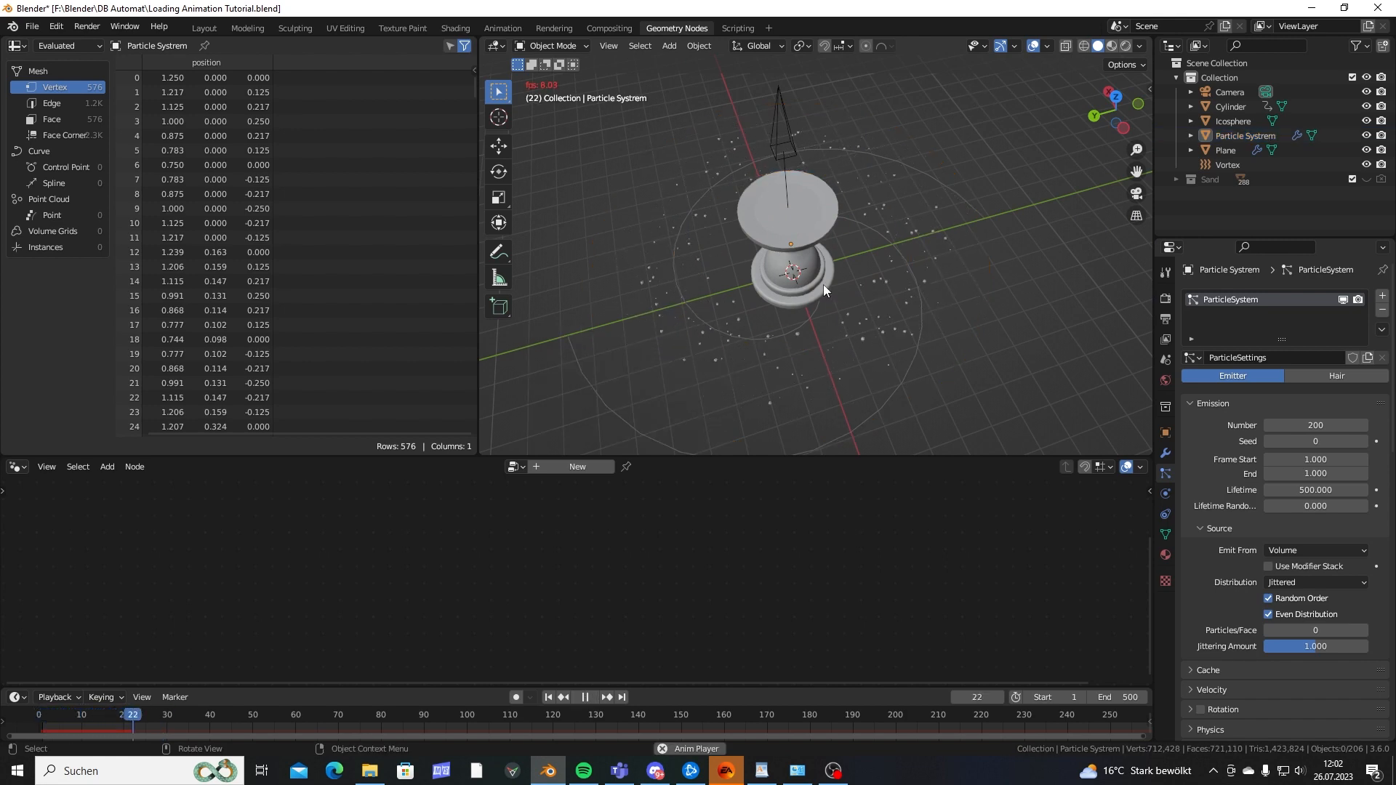
middle_click_drag(823, 285, 814, 230)
key("space")
scroll(758, 215, "up", 3)
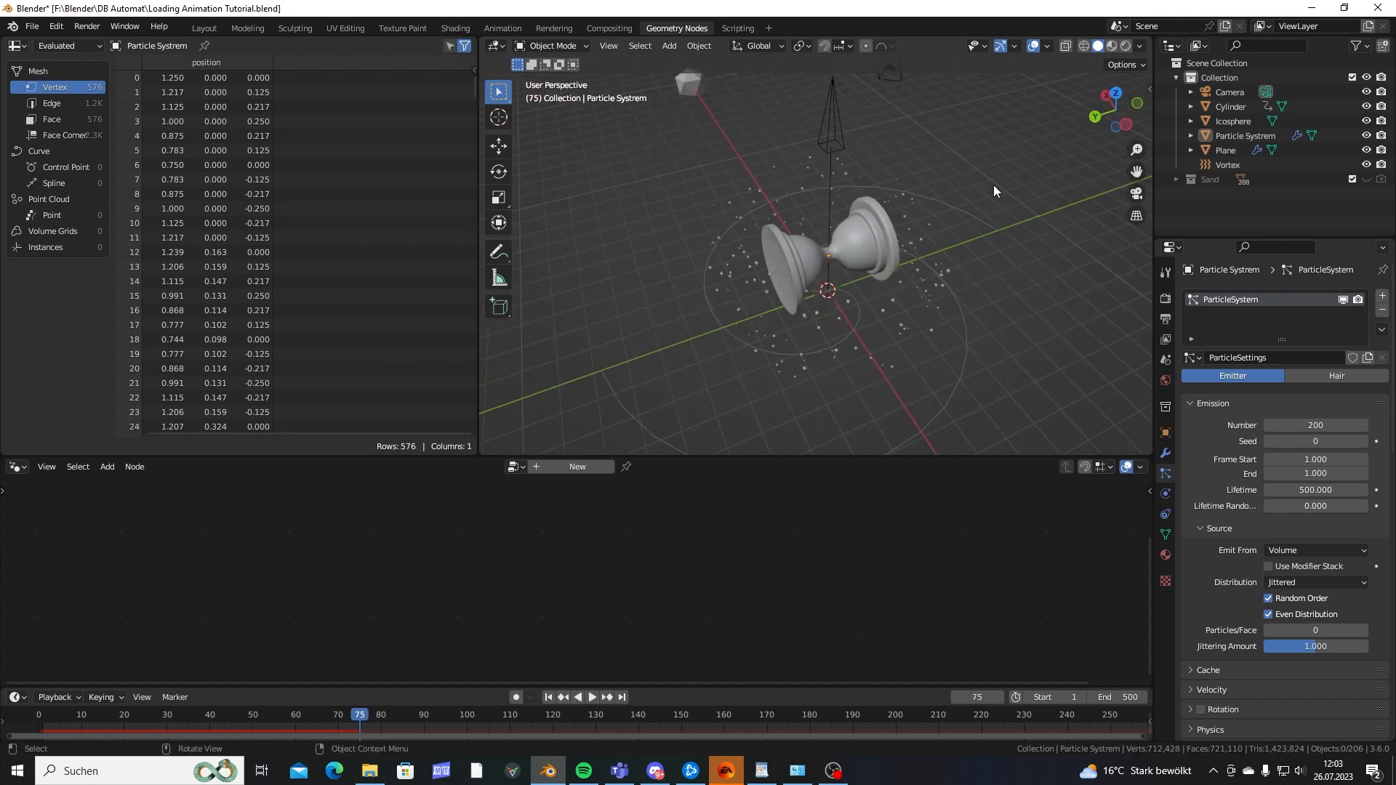
key("shift+a")
mouse_move(957, 164)
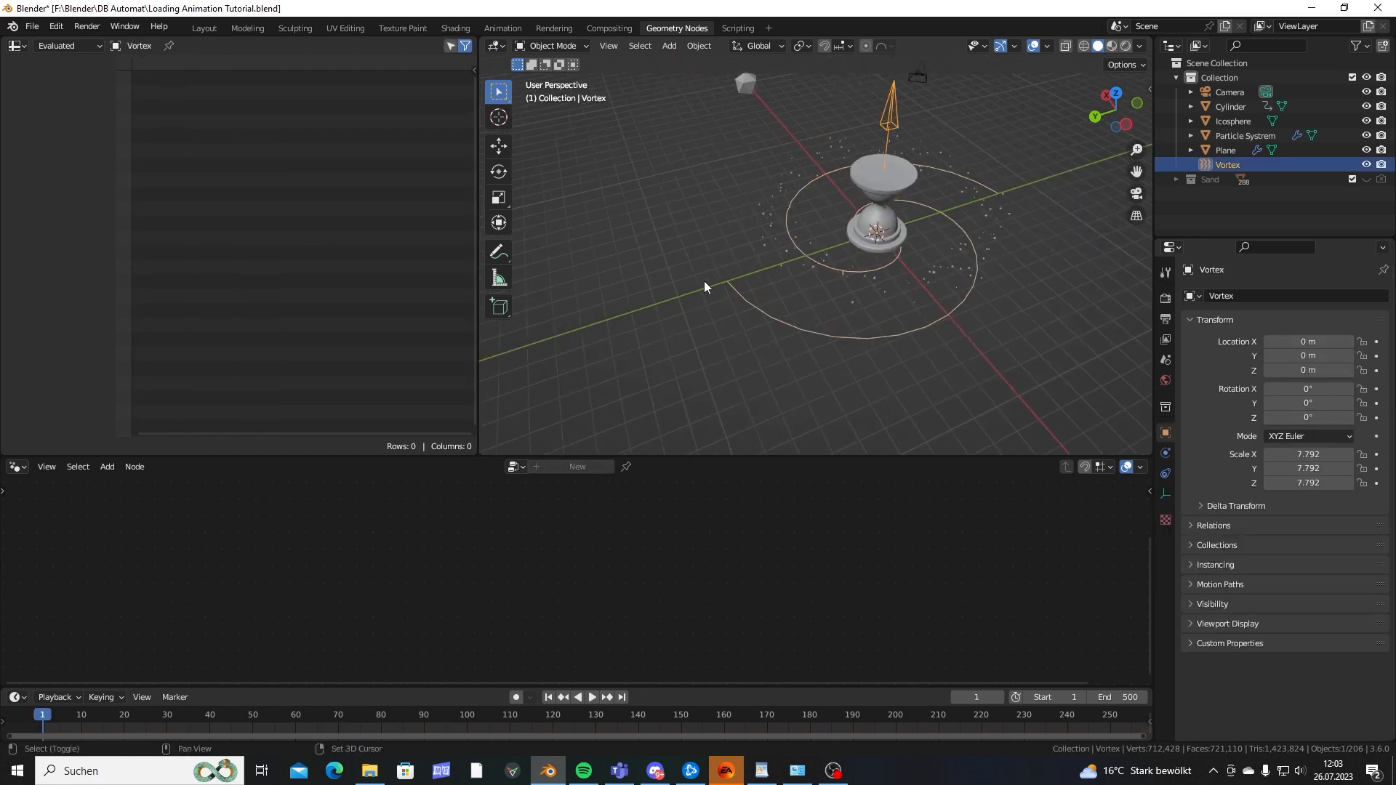
Place the 3D cursor on the open floor beside the hourglass and add a torus mesh there.
middle_click_drag(682, 320, 782, 312, "shift")
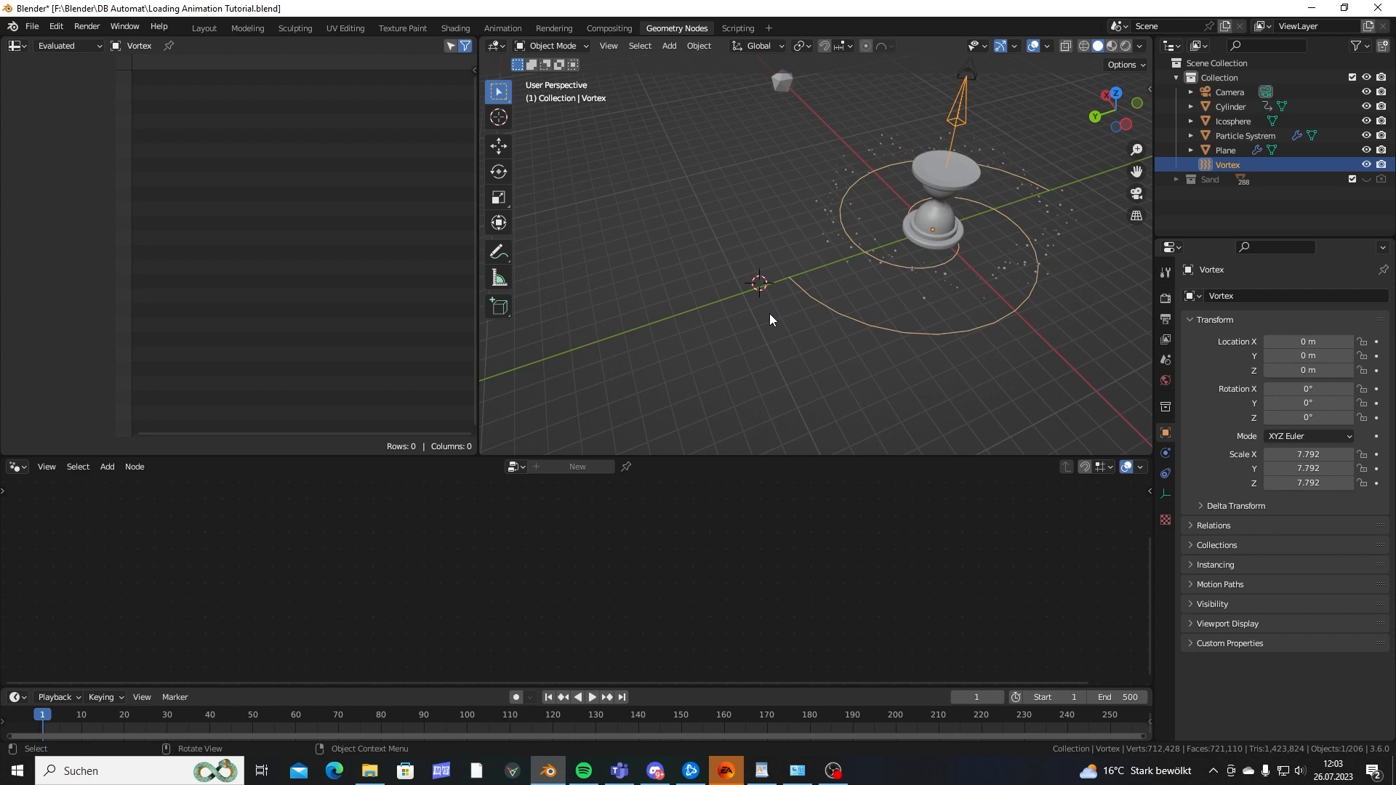
right_click_drag(691, 277, 651, 175, "shift")
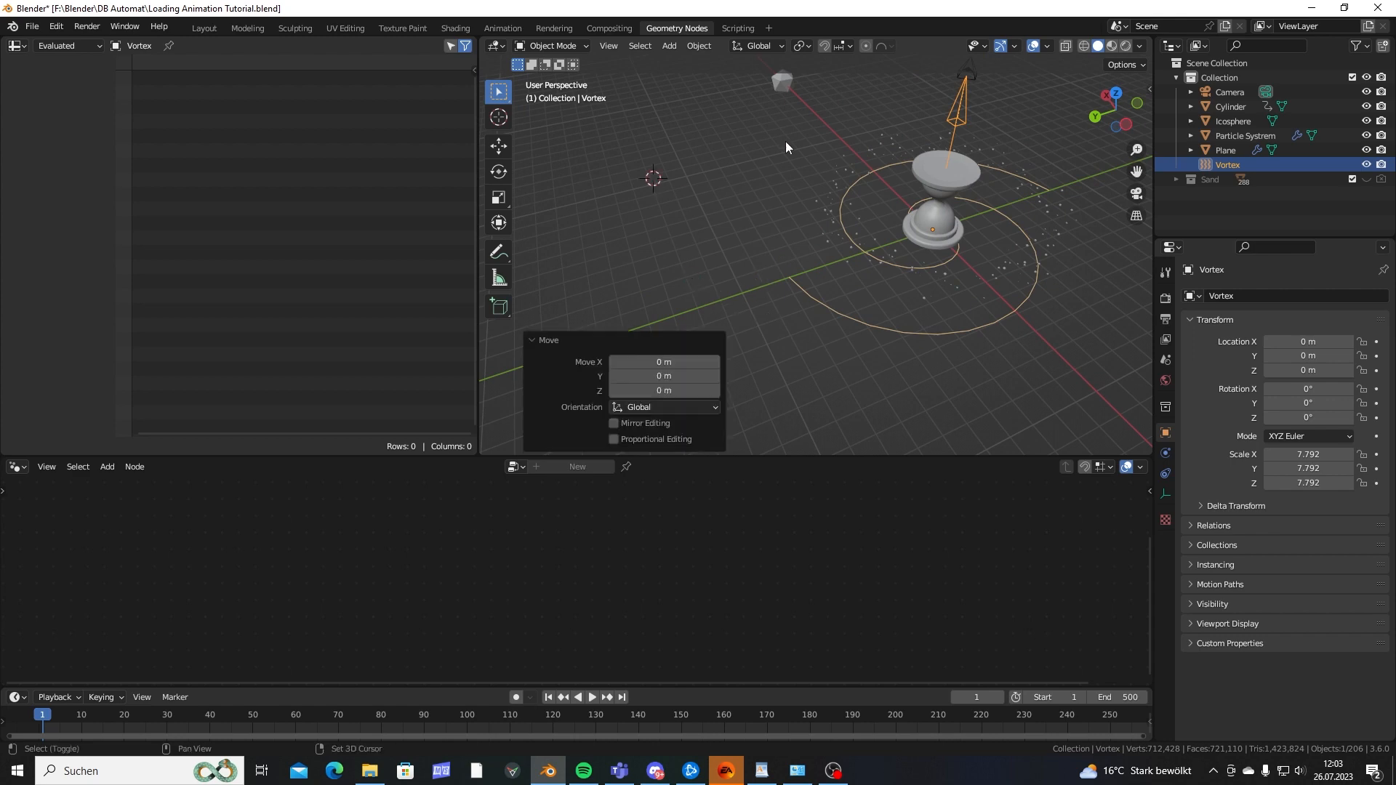
right_click_drag(807, 333, 740, 291, "shift")
middle_click_drag(791, 332, 805, 266)
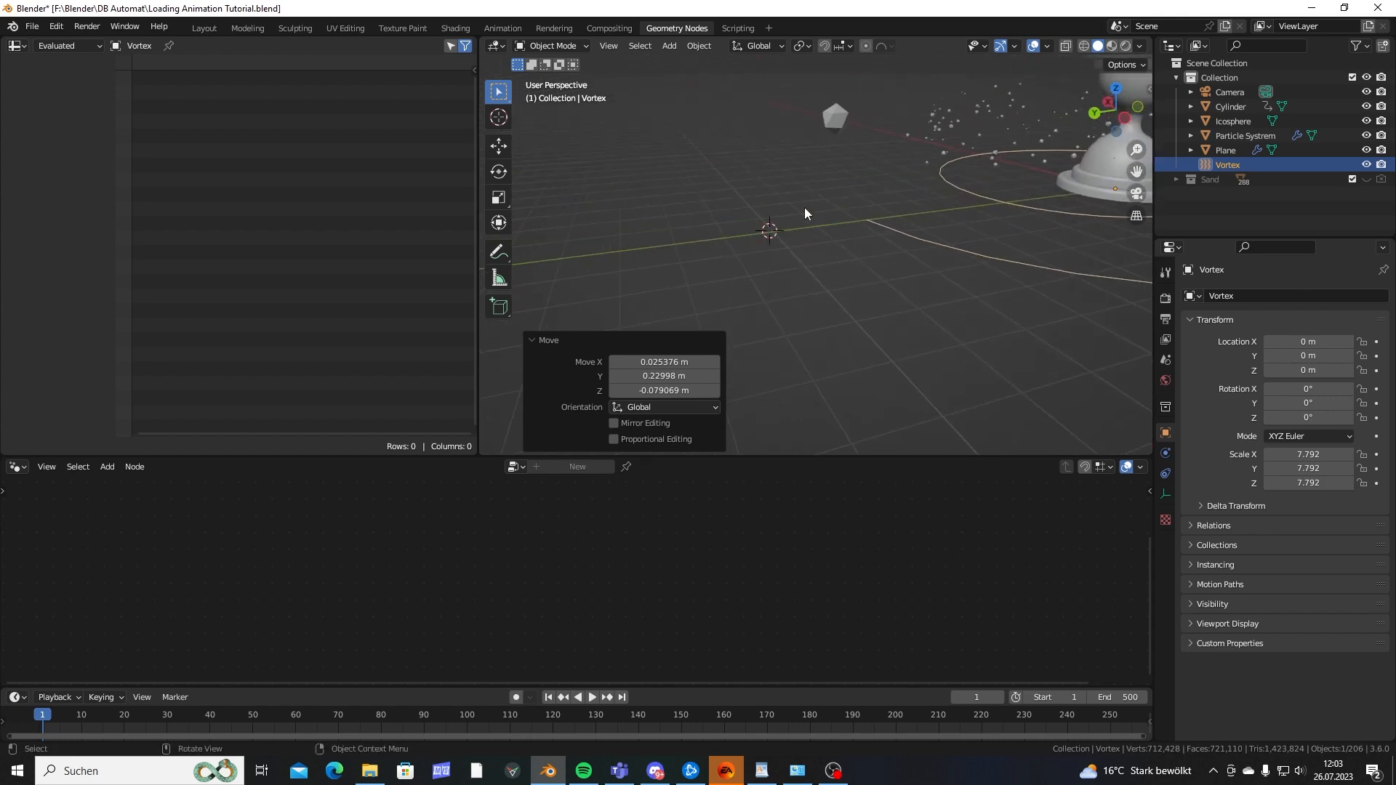
middle_click_drag(804, 207, 776, 173)
key("shift+a")
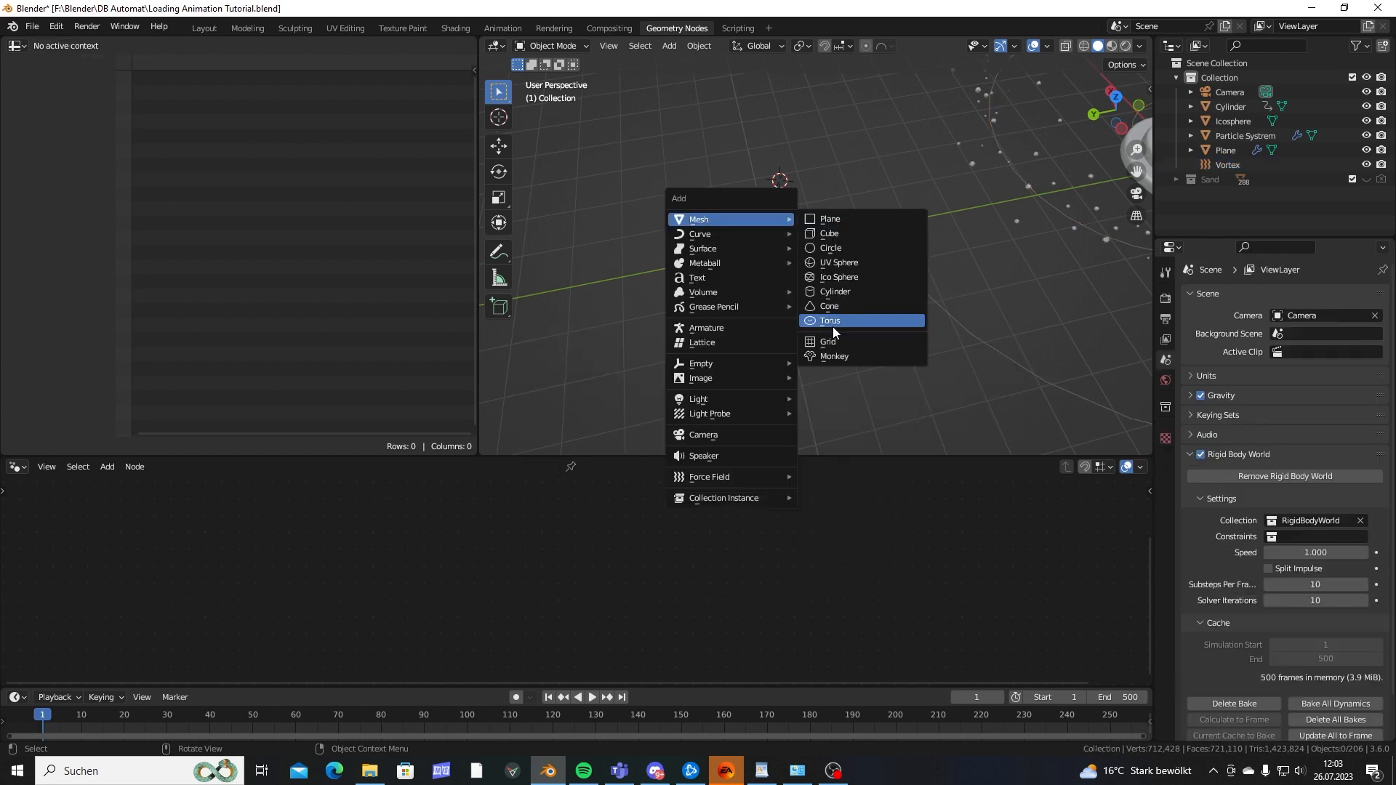
left_click(831, 325)
Set the new torus's major and minor segments to 100 each and shade it smooth.
scroll(804, 203, "up", 10)
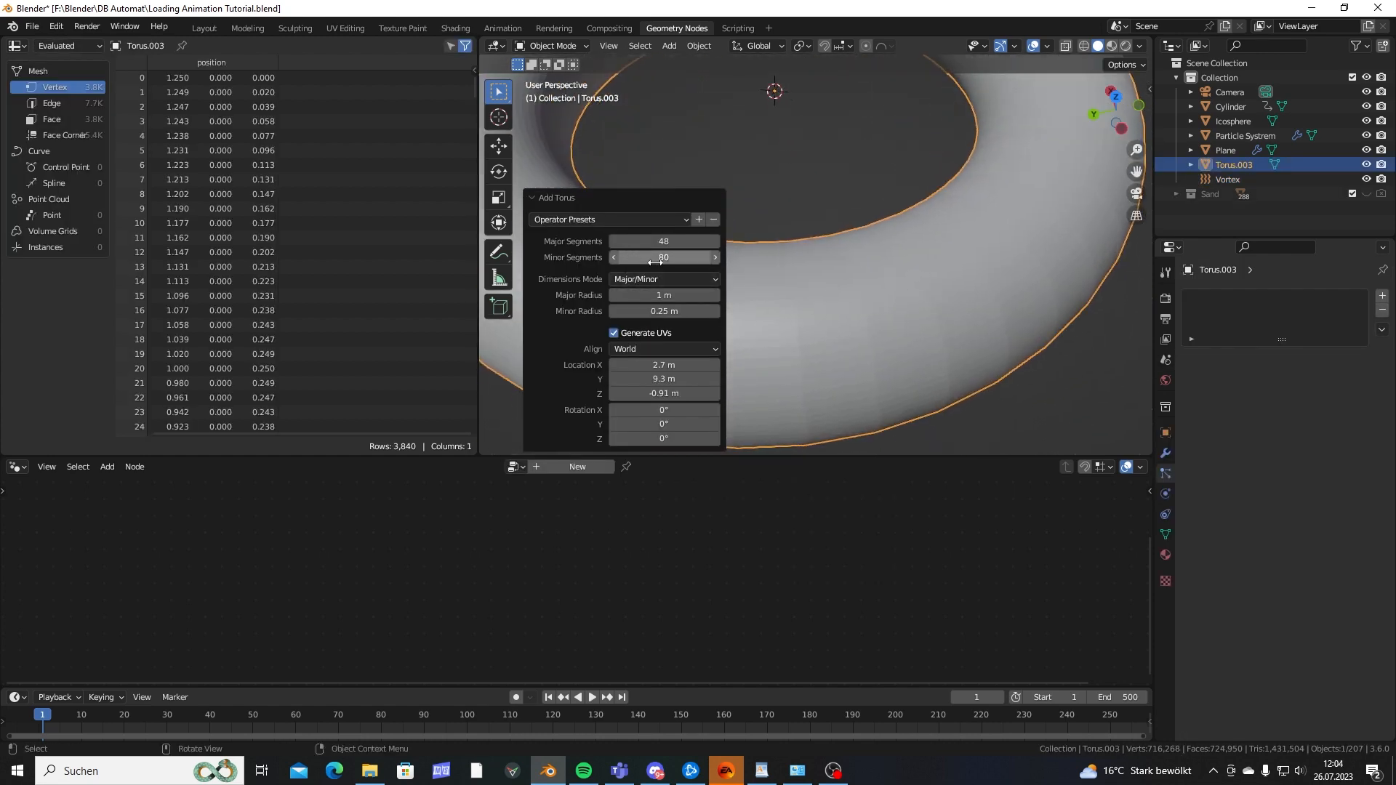
left_click_drag(657, 262, 742, 244)
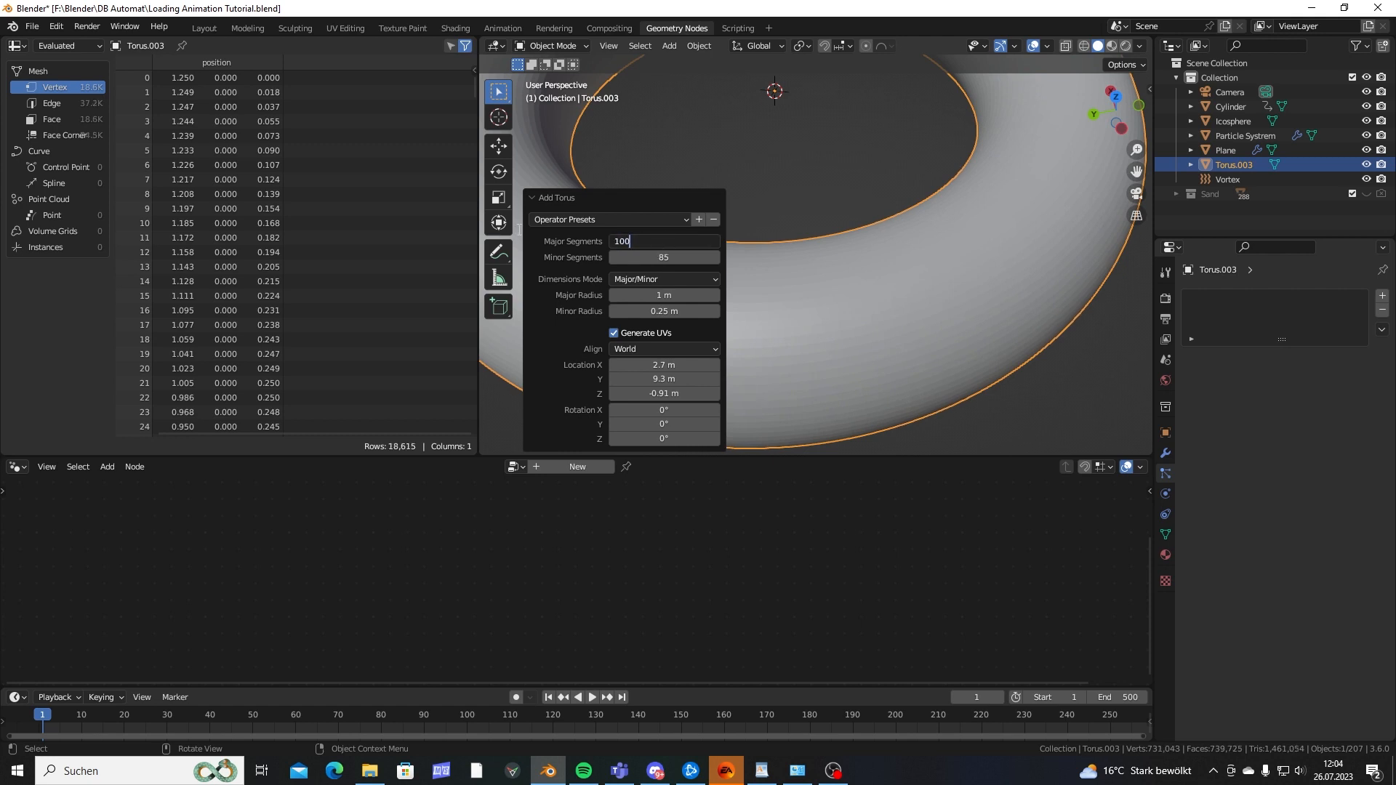
key("Return")
left_click(663, 256)
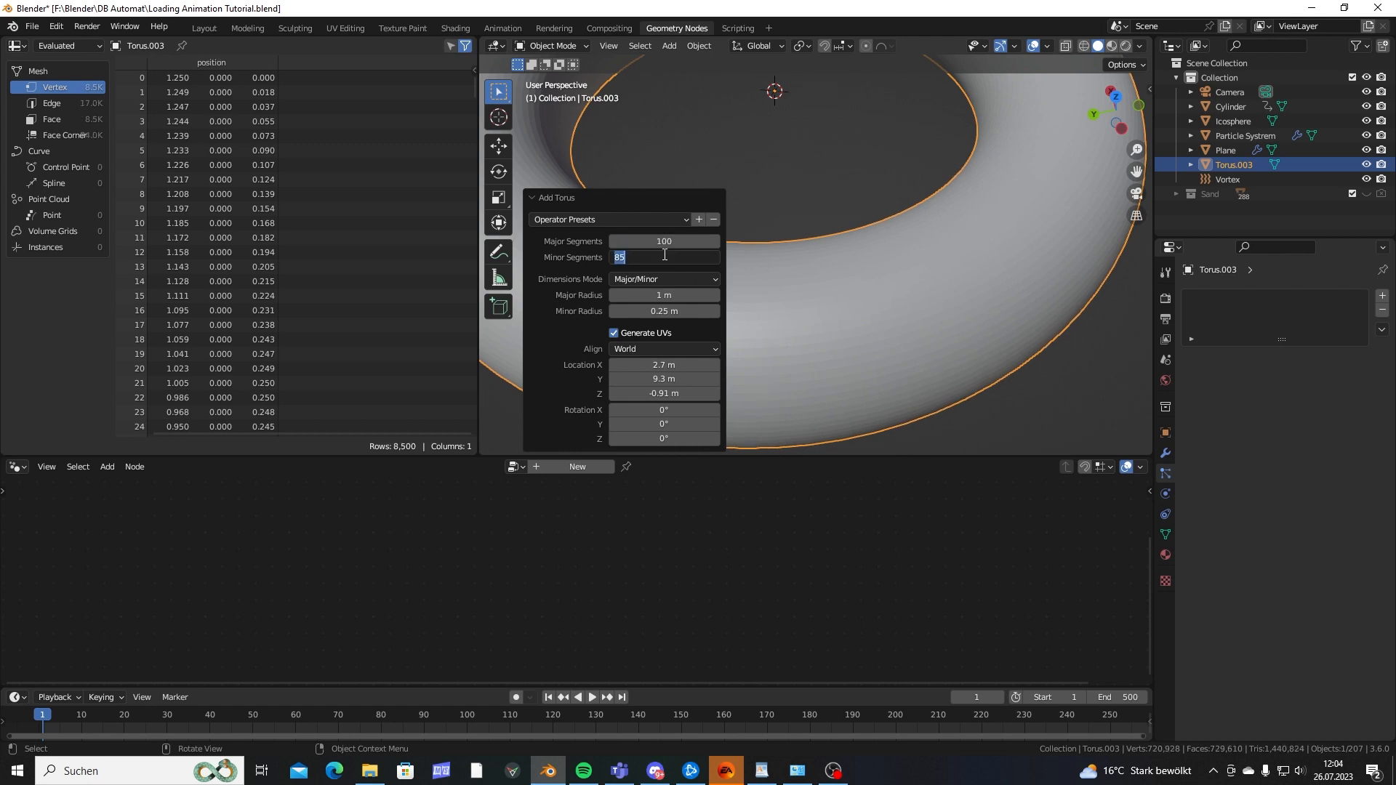
type("100")
key("Return")
right_click(922, 314)
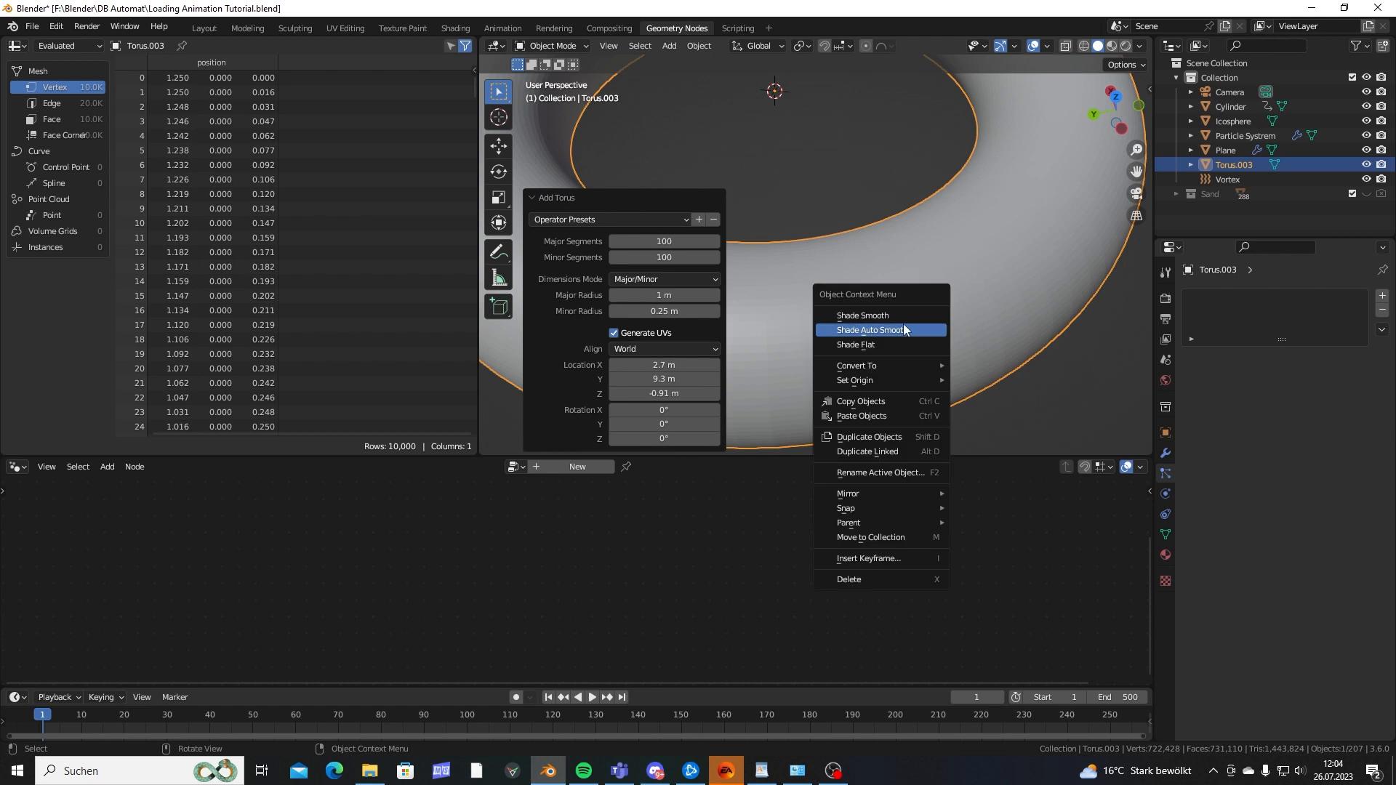
left_click(927, 316)
Move the torus about -2.37 m along the X axis so it lies in front of the hourglass.
scroll(865, 263, "down", 14)
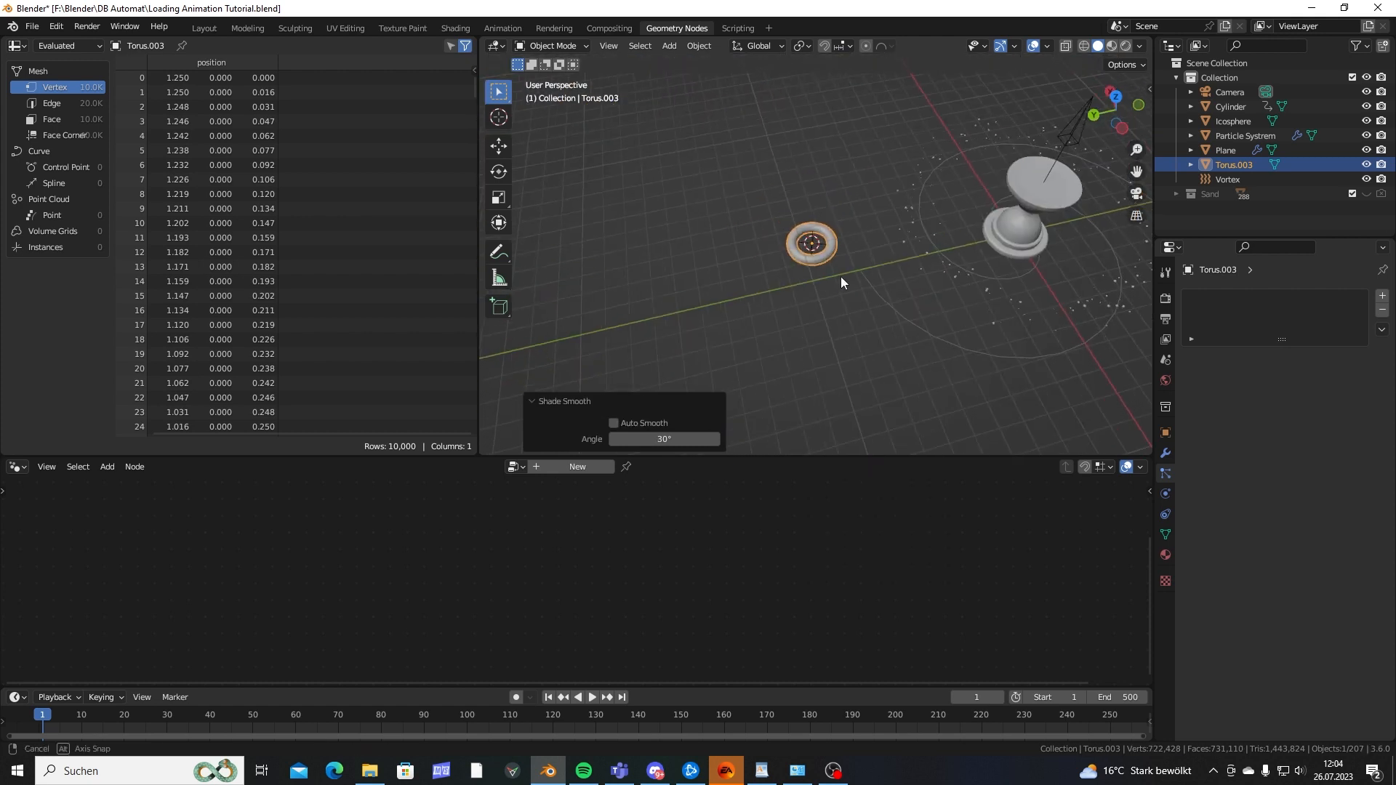
middle_click_drag(841, 276, 903, 256)
key("g")
key("y")
key("x")
left_click(932, 302)
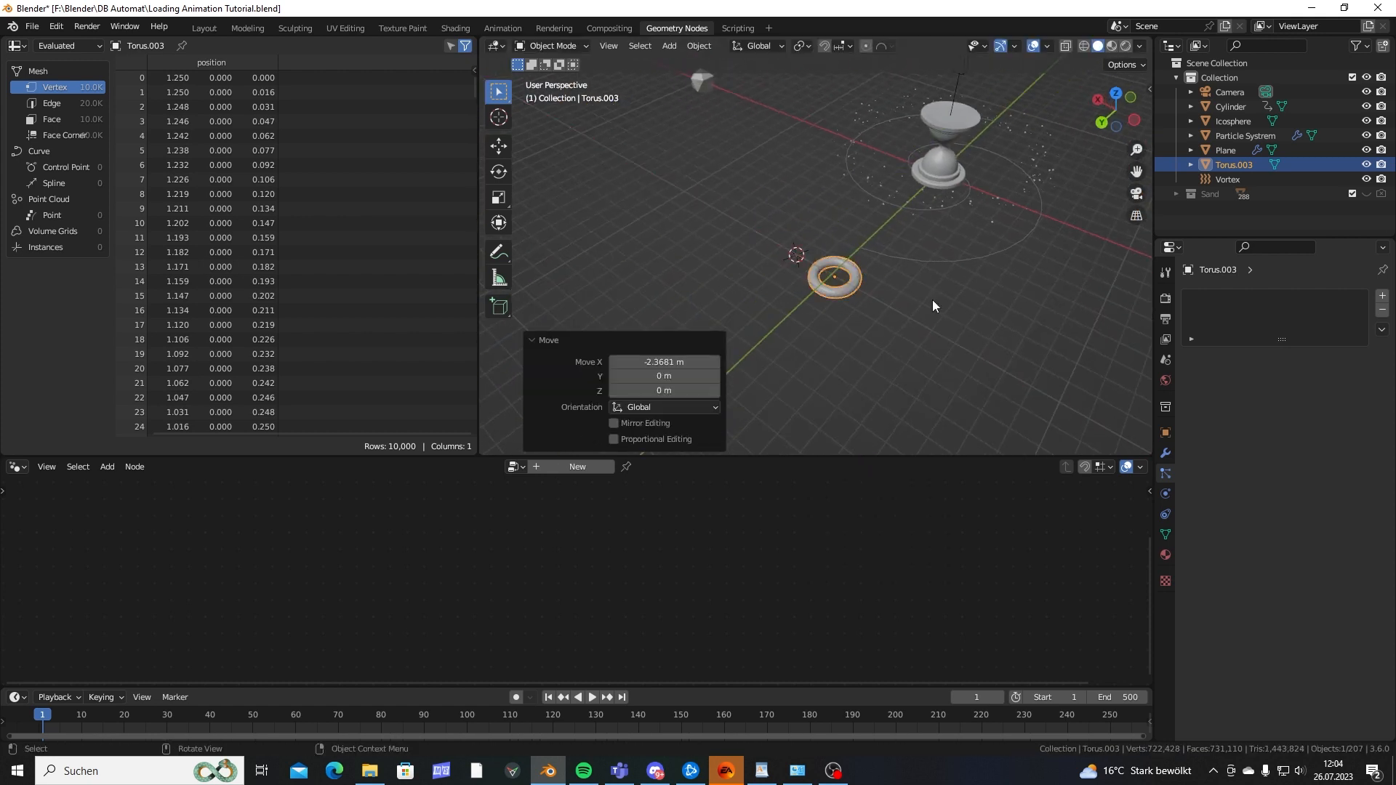
Adjust the torus's height by raising it about 1.66 m on Z and lowering it about 0.84 m.
key("g")
key("z")
left_click(862, 284)
key("KP_Decimal")
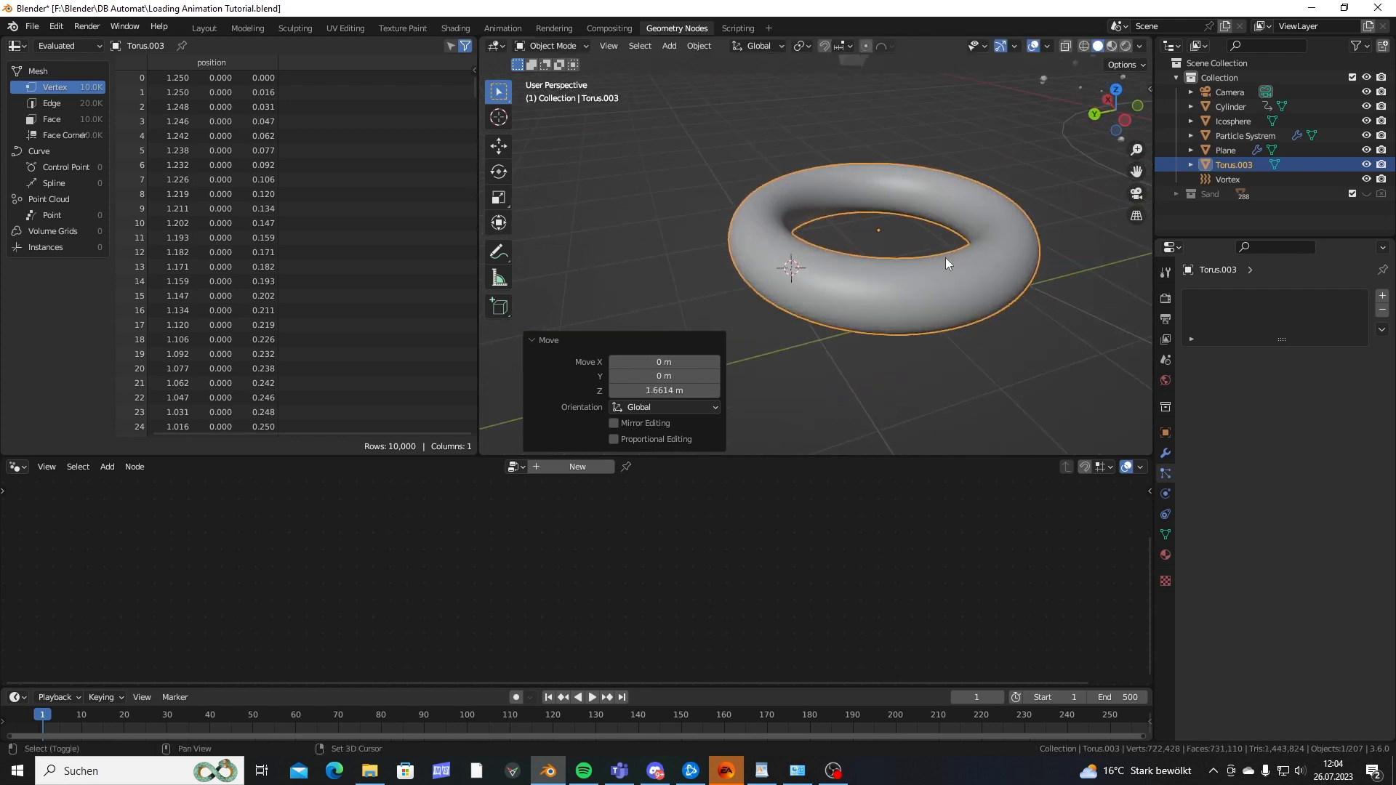
middle_click_drag(857, 304, 896, 229)
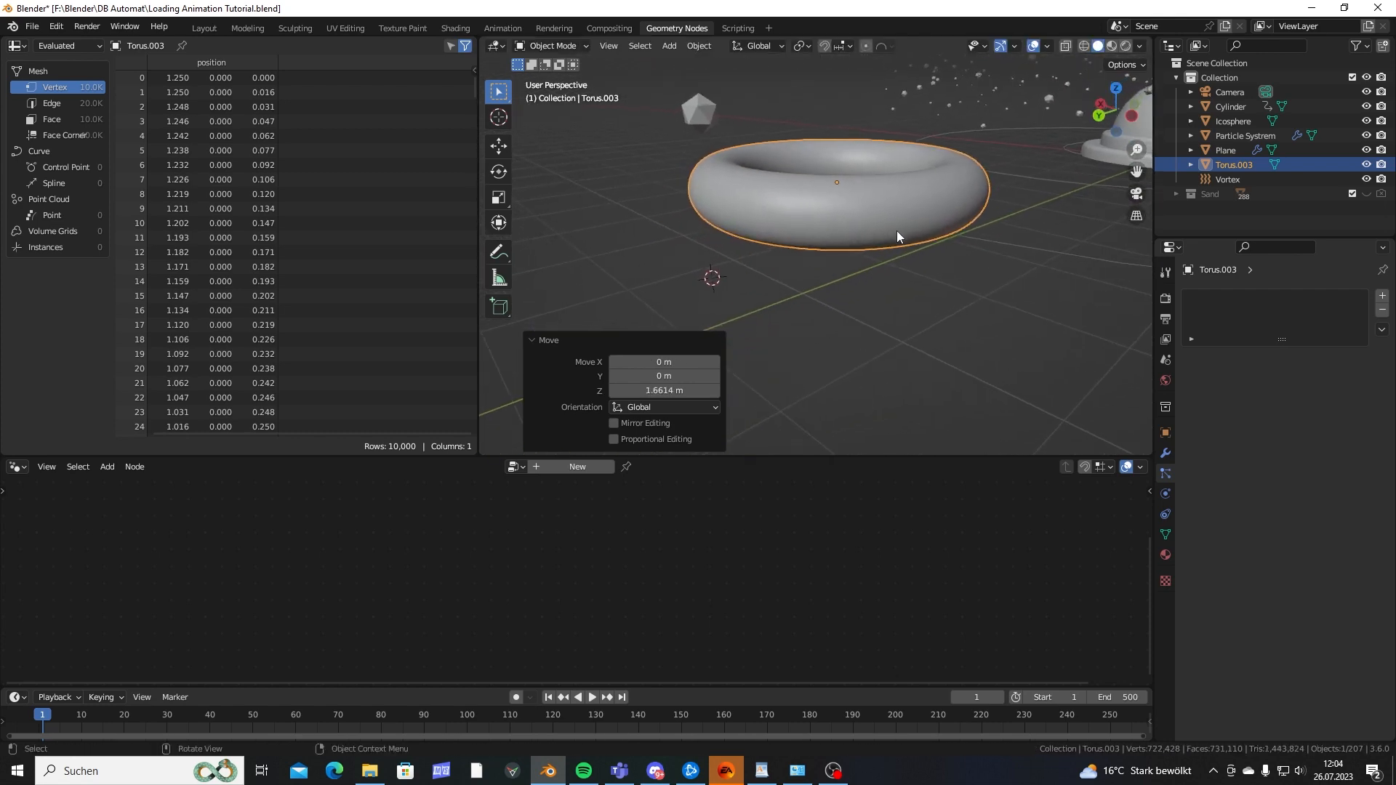
key("g")
key("z")
left_click(901, 340)
middle_click_drag(905, 339, 935, 258)
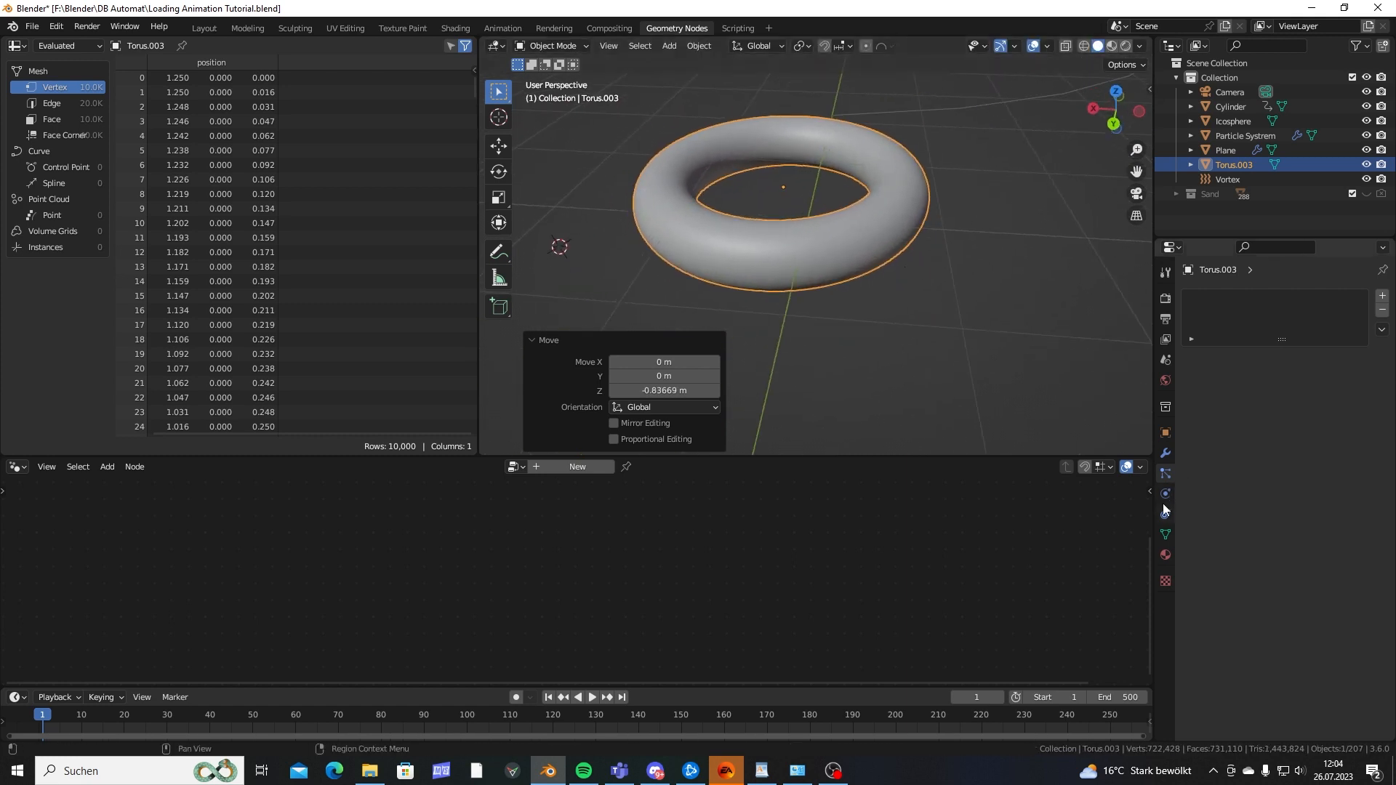
Add a Geometry Nodes modifier with a new node tree to the torus and enlarge the node editor.
left_click(1166, 454)
left_click(1214, 299)
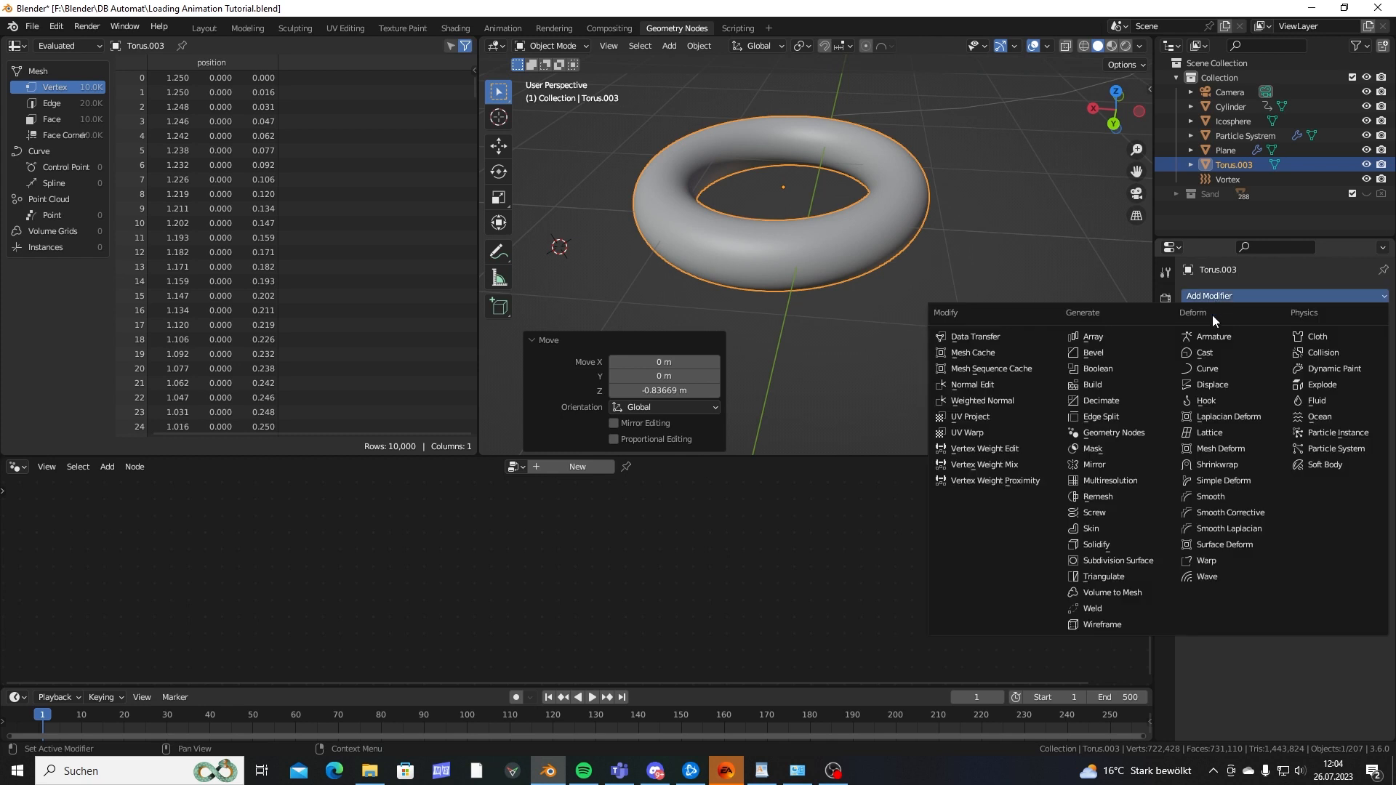
left_click(1108, 433)
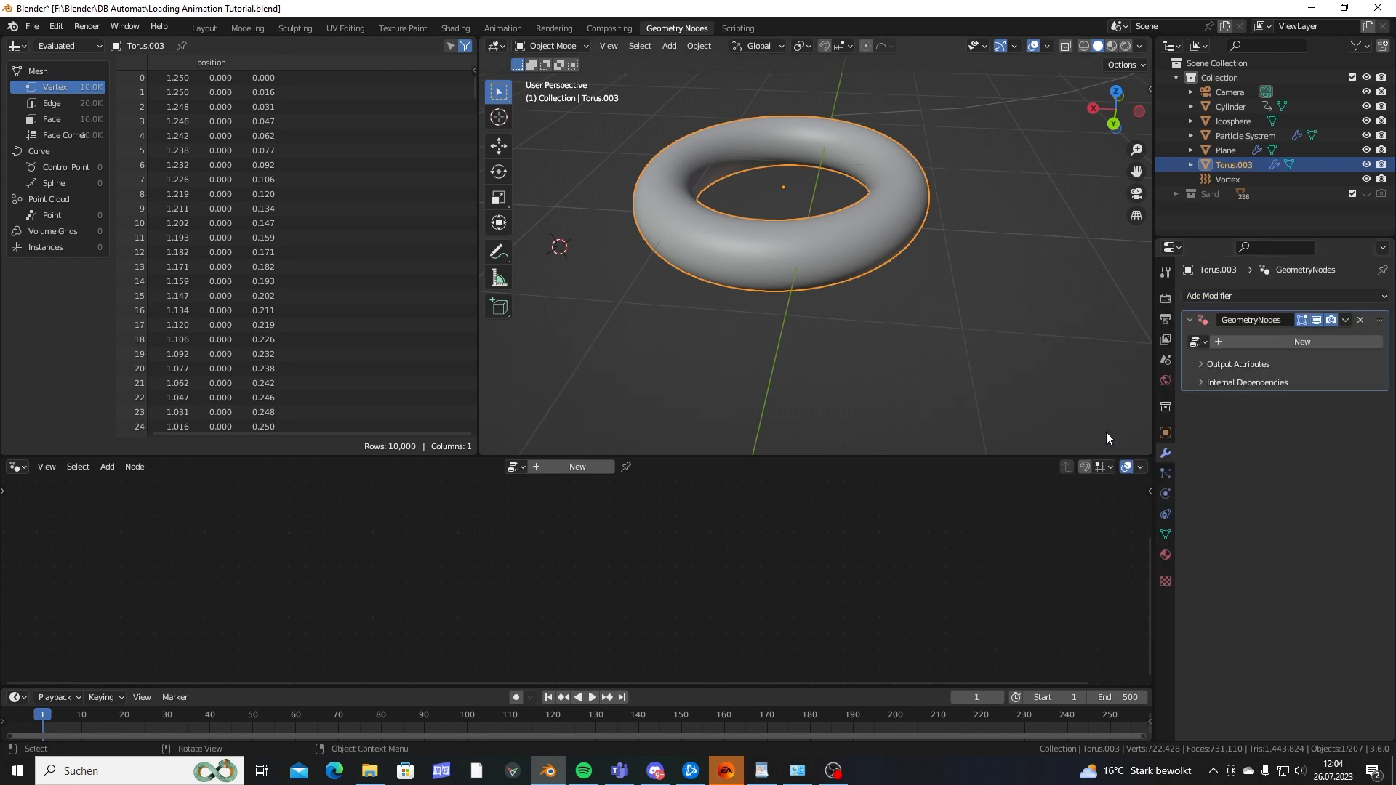
left_click(1203, 341)
middle_click_drag(768, 412, 799, 545)
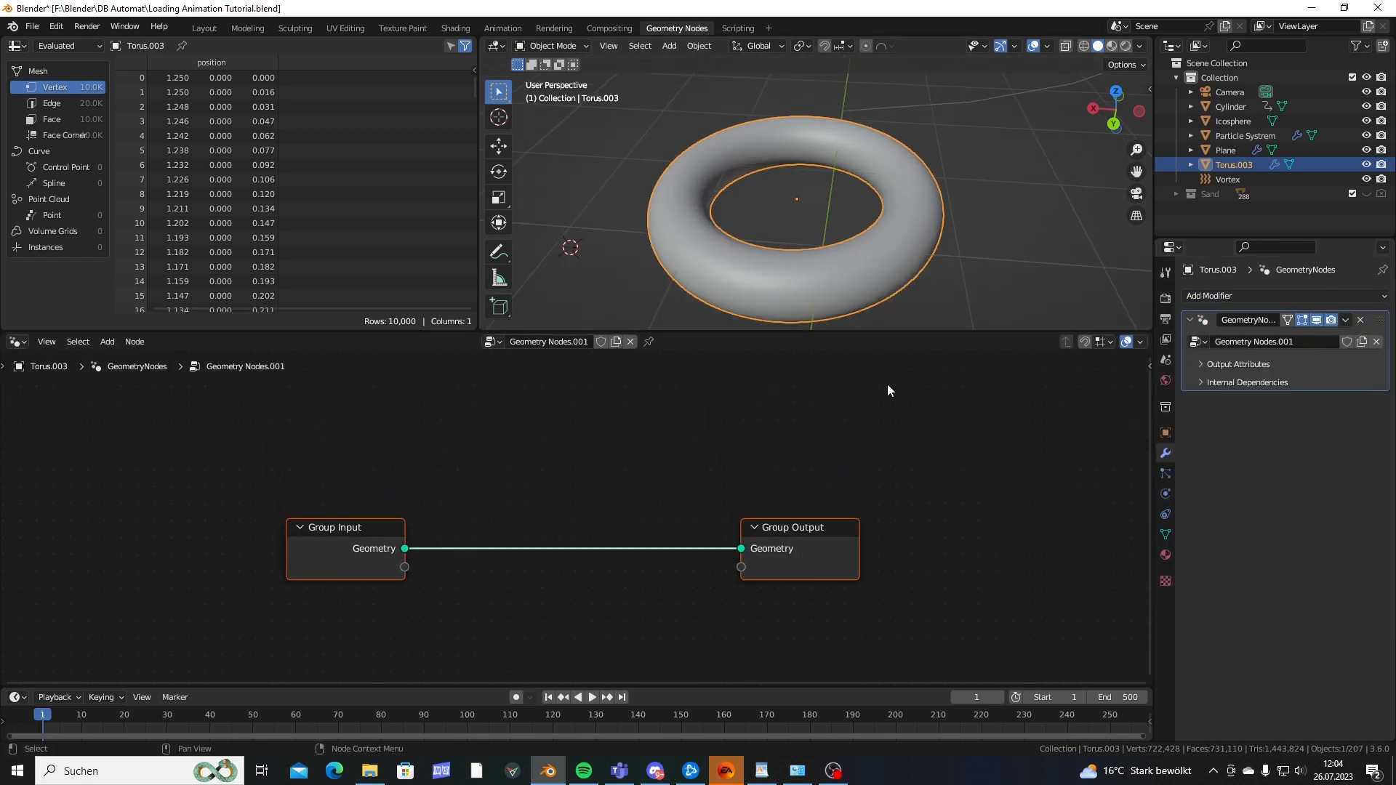
Insert a Set Position node between Group Input and Group Output in the torus's node tree.
scroll(892, 232, "down", 3)
middle_click_drag(892, 232, 817, 233)
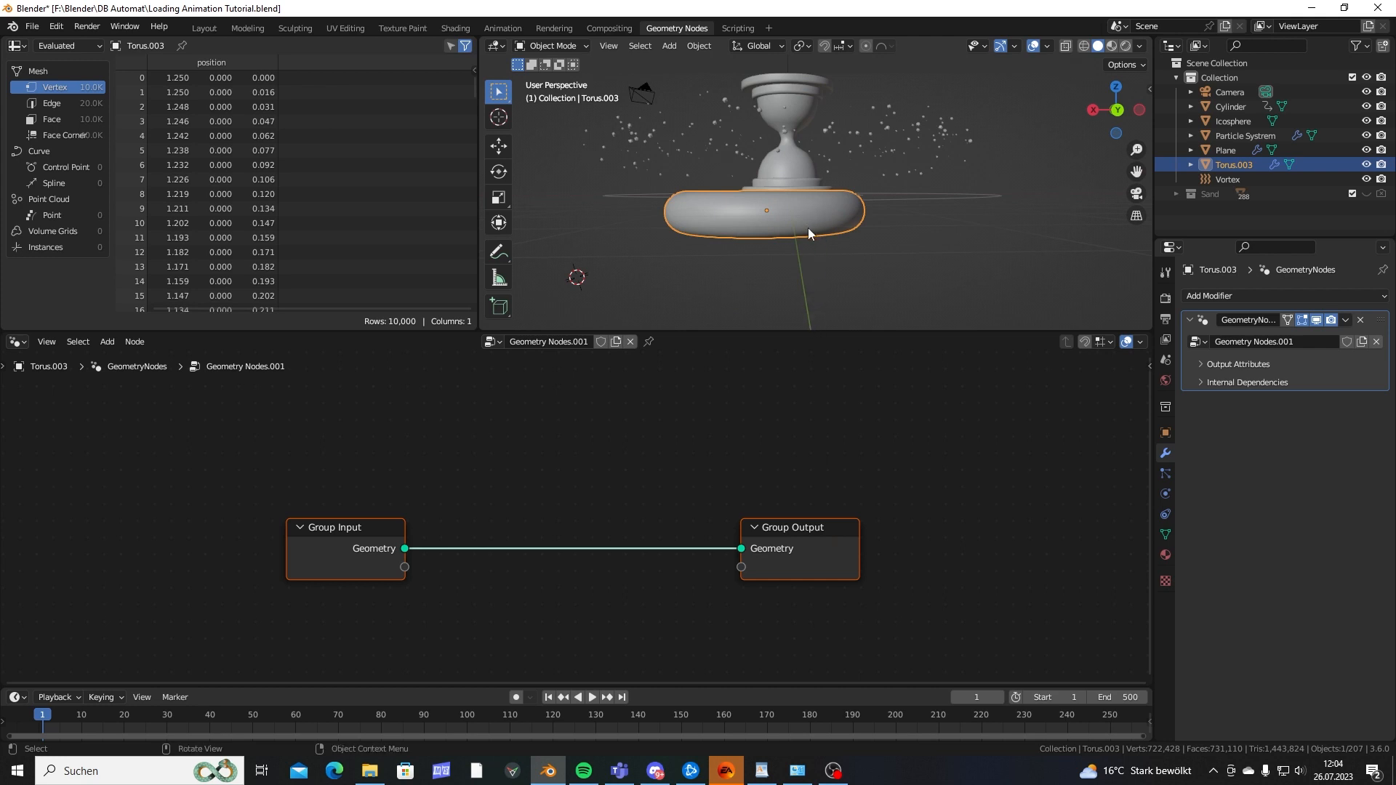
middle_click_drag(808, 232, 809, 278)
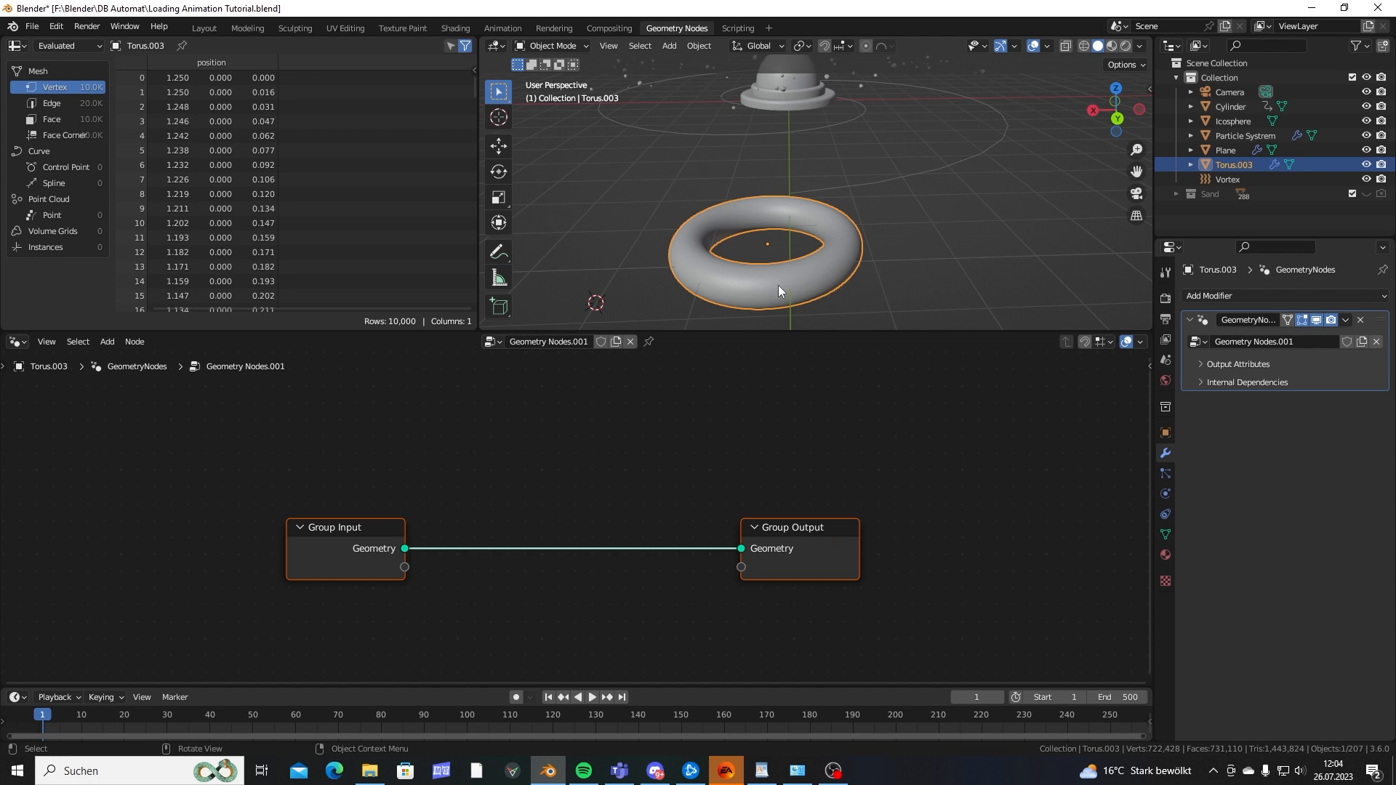
middle_click_drag(605, 551, 671, 494, "shift")
left_click(586, 425)
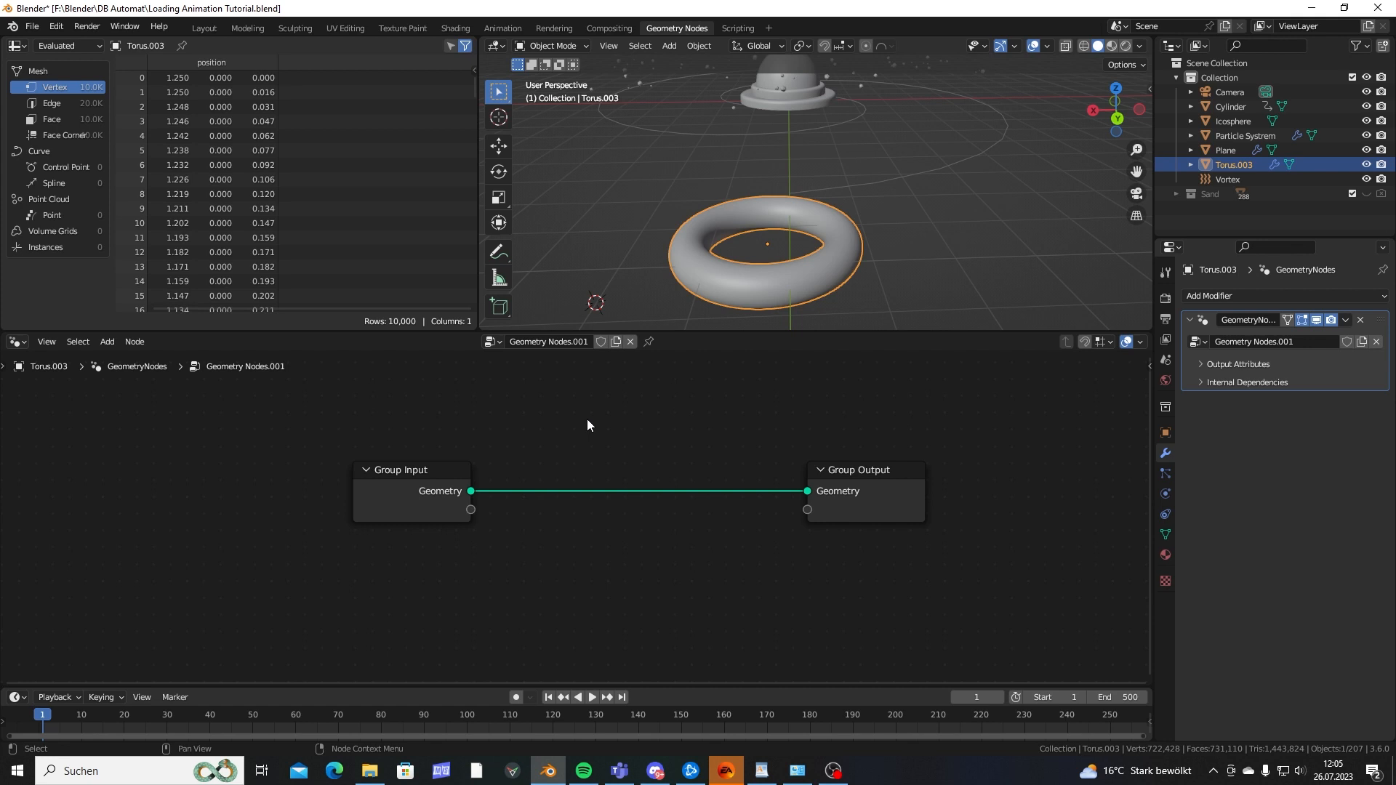
key("shift+a")
left_click(561, 306)
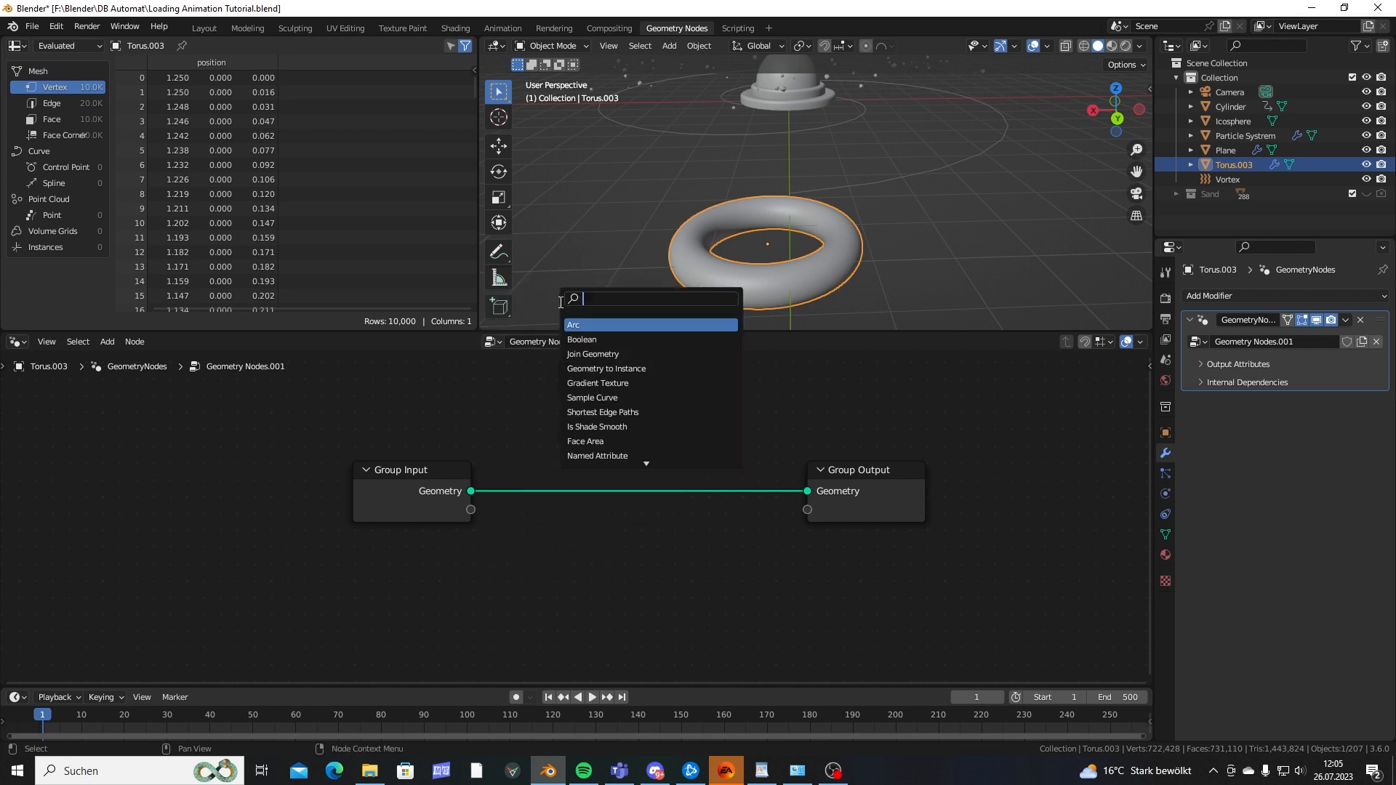
type("set")
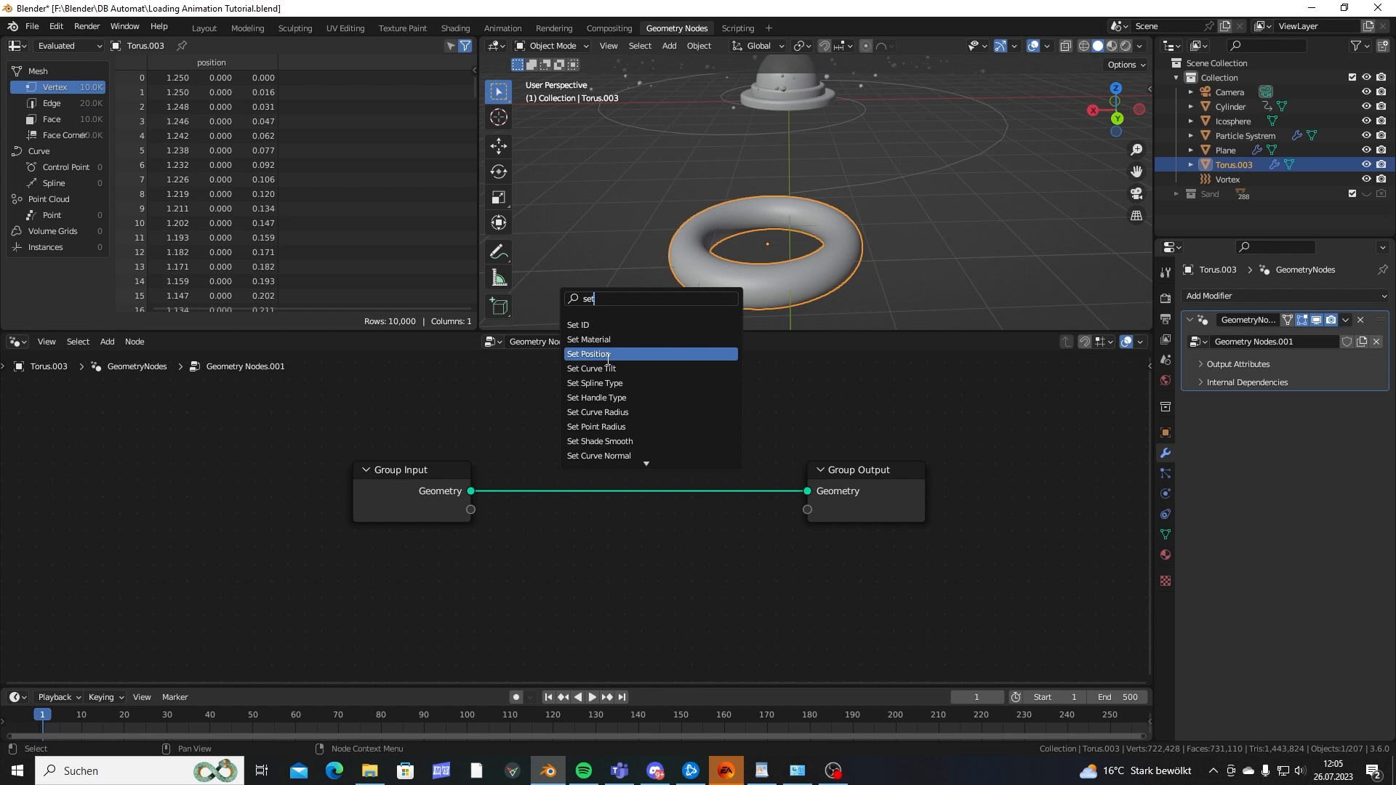
left_click(607, 359)
left_click(659, 490)
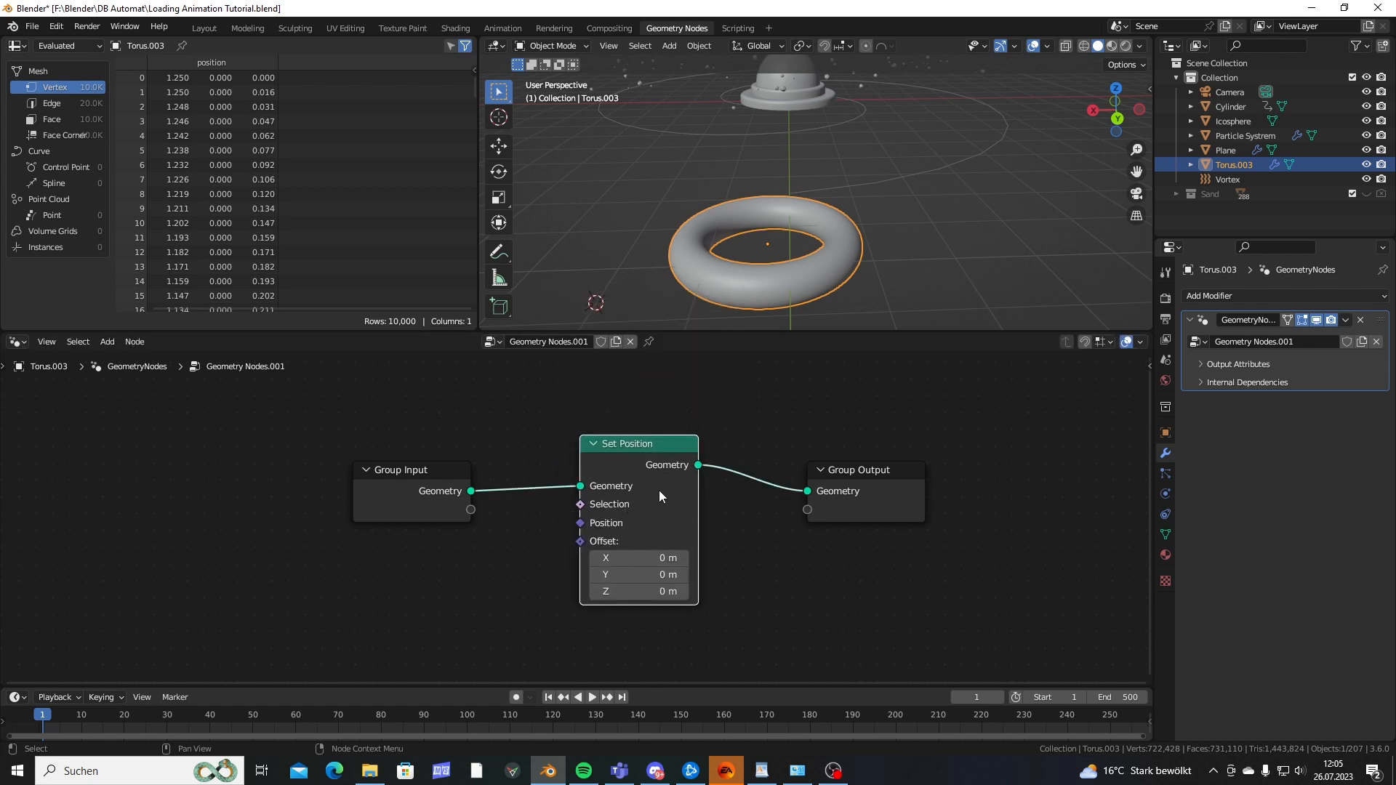
Realign the Group Input node and add a Noise Texture node below it.
middle_click_drag(661, 442, 706, 368)
middle_click_drag(861, 177, 756, 276)
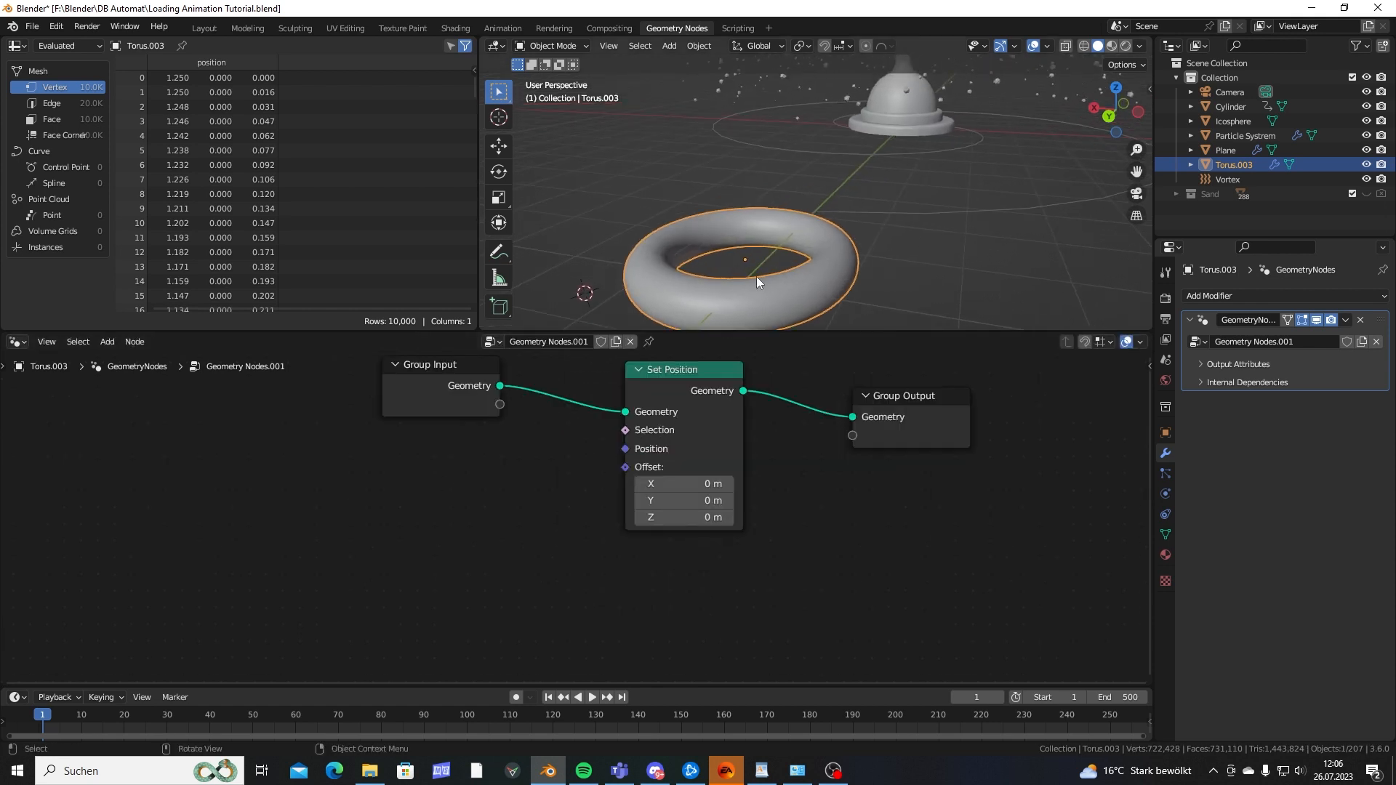
left_click_drag(447, 407, 450, 439)
middle_click_drag(698, 285, 694, 261)
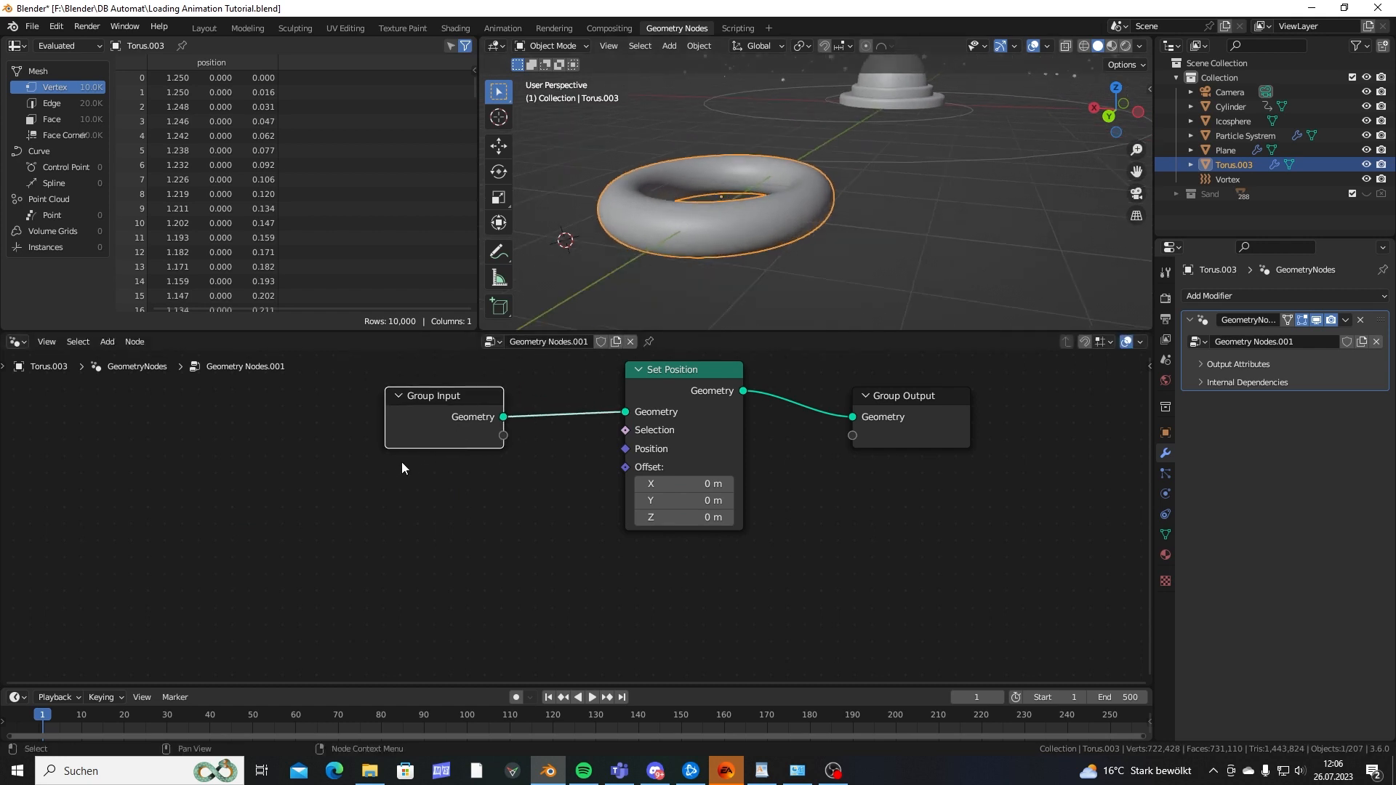
key("shift+a")
left_click(303, 461)
type("nois")
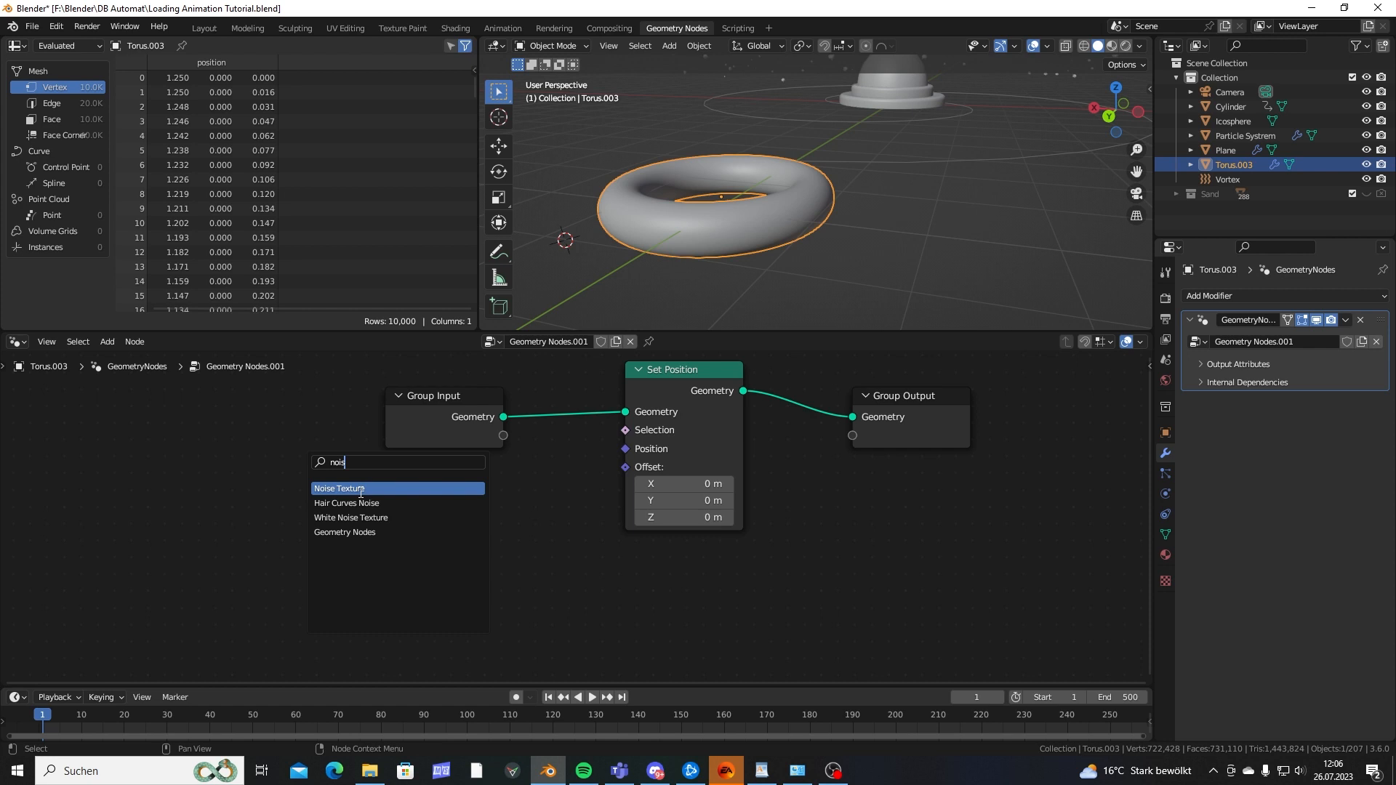
left_click(360, 489)
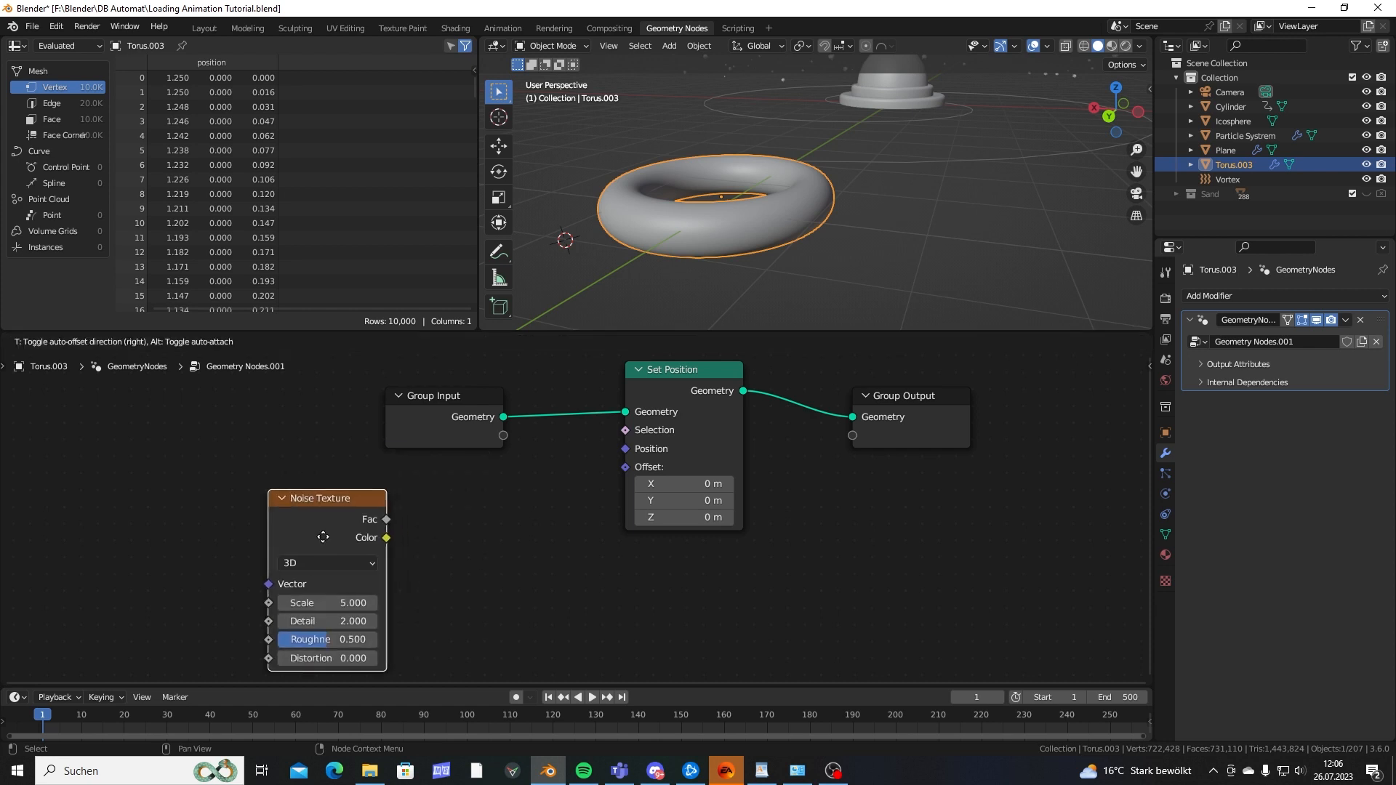
left_click(301, 487)
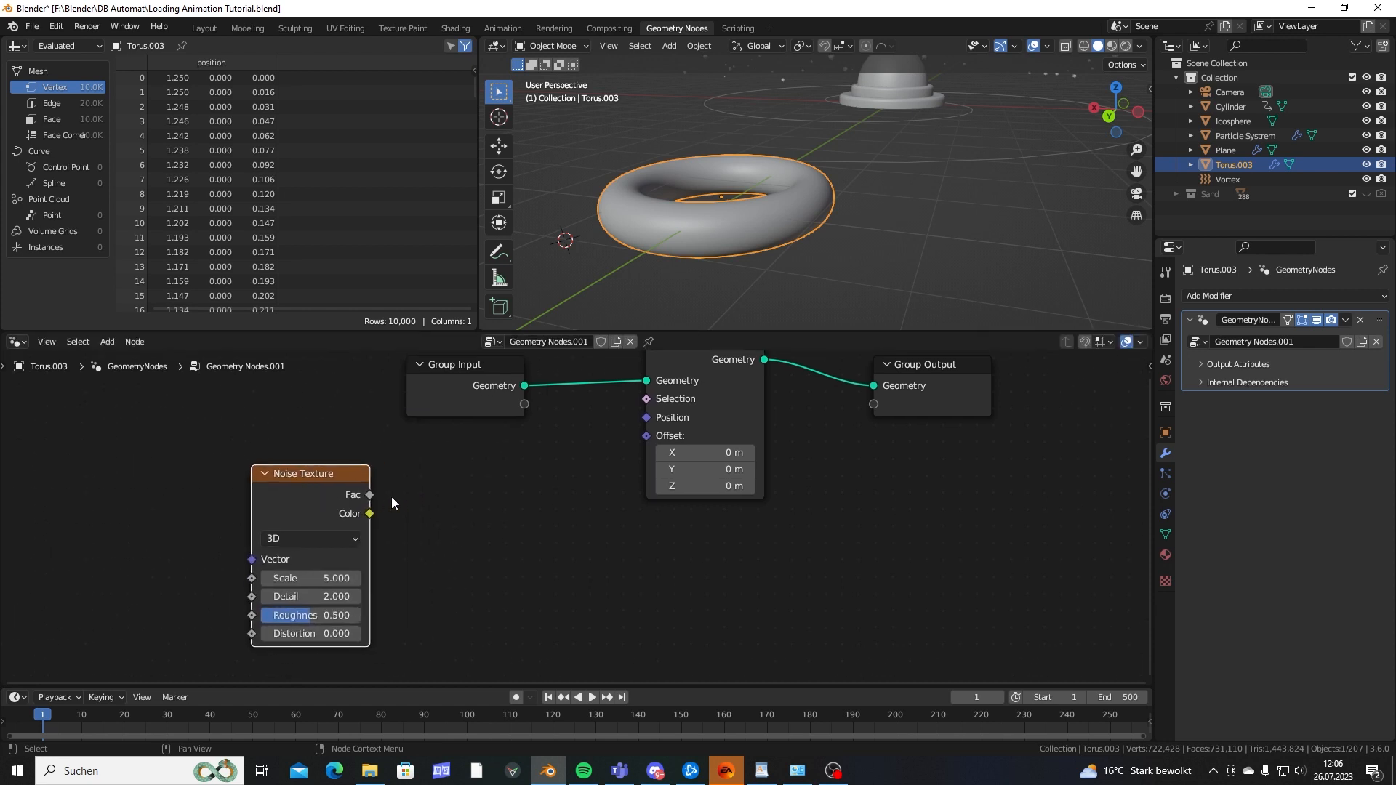
Connect the Noise Texture's Fac output to the Offset input of Set Position.
middle_click_drag(440, 453, 409, 468)
key("shift+a")
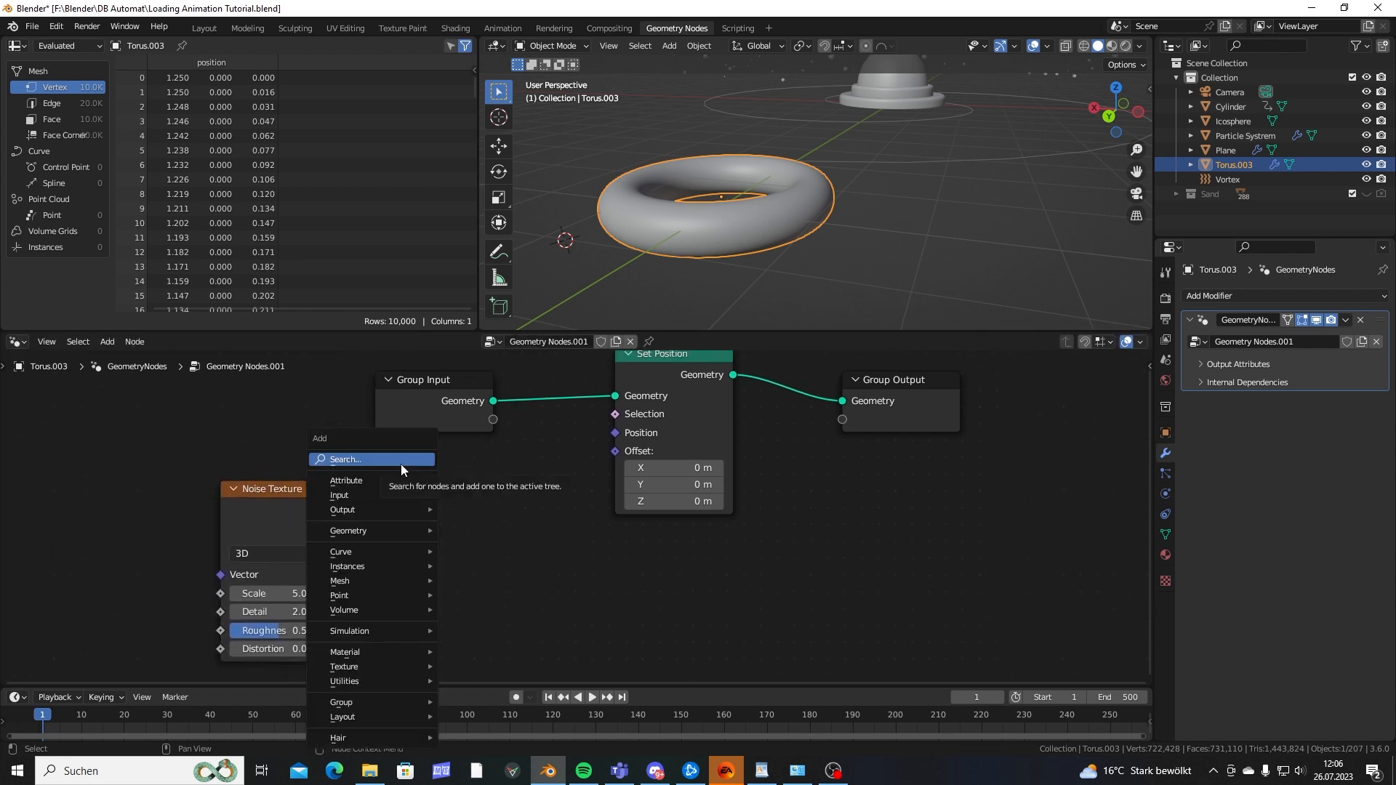
key("Escape")
left_click_drag(338, 511, 615, 451)
mouse_move(787, 173)
middle_mouse_down()
mouse_move(813, 167)
mouse_move(814, 194)
mouse_move(807, 165)
mouse_move(835, 156)
mouse_move(796, 167)
middle_mouse_up()
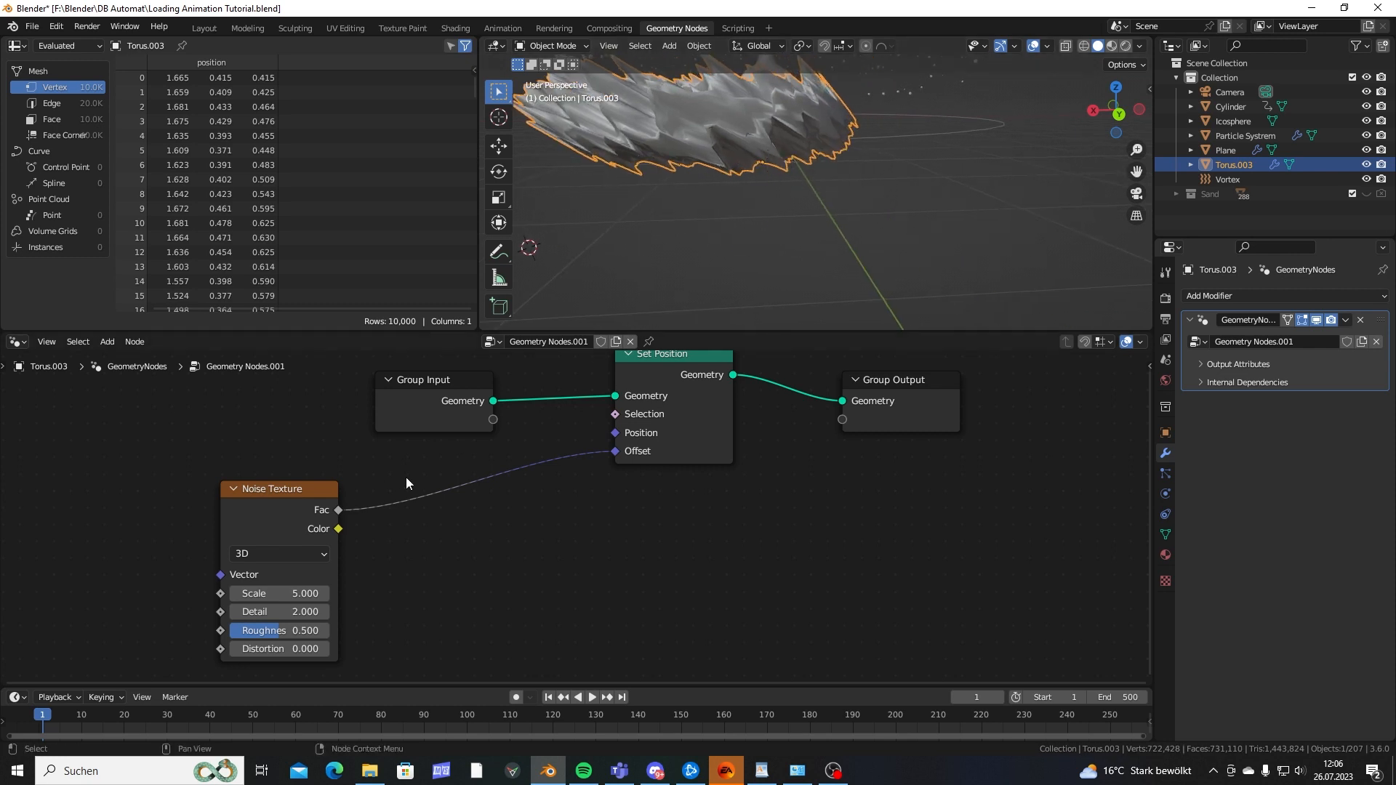
Try offsetting the noise with a Math node set to Subtract, inserted between Noise Texture and Set Position.
key("shift+a")
type("math")
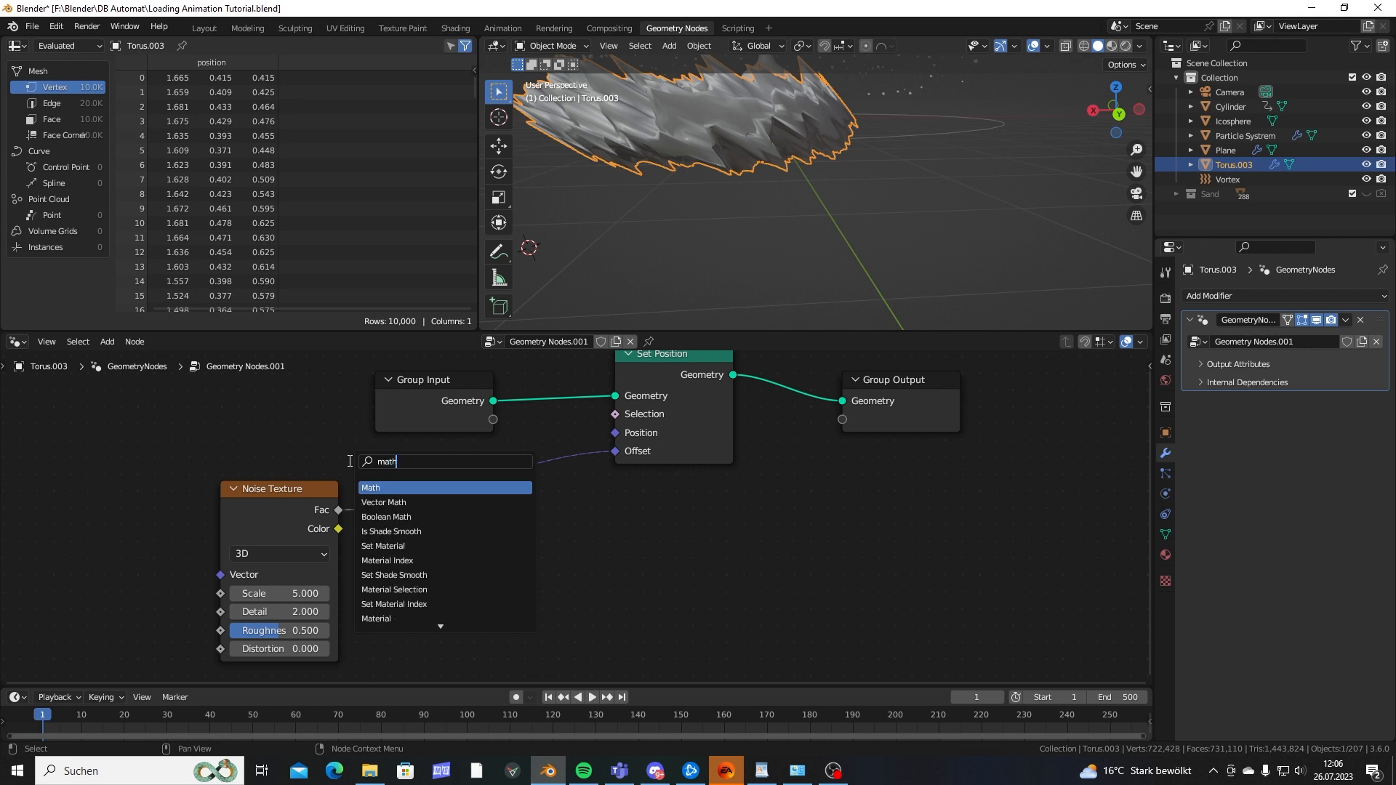
left_click(400, 489)
left_click(464, 501)
left_click(455, 511)
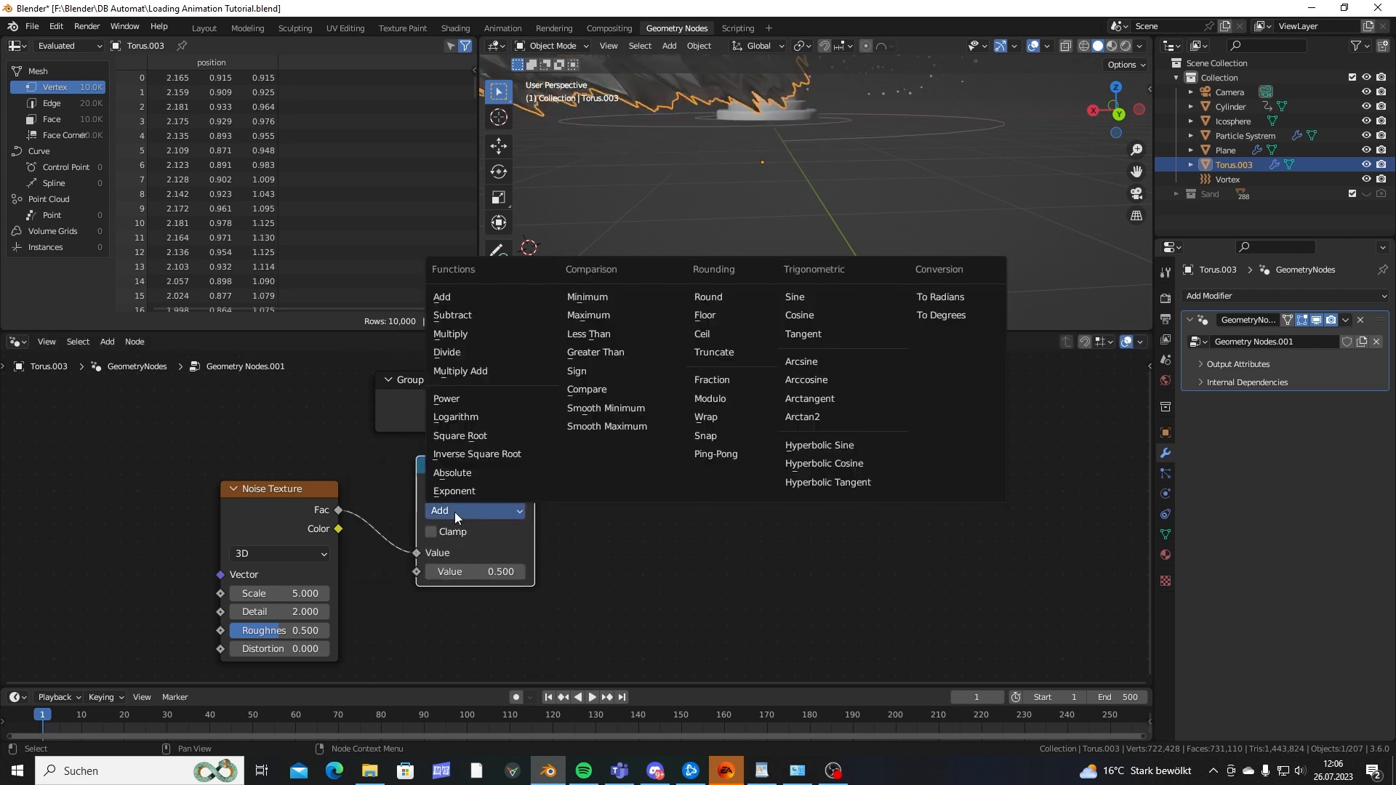
left_click(458, 319)
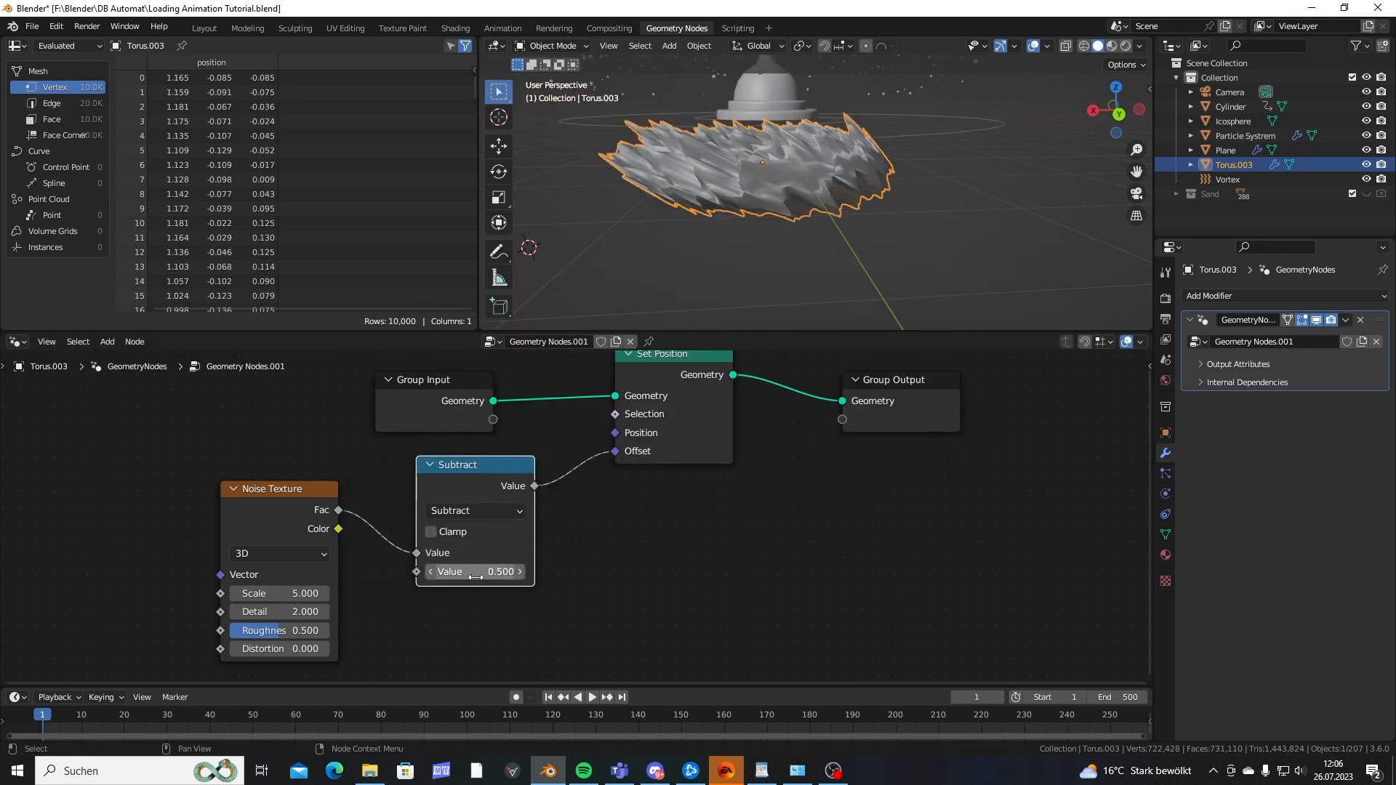
middle_click_drag(922, 112, 775, 208)
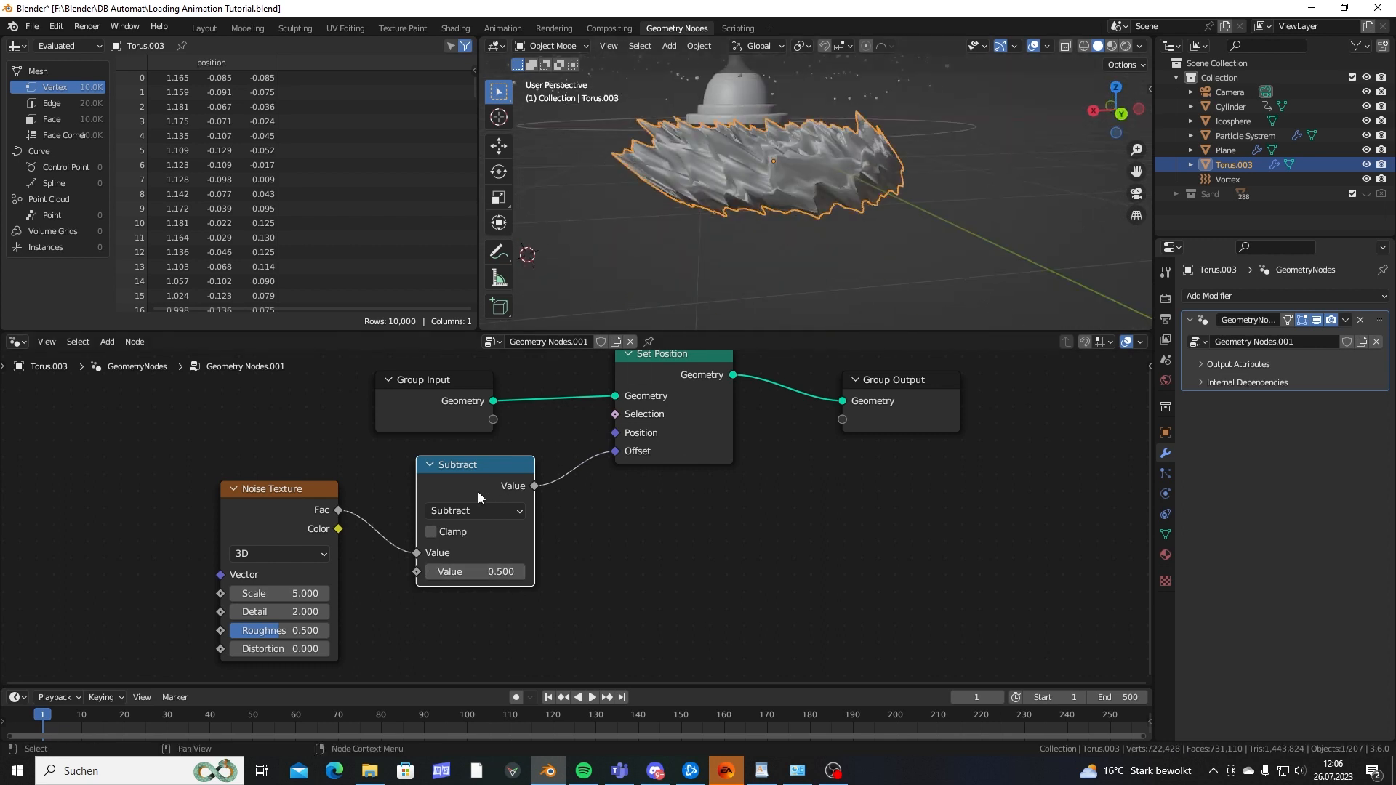
Add a Vector Math node below Set Position and remove the Subtract node while keeping the noise link.
key("shift+a")
left_click(551, 461)
type("vec")
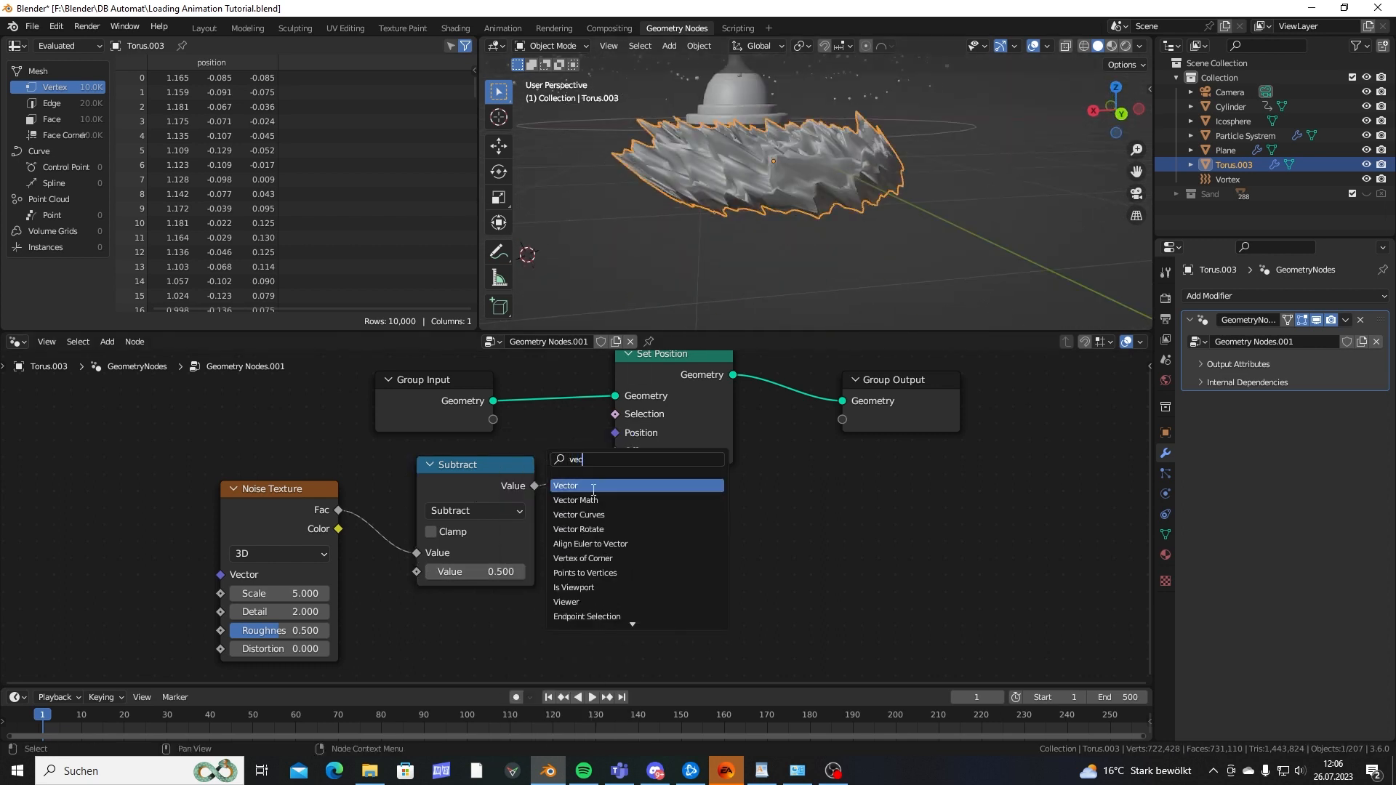
left_click(590, 500)
left_click(625, 578)
left_click(503, 480)
key("ctrl+x")
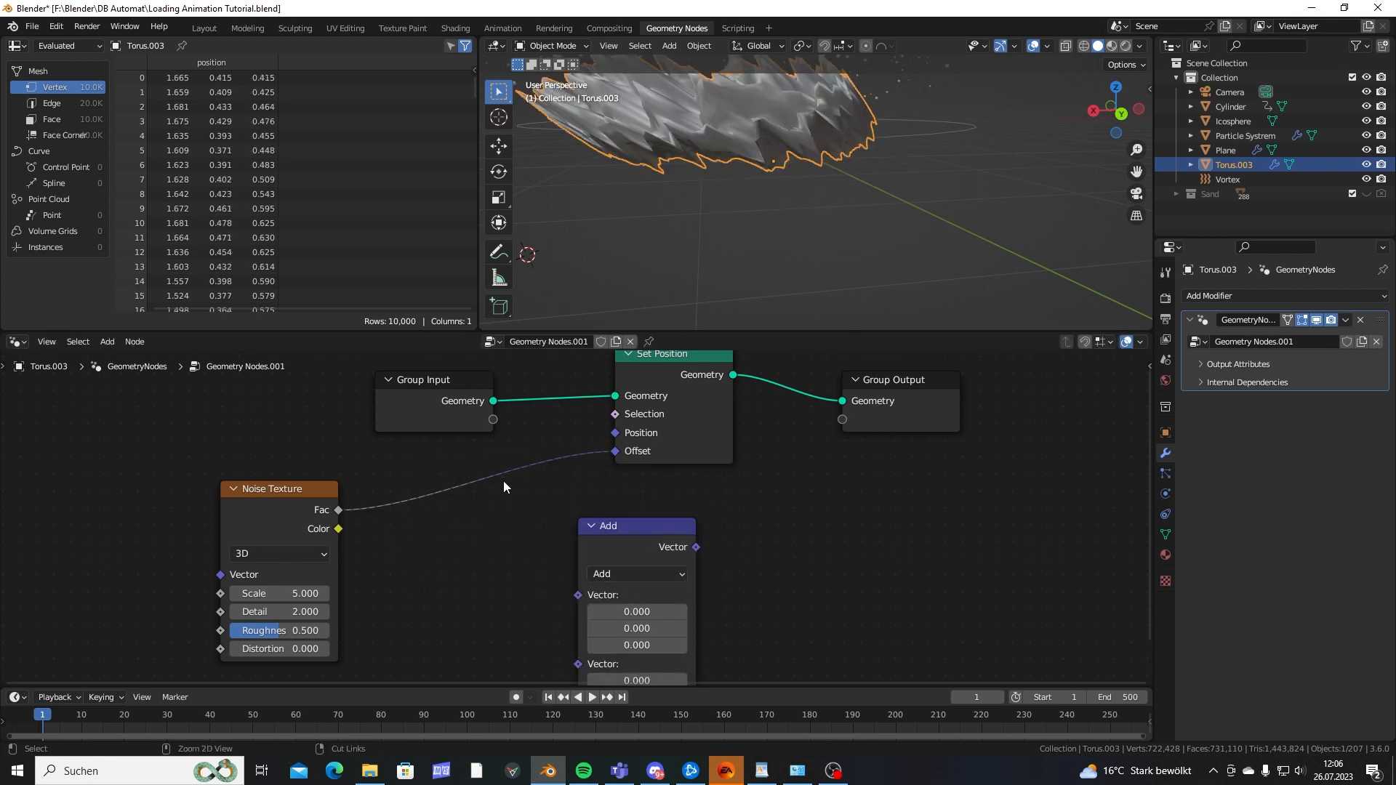
Insert the Vector Math node between Noise Texture and Set Position, and make it subtract 0.5 on all three components.
left_click_drag(620, 528, 508, 449)
left_click(495, 493)
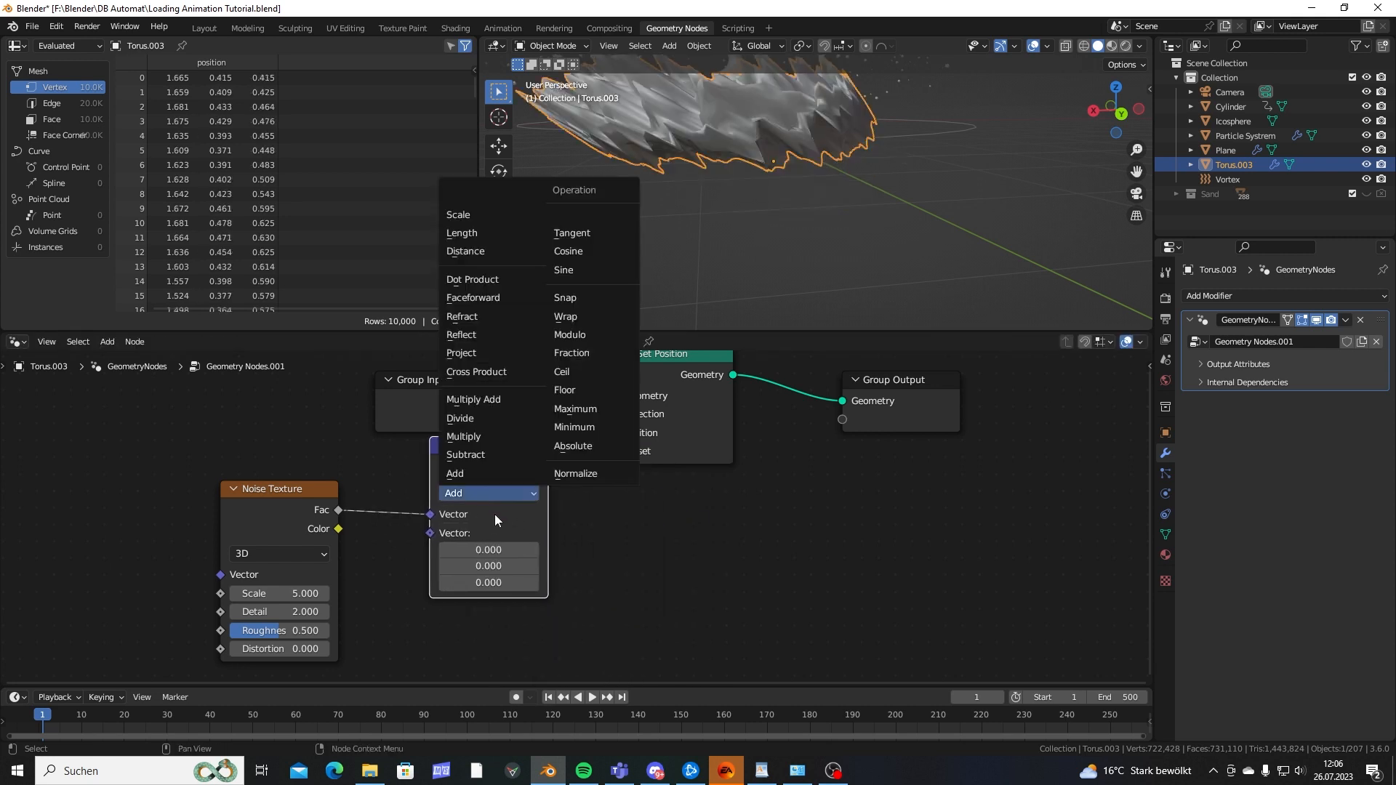
left_click(476, 430)
left_click_drag(481, 551, 481, 582)
type("0.5")
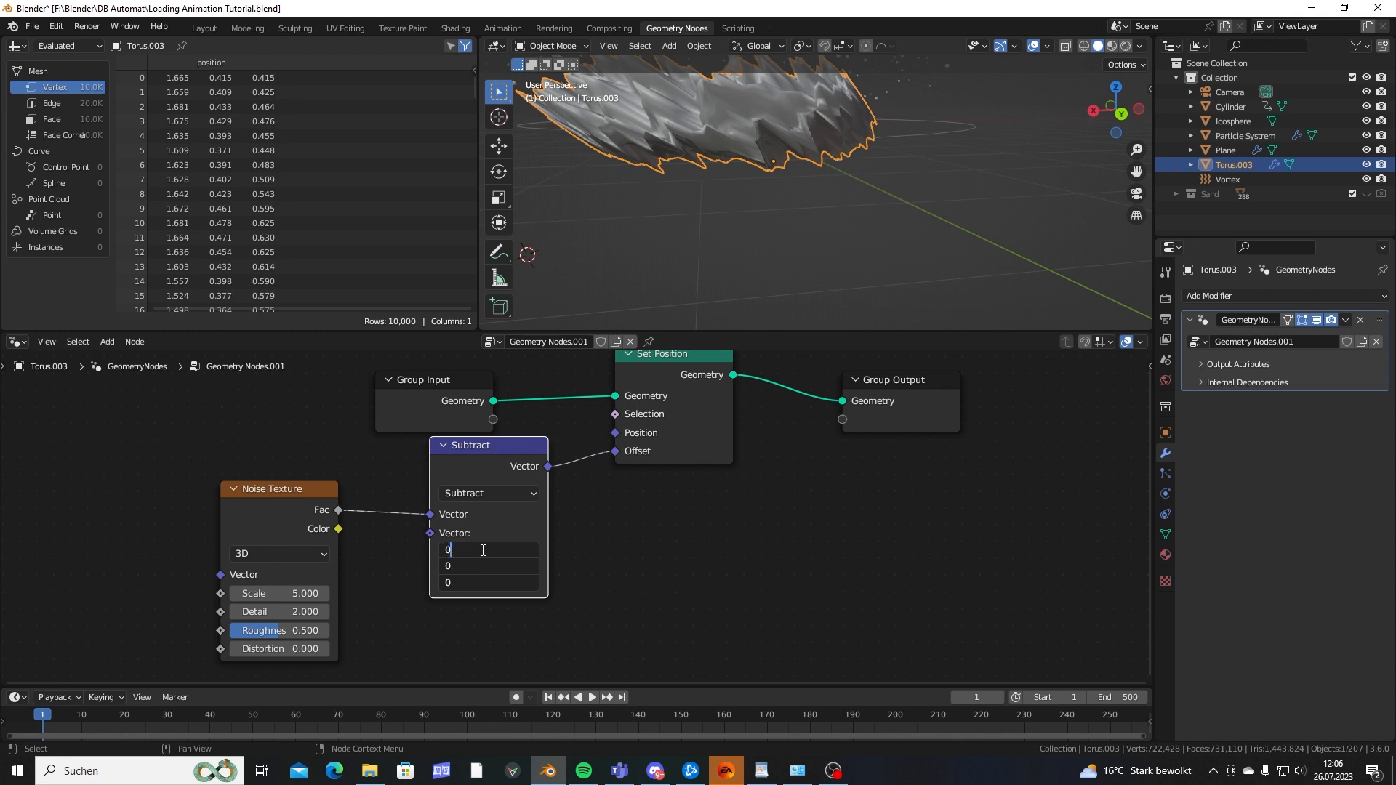
key("Return")
middle_click_drag(872, 174, 858, 220)
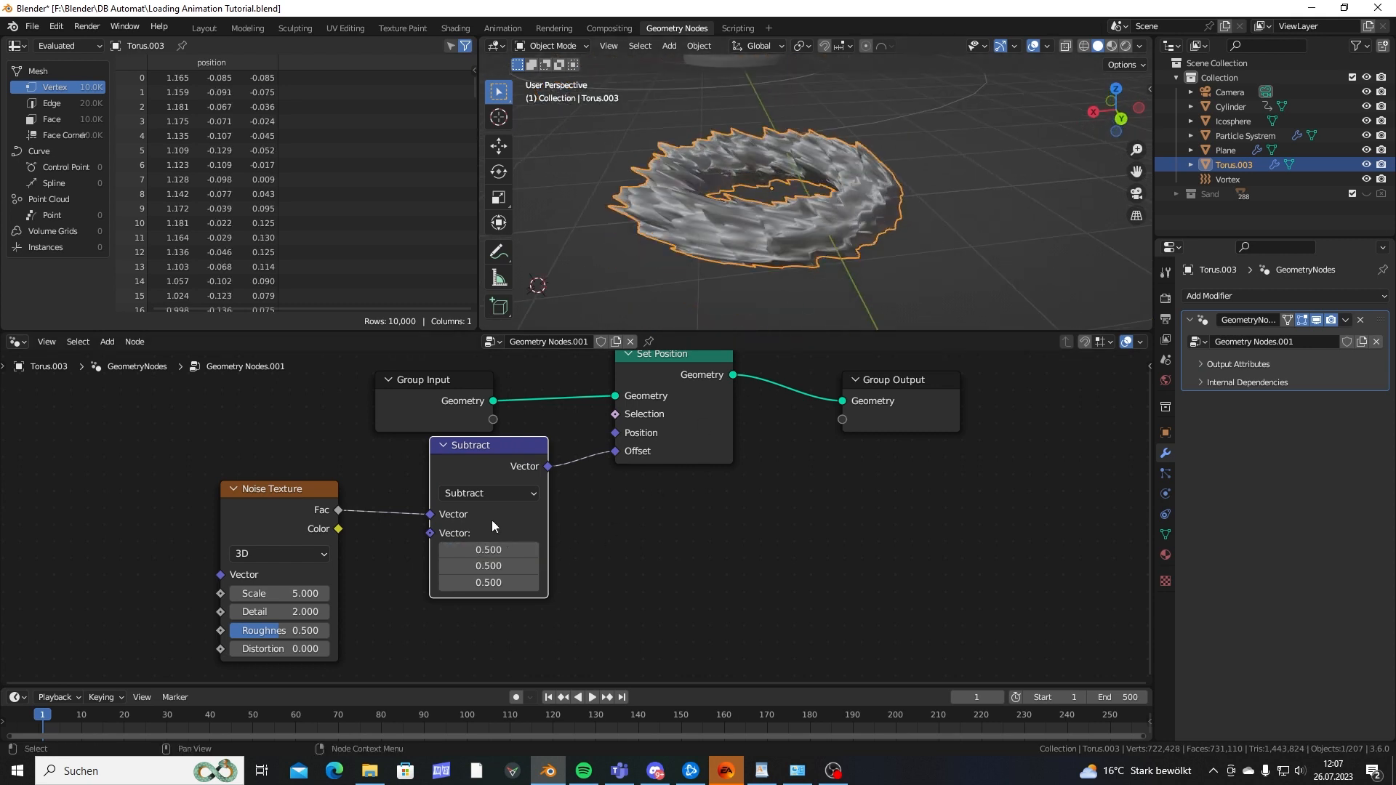
mouse_move(491, 521)
middle_click_drag(900, 154, 878, 188)
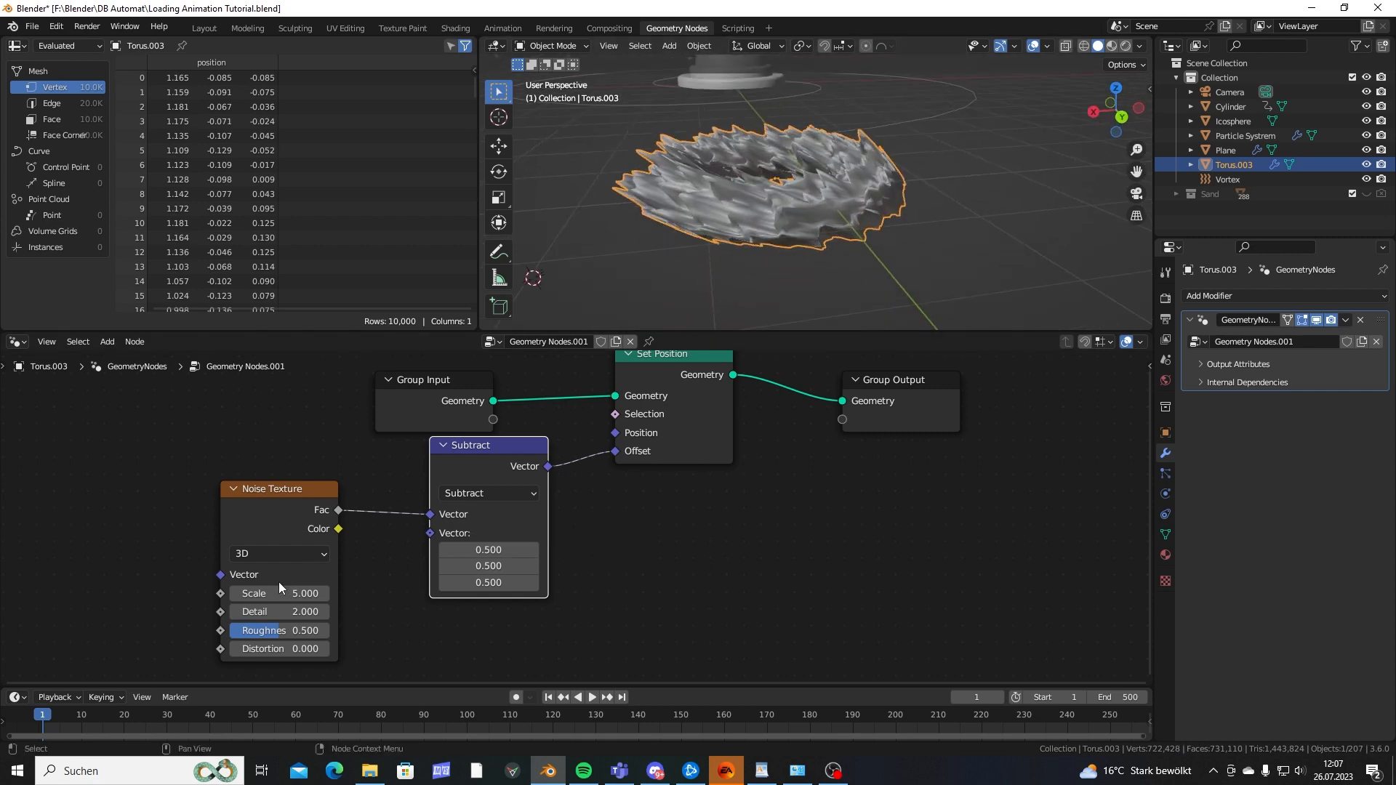
Lower the Noise Texture's Scale to 0.820 and its Roughness to 0.
left_click_drag(274, 590, 102, 590)
middle_click_drag(861, 232, 900, 186)
middle_click_drag(717, 286, 807, 276)
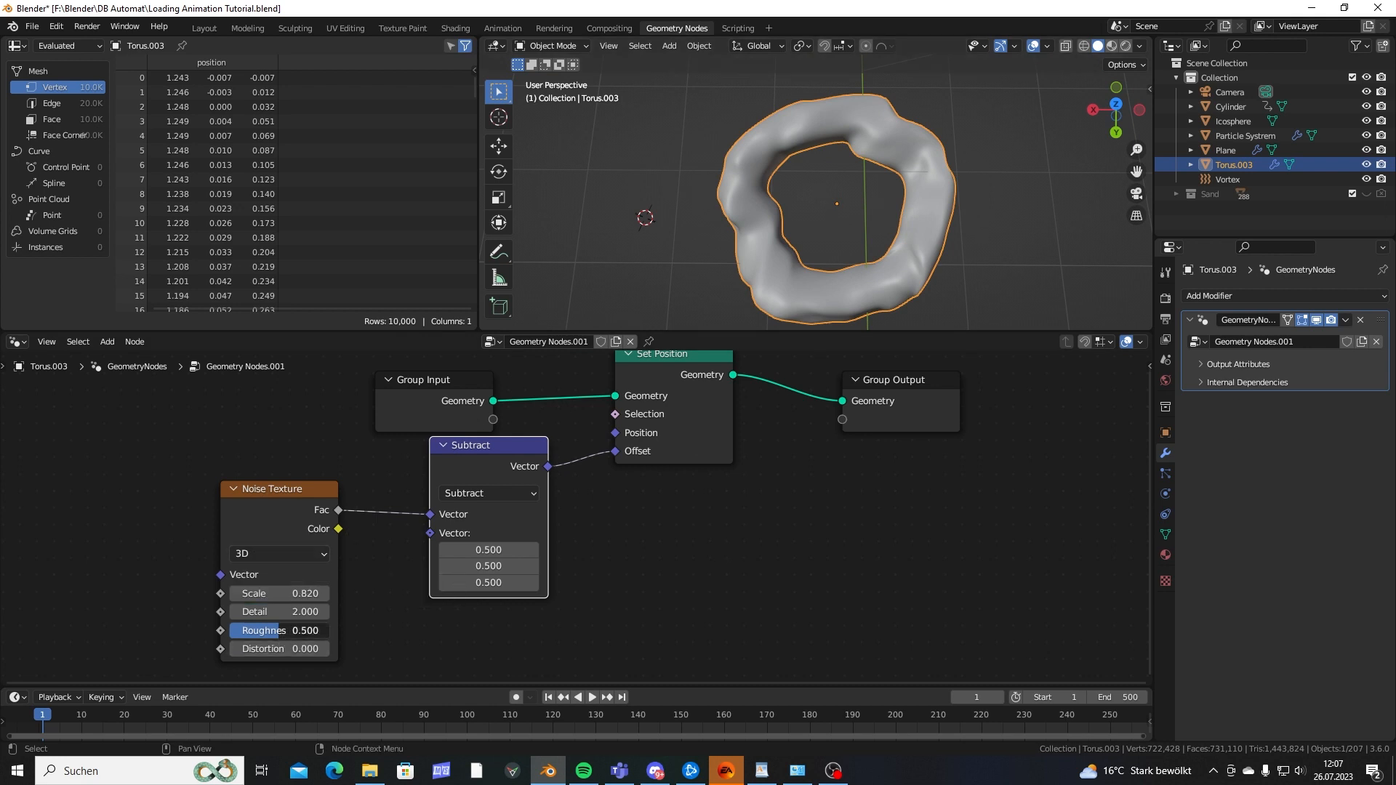
left_click_drag(280, 631, 240, 630)
middle_click_drag(705, 324, 737, 186)
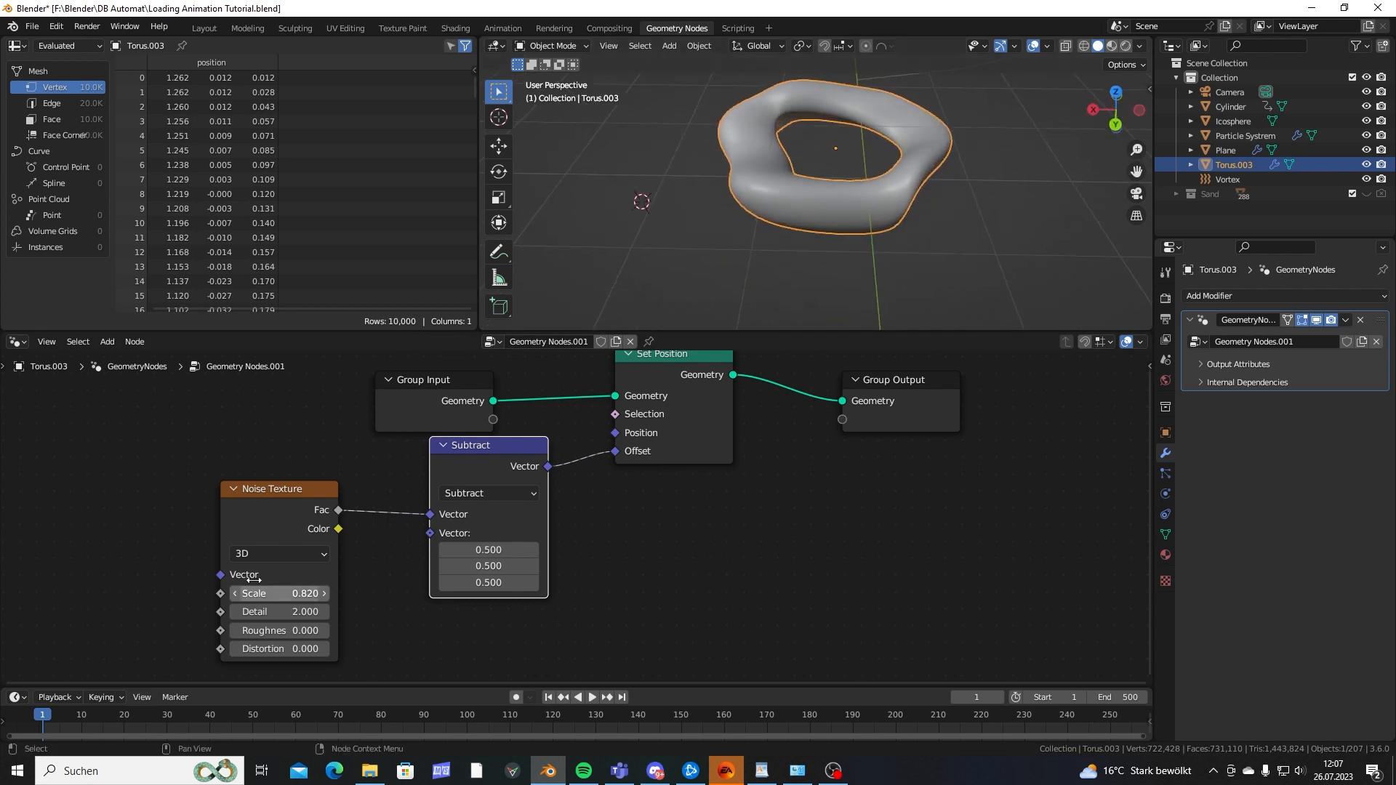
Change the Noise Texture to 4D and raise its W value to 31.700.
left_click(254, 554)
left_click(247, 634)
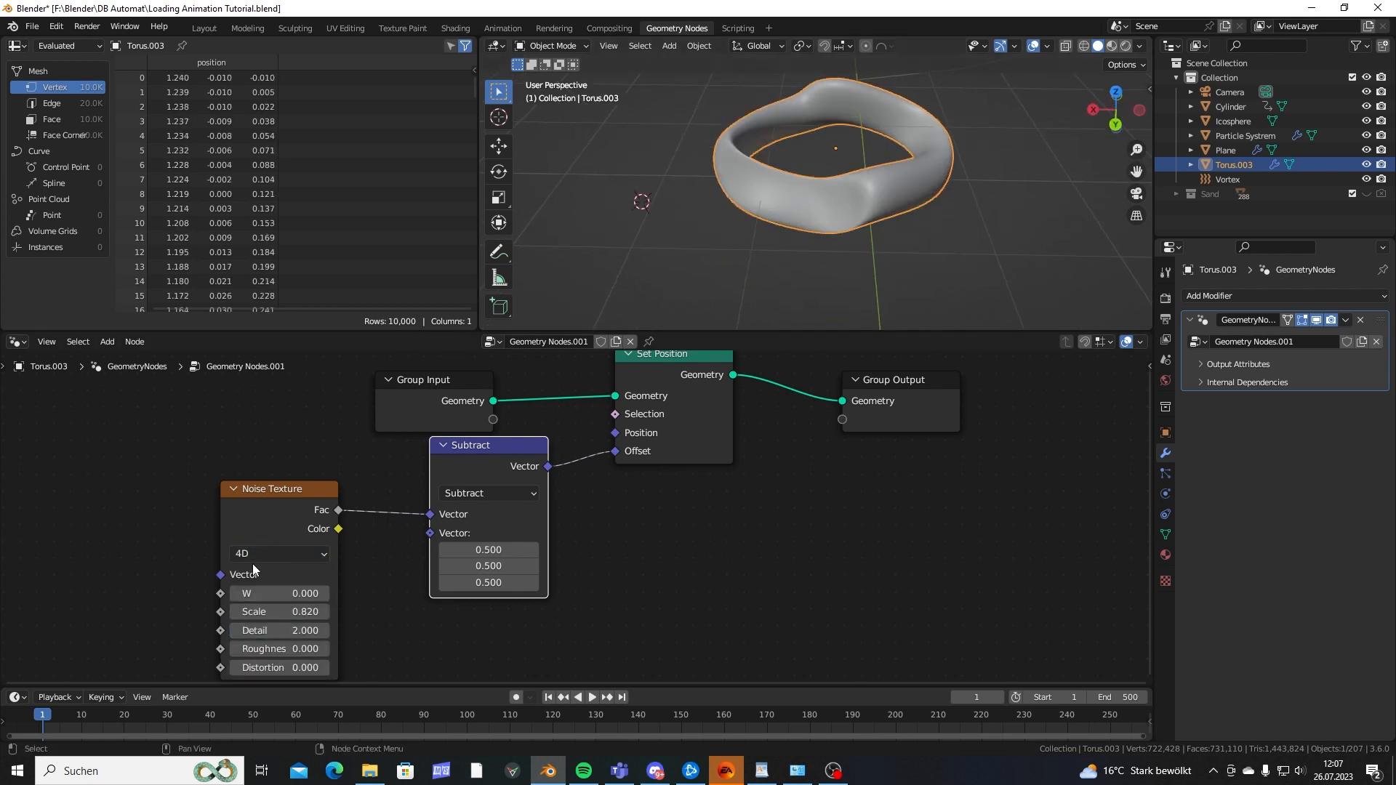
middle_click_drag(344, 621, 349, 531)
mouse_move(857, 220)
middle_mouse_down()
mouse_move(845, 259)
mouse_move(838, 226)
middle_mouse_up()
left_click_drag(275, 502, 448, 502)
middle_click_drag(834, 194, 845, 248)
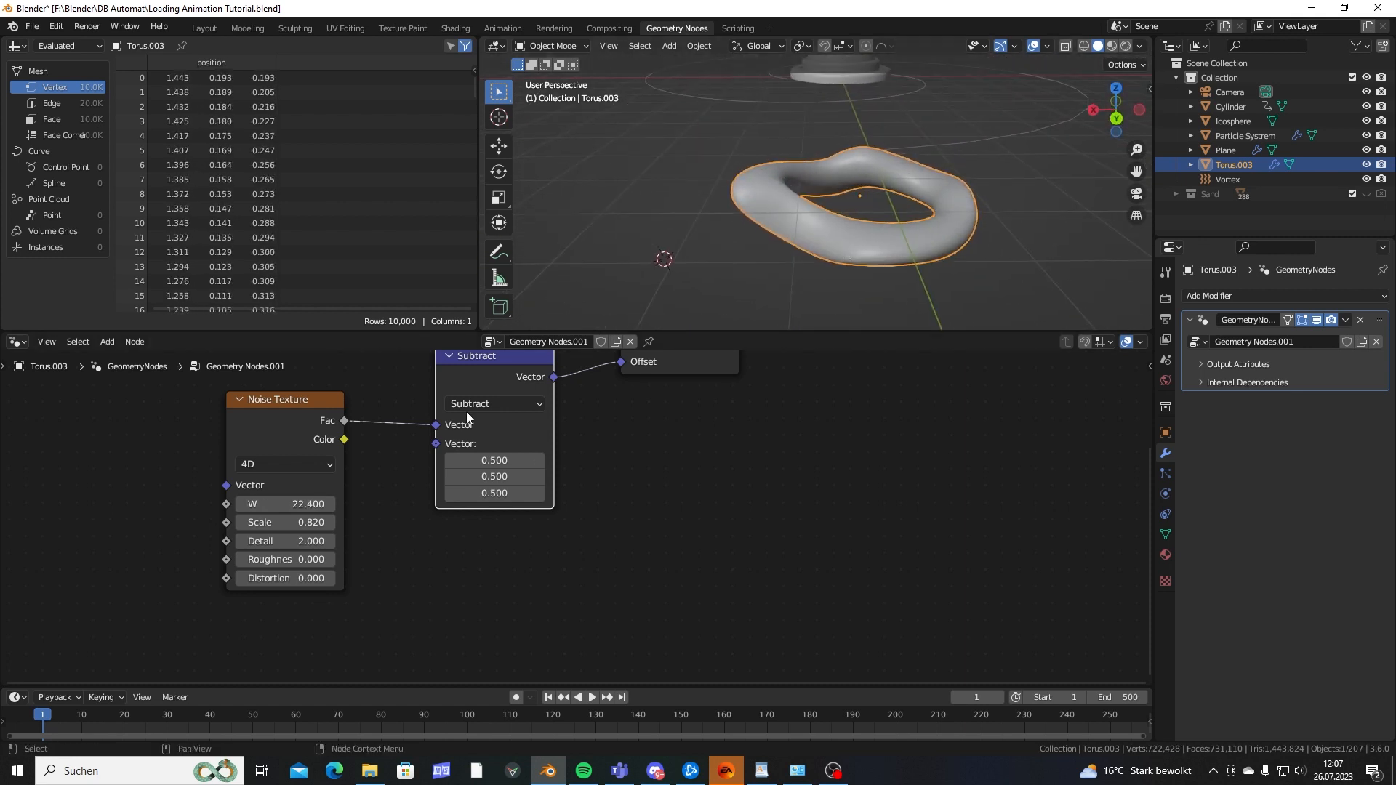
left_click_drag(291, 504, 359, 504)
middle_click_drag(773, 187, 826, 281)
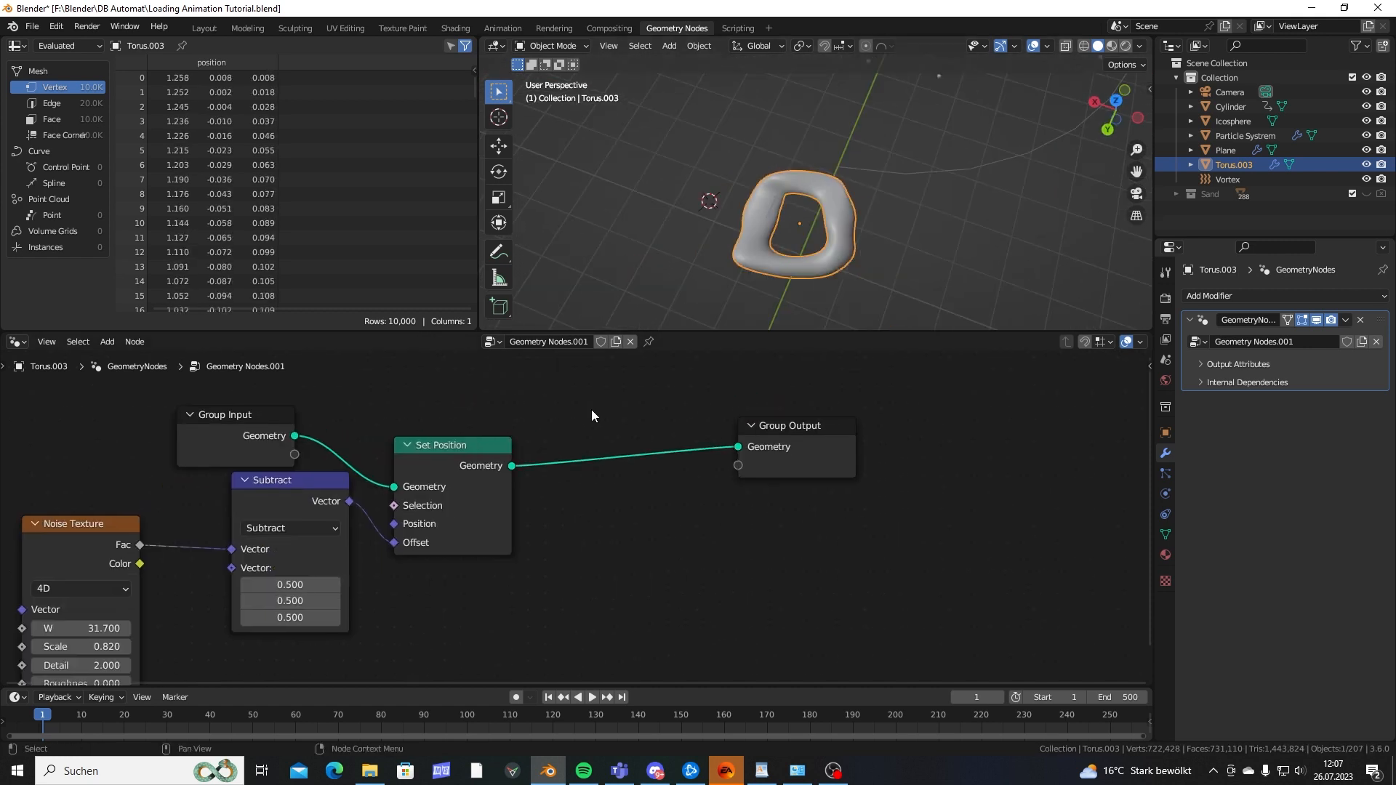
Insert a Set Material node between Set Position and Group Output.
key("shift+a")
left_click(591, 406)
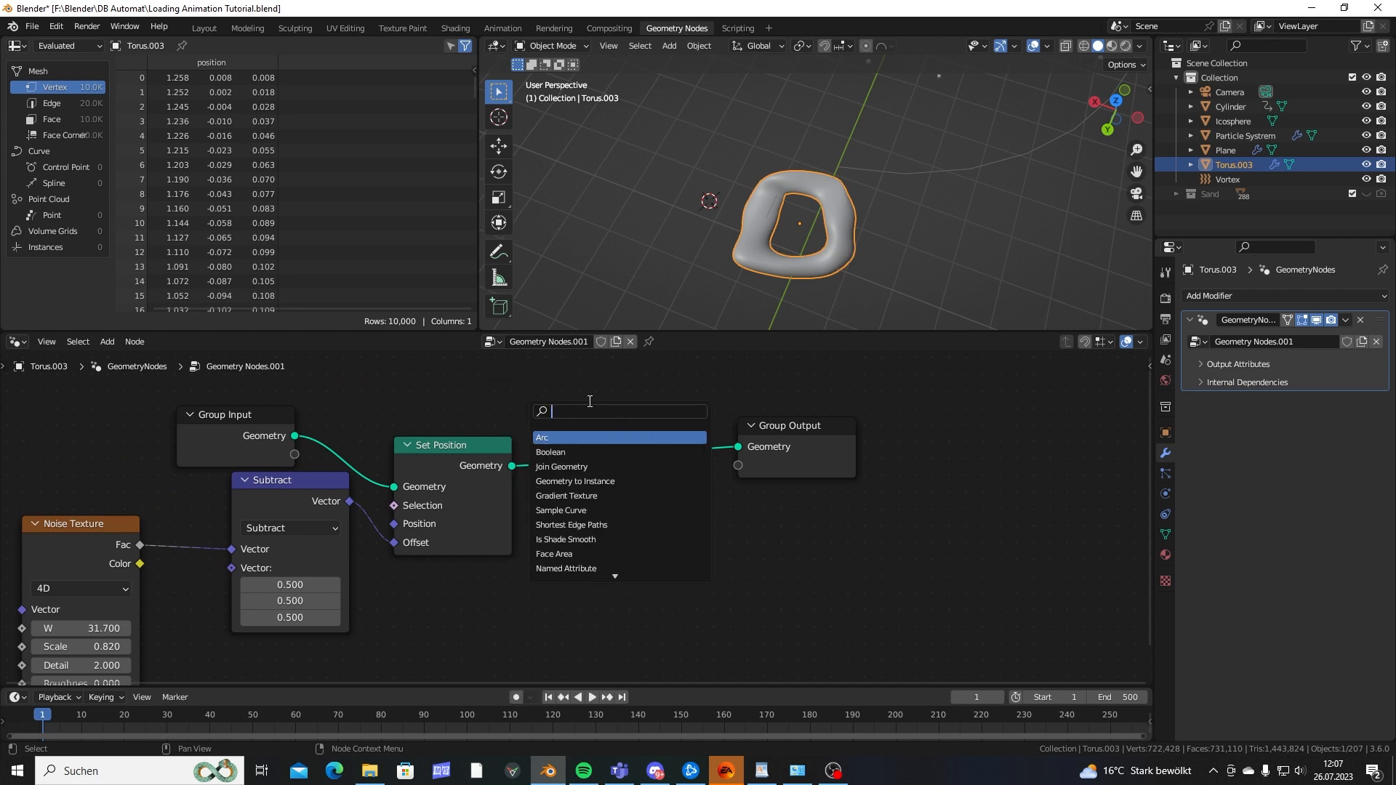
type("set")
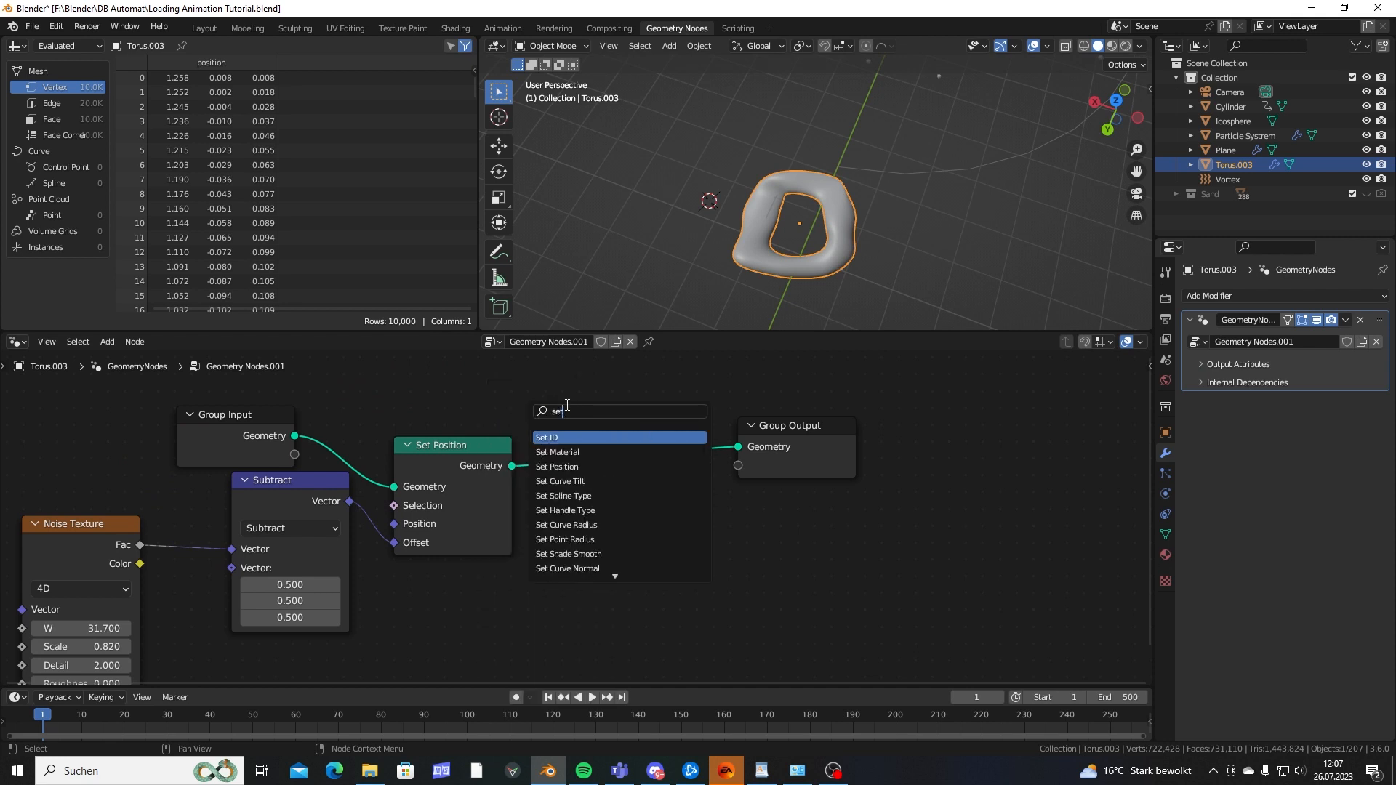
left_click(558, 452)
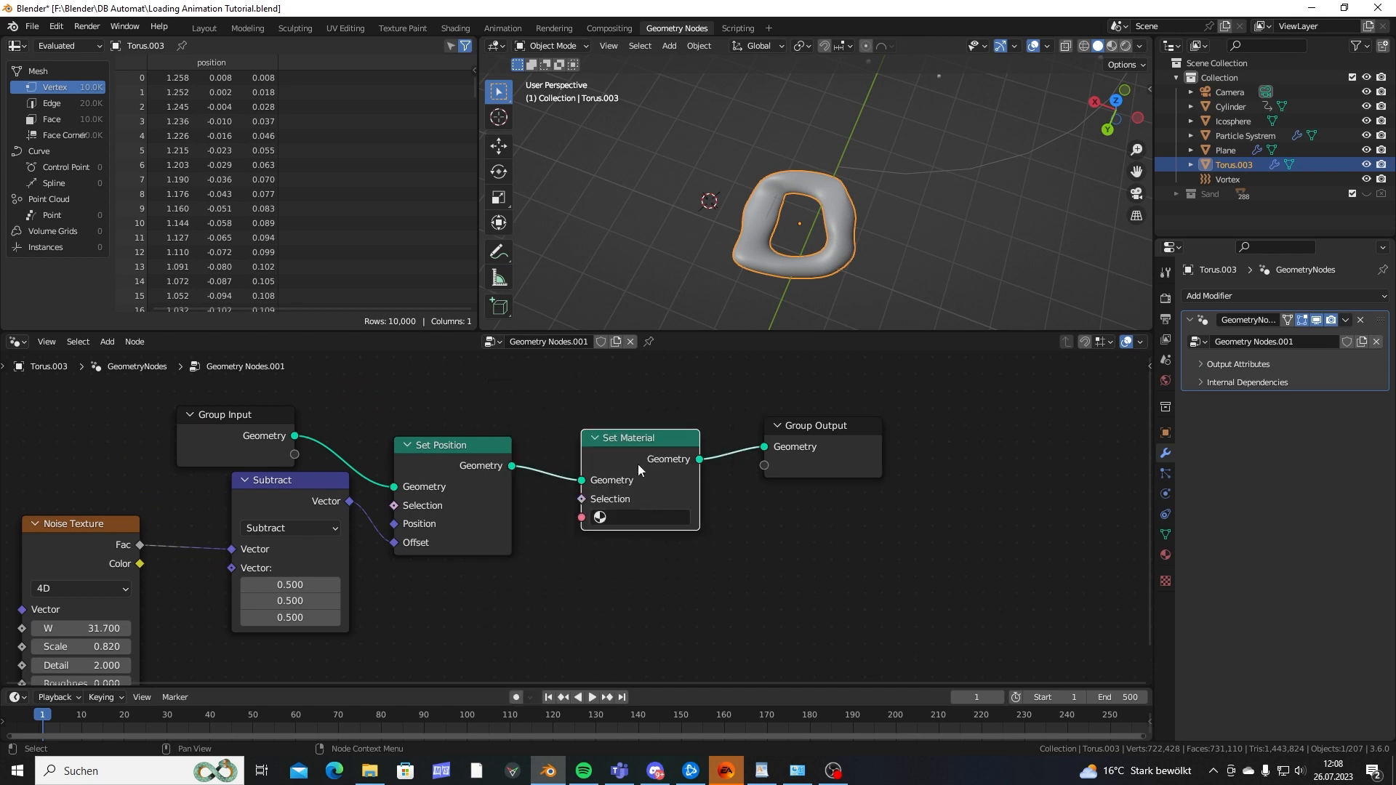
Create a new material named FOG on the torus and assign it in the Set Material node.
left_click(1167, 555)
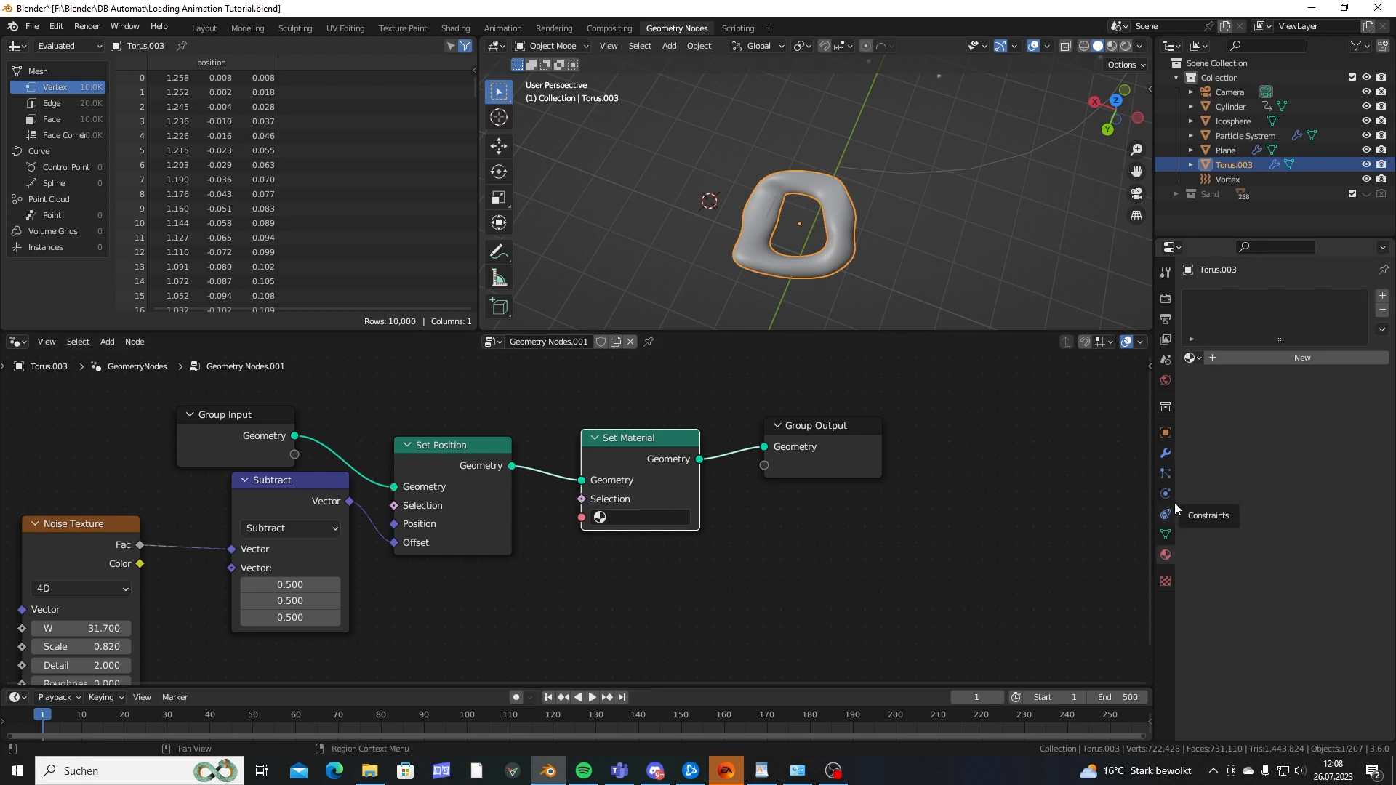
left_click(1280, 359)
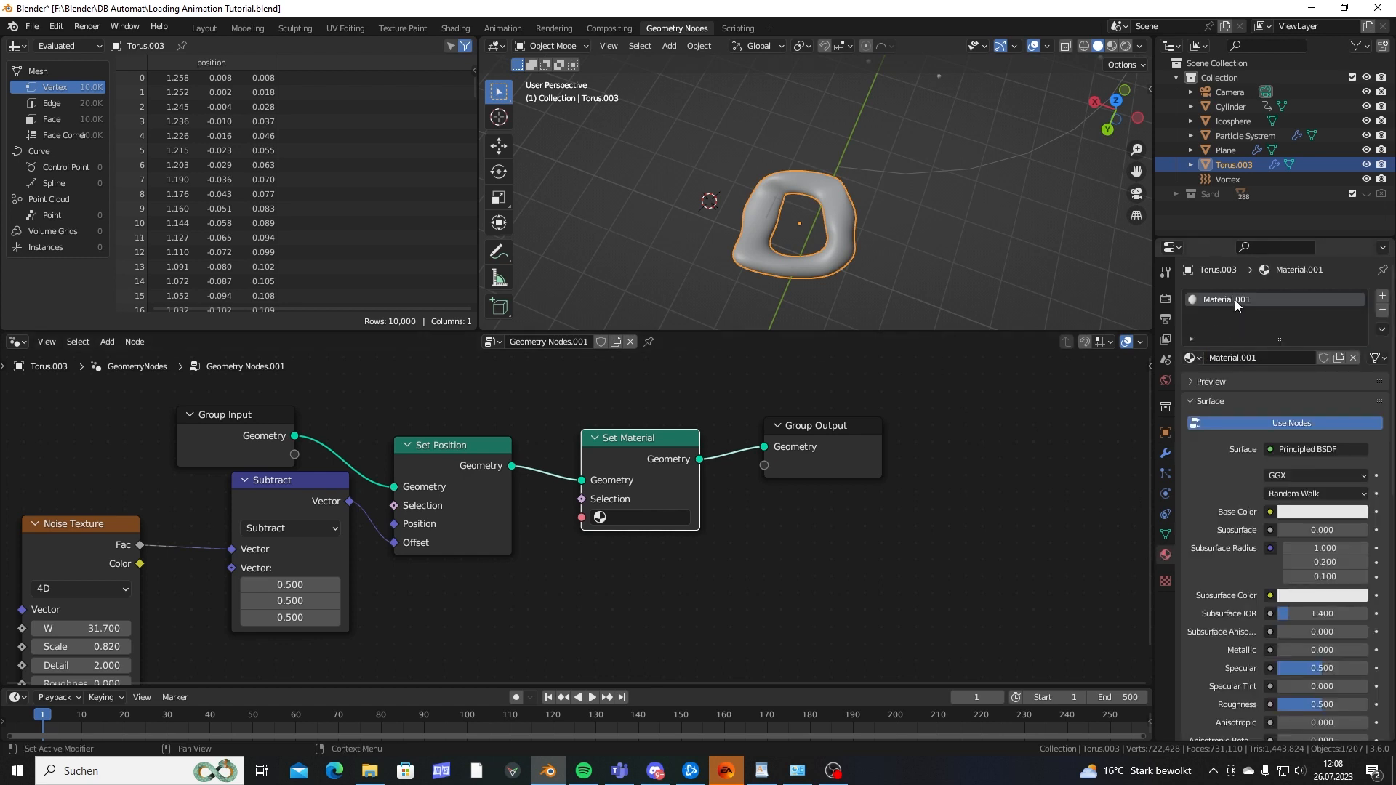
type("FOG")
key("Return")
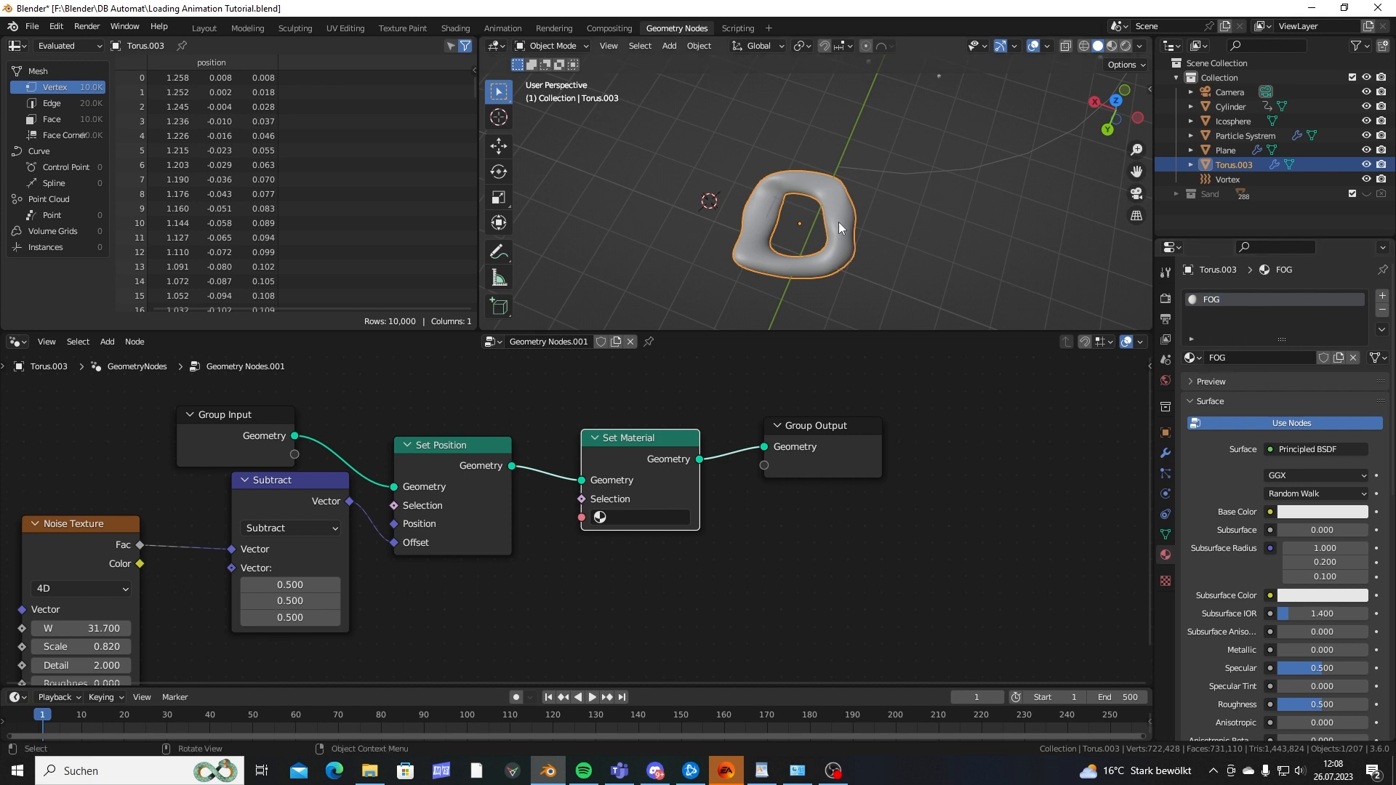
middle_click_drag(839, 221, 779, 173)
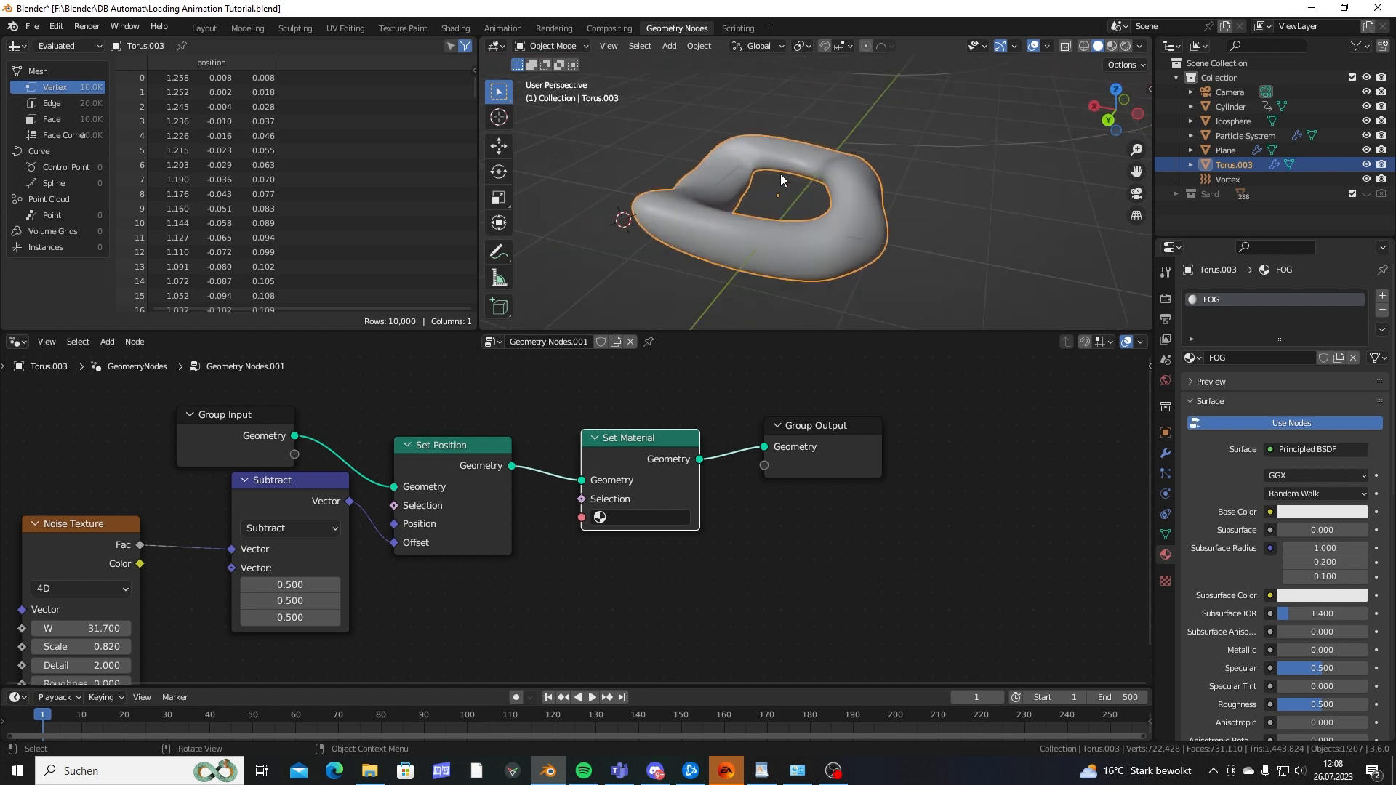
middle_click_drag(765, 240, 769, 226)
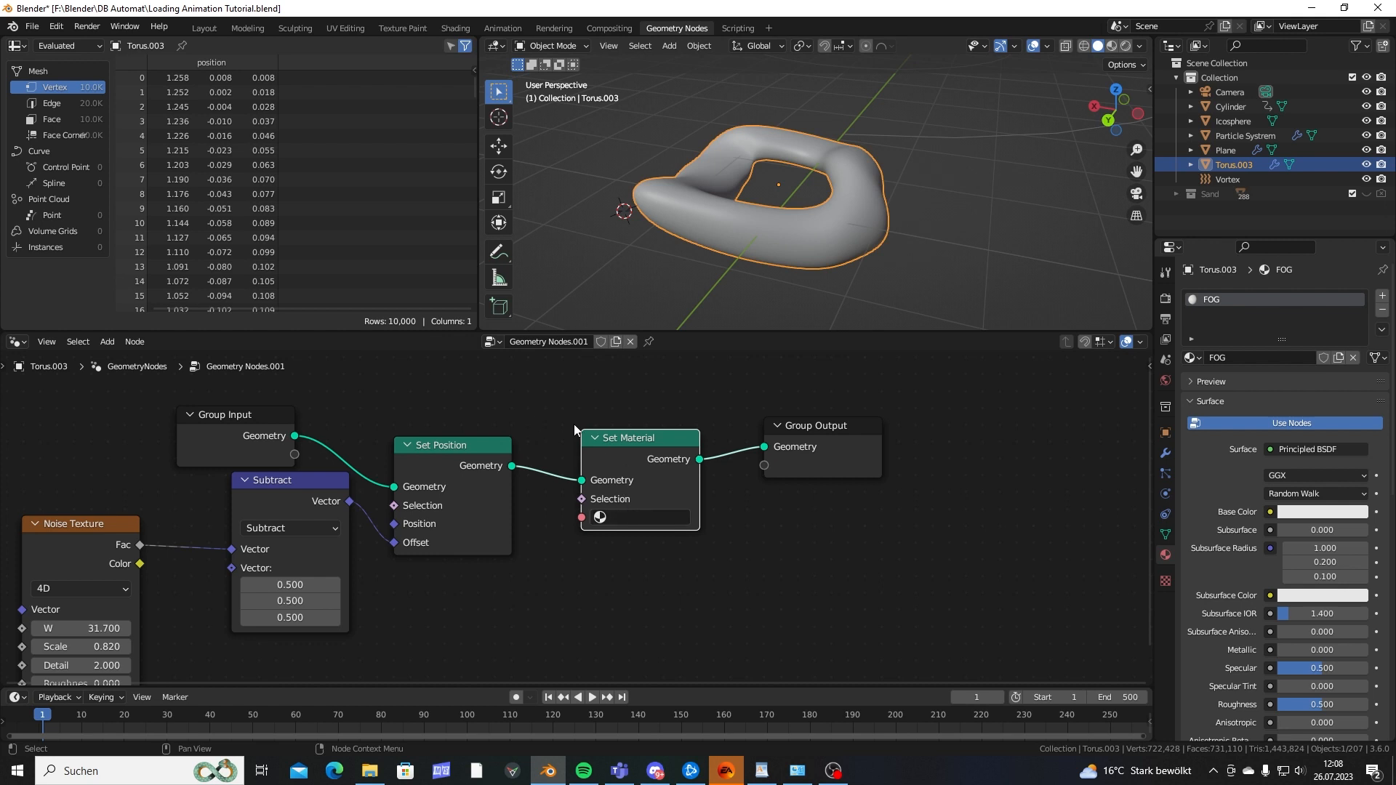
left_click(627, 521)
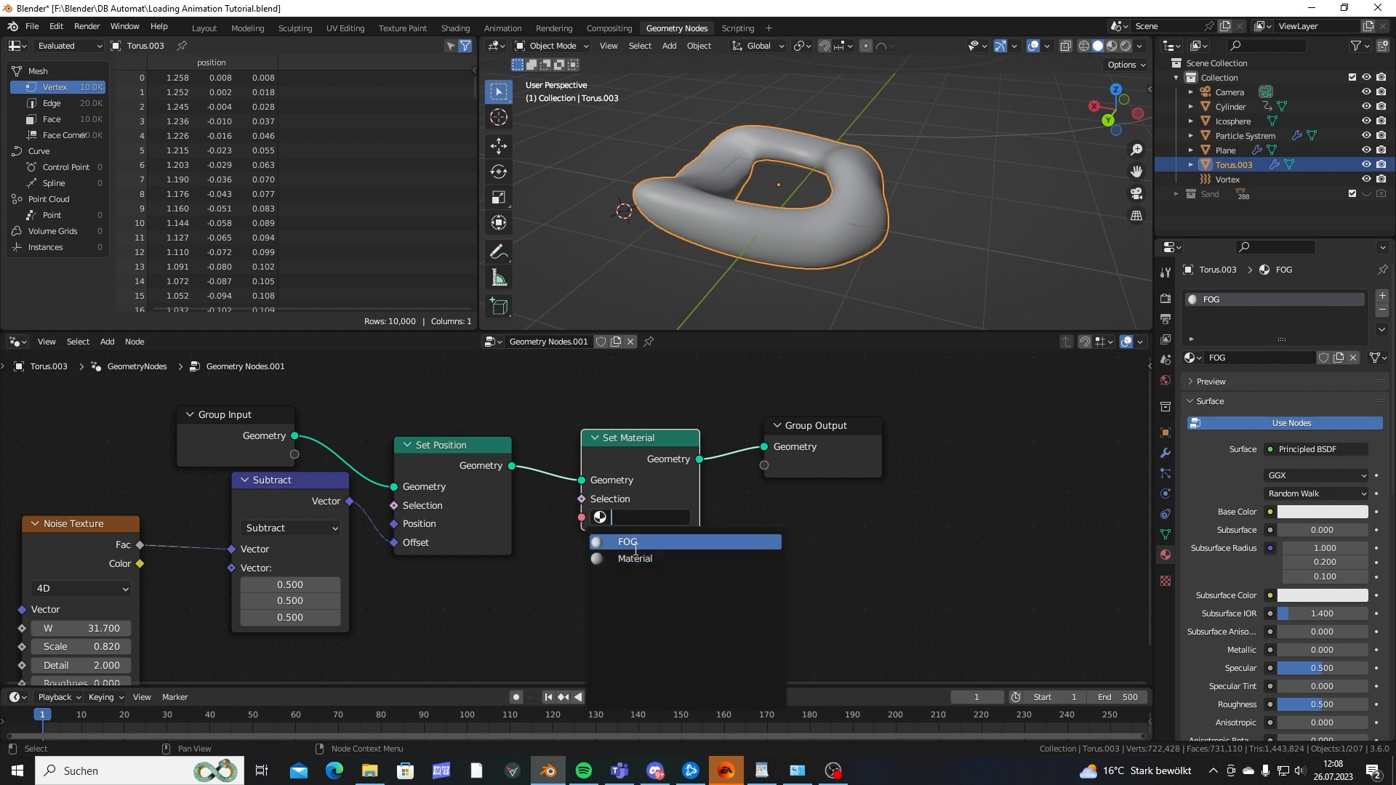
left_click(655, 541)
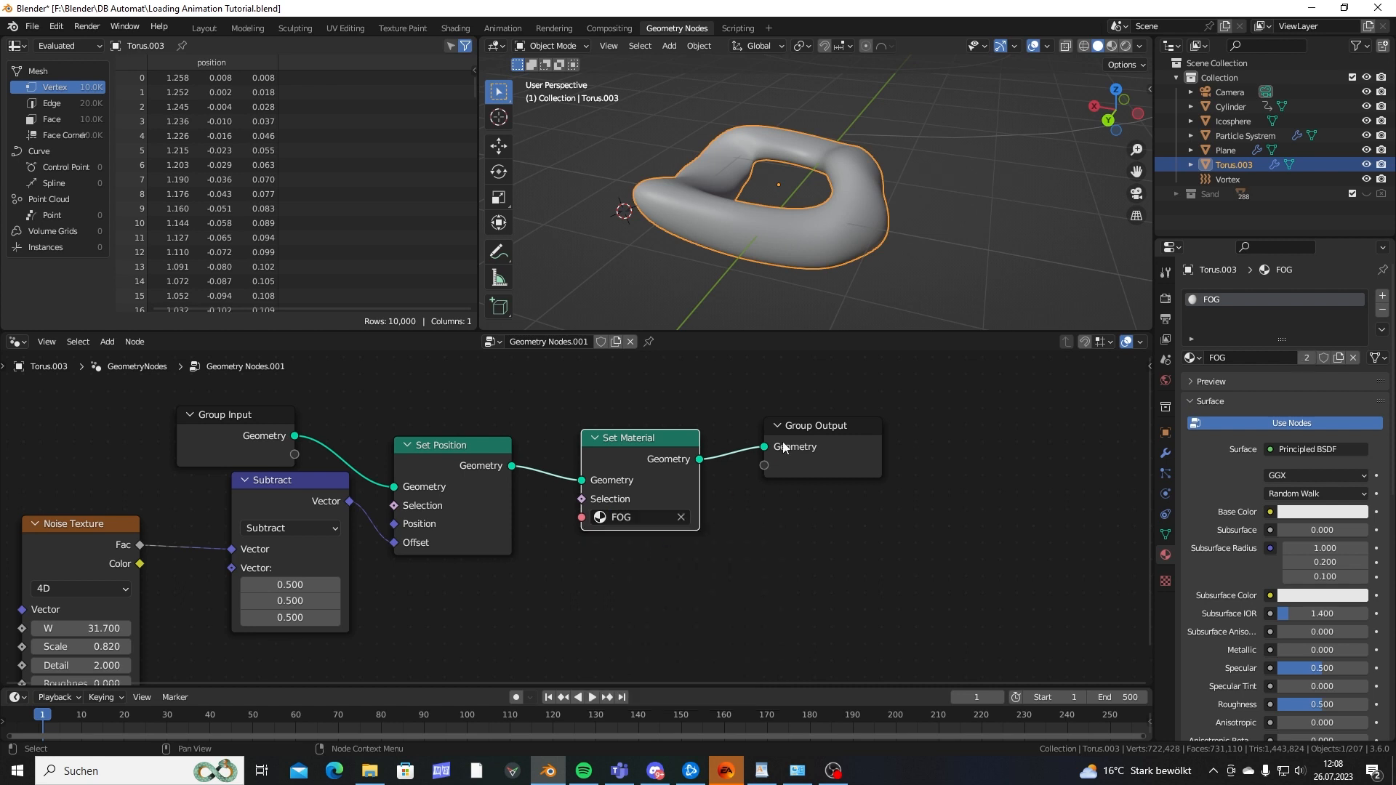
Show the viewport in rendered shading and set the render engine to Cycles with GPU Compute as device.
middle_click_drag(858, 291, 880, 247)
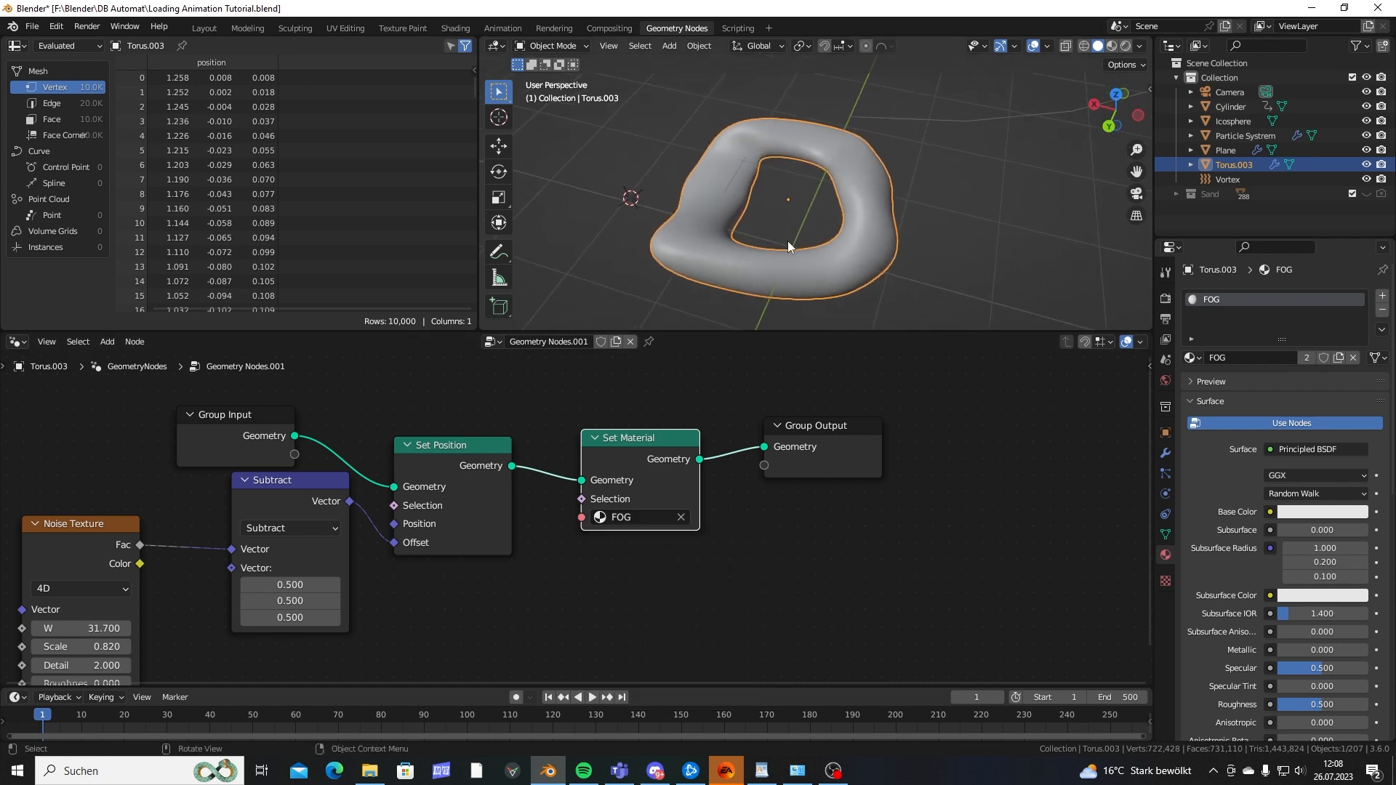
key("z")
left_click(800, 138)
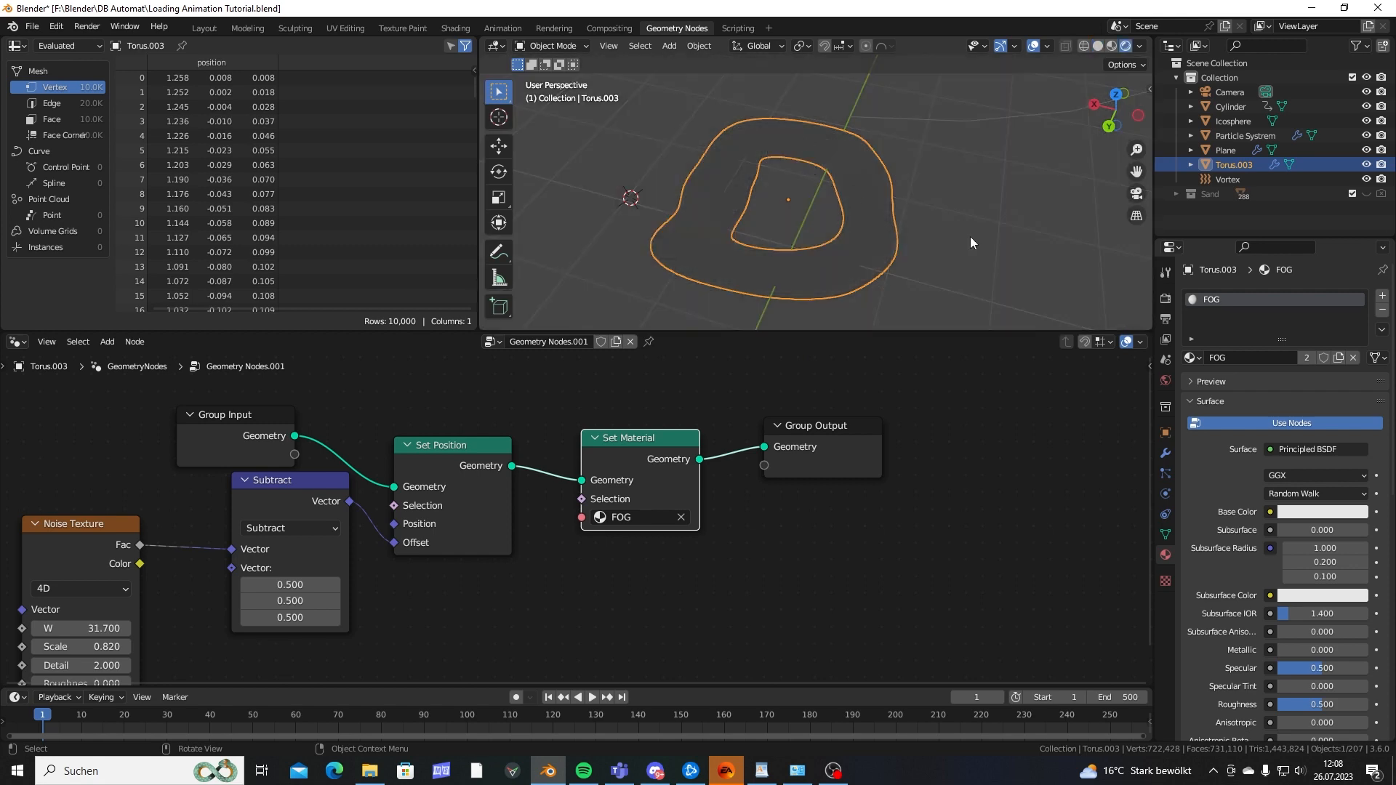
left_click(1166, 298)
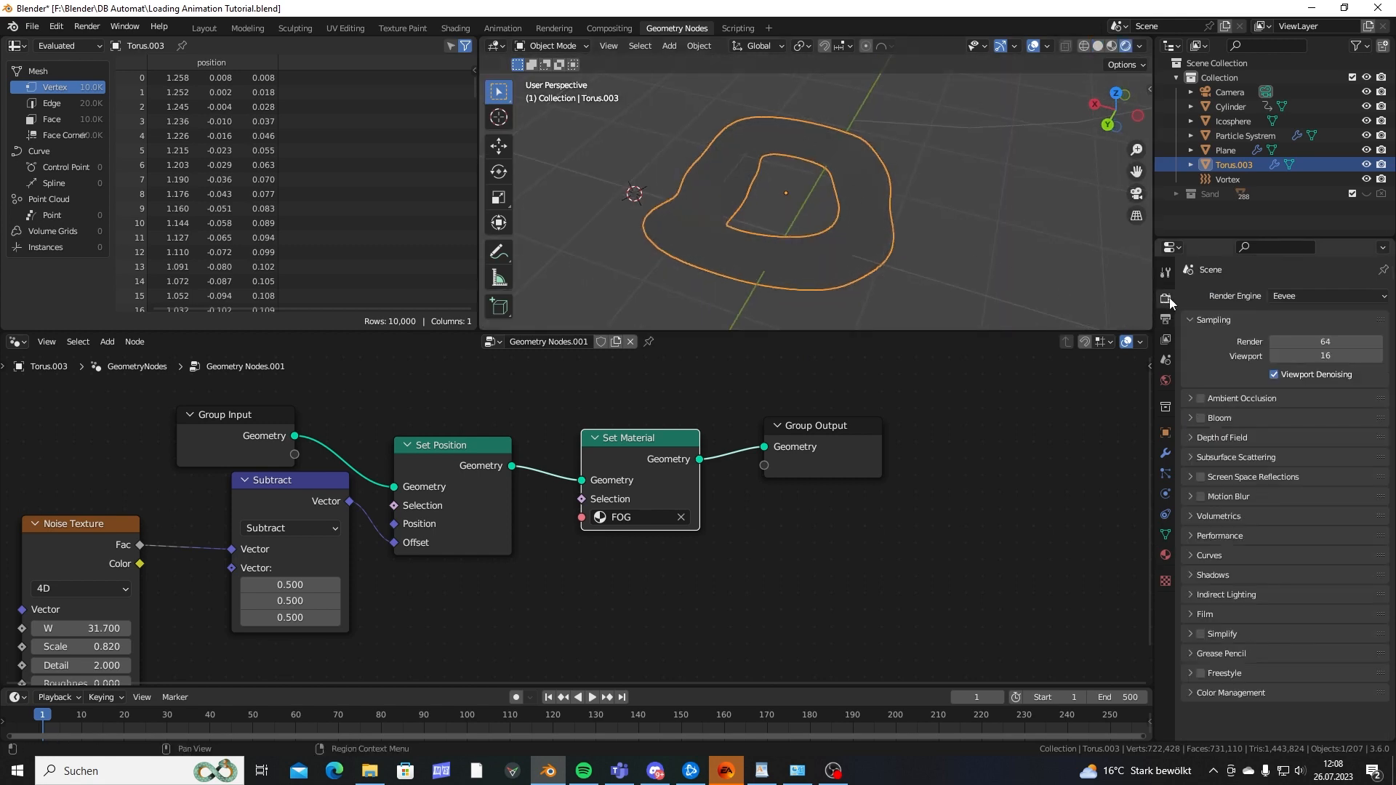
left_click(1297, 300)
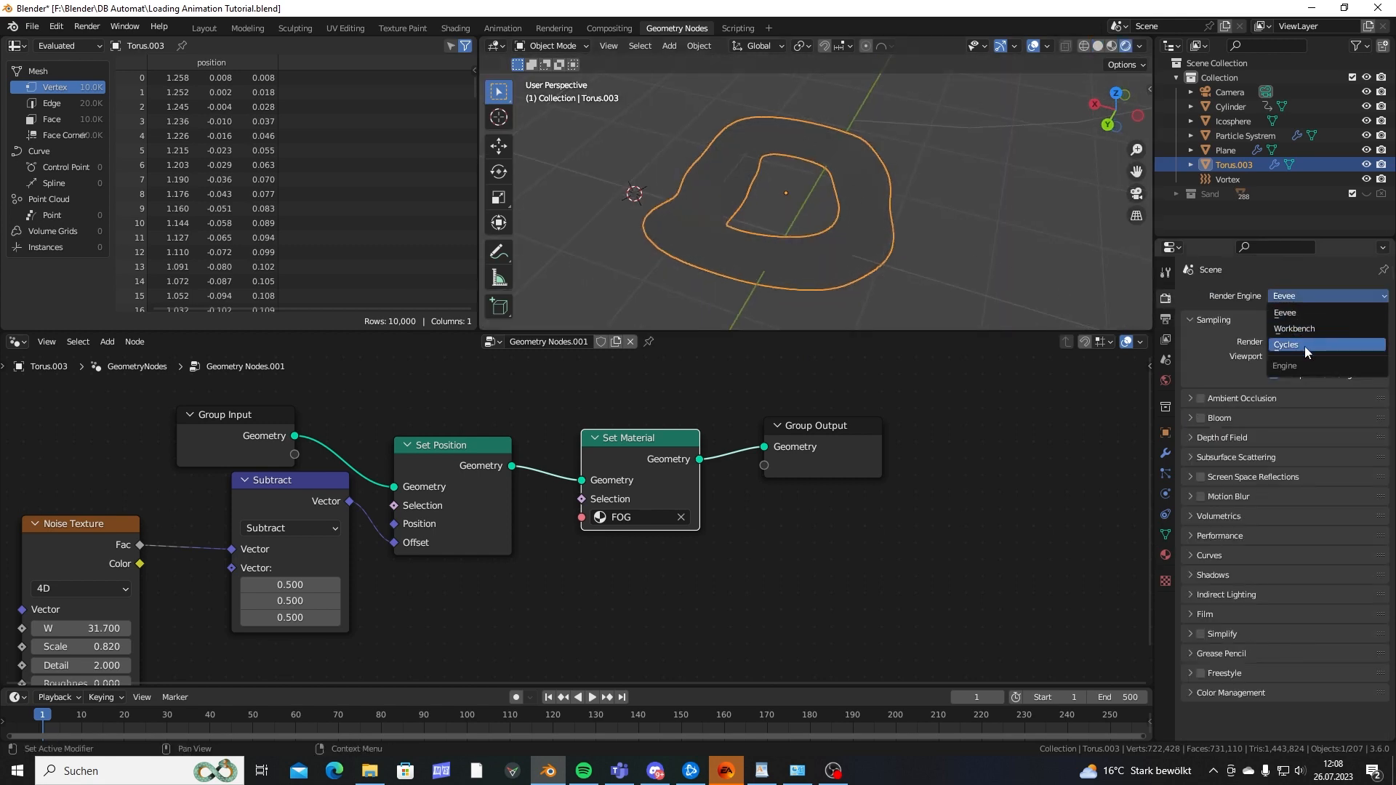
left_click(1306, 341)
left_click(1302, 333)
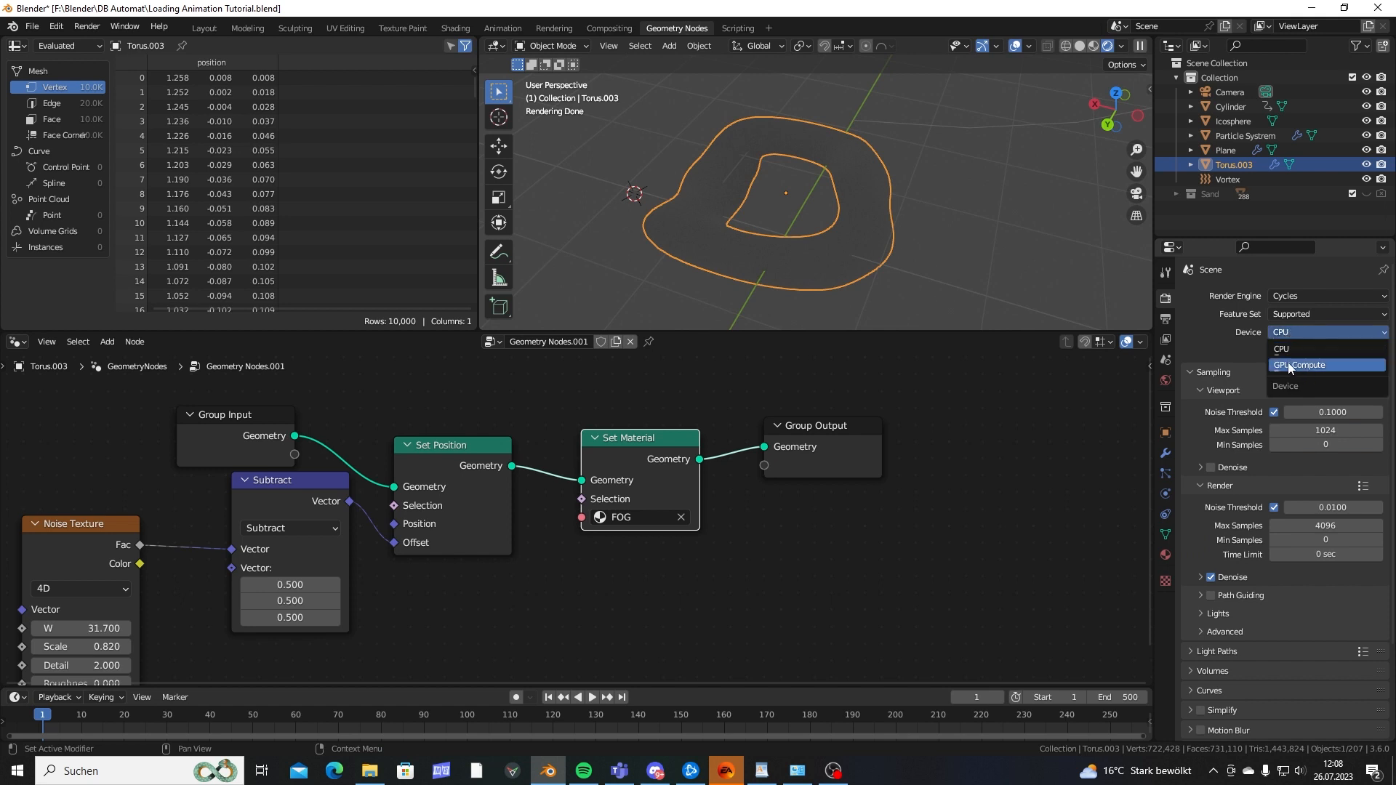
left_click(1289, 366)
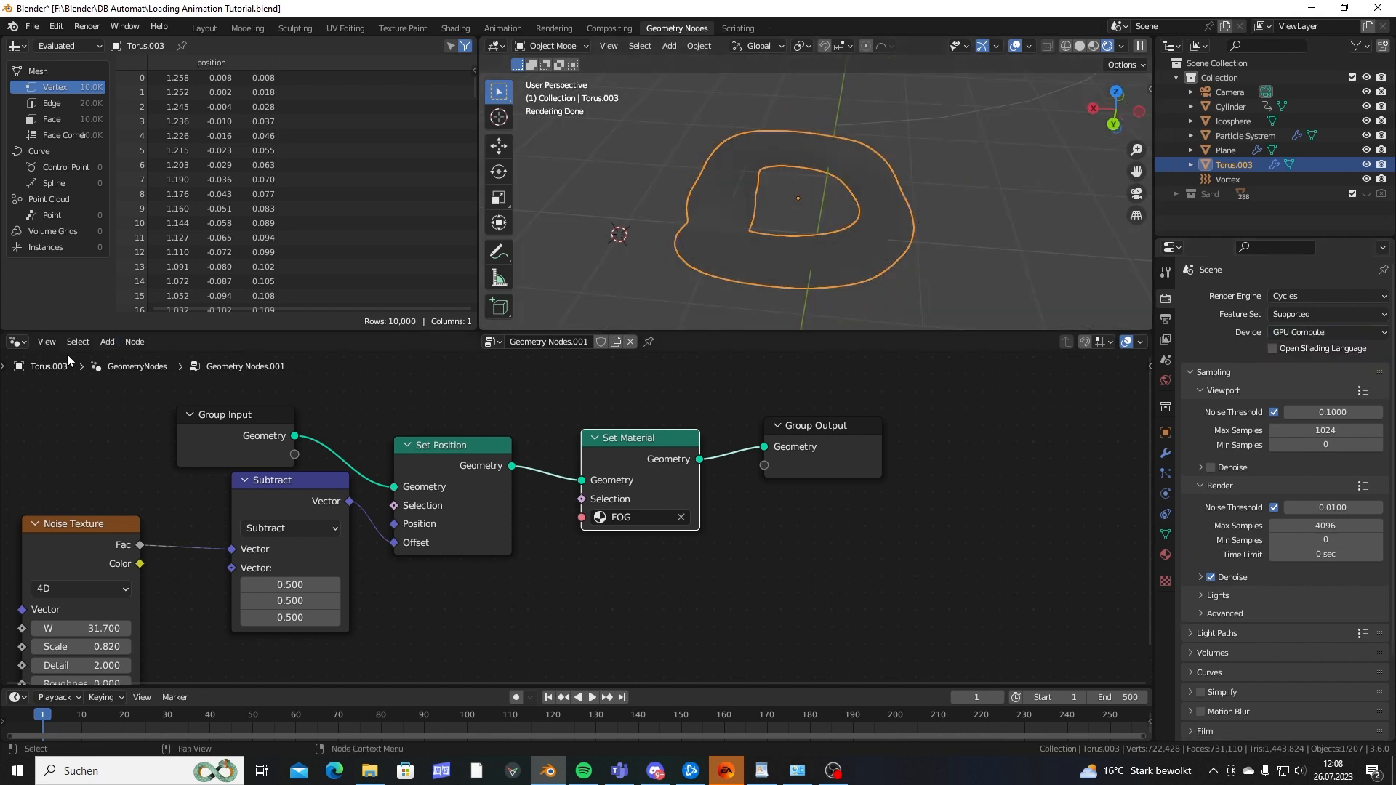
Switch the node area to the Shader Editor and move FOG's Material Output farther from the Principled BSDF node.
left_click(22, 342)
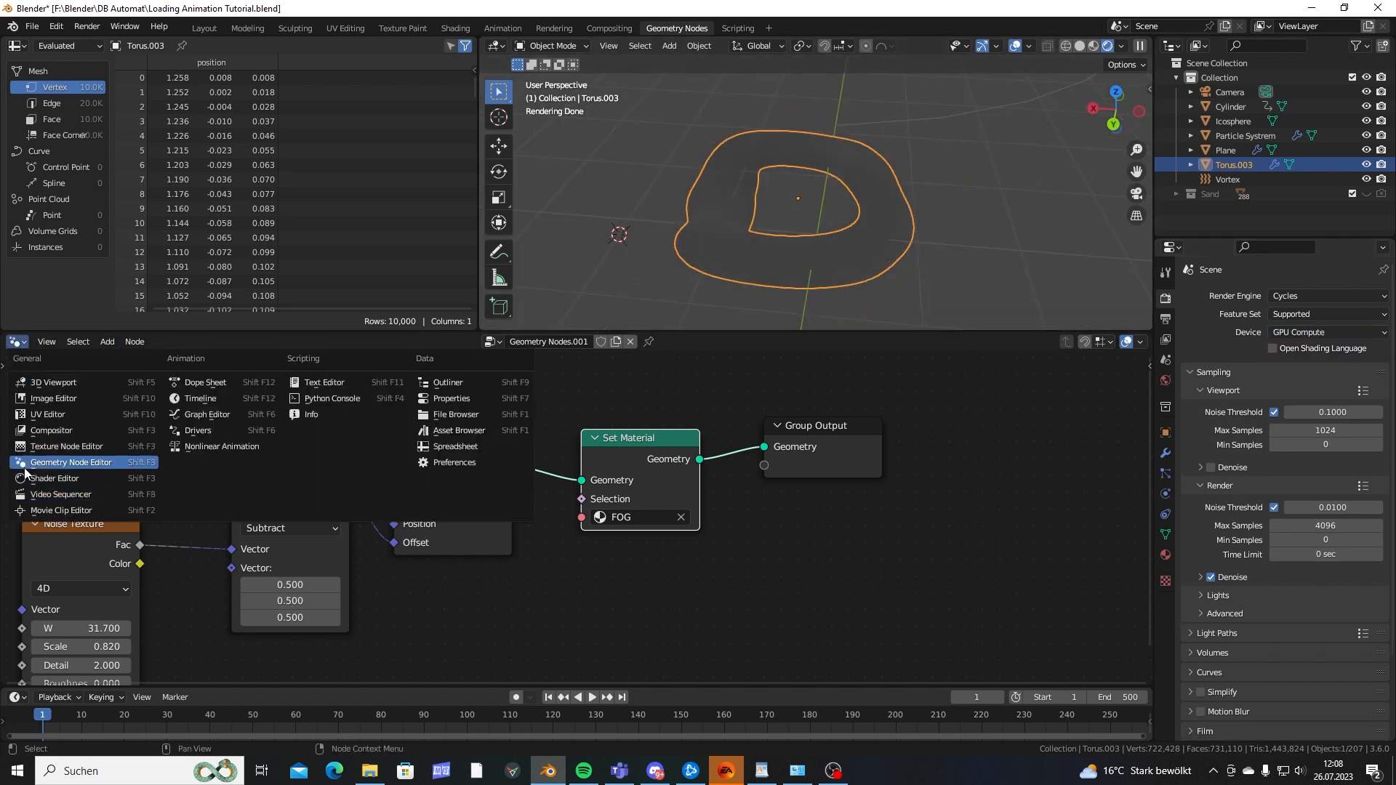
left_click(43, 477)
middle_click_drag(726, 386, 690, 611)
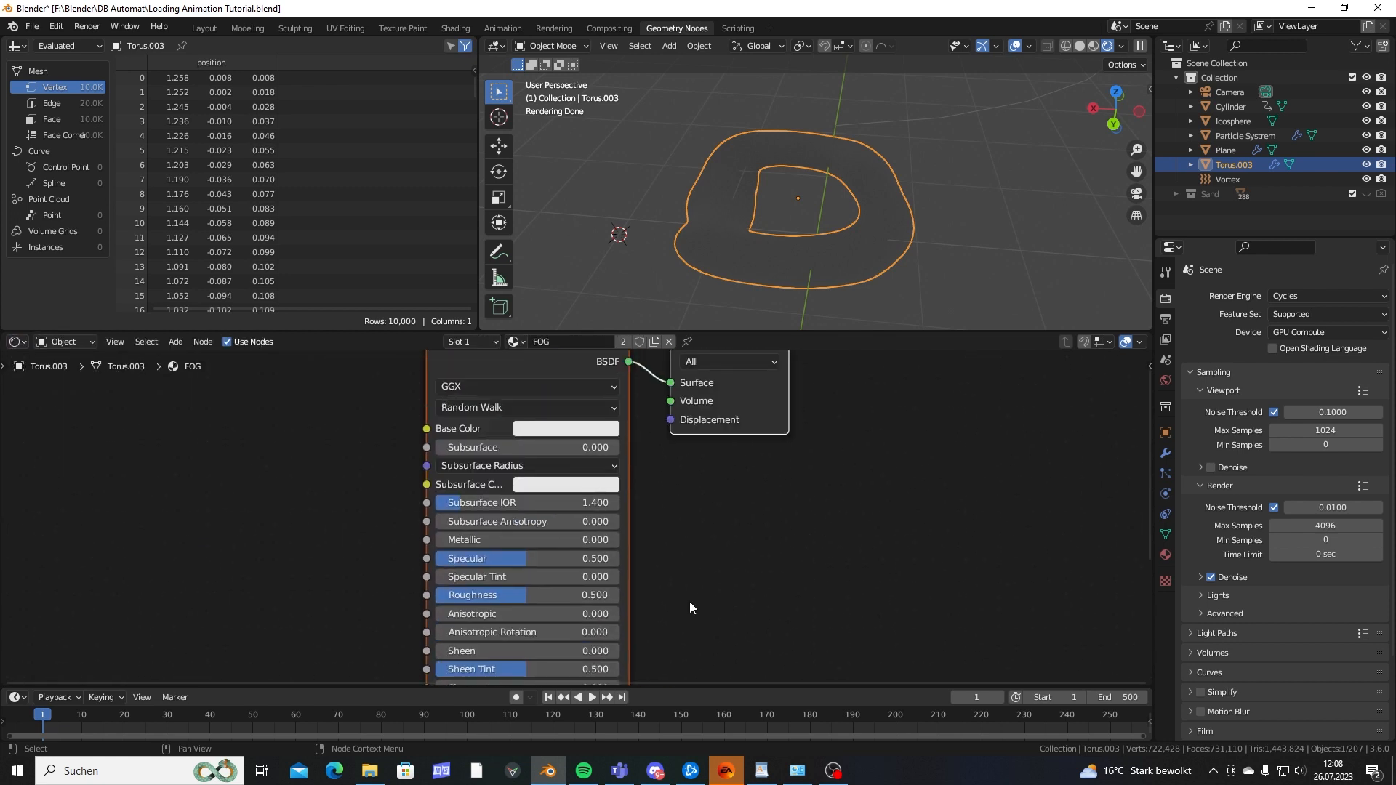
middle_click_drag(711, 363, 672, 491)
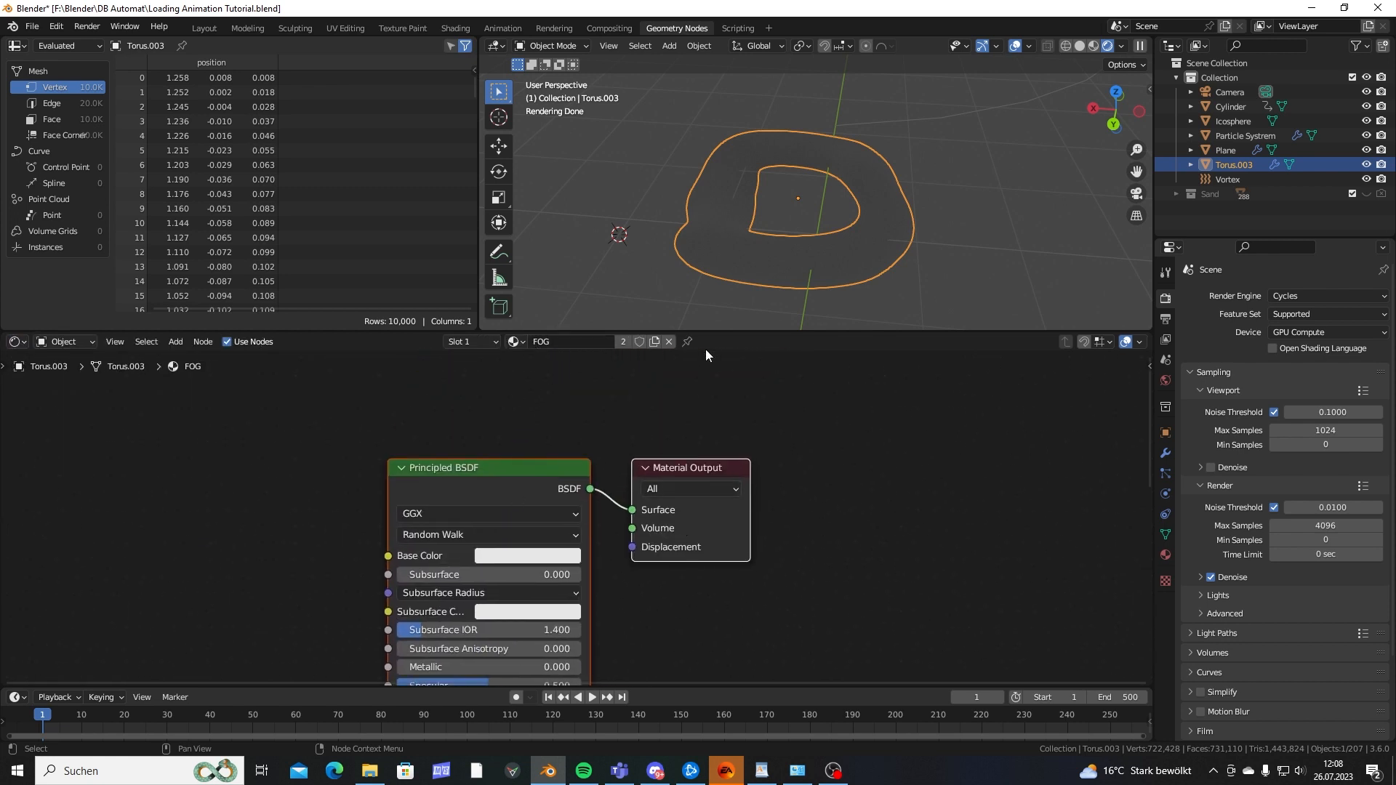
middle_click_drag(836, 240, 743, 189)
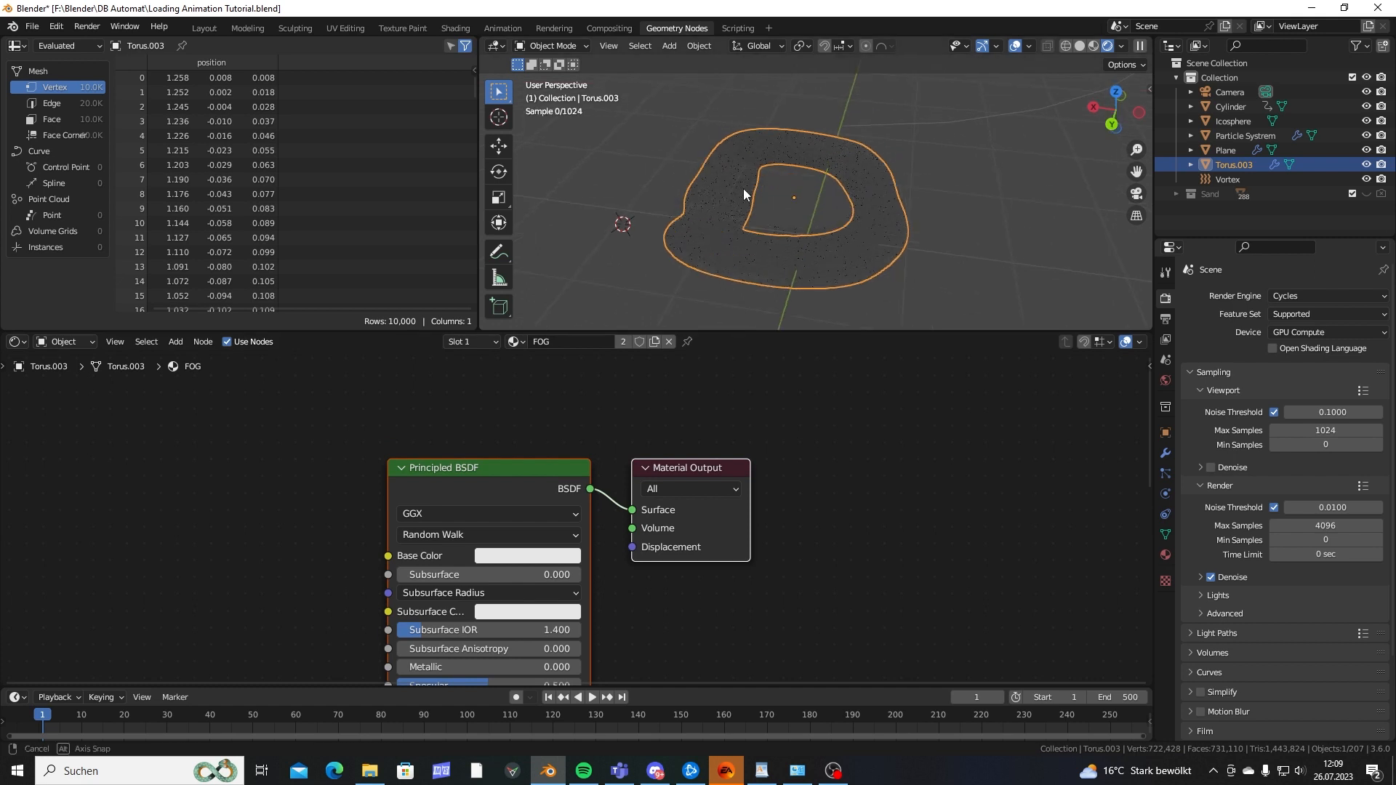
middle_click_drag(718, 466, 689, 427)
left_click(649, 426)
left_click_drag(648, 425, 791, 422)
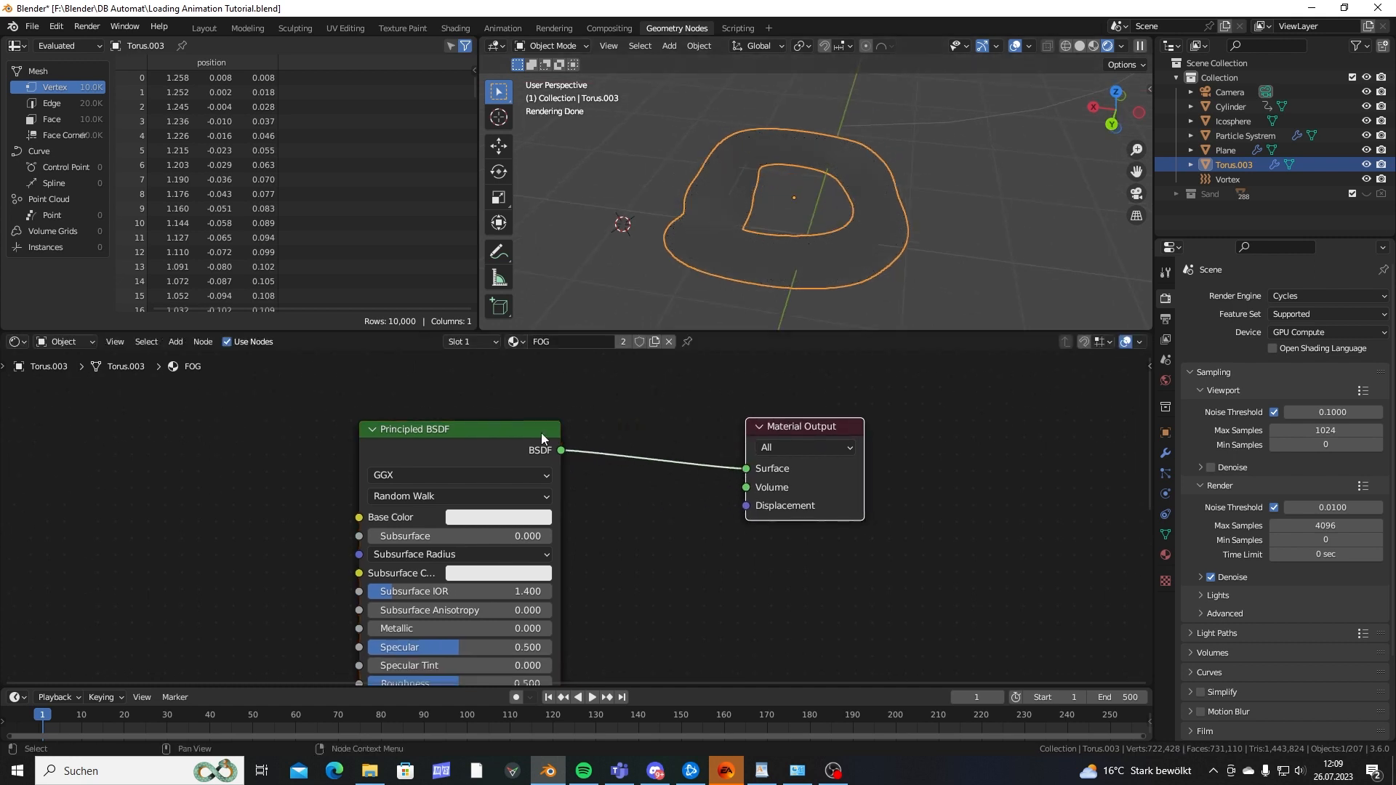
Disable Scene World lighting for the rendered viewport shading.
left_click(1123, 47)
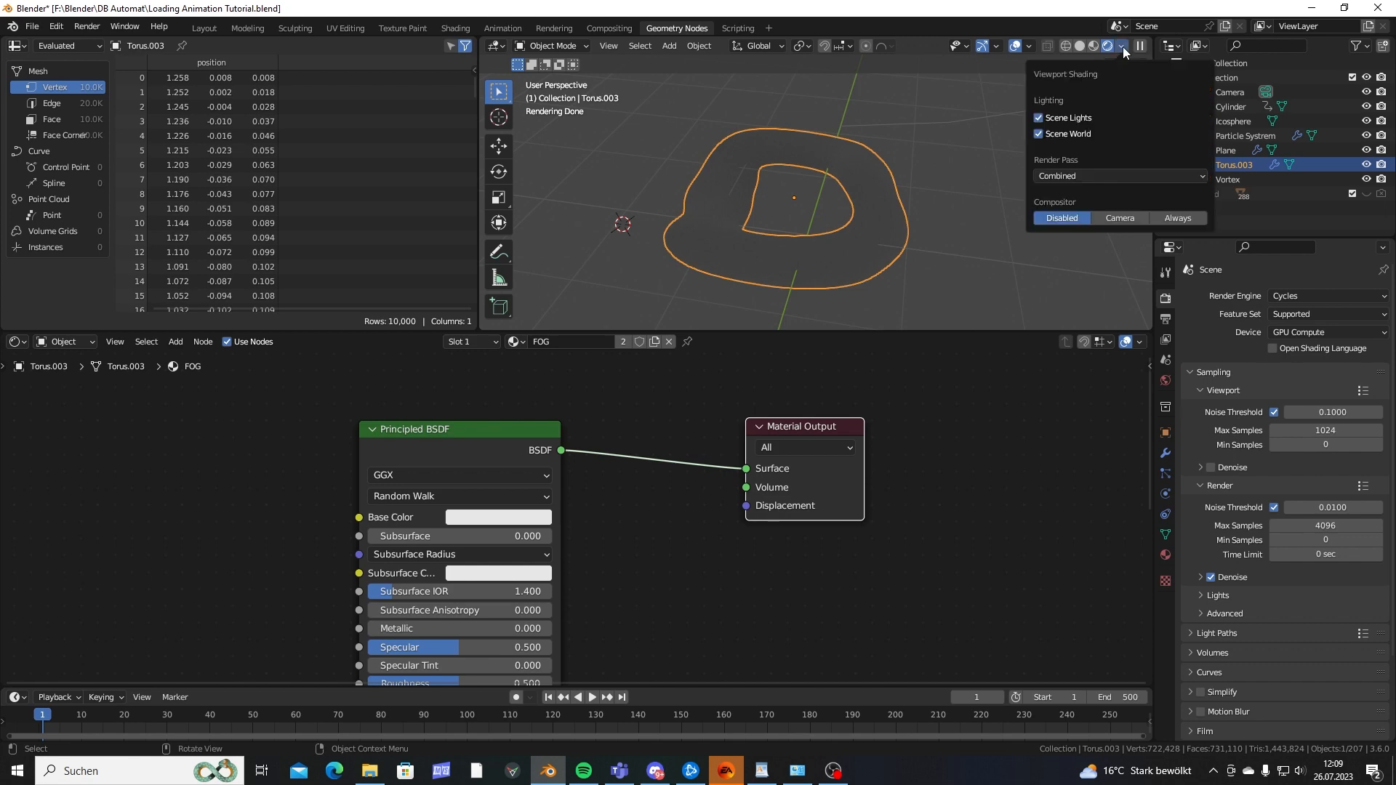
left_click(1039, 134)
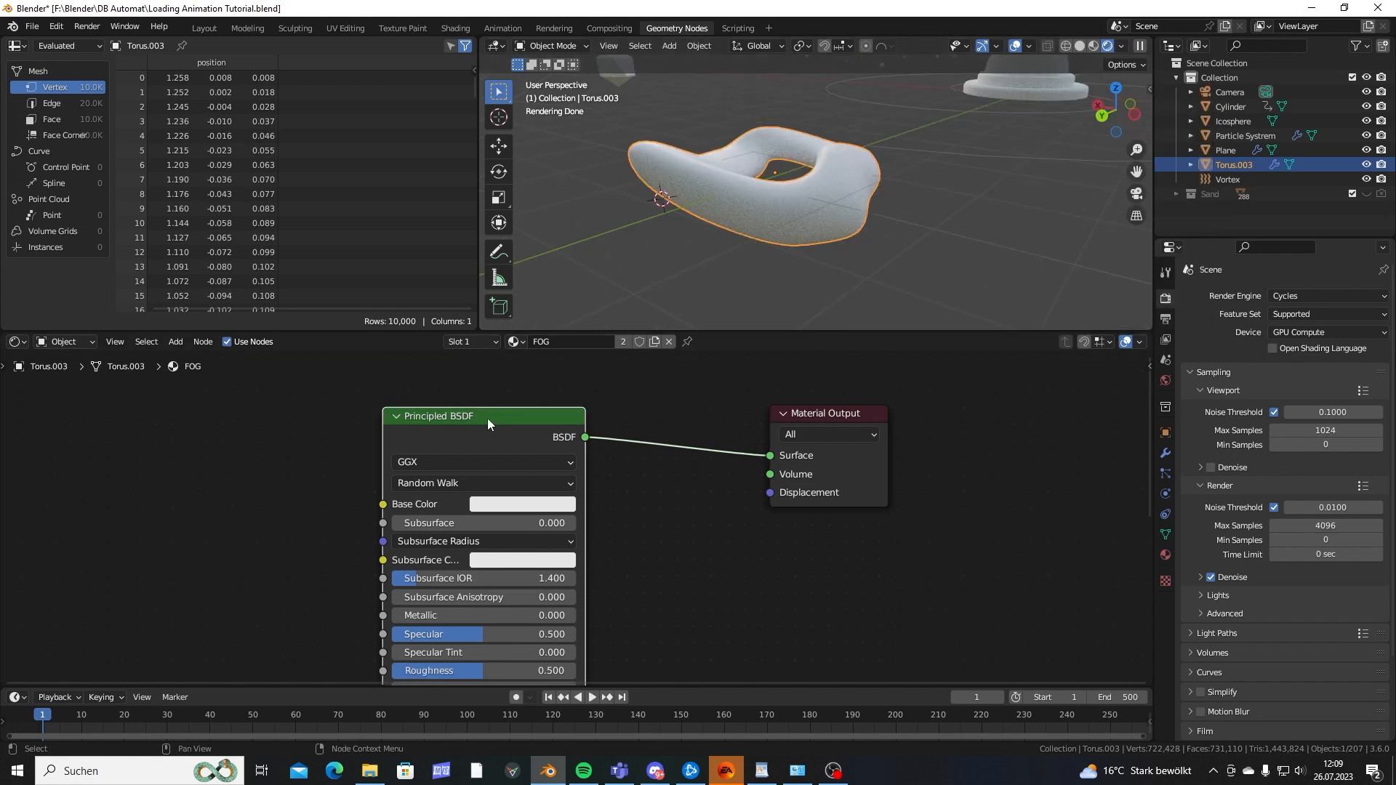
Replace FOG's Principled BSDF with a Principled Volume node connected to the Material Output's Volume input.
key("x")
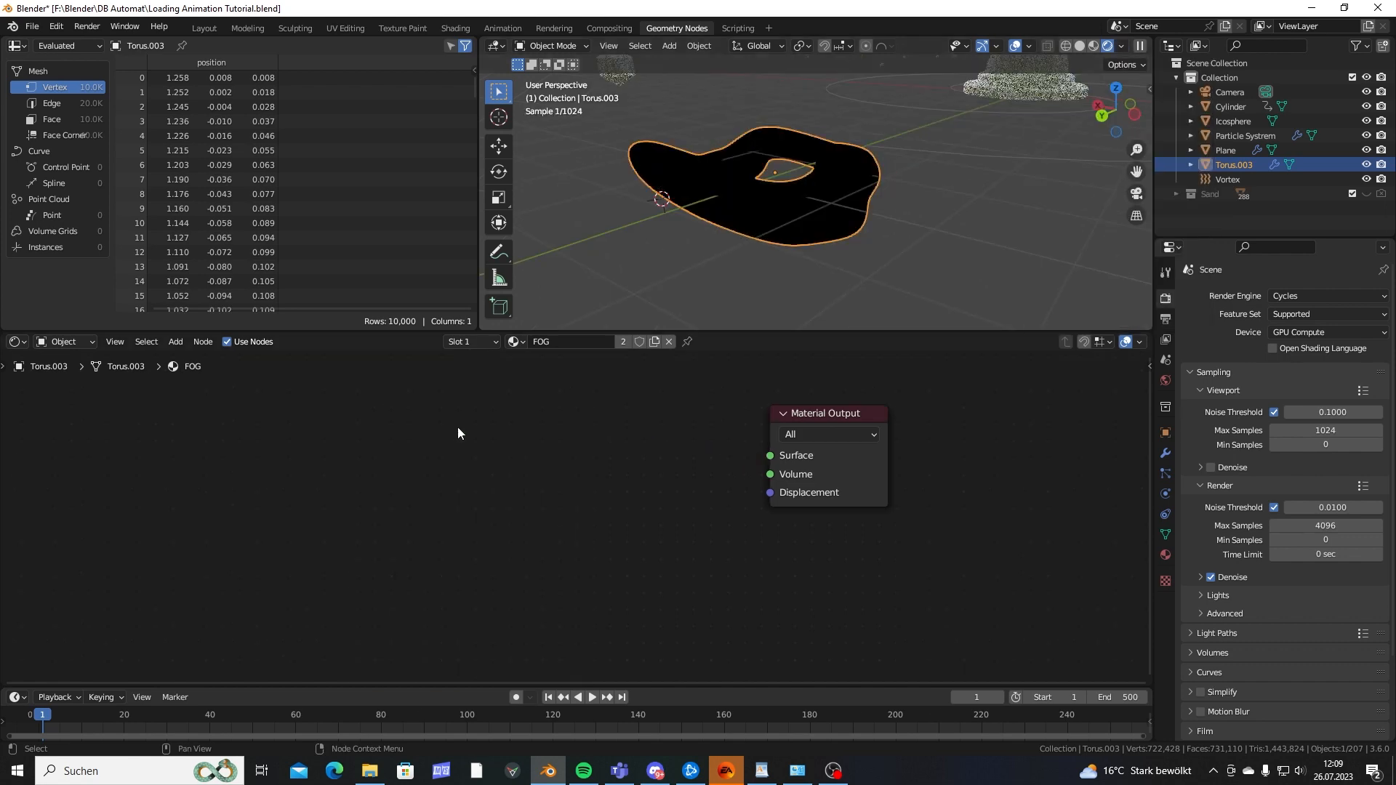
key("shift+a")
left_click(480, 431)
type("volume")
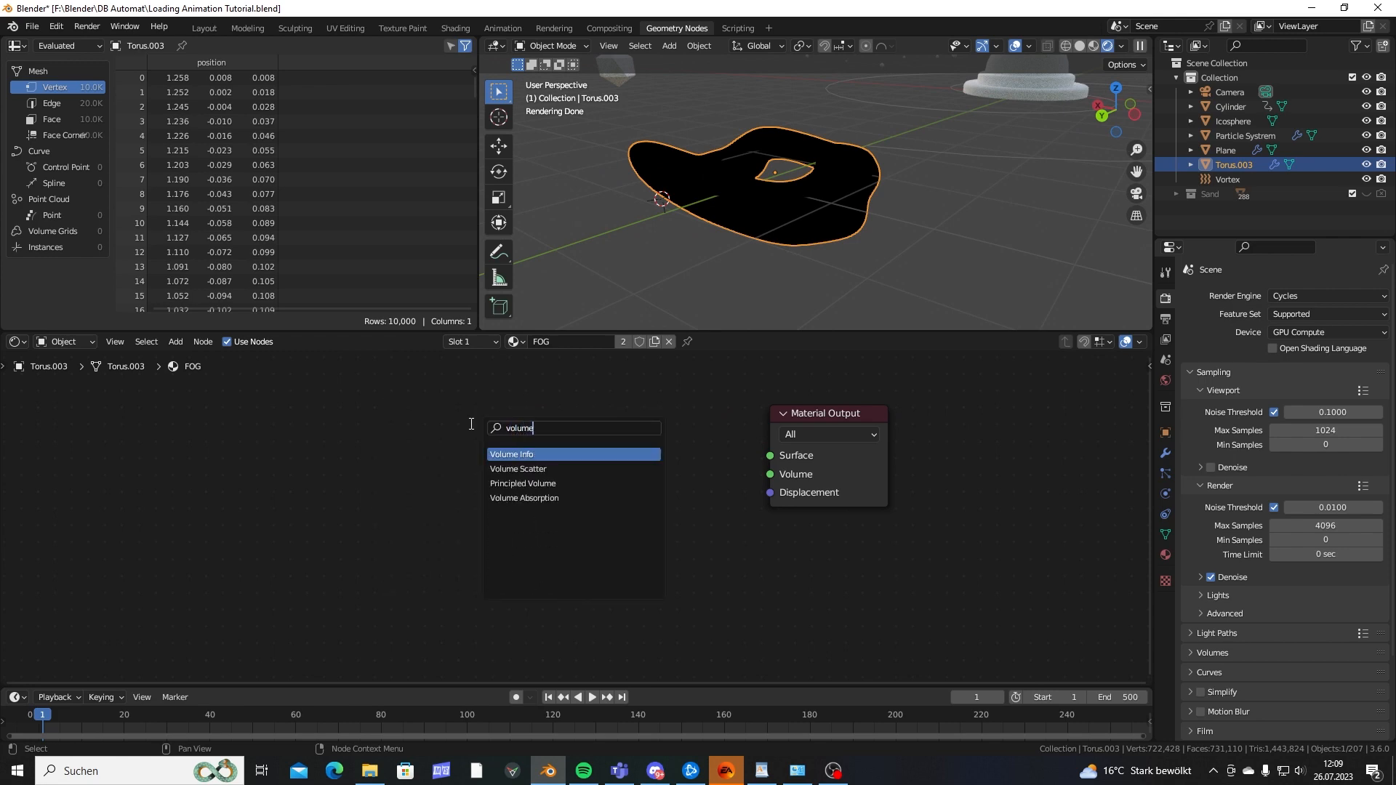
left_click(570, 483)
left_click(501, 489)
middle_click_drag(775, 206, 778, 259)
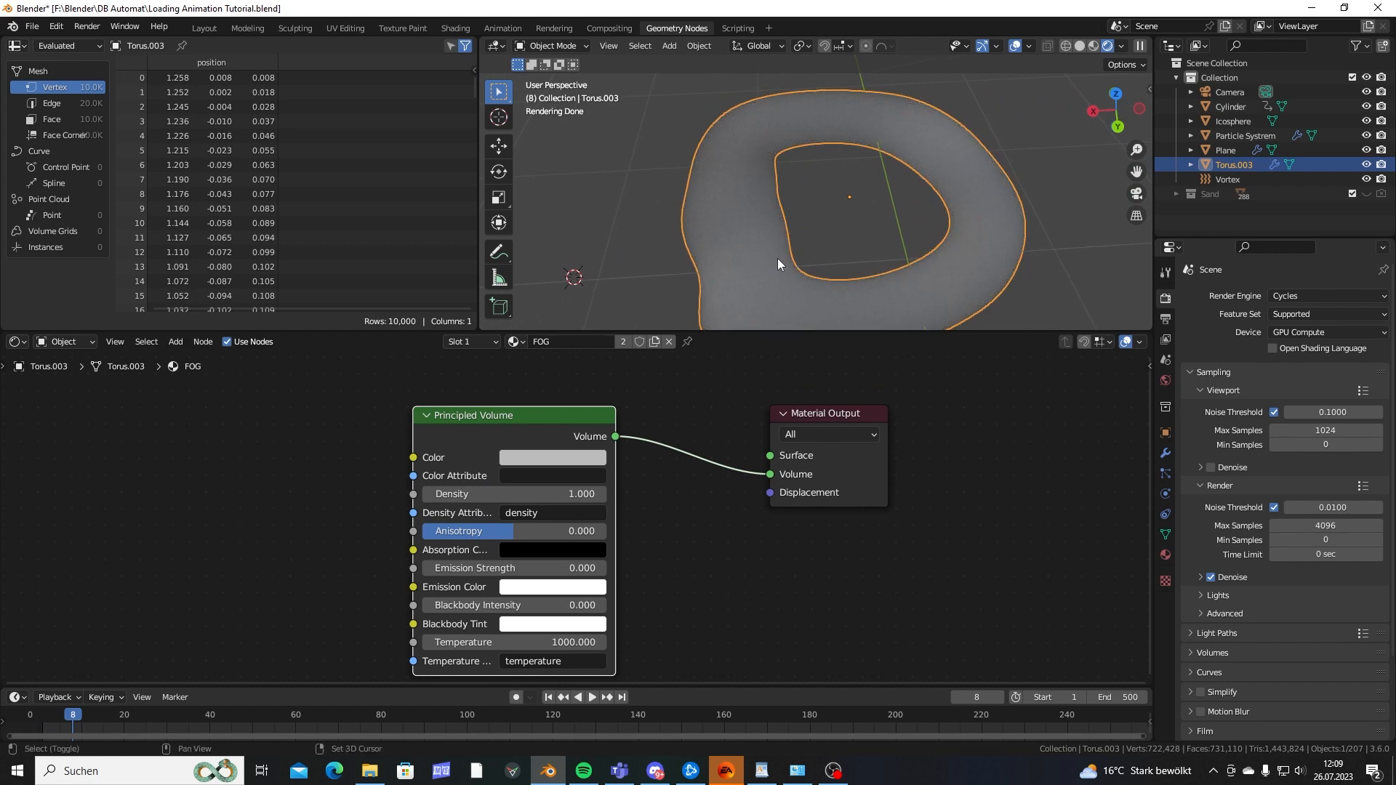
Add a Noise Texture node to FOG and feed its Fac output into the Principled Volume's Density.
middle_click_drag(380, 482, 465, 488)
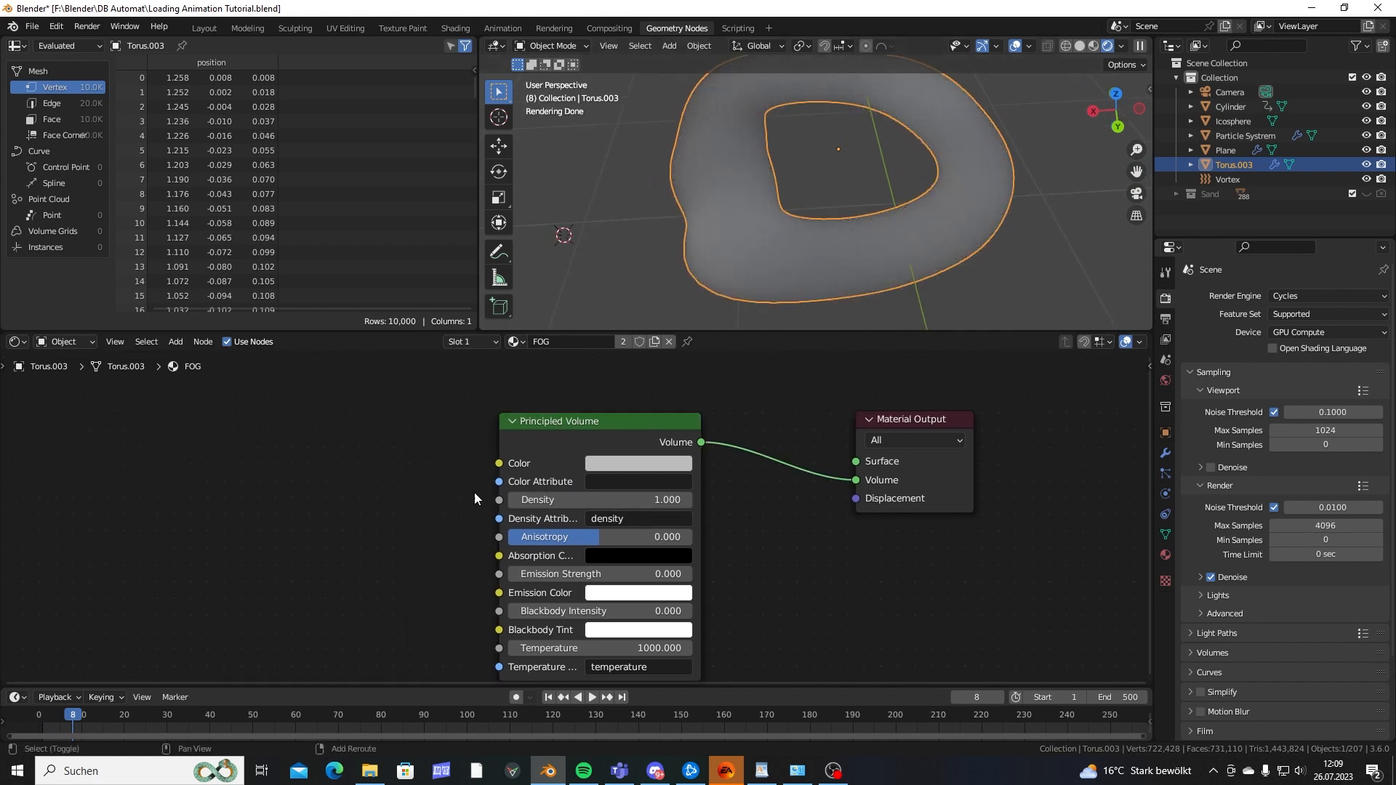
middle_click_drag(358, 503, 494, 495)
key("shift+a")
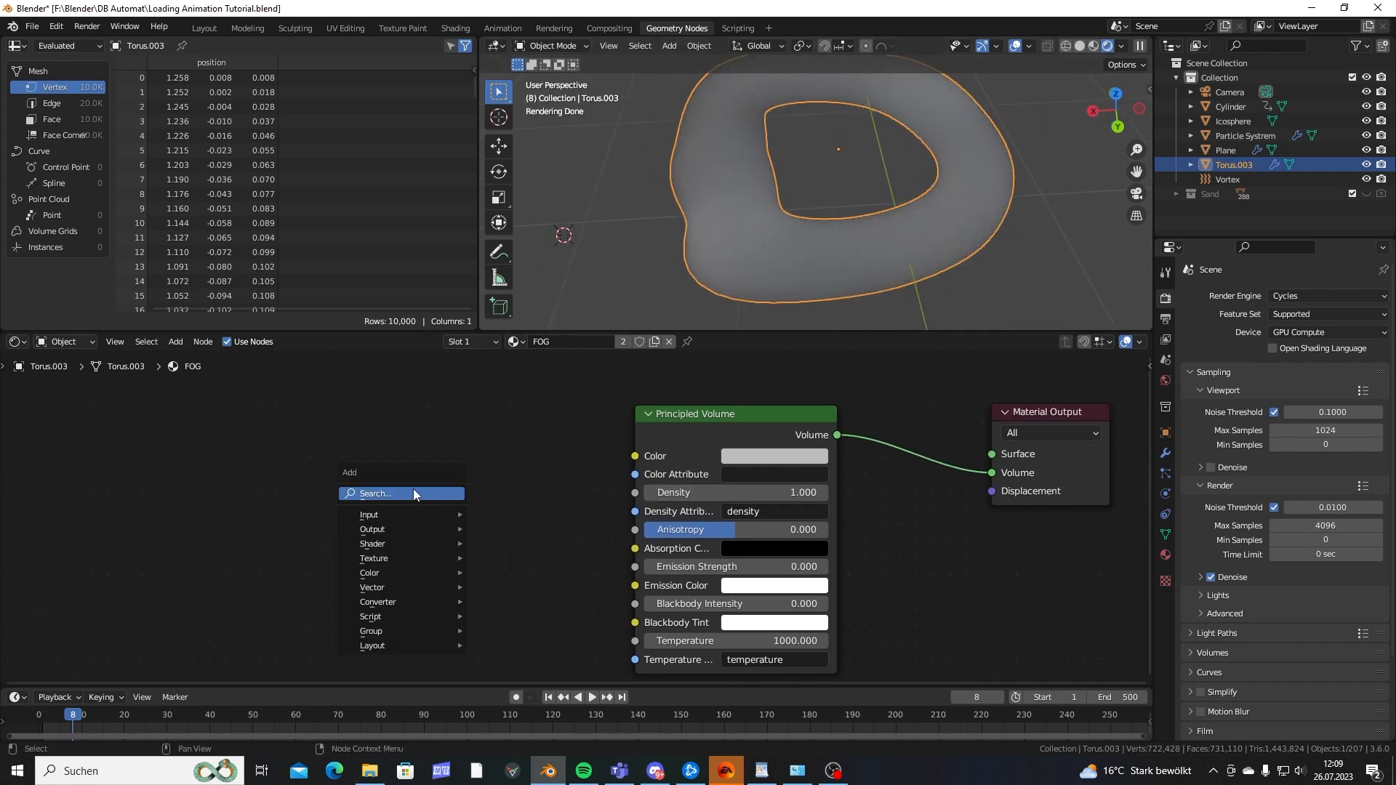
type("nois")
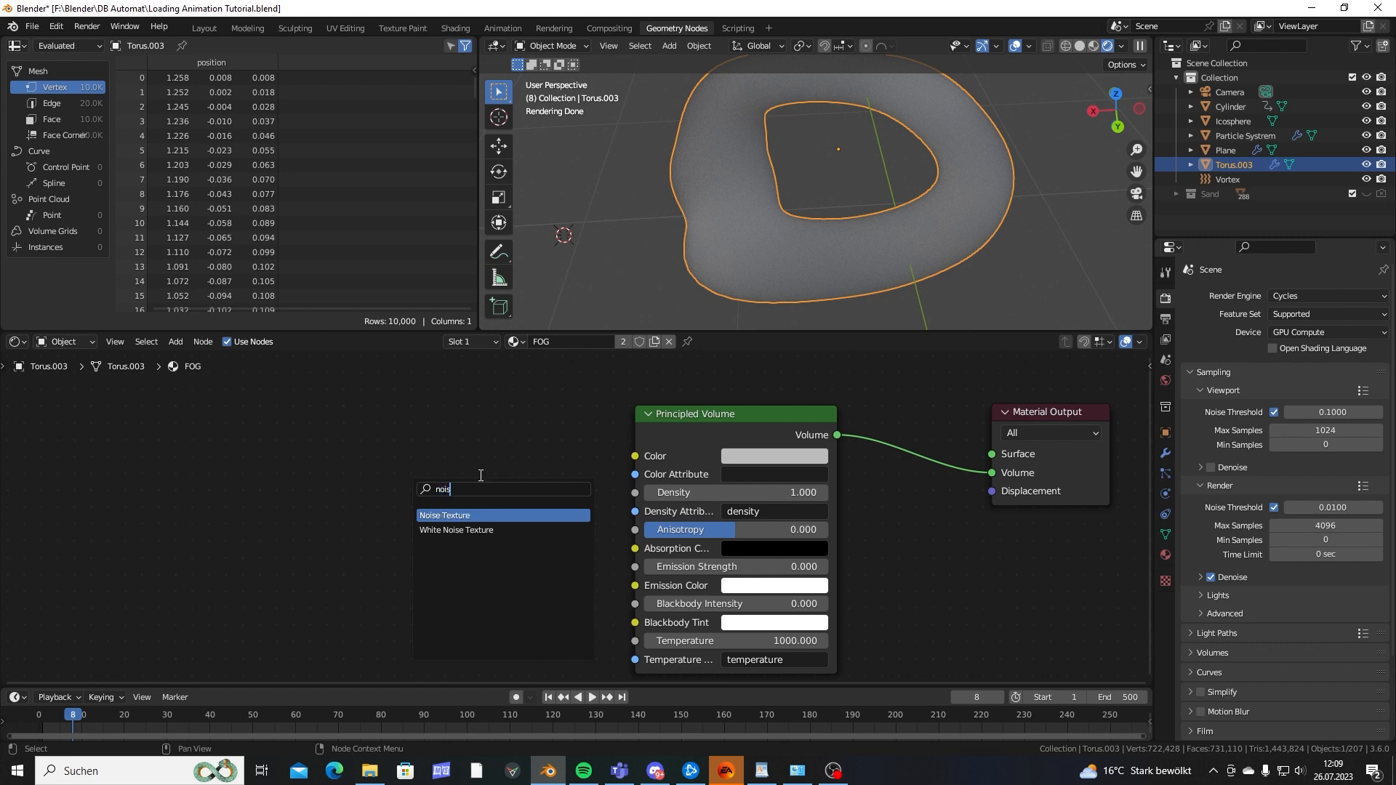
key("Return")
left_click(281, 477)
Insert a Color Ramp between the Noise Texture and Density, shifting its black stop inward and its white stop to position 0.764.
type("color")
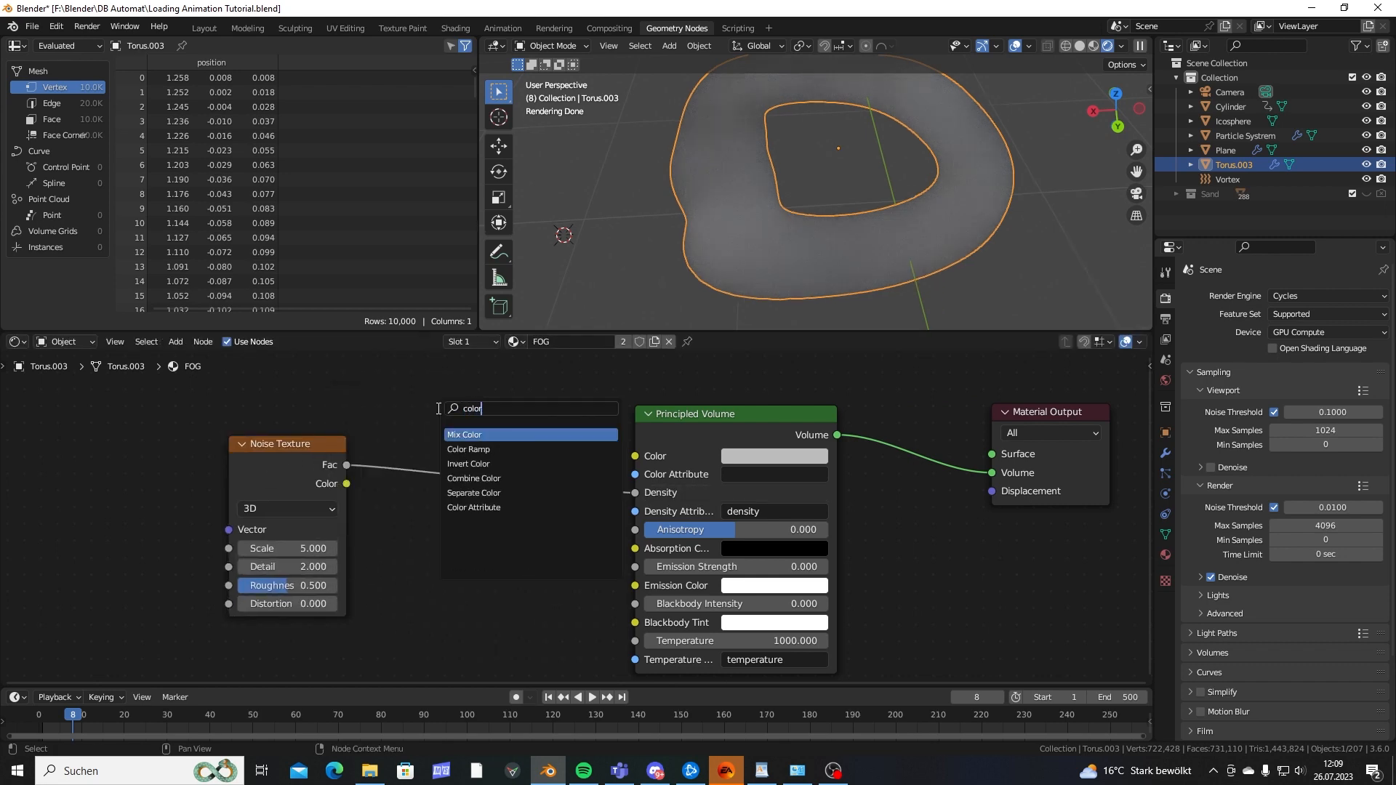
left_click(468, 449)
left_click(430, 535)
left_click_drag(429, 535, 503, 535)
left_click_drag(603, 534, 564, 535)
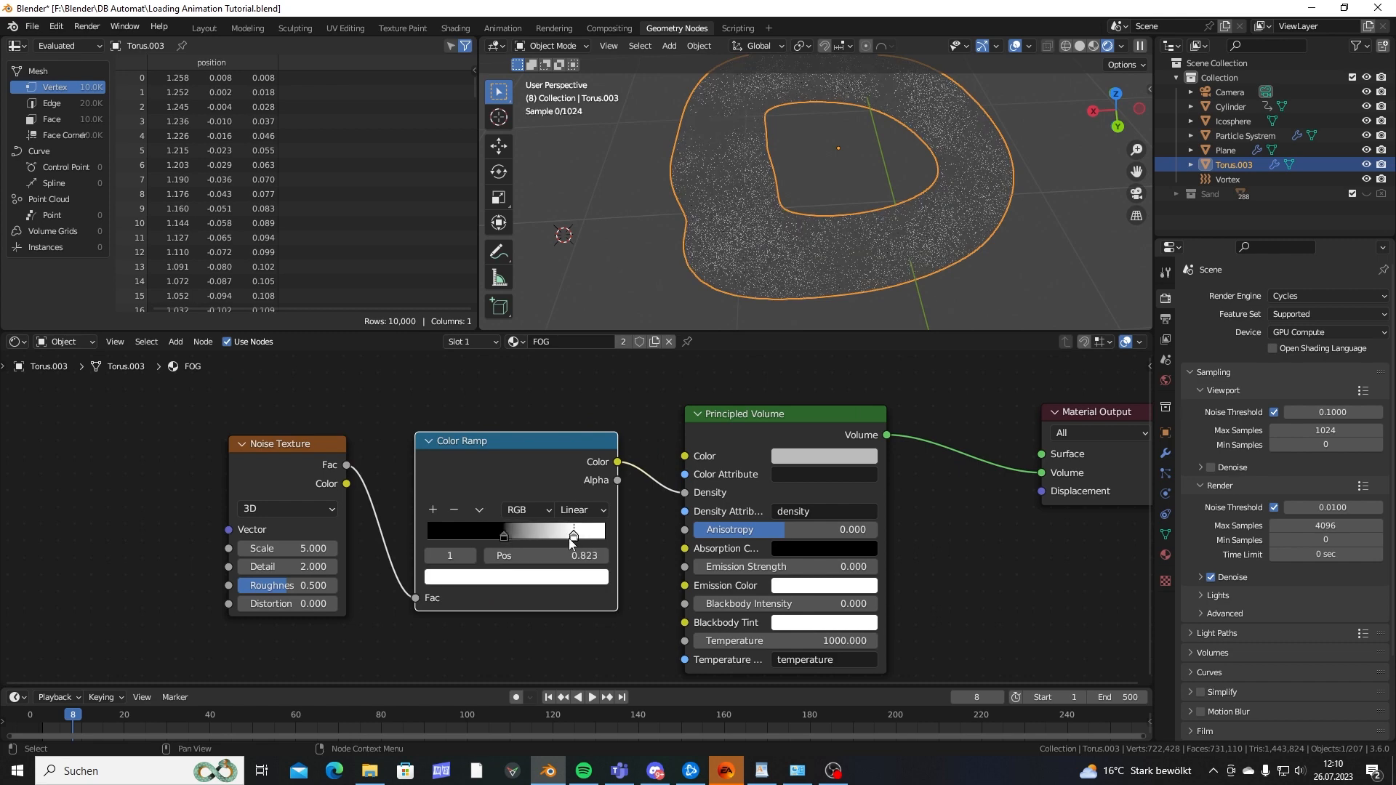
middle_click_drag(892, 245, 836, 179)
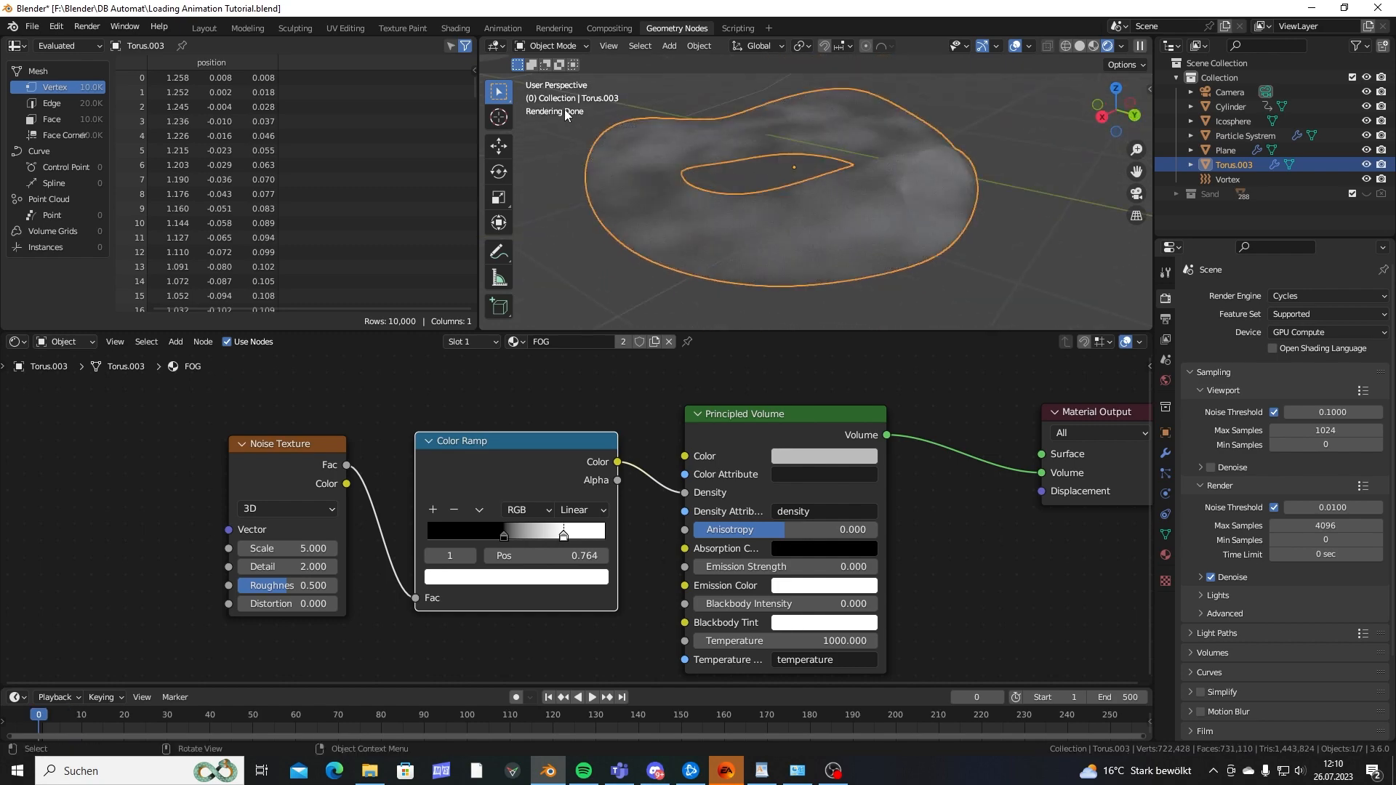
middle_click_drag(827, 142, 708, 299)
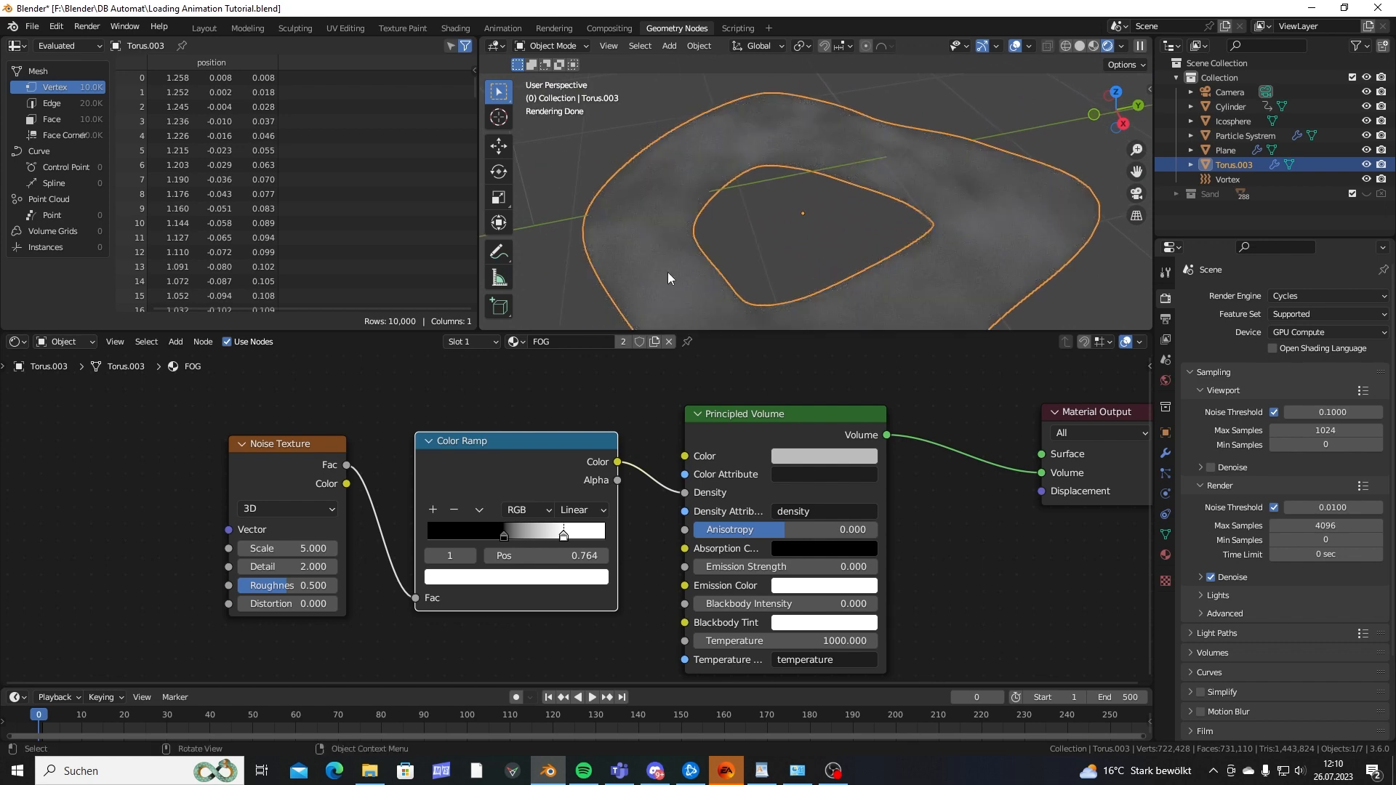
middle_click_drag(753, 221, 847, 316, "shift")
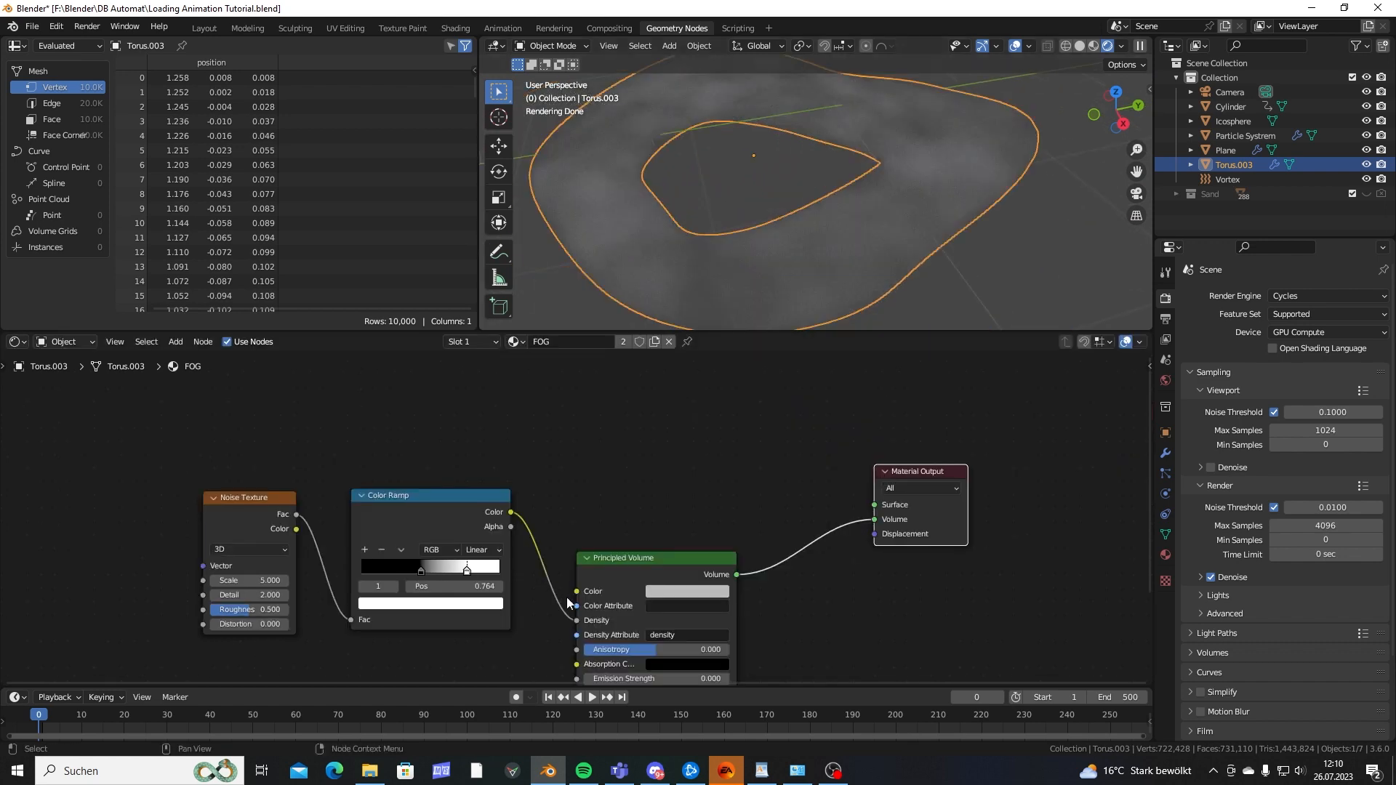
Preview the noise by linking the Color Ramp to the Material Output's Surface, and return the link to the Principled Volume's Density.
left_click_drag(578, 620, 876, 505)
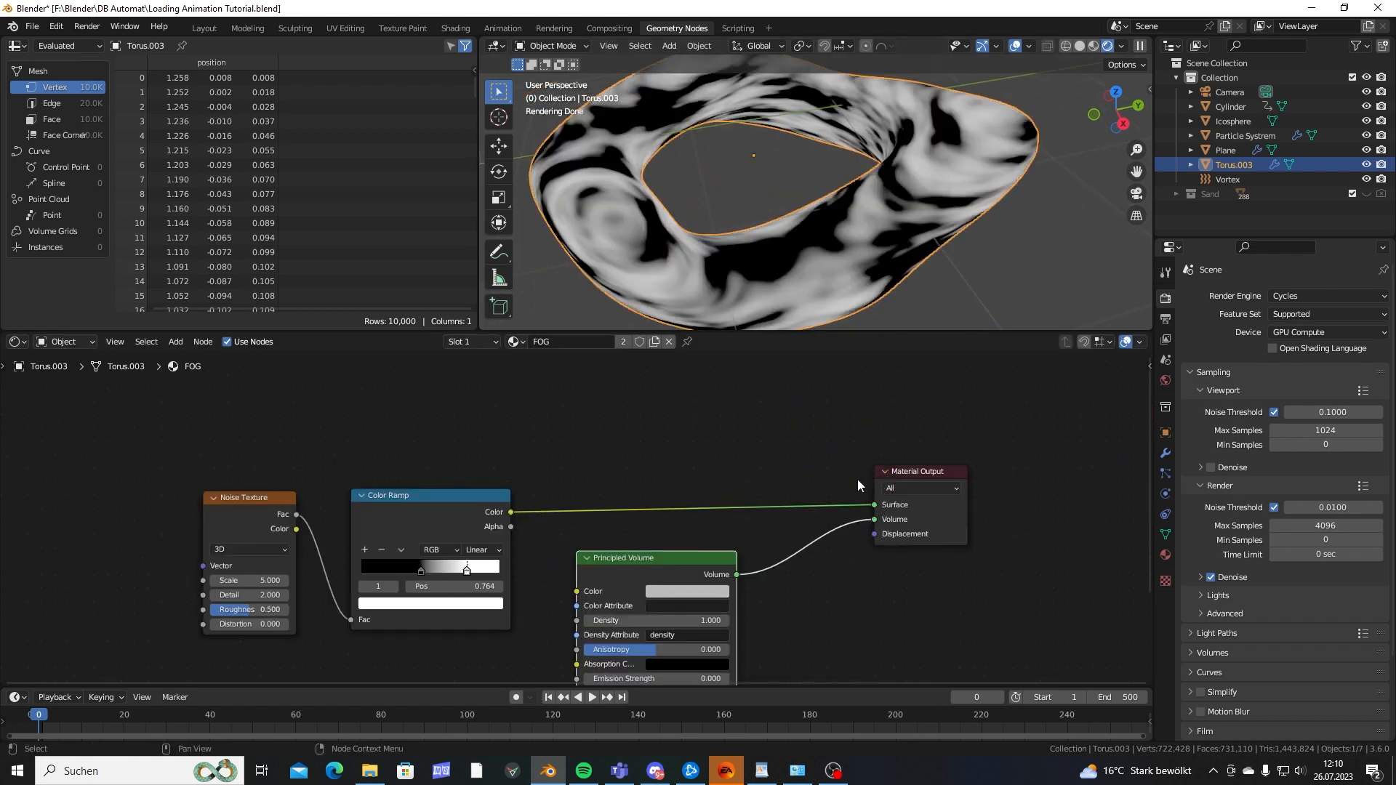
middle_click_drag(775, 151, 722, 159)
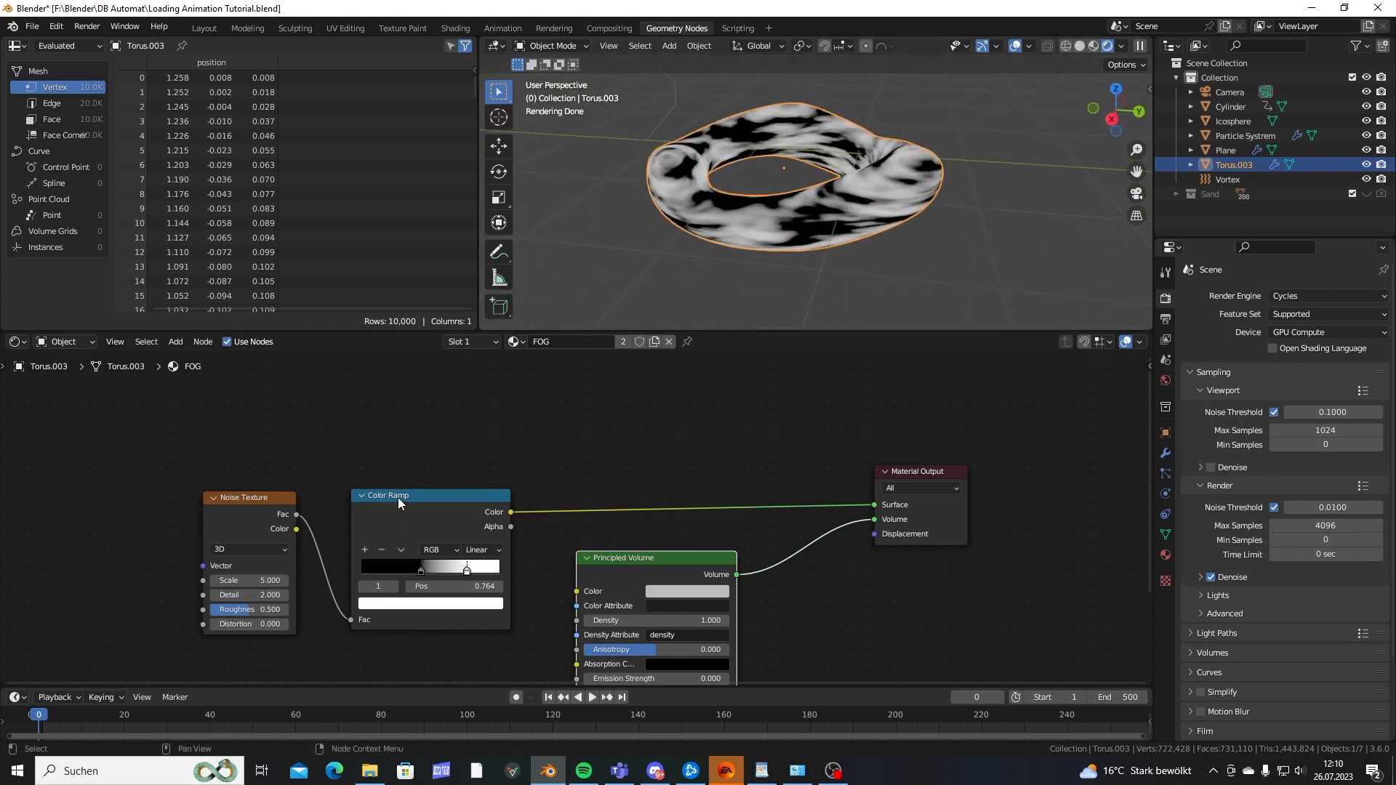
left_click_drag(195, 427, 449, 494)
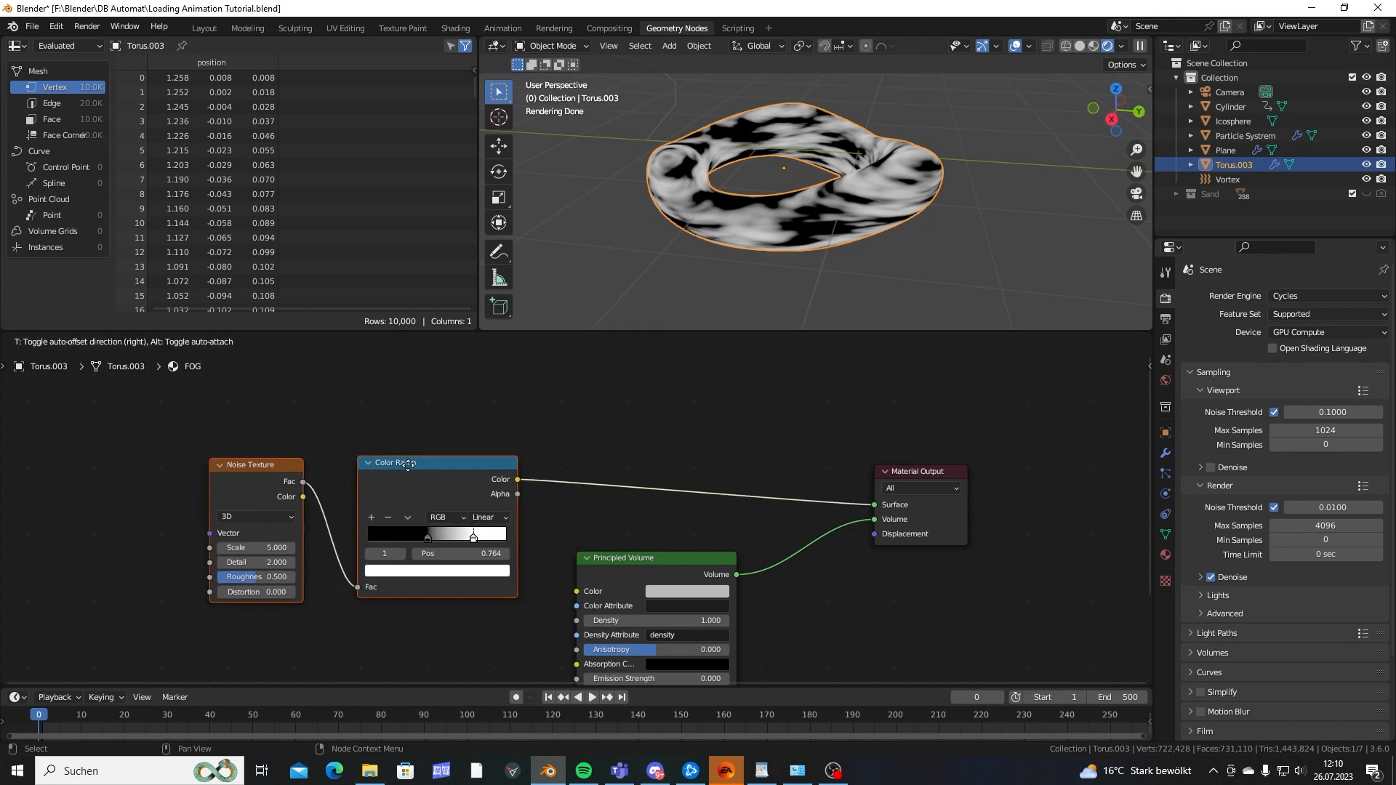
middle_click_drag(800, 146, 829, 225, "ctrl")
middle_click_drag(829, 224, 832, 230)
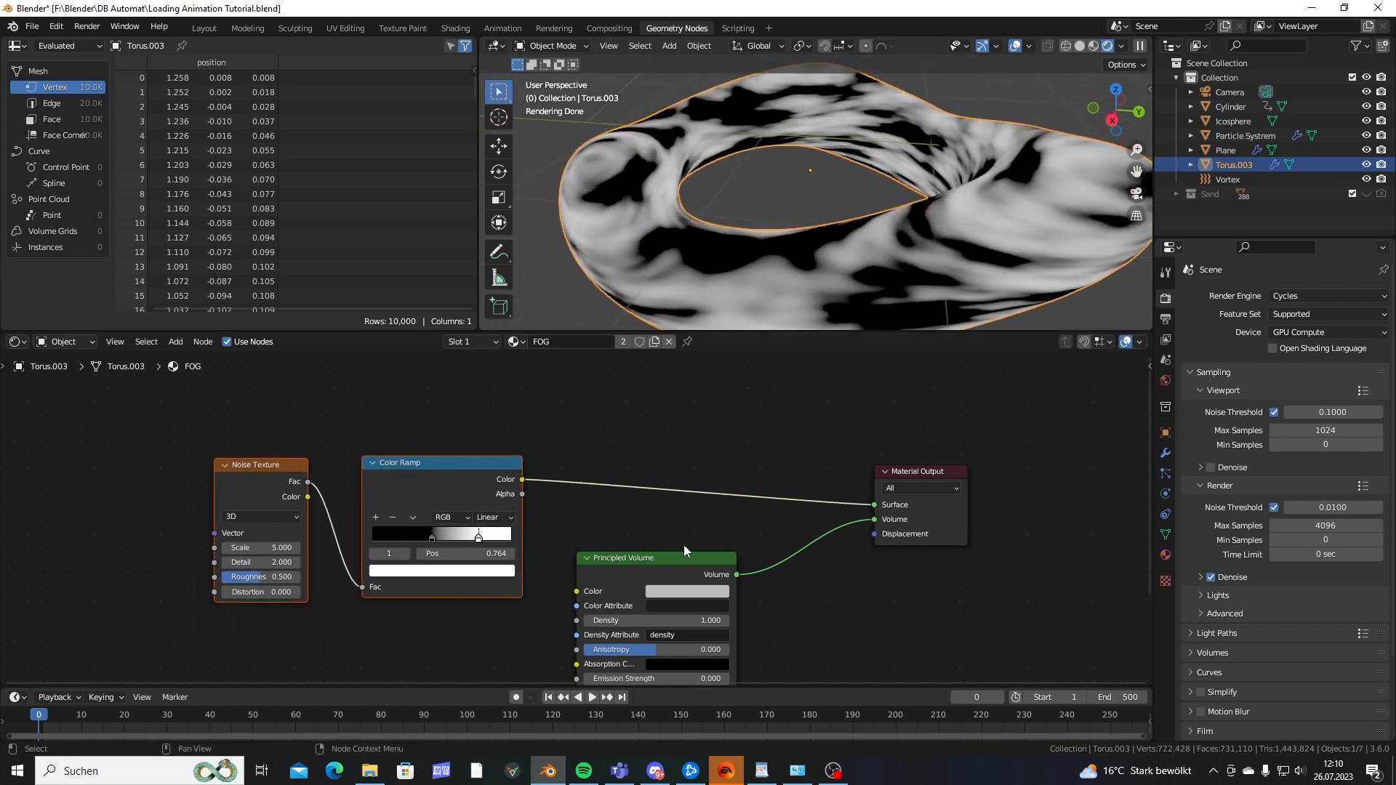
middle_click_drag(684, 305, 653, 180)
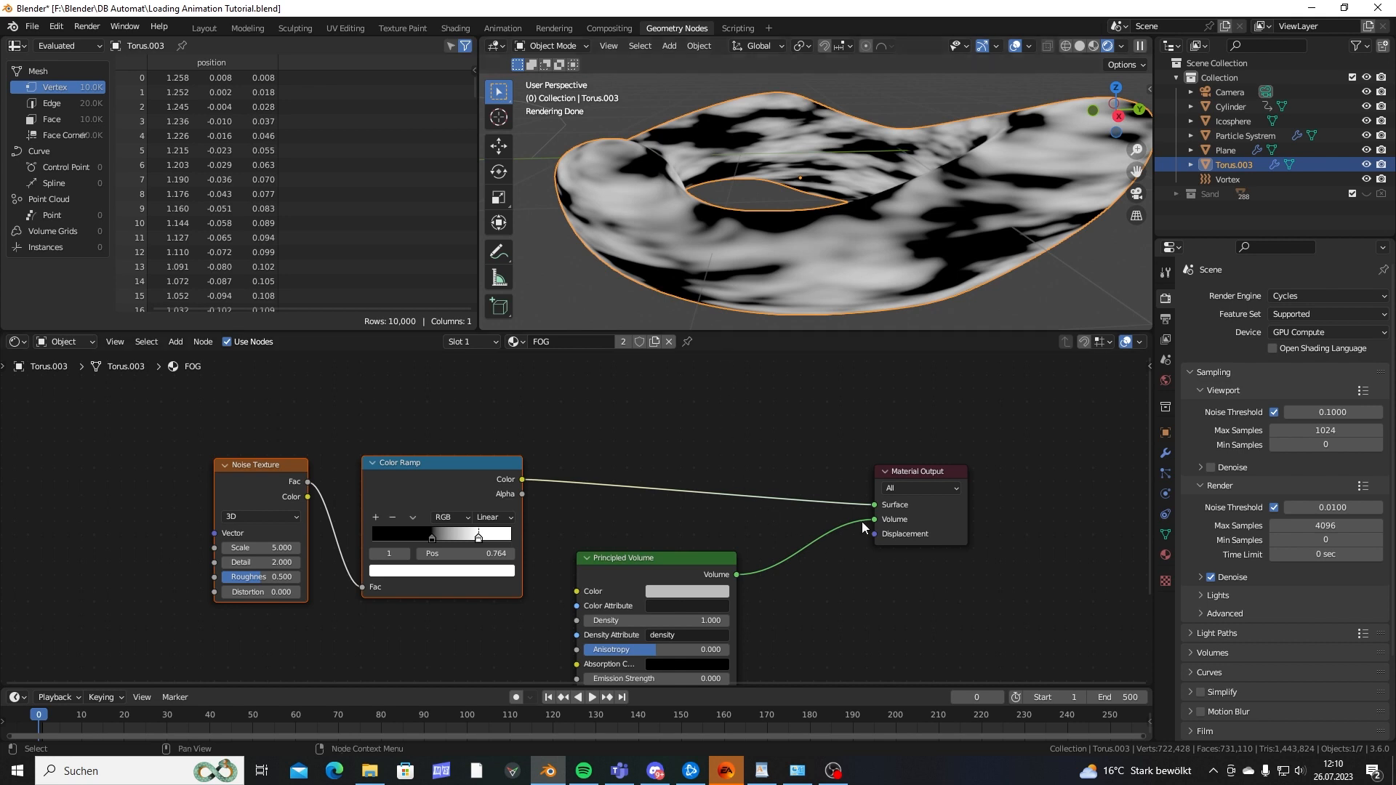
left_click_drag(875, 501, 576, 620)
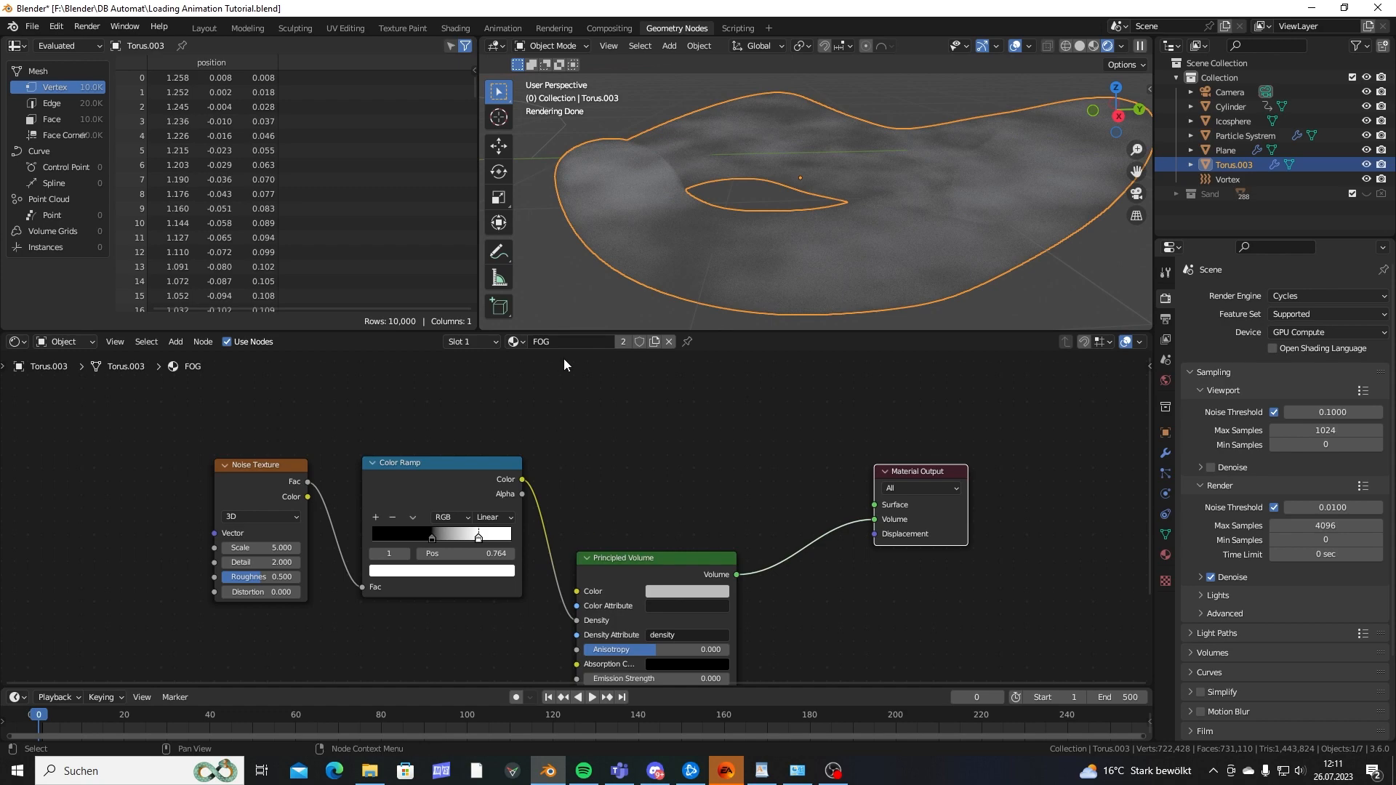
Sharpen the fog contrast by moving the Color Ramp's white stop to position 0.486.
mouse_move(708, 233)
middle_mouse_down()
mouse_move(731, 213)
mouse_move(647, 250)
mouse_move(695, 231)
middle_mouse_up()
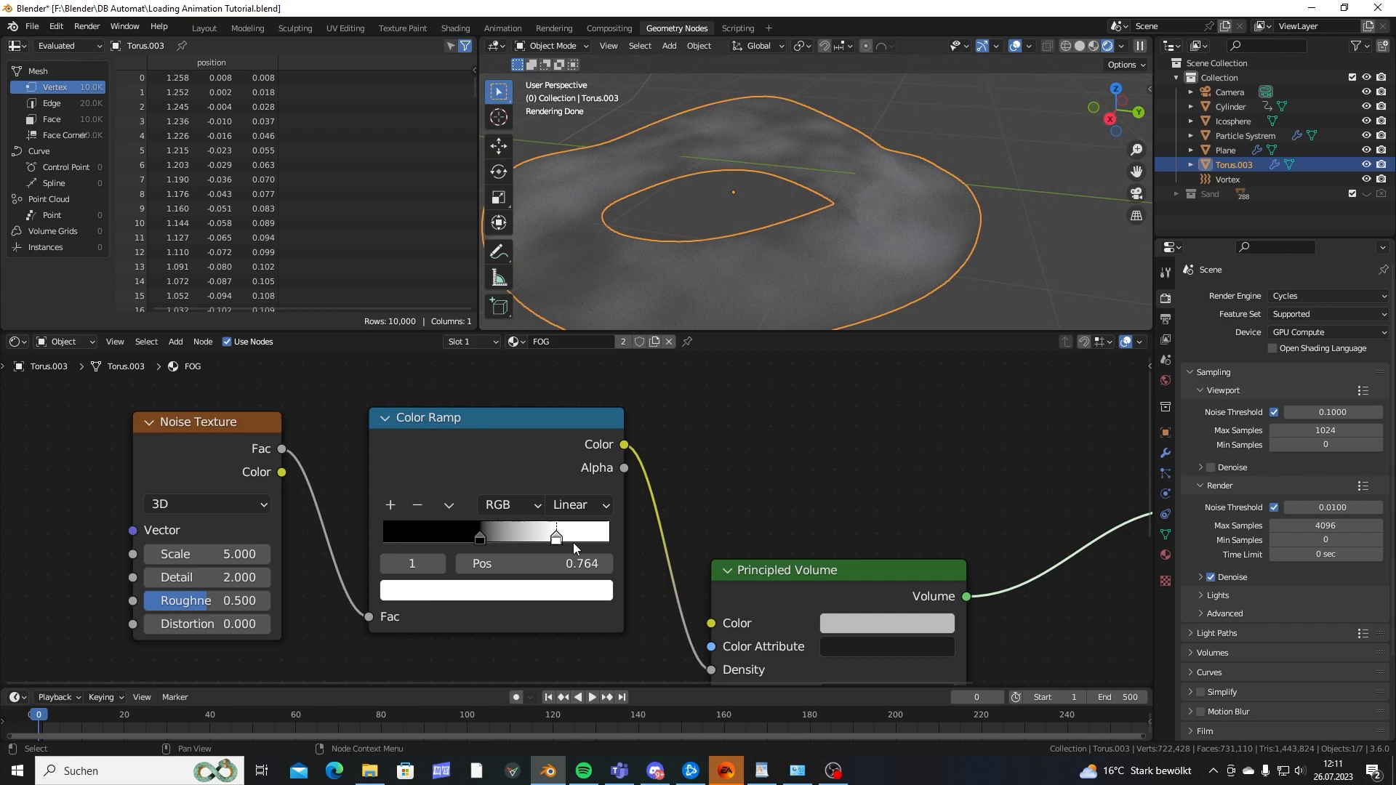
left_click_drag(555, 538, 494, 545)
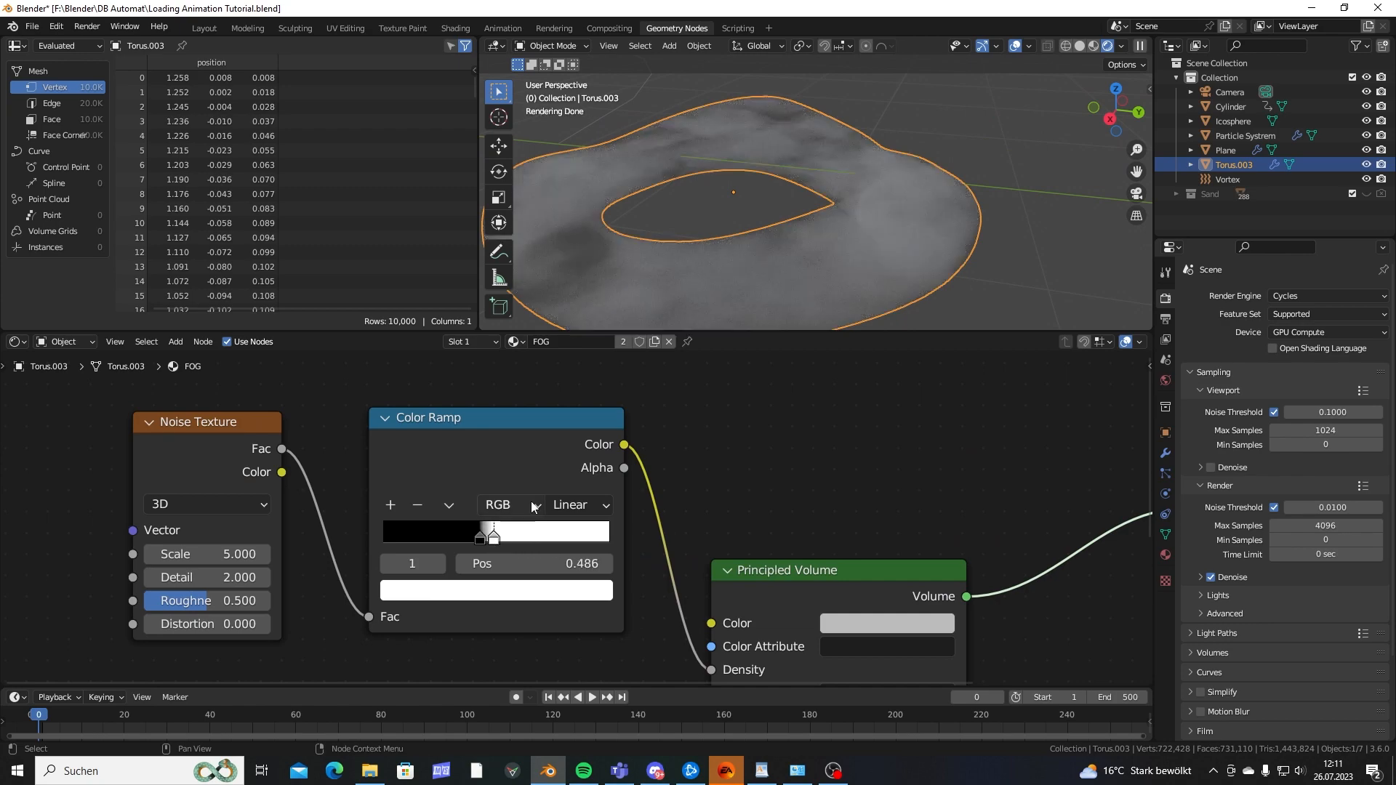
middle_click_drag(632, 187, 776, 135, "shift")
scroll(722, 191, "up", 2)
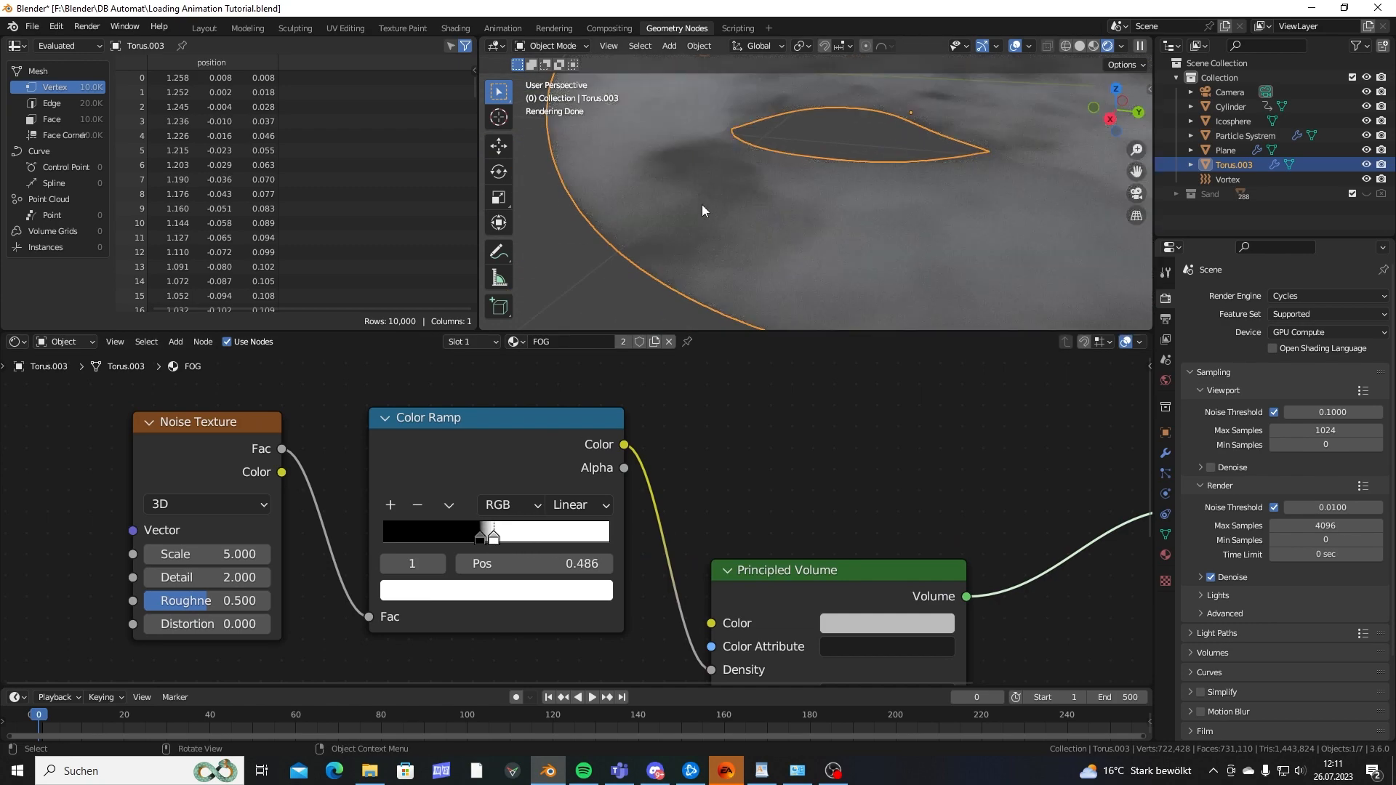
scroll(768, 198, "down", 3)
middle_click_drag(827, 186, 787, 171)
scroll(889, 218, "down", 2)
scroll(808, 192, "up", 4)
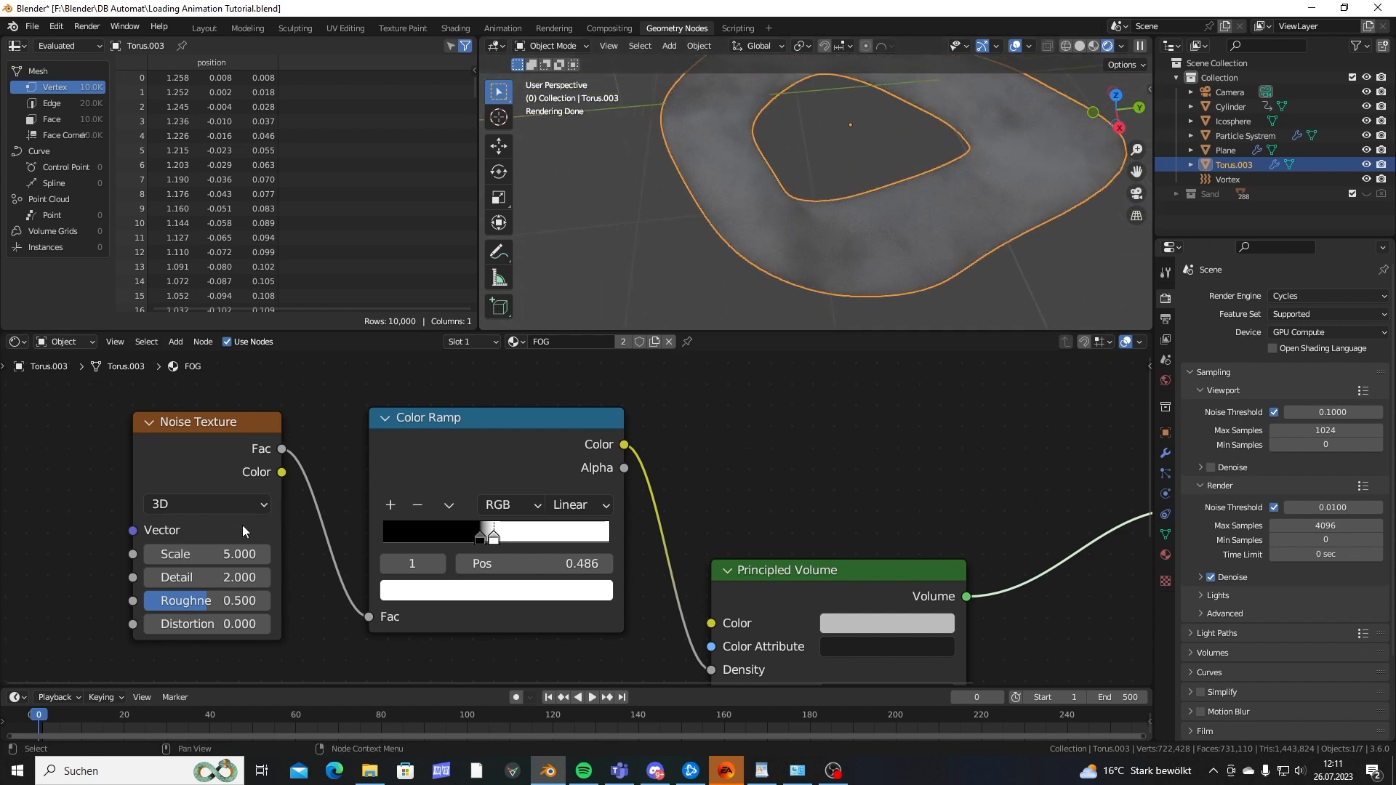
Set the Noise Texture's Scale to 1.830.
left_click_drag(211, 554, 164, 554)
scroll(874, 184, "down", 3)
middle_click_drag(874, 183, 799, 173)
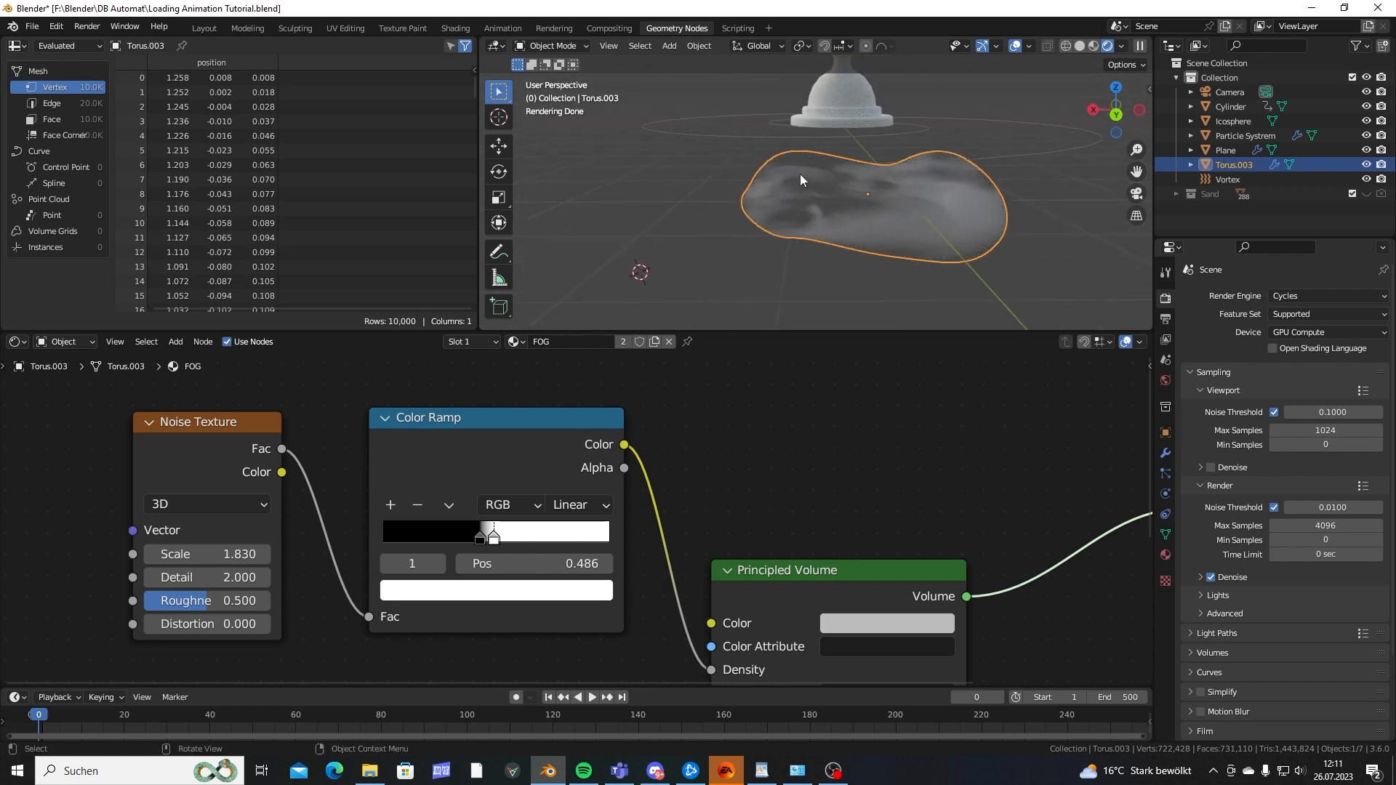
scroll(799, 173, "down", 4)
middle_click_drag(767, 216, 769, 239)
scroll(727, 456, "down", 3)
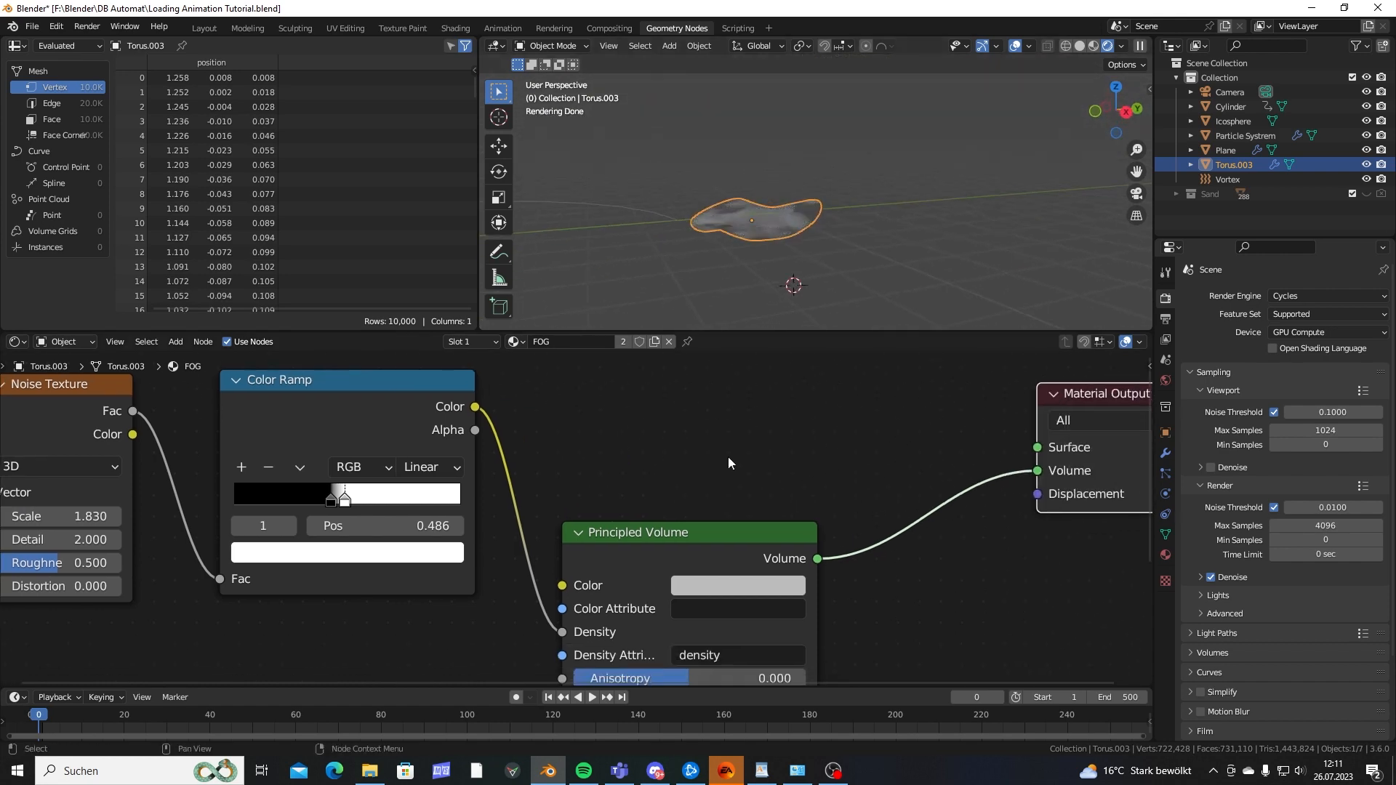
Move the Principled Volume node farther from the Color Ramp to make room between them.
middle_click_drag(609, 526, 668, 487)
left_click_drag(630, 501, 756, 486)
middle_click_drag(583, 479, 660, 503)
Duplicate the Noise Texture and Color Ramp pair and place the copies below the originals.
left_click_drag(186, 384, 580, 454)
middle_click_drag(672, 466, 650, 421)
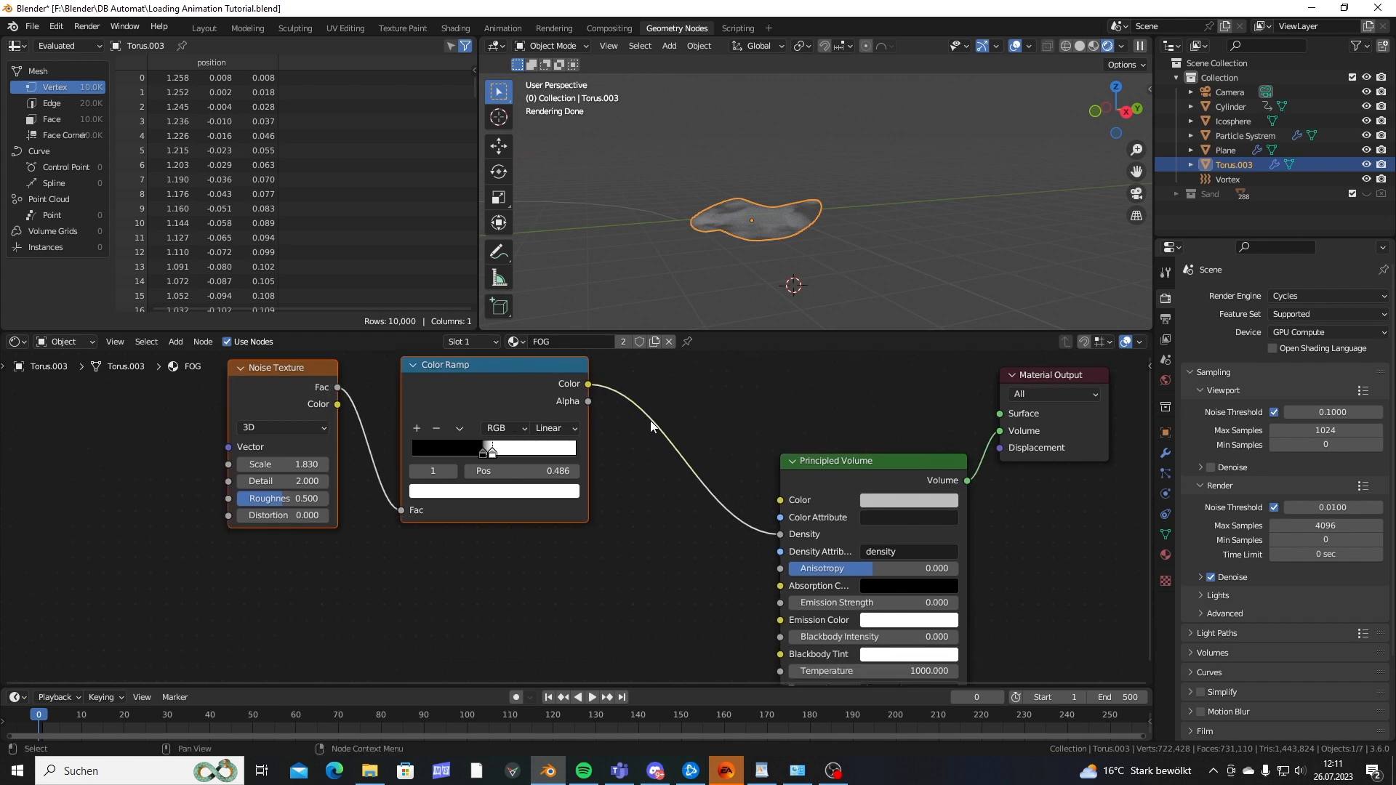
mouse_move(807, 224)
middle_mouse_down()
mouse_move(808, 276)
mouse_move(756, 251)
mouse_move(823, 229)
middle_mouse_up()
scroll(764, 245, "up", 5)
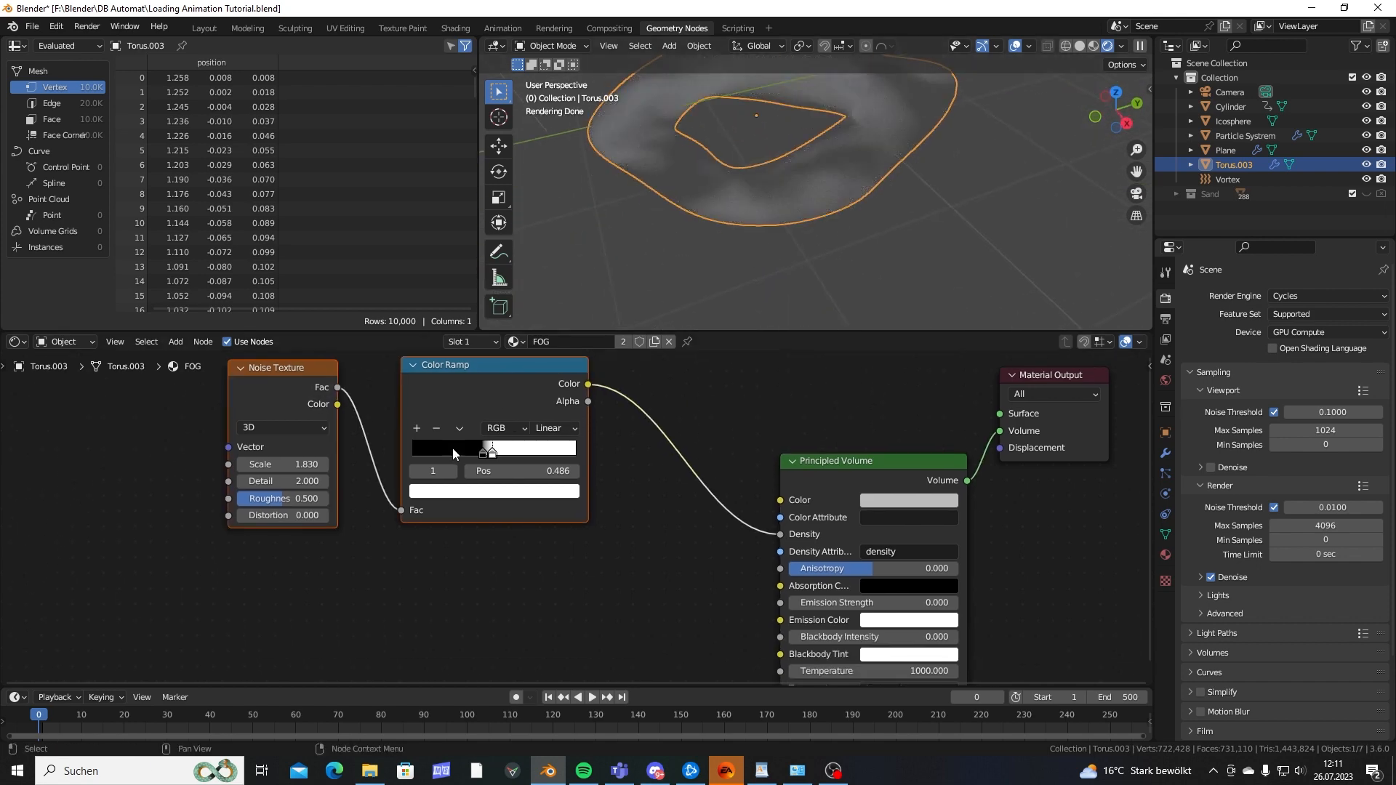
key("shift+d")
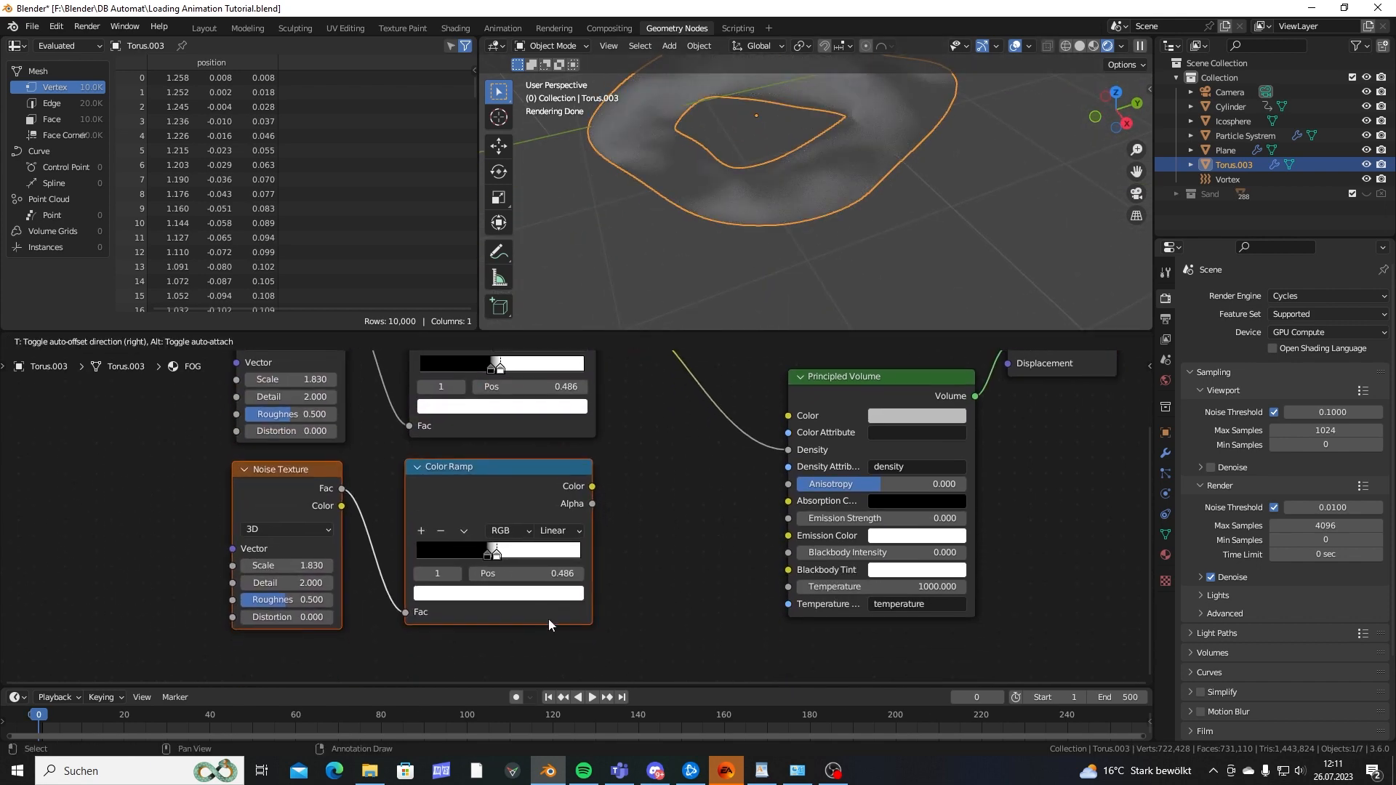
left_click(549, 618)
Set the duplicated Noise Texture's Scale to 7 and connect the duplicated Color Ramp's Color to the Principled Volume's Density.
left_click(291, 565)
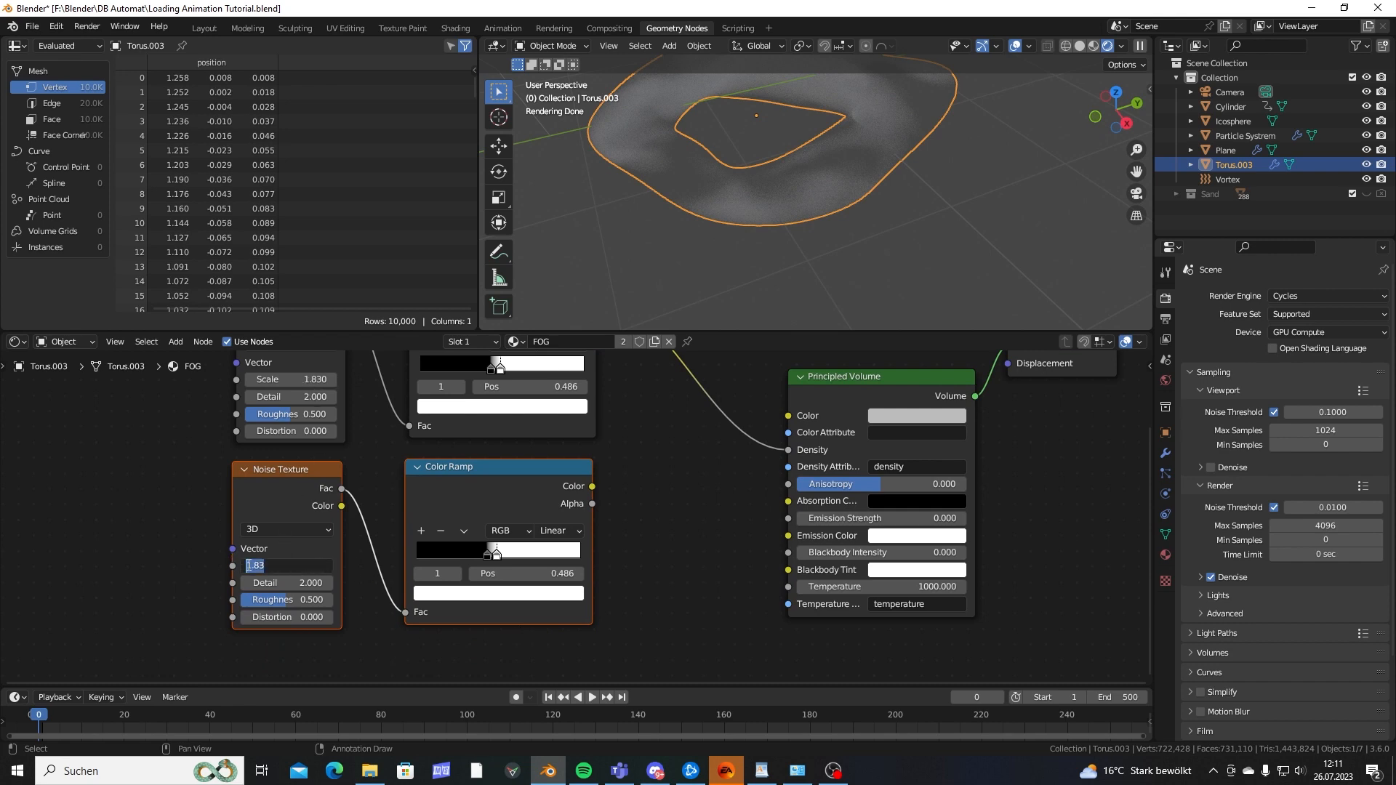
type("7")
key("Return")
middle_click_drag(598, 493, 534, 538)
left_click_drag(529, 533, 723, 495)
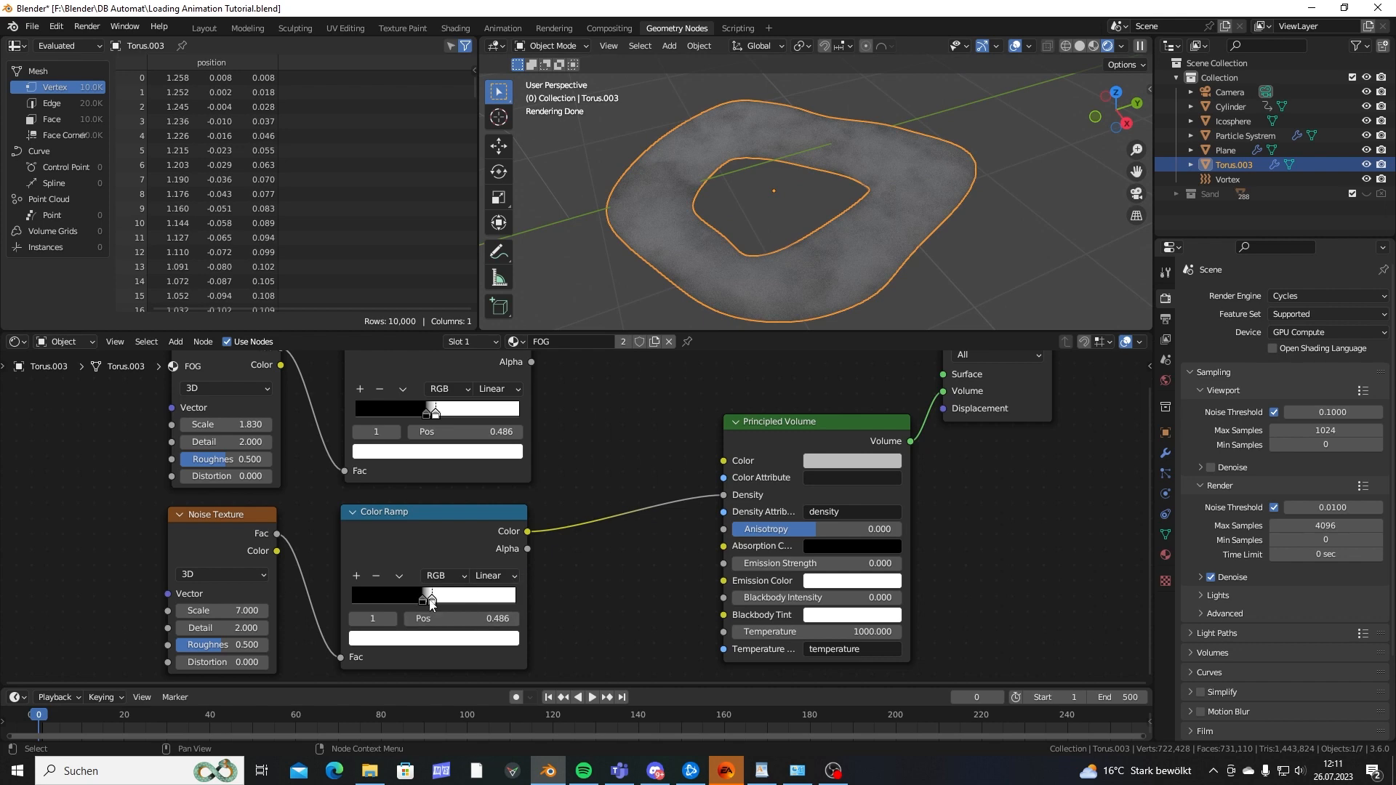
Invert the duplicated Color Ramp by moving its white stop past the black one to position 0.386.
left_click_drag(432, 599, 416, 602)
middle_click_drag(818, 264, 722, 337)
scroll(791, 207, "up", 3)
middle_click_drag(531, 483, 485, 553)
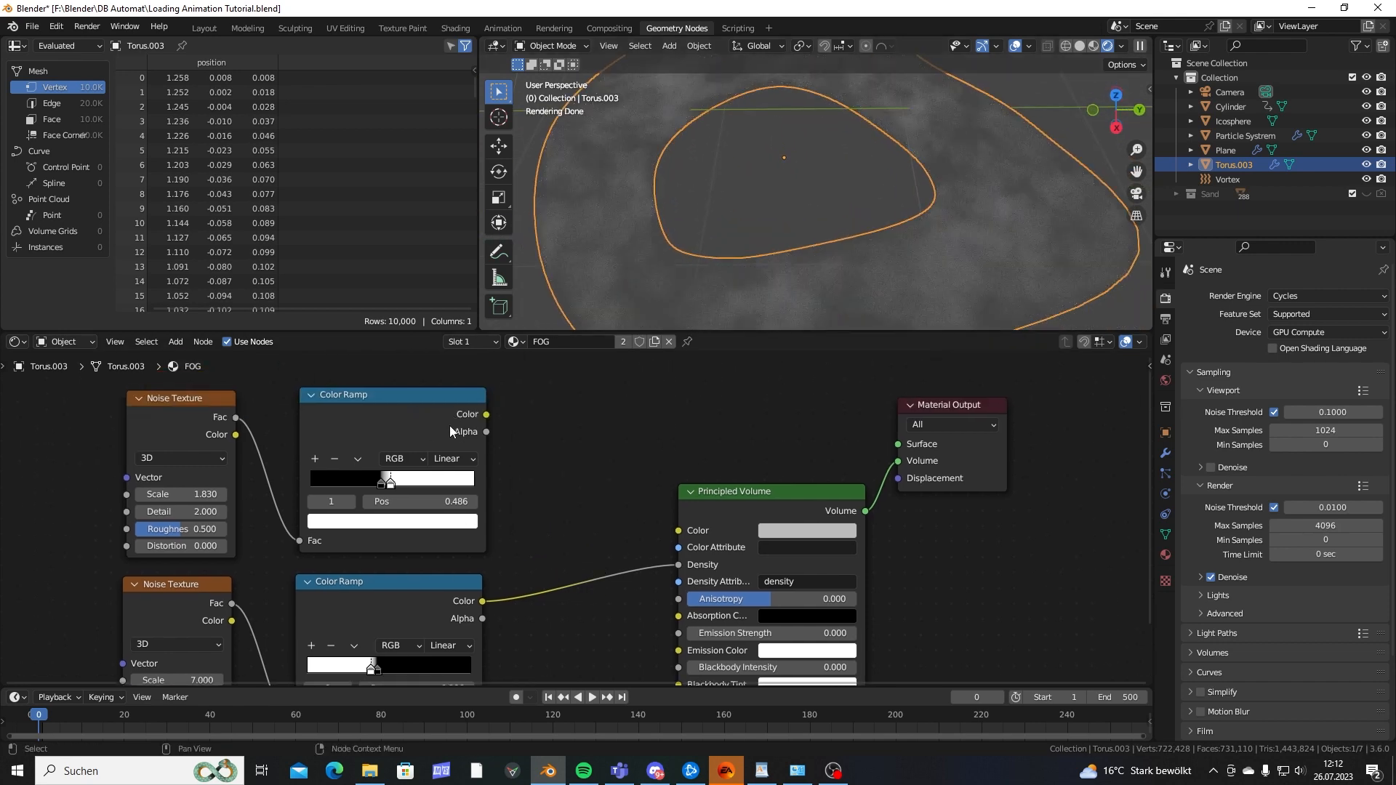
Insert a color Mix node between the lower Color Ramp and the Principled Volume's Density.
middle_click_drag(449, 425, 345, 421)
key("shift+a")
left_click(506, 429)
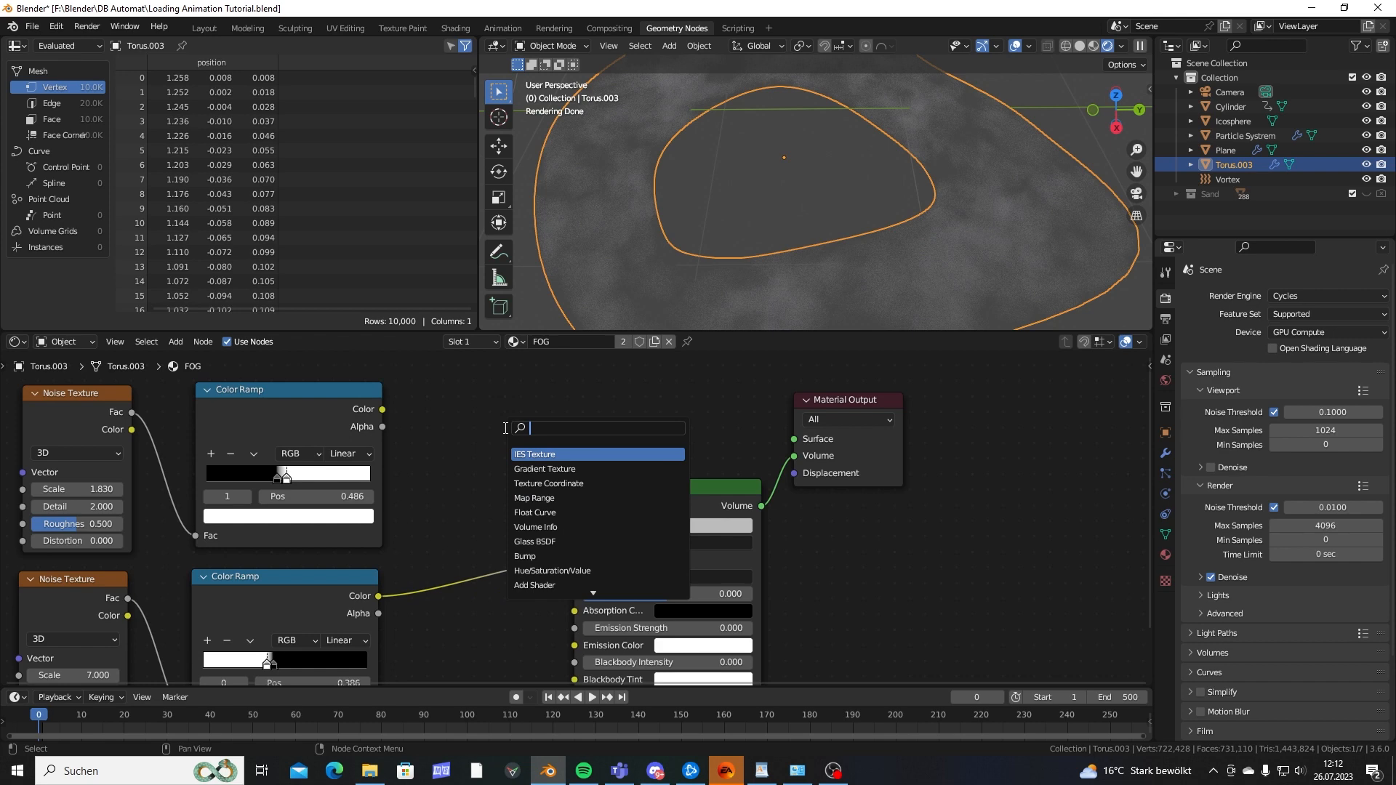
type("mix")
key("Return")
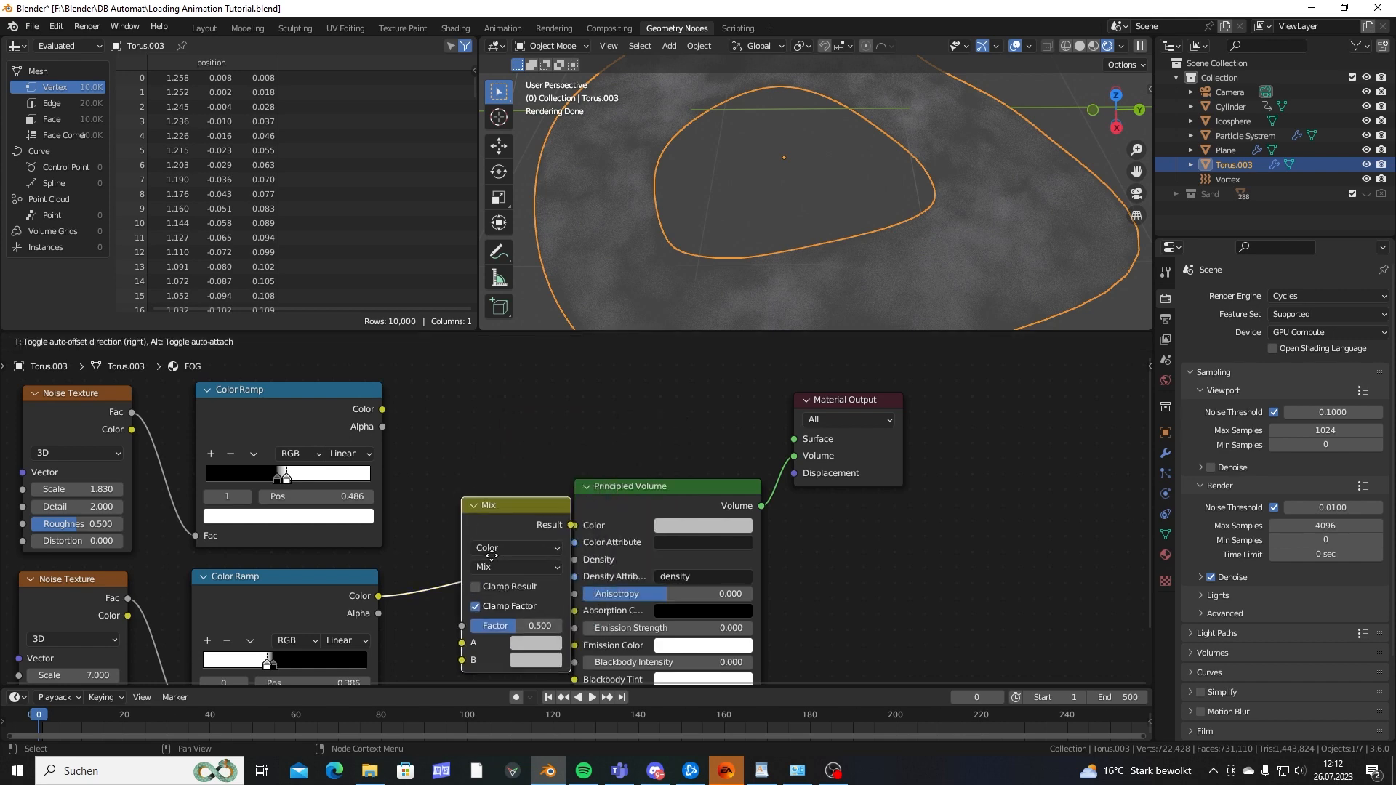
left_click(496, 534)
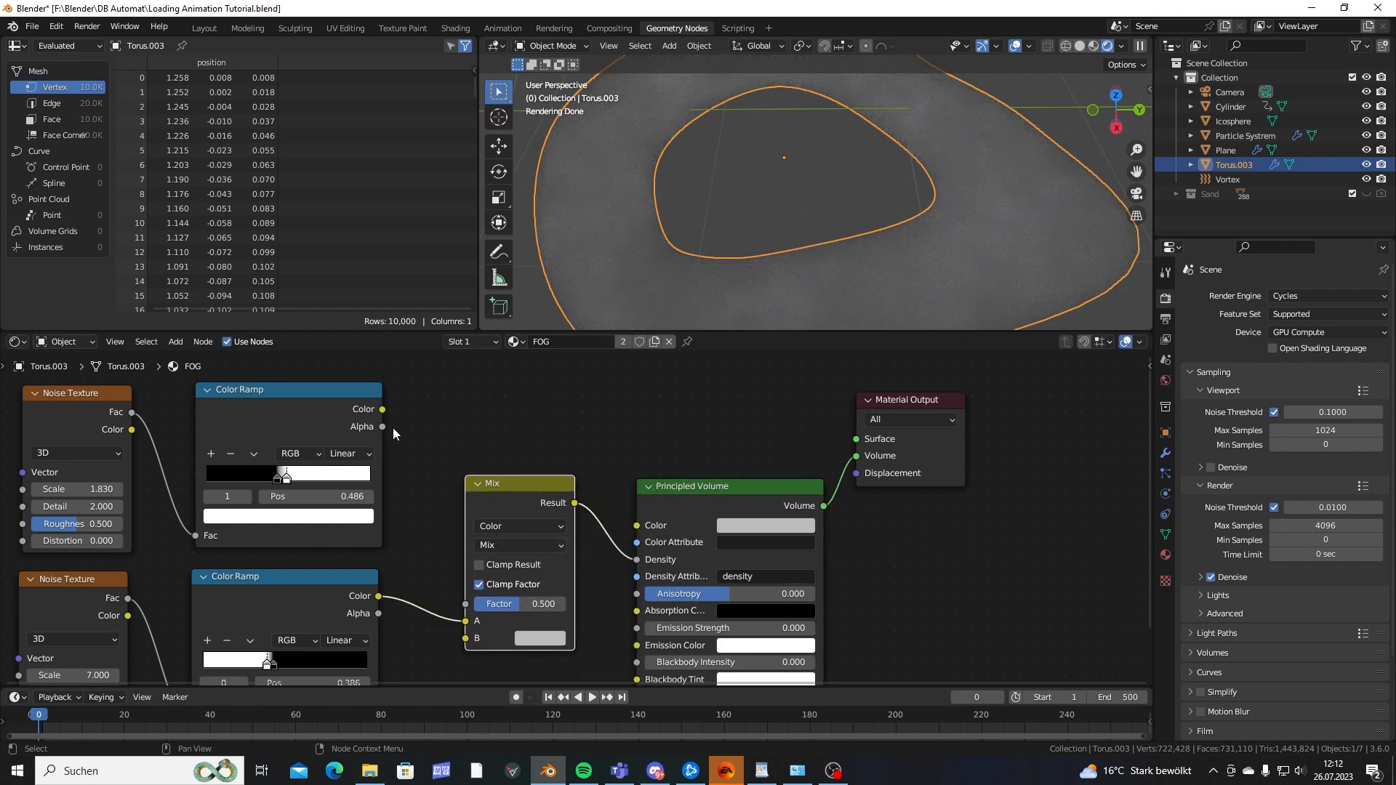
Feed both Color Ramps into the Mix node, the upper one into A and the lower one into B.
left_click_drag(382, 410, 465, 639)
middle_click_drag(405, 489, 407, 431)
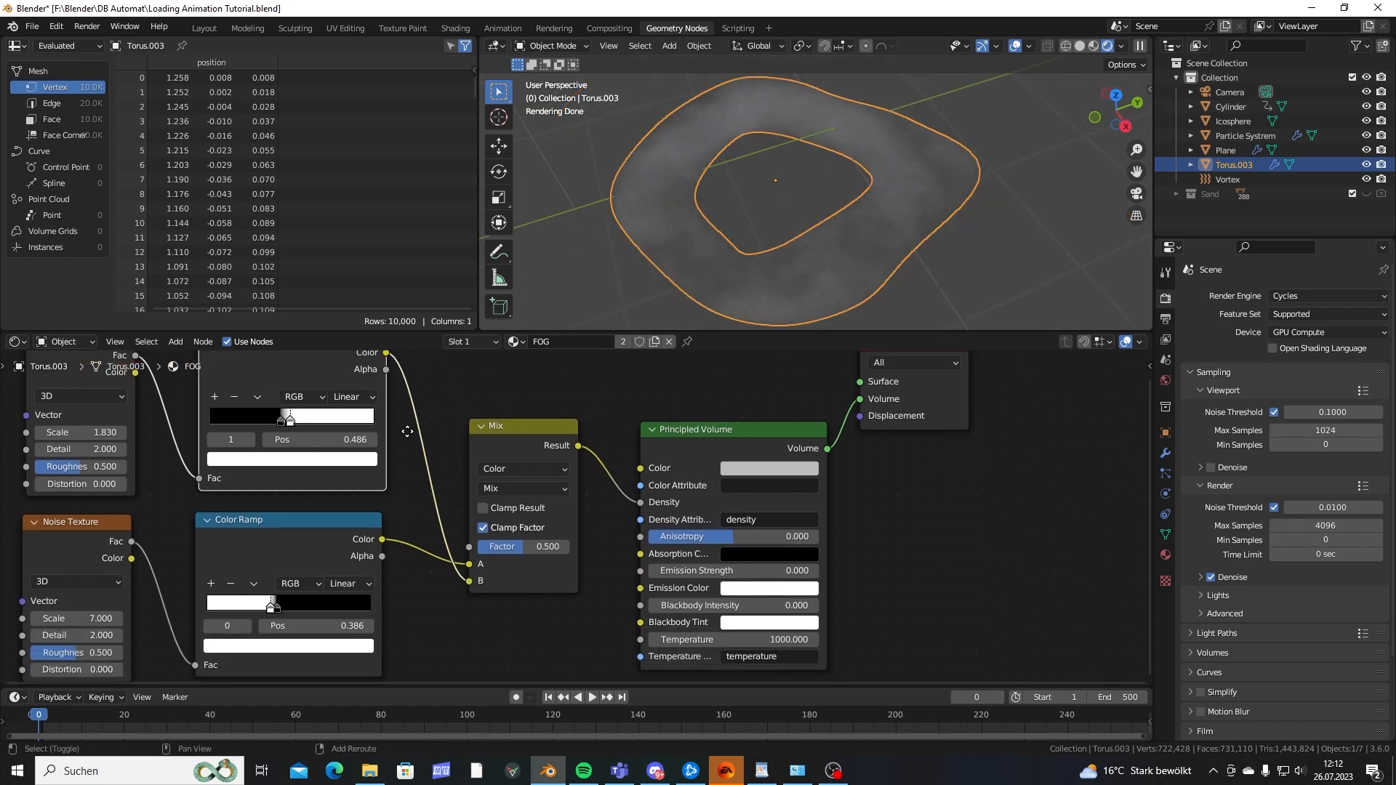
middle_click_drag(752, 221, 712, 176)
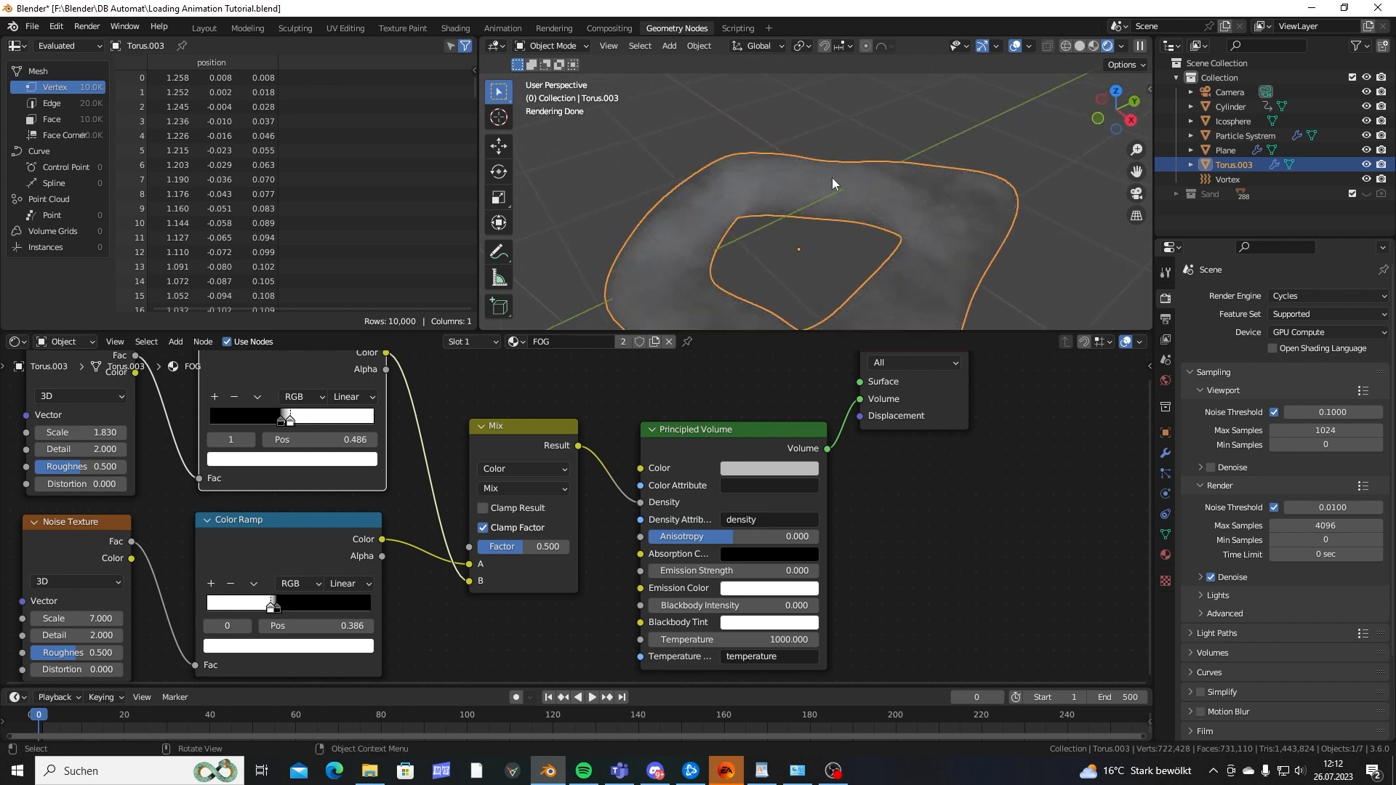
left_click_drag(384, 540, 469, 581)
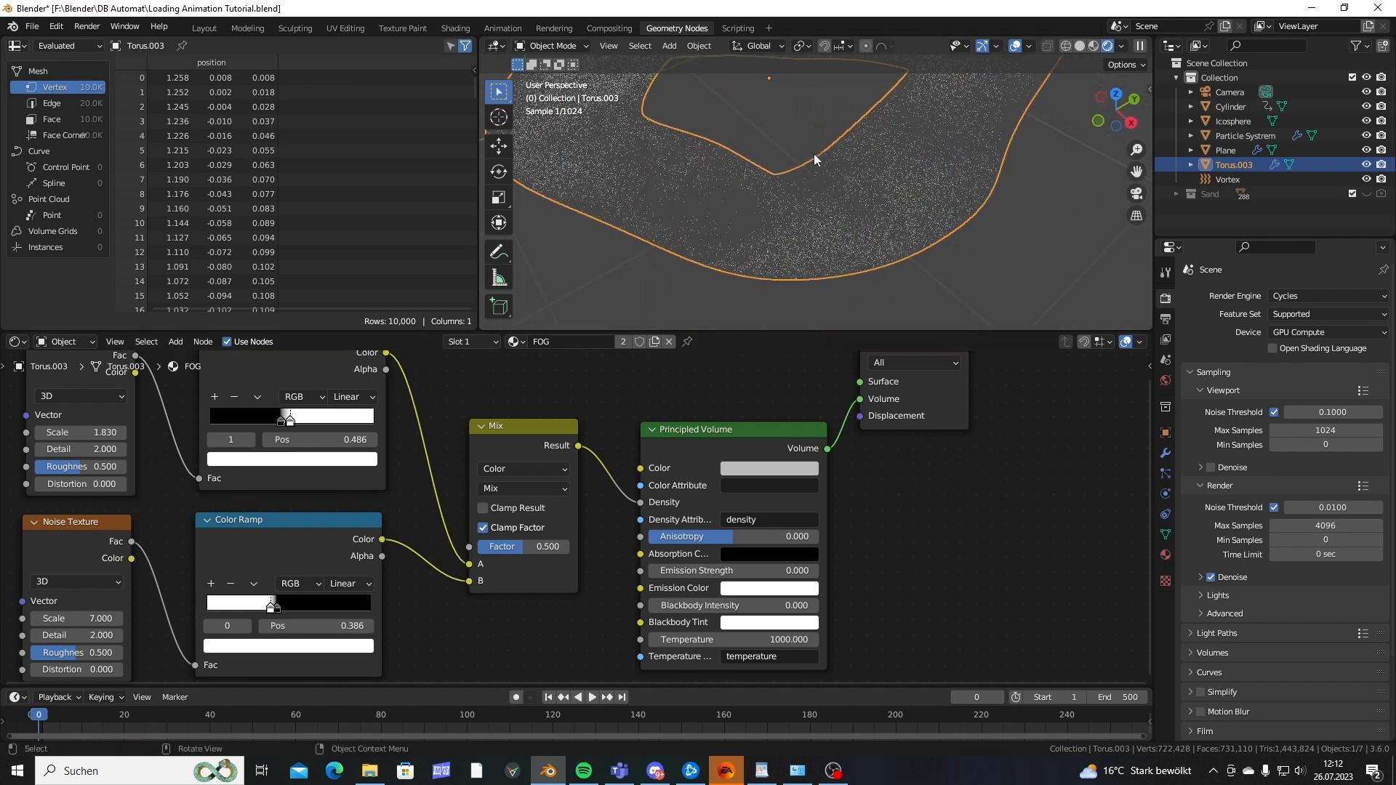
mouse_move(814, 154)
middle_mouse_down()
mouse_move(813, 185)
mouse_move(778, 207)
mouse_move(831, 199)
mouse_move(800, 156)
mouse_move(794, 174)
middle_mouse_up()
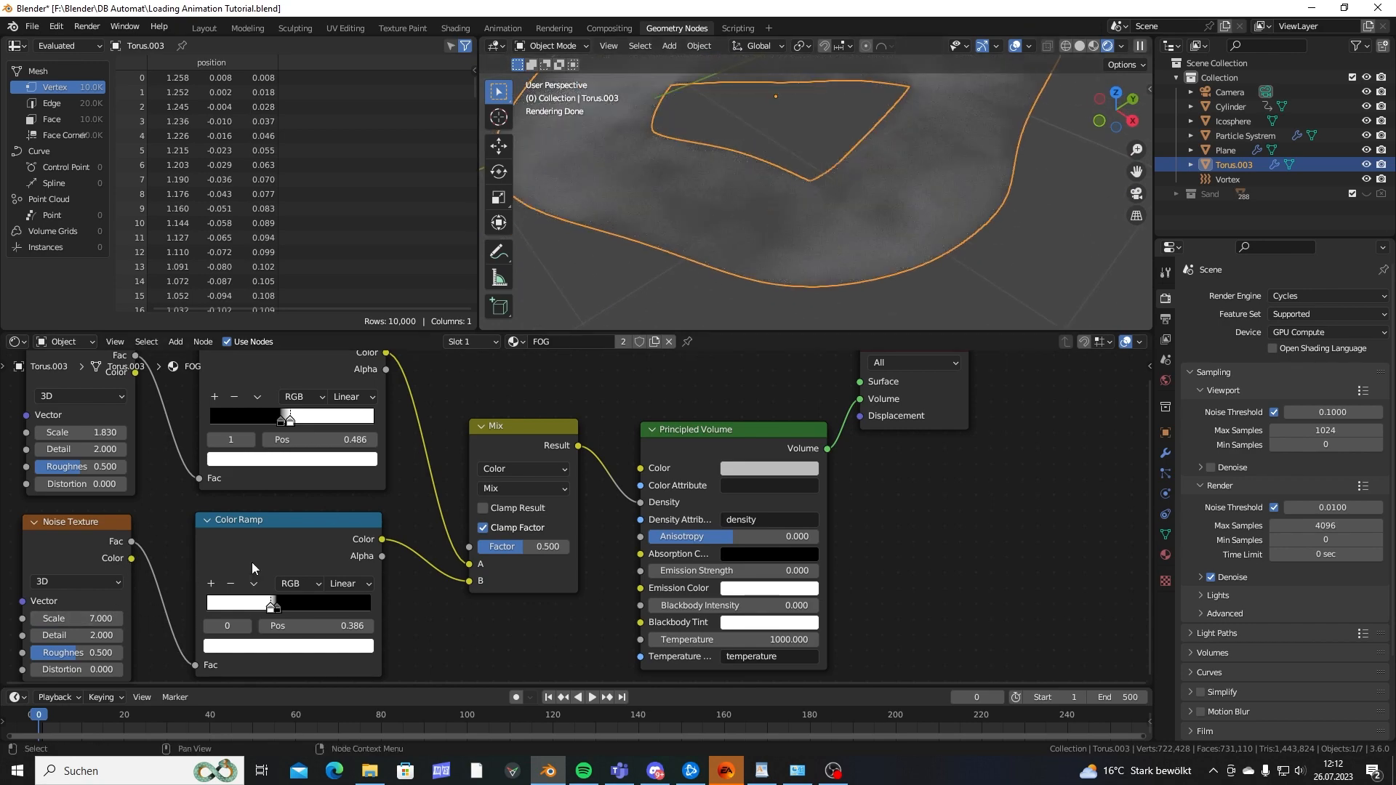
Set the Mix node's Factor to 0.800.
scroll(251, 561, "down", 1)
scroll(897, 189, "down", 4)
scroll(897, 189, "up", 4)
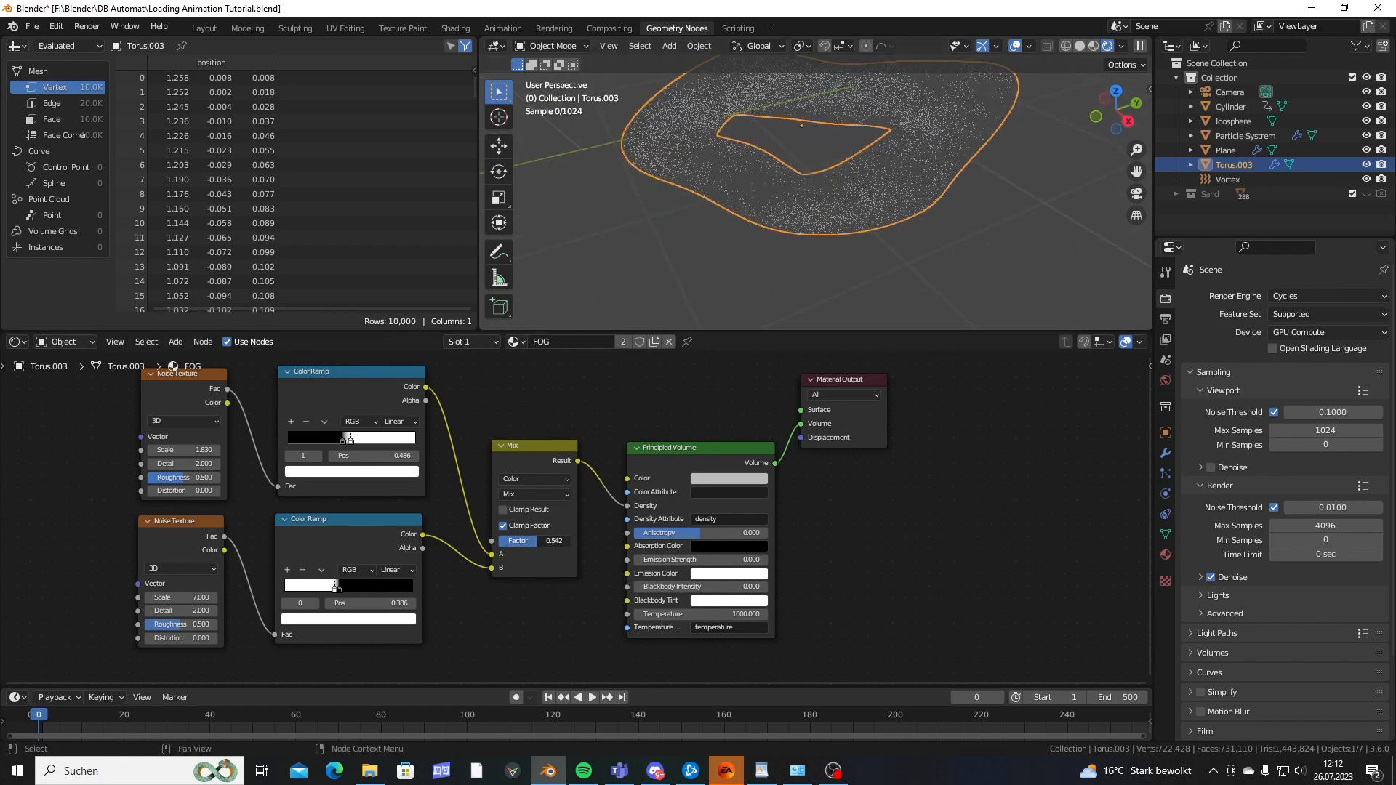
left_click_drag(520, 541, 542, 541)
middle_click_drag(906, 149, 795, 197)
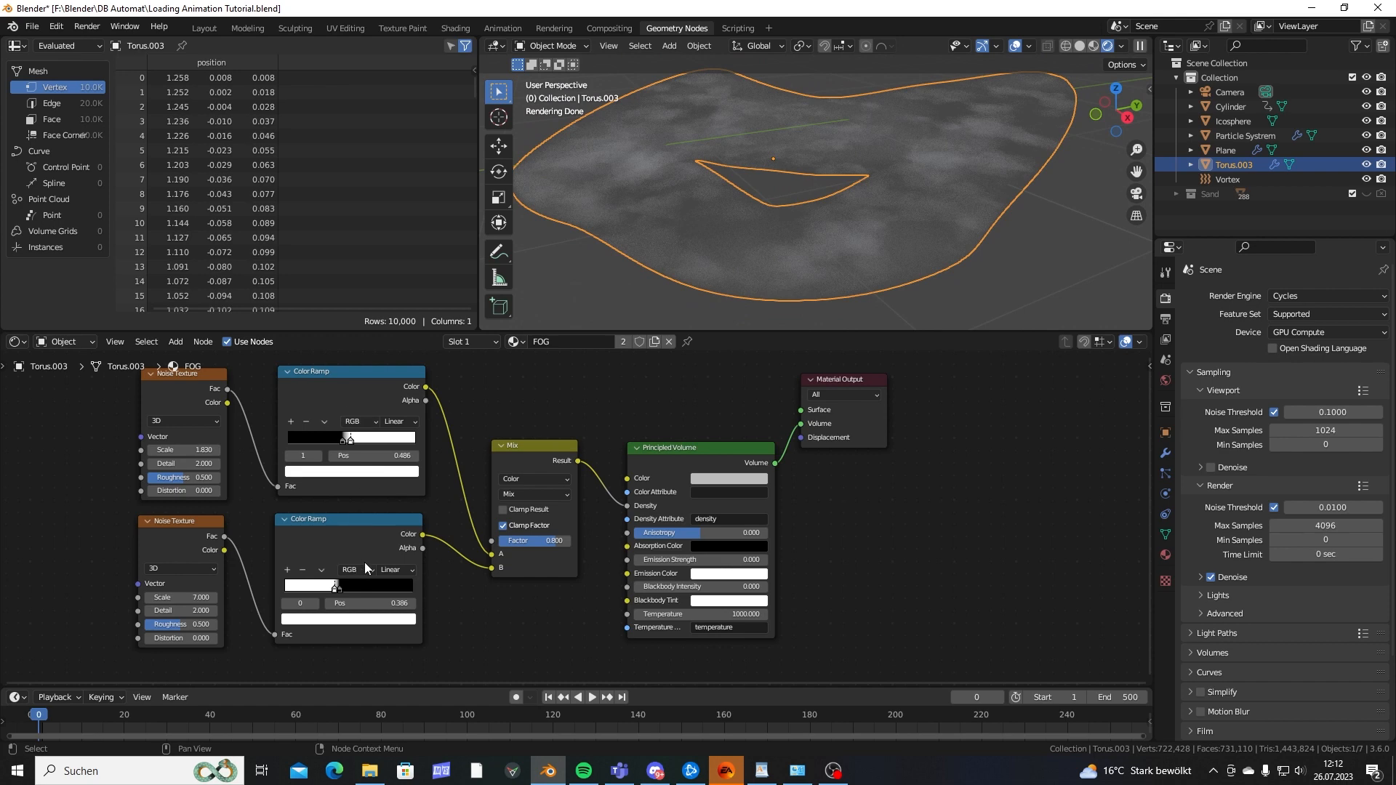
Compare the fog with the Mix node's Factor at 1.000 and at 0.000.
left_click_drag(548, 544, 564, 542)
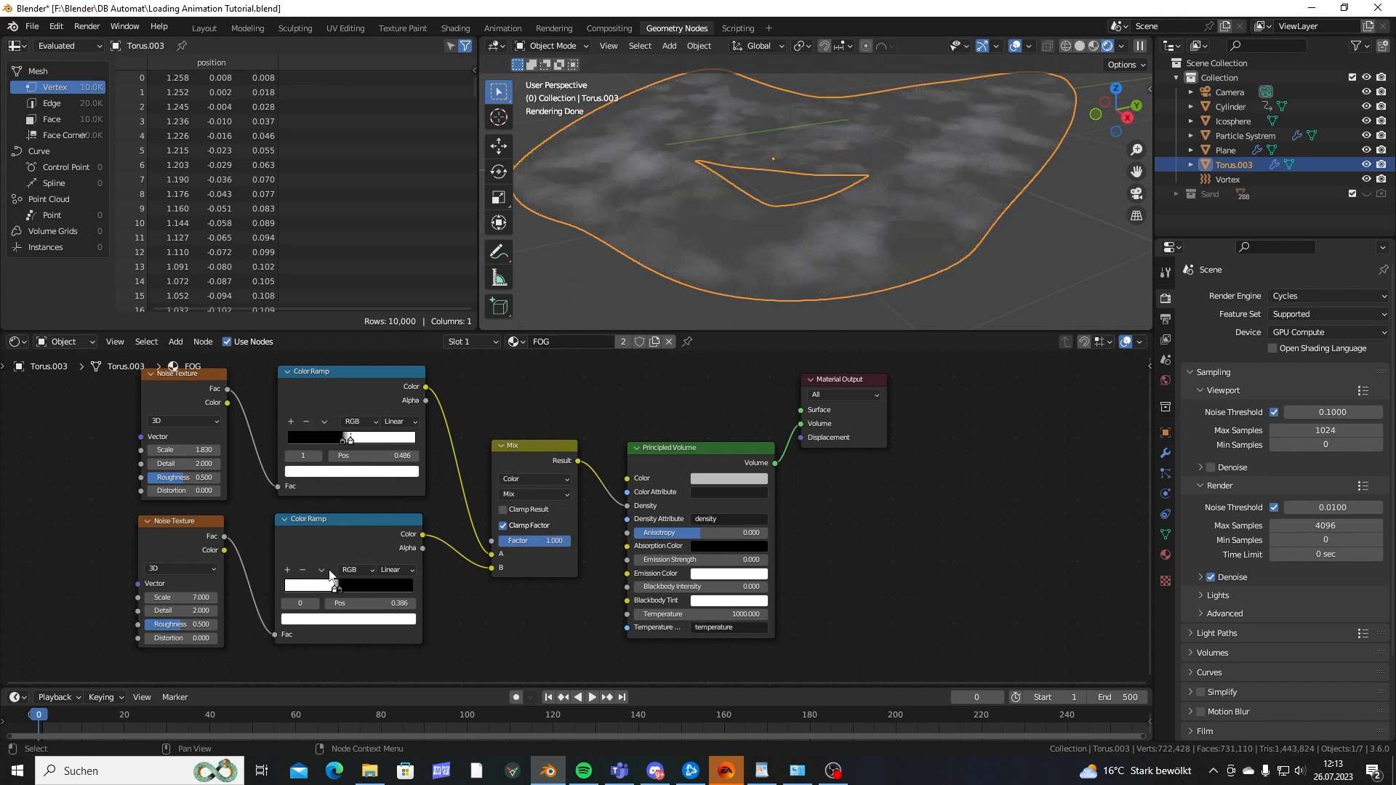
middle_click_drag(781, 208, 774, 227)
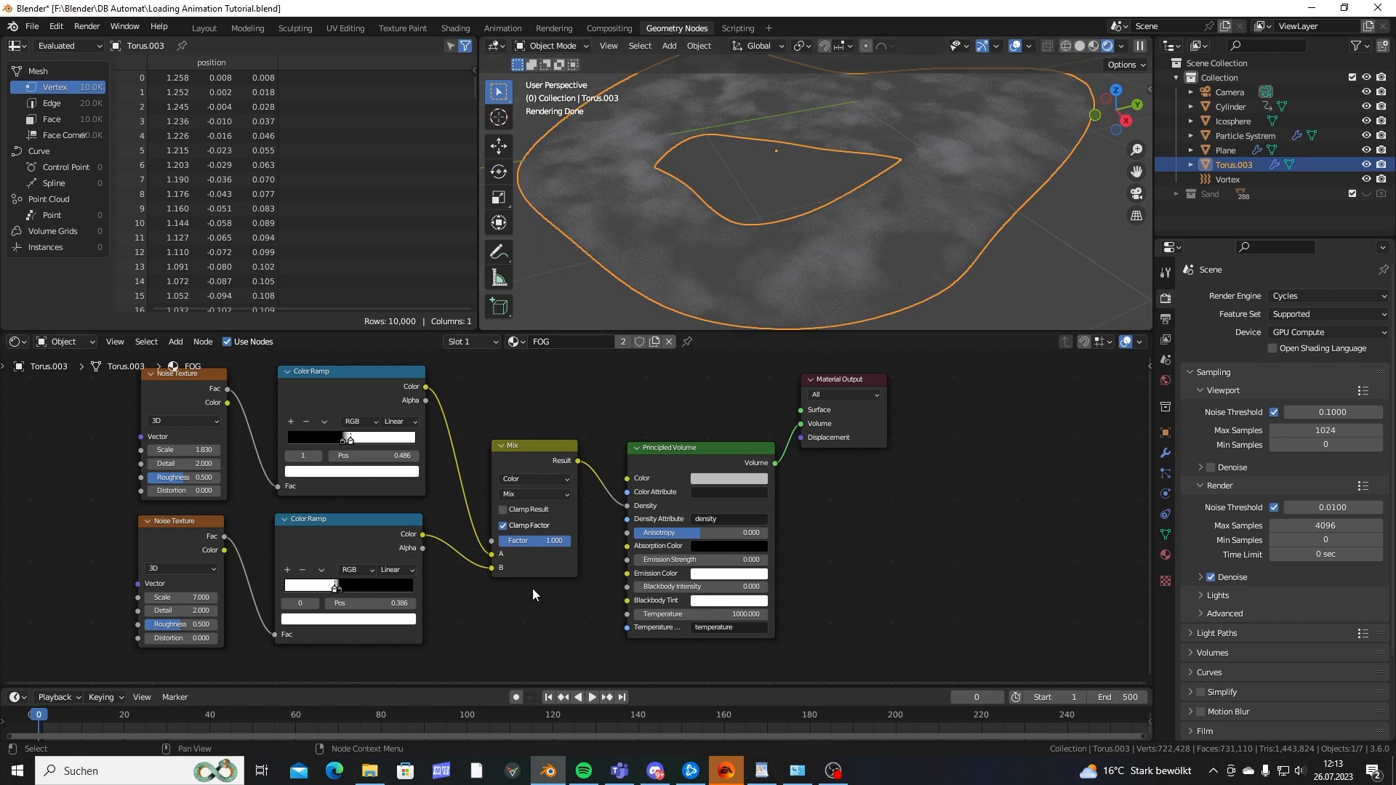
left_click_drag(569, 545, 499, 539)
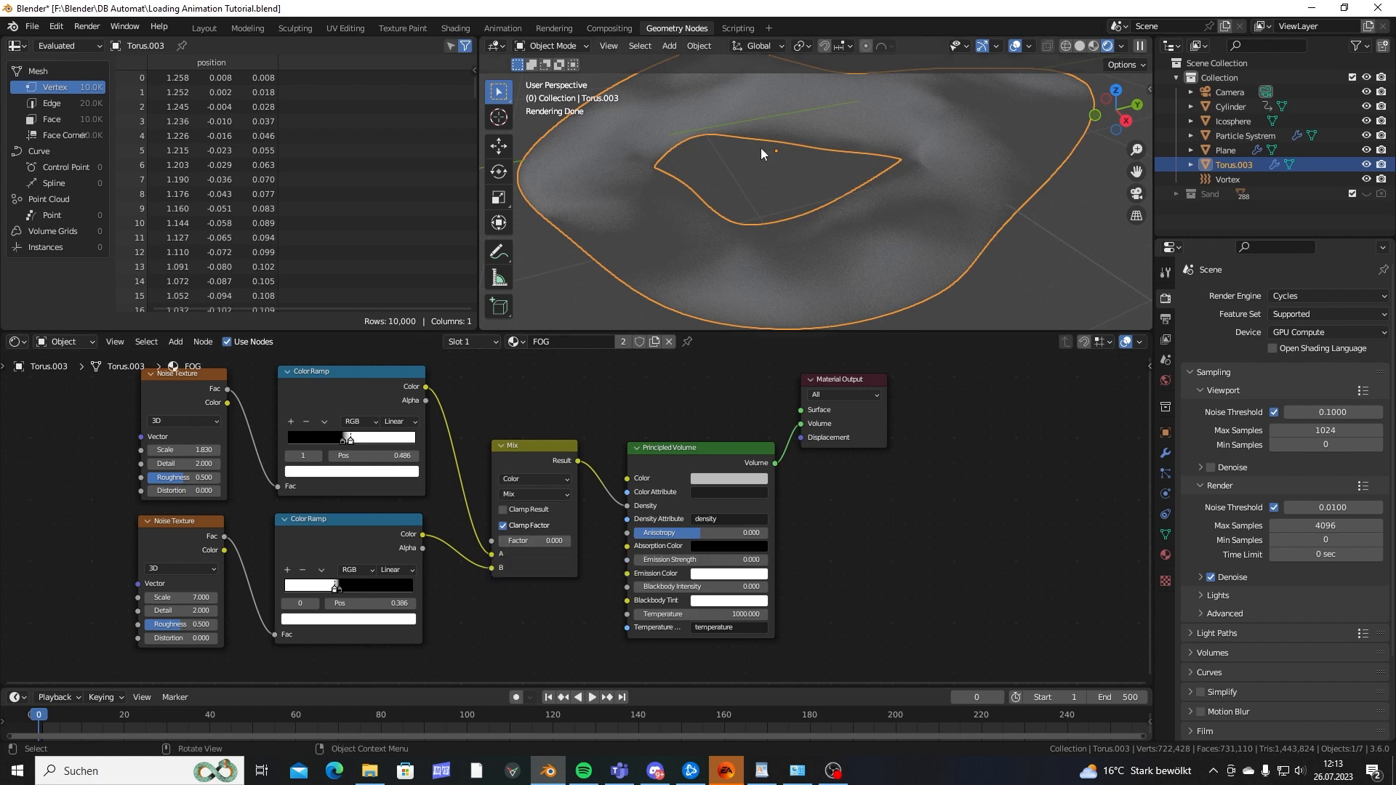
scroll(760, 147, "down", 2)
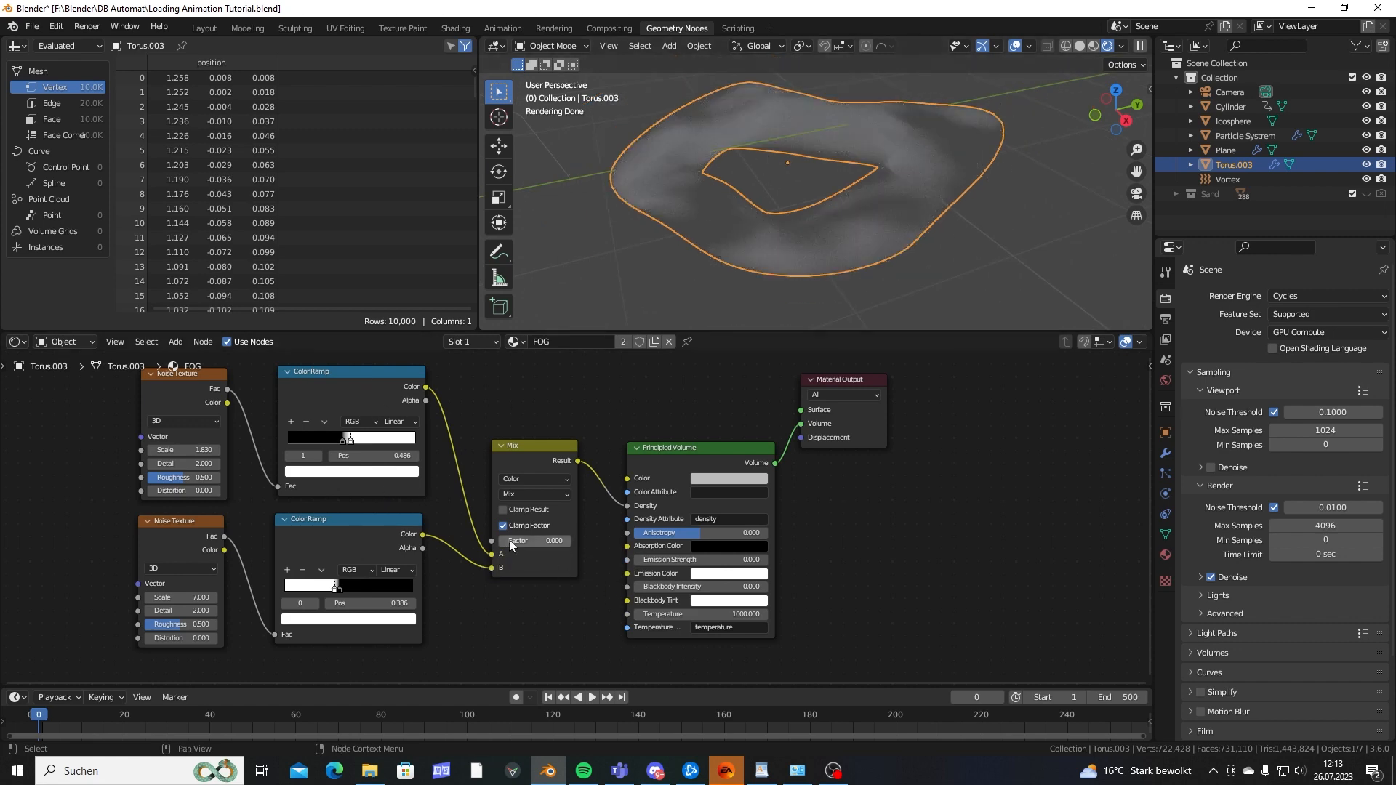
left_click_drag(509, 540, 567, 540)
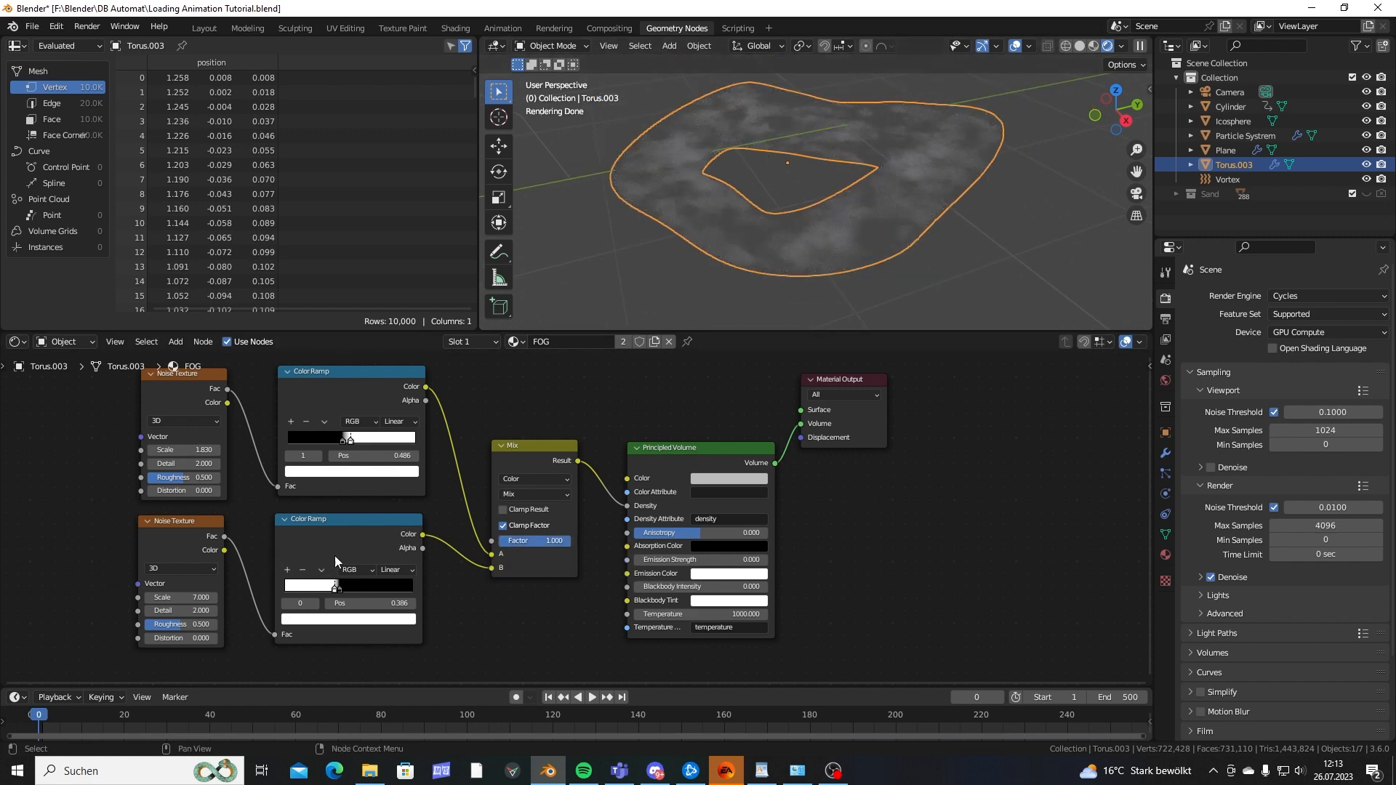
Try a Mix node Factor of 0.525 and inspect the blended fog from several angles.
left_click_drag(566, 541, 536, 541)
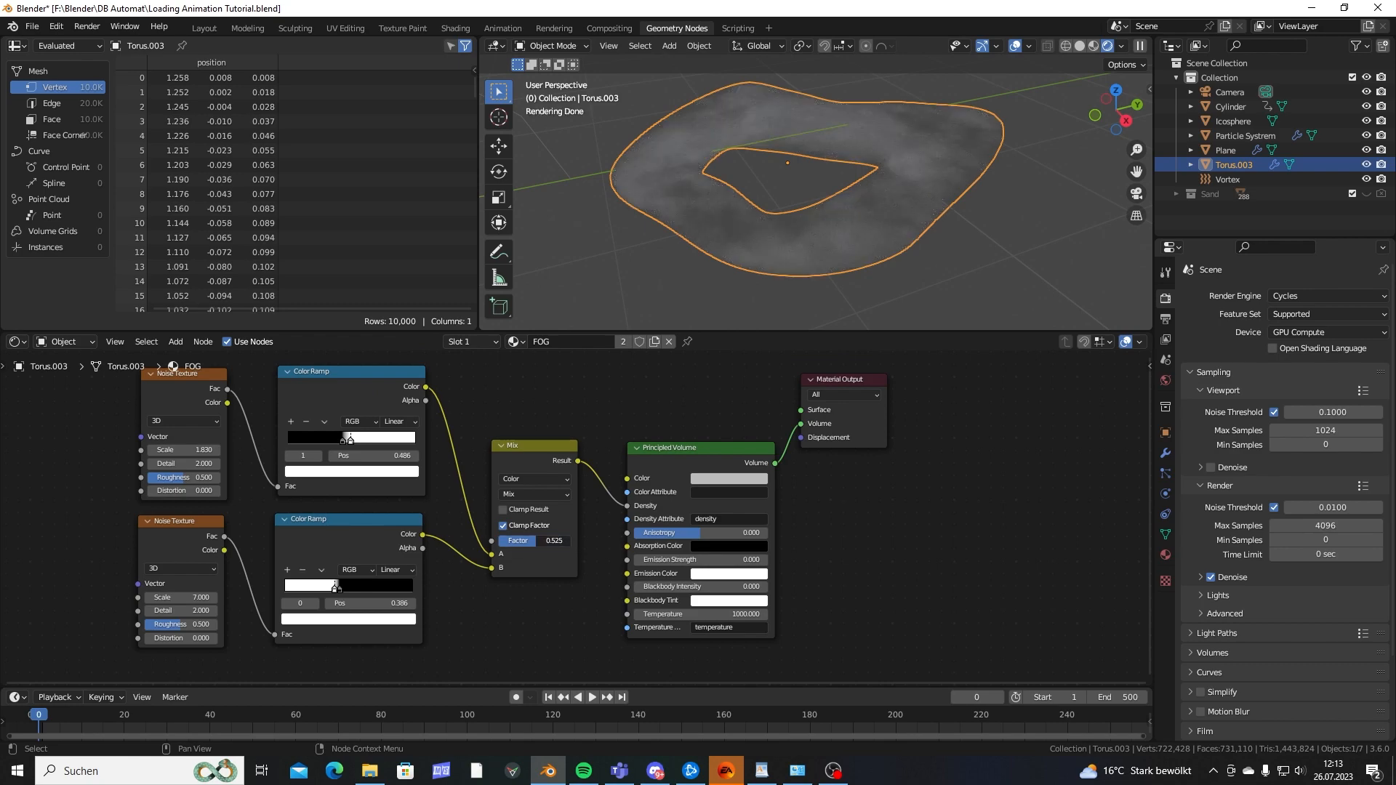
middle_click_drag(756, 191, 753, 232)
middle_click_drag(827, 120, 826, 128)
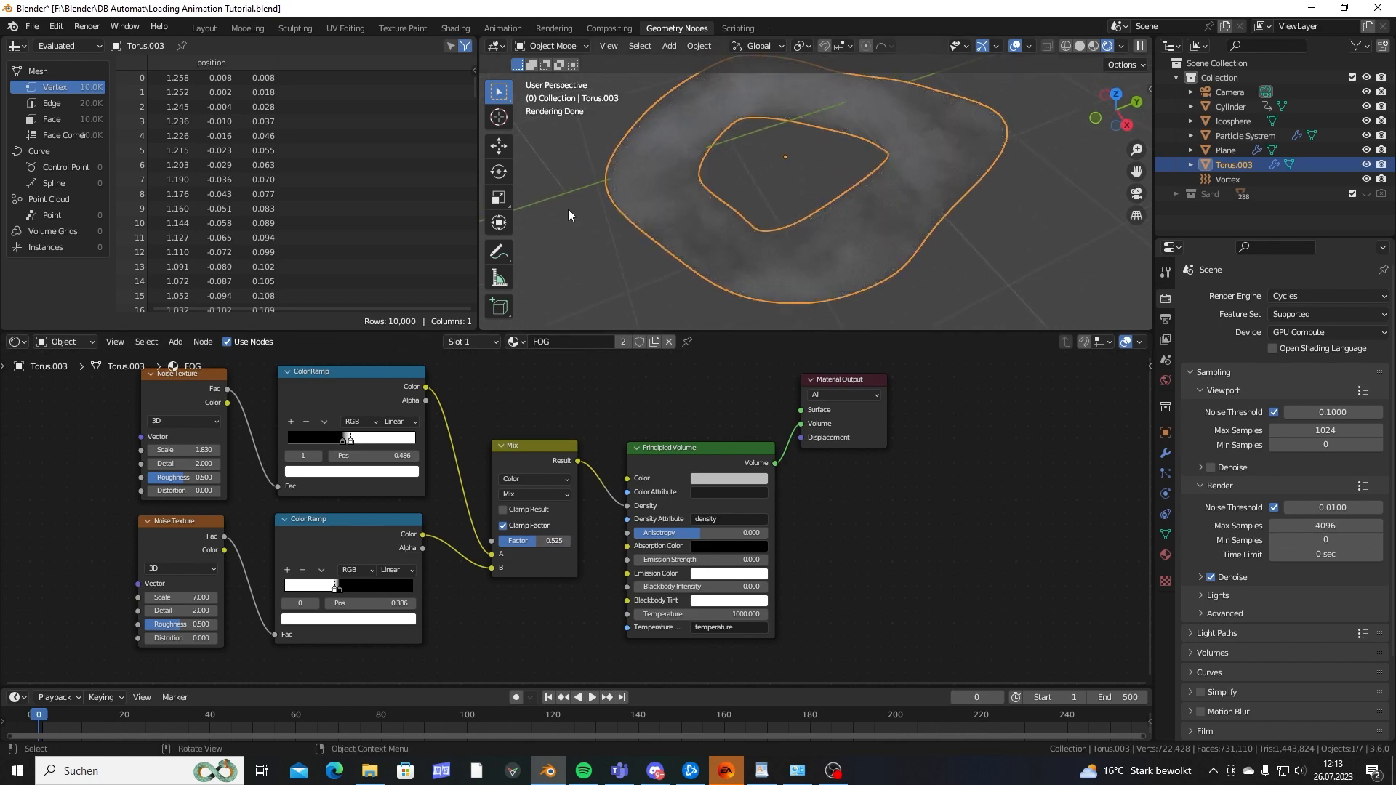
middle_click_drag(717, 201, 743, 137)
scroll(742, 164, "up", 3)
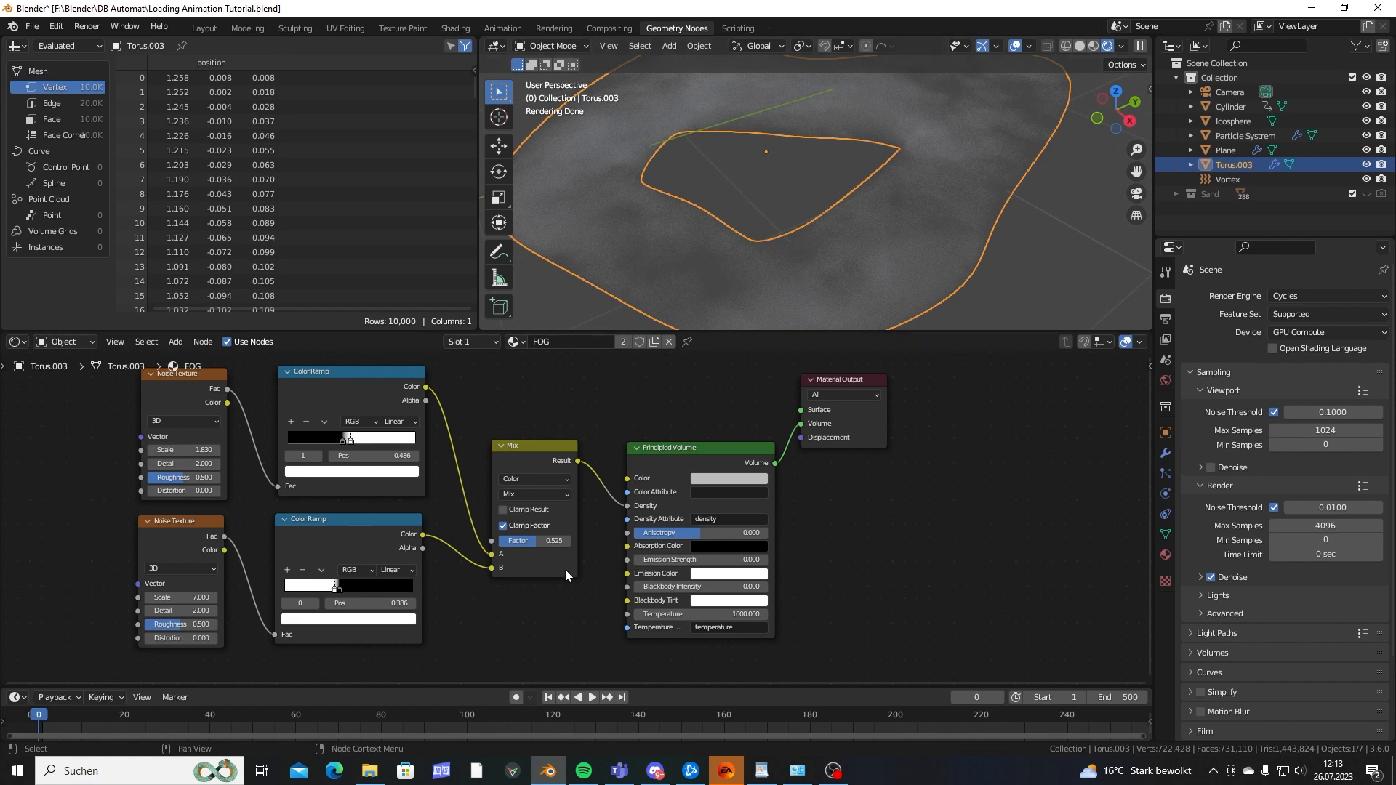
Set the Mix node's Factor to 0.283 and inspect the fog with the torus deselected.
left_click_drag(556, 541, 524, 541)
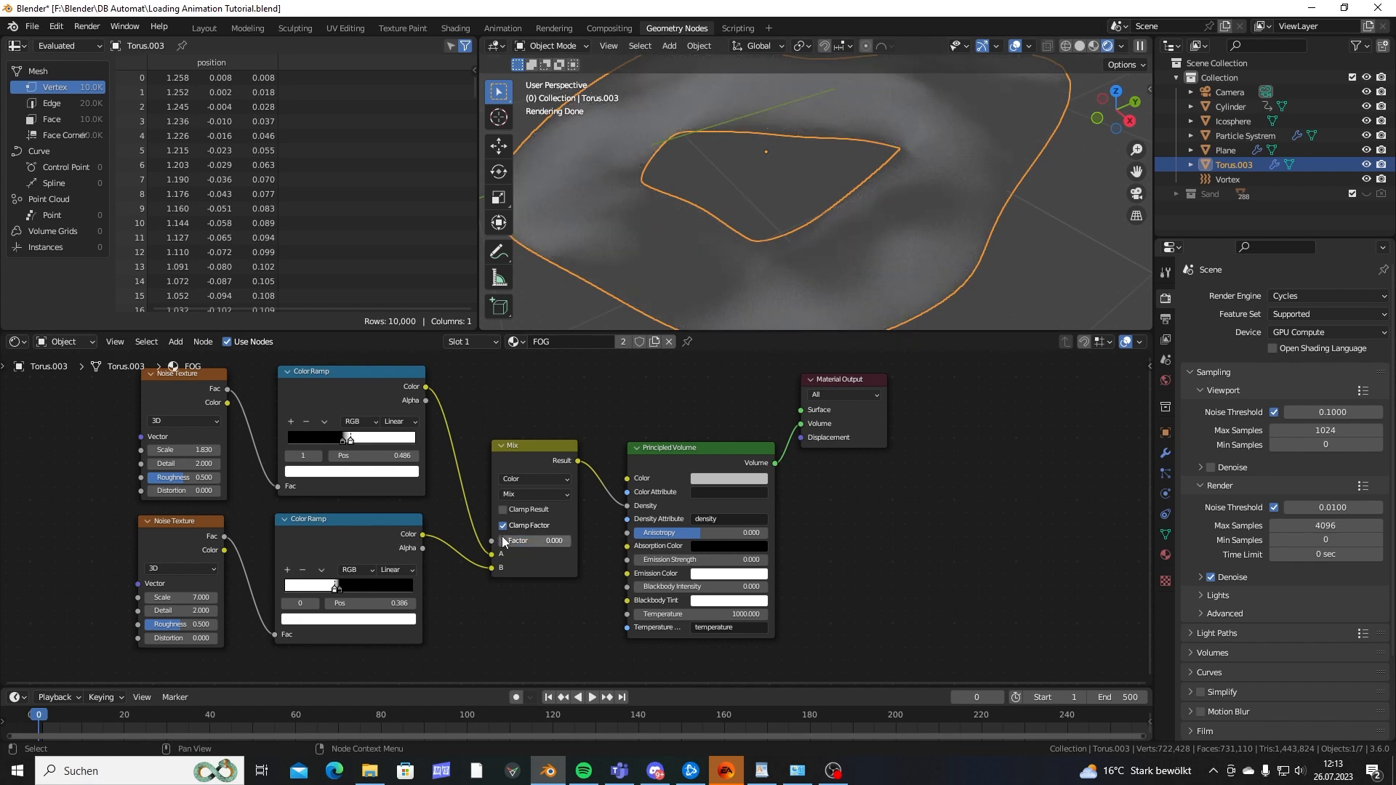
left_click_drag(501, 541, 521, 540)
scroll(770, 187, "down", 5)
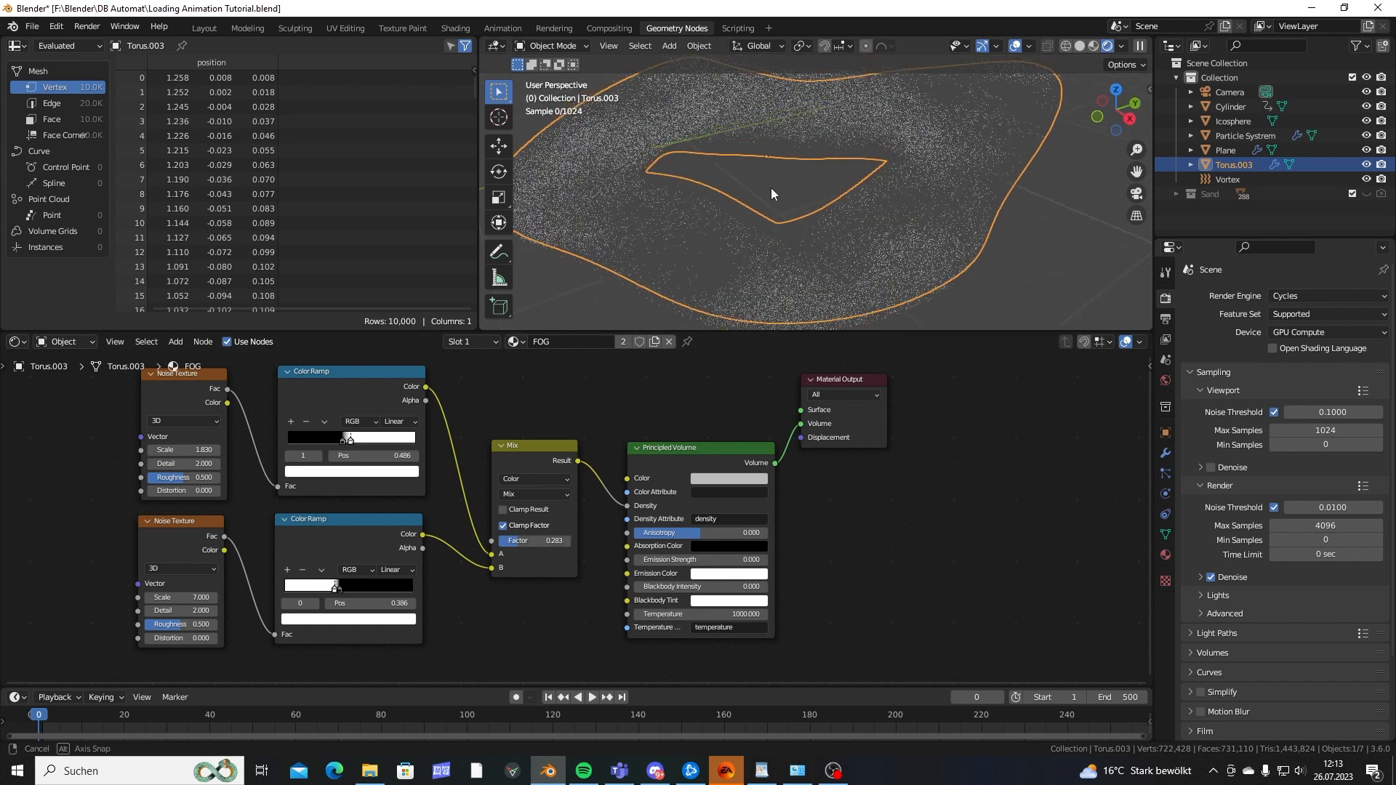
left_click(960, 255)
middle_click_drag(959, 251, 957, 296)
middle_click_drag(906, 234, 814, 224)
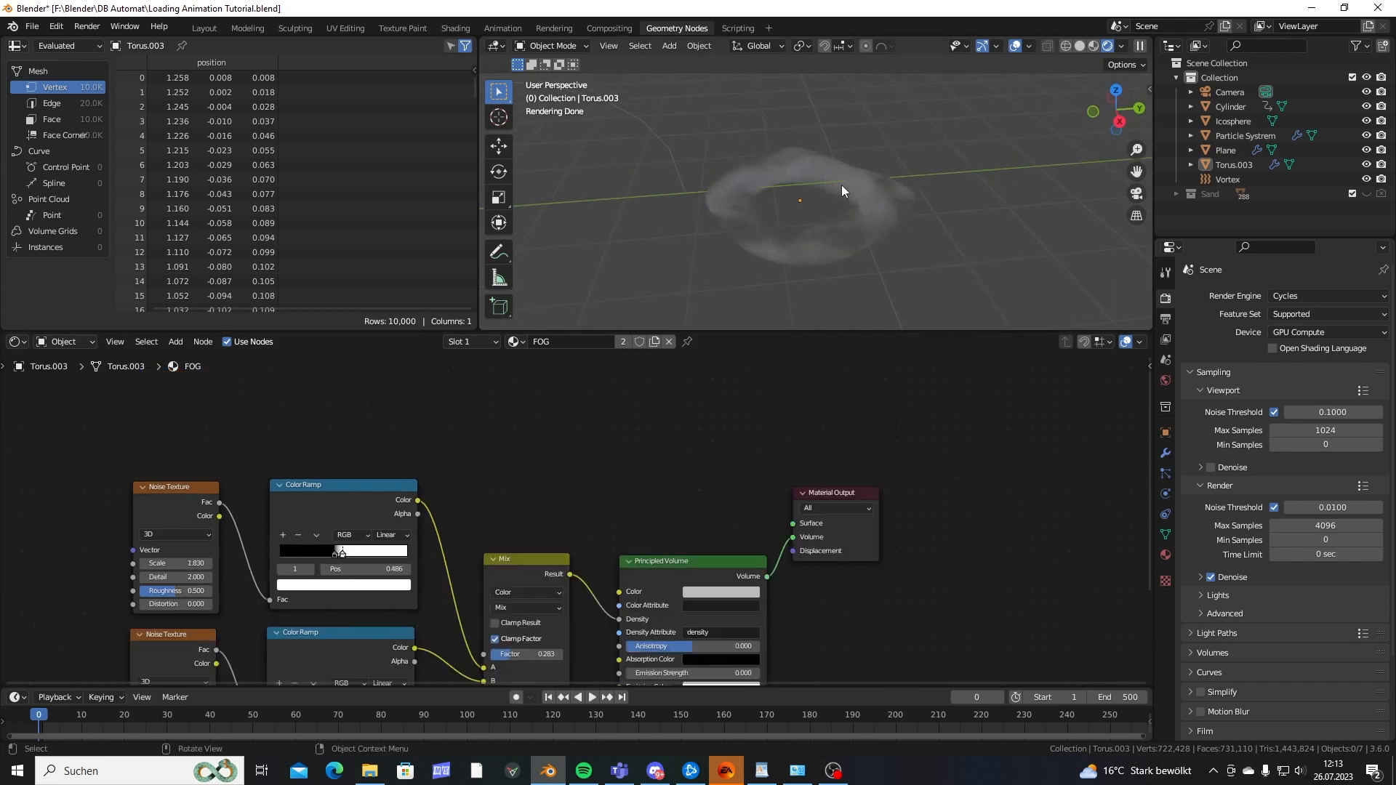
Select the fog torus and set the W of its Geometry Nodes Noise Texture to 27.800.
left_click(840, 182)
left_click(1165, 453)
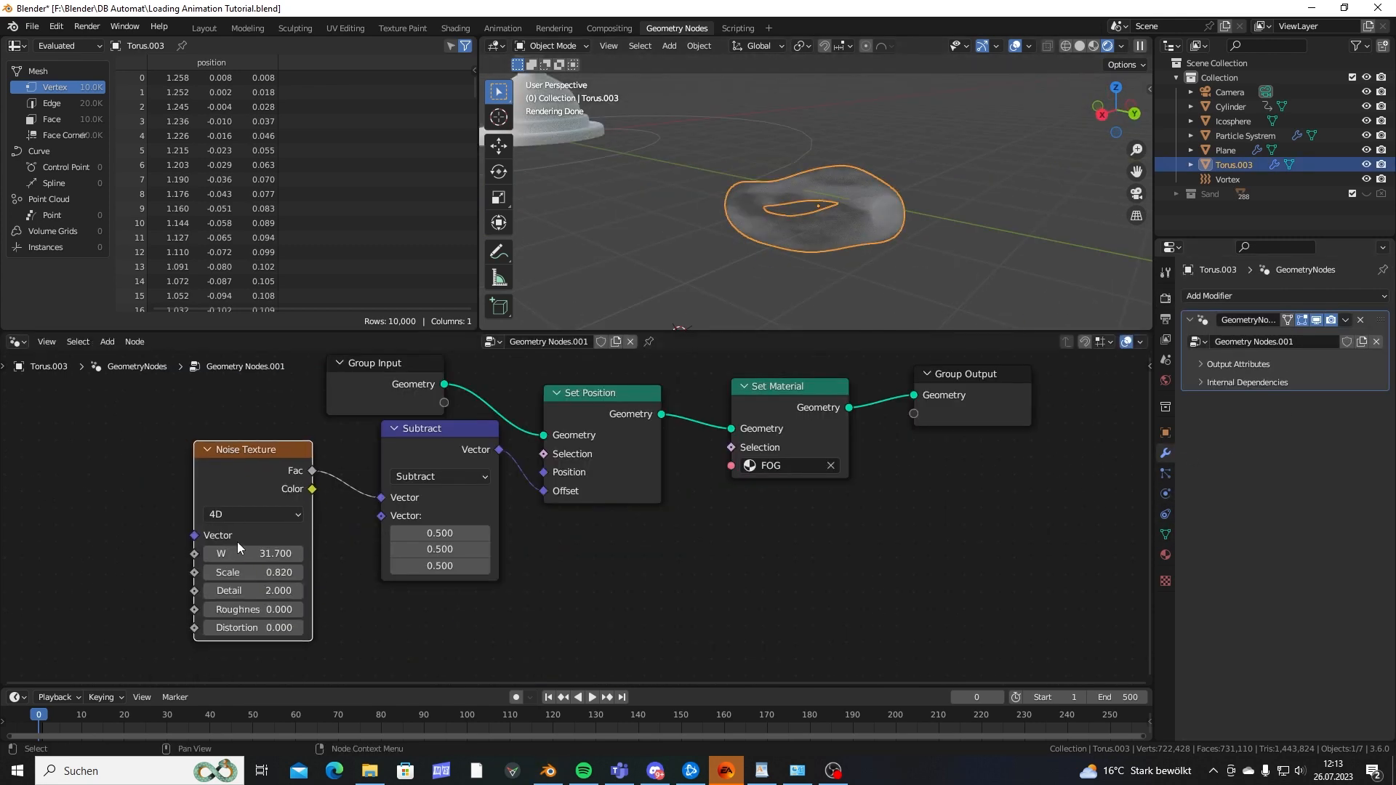
mouse_move(237, 552)
left_mouse_down()
mouse_move(262, 553)
mouse_move(232, 565)
left_mouse_up()
middle_click_drag(818, 190, 857, 264)
scroll(858, 263, "up", 2)
left_click_drag(240, 554, 161, 553)
scroll(858, 211, "down", 2)
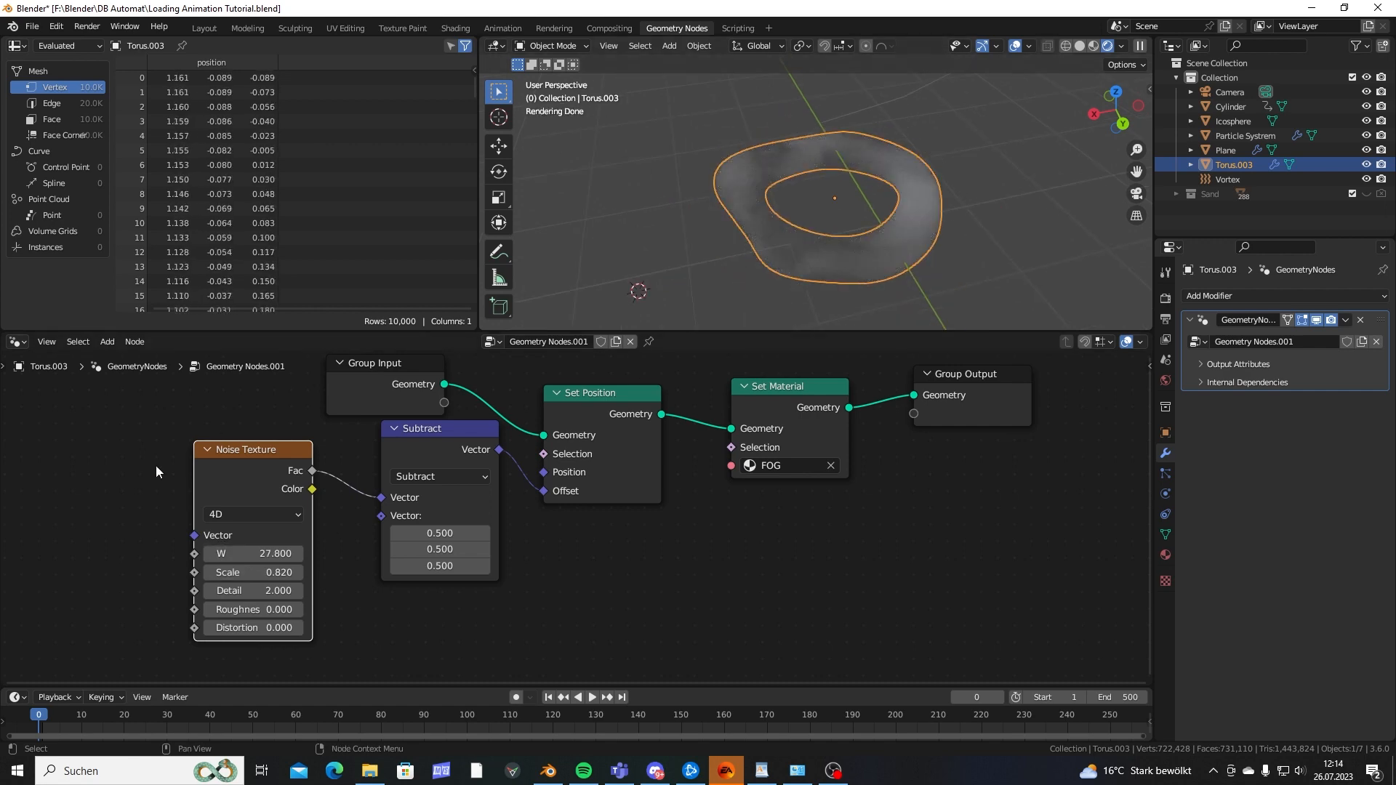
Add a Scene Time node and connect its Seconds output to the Noise Texture's W.
middle_click_drag(155, 465, 292, 472)
left_click(237, 490)
key("shift+a")
type("scene")
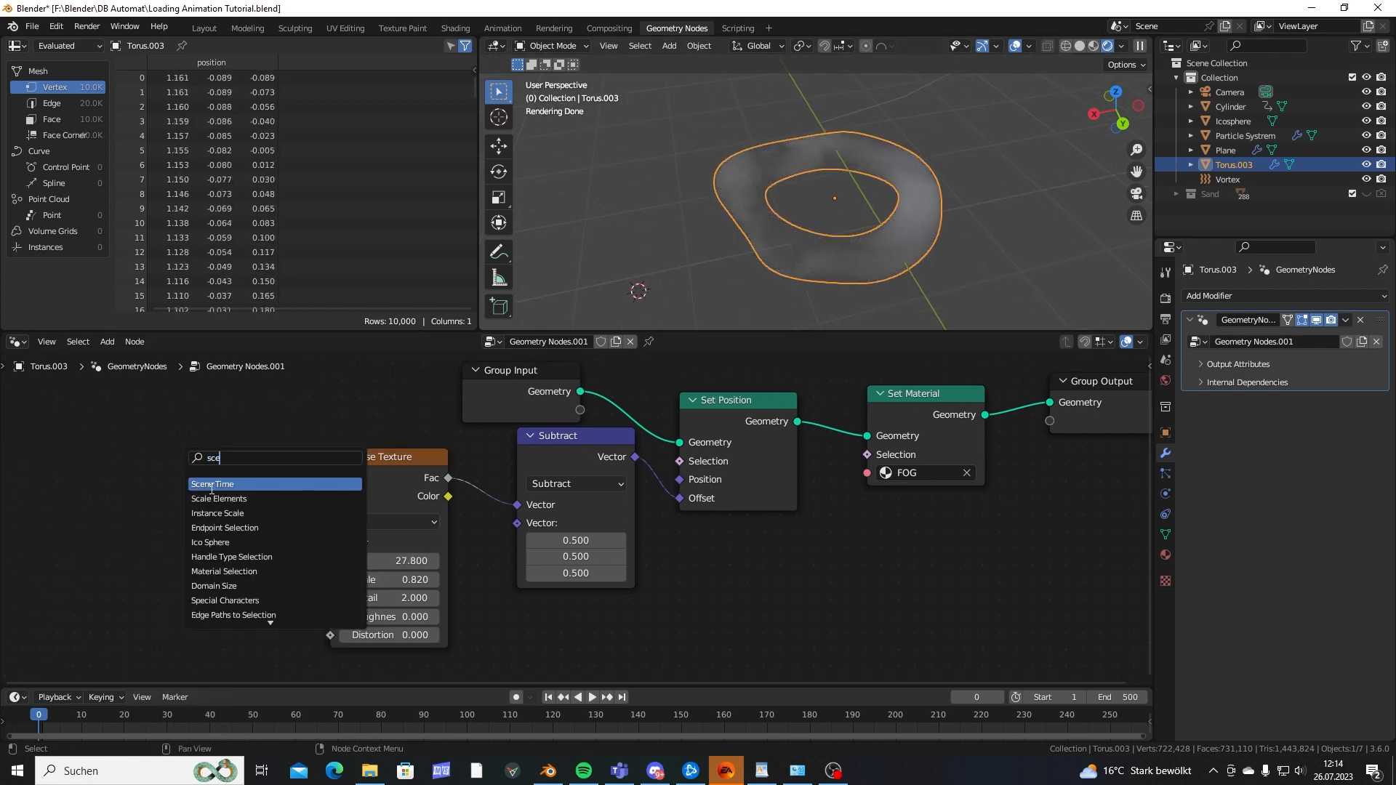
key("Return")
left_click_drag(346, 504, 427, 527)
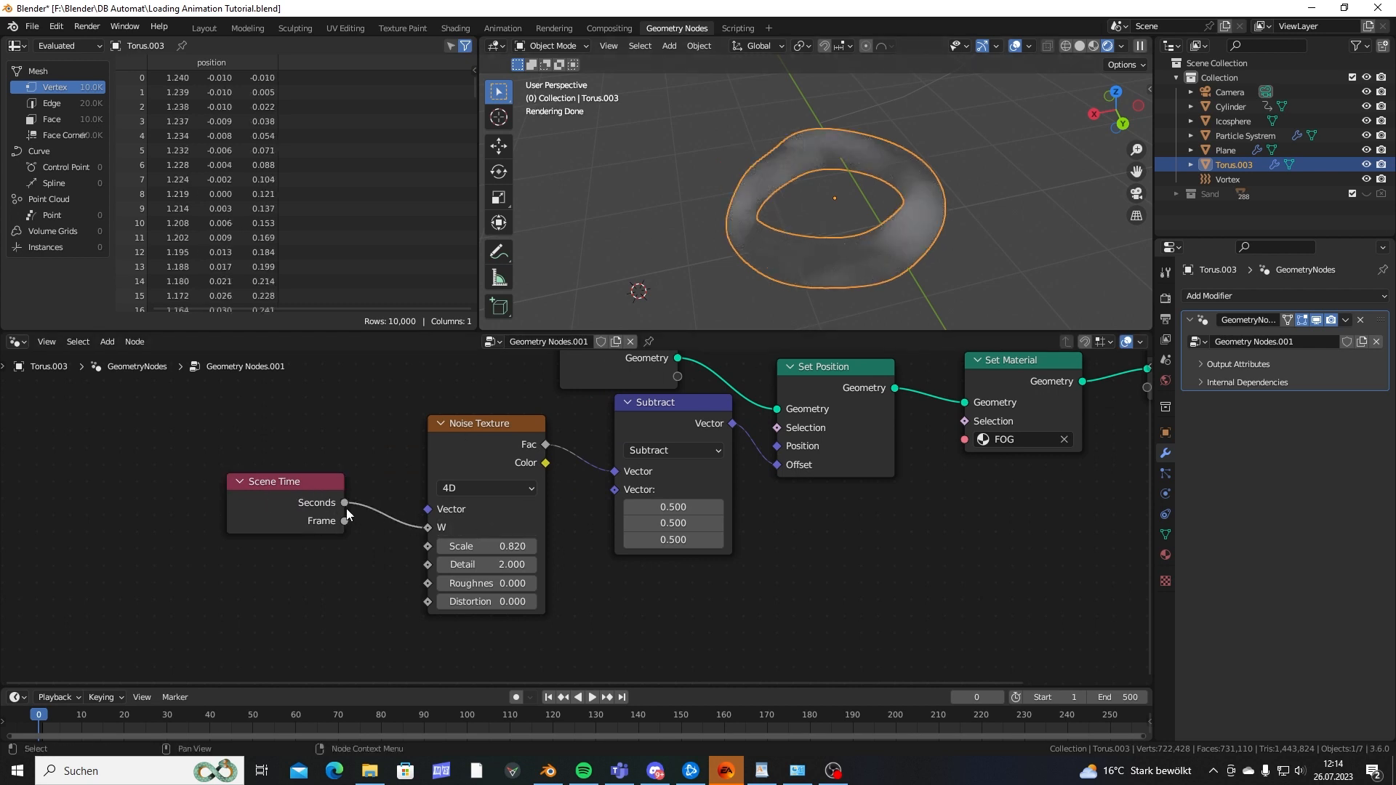
Play the animation to examine how the torus deforms over time, including in solid shading.
key("space")
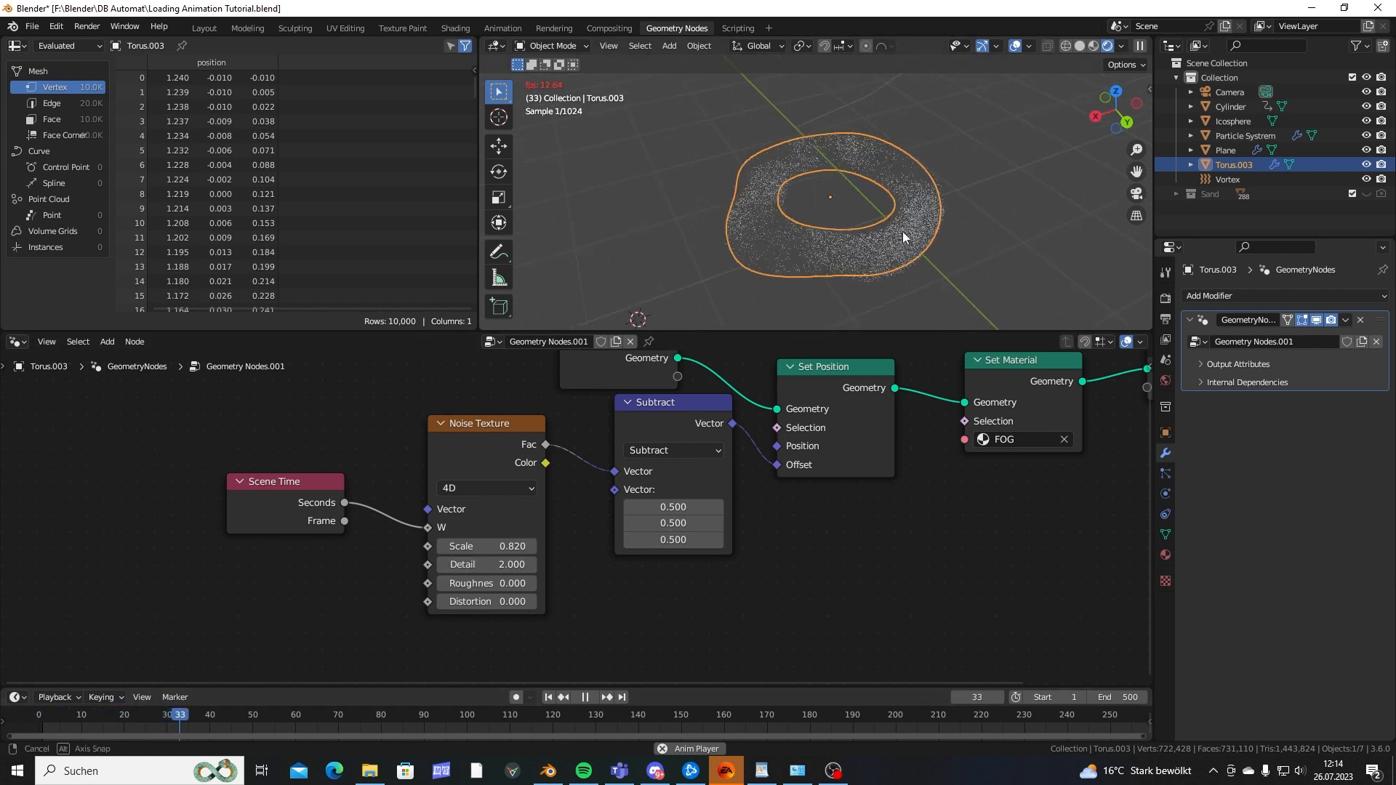
mouse_move(901, 231)
middle_mouse_down()
mouse_move(807, 287)
mouse_move(888, 227)
middle_mouse_up()
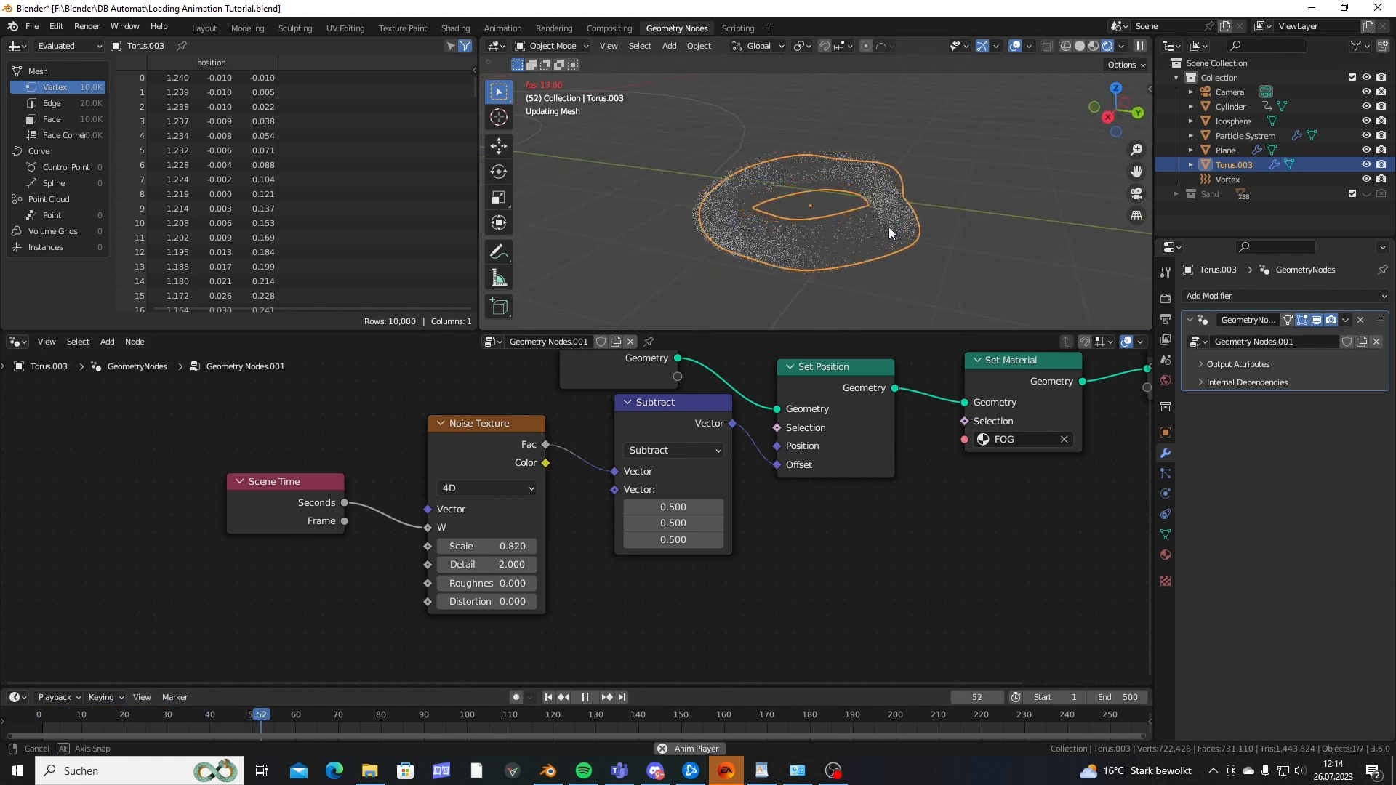
left_click(982, 187)
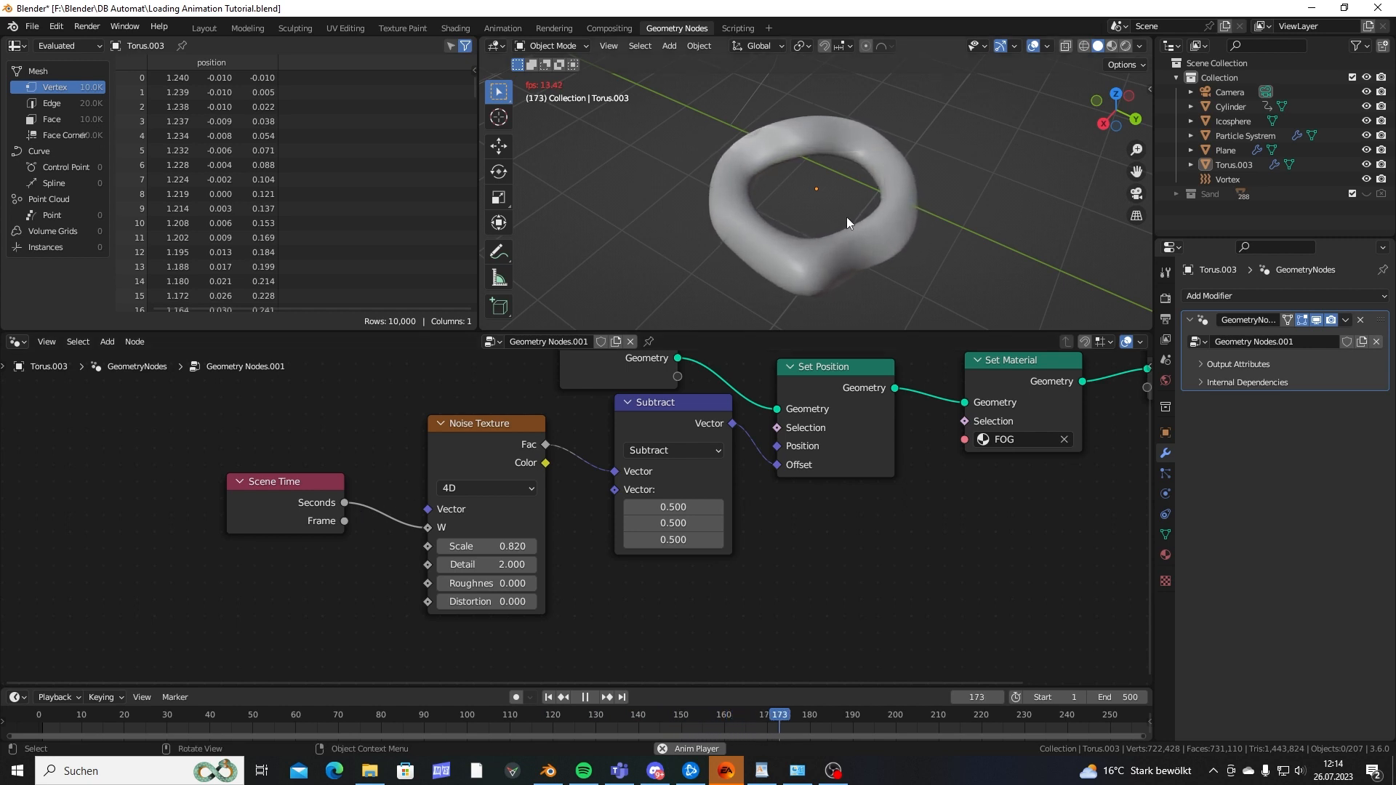
key("space")
middle_click_drag(888, 224, 782, 269)
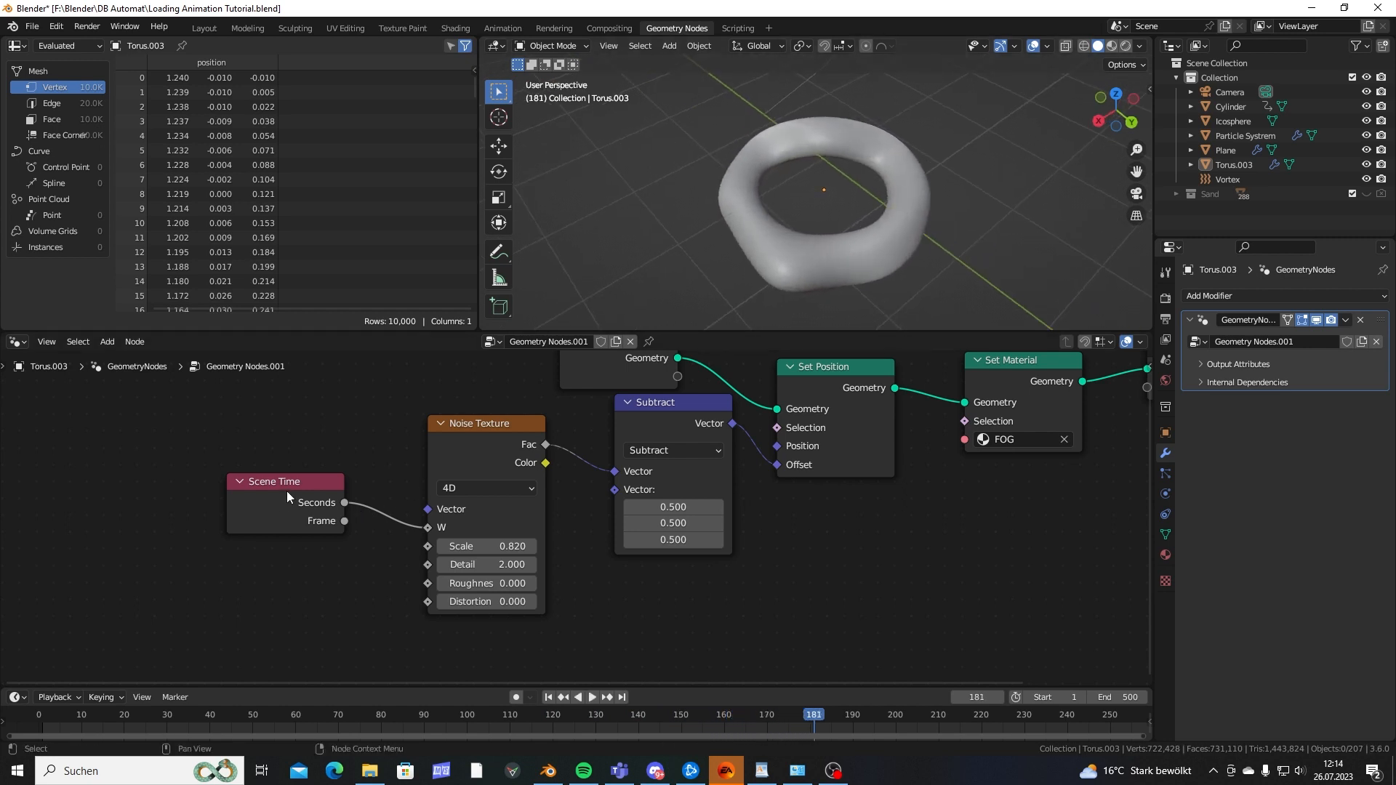
Insert a Math node between Scene Time's Seconds and the Noise Texture's W.
left_click_drag(286, 490, 217, 514)
key("shift+a")
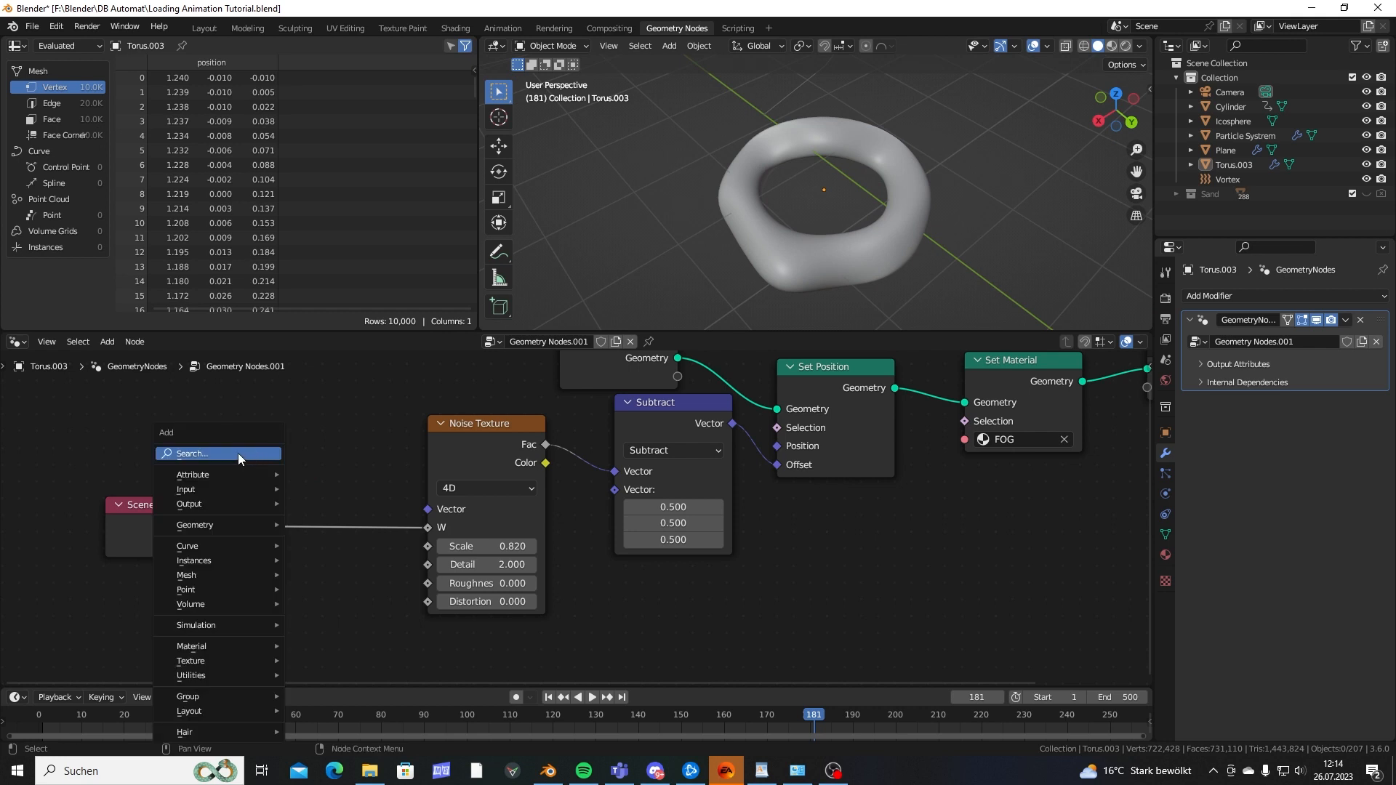
left_click(238, 454)
key("shift+a")
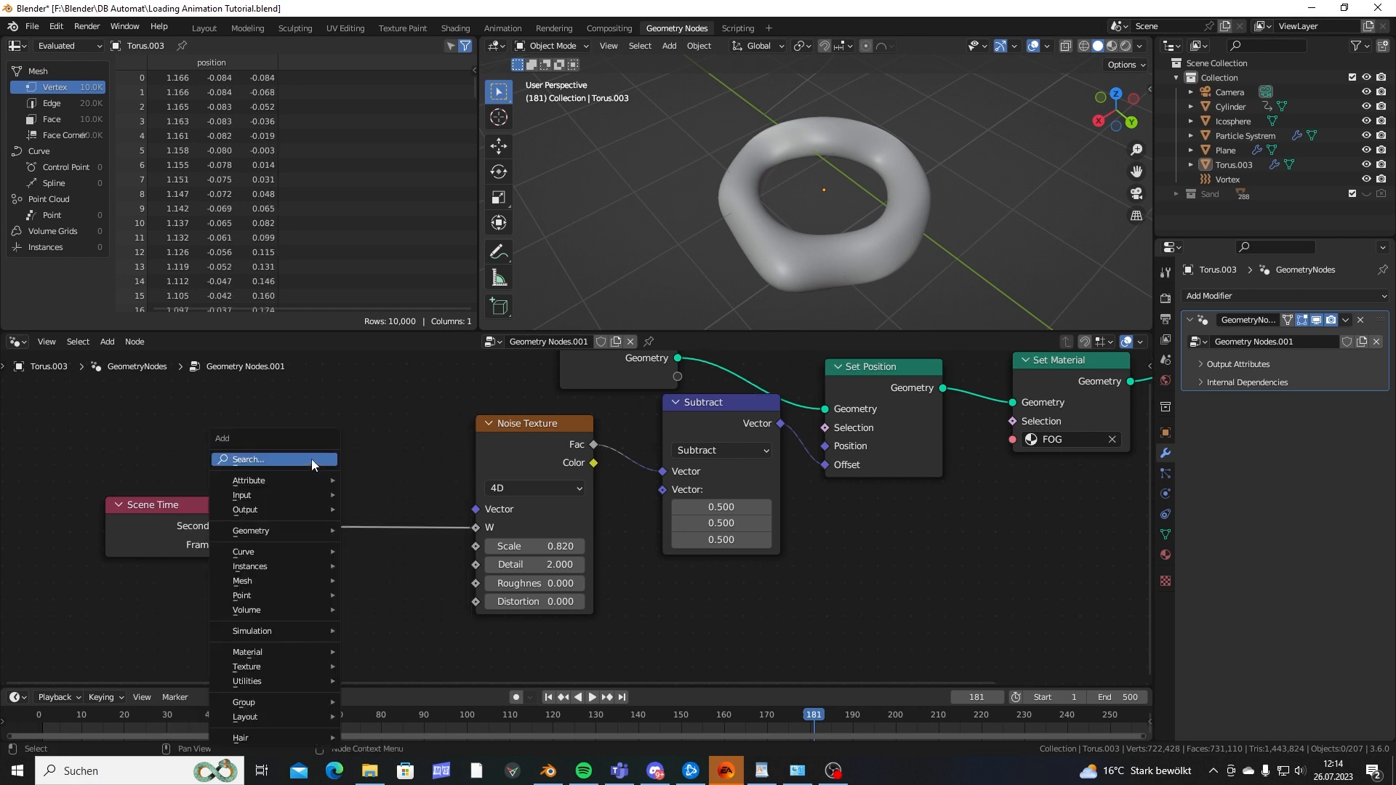
left_click(313, 459)
type("math")
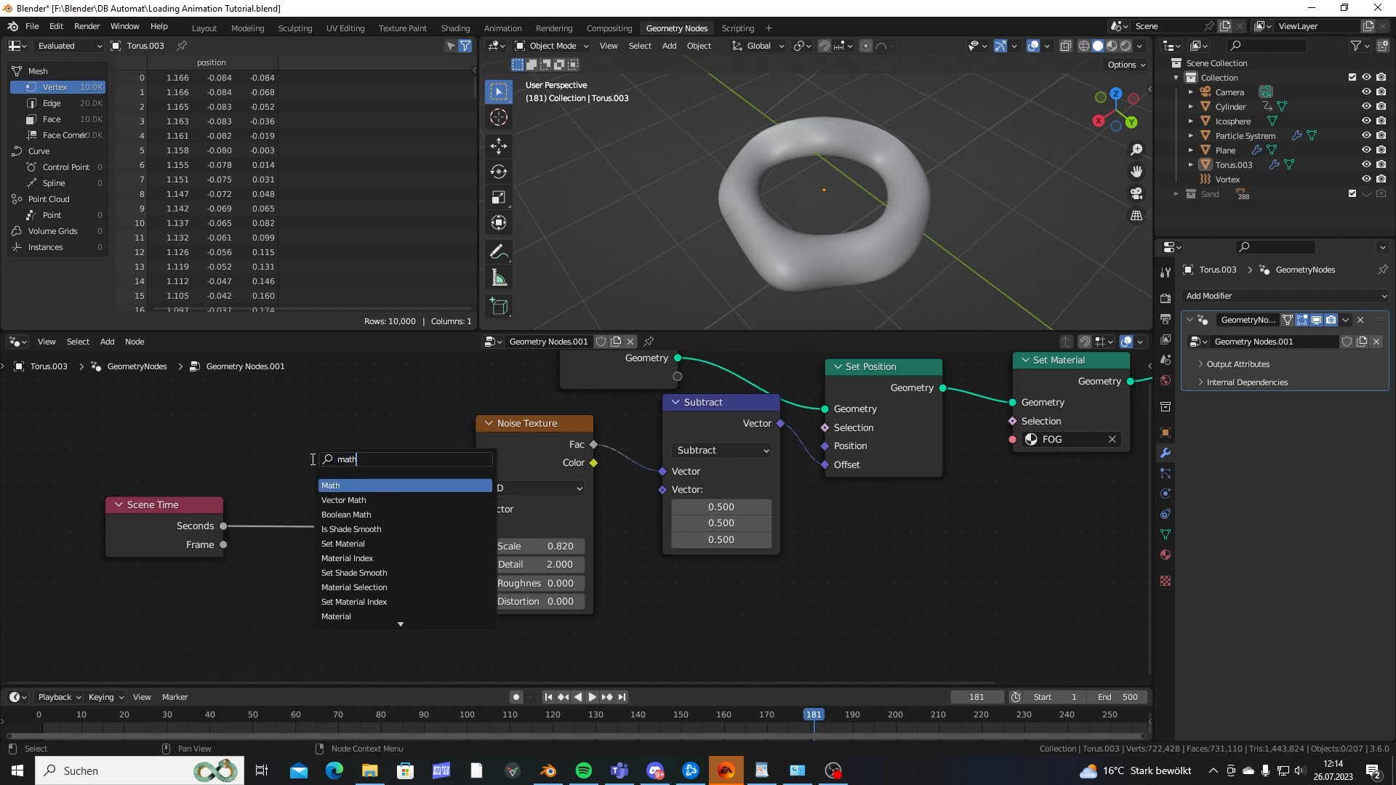
key("Return")
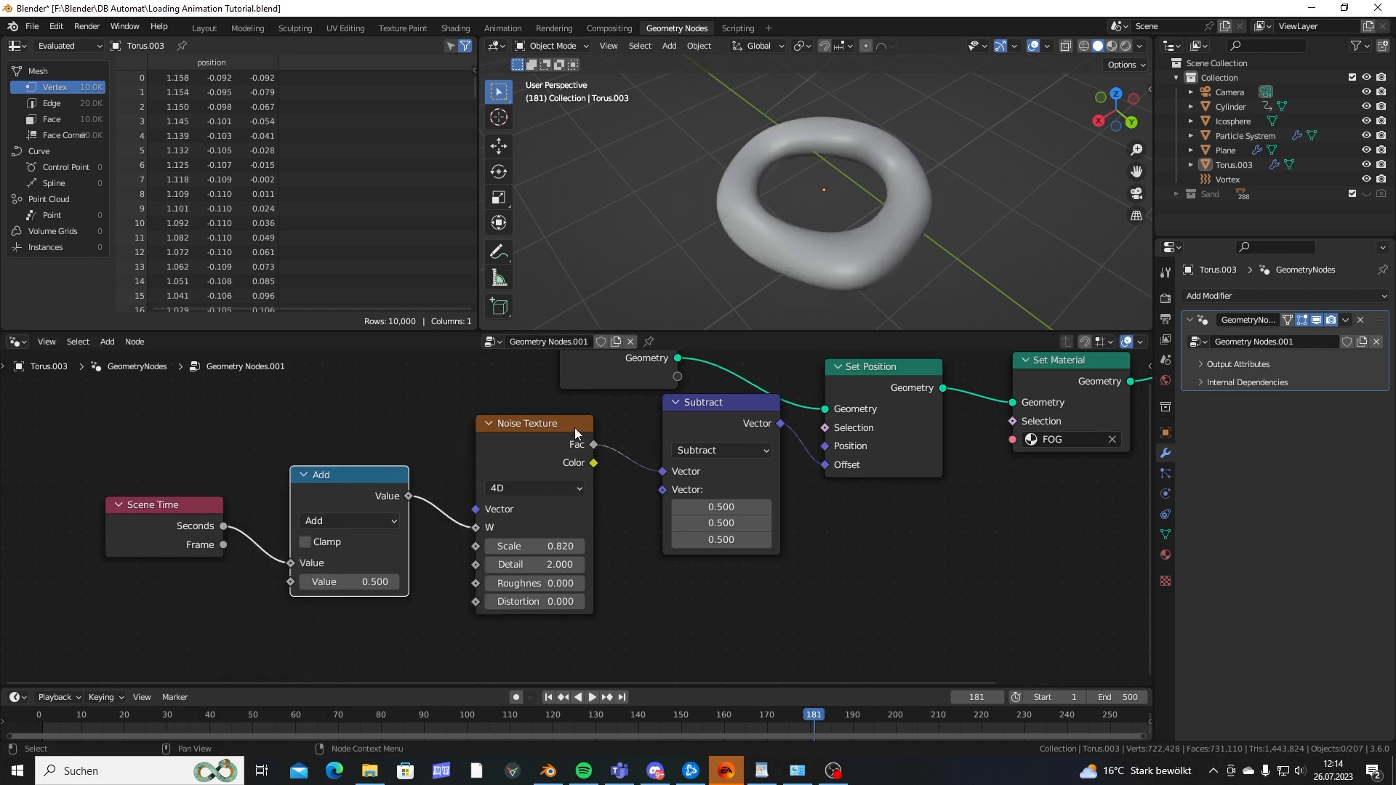
Change the Math node's operation to Multiply.
middle_click_drag(917, 183, 847, 195)
scroll(852, 167, "up", 4)
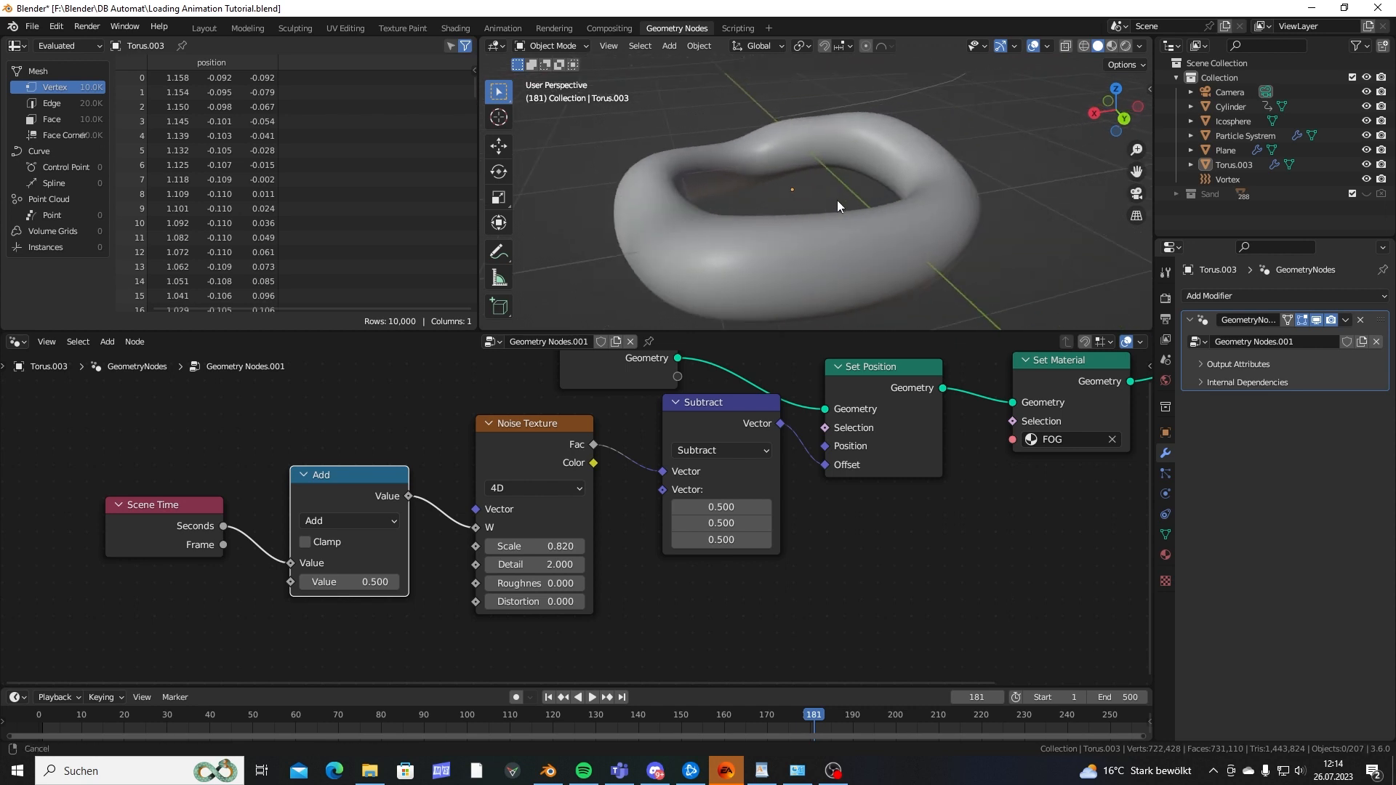
left_click(325, 524)
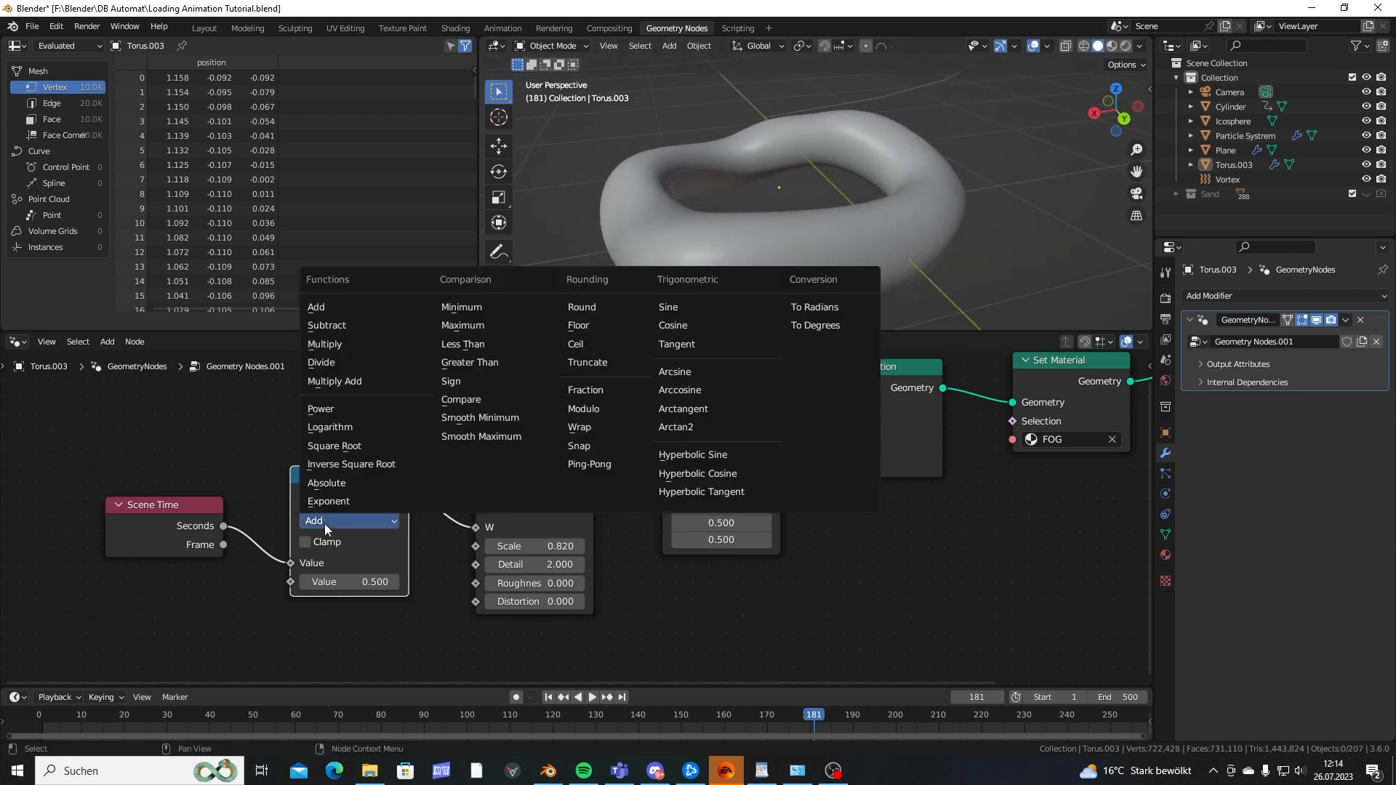
left_click(327, 348)
middle_click_drag(864, 228, 844, 269)
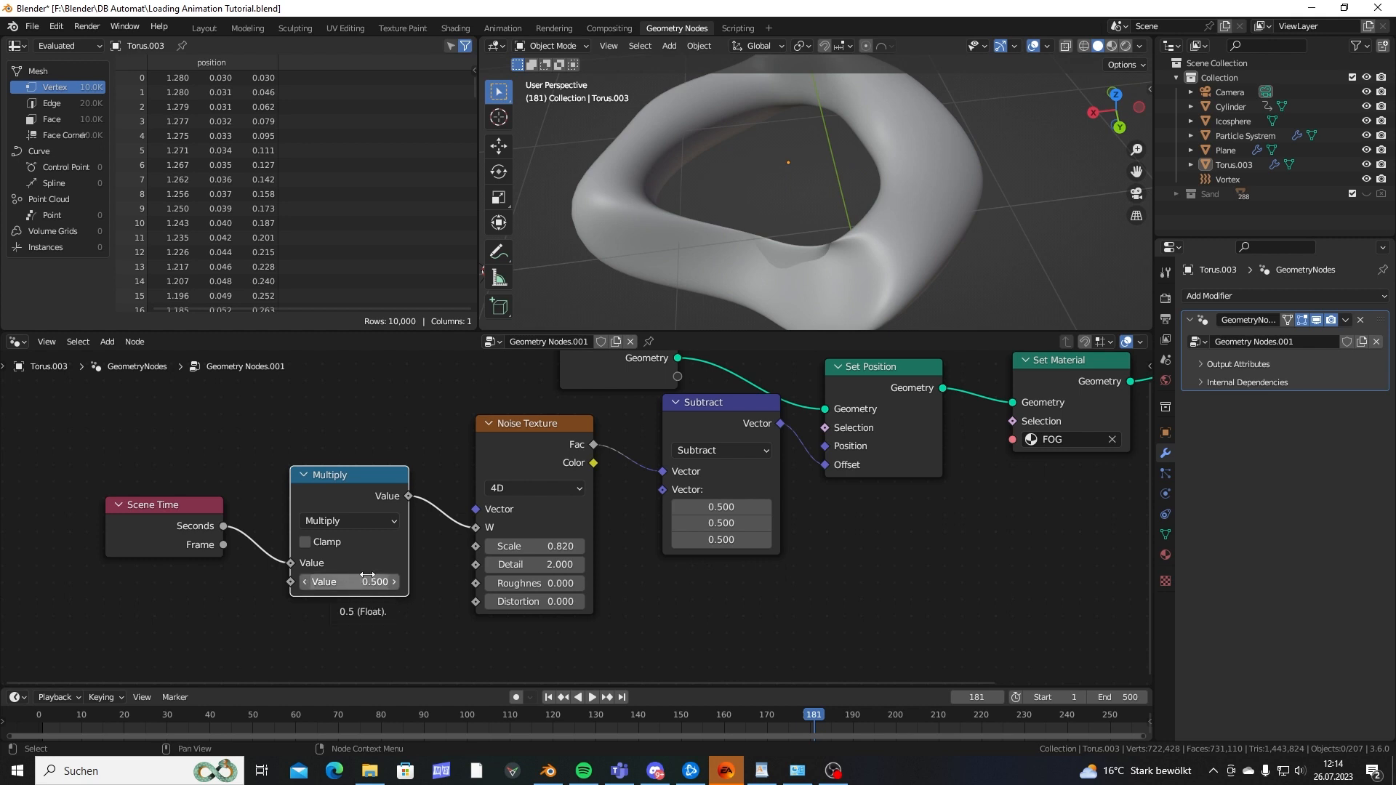
Preview the deformation and set the Multiply node's value to 3.000.
left_click_drag(391, 720, 432, 720)
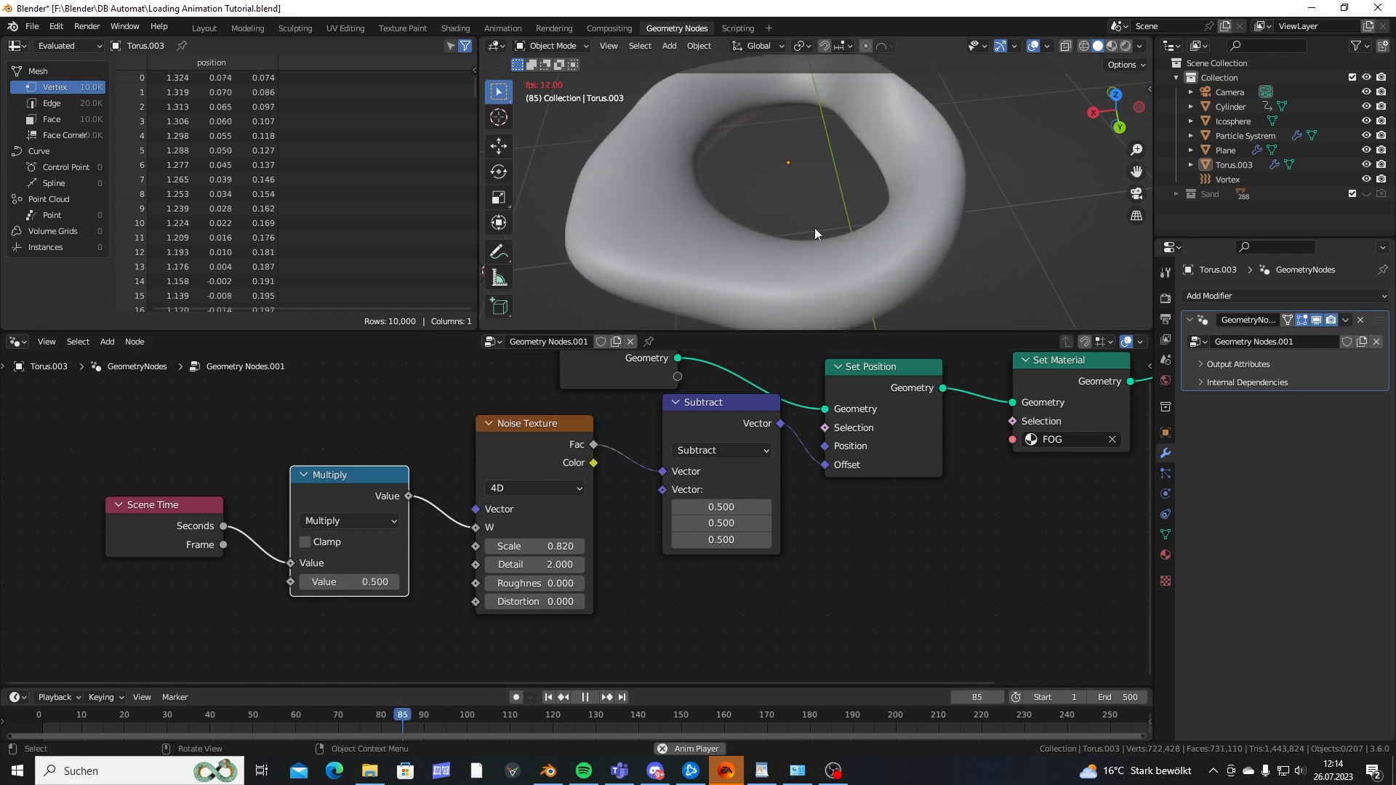
left_click(313, 584)
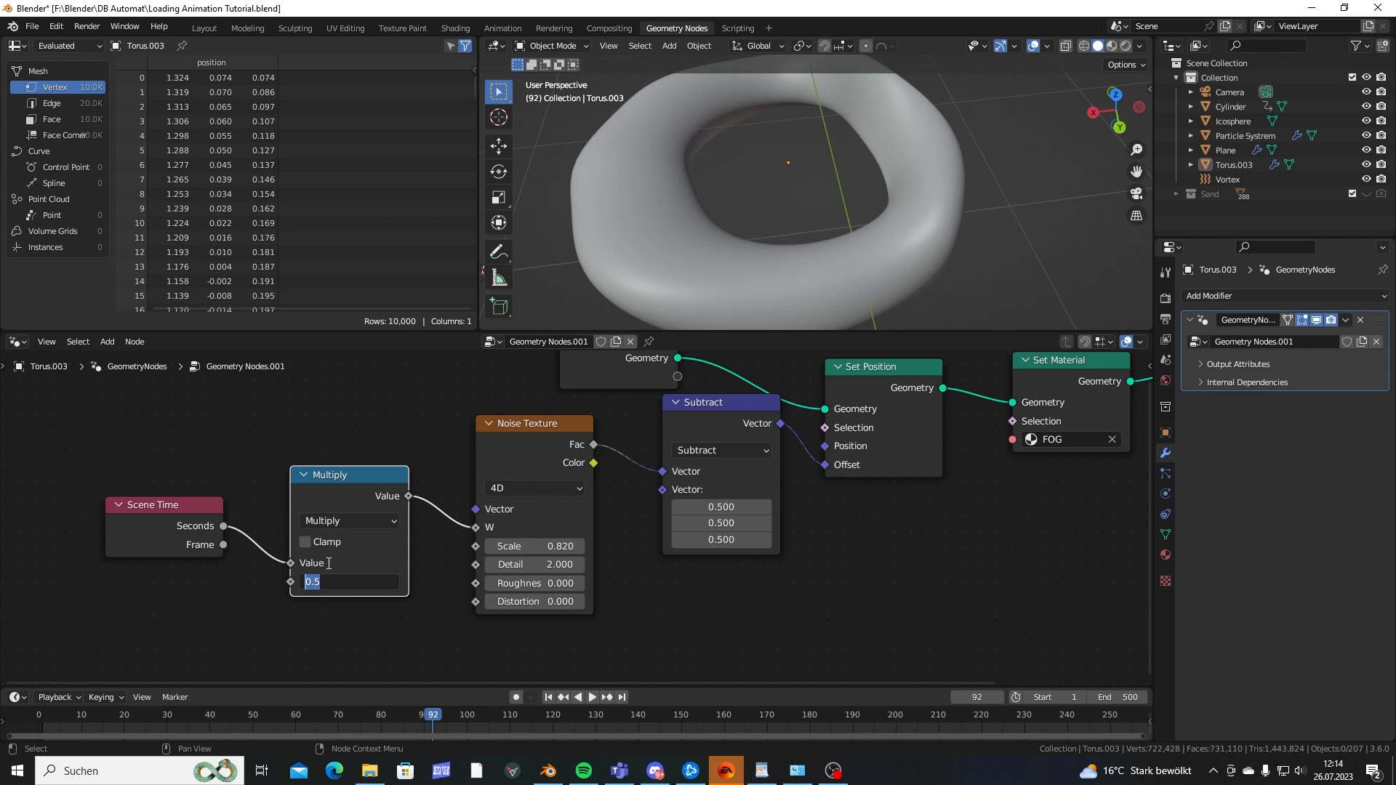
key("Return")
key("space")
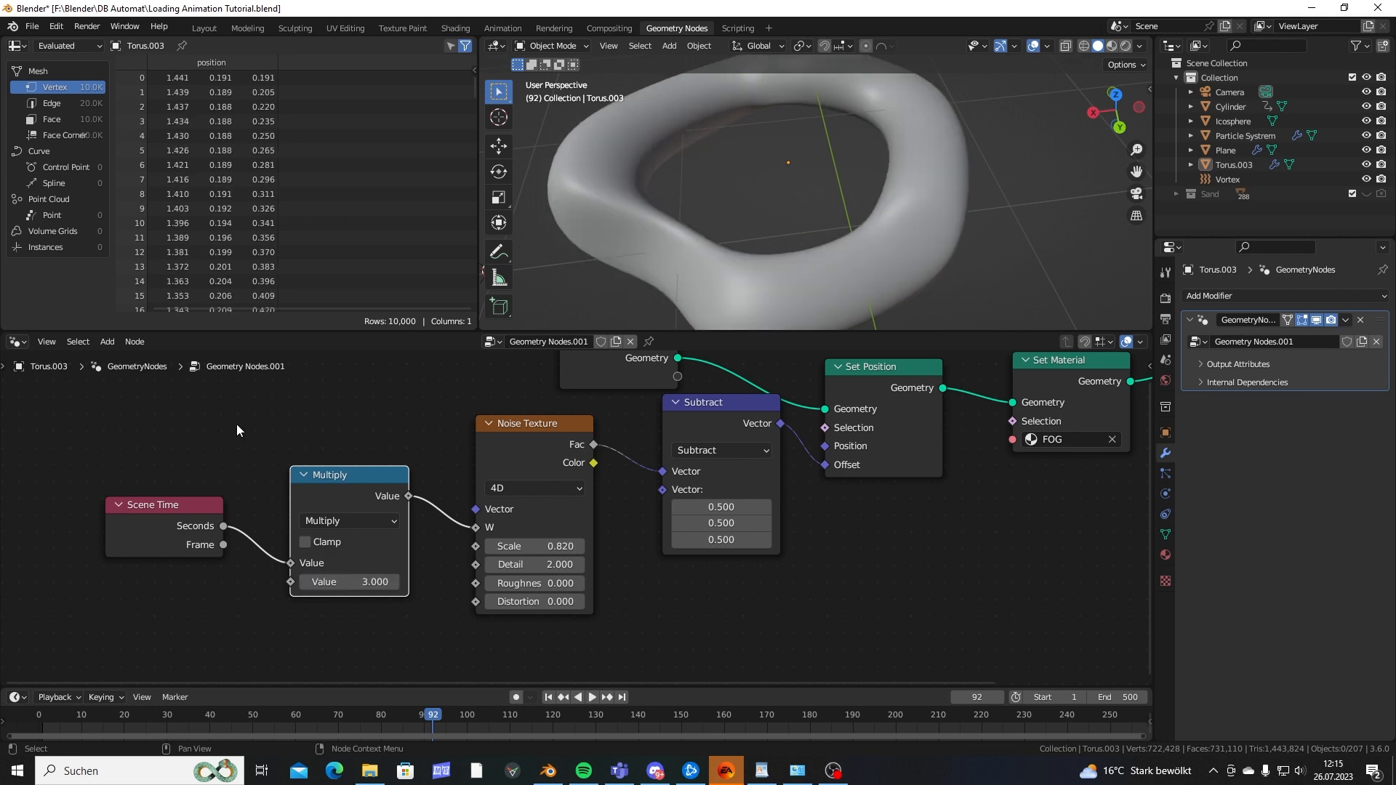
Remove the Multiply node, keeping Scene Time's Seconds linked directly to the Noise Texture's W, and replay the animation.
left_click(350, 581)
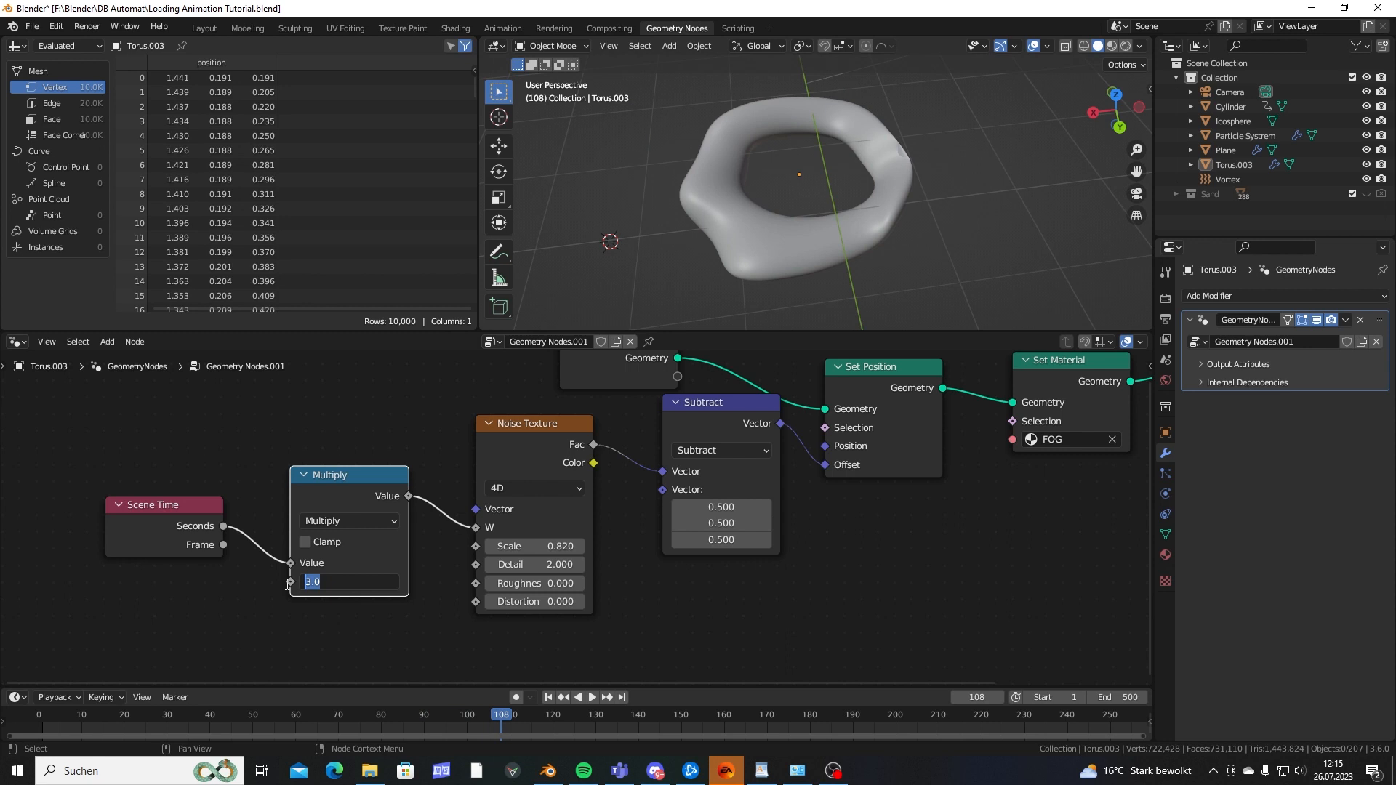
key("Return")
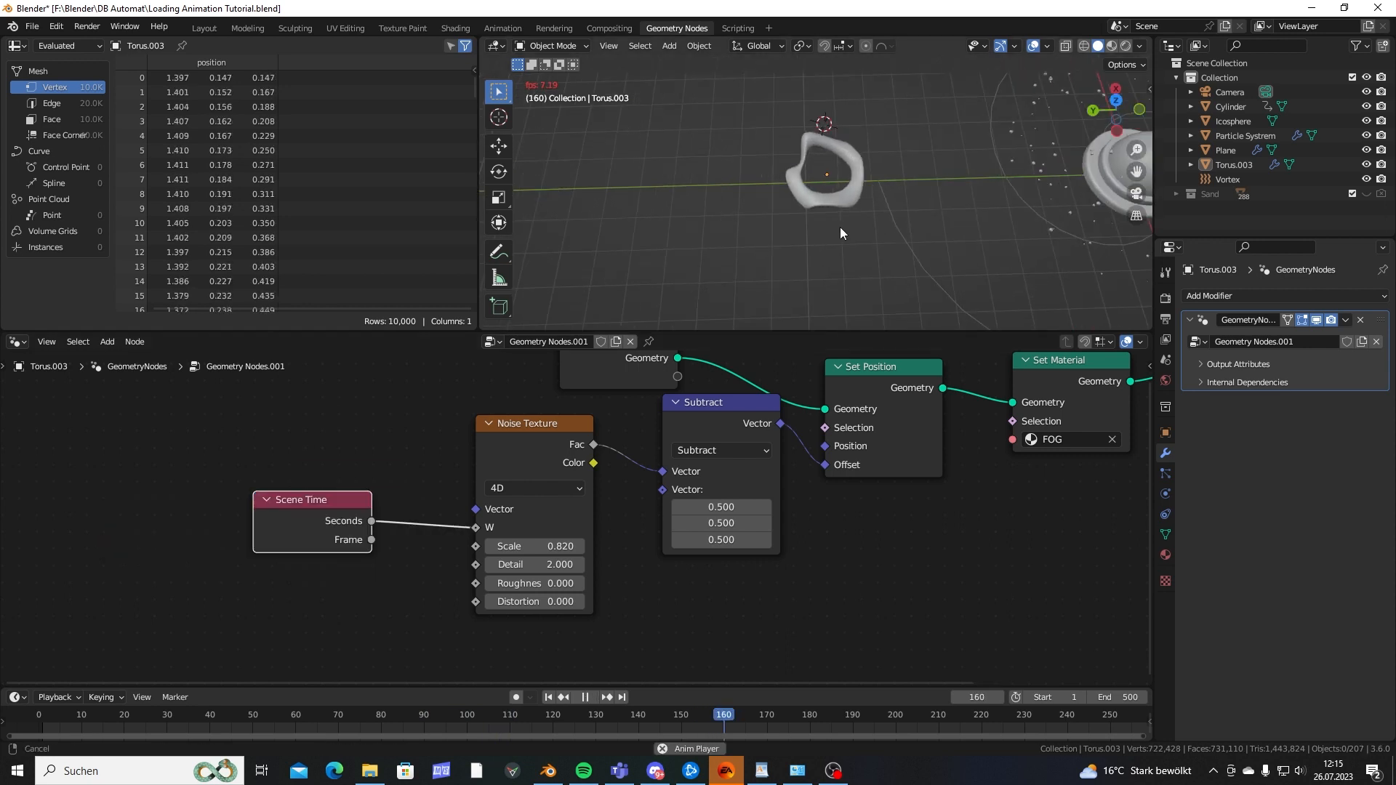
middle_click_drag(846, 248, 712, 225)
key("space")
scroll(850, 234, "up", 2)
middle_click_drag(713, 226, 862, 152)
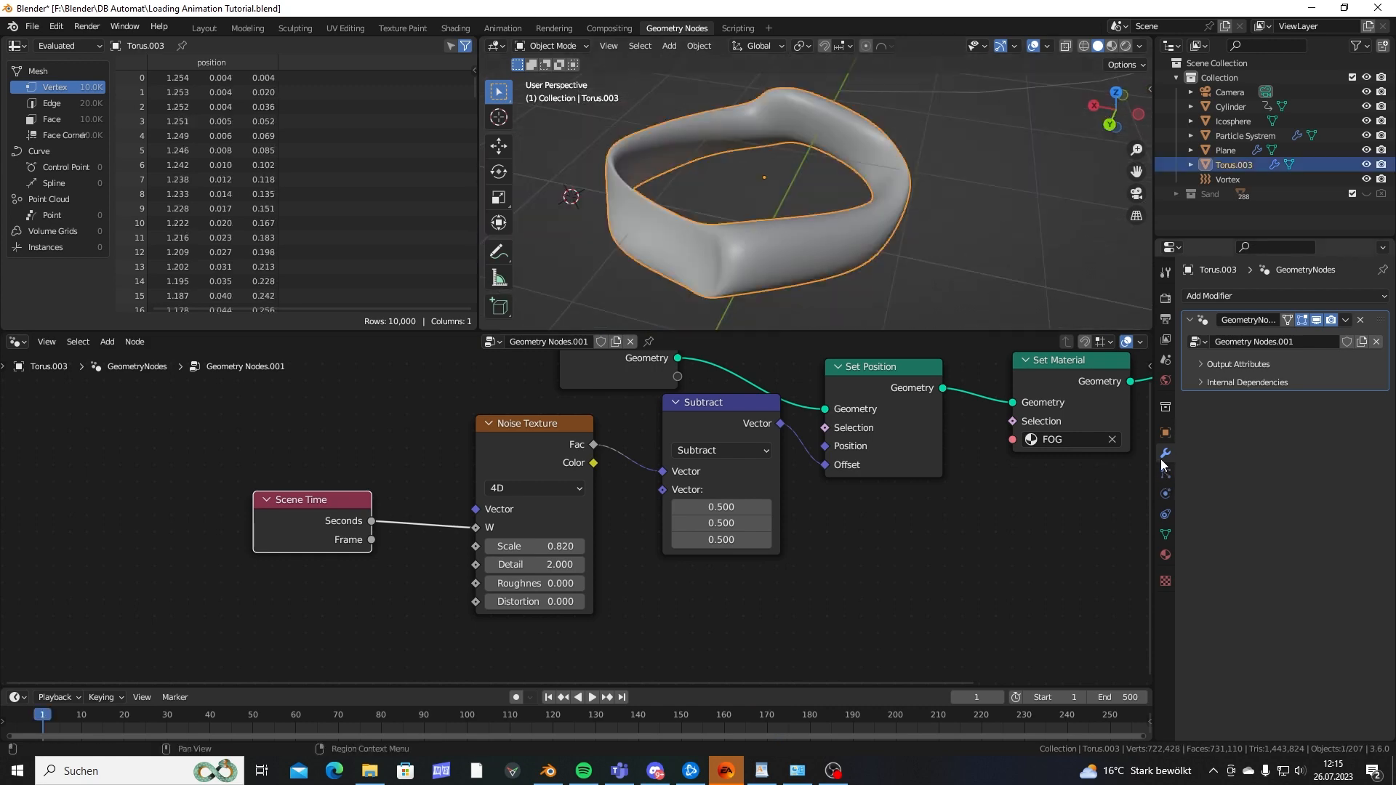
Add a Displace modifier to the torus and give it a new texture.
left_click(1207, 295)
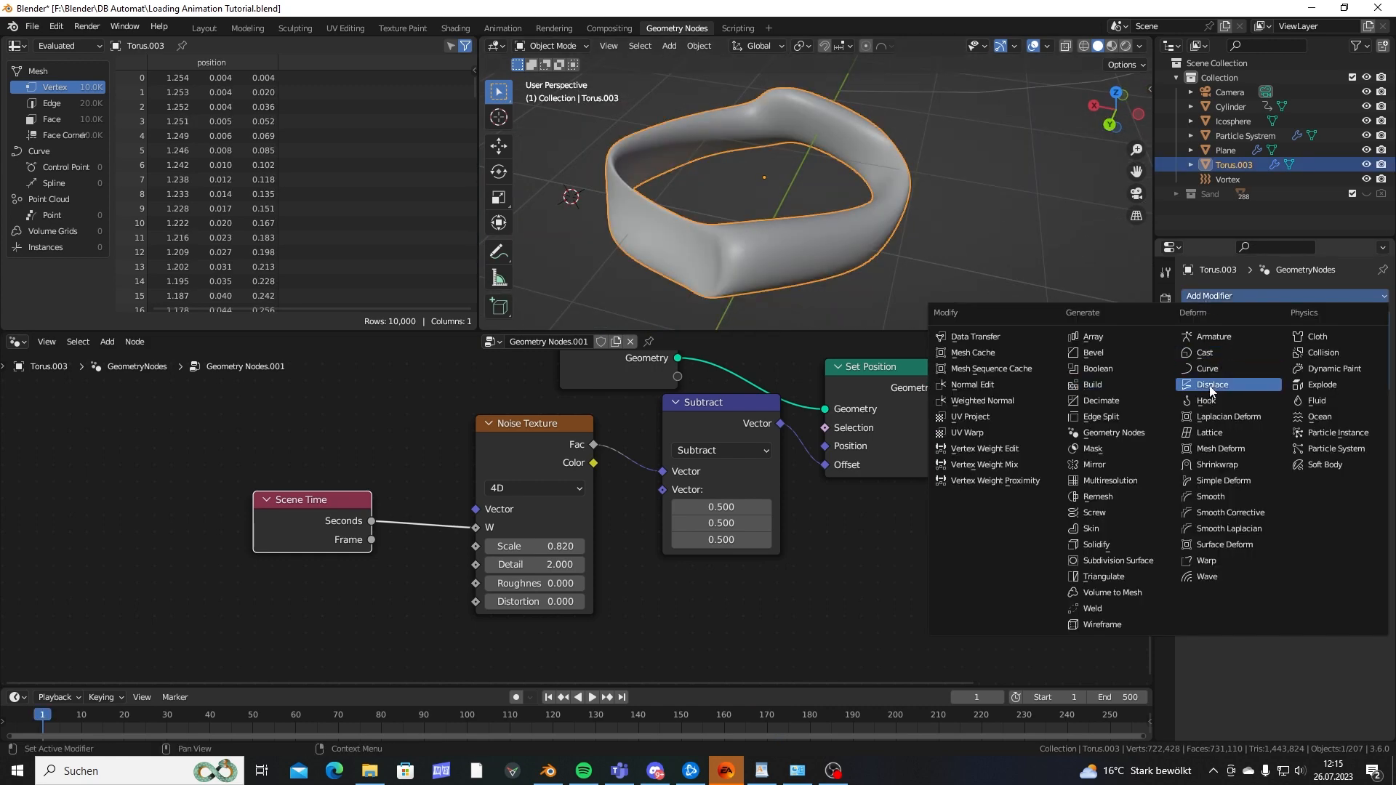
left_click(1210, 385)
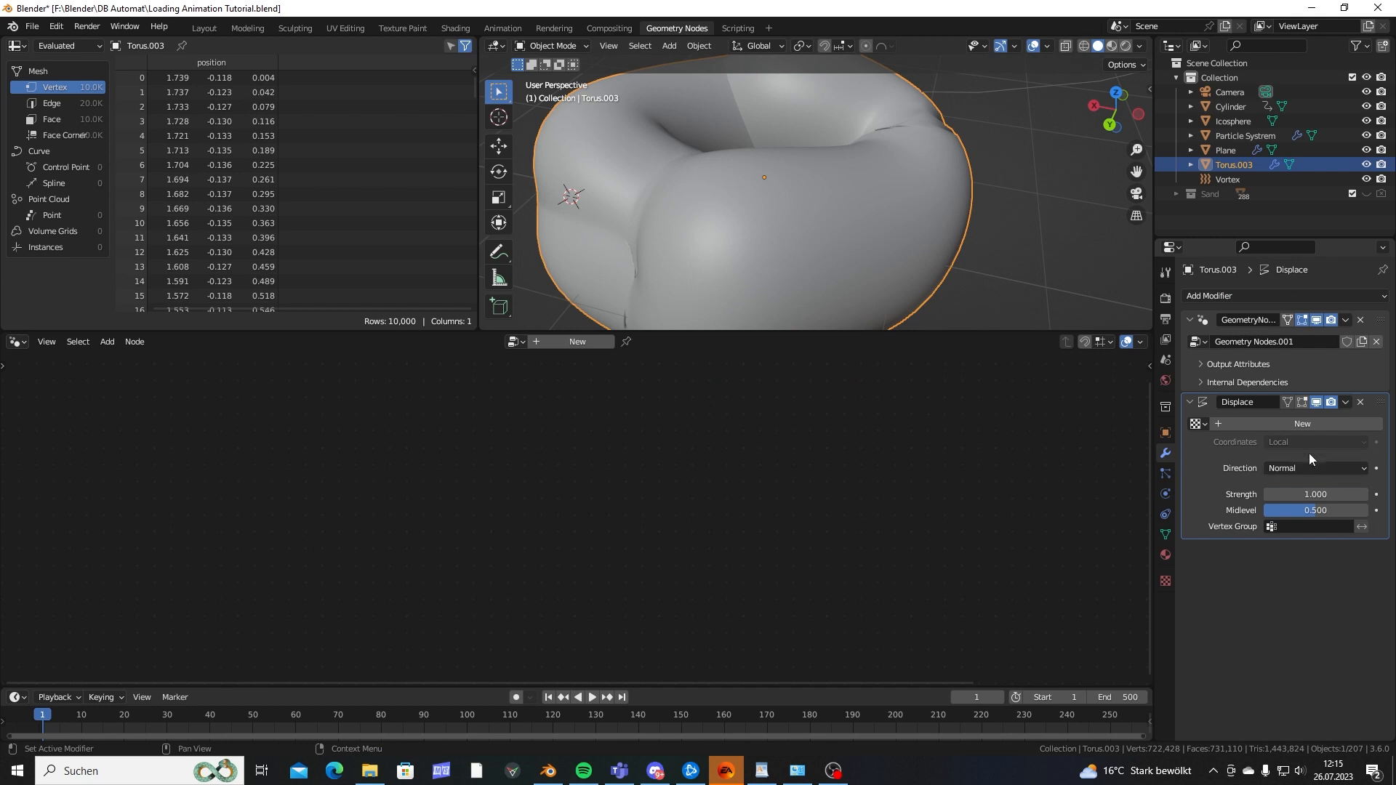
left_click(1272, 424)
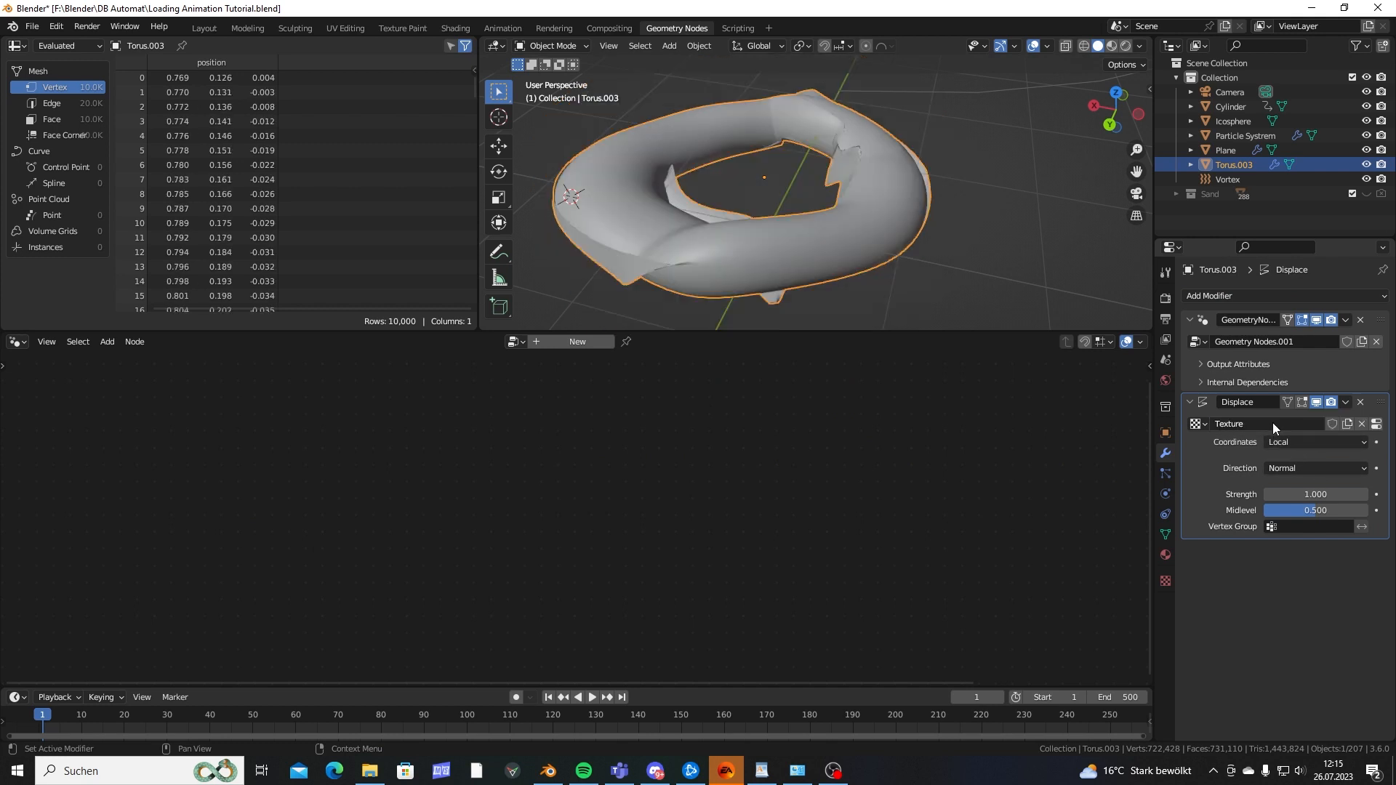
Open the Displace modifier's texture settings and set the texture type to Clouds.
mouse_move(894, 218)
middle_mouse_down()
mouse_move(791, 184)
mouse_move(687, 111)
mouse_move(912, 176)
mouse_move(848, 148)
mouse_move(867, 215)
mouse_move(894, 233)
middle_mouse_up()
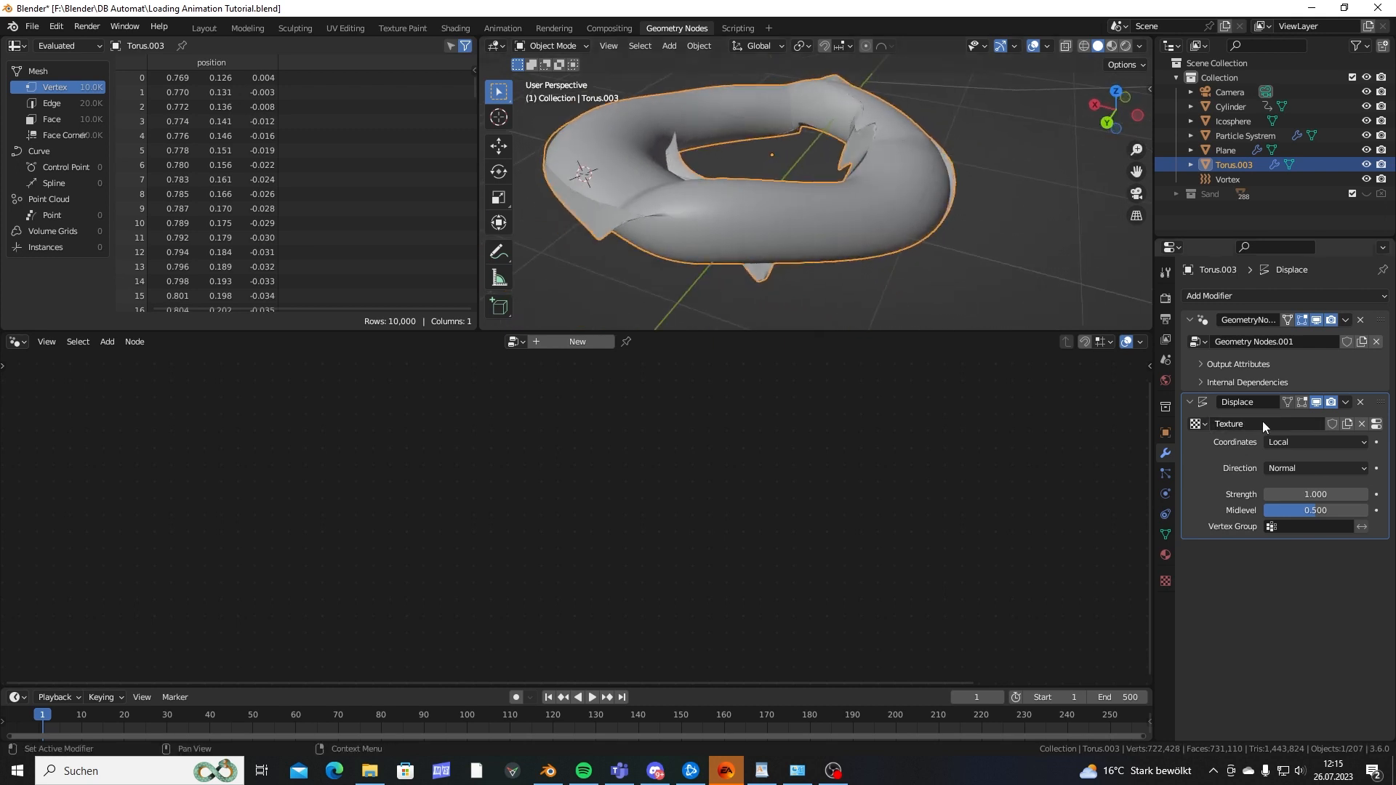
left_click(1376, 424)
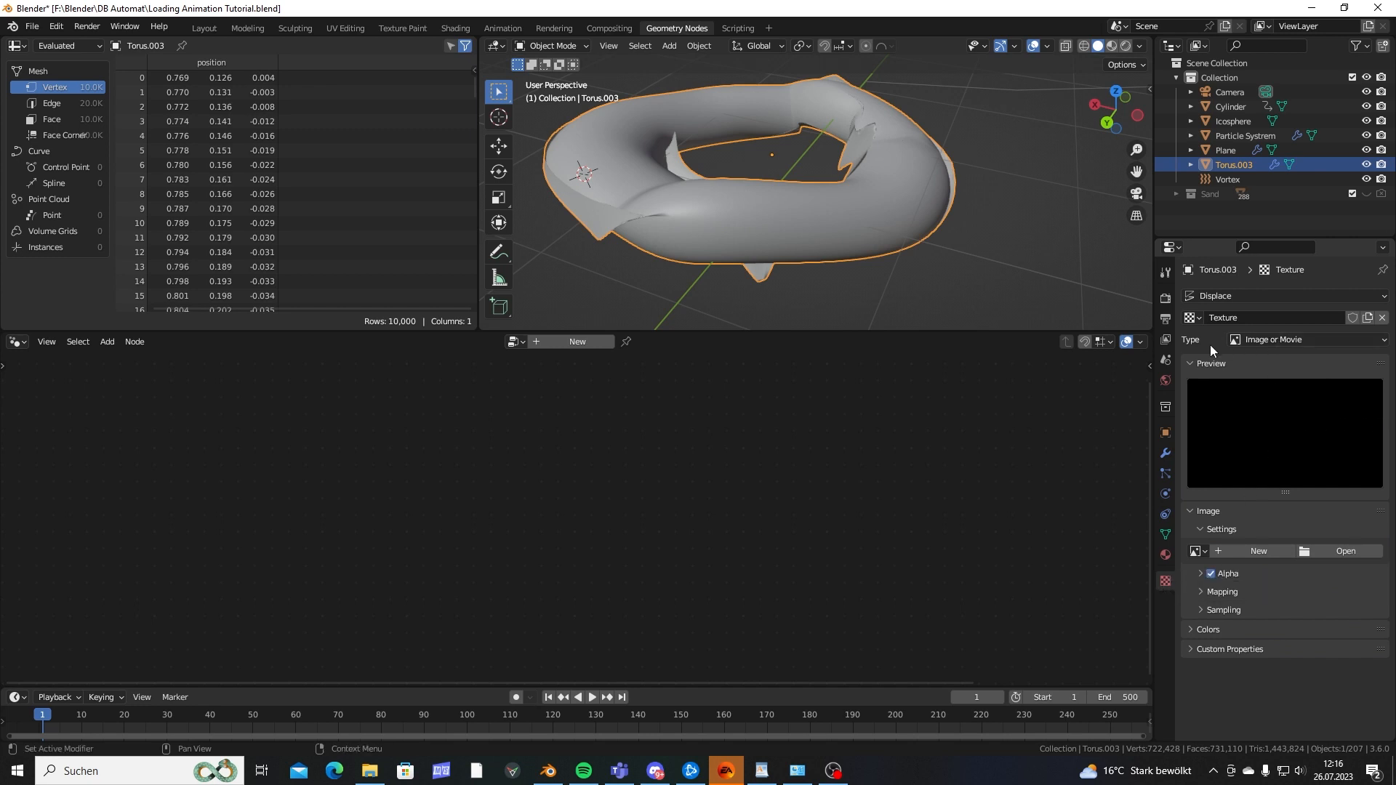
middle_click_drag(908, 189, 826, 166)
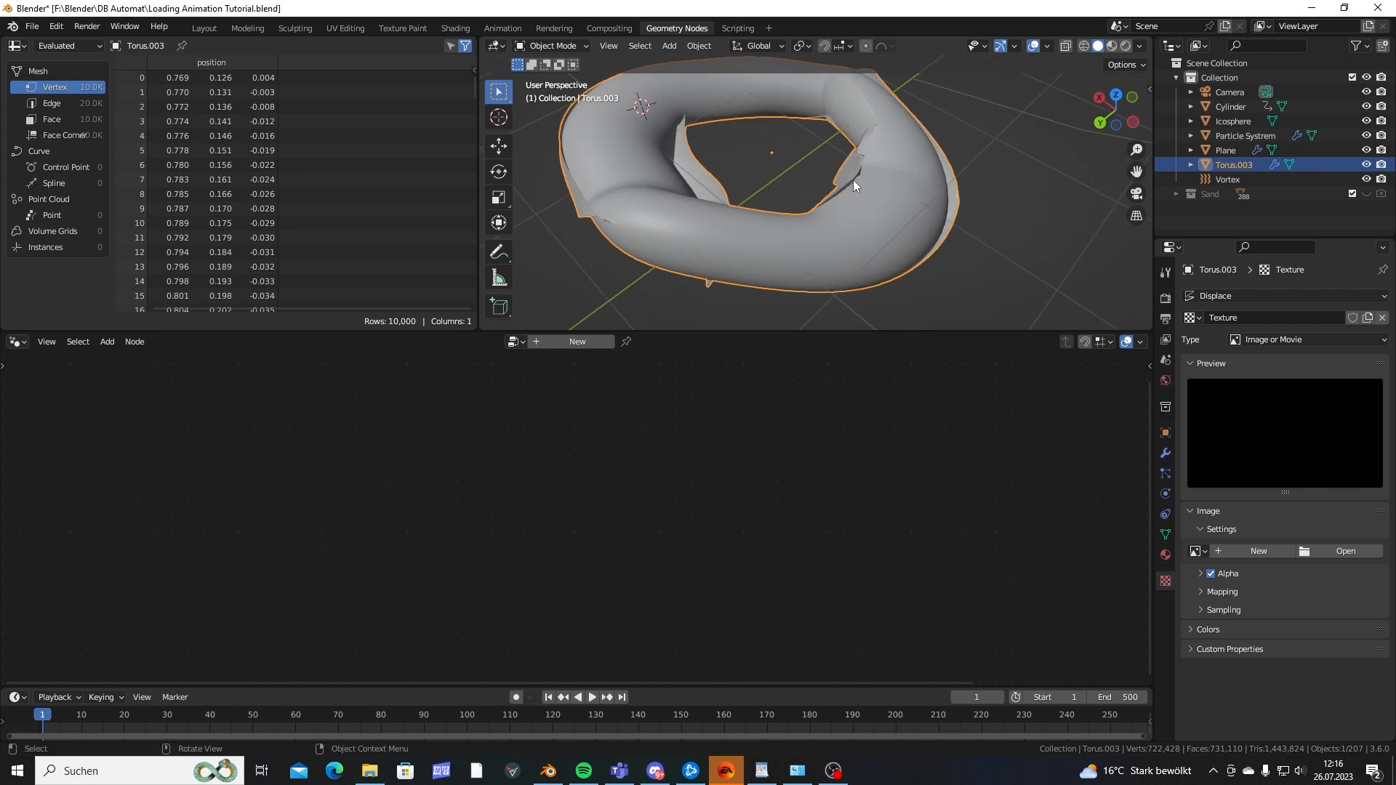
left_click(1259, 335)
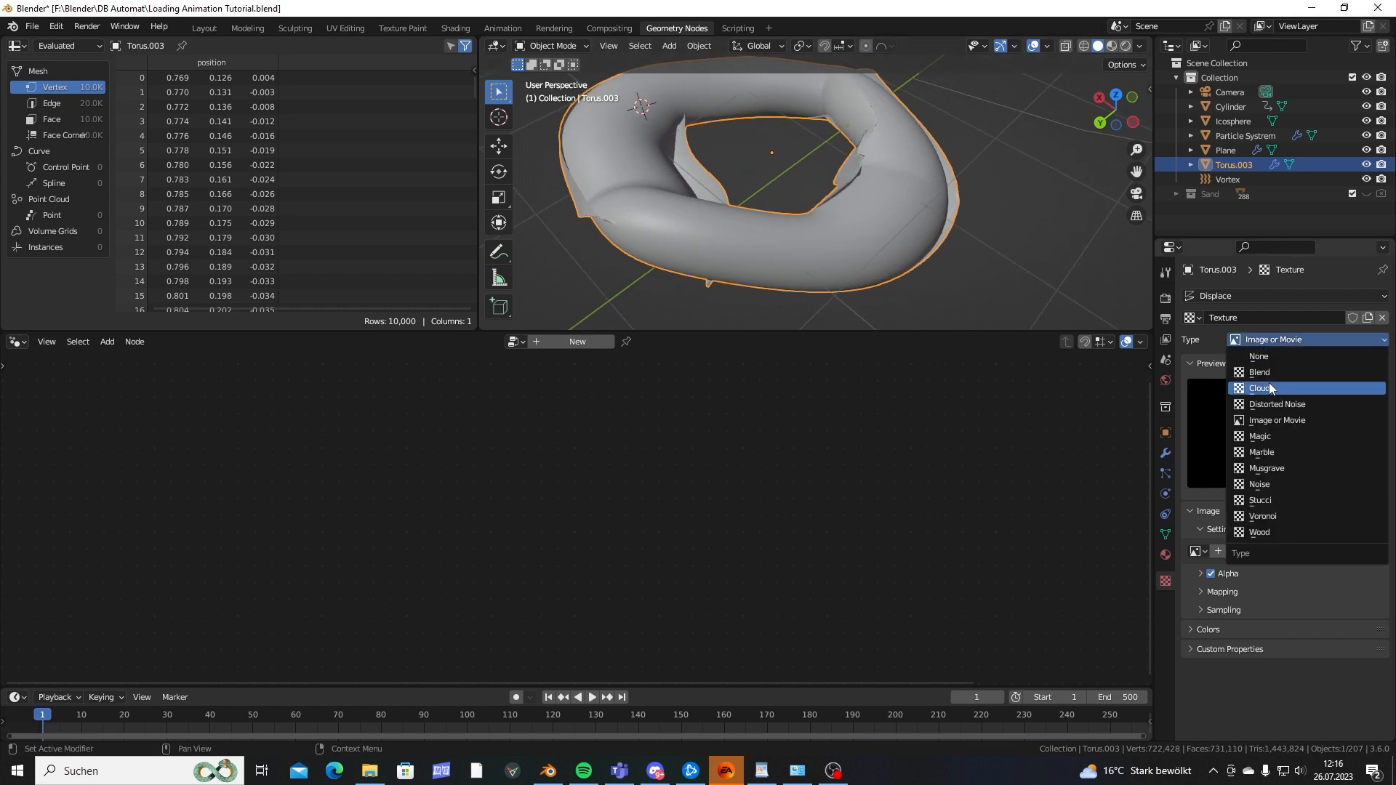
left_click(1268, 382)
middle_click_drag(928, 212, 892, 224)
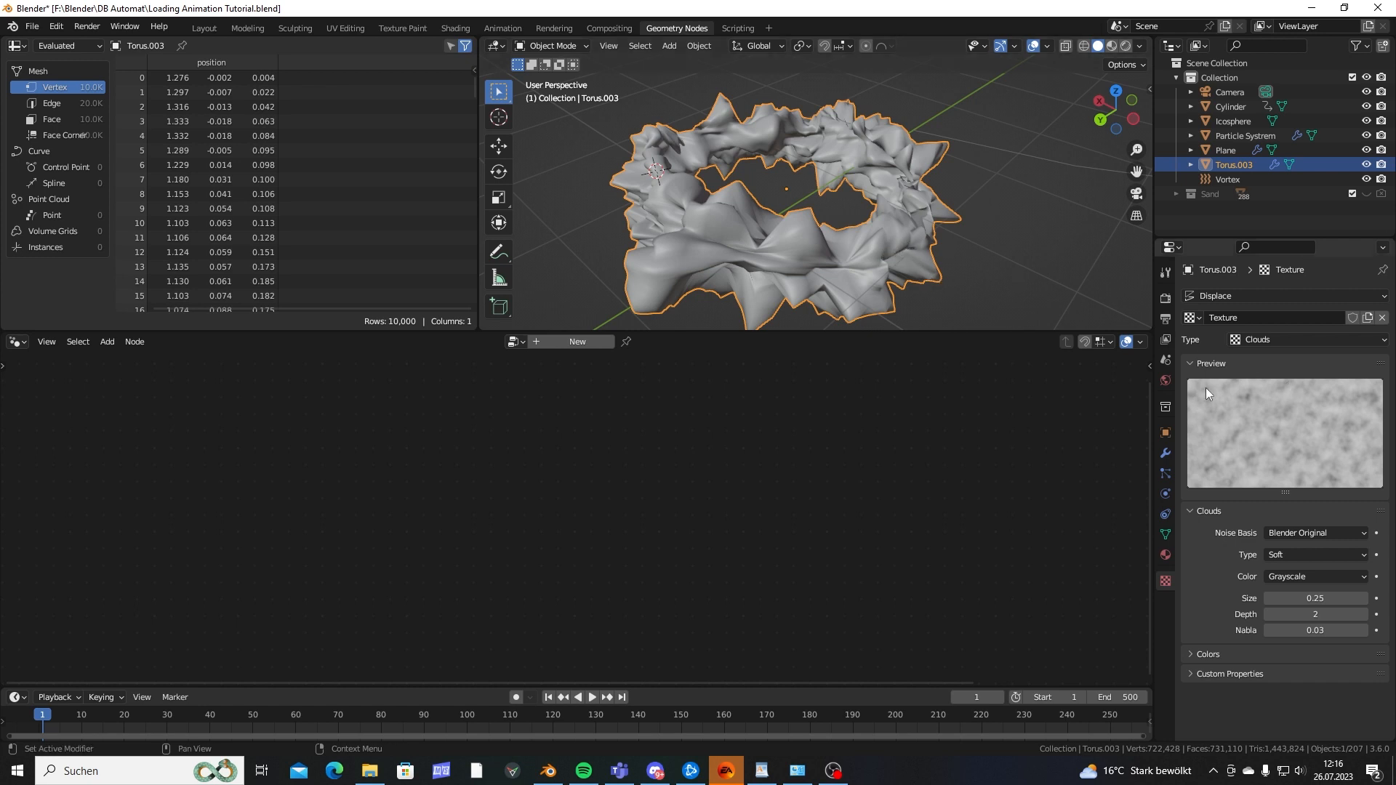
Set the Clouds texture's size to 2.00 to smooth the torus displacement.
middle_click_drag(932, 182, 849, 215)
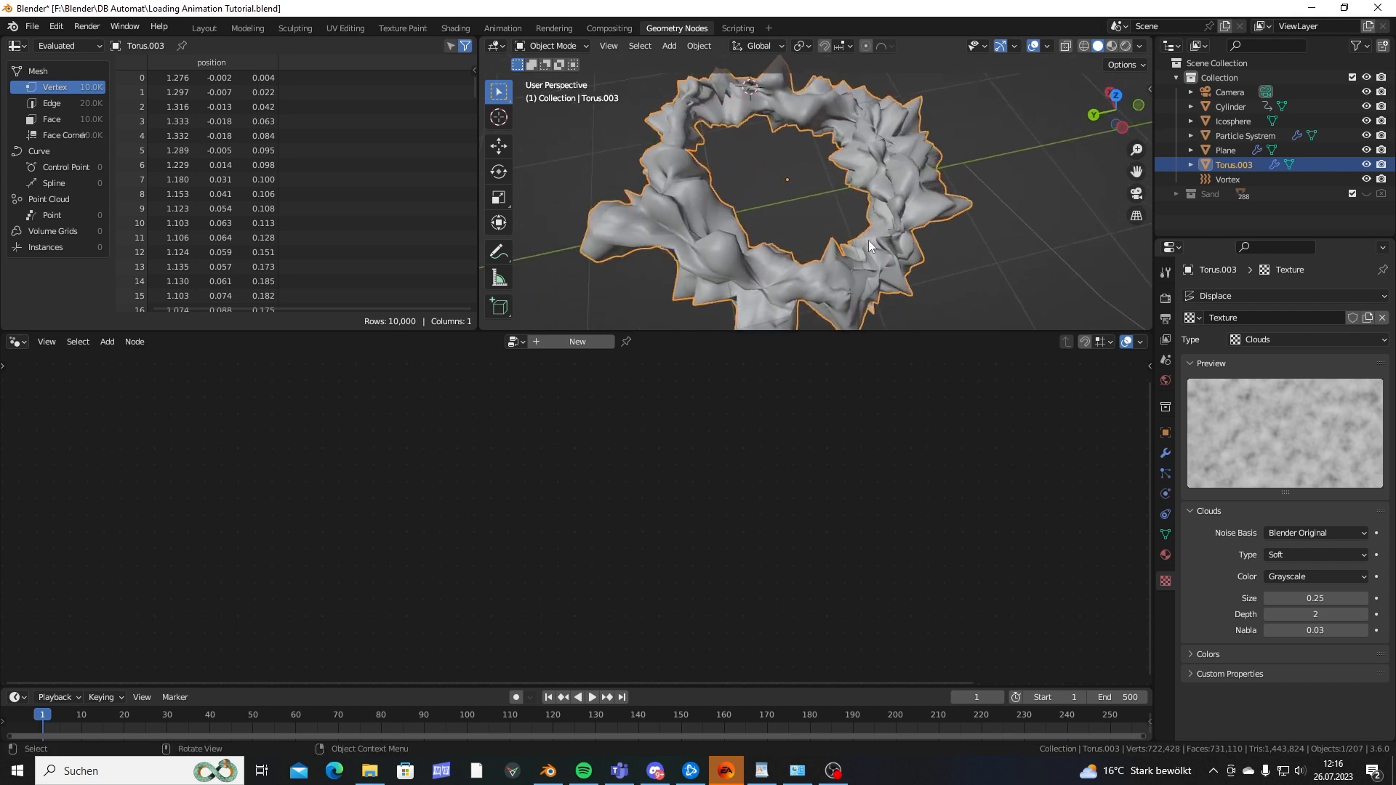
left_click_drag(1315, 598, 1393, 598)
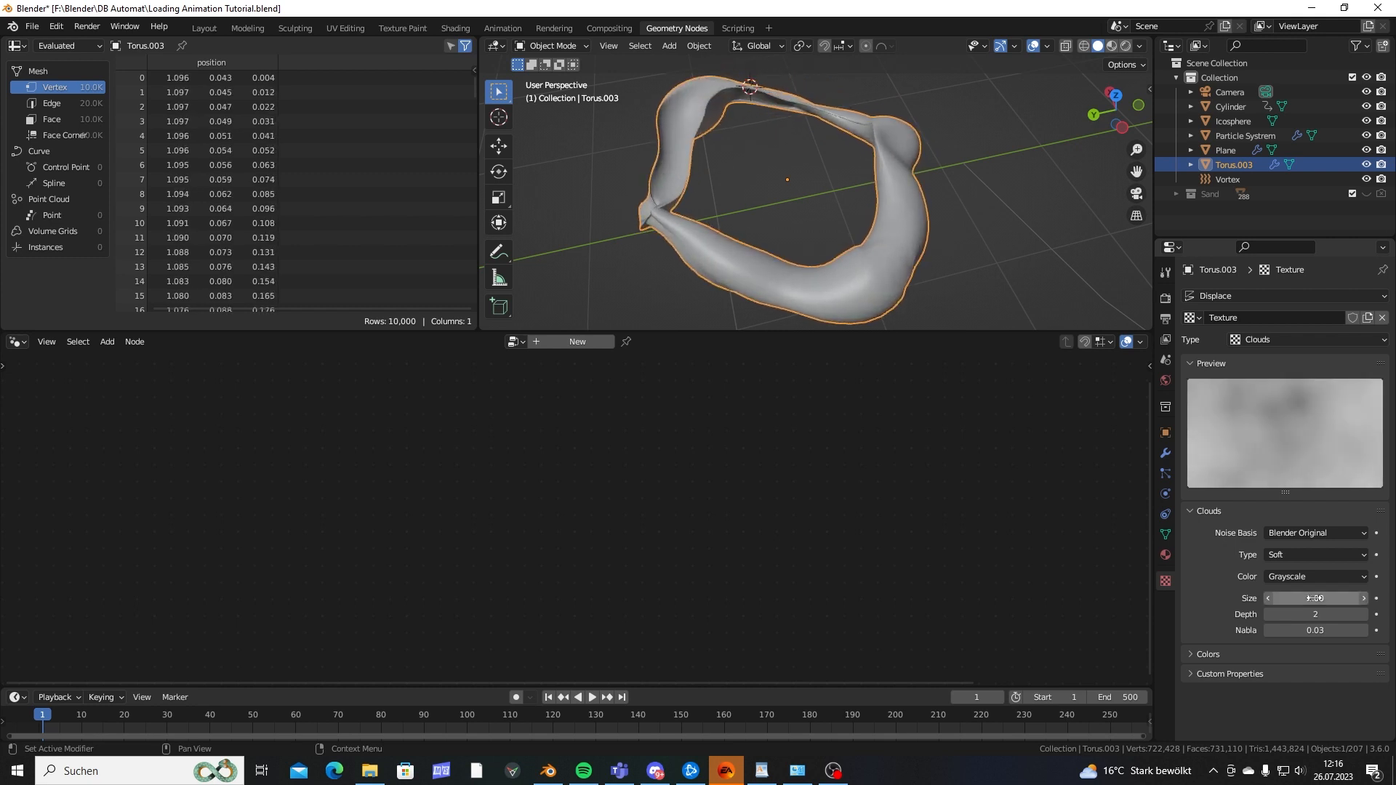
middle_click_drag(924, 247, 761, 229)
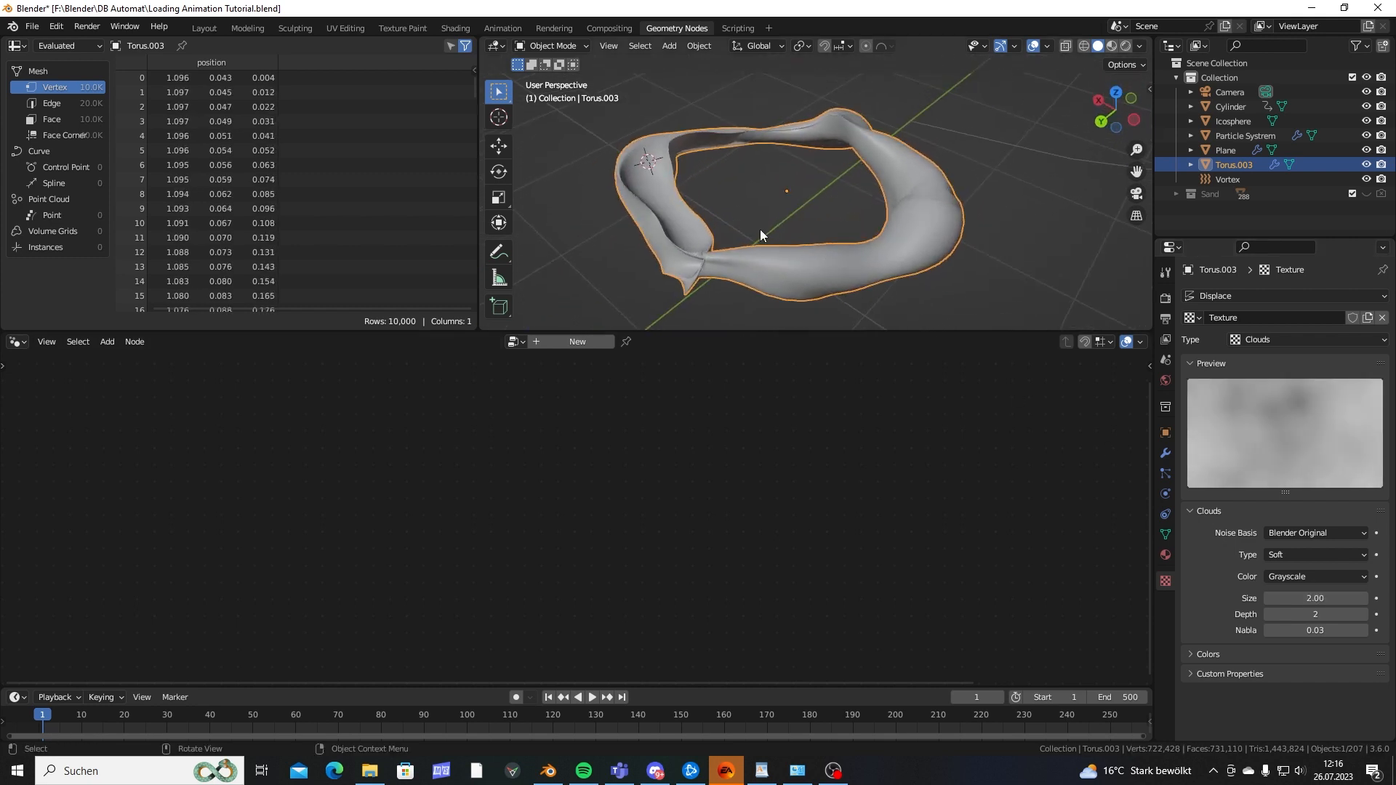
Set the Displace modifier's strength to 0.2 and play the animation briefly to preview the torus deformation.
left_click(1166, 454)
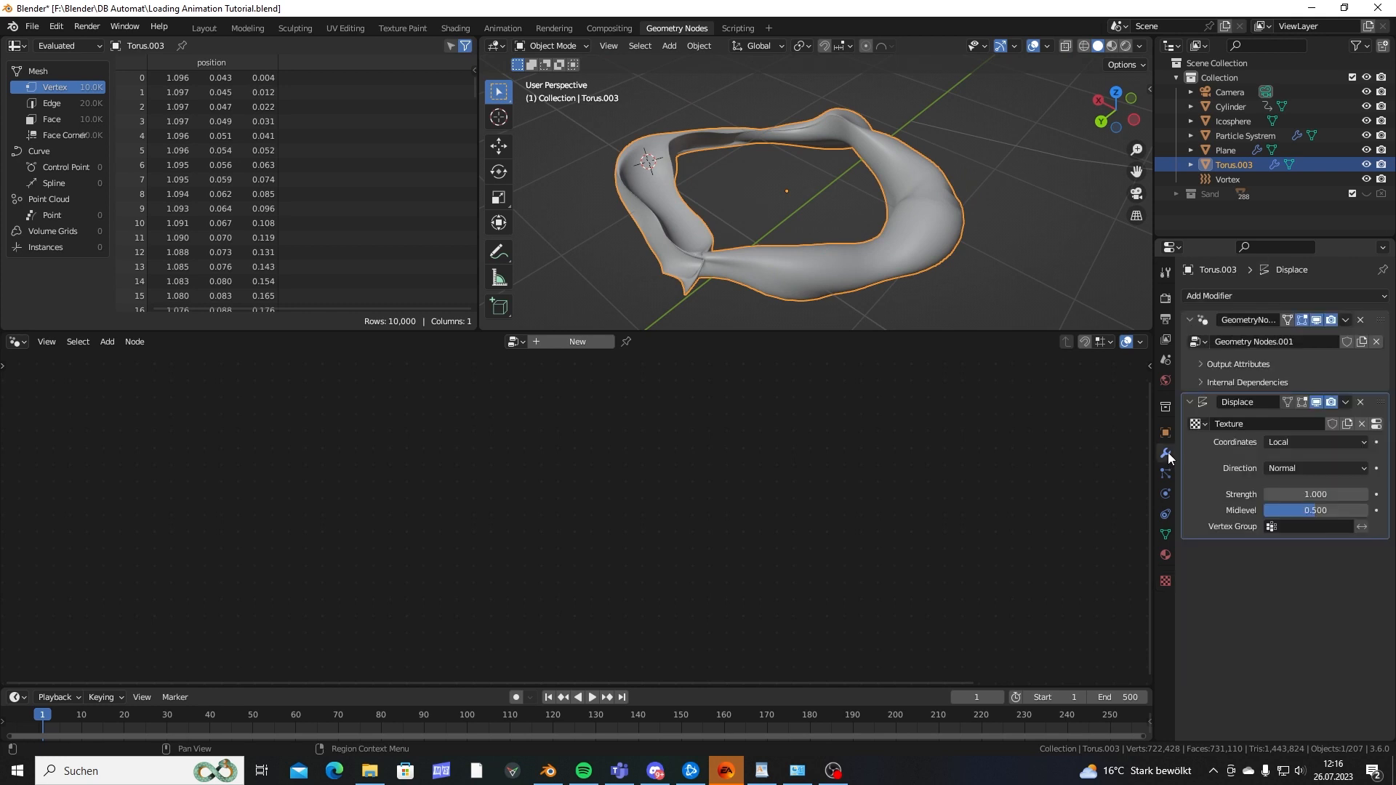
double_click(1315, 494)
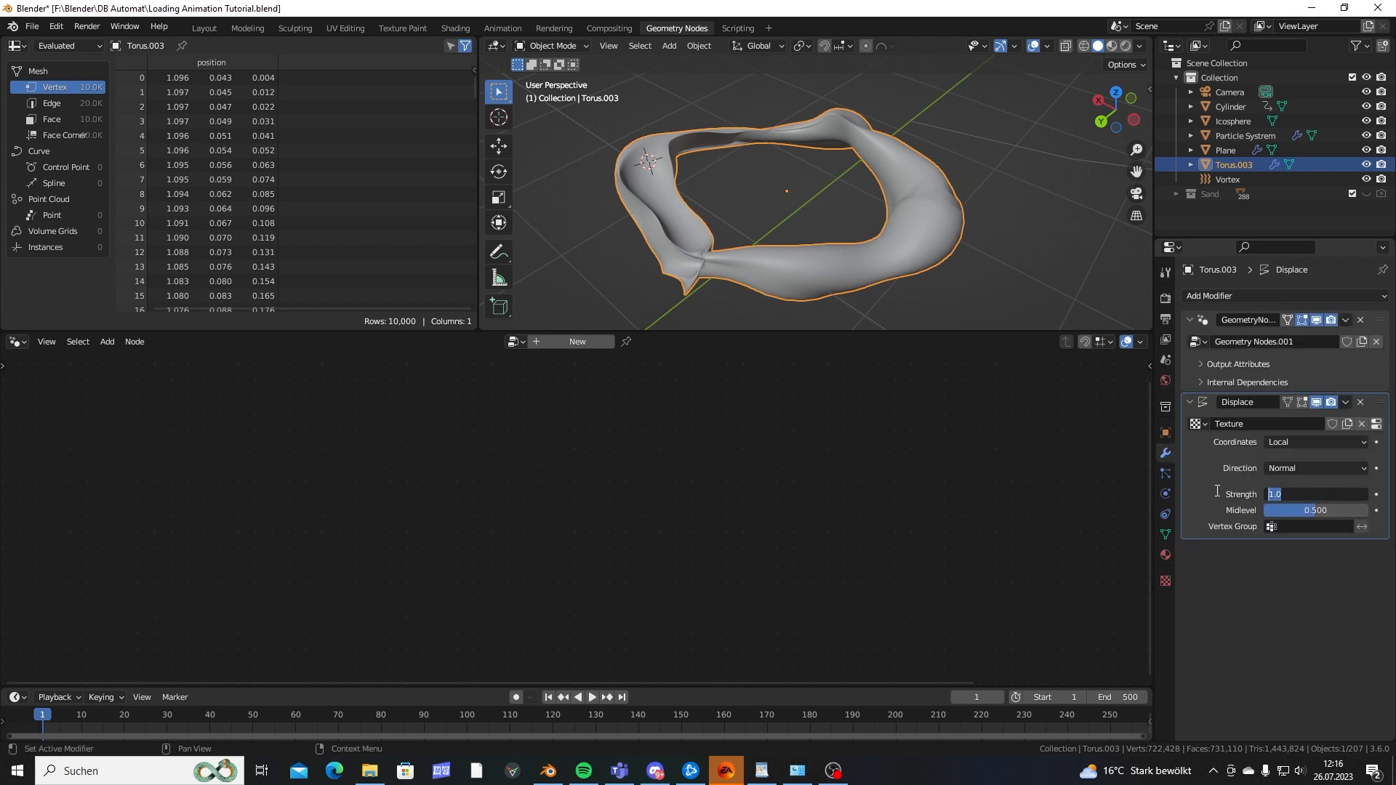
type("0.2")
key("Return")
middle_click_drag(736, 262, 862, 211)
key("space")
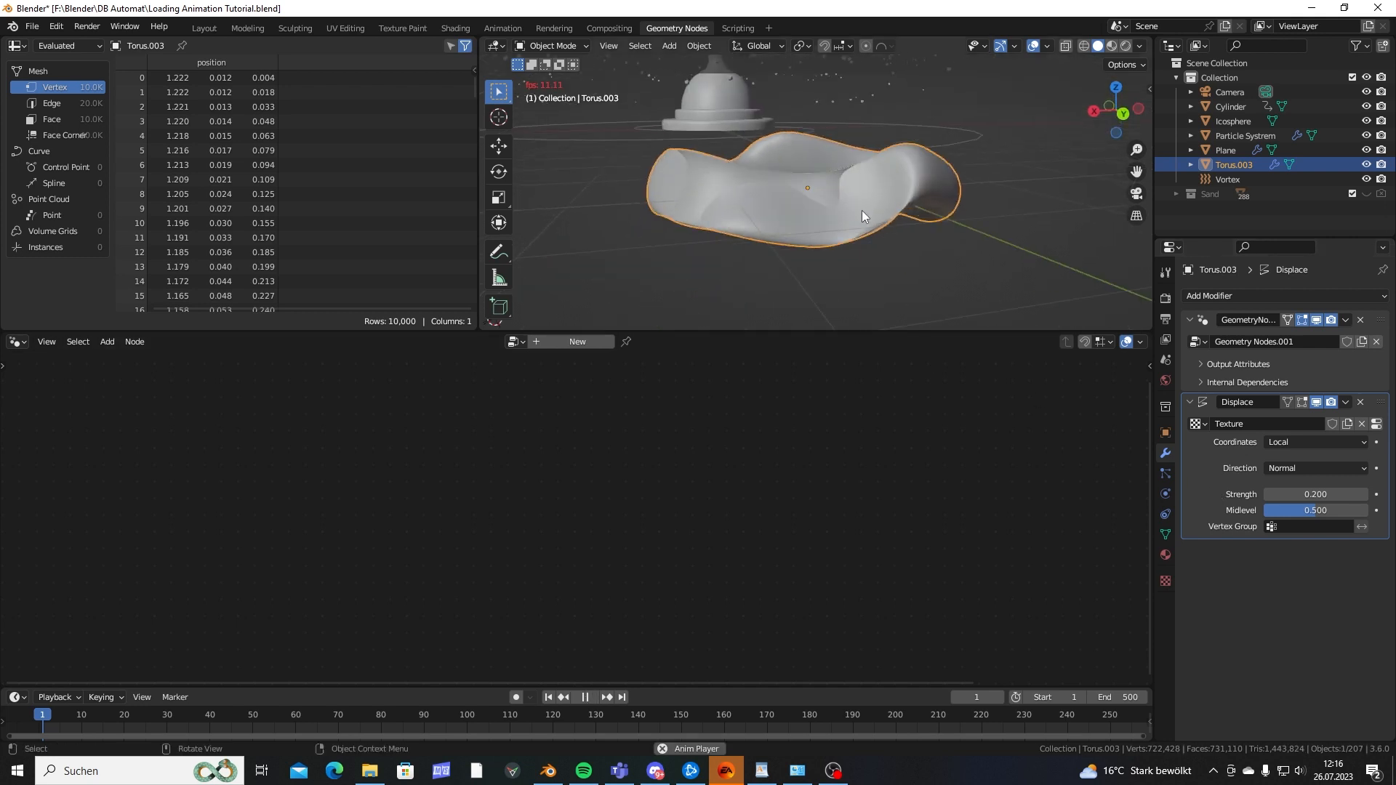
middle_click_drag(970, 215, 896, 268)
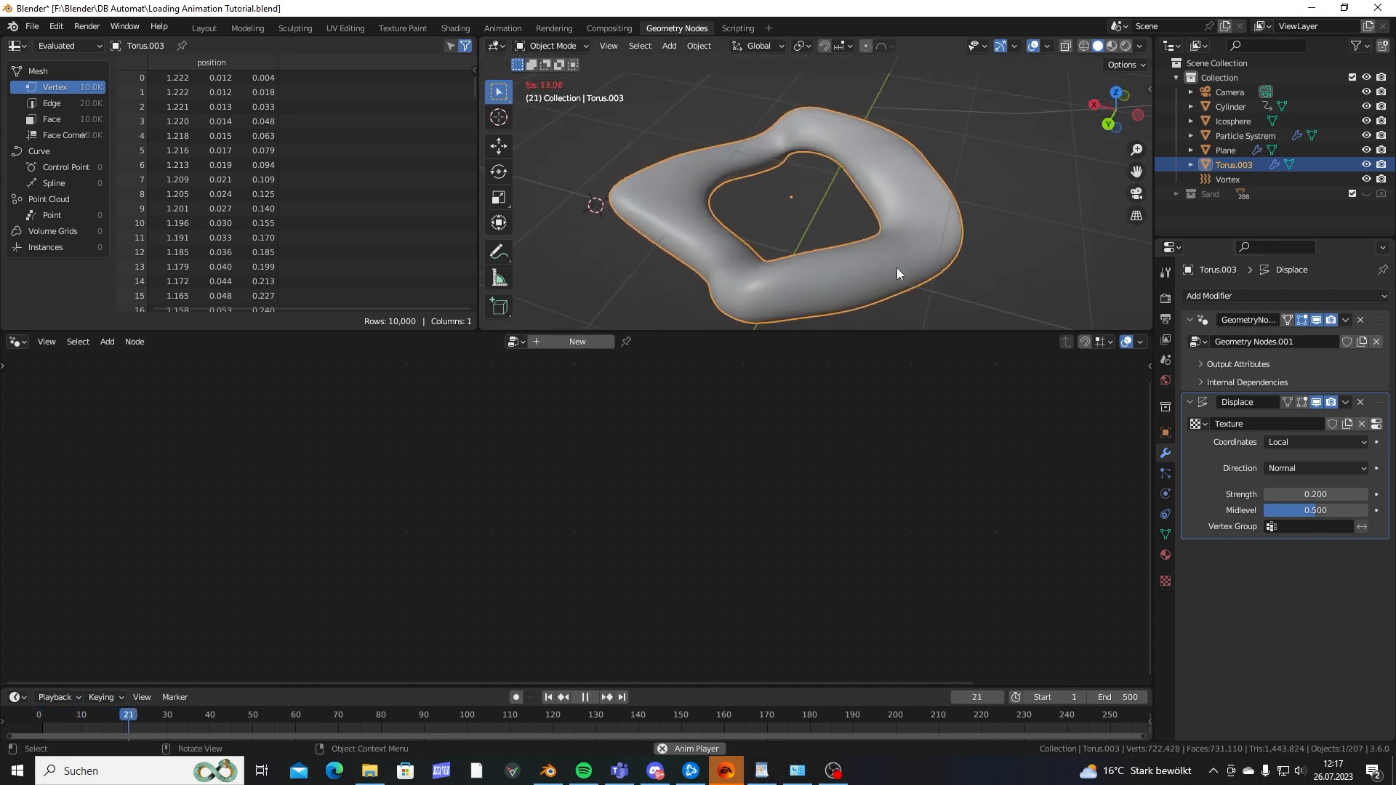
key("space")
Reduce the Clouds texture's size to 0.54 and keyframe it at frame 1.
mouse_move(1304, 494)
left_mouse_down()
mouse_move(1356, 494)
mouse_move(1318, 494)
left_mouse_up()
left_click(1376, 423)
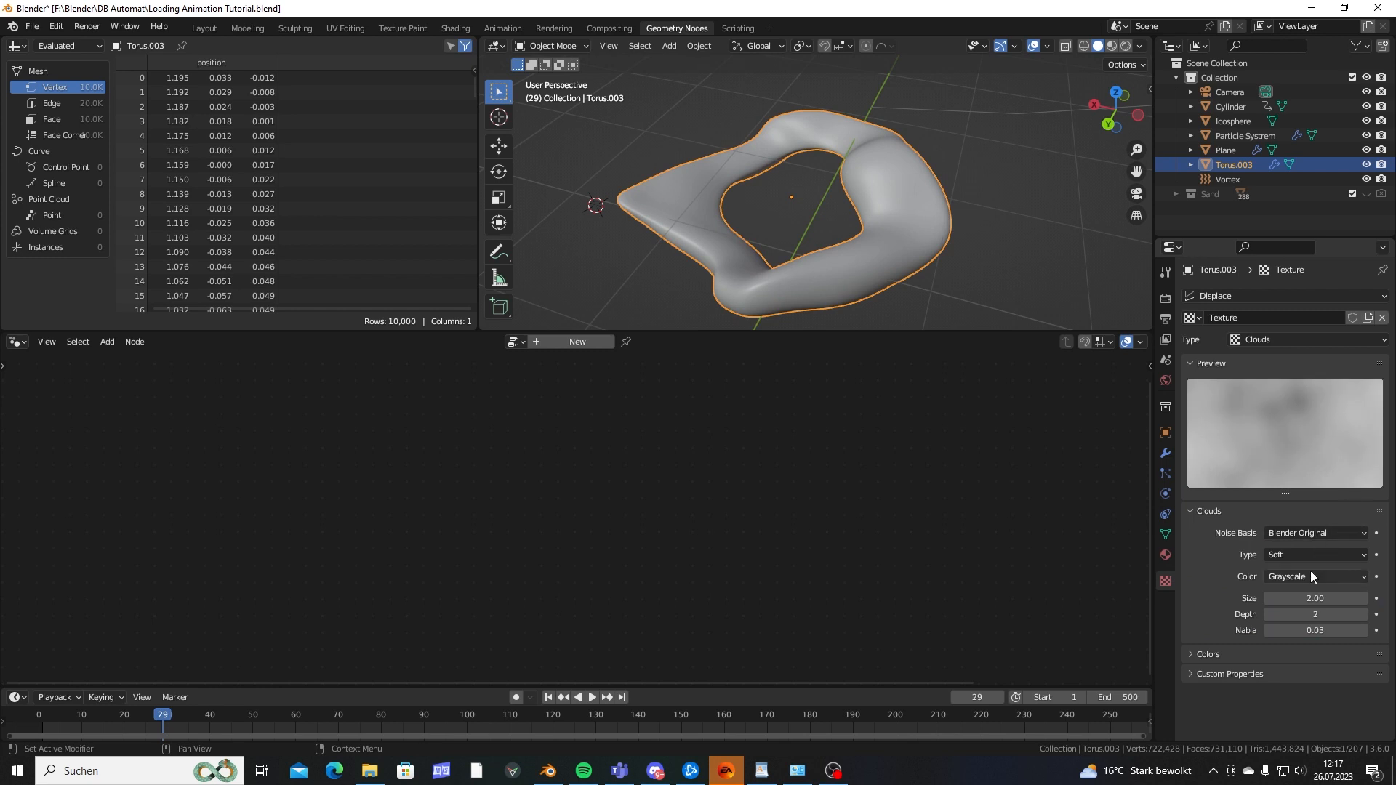
left_click_drag(1313, 598, 1226, 598)
mouse_move(858, 196)
middle_mouse_down()
mouse_move(955, 163)
mouse_move(801, 222)
mouse_move(804, 189)
mouse_move(735, 254)
mouse_move(818, 149)
mouse_move(845, 174)
middle_mouse_up()
key("shift+Left")
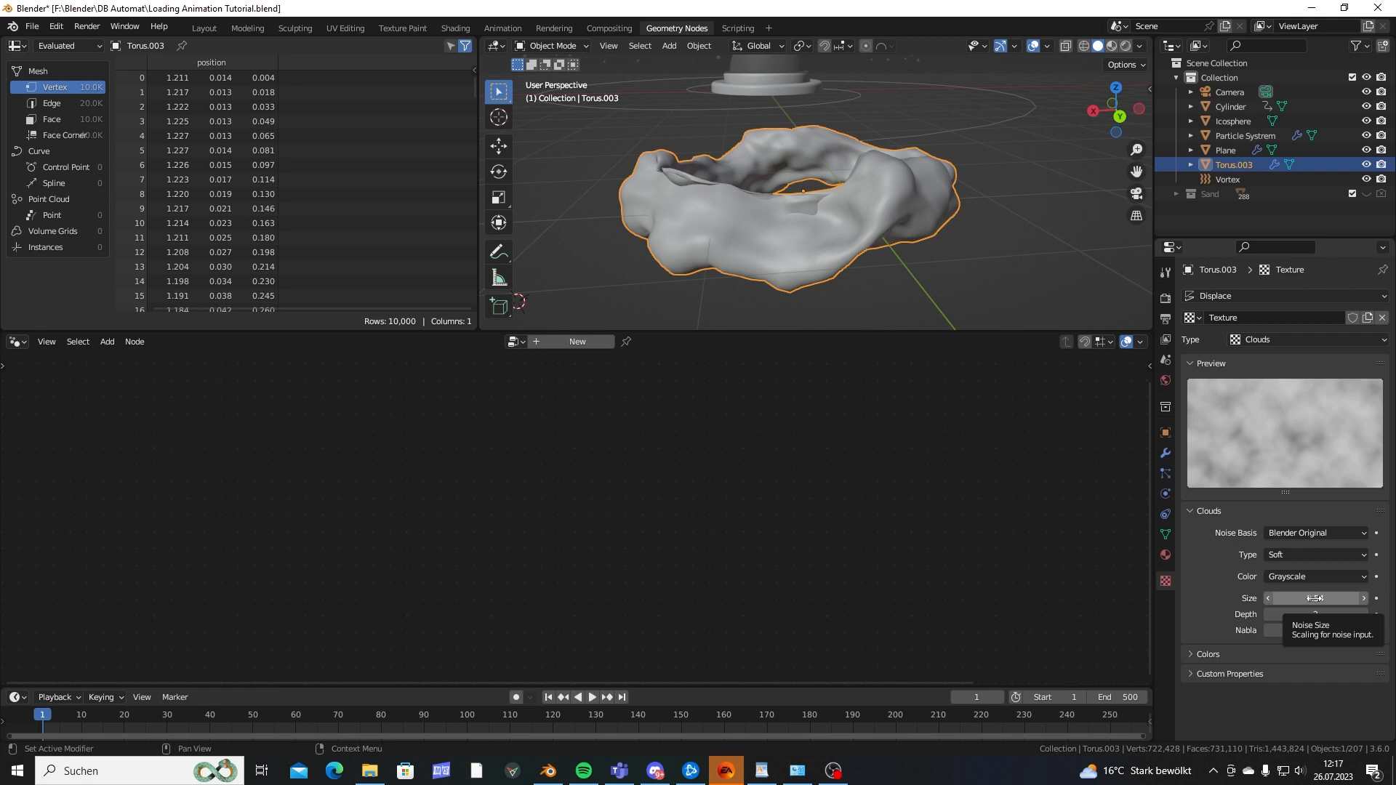
key("i")
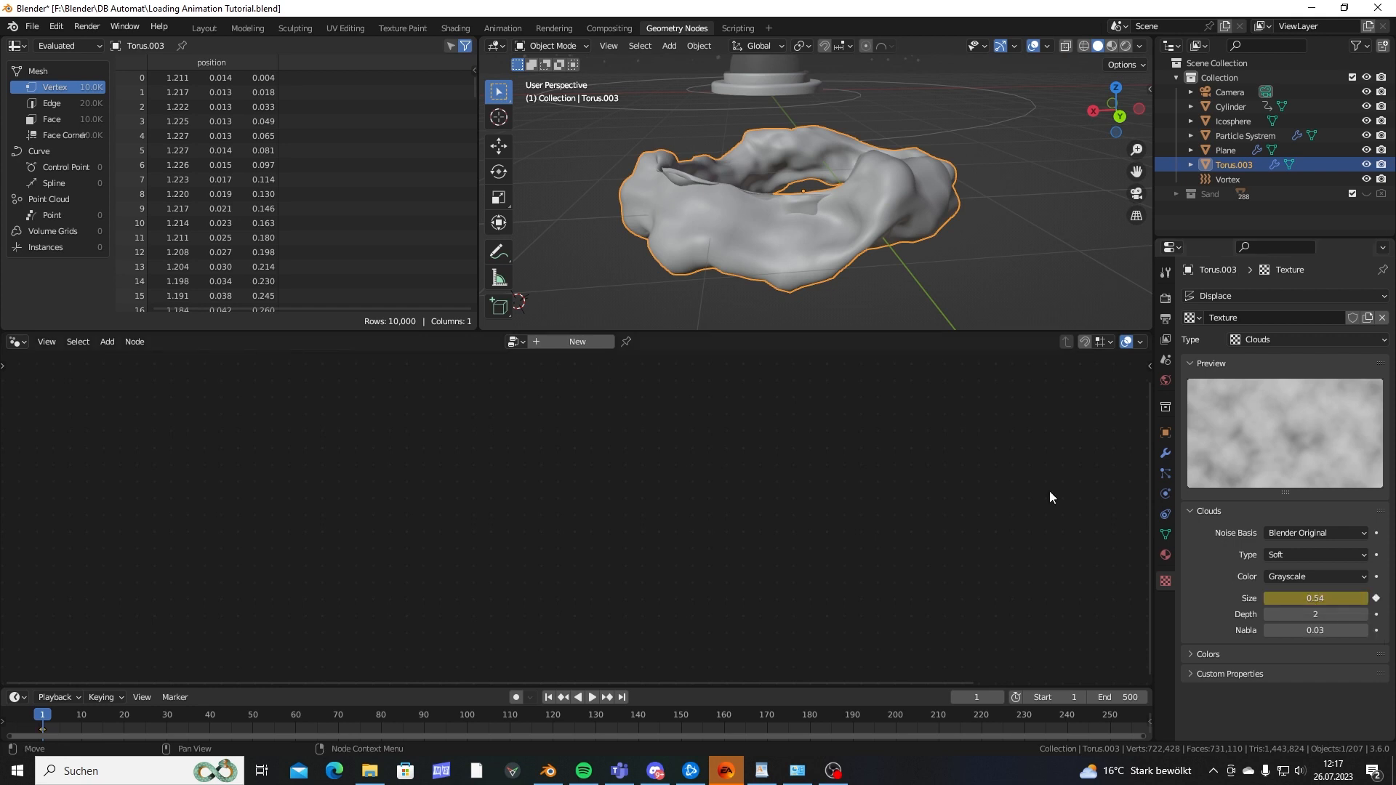
Keyframe the Clouds texture's size at 0.90 on frame 500 and play the animation from frame 1.
key("shift+Right")
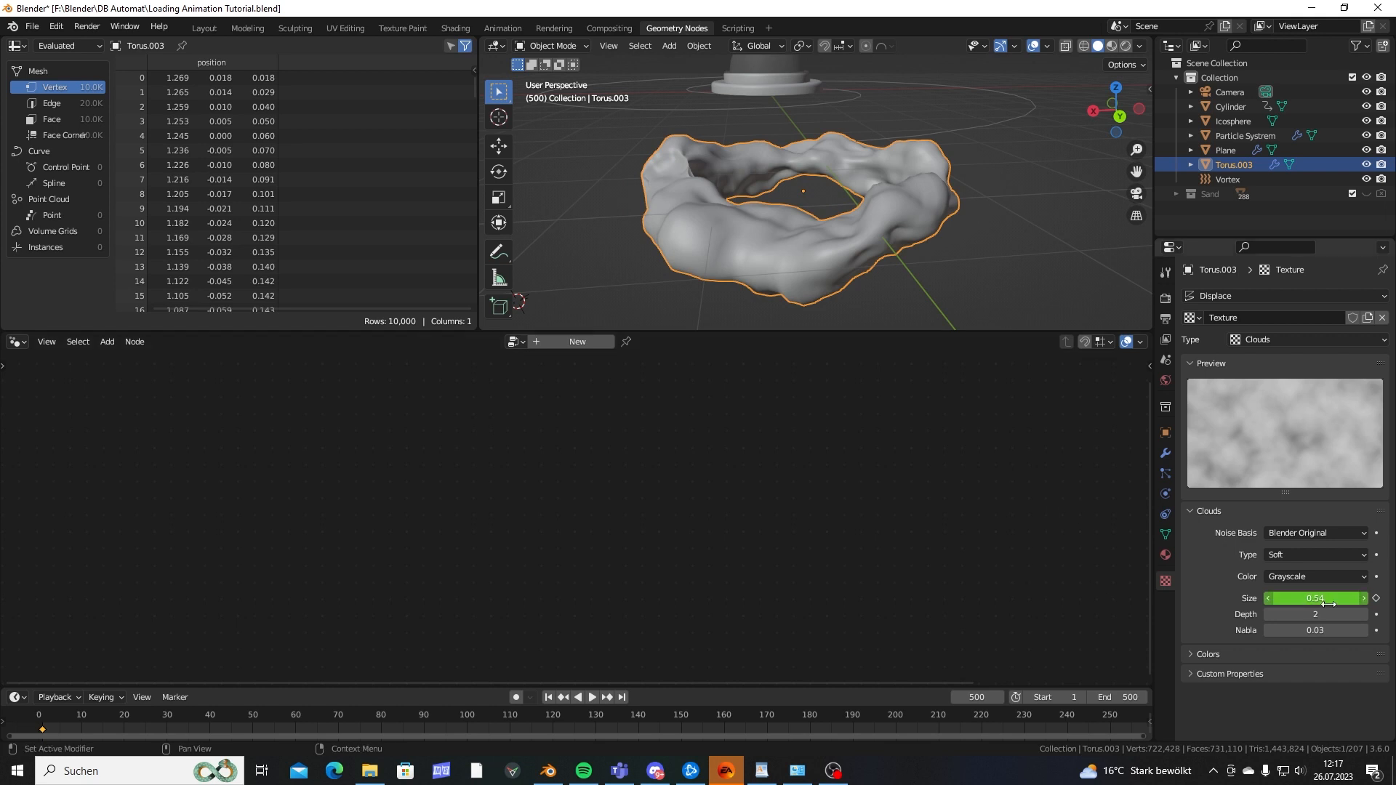
mouse_move(1310, 601)
left_mouse_down()
mouse_move(1352, 601)
mouse_move(1318, 599)
left_mouse_up()
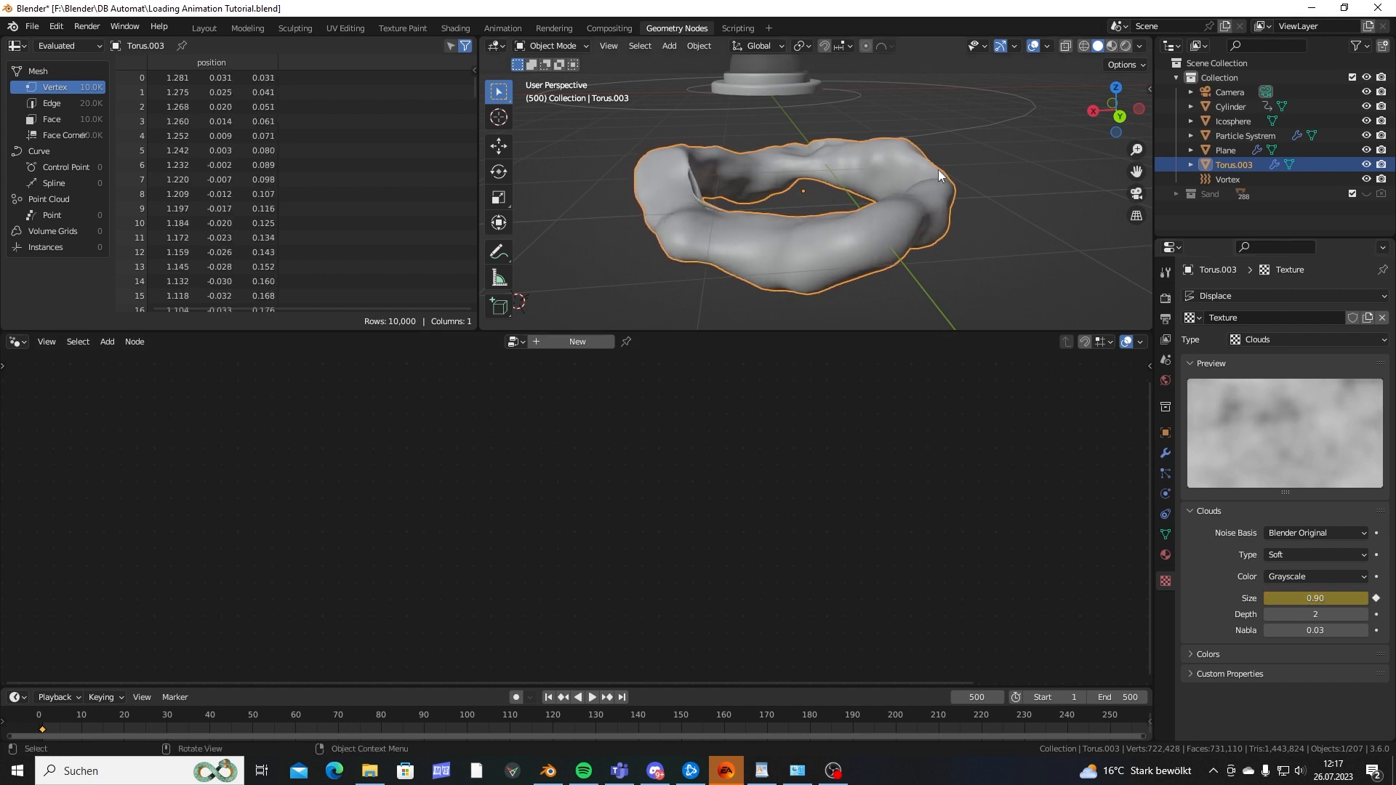
key("shift+Left")
key("space")
middle_click_drag(999, 175, 913, 231)
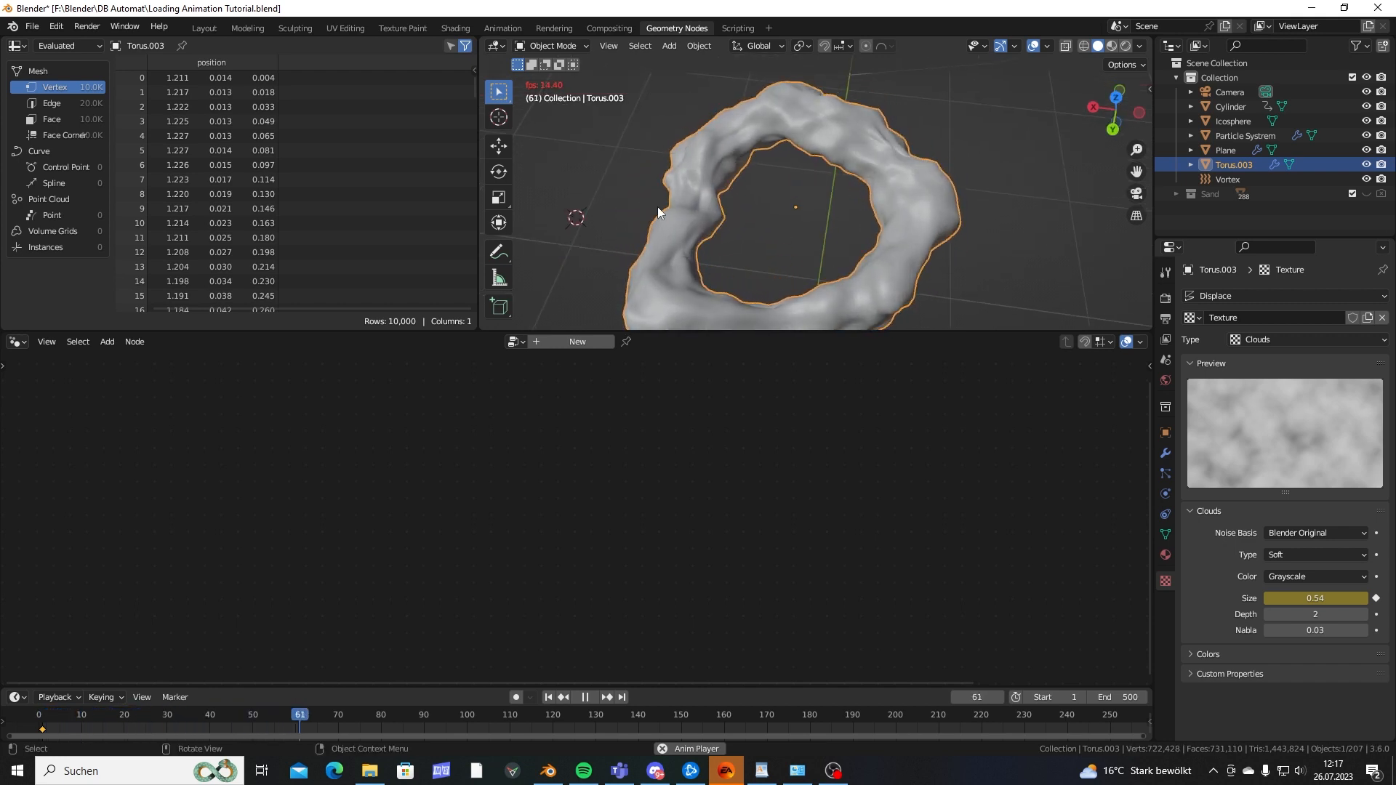
middle_click_drag(782, 253, 813, 267)
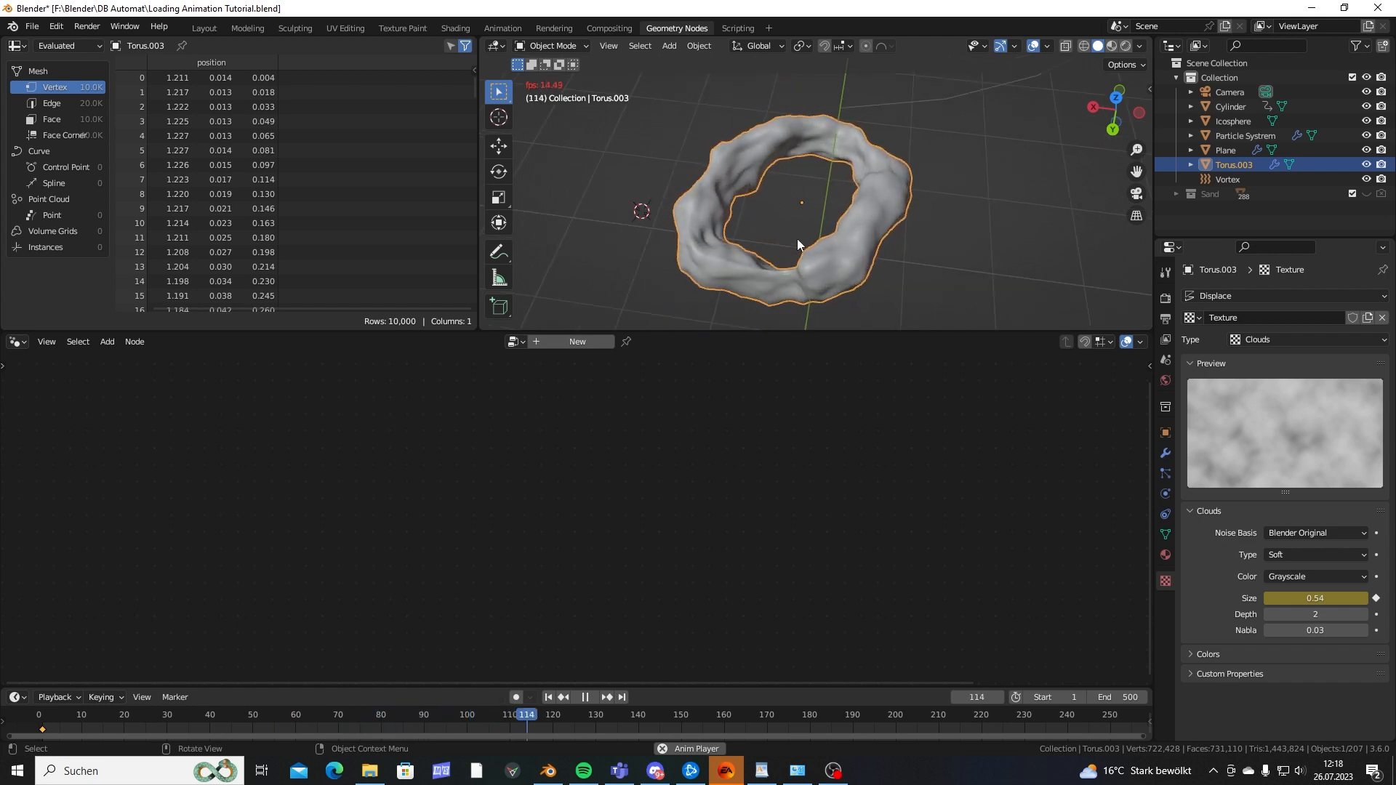
key("space")
Switch the viewport to rendered shading and play the animation to inspect the torus fog.
mouse_move(797, 213)
middle_mouse_down()
mouse_move(823, 225)
mouse_move(819, 167)
mouse_move(893, 174)
middle_mouse_up()
key("z")
left_click(820, 137)
scroll(914, 177, "up", 3)
key("space")
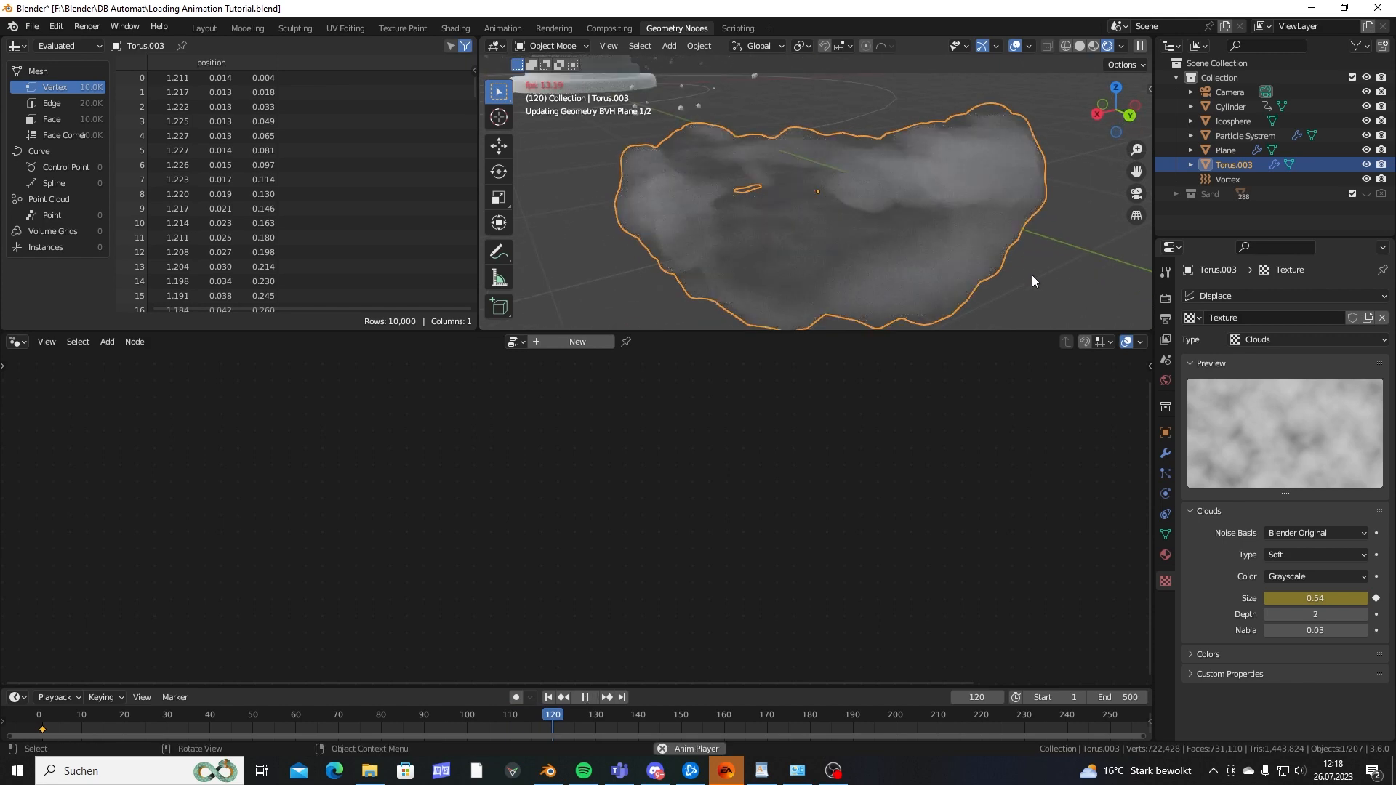
key("space")
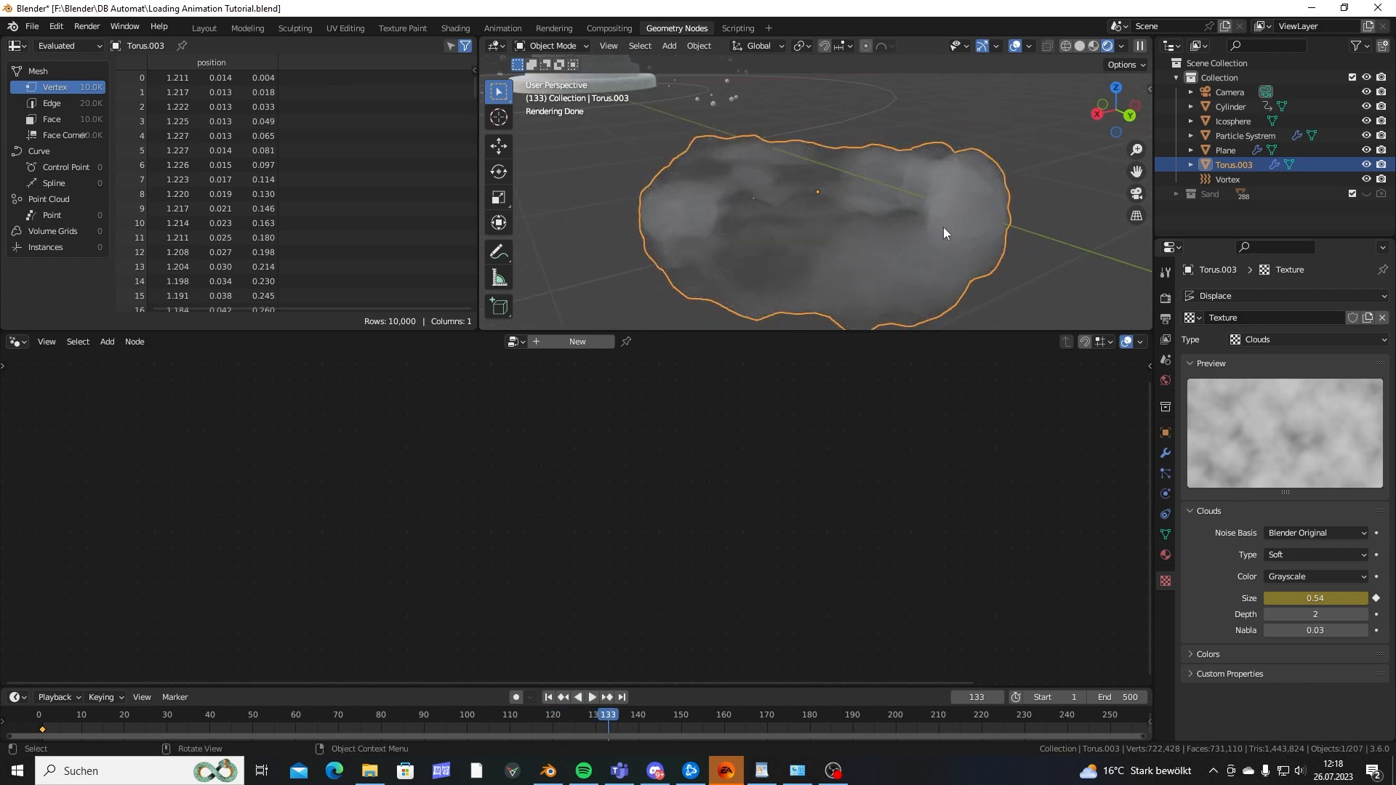
middle_click_drag(943, 226, 826, 269)
key("space")
Move the torus along the Y axis to encircle the hourglass and scale it up uniformly by about 1.96.
key("g")
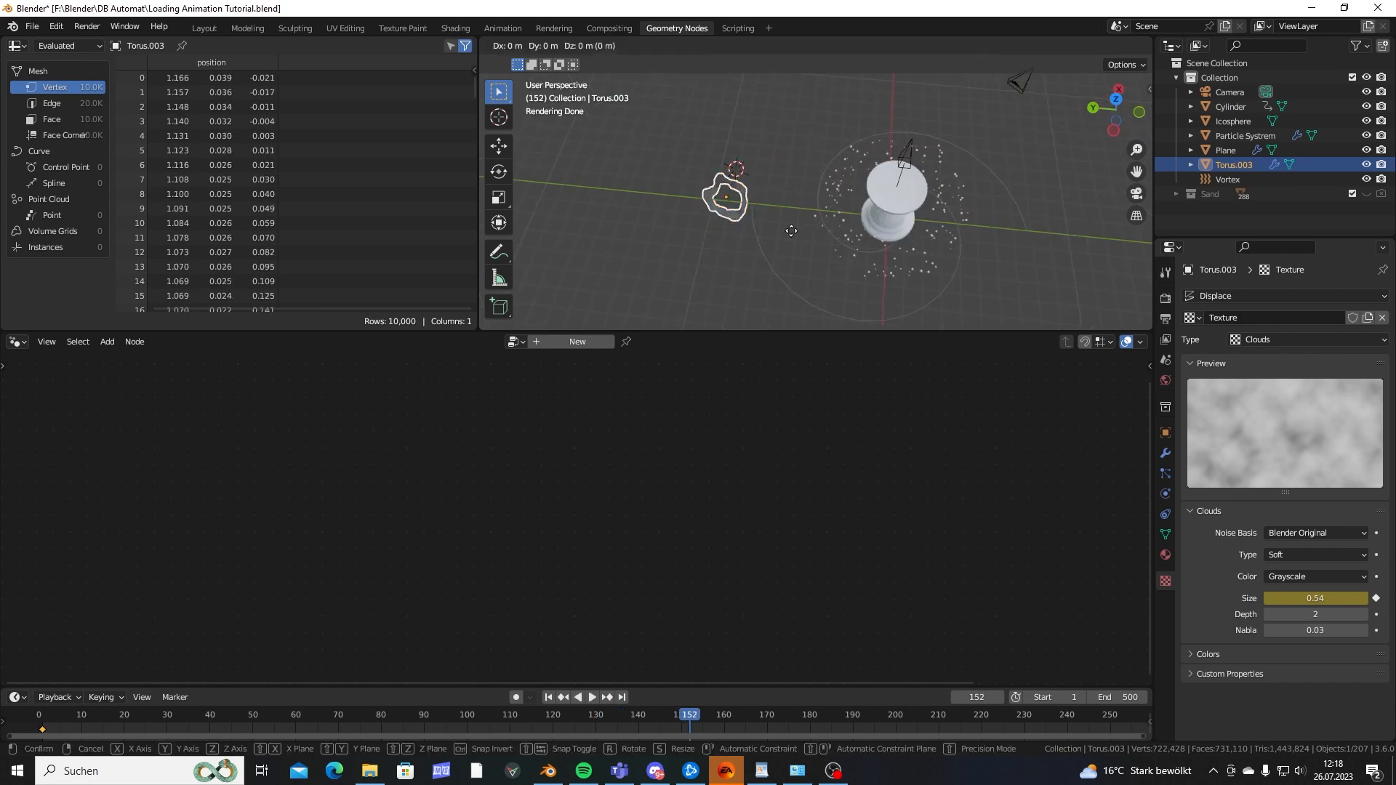
key("y")
left_click(957, 238)
mouse_move(957, 237)
middle_mouse_down()
mouse_move(954, 179)
mouse_move(945, 216)
middle_mouse_up()
scroll(953, 179, "up", 4)
key("s")
left_click(1001, 221)
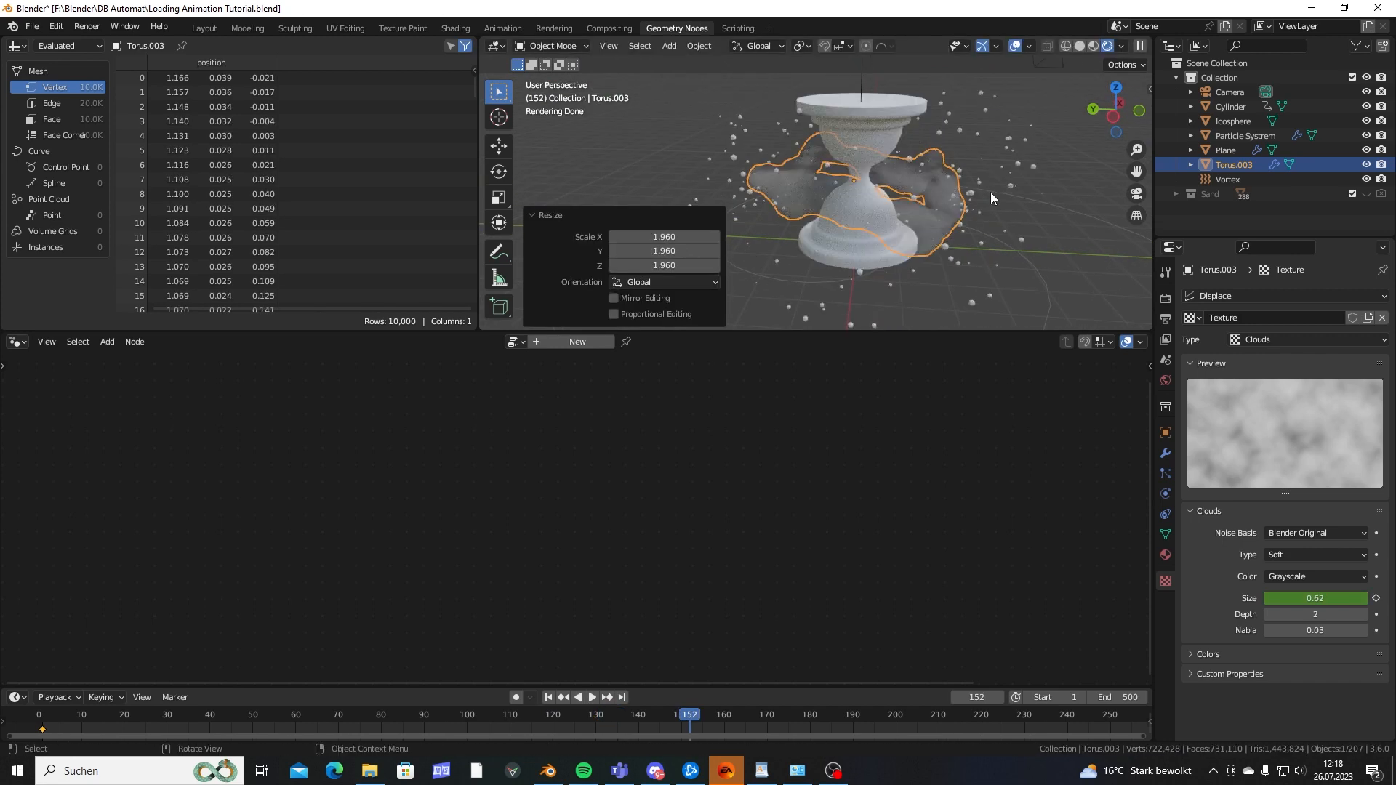
Raise the torus about 0.27 m along the Z axis around the hourglass.
key("g")
key("z")
left_click(991, 186)
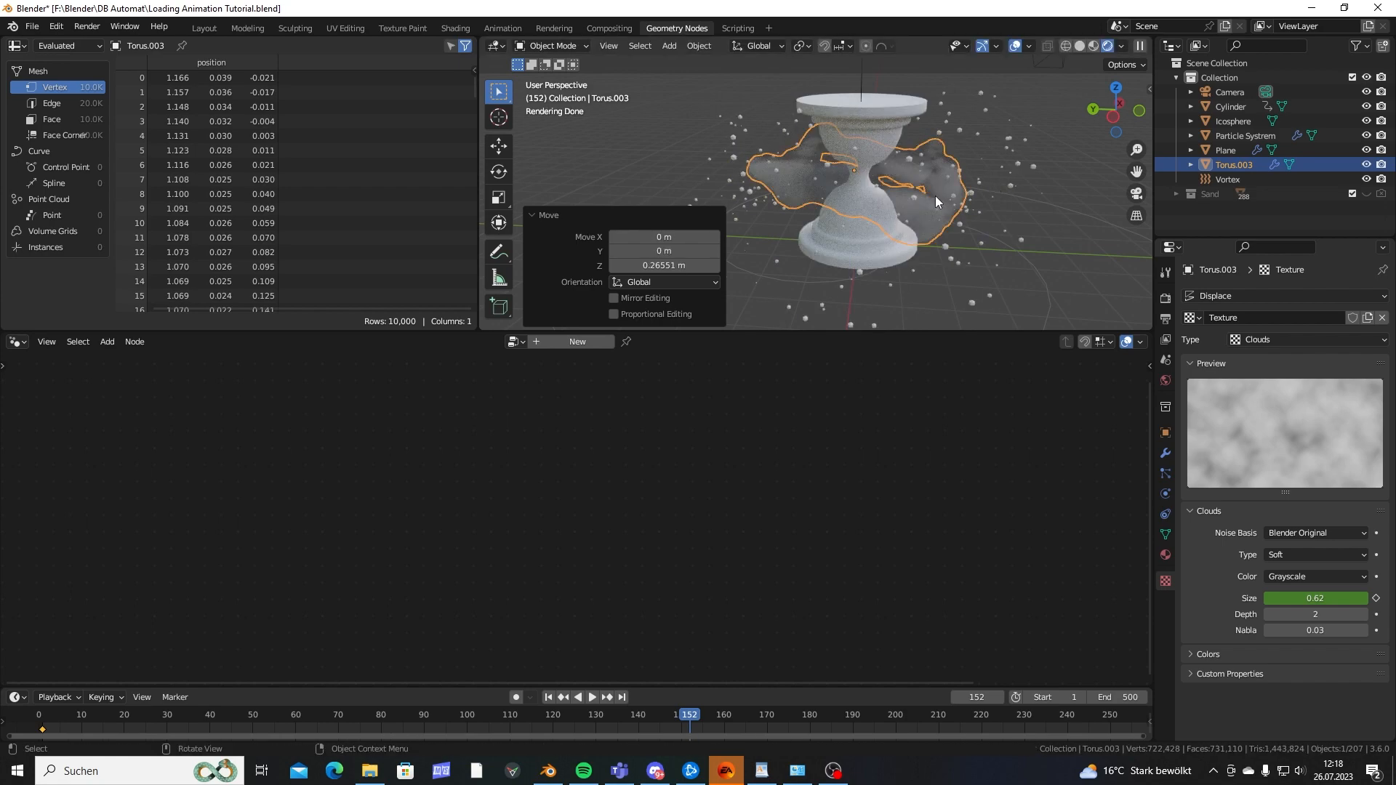
scroll(1025, 158, "down", 2)
middle_click_drag(1034, 150, 971, 225)
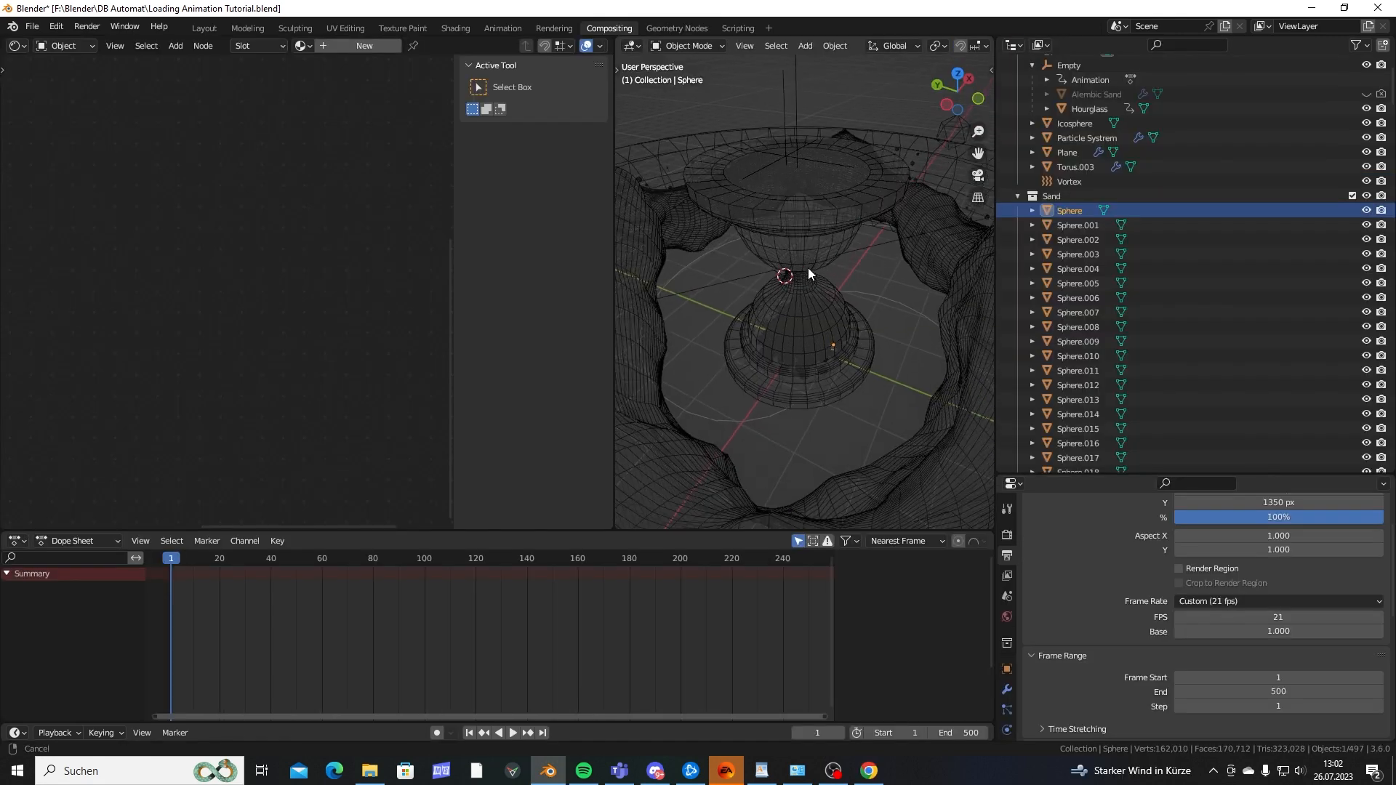
Select all sand spheres from Sphere through Sphere.287 and run Rigid Body Bake to Keyframes on them.
mouse_move(808, 267)
middle_mouse_down()
mouse_move(790, 228)
mouse_move(789, 295)
mouse_move(791, 281)
middle_mouse_up()
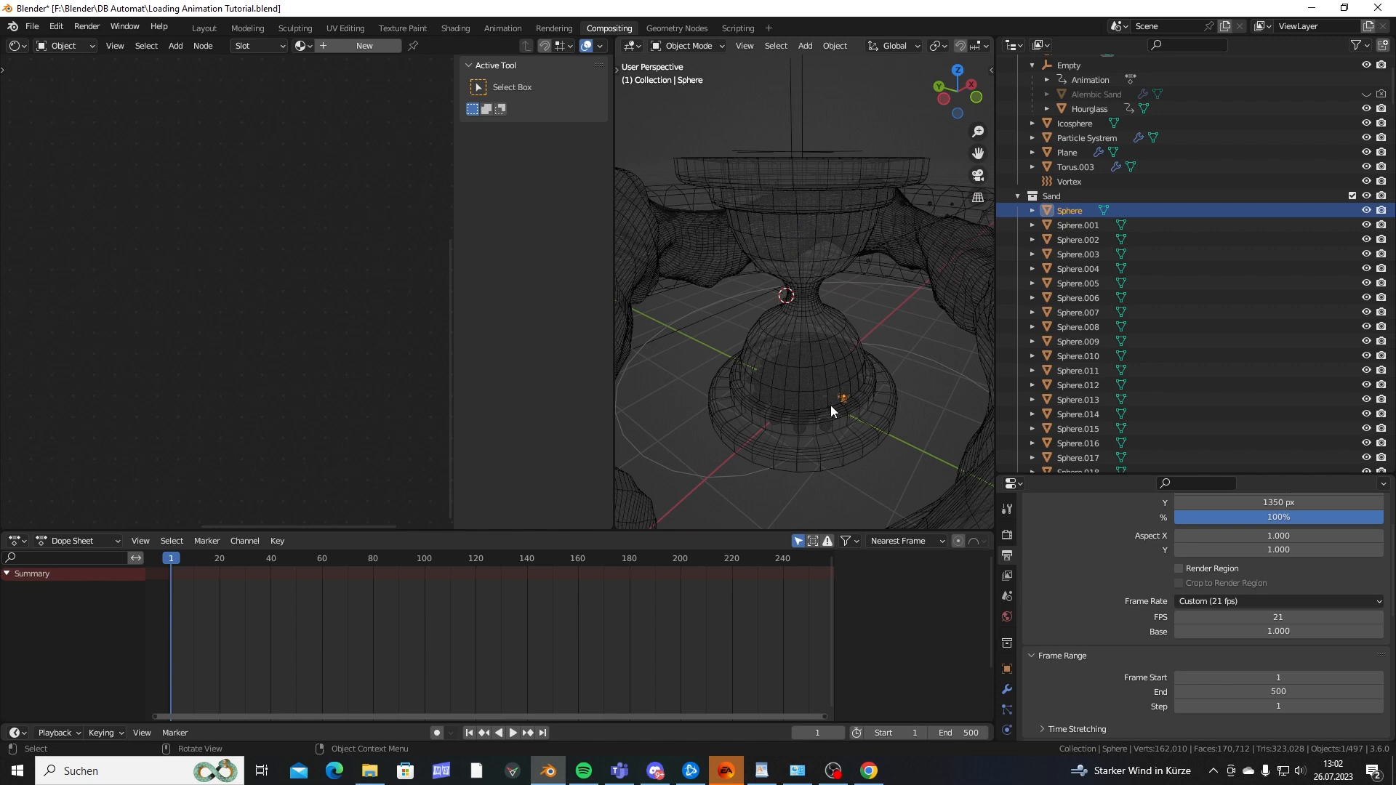
mouse_move(860, 410)
middle_mouse_down()
mouse_move(848, 374)
mouse_move(865, 334)
mouse_move(871, 382)
mouse_move(853, 416)
mouse_move(831, 339)
mouse_move(840, 404)
middle_mouse_up()
scroll(865, 334, "up", 5)
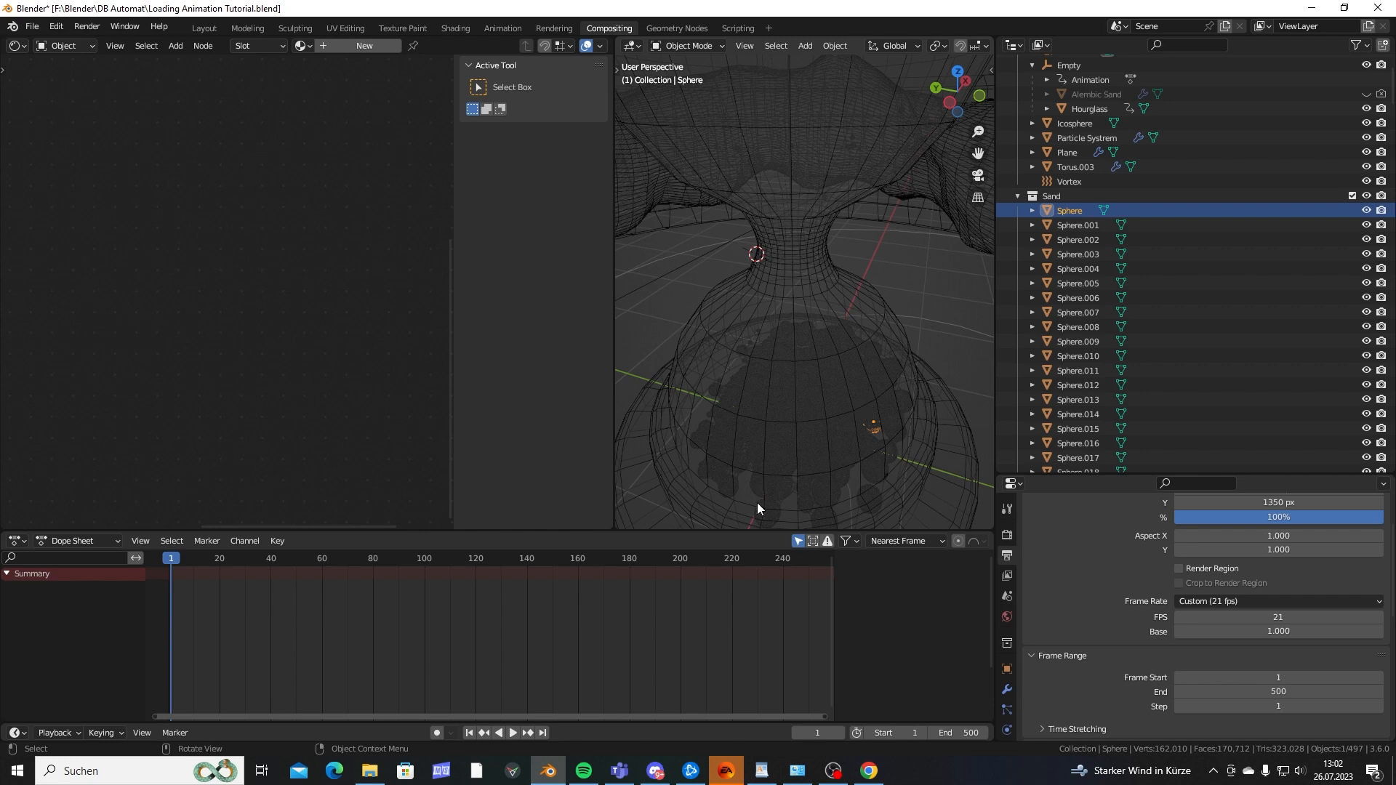
middle_click_drag(853, 422, 871, 359)
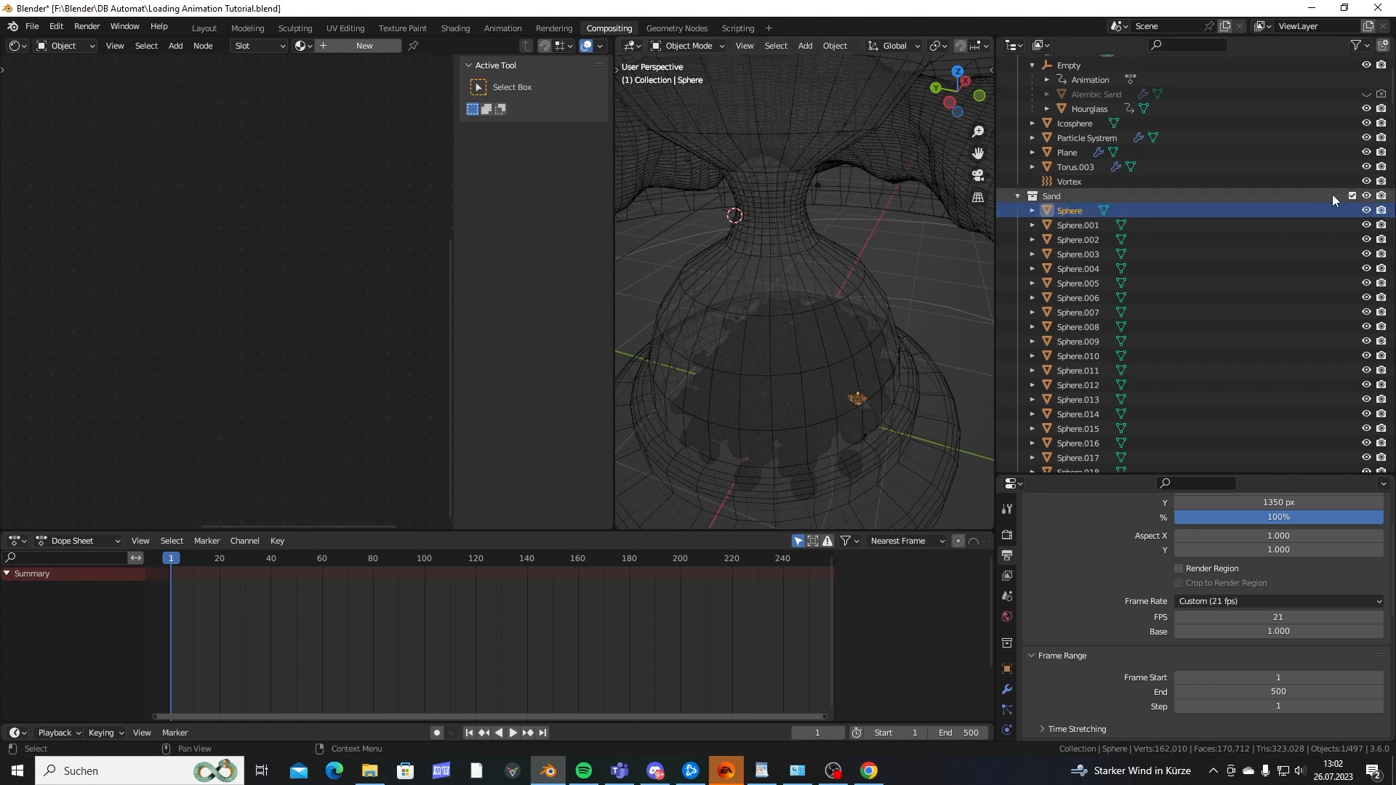
scroll(1084, 312, "down", 20)
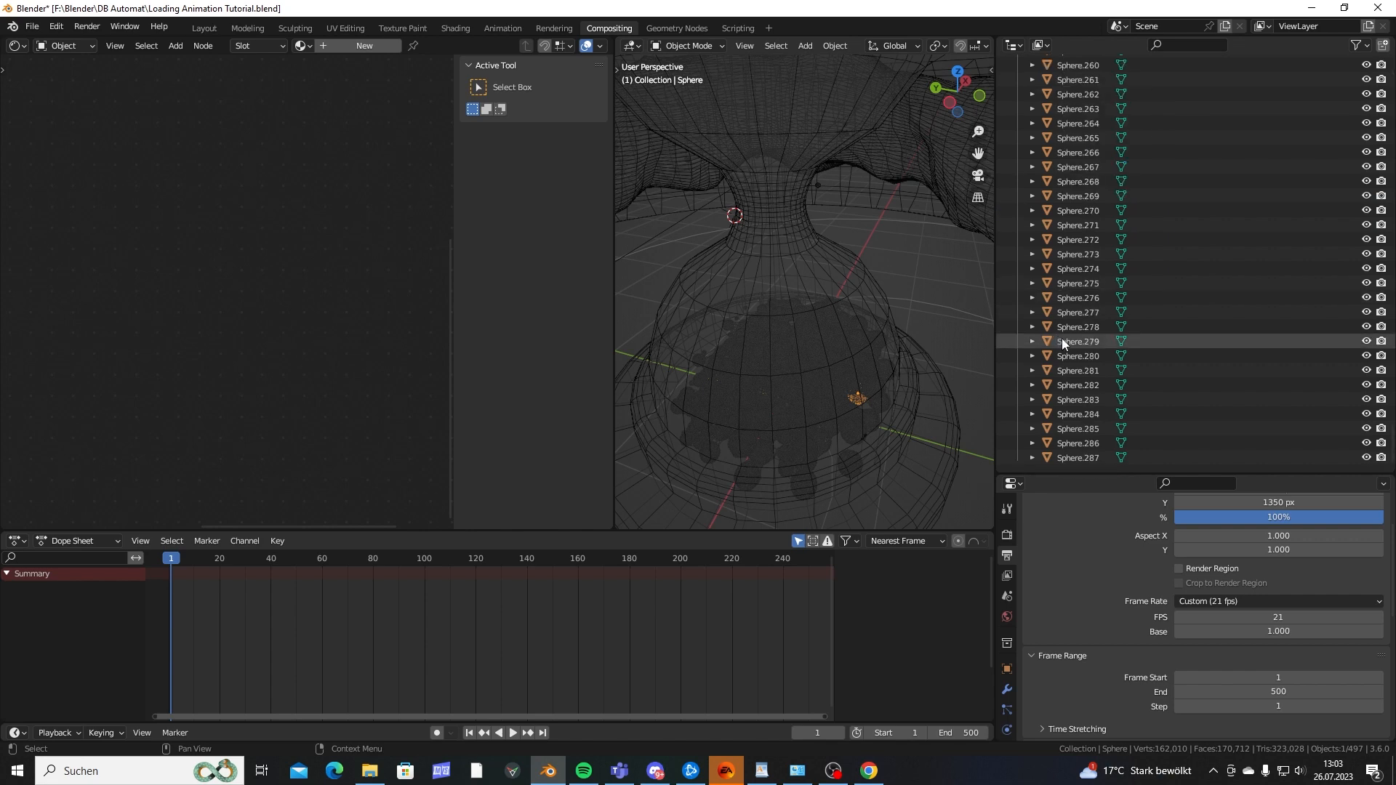
left_click(1079, 458, "shift")
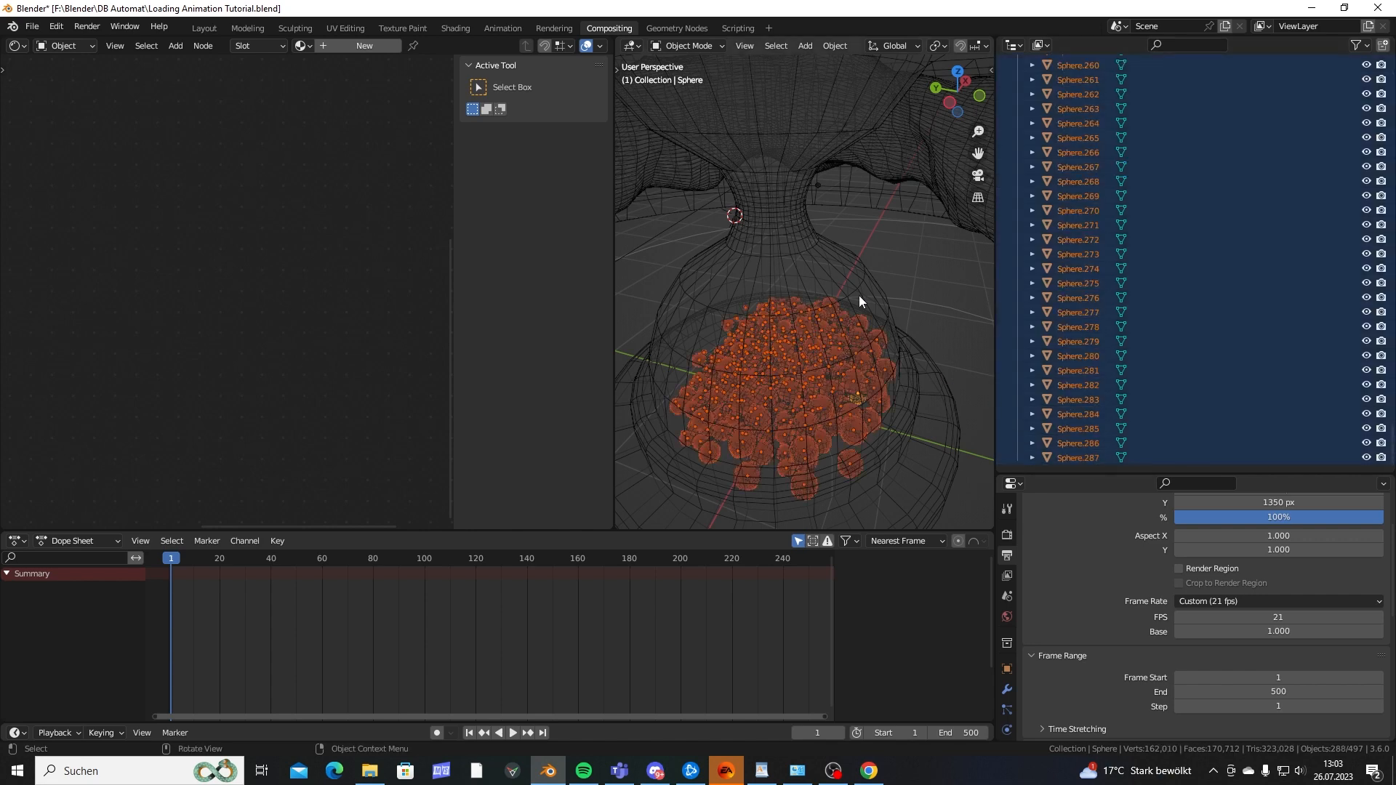
key("F3")
type("bake")
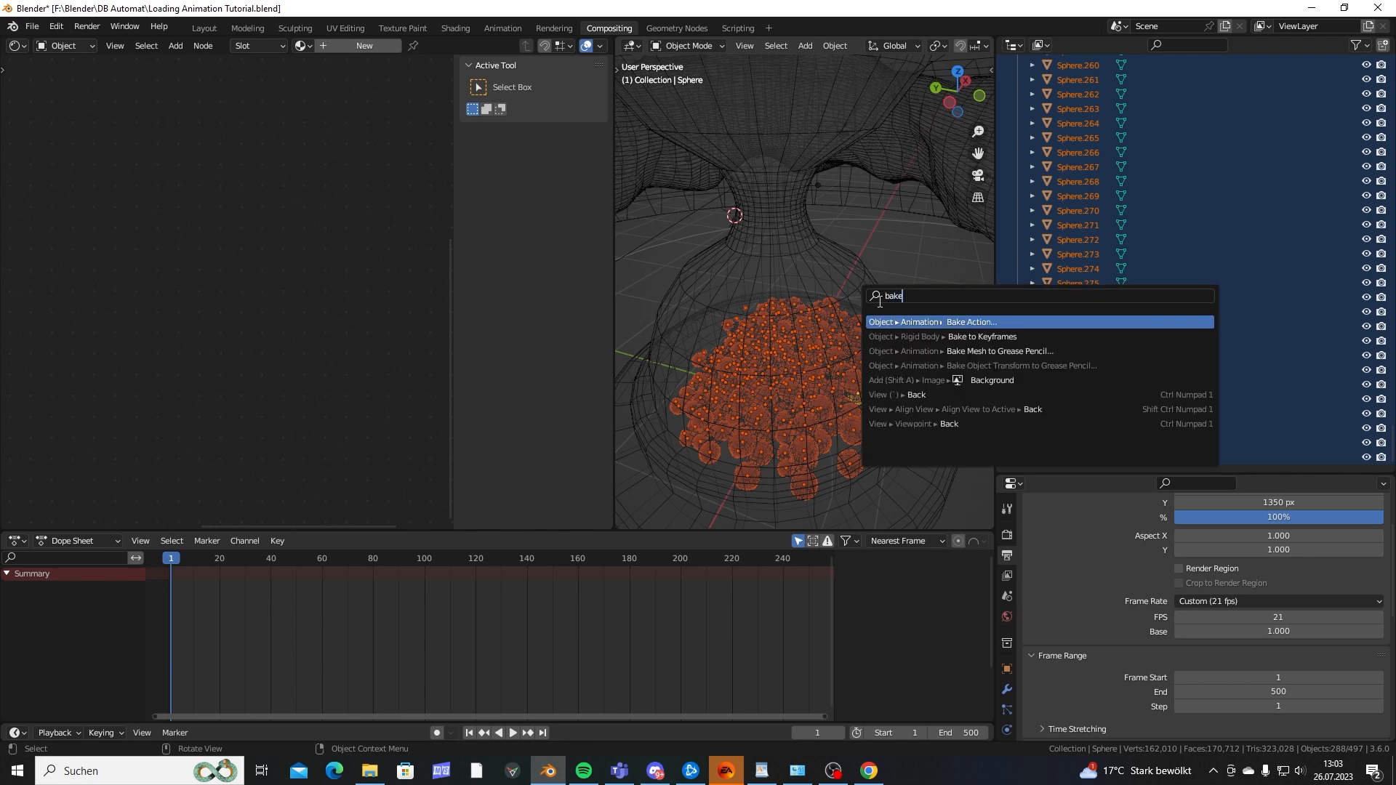
key("Down")
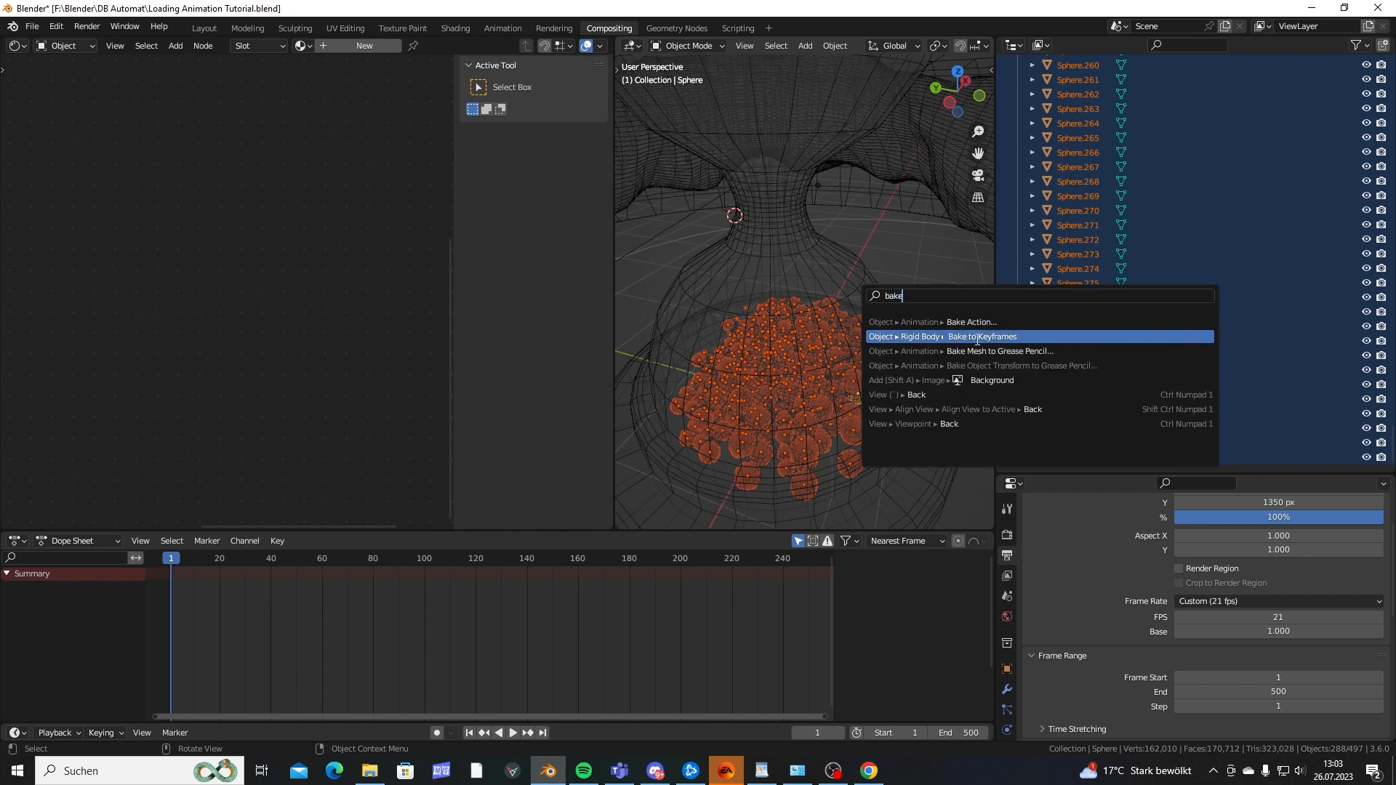
key("Return")
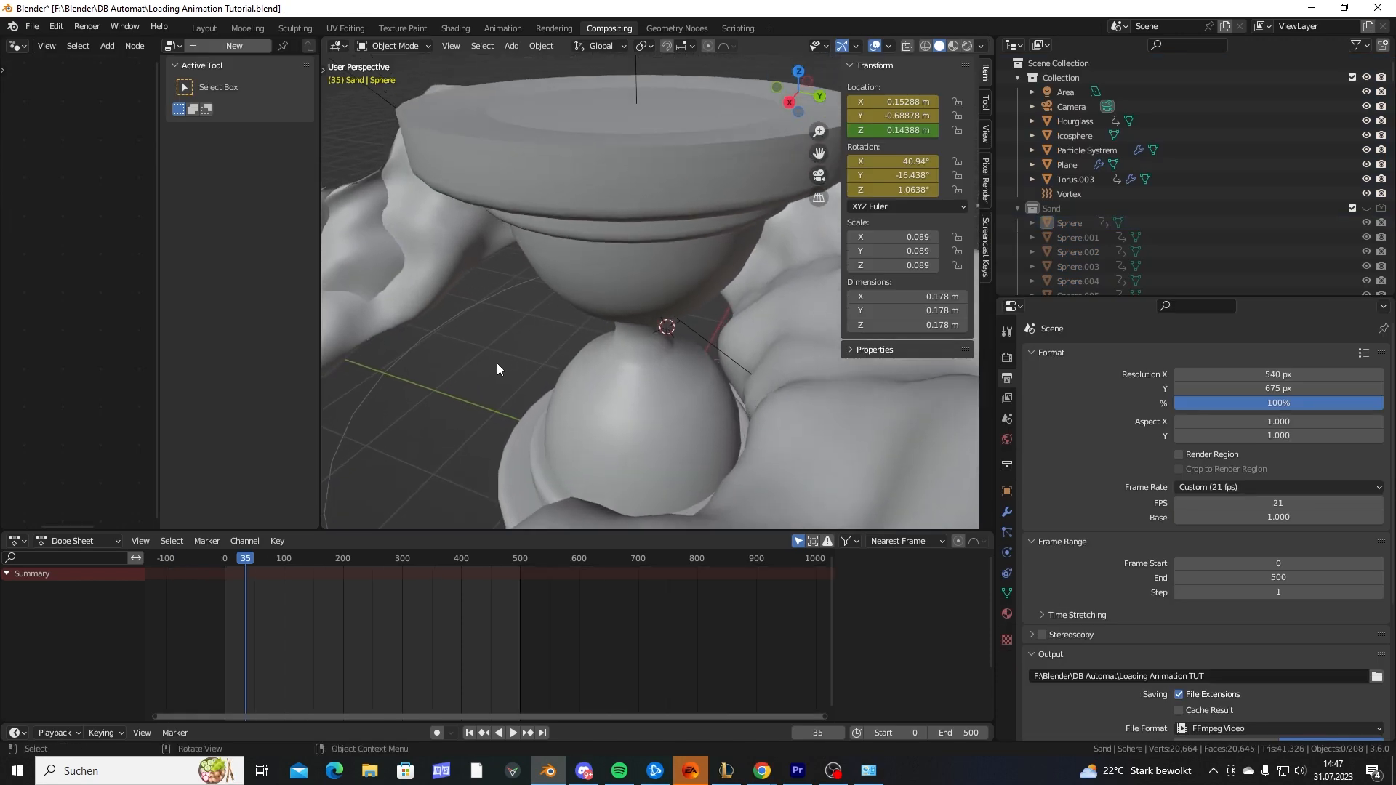
Add a Plain Axes empty at the 3D cursor near the hourglass's neck.
key("shift+a")
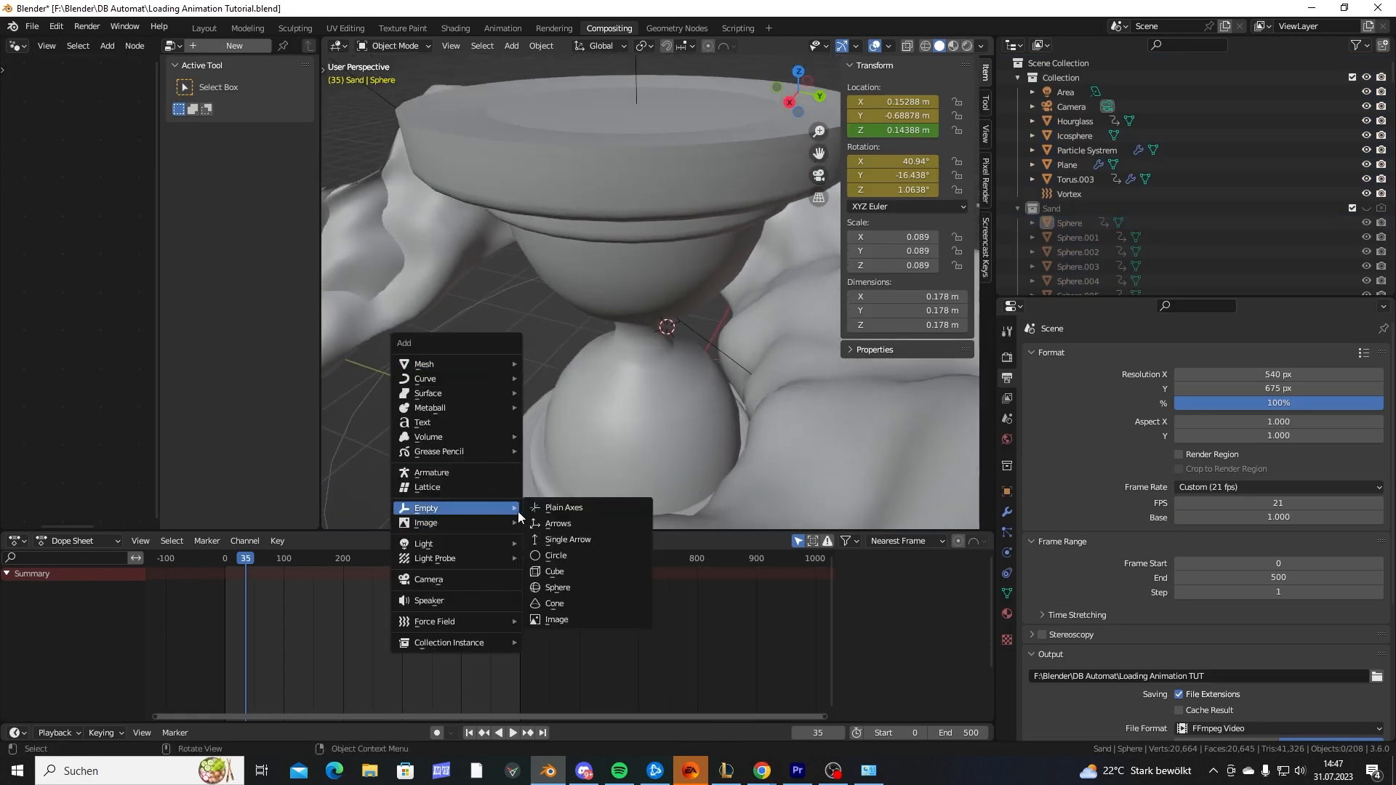
left_click(559, 509)
mouse_move(672, 376)
middle_mouse_down()
mouse_move(726, 371)
mouse_move(694, 379)
mouse_move(701, 367)
middle_mouse_up()
key("z")
left_click(748, 358)
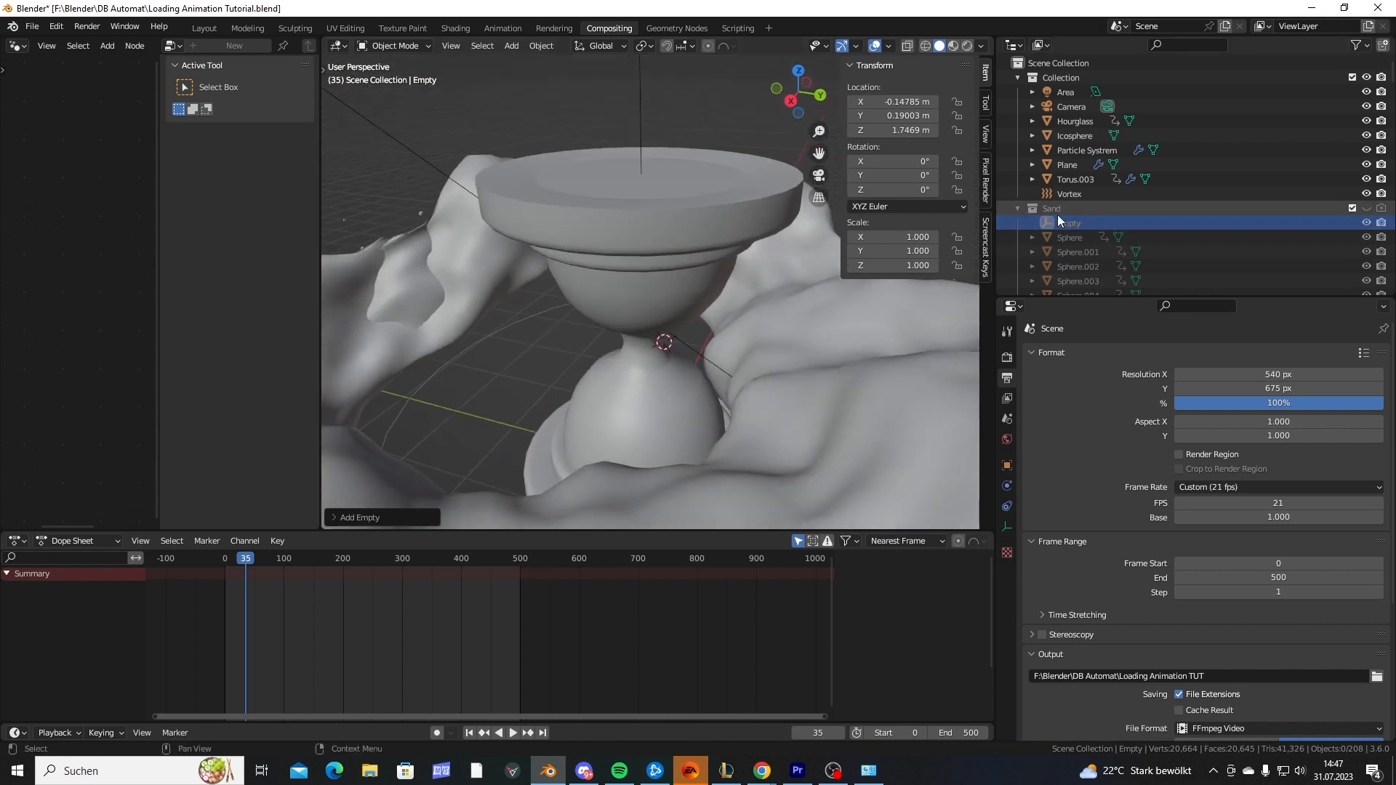
Move the empty into the main Collection and raise it along the Z axis to the hourglass's top, at about 3.73 m.
left_click_drag(1074, 216, 1059, 78)
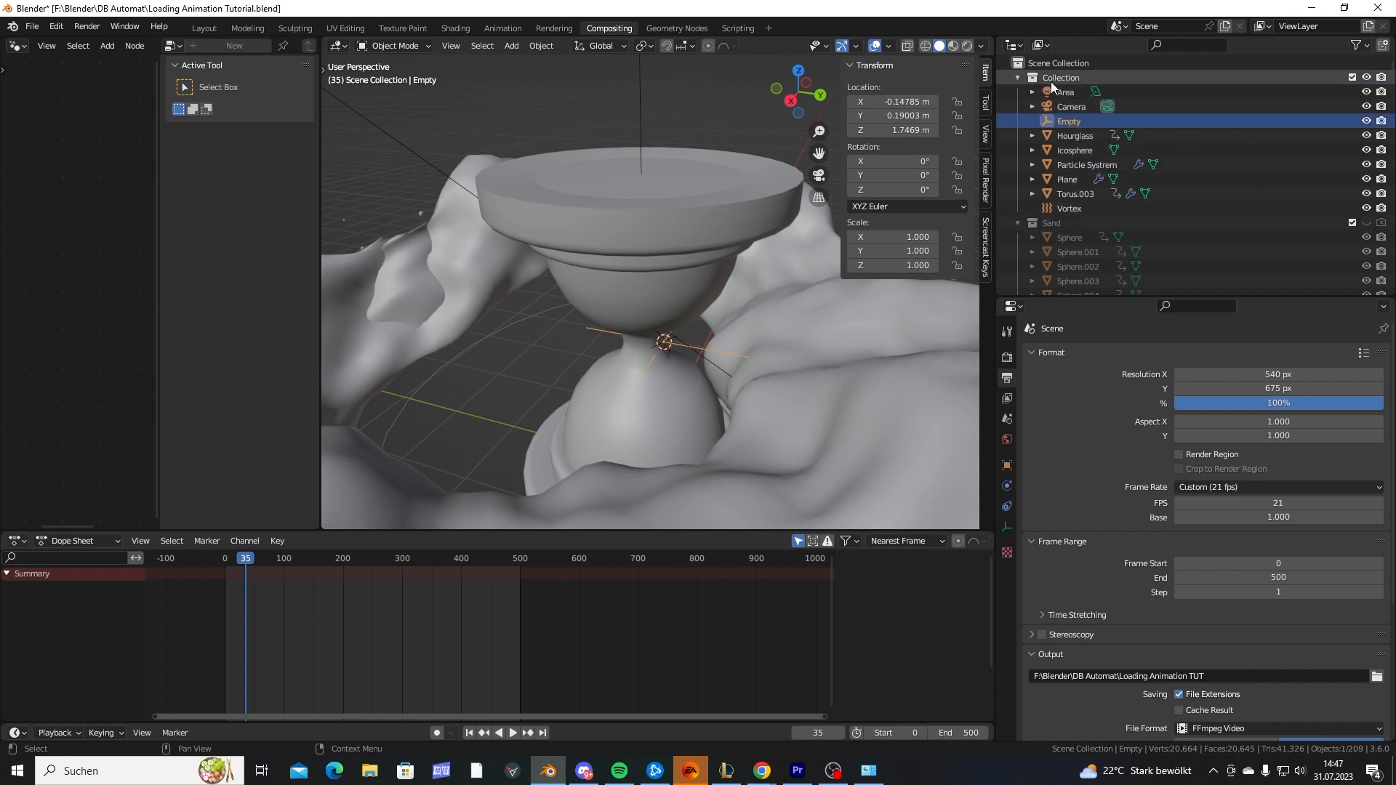
key("g")
key("z")
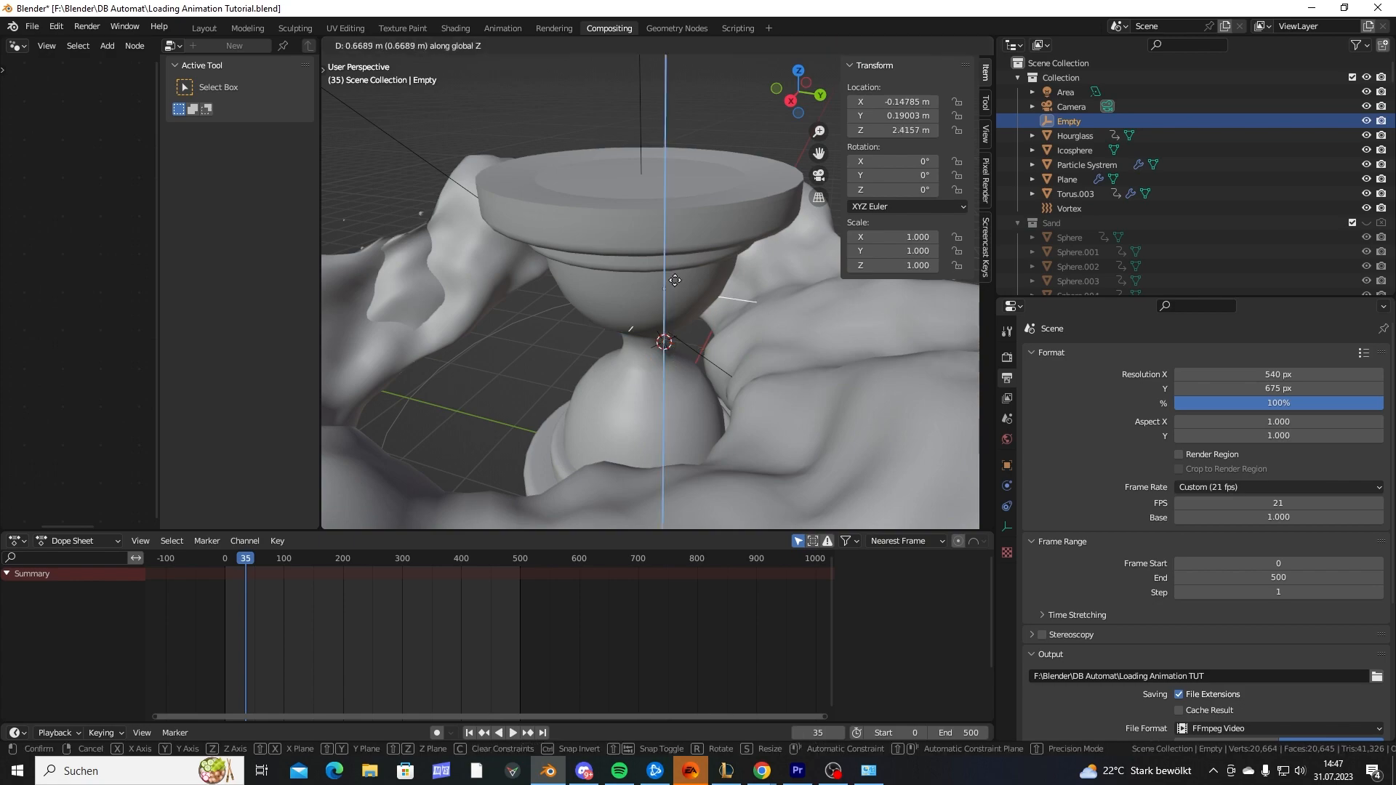
left_click(664, 178)
middle_click_drag(666, 178, 732, 221)
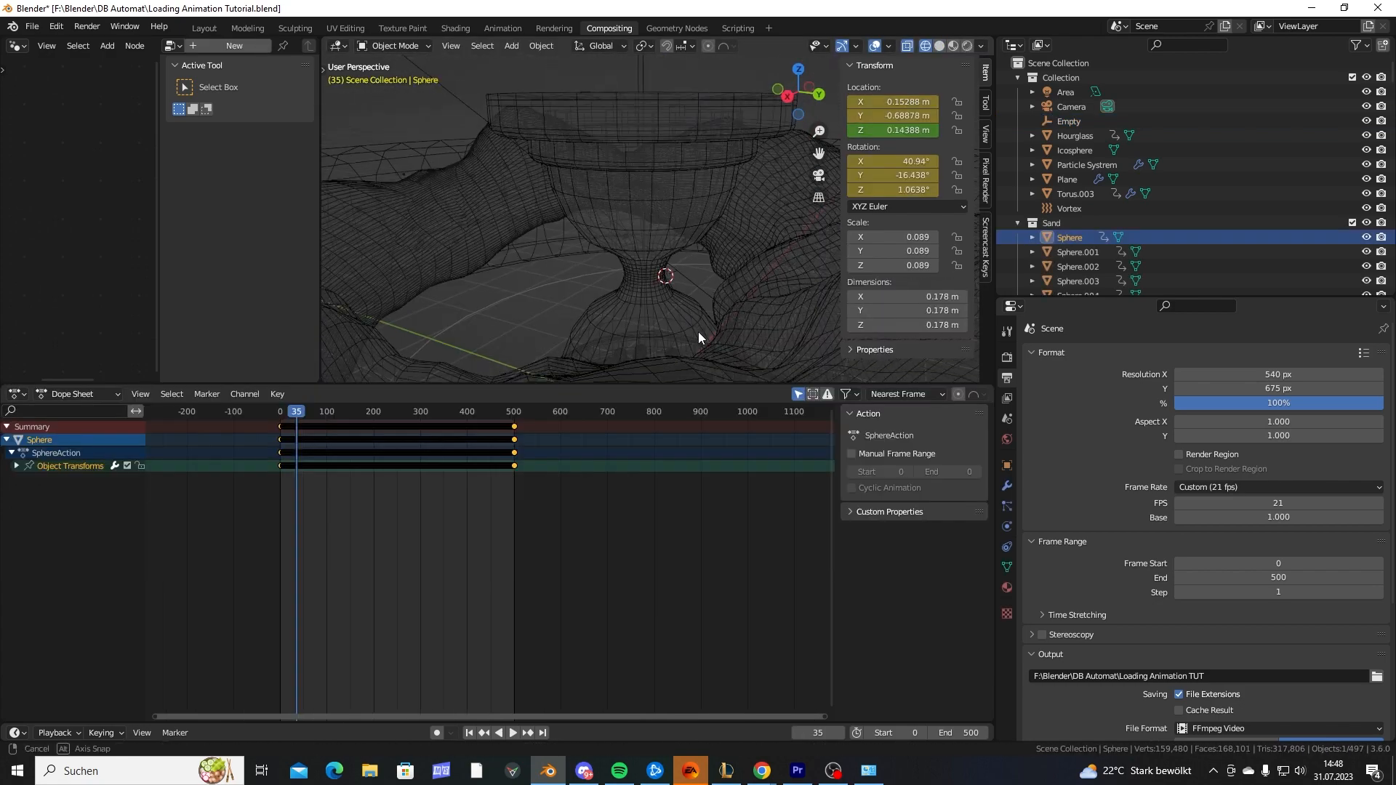
Select all sand spheres from Sphere through Sphere.287 and parent them to the empty with Object (Keep Transform).
middle_click_drag(698, 331, 690, 237)
scroll(700, 277, "up", 5)
scroll(654, 218, "down", 3)
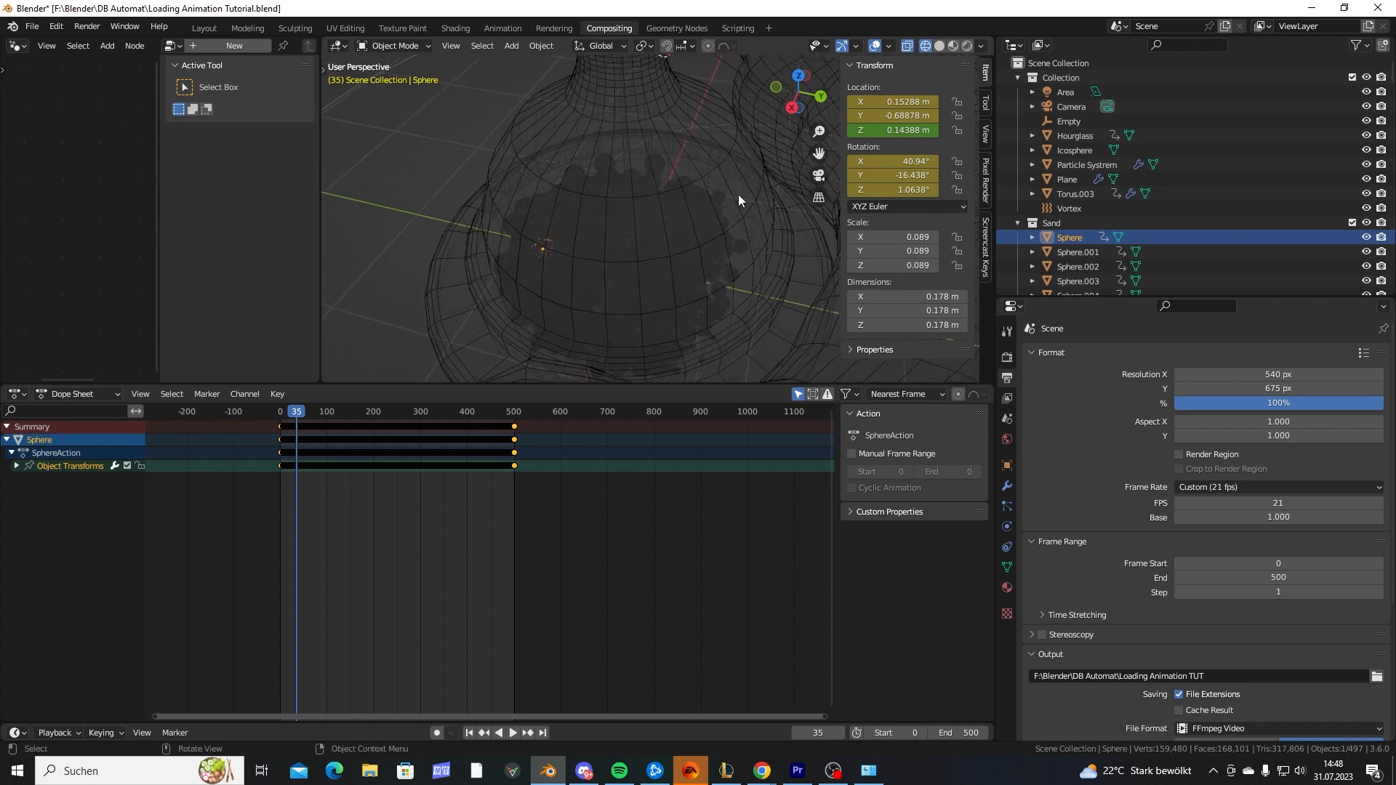
scroll(1129, 243, "down", 6)
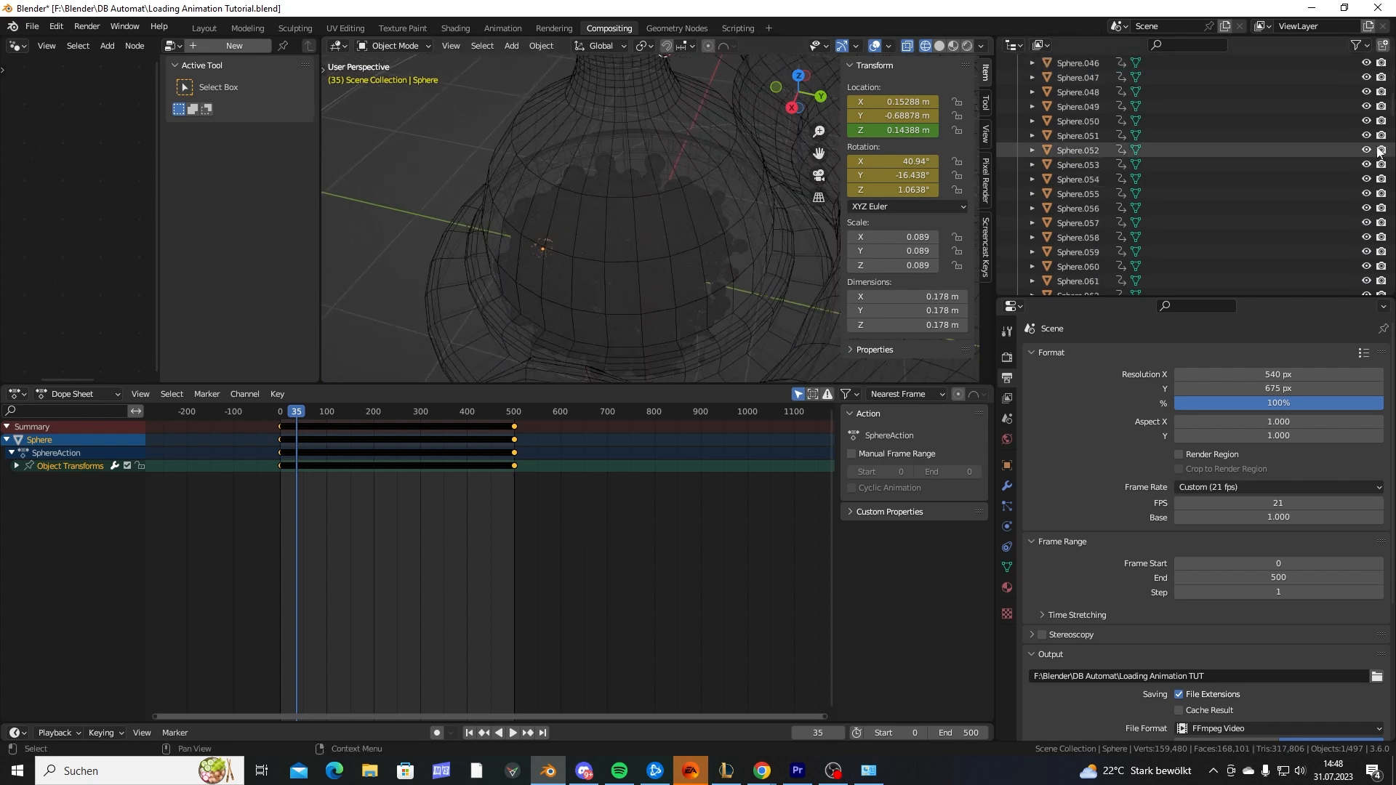
scroll(1328, 224, "down", 1)
scroll(1327, 286, "down", 20)
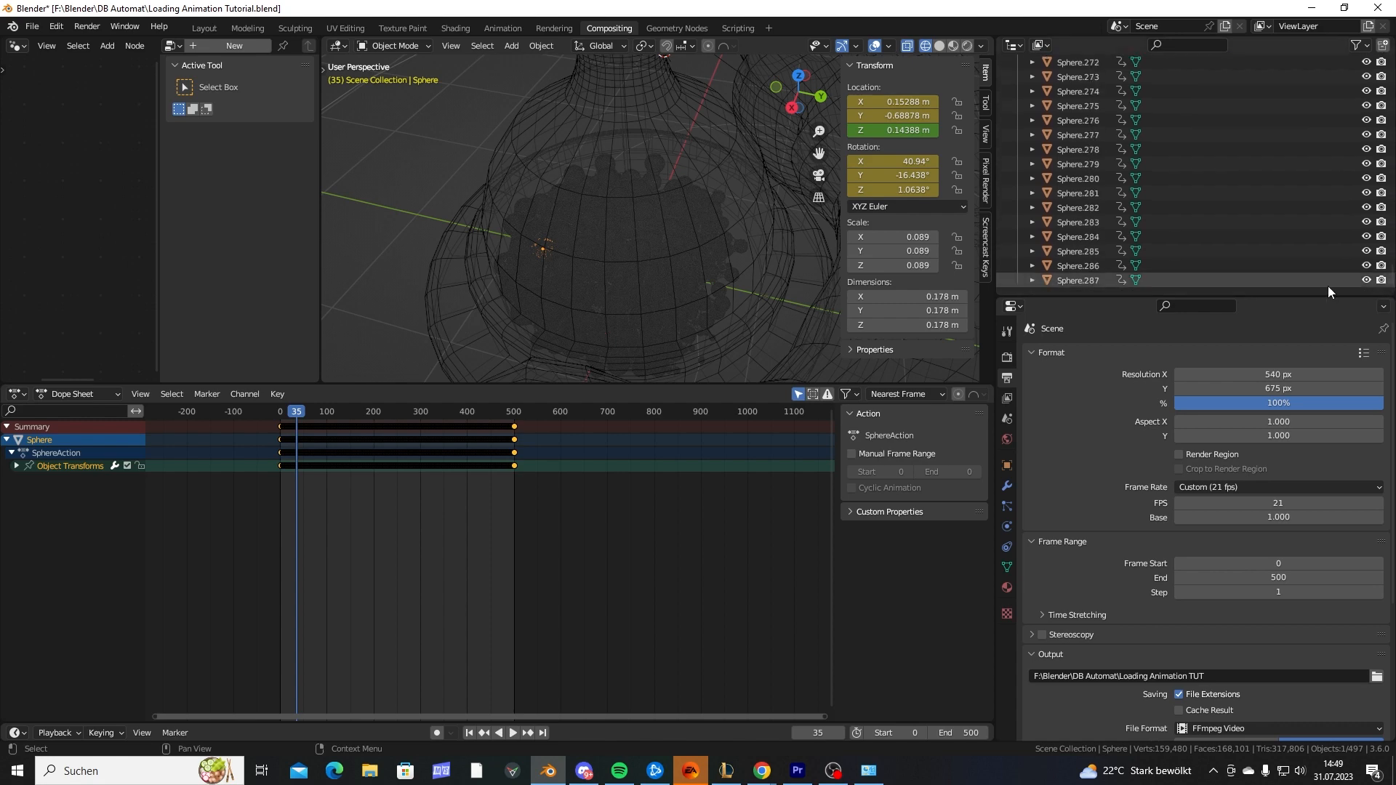
left_click(1080, 279, "shift")
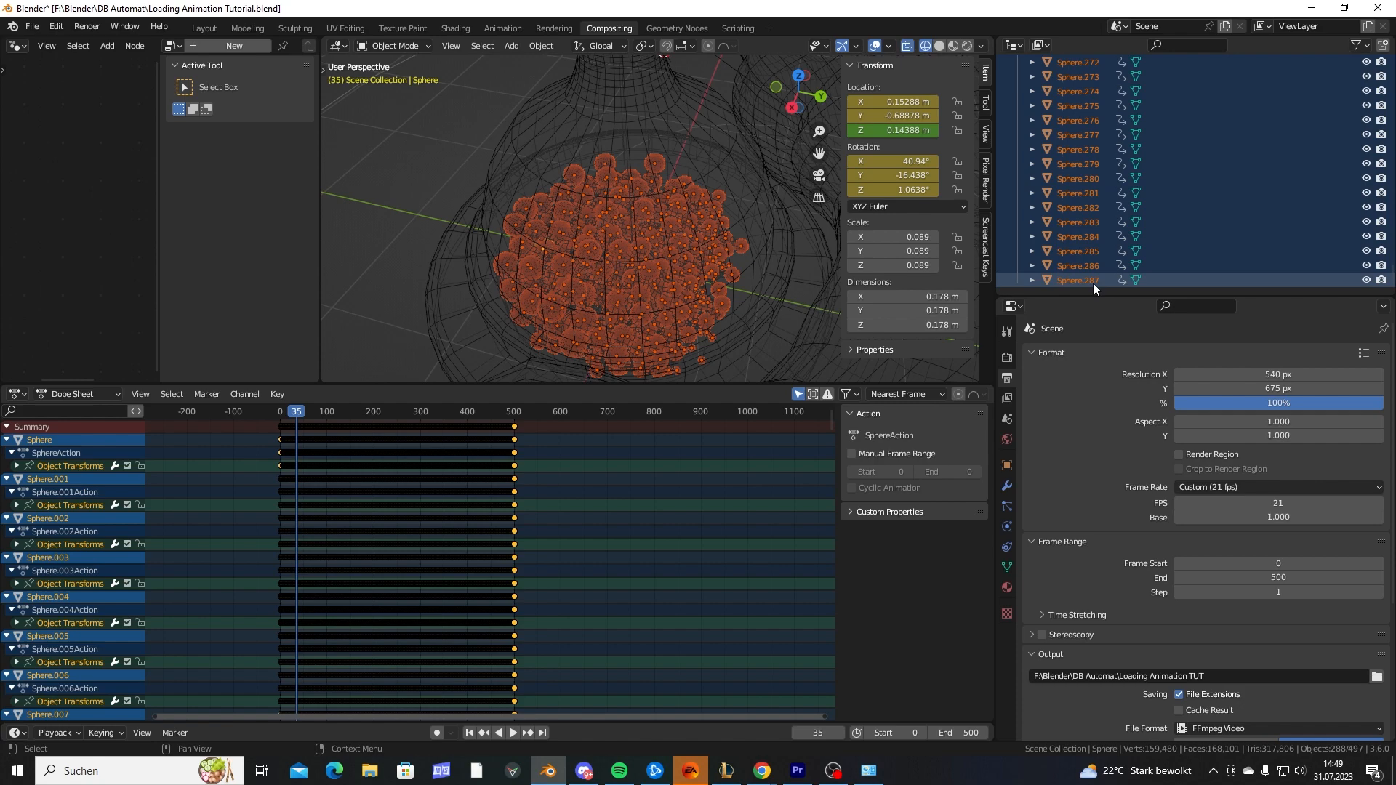
middle_click_drag(700, 232, 673, 196, "shift")
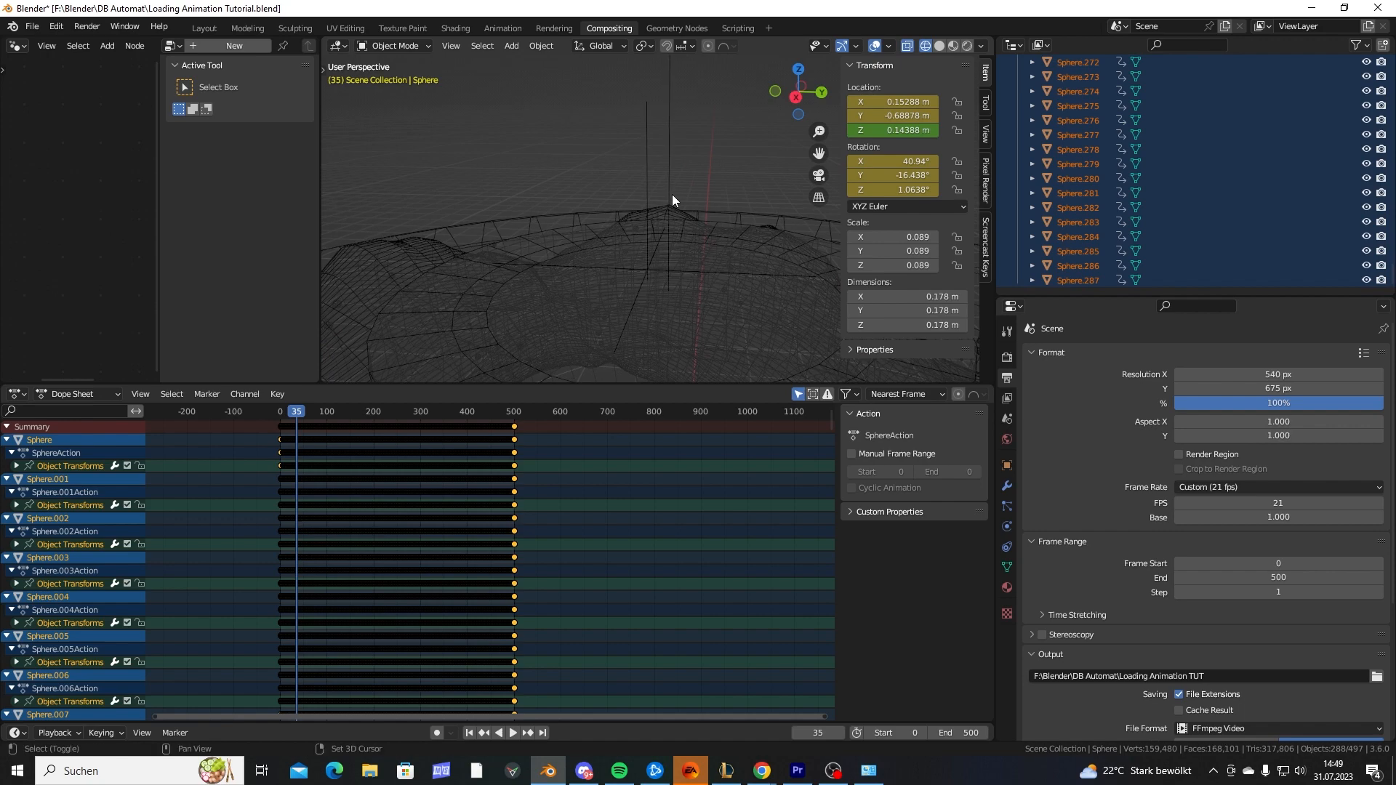
left_click(637, 139, "shift")
scroll(637, 138, "down", 6)
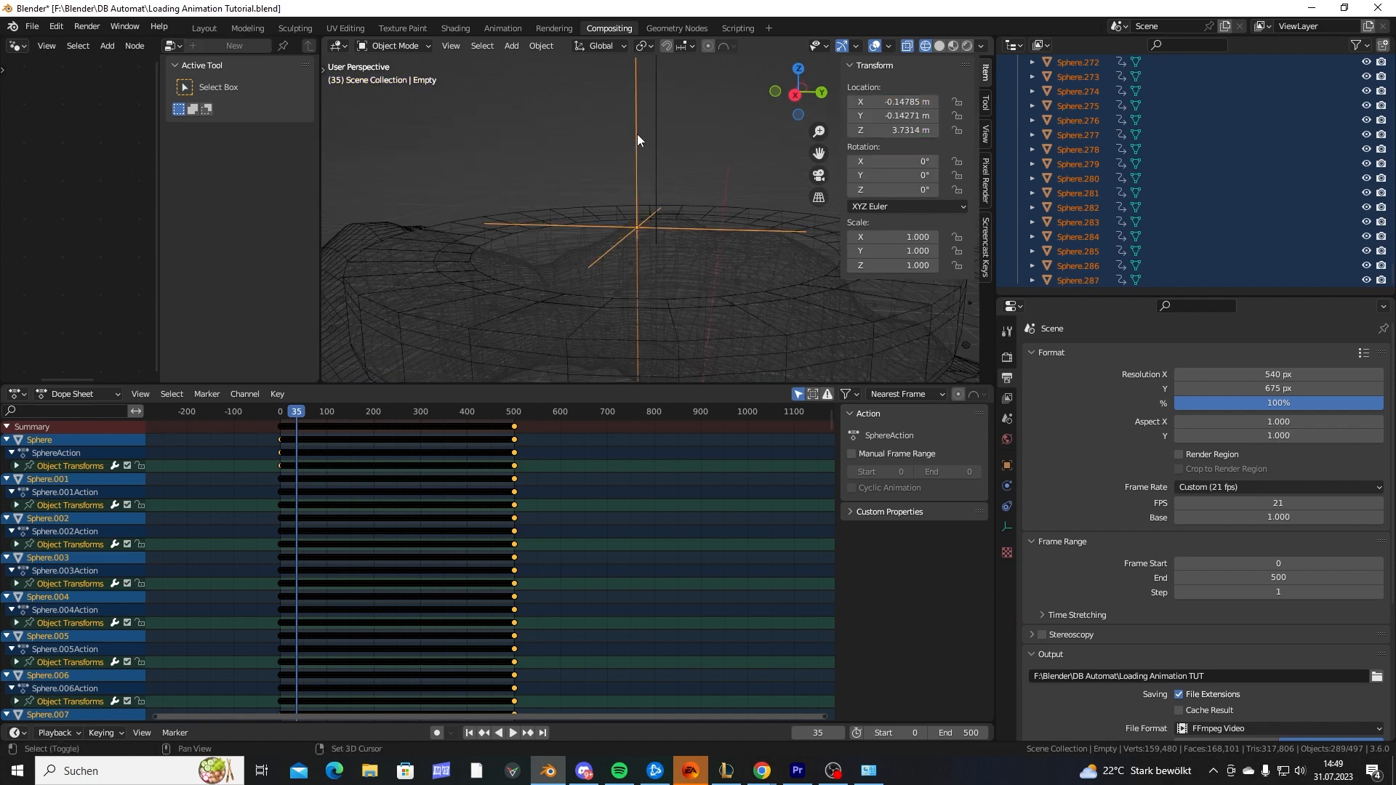
middle_click_drag(696, 292, 672, 237, "shift")
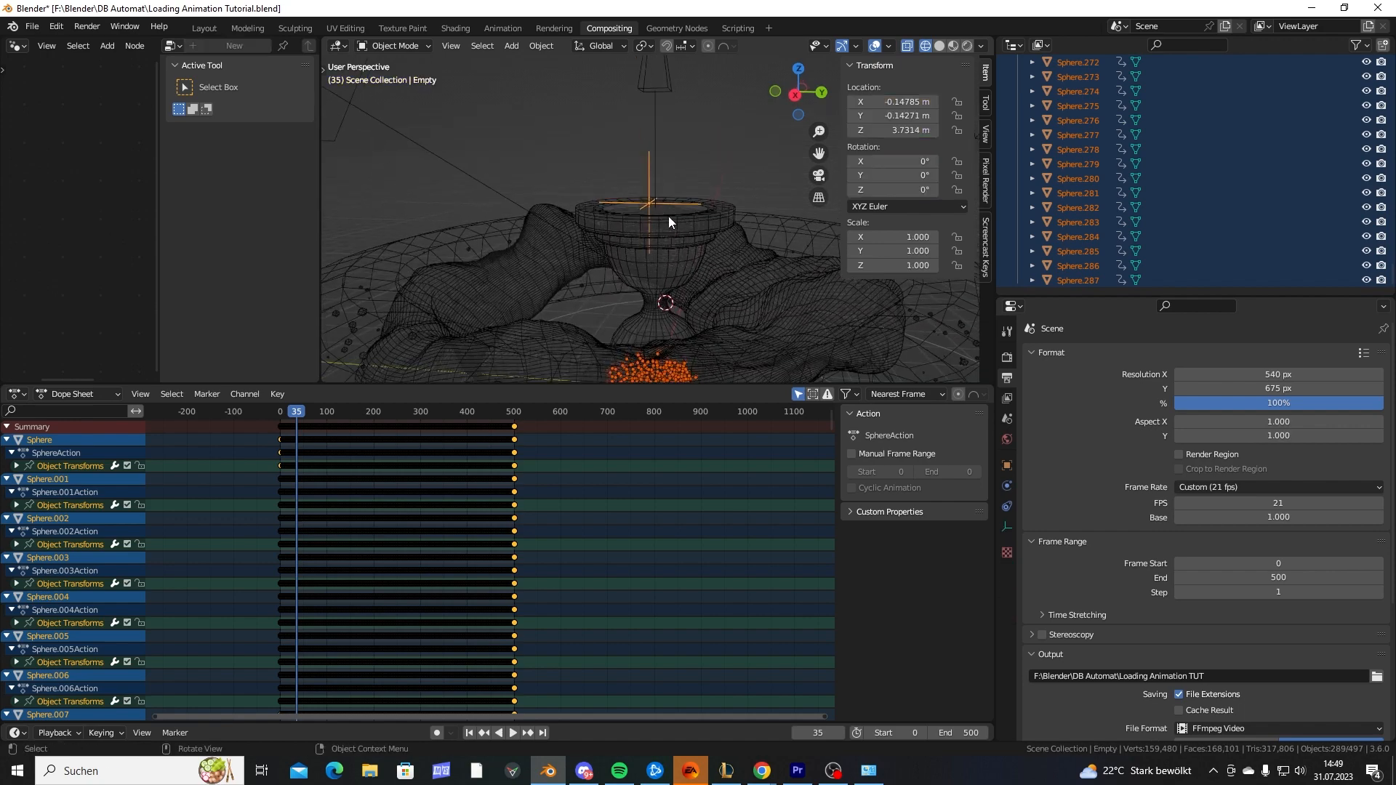
key("ctrl+p")
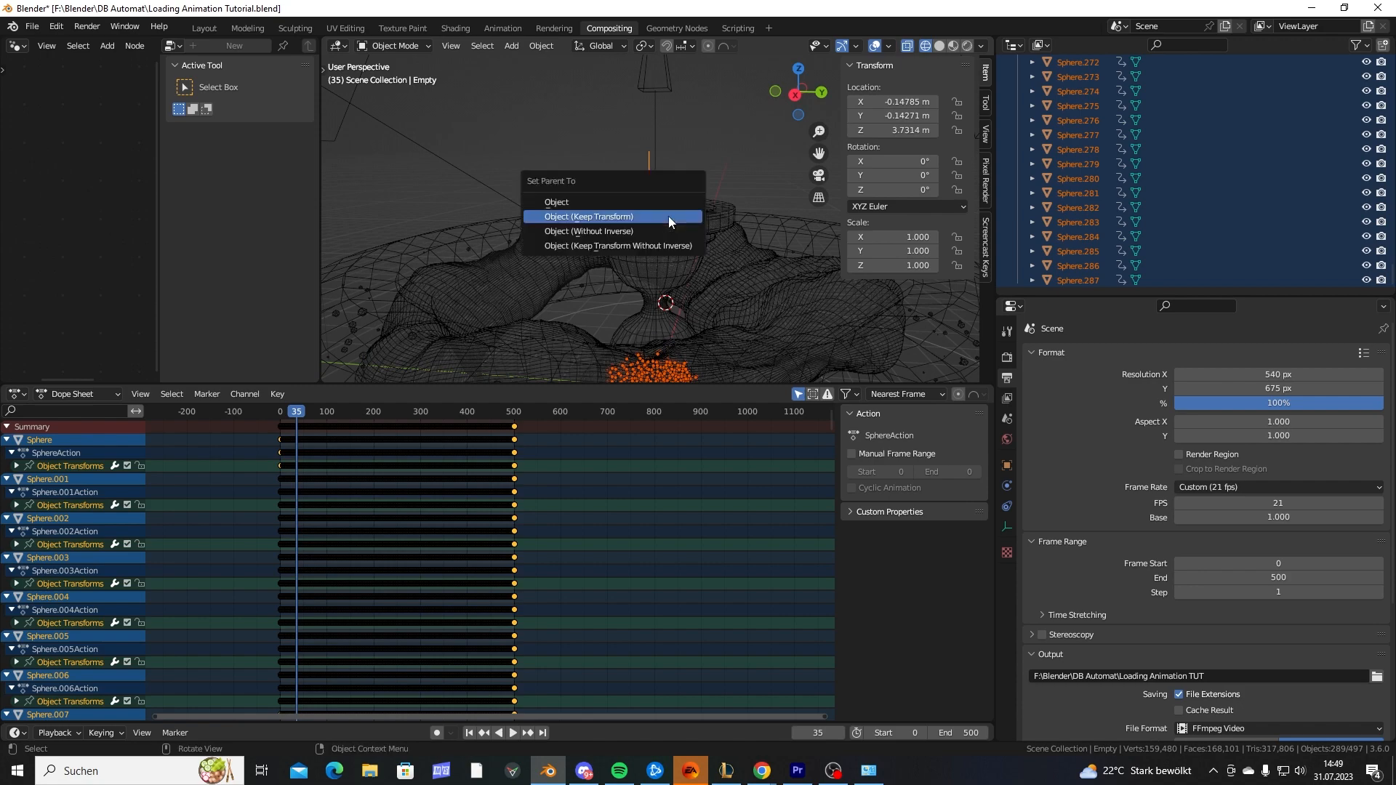
left_click(668, 216)
Parent the hourglass to the empty above it with Object (Keep Transform).
scroll(666, 282, "up", 5)
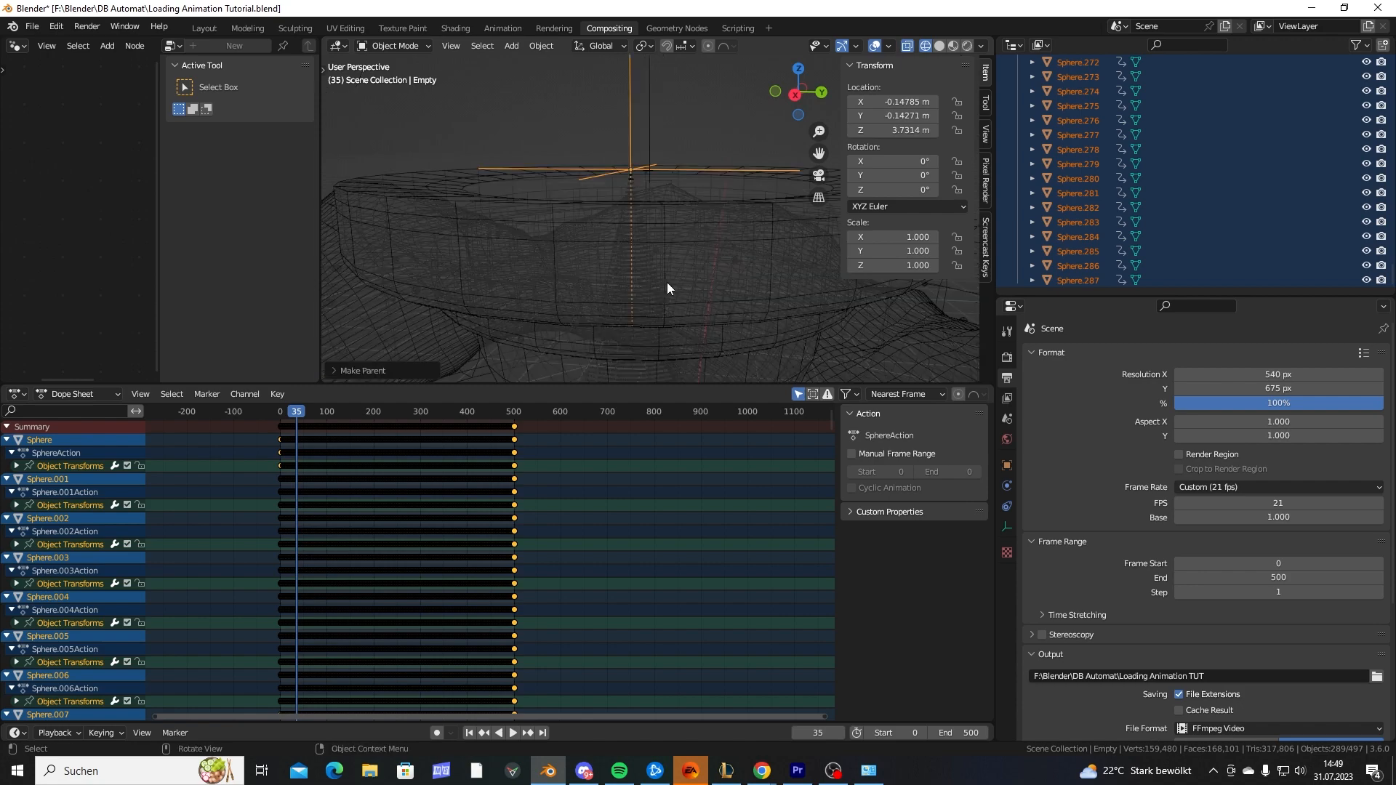
middle_click_drag(666, 282, 662, 94, "shift")
scroll(663, 145, "down", 3)
middle_click_drag(661, 174, 699, 226)
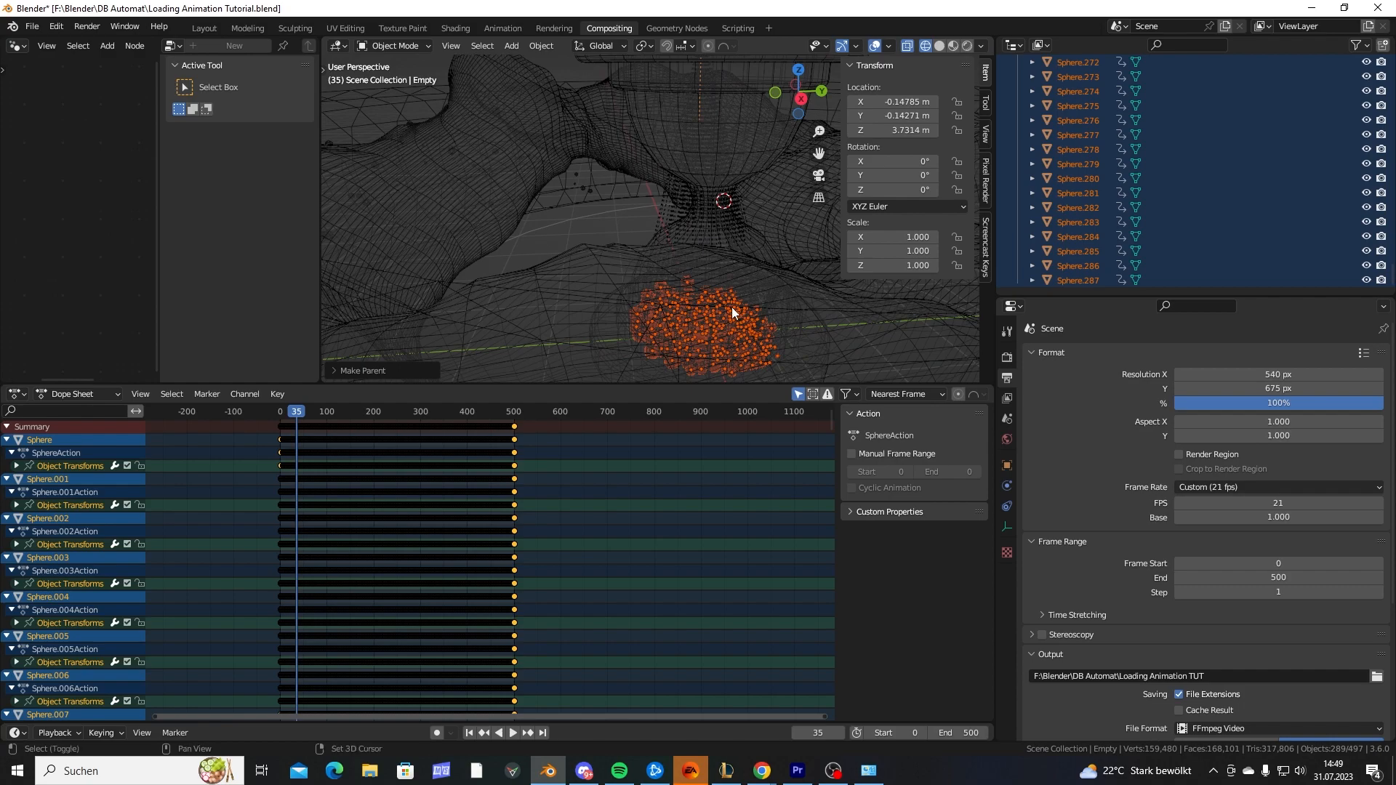
middle_click_drag(732, 307, 684, 320, "shift")
middle_click_drag(627, 103, 634, 171, "shift")
scroll(633, 172, "up", 2)
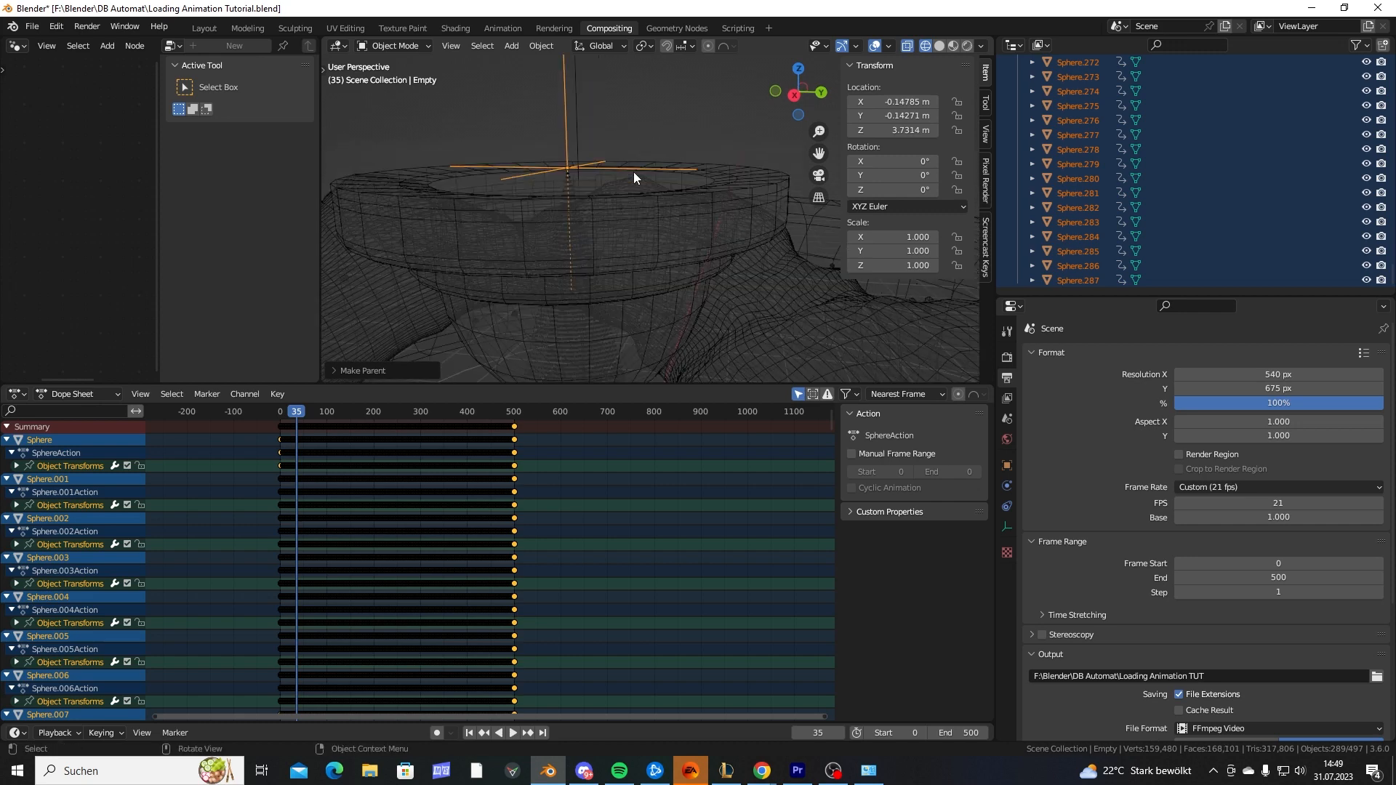
left_click(765, 181)
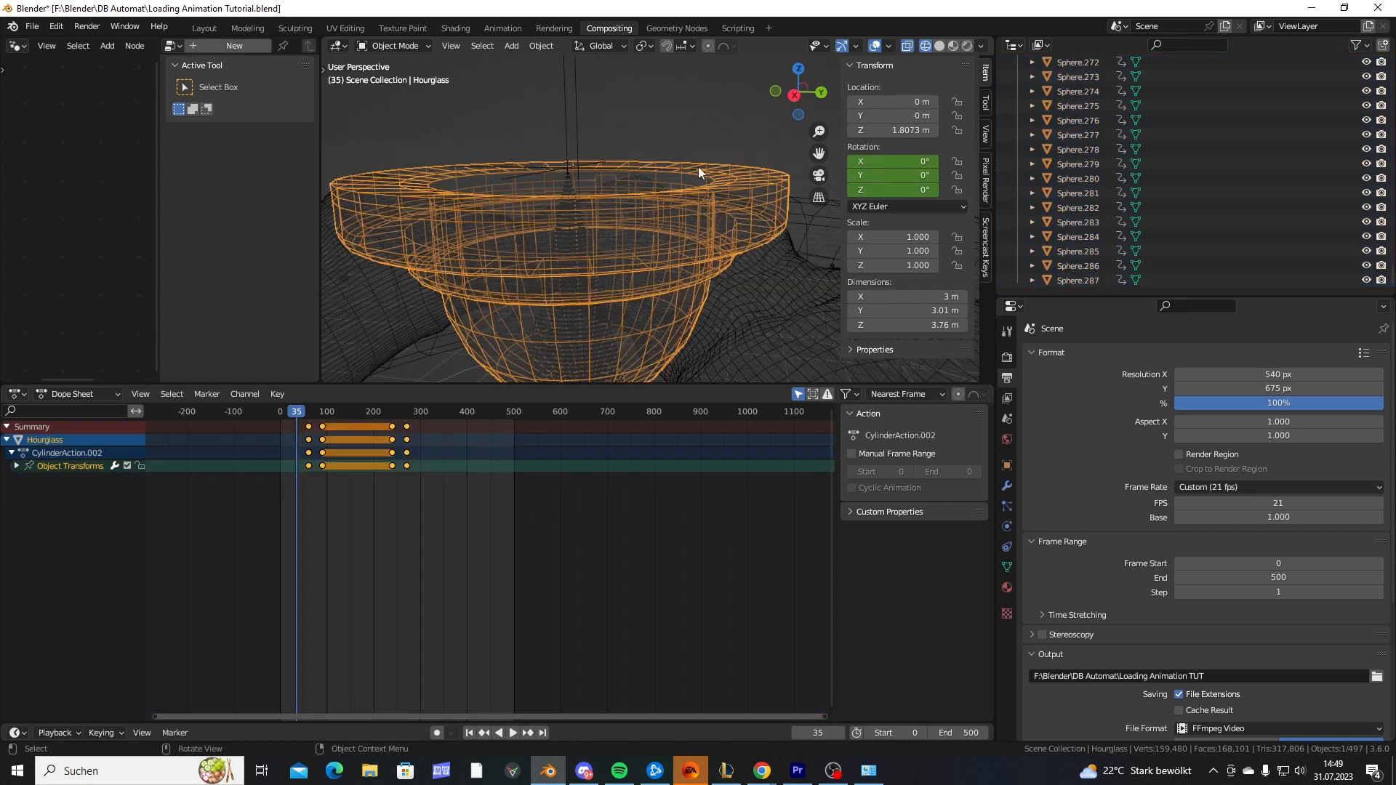
left_click(565, 116, "shift")
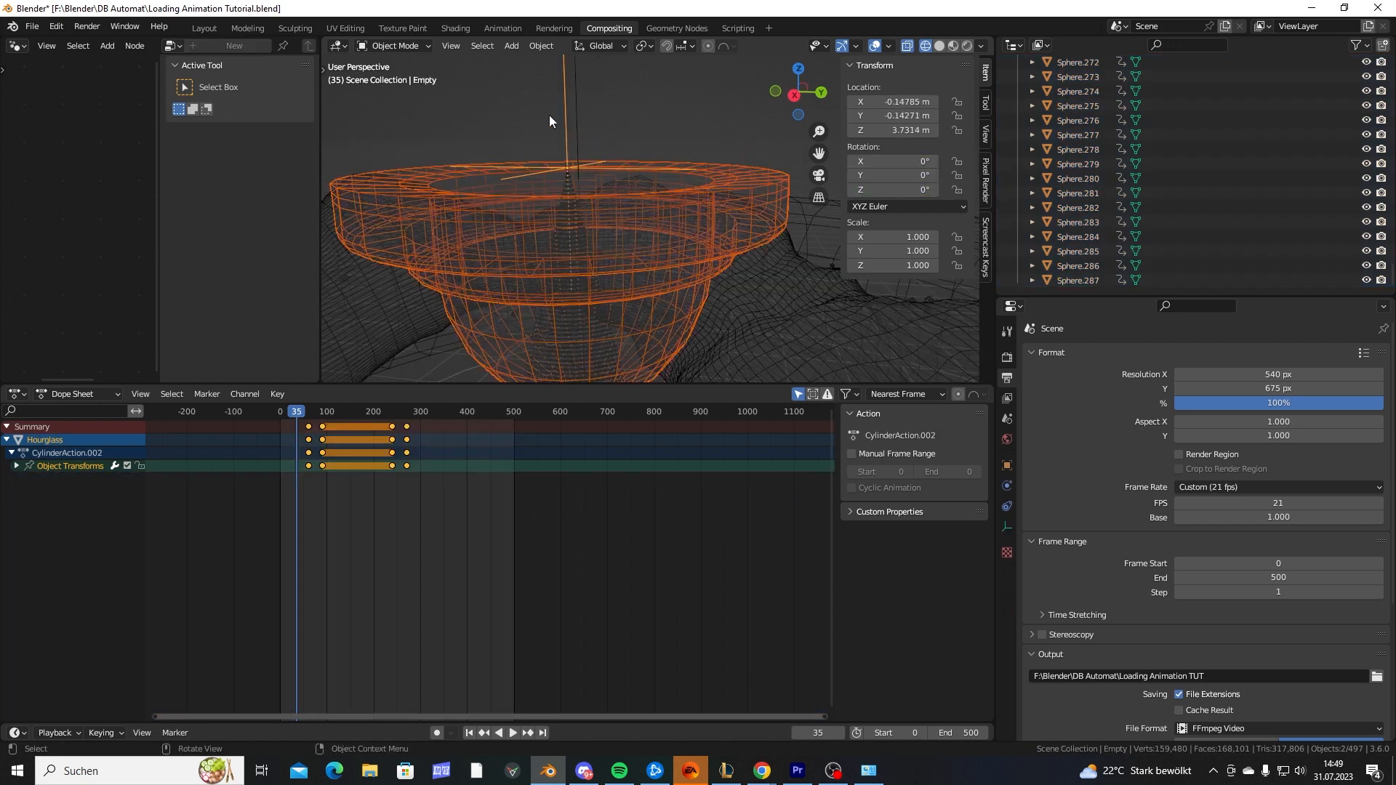
key("ctrl+p")
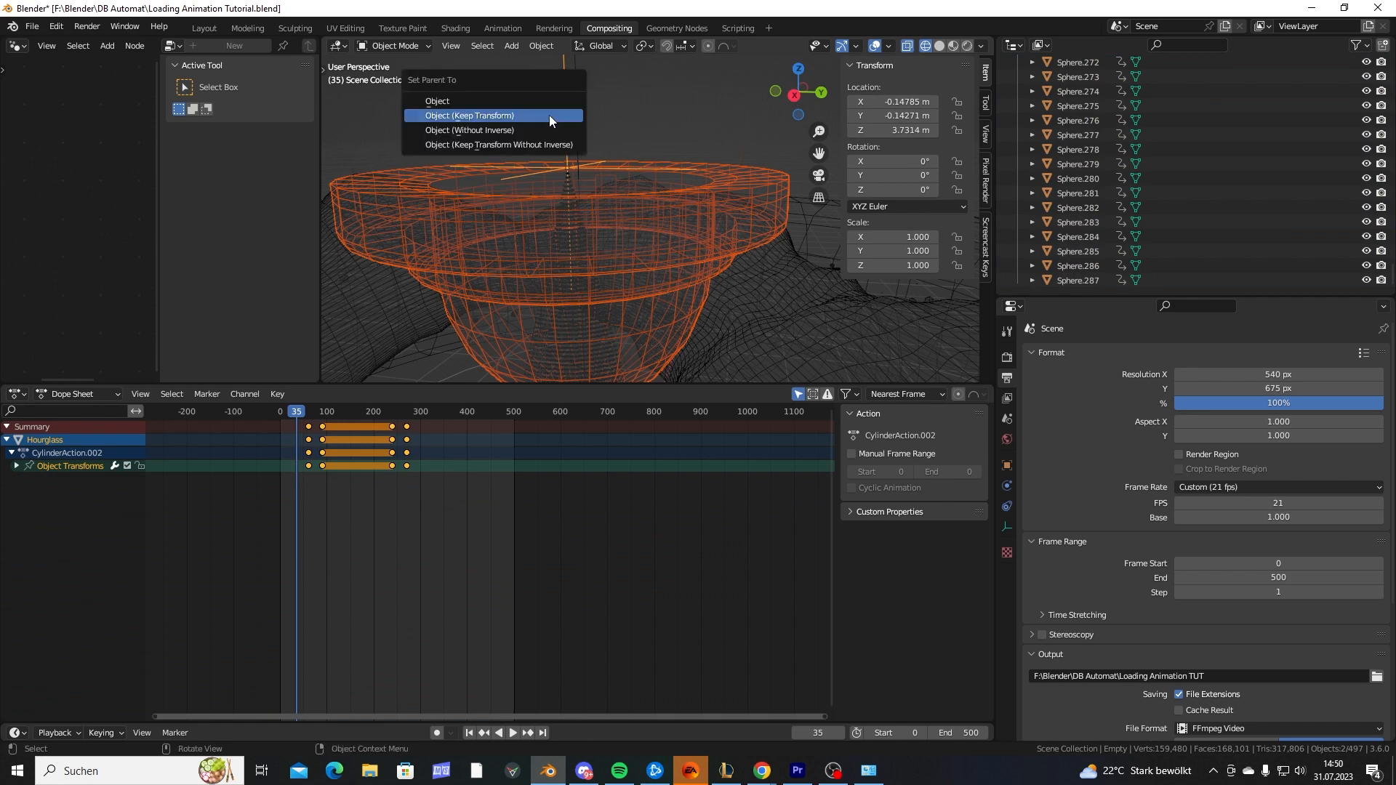
key("Return")
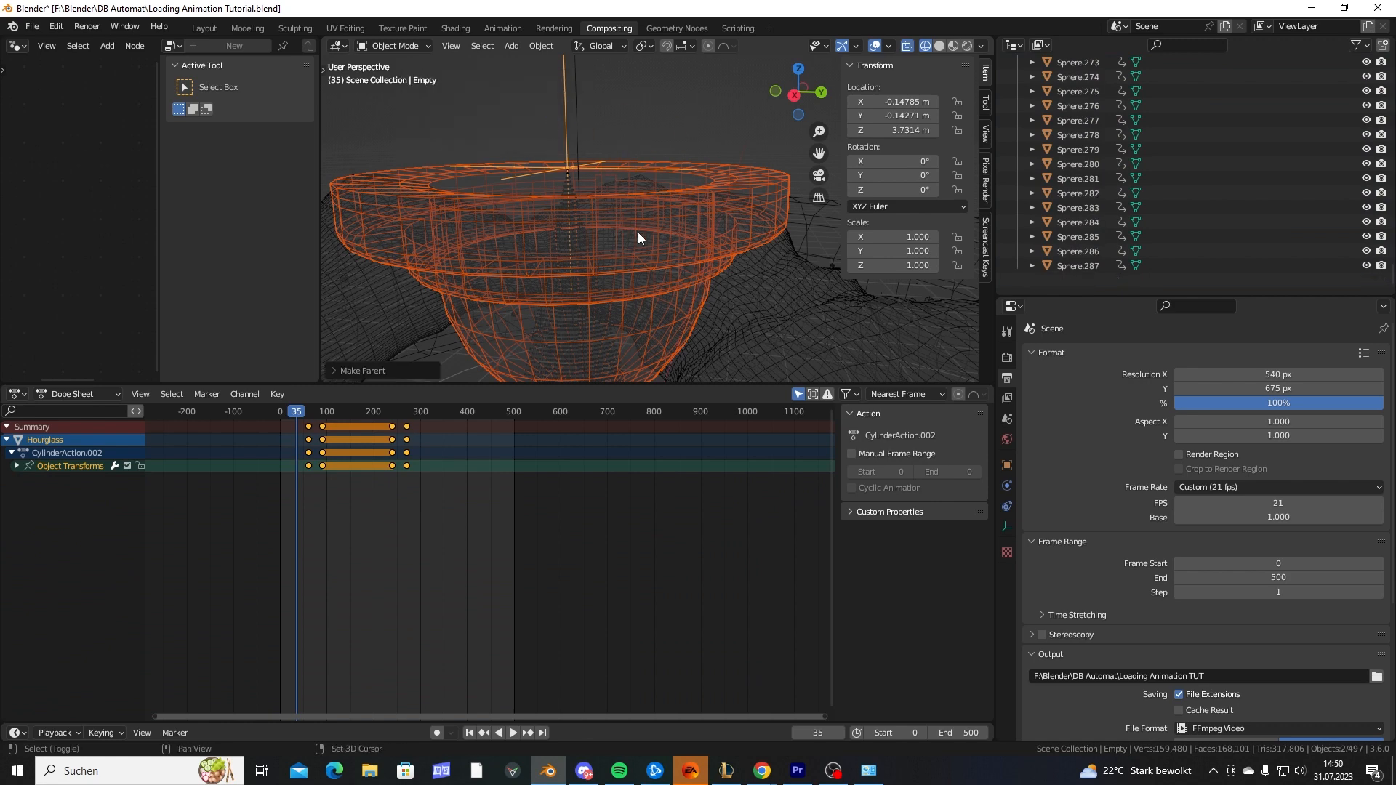
Move the empty freely to test its parenting with the hourglass and sand, and undo the move.
middle_click_drag(638, 235, 631, 243)
left_click(571, 136)
scroll(651, 199, "down", 3)
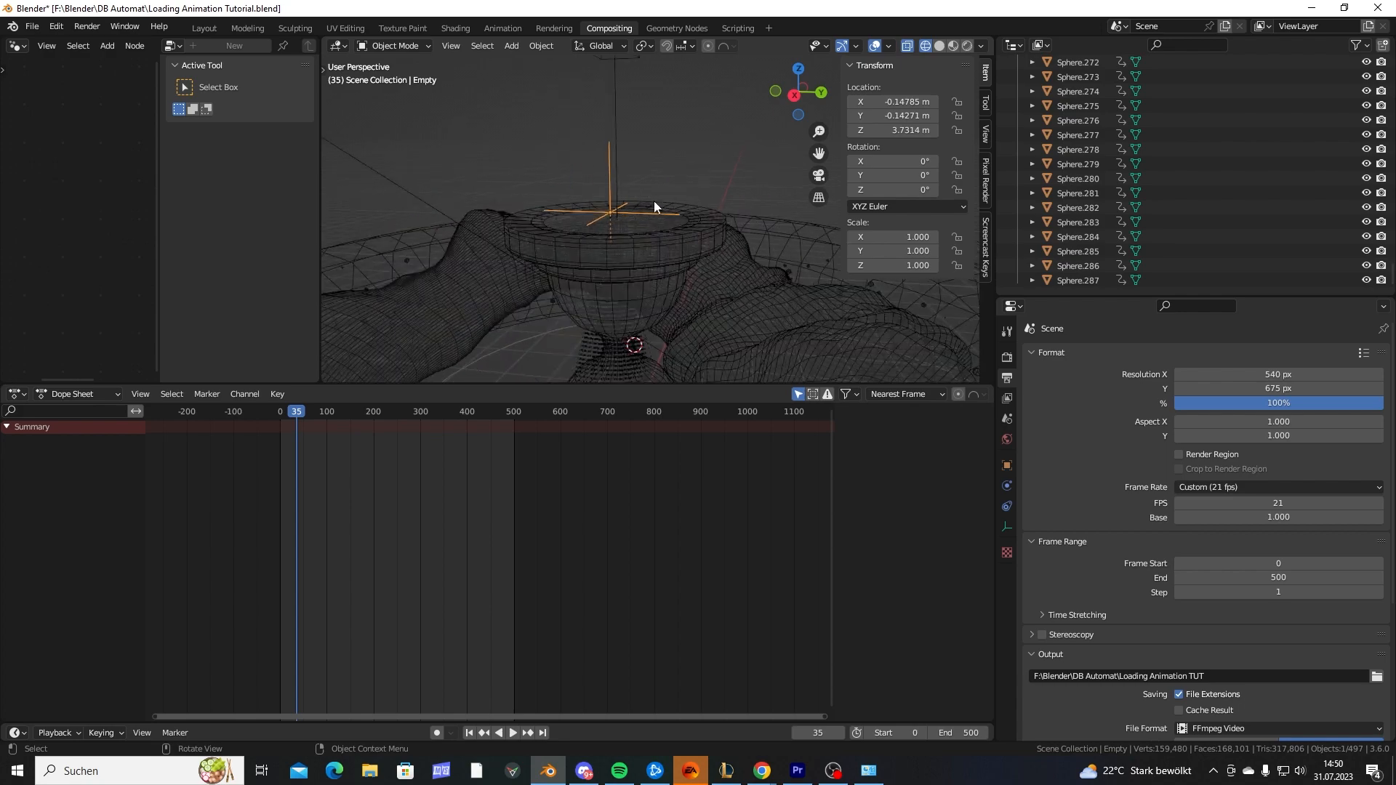
key("g")
left_click(568, 147)
mouse_move(579, 285)
middle_mouse_down("shift")
mouse_move(585, 211)
mouse_move(579, 291)
middle_mouse_up("shift")
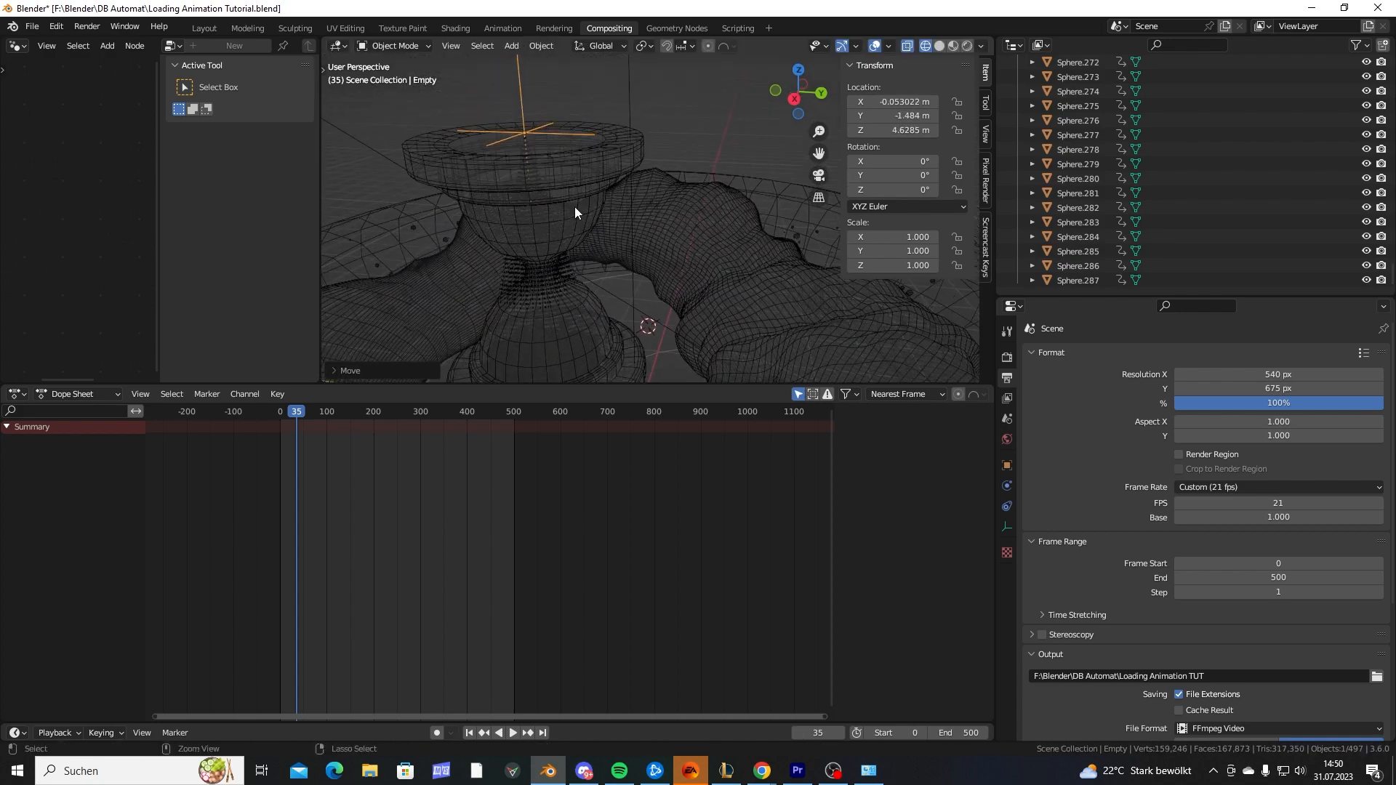
key("ctrl+z")
Go to frame 77 and test moving the empty during the hourglass's rotation, cancelling the move.
middle_click_drag(693, 265, 574, 276)
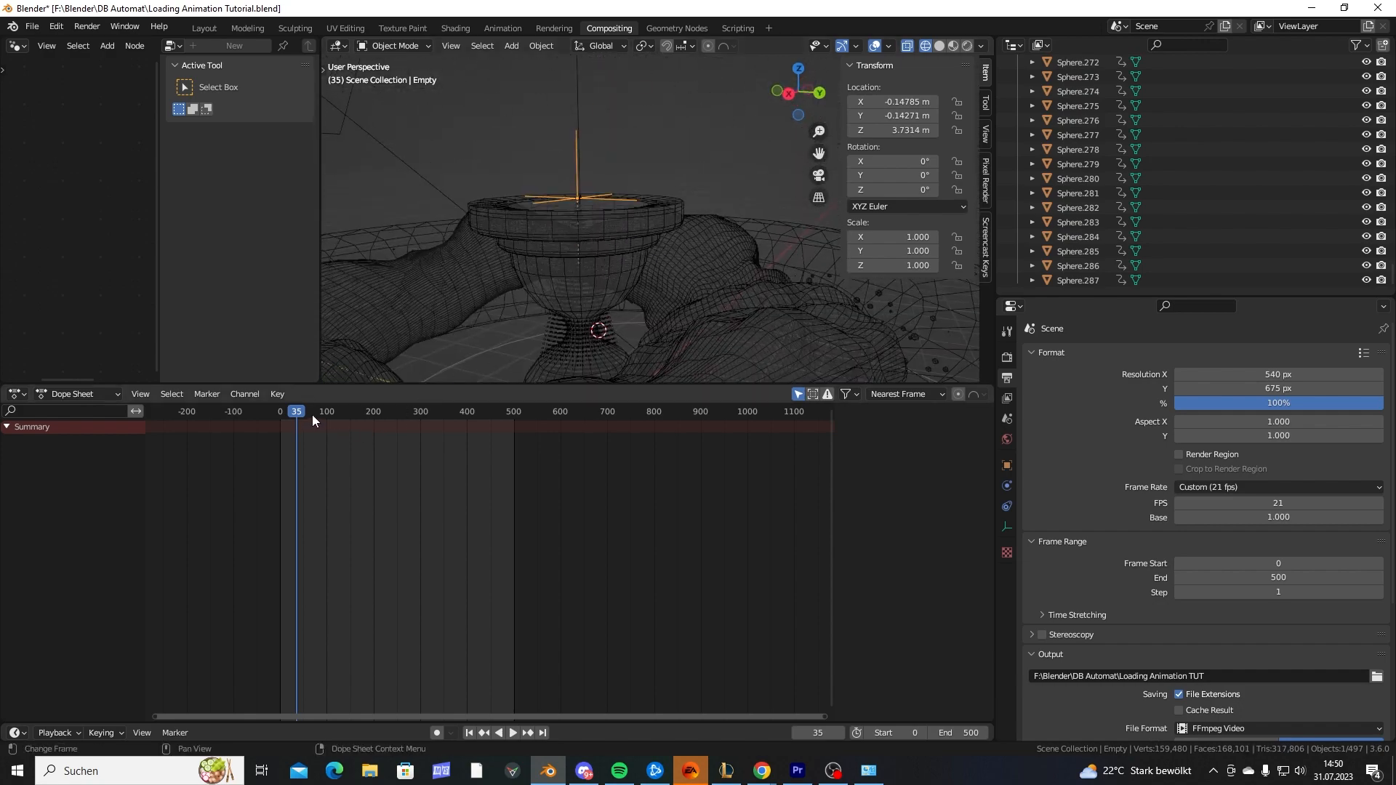
mouse_move(312, 414)
left_mouse_down()
mouse_move(337, 417)
mouse_move(317, 429)
left_mouse_up()
middle_click_drag(626, 261, 661, 251)
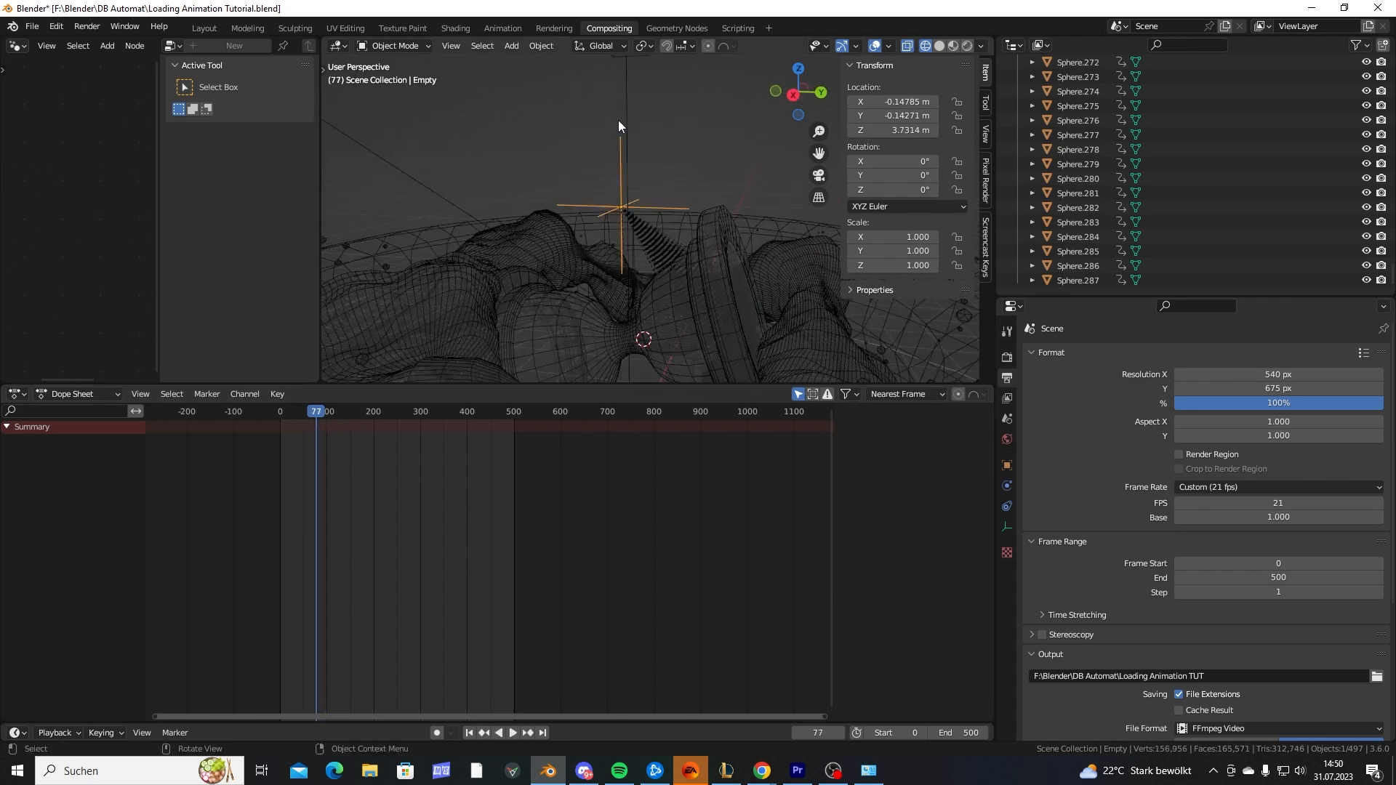
key("g")
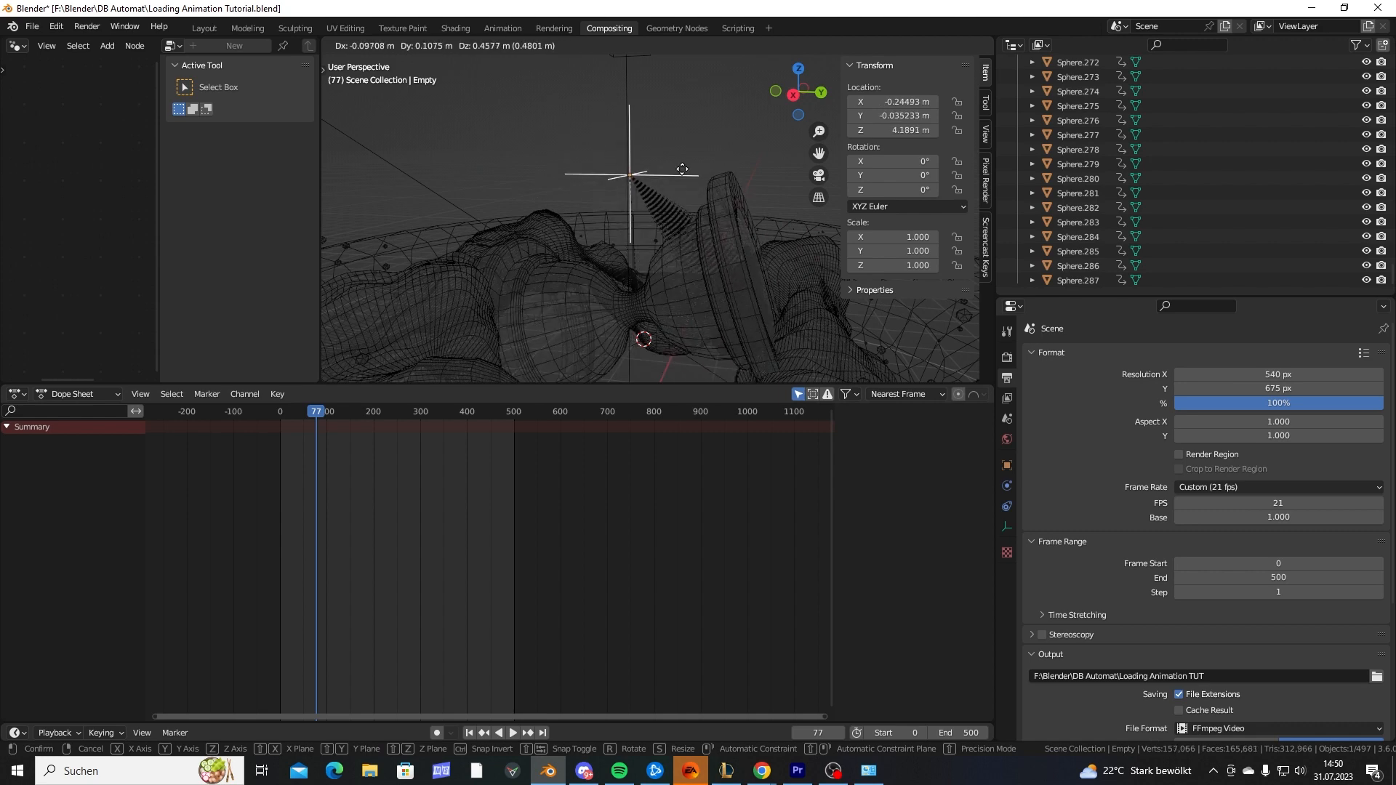
right_click(686, 211)
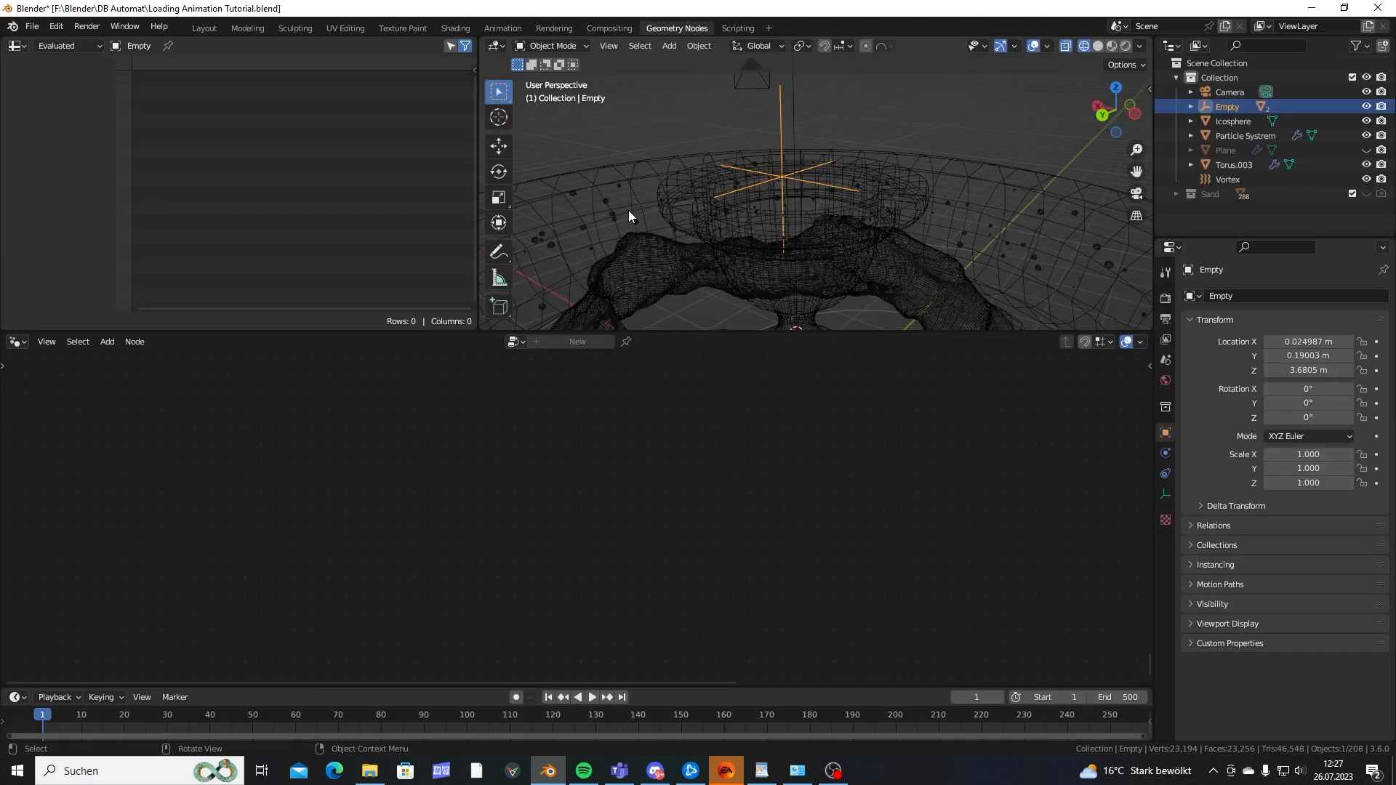
Insert a Location keyframe for the empty at frame 1.
key("i")
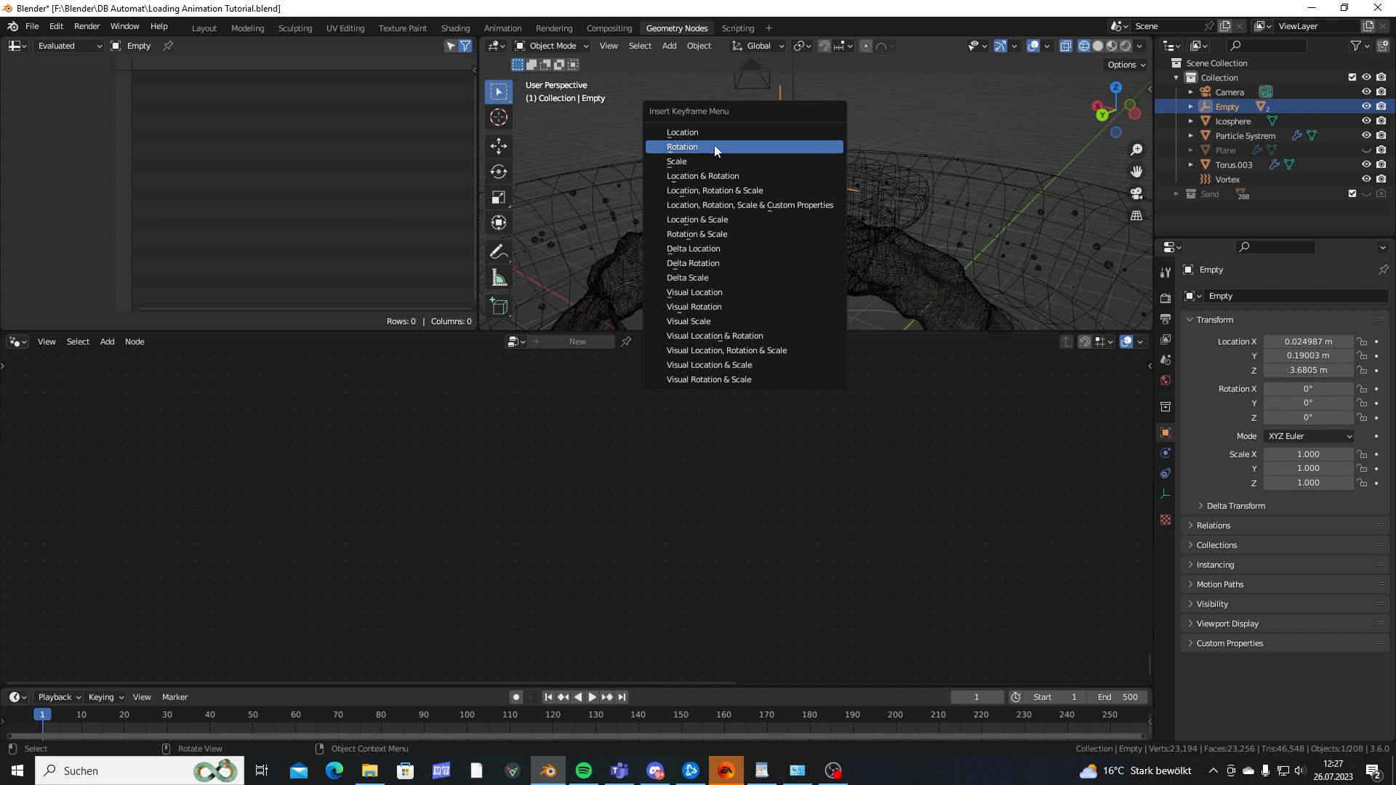
left_click(692, 134)
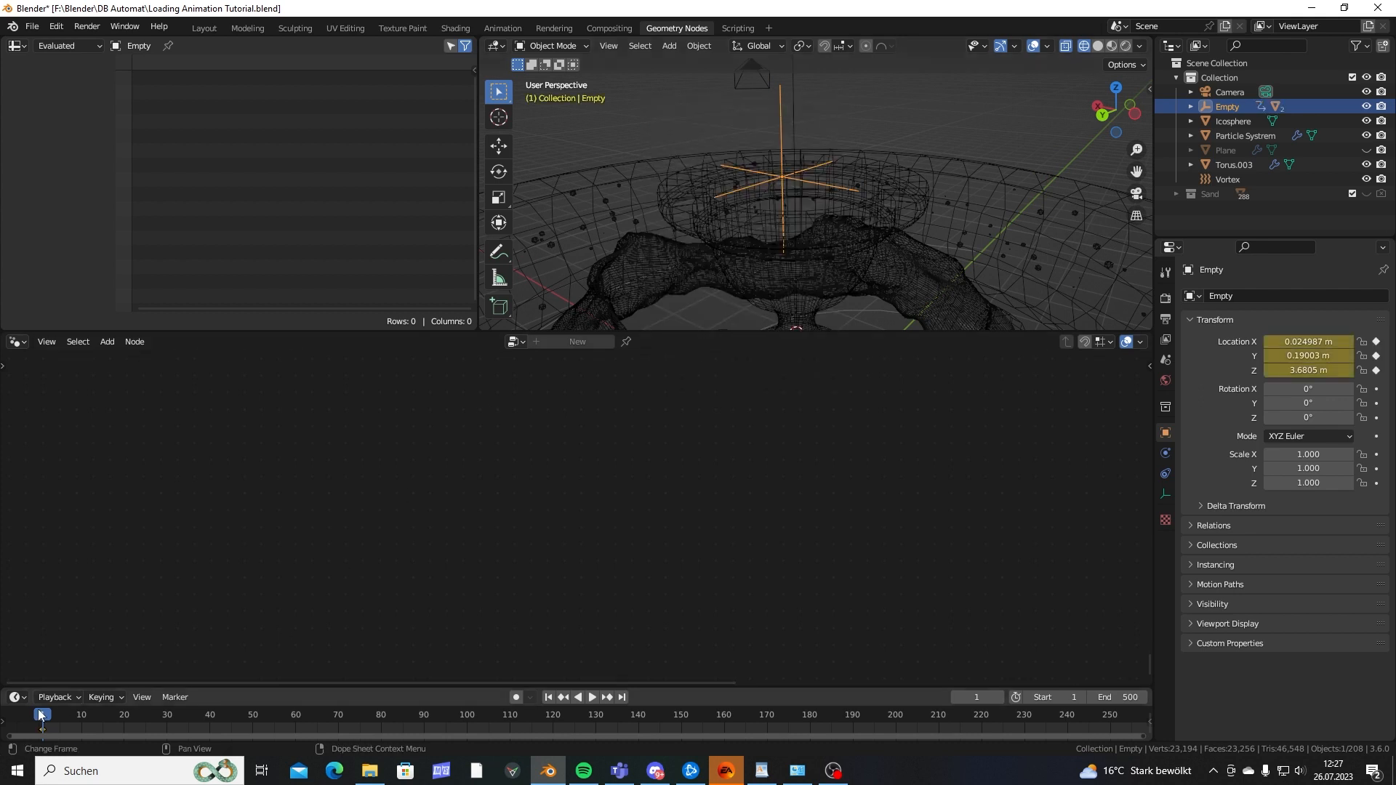
At frame 20, lower the empty along the Z axis to about 3.26 m and insert a Location keyframe.
left_click_drag(42, 720, 125, 720)
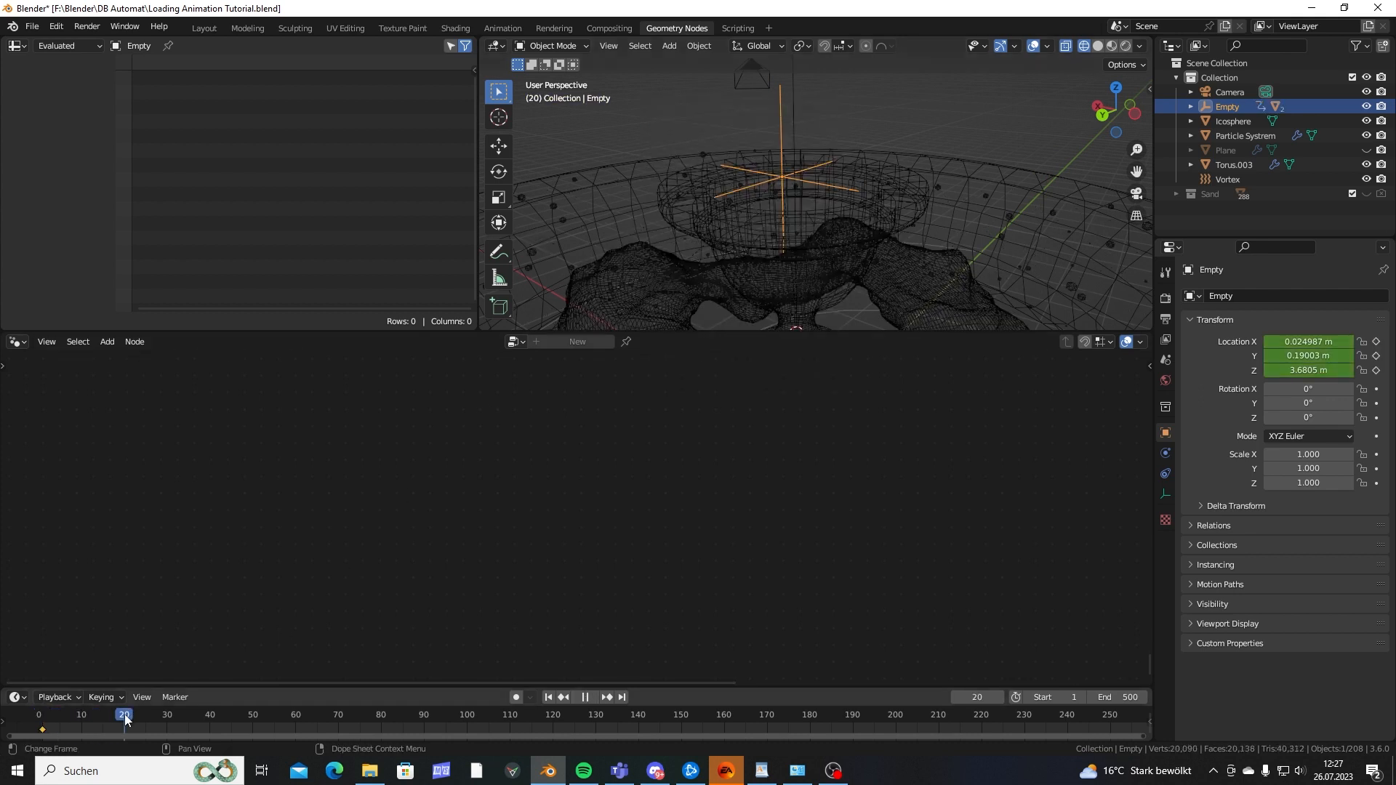
scroll(843, 172, "down", 3)
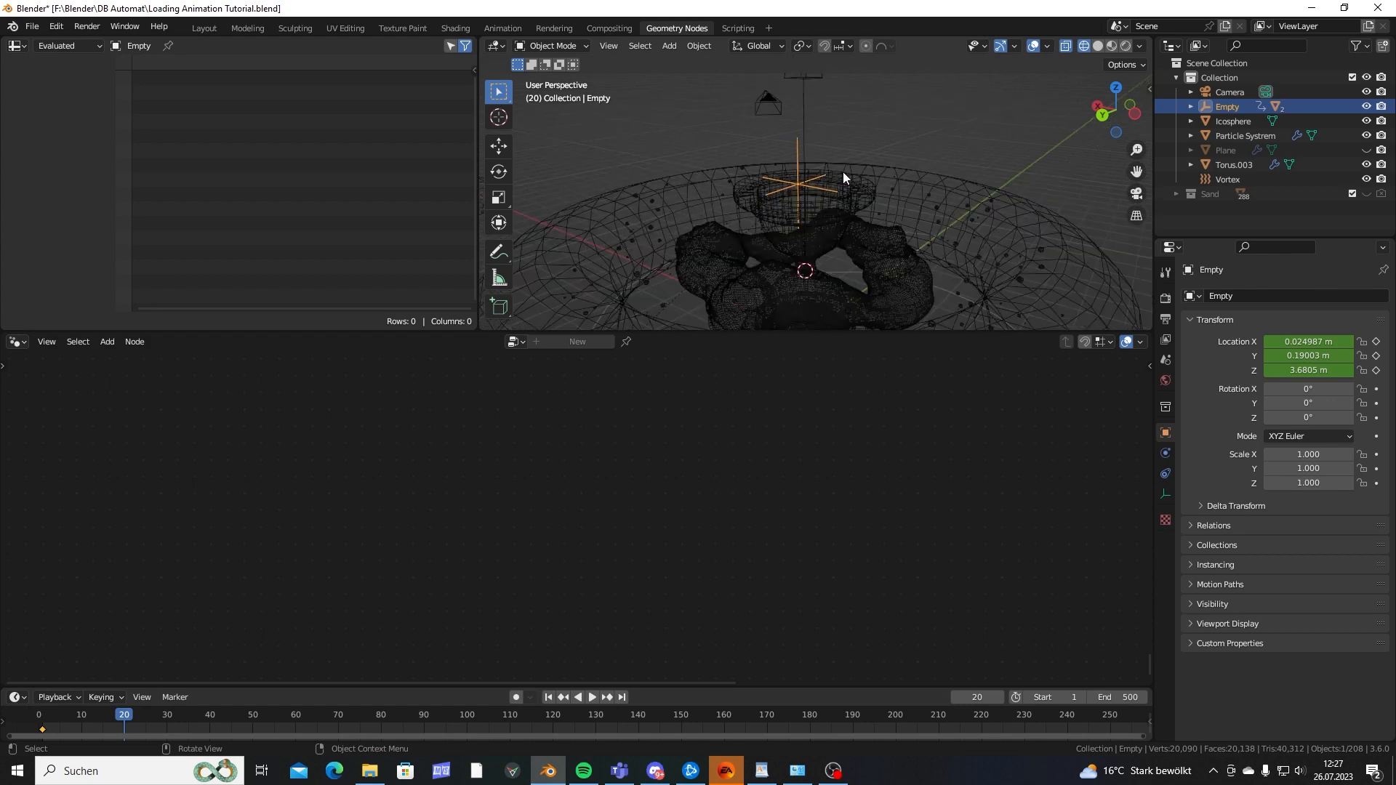
middle_click_drag(844, 172, 873, 157)
key("g")
key("z")
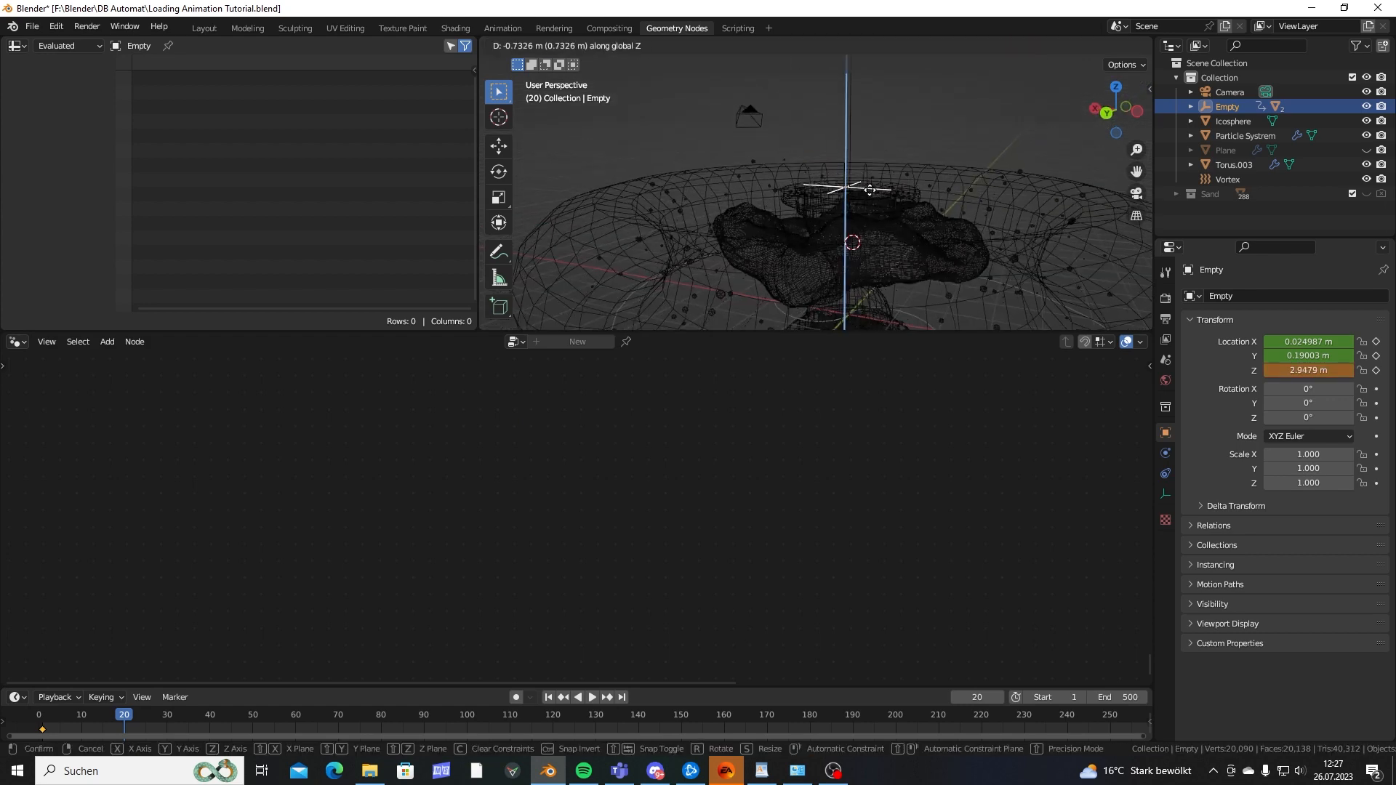
left_click(869, 190)
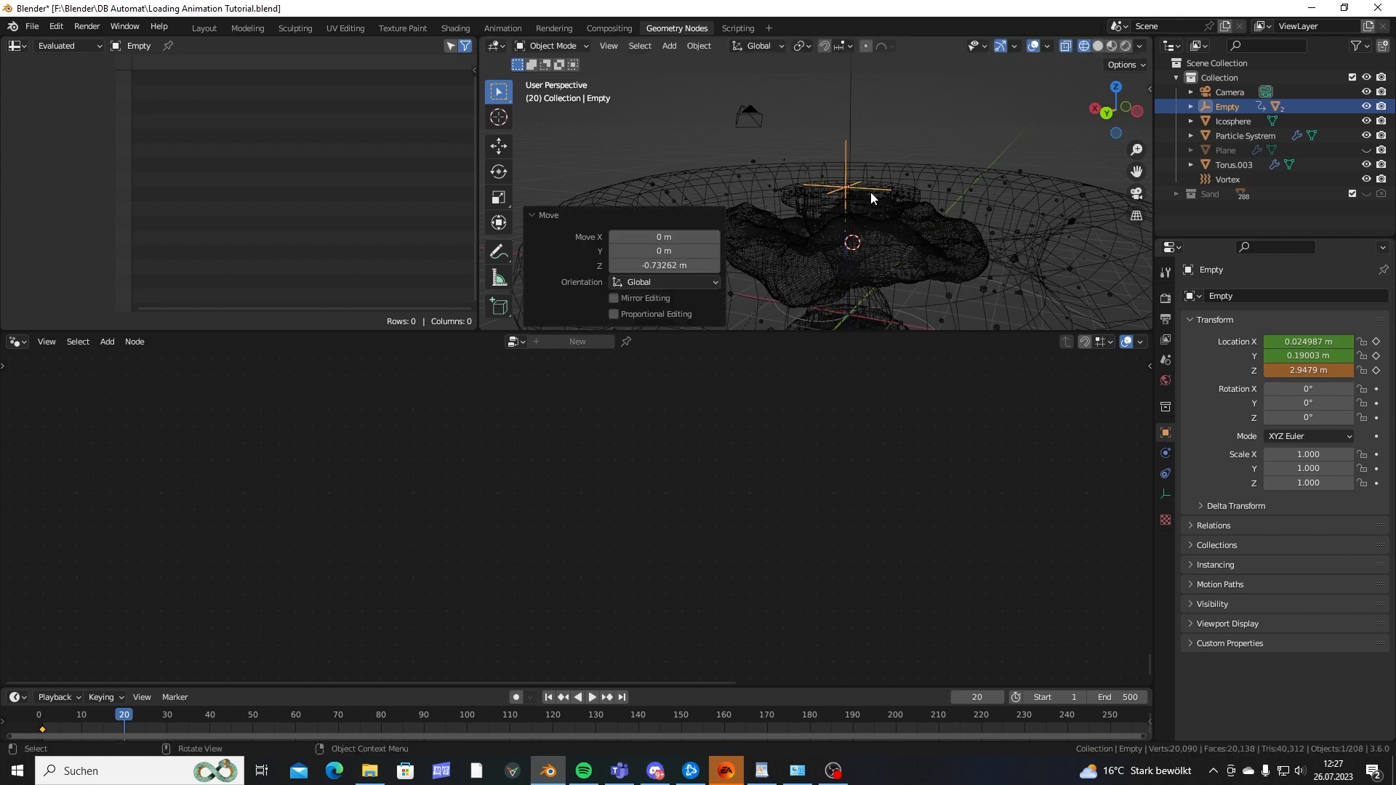
mouse_move(871, 191)
middle_mouse_down()
mouse_move(891, 220)
mouse_move(880, 217)
middle_mouse_up()
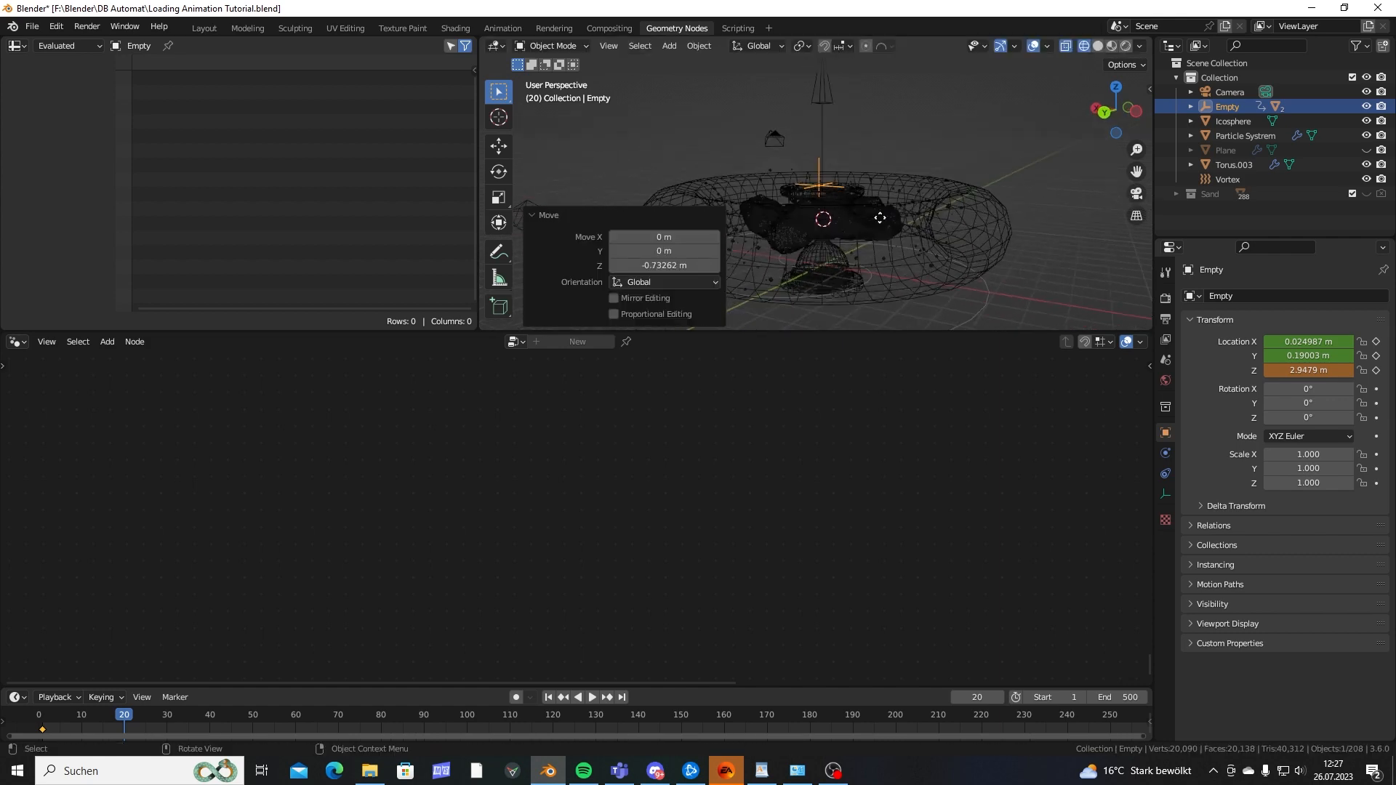
key("g")
key("z")
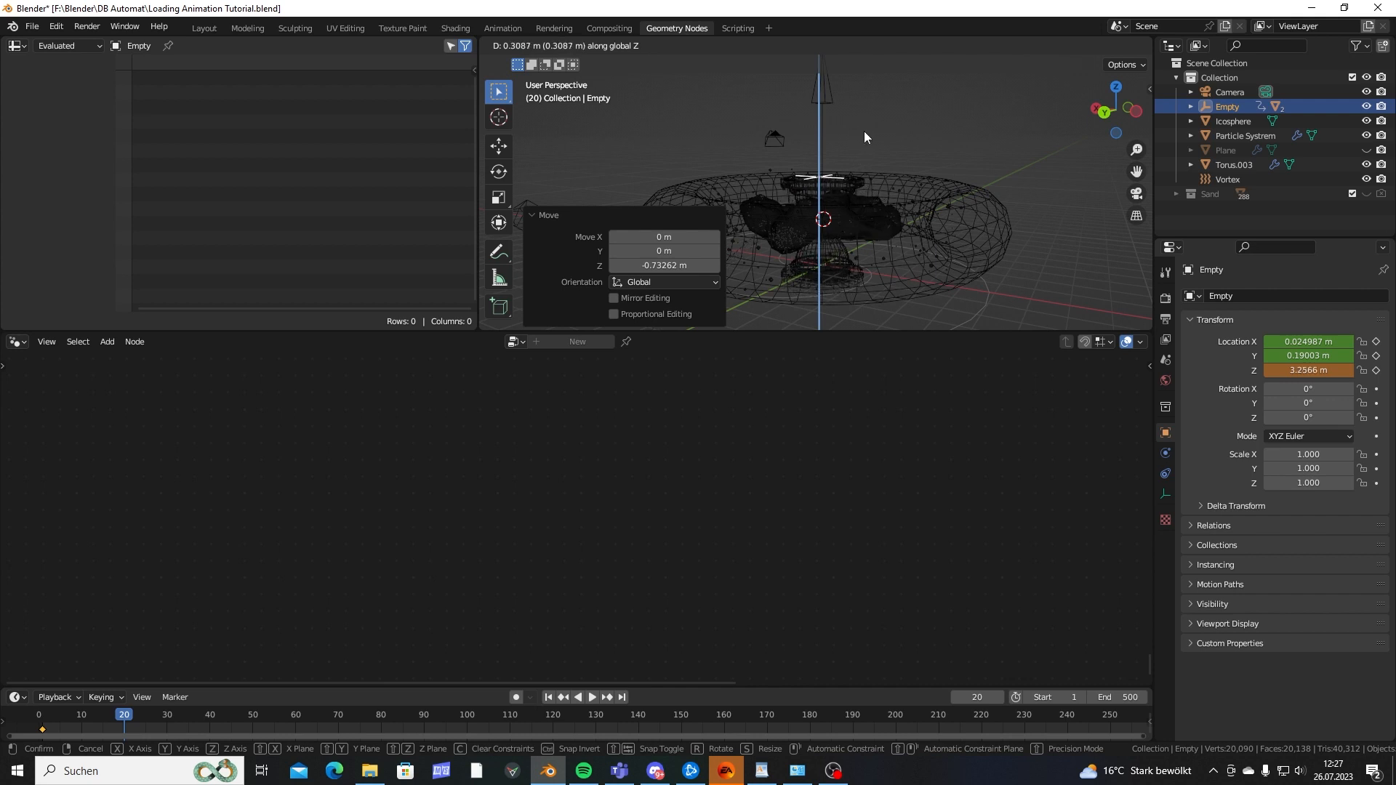
left_click(863, 133)
key("i")
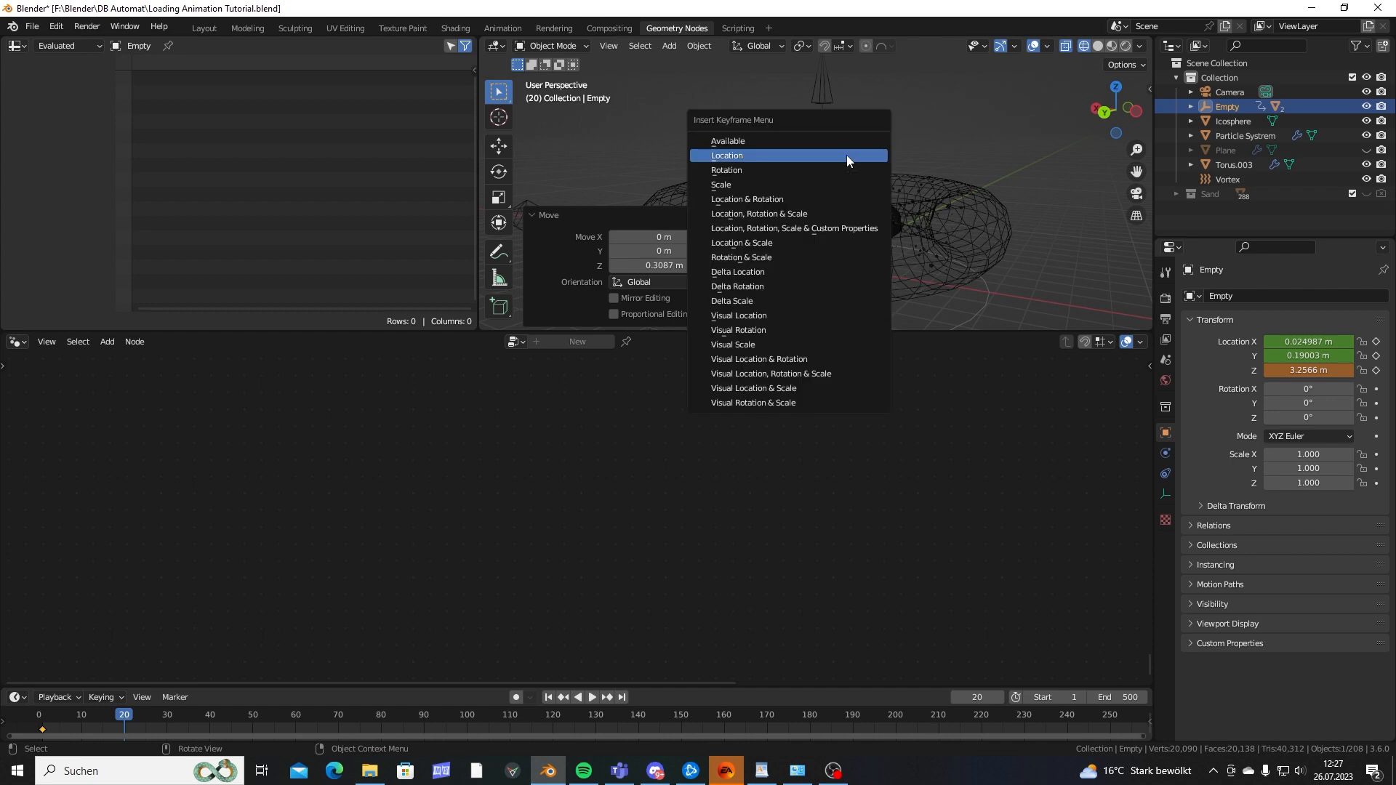
left_click(765, 156)
At frame 50, raise the empty along the Z axis to about 4.77 m and insert a Location keyframe.
middle_click_drag(764, 156, 861, 181)
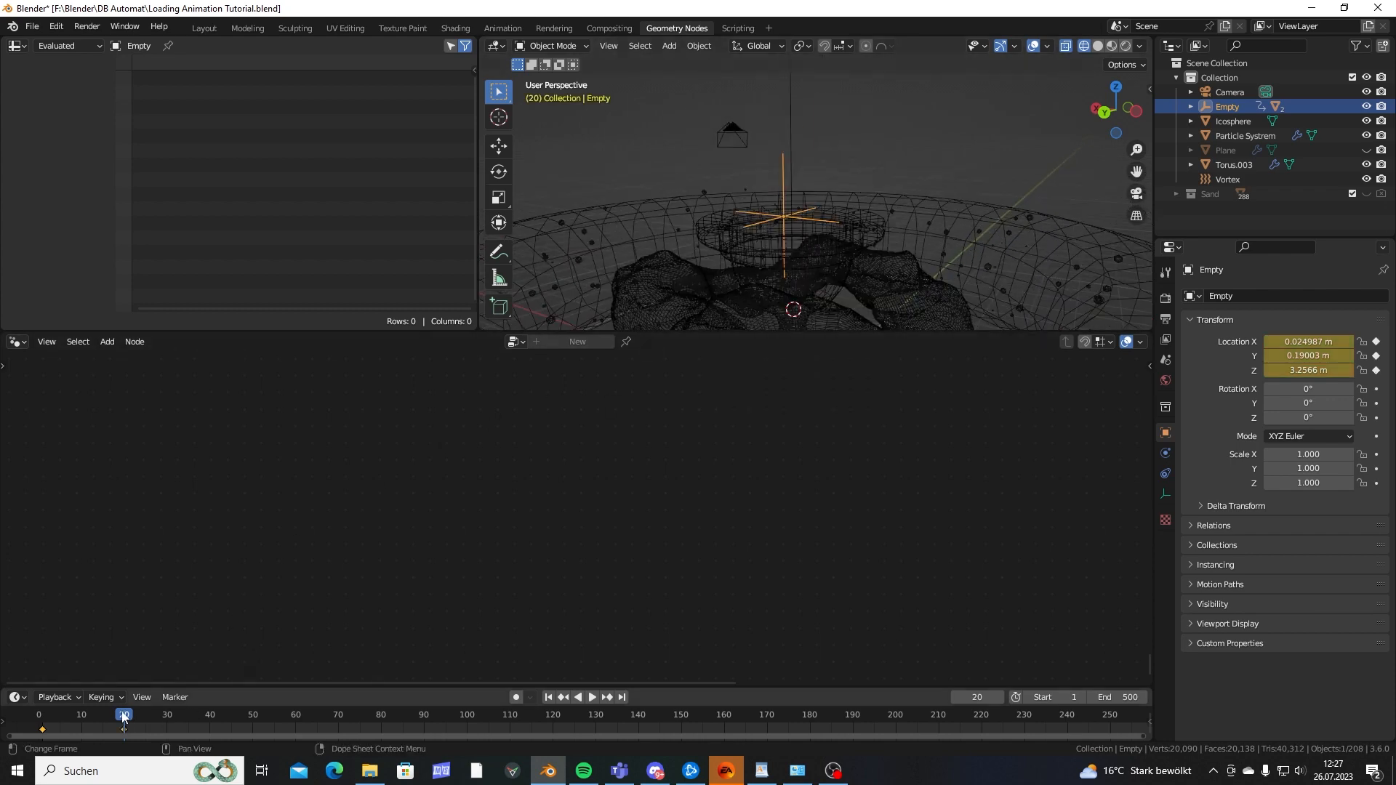
left_click_drag(125, 712, 254, 725)
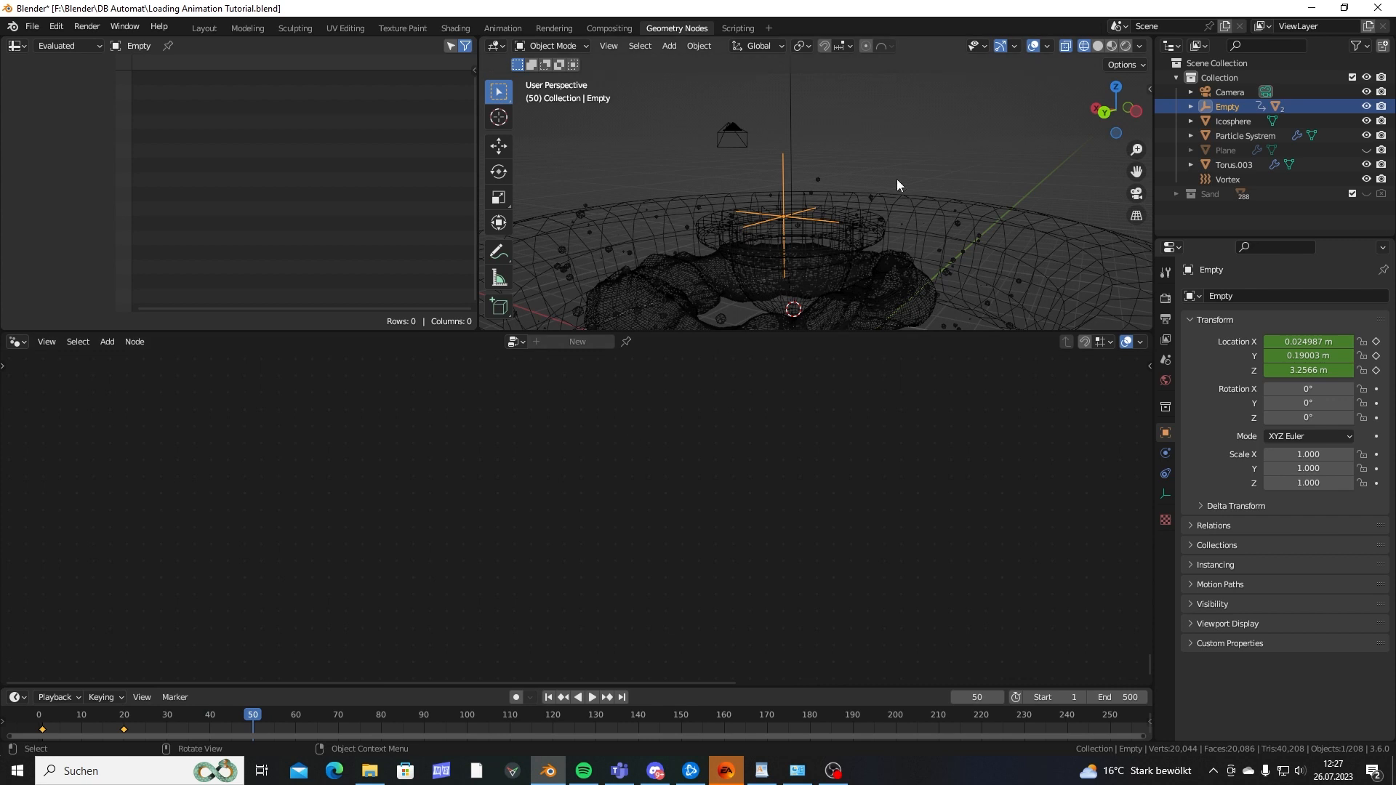
scroll(896, 179, "down", 2)
key("g")
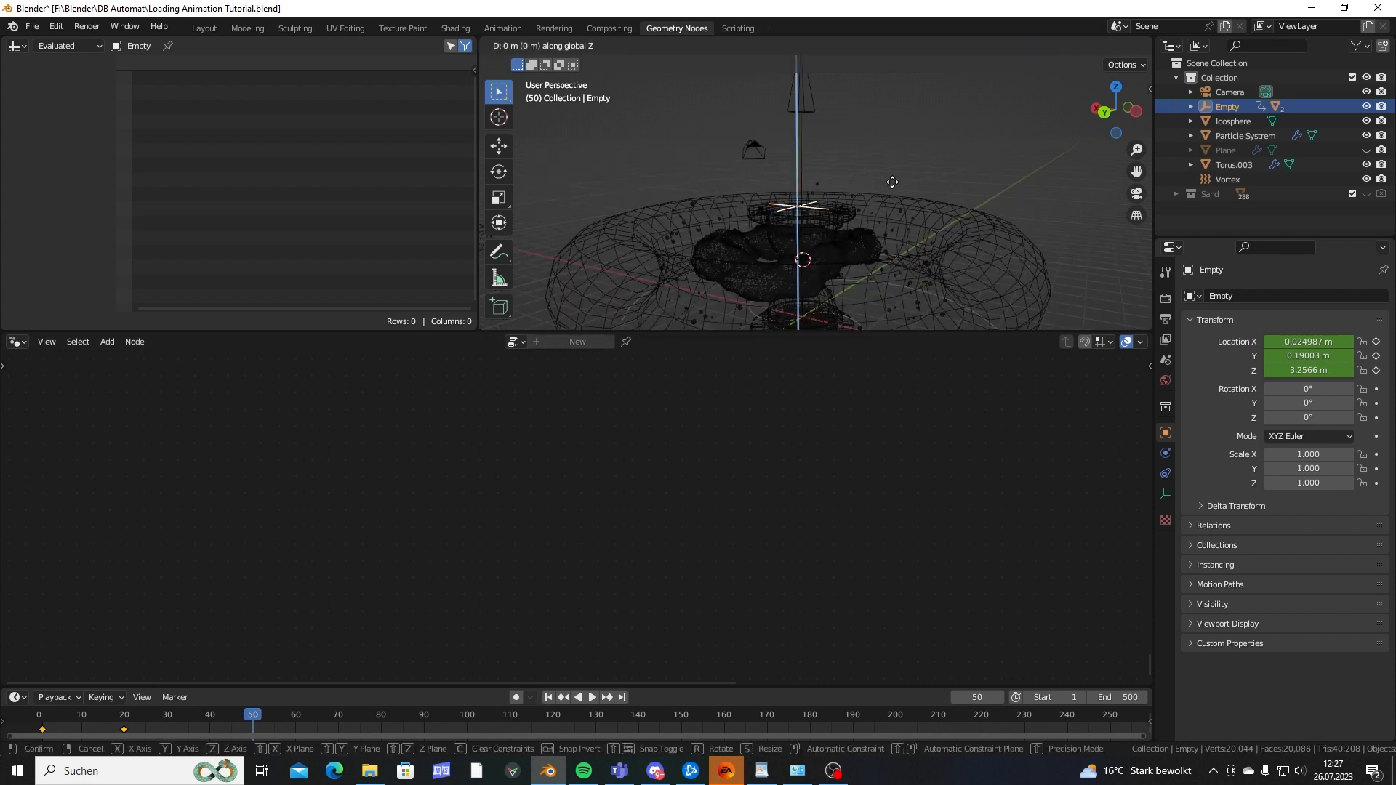
key("z")
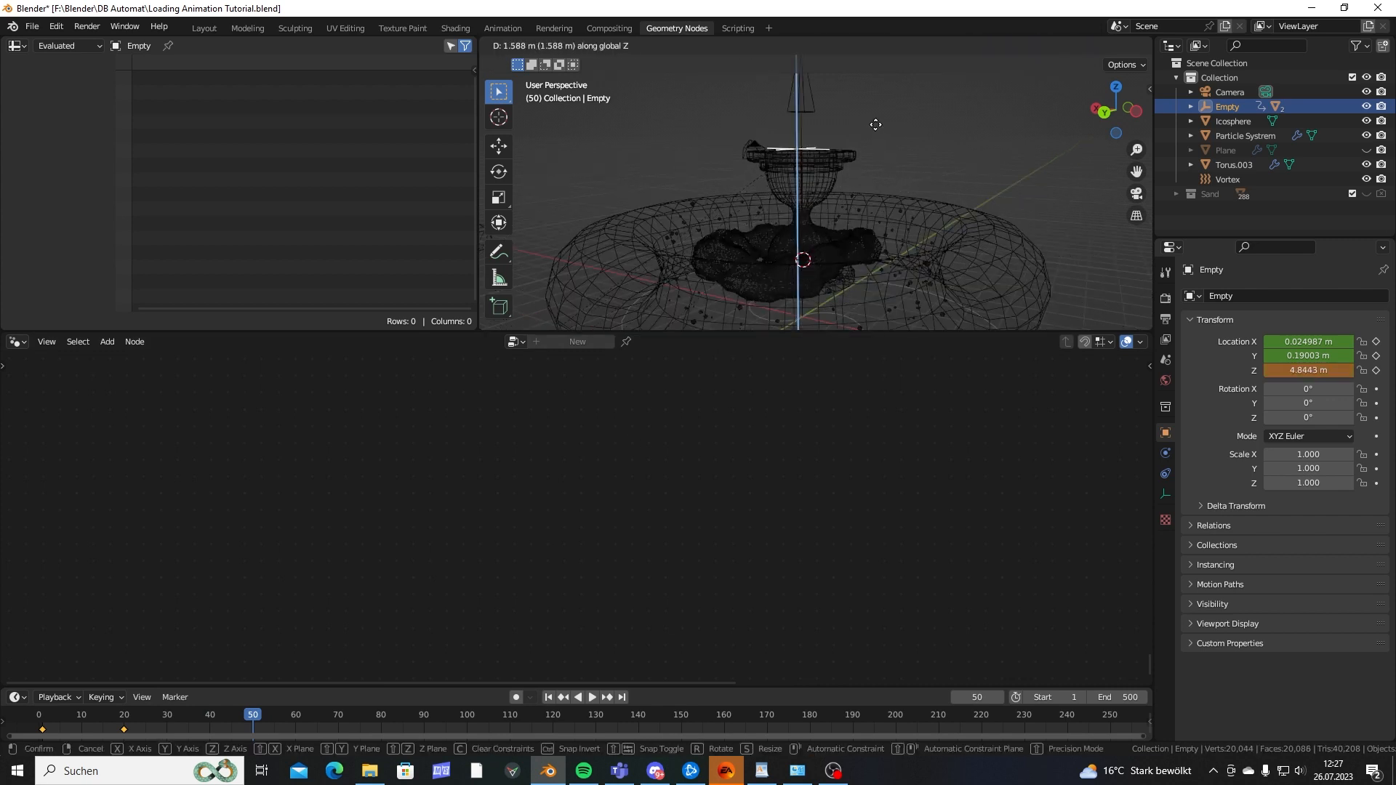
left_click(867, 134)
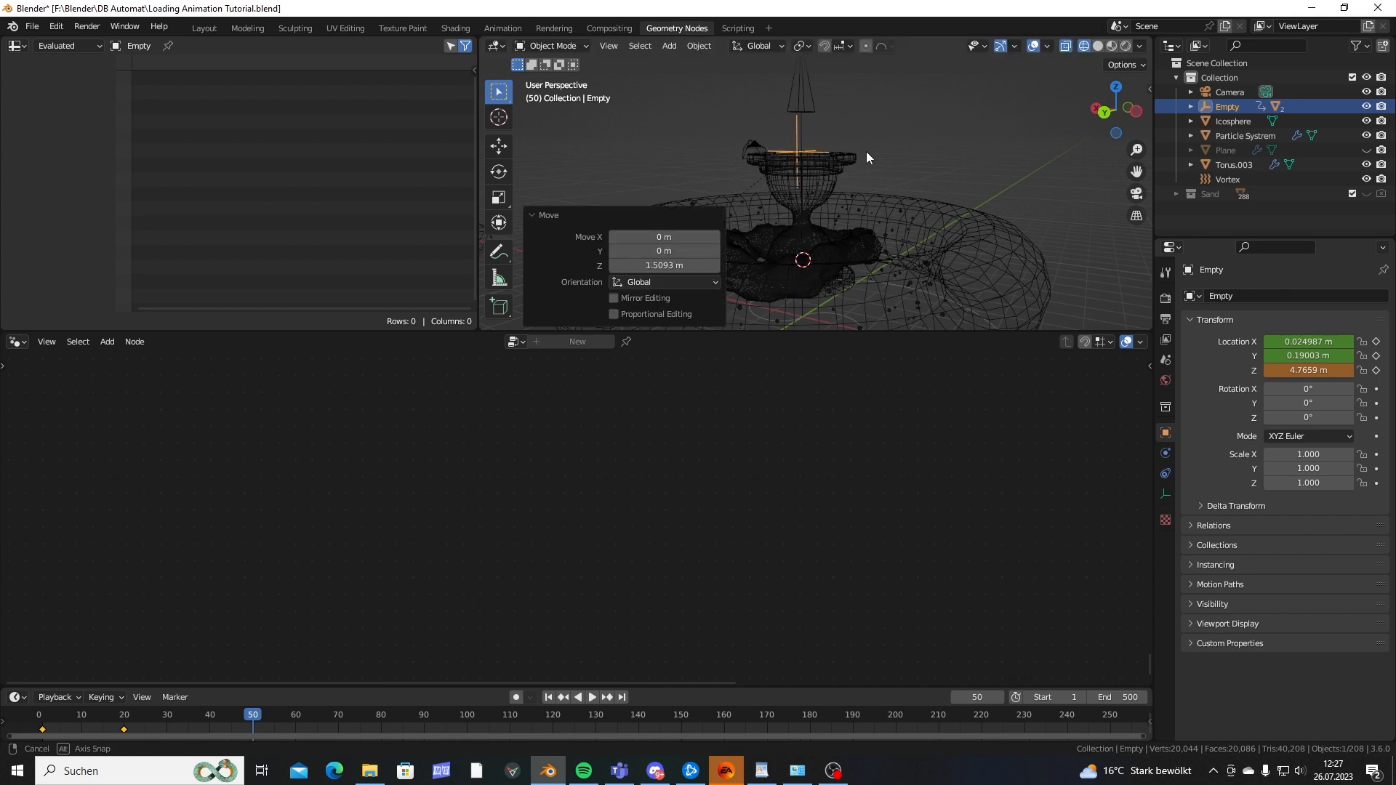
key("i")
left_click(866, 151)
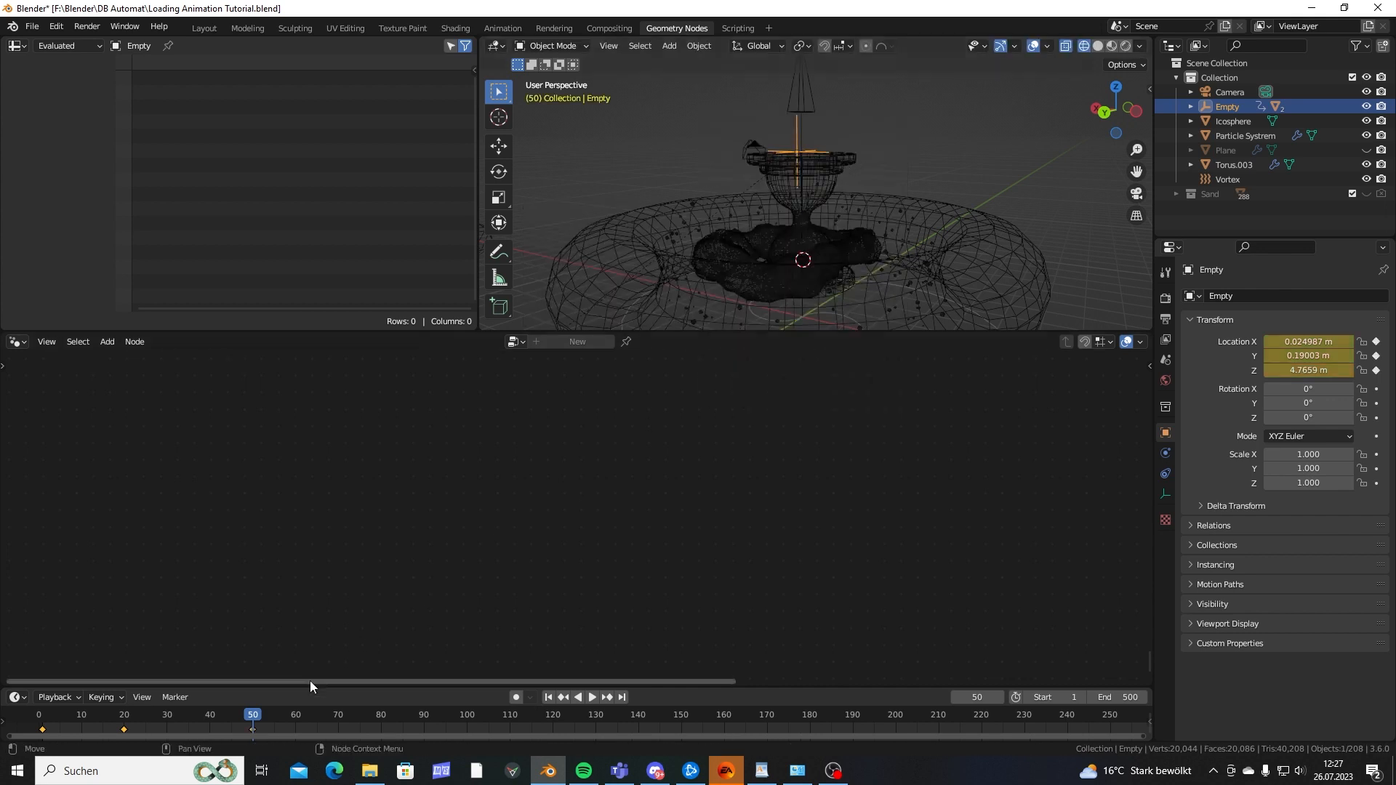
Copy the empty's Location keyframe from frame 1 and paste it at frame 70.
left_click(42, 729)
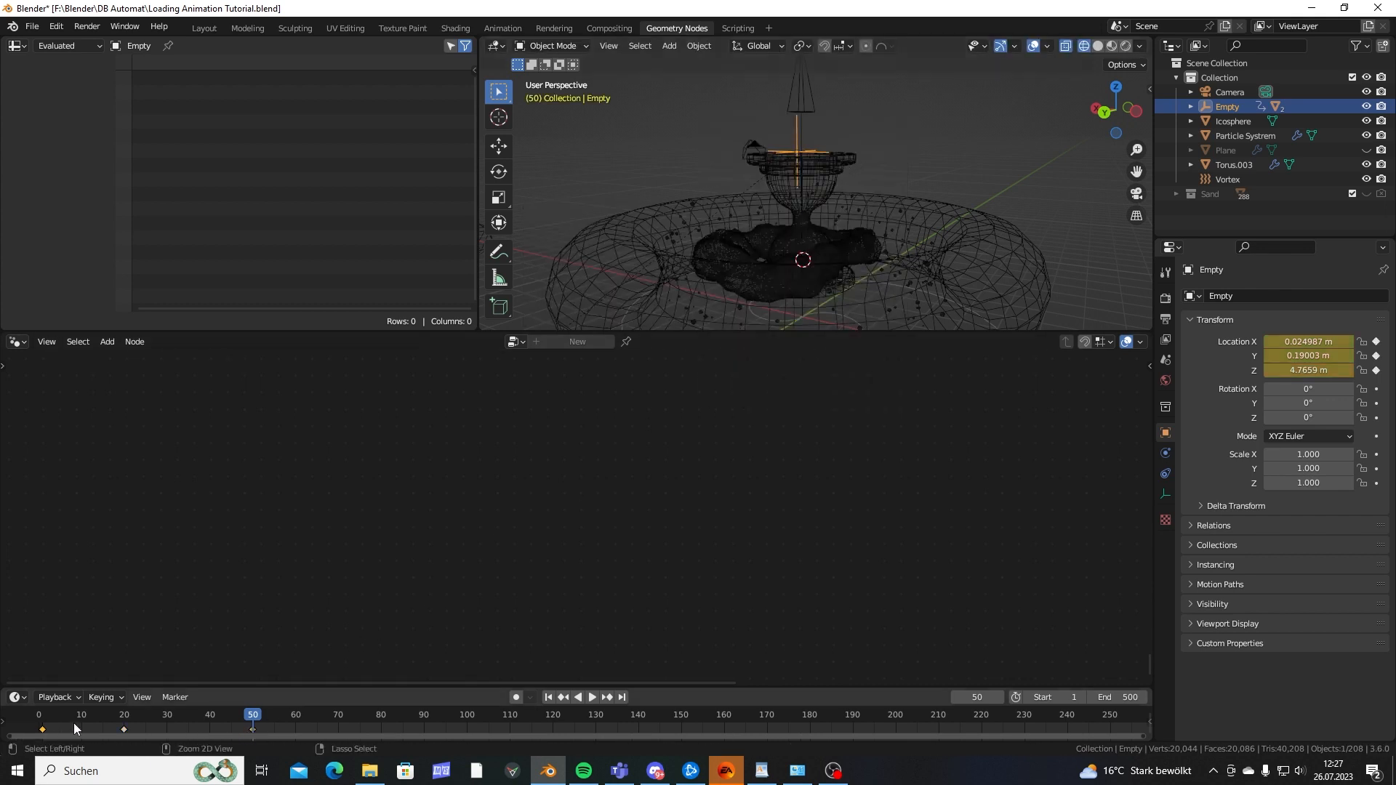
left_click(341, 718)
mouse_move(906, 160)
middle_mouse_down()
mouse_move(873, 200)
mouse_move(910, 161)
middle_mouse_up()
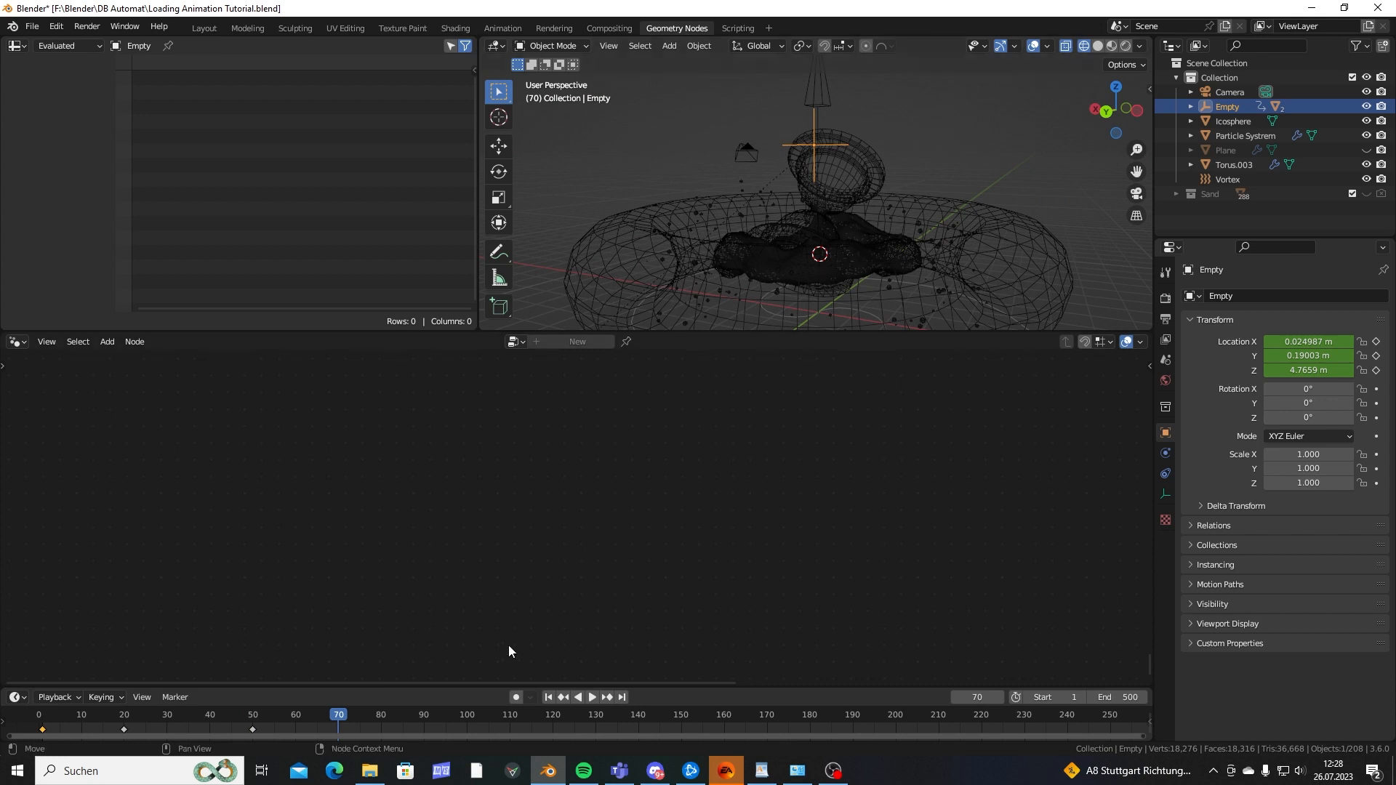
key("ctrl+v")
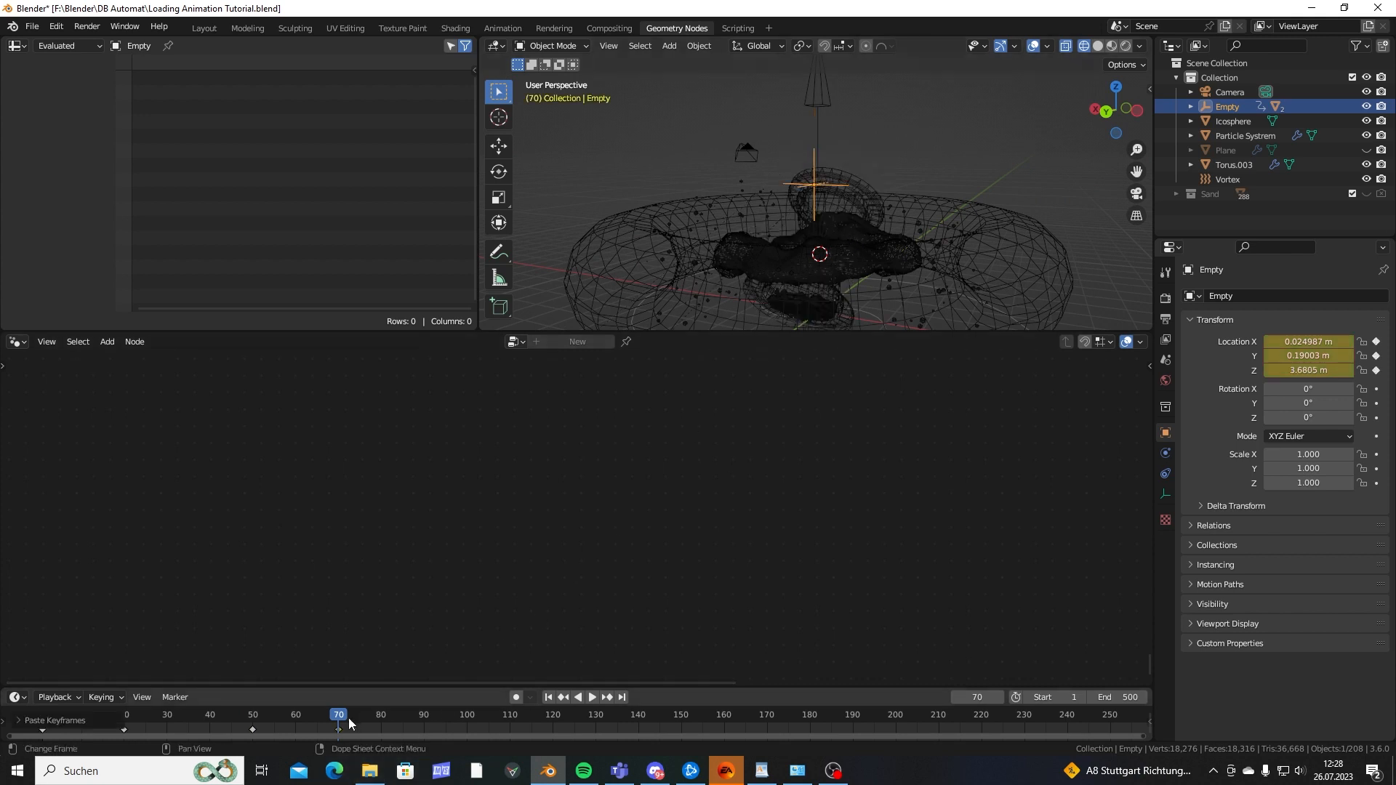
Enlarge the timeline area and play the animation from frame 0 to check the empty's up-and-down motion.
left_click_drag(347, 687, 343, 594)
left_click(5, 628)
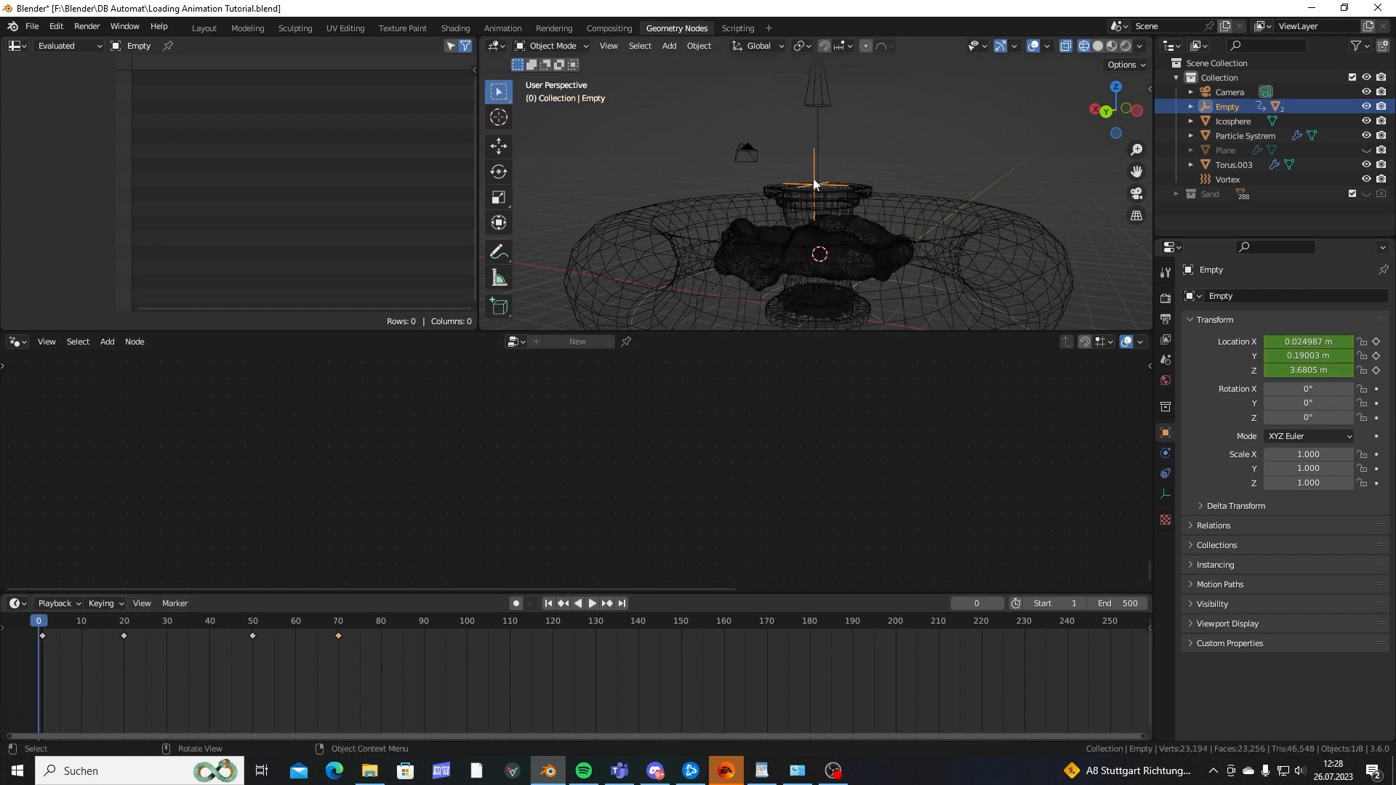
key("space")
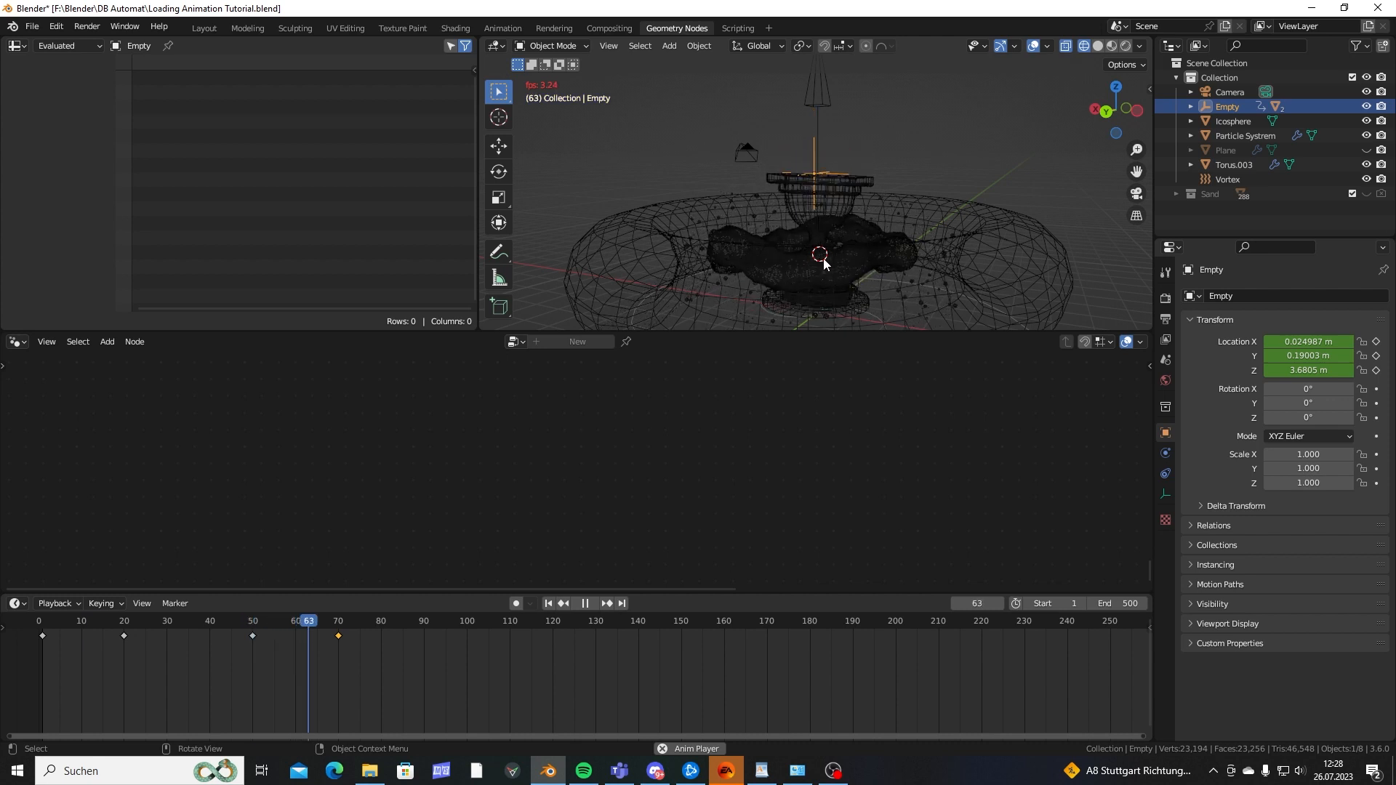
key("space")
Reselect the empty in the viewport and step back to its keyframe at frame 70.
left_click(920, 137)
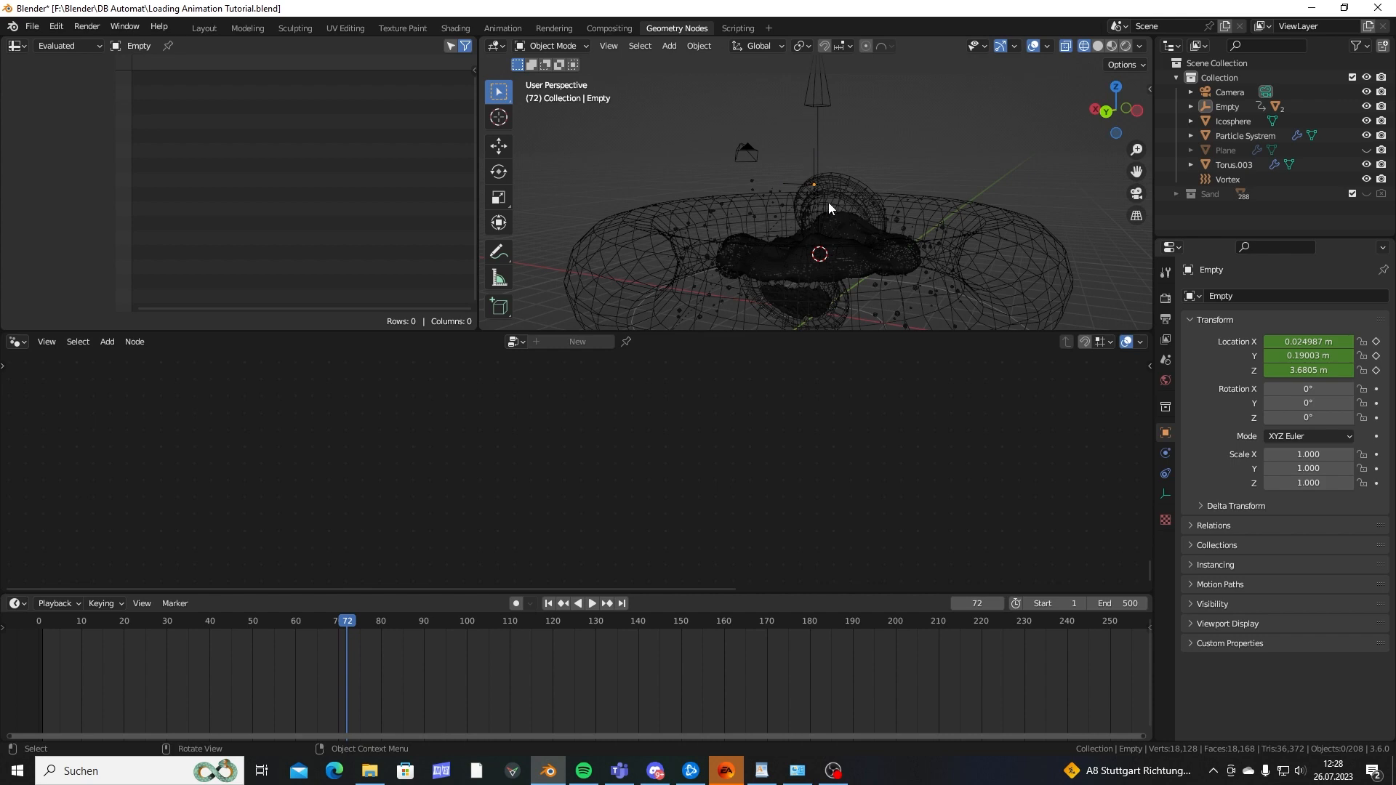
left_click(812, 163)
scroll(815, 157, "up", 5)
middle_click_drag(847, 99, 794, 195)
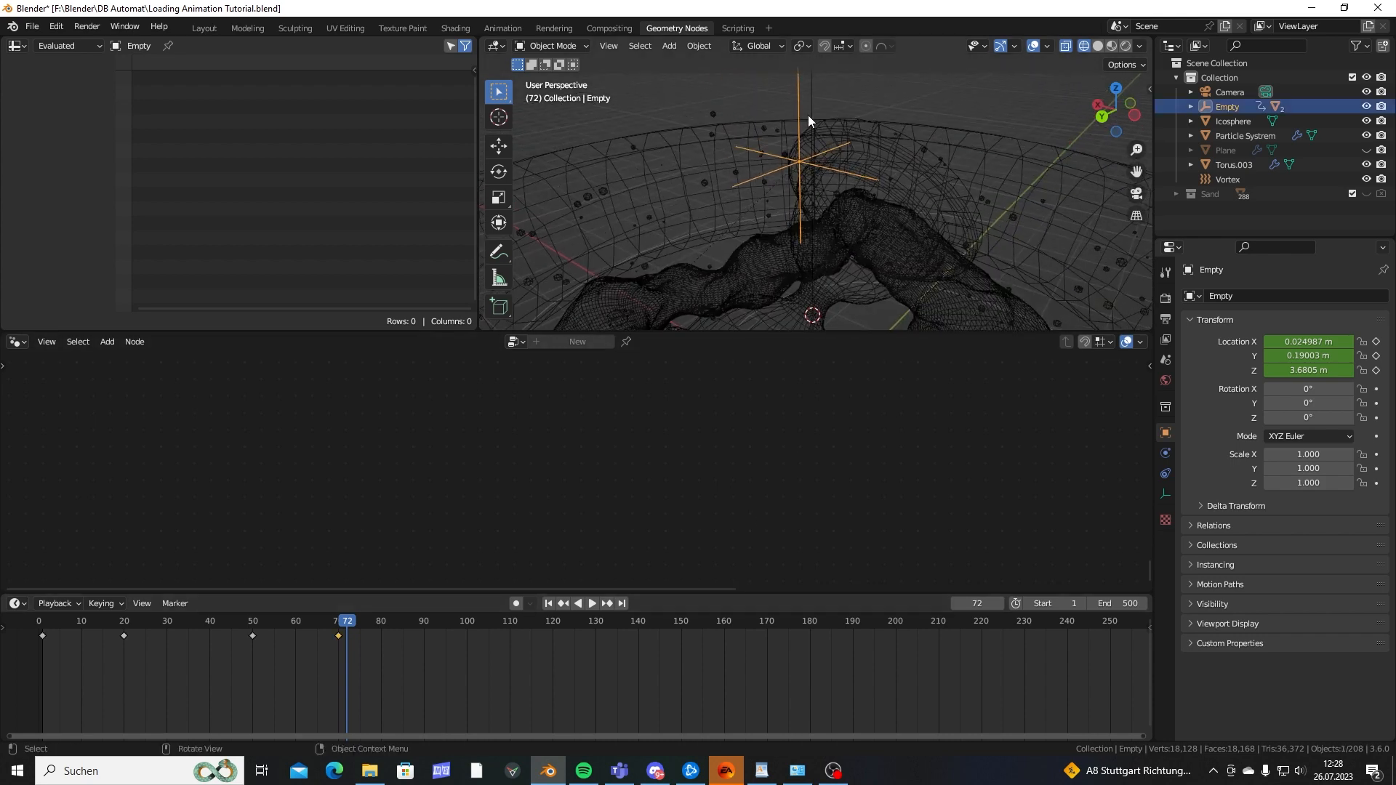
key("Left")
key("Left")
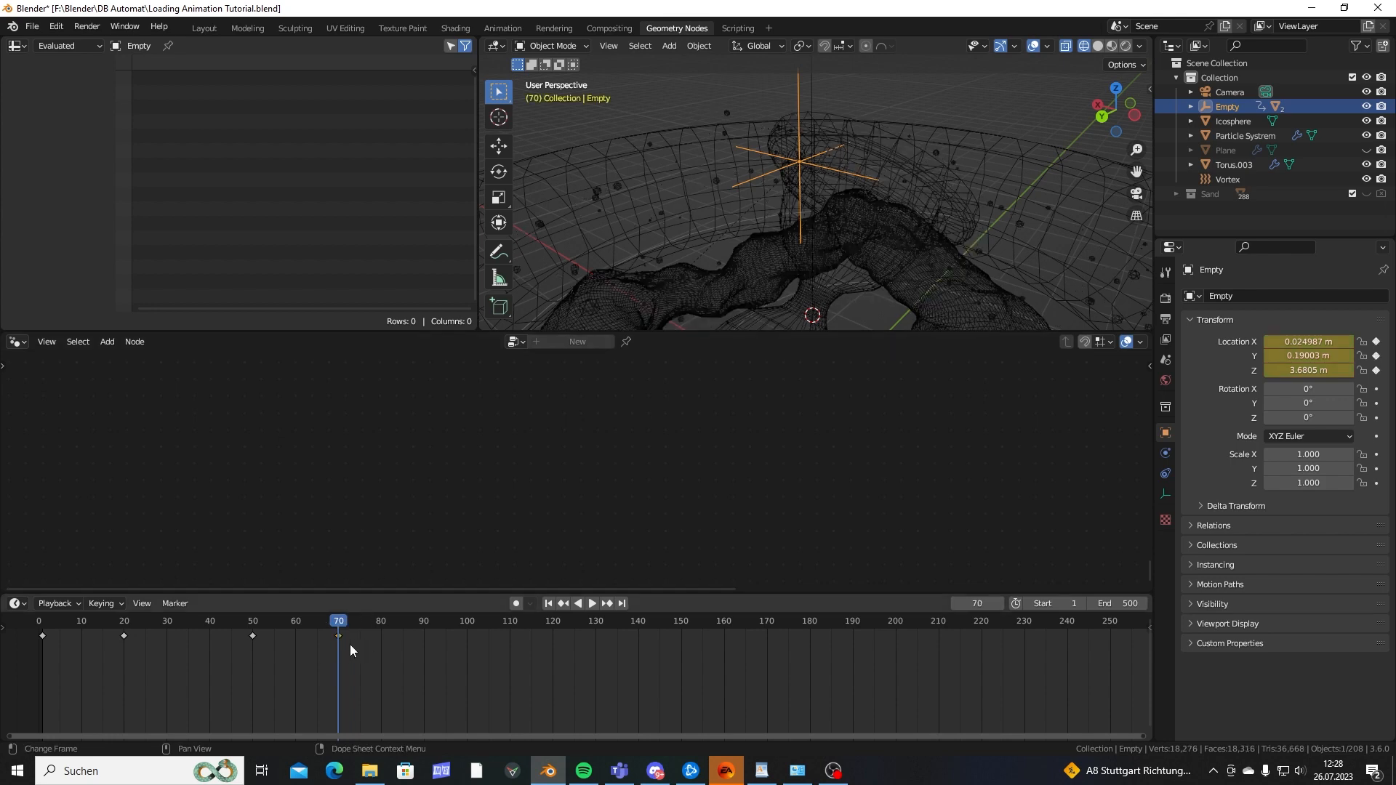
Turn the timeline area into an enlarged Graph Editor and add a Cycles modifier to the empty's location curves.
left_click(23, 606)
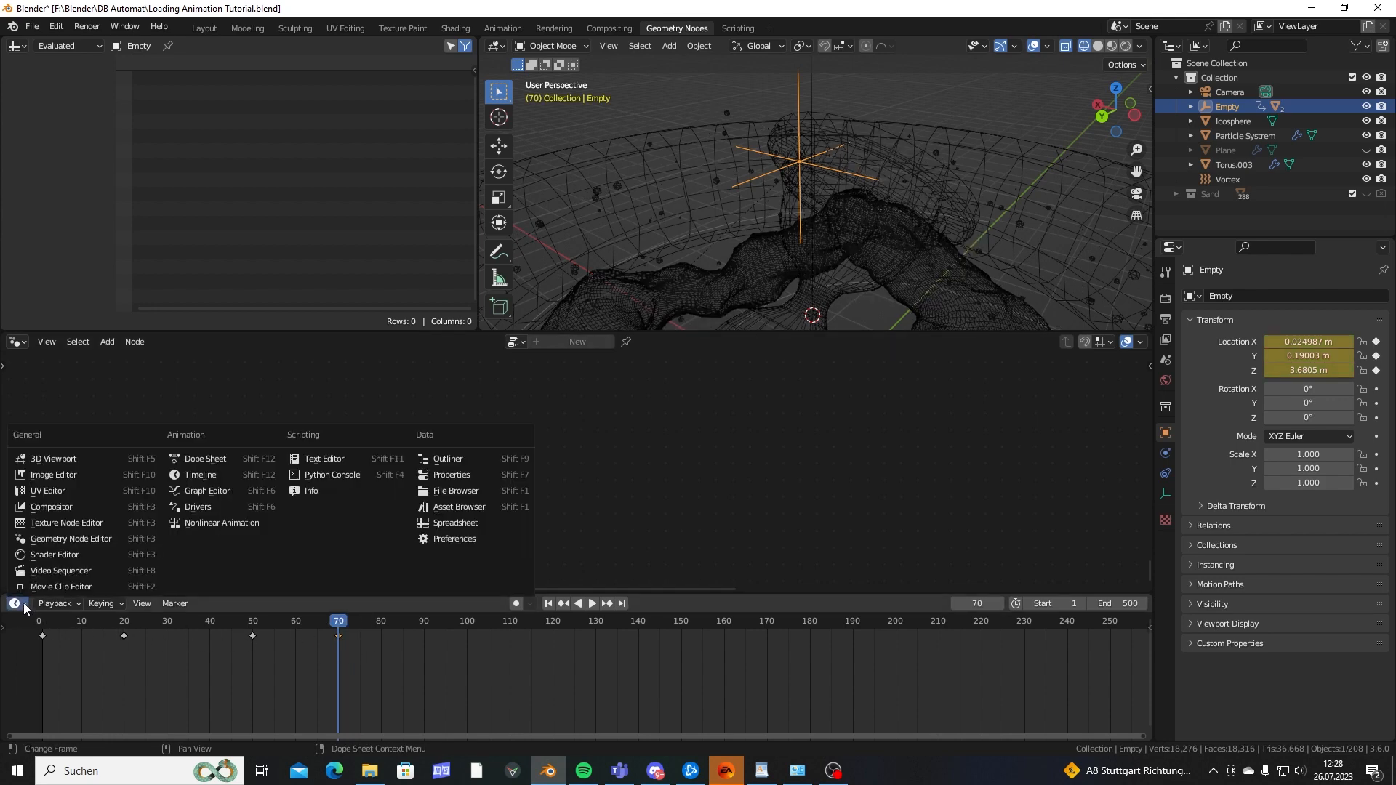
left_click(207, 491)
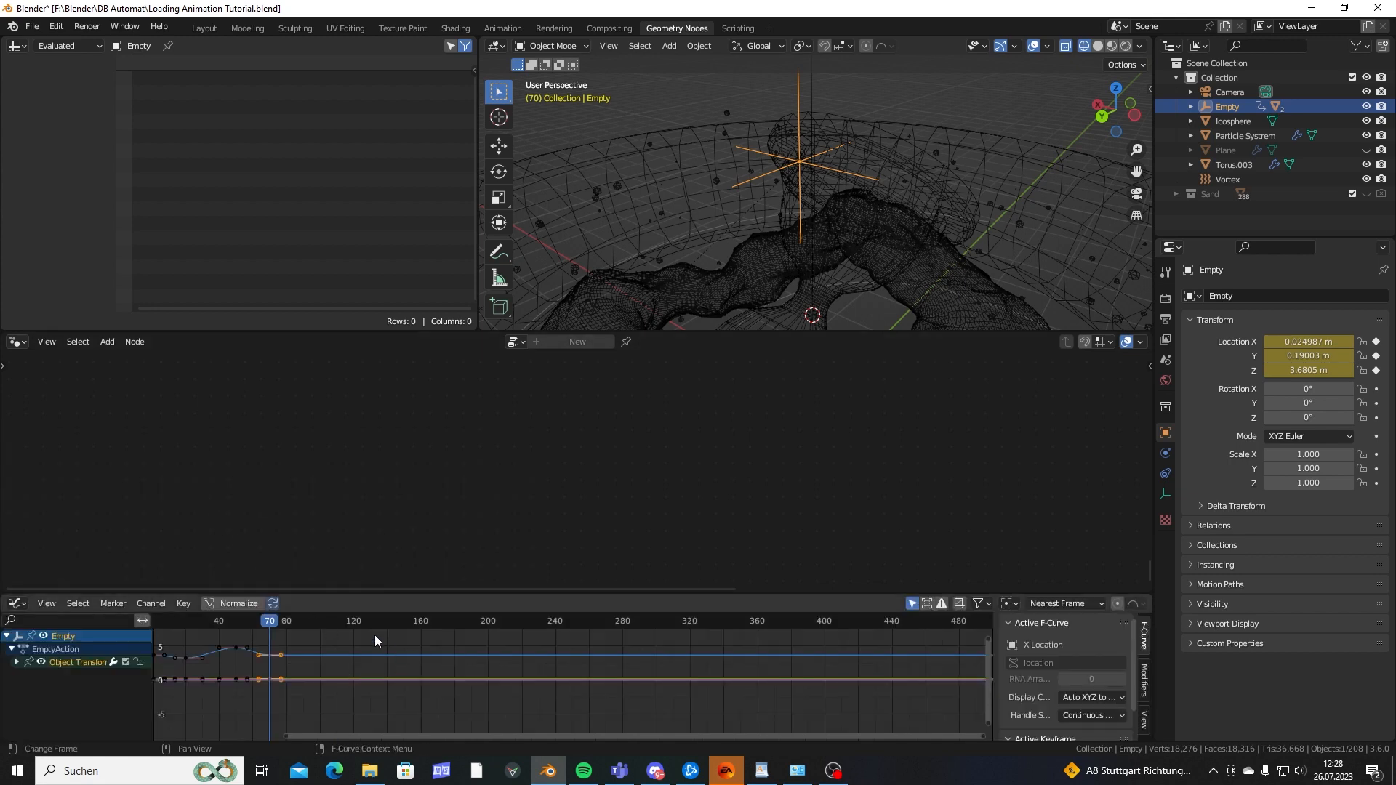
left_click_drag(343, 591, 344, 387)
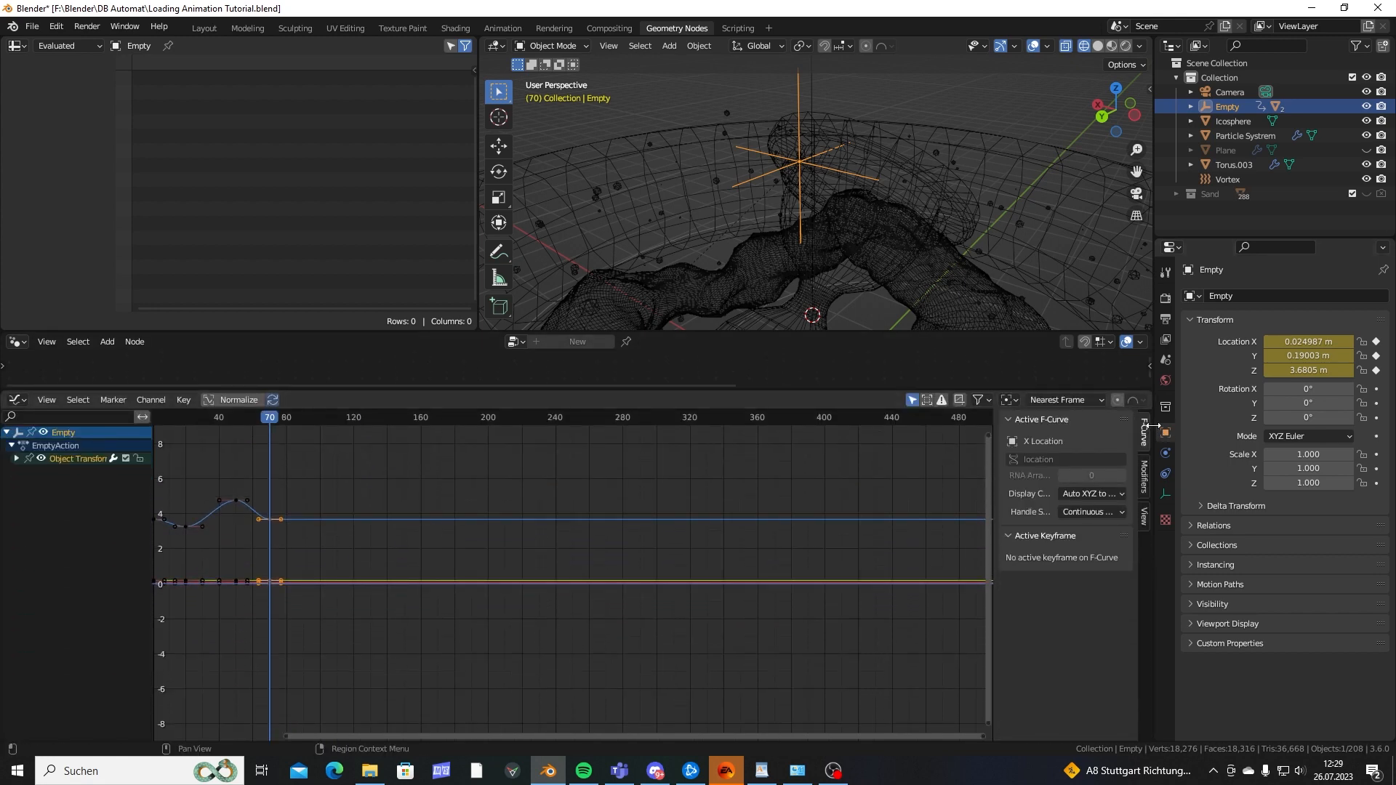
left_click(1144, 477)
left_click(1044, 418)
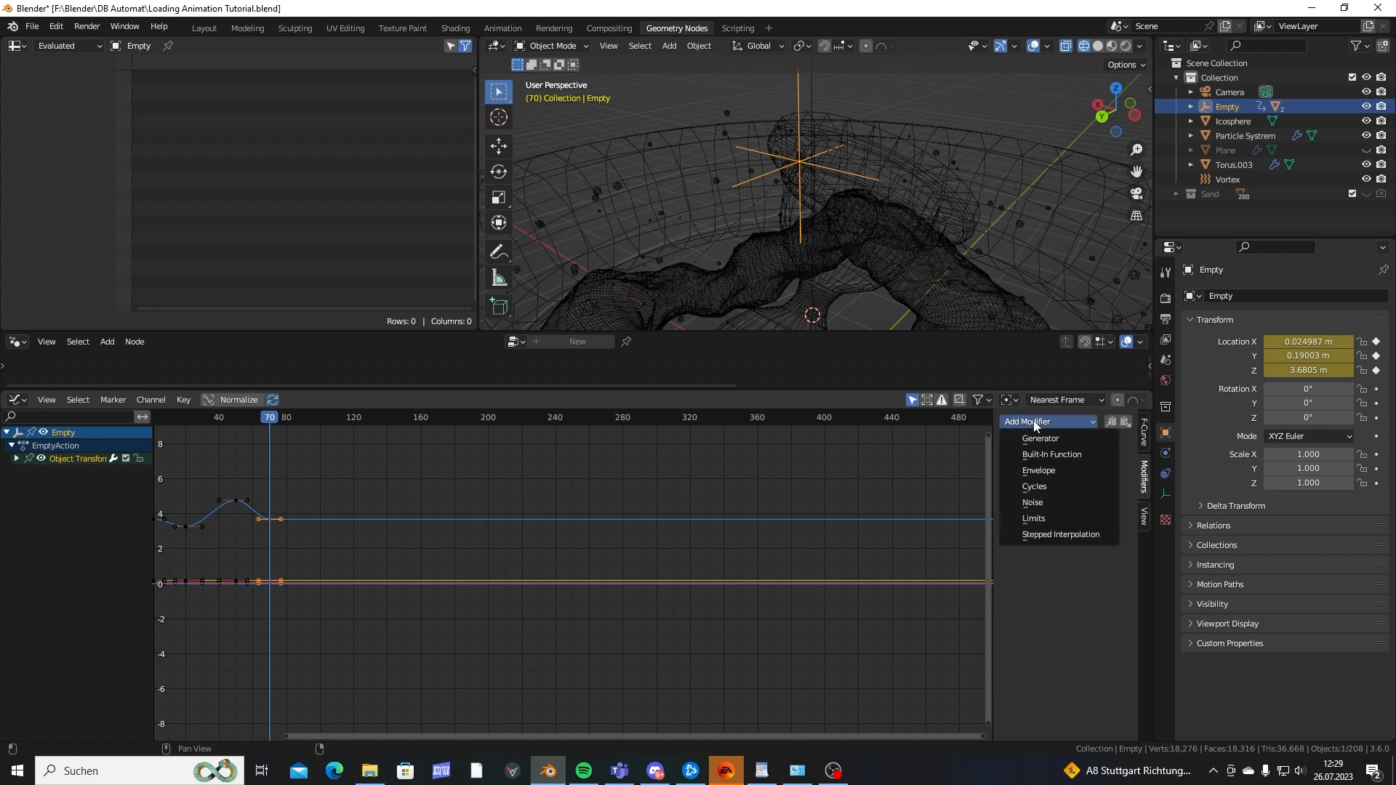
left_click(1036, 485)
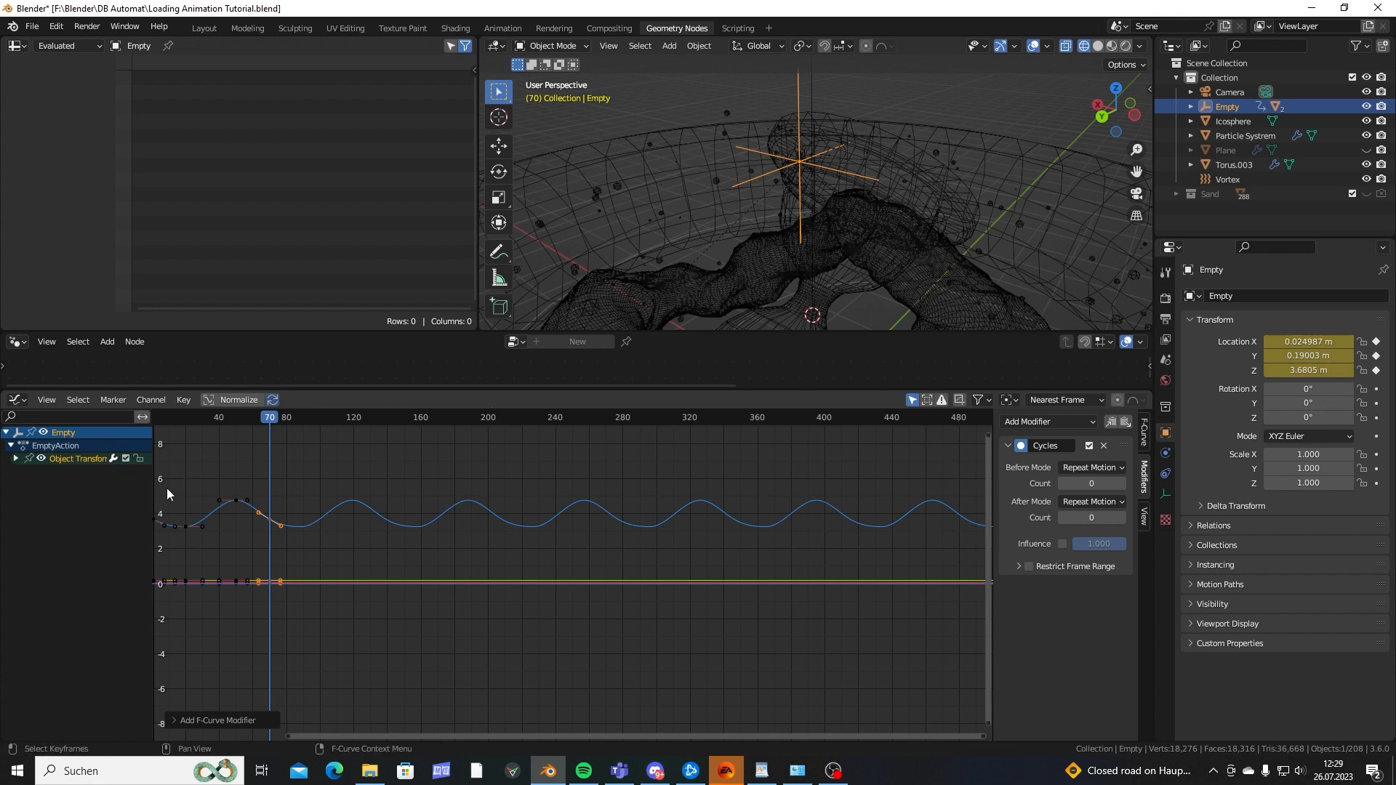
Switch the viewport to Solid shading and play the animation to check the repeating hourglass movement.
scroll(912, 206, "down", 5)
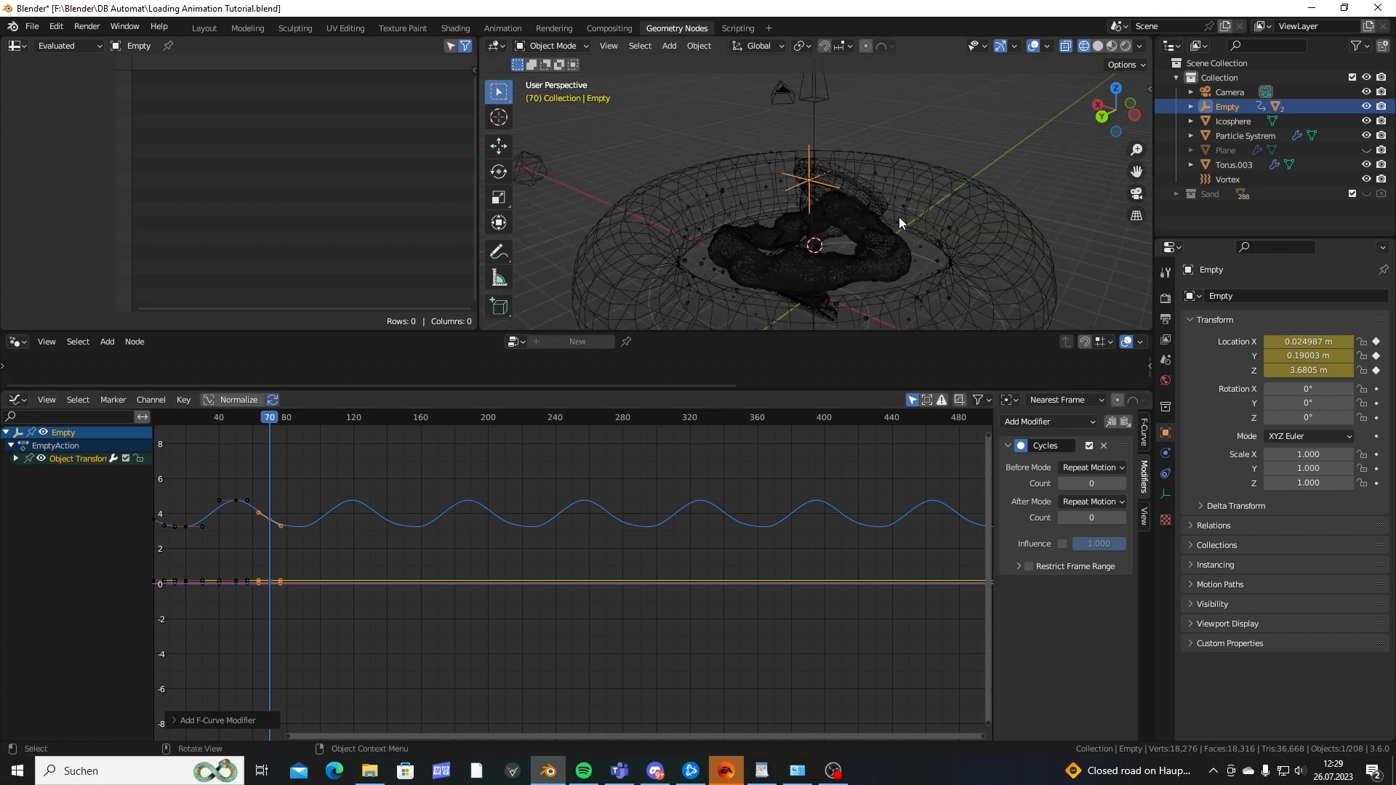
key("z")
left_click(967, 231)
key("space")
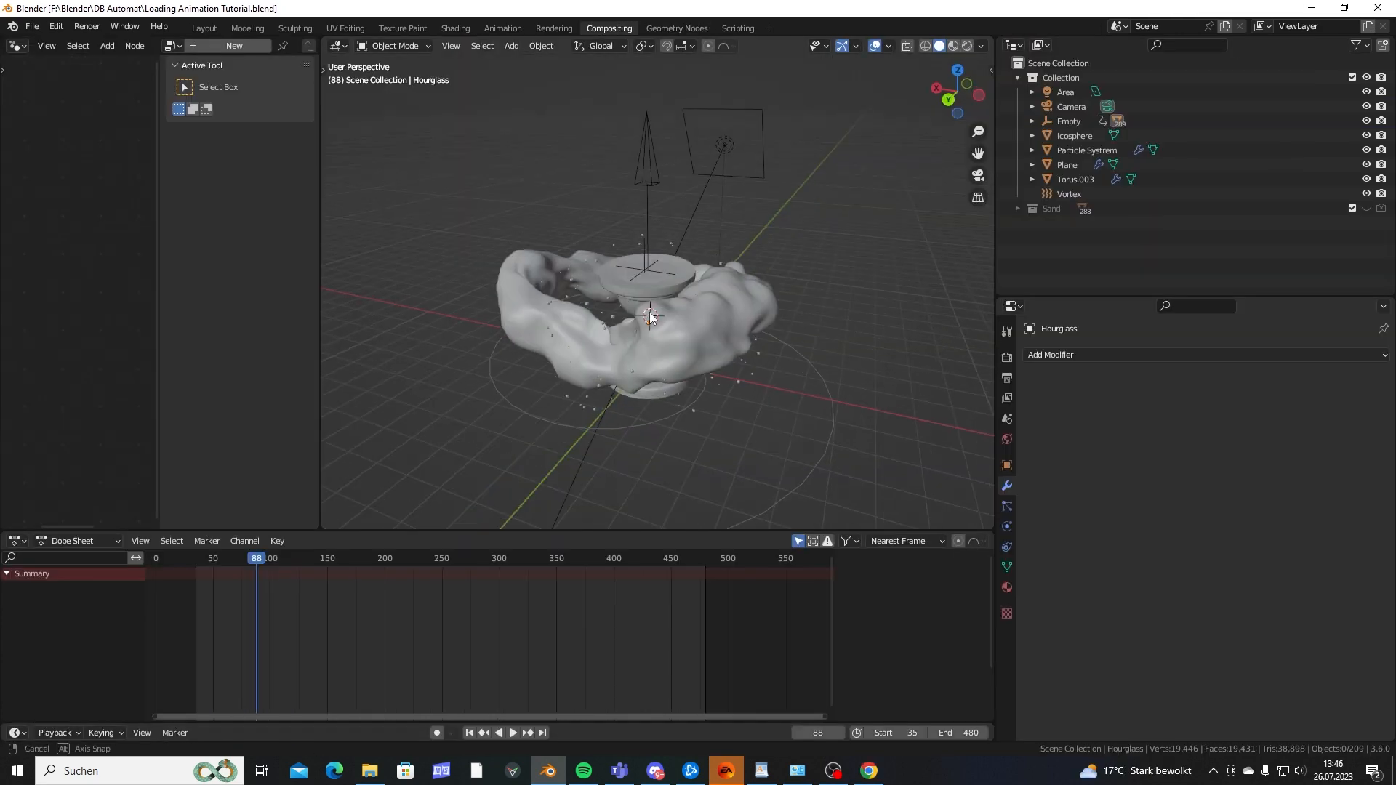
Scrub to frame 237 and examine the fog torus and particles around the hourglass from different angles.
middle_click_drag(633, 443, 724, 359)
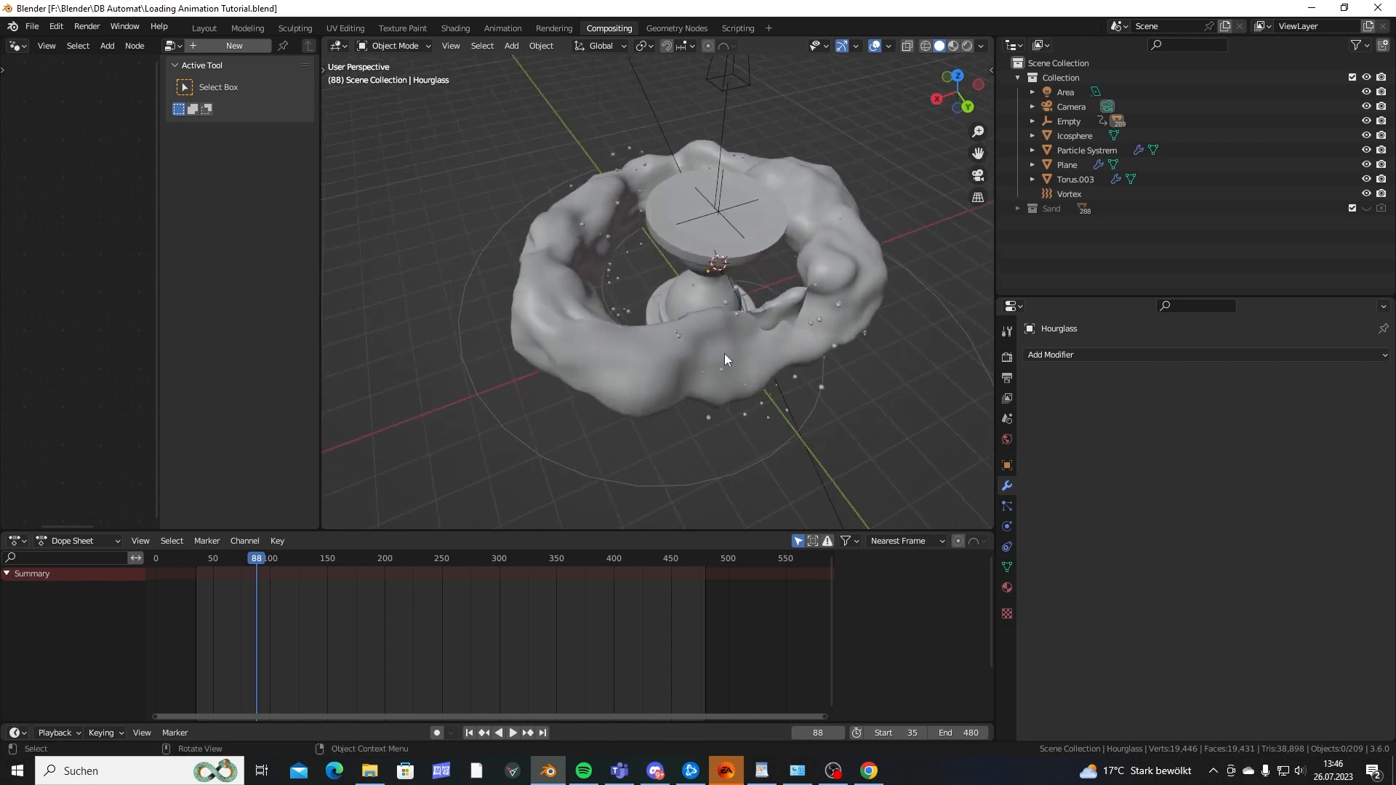
left_click(610, 390)
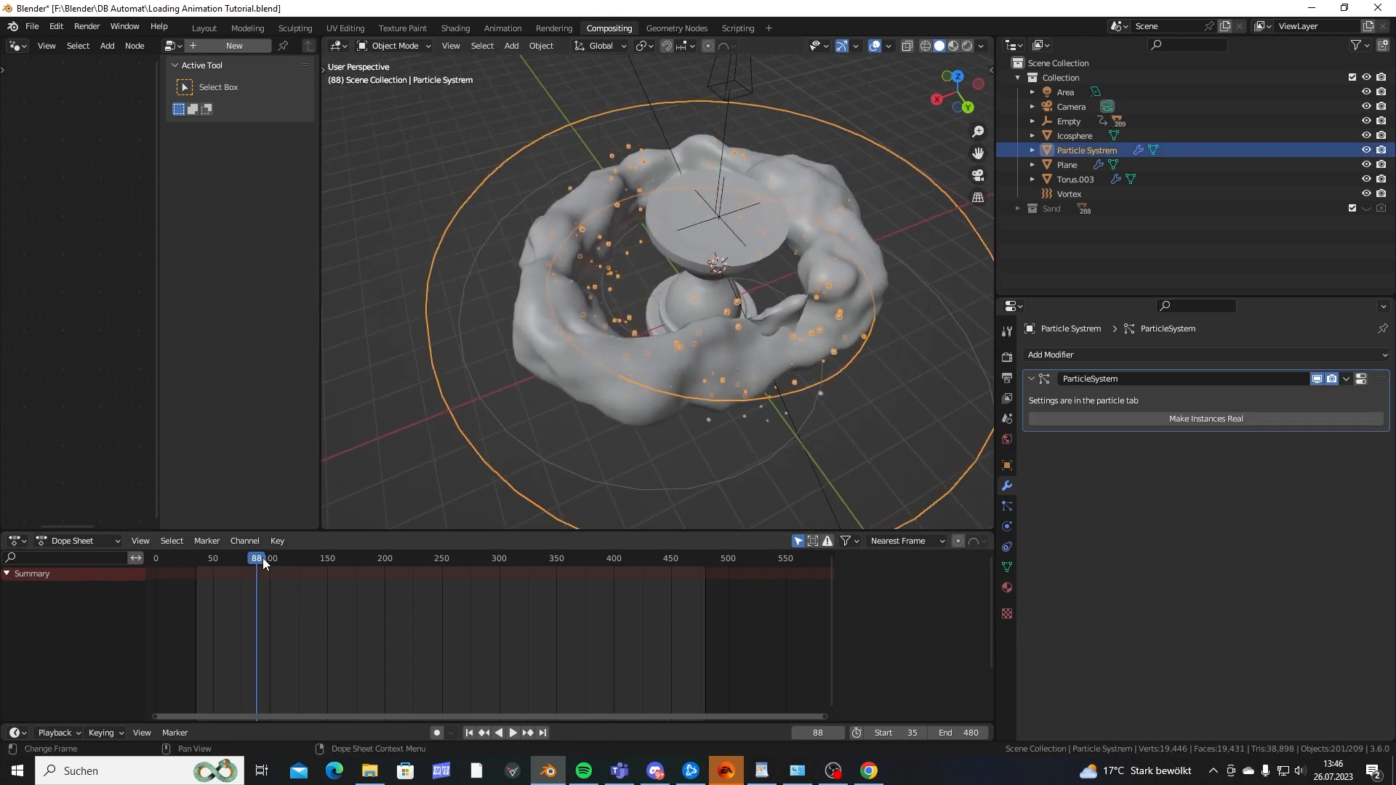
left_click_drag(263, 557, 429, 562)
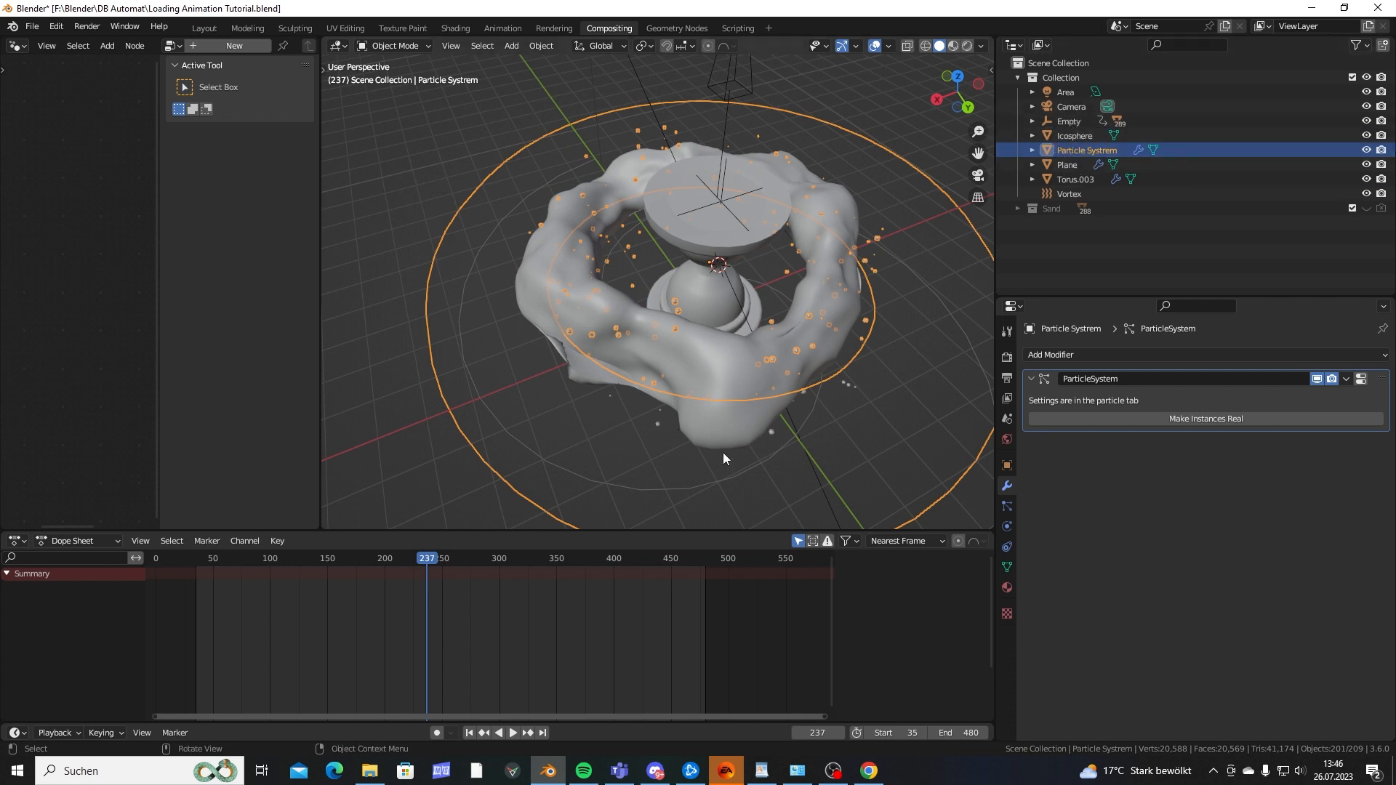
middle_click_drag(736, 472, 720, 403)
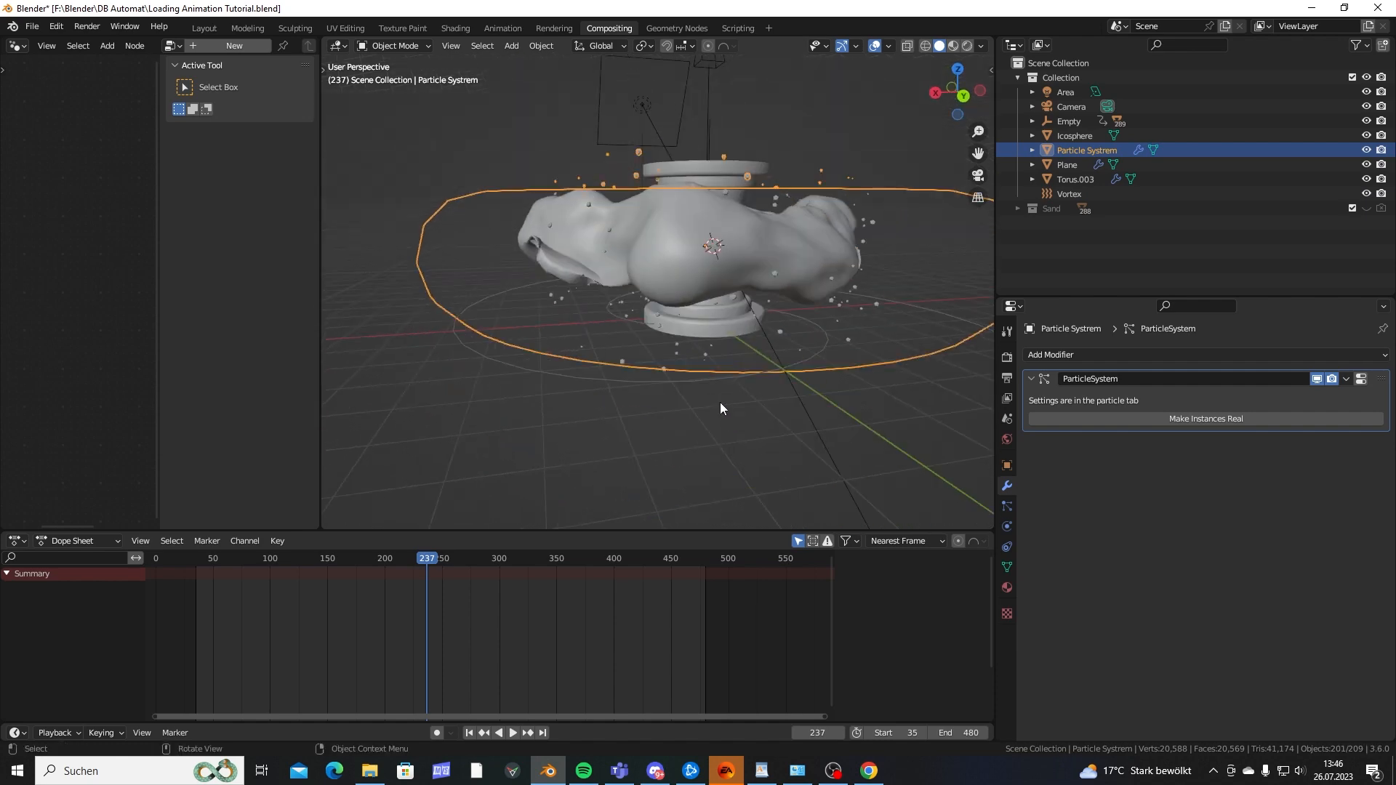
At frame 35, drive the Z rotation of Torus.003 with the expression #frame/120.
left_click(1077, 178)
middle_click_drag(729, 326, 698, 408)
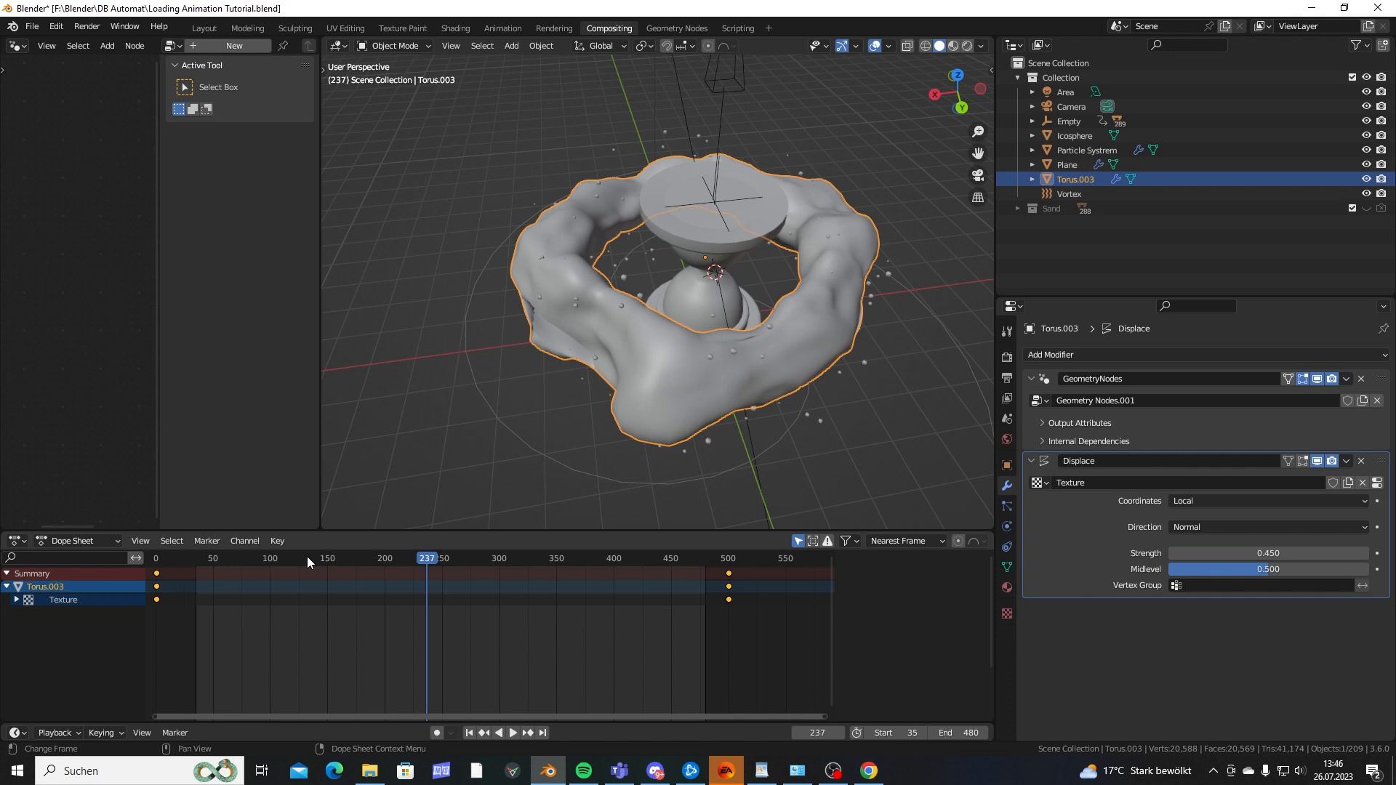
key("shift+Left")
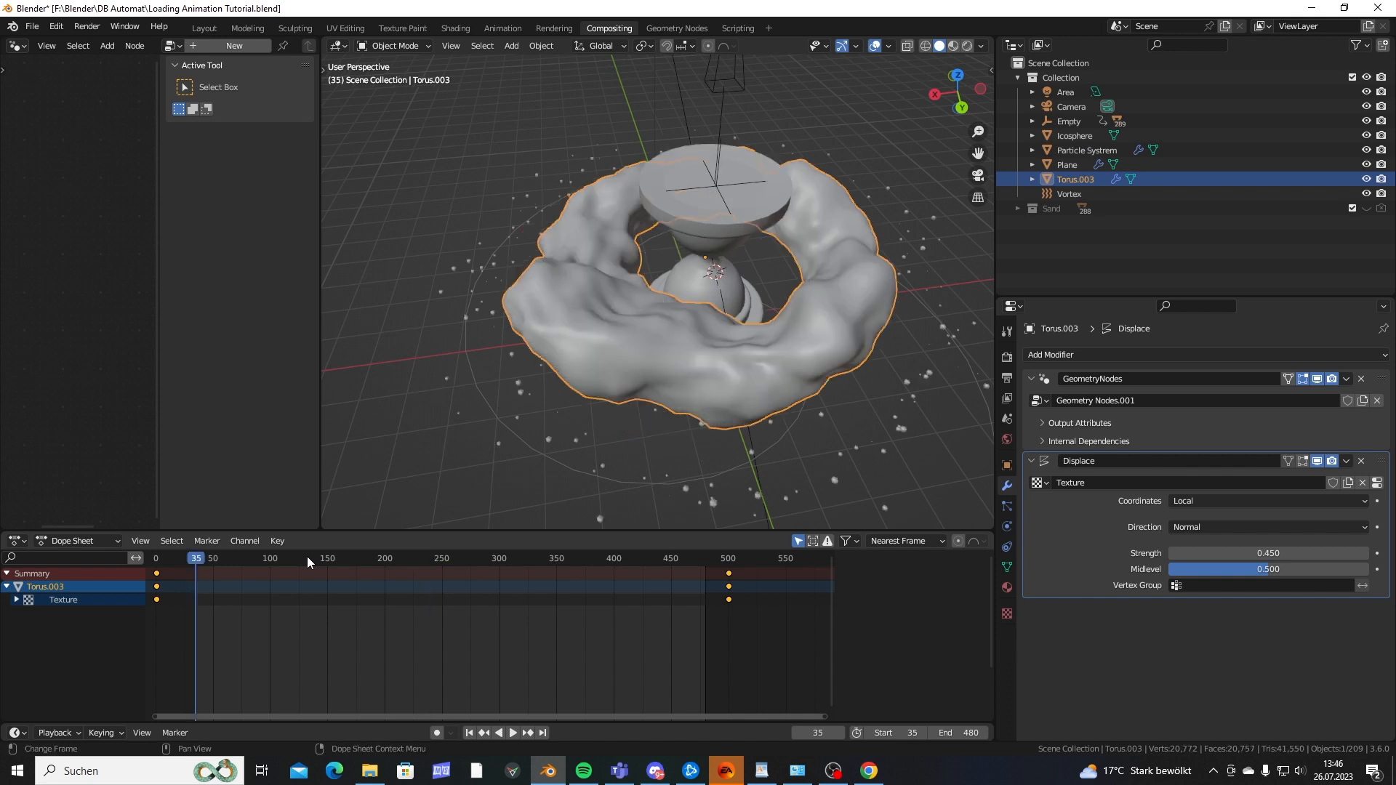
key("n")
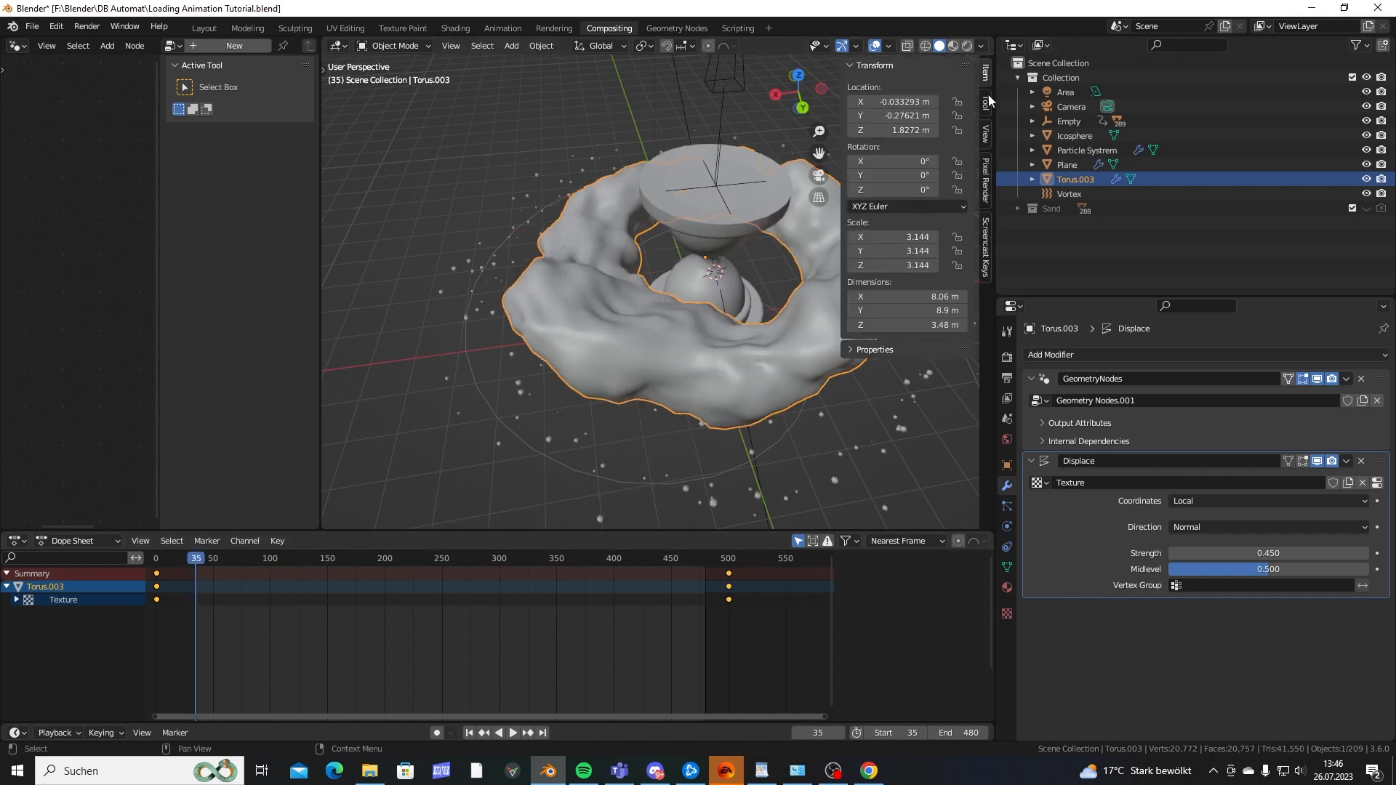
key("n")
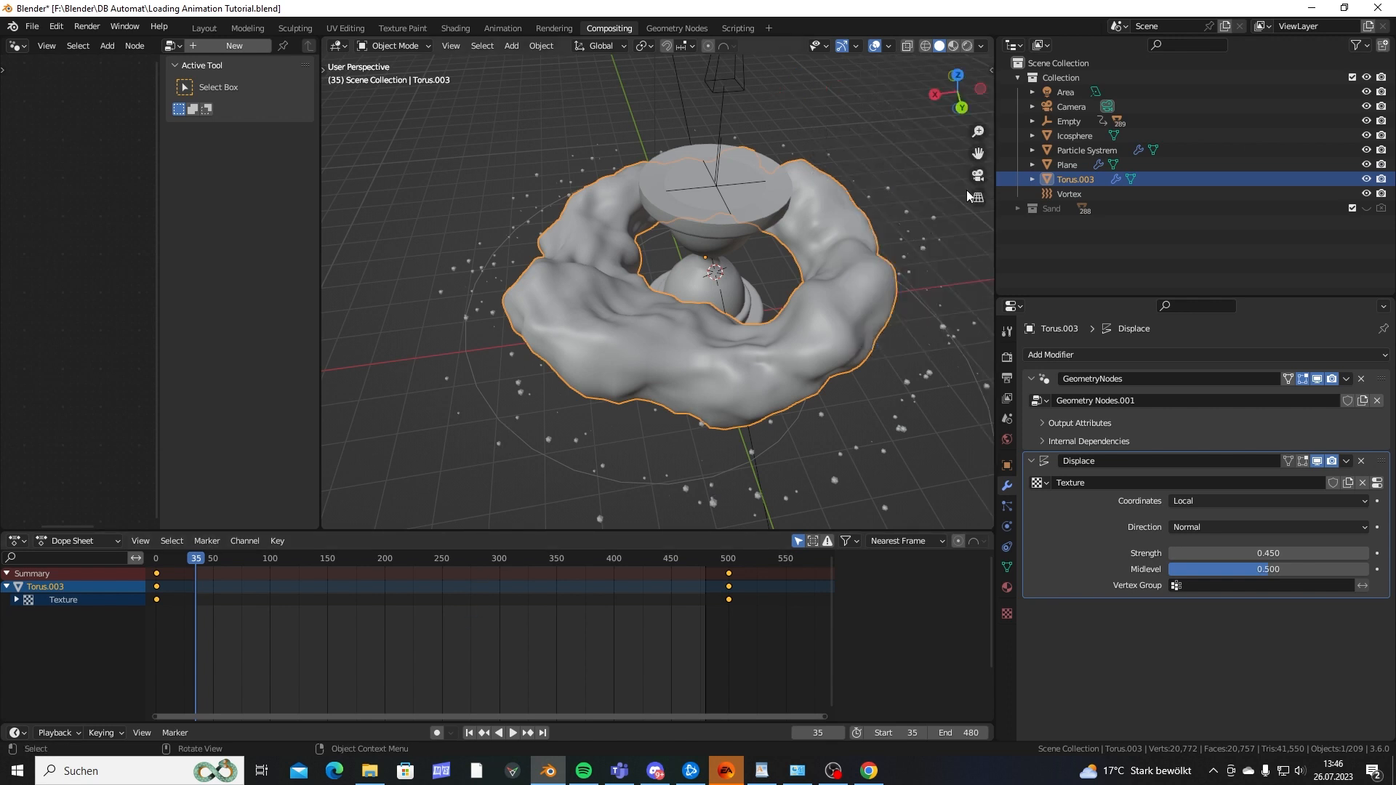
key("n")
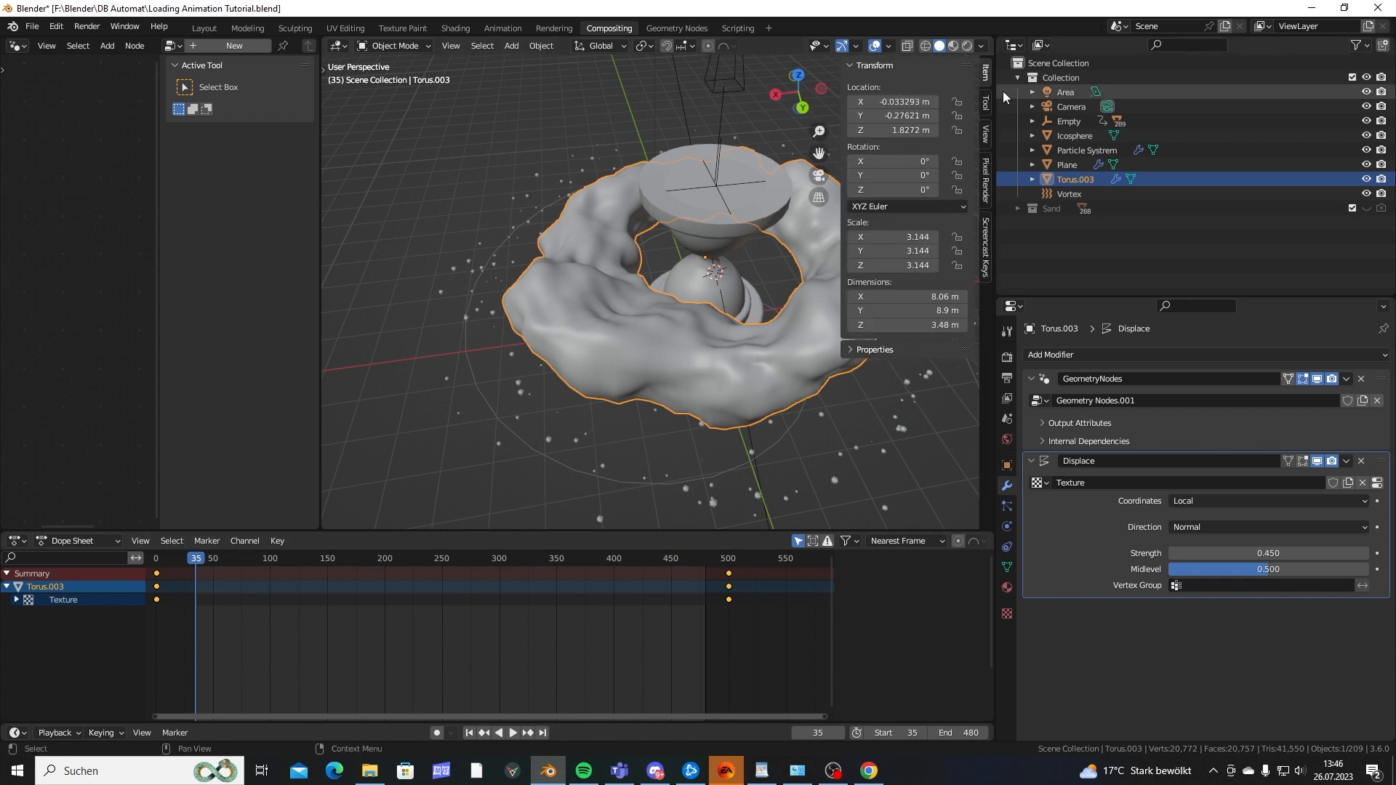
left_click_drag(894, 190, 926, 190)
left_click(898, 192)
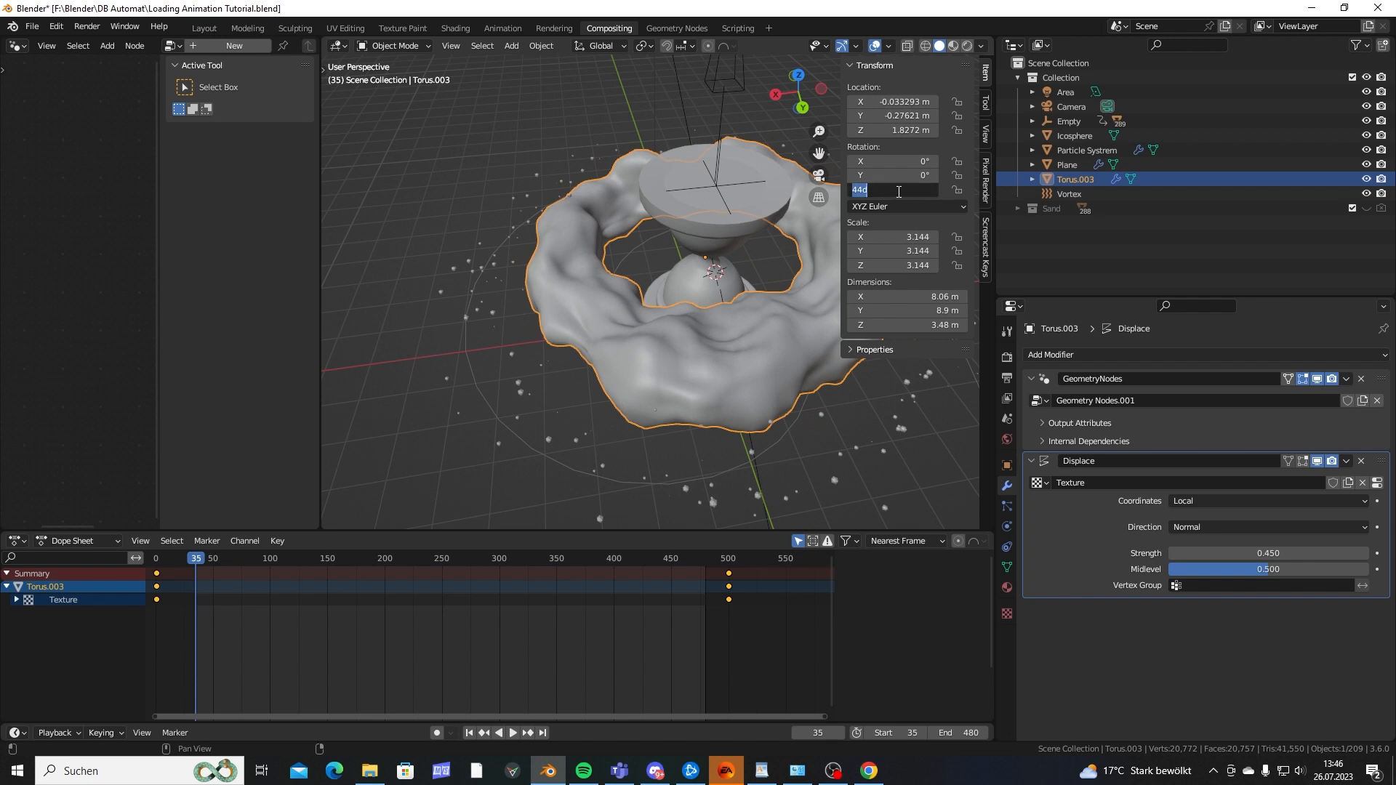
type("#frame/120")
key("Return")
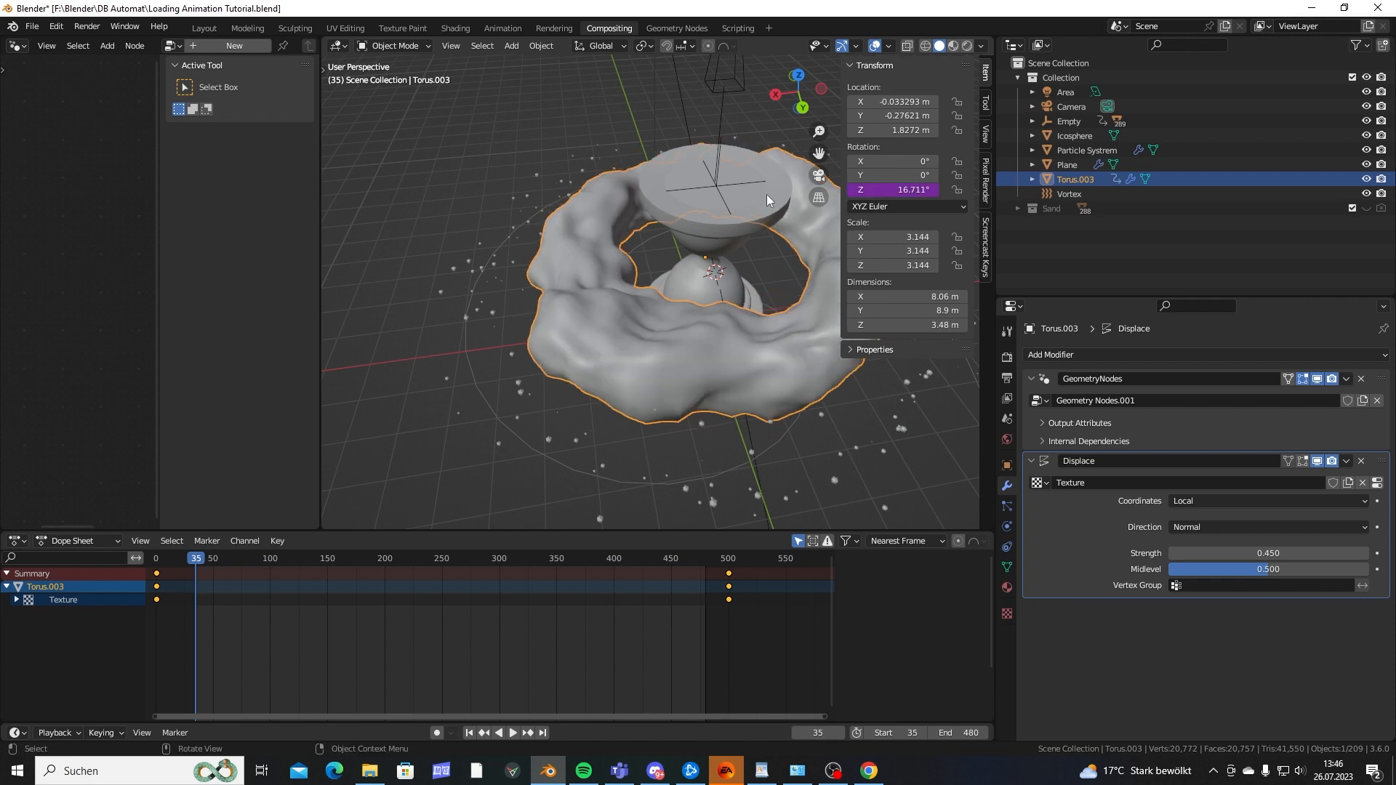
Preview the torus's rotation and reduce the divisor in its Z rotation driver expression to make it spin faster.
key("space")
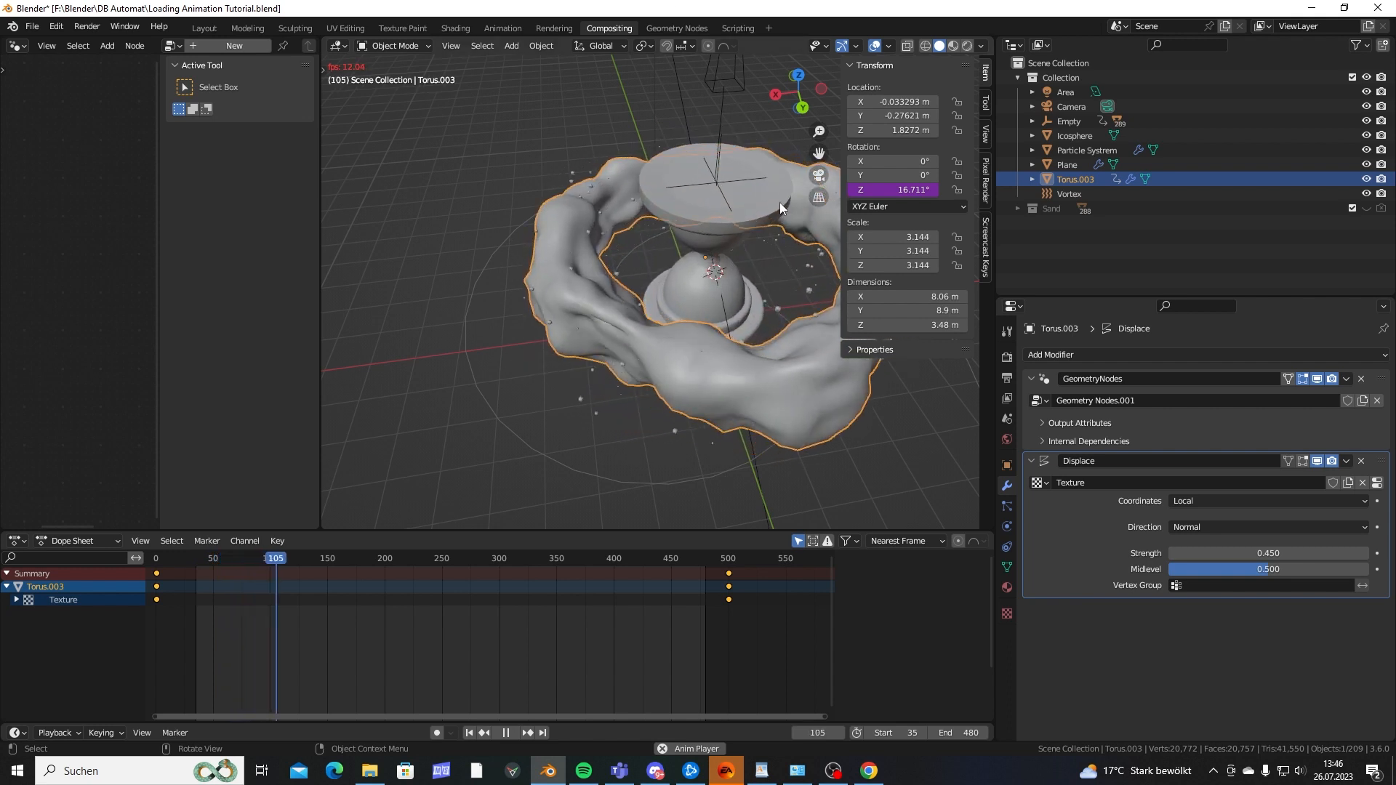
key("space")
left_click(896, 191)
left_click(917, 190)
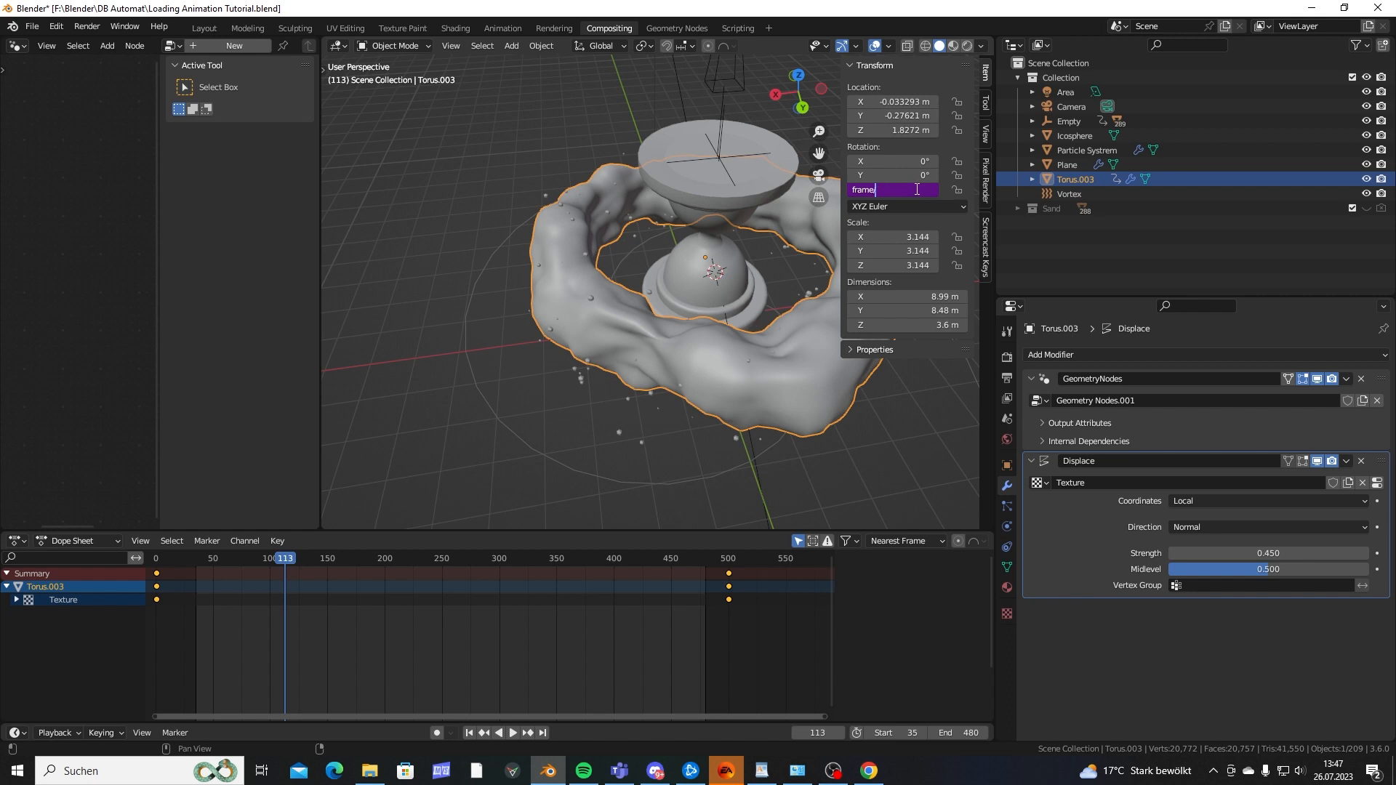
key("Return")
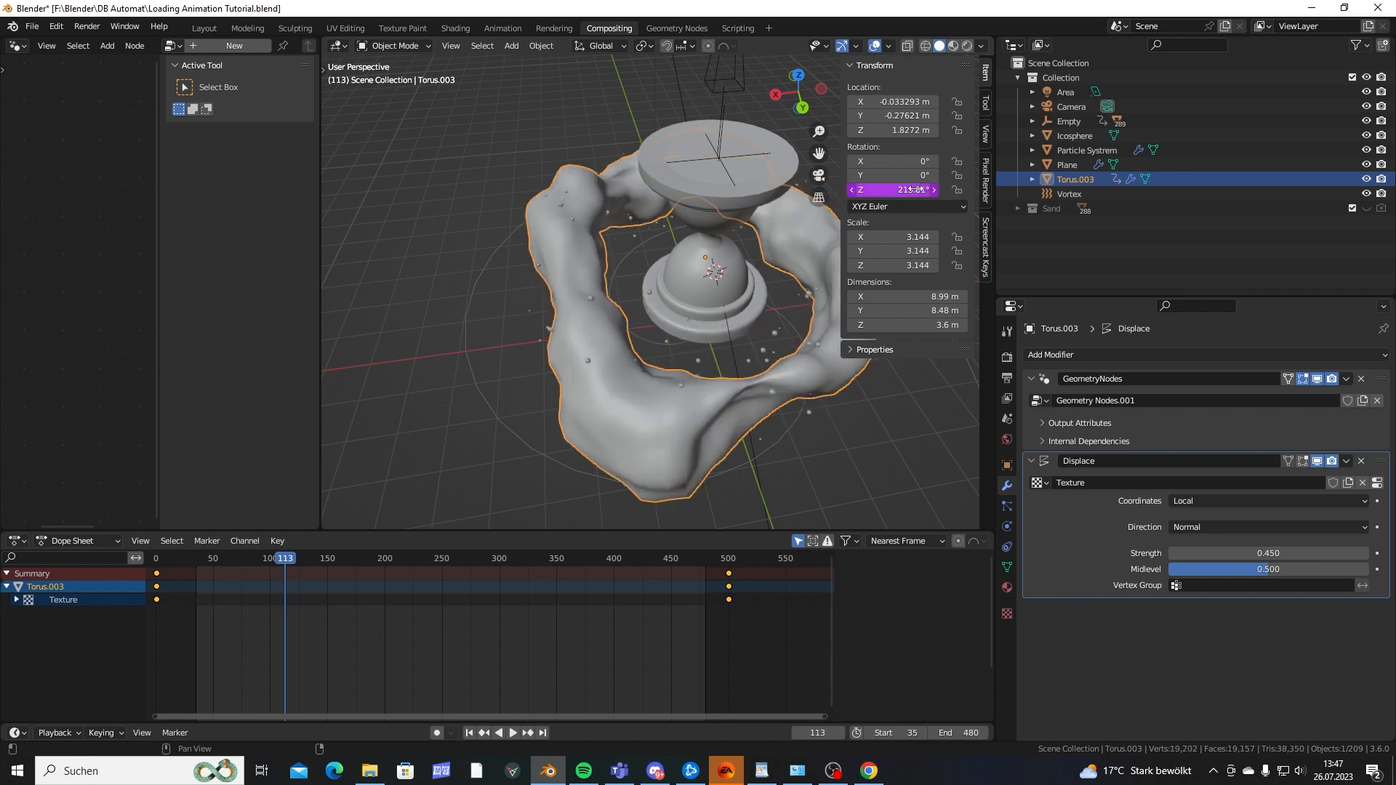
Play the animation from the first frame and examine the speed of the torus's rotation from different angles.
key("shift+Left")
key("space")
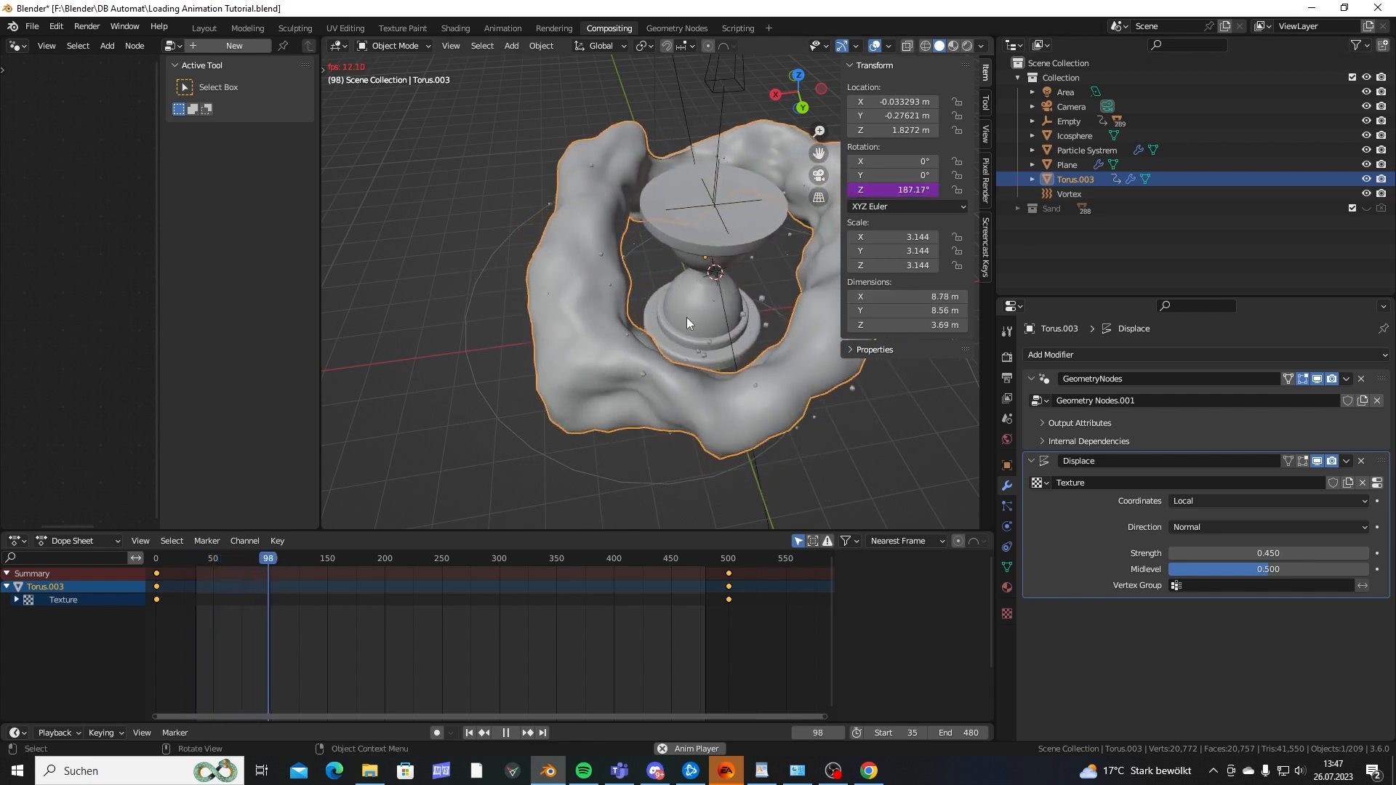
key("space")
middle_click_drag(783, 434, 650, 351)
key("space")
key("space")
key("space")
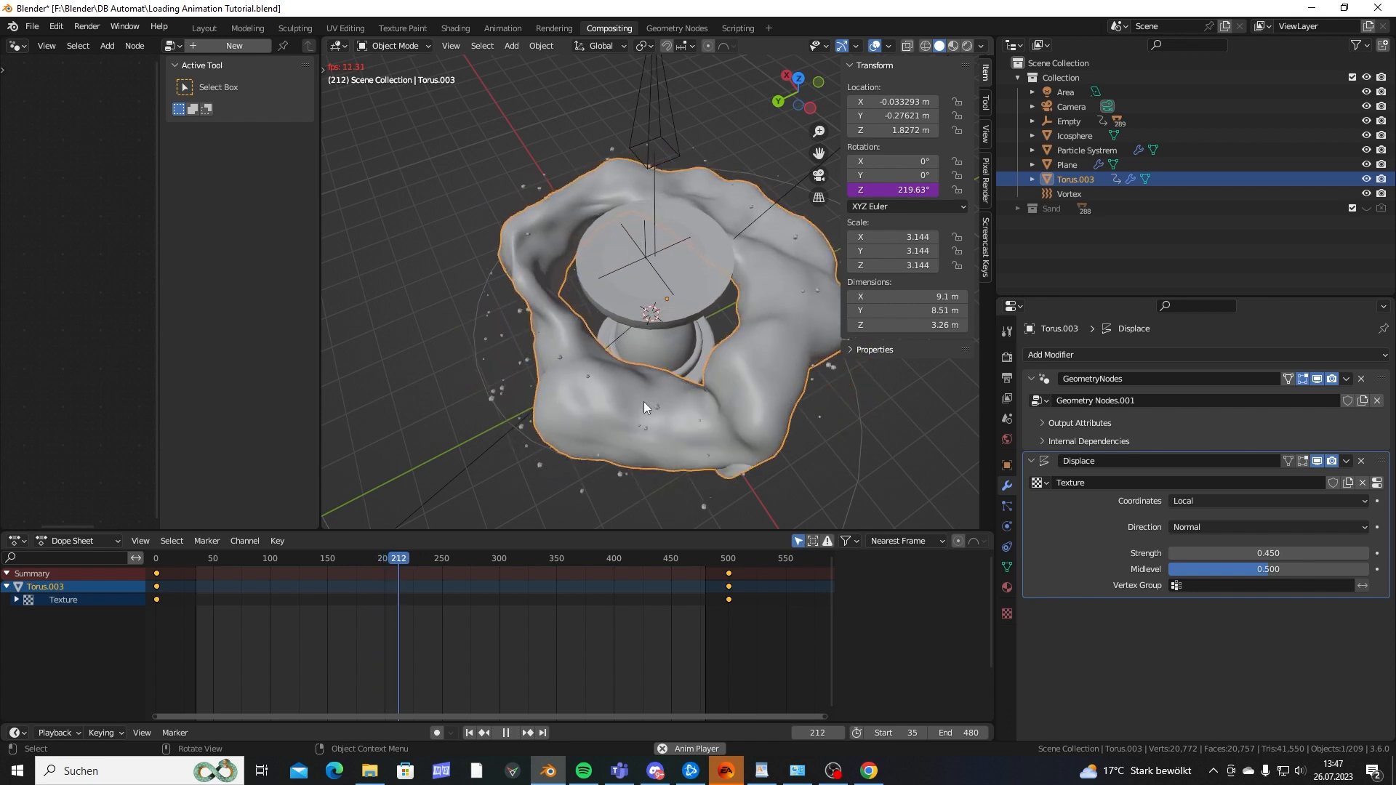
key("space")
Set the Z rotation driver expression of Torus.003 to frame/40 and replay the animation from frame 35.
left_click(897, 189)
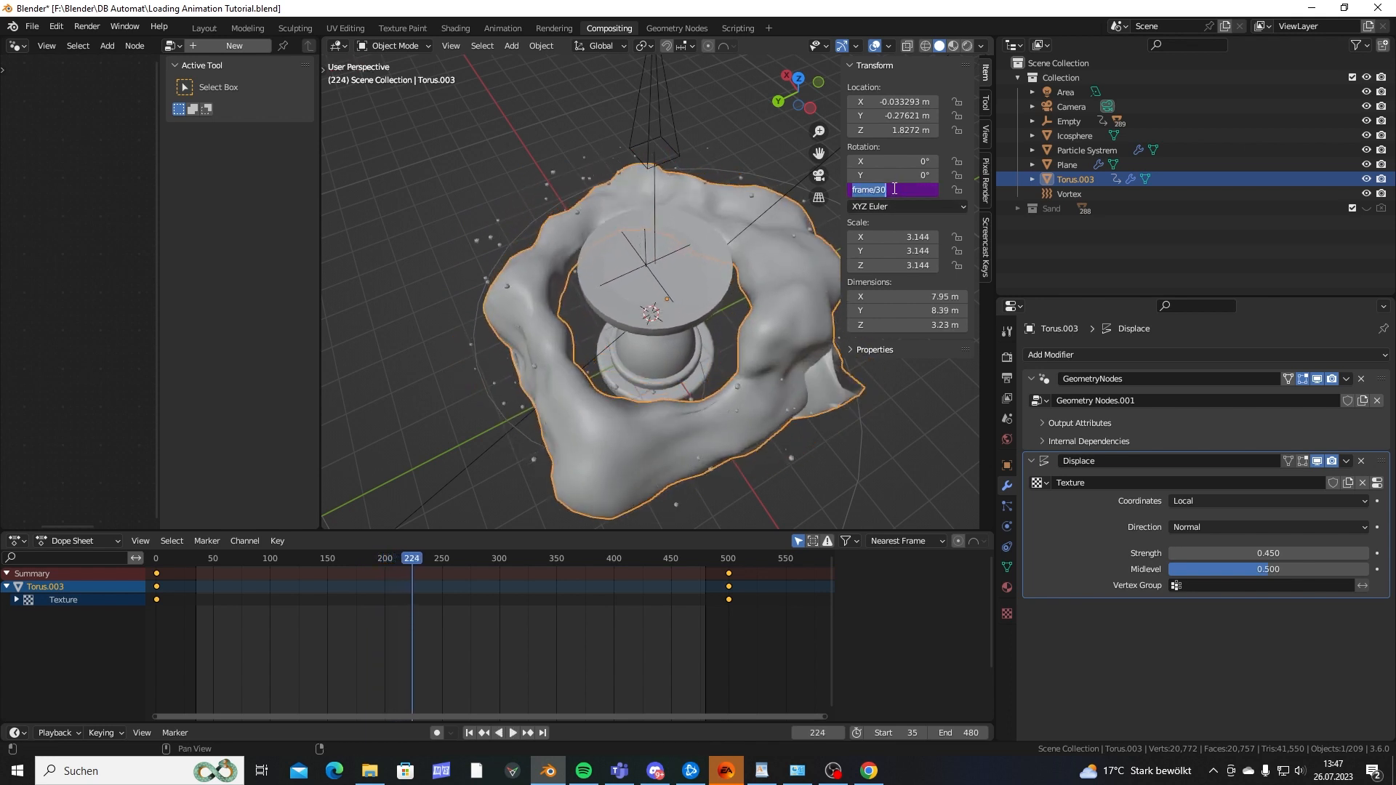
type("frame/3040")
key("Return")
key("shift+Left")
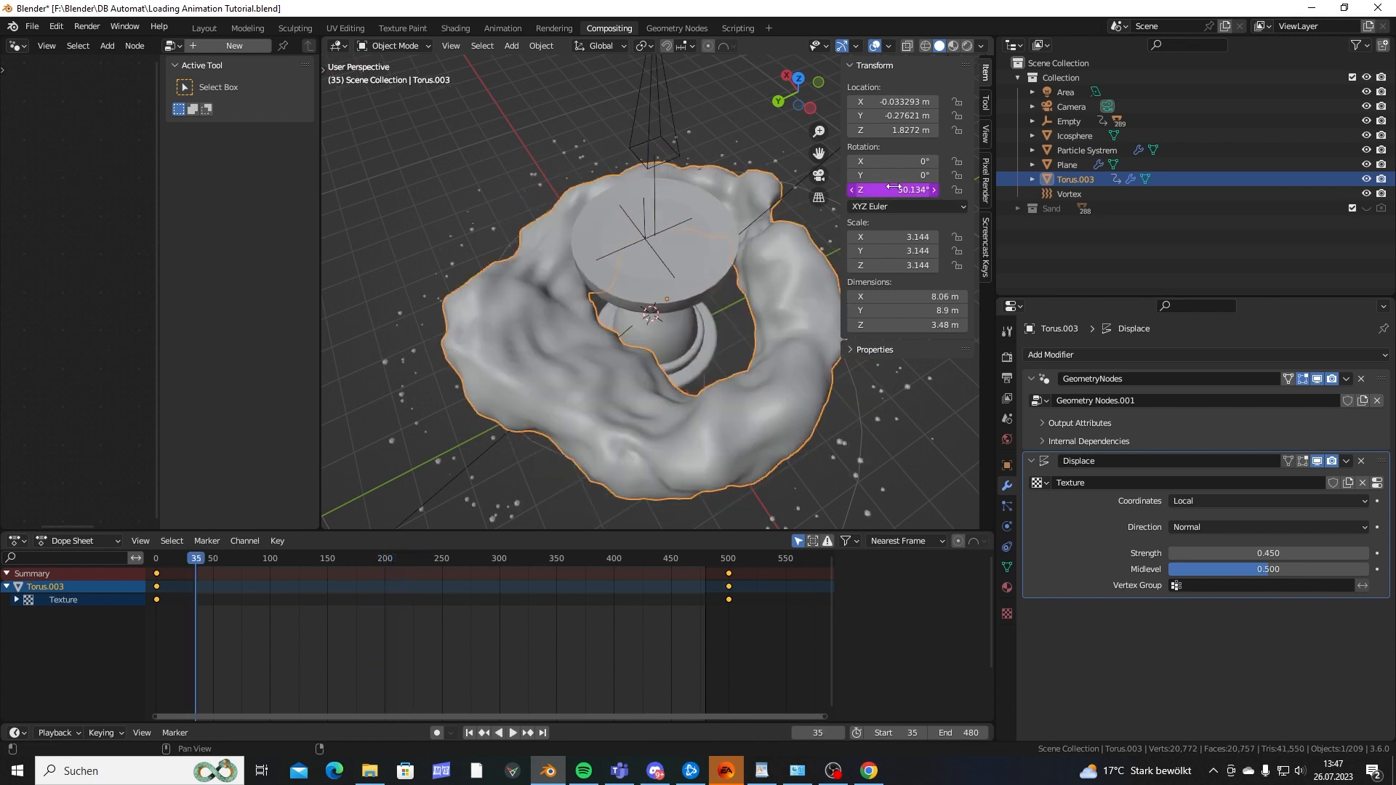
key("space")
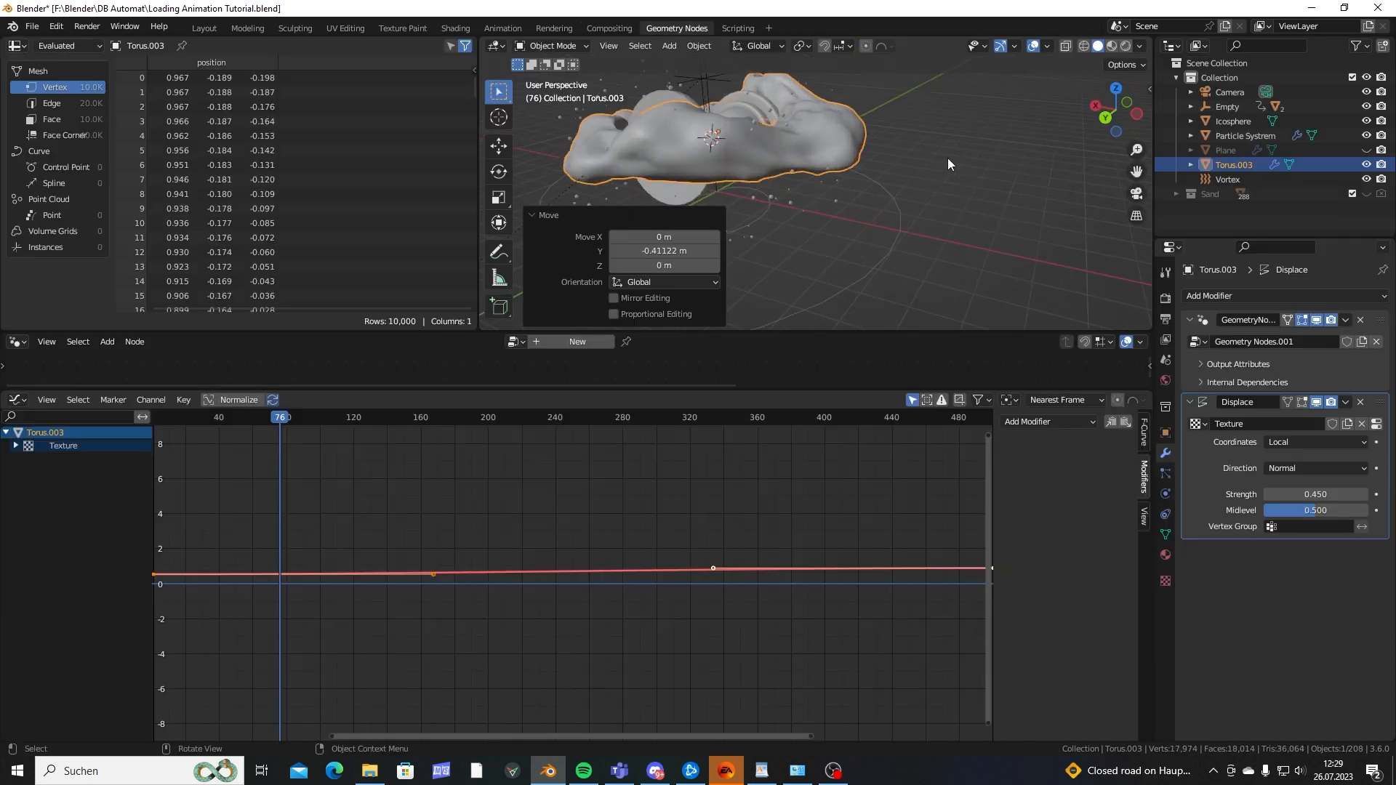
left_click(948, 159)
middle_click_drag(948, 158, 900, 208)
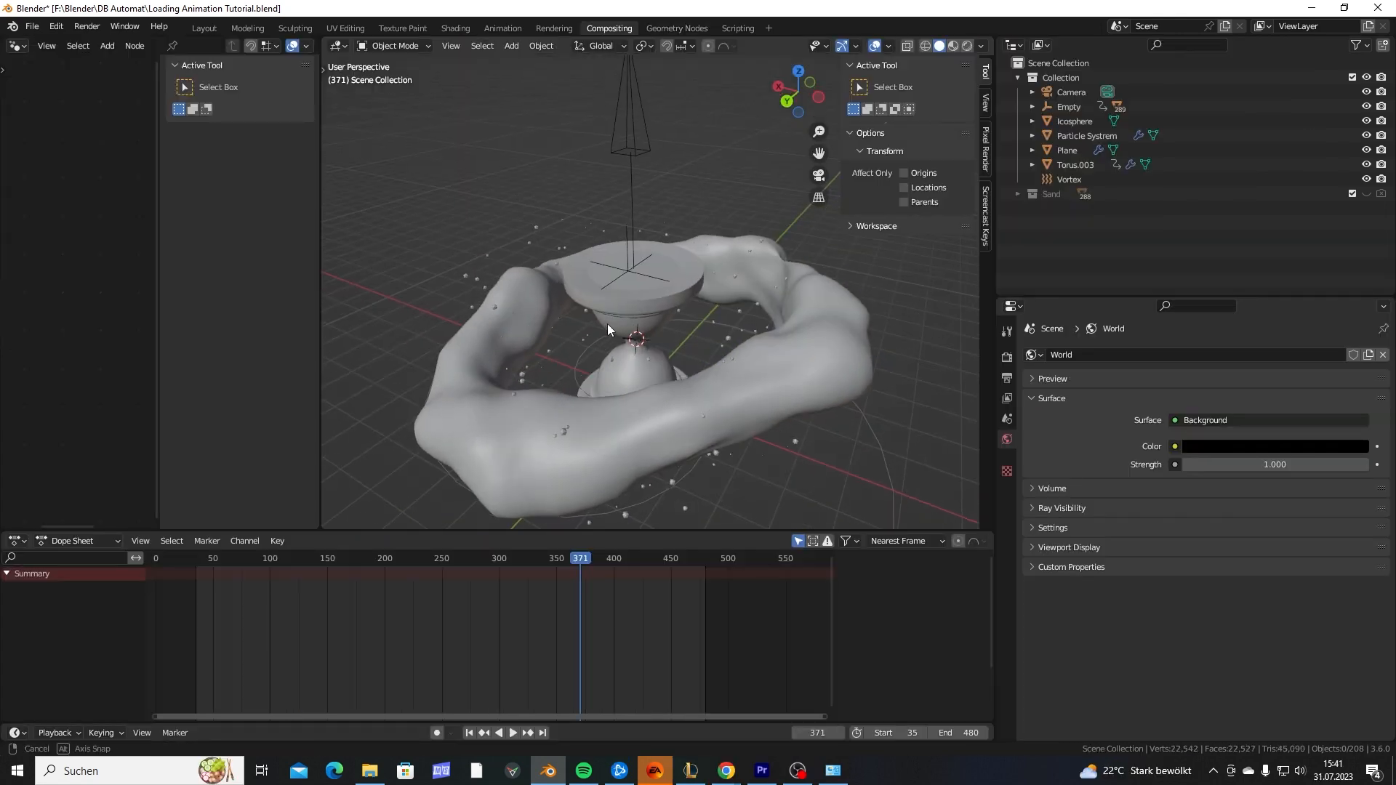
middle_click_drag(699, 322, 641, 321, "shift")
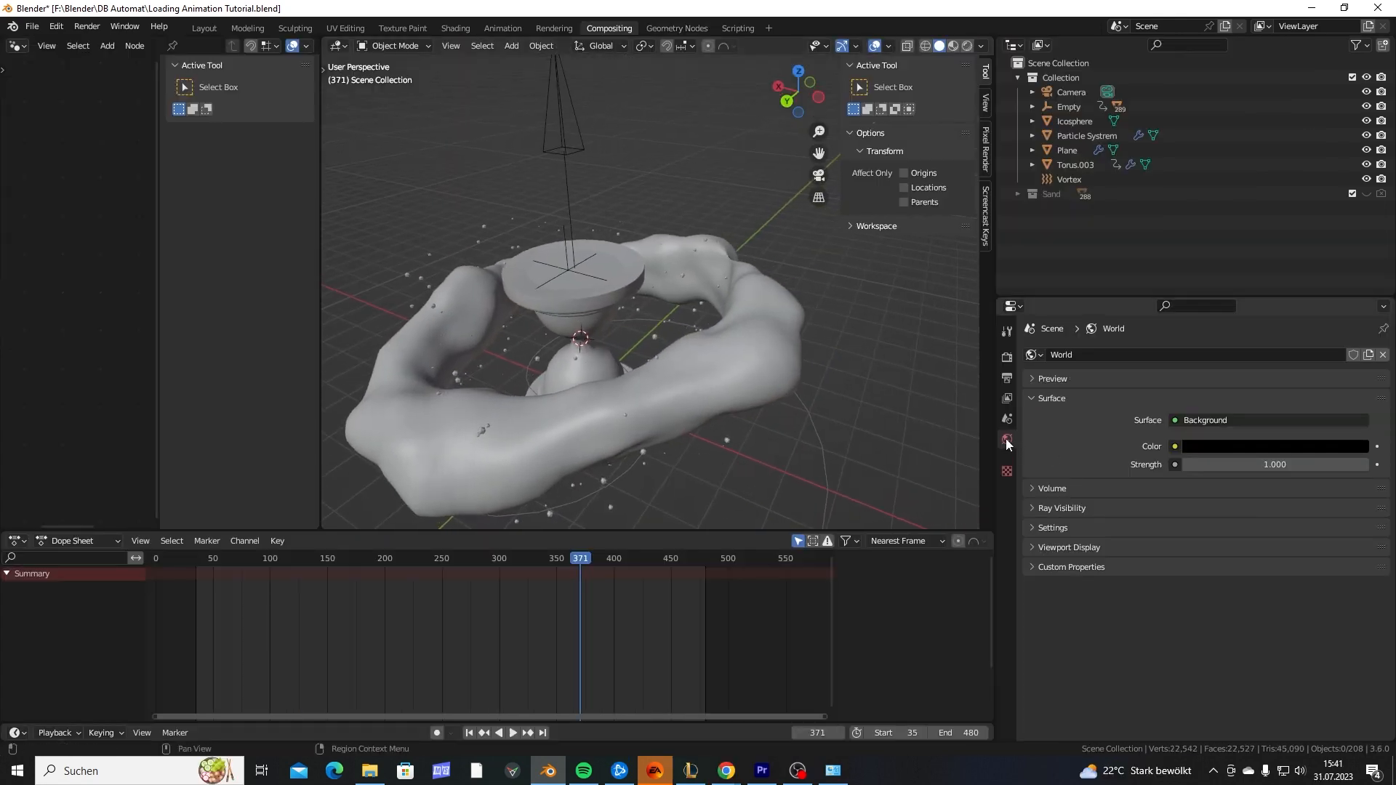
left_click(1201, 447)
left_click(656, 424)
middle_click_drag(656, 423, 731, 416)
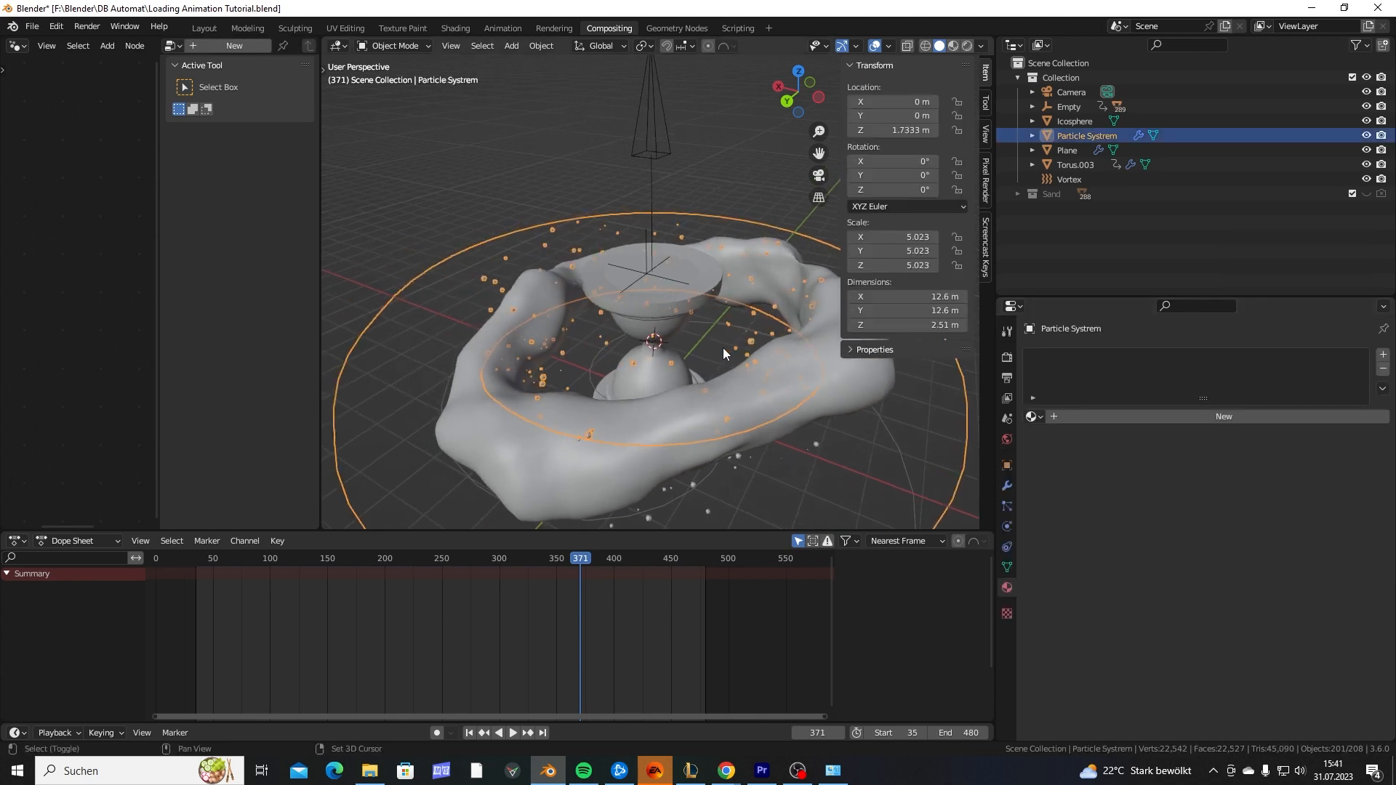
Select the hourglass and give it two material slots, each with a new material.
middle_click_drag(723, 347, 652, 345)
left_click(640, 332)
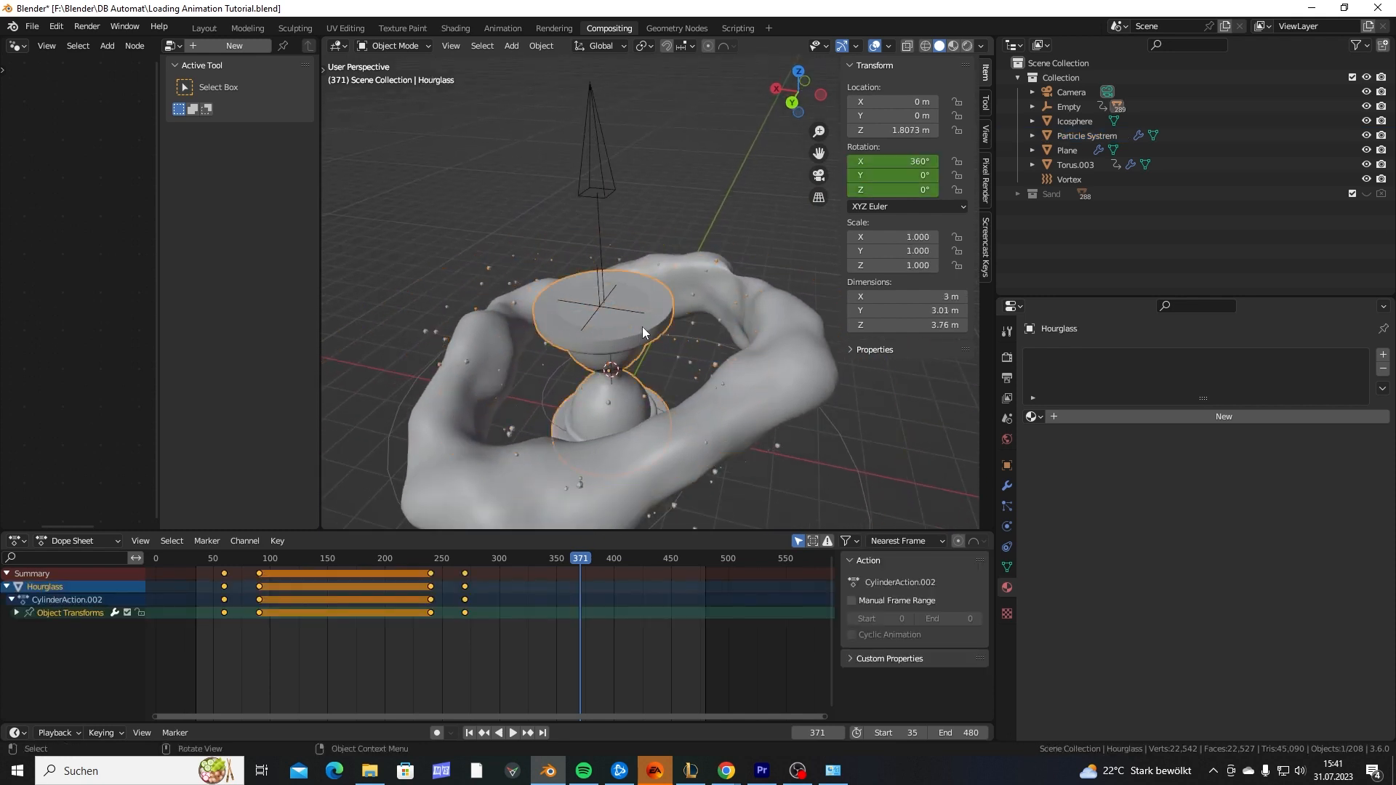
left_click(1133, 418)
left_click(1382, 355)
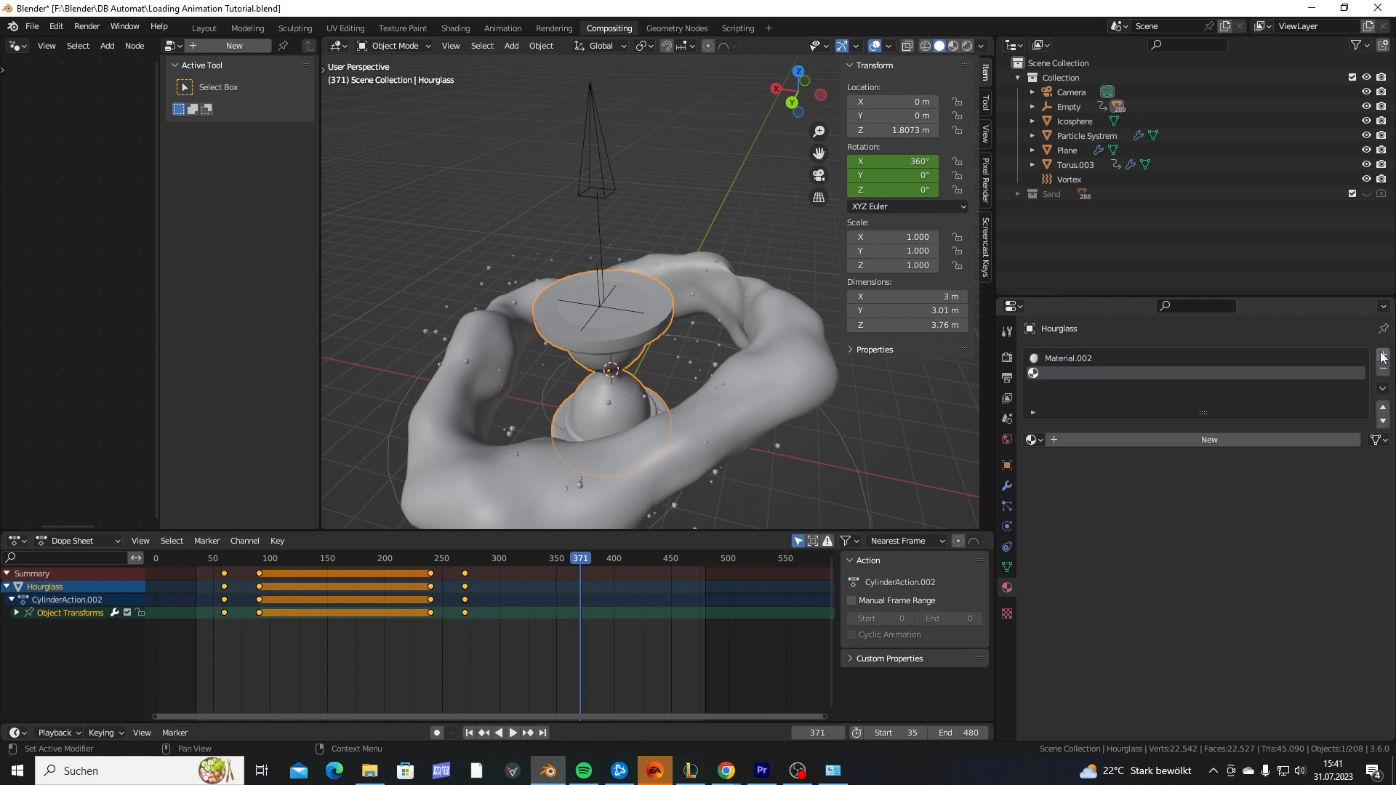
left_click(1175, 440)
Rename the hourglass's first material to Glass and its second material to TOP/BOTTOM.
double_click(1069, 359)
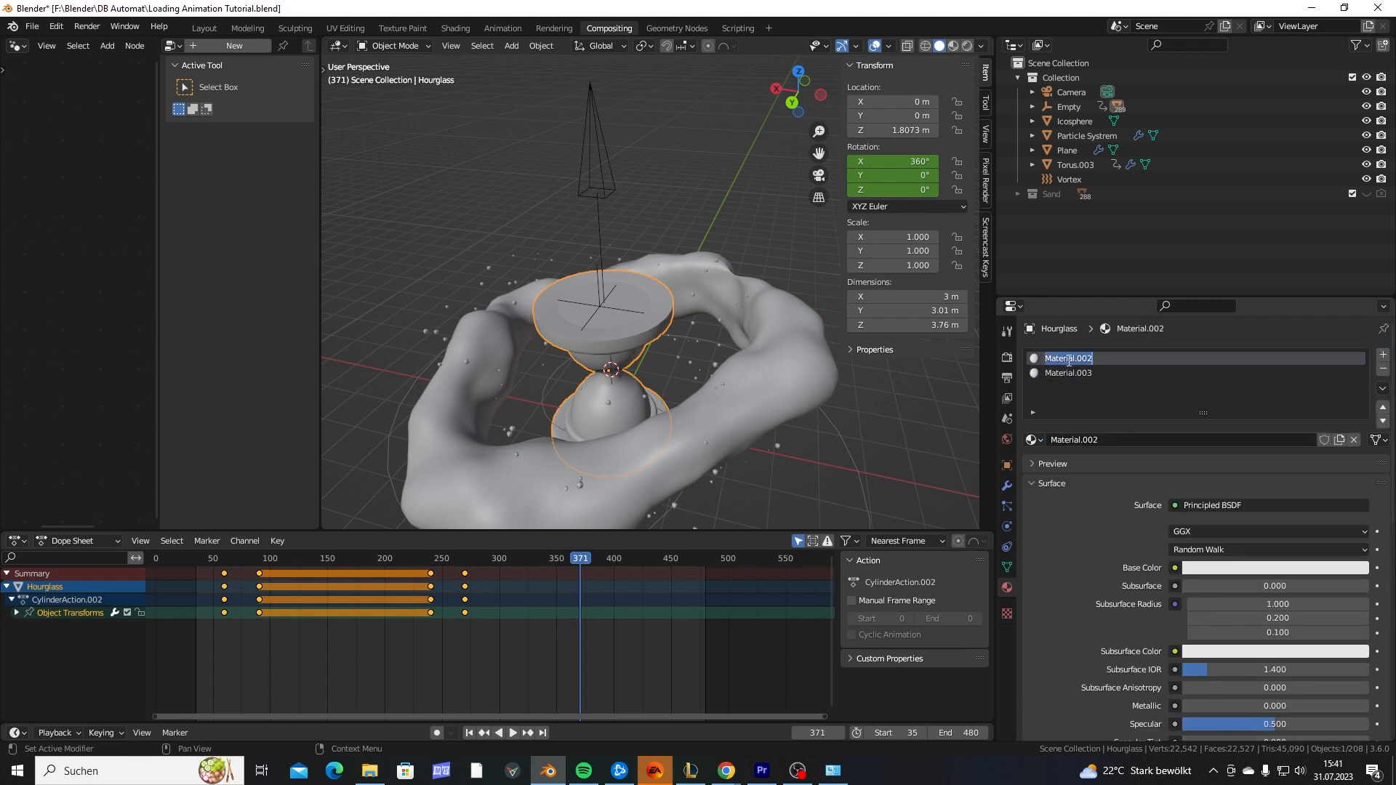
type("Glass")
key("Return")
left_click(1072, 373)
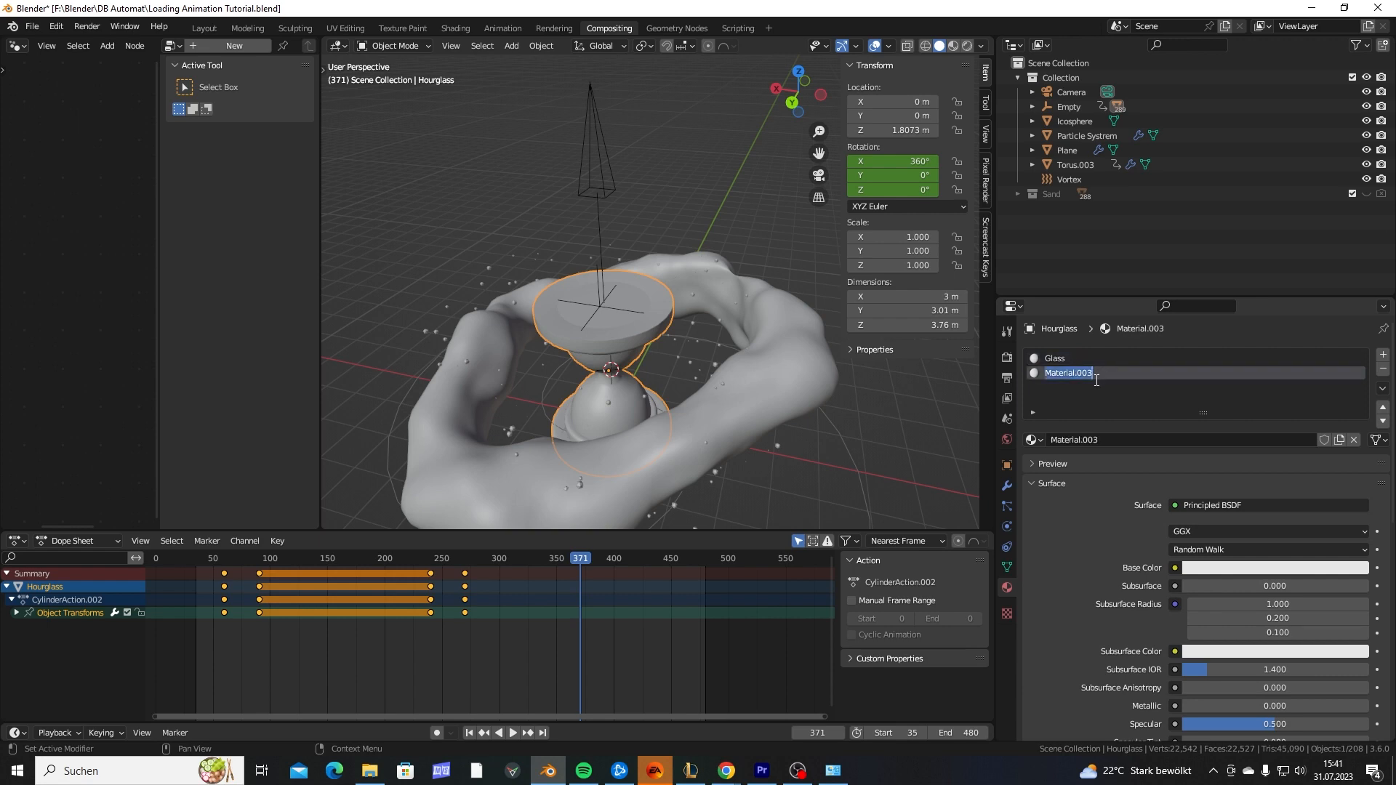
type("TOP/B")
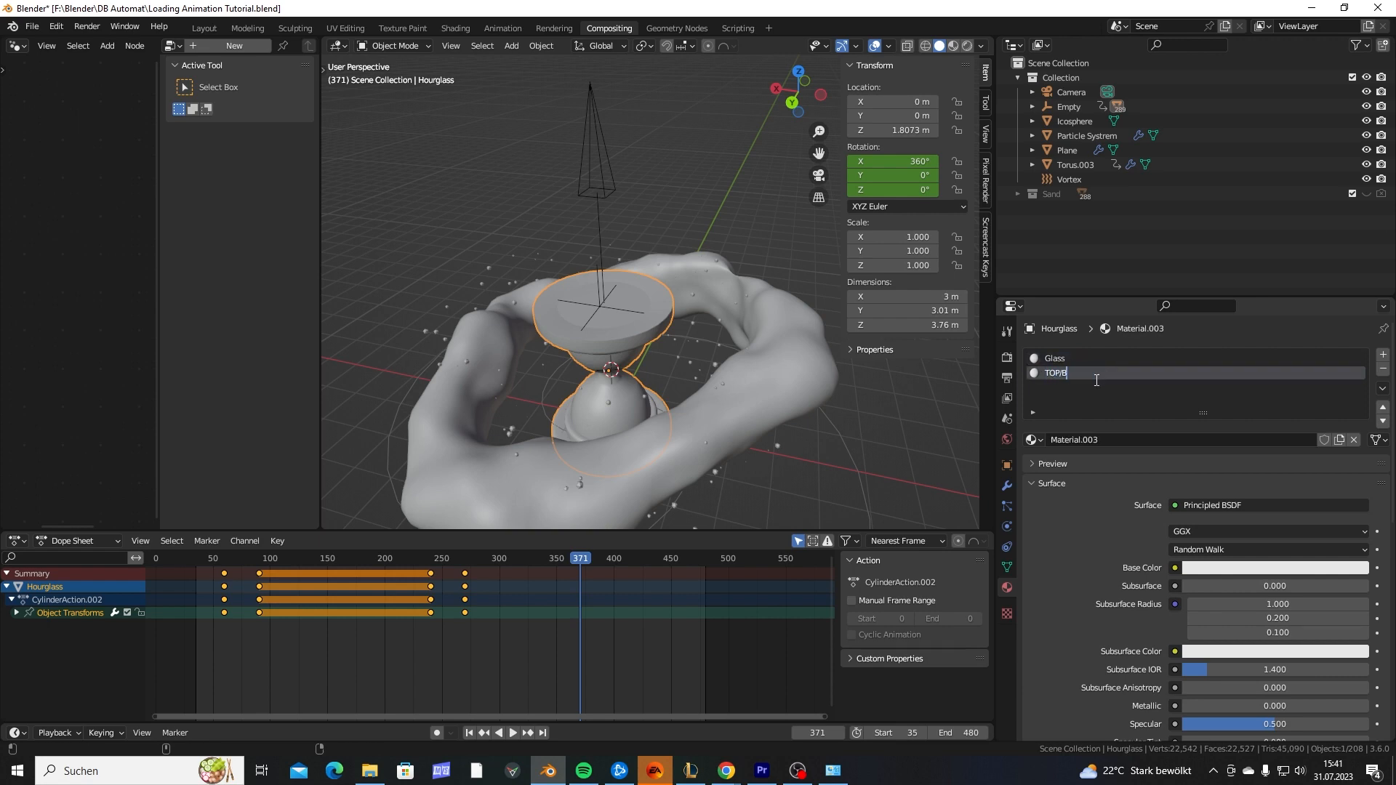
type("OTTOM")
key("Return")
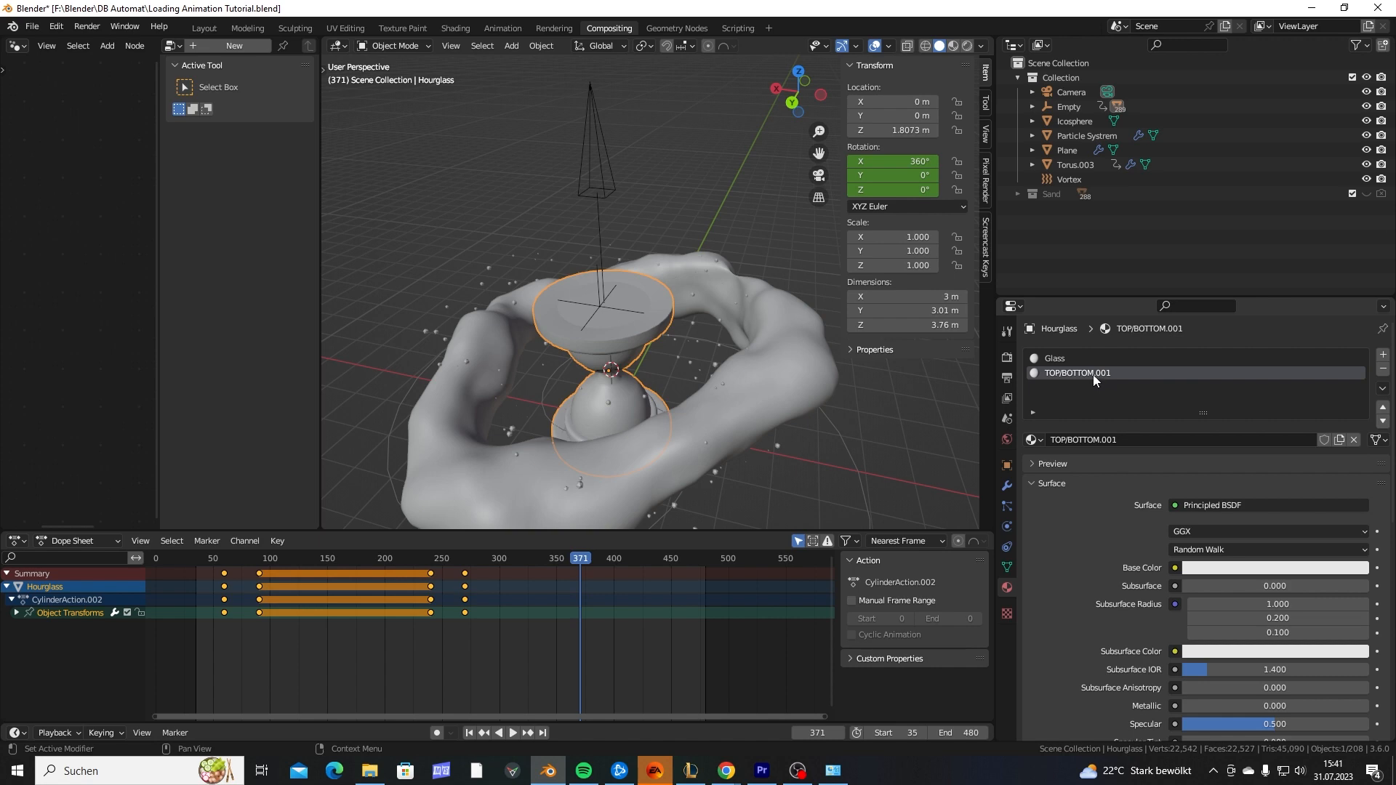
Make Glass the active material slot of the hourglass and isolate the hourglass by hiding all other objects.
left_click(1048, 361)
middle_click_drag(630, 374, 653, 356)
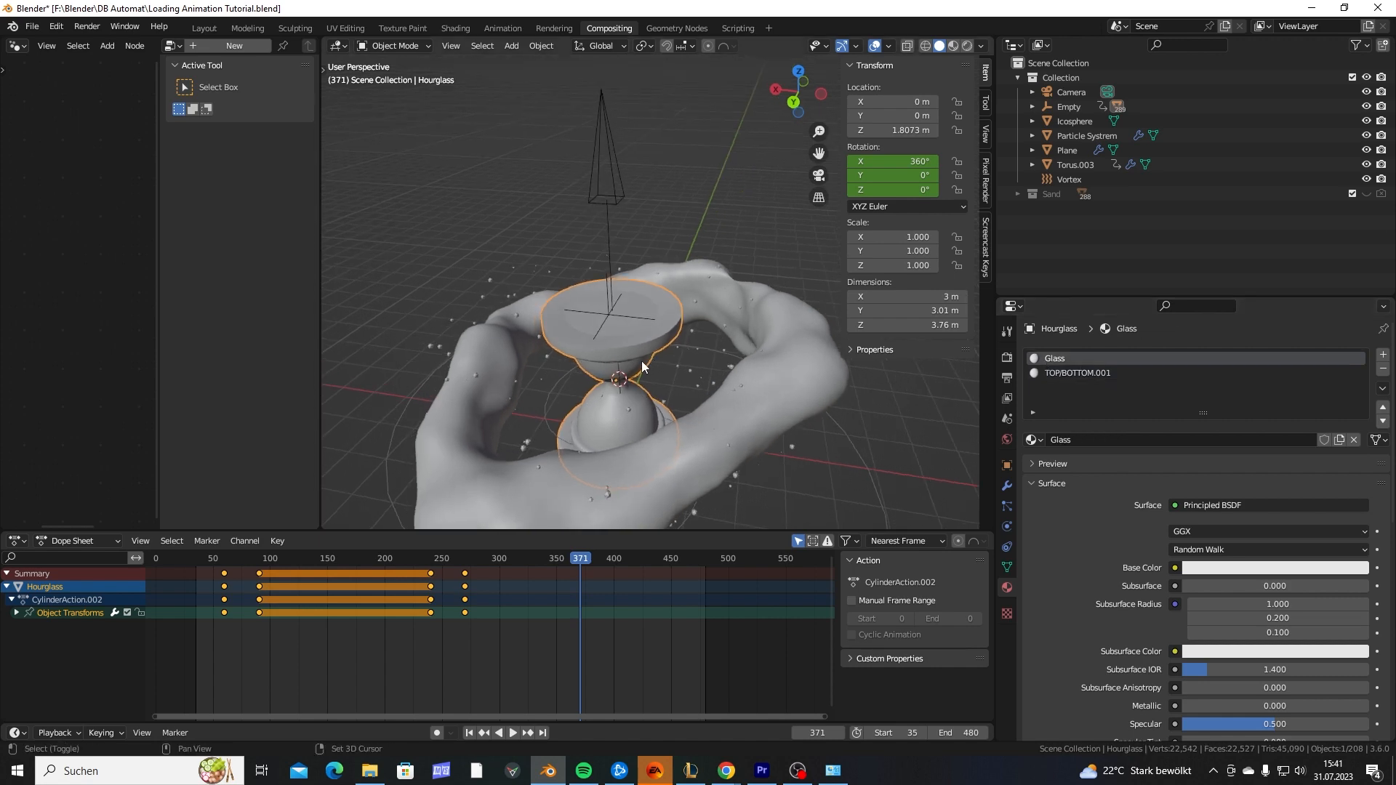
key("shift+h")
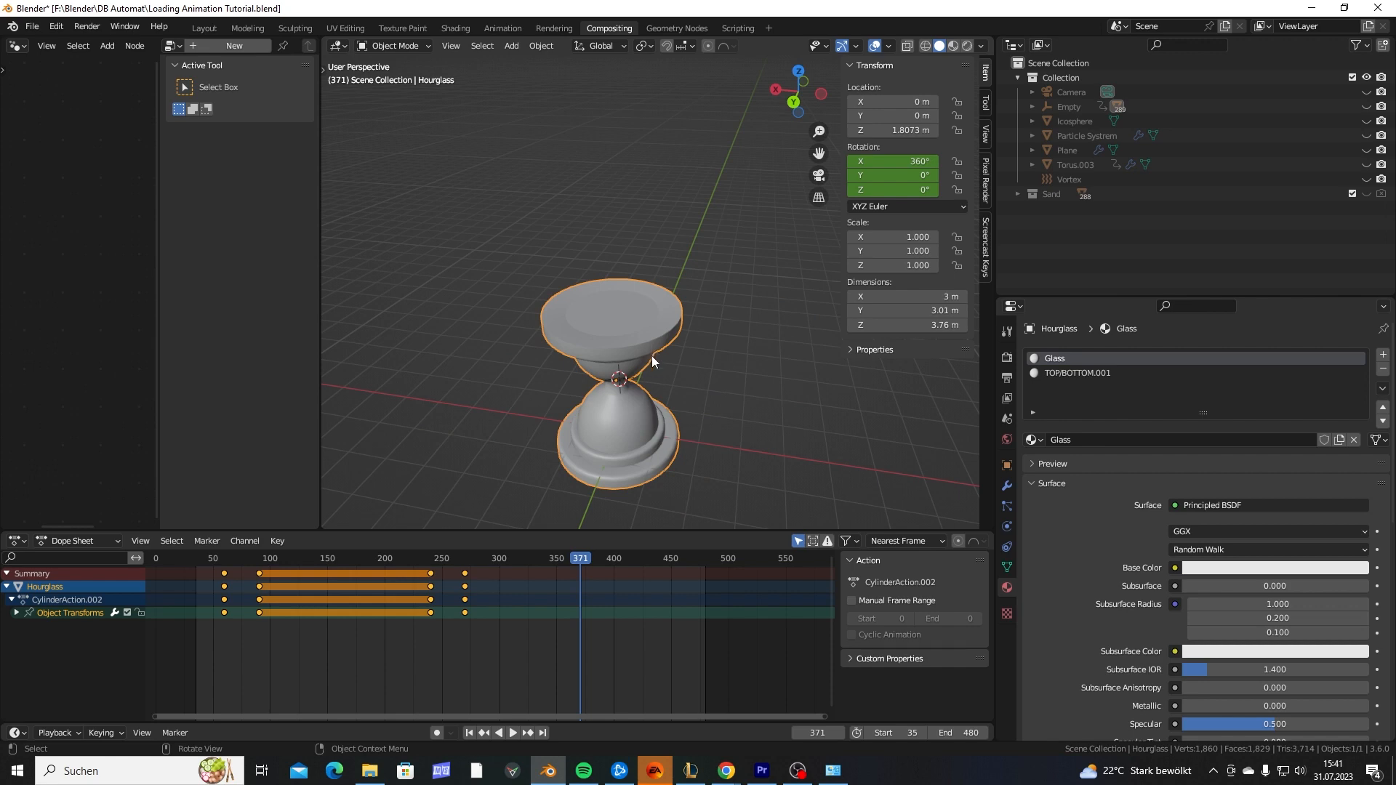
middle_click_drag(623, 303, 644, 265)
scroll(644, 264, "up", 3)
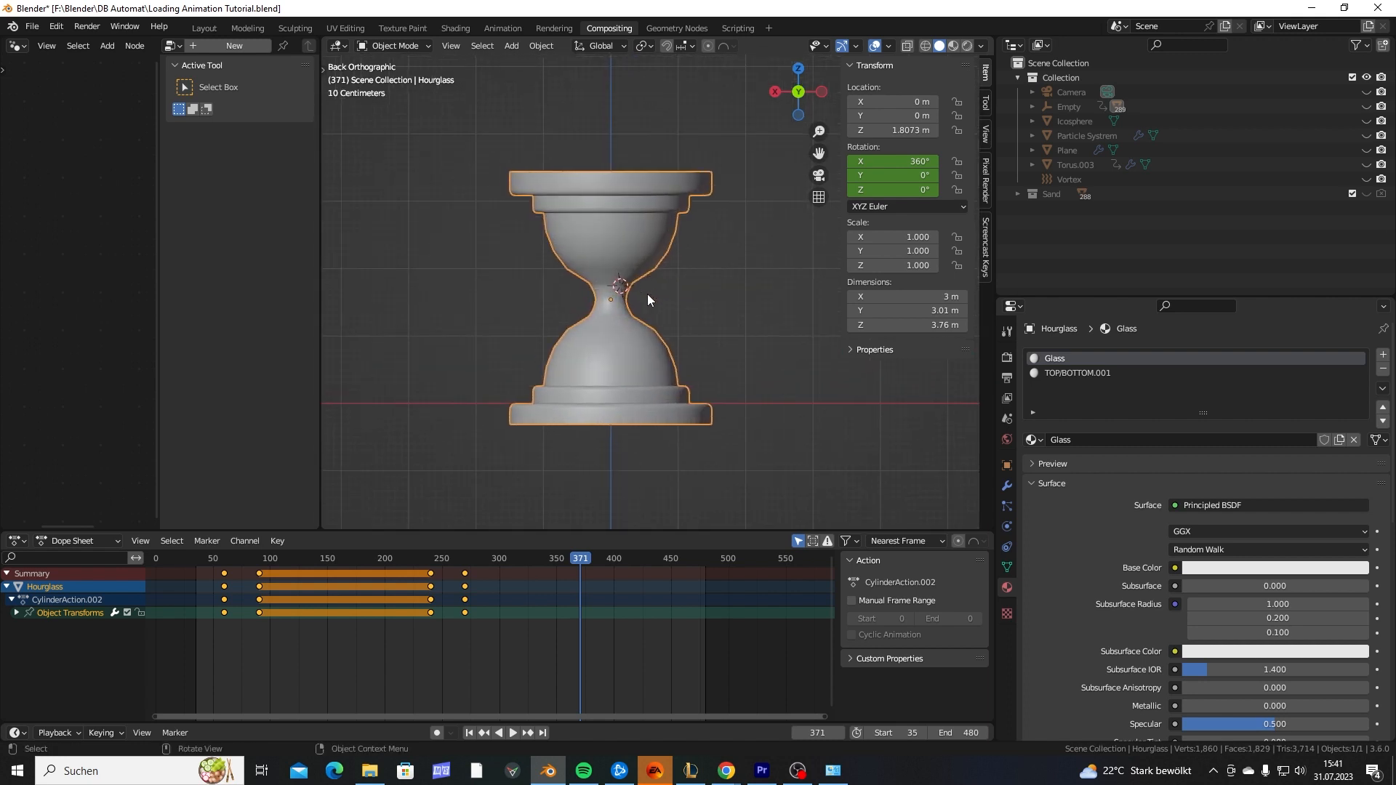
Assign the Glass material to the faces of the hourglass's two bulbs and neck, selecting through the mesh in wireframe.
key("Tab")
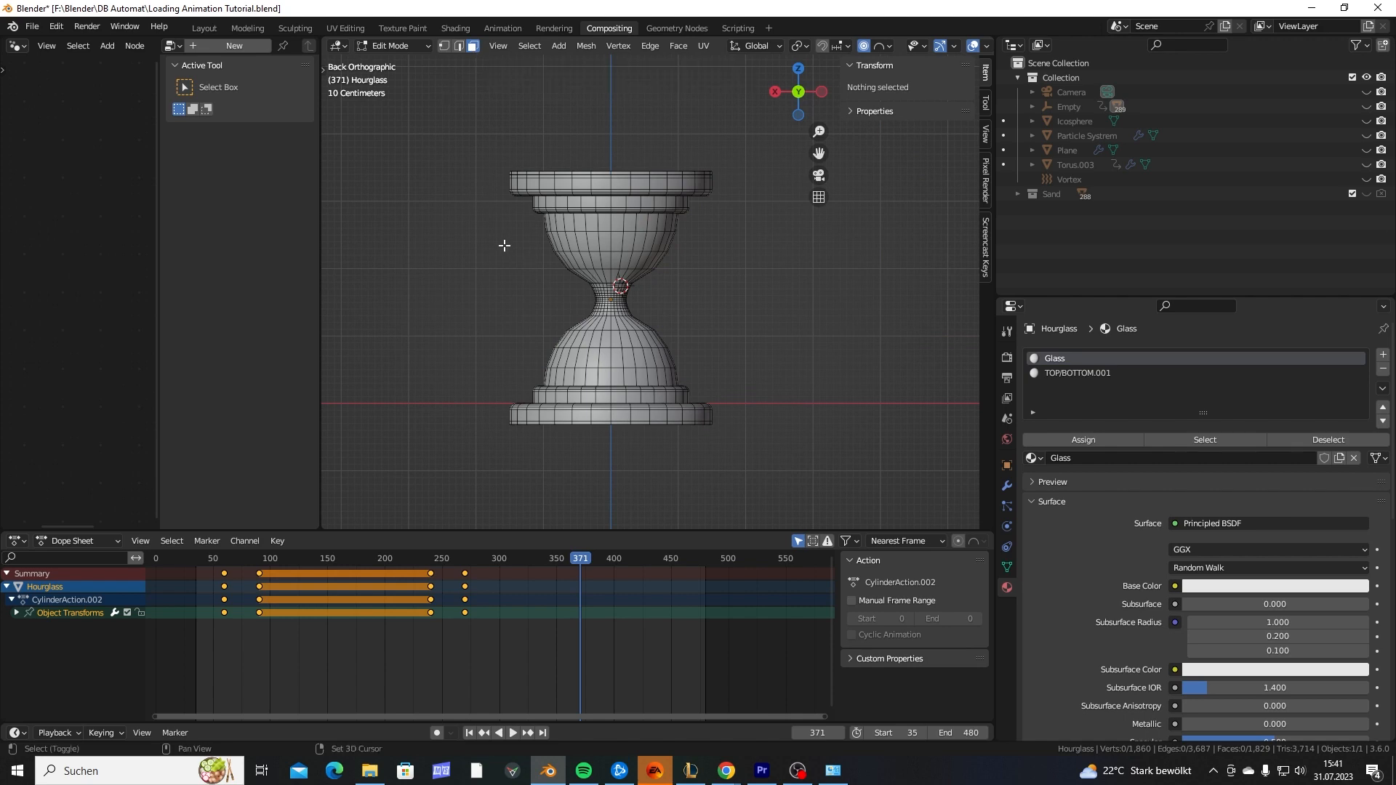
key("shift+z")
scroll(489, 258, "up", 2)
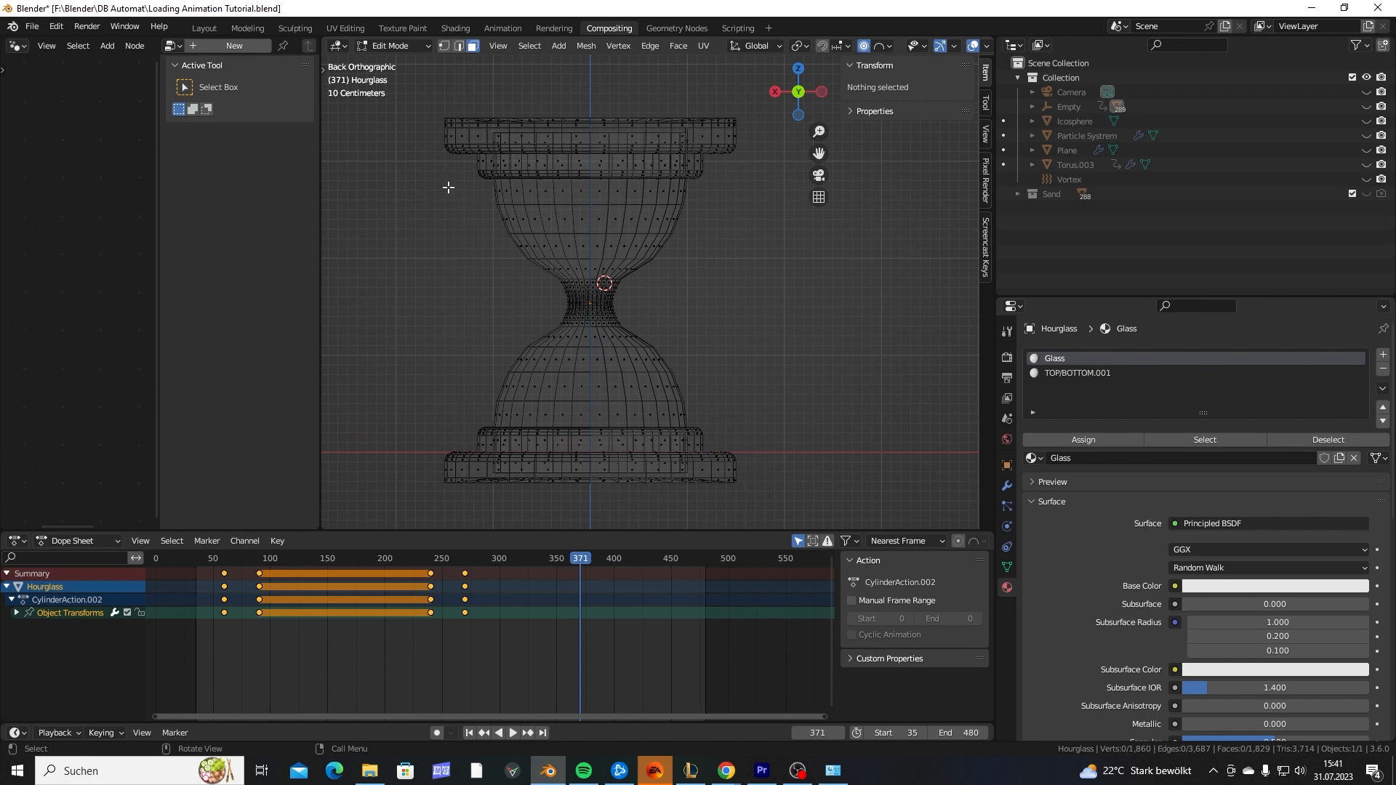
left_click_drag(448, 187, 781, 418)
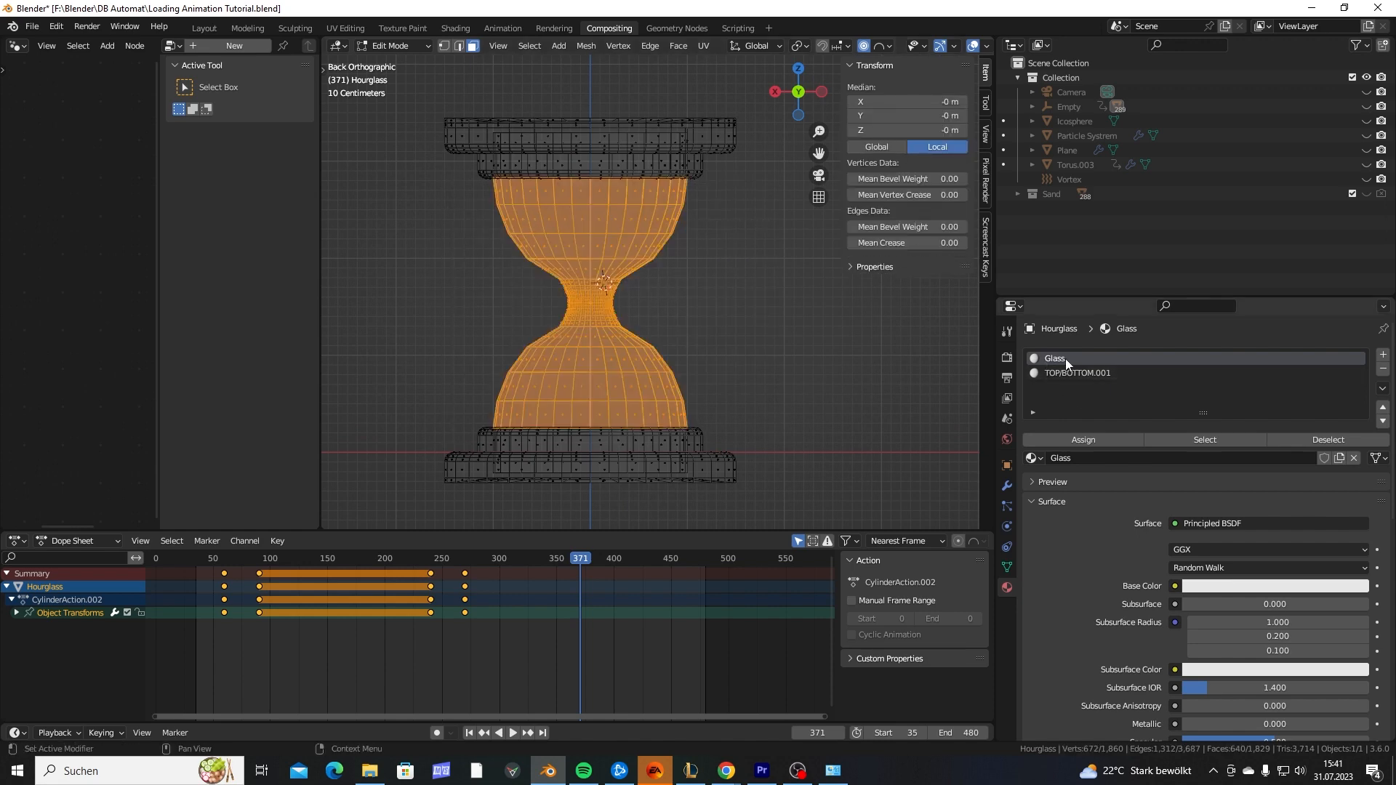
left_click(1084, 440)
Invert the face selection and assign the TOP/BOTTOM.001 material to the hourglass's top and bottom caps.
key("ctrl+i")
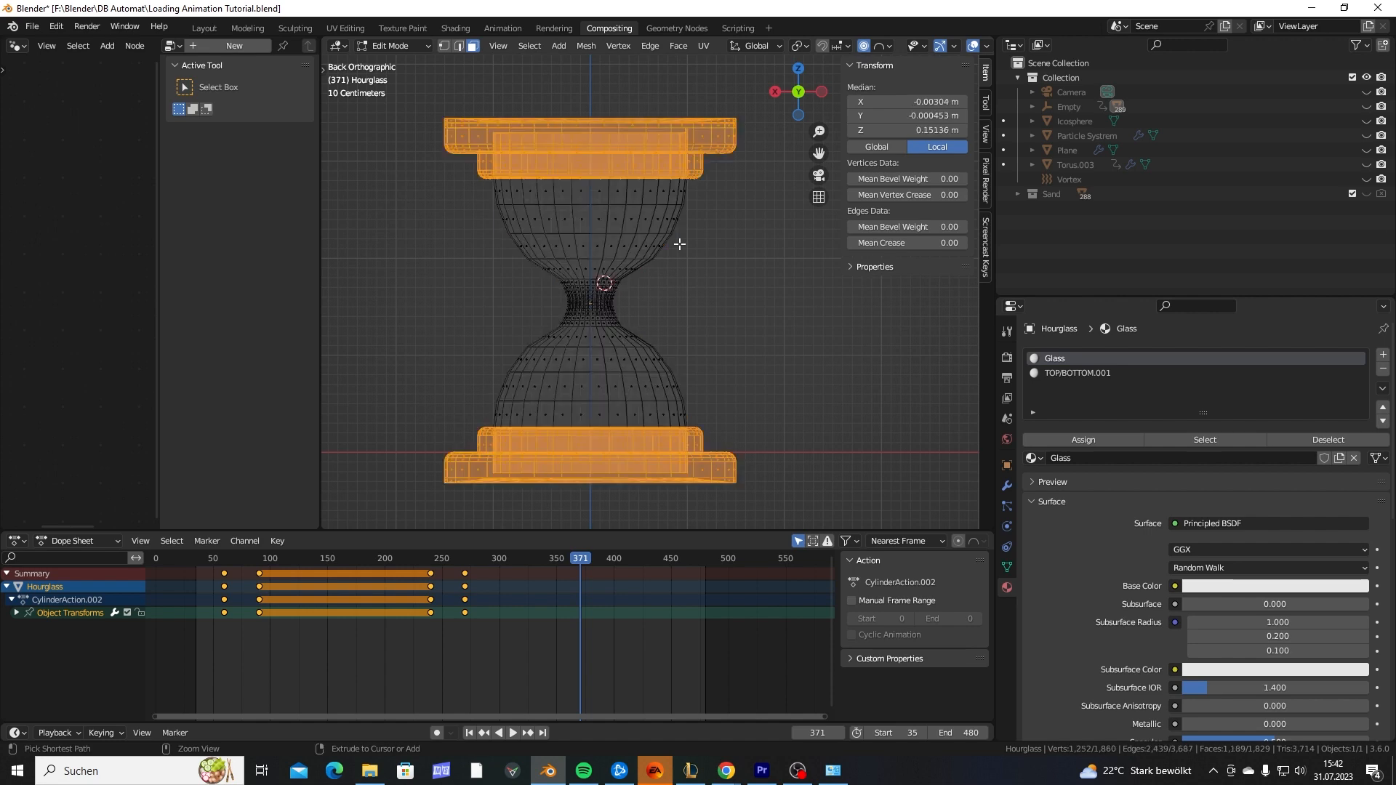
left_click(1072, 373)
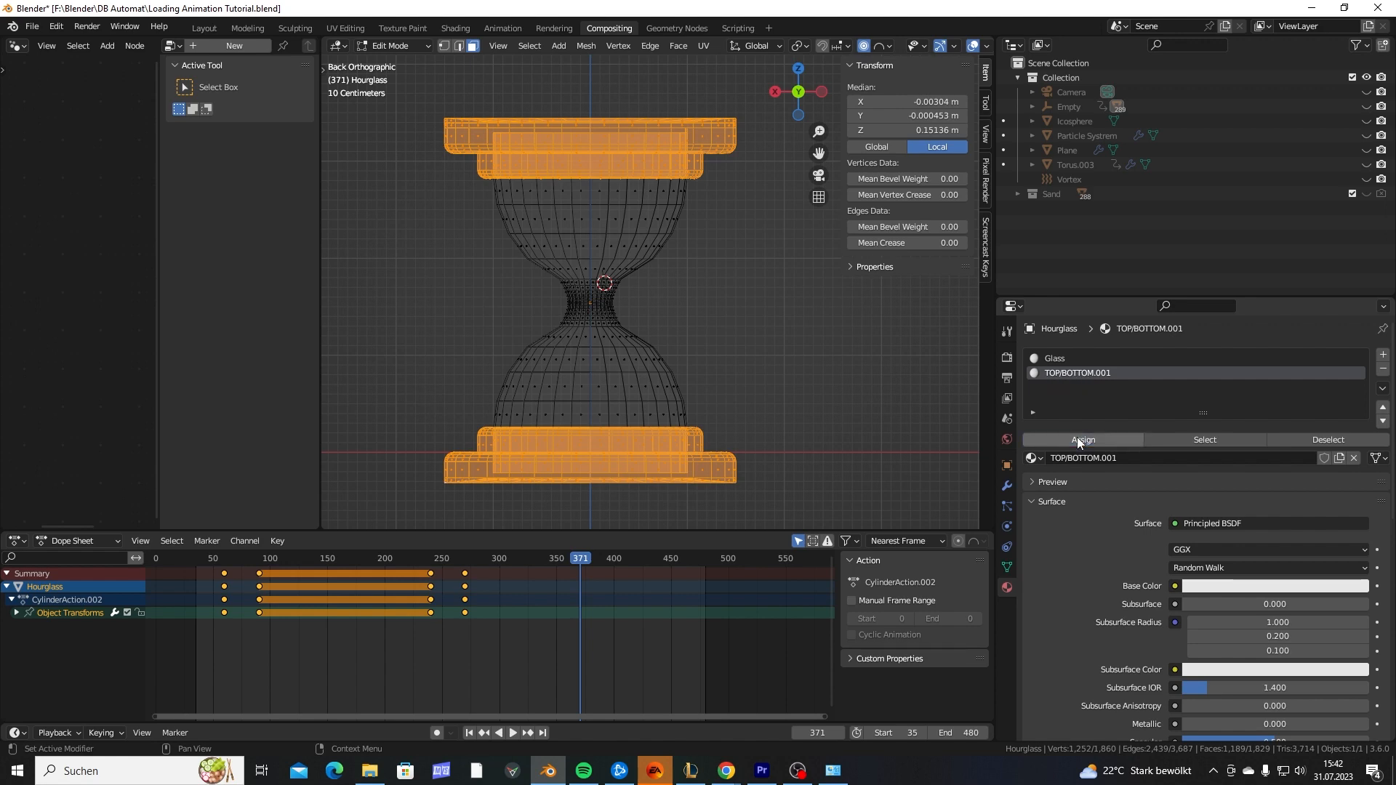
middle_click_drag(761, 329, 732, 364)
scroll(713, 349, "down", 3)
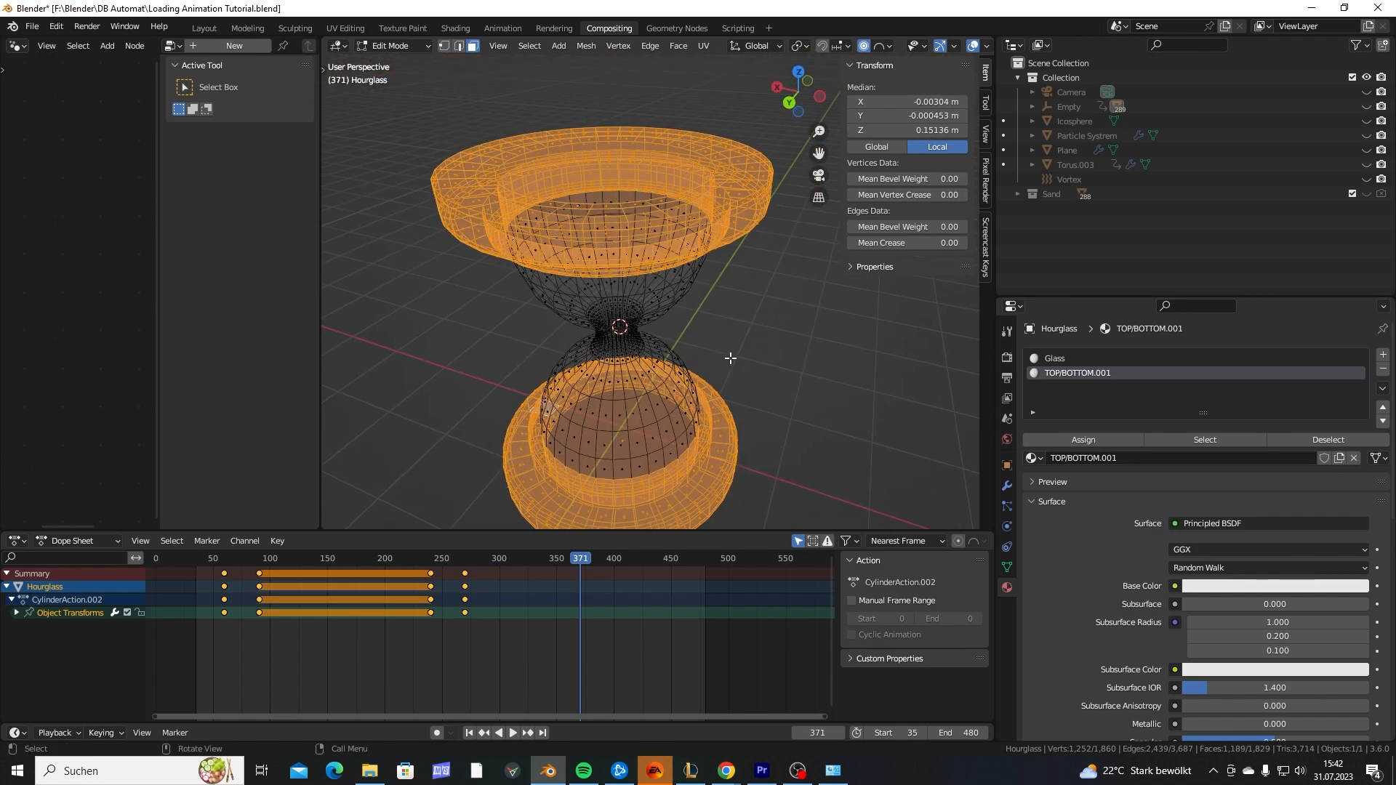
Return to Object Mode with rendered viewport shading, and turn off Scene Lights and Scene World for the preview.
key("z")
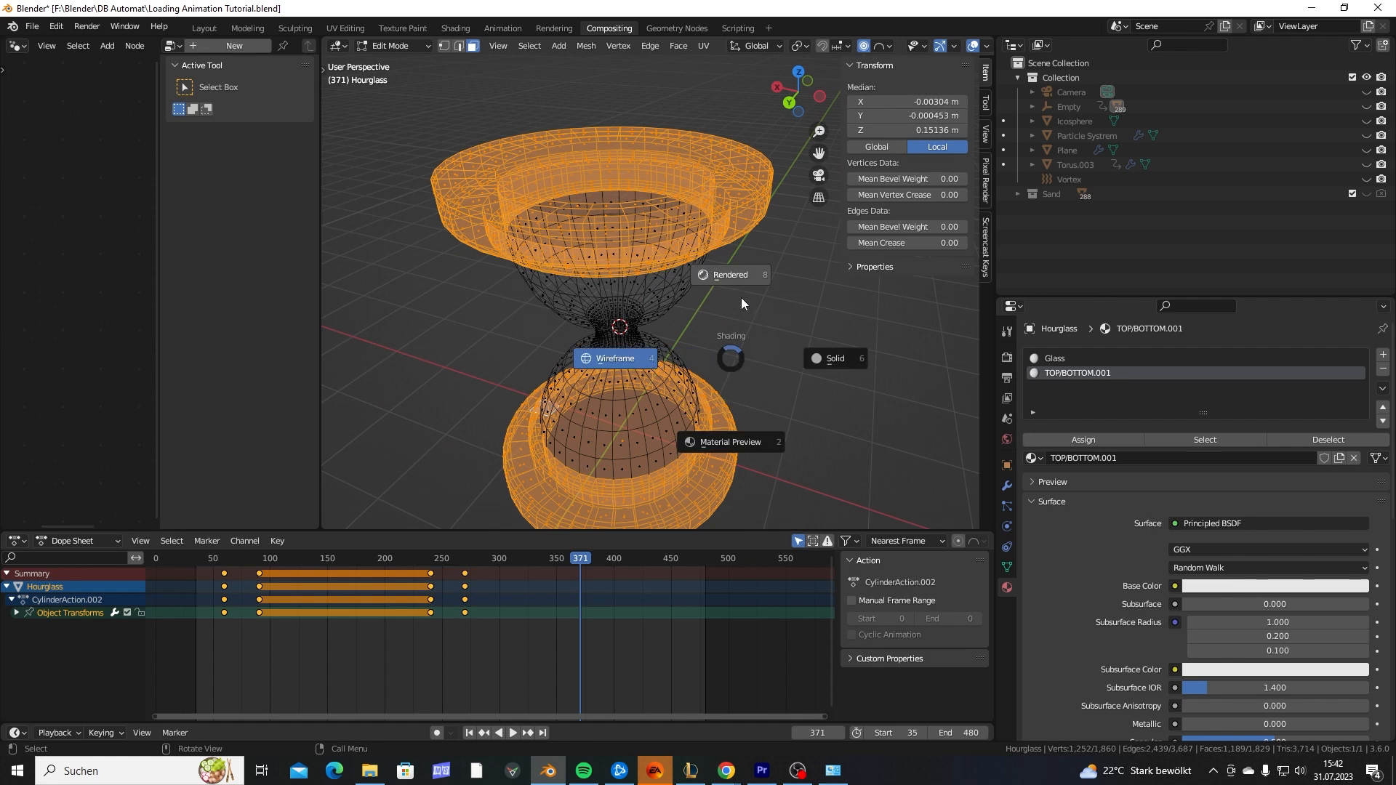
left_click(739, 297)
key("Tab")
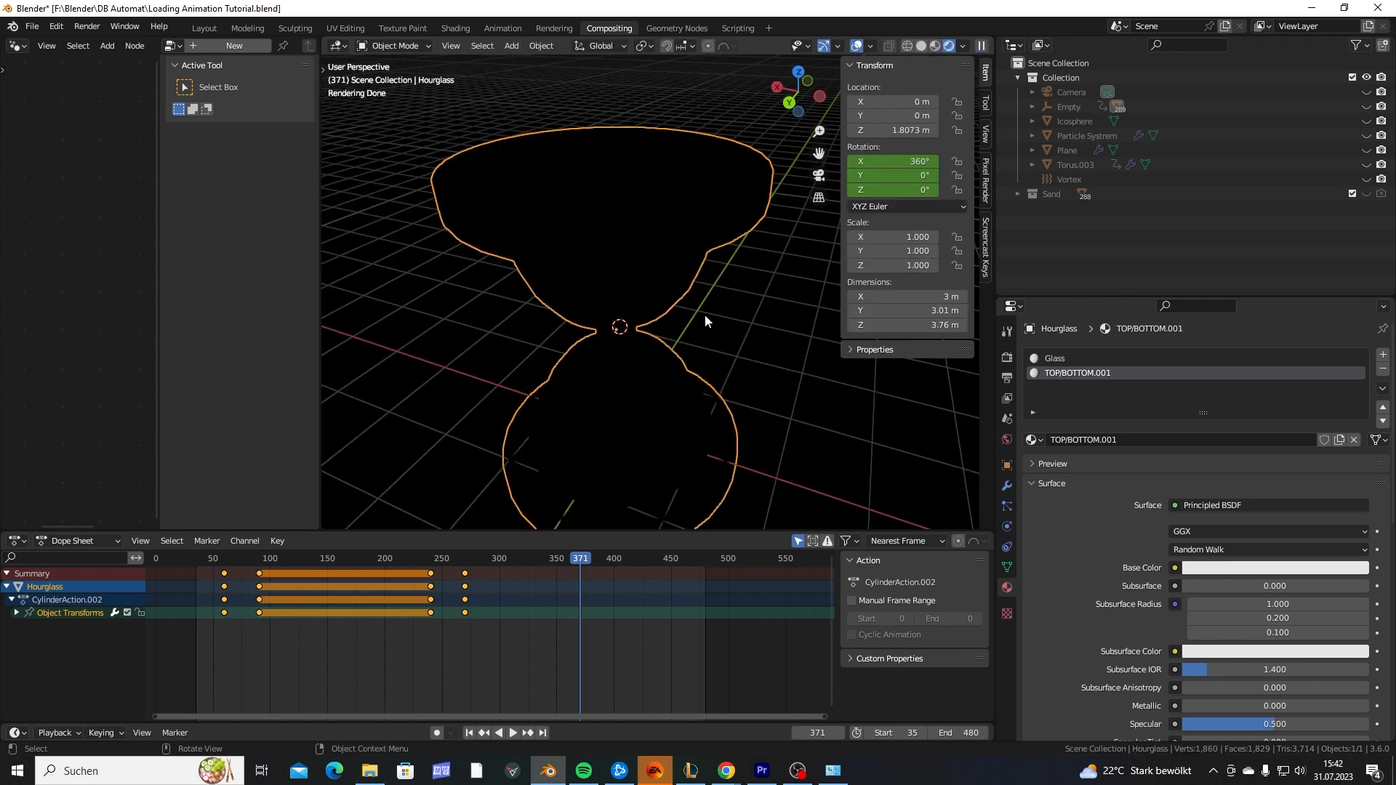
left_click(962, 46)
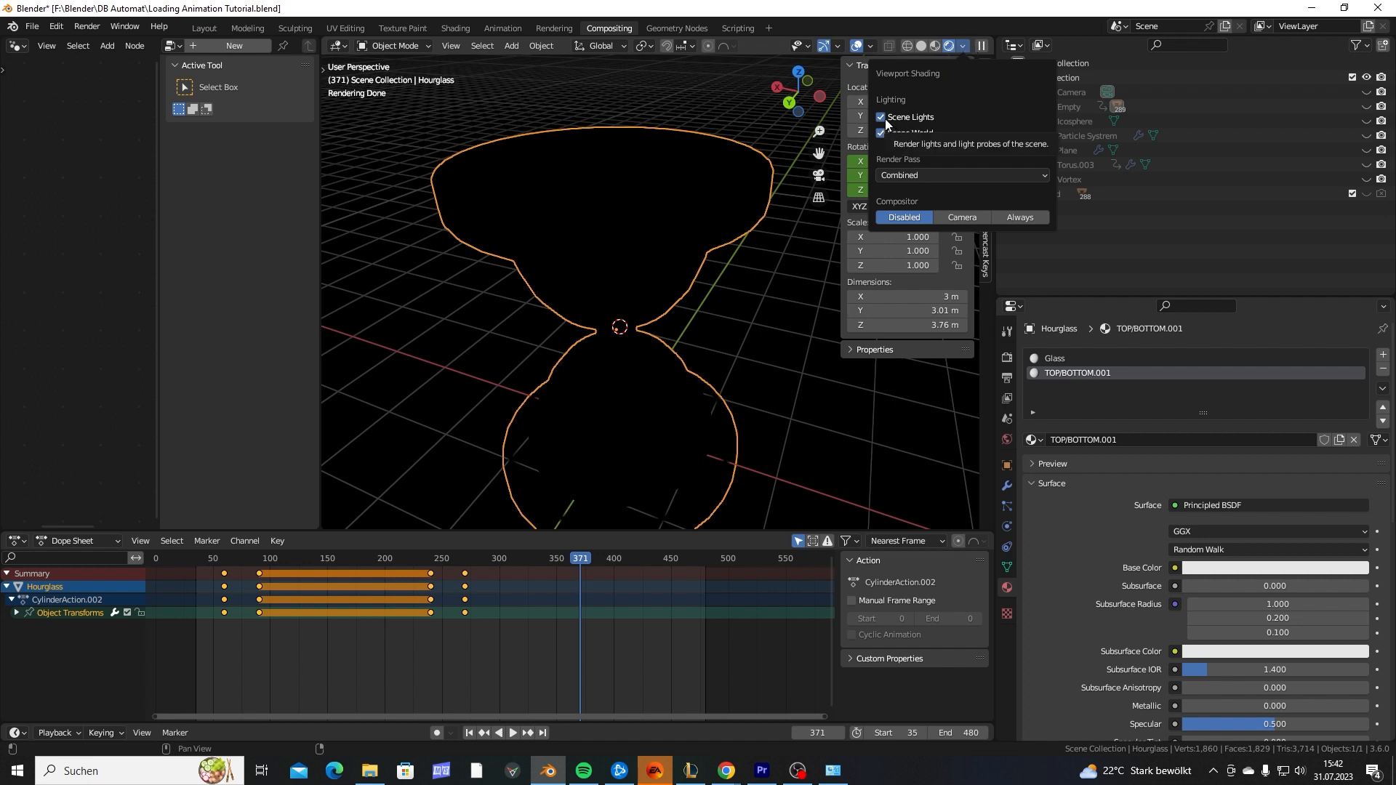
left_click_drag(881, 118, 883, 133)
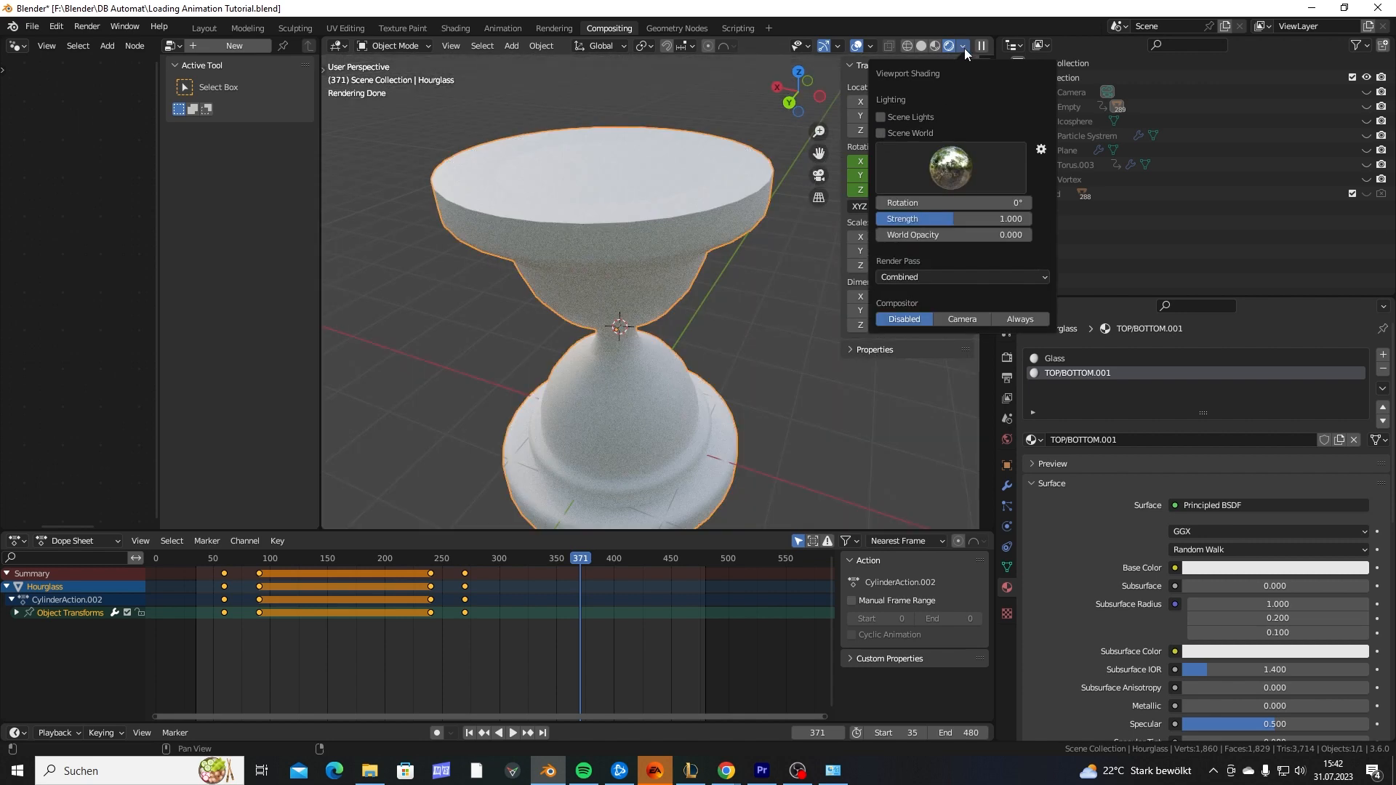
left_click(763, 302)
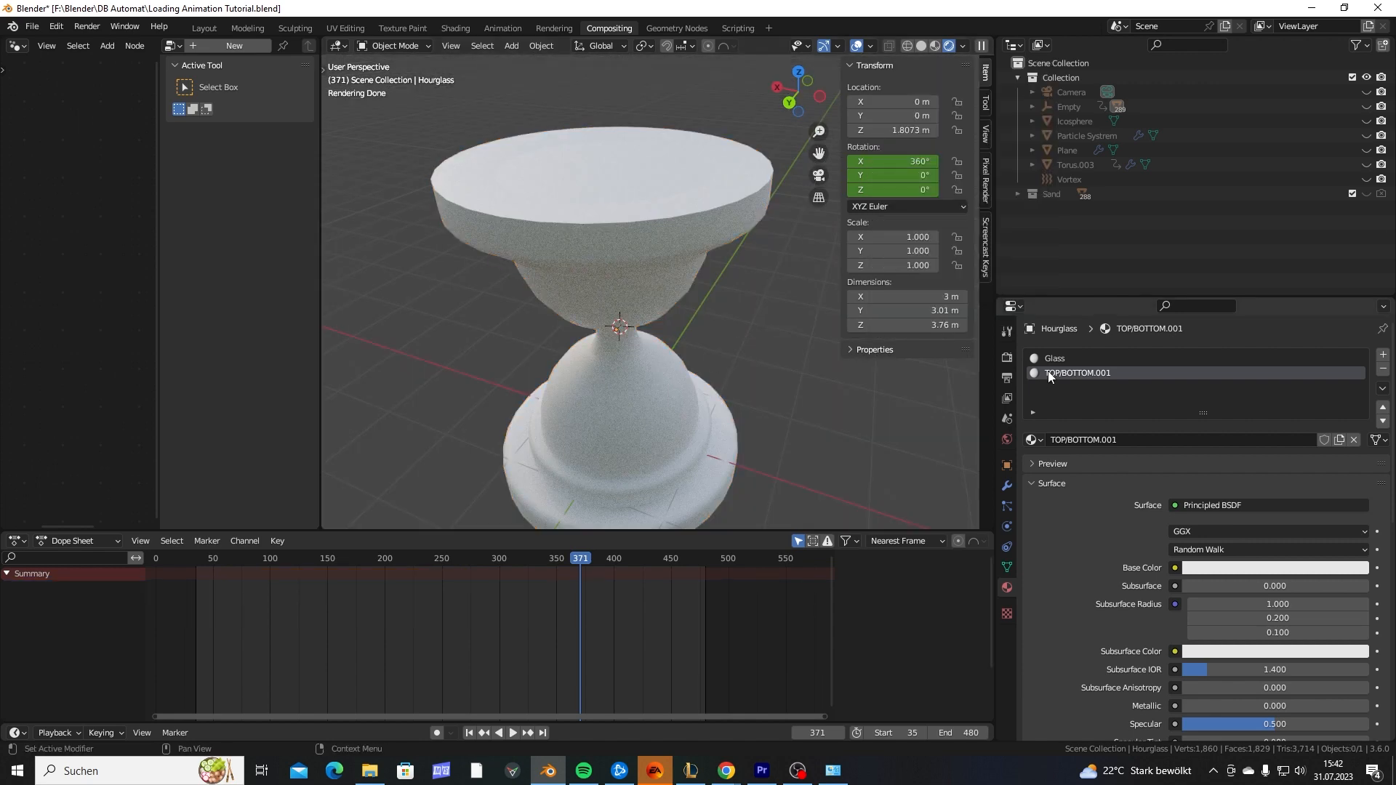
Set the hourglass glass material's Roughness to 0 and Transmission to 1.
scroll(1149, 618, "down", 5)
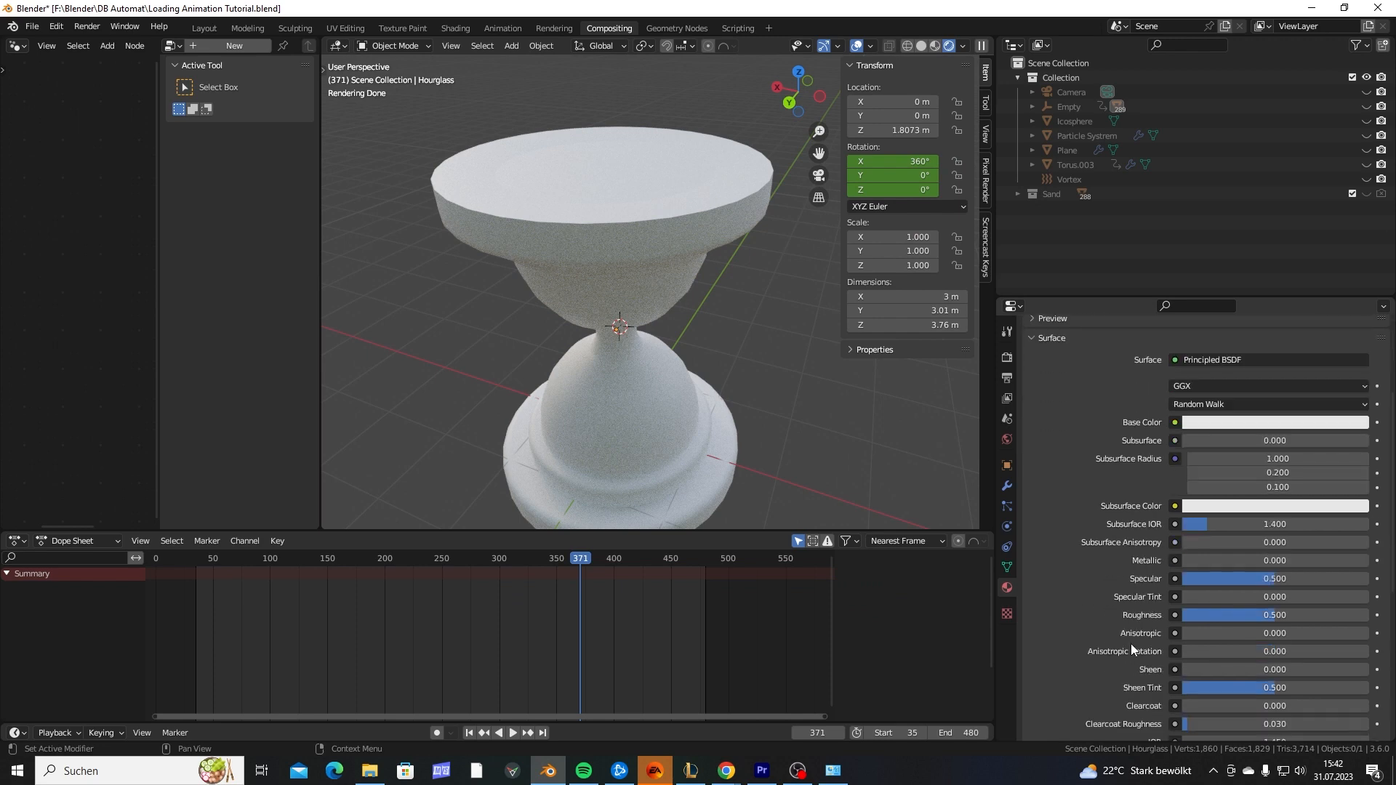
scroll(1141, 634, "down", 3)
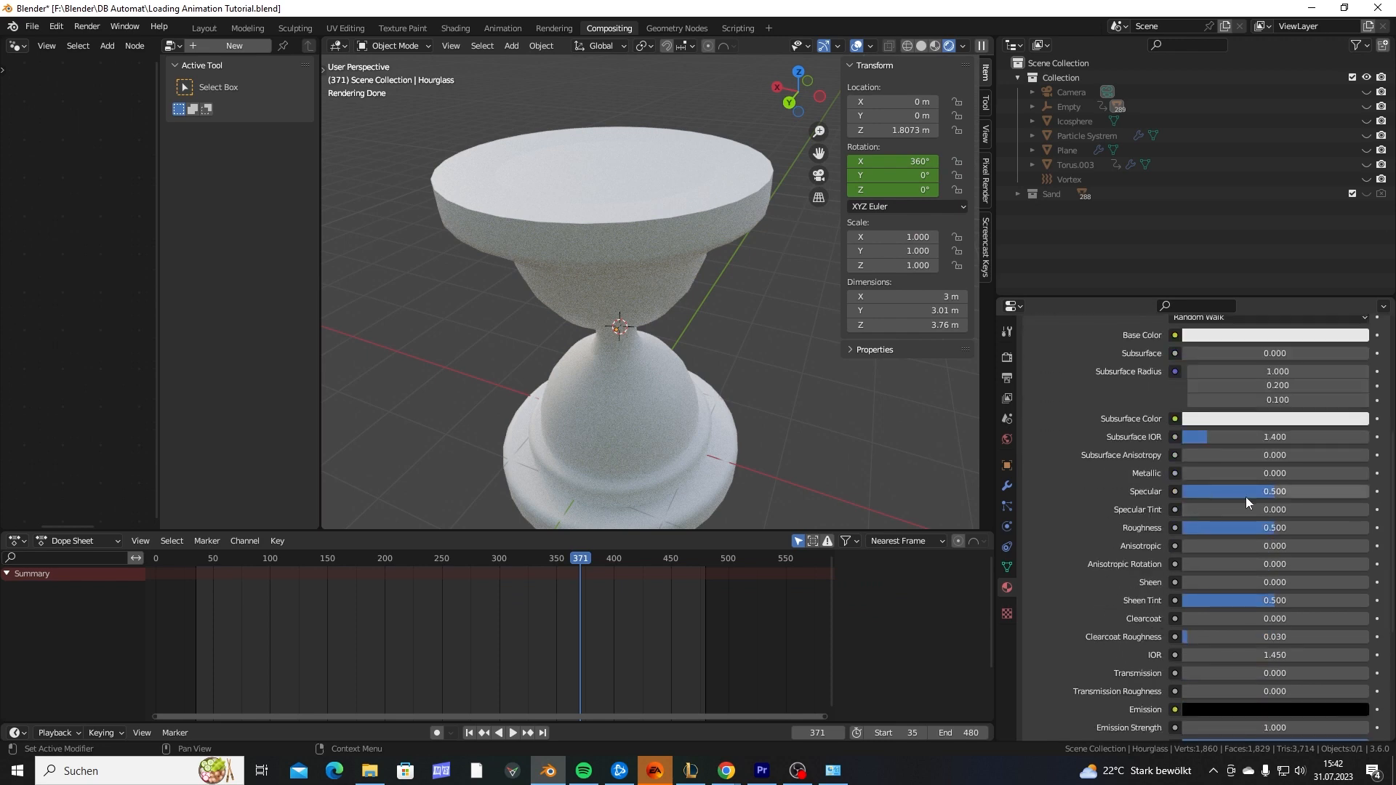
left_click_drag(1251, 528, 1159, 527)
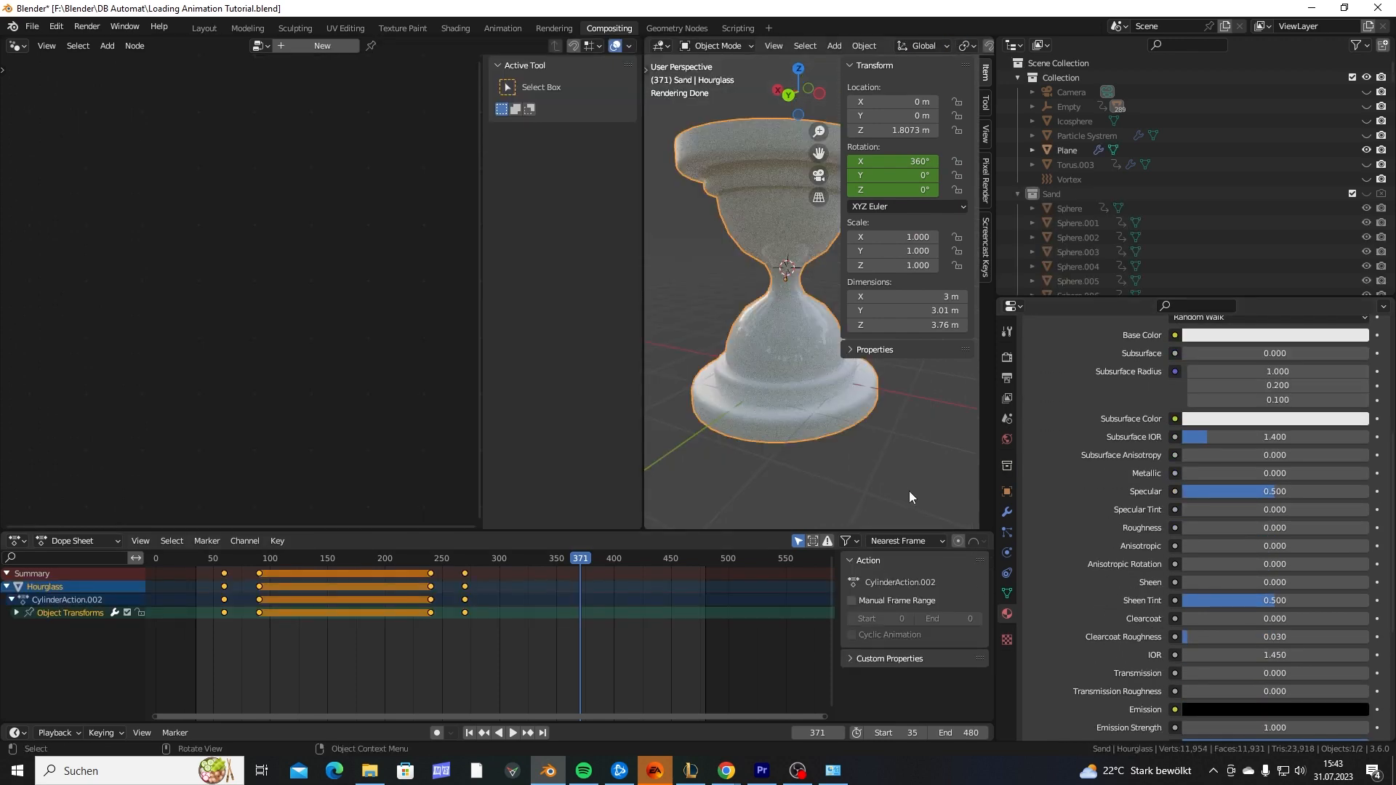
left_click_drag(1188, 673, 1369, 674)
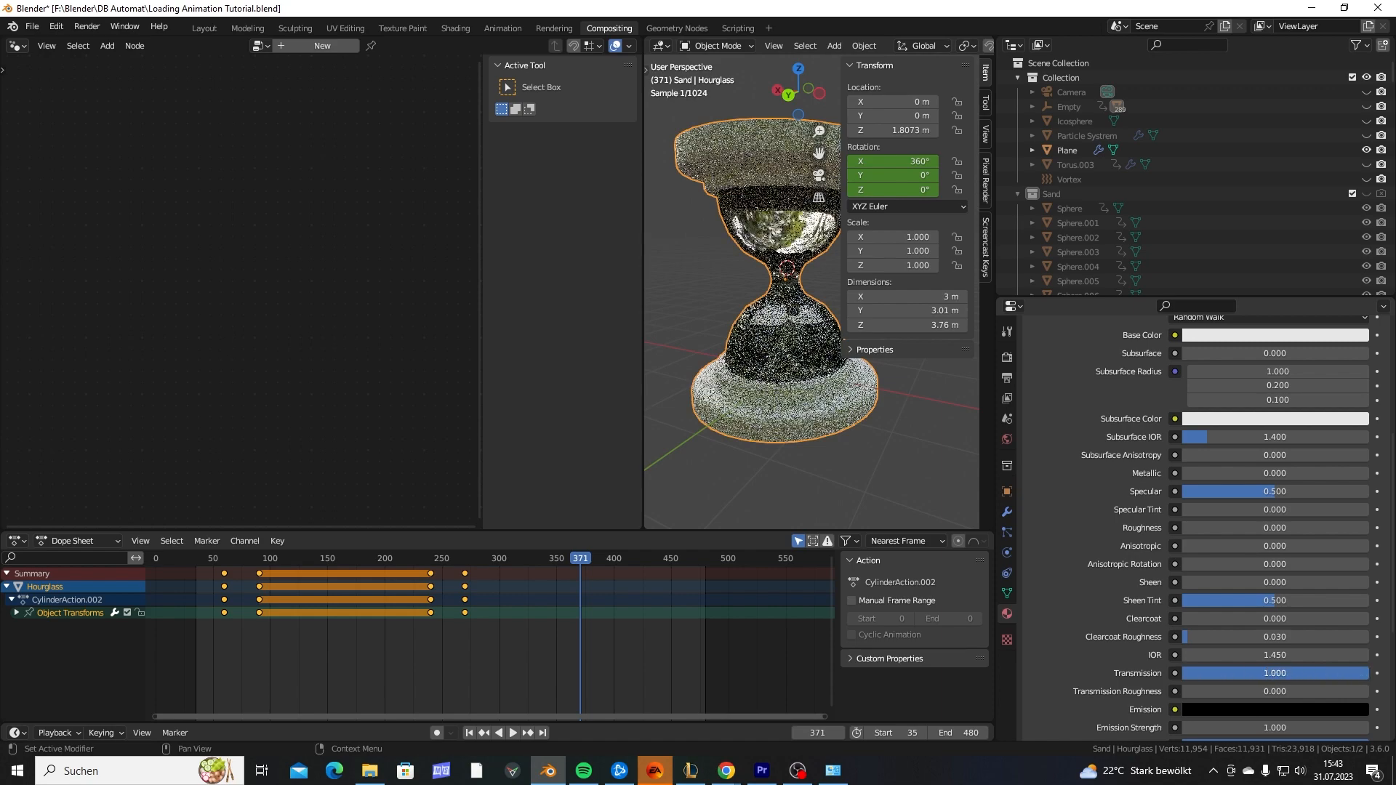
Widen the 3D viewport for a closer look at the sand through the rendered glass.
middle_click_drag(829, 421, 841, 436)
scroll(843, 421, "up", 5)
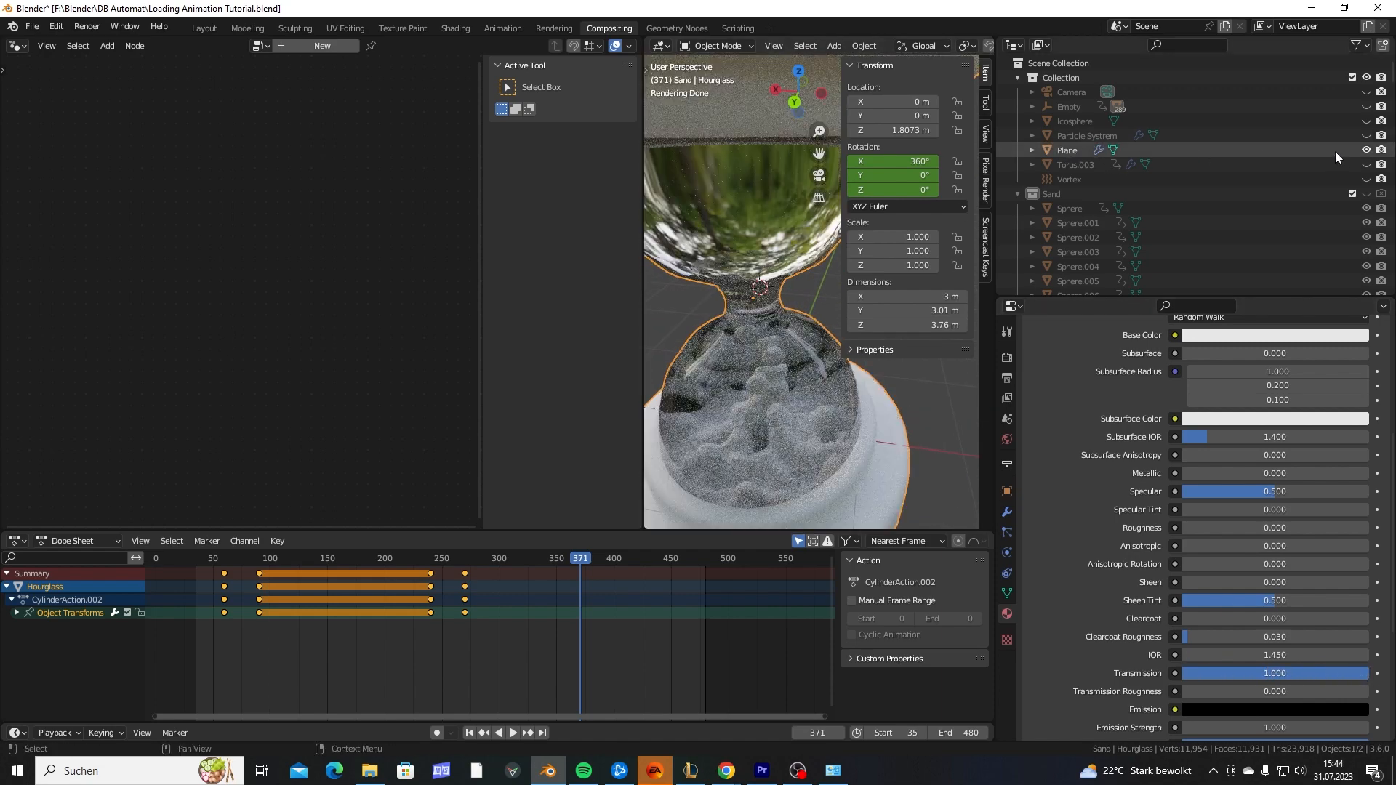
middle_click_drag(914, 430, 749, 333)
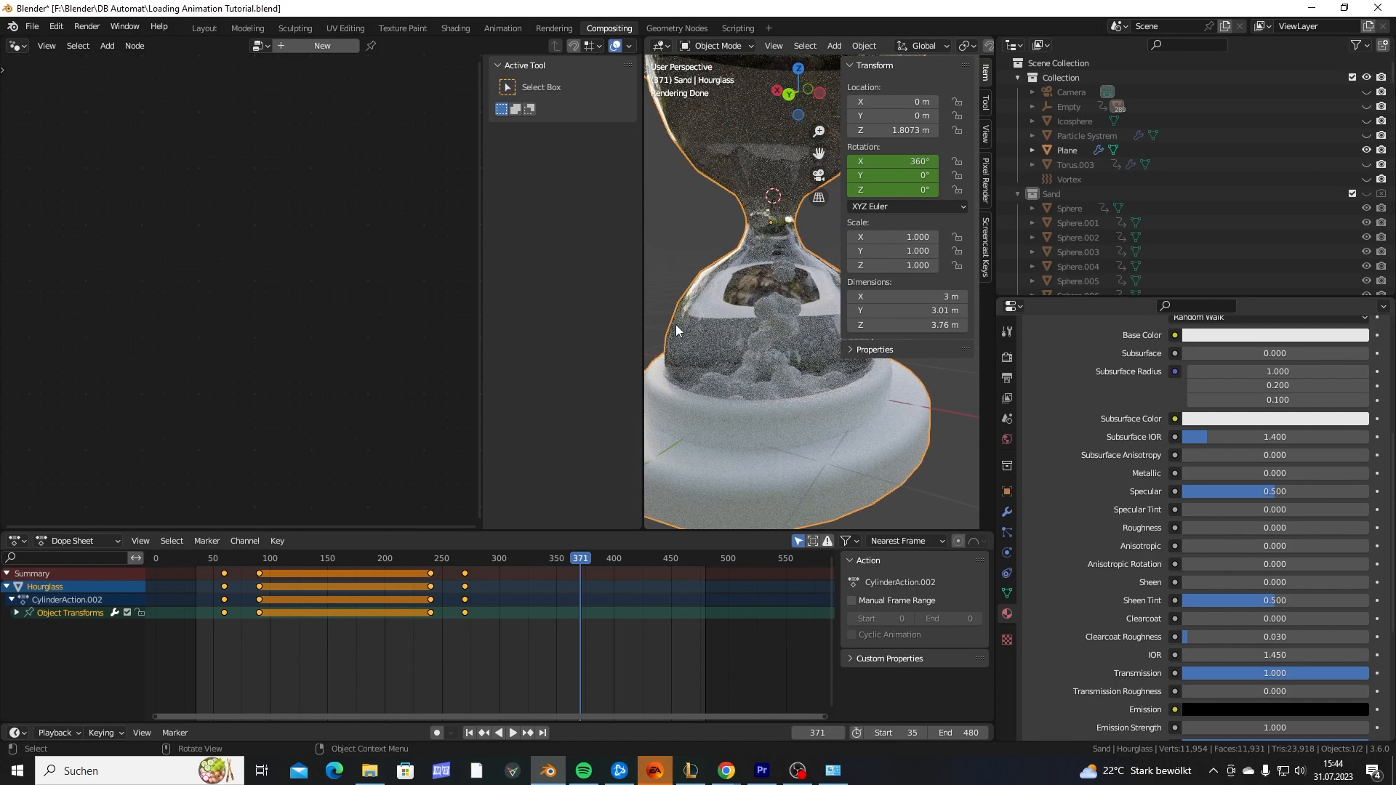
left_click_drag(641, 309, 455, 305)
scroll(774, 329, "up", 3)
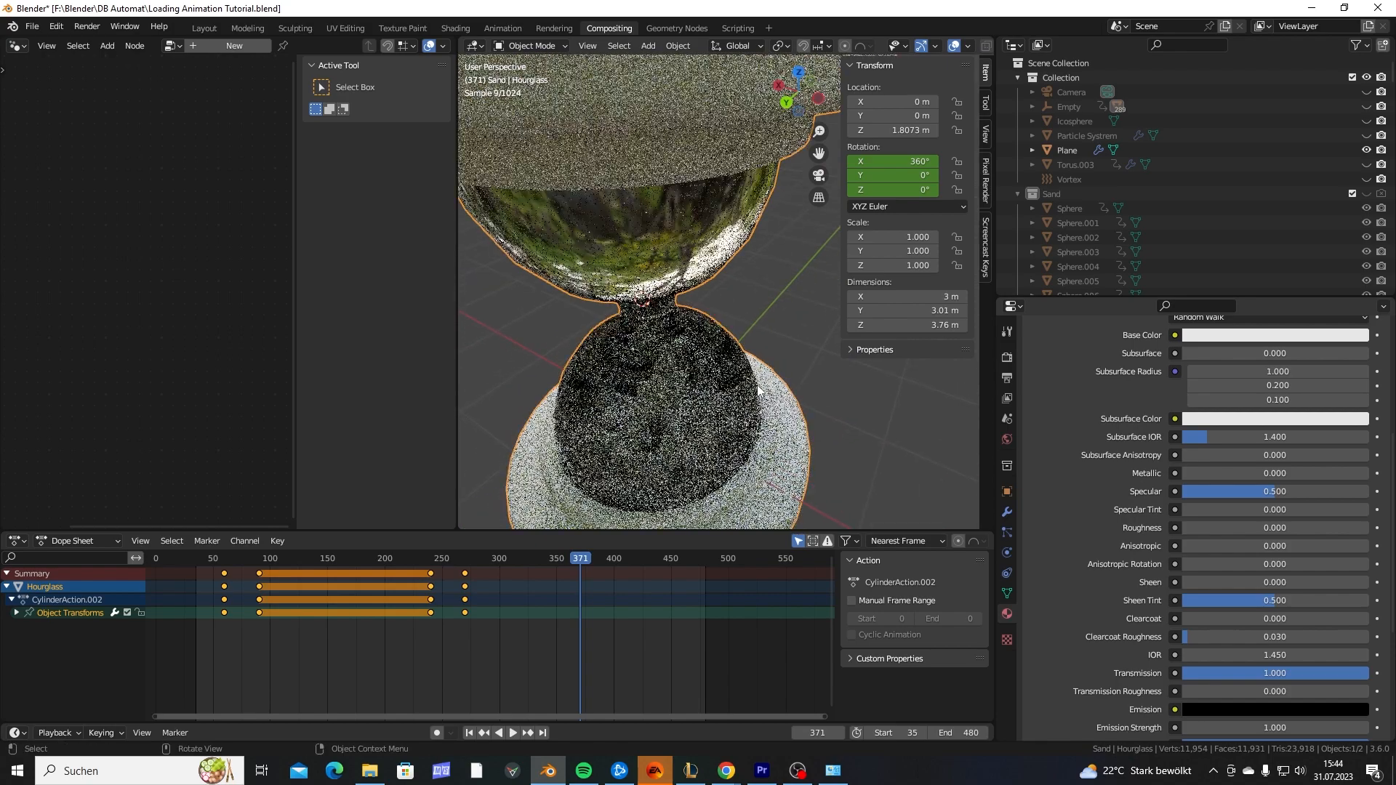
Examine the Plane object's modifiers and its Geometry Nodes tree that realizes the Sand collection's instances.
left_click(1070, 150)
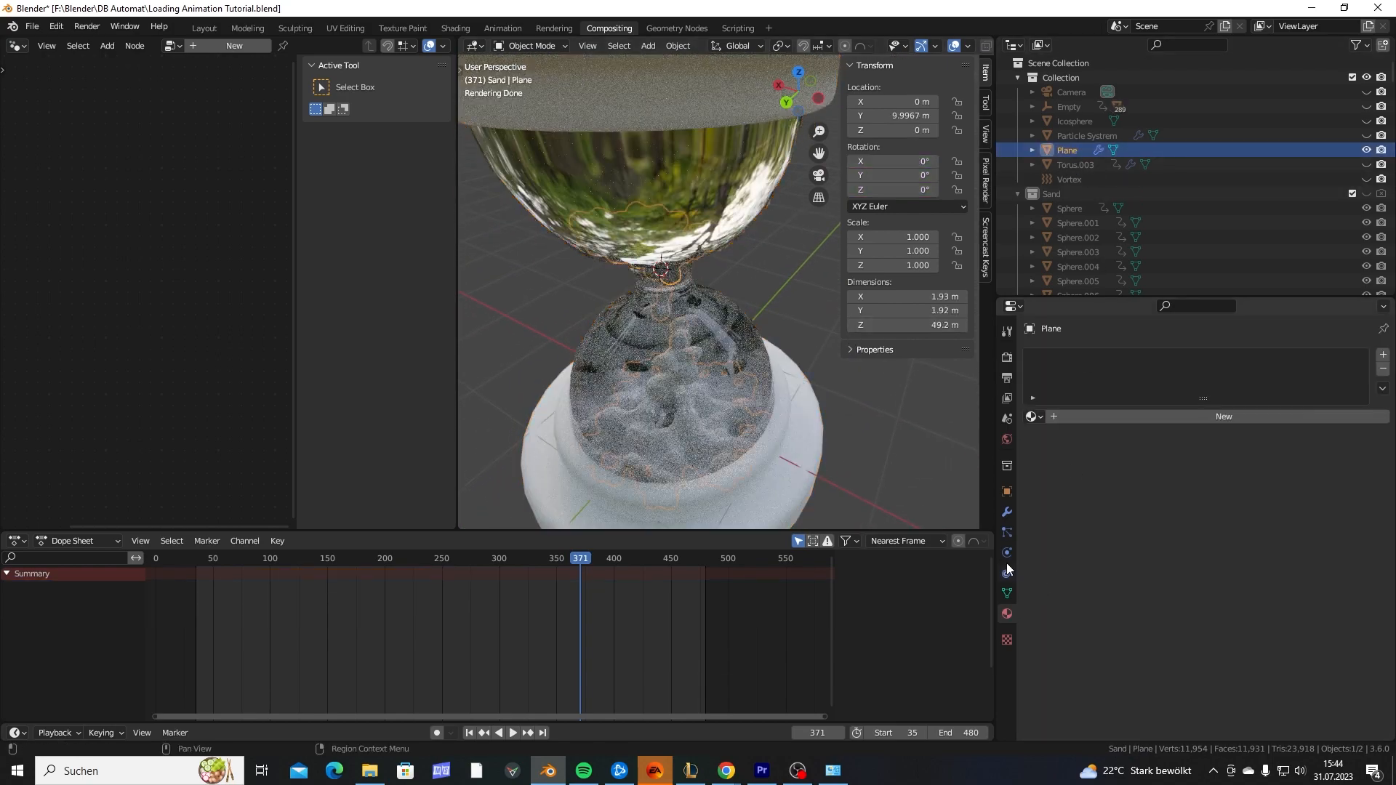
left_click(1008, 513)
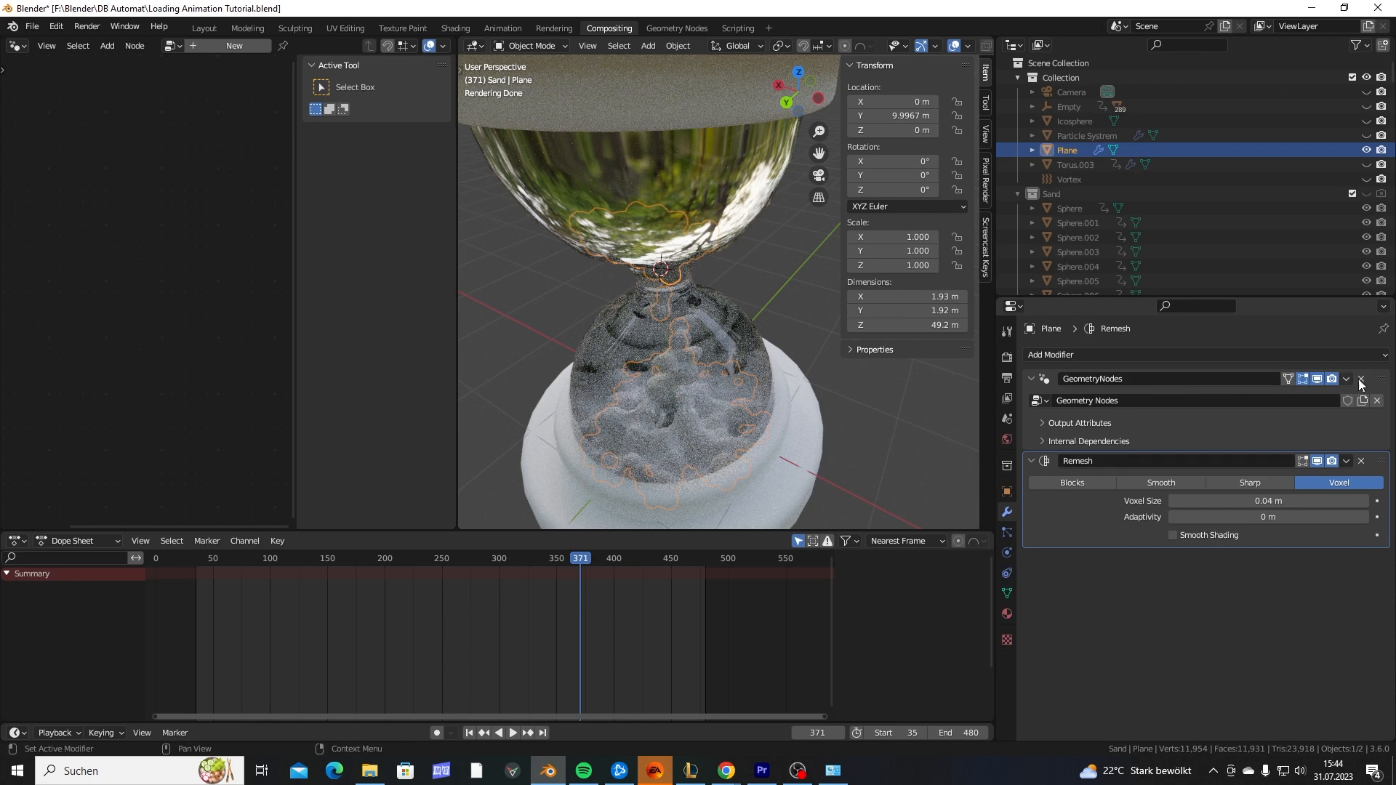
left_click(1381, 382)
scroll(138, 428, "down", 7)
middle_click_drag(133, 421, 215, 408)
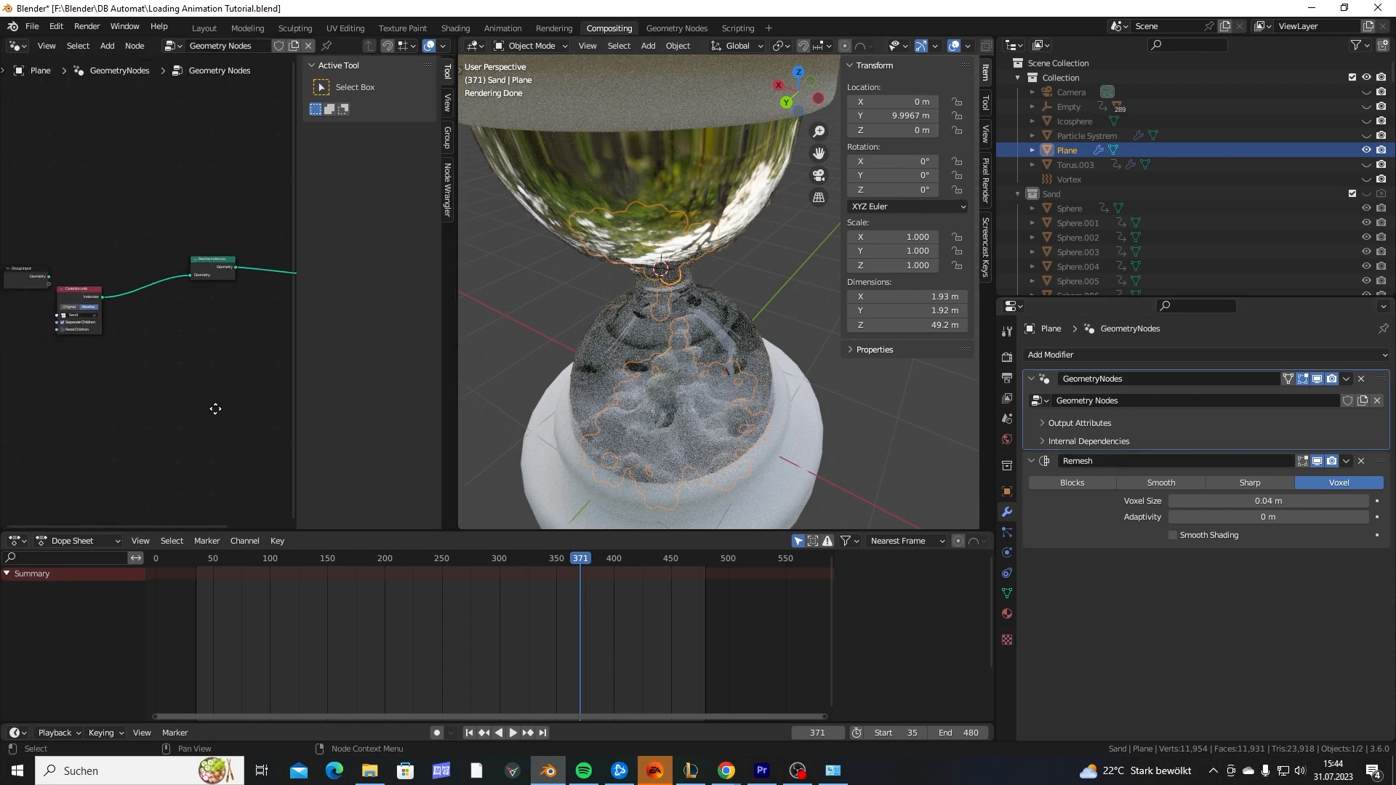
middle_click_drag(141, 337, 99, 356)
scroll(203, 437, "up", 4)
scroll(110, 355, "up", 1)
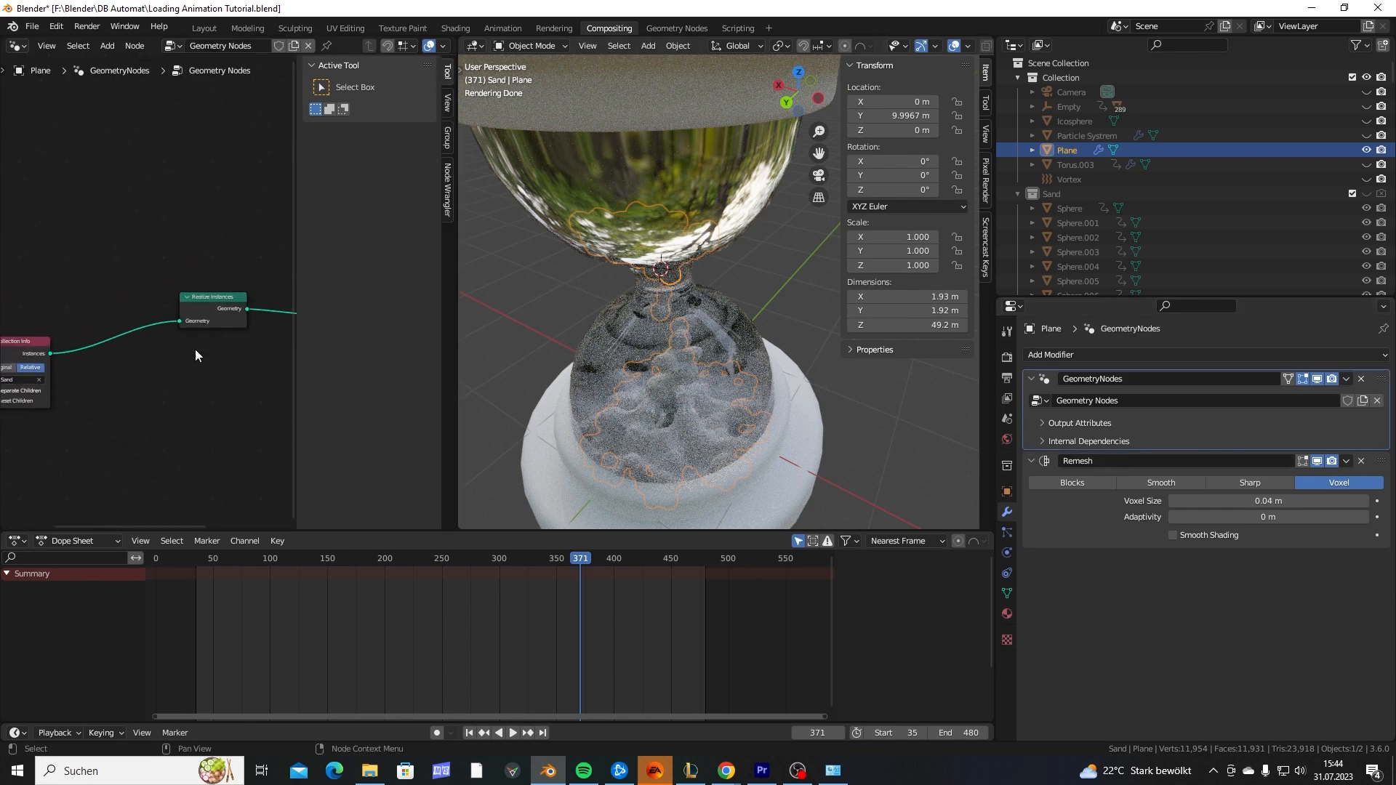
scroll(211, 353, "down", 4)
middle_click_drag(263, 371, 182, 362)
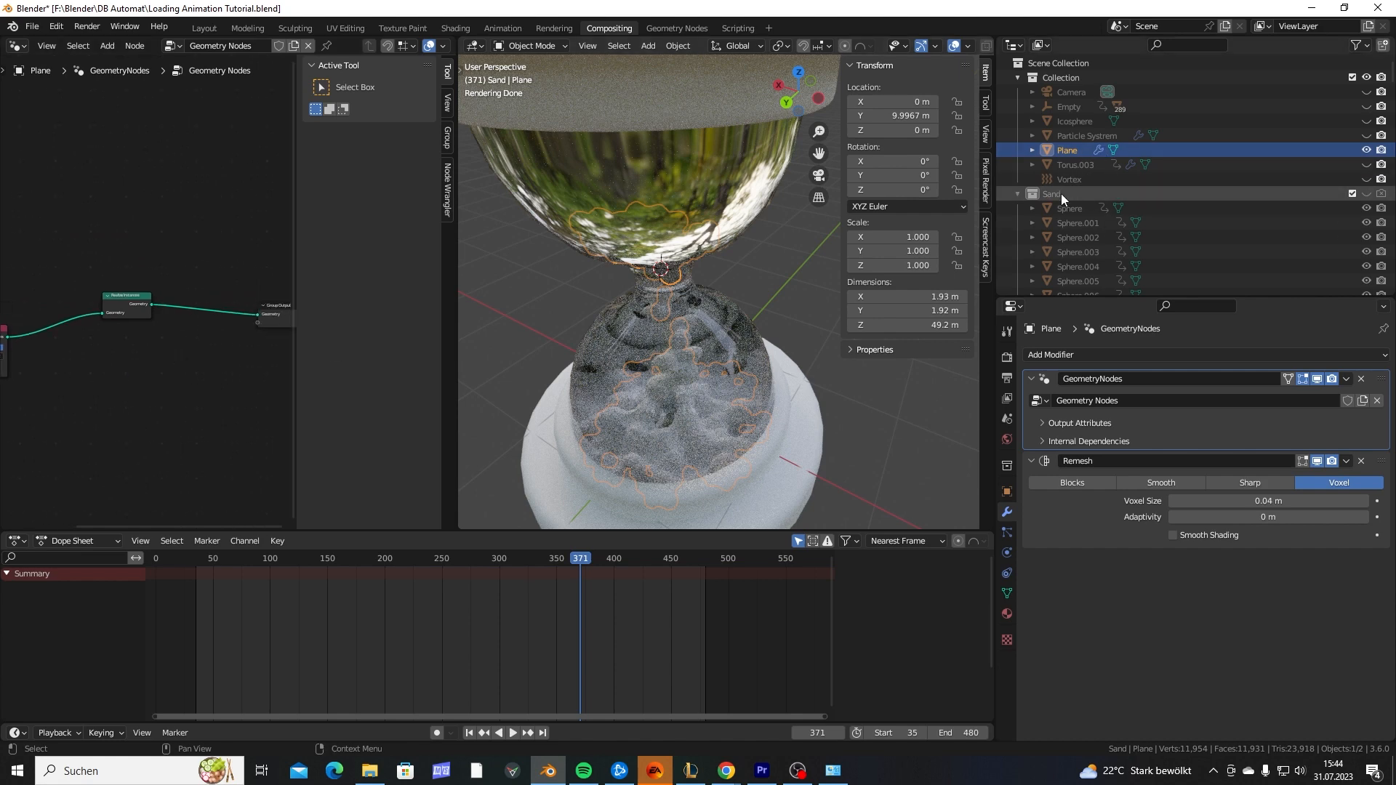
Show the Sand collection in the viewport and renders for a comparison, and hide it again.
left_click(1289, 194)
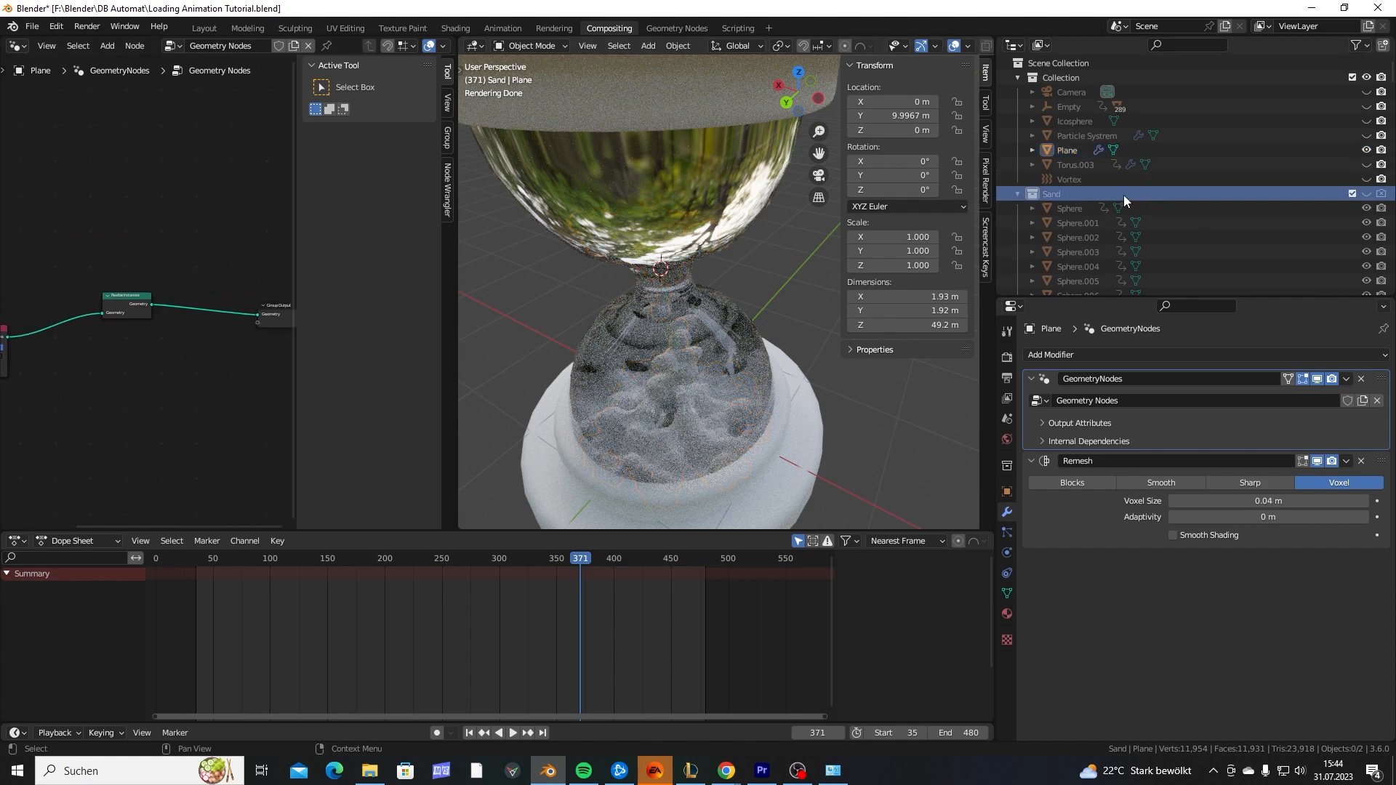
left_click(1368, 194)
left_click(1380, 194)
middle_click_drag(798, 411, 795, 371)
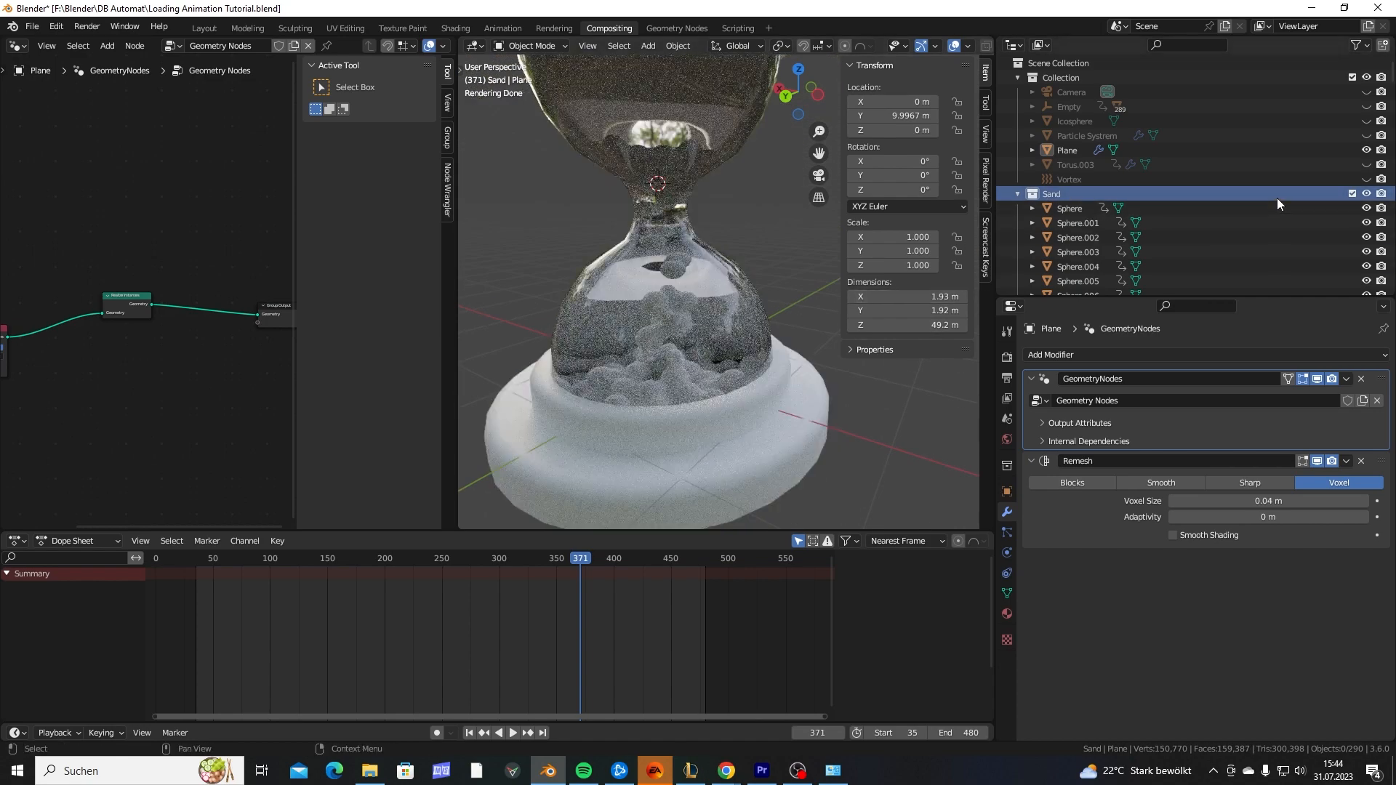
left_click(1368, 194)
left_click(1380, 194)
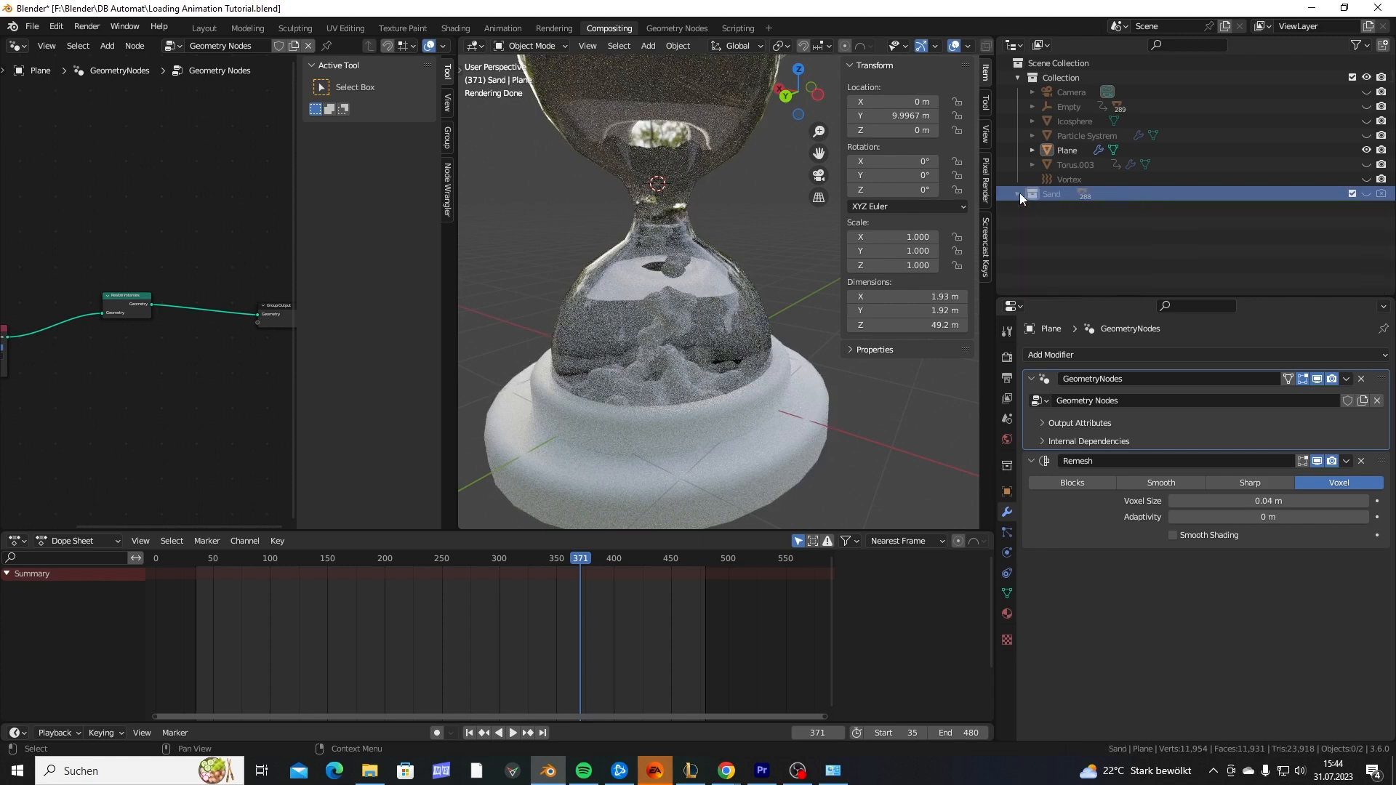
left_click(1018, 194)
Set the IOR of the hourglass's glass material to 1.0.
left_click(1075, 154)
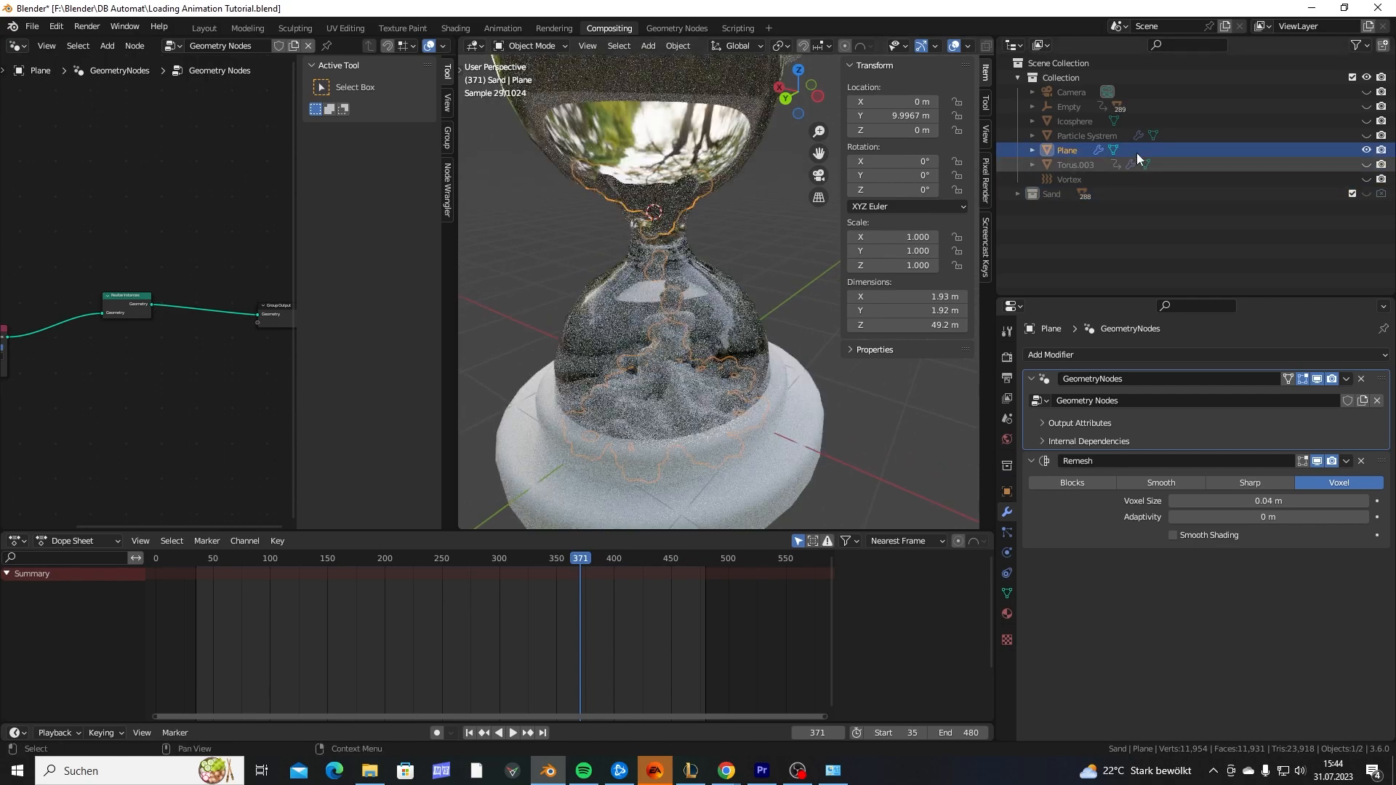
middle_click_drag(668, 184, 717, 234)
left_click(721, 217)
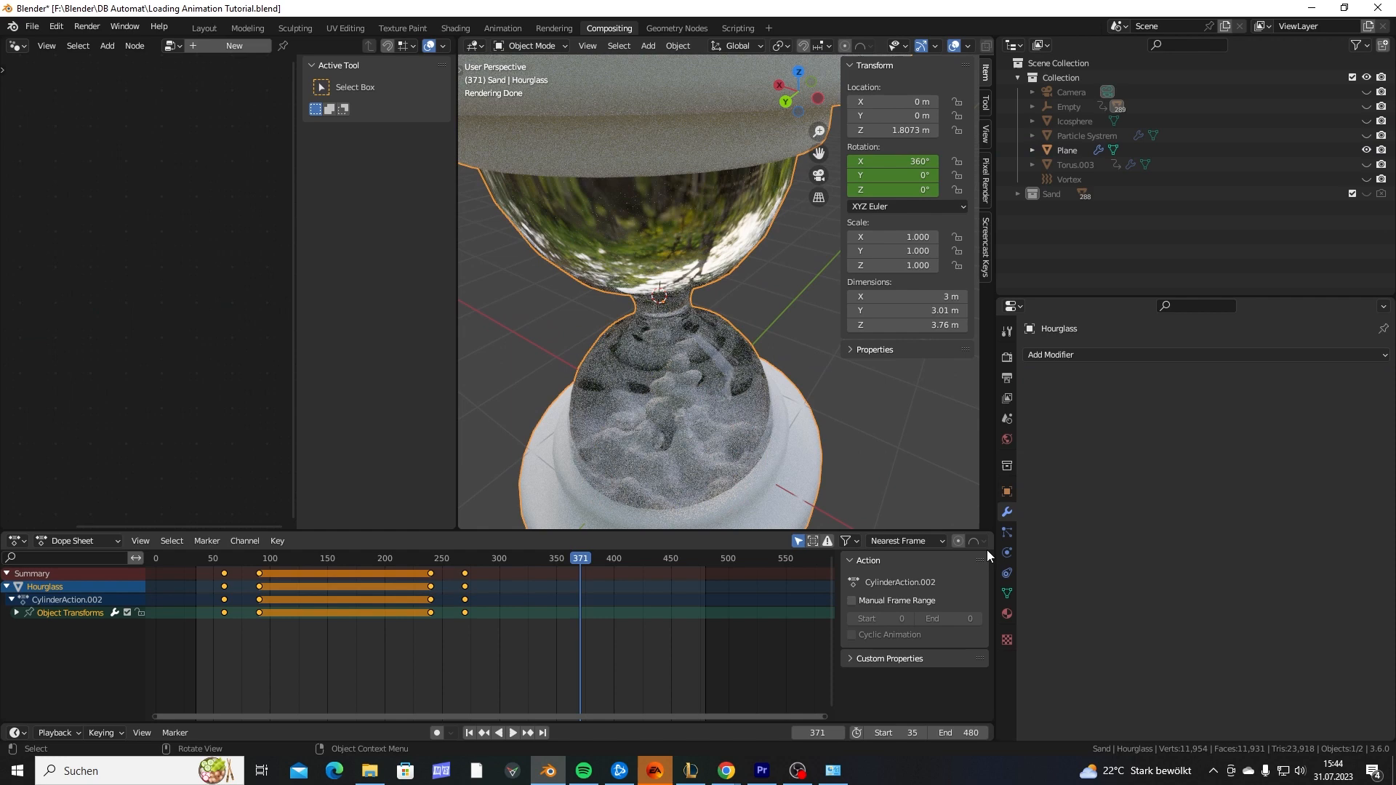
left_click(1006, 611)
scroll(1103, 565, "down", 8)
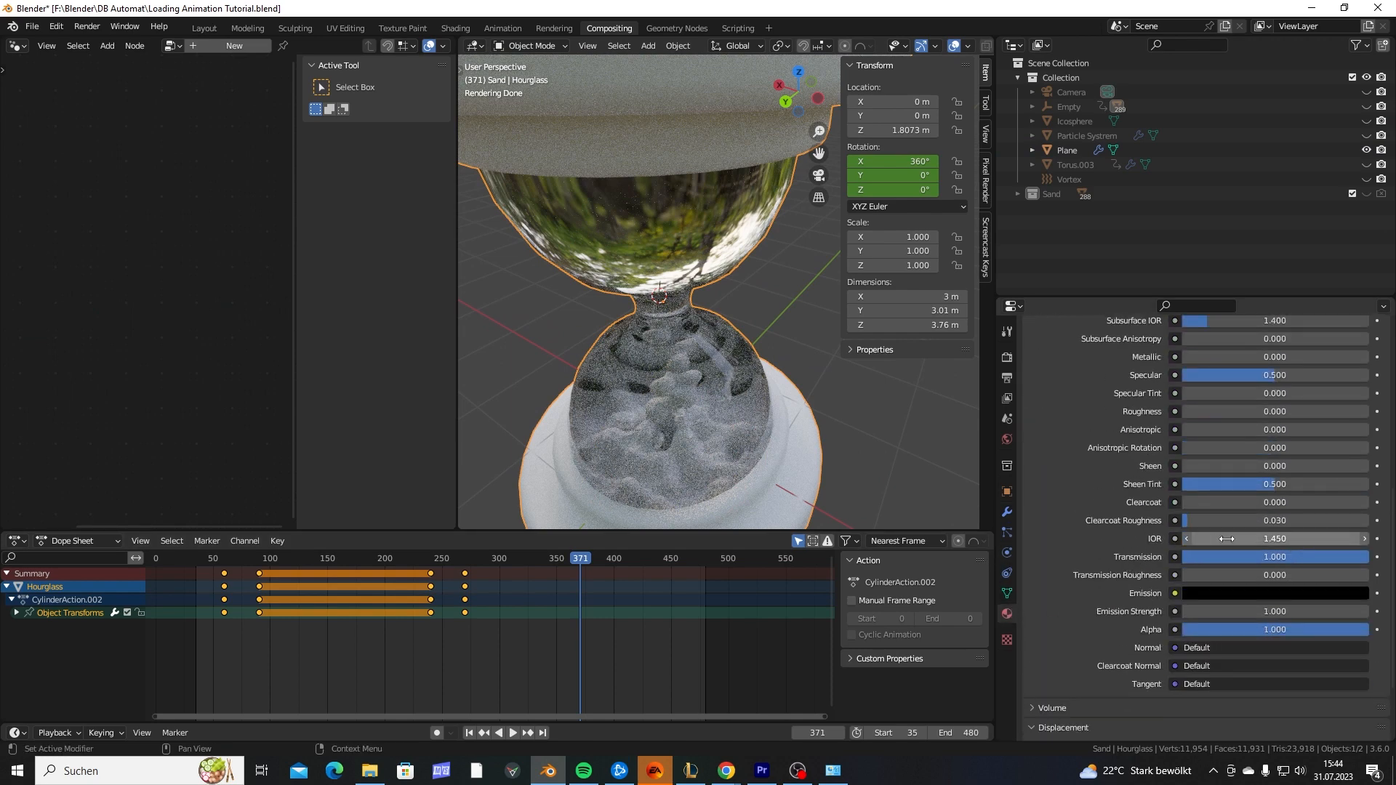
middle_click_drag(756, 428, 796, 373)
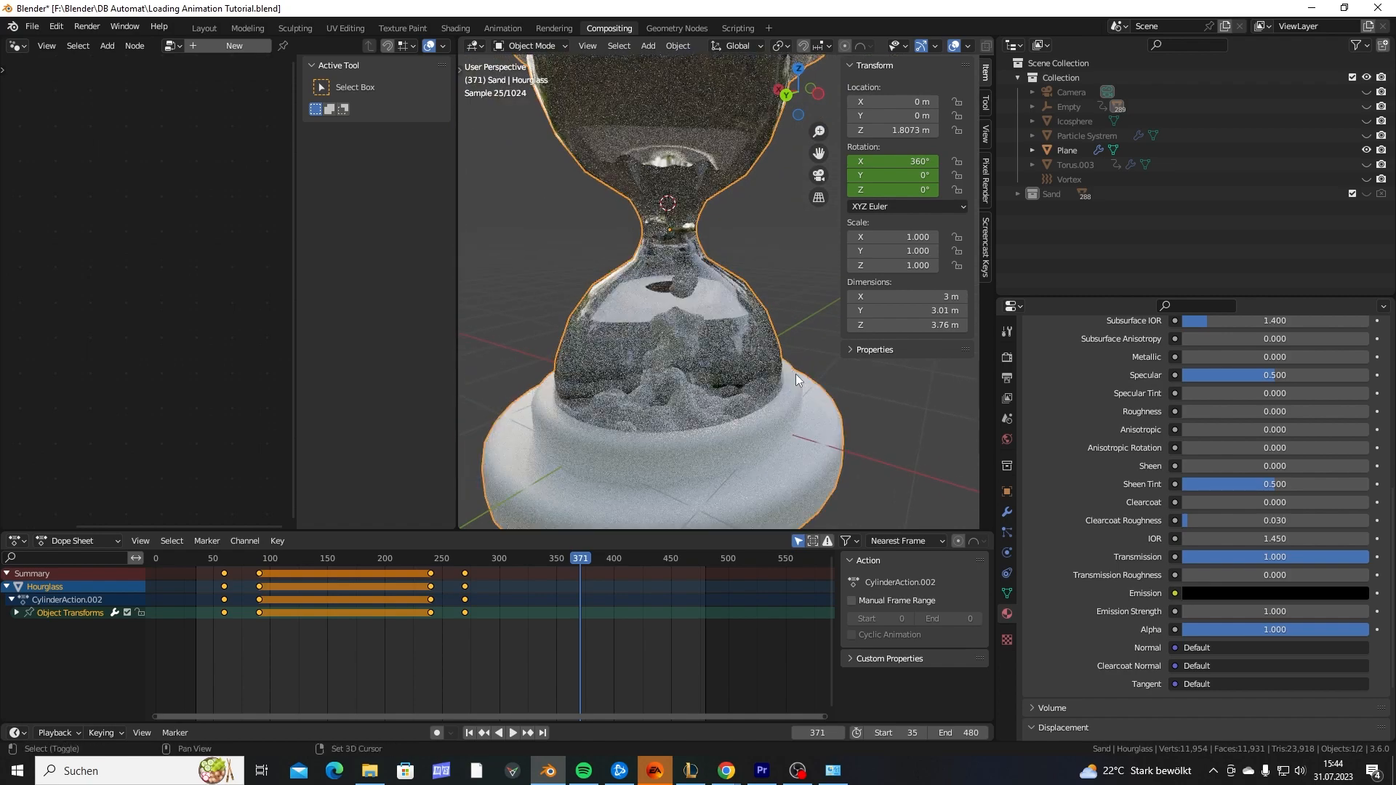
left_click(1178, 538)
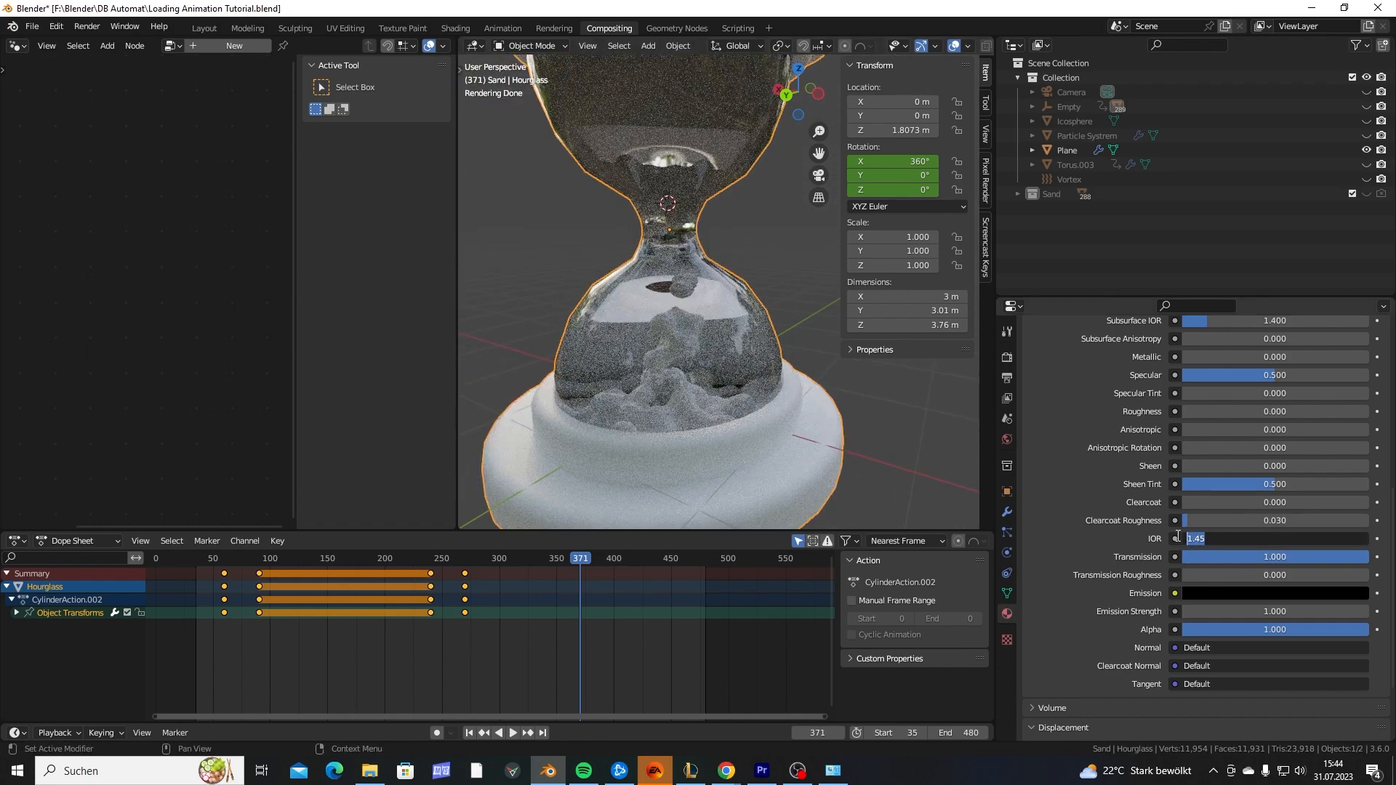
key("Return")
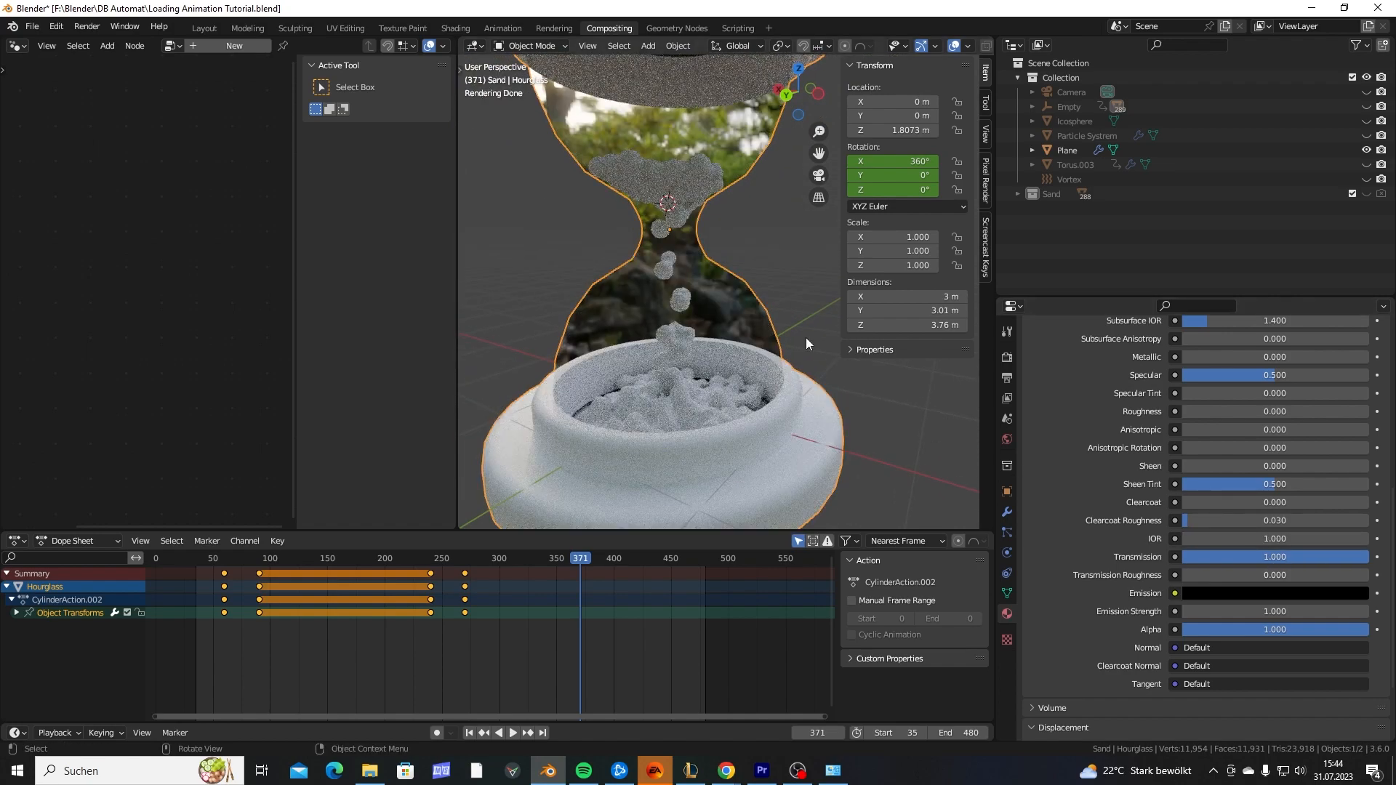
Set the IOR of the hourglass's glass material to 1.07.
scroll(806, 338, "up", 3)
middle_click_drag(751, 333, 637, 195)
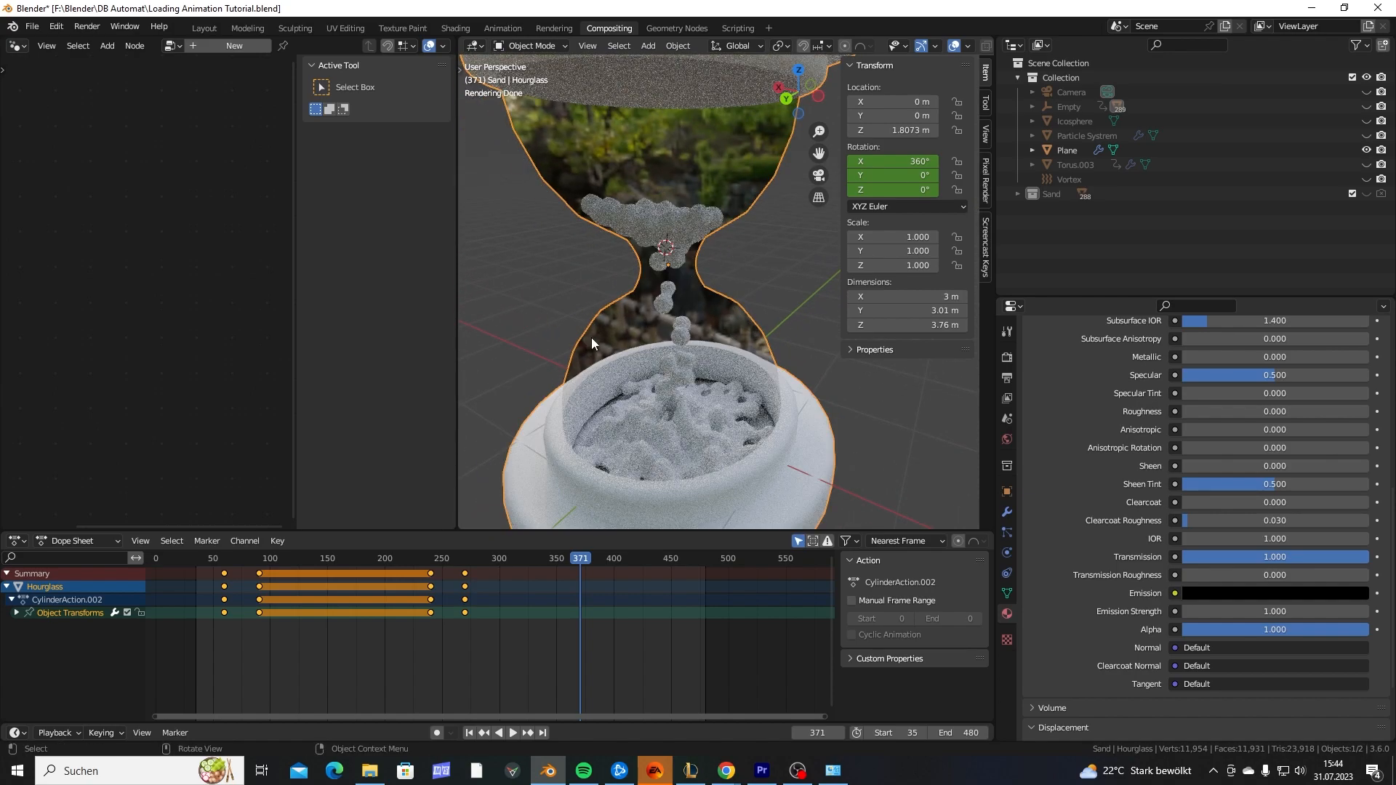
middle_click_drag(593, 127, 595, 131, "shift")
middle_click_drag(733, 251, 740, 370)
scroll(700, 423, "up", 4)
middle_click_drag(763, 306, 736, 319, "shift")
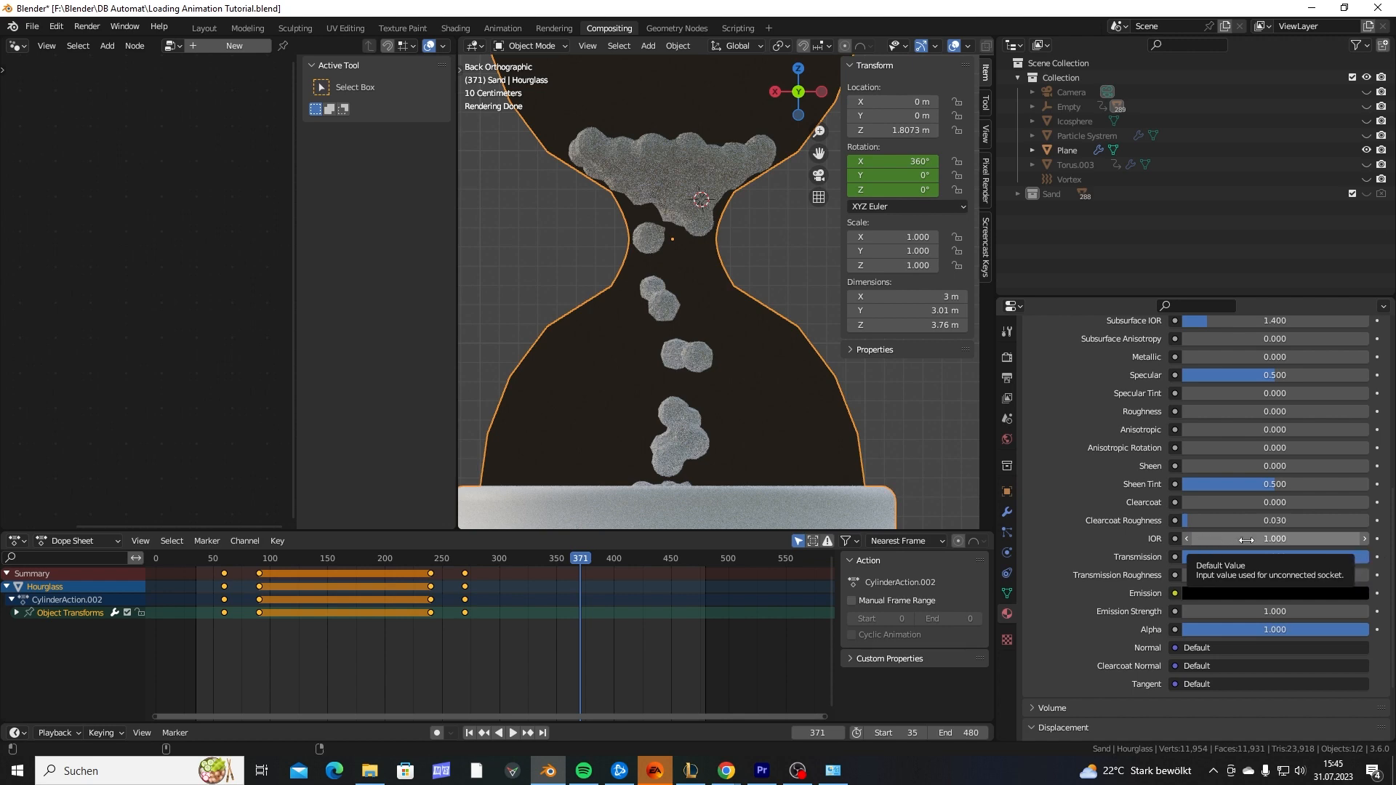
left_click_drag(1235, 538, 1258, 539)
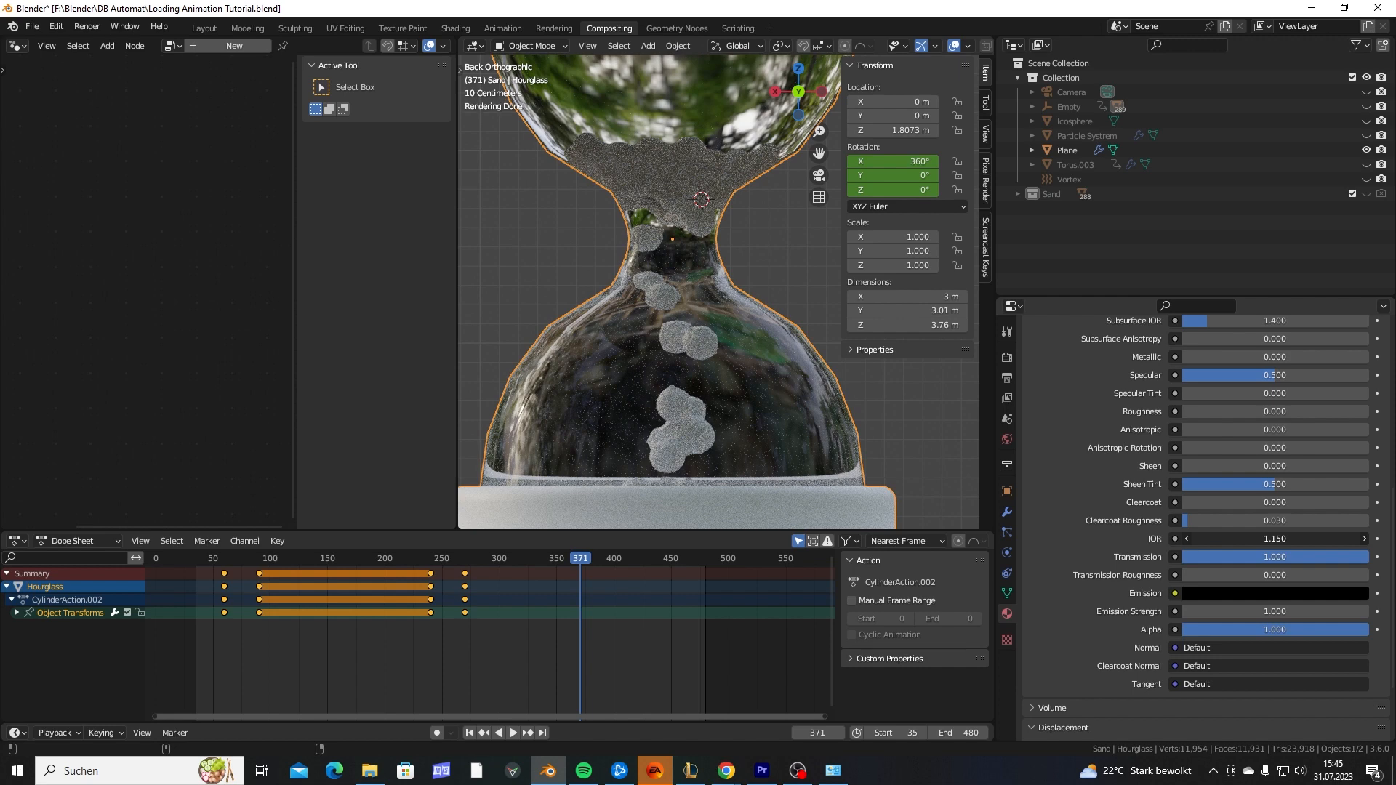
double_click(1252, 534)
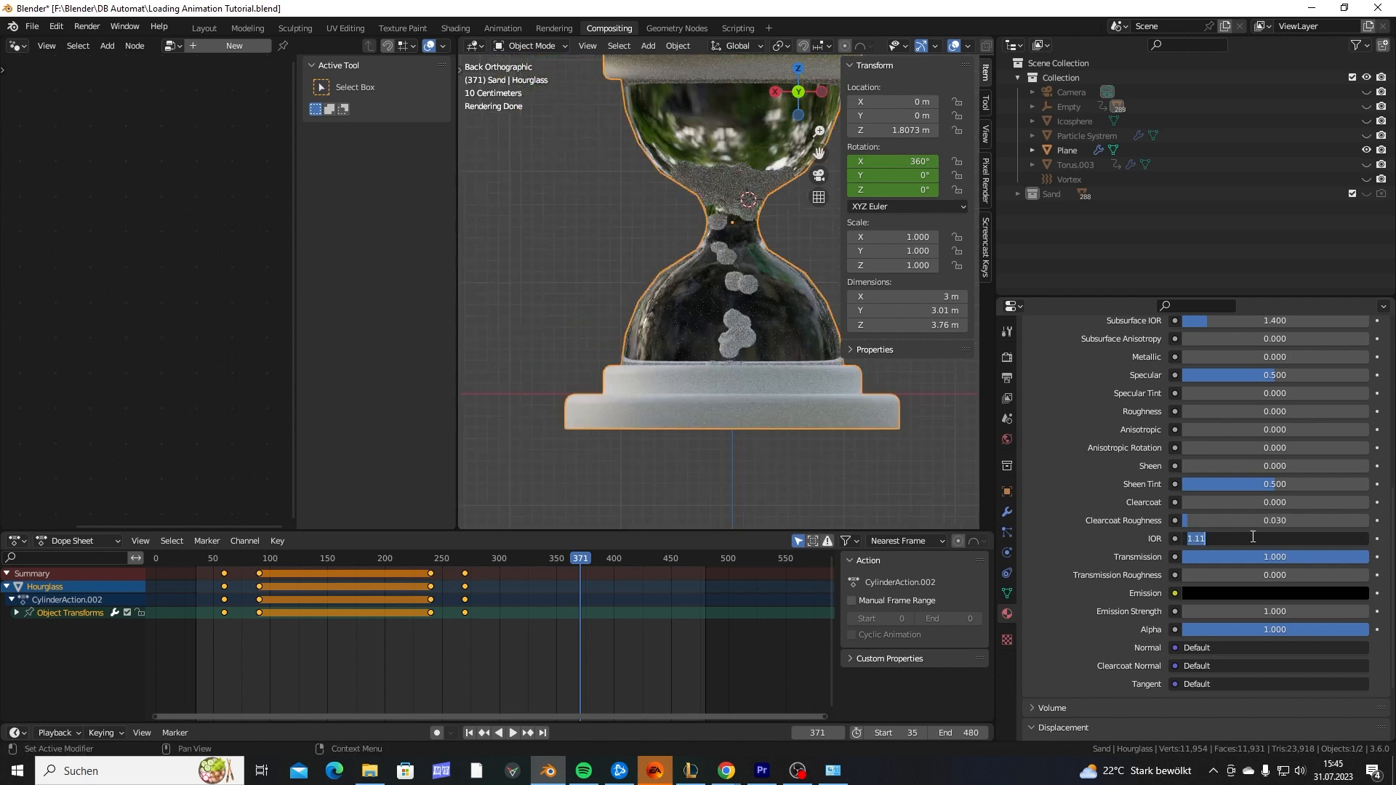
left_click(1222, 534)
type("1.07")
key("Return")
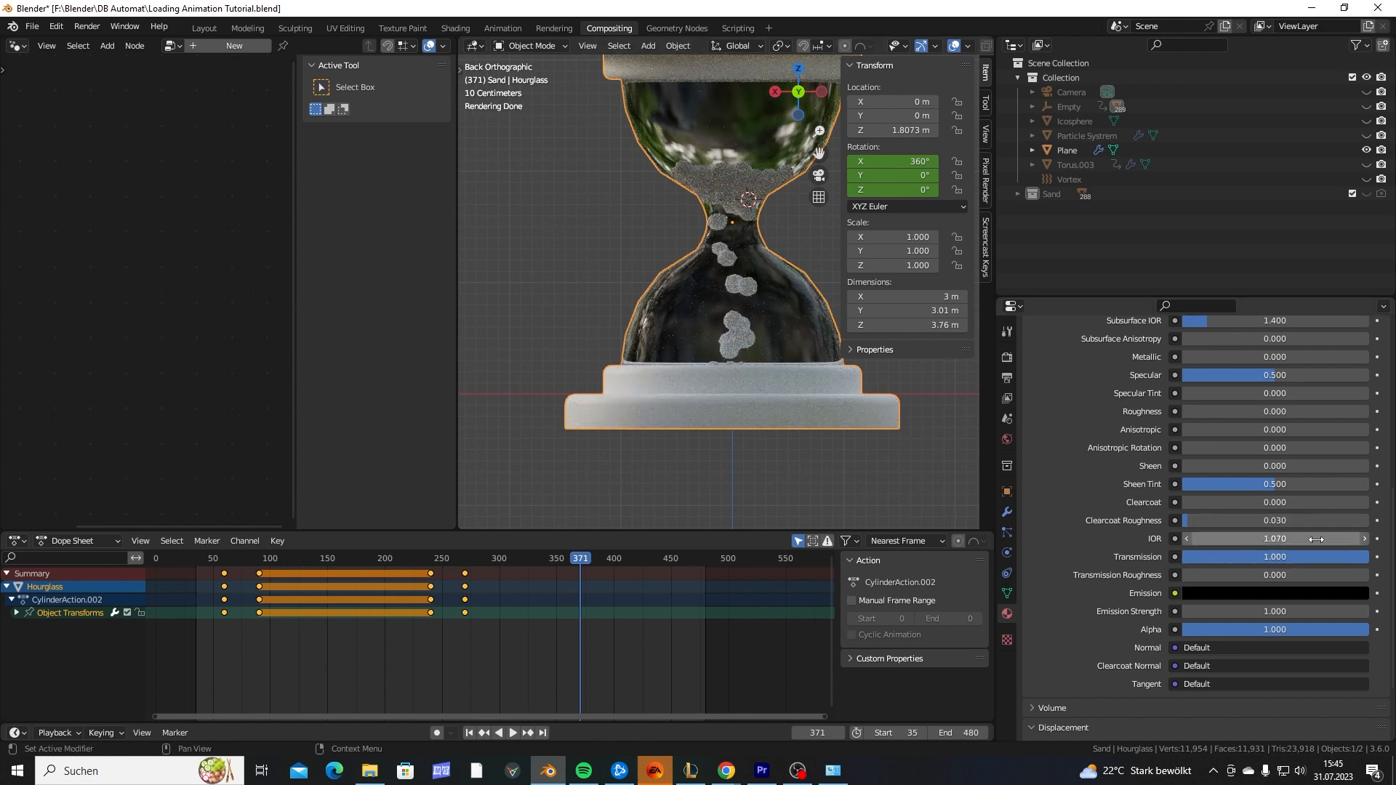
Examine the sand through the rendered glass bulbs from several angles.
middle_click_drag(749, 427, 710, 461)
scroll(720, 445, "down", 3)
scroll(678, 247, "up", 1)
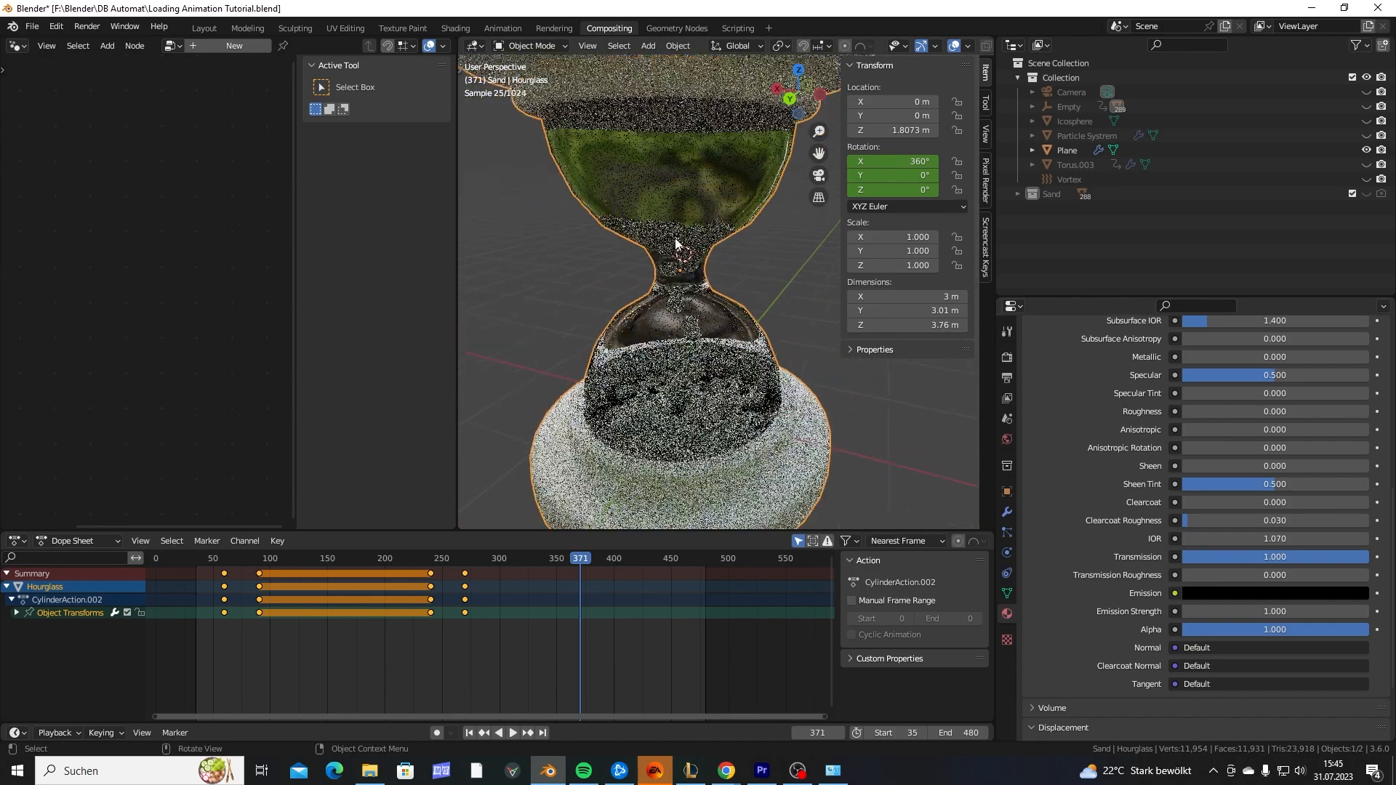
middle_click_drag(675, 243, 685, 226)
middle_click_drag(694, 347, 740, 399)
left_click(801, 279)
left_click(711, 348)
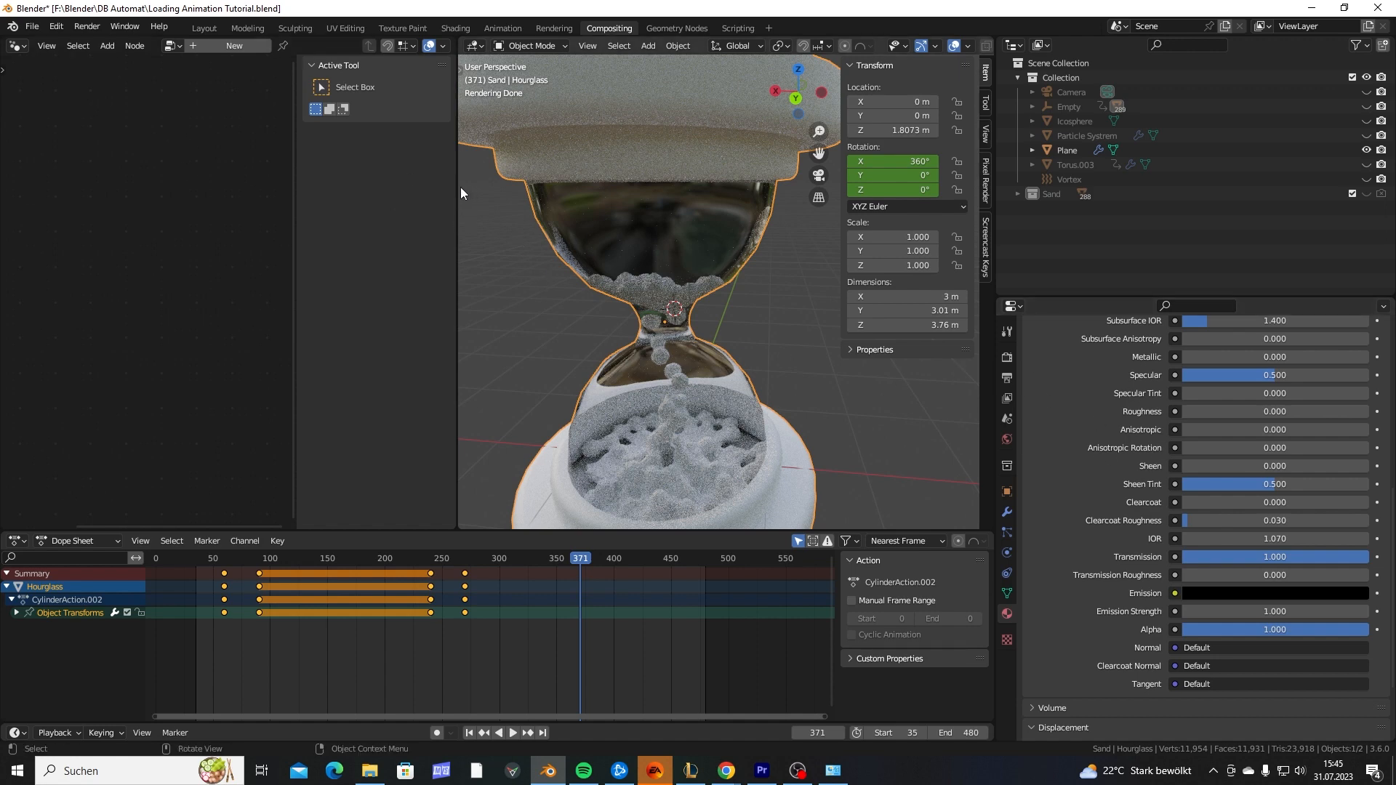
Widen the node editor area and switch it to the Shader Editor to show the Glass material's nodes.
left_click_drag(460, 189, 546, 189)
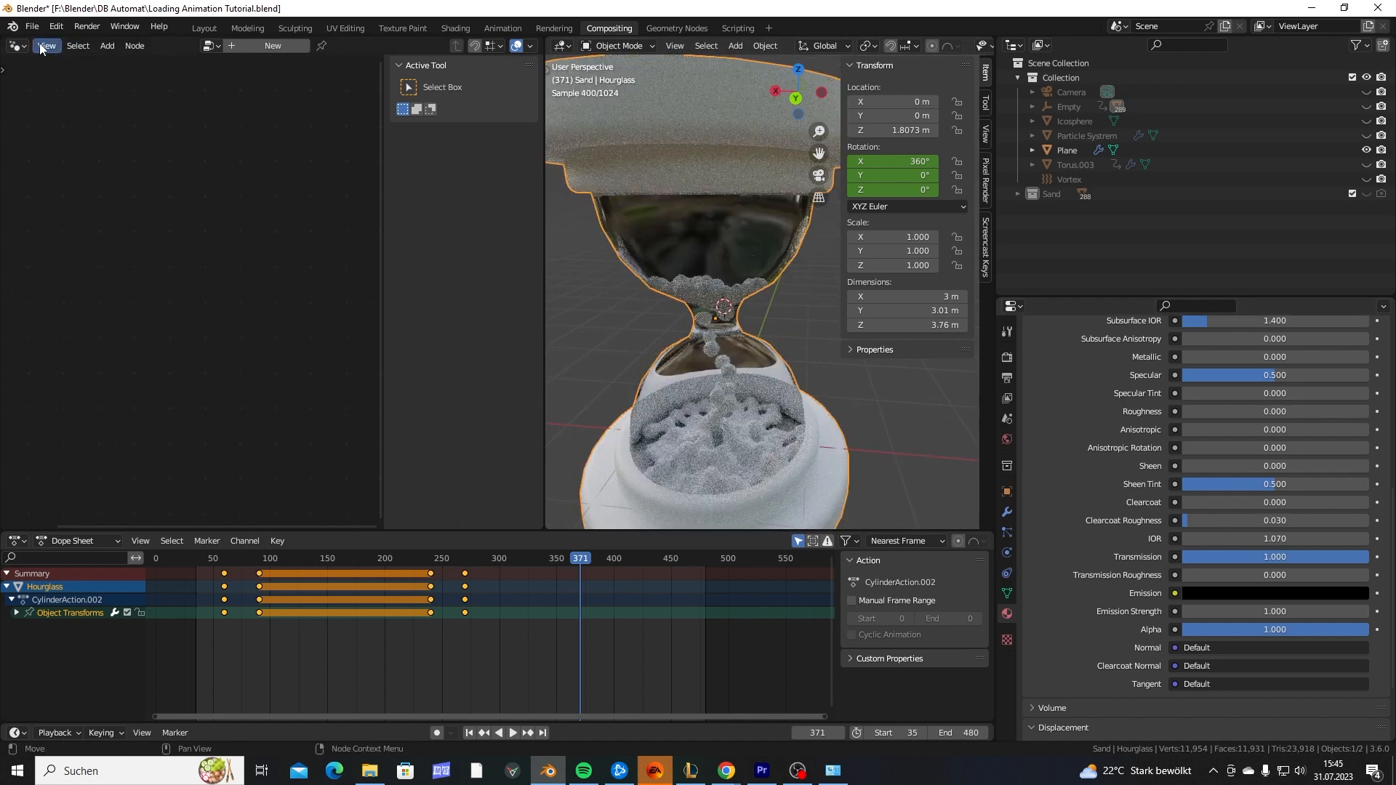
left_click(18, 45)
left_click(63, 186)
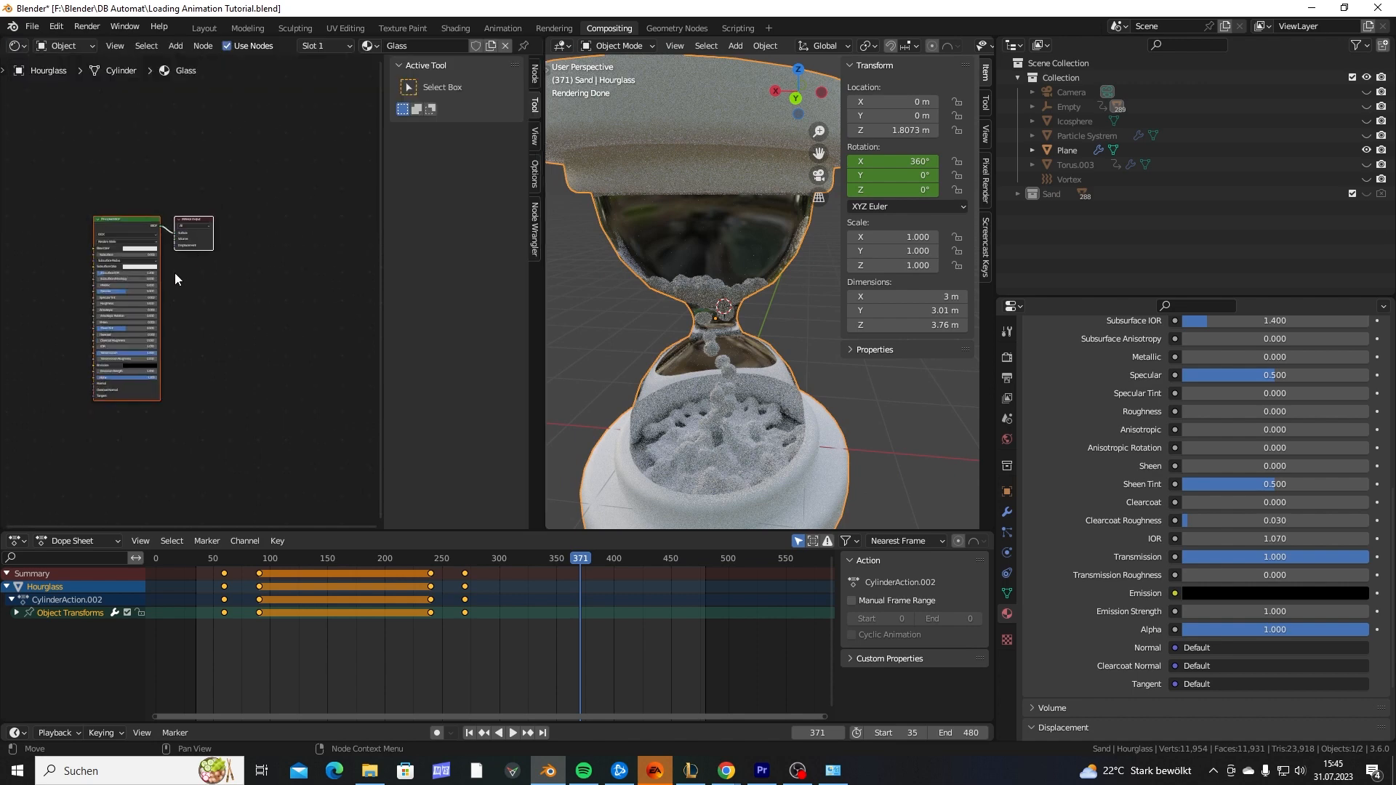
scroll(174, 273, "up", 4)
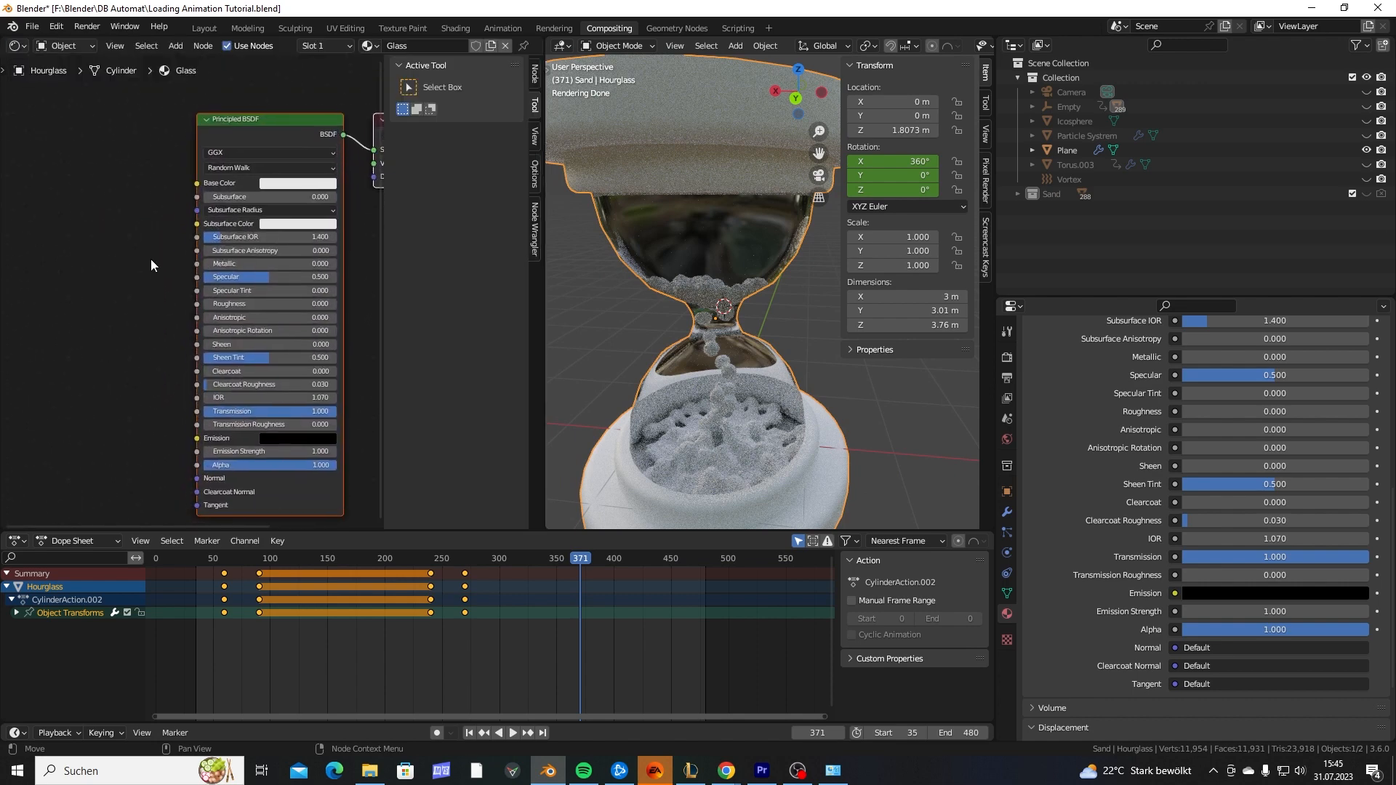
Add a Fresnel node to the Glass material and connect its Fac output to the Material Output's Surface input.
left_click(110, 235)
middle_click_drag(89, 235, 113, 249)
key("shift+a")
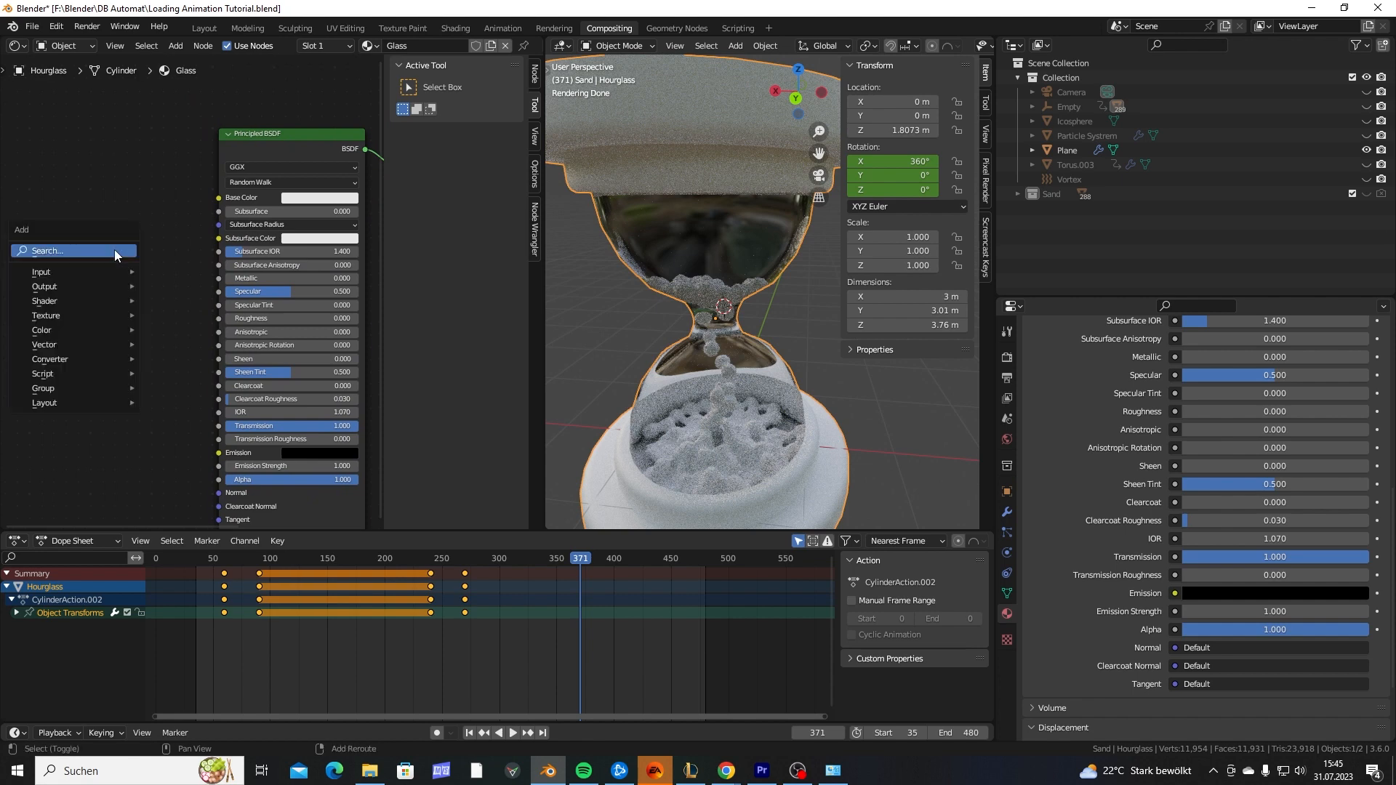
type("fre")
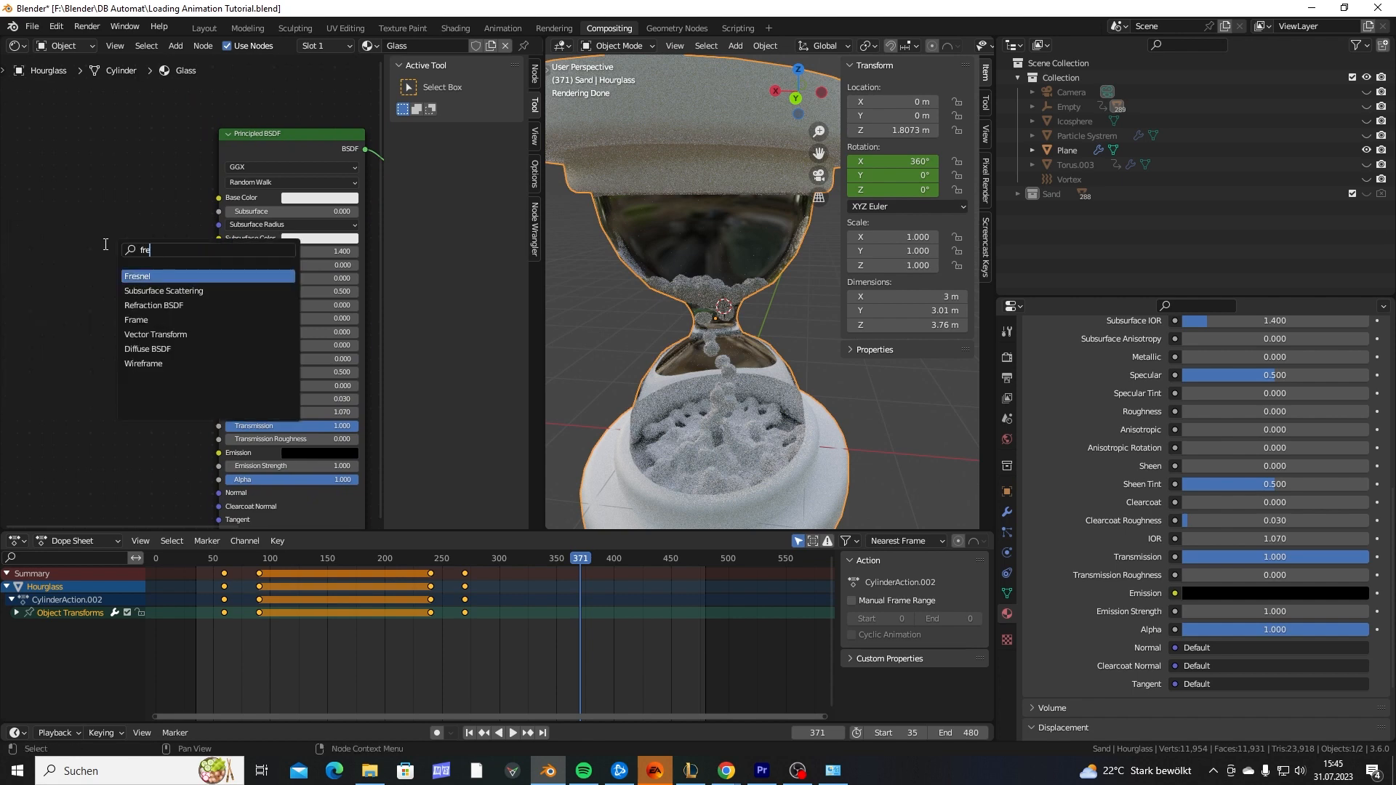
key("Return")
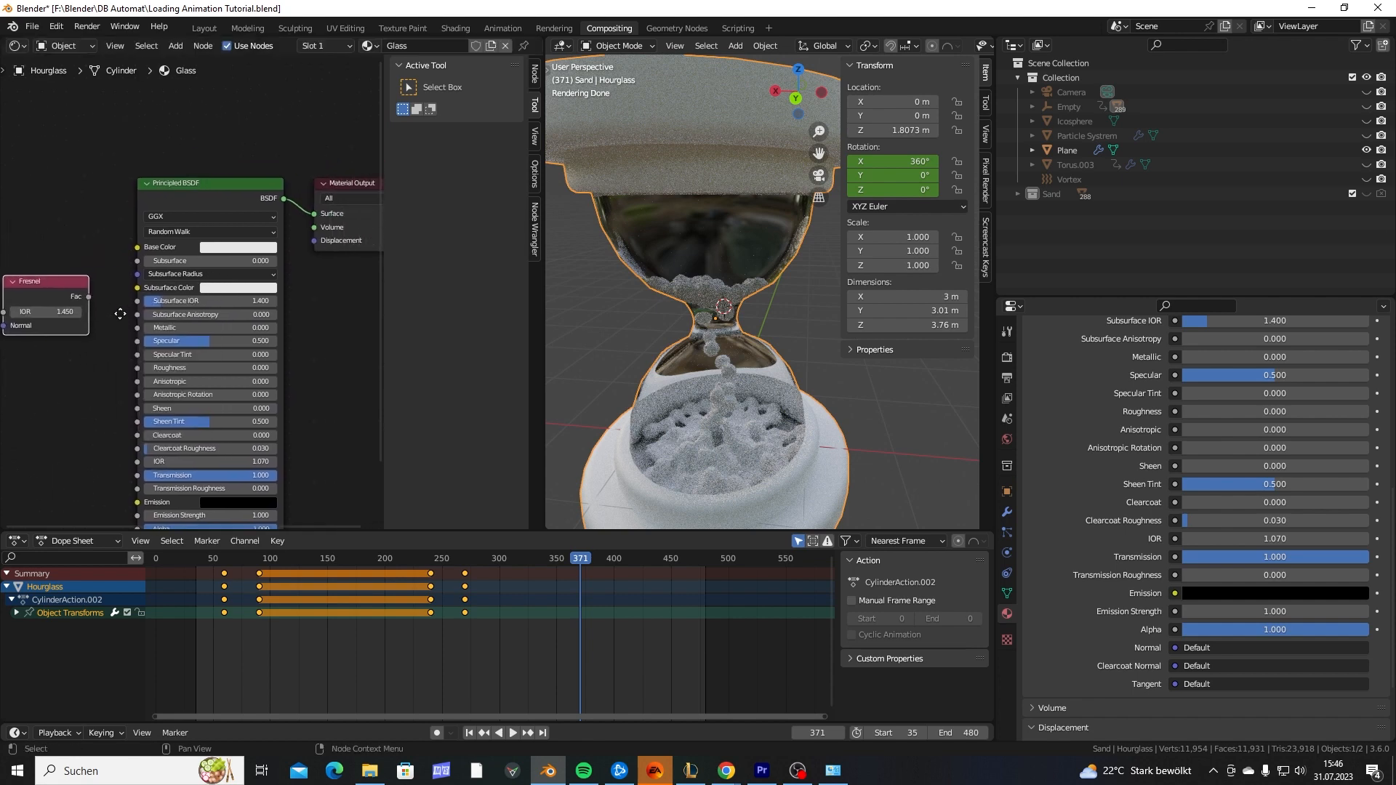
left_click(44, 305)
left_click_drag(84, 297, 318, 216)
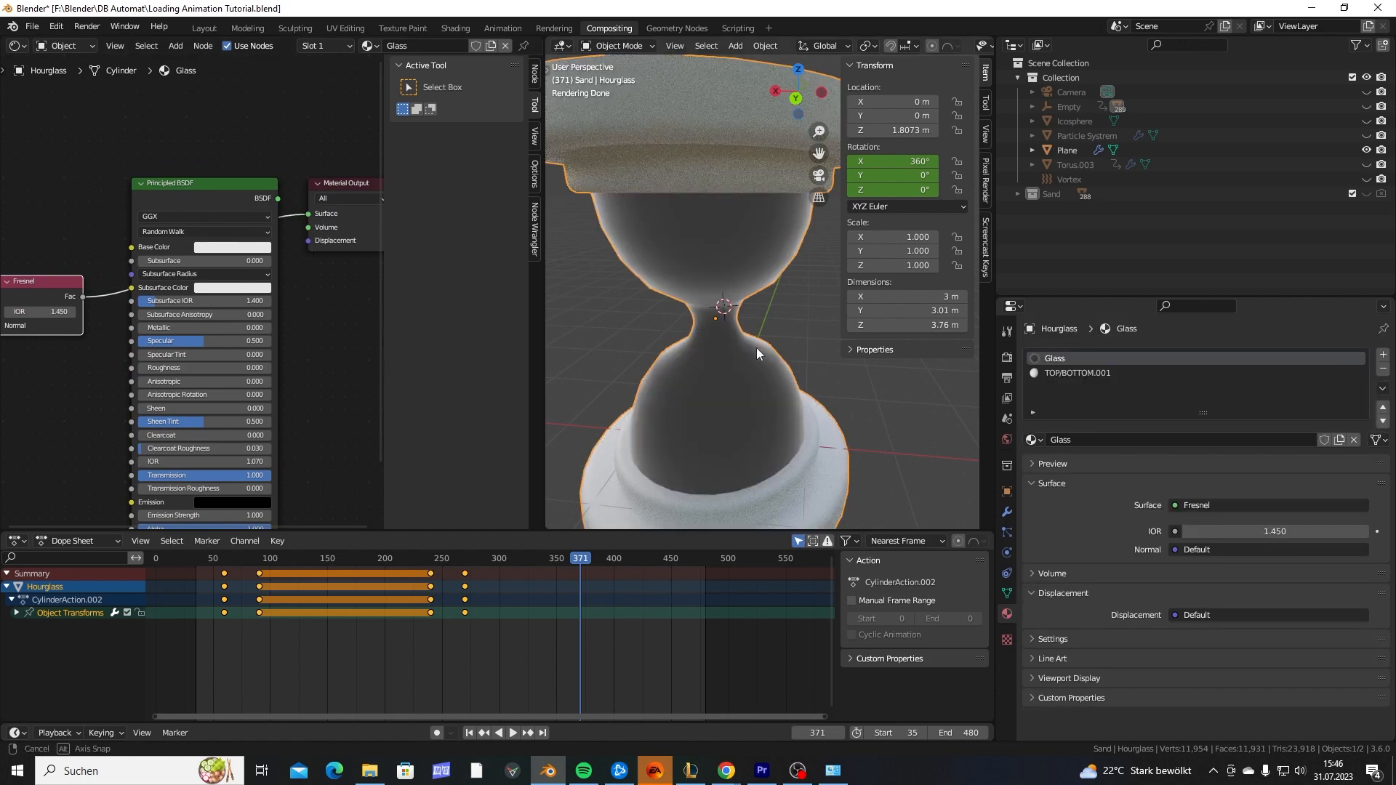
Set the Fresnel node's IOR to 0.85 to darken the middle of the bulbs.
middle_click_drag(756, 348, 765, 324)
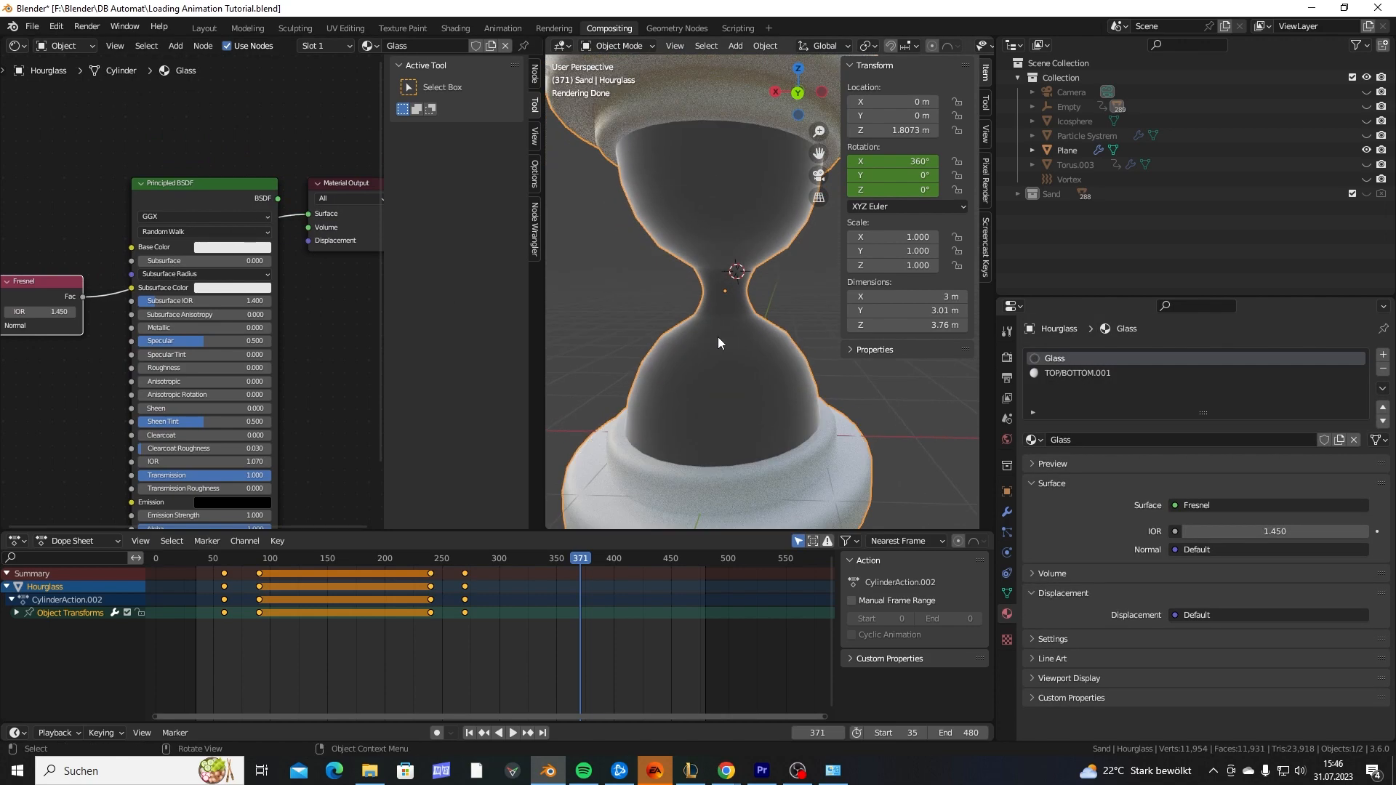
middle_click_drag(61, 378, 94, 373)
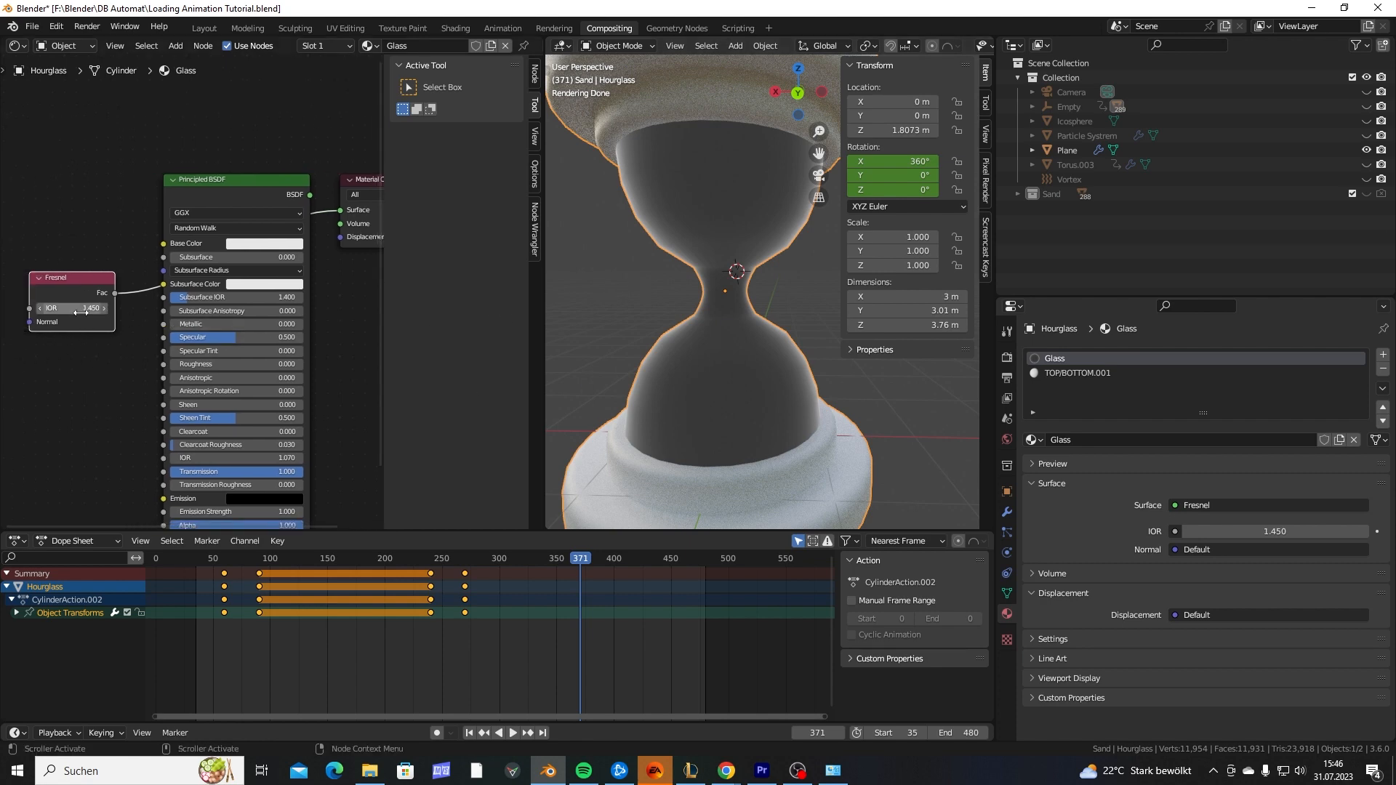
left_click_drag(80, 312, 46, 312)
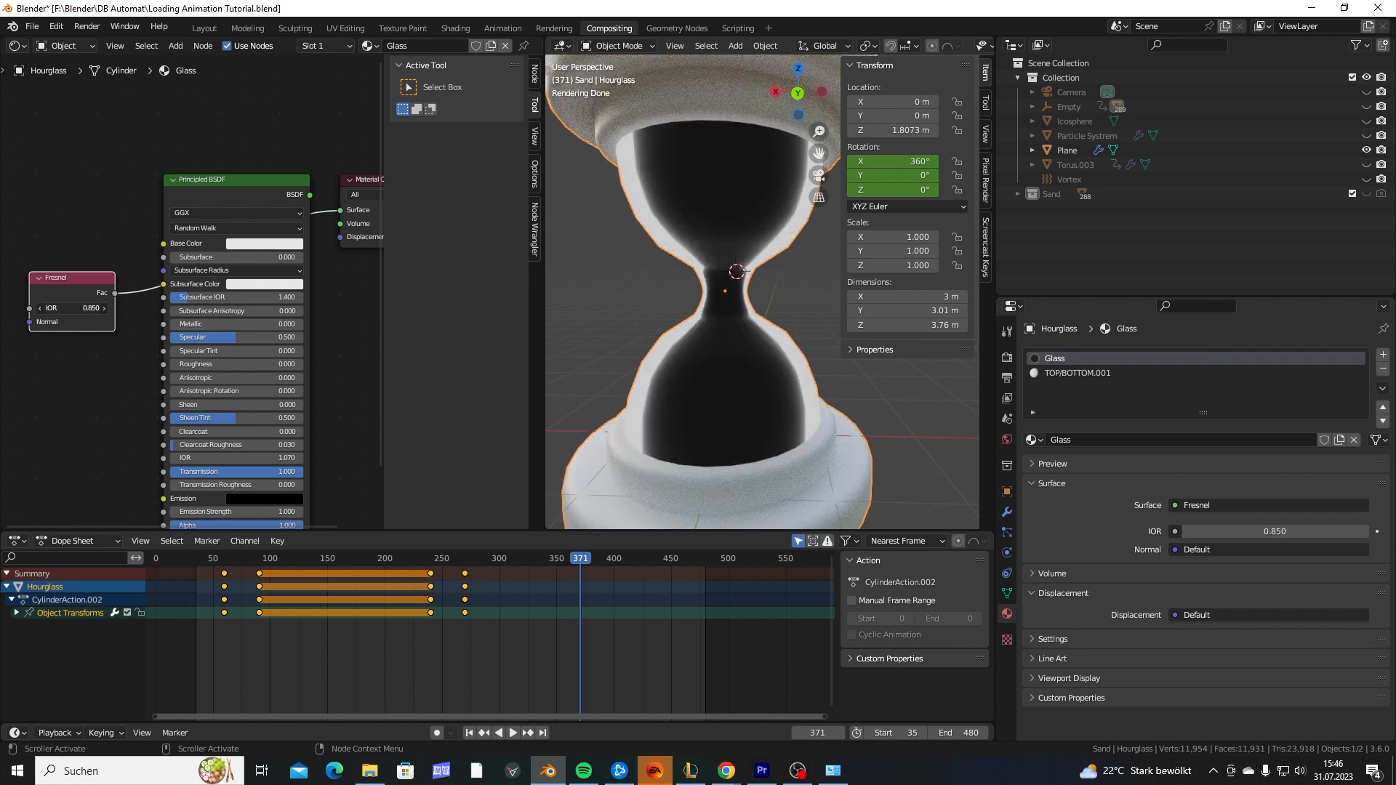
Reroute the Fresnel output to the Principled BSDF's Roughness and reconnect the BSDF to the Material Output's Surface.
middle_click_drag(349, 295, 286, 274)
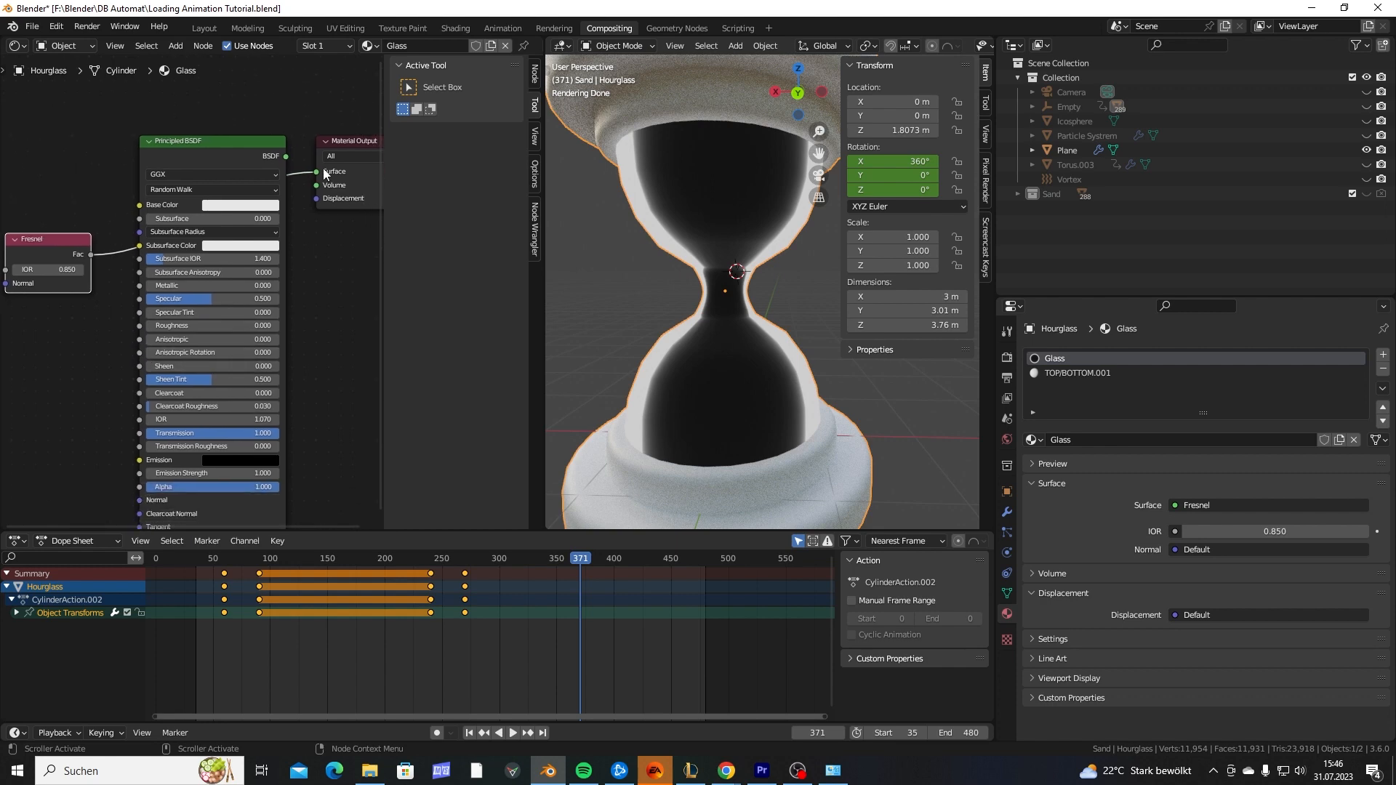
left_click_drag(316, 170, 146, 325)
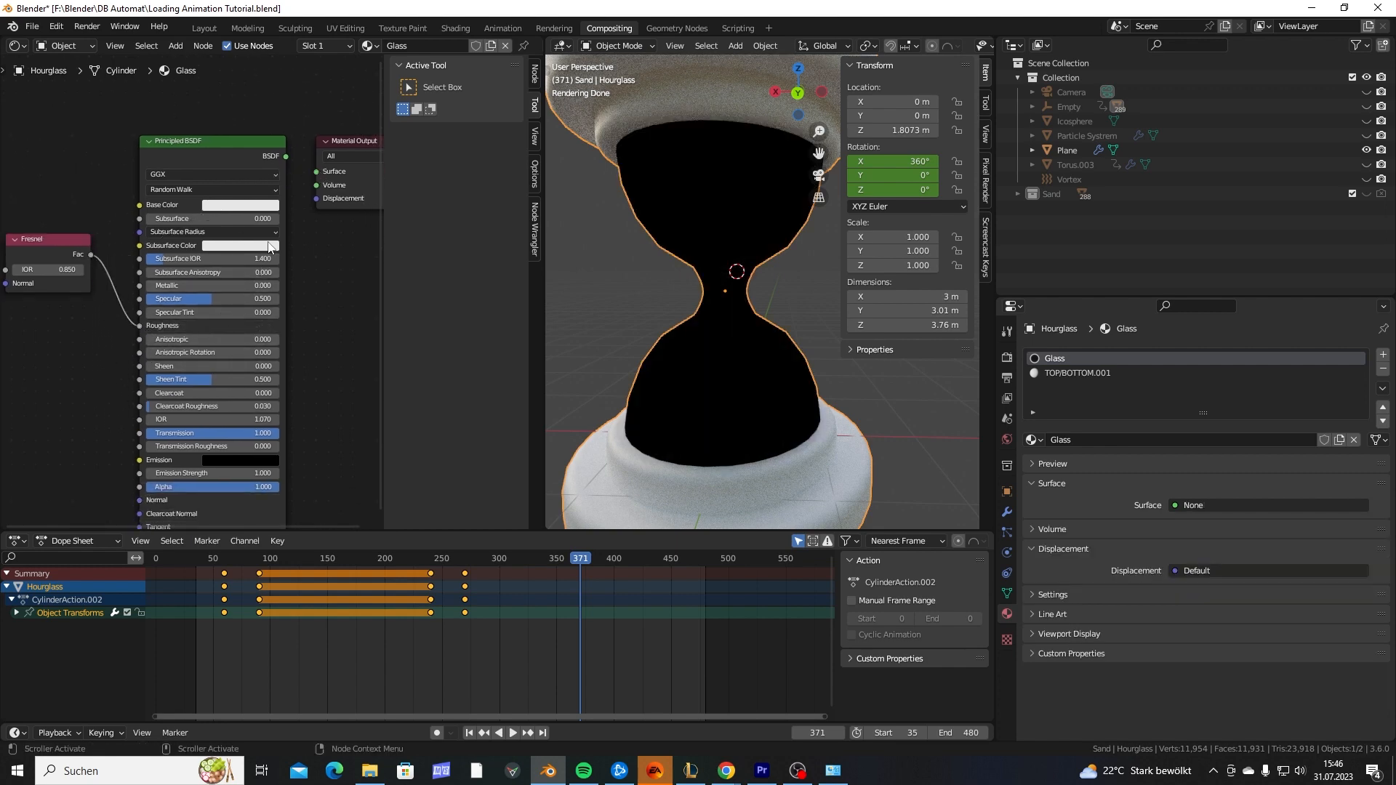
left_click_drag(286, 156, 317, 171)
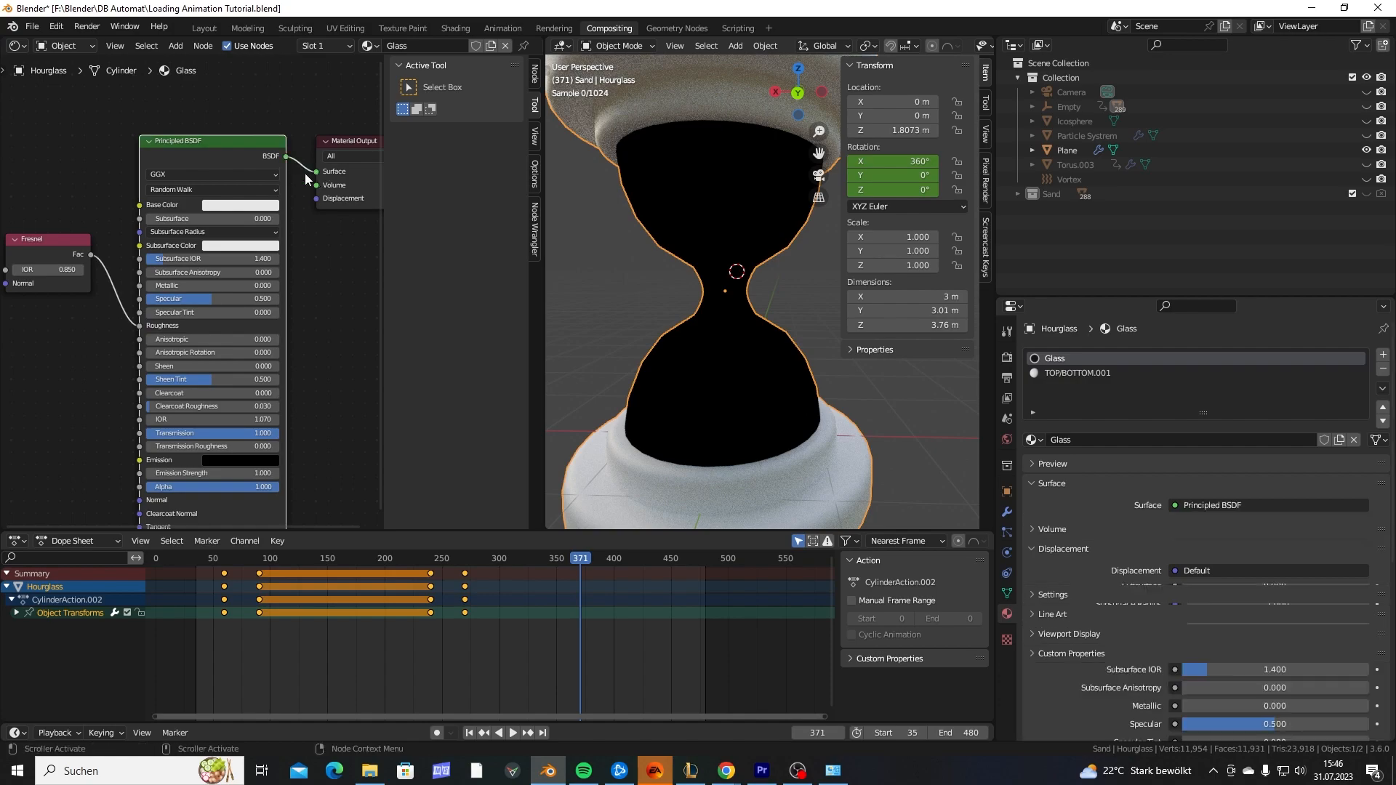
Set the IOR of the Fresnel node driving the glass roughness to 0.82 and check the rendered bulbs.
scroll(688, 361, "up", 8)
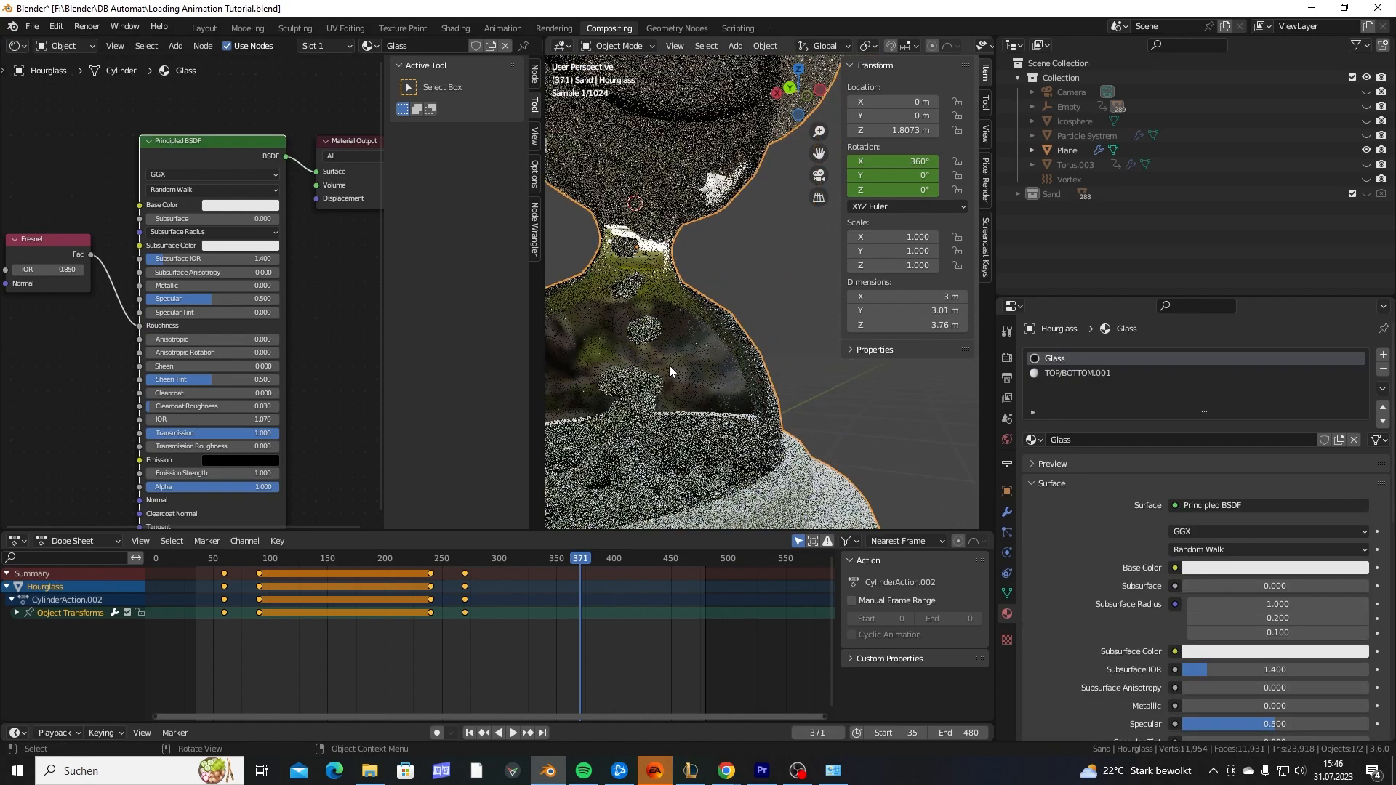
scroll(753, 425, "down", 5)
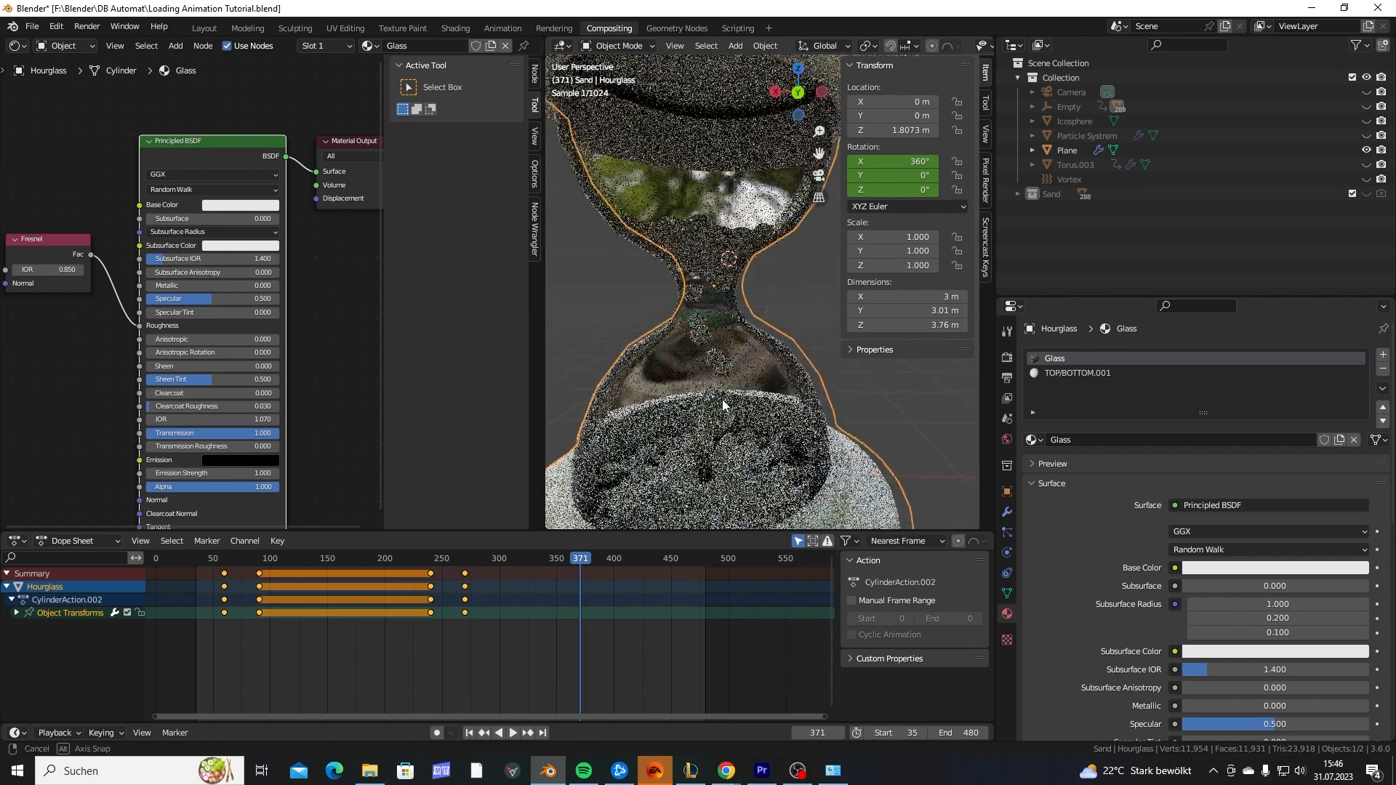
scroll(711, 393, "up", 3)
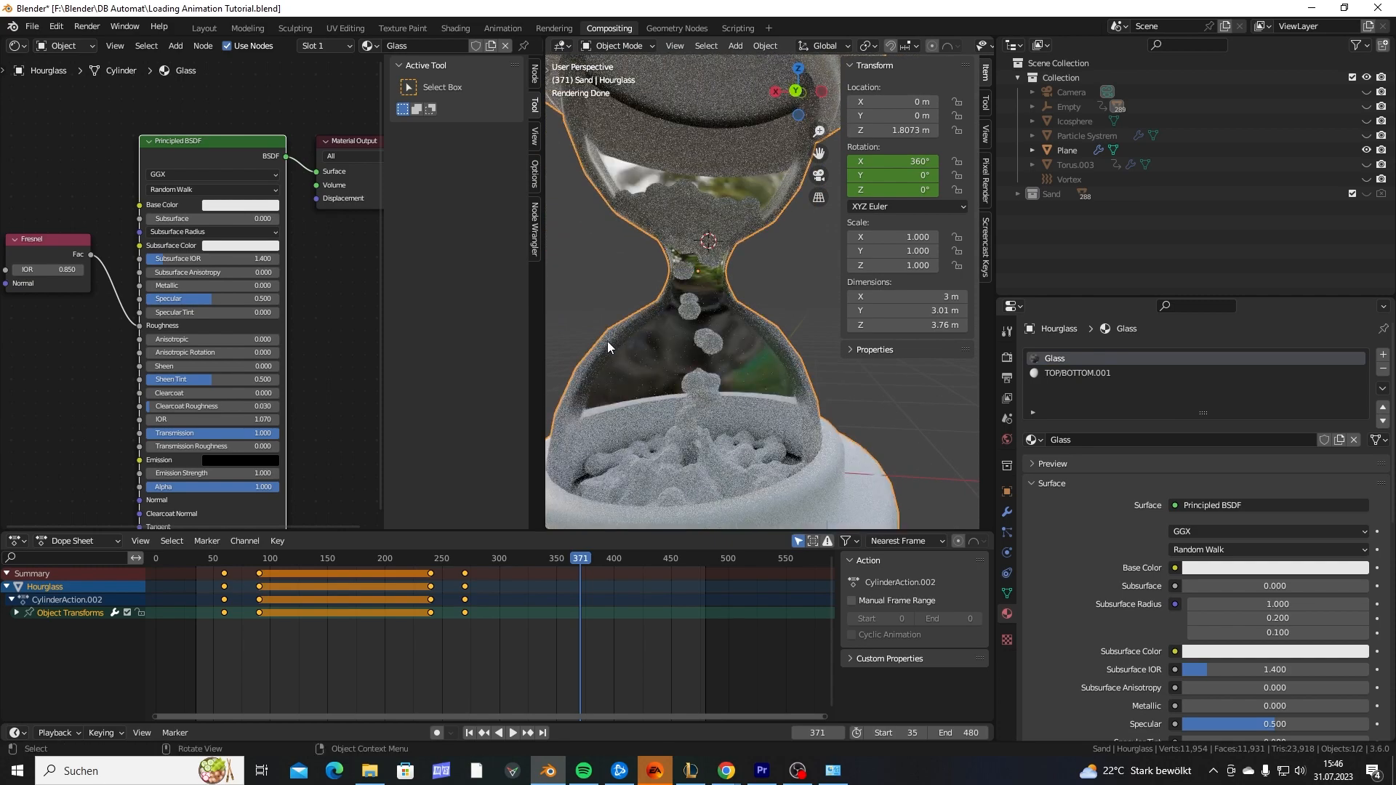
scroll(763, 285, "down", 2)
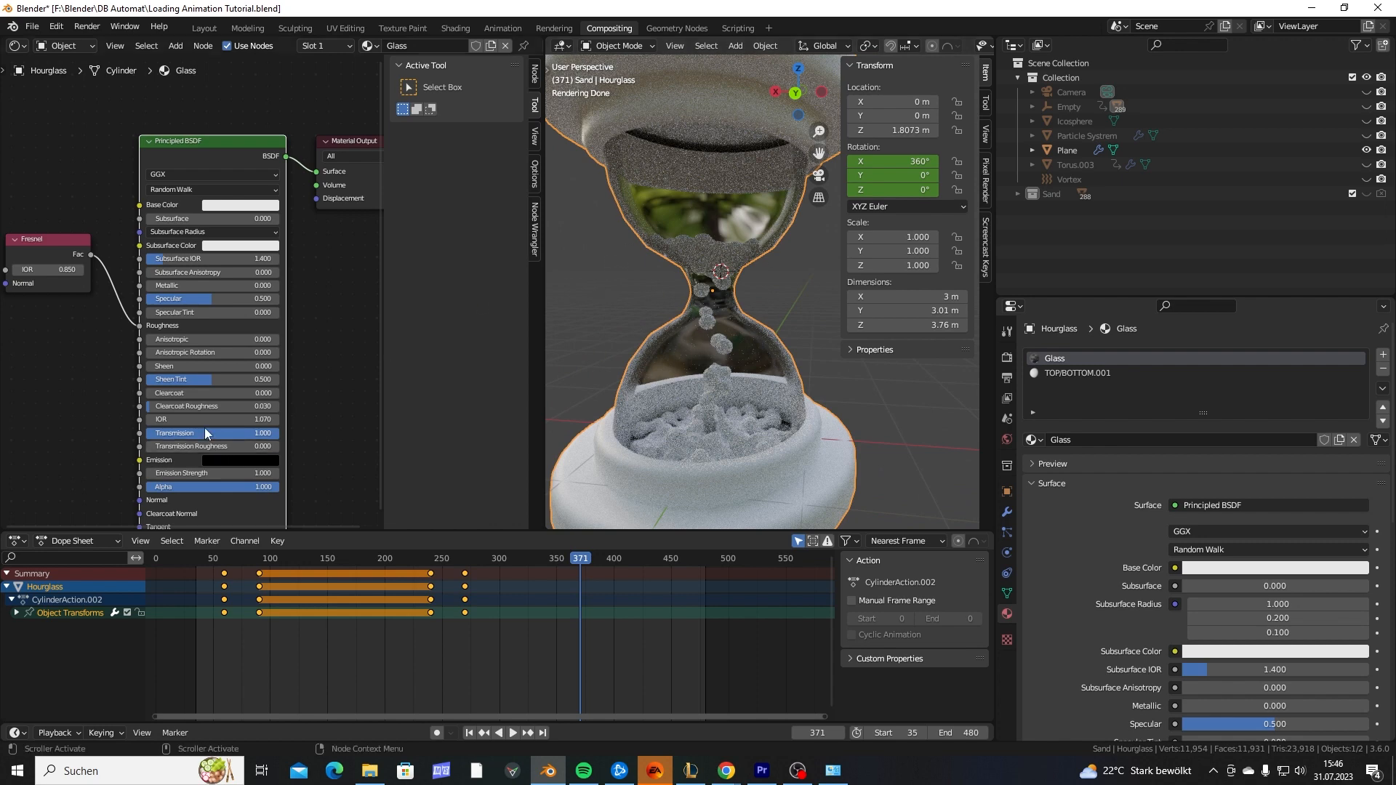
middle_click_drag(50, 304, 118, 307)
left_click_drag(117, 274, 113, 275)
middle_click_drag(733, 364, 755, 384)
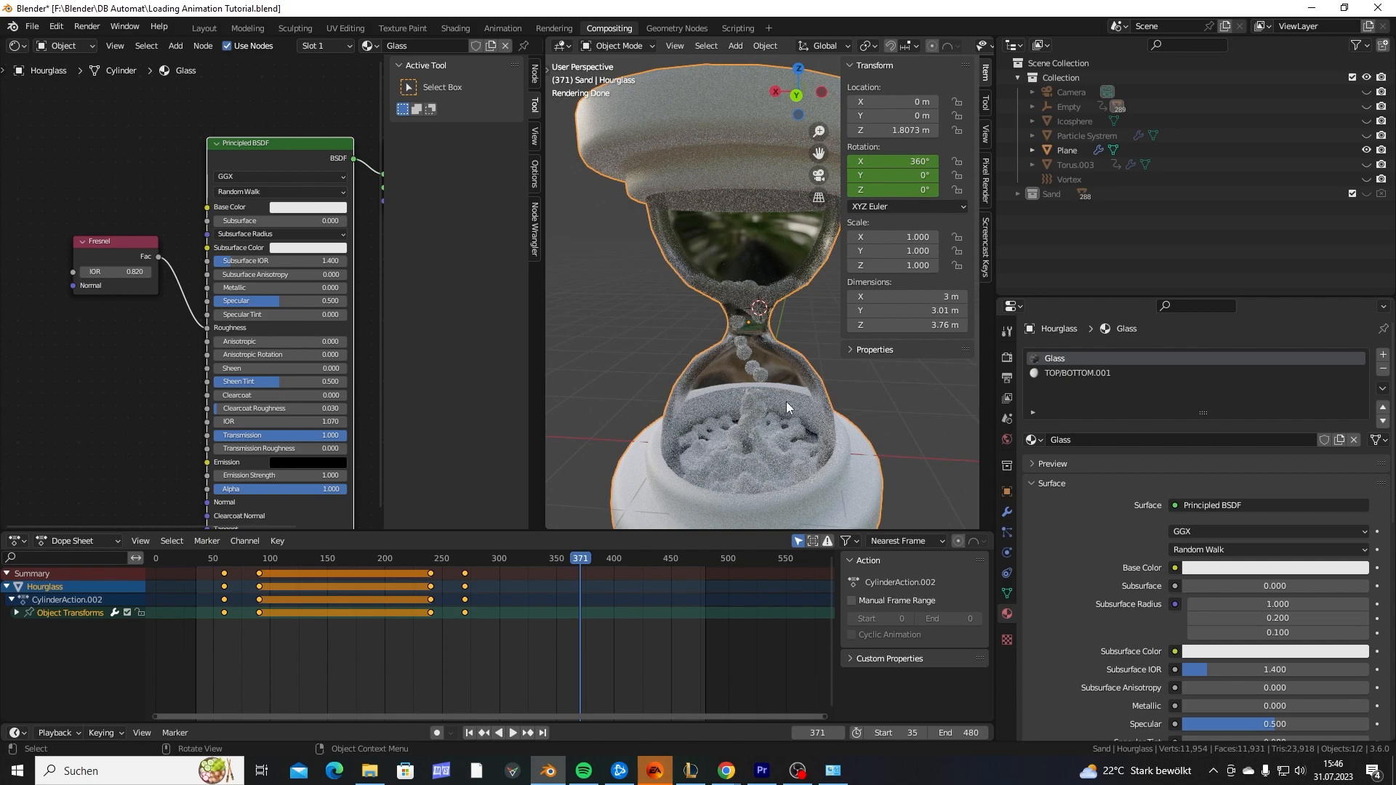
middle_click_drag(709, 346, 740, 416)
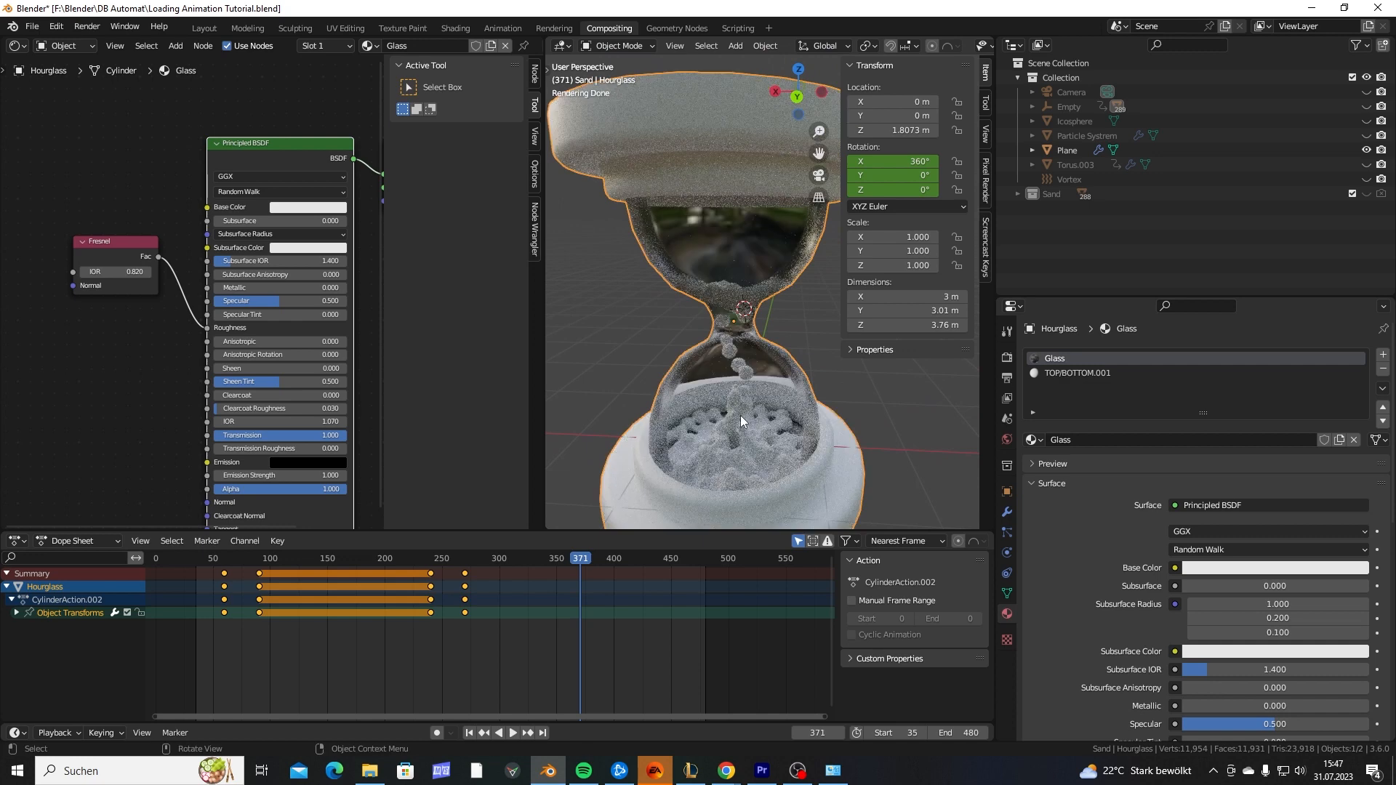
Change the base color of the TOP/BOTTOM.001 material to a pale yellow and check the rendered hourglass.
left_click(1081, 375)
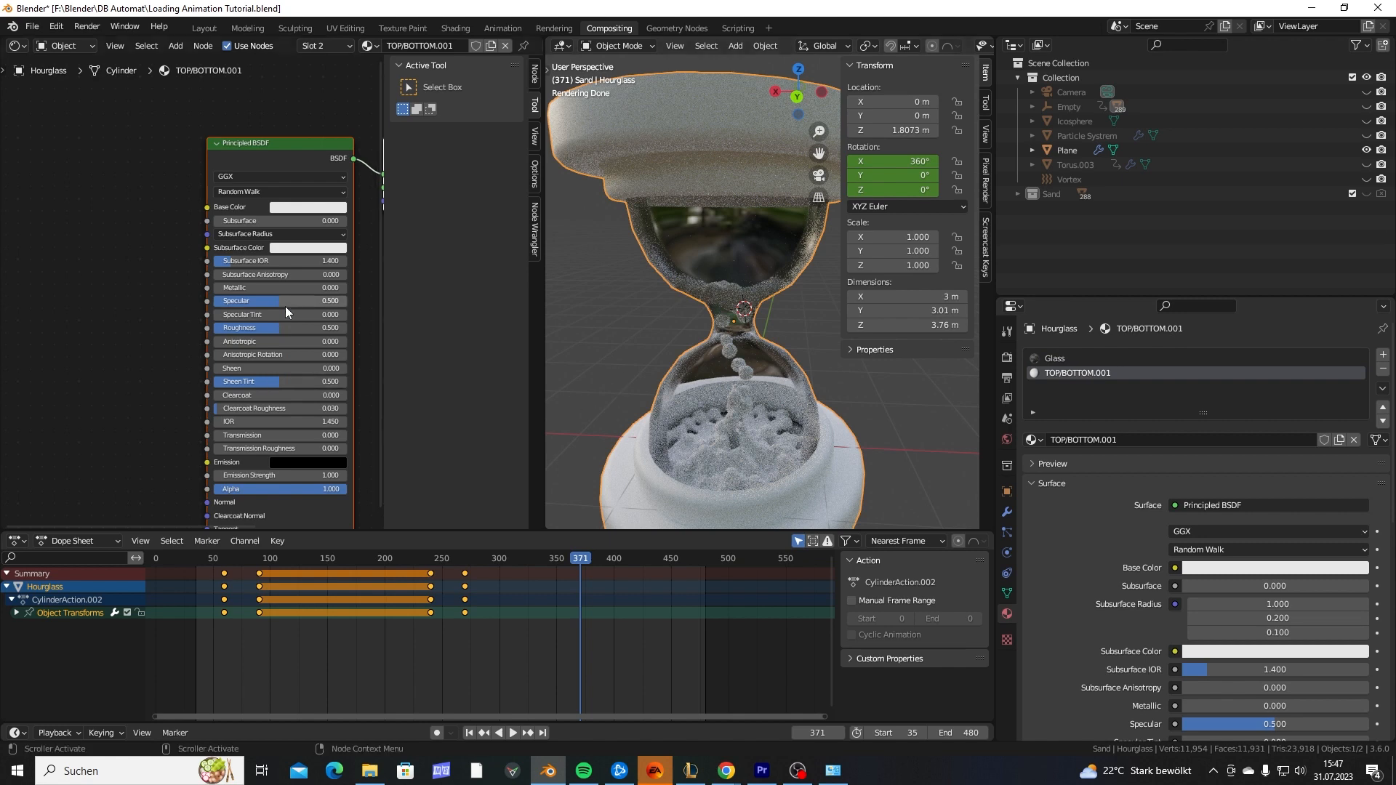
middle_click_drag(289, 335, 224, 261)
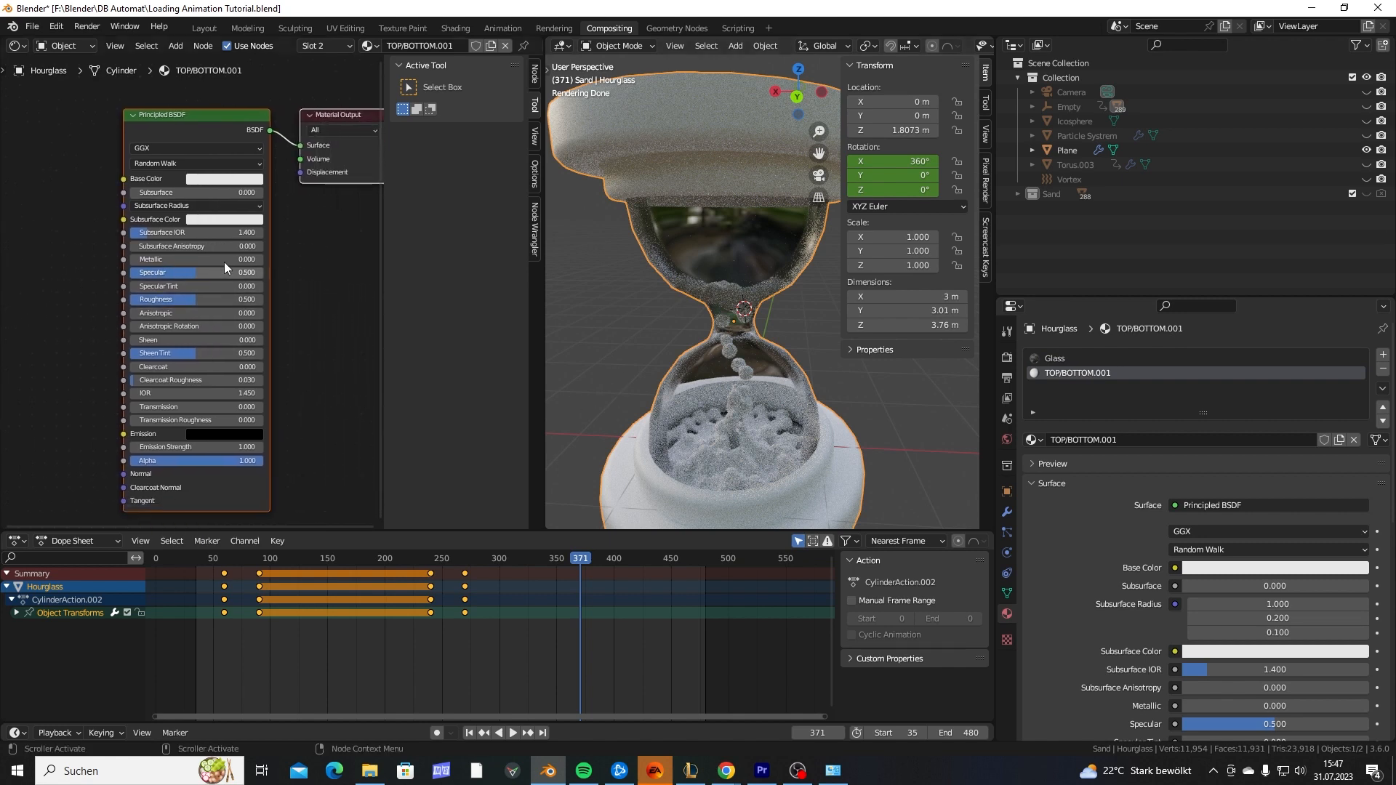
left_click(207, 180)
left_click(229, 246)
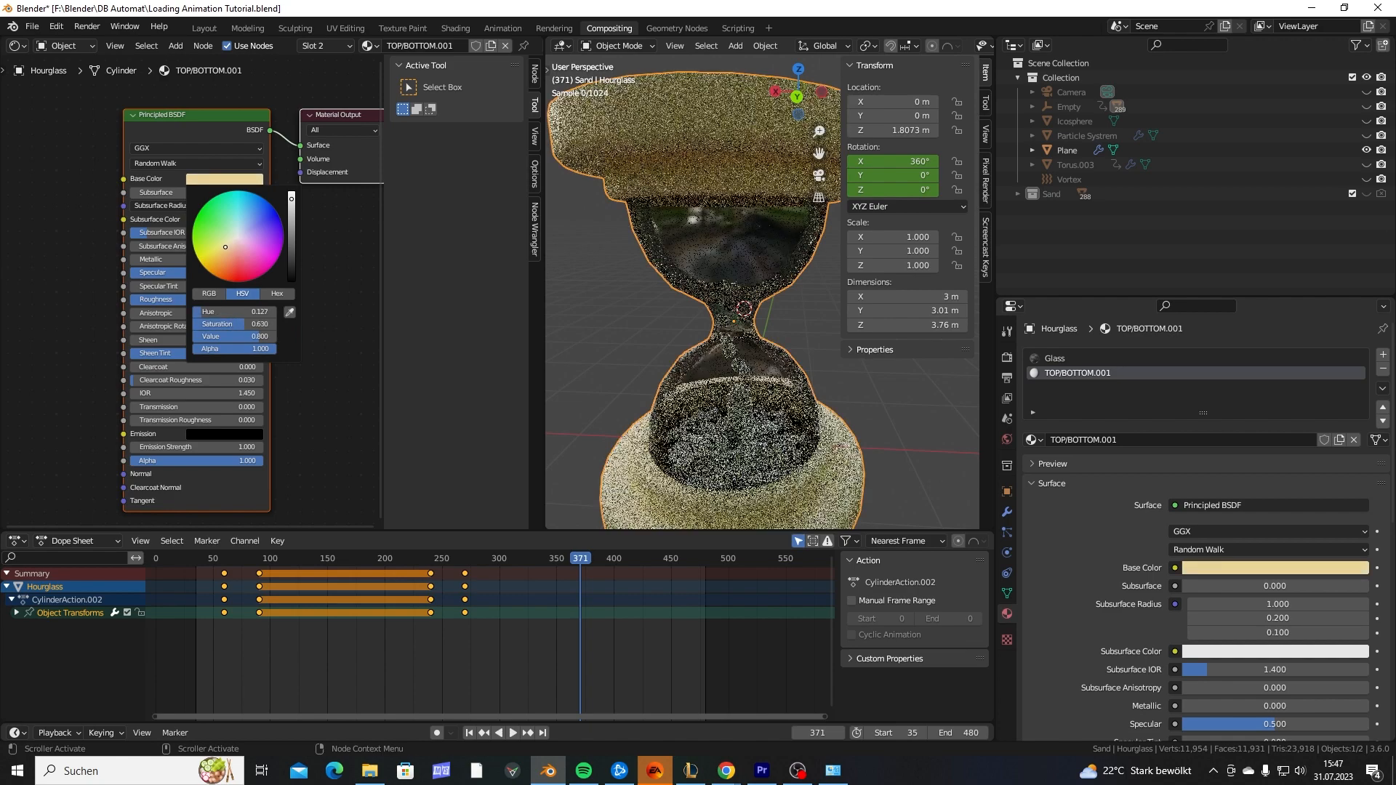
scroll(752, 397, "down", 5)
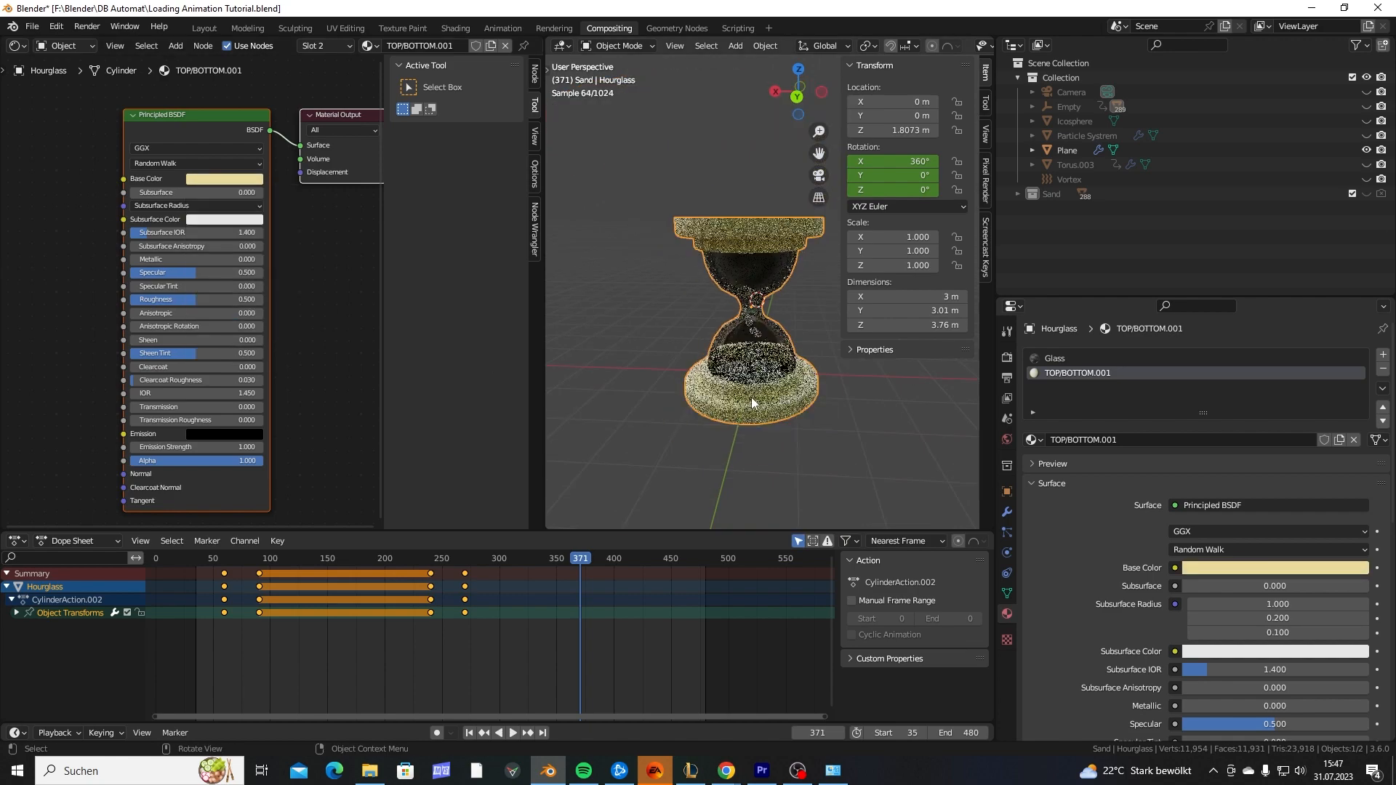
left_click(783, 434)
middle_click_drag(749, 423, 695, 336)
scroll(695, 336, "up", 4)
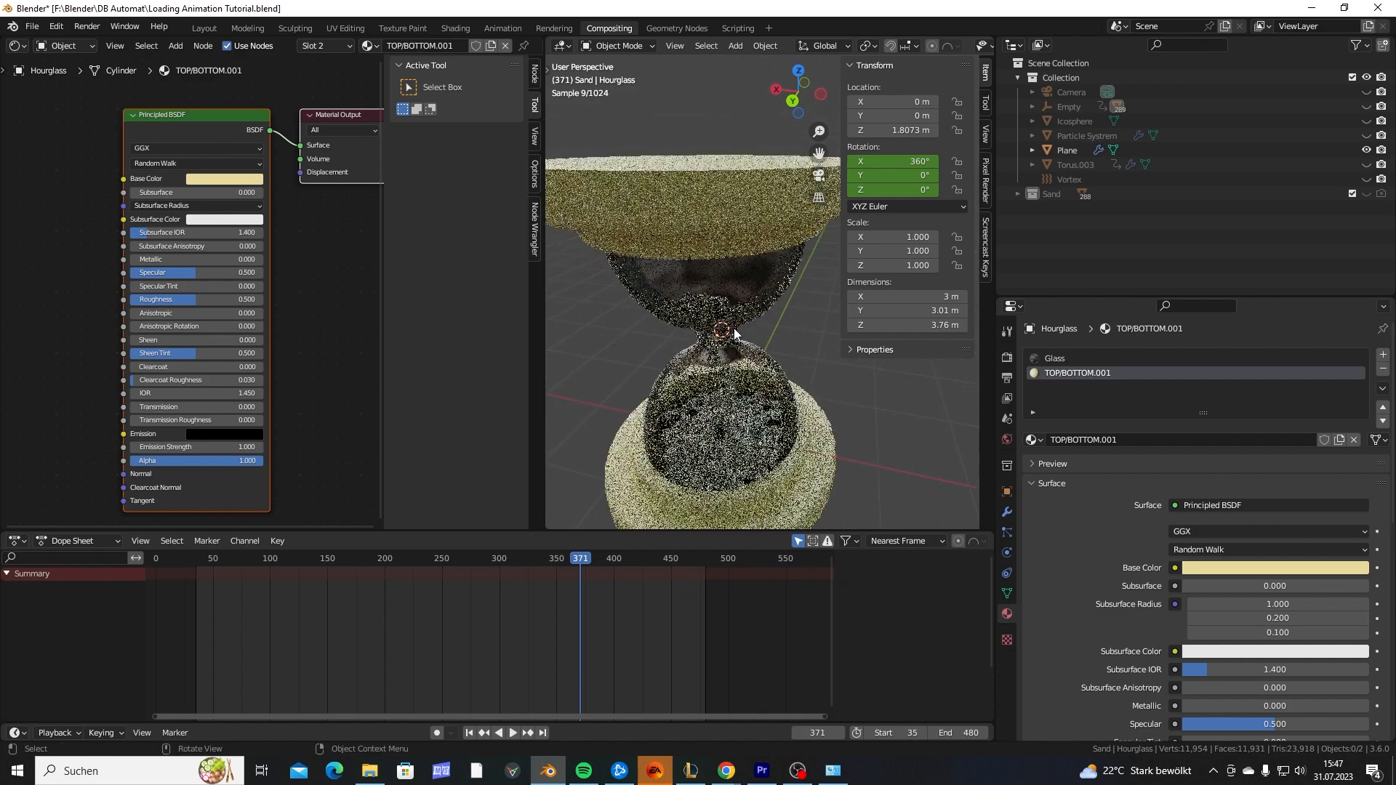
middle_click_drag(699, 411, 740, 347, "shift")
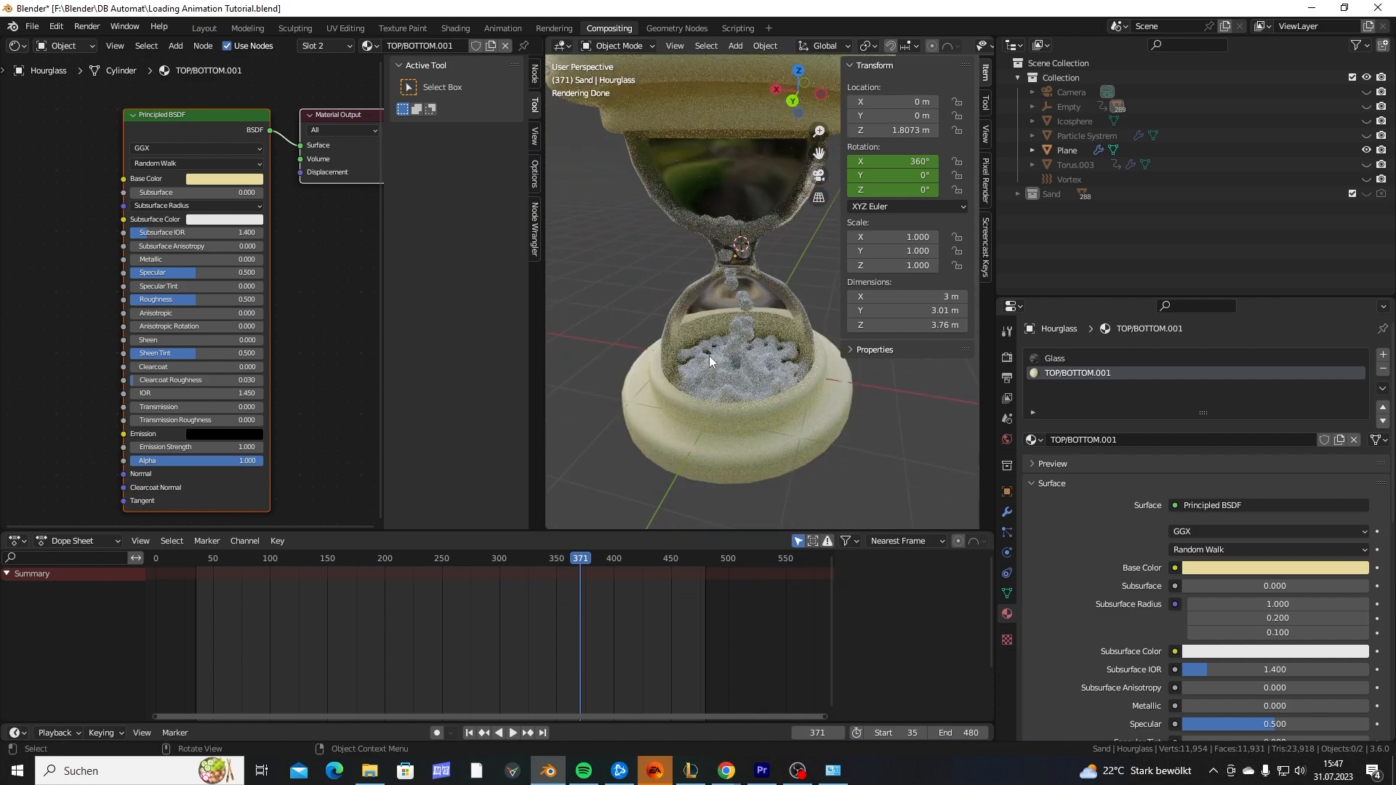
Add a Geometry Nodes modifier with a new node group to the Plane object and rename the modifier Sand Material.
left_click(1064, 151)
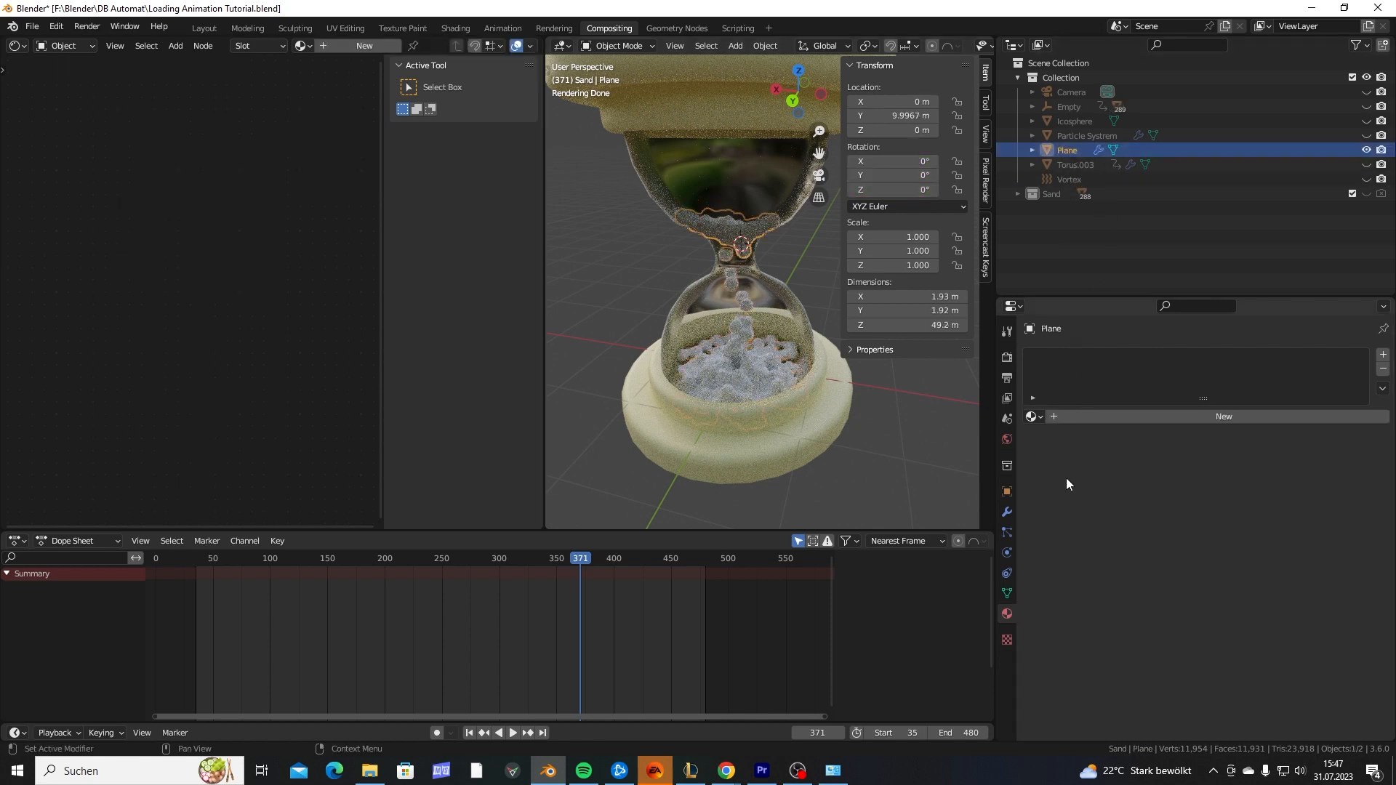
left_click(1008, 517)
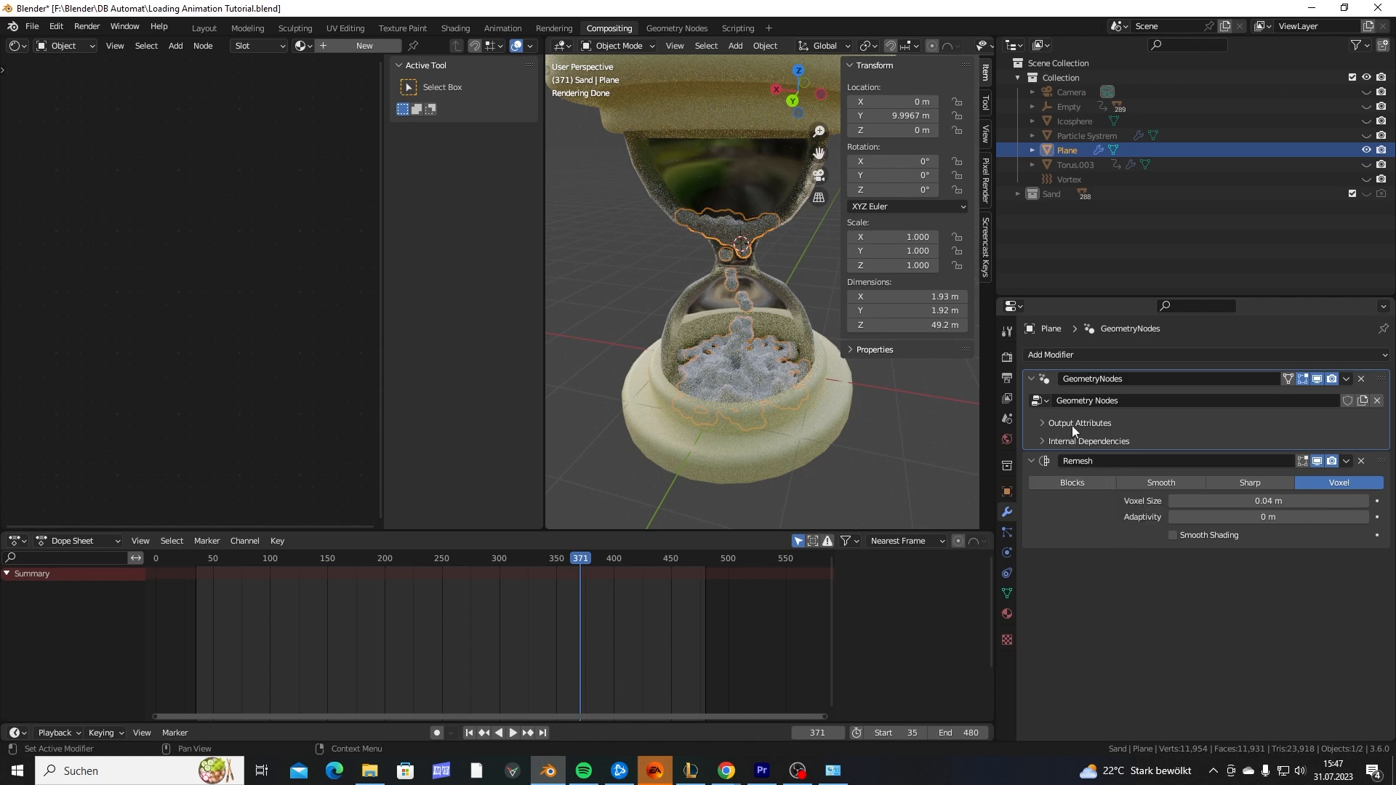
left_click(1074, 355)
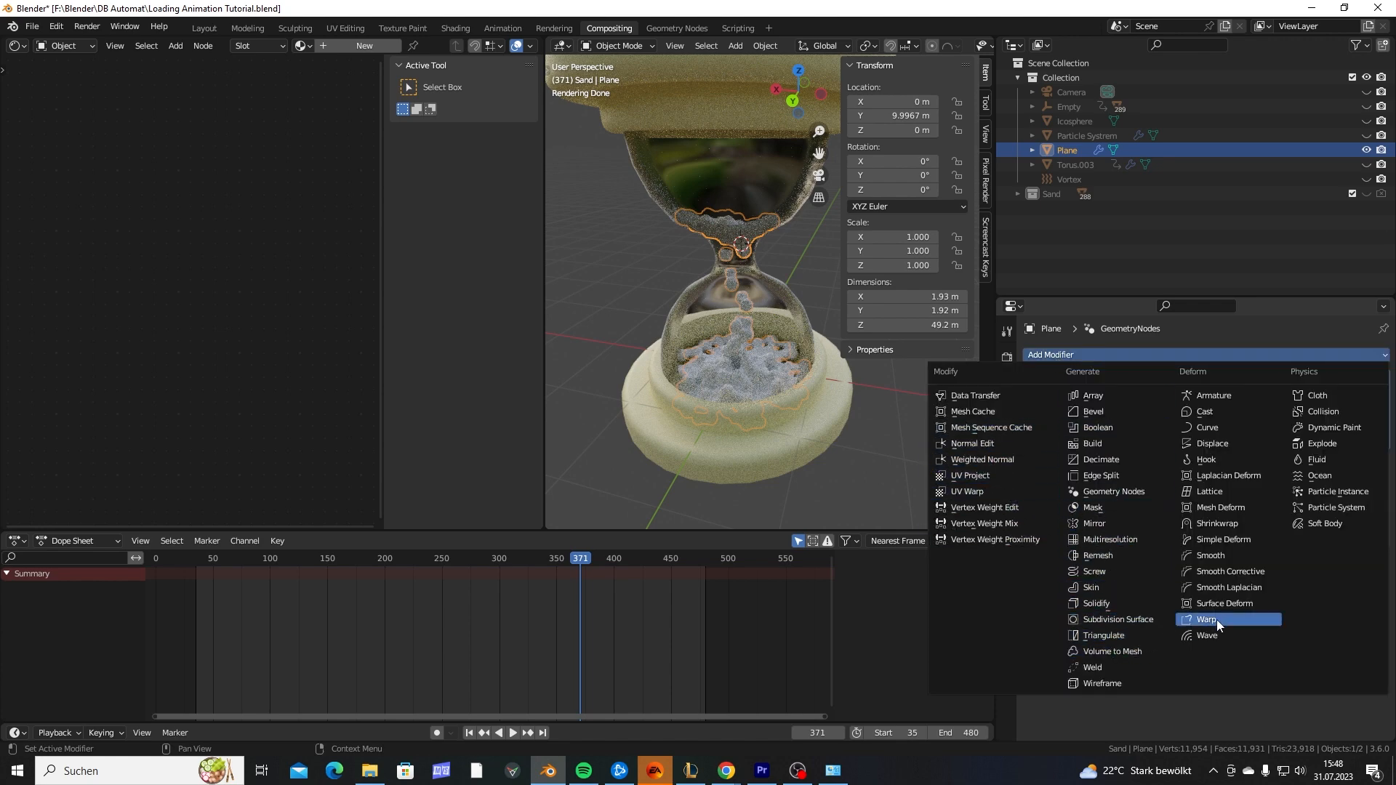
left_click(1123, 494)
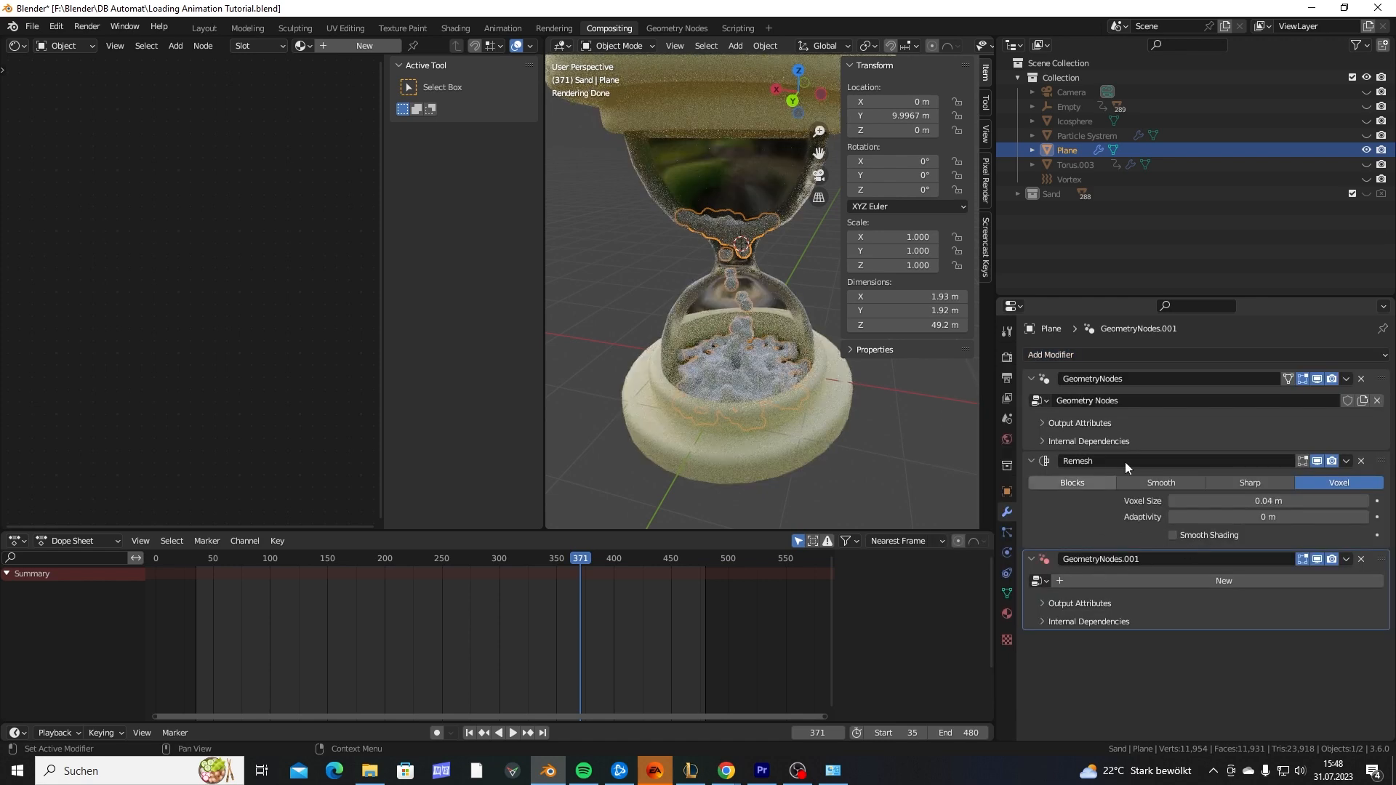
left_click(1157, 583)
left_click(1076, 559)
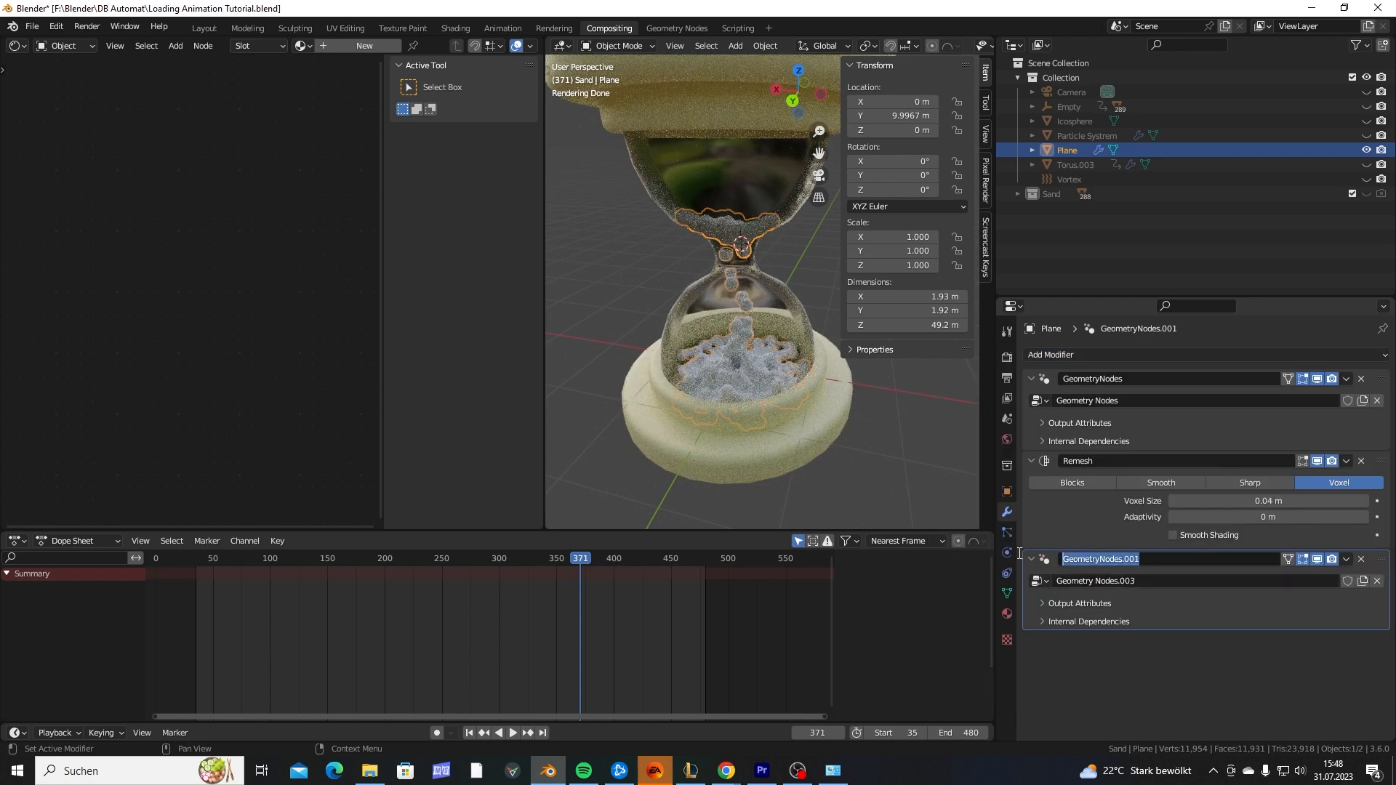
type("Sand M")
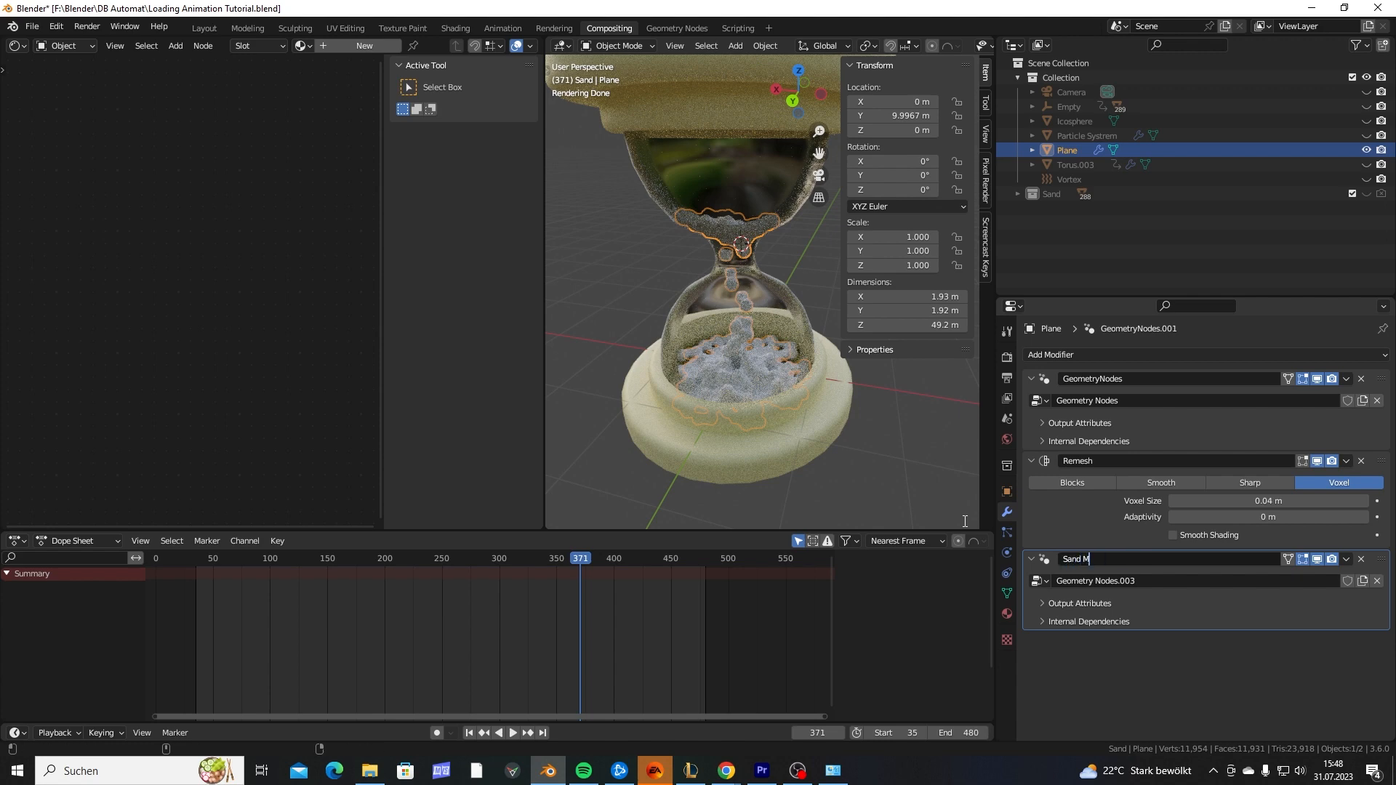
type("aterial")
key("Return")
Show the modifier's geometry node tree and insert a Set Material node between the Group Input and Group Output.
left_click(18, 45)
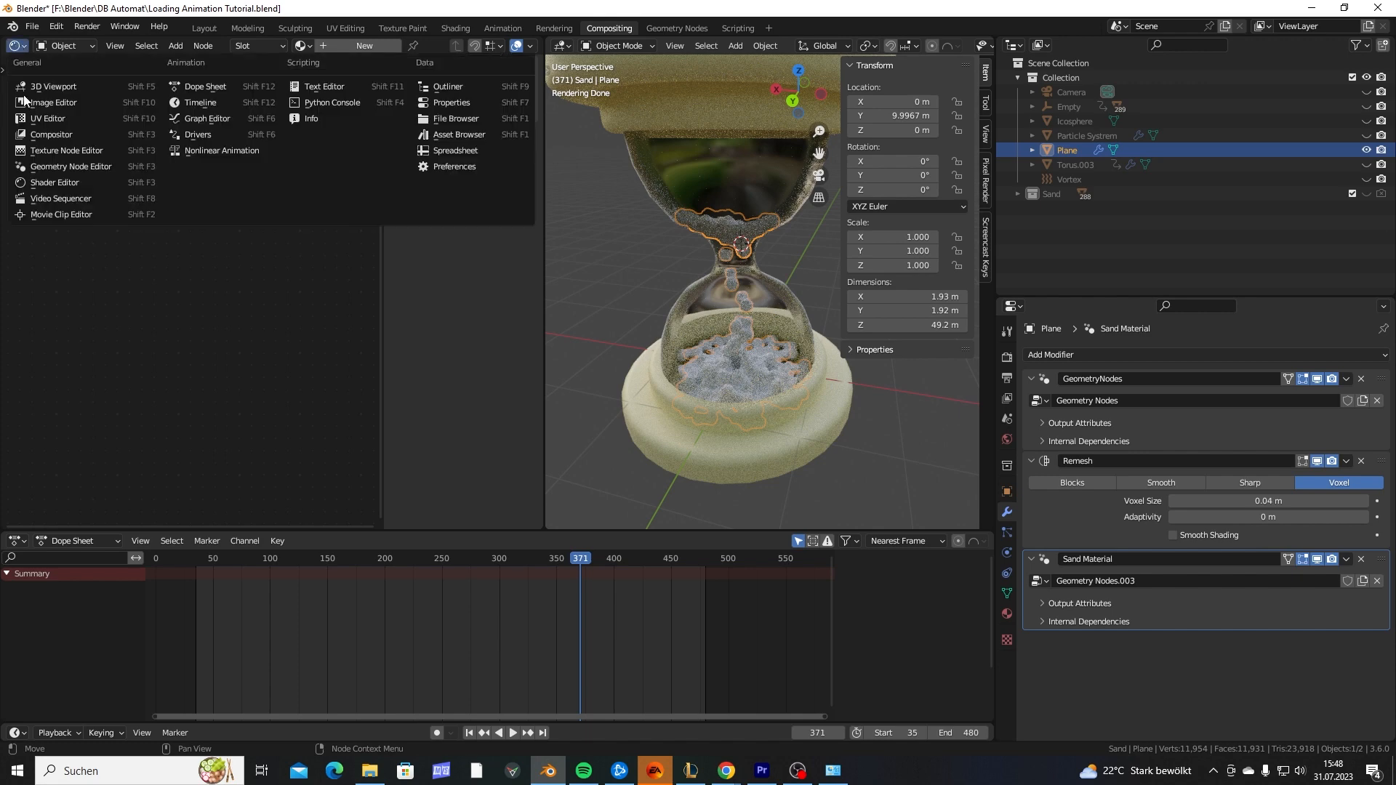
left_click(54, 167)
key("Home")
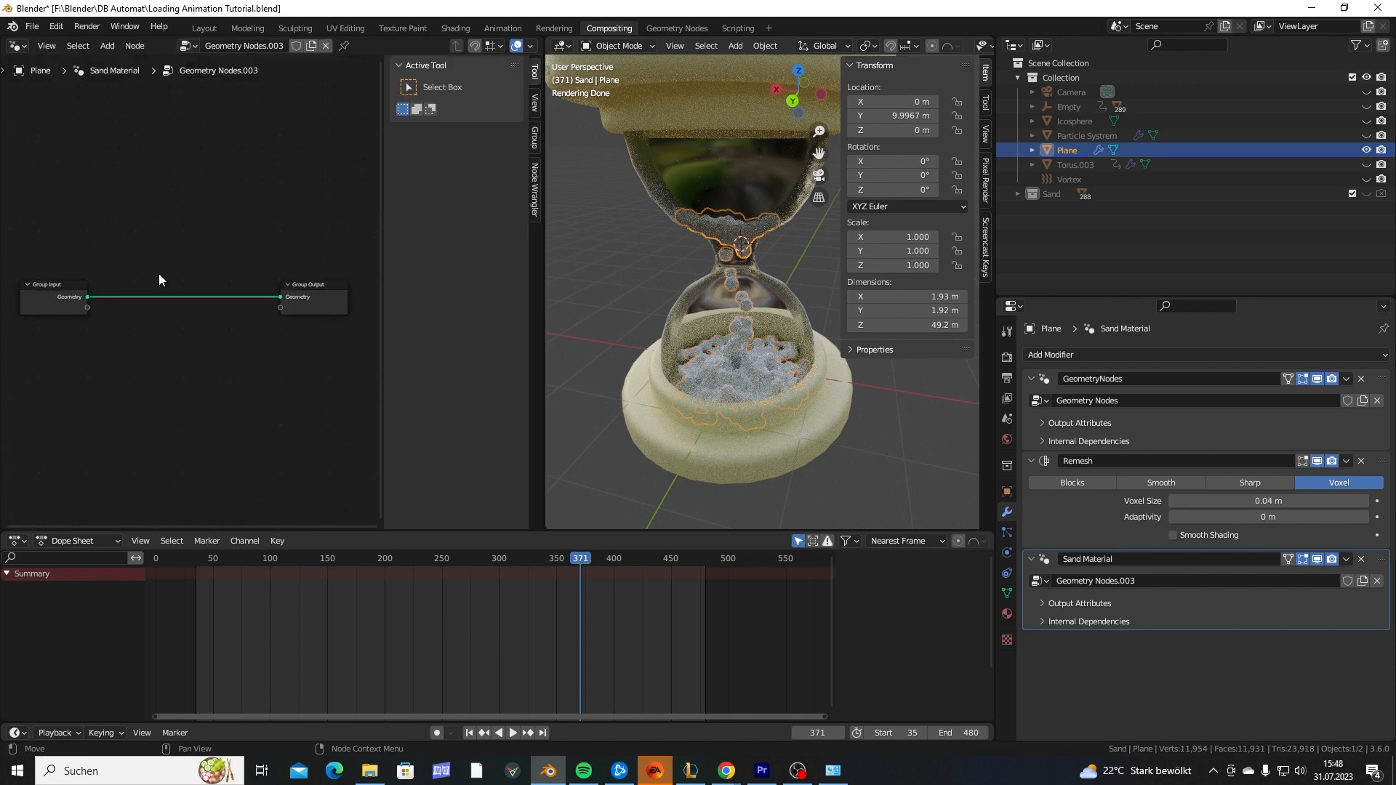
key("shift+a")
type("set")
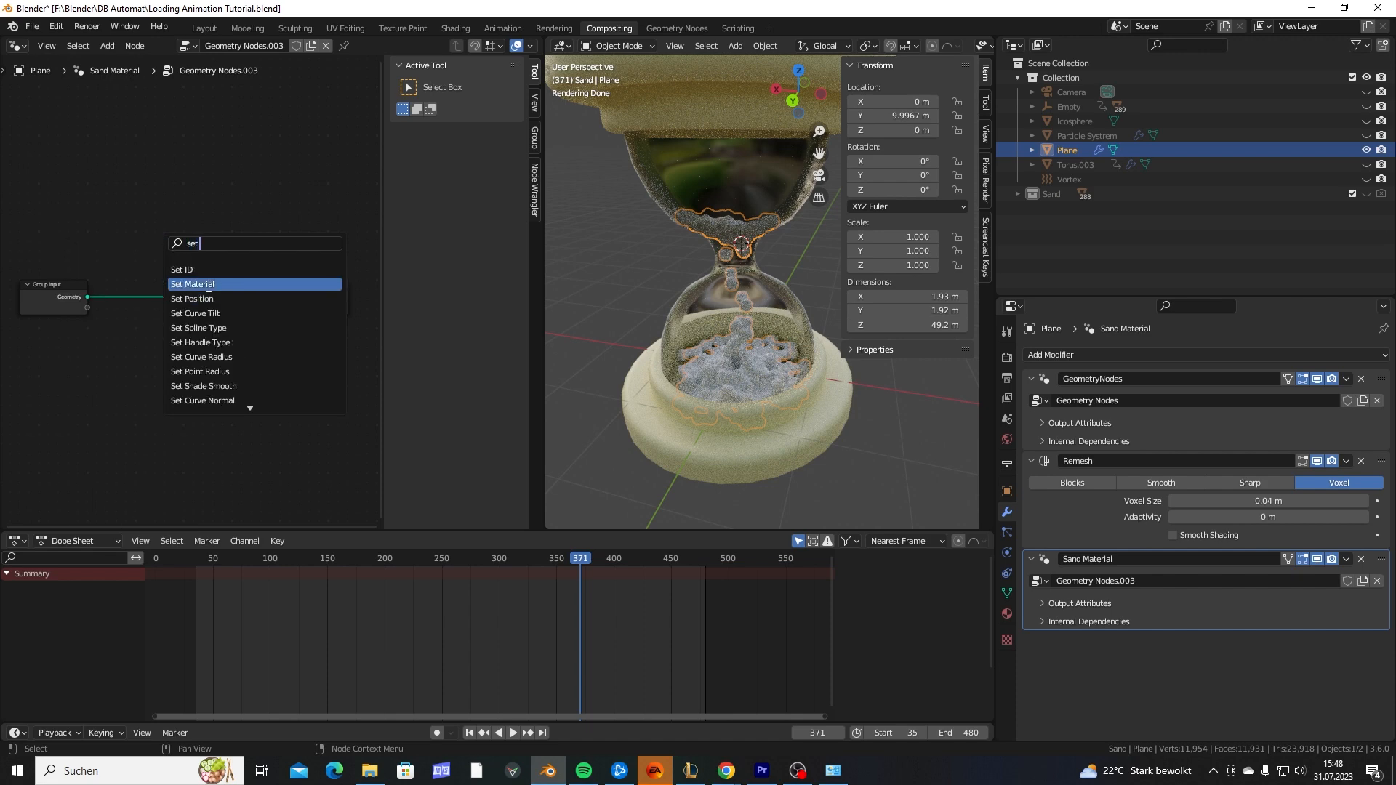
left_click(213, 288)
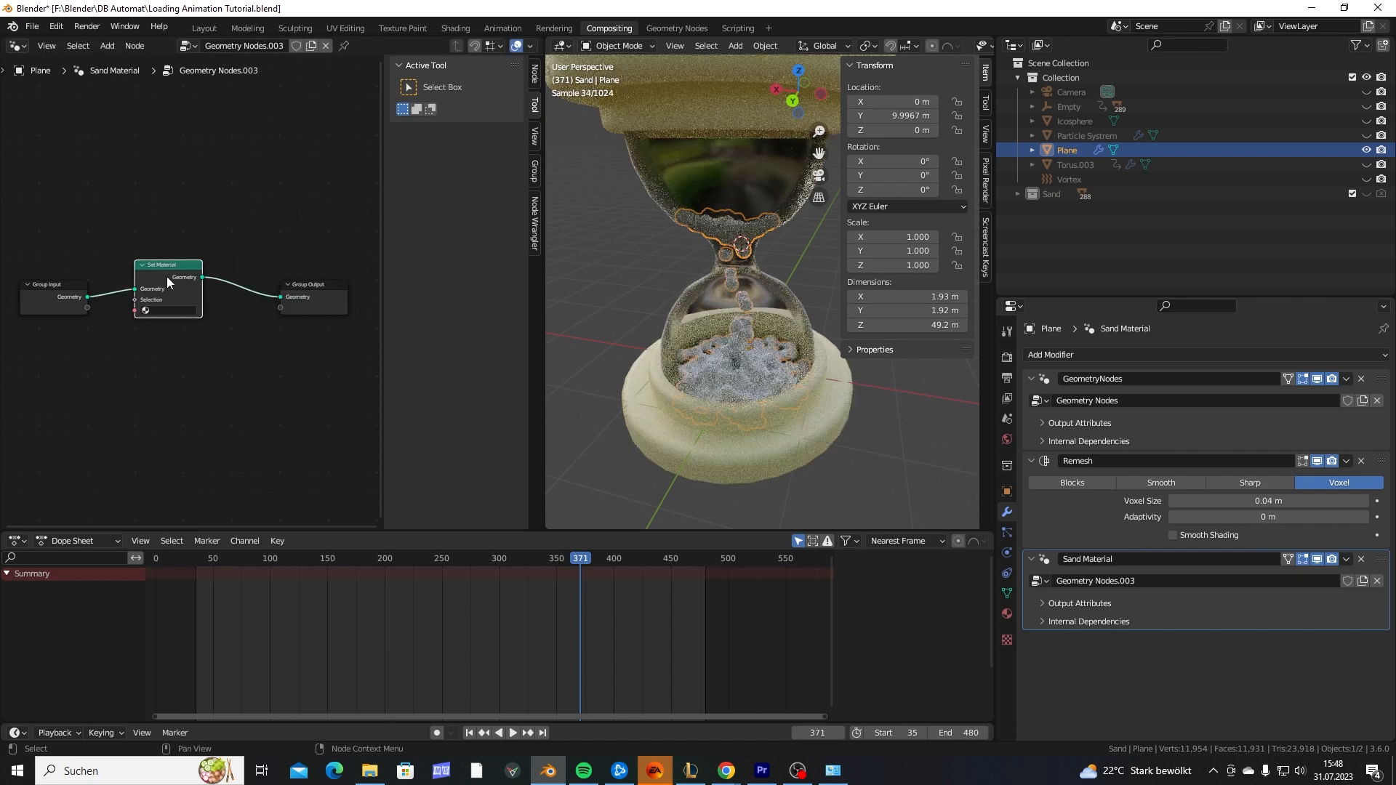
left_click(178, 290)
scroll(207, 364, "up", 2)
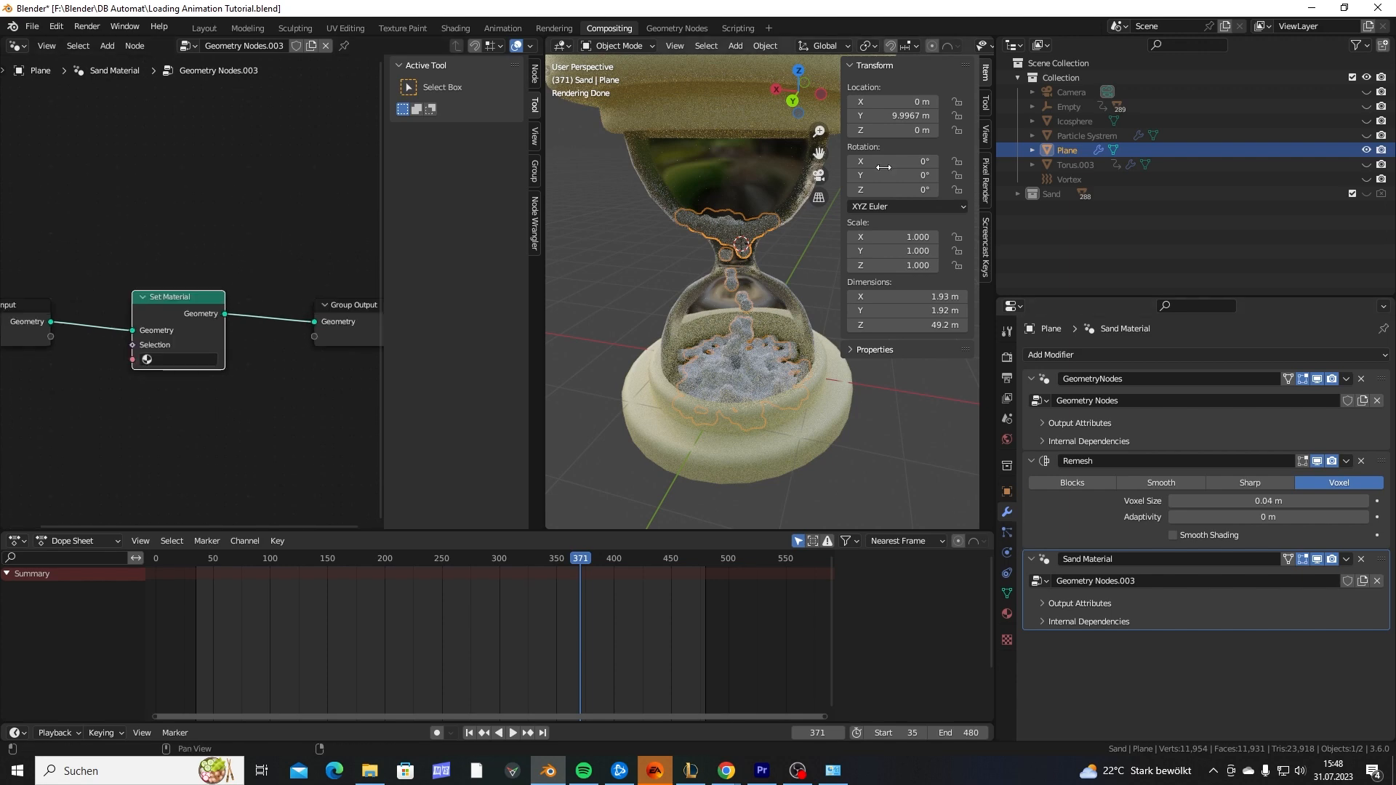
Add a material slot to the Plane and create a new material in it named Sand Emission Material.
left_click(1008, 611)
left_click(1380, 356)
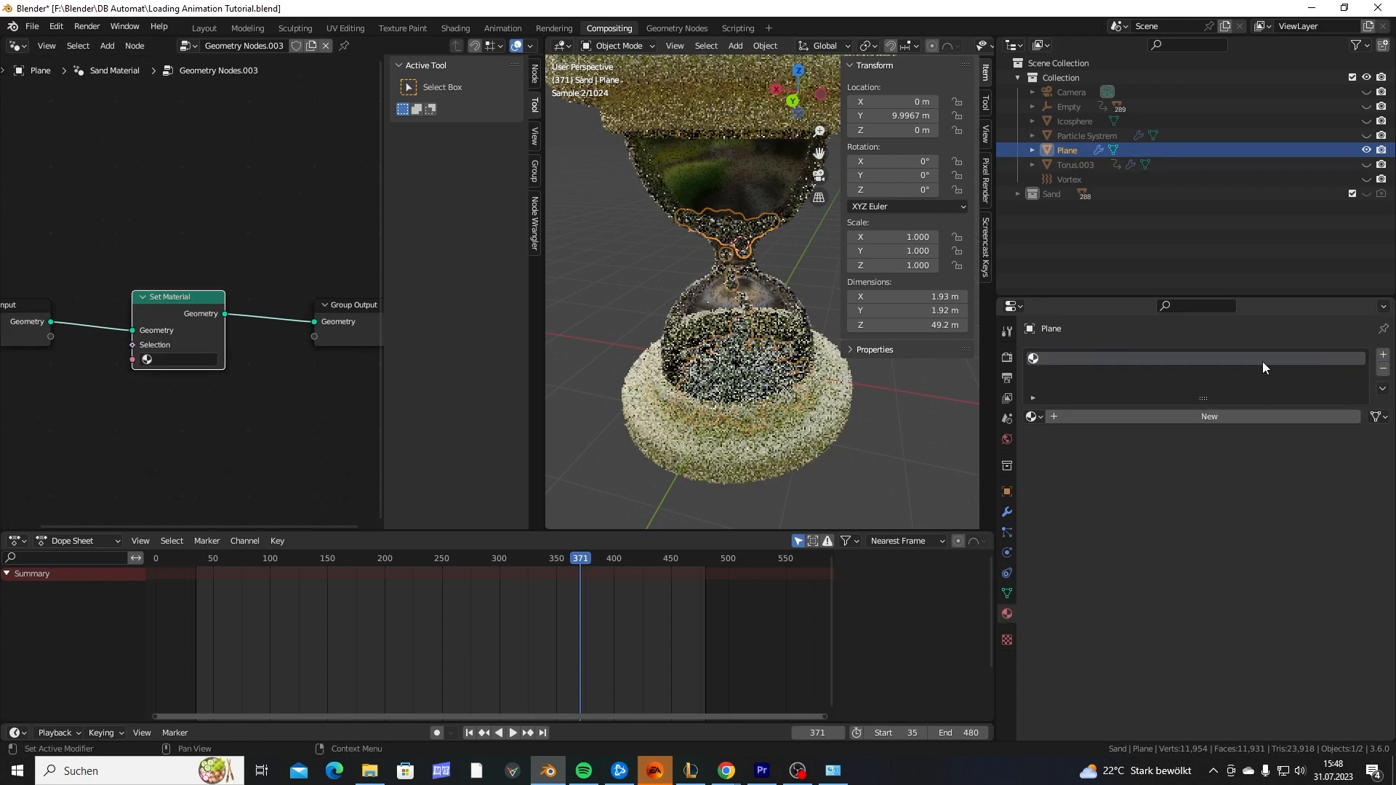
left_click(1136, 417)
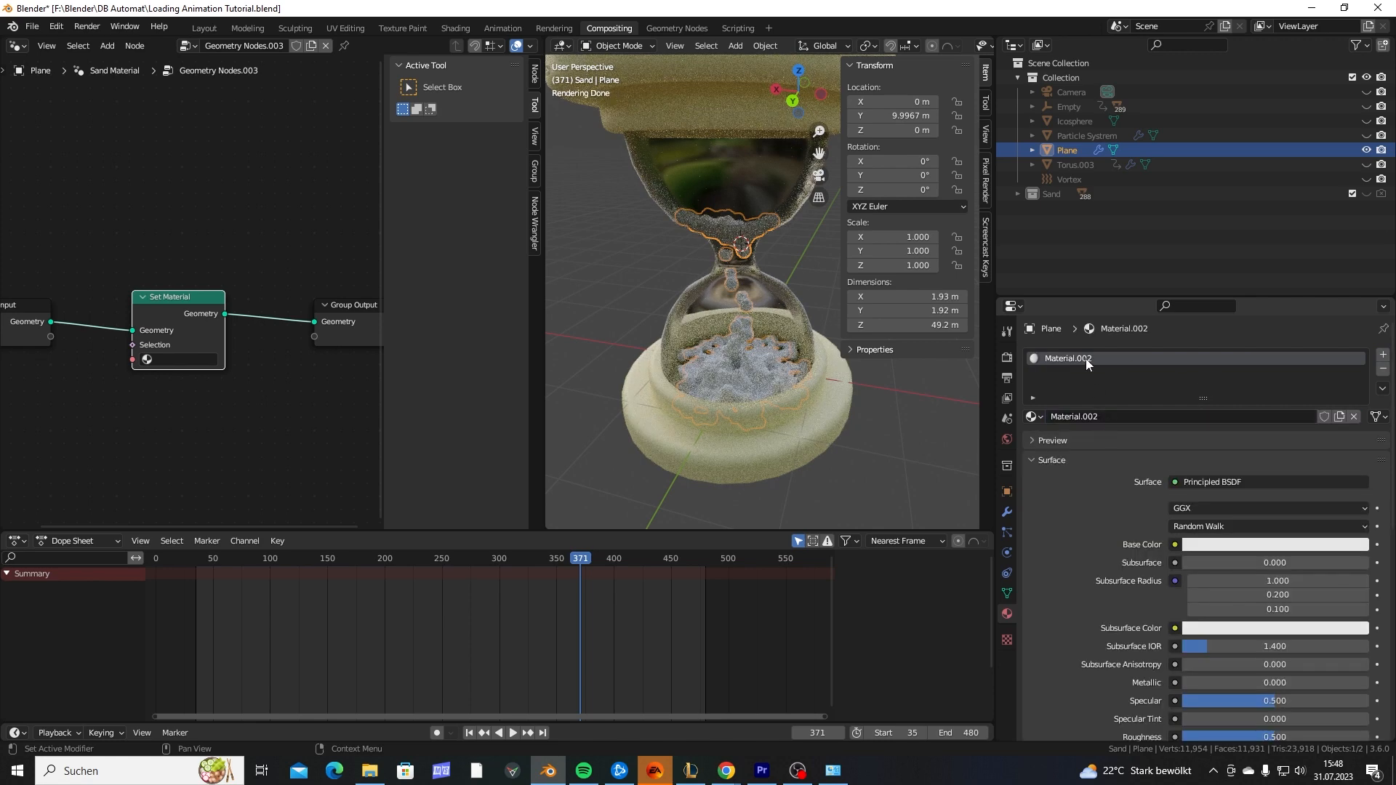
left_click(1116, 415)
type("Sand Emission material")
key("Return")
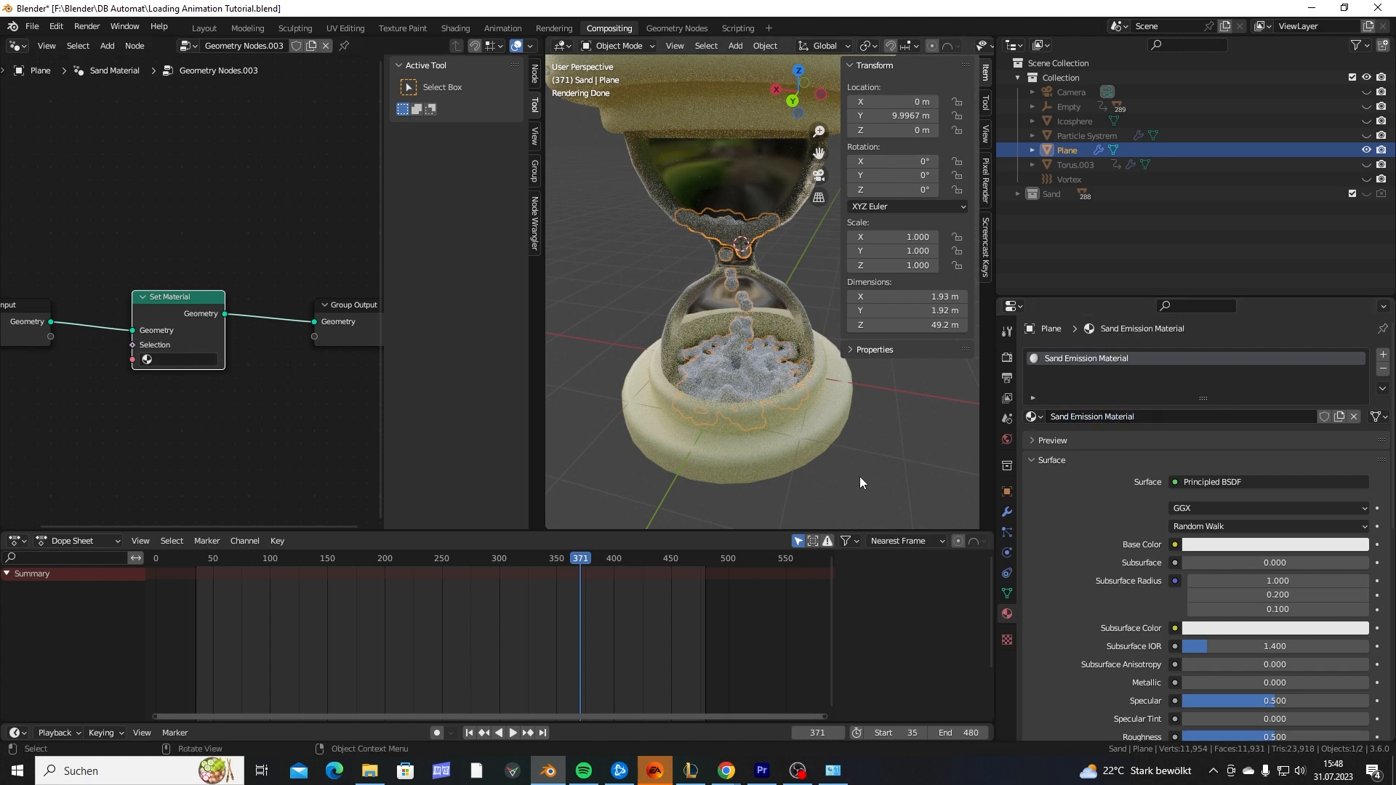
Assign Sand Emission Material in the Set Material node of the Sand Material modifier.
left_click(1007, 512)
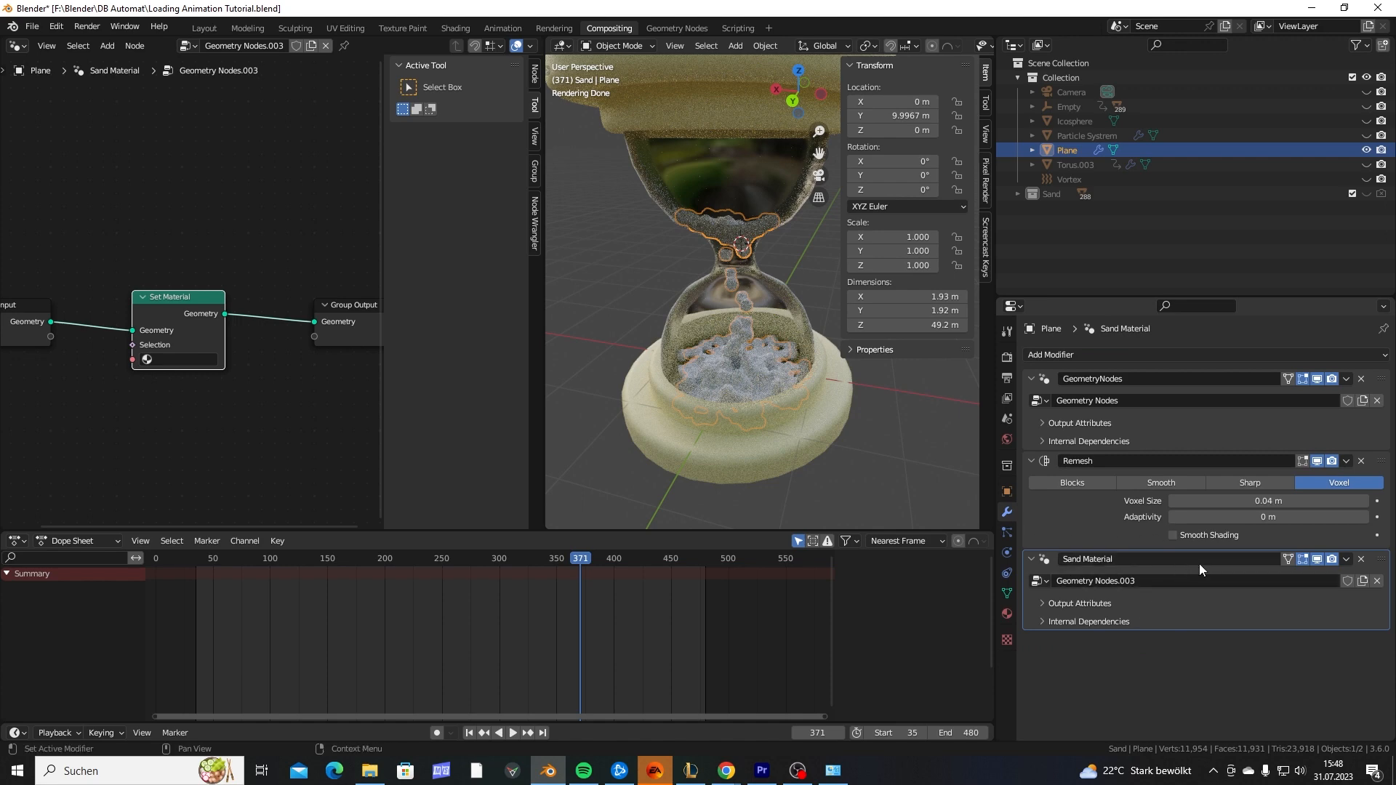
left_click(168, 361)
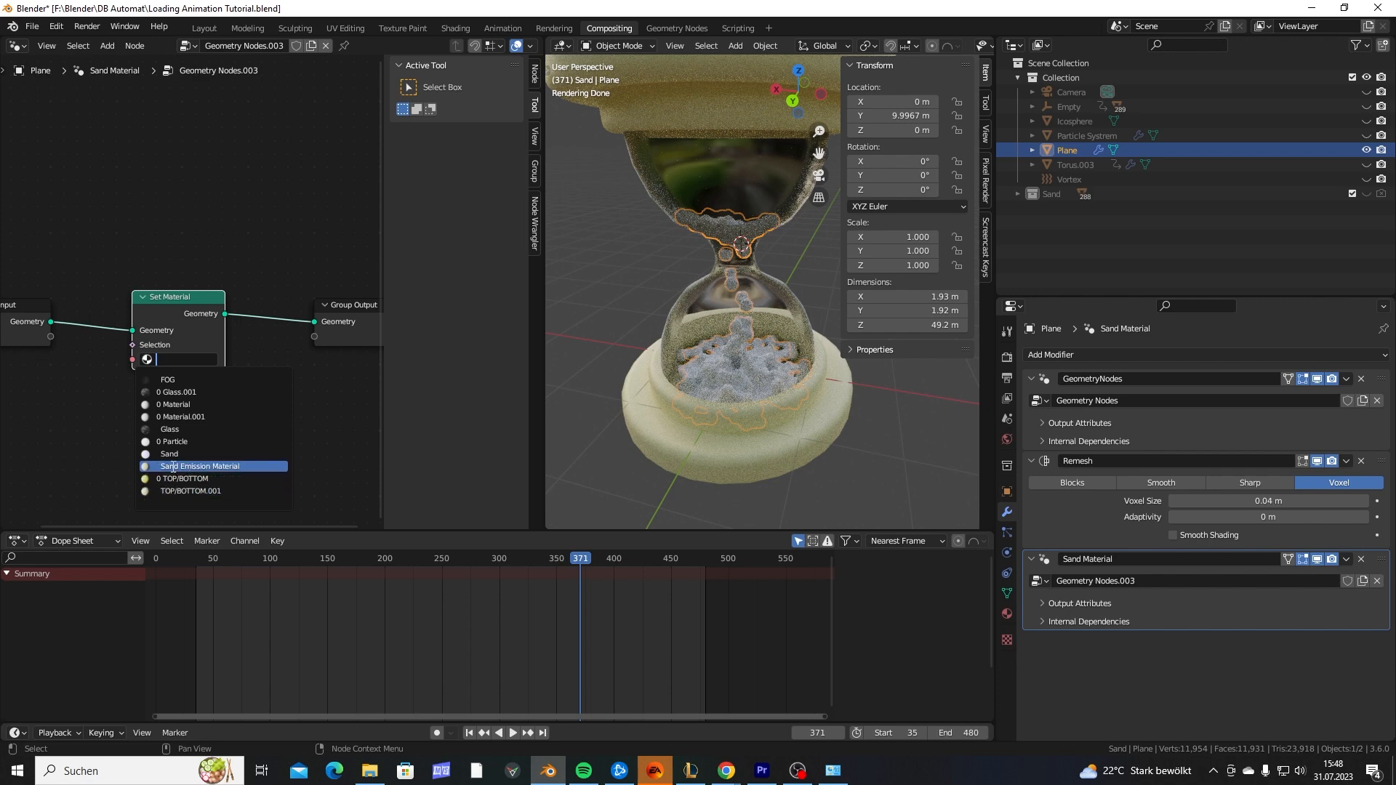
left_click(242, 468)
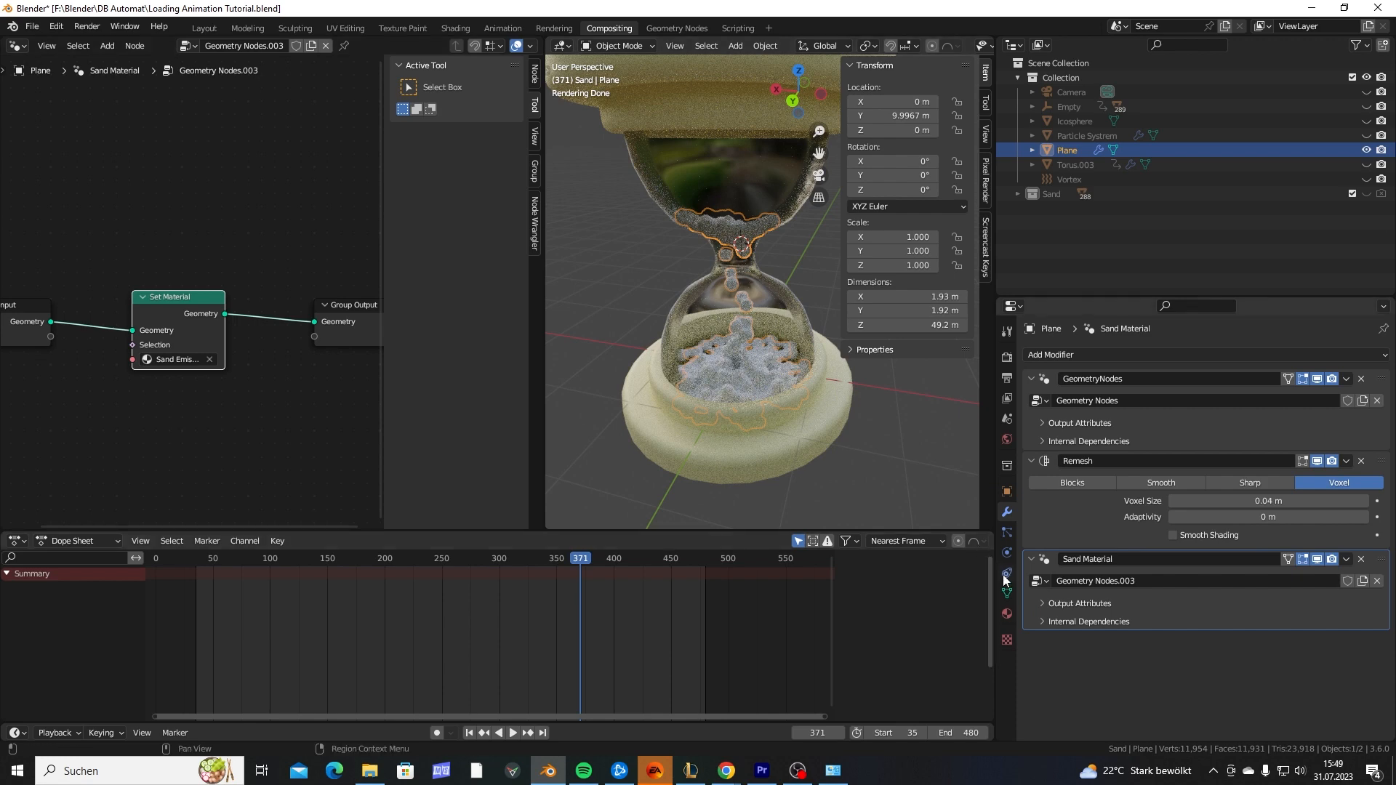
Set the emission color of Sand Emission Material to white with a value of 1.000 and check the rendered sand.
left_click(1007, 614)
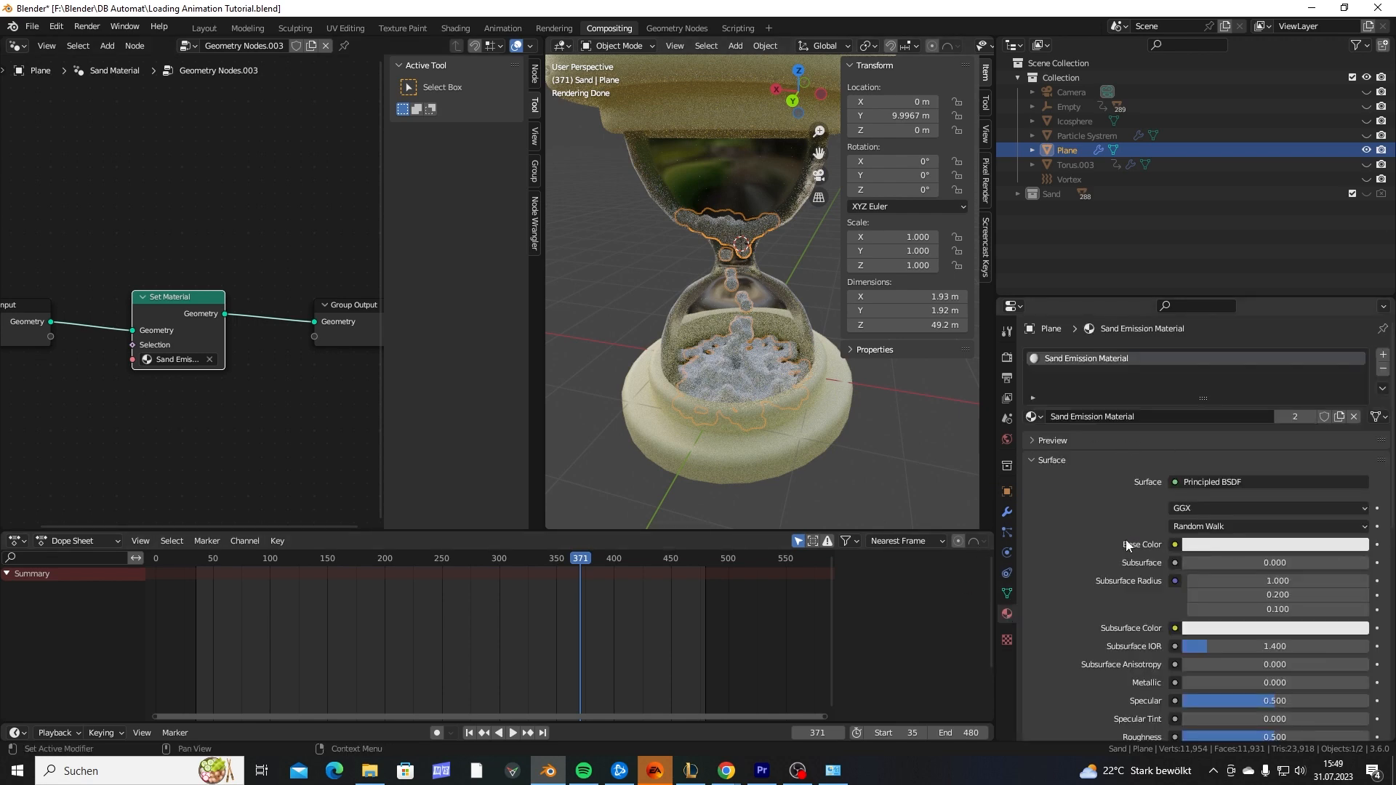
scroll(1126, 545, "down", 10)
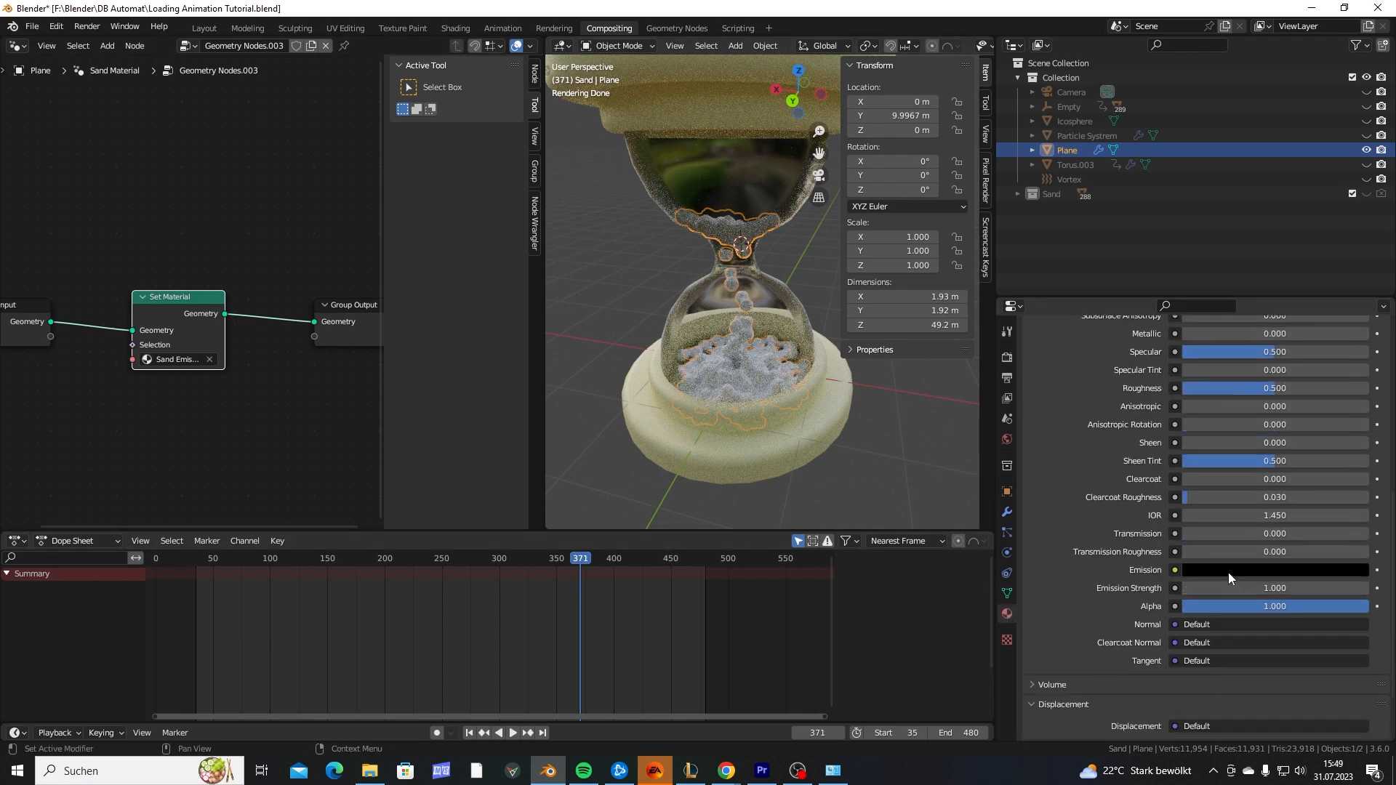
left_click(1227, 575)
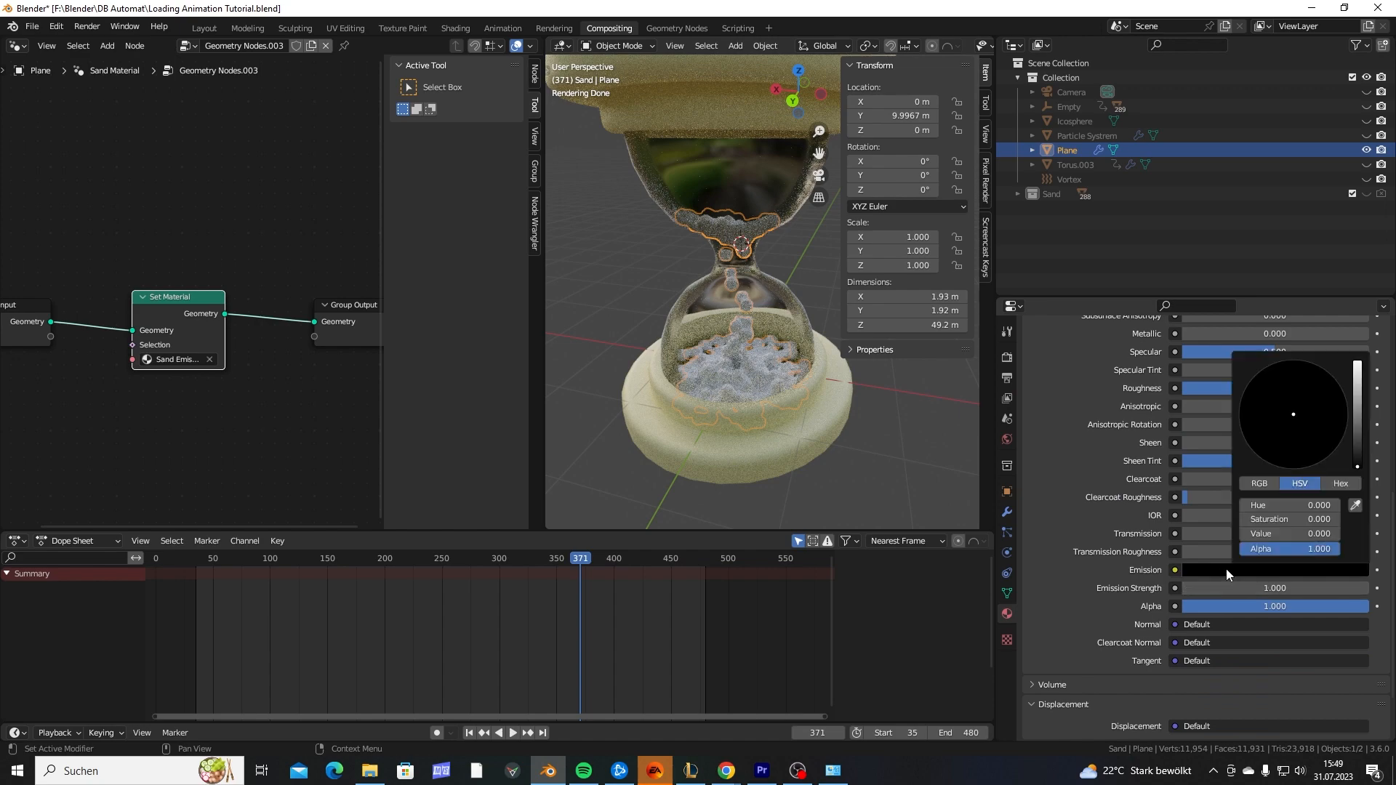
left_click_drag(1357, 437, 1357, 363)
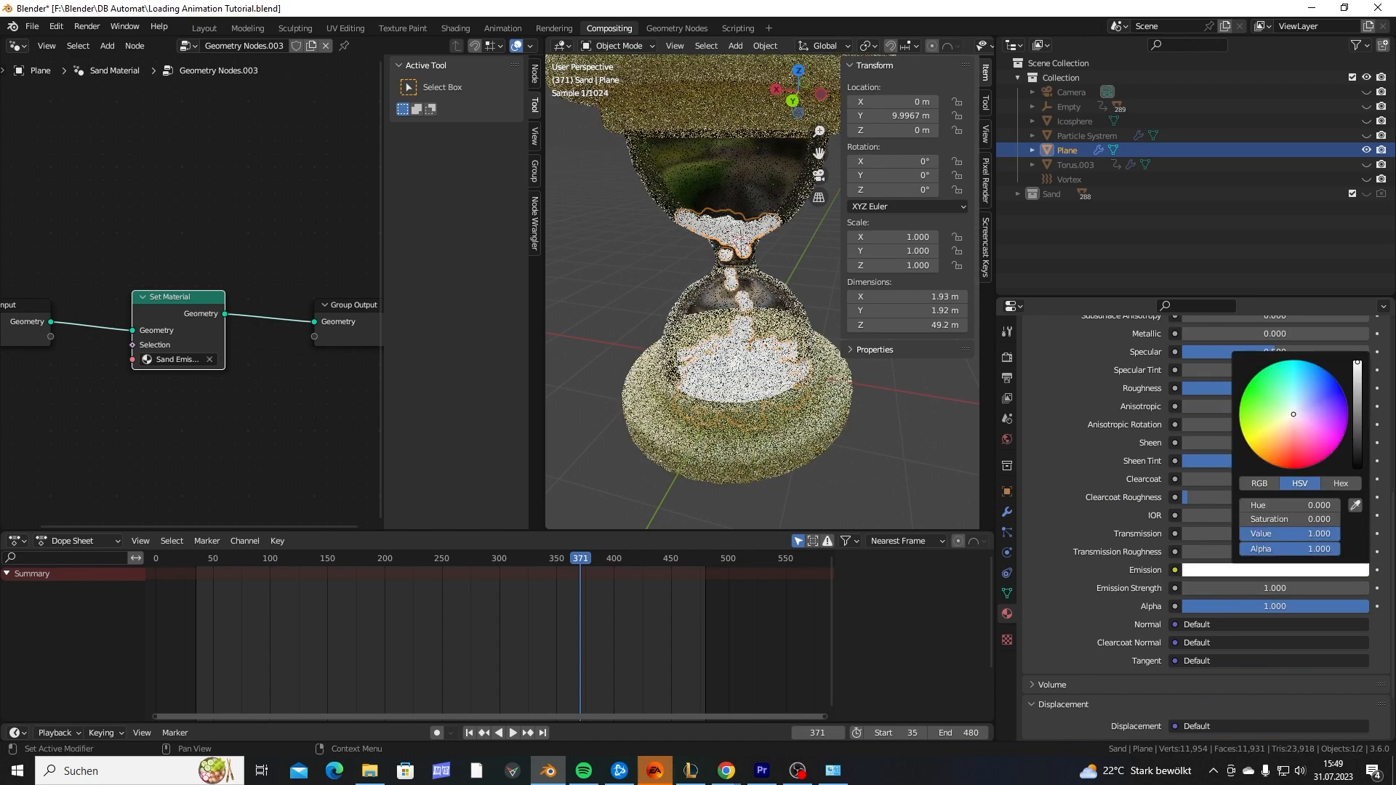
middle_click_drag(734, 327, 770, 269)
scroll(770, 269, "up", 5)
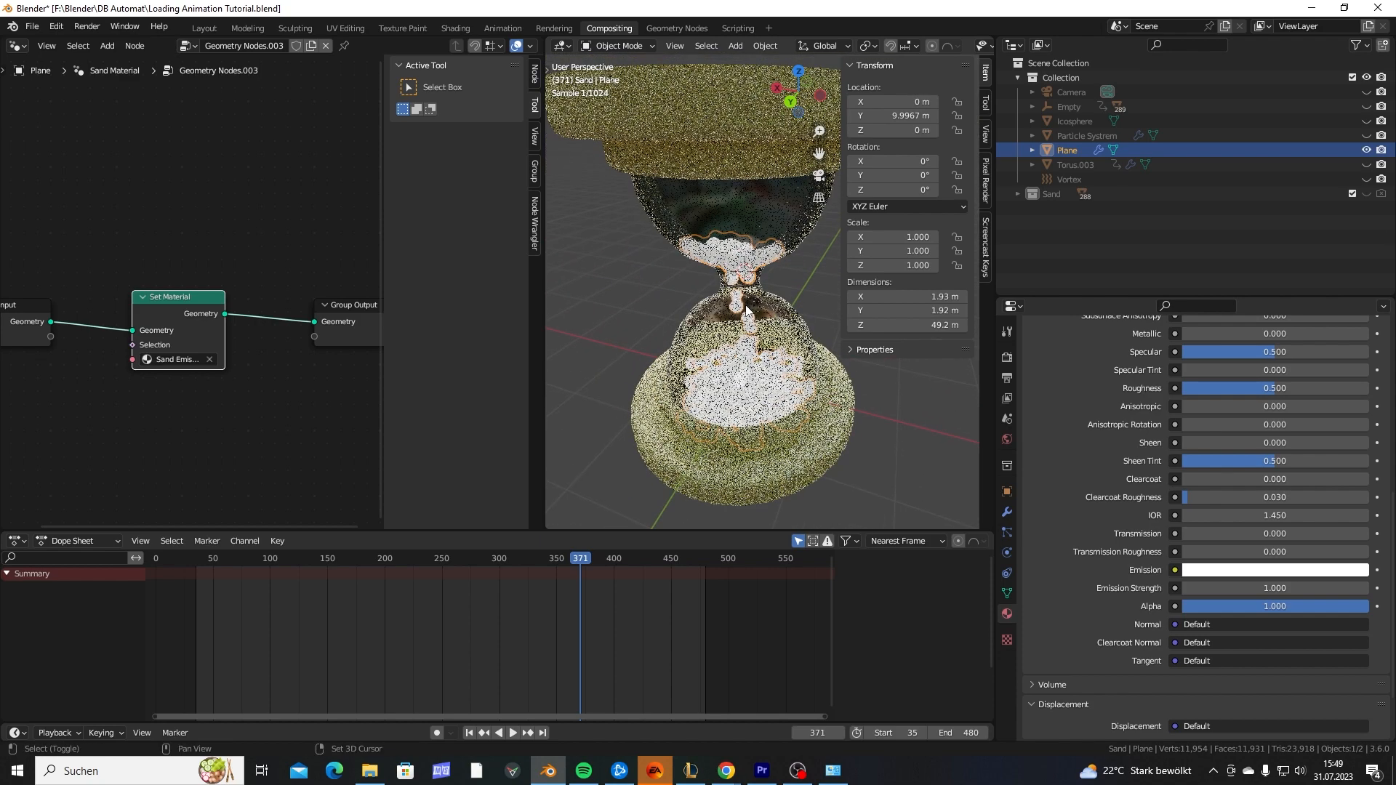
Show the Sand Emission Material's shader nodes and add a Fresnel node beside the Principled BSDF.
left_click(16, 46)
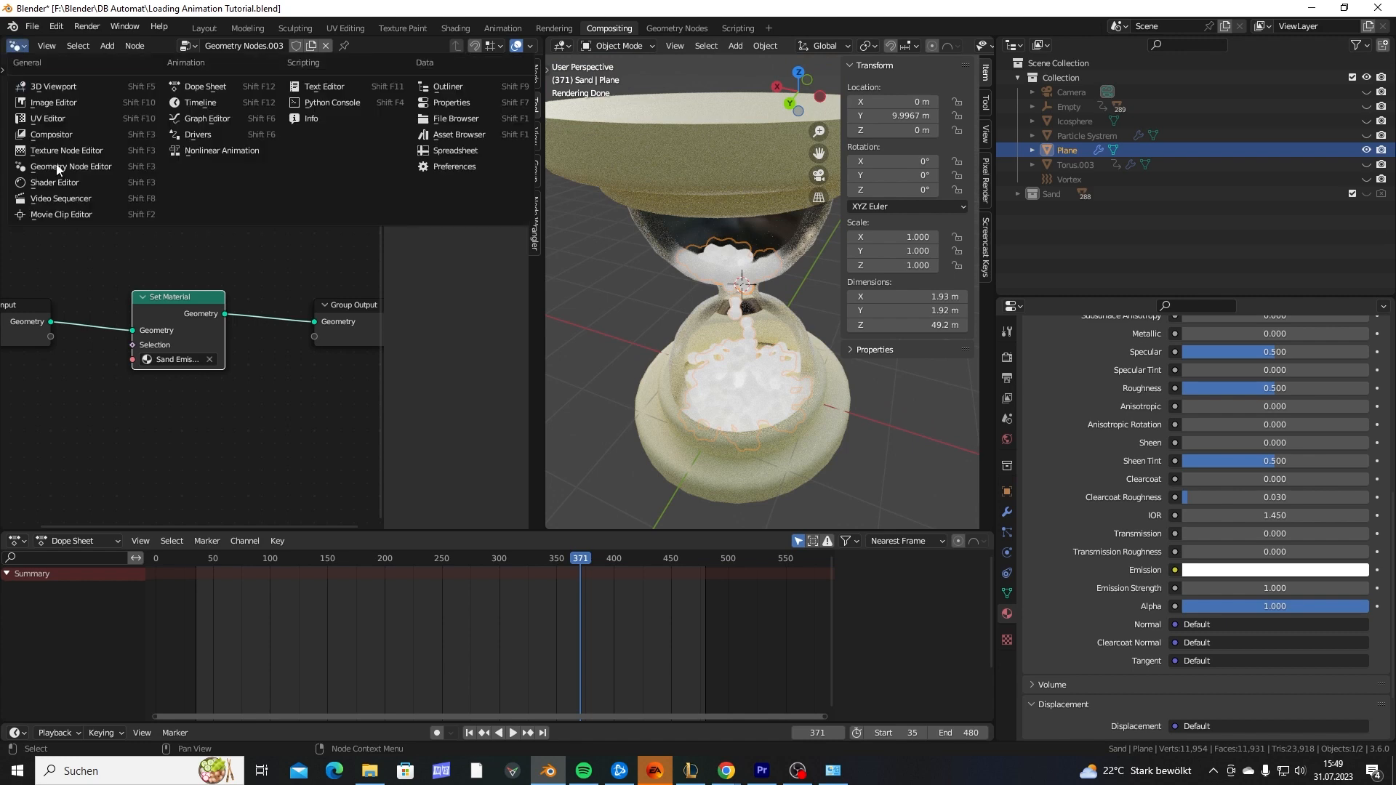
left_click(54, 182)
middle_click_drag(234, 316, 193, 269)
scroll(147, 302, "down", 3)
scroll(192, 279, "up", 3)
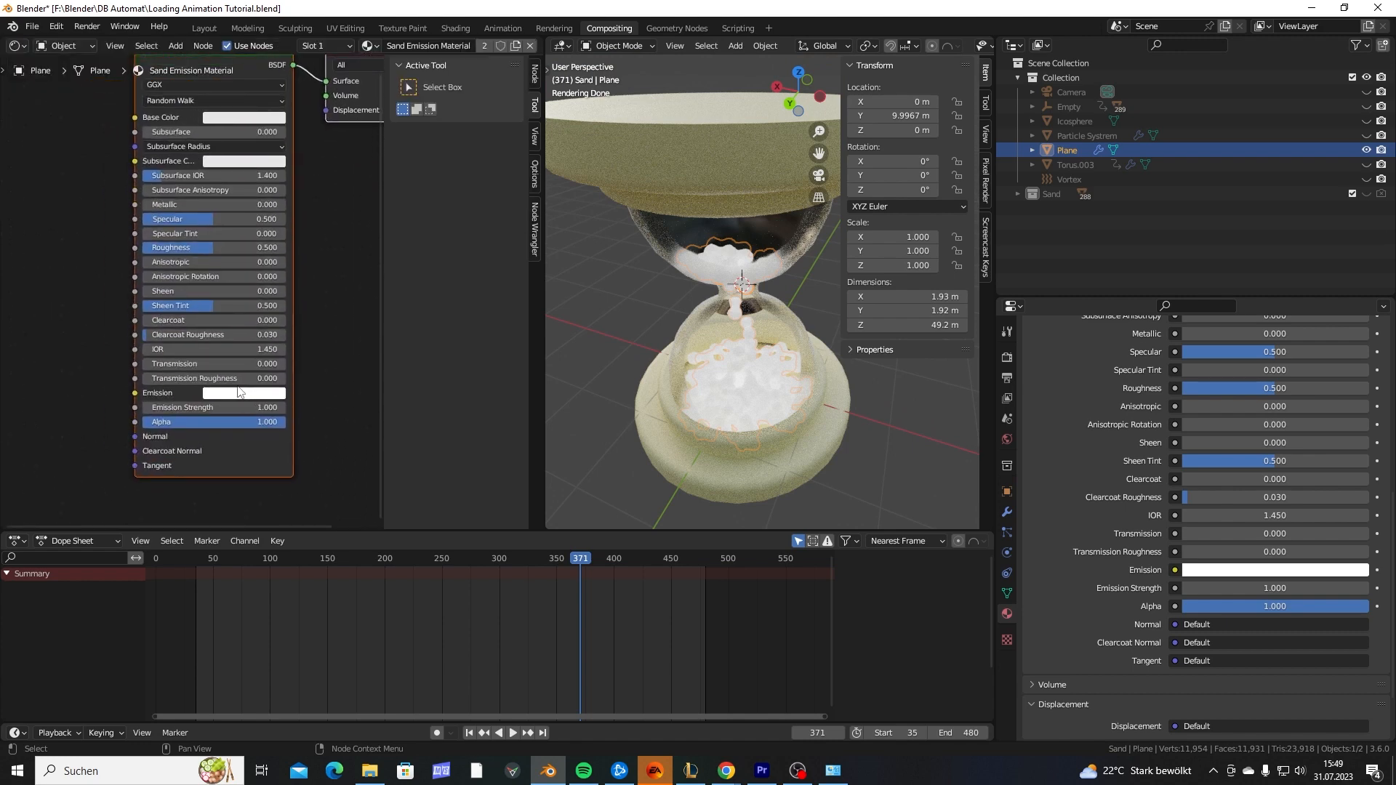
middle_click_drag(146, 379, 190, 362)
key("shift+a")
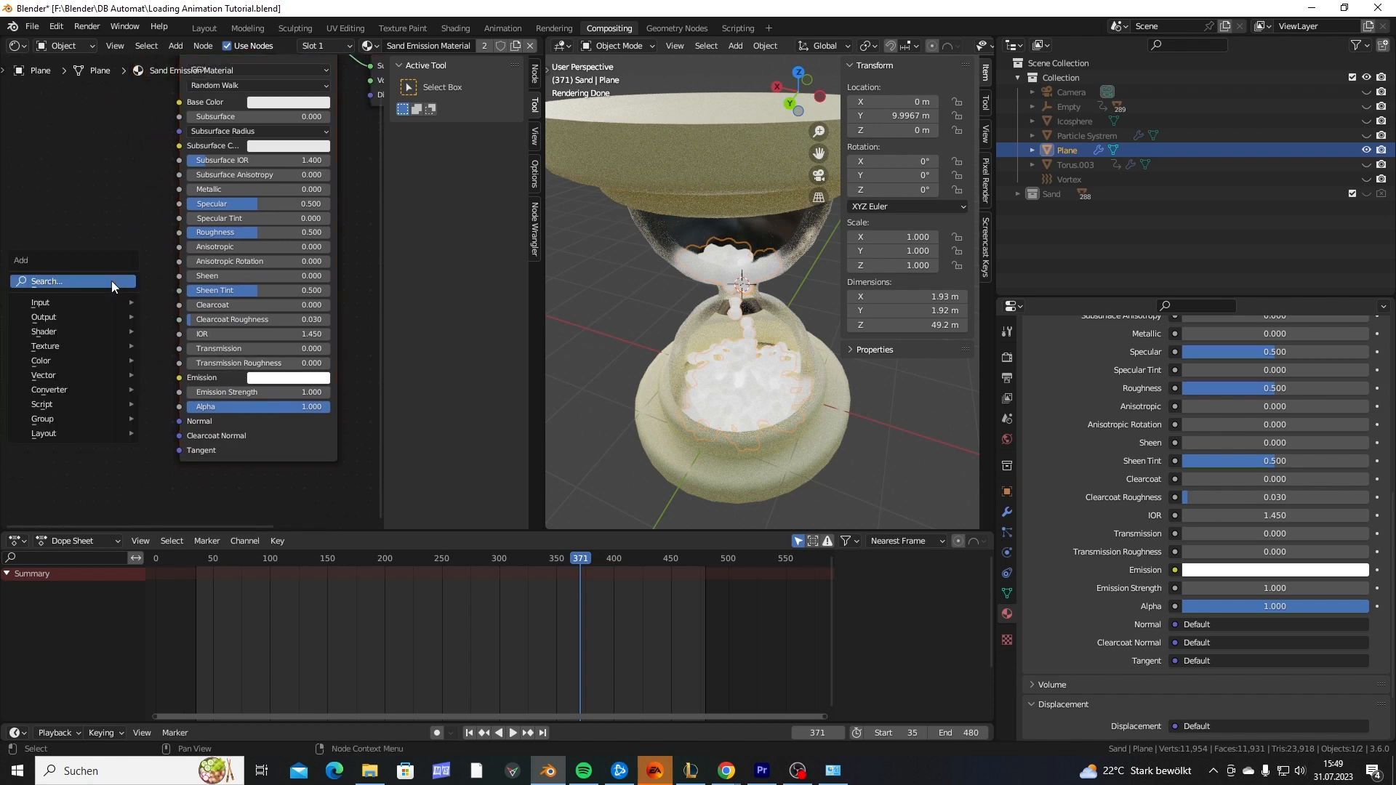
left_click(111, 281)
type("fre")
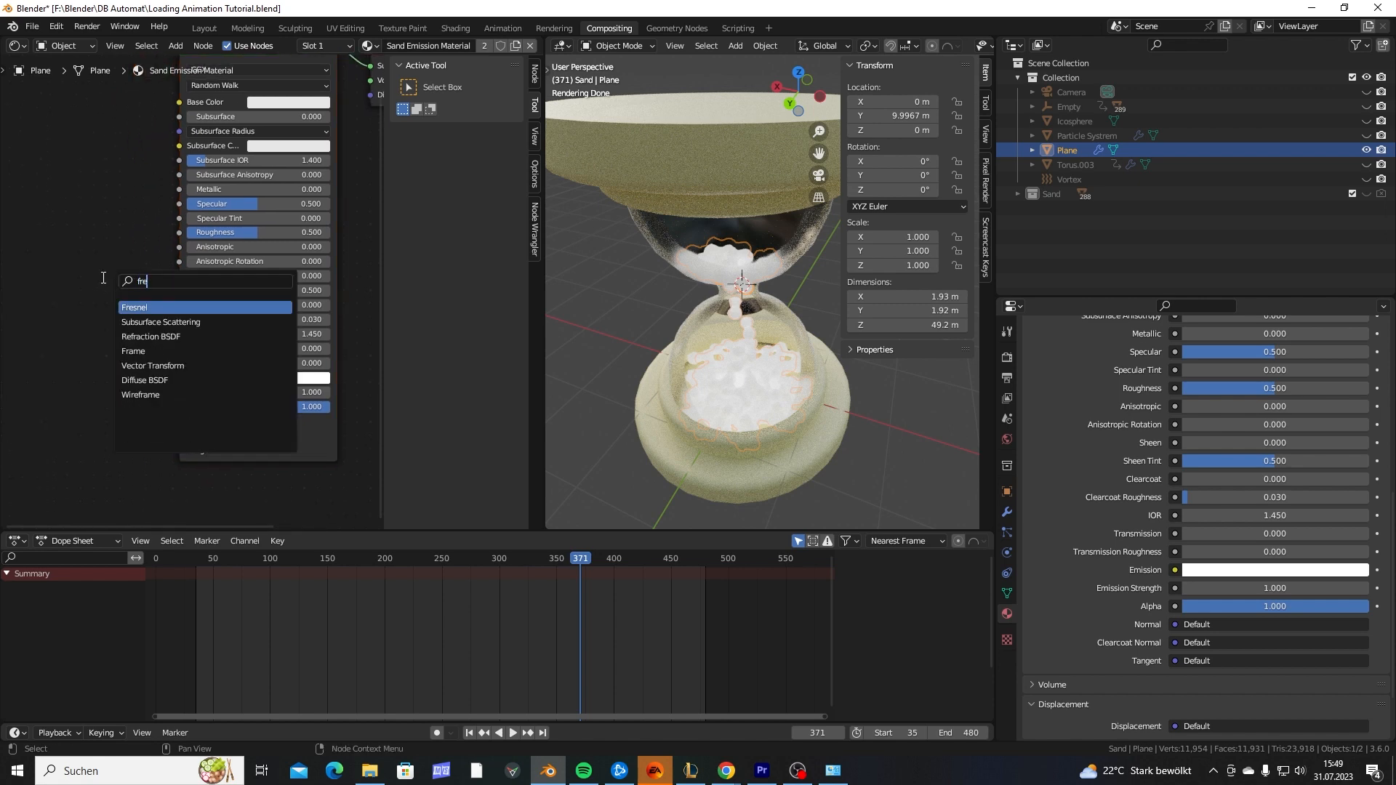
key("Return")
left_click(57, 292)
Connect the Fresnel output directly to the Material Output's Surface and inspect its effect on the sand up close.
middle_click_drag(191, 255, 146, 334)
scroll(167, 330, "down", 3)
left_click_drag(119, 354, 302, 177)
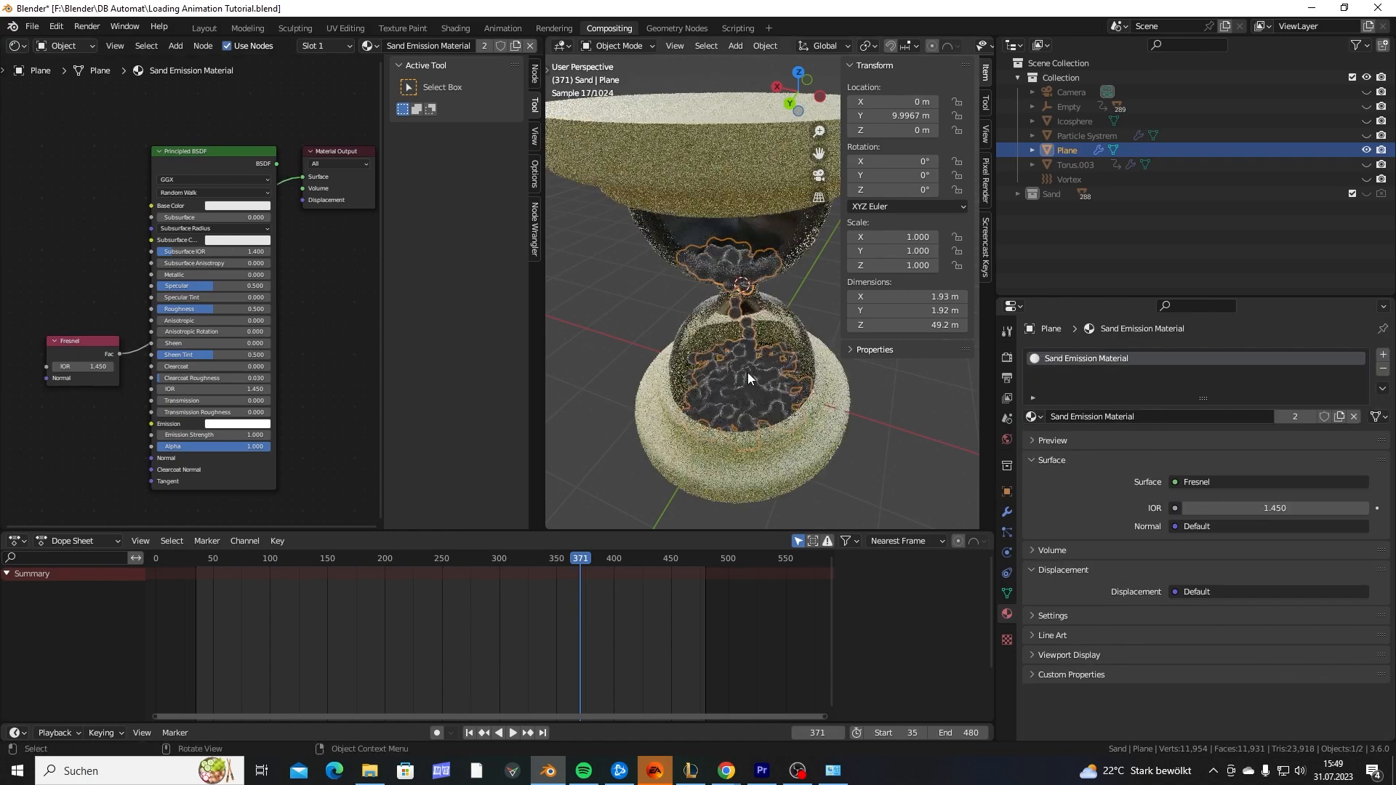
middle_click_drag(700, 340, 696, 360)
scroll(695, 313, "up", 10)
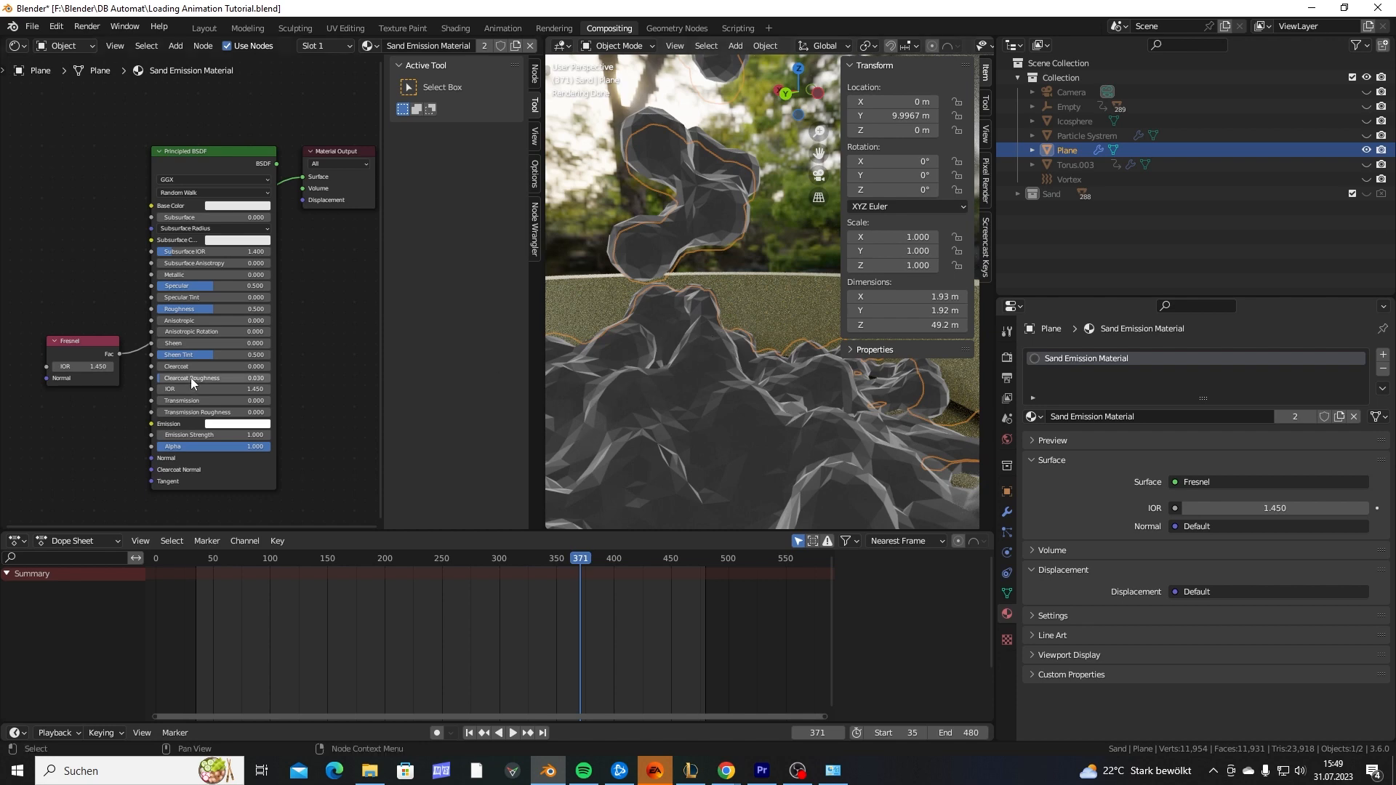
Reroute the Fresnel output to the Principled BSDF's Emission and reconnect the BSDF to the Material Output's Surface.
left_click_drag(150, 343, 150, 425)
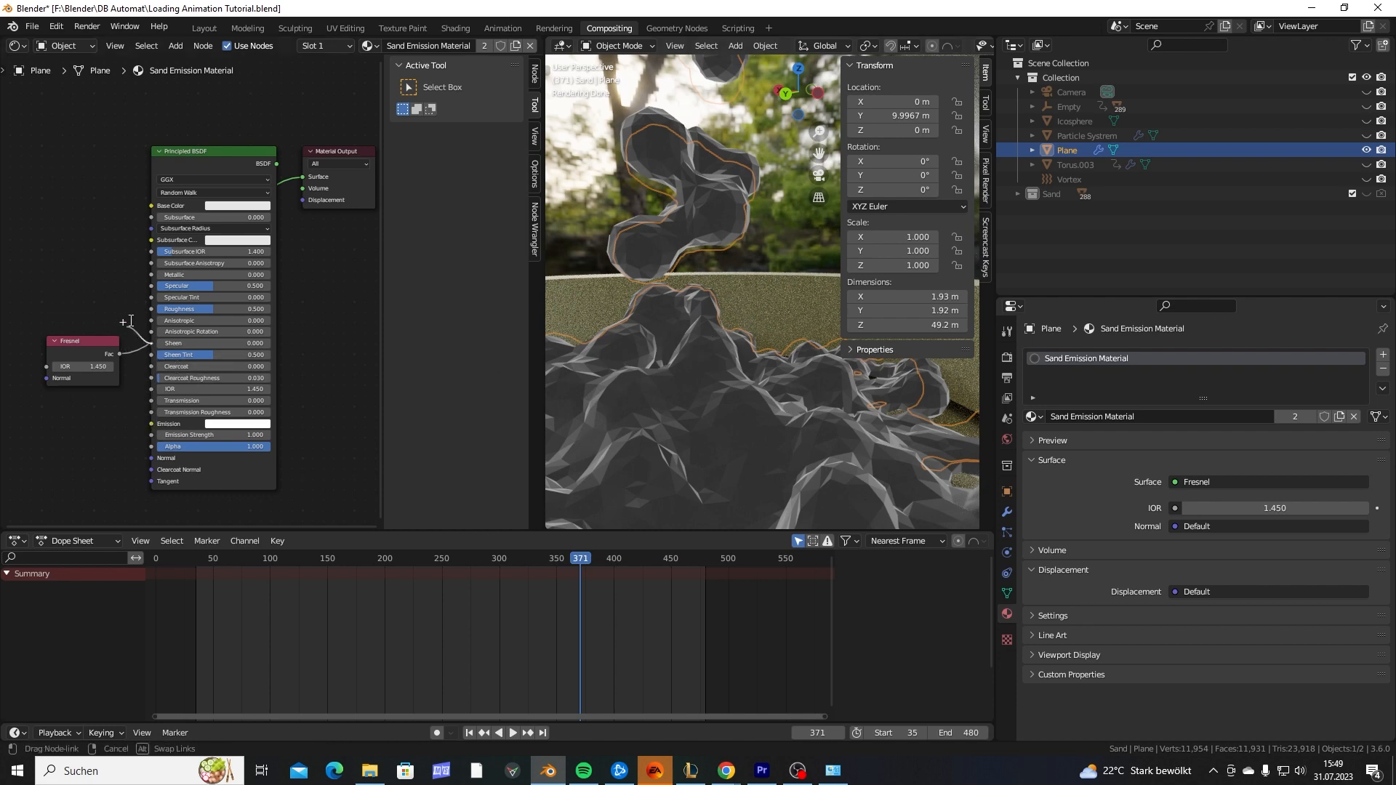
left_click_drag(130, 322, 67, 342)
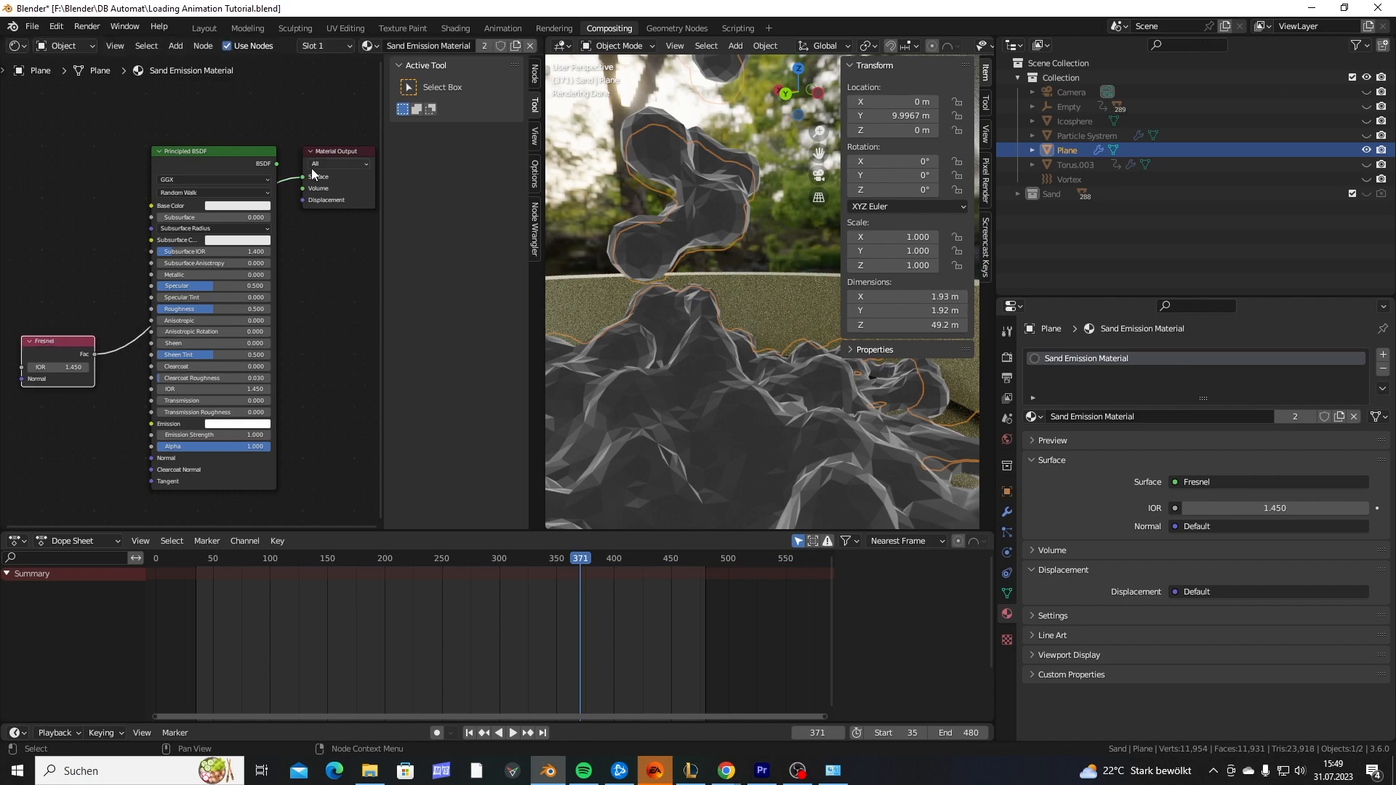
left_click_drag(305, 176, 151, 424)
middle_click_drag(278, 313, 275, 358)
left_click_drag(274, 208, 303, 222)
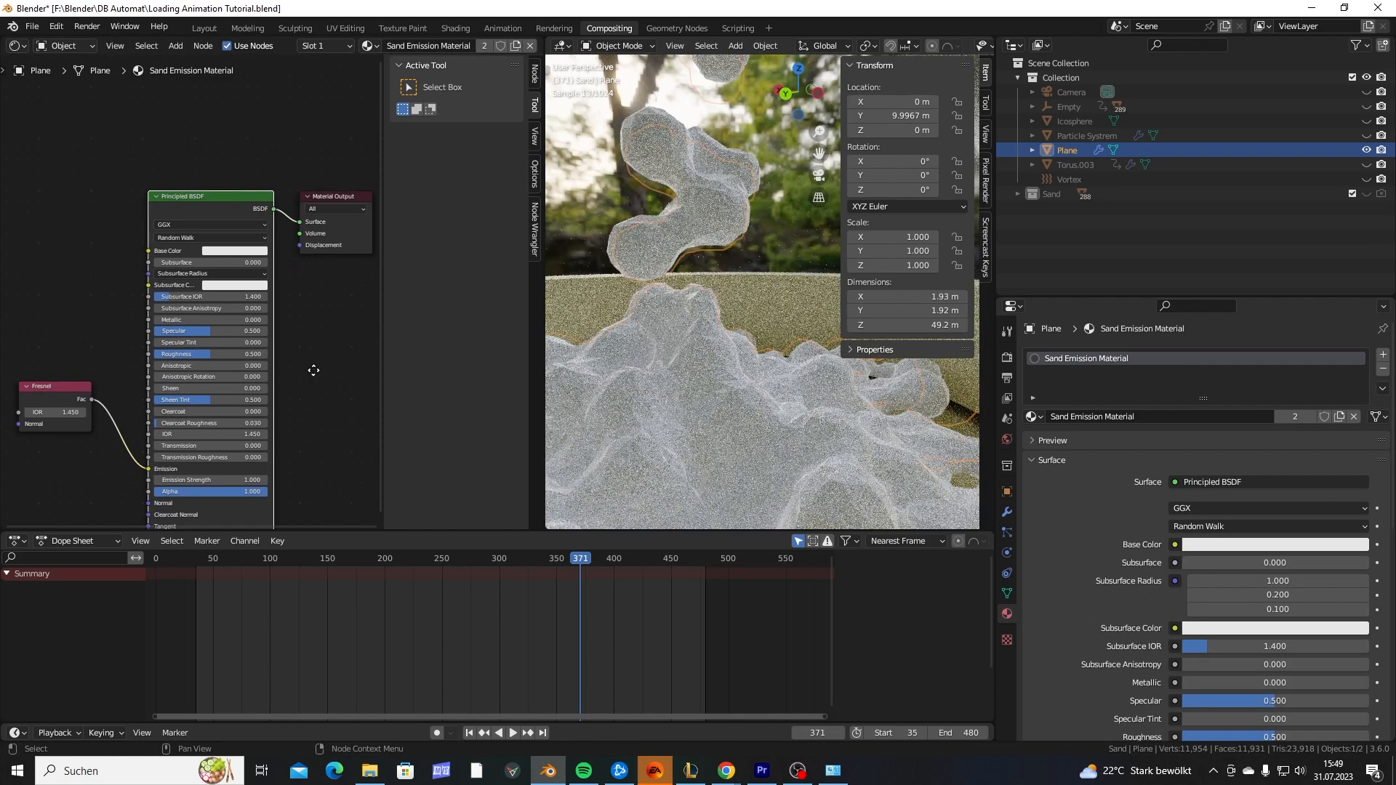
Move the Fresnel node away from the Principled BSDF and insert a Color Ramp node on its link to Emission.
middle_click_drag(354, 455, 370, 396)
middle_click_drag(150, 352, 235, 352)
left_click_drag(144, 344, 94, 334)
left_click(134, 265)
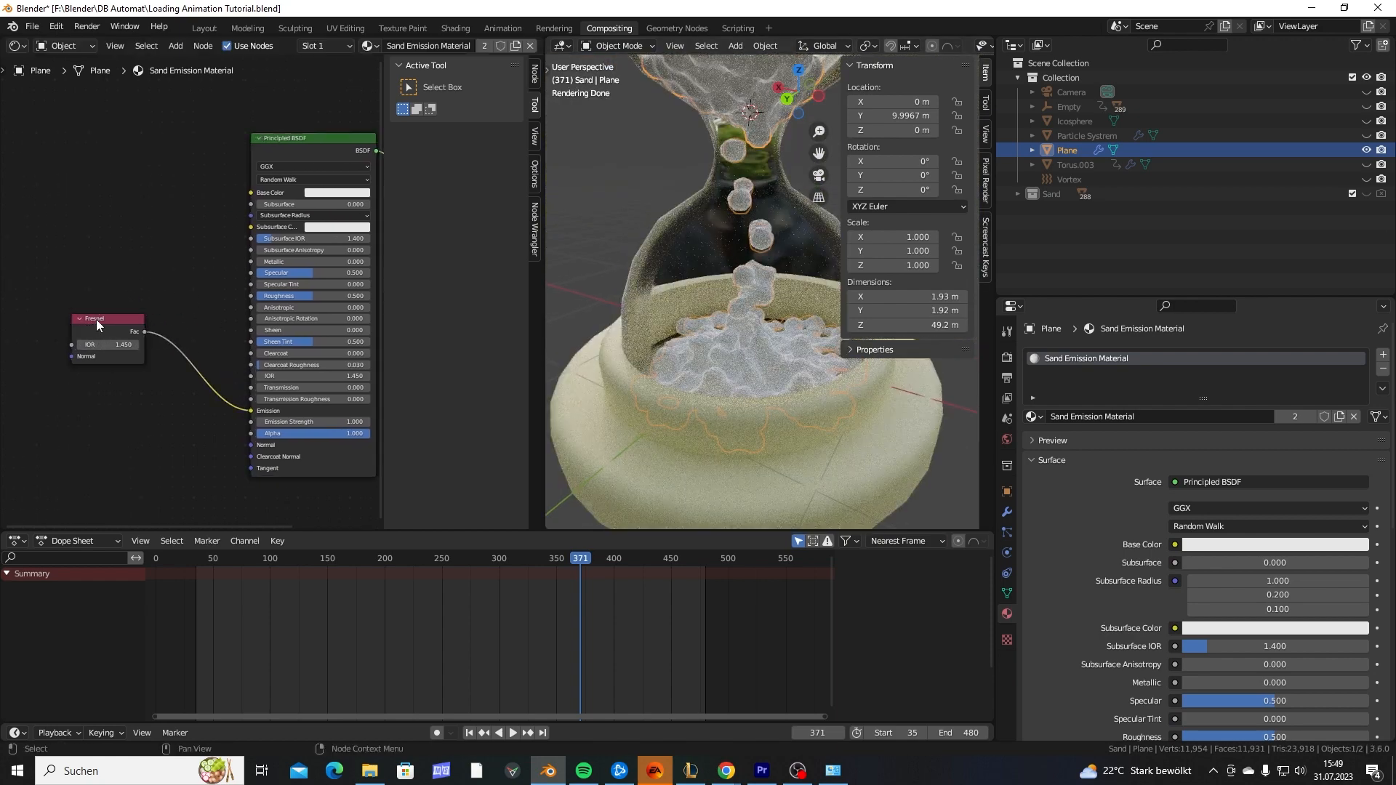
middle_click_drag(185, 296, 175, 302)
key("shift+a")
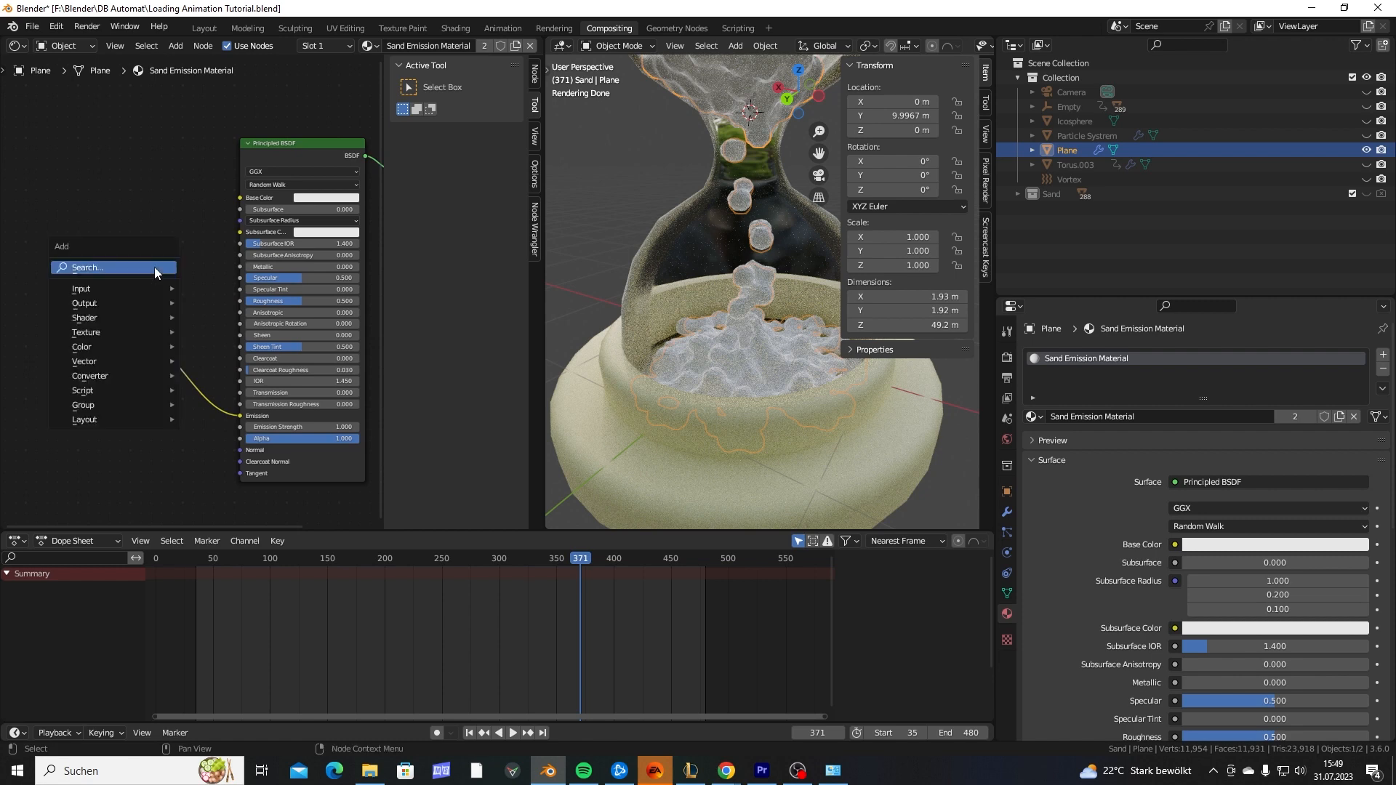
left_click(155, 269)
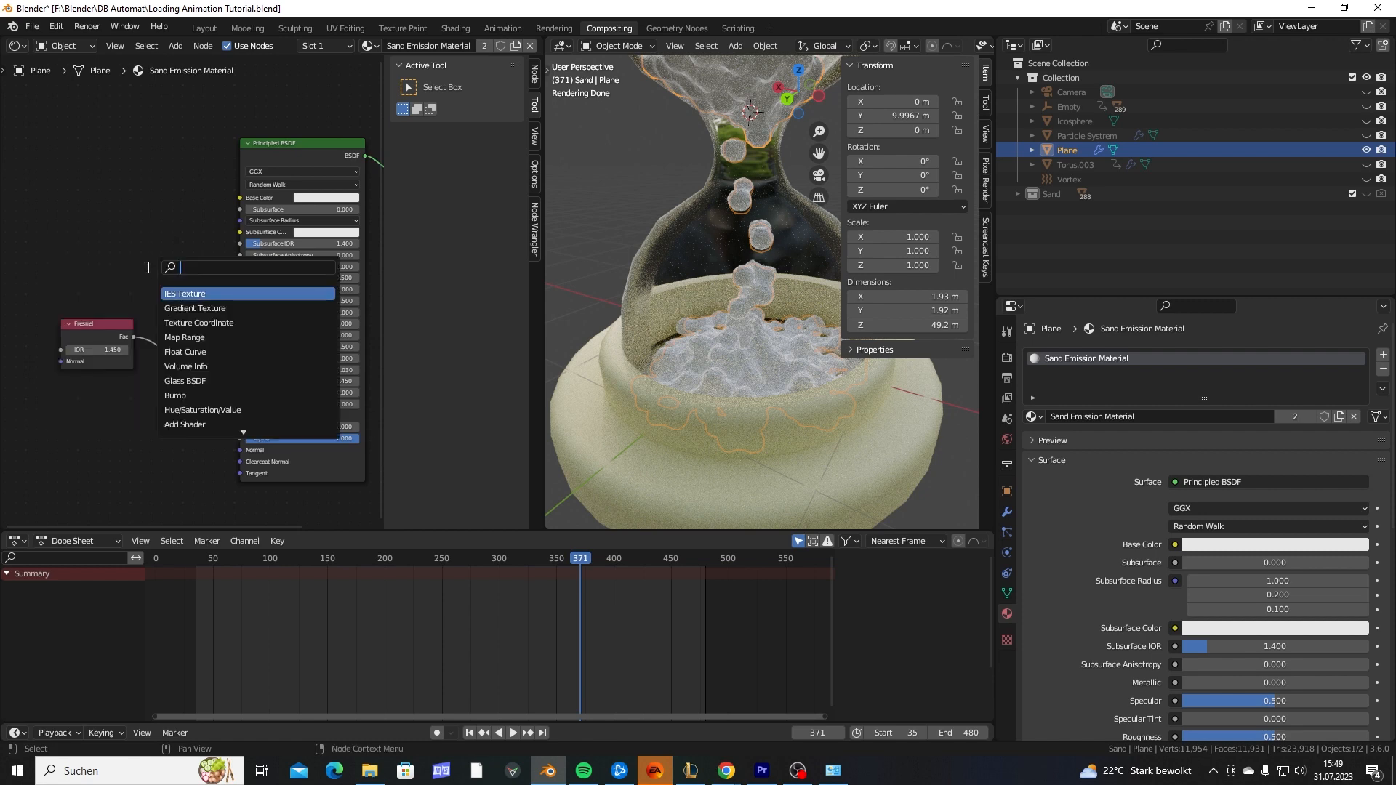
type("color")
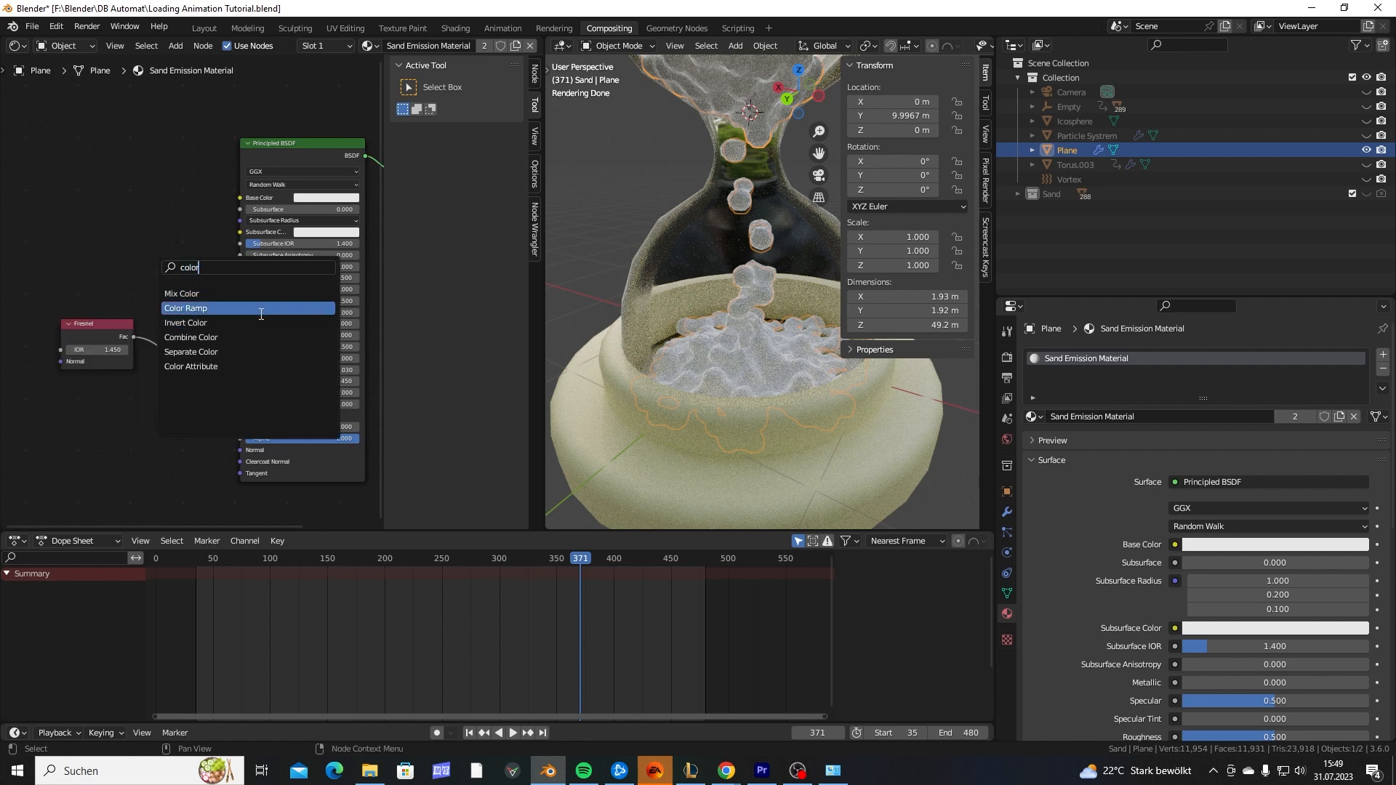
left_click(260, 309)
left_click(214, 341)
scroll(196, 407, "up", 2)
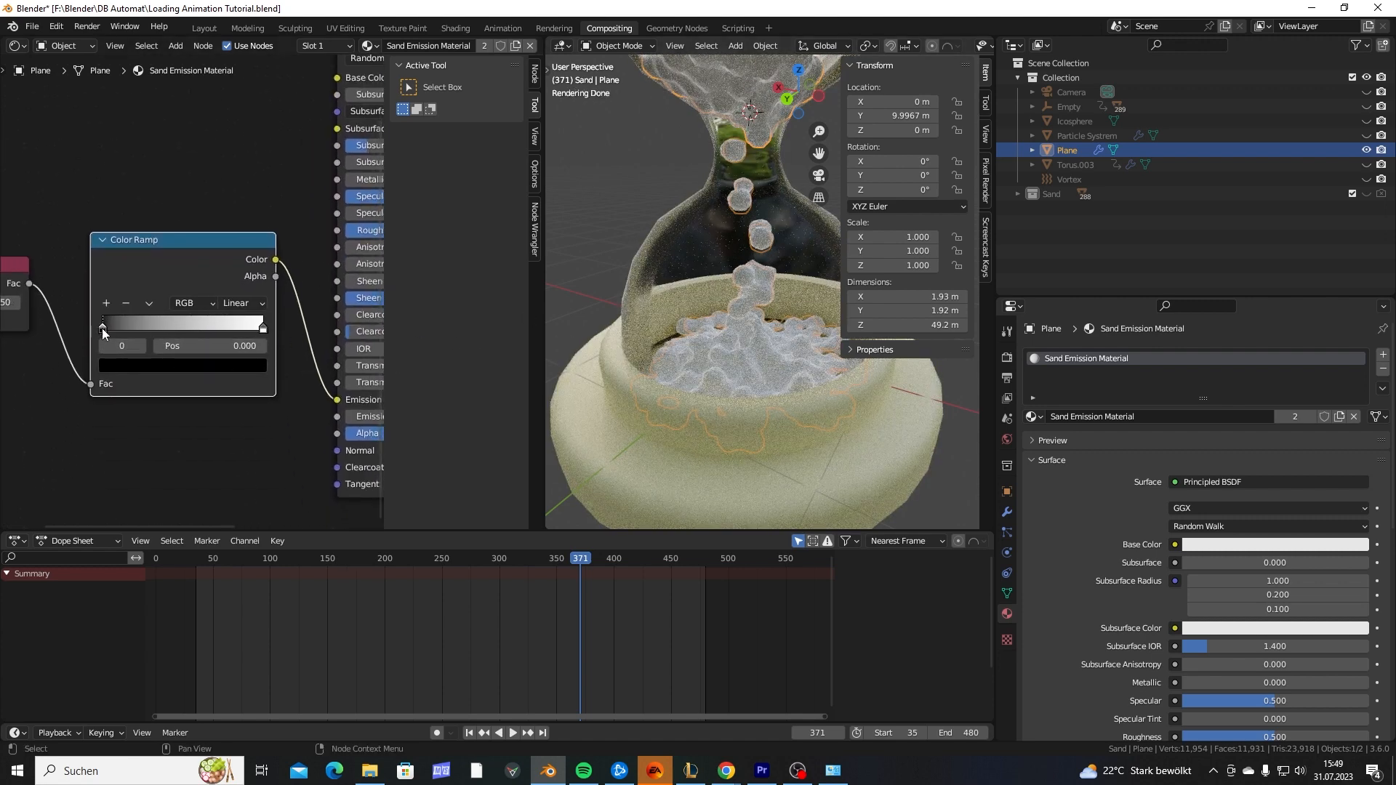
Brighten the Color Ramp's black stop to a value of 1.000, try a blue tint, and settle on pale yellow.
left_click(115, 366)
left_click_drag(230, 211, 231, 142)
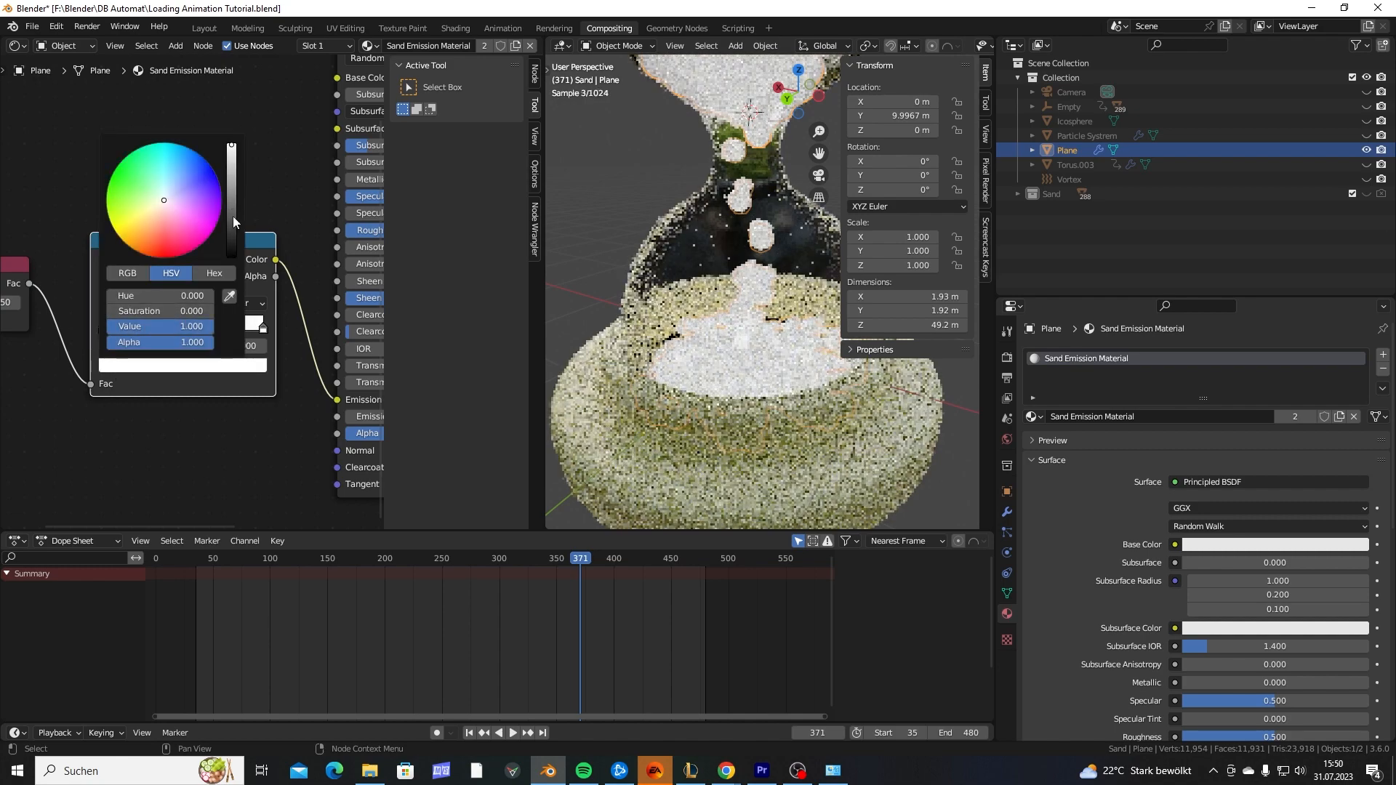
left_click(182, 364)
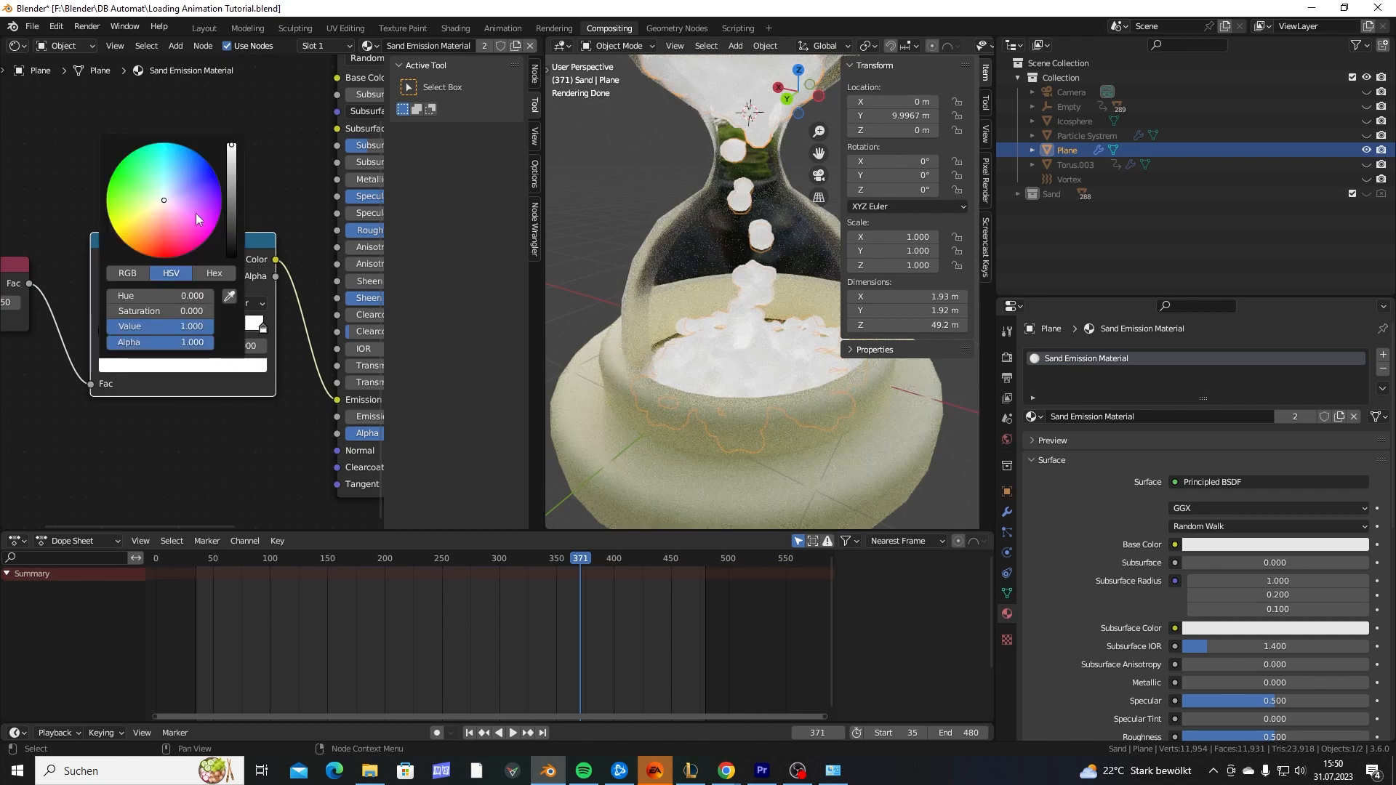
left_click(184, 187)
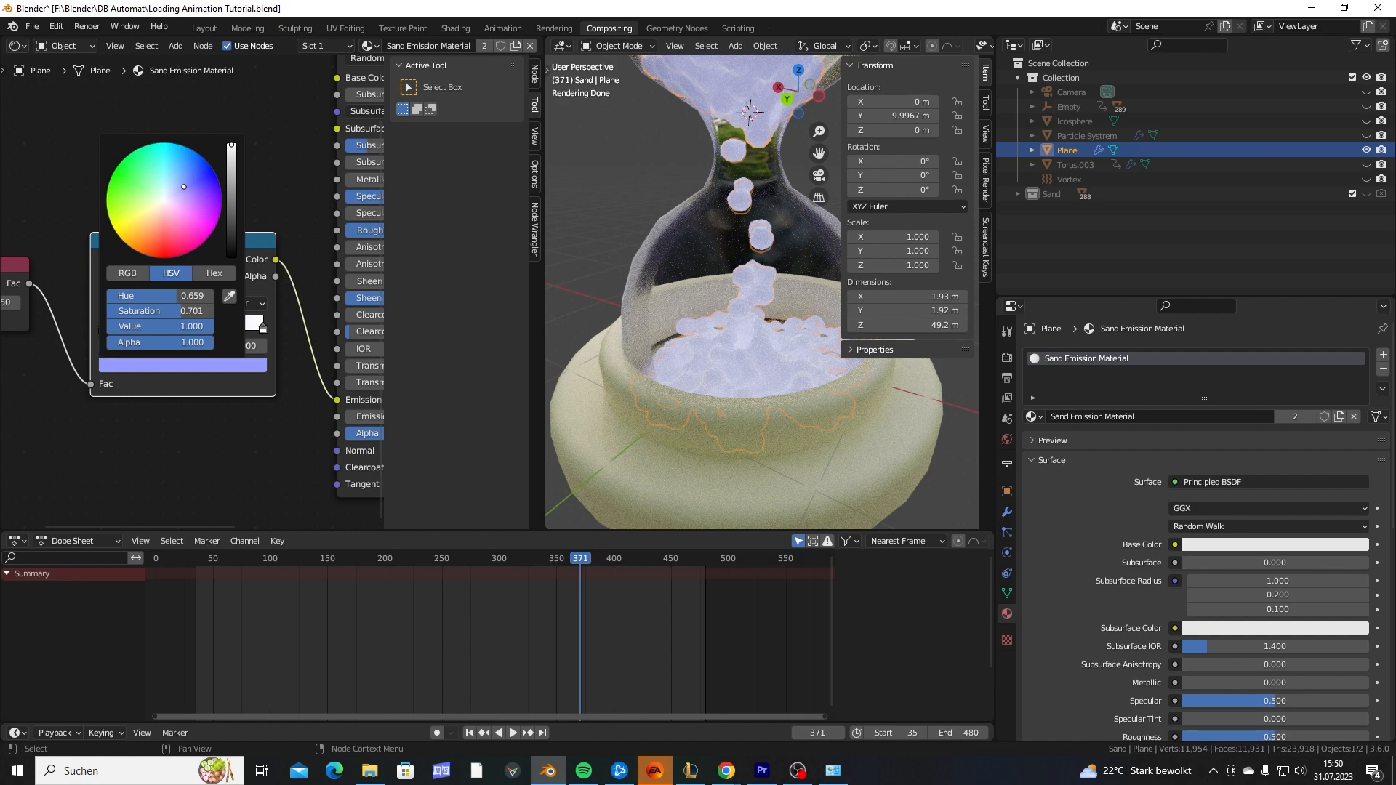
left_click_drag(184, 186, 190, 183)
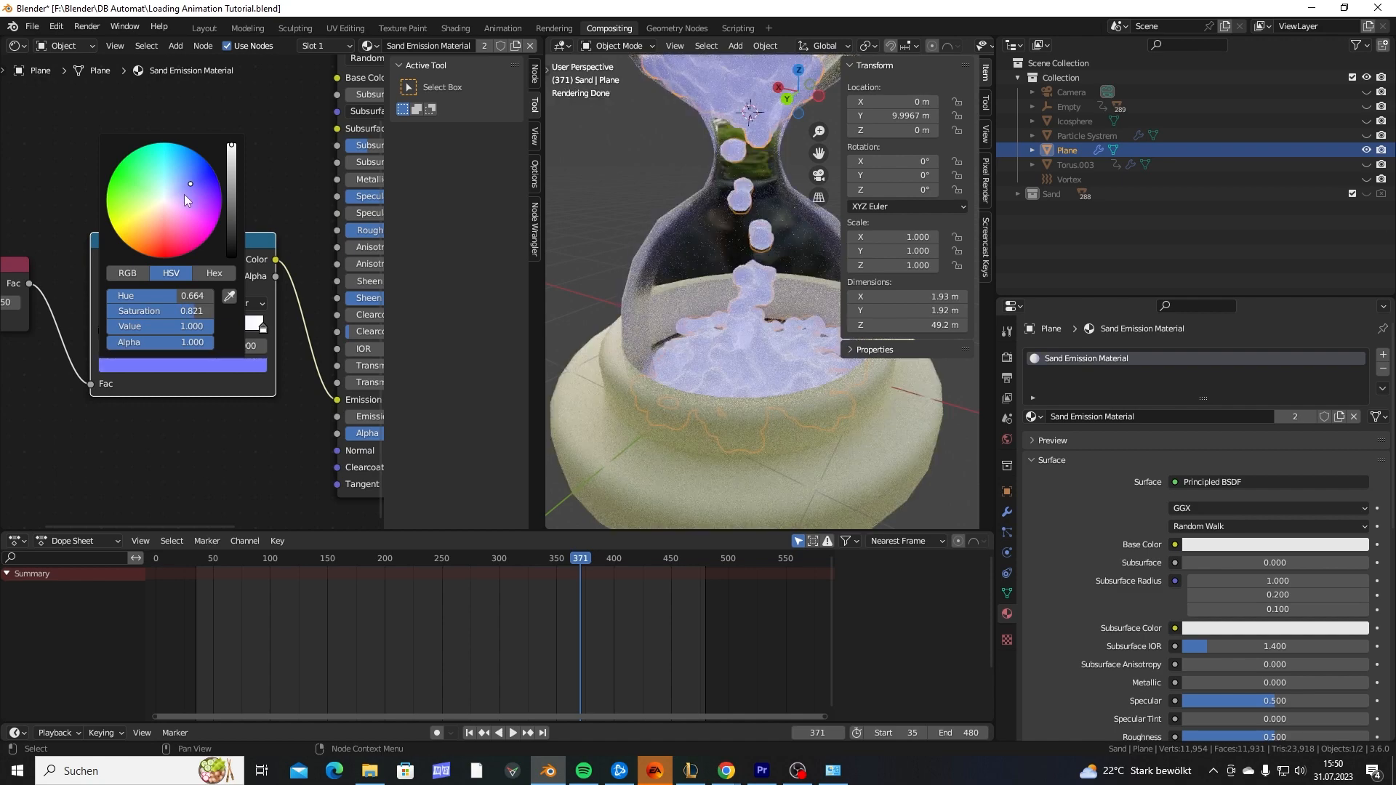
left_click(230, 365)
left_click(148, 217)
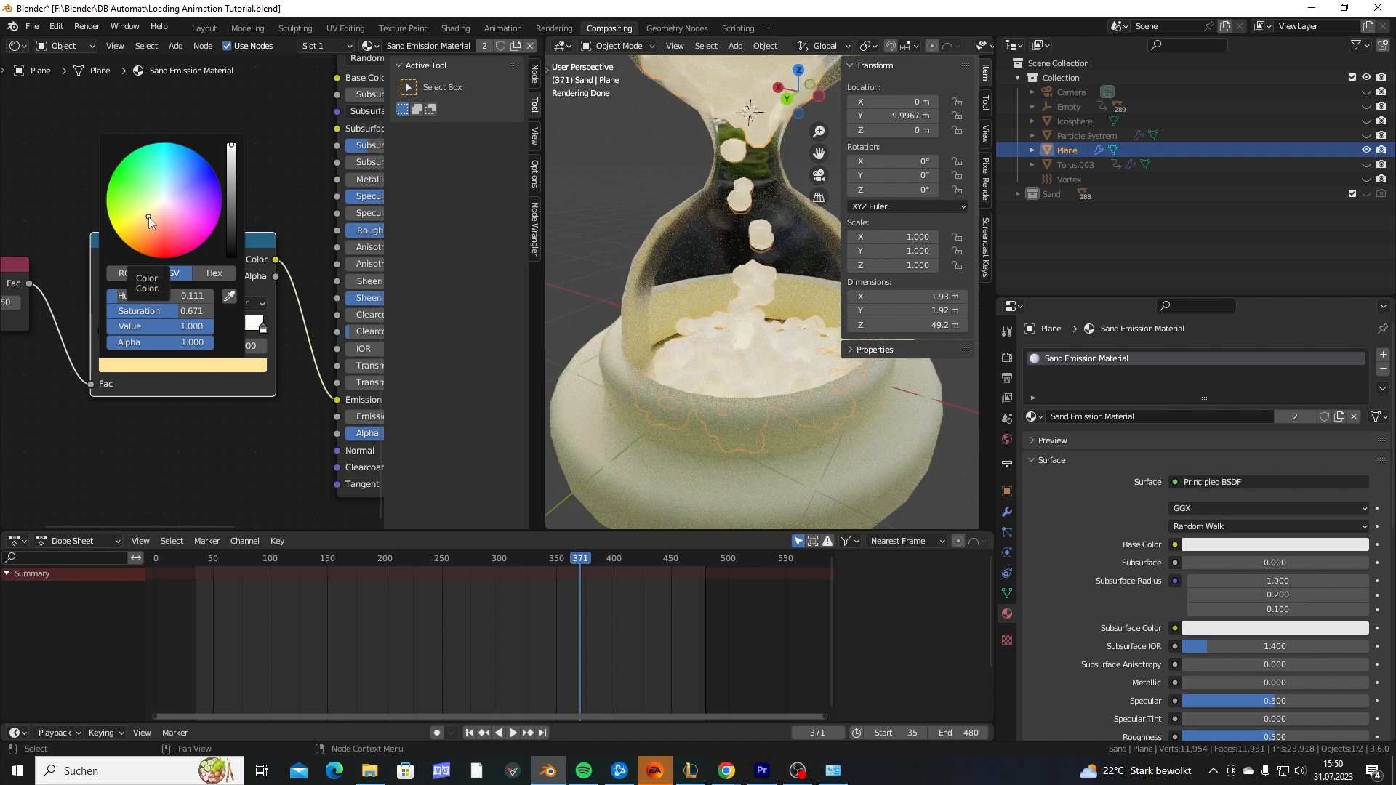
left_click_drag(148, 216, 147, 210)
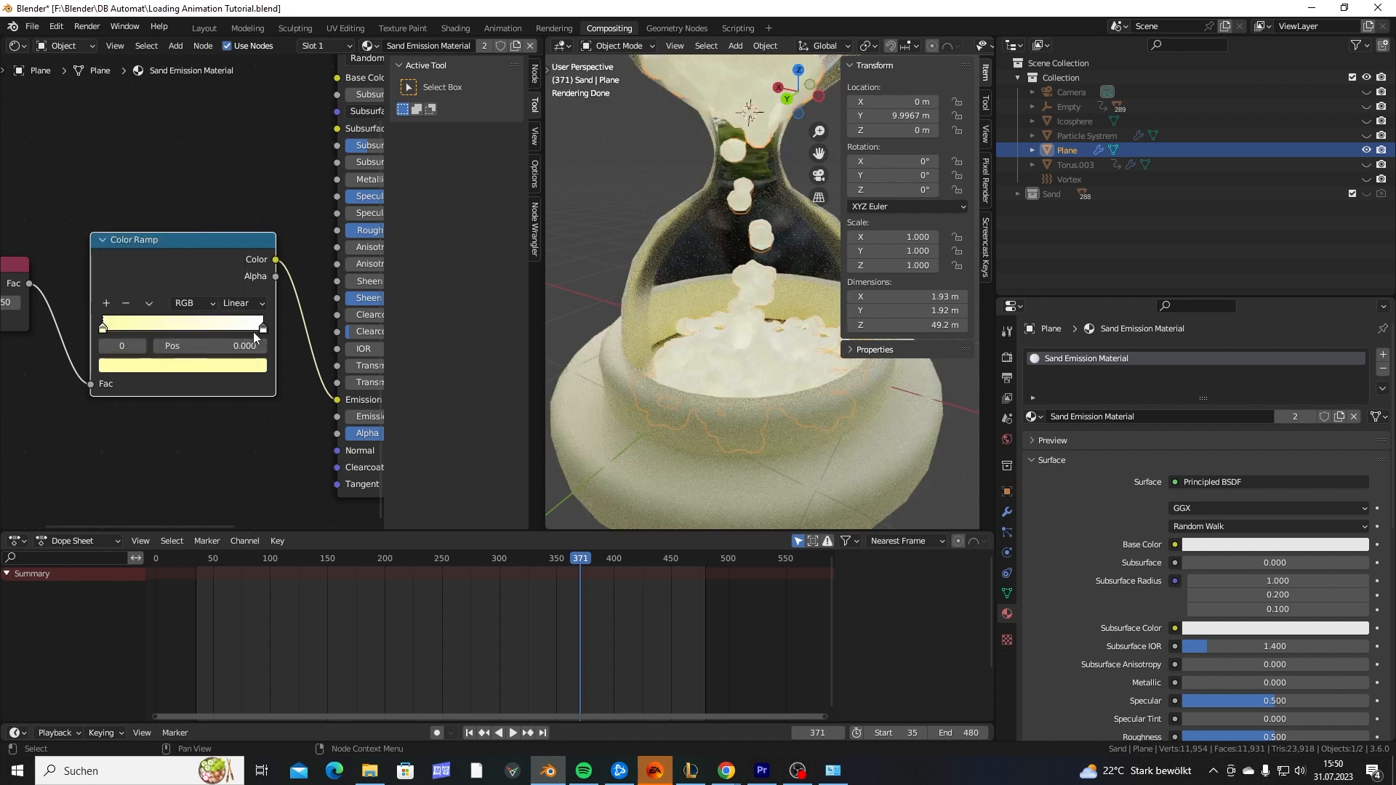
Tint the Color Ramp's white end stop light blue.
left_click(263, 329)
left_click(181, 365)
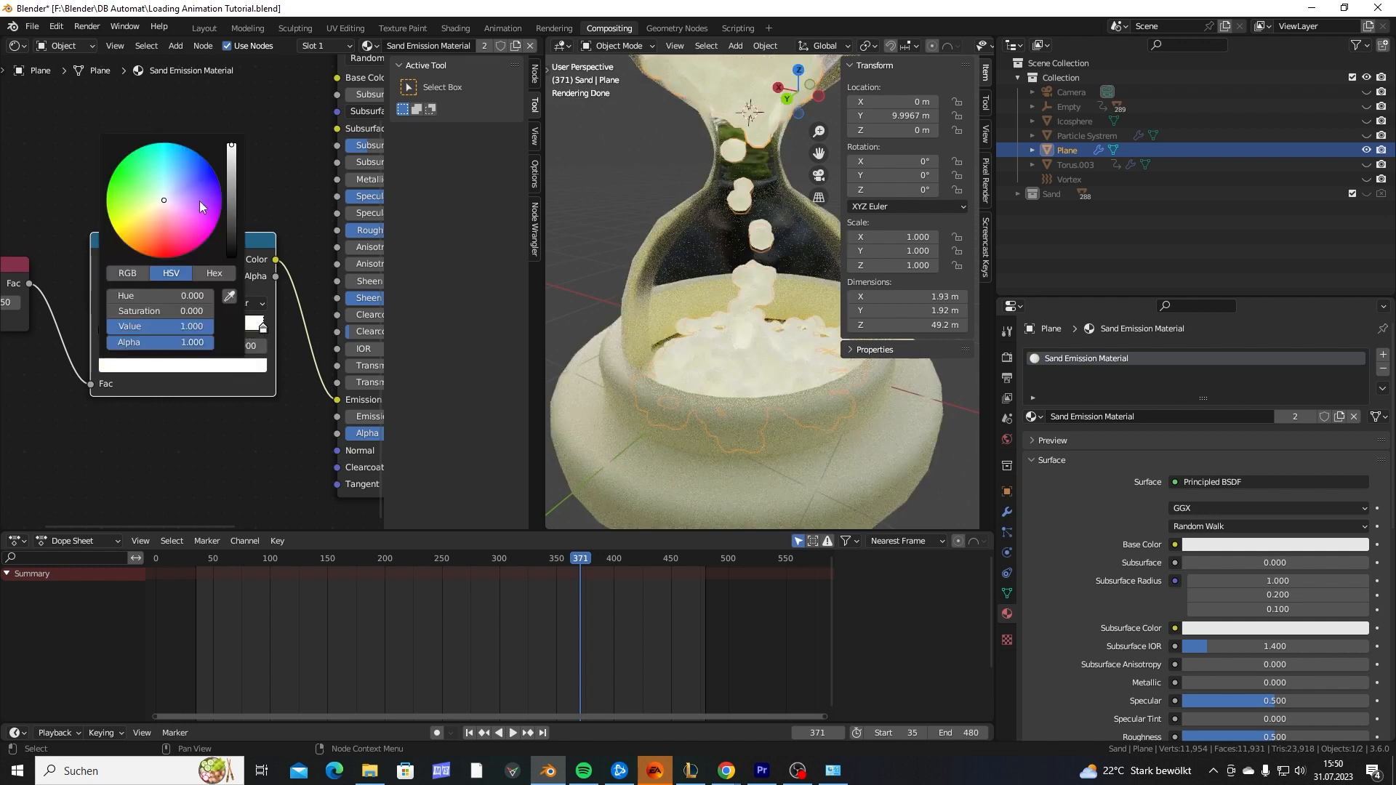
left_click(179, 191)
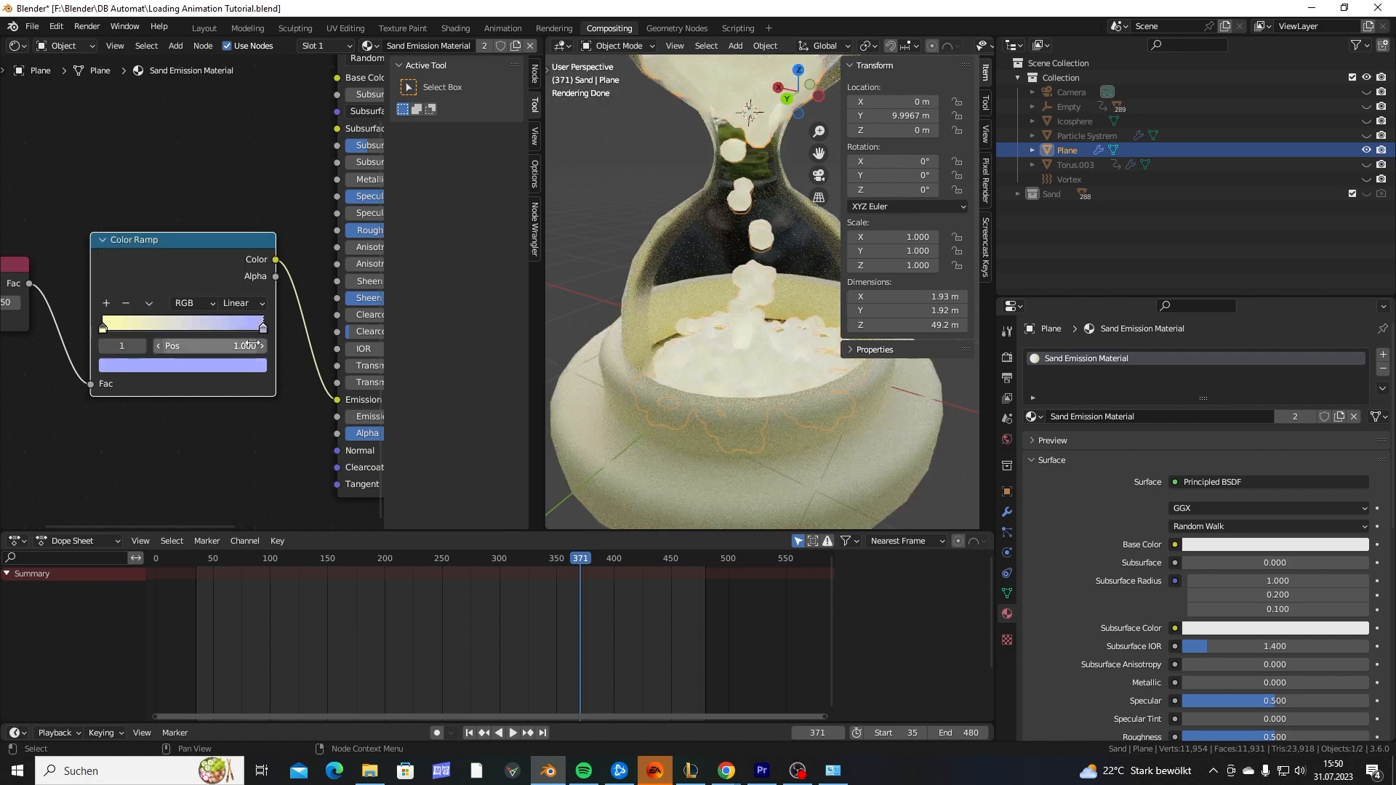
Swap the order of the Color Ramp stops, placing light blue at 0.382 and pale yellow at 0.441, and check the sand.
left_click_drag(263, 328, 191, 328)
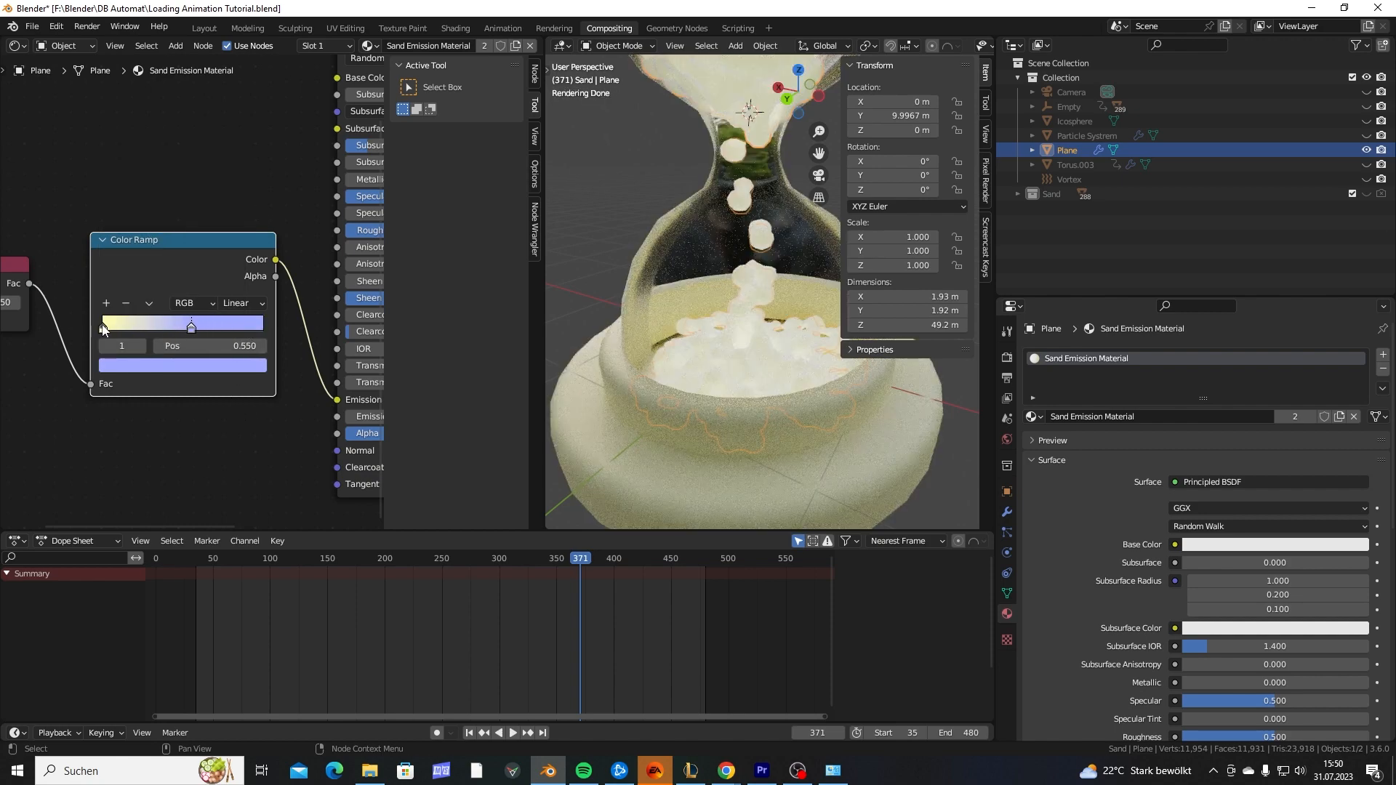
left_click_drag(104, 328, 172, 332)
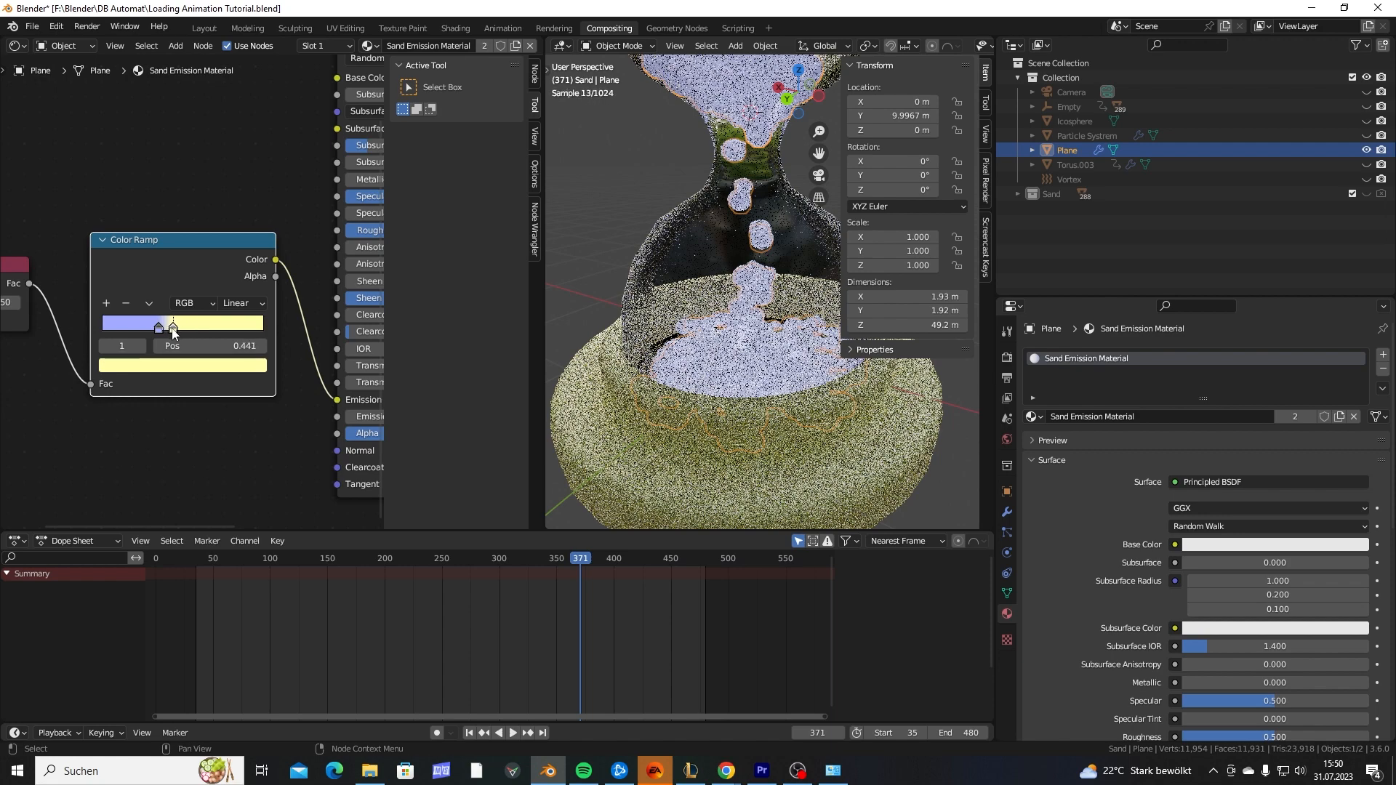
mouse_move(721, 317)
middle_mouse_down()
mouse_move(709, 365)
mouse_move(716, 317)
middle_mouse_up()
left_click_drag(158, 329, 164, 329)
mouse_move(670, 384)
middle_mouse_down()
mouse_move(690, 355)
mouse_move(679, 361)
middle_mouse_up()
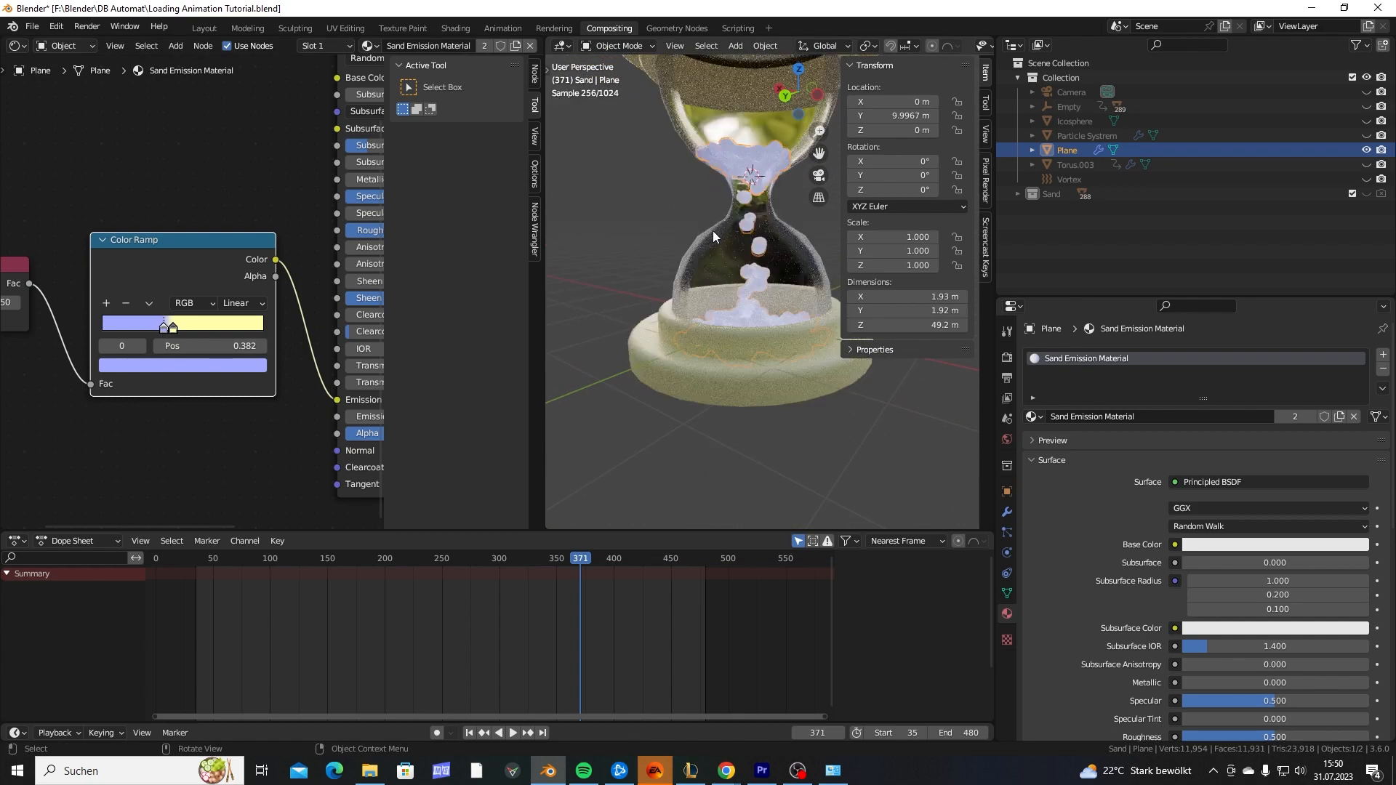
middle_click_drag(727, 295, 719, 300)
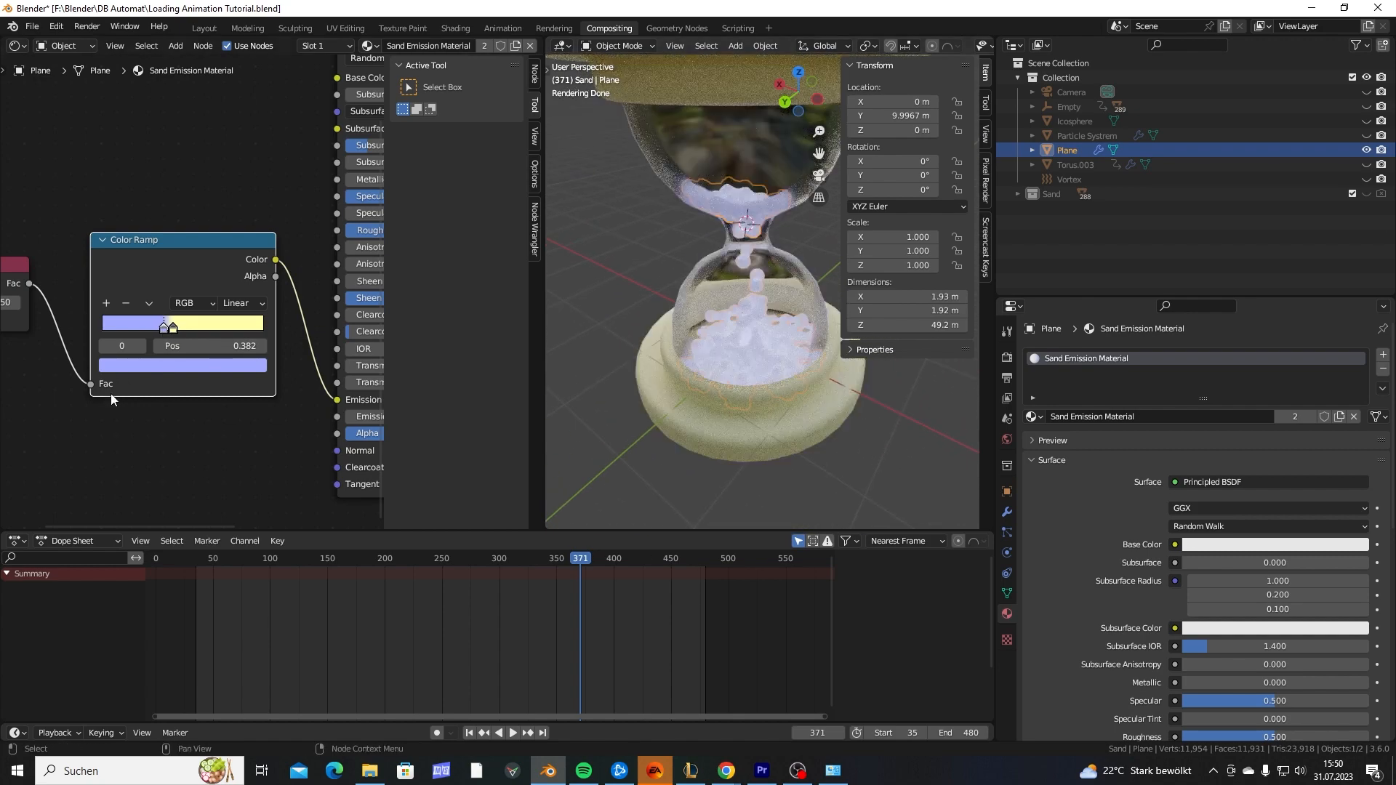
Lower the Fresnel node's IOR to 0.850 and inspect the colored edges on the sand up close.
middle_click_drag(41, 343, 100, 330)
mouse_move(53, 290)
left_mouse_down("shift")
mouse_move(1, 290)
mouse_move(48, 290)
left_mouse_up("shift")
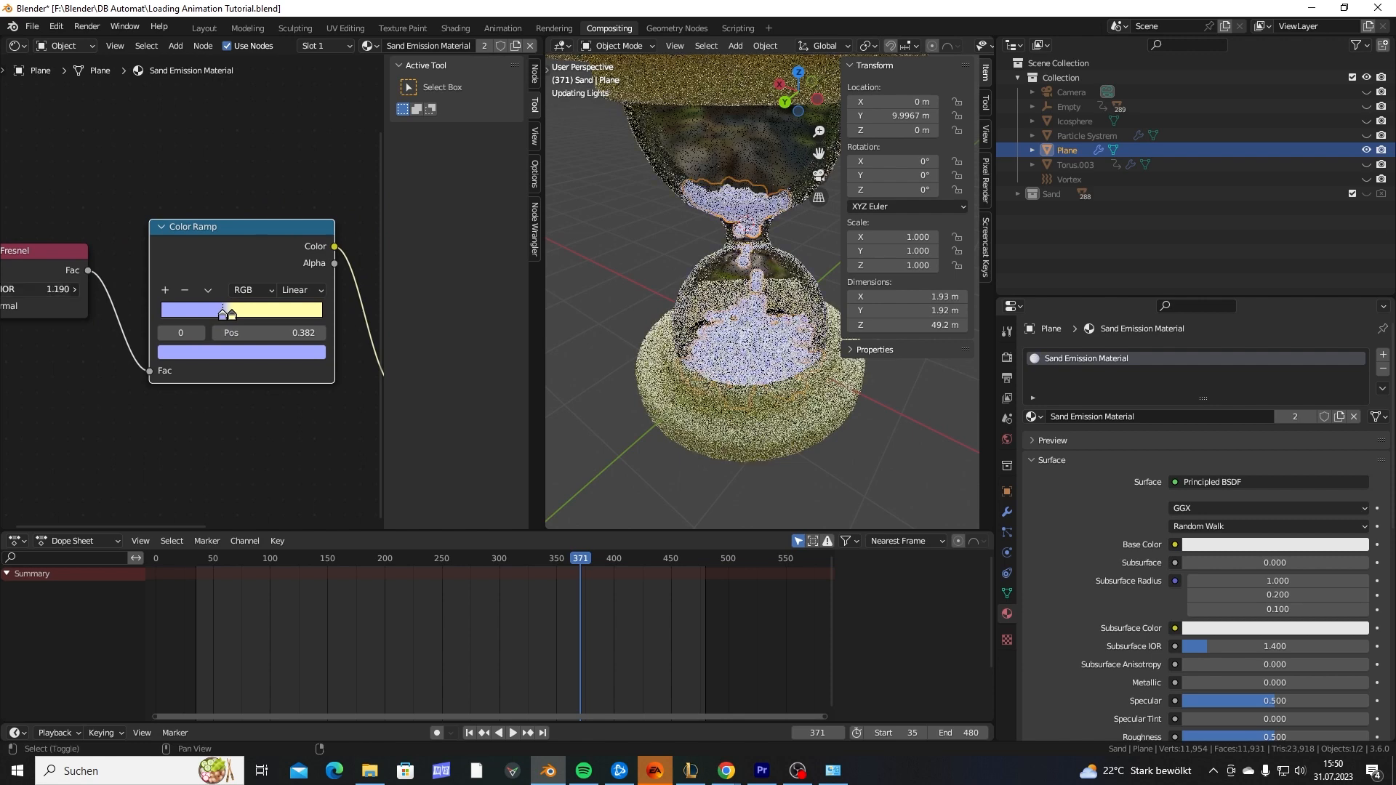
left_click_drag(48, 290, 48, 290, "shift")
scroll(776, 404, "up", 6)
middle_click_drag(743, 432, 741, 395)
scroll(741, 394, "up", 5)
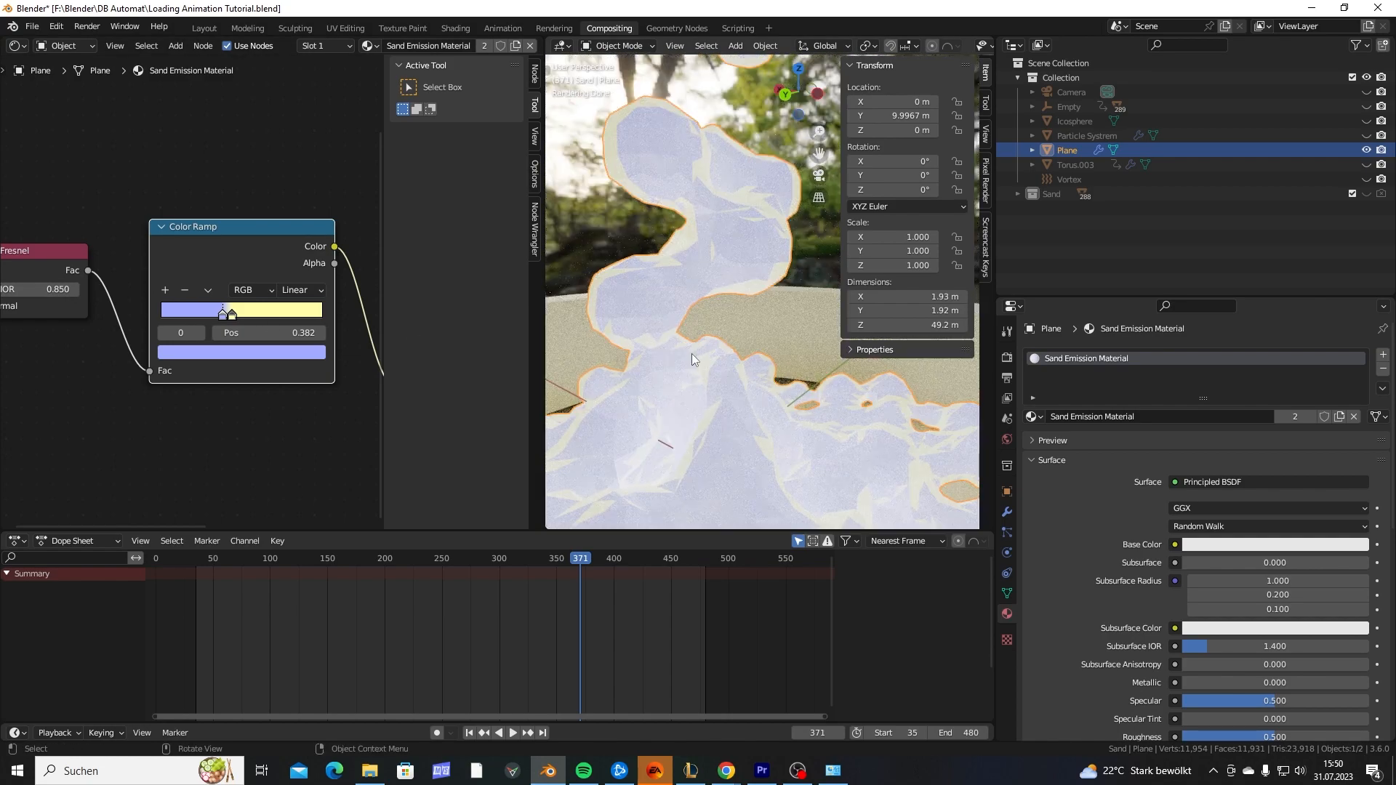
scroll(677, 394, "down", 5)
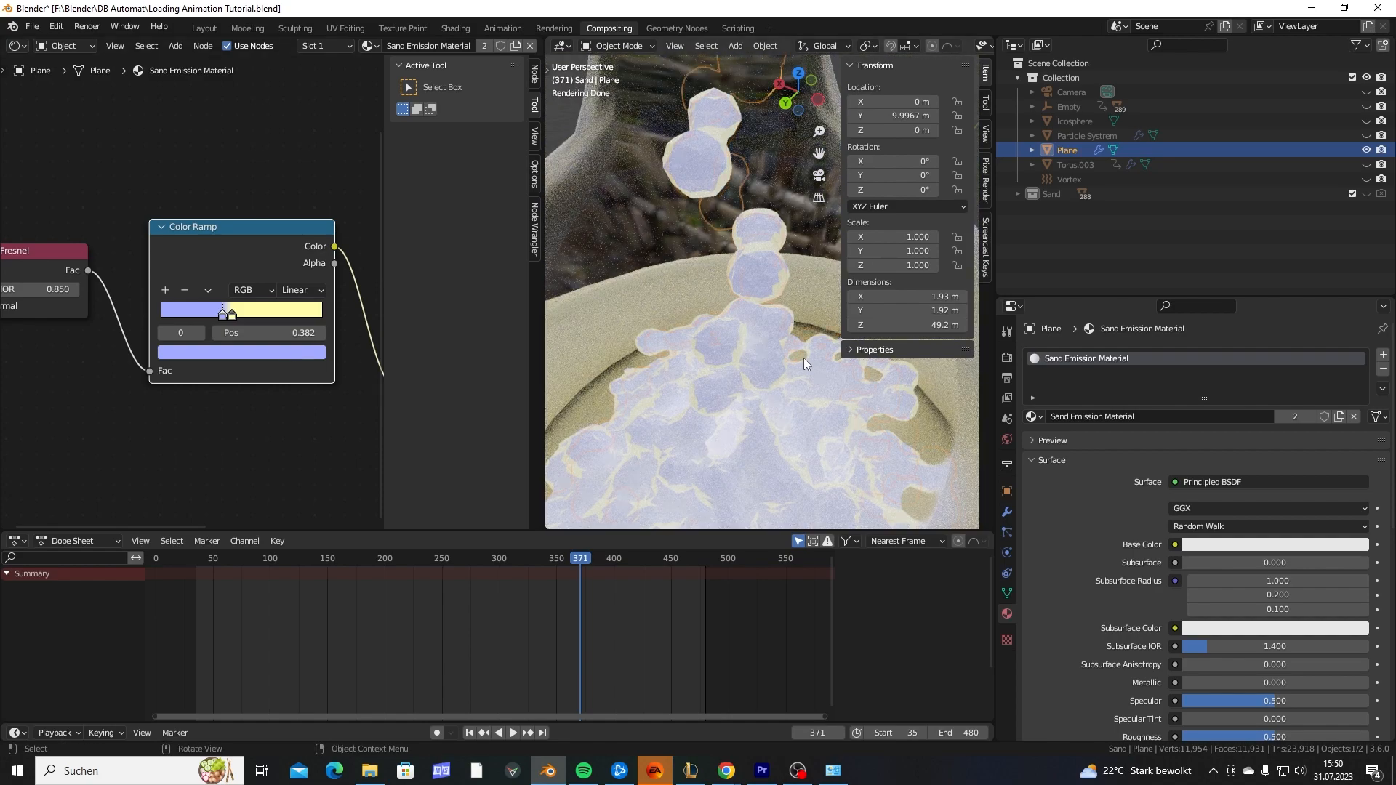
scroll(778, 378, "down", 6)
mouse_move(788, 380)
middle_mouse_down()
mouse_move(758, 378)
mouse_move(771, 352)
mouse_move(788, 394)
middle_mouse_up()
Leave local view to show the whole scene, and select and frame the icosphere away from the hourglass.
key("KP_Divide")
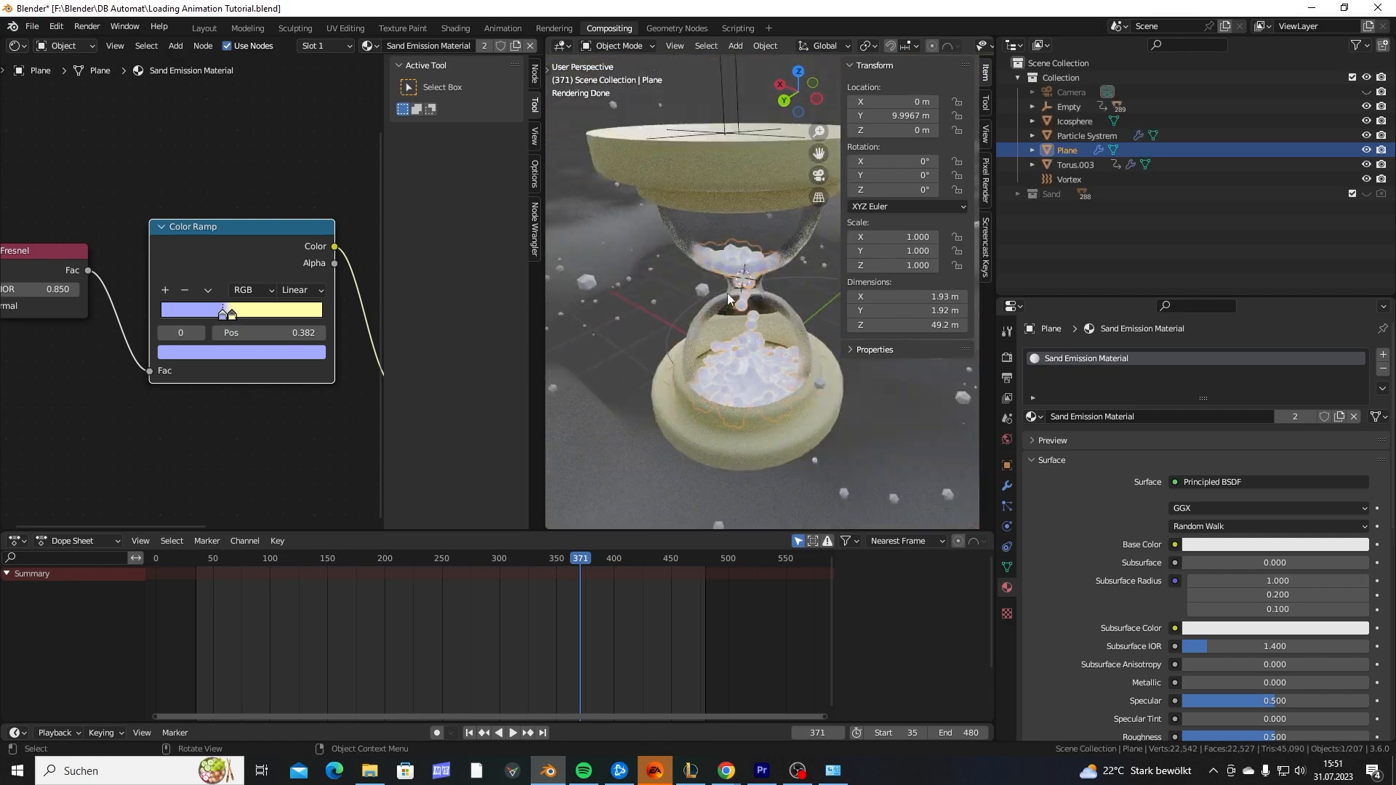
middle_click_drag(648, 368, 722, 375)
left_click(664, 354)
scroll(717, 366, "down", 2)
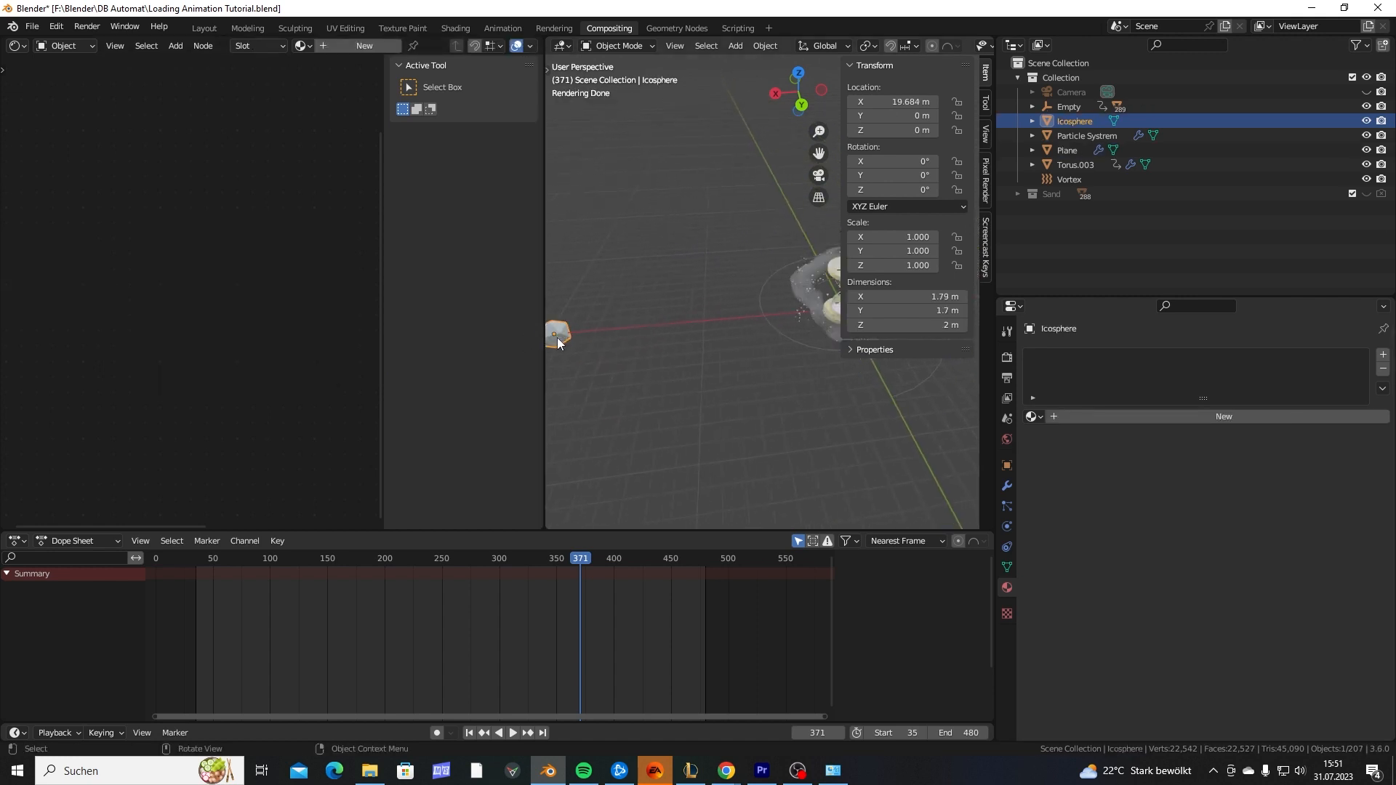
middle_click_drag(557, 338, 631, 326, "shift")
middle_click_drag(744, 325, 658, 336, "shift")
scroll(760, 329, "up", 5)
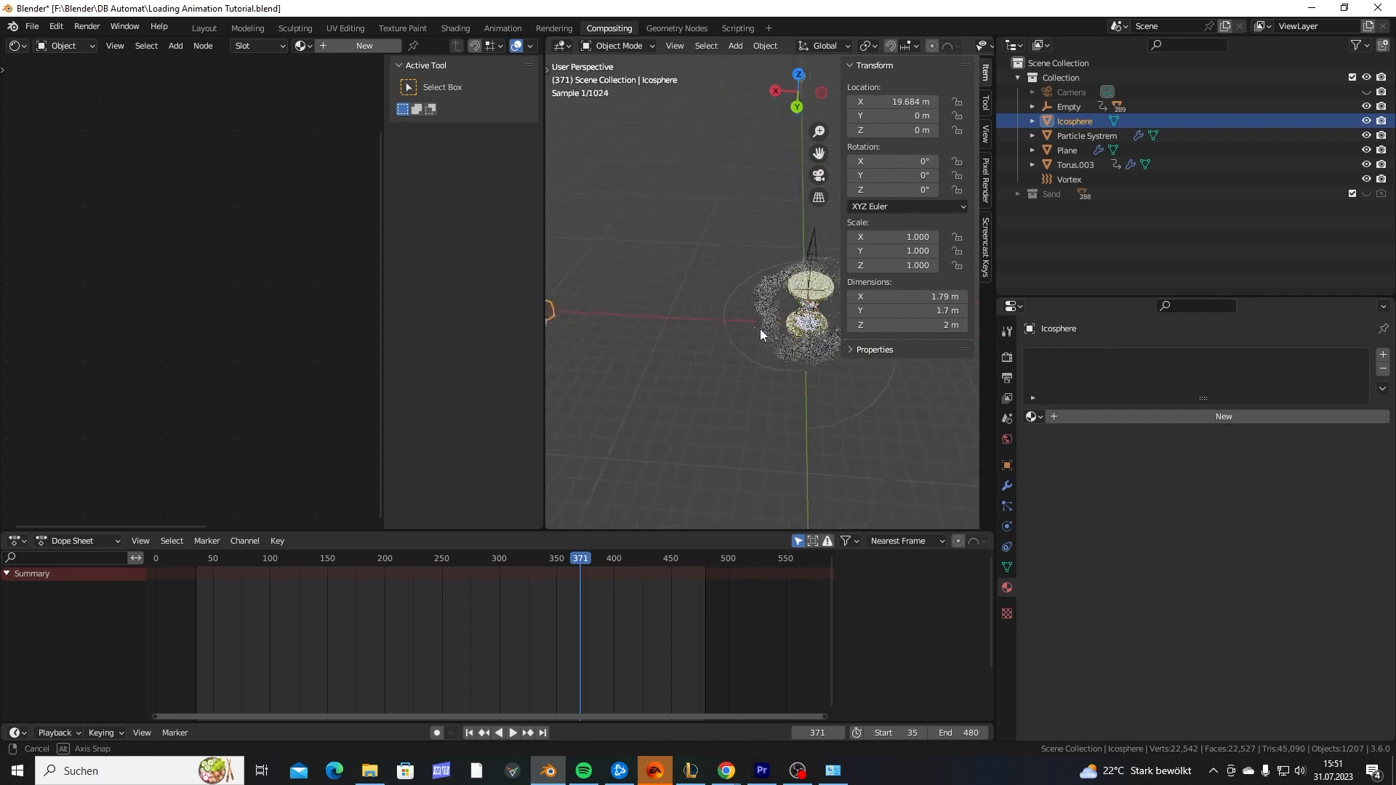
key("KP_Decimal")
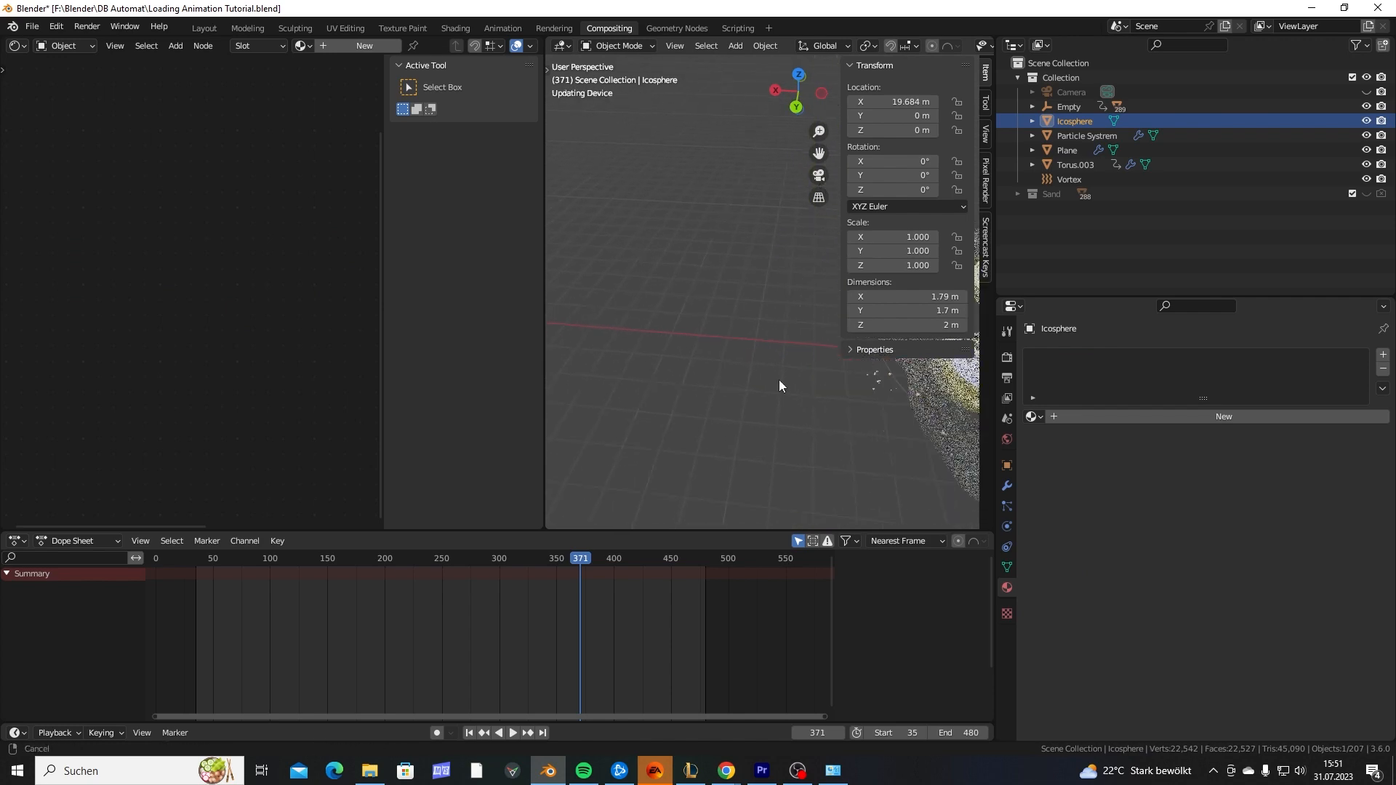
Create a new material on the icosphere and name it Particle.
left_click(1163, 417)
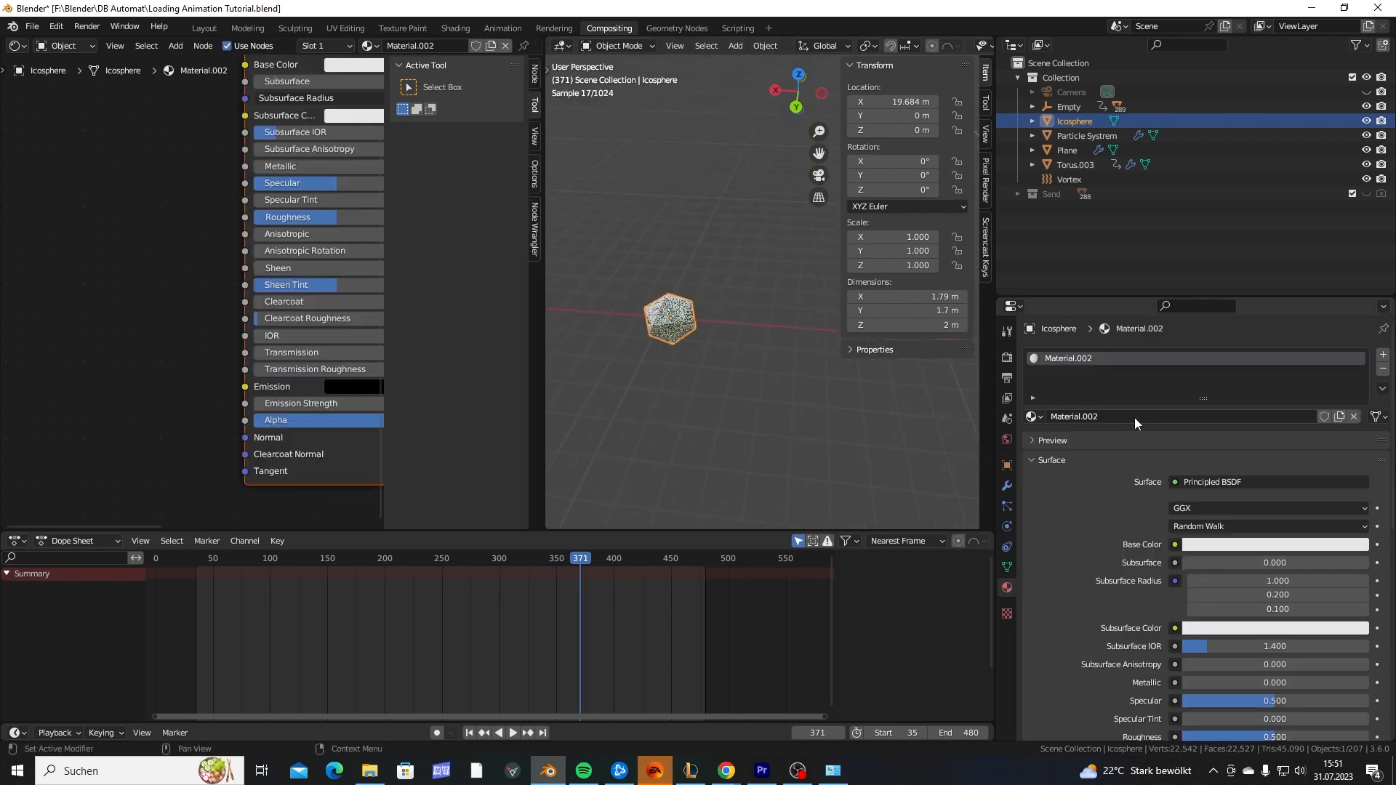
double_click(1055, 358)
type("Partic")
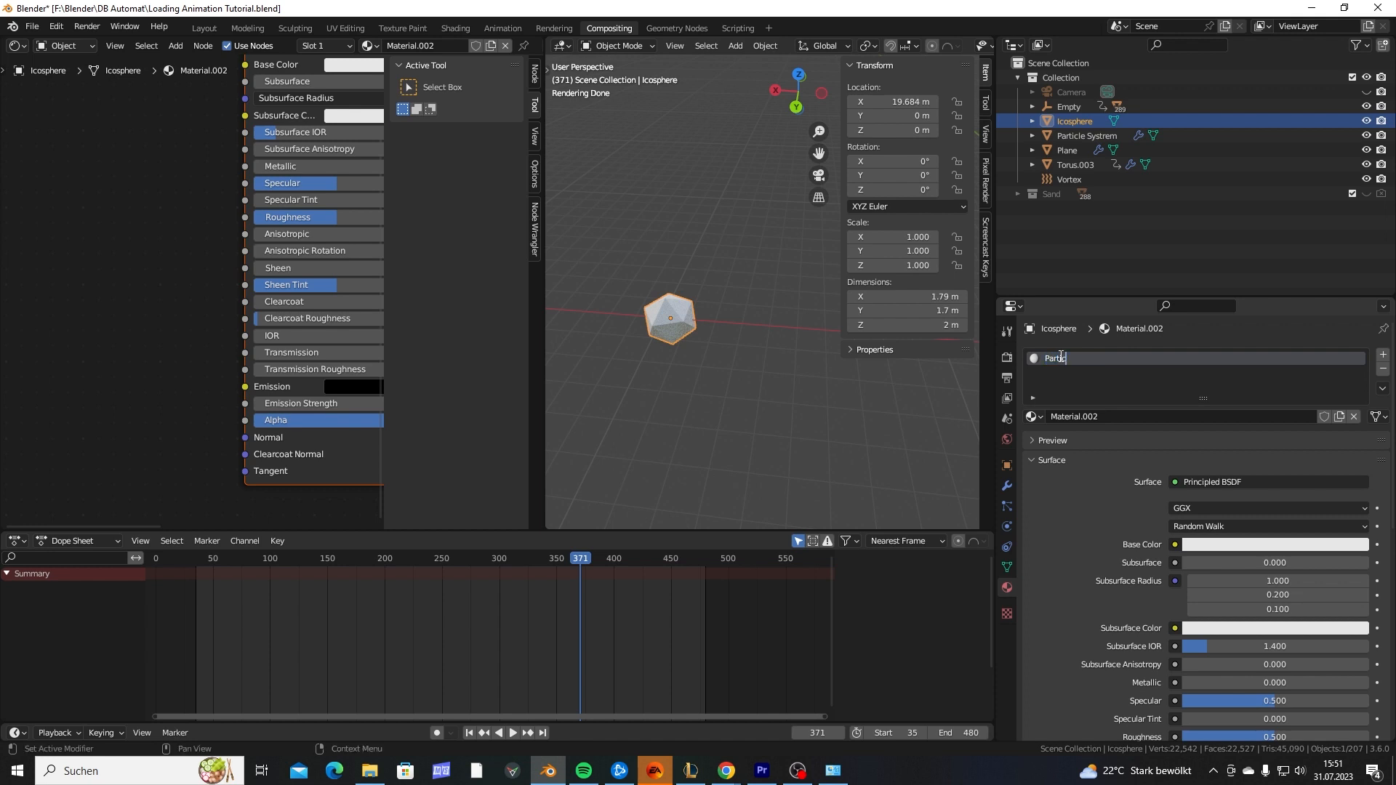
type("le")
key("Return")
Set the particle material's emission color to white, deselect the icosphere and check the particles around the hourglass.
scroll(1113, 542, "down", 4)
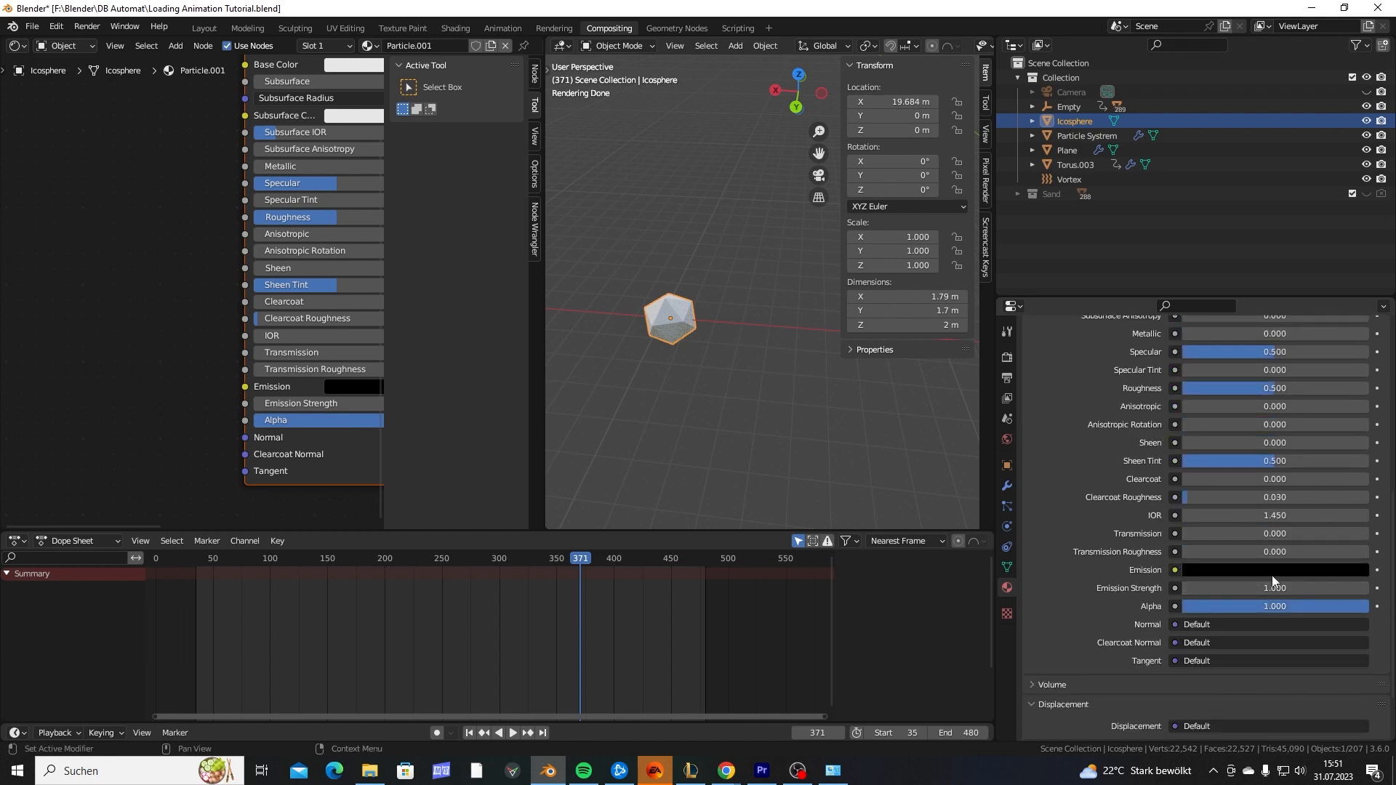
left_click(1236, 571)
left_click(1249, 571)
left_click(1198, 571)
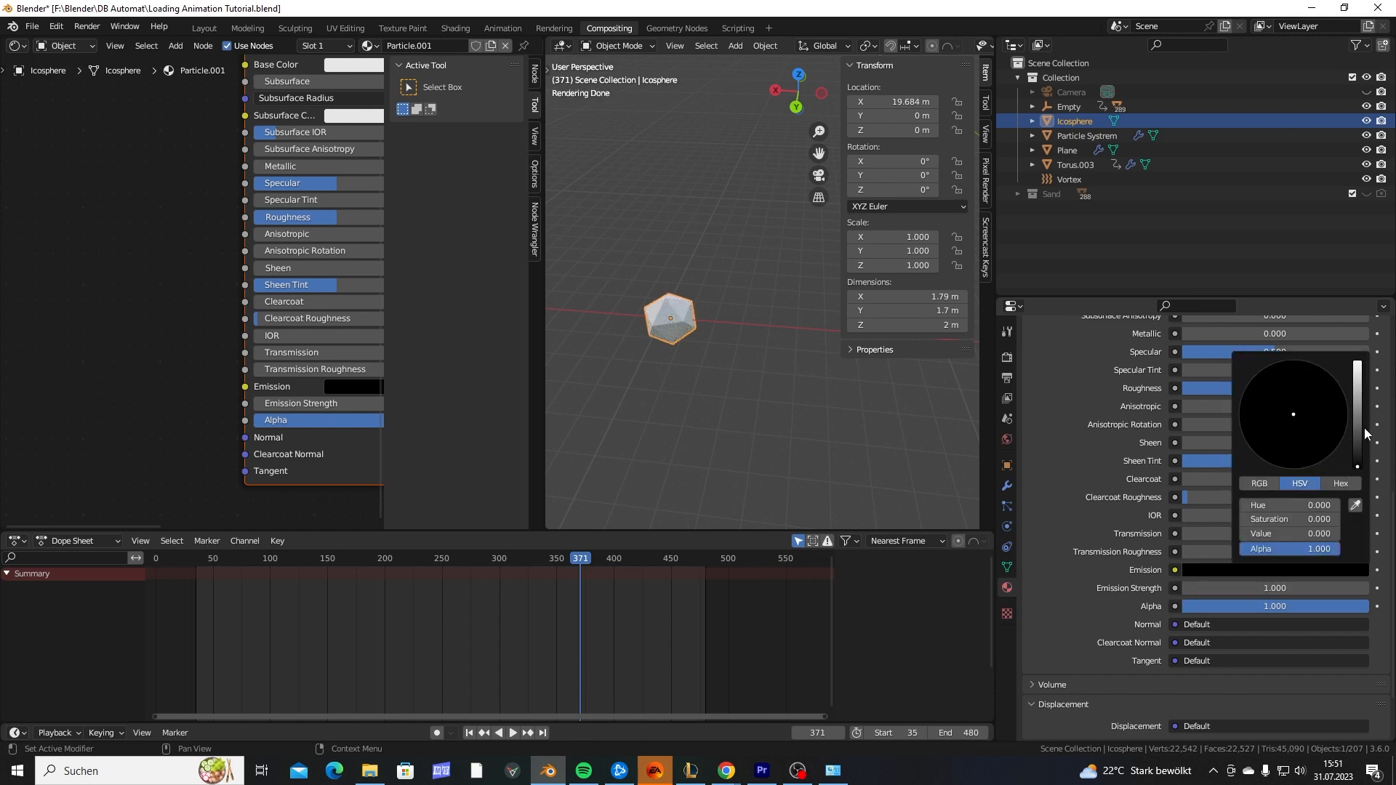
left_click_drag(1363, 433, 1357, 364)
left_click(792, 426)
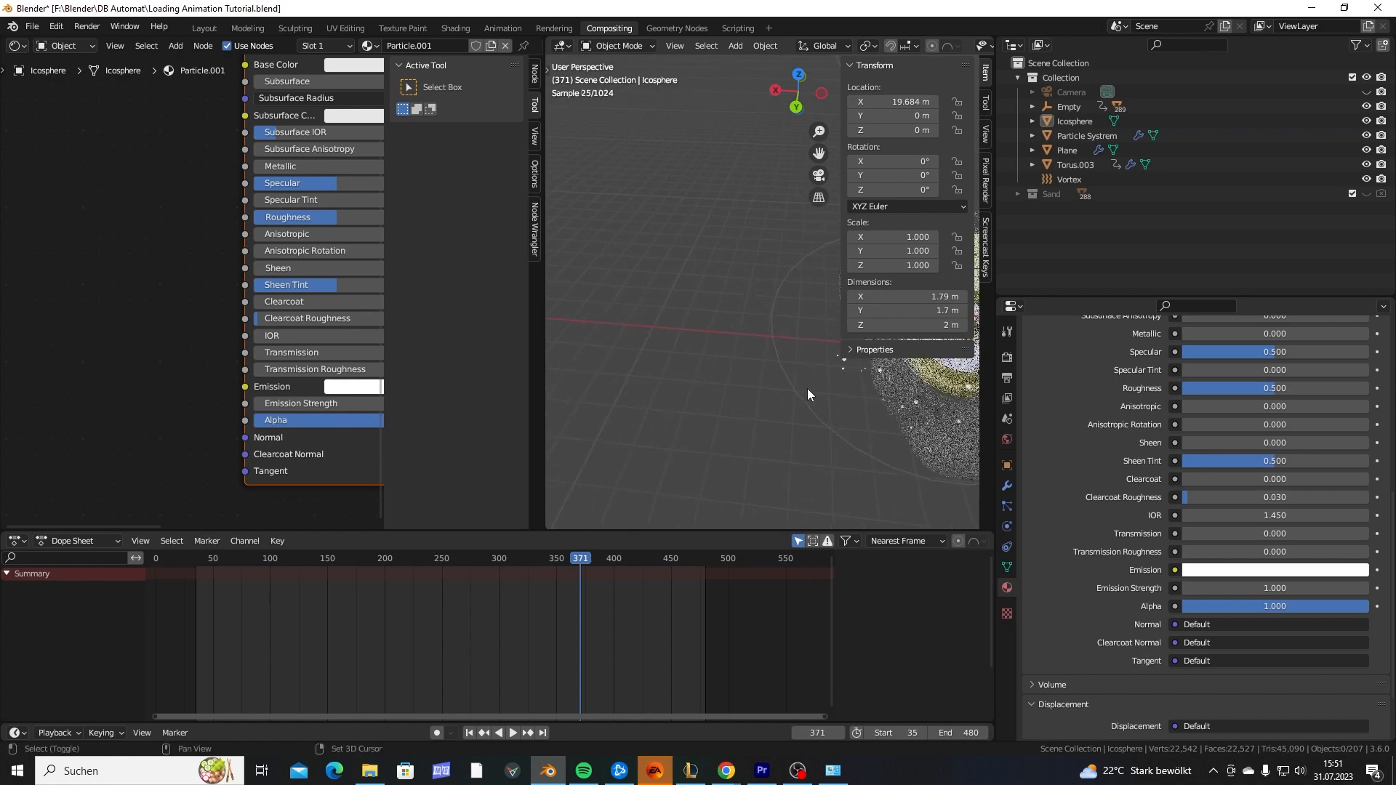
middle_click_drag(807, 389, 695, 342, "shift")
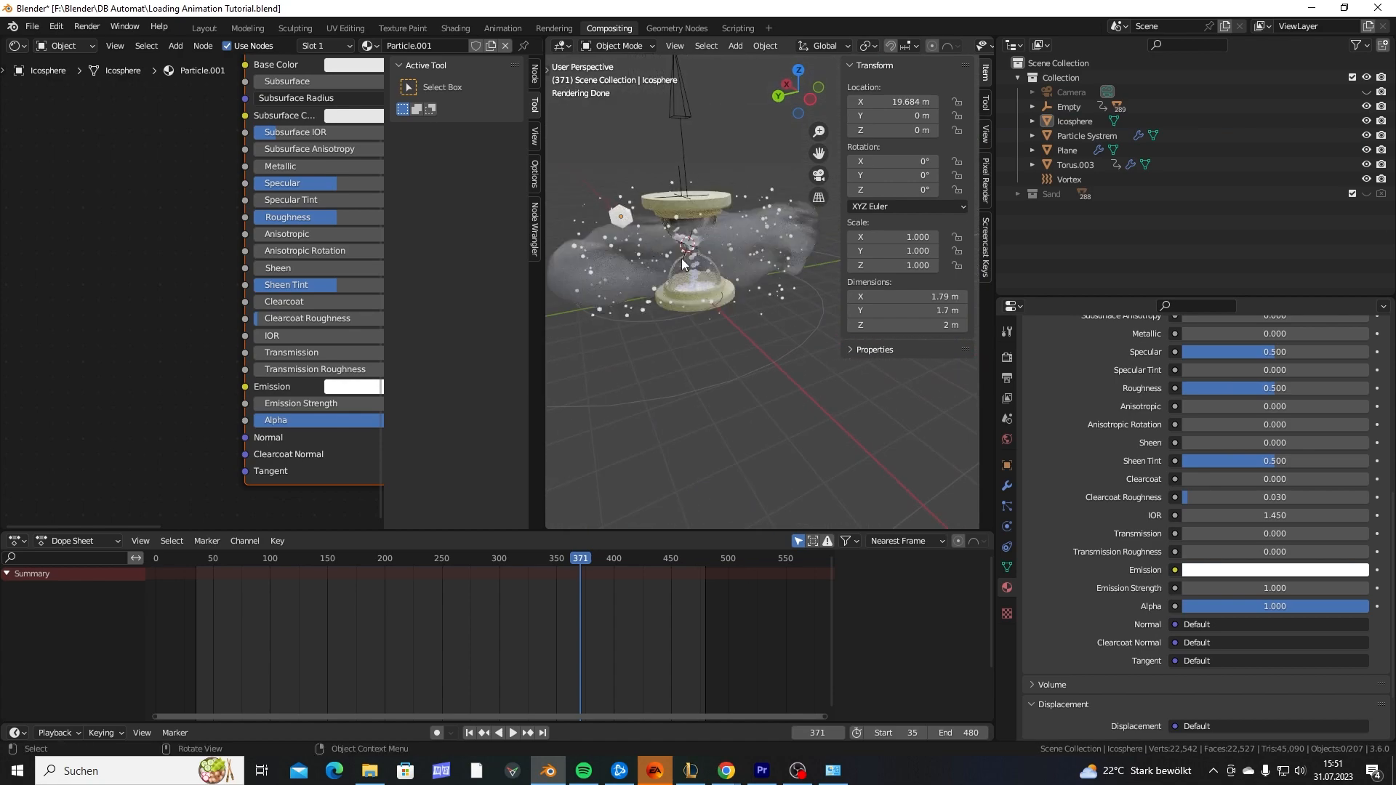
middle_click_drag(682, 259, 739, 378)
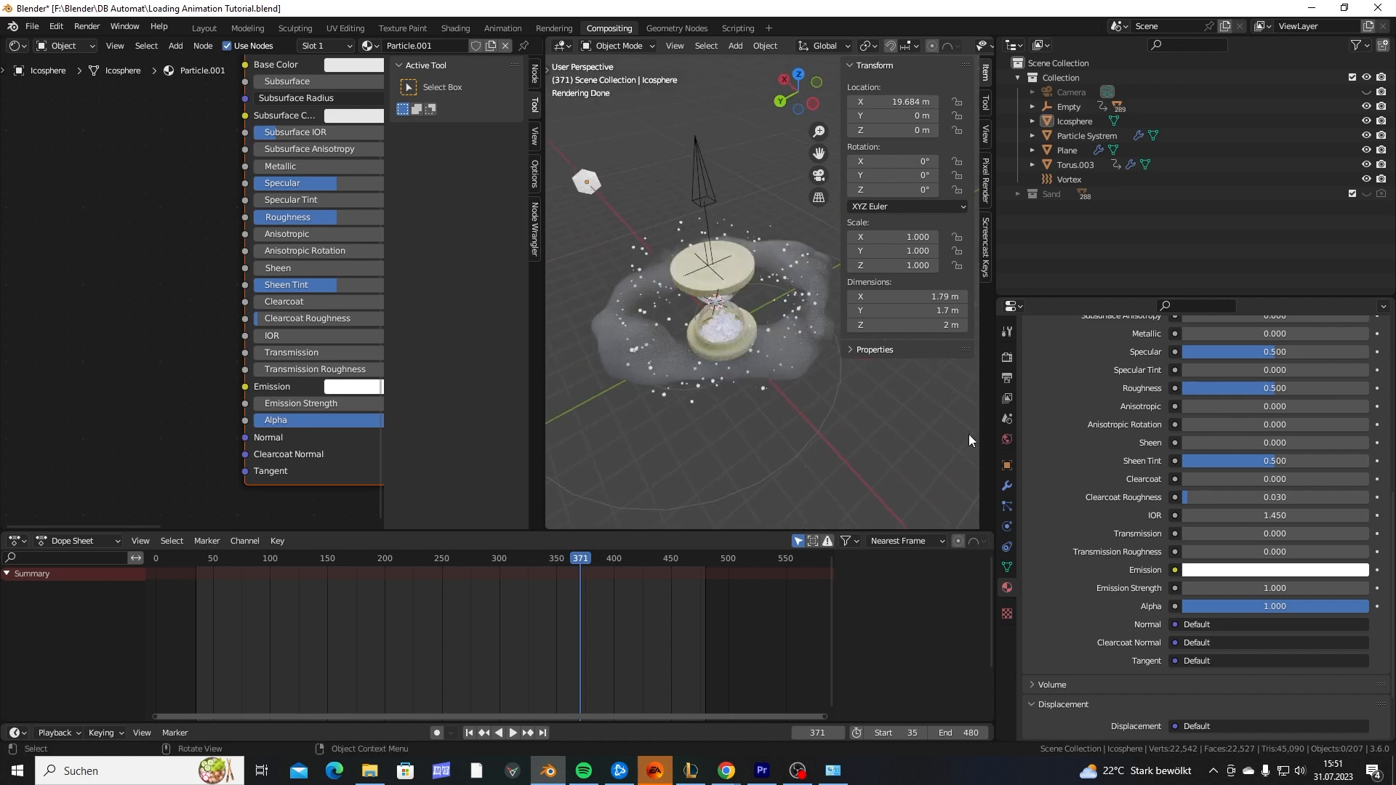
middle_click_drag(820, 406, 849, 391)
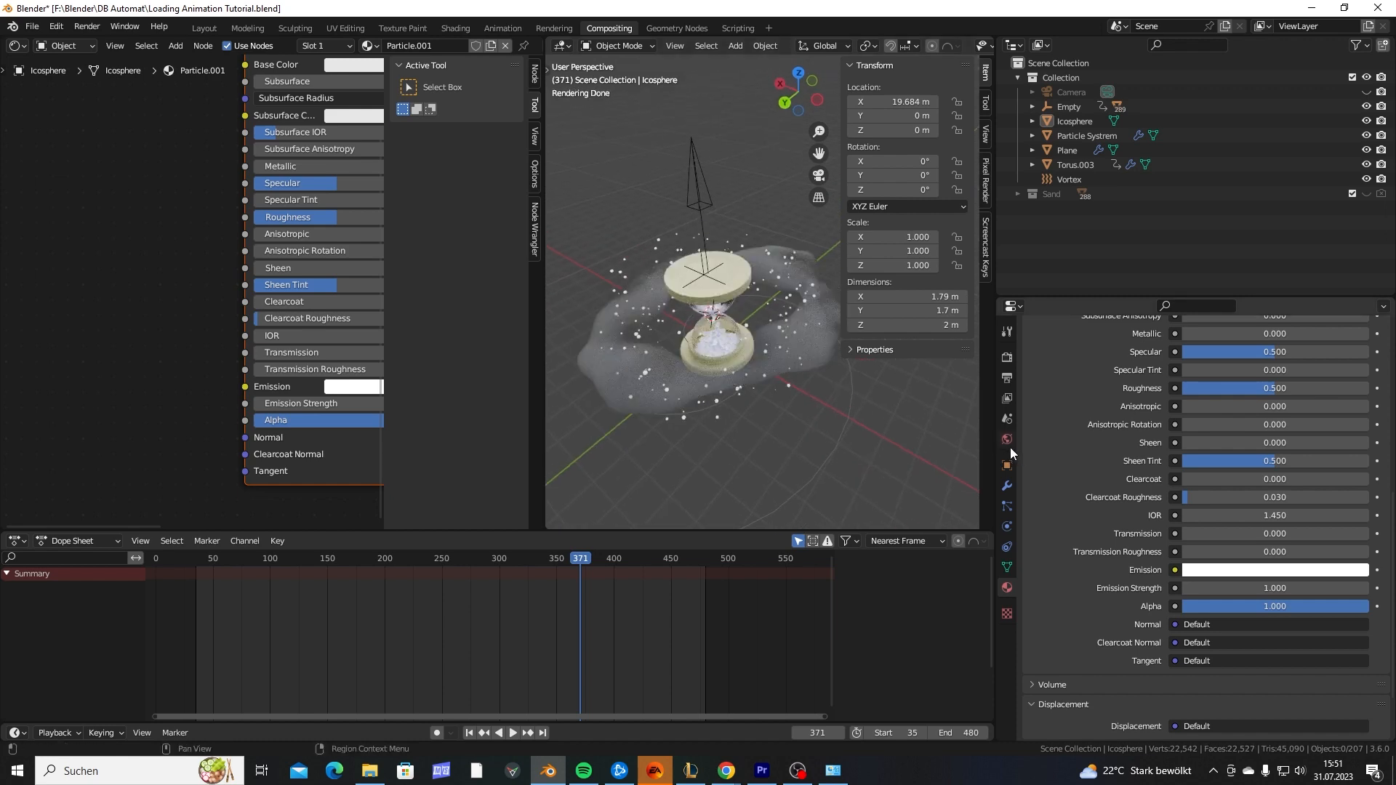
Show the World settings and widen the 3D viewport.
left_click(1007, 441)
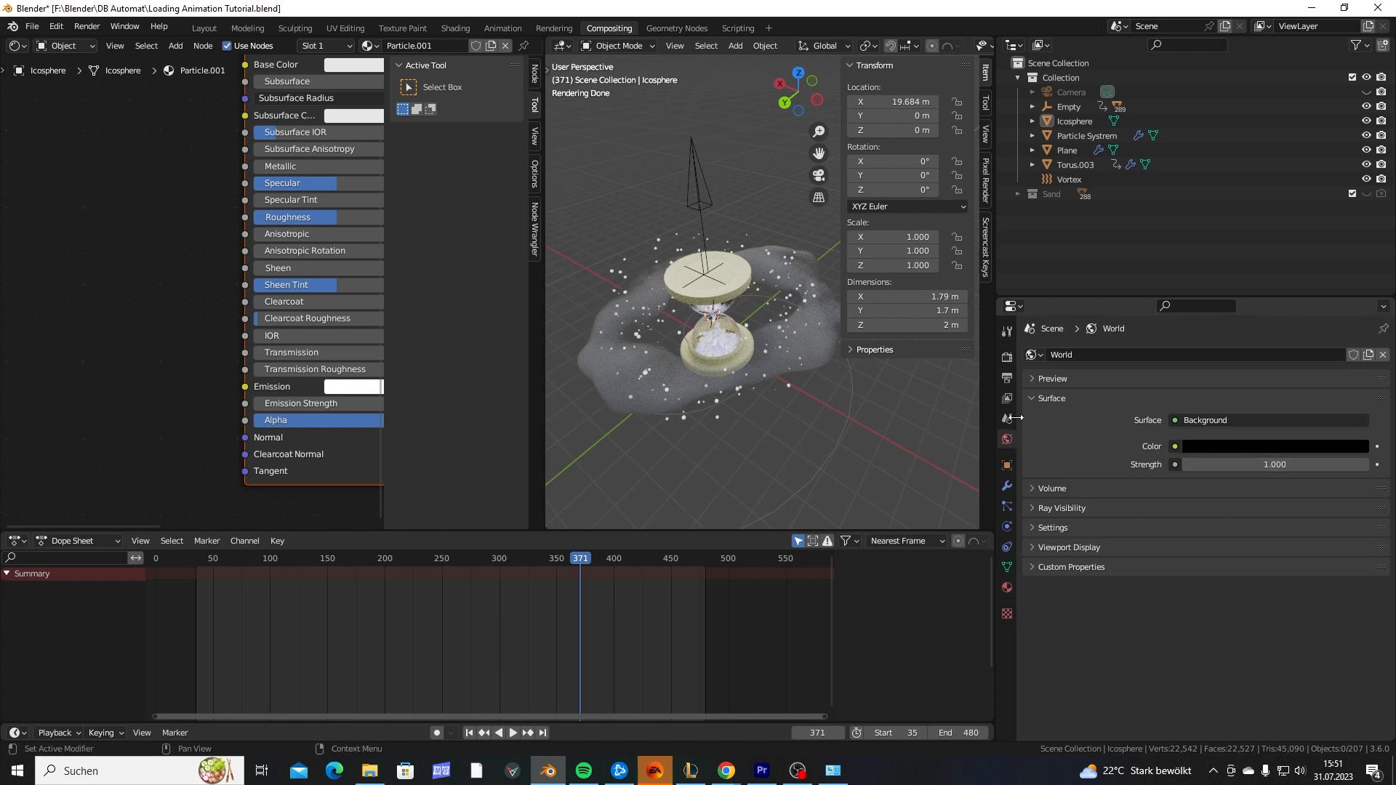
middle_click_drag(718, 399, 786, 406, "shift")
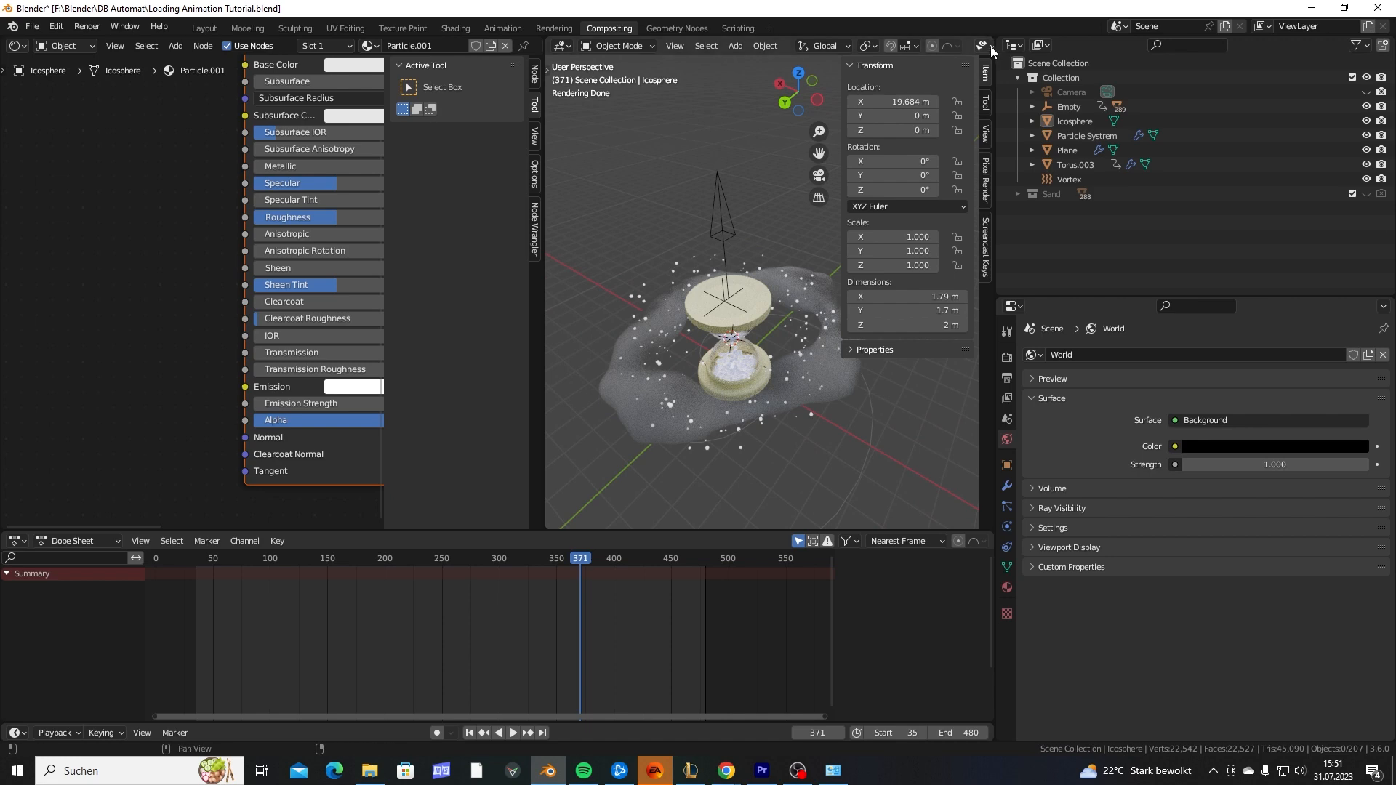
left_click_drag(996, 55, 1177, 56)
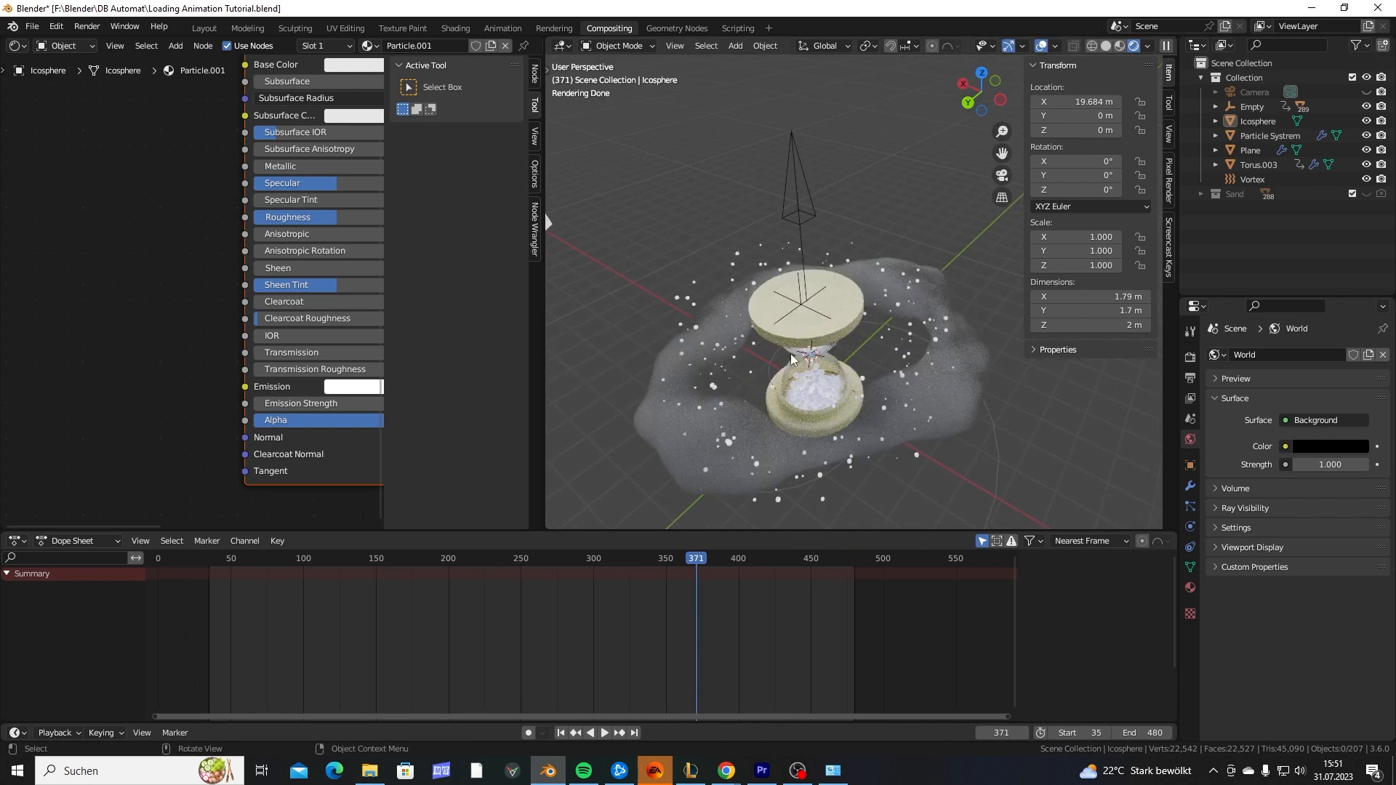
Enable Scene Lights and Scene World for the rendered viewport shading.
middle_click_drag(770, 355, 867, 355)
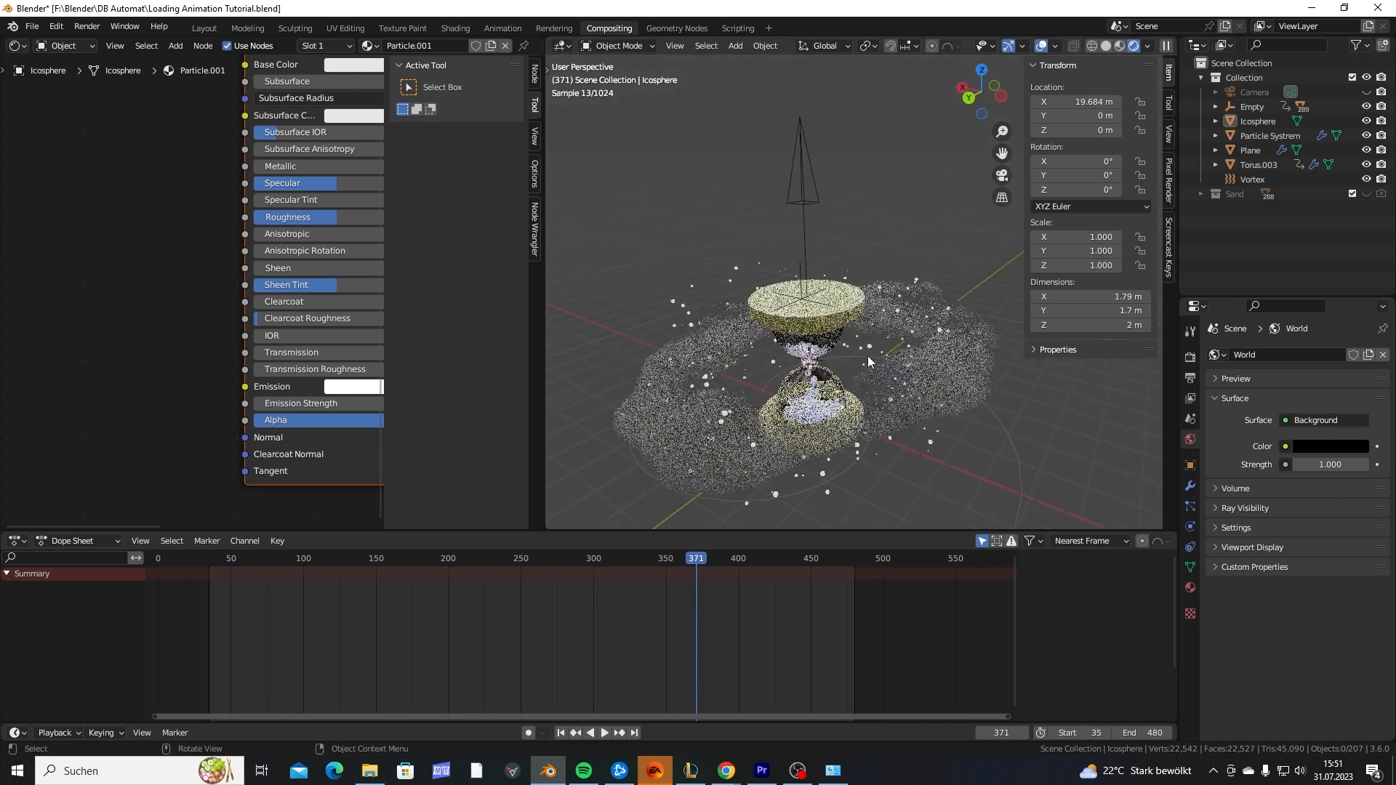
left_click(1148, 47)
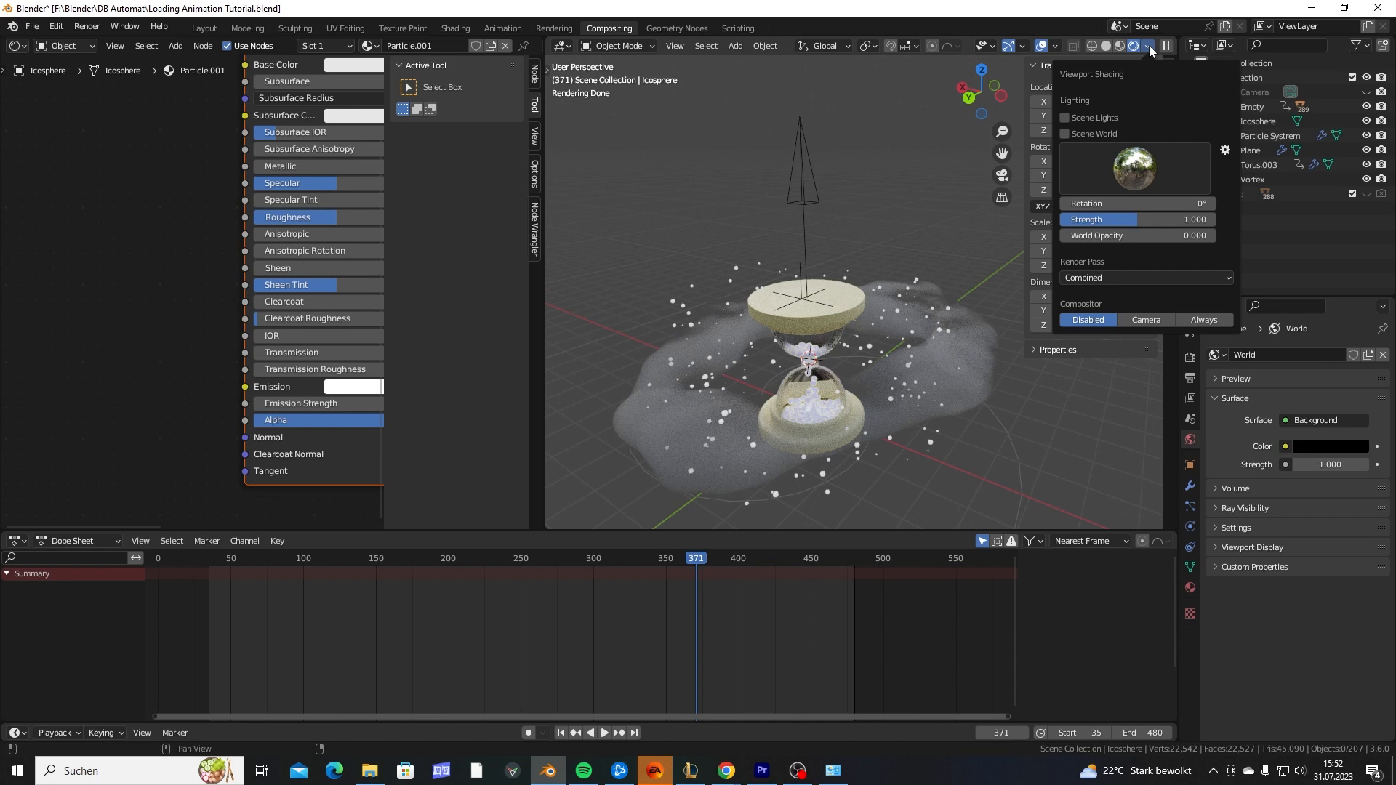
left_click(1065, 134)
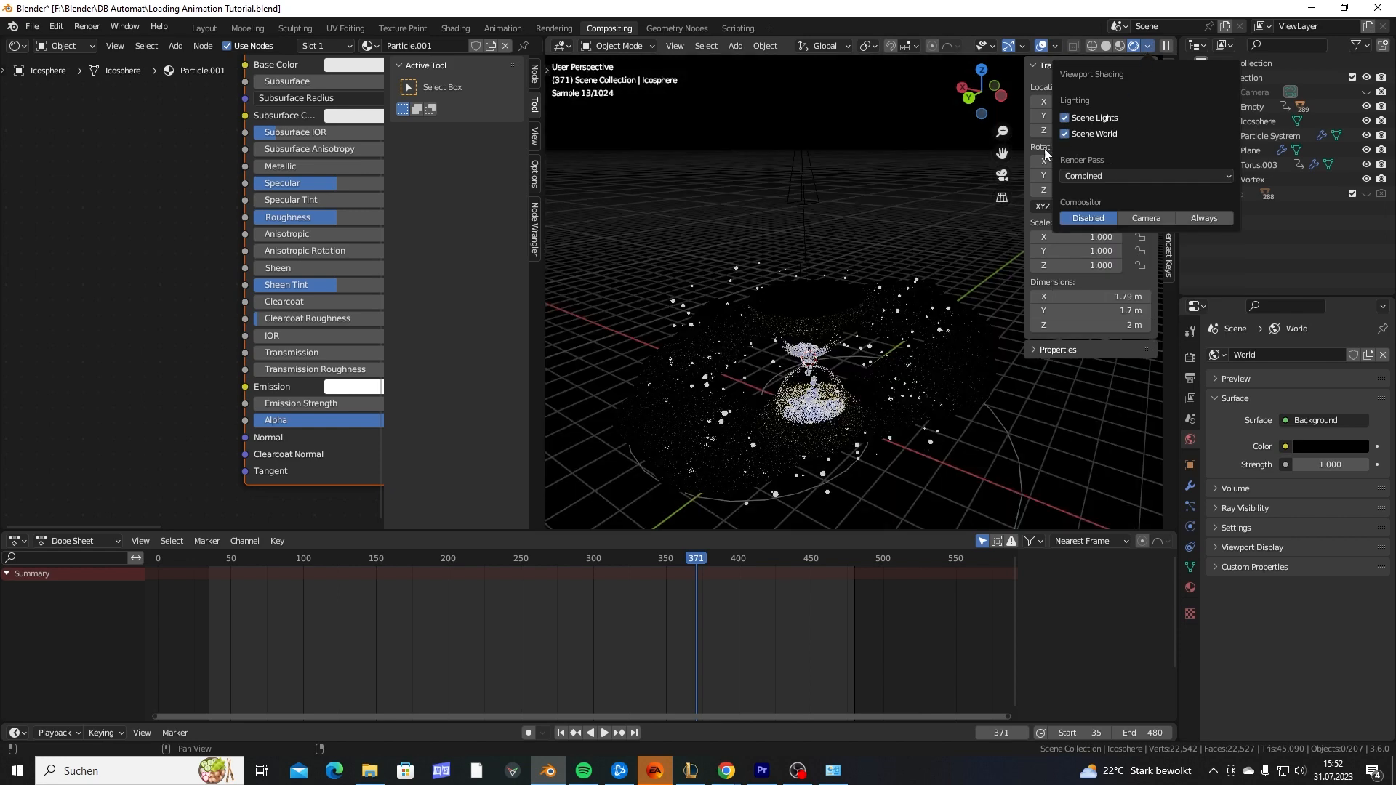
Add an area light at the hourglass and scale it up to about 5.7.
middle_click_drag(895, 289, 884, 386)
key("shift+a")
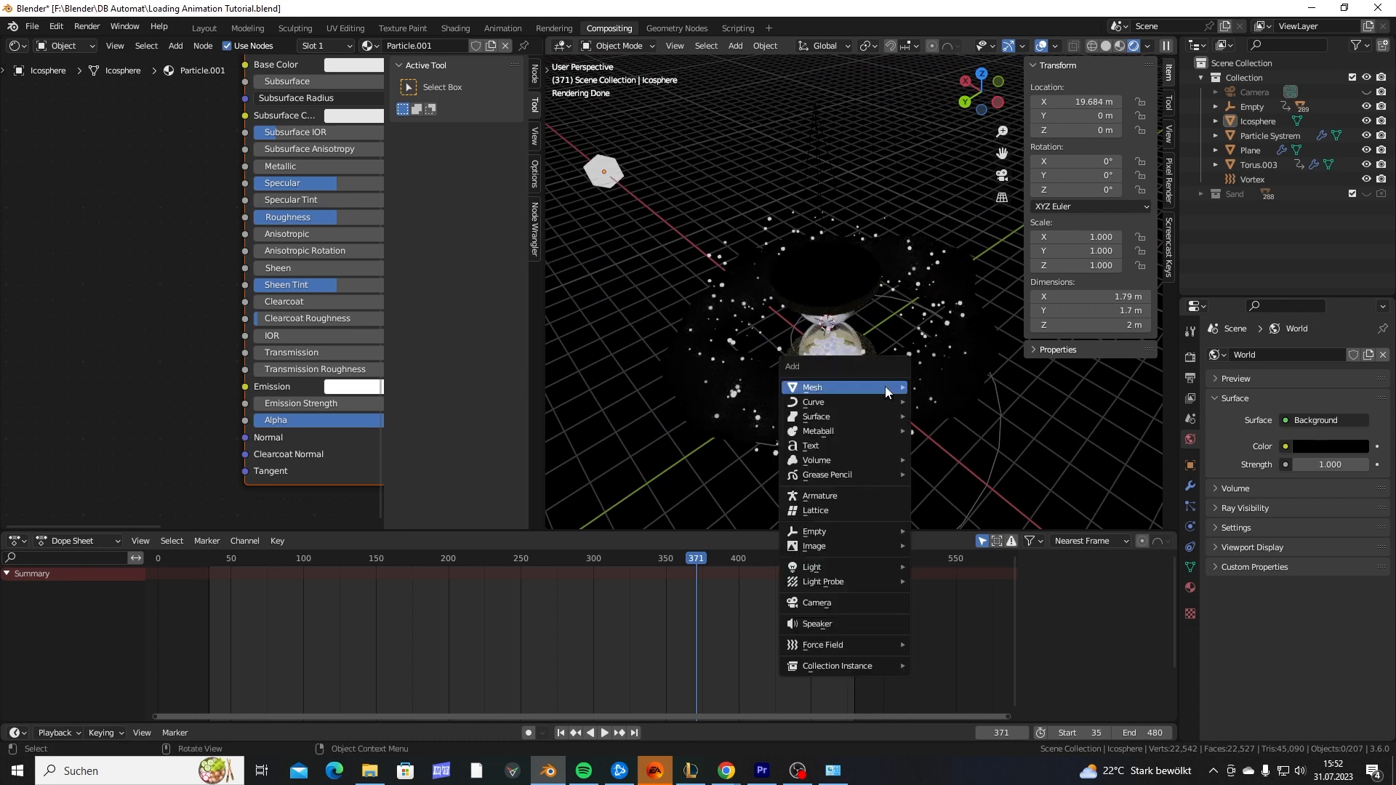
mouse_move(839, 573)
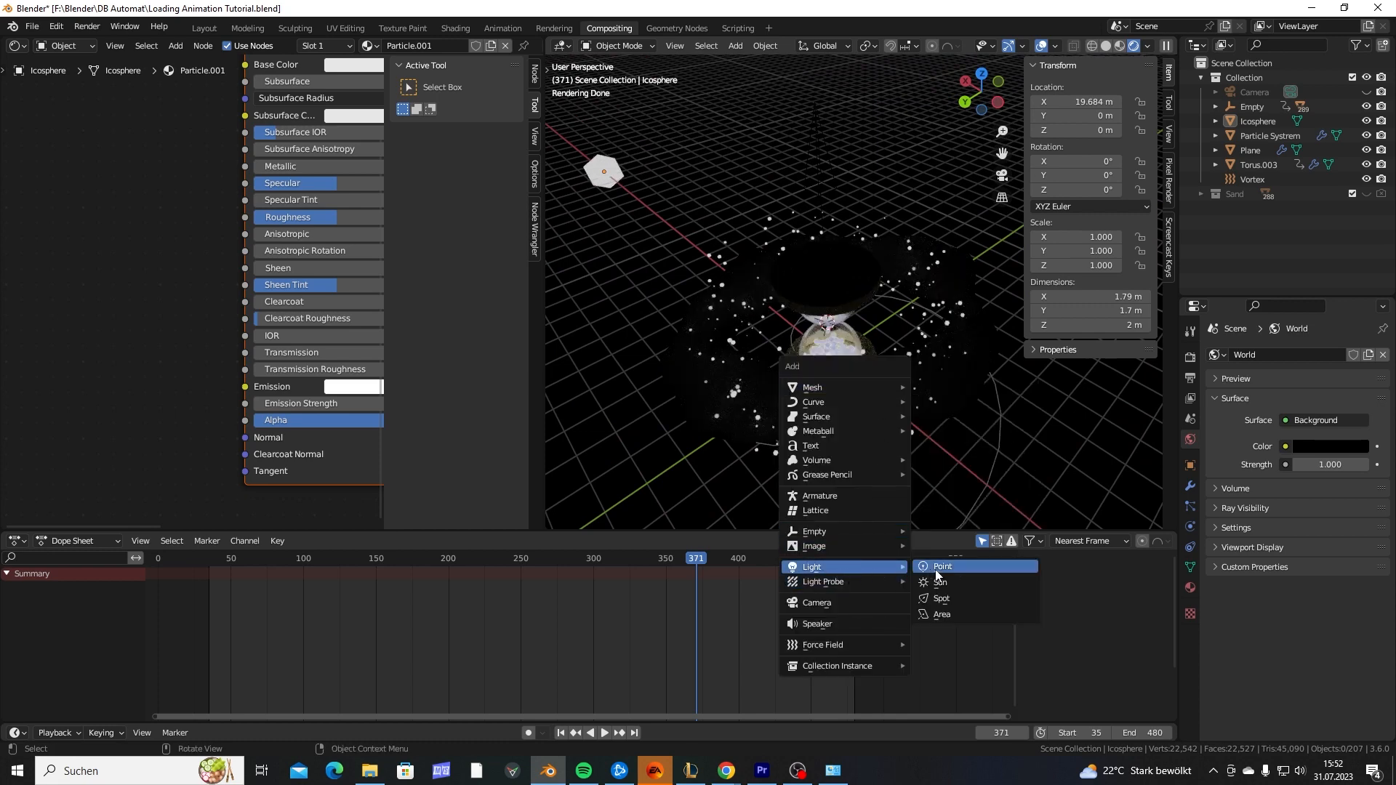
left_click(941, 614)
key("s")
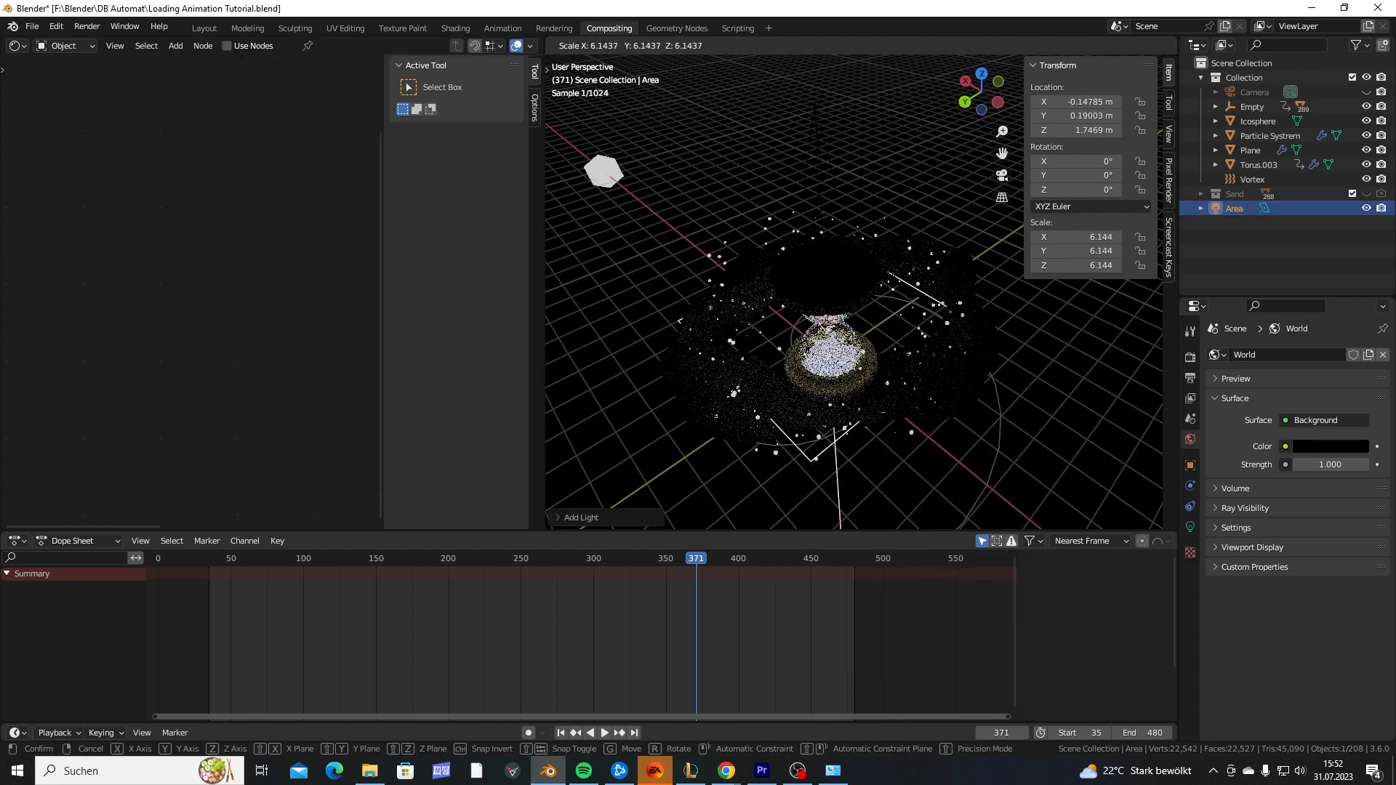
left_click(862, 383)
Move the area light up to about 6.9 m on Z and out to about -5.9 m on Y.
key("g")
key("z")
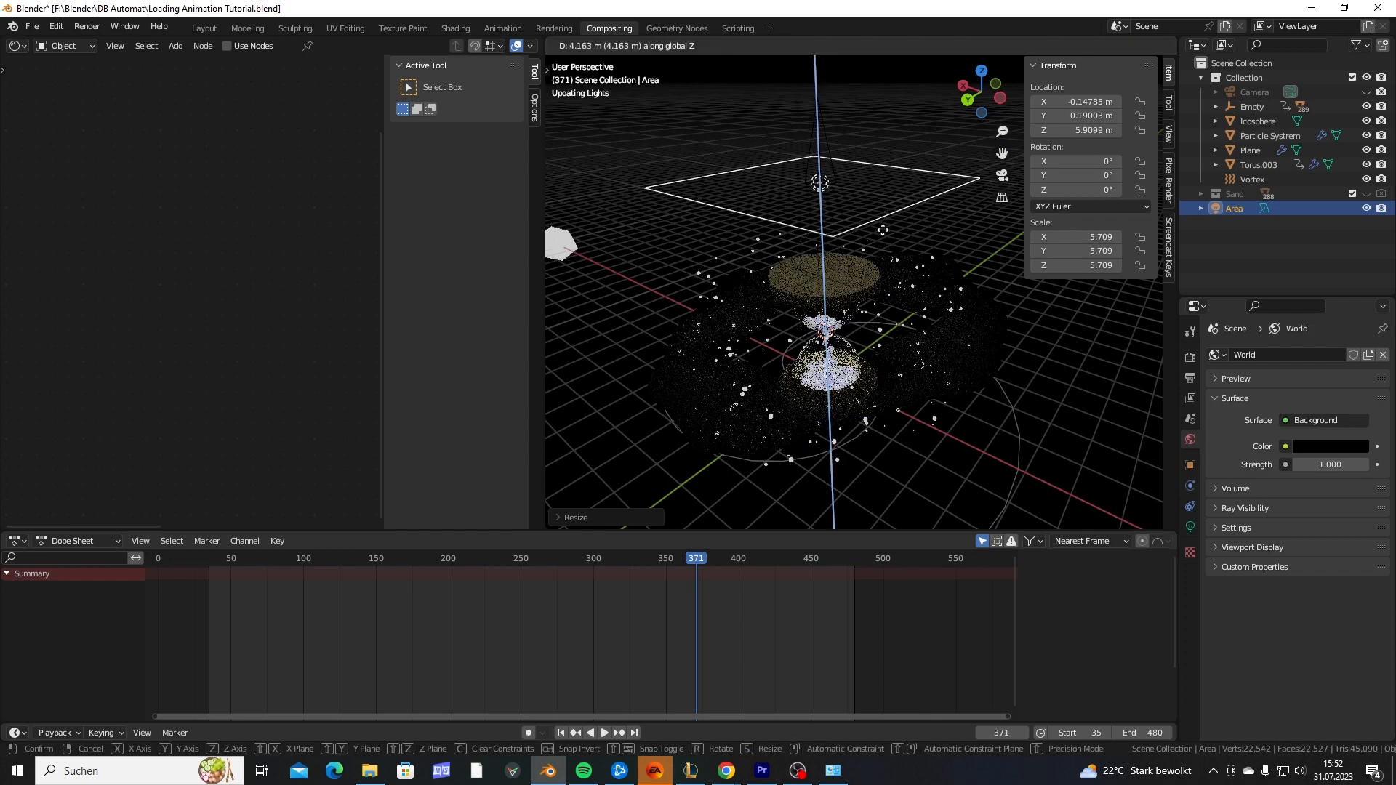
key("g")
mouse_move(881, 315)
middle_mouse_down()
mouse_move(864, 326)
mouse_move(804, 301)
mouse_move(894, 305)
middle_mouse_up()
key("y")
left_click(945, 276)
Tilt the area light about 43° around X toward the hourglass and raise it to about 9.4 m on Z.
key("r")
key("x")
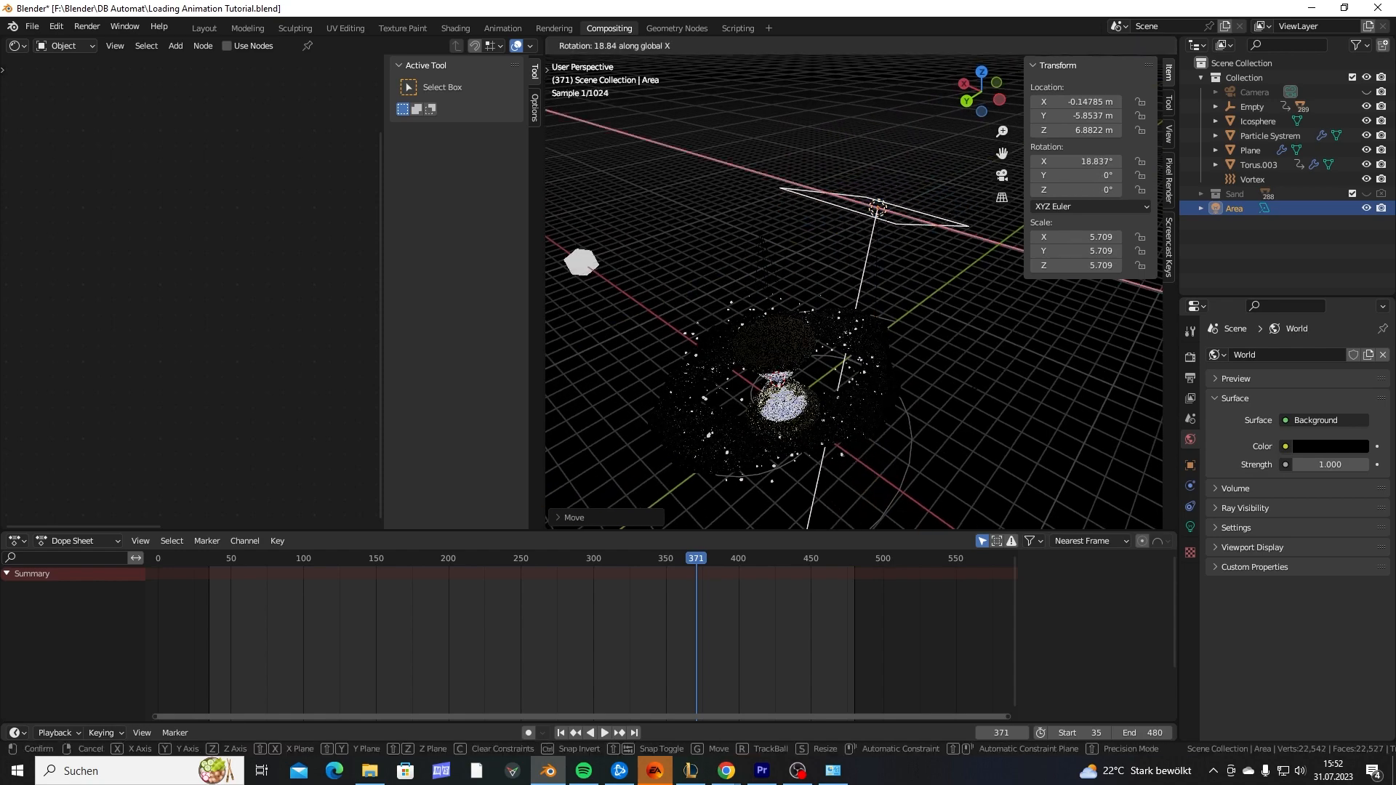
left_click(937, 388)
mouse_move(938, 388)
middle_mouse_down()
mouse_move(879, 350)
mouse_move(929, 372)
middle_mouse_up()
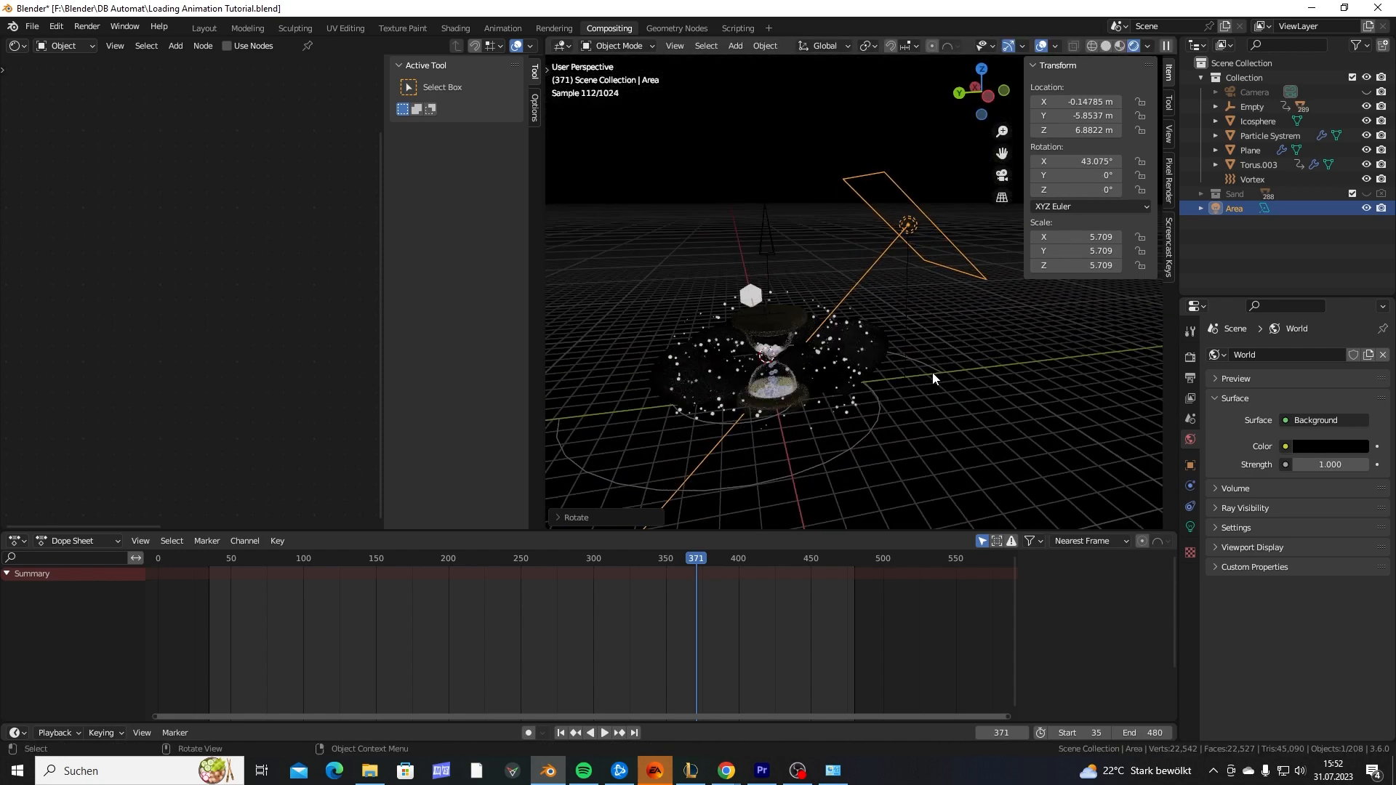
key("g")
key("z")
left_click(928, 310)
middle_click_drag(929, 311, 1052, 343)
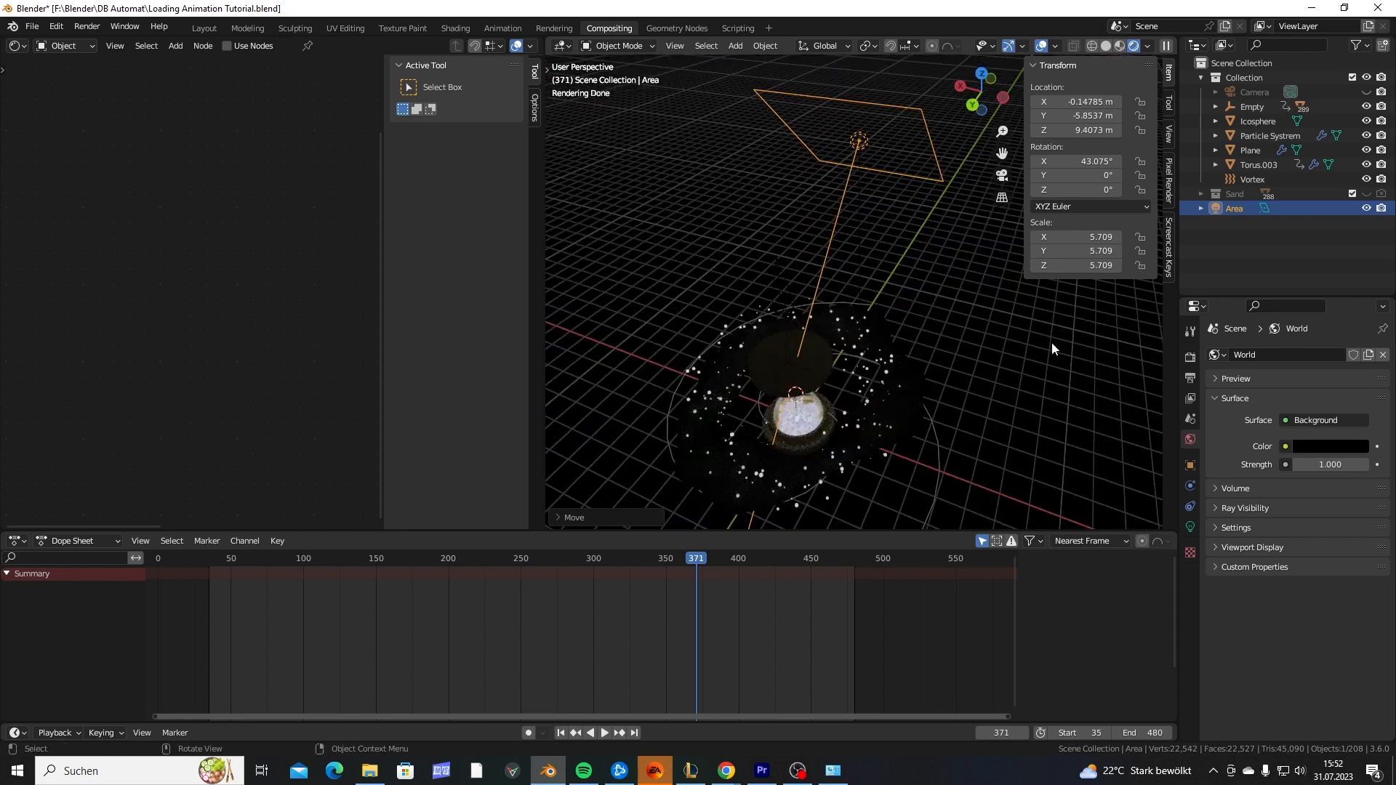
Set the area light's color to a light blue-violet, with hue about 0.65 and saturation about 0.56.
left_click(1190, 525)
left_click(1293, 440)
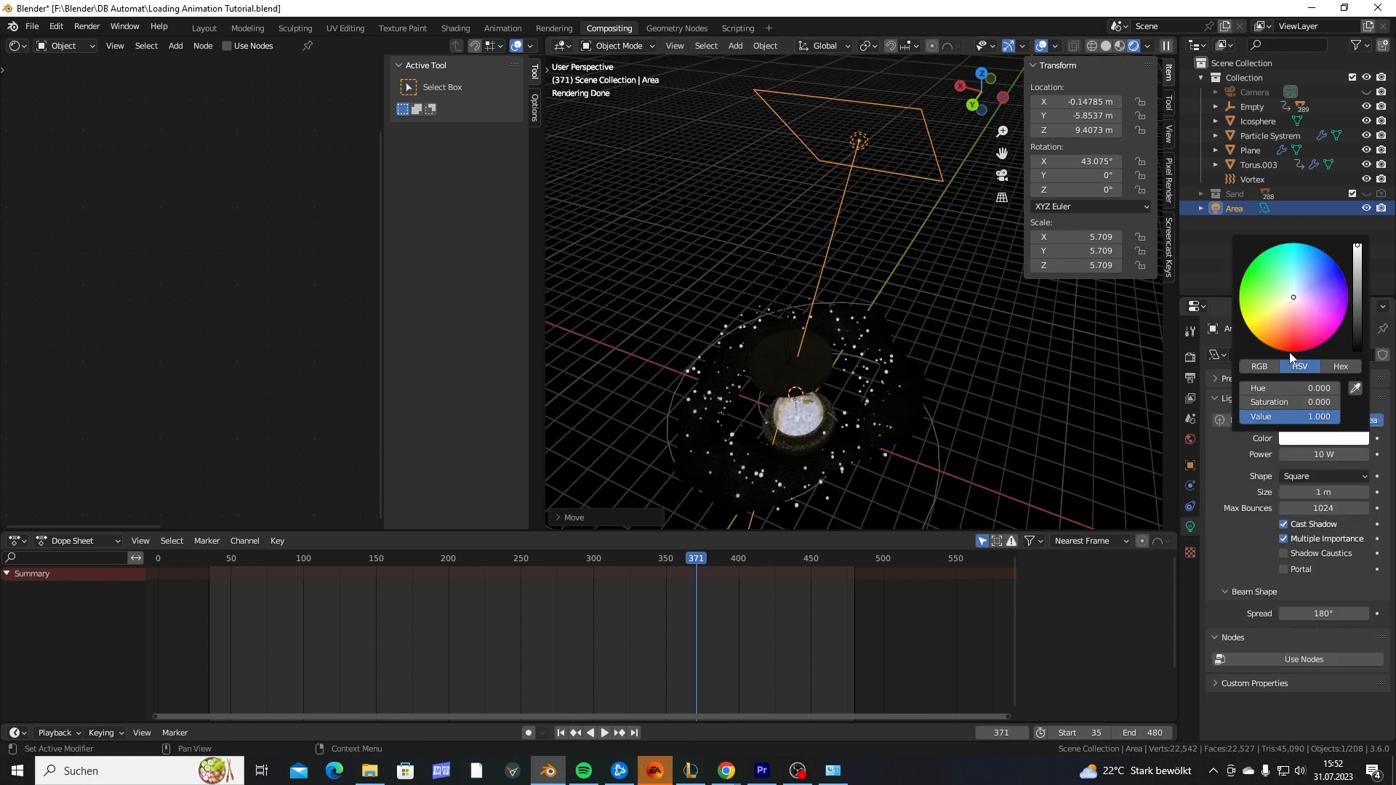
left_click(1306, 287)
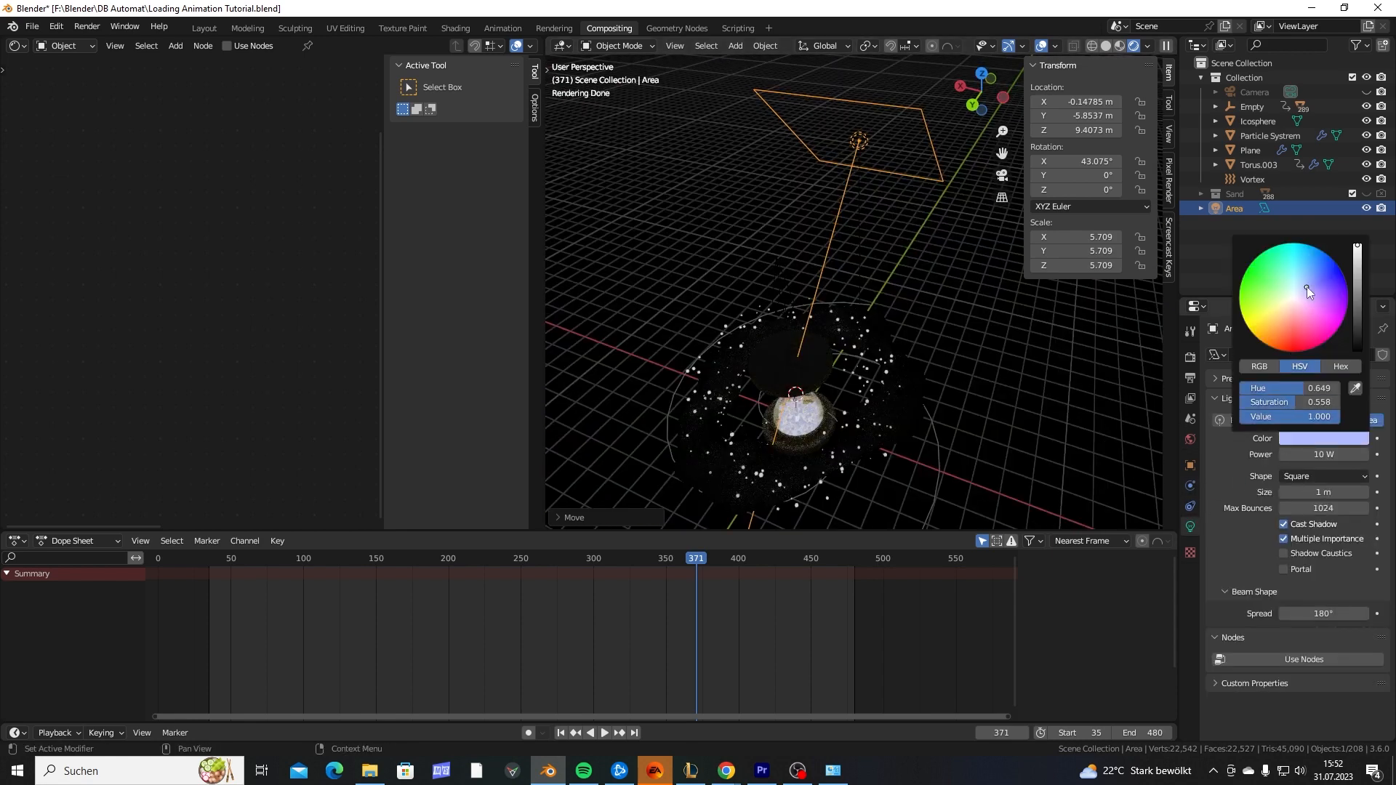
mouse_move(1307, 287)
left_mouse_down()
mouse_move(1296, 342)
mouse_move(1309, 288)
left_mouse_up()
middle_click_drag(763, 396, 793, 420)
Set the area light's power to 2000 W.
double_click(1293, 454)
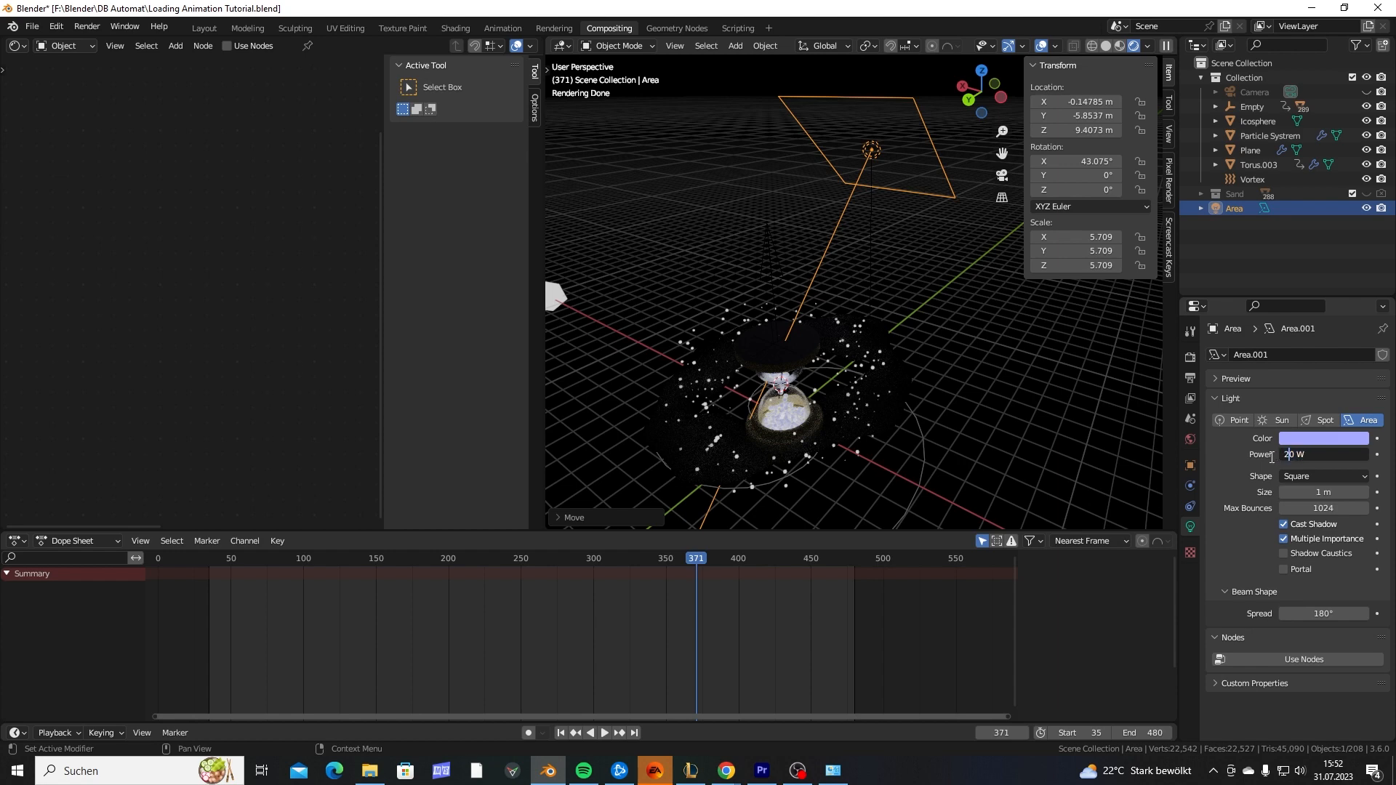
type("2000")
key("Return")
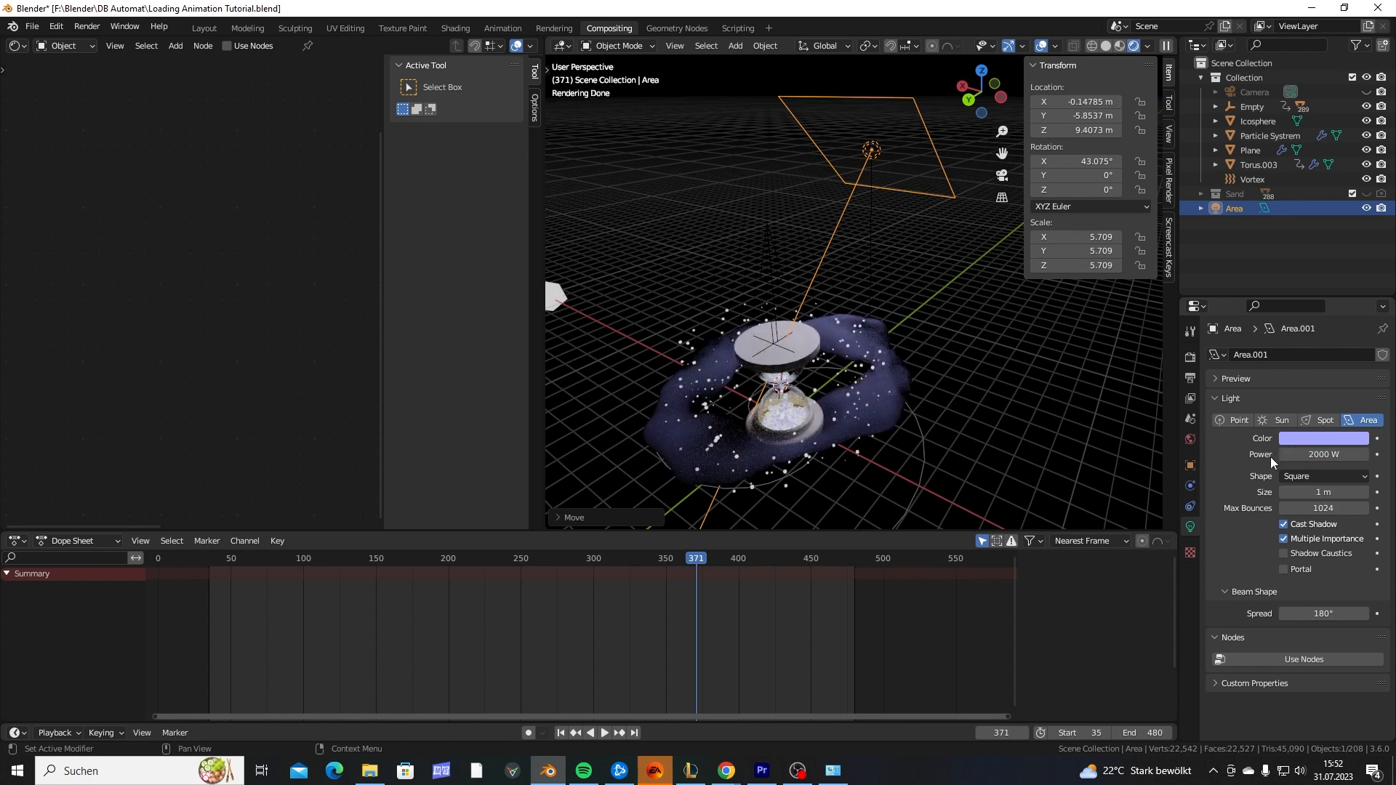
middle_click_drag(908, 436, 871, 390)
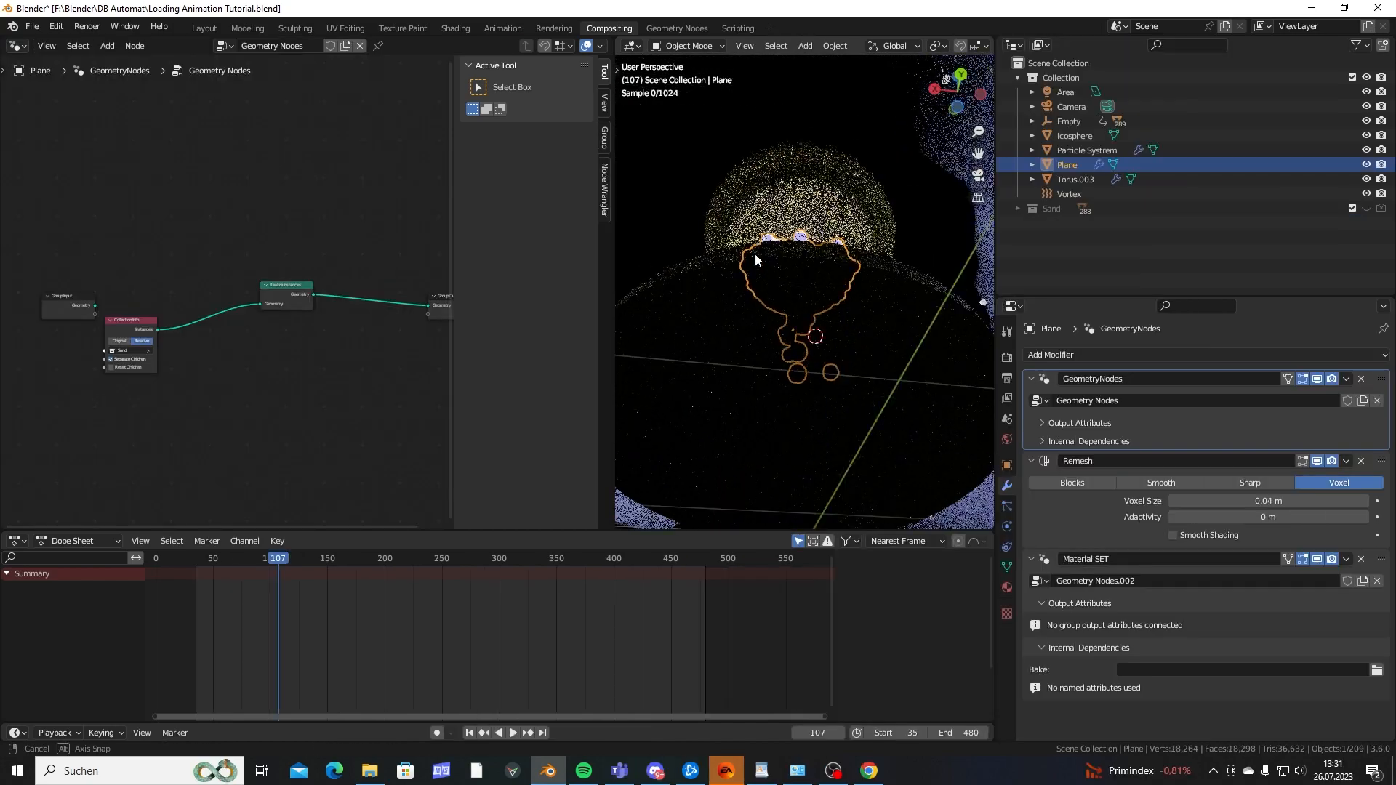
Switch the viewport to solid shading to view the hourglass geometry.
scroll(768, 331, "down", 4)
scroll(768, 331, "up", 2)
key("z")
left_click(905, 325)
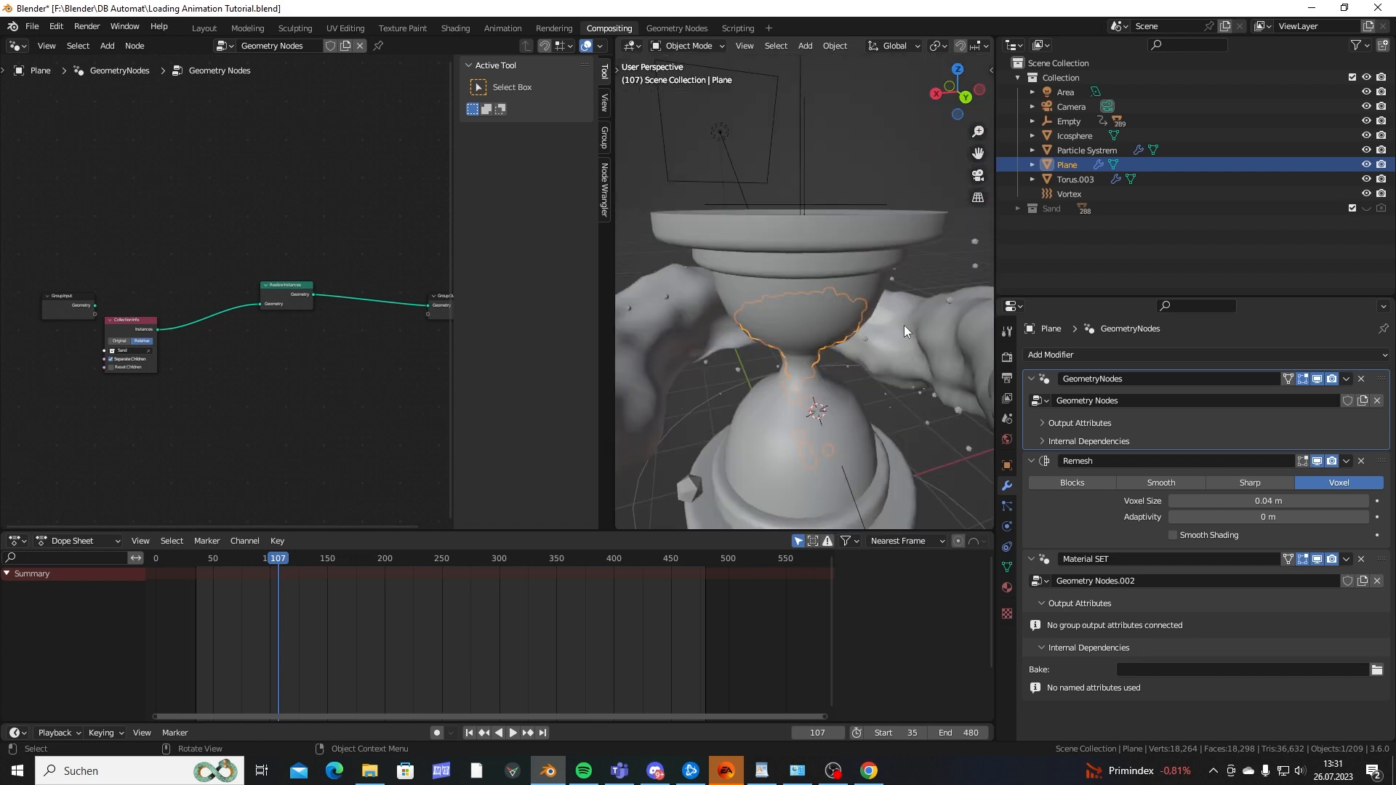
Play and scrub the animation to check the sand inside the hourglass, stopping at frame 88.
mouse_move(870, 329)
middle_mouse_down()
mouse_move(860, 365)
mouse_move(840, 251)
mouse_move(855, 311)
middle_mouse_up()
left_click_drag(273, 551, 305, 569)
key("space")
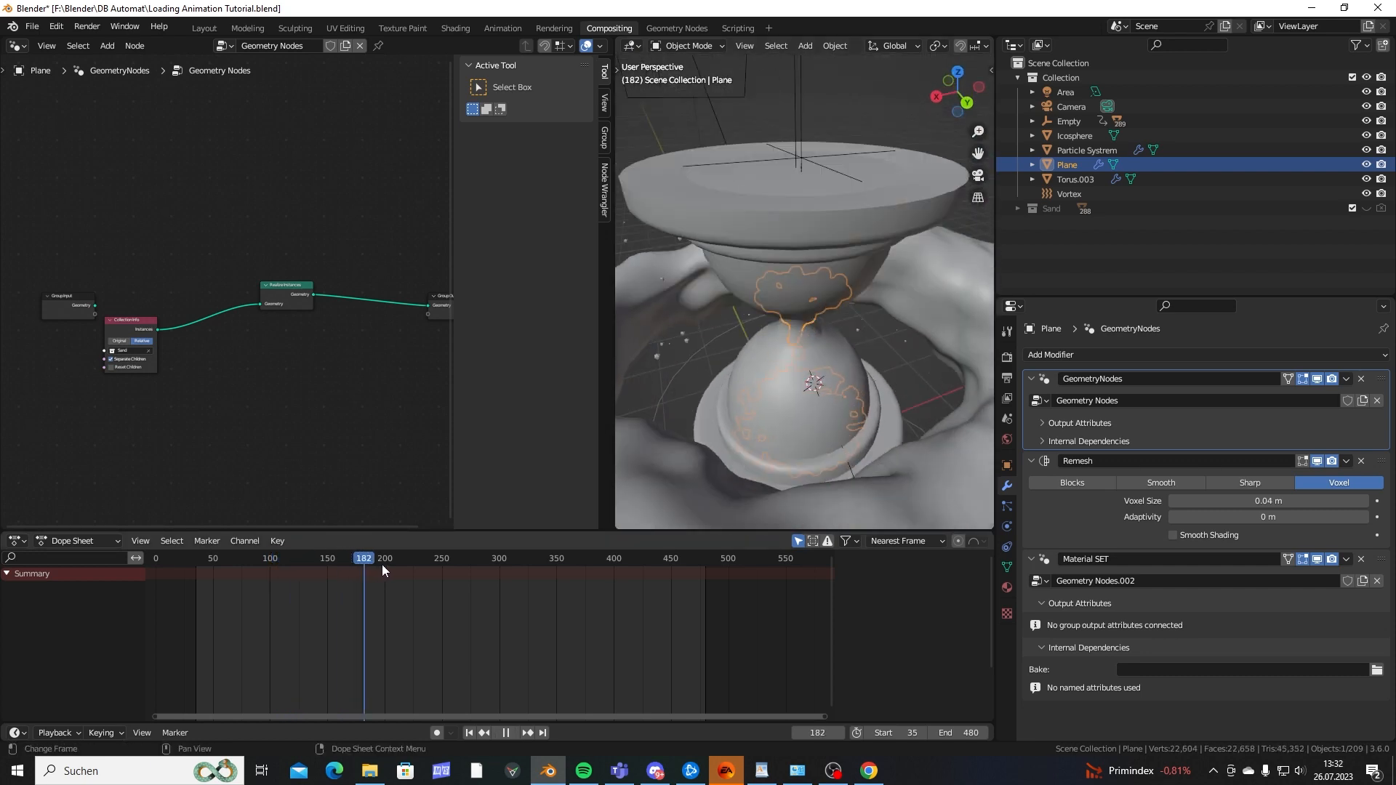
left_click_drag(421, 565, 255, 566)
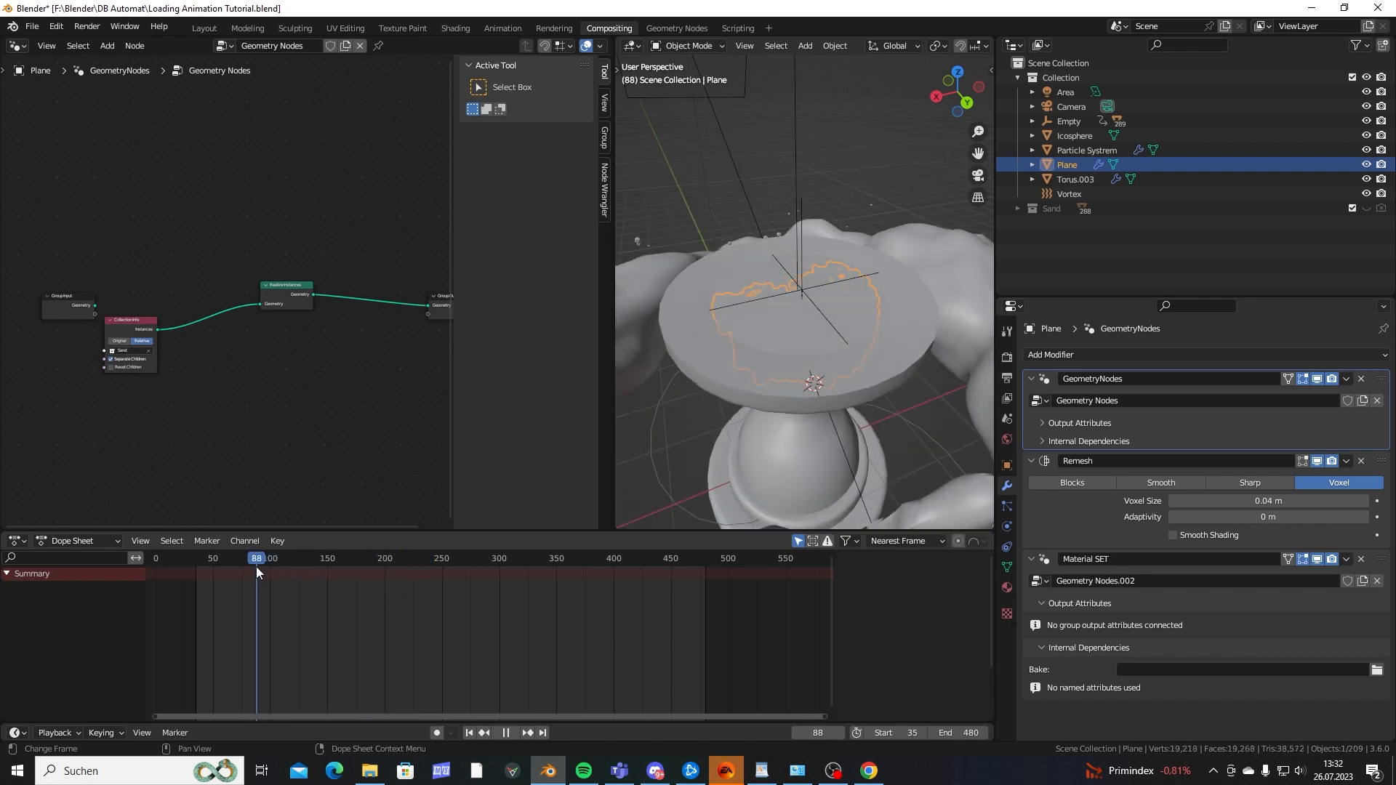
key("space")
Enter Edit Mode on the hourglass and select all faces on top of its upper cap.
middle_click_drag(690, 369, 766, 313)
left_click(843, 335)
key("Tab")
middle_click_drag(843, 338, 763, 386)
left_click(680, 323)
middle_click_drag(680, 326, 760, 377)
middle_click_drag(723, 442, 803, 358)
key("c")
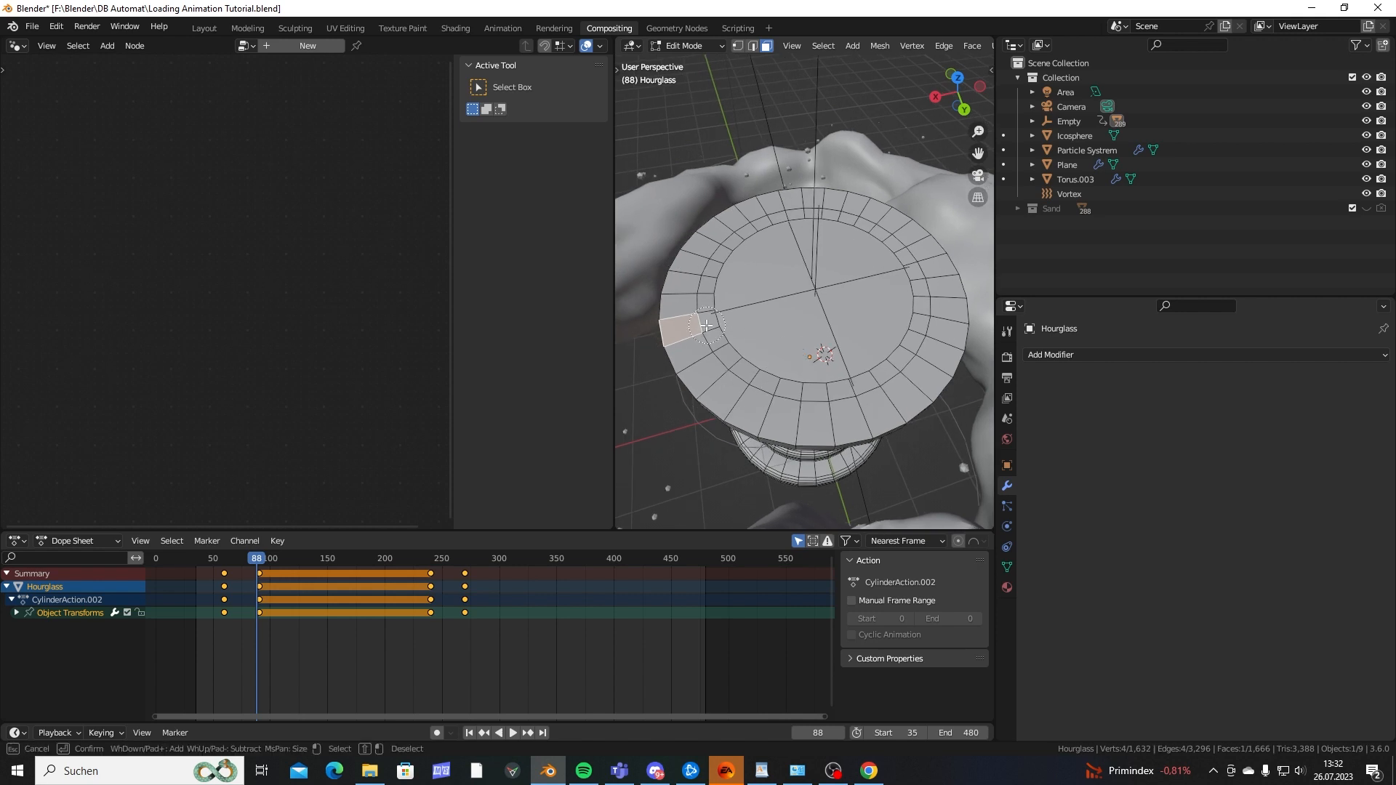
left_click_drag(707, 325, 821, 393)
left_click_drag(907, 362, 910, 267)
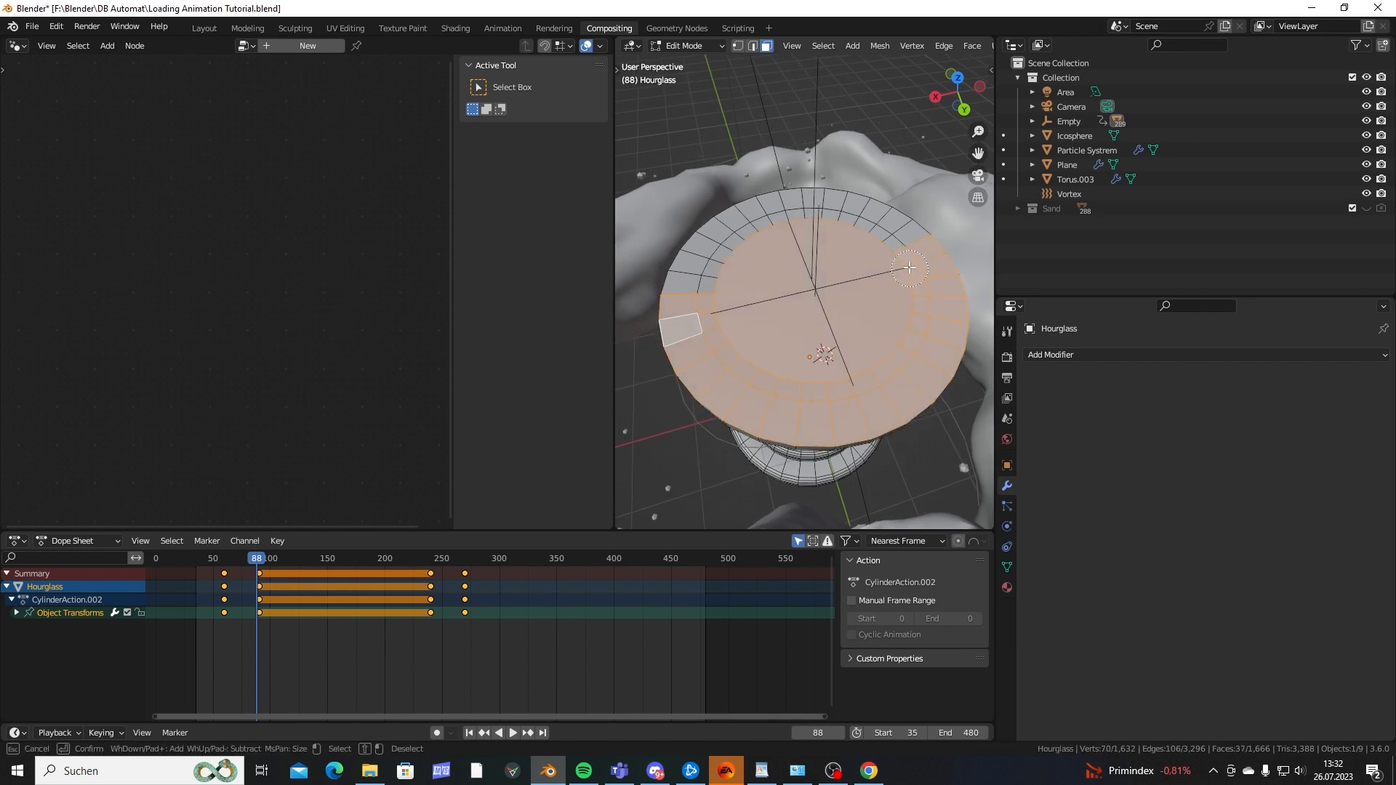
left_click_drag(835, 223, 731, 253)
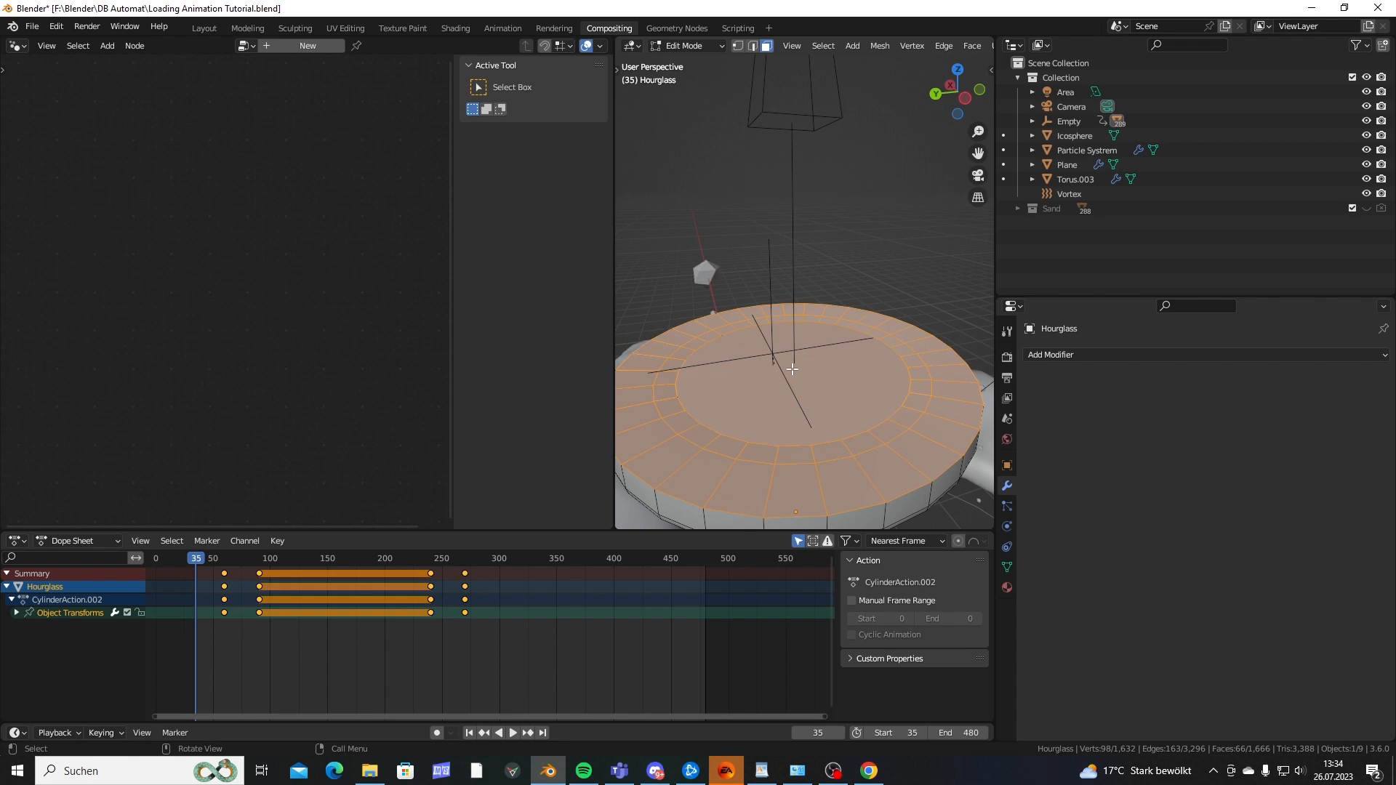
Extrude the selected top cap faces outward by 0.05 m.
key("e")
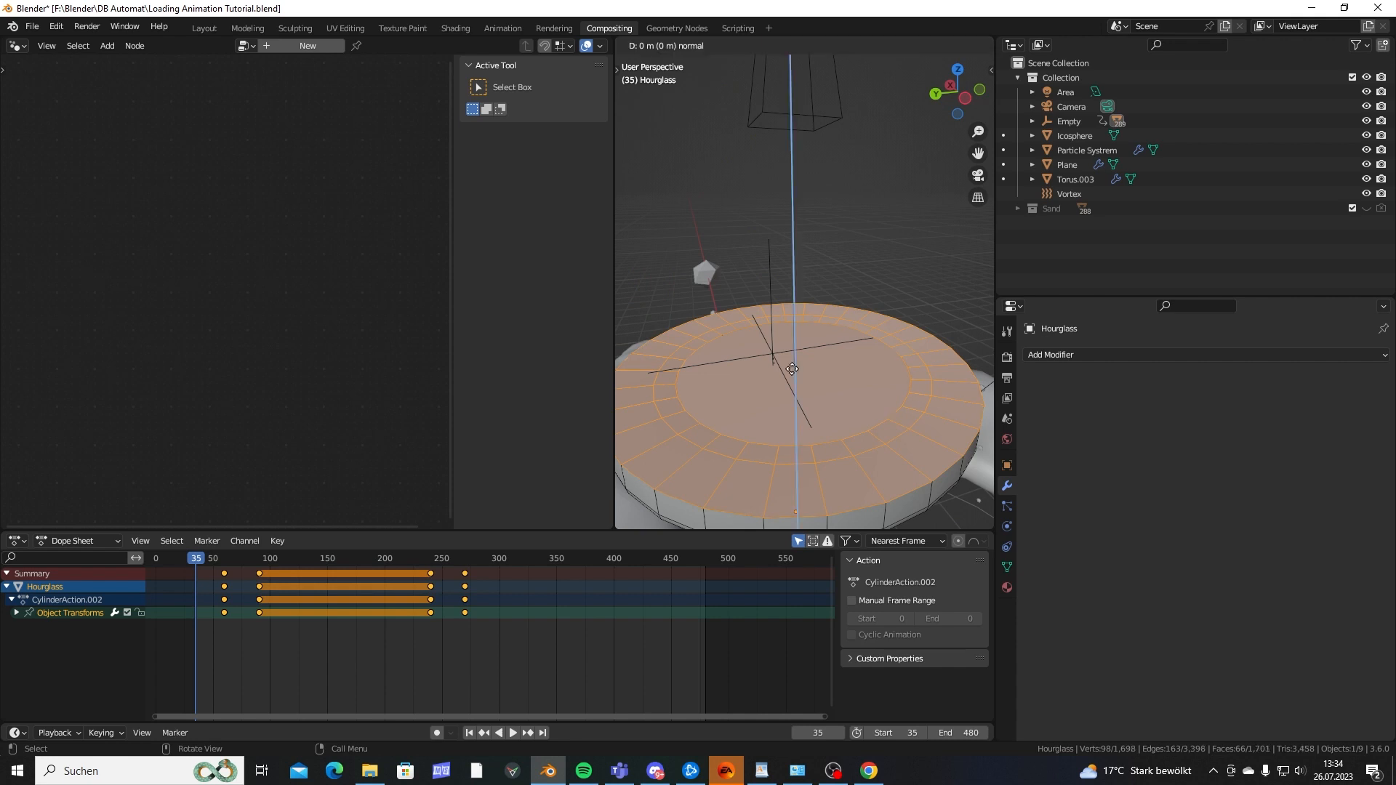
type("0.2")
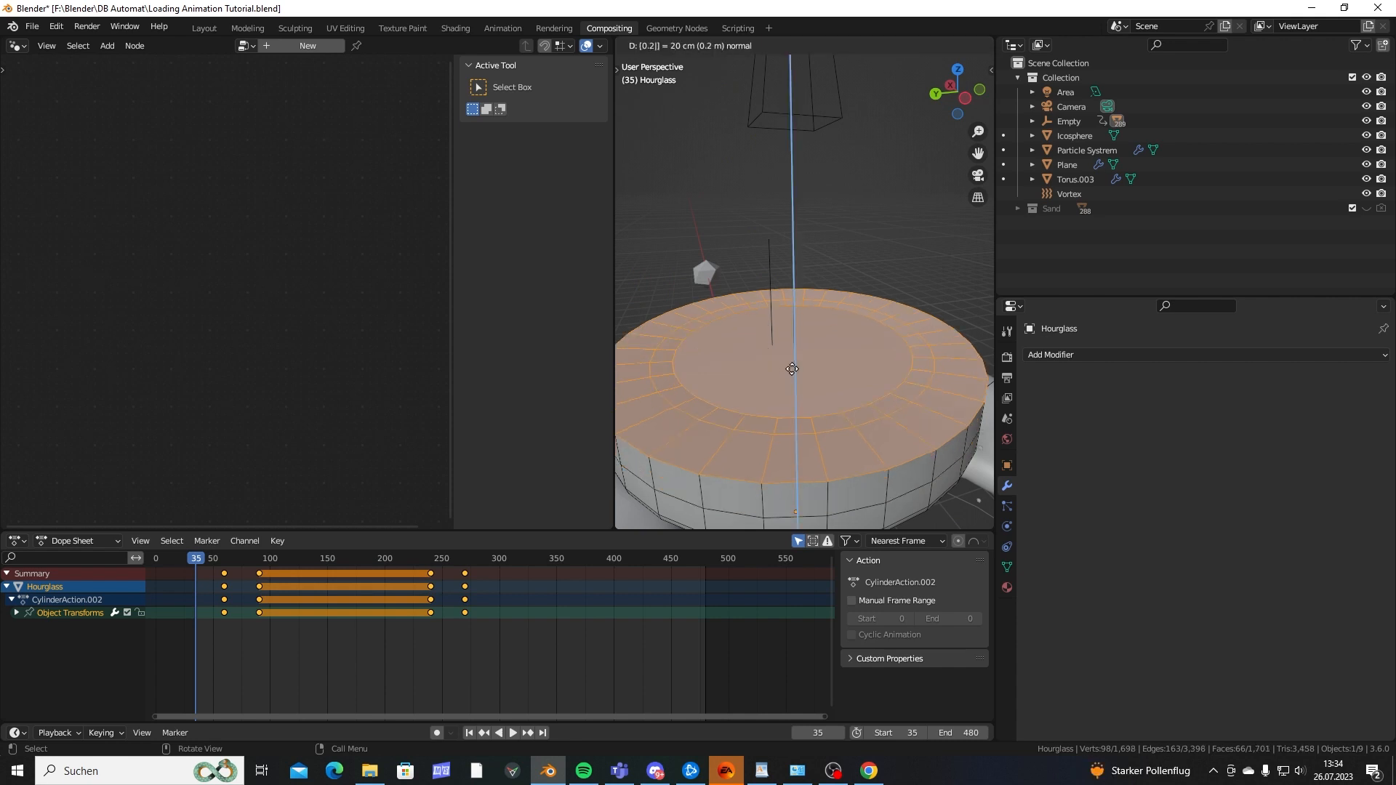
key("BackSpace")
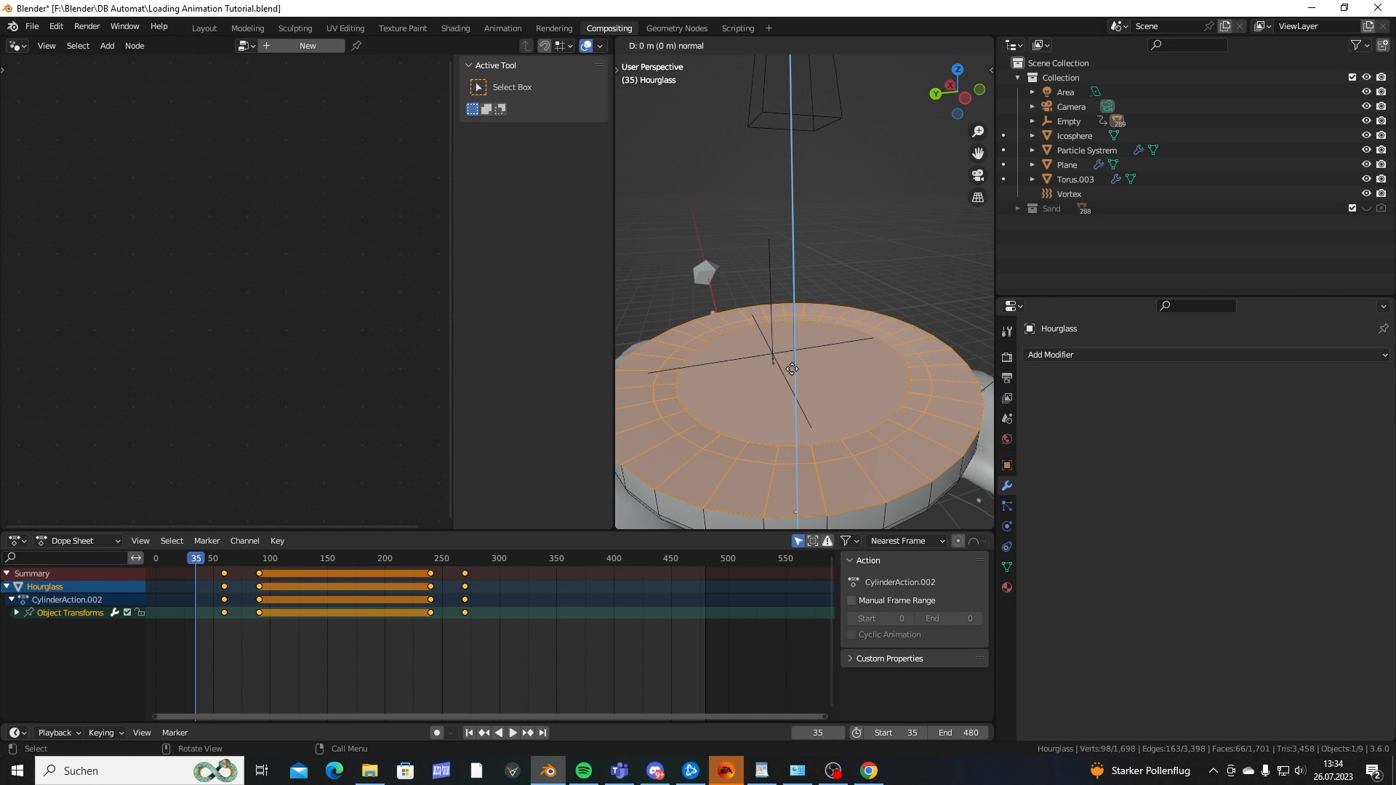
type("0.05")
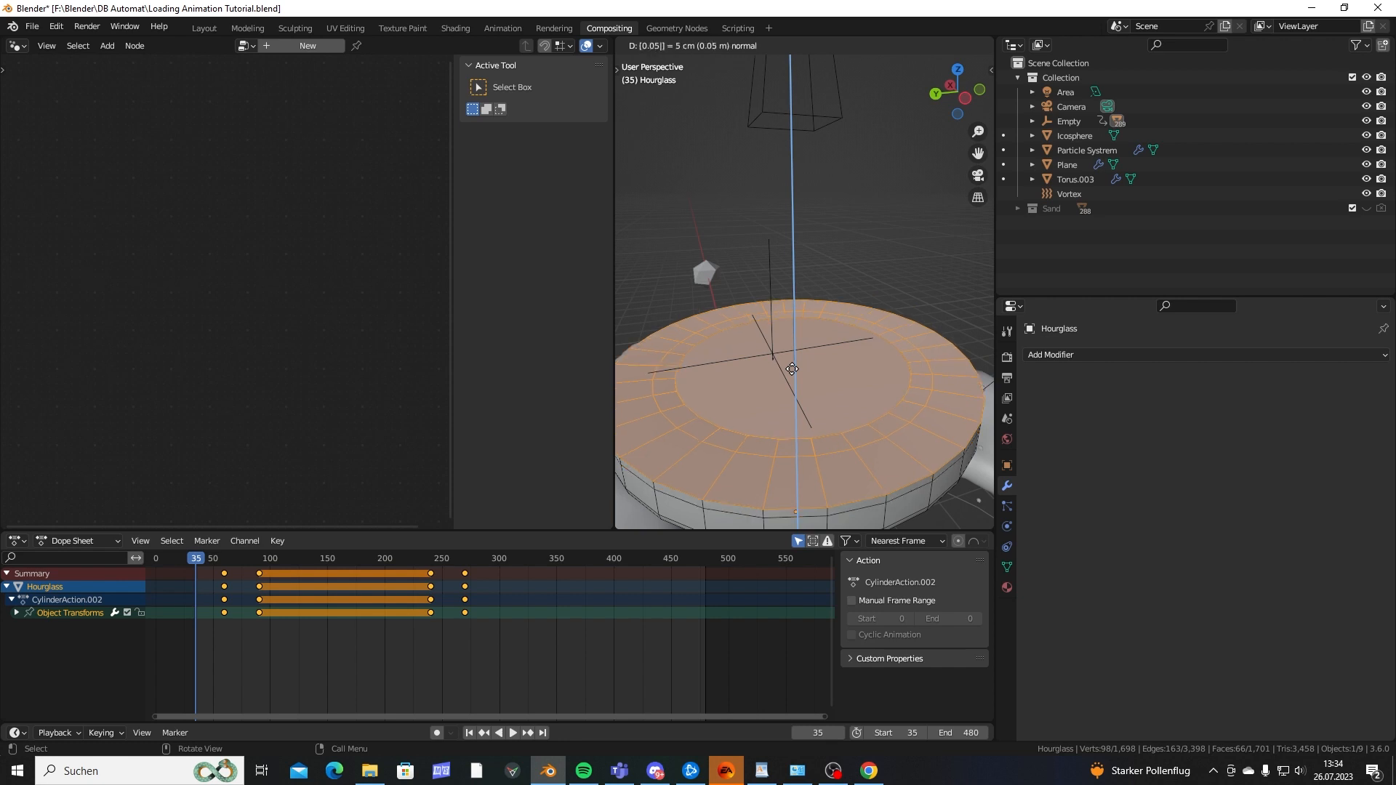
key("Return")
Select all underside faces of the hourglass's lower cap and extrude them along the global Z axis.
middle_click_drag(792, 369, 826, 178)
scroll(829, 181, "up", 3)
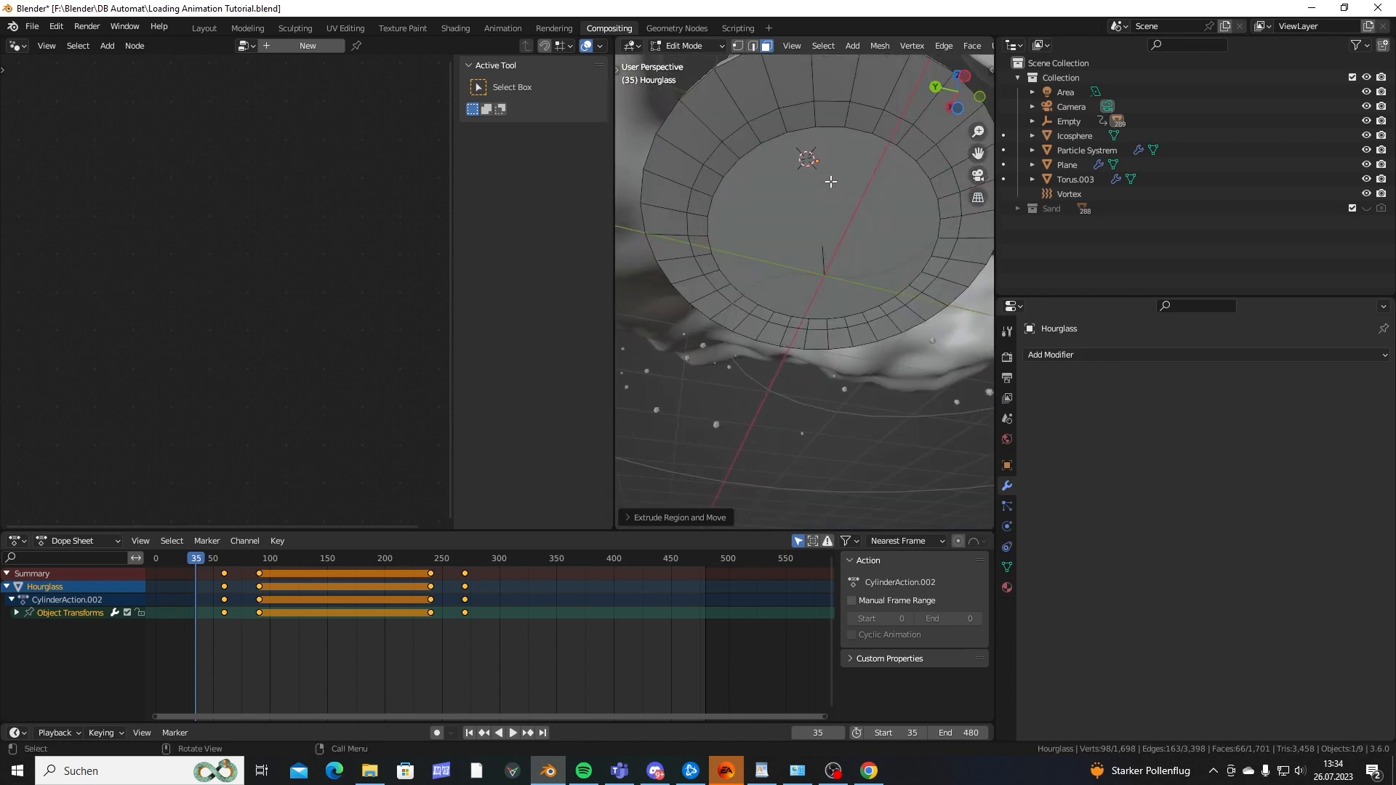
key("c")
left_click_drag(788, 168, 727, 116)
key("e")
key("z")
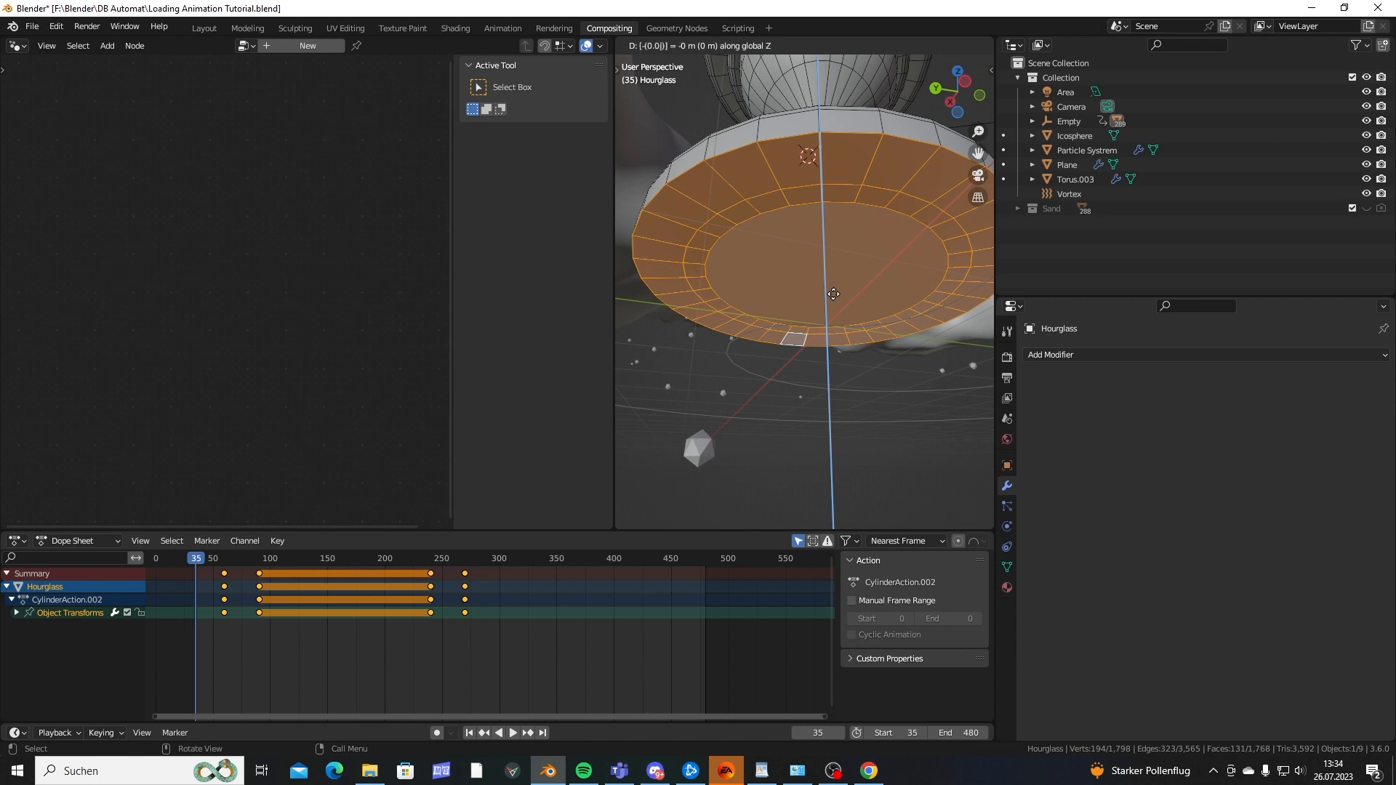
left_click(833, 294)
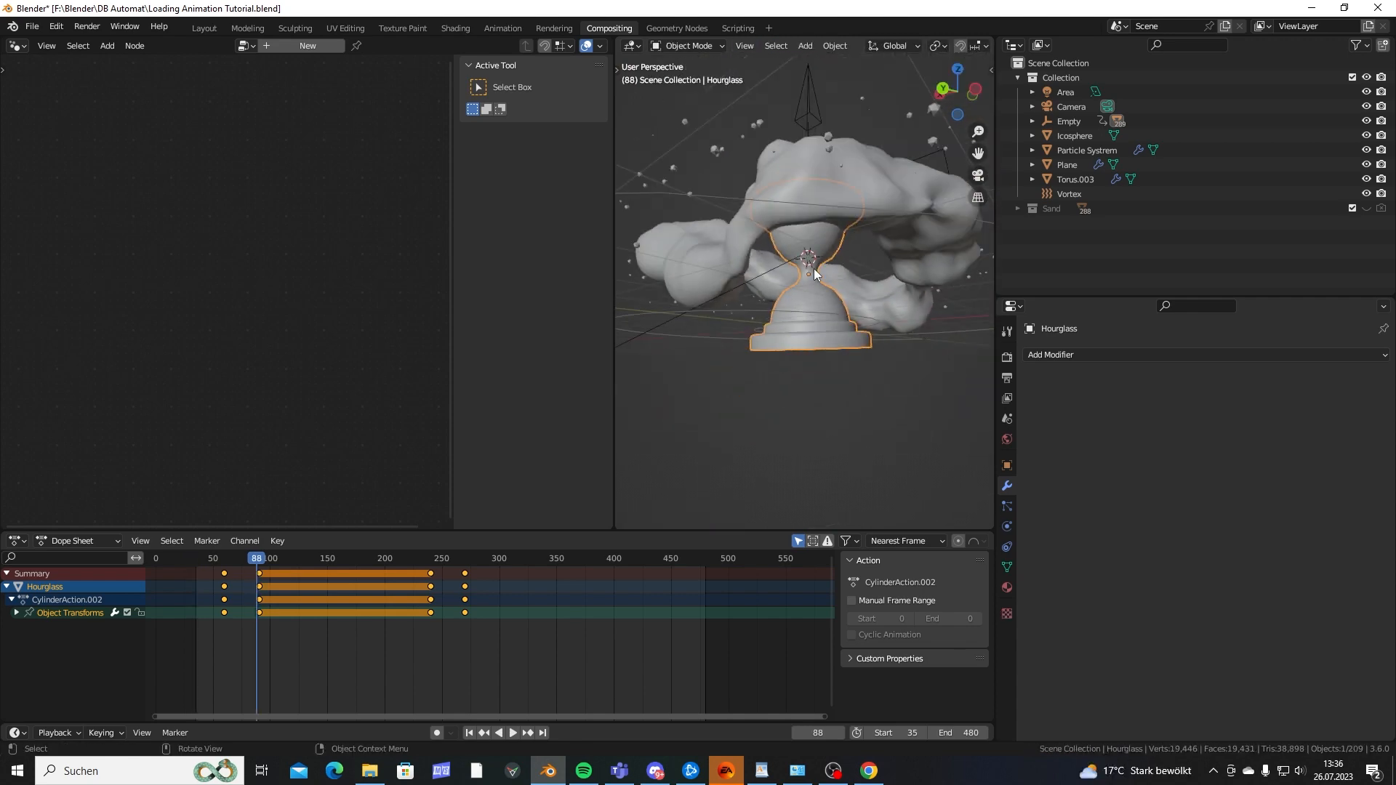
Select a face on the hourglass's upper bulb above the neck in Edit Mode and extrude it along its normals.
mouse_move(815, 333)
middle_mouse_down()
mouse_move(821, 388)
mouse_move(818, 355)
middle_mouse_up()
scroll(819, 355, "up", 5)
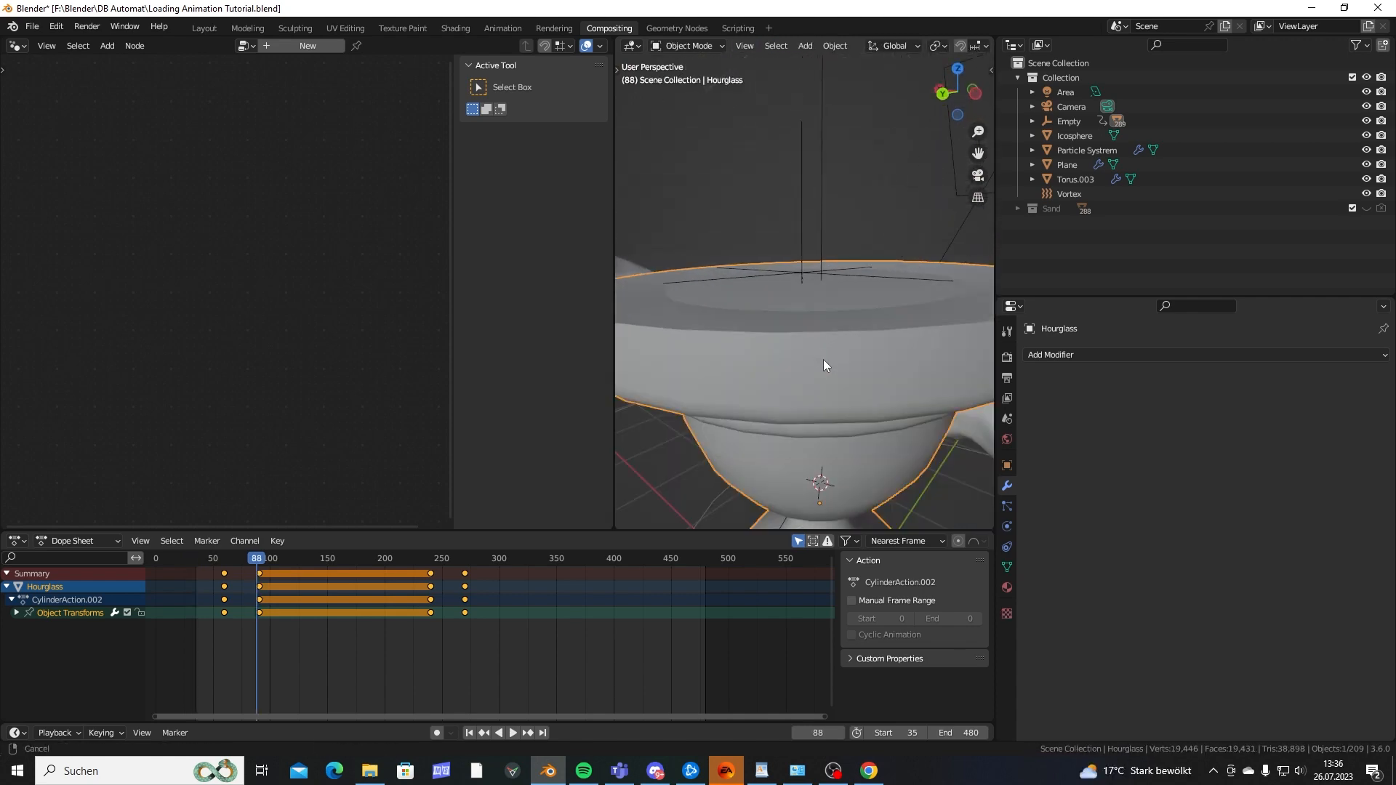
scroll(766, 394, "down", 5)
middle_click_drag(848, 517, 835, 367, "shift")
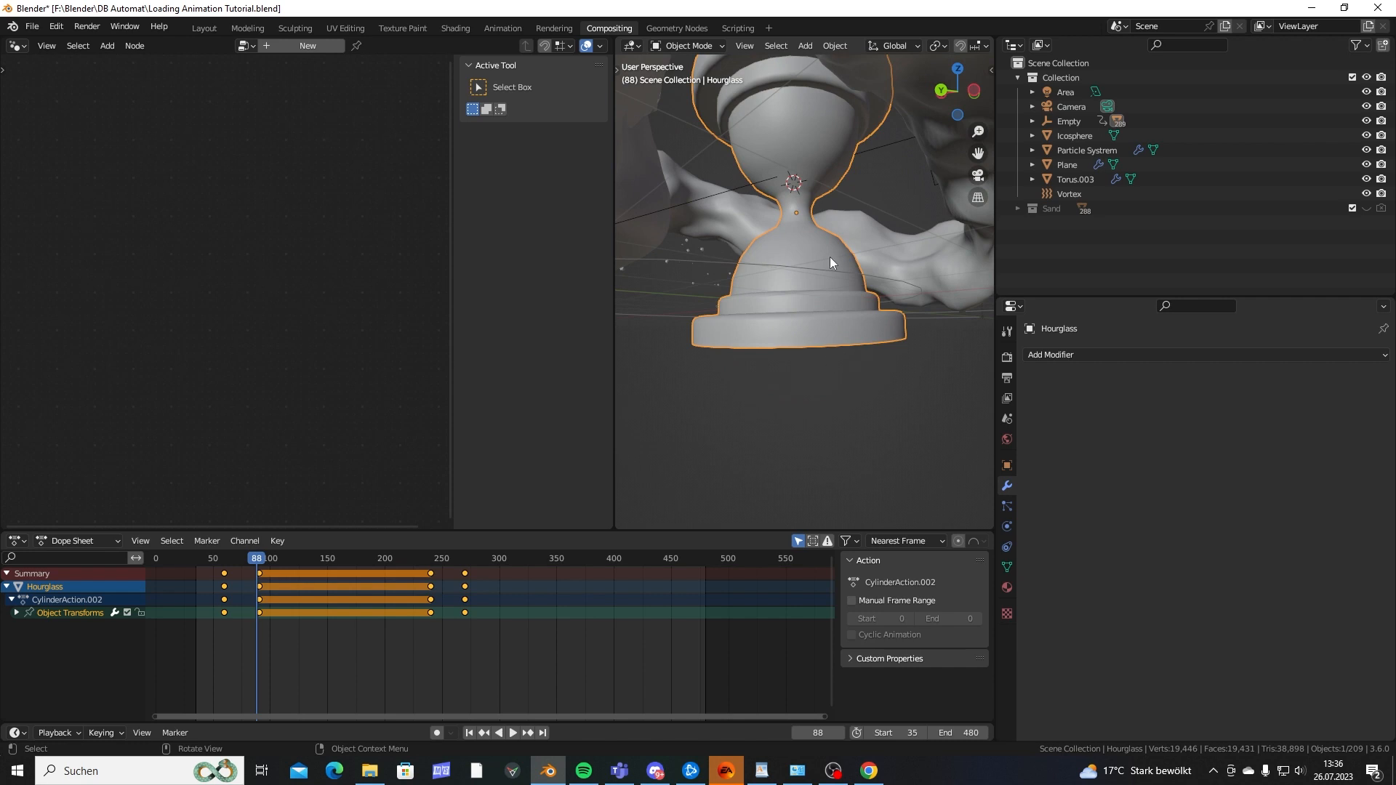
middle_click_drag(830, 256, 818, 322)
middle_click_drag(785, 208, 868, 240)
key("Tab")
scroll(863, 240, "up", 4)
left_click(873, 195)
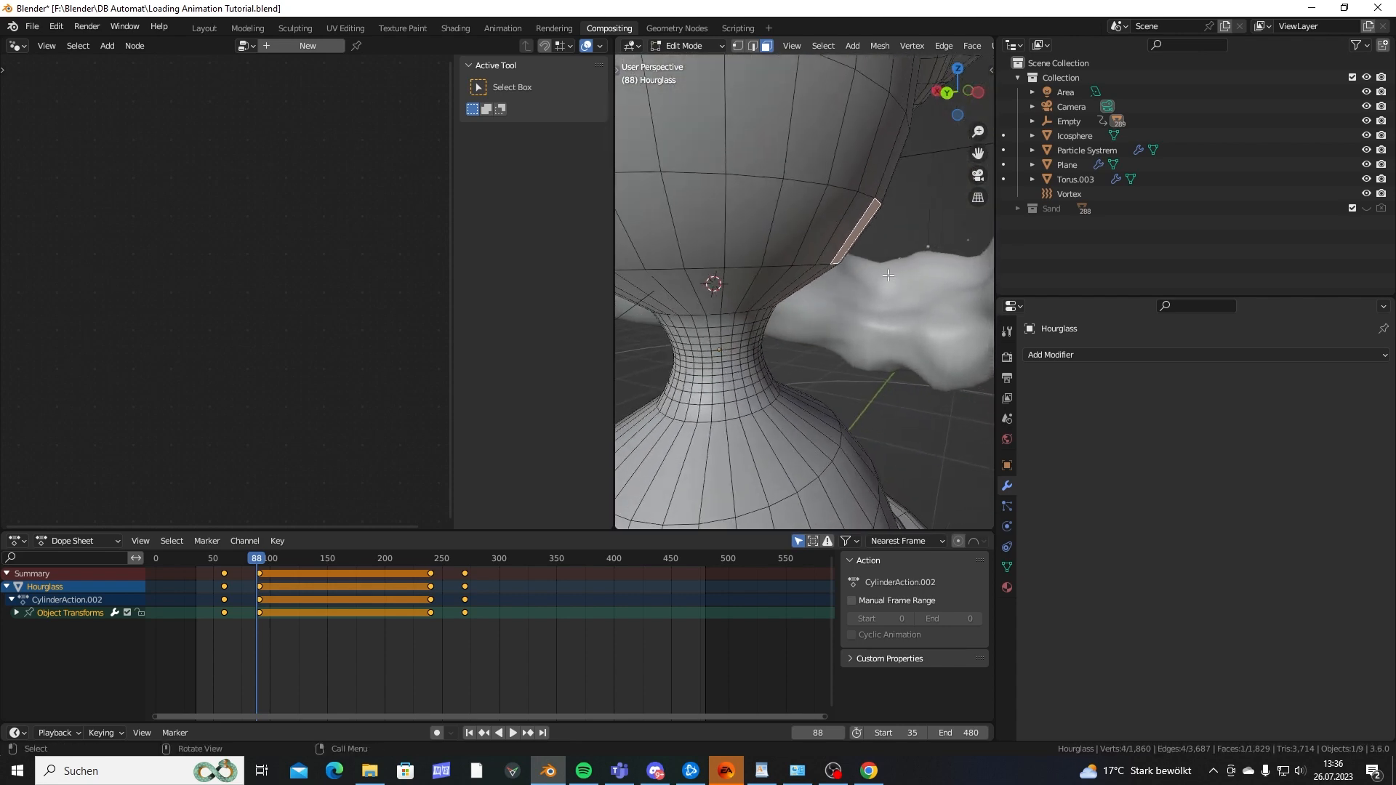
key("alt+e")
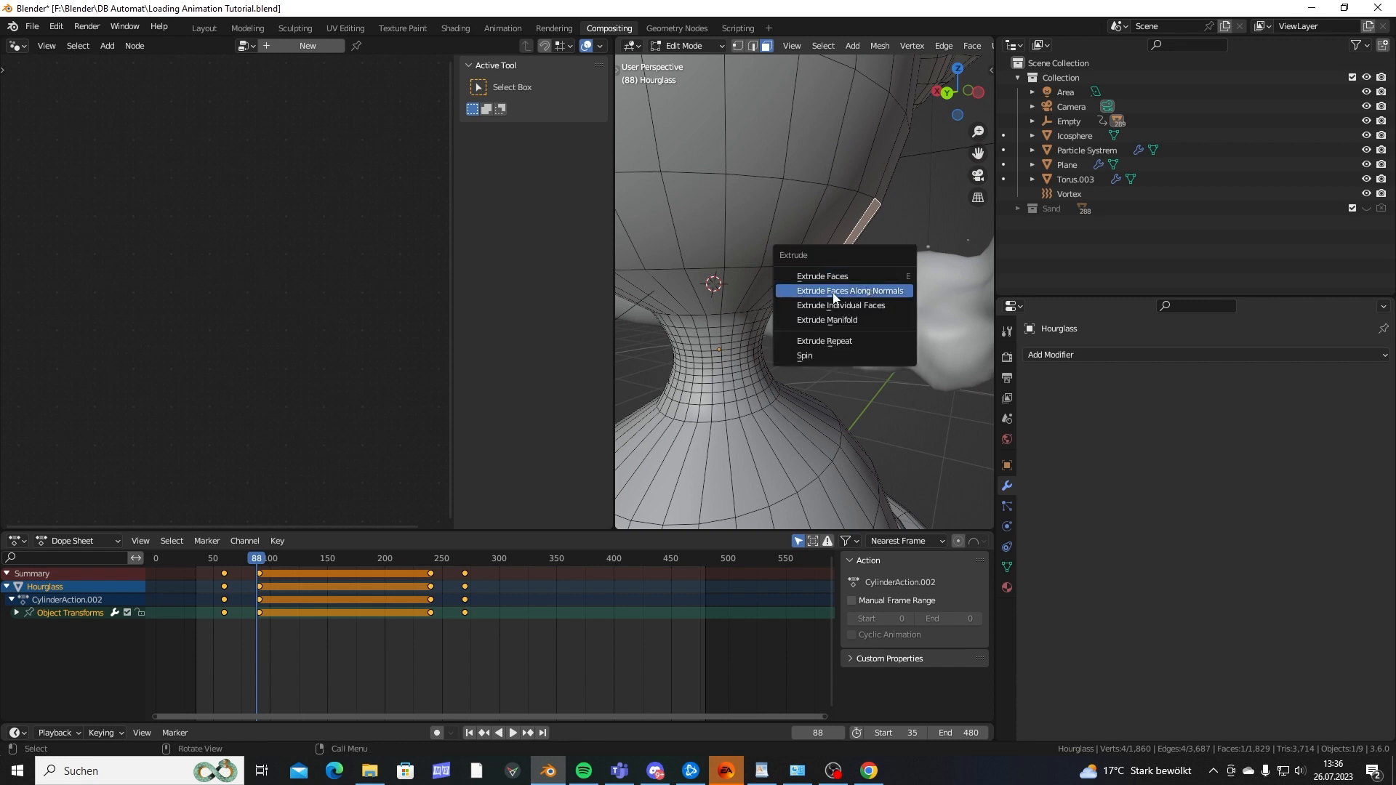
left_click(876, 290)
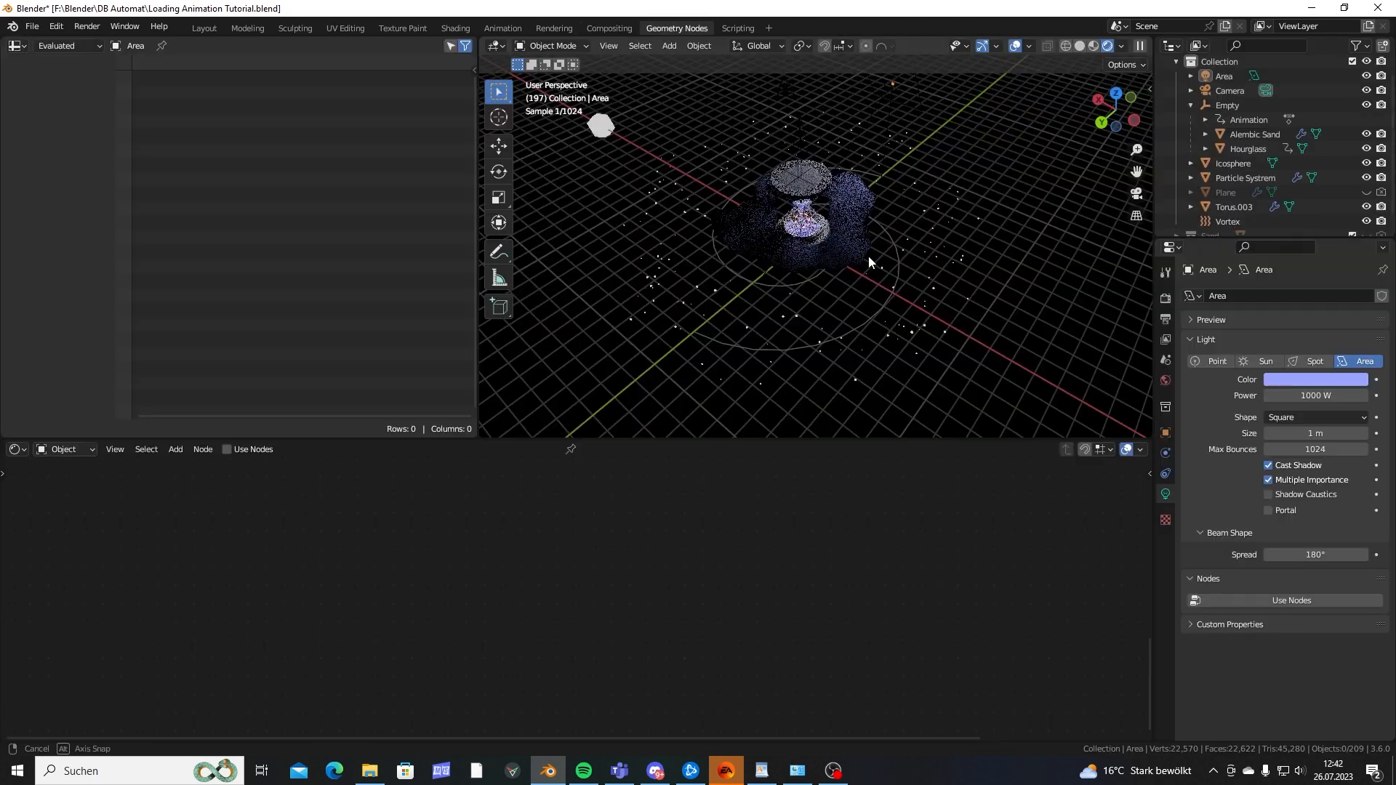
Look at the lit hourglass scene through the camera.
middle_click_drag(861, 242, 848, 227)
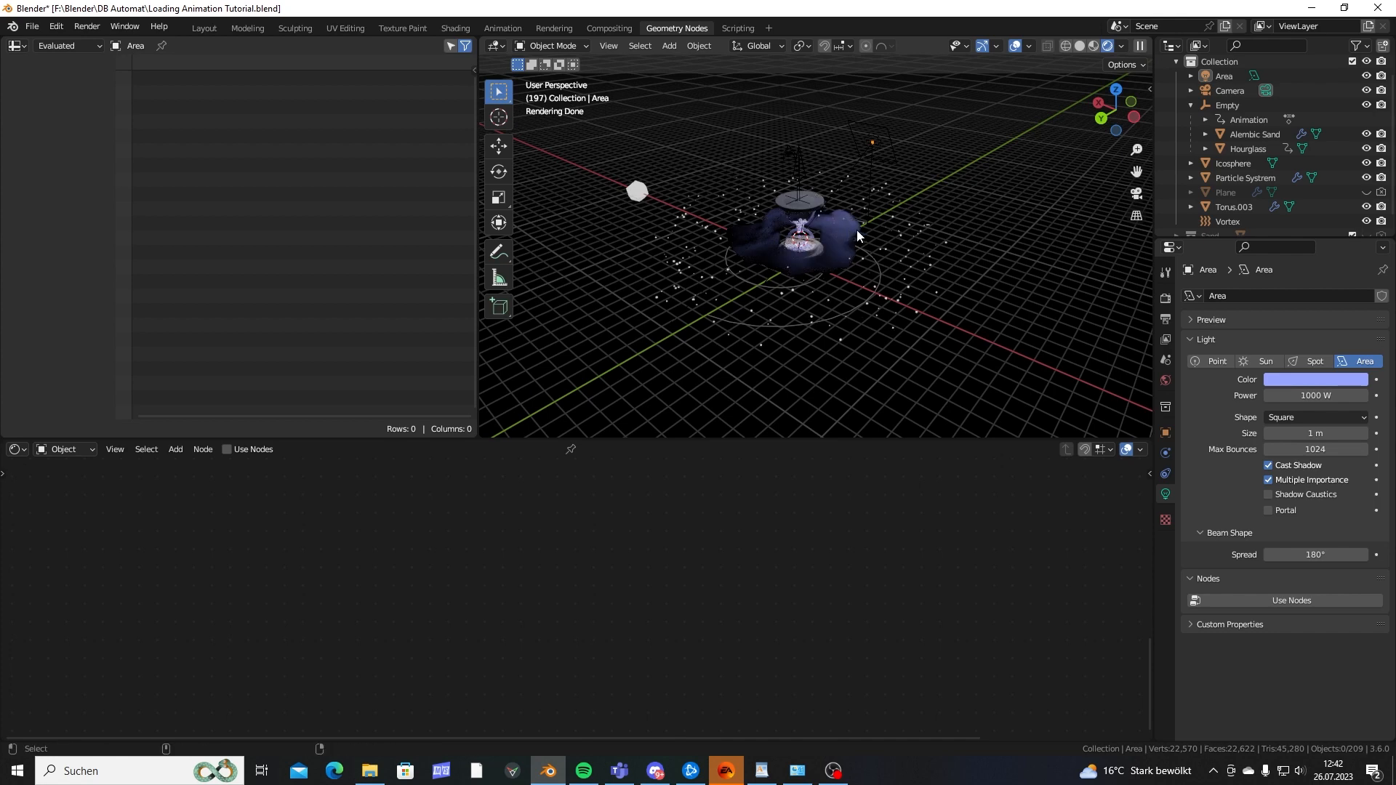
key("KP_0")
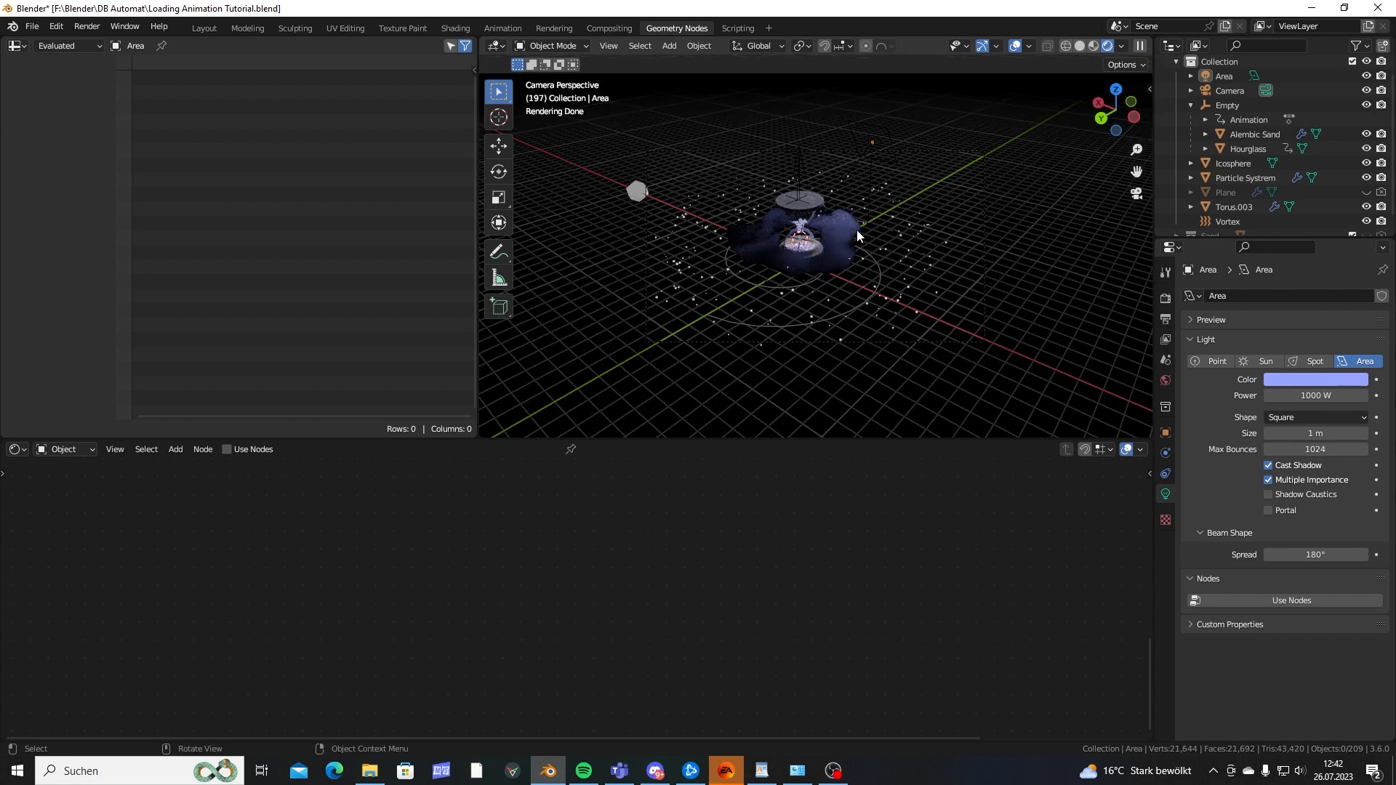
Switch the scene camera's lens type to Orthographic and set its orthographic scale to about 21.4 to frame the hourglass and particles.
left_click(717, 155)
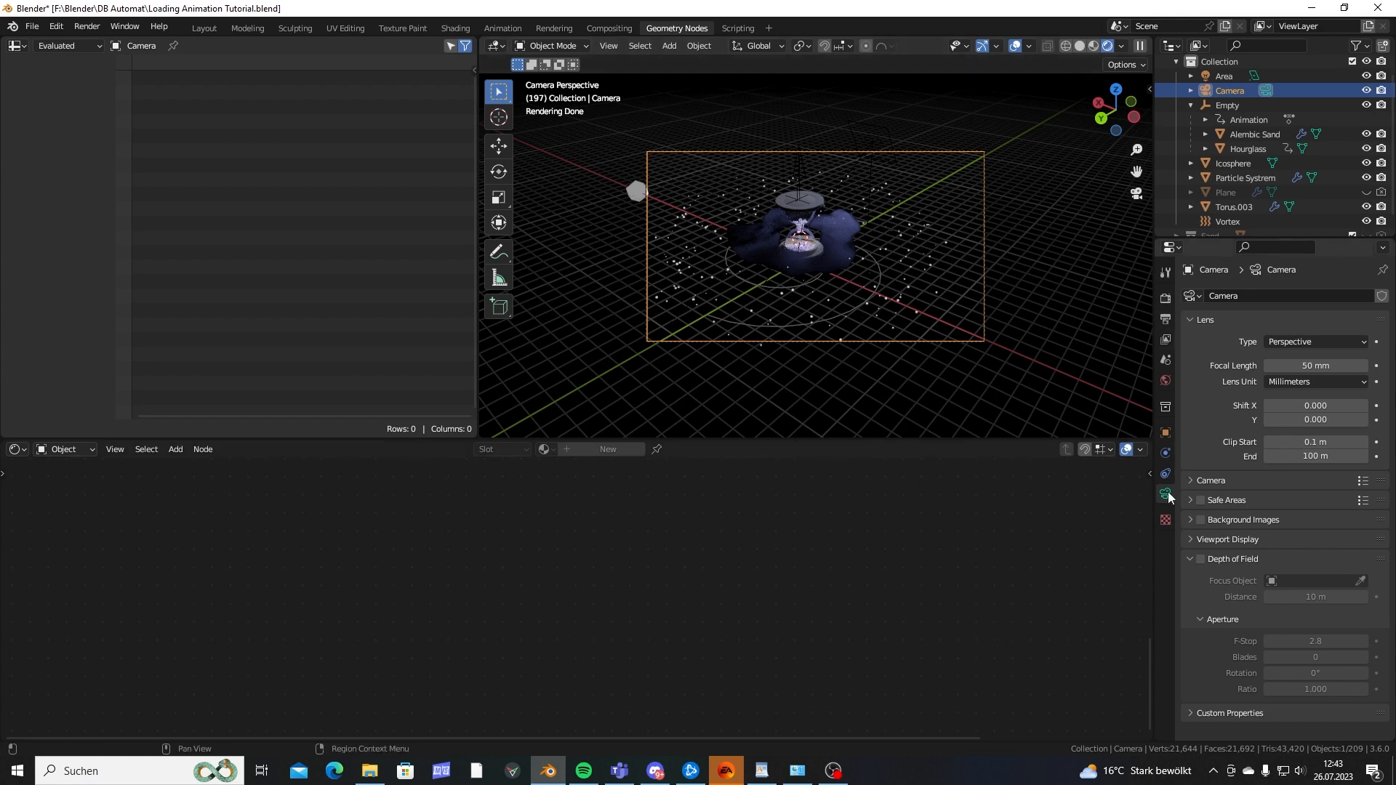
left_click(1289, 343)
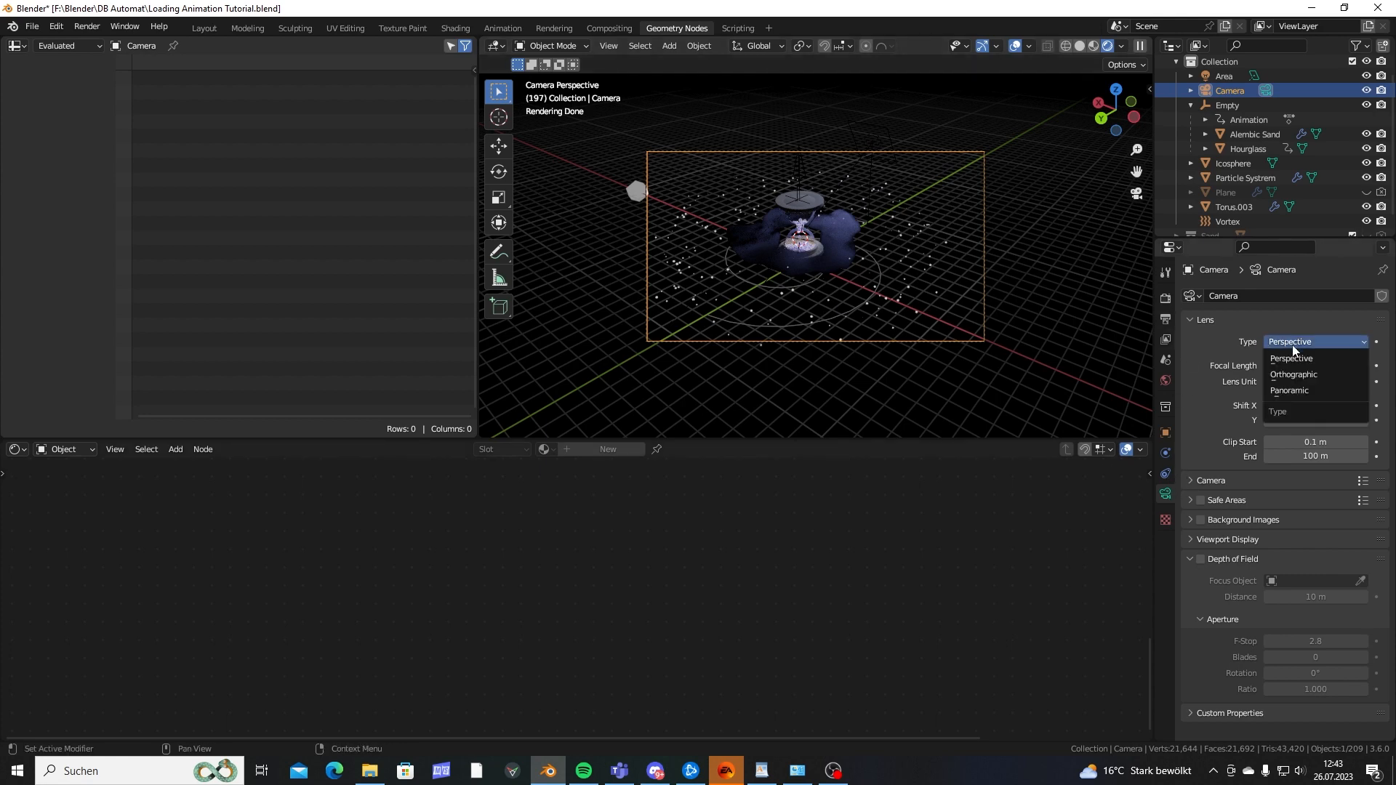
left_click(1274, 343)
left_click(1276, 343)
left_click(1295, 376)
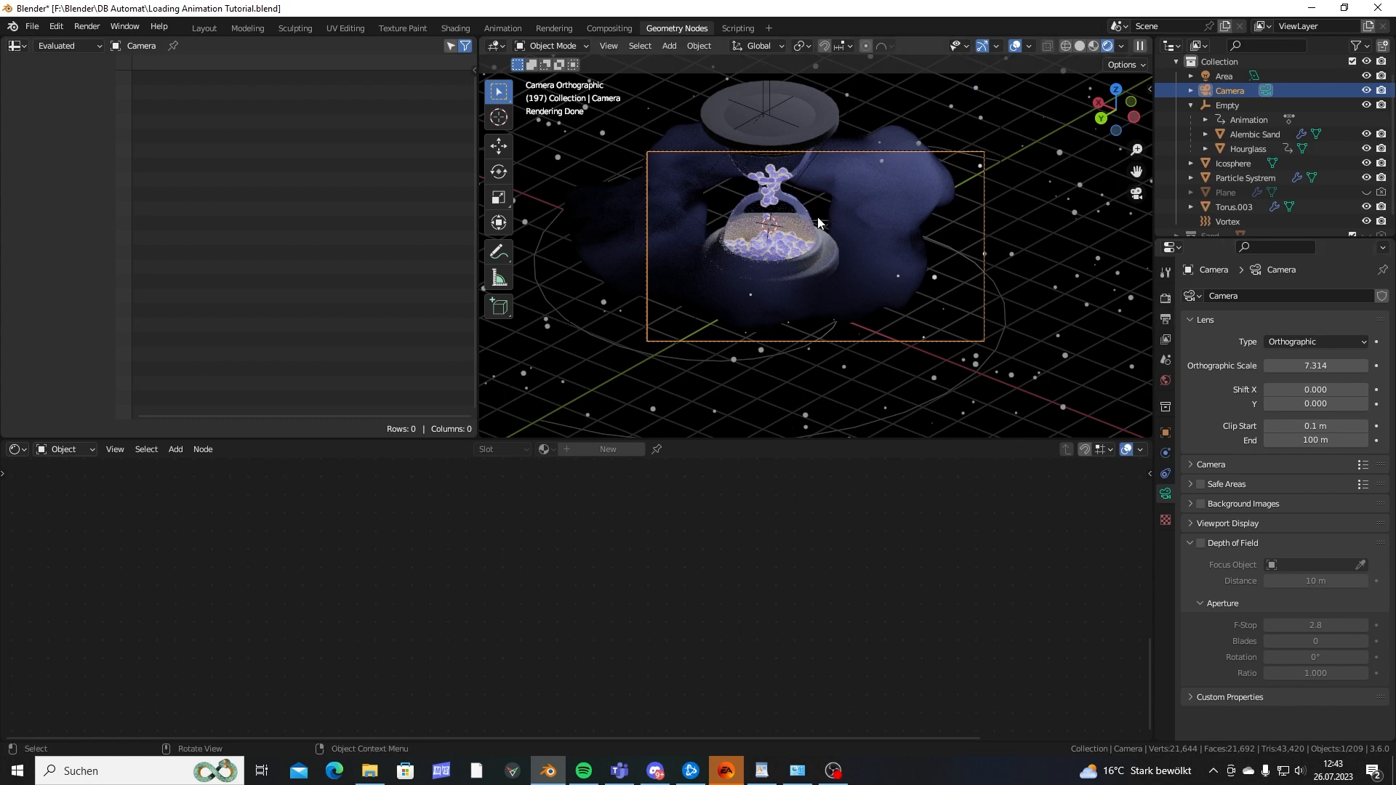
left_click_drag(1326, 363, 1360, 363)
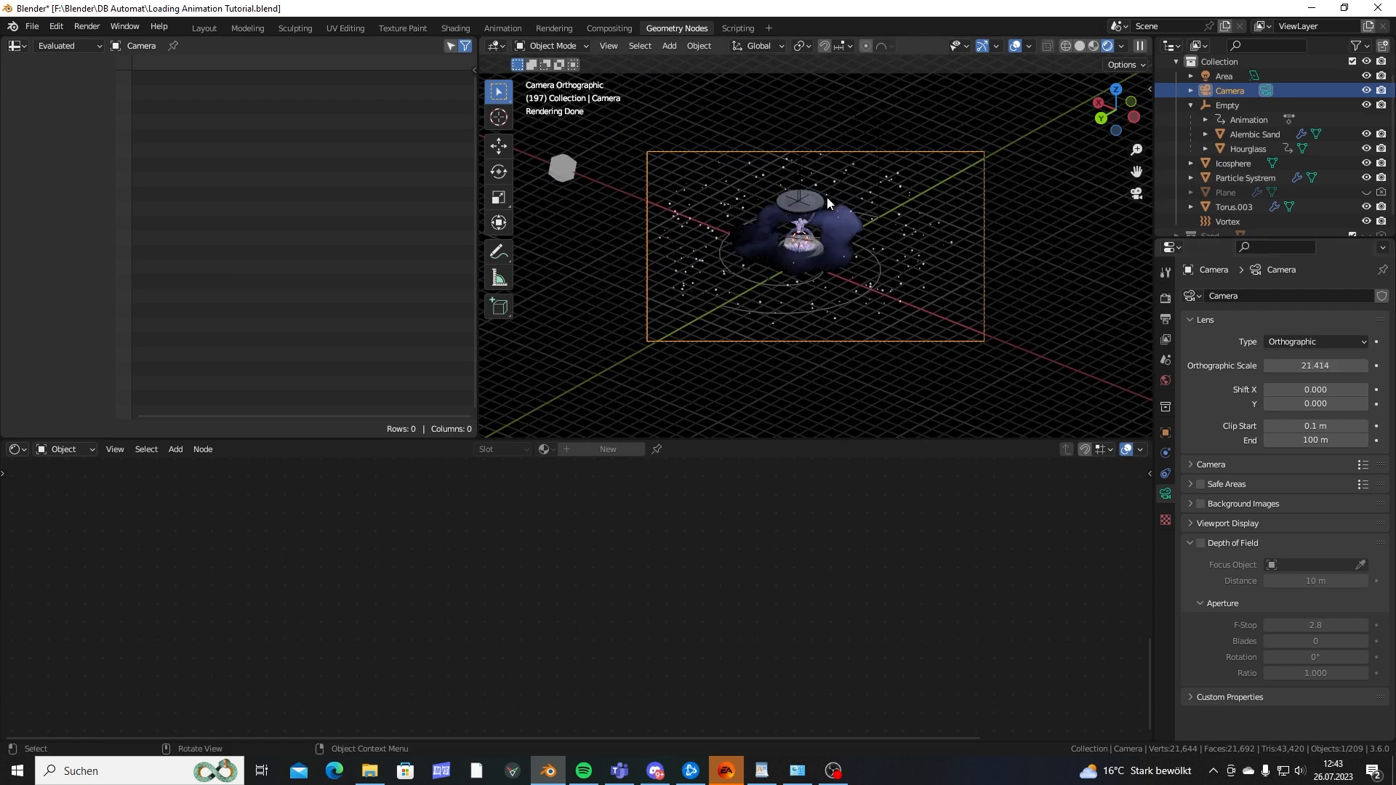
mouse_move(821, 218)
middle_mouse_down("shift")
mouse_move(848, 216)
mouse_move(819, 213)
middle_mouse_up("shift")
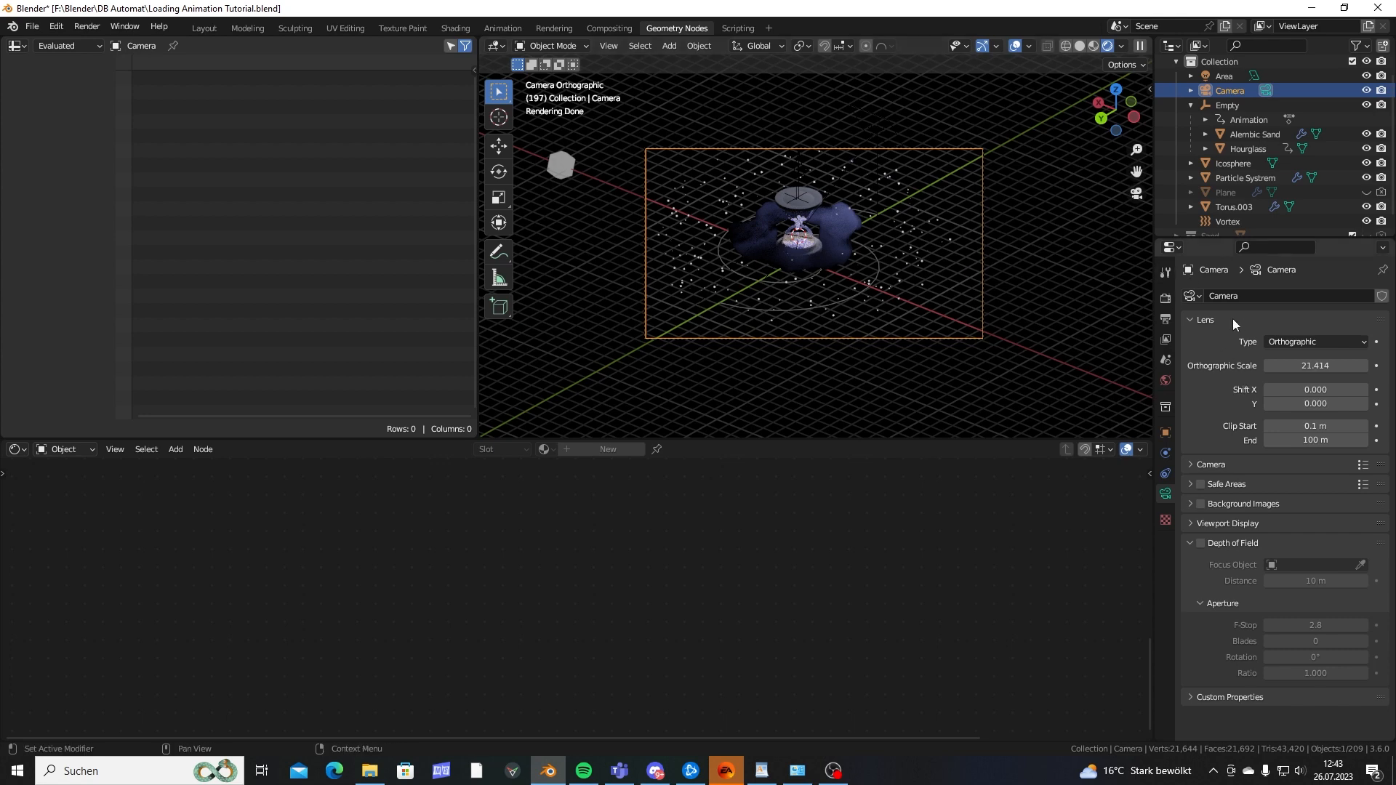
Set the render output resolution to 1080 px wide and 1350 px high.
left_click(1169, 321)
left_click(1321, 316)
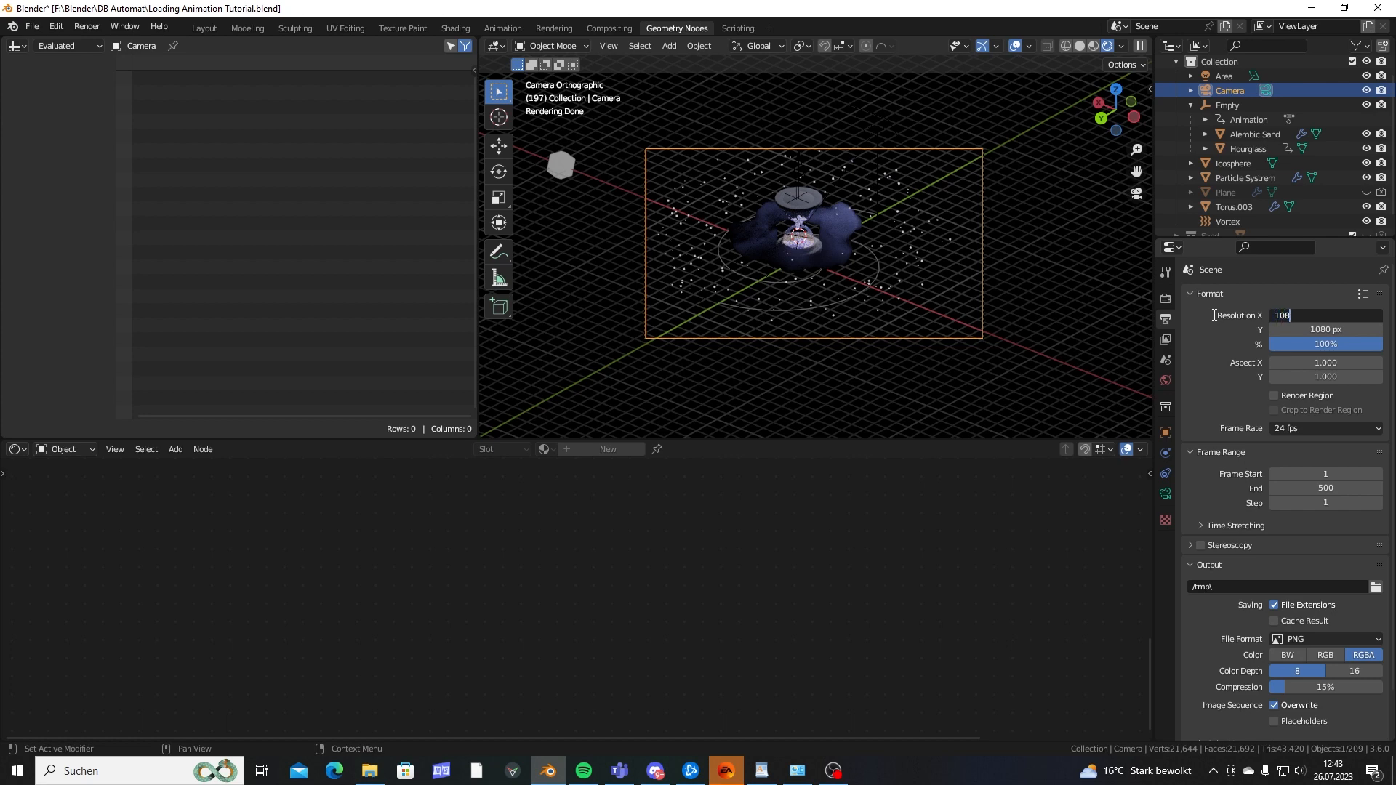
type("1080")
key("Return")
left_click(1342, 329)
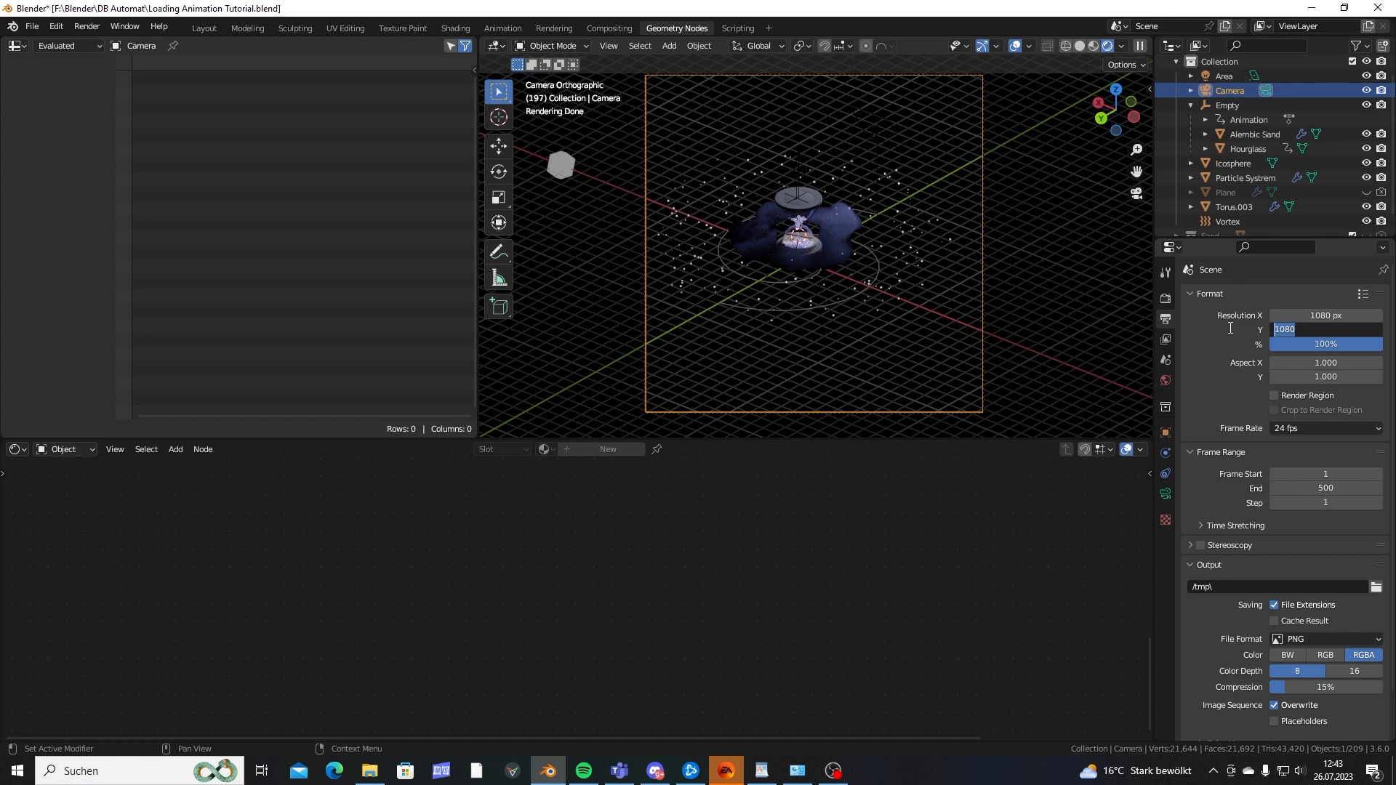
type("1350")
key("Return")
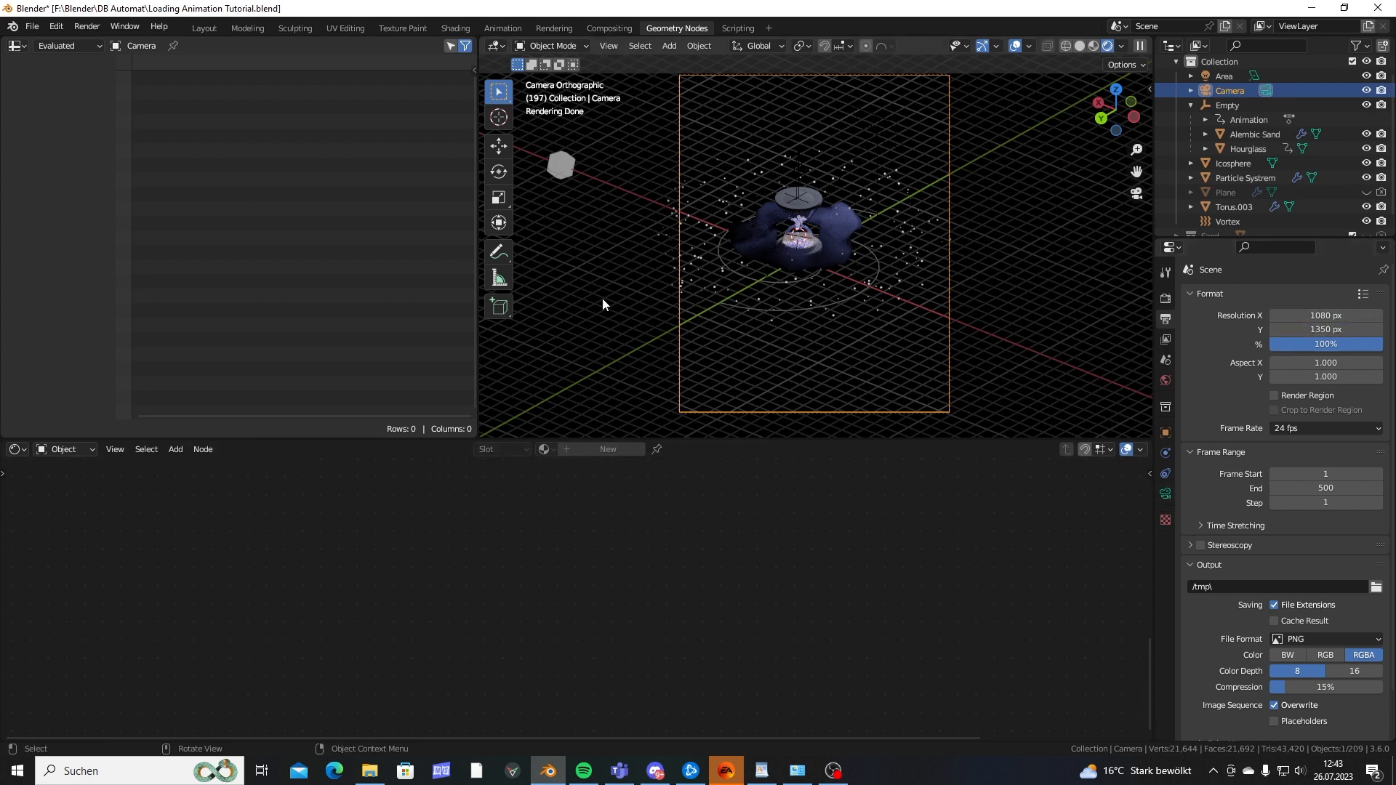
Lock the camera to the view and reframe the hourglass within the camera frame, playing back a few frames to check it.
key("n")
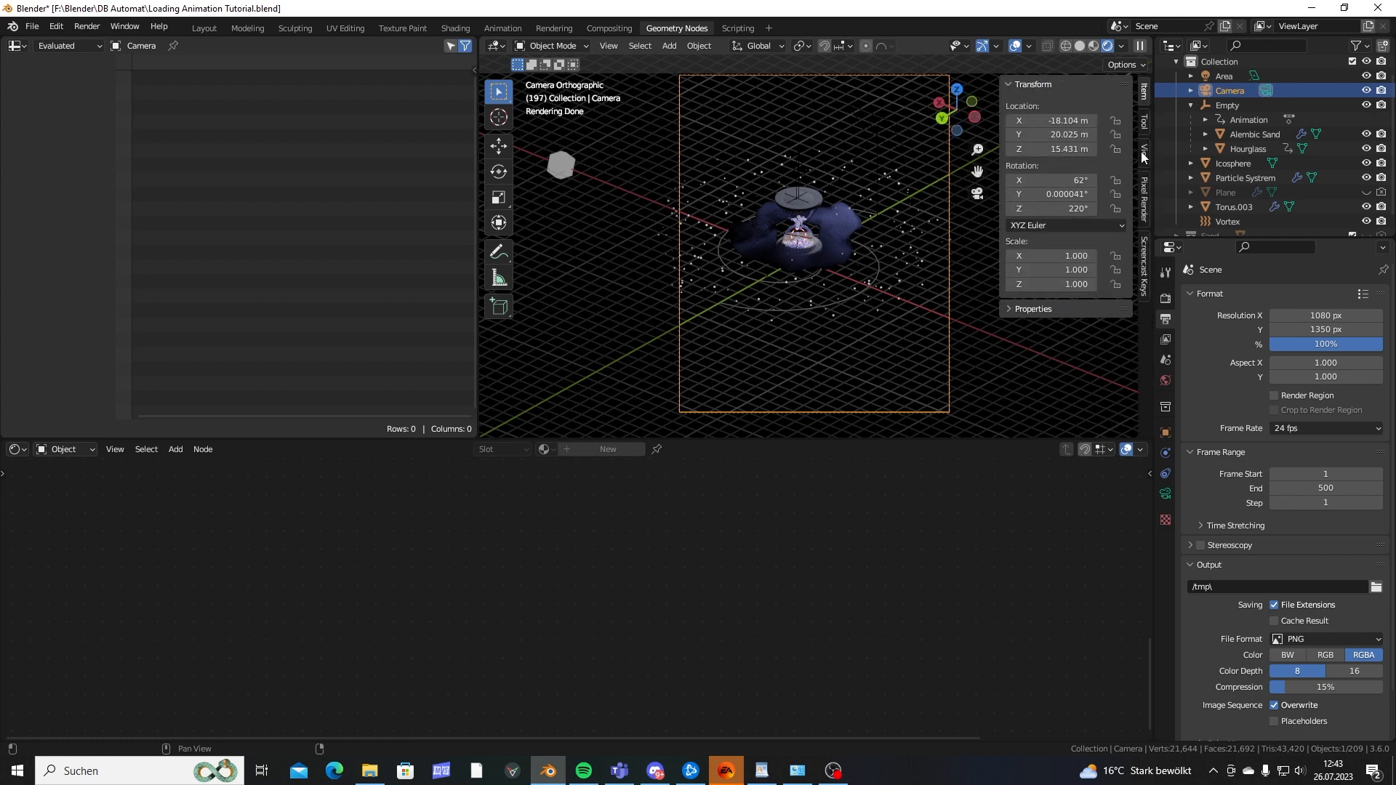
left_click(1142, 153)
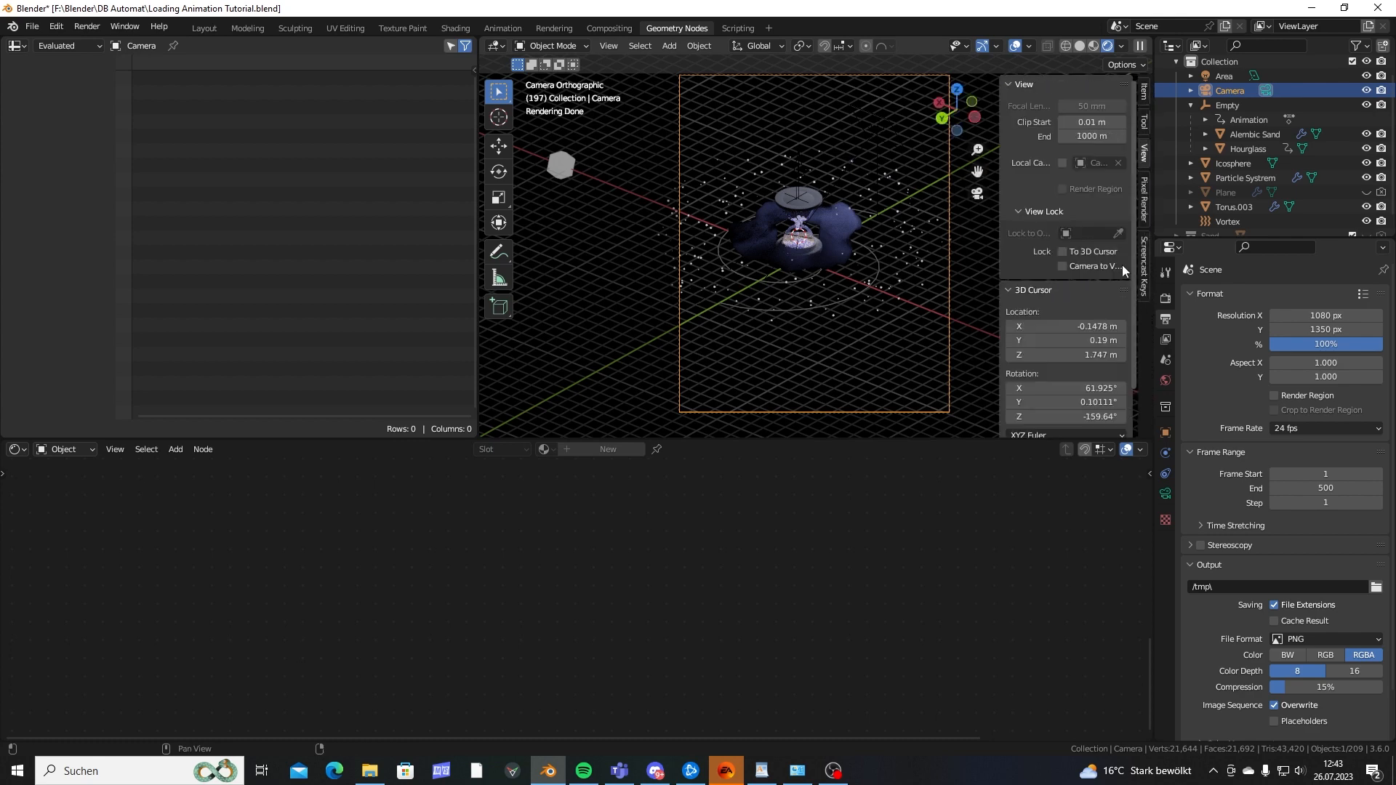
left_click(1070, 265)
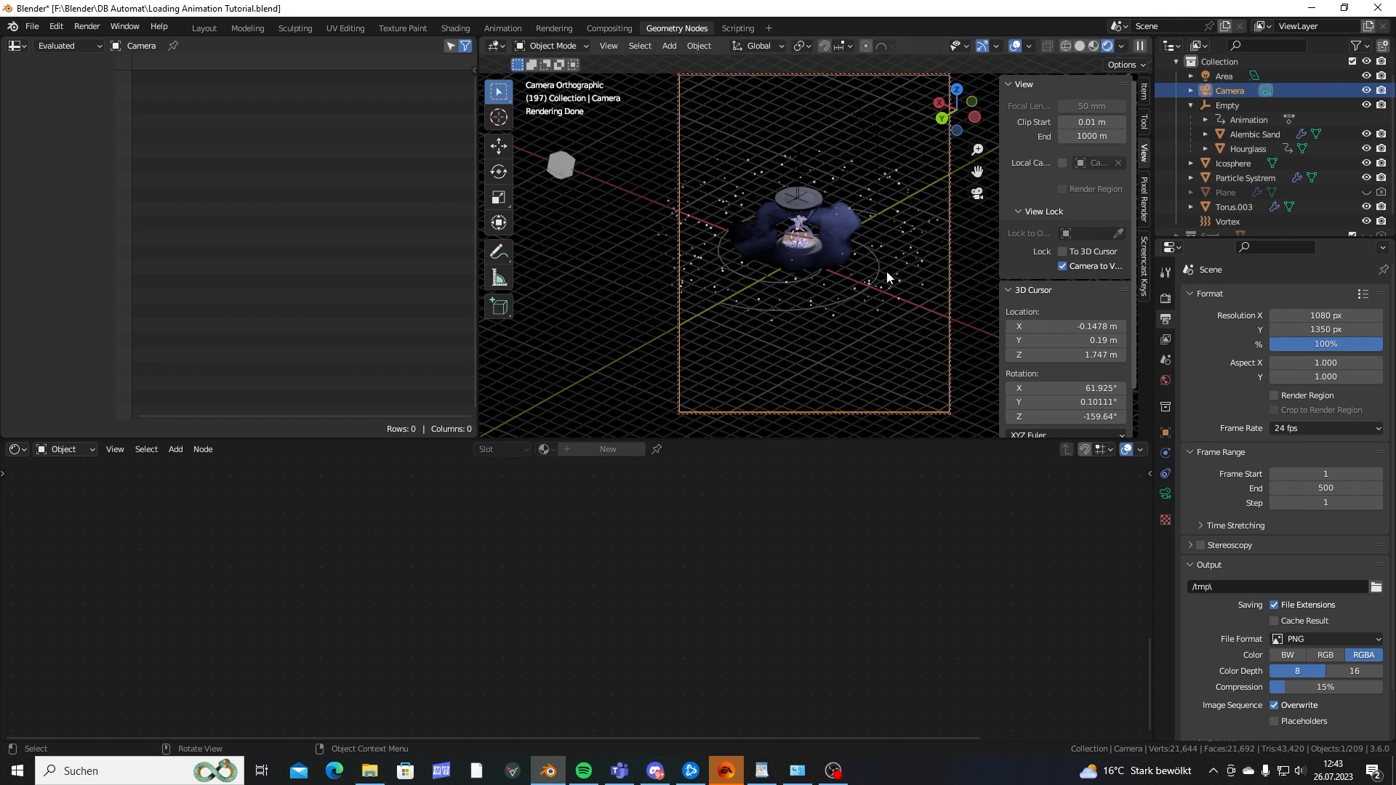
middle_click_drag(887, 272, 781, 273)
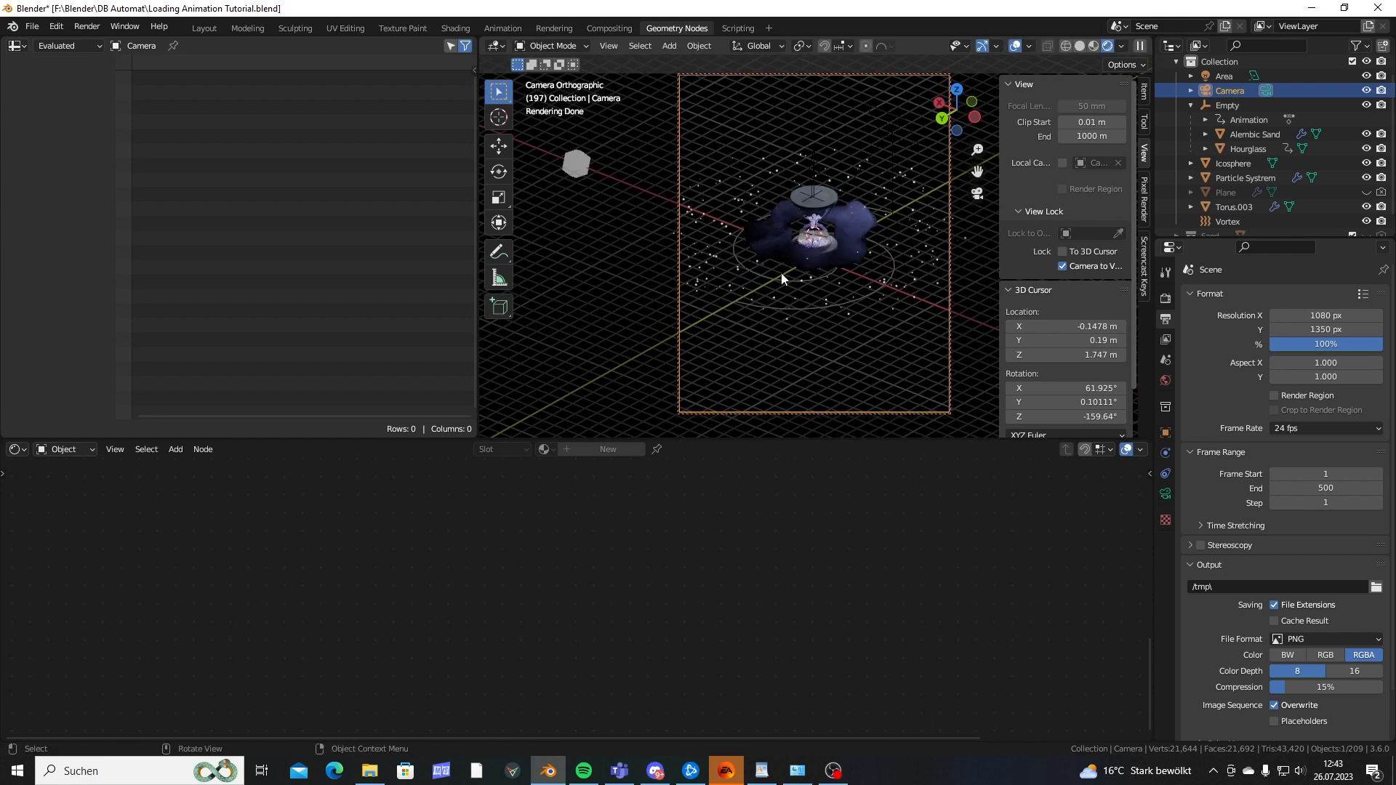
scroll(849, 233, "up", 2)
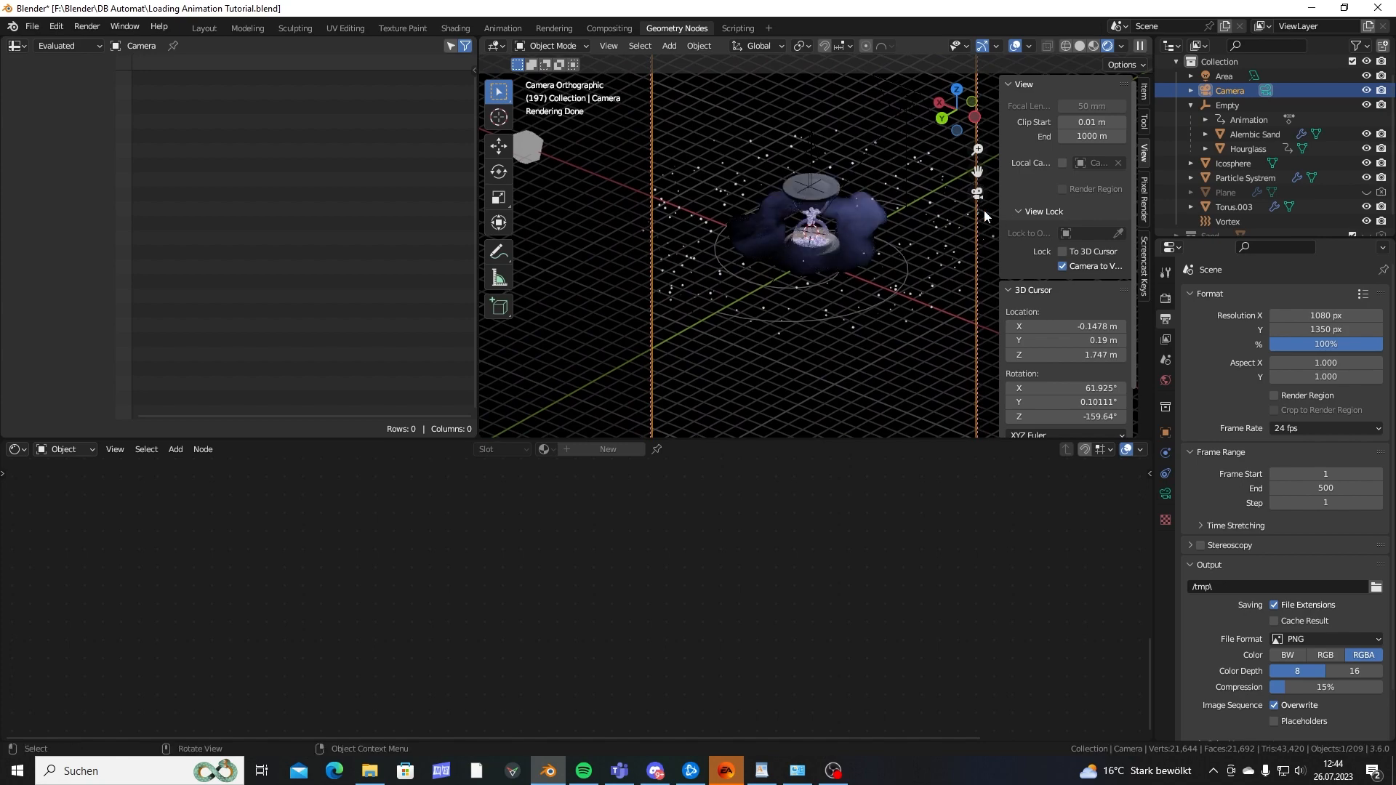
middle_click_drag(832, 275, 803, 220)
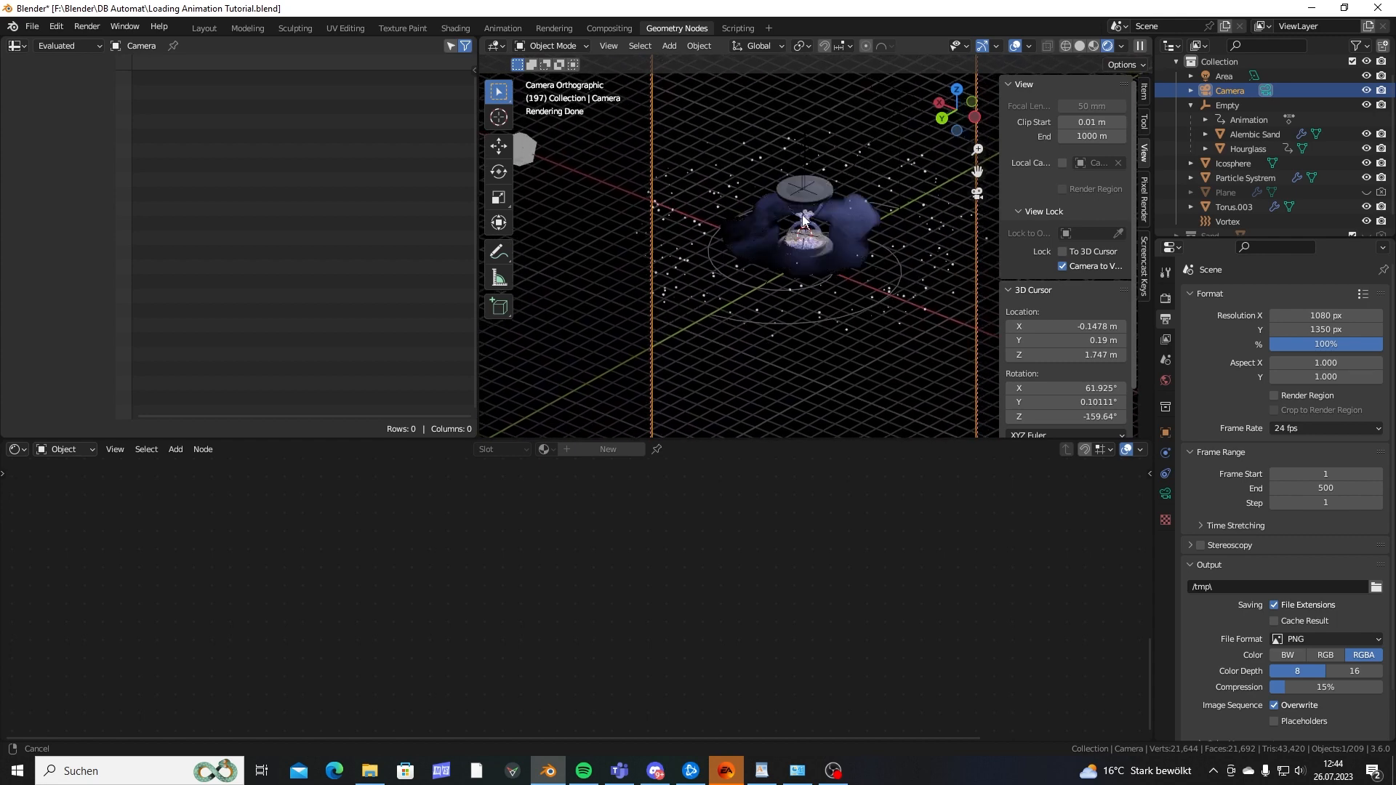
key("space")
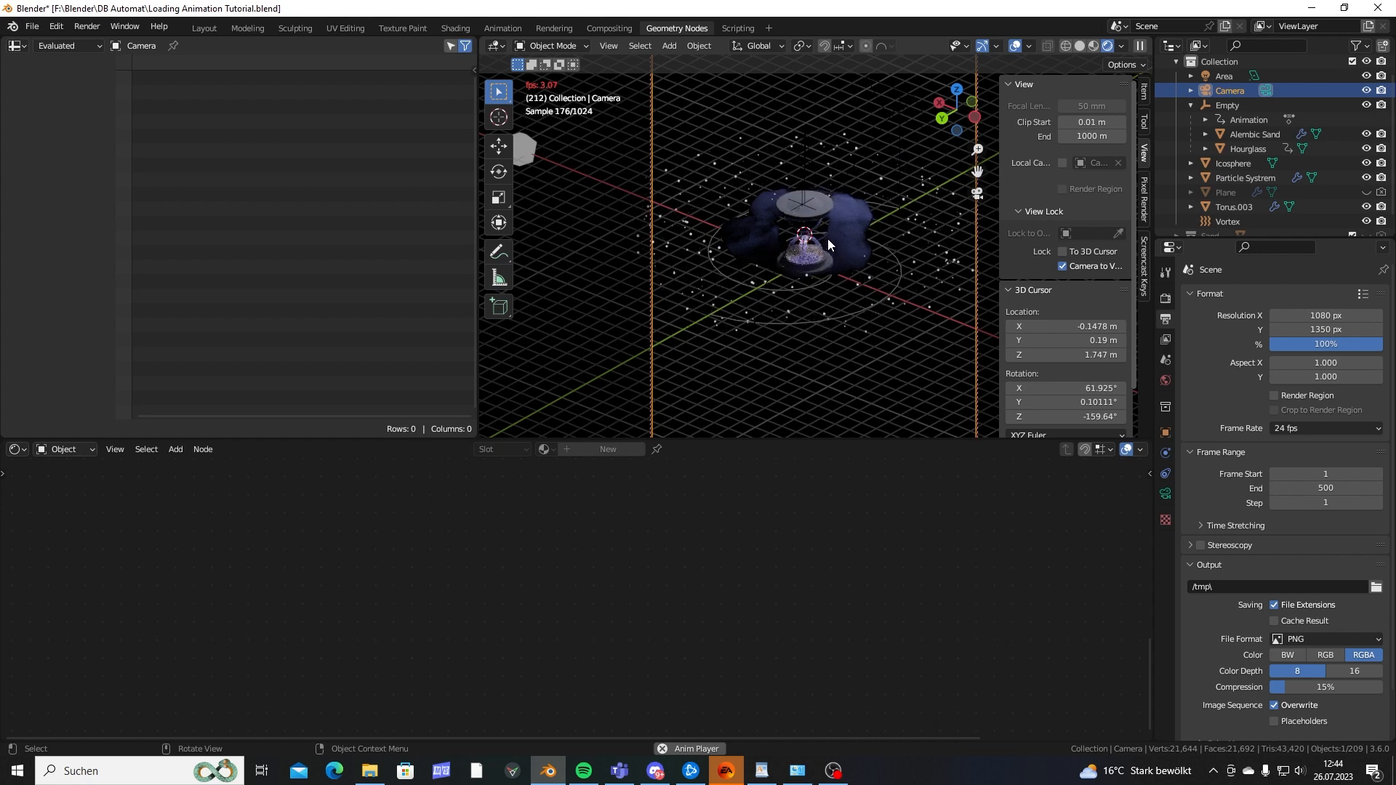
key("space")
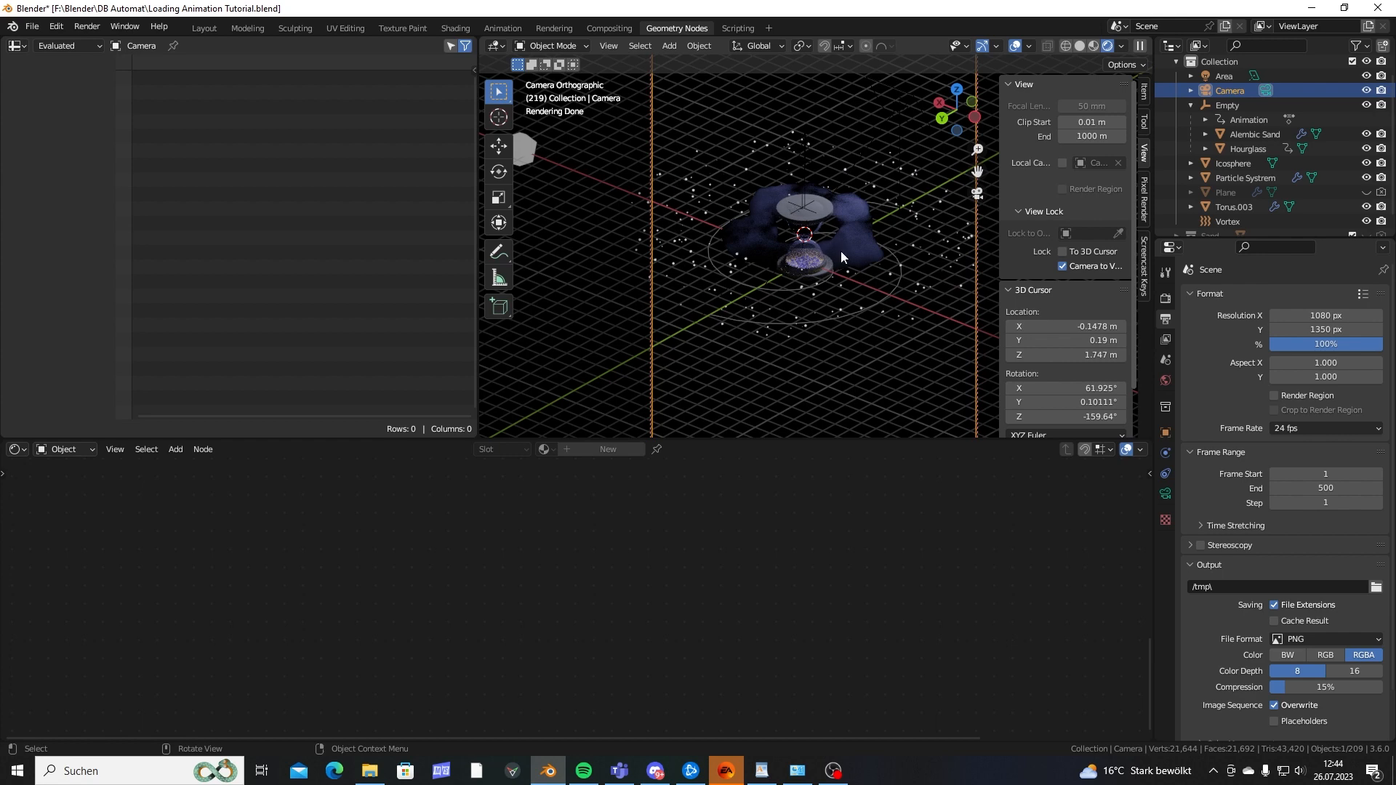
Scale the particle system's torus emitter to about 0.92 and replay the animation from frame 1.
left_click(791, 337)
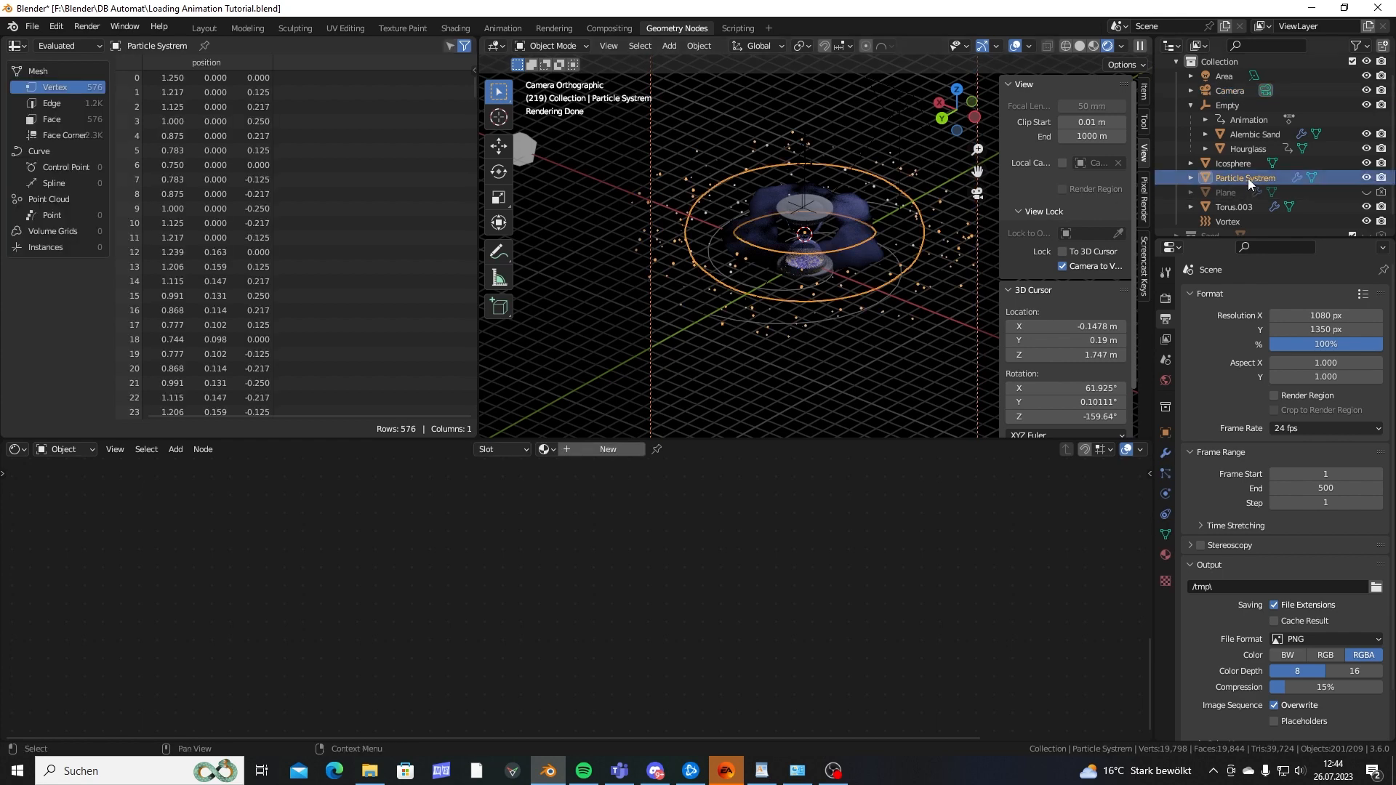
key("s")
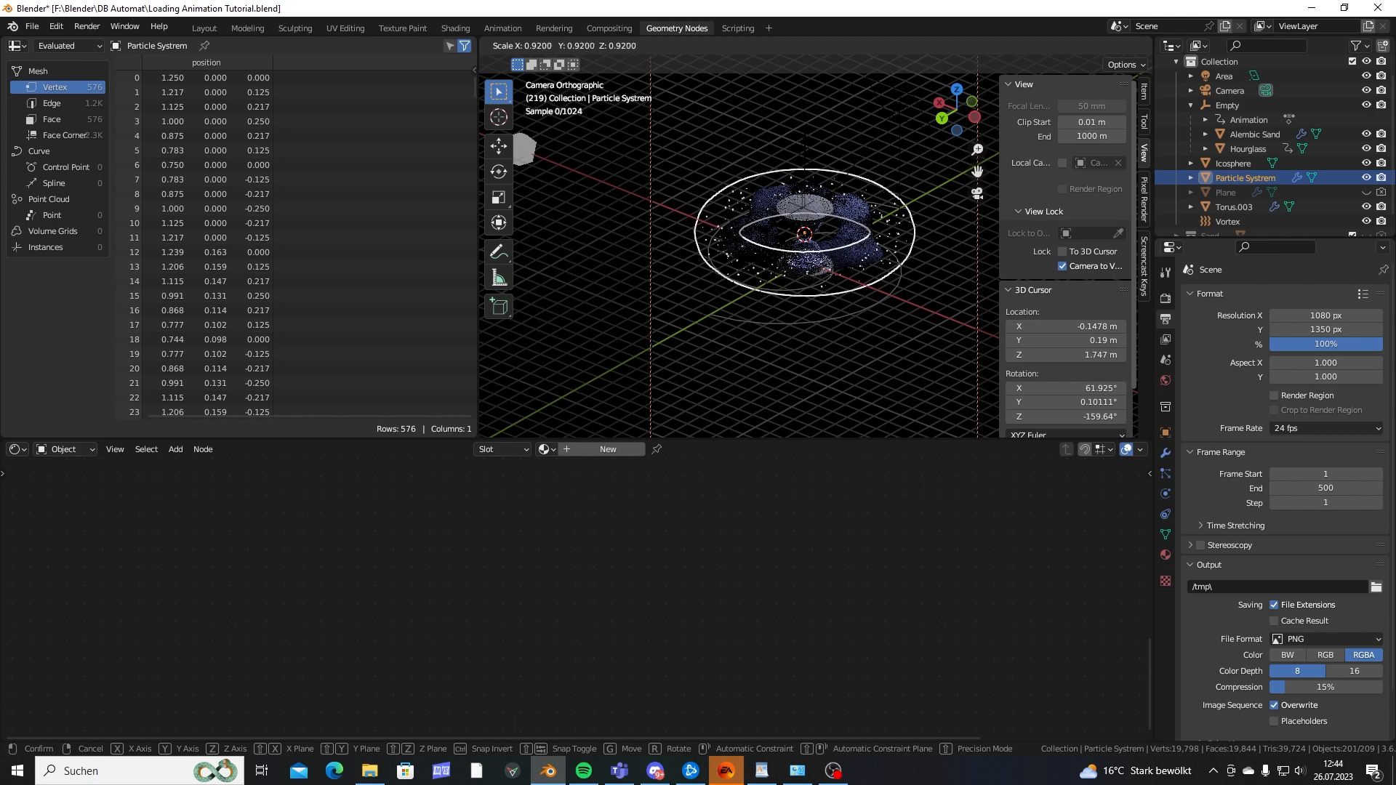
left_click(837, 244)
key("shift+Left")
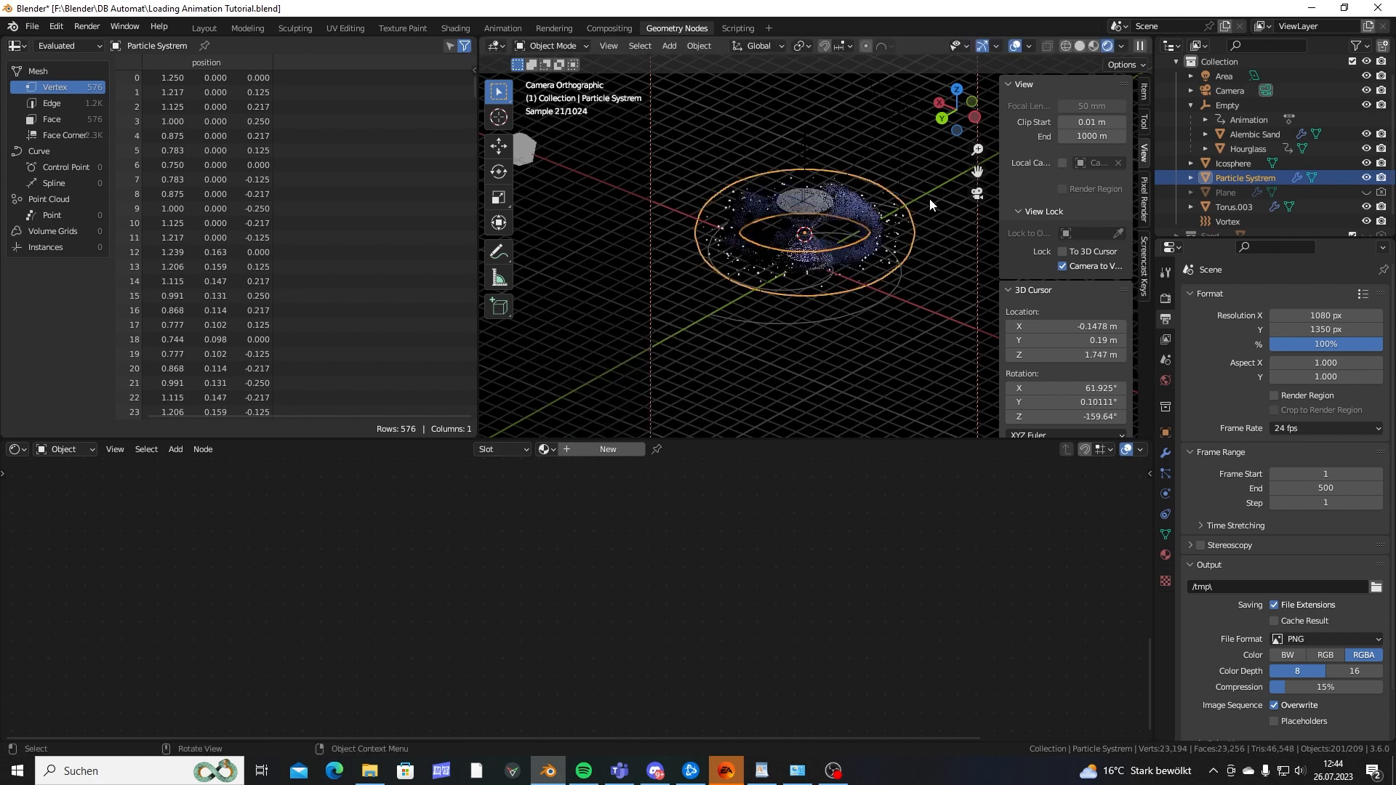
key("space")
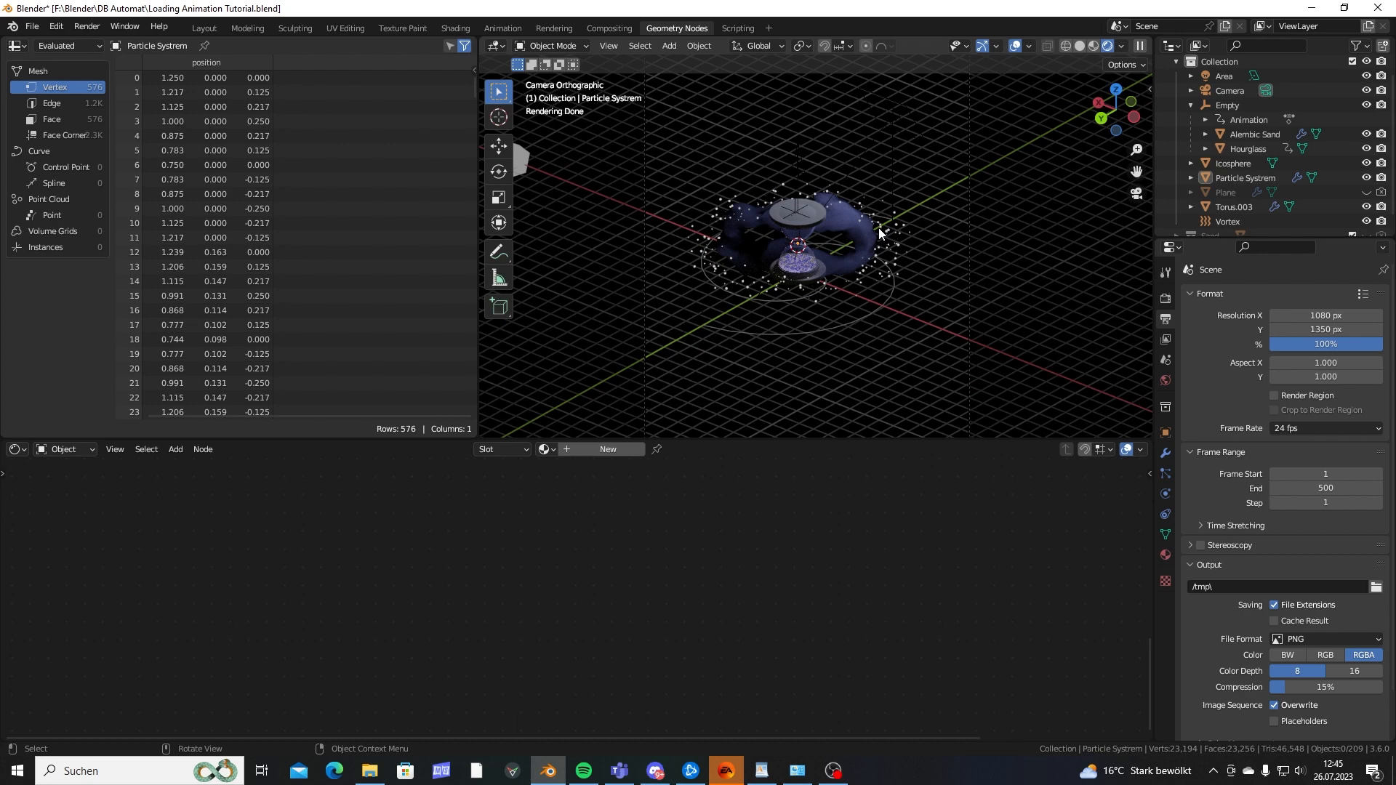
middle_click_drag(878, 228, 852, 236, "shift")
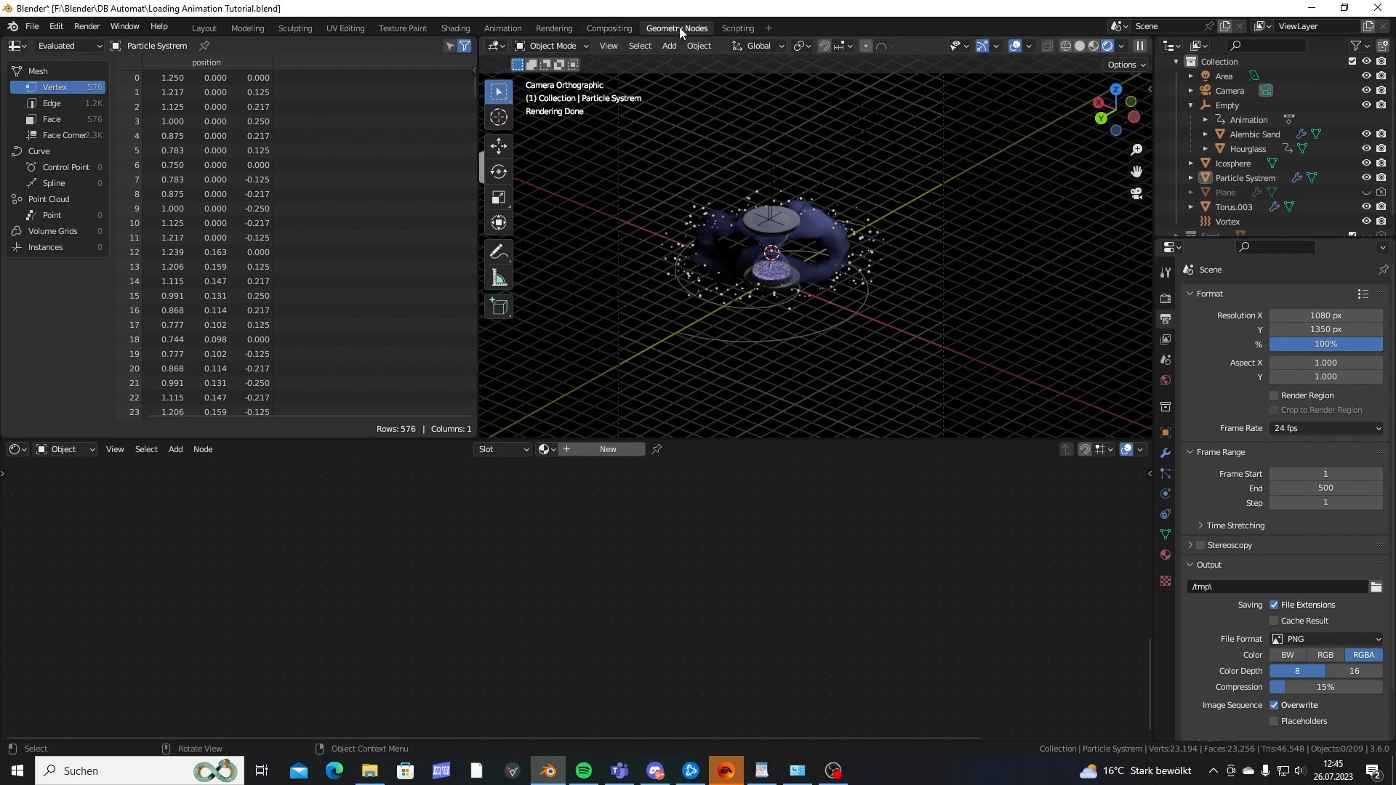
Enable compositing nodes for the scene and space the Render Layers and Composite nodes farther apart.
left_click(609, 29)
left_click(137, 45)
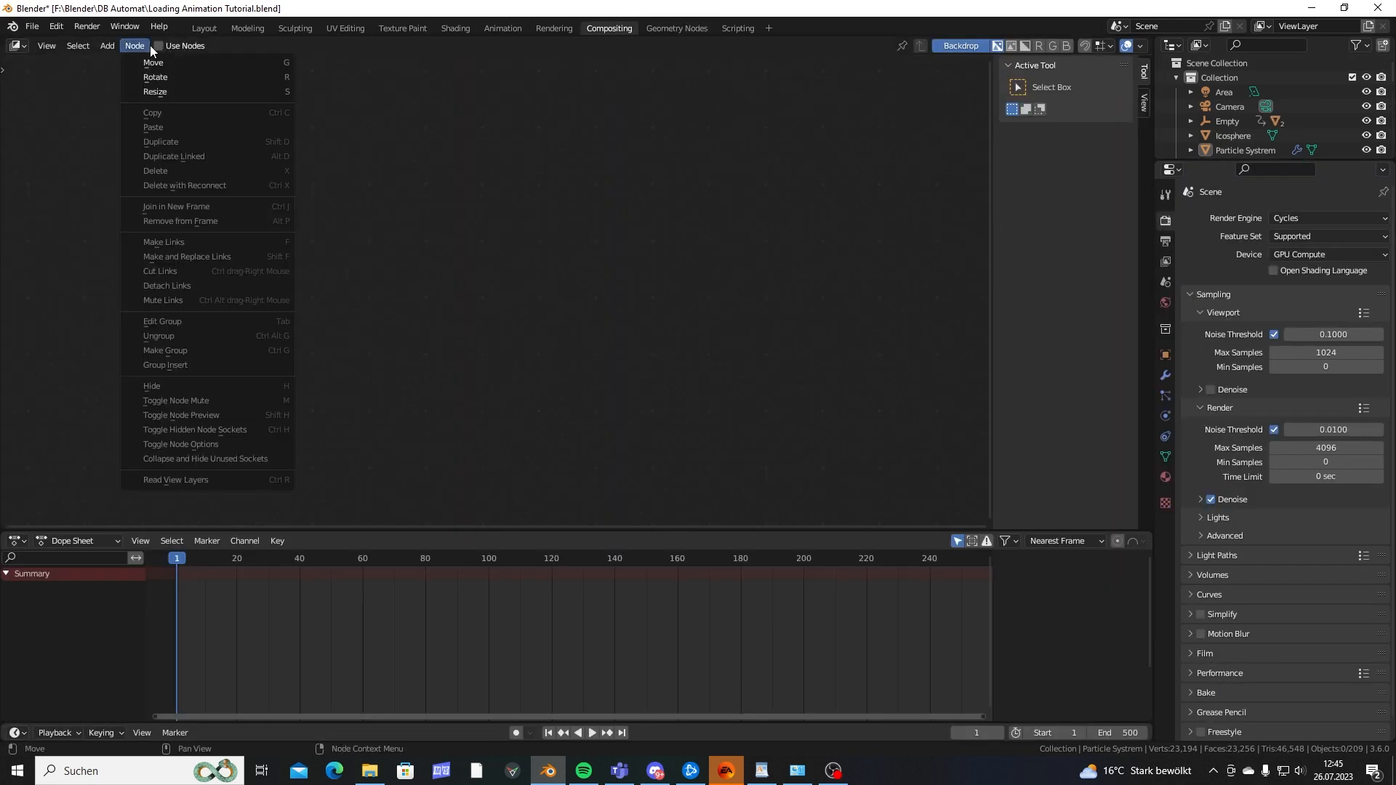
left_click(163, 45)
left_click(160, 46)
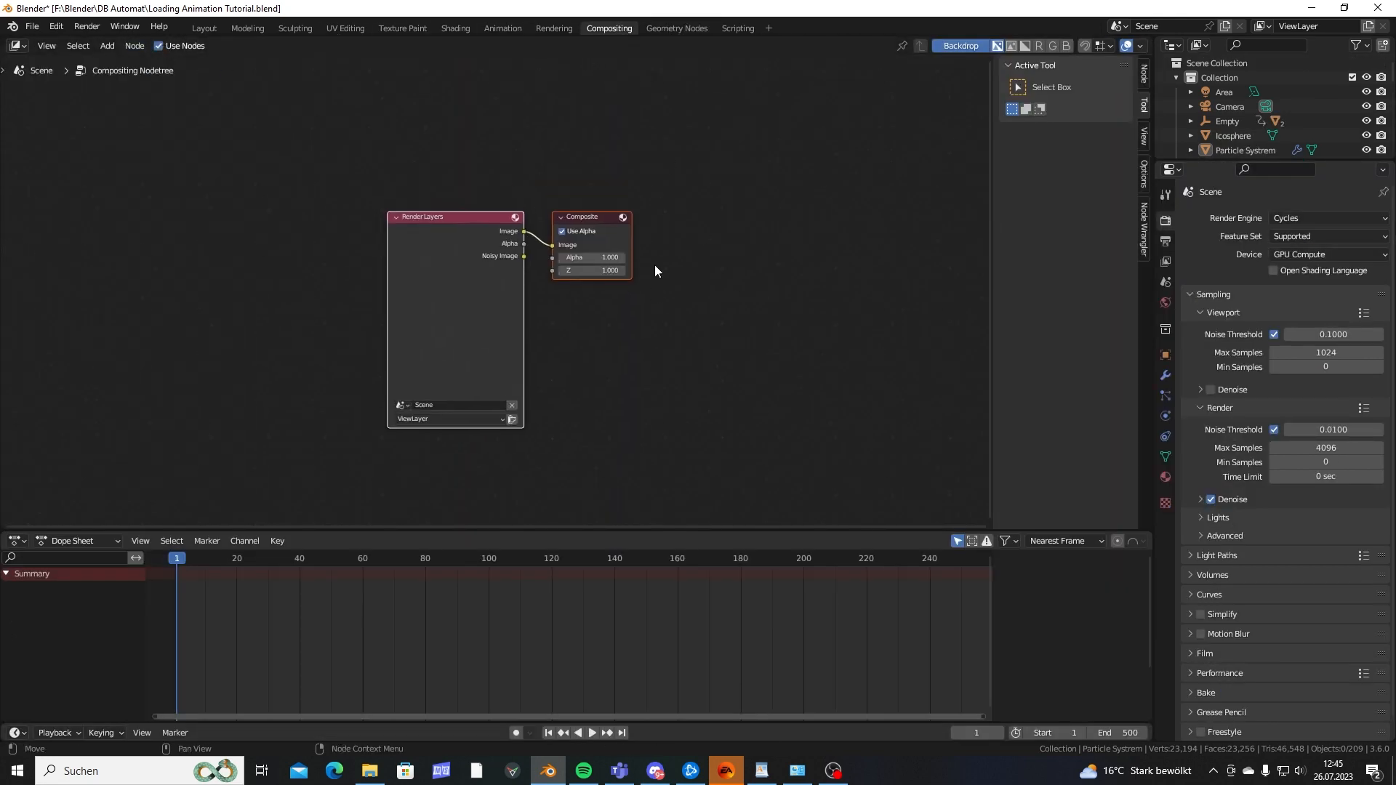
left_click_drag(599, 216, 765, 226)
left_click_drag(476, 218, 382, 217)
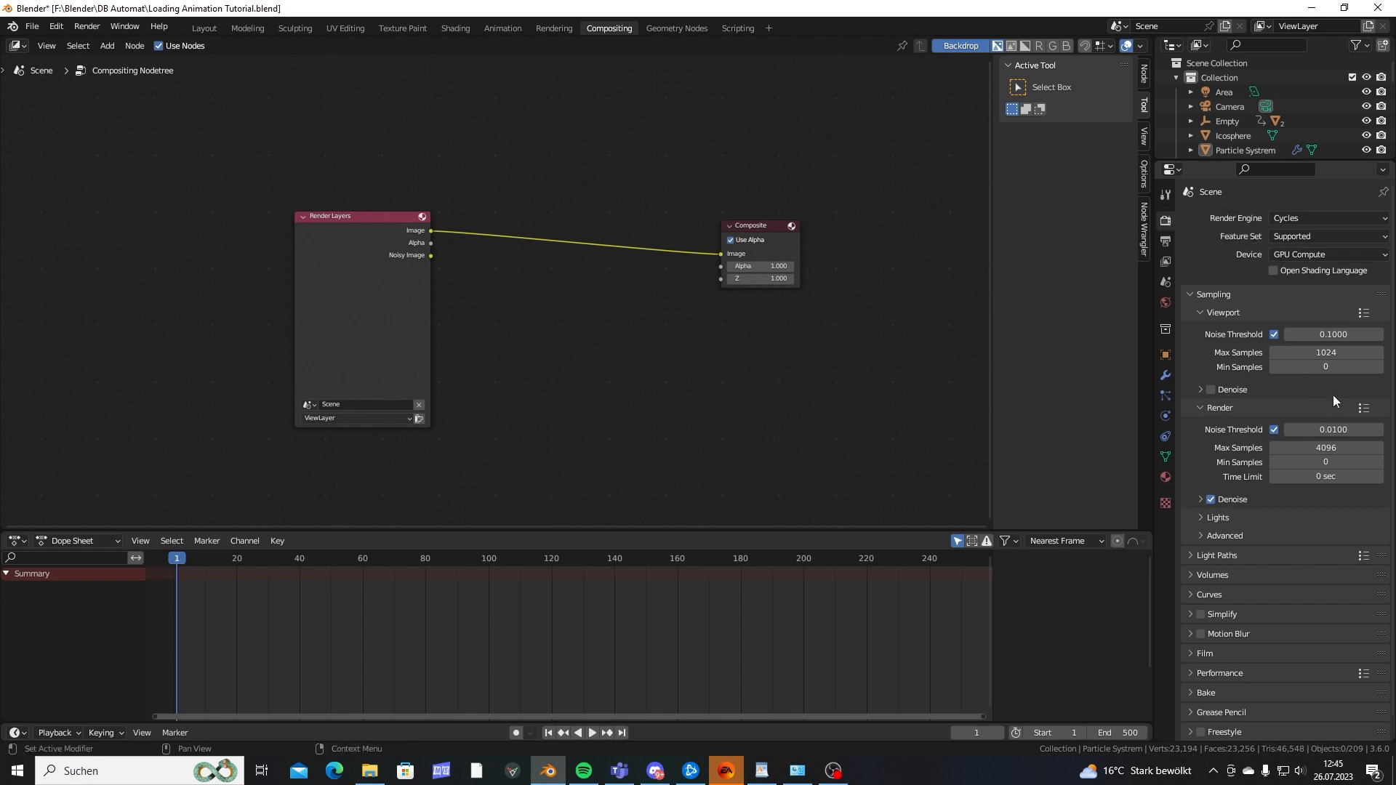
Limit the final render to 1 maximum sample with denoising on, and test-render frame 1.
left_click(1326, 448)
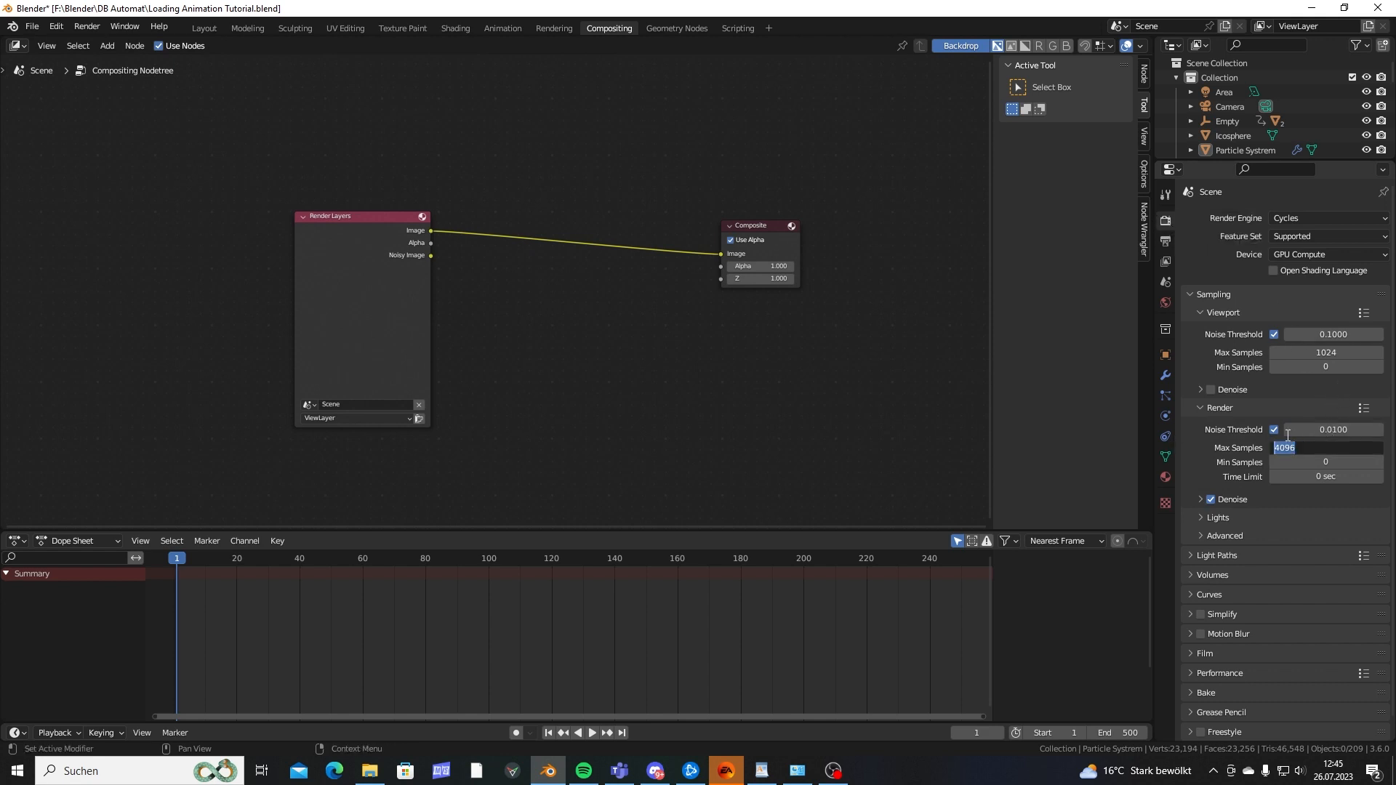
type("1")
key("Return")
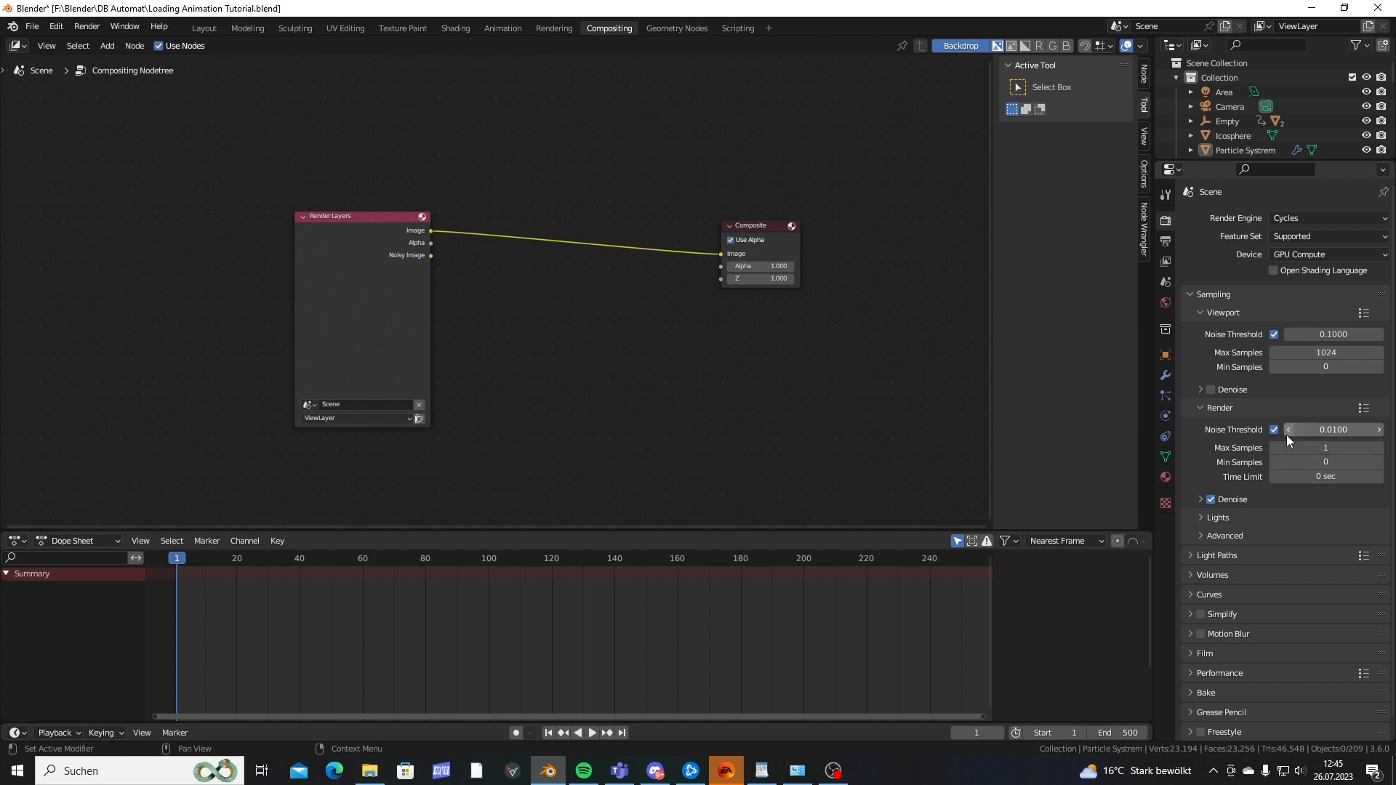
left_click(1211, 500)
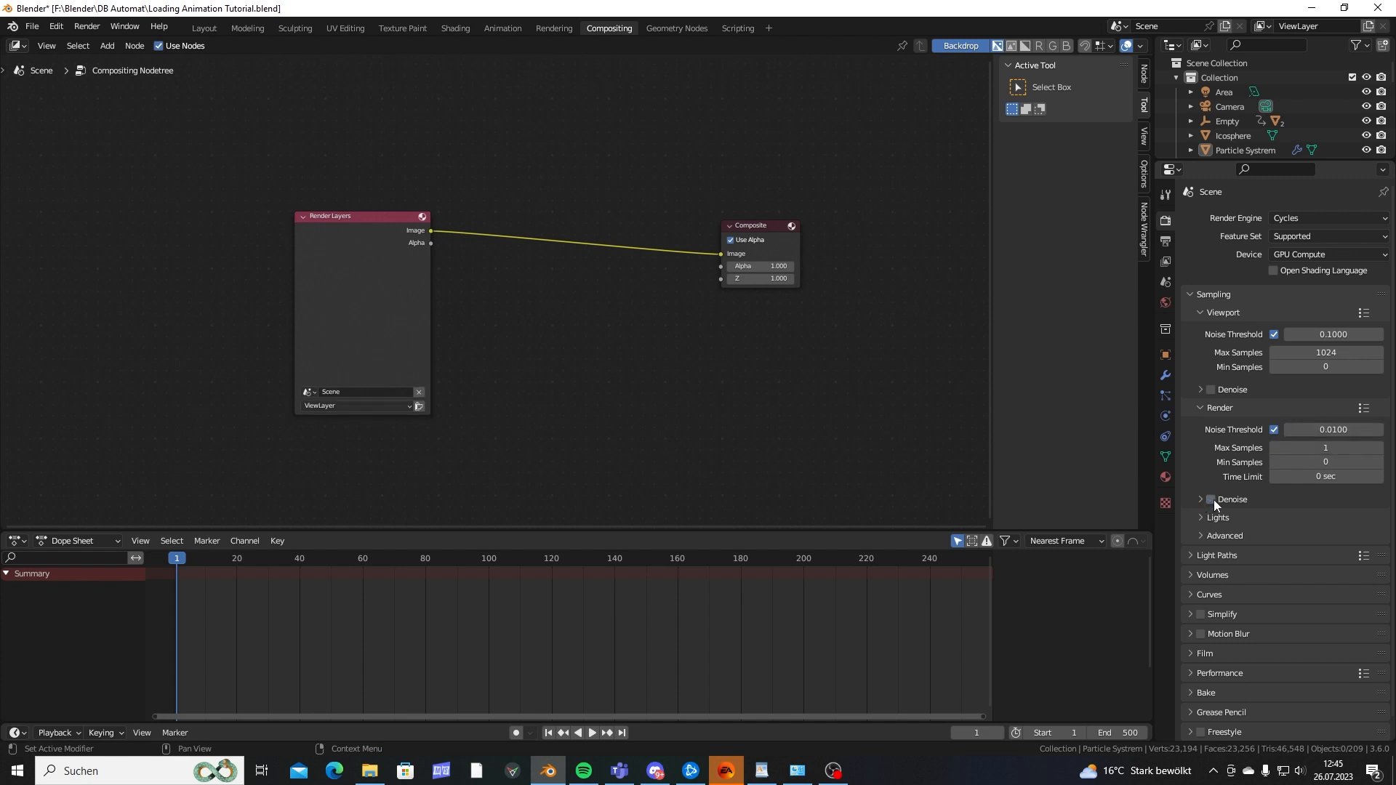
left_click(1212, 499)
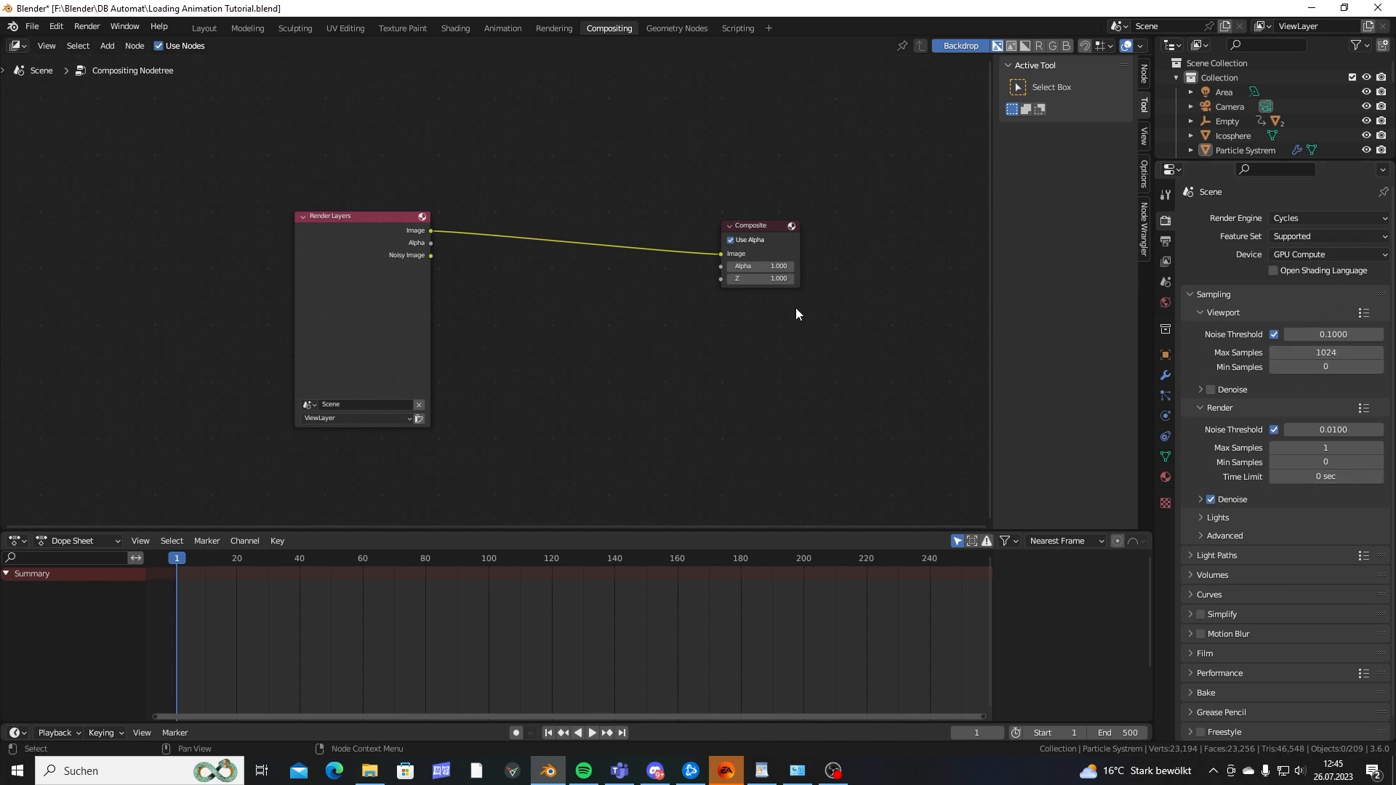
key("F12")
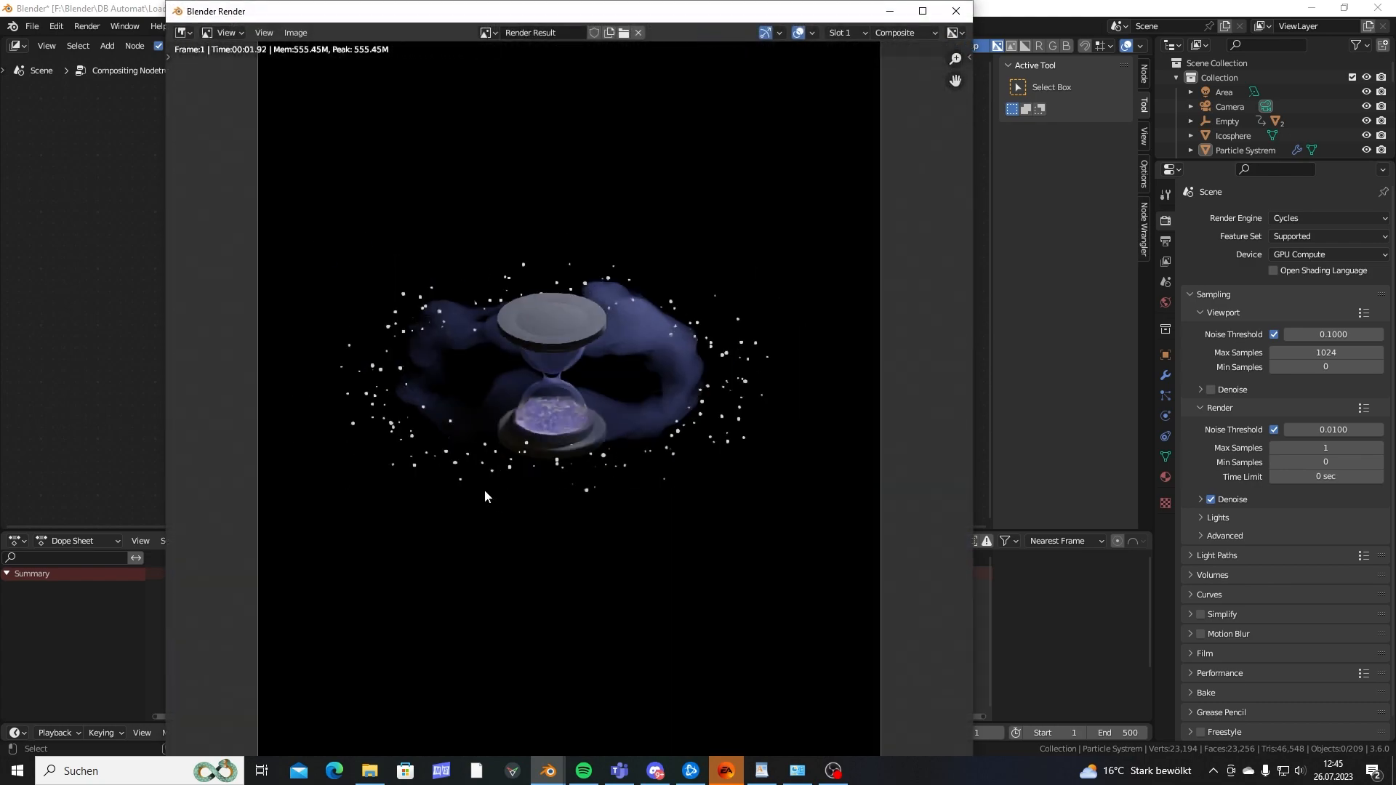
left_click(955, 11)
Insert a Scale node into the image link between the Render Layers and Composite nodes.
left_click_drag(428, 281, 362, 288)
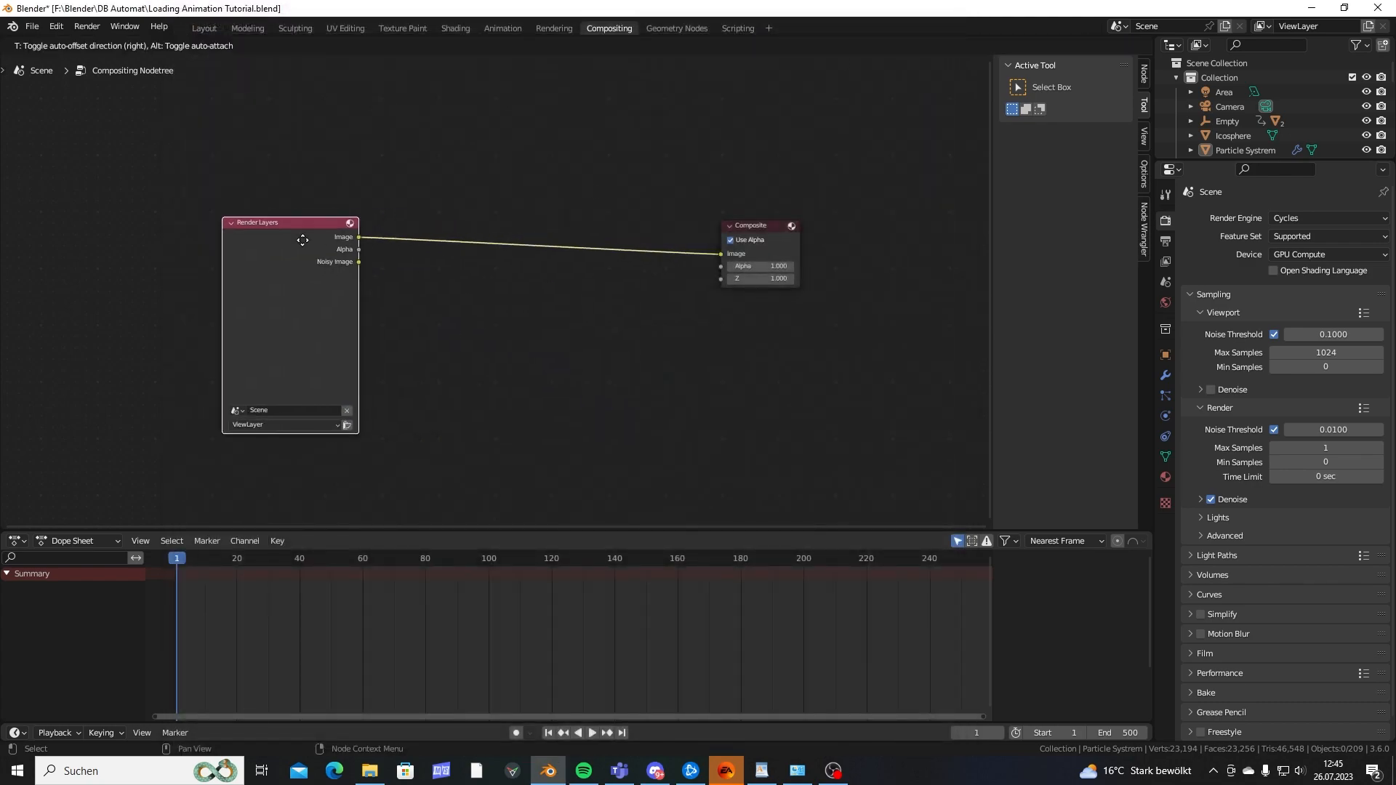
key("shift+a")
left_click(482, 190)
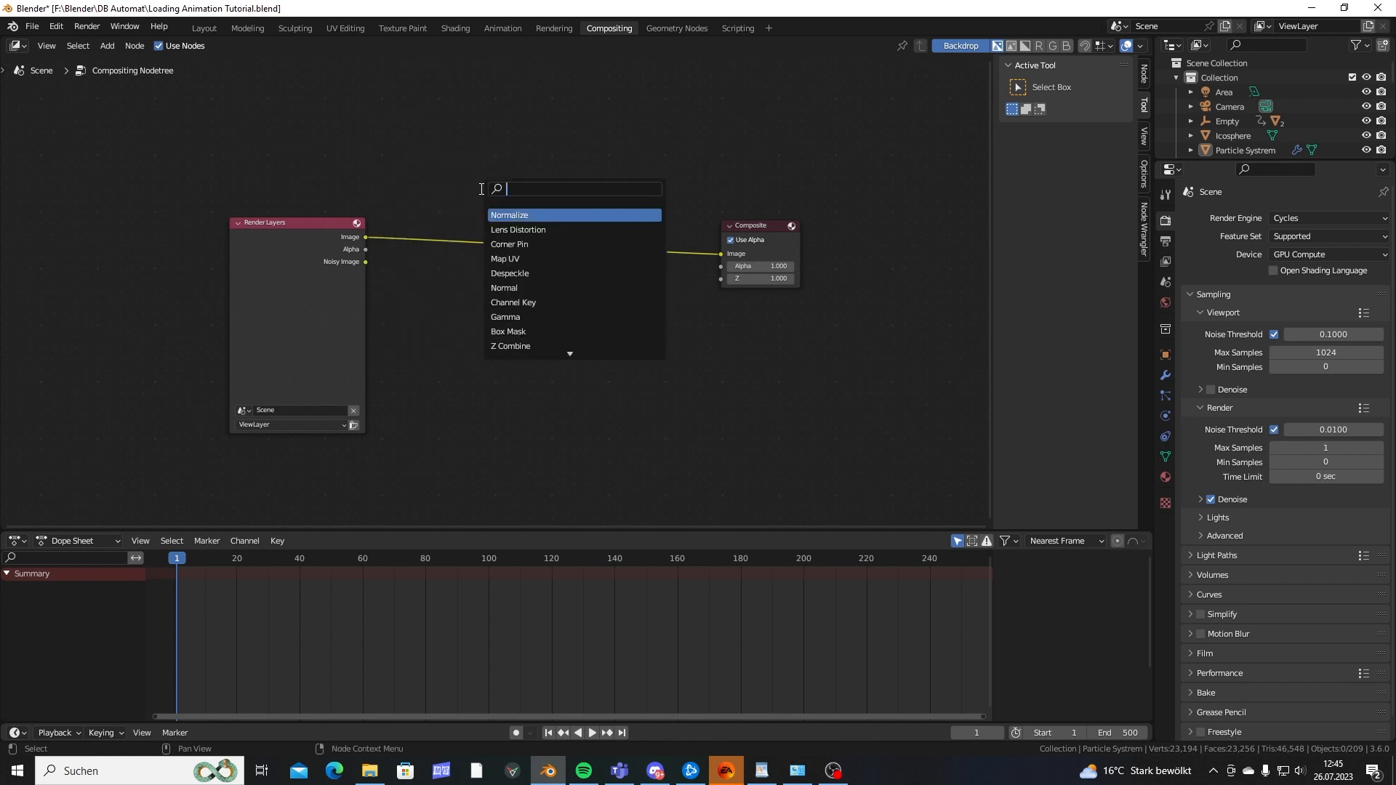
type("scale")
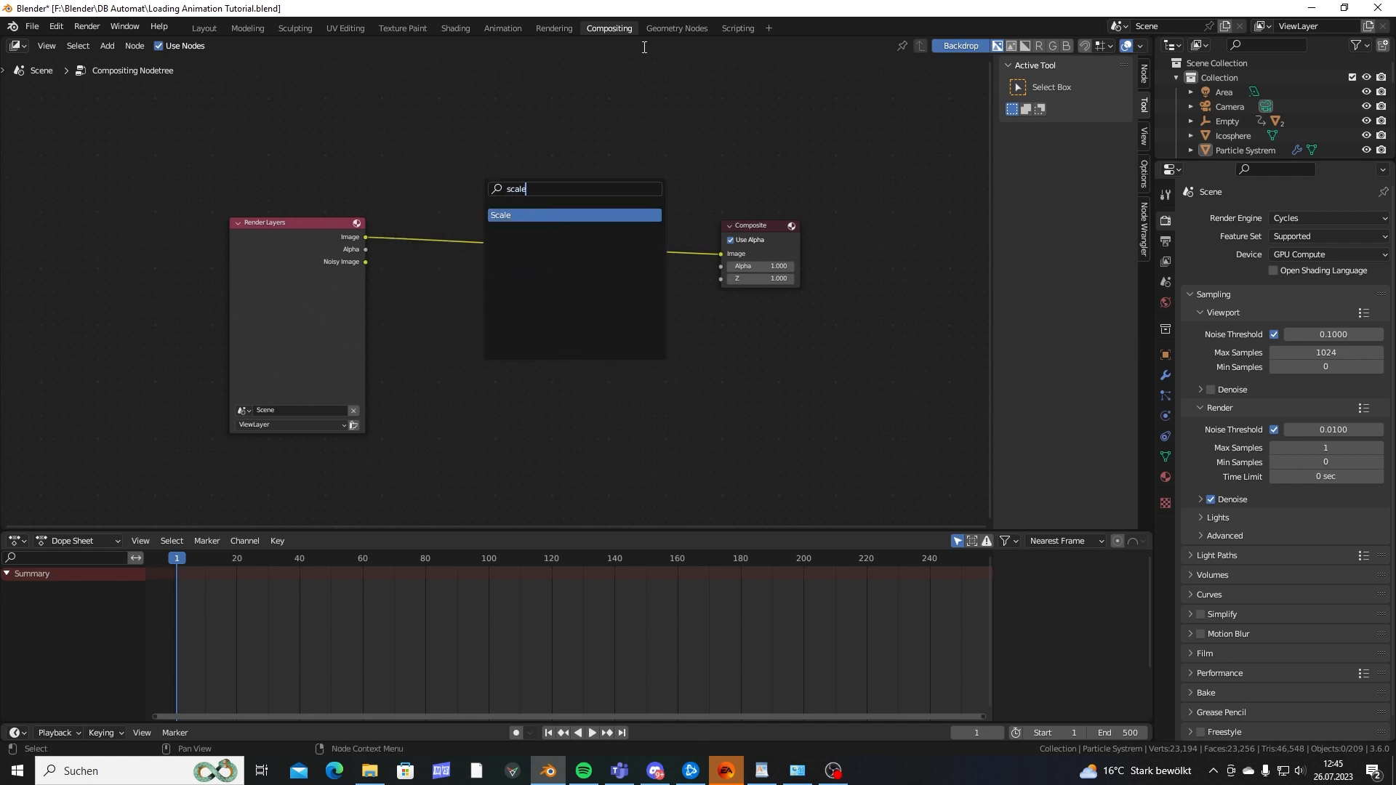
left_click(513, 214)
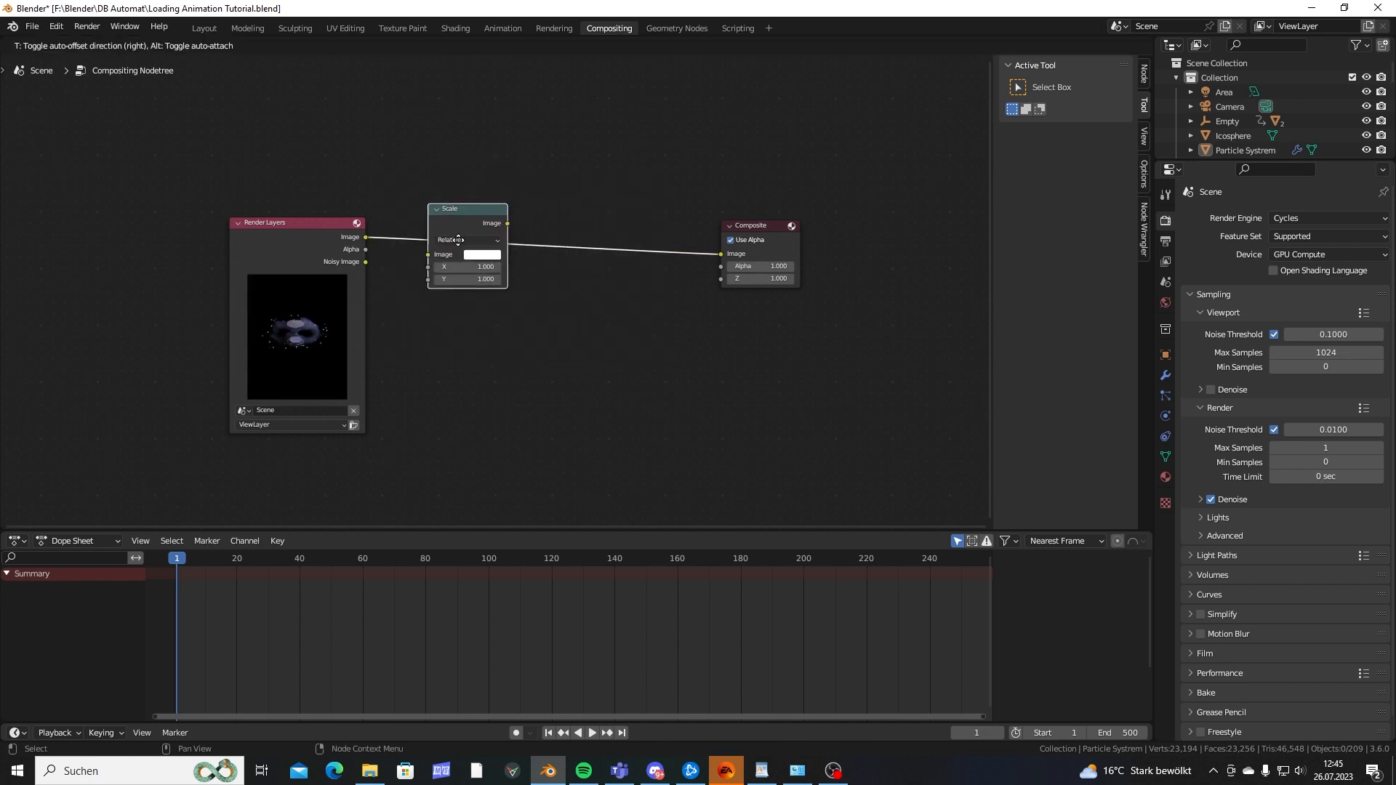
left_click(452, 254)
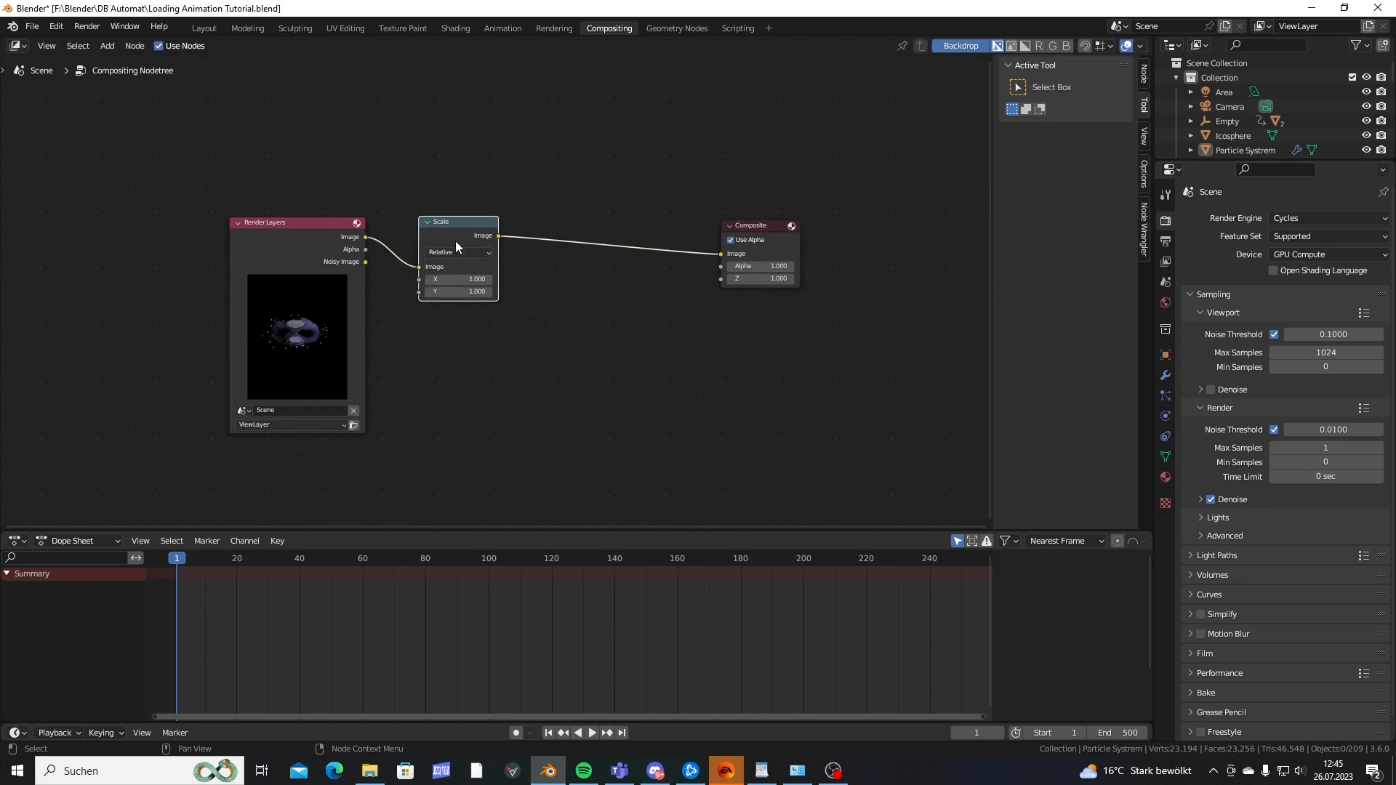
Set the Scale node's X and Y factors to 0.1.
left_click_drag(454, 244, 465, 307)
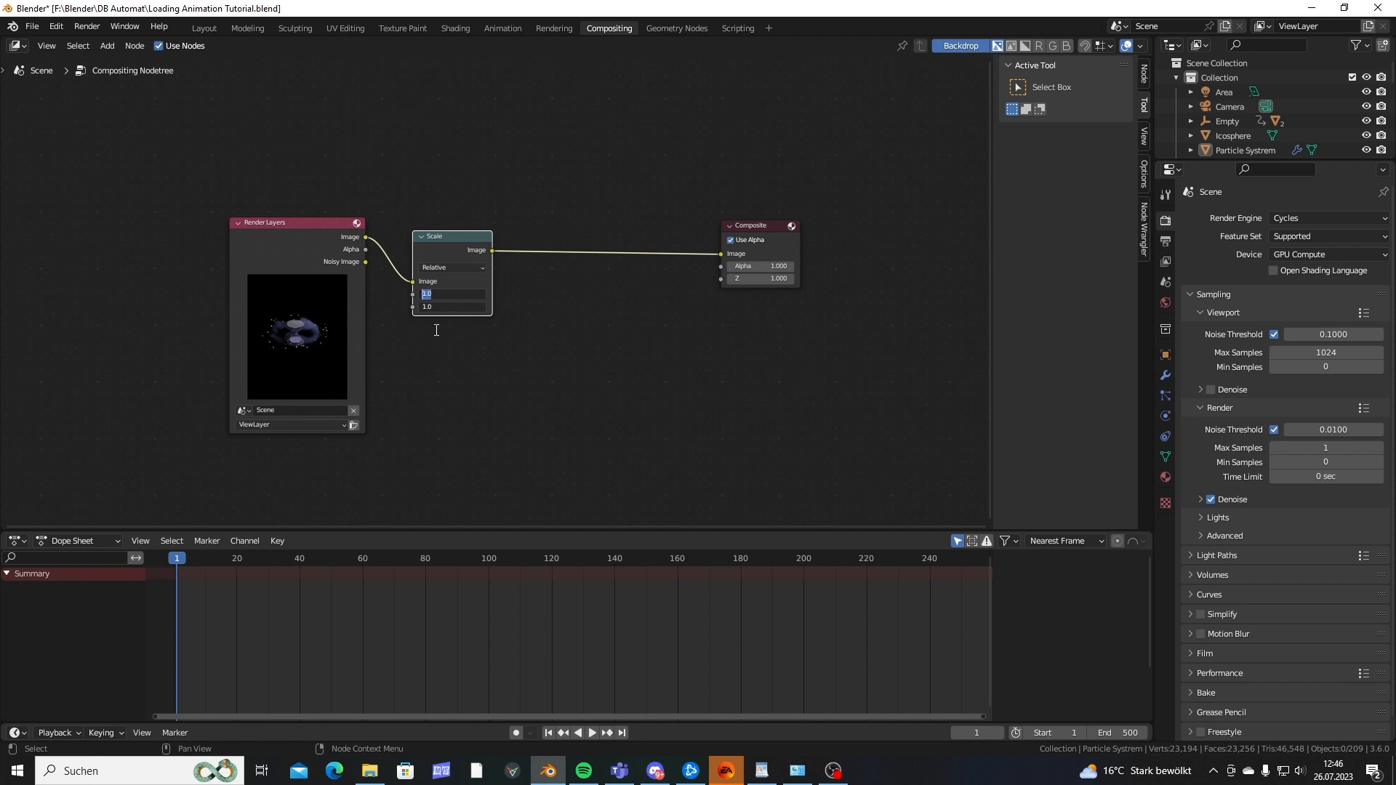
type("0.1")
key("Return")
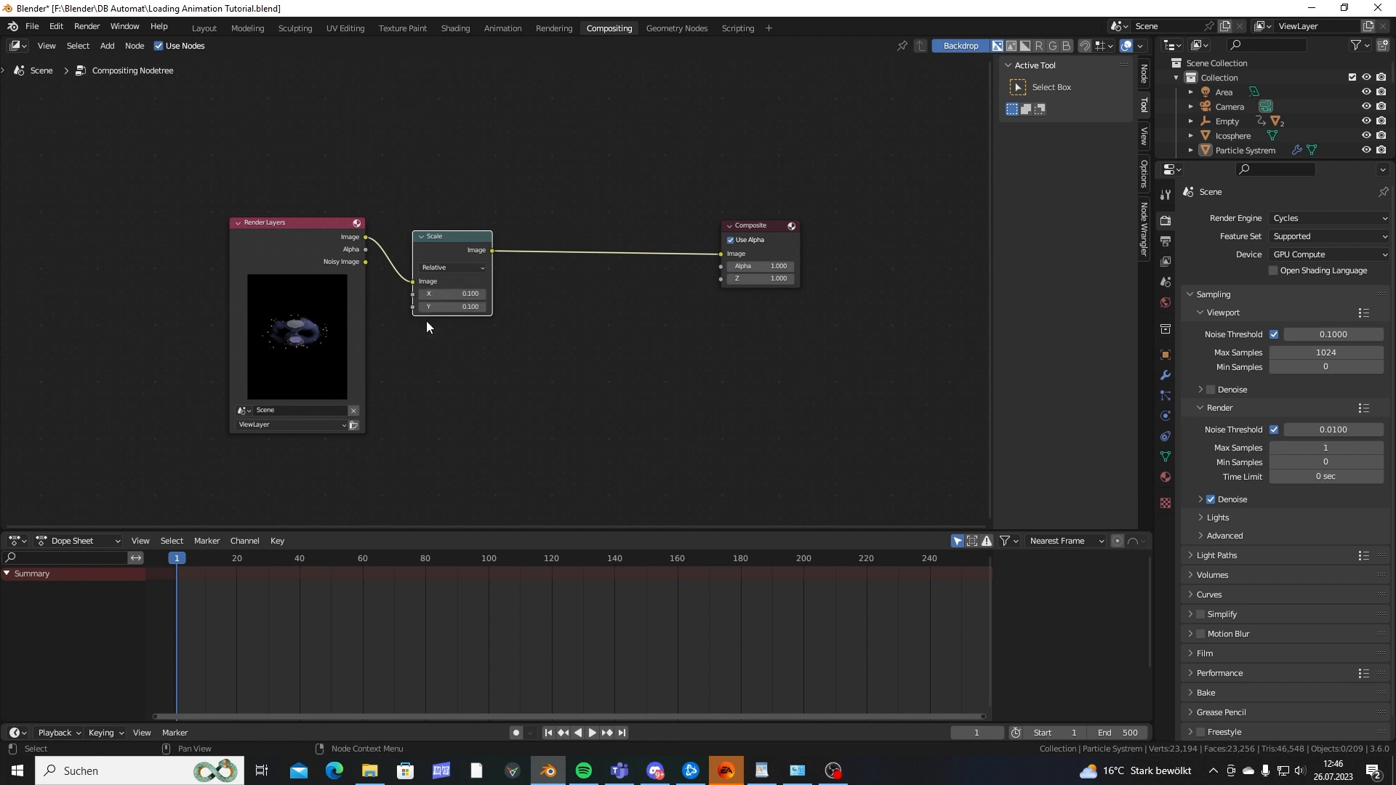
Insert a Pixelate node into the link between the Scale and Composite nodes.
middle_click_drag(566, 235, 509, 276)
key("shift+a")
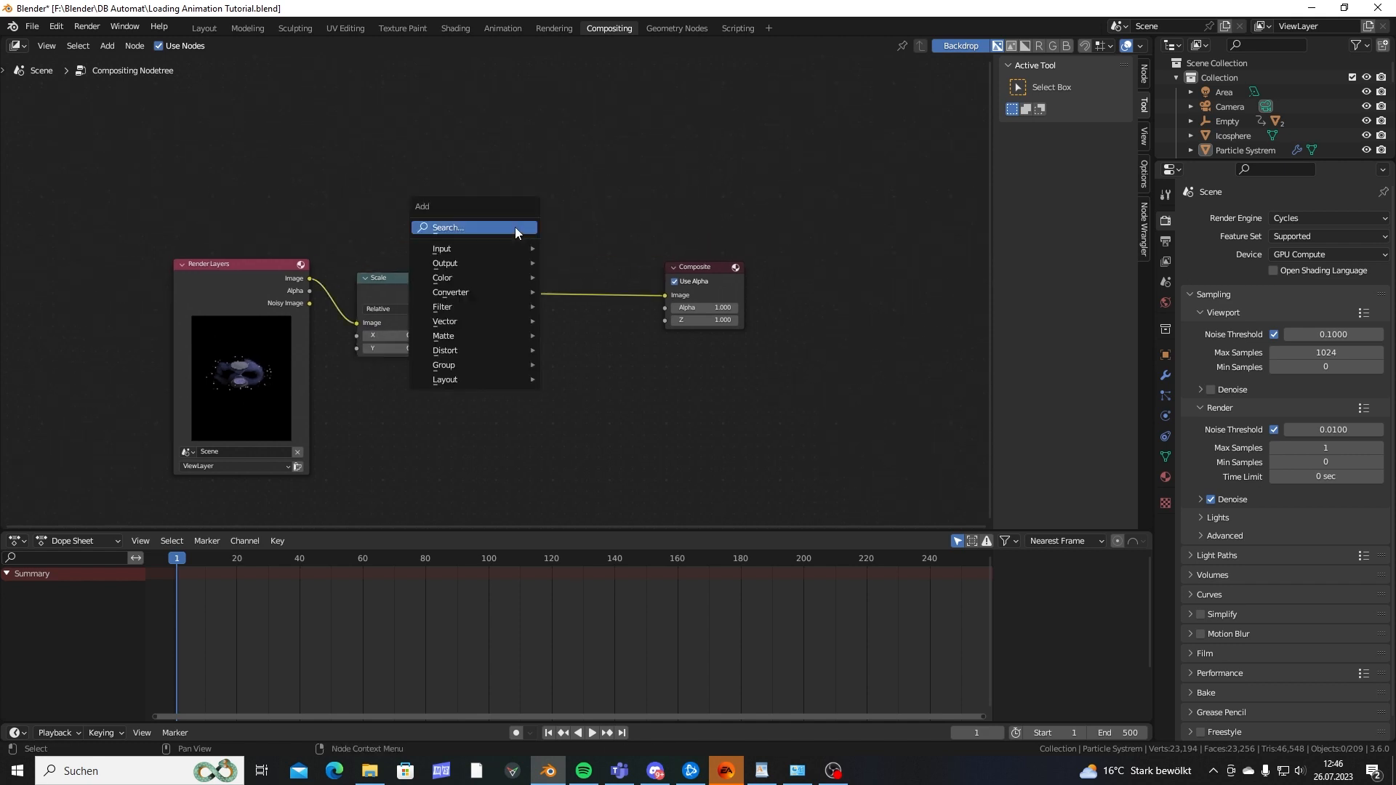
type("pixe")
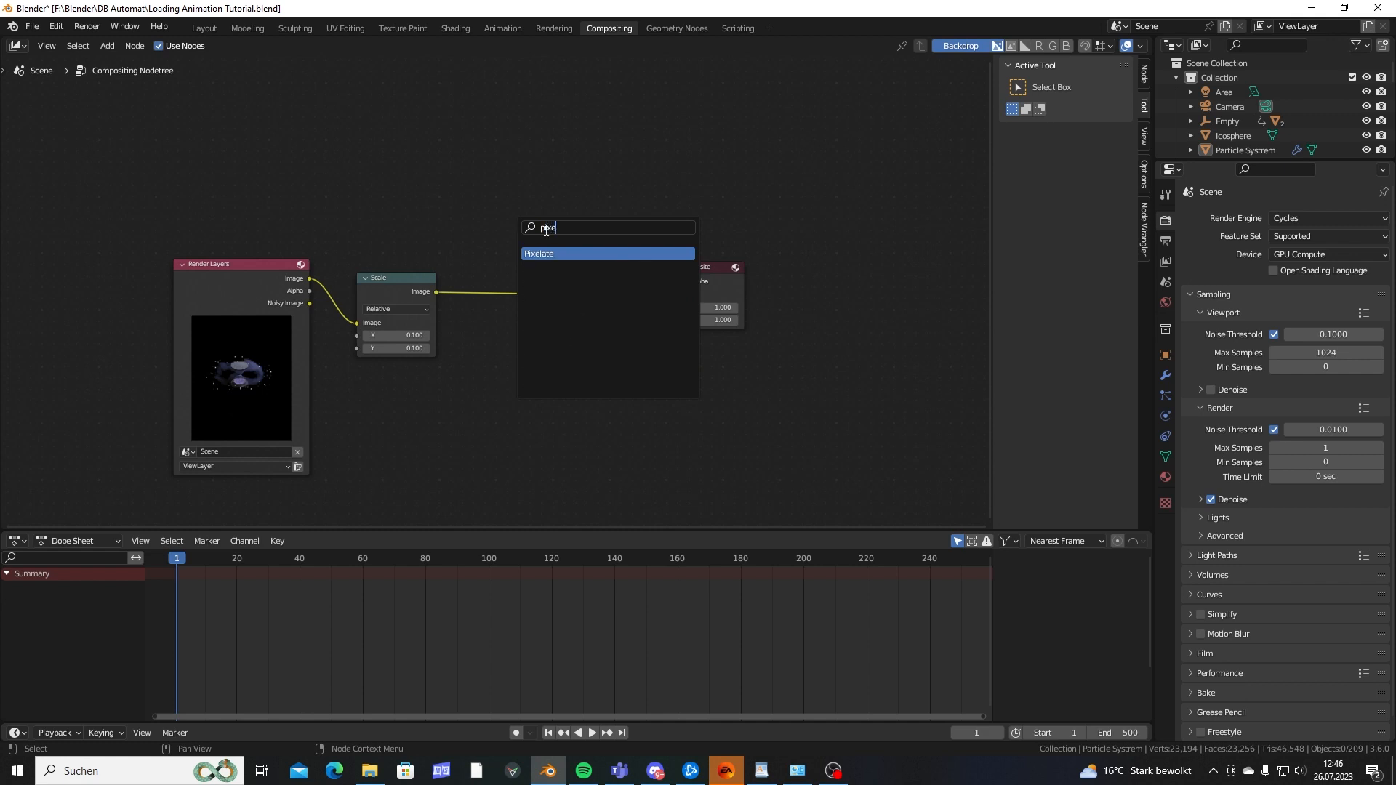
key("Return")
left_click(494, 295)
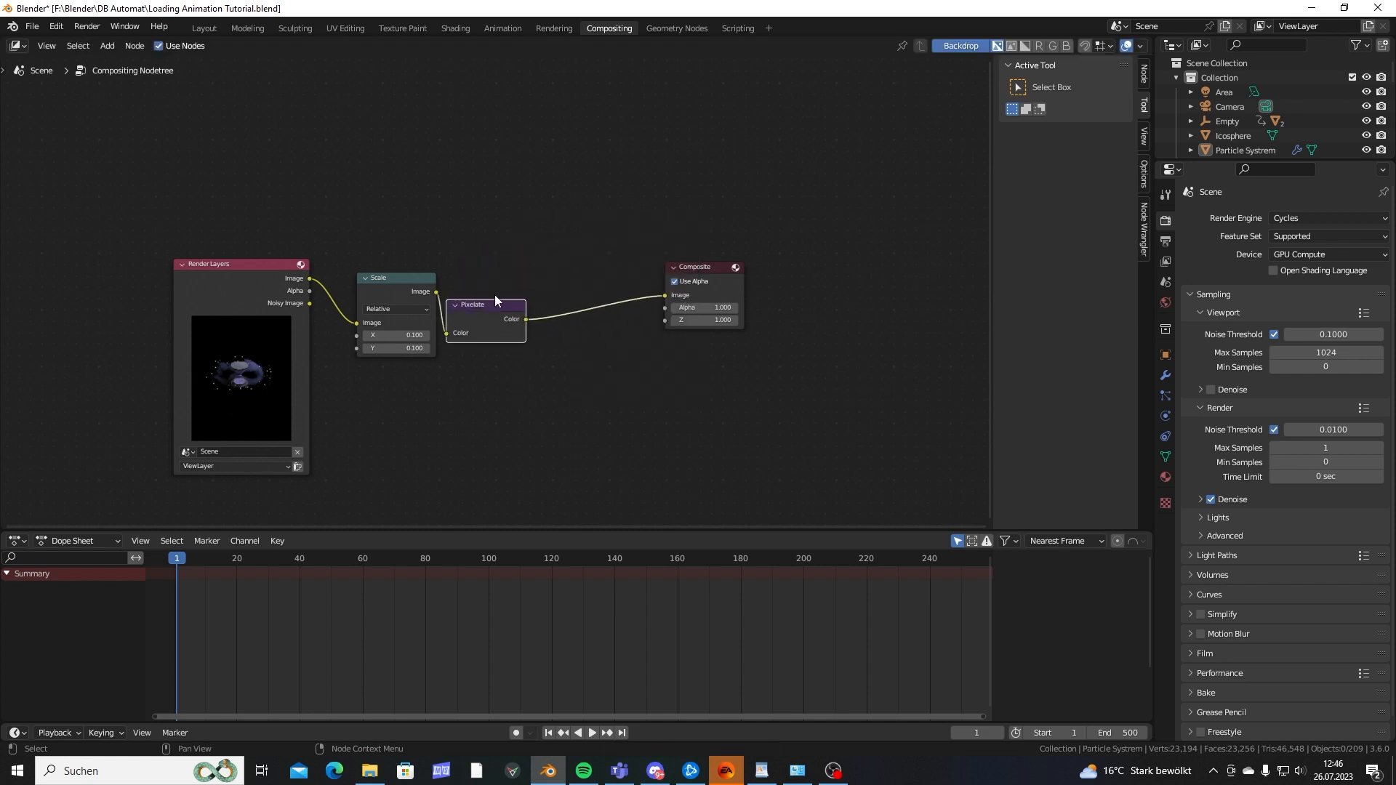
Duplicate the Scale node into the link between Pixelate and Composite, and set the copy's X and Y to 10.
middle_click_drag(495, 298, 471, 314)
left_click(361, 299)
key("shift+d")
left_click(576, 299)
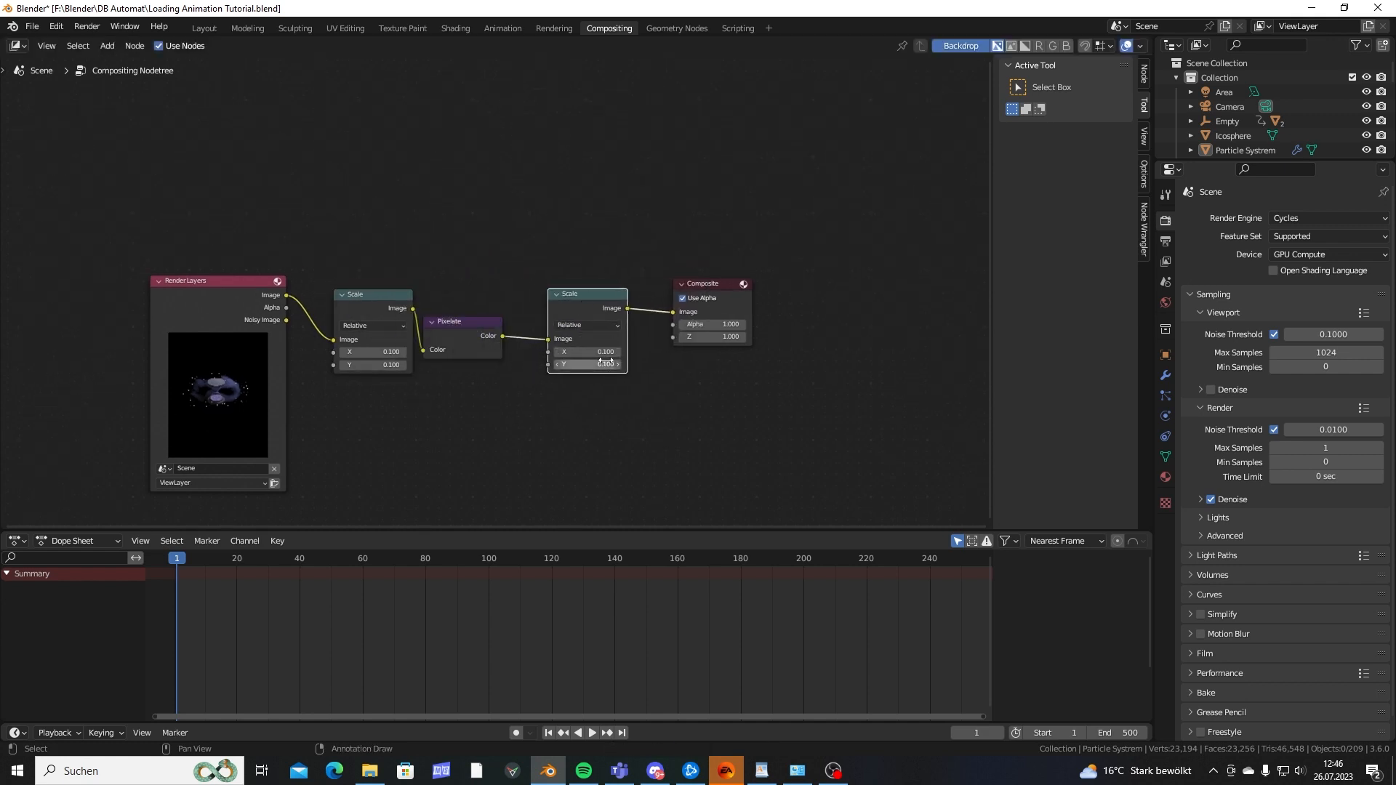
left_click_drag(605, 364, 589, 351)
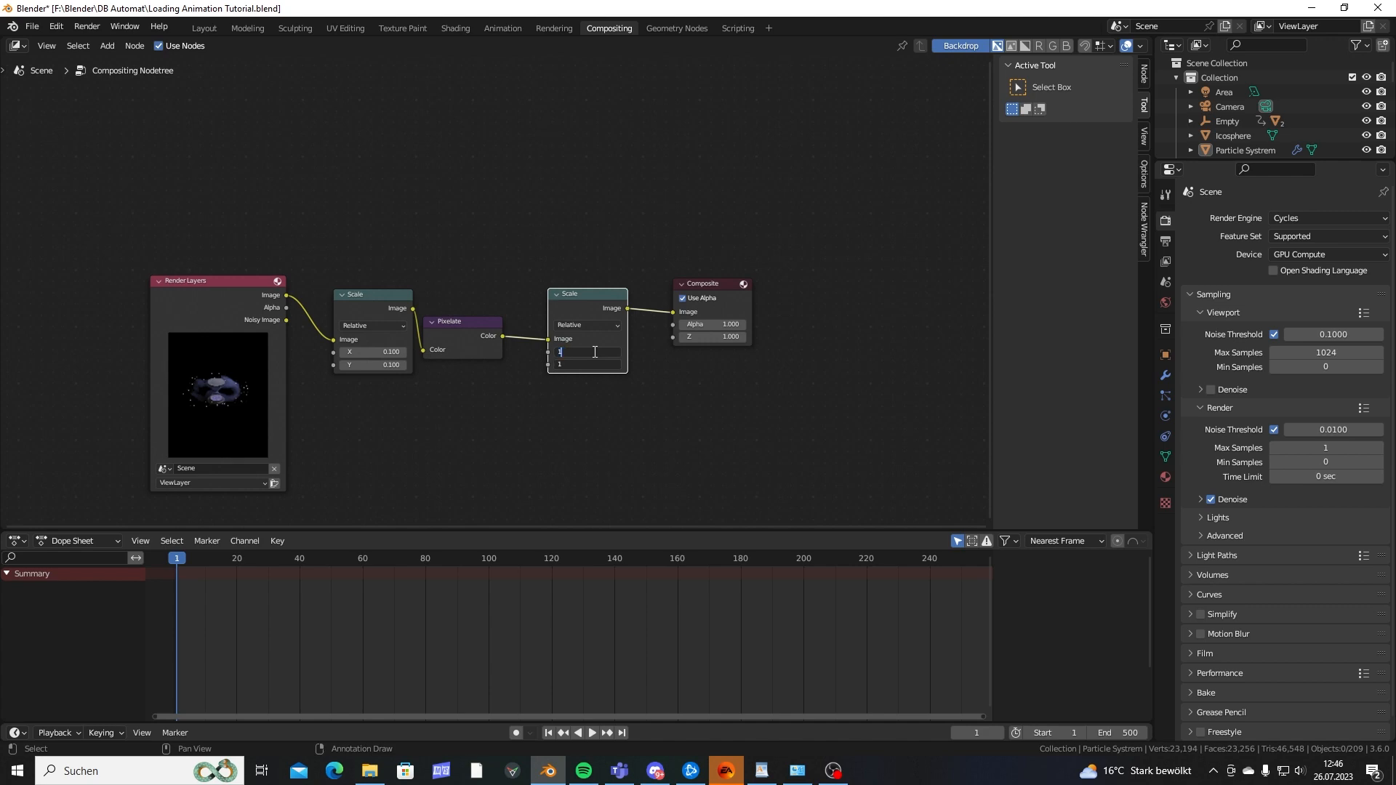
type("10")
key("Return")
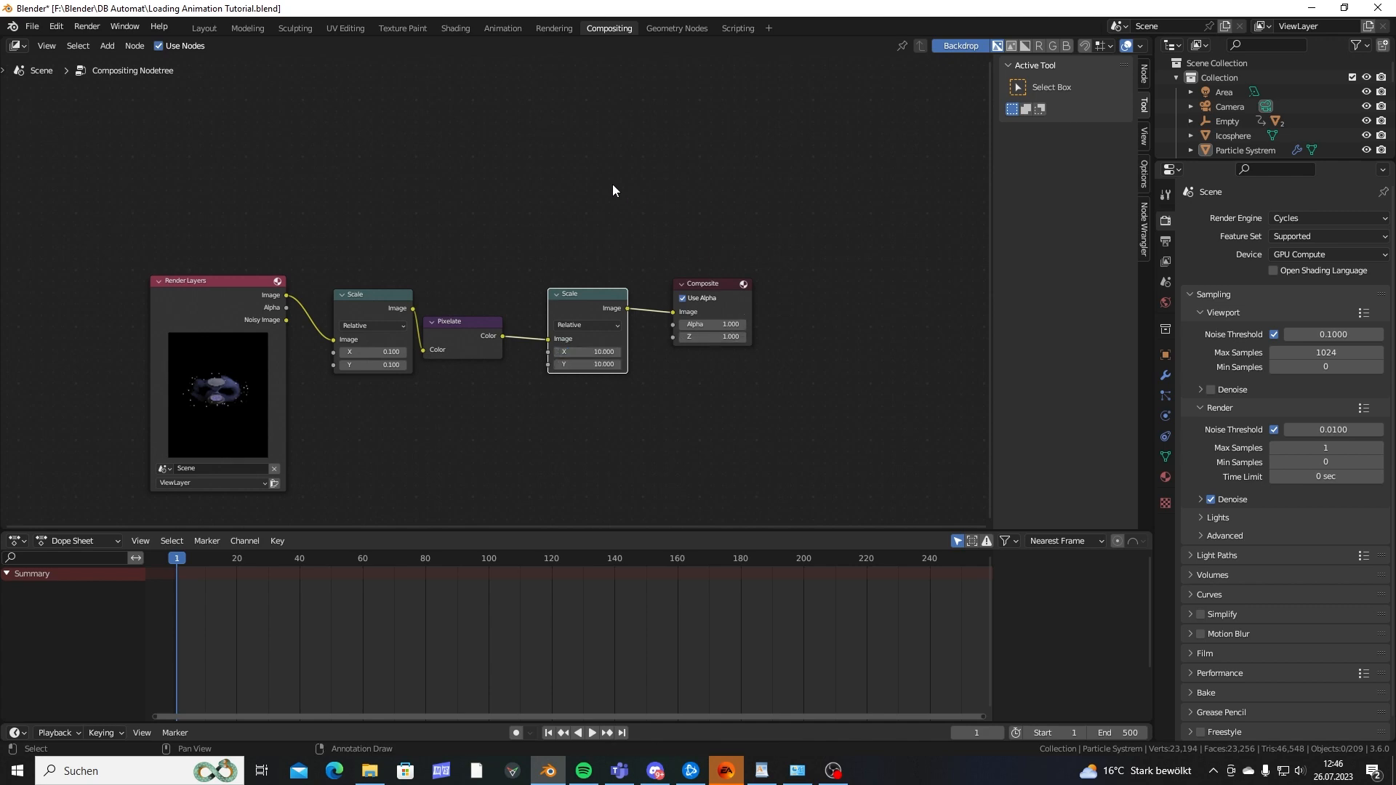
Test-render frame 1 to check the pixelation effect, and close the render window.
key("F12")
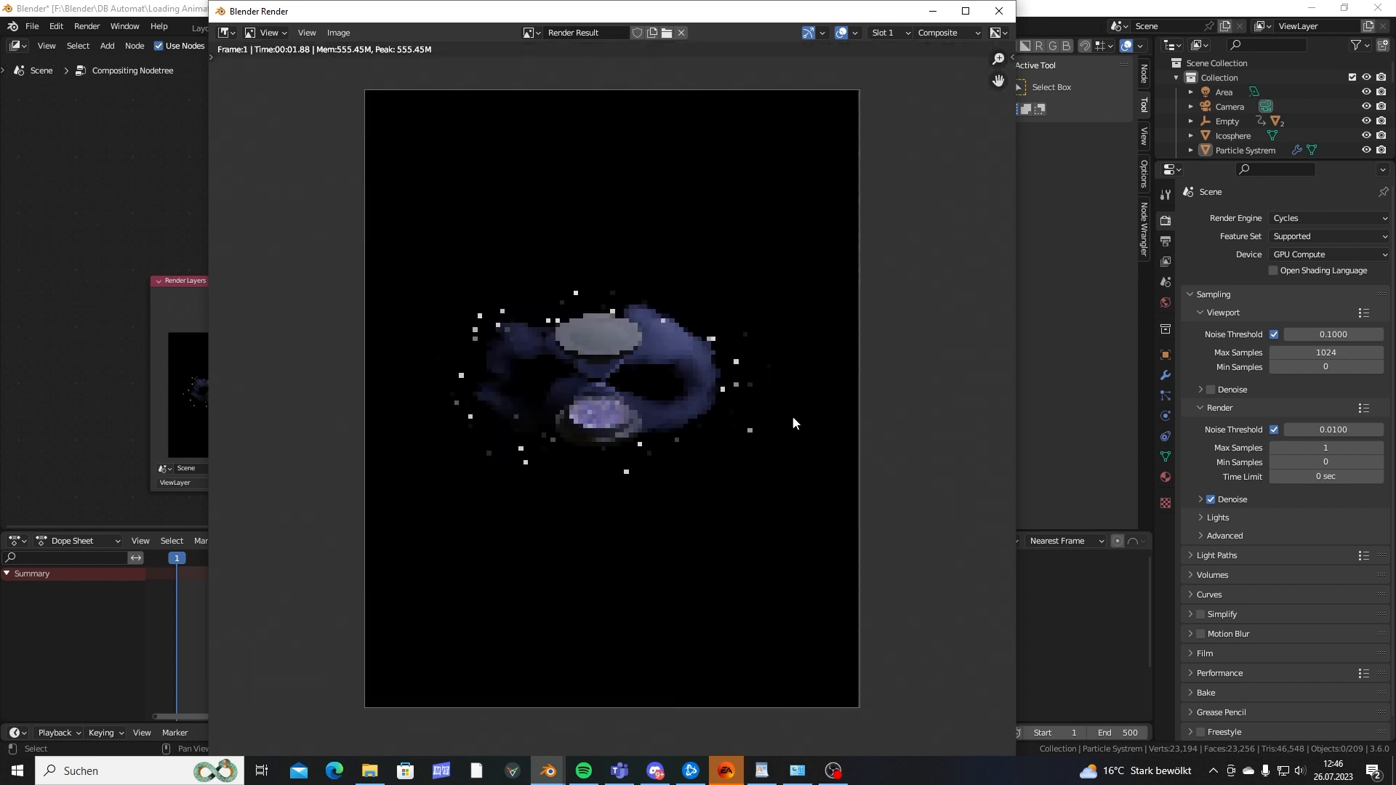
key("Escape")
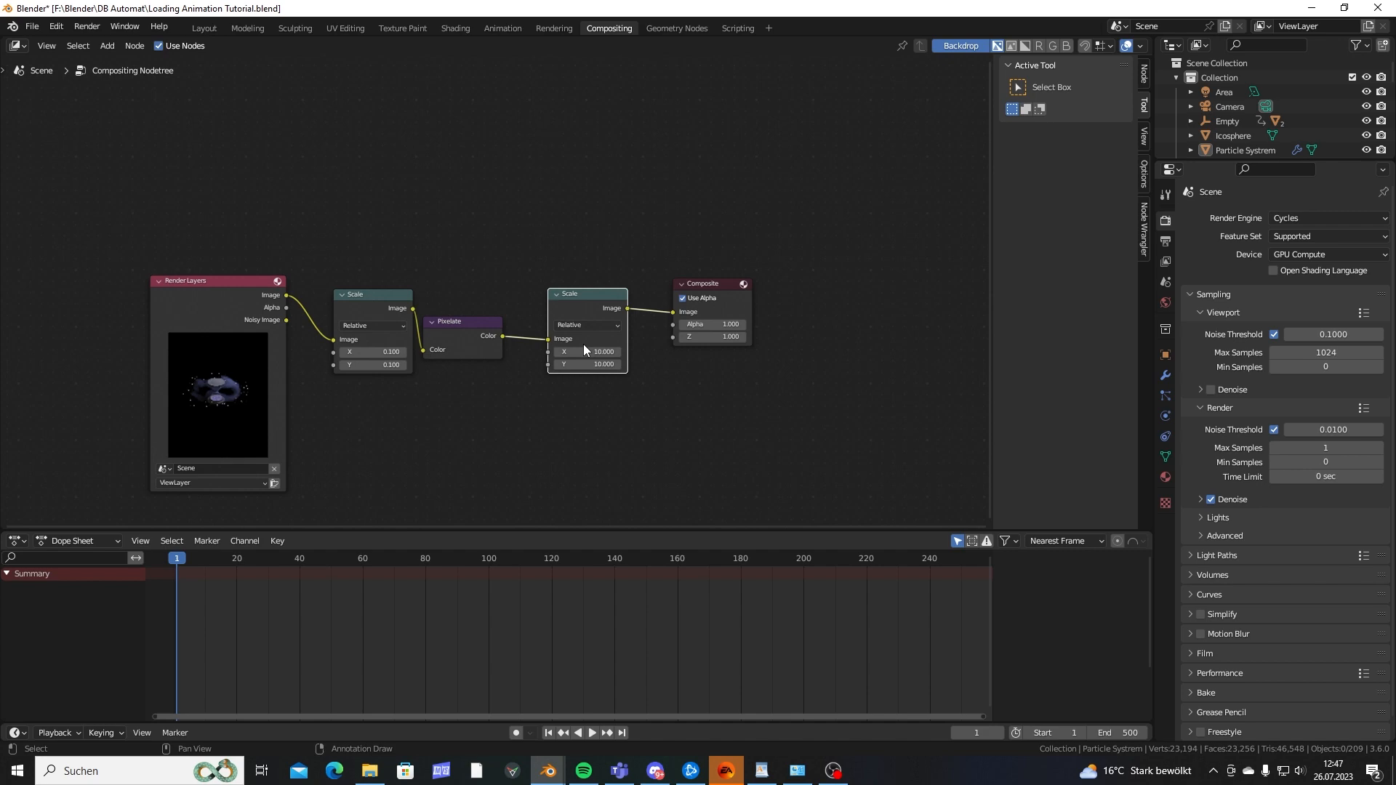
key("F12")
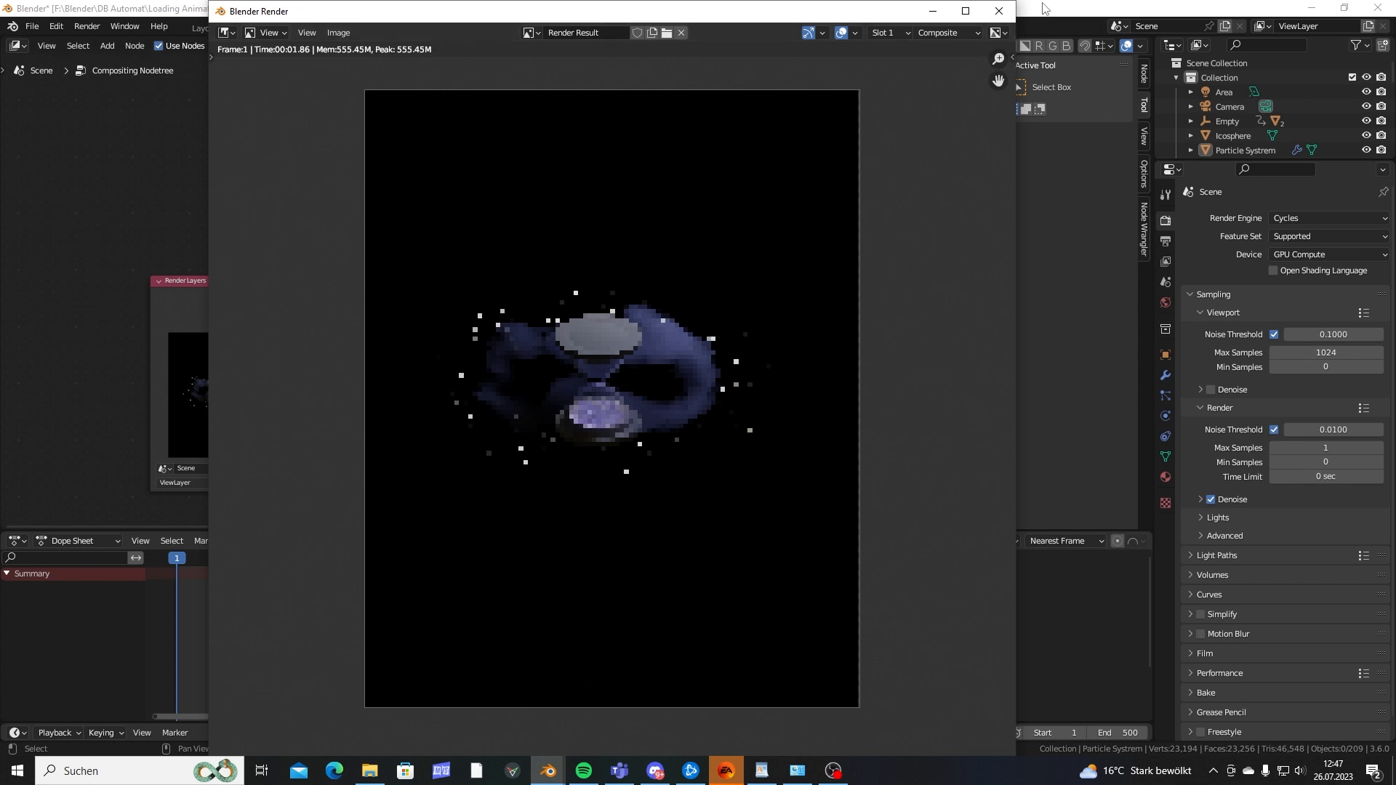
left_click(1033, 25)
Make room before the Composite node and insert a Glare node between it and the second Scale node.
mouse_move(571, 296)
left_mouse_down()
mouse_move(632, 295)
mouse_move(577, 295)
left_mouse_up()
left_click(596, 256)
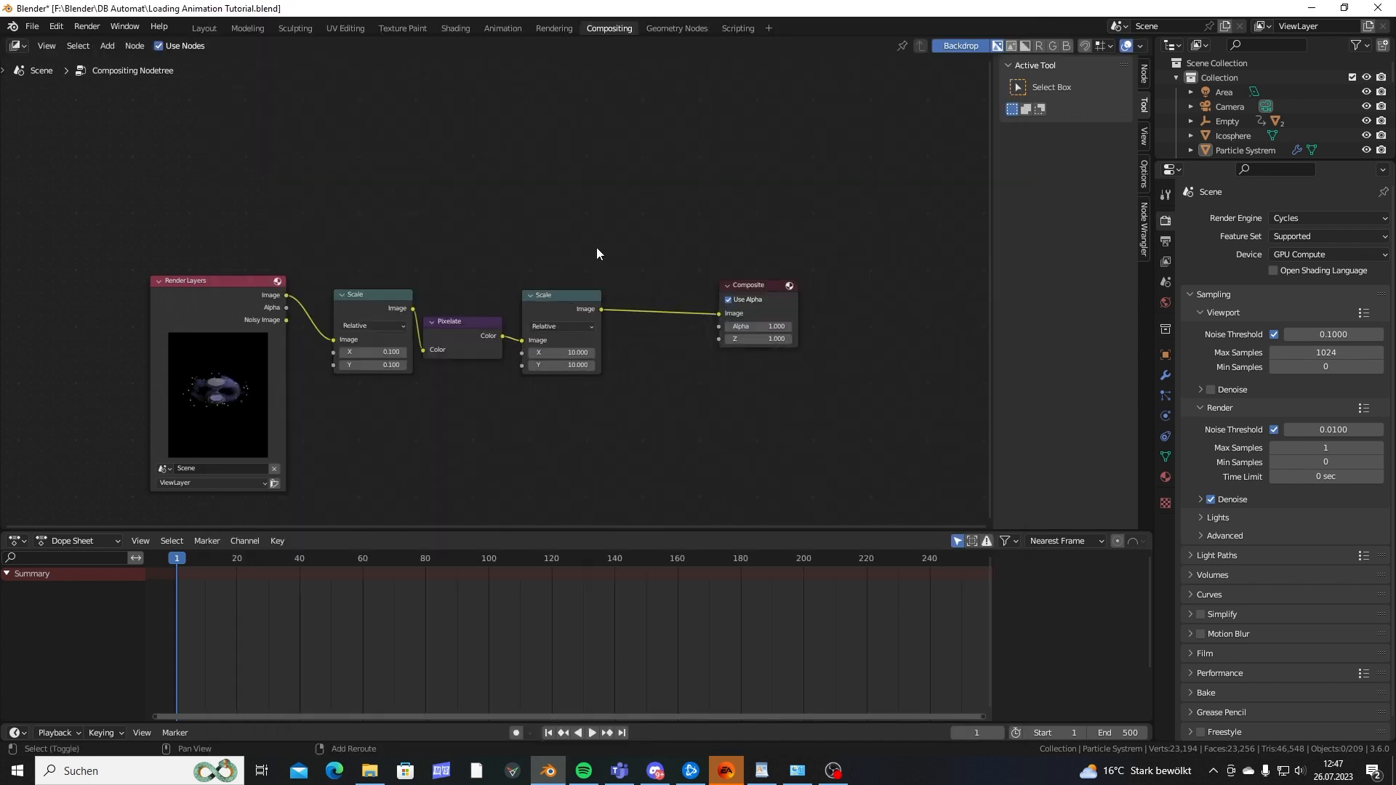
key("shift+a")
left_click(595, 248)
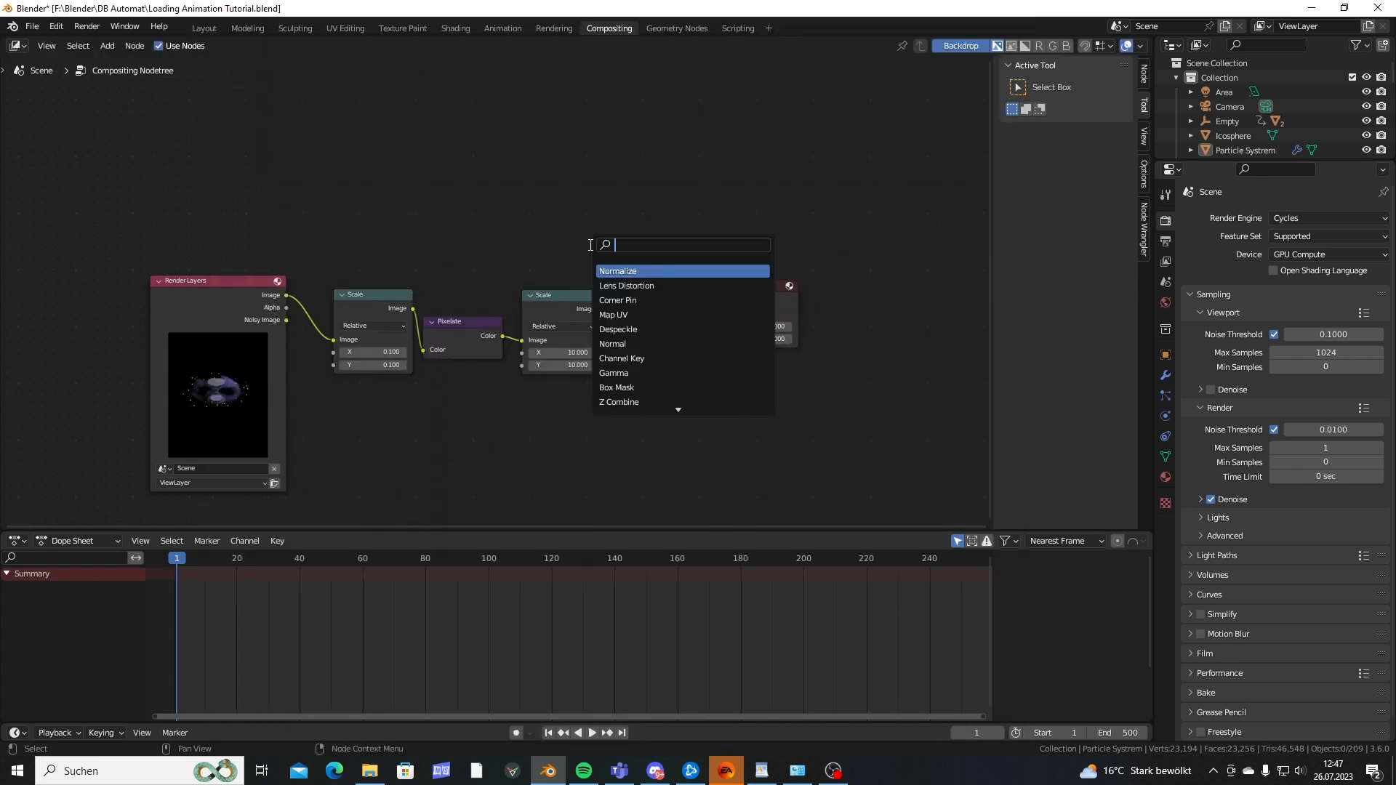
type("glow")
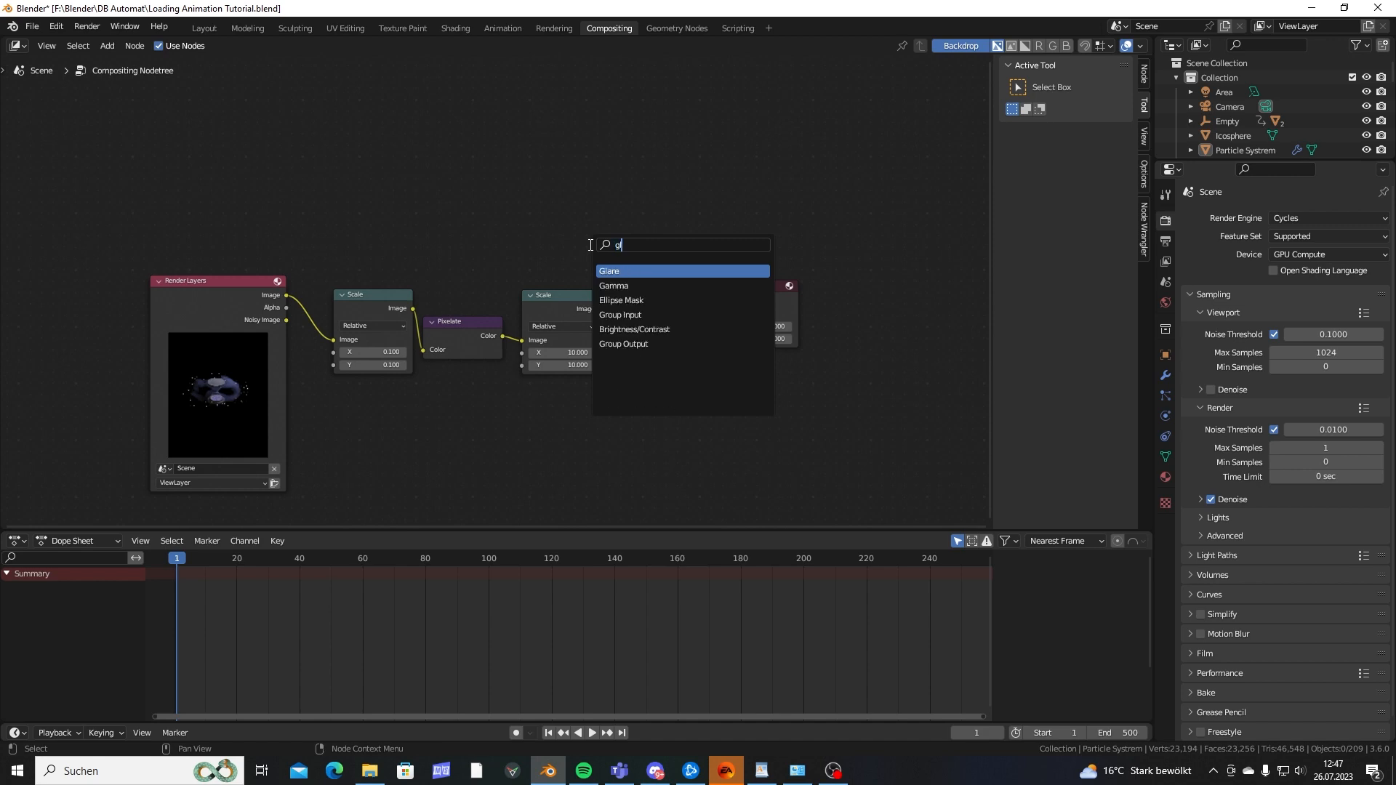
key("BackSpace")
key("BackSpace")
key("BackSpace")
key("BackSpace")
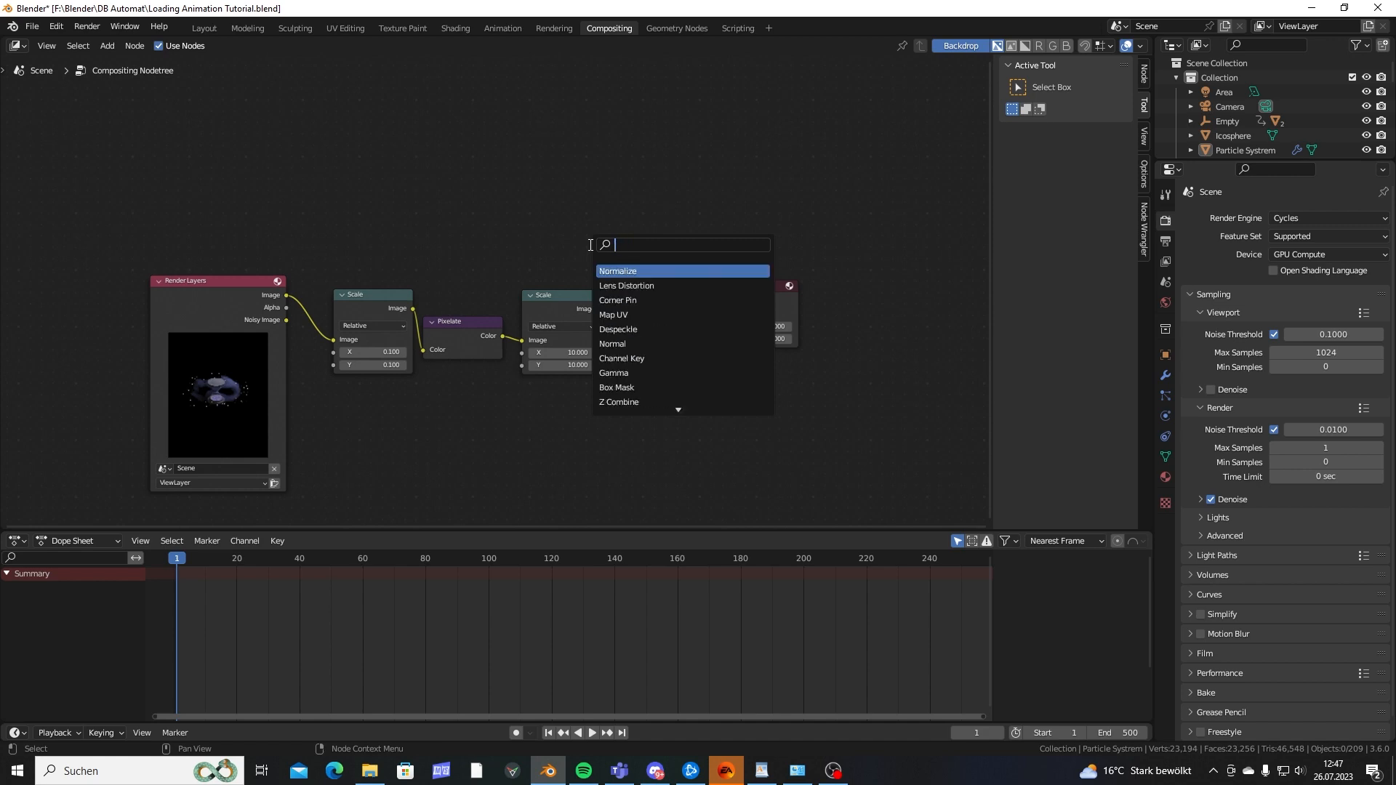
type("glow")
key("BackSpace")
key("BackSpace")
type("ar")
left_click(610, 271)
left_click(650, 319)
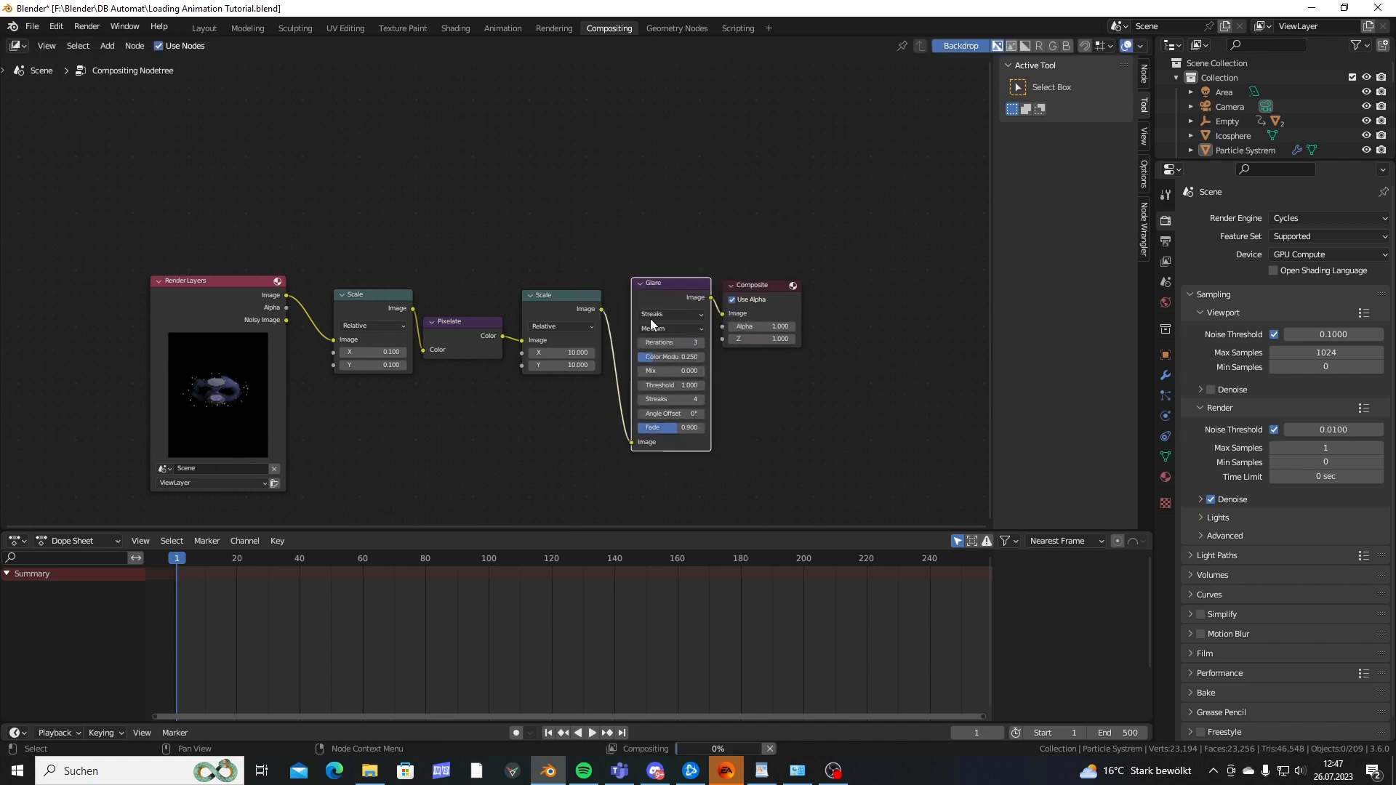
Choose Streaks as the Glare node's glare type.
scroll(727, 327, "up", 3)
left_click(659, 274)
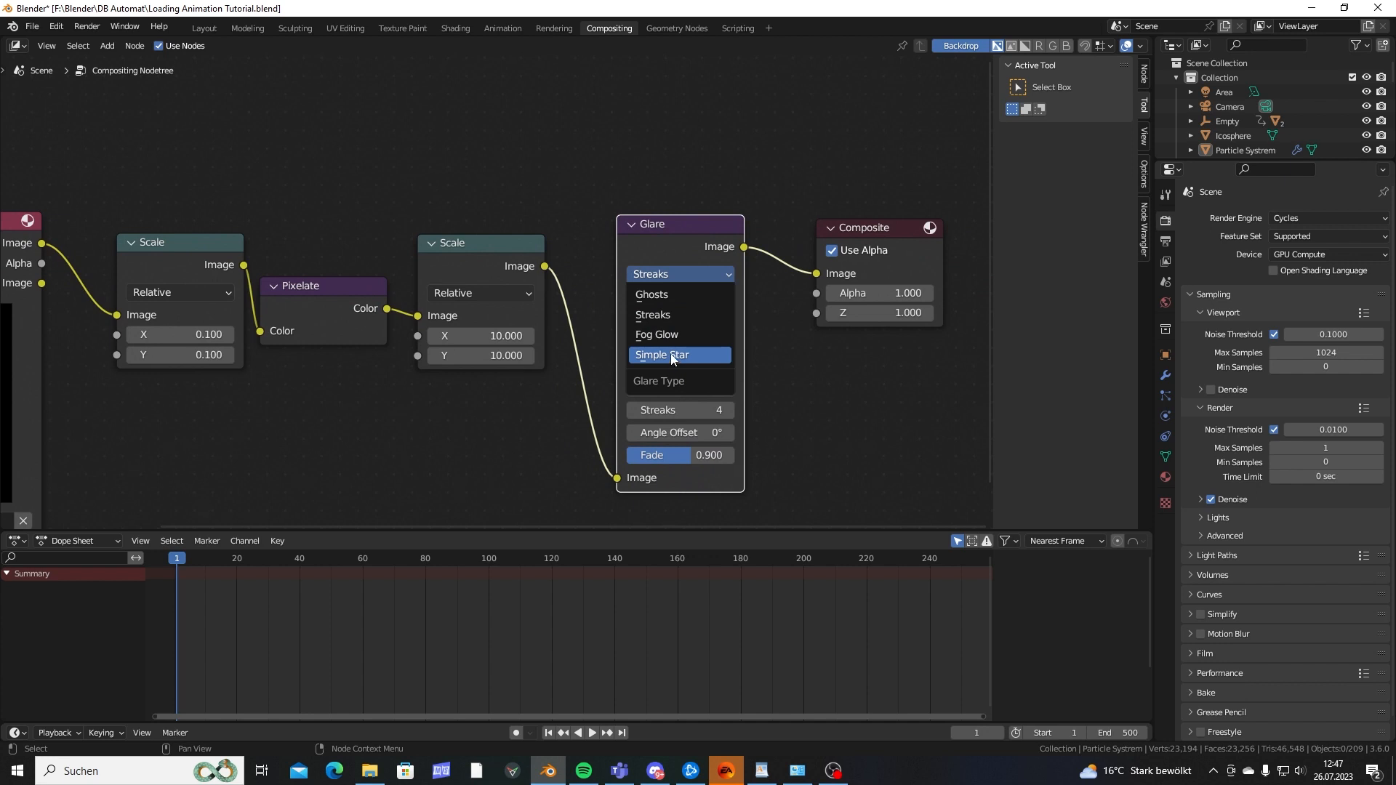
left_click(669, 314)
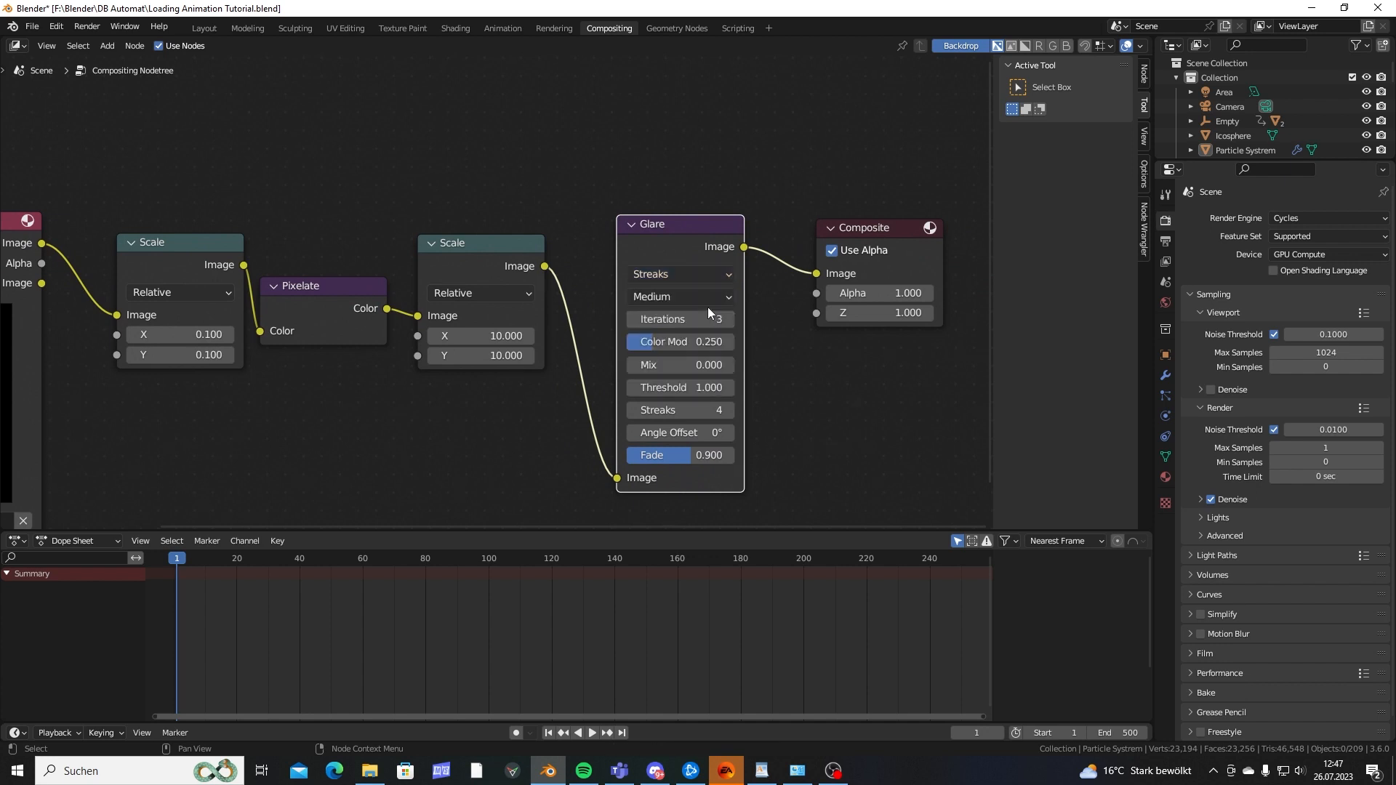
scroll(582, 298, "down", 6)
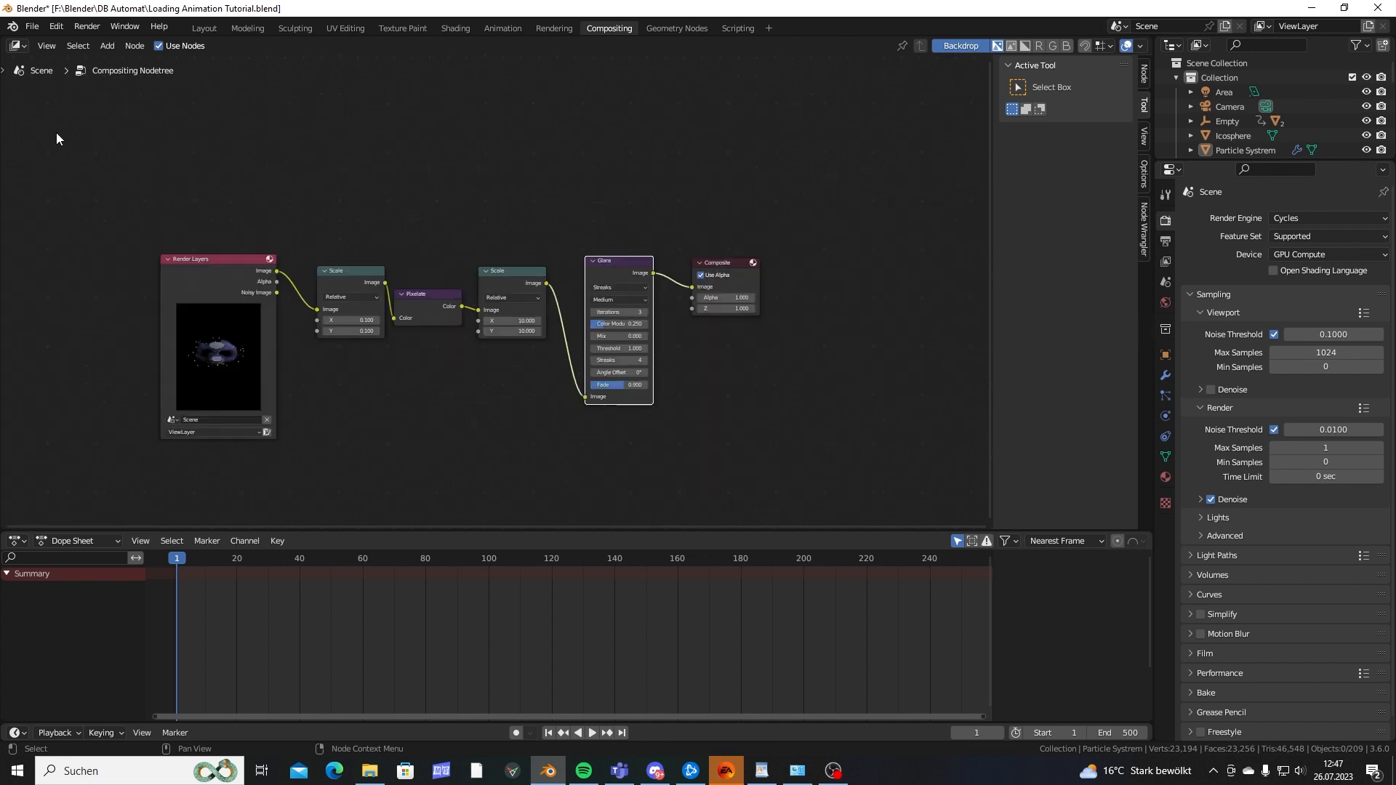
Split the compositor area vertically and turn the new area into a 3D Viewport.
right_click(1146, 199)
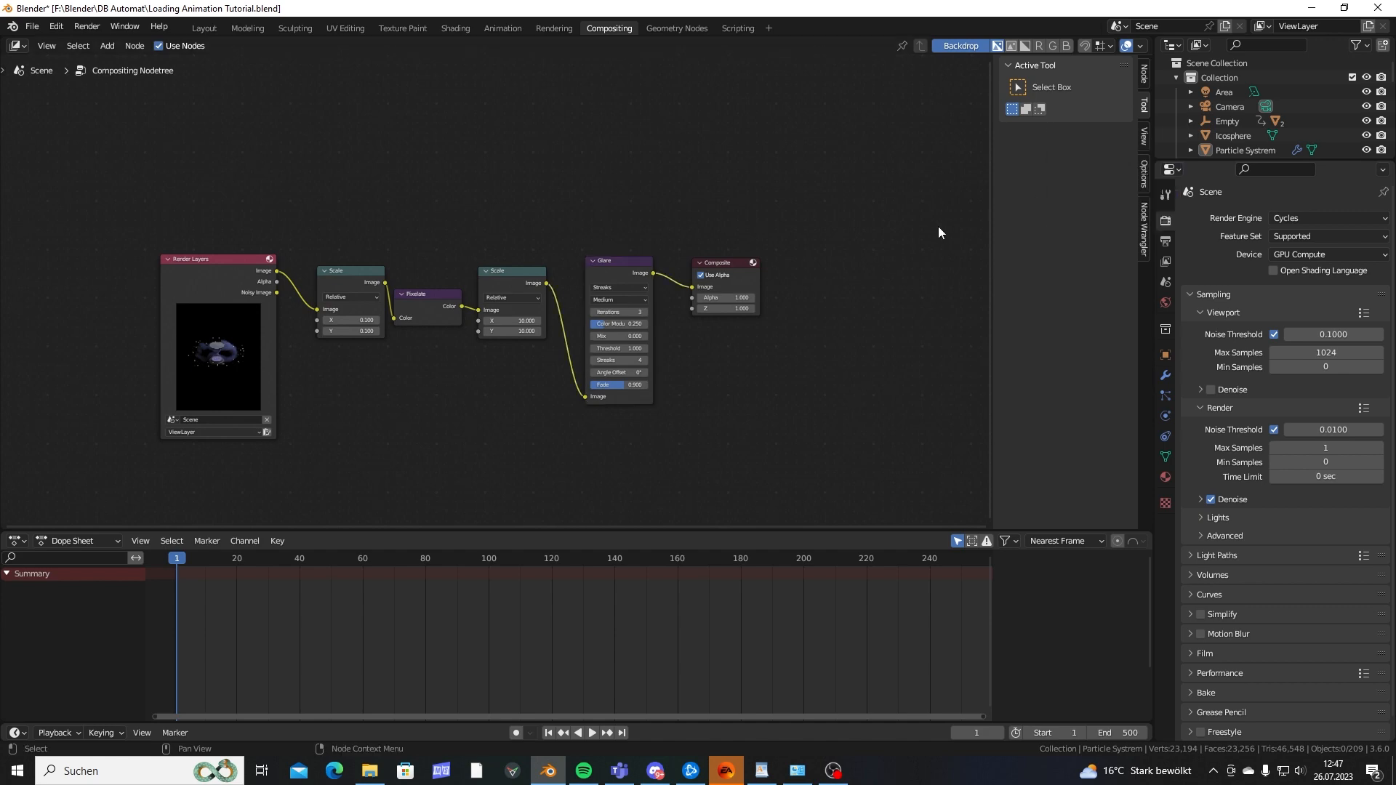
right_click(1153, 199)
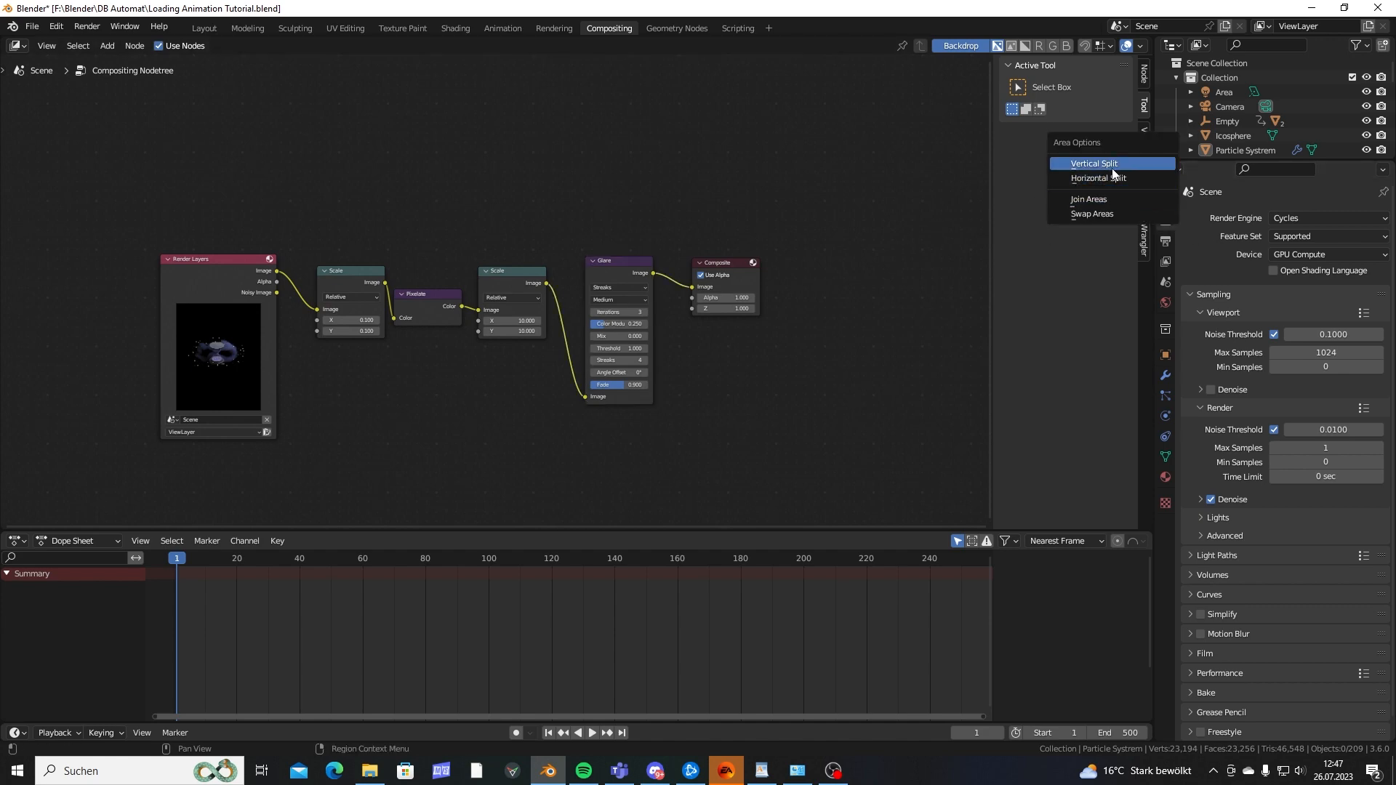
left_click(1091, 167)
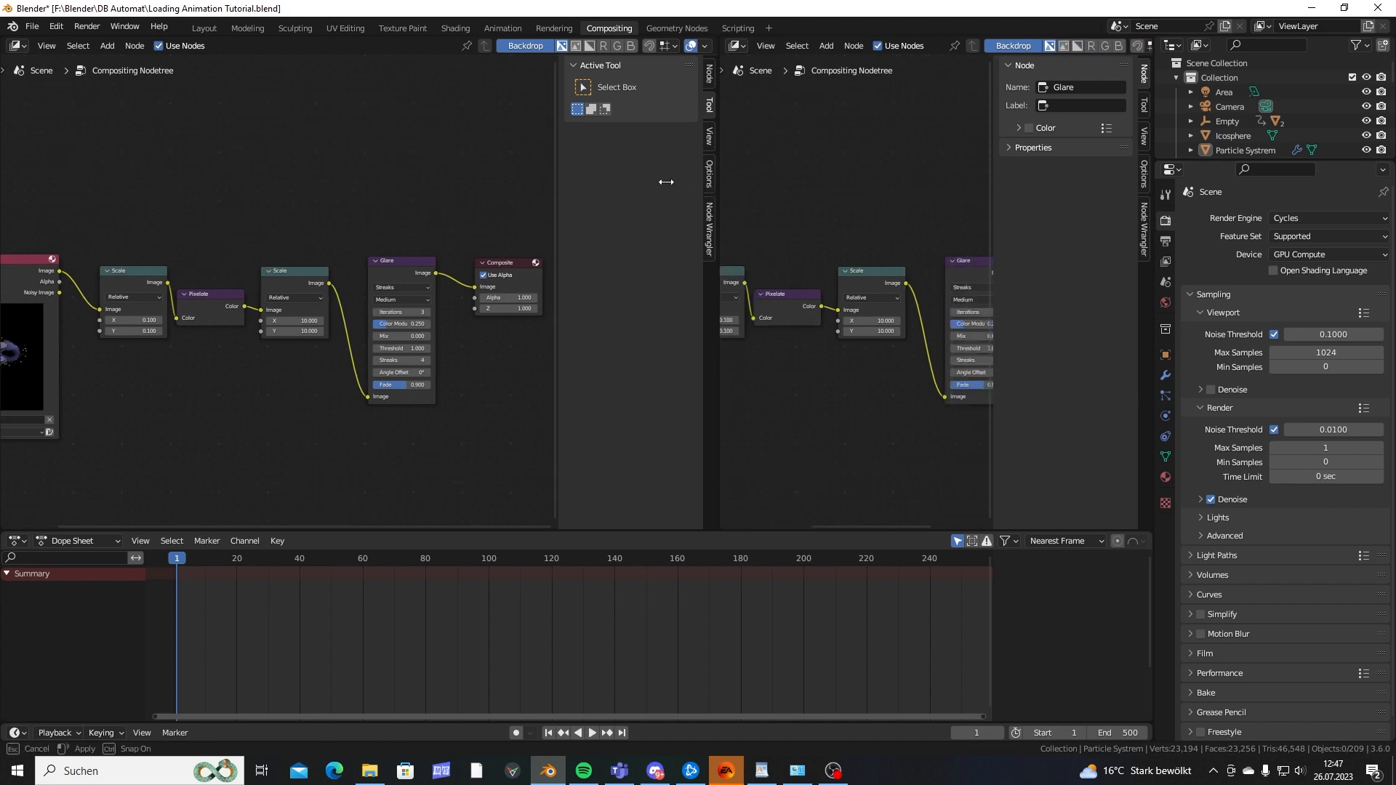
left_click(513, 166)
left_click(533, 45)
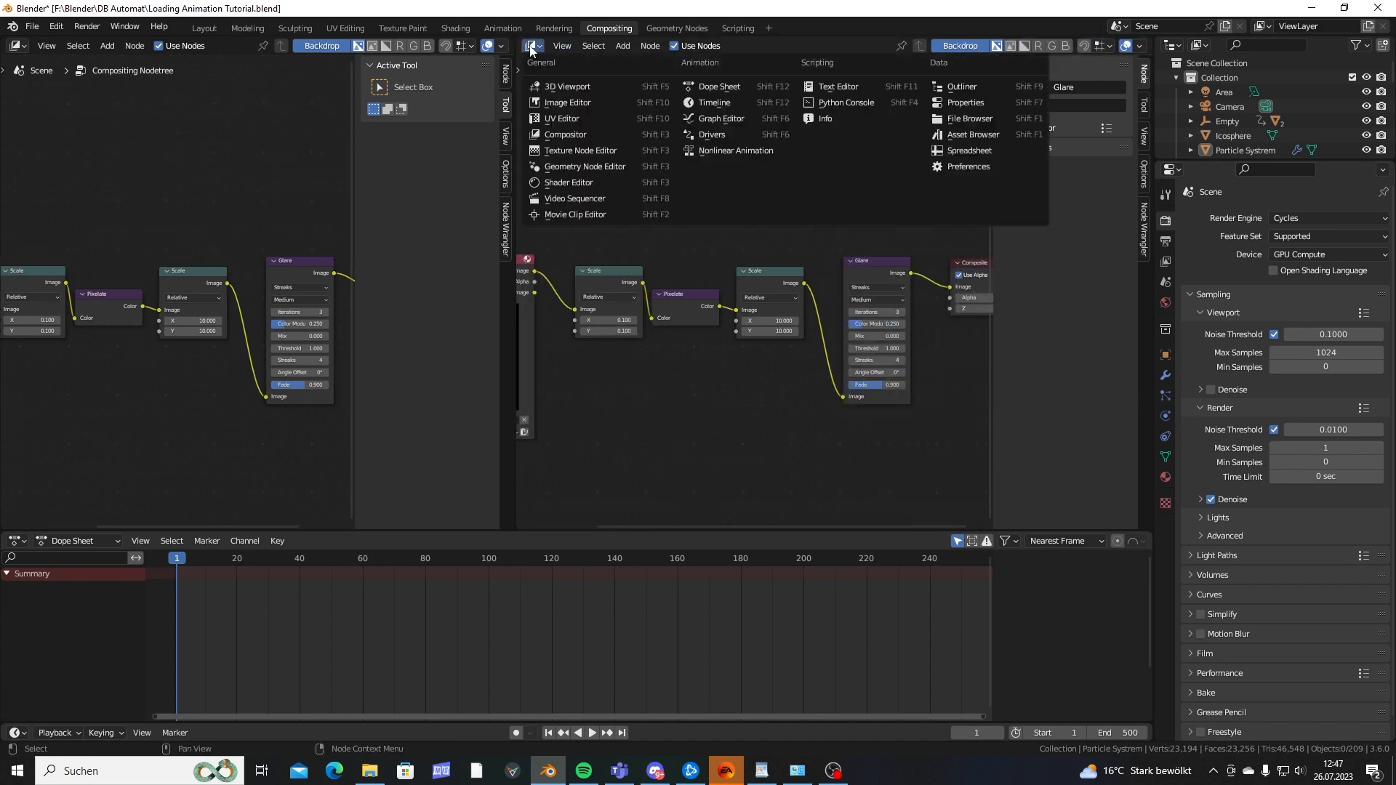
left_click(567, 88)
Switch the 3D Viewport to rendered shading and set its viewport compositor to Always.
scroll(777, 286, "down", 4)
mouse_move(776, 286)
middle_mouse_down()
mouse_move(781, 210)
mouse_move(769, 259)
middle_mouse_up()
key("z")
left_click(766, 161)
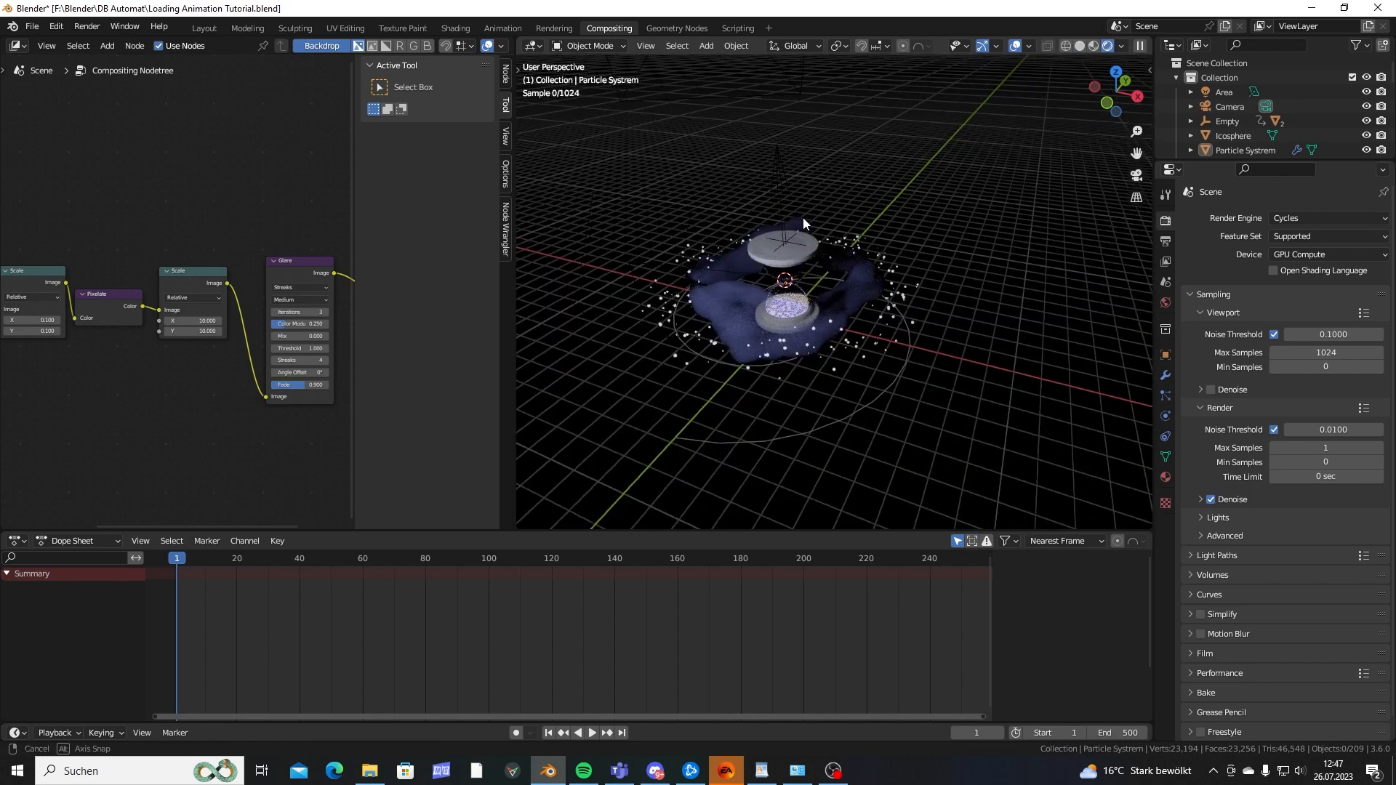
left_click(1121, 46)
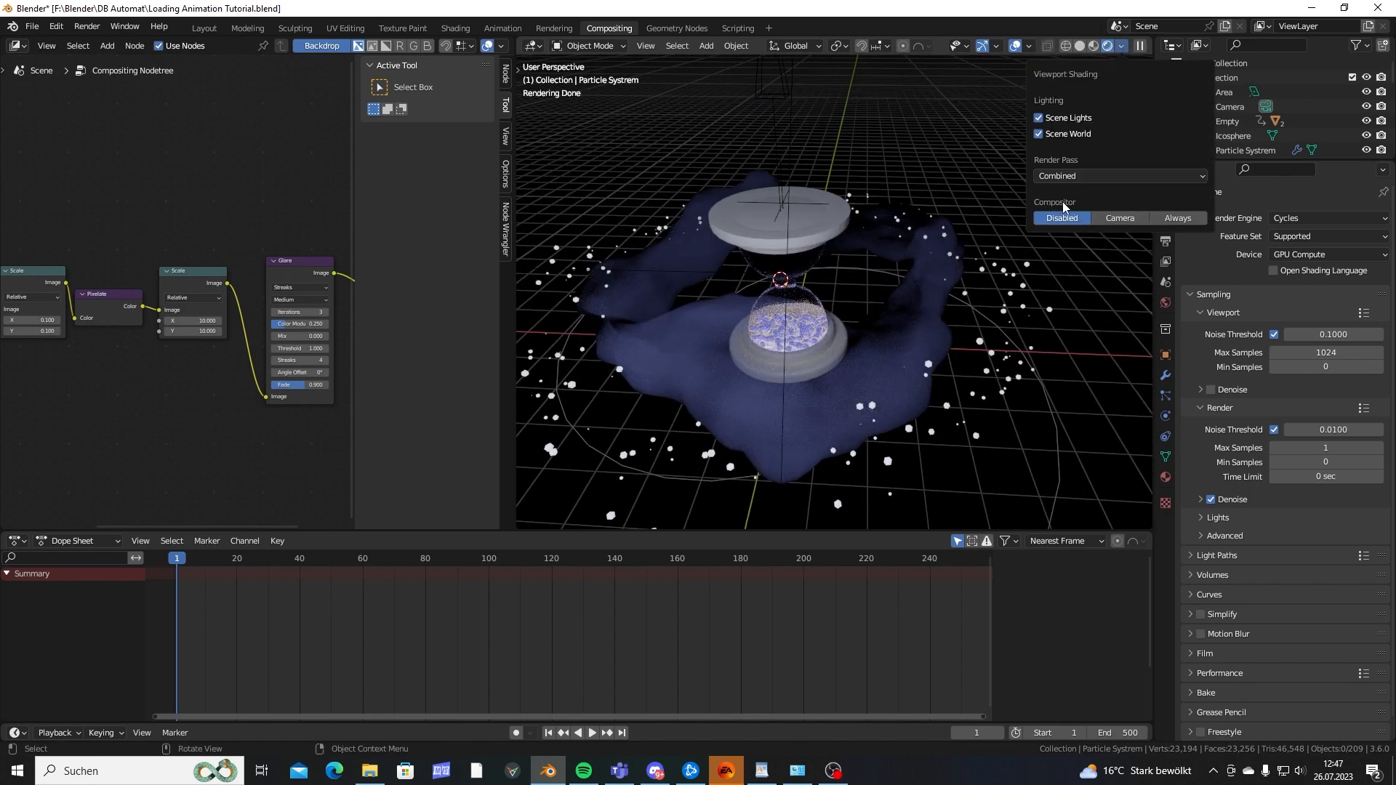
left_click(1170, 219)
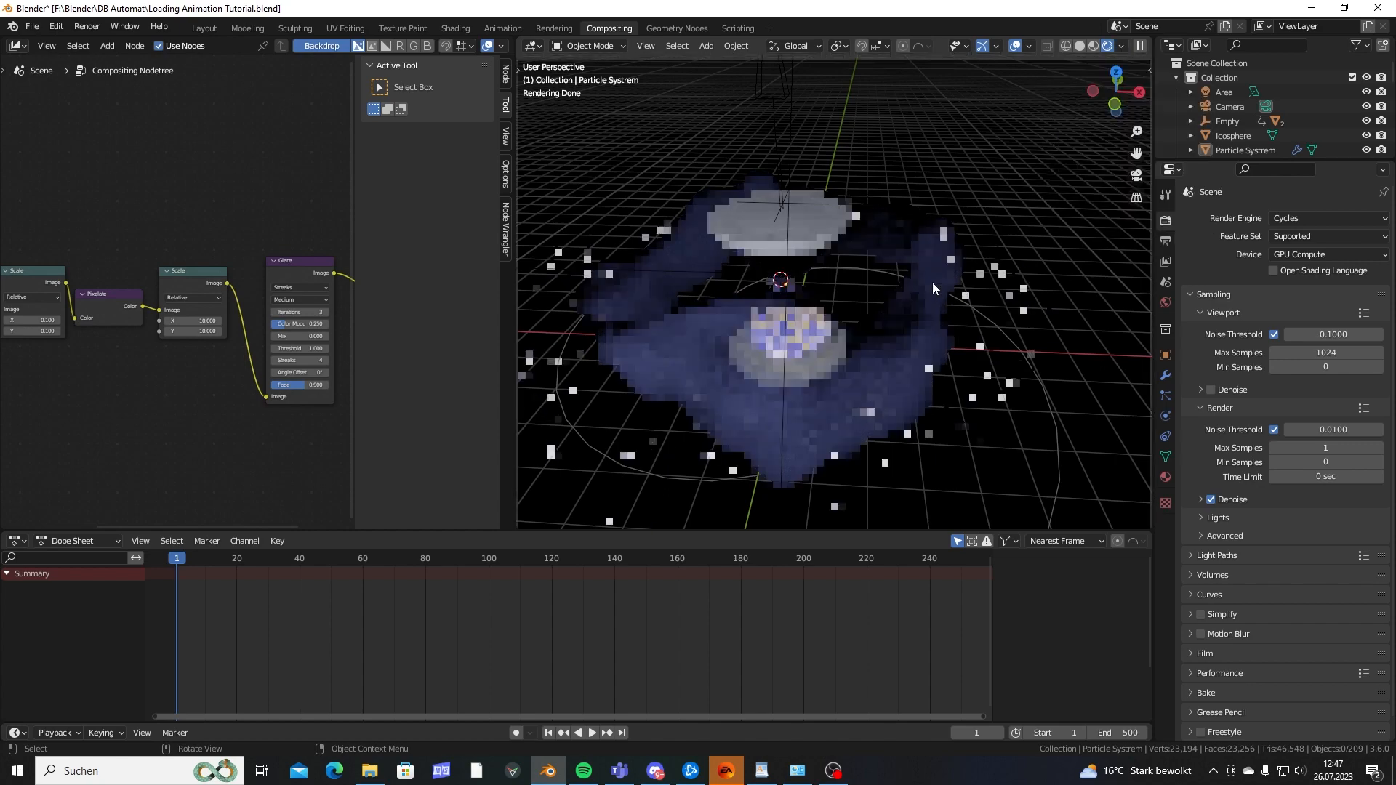
Widen the 3D Viewport beside the node editor and review its compositor shading options.
middle_click_drag(932, 282, 878, 243)
scroll(823, 335, "up", 4)
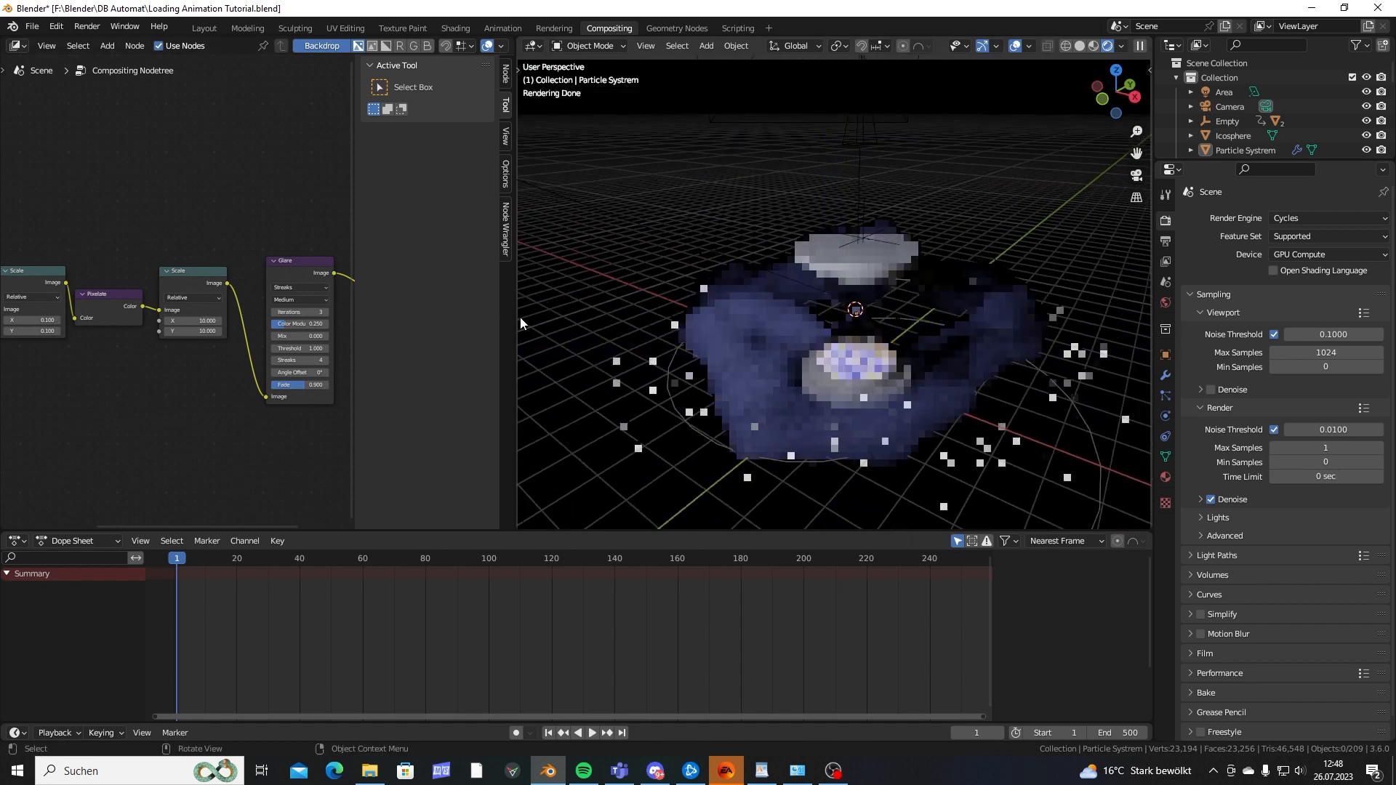
left_click_drag(517, 315, 586, 316)
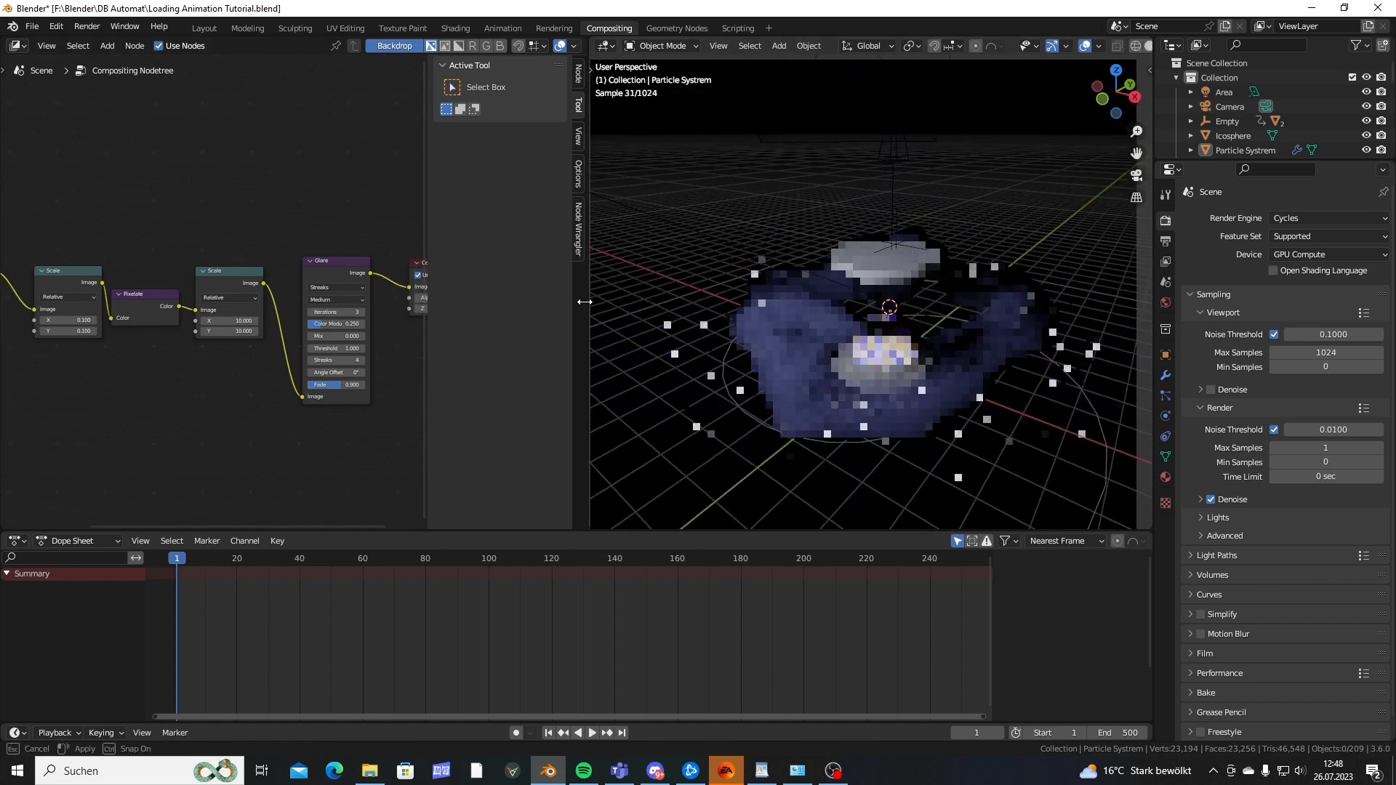
left_click_drag(587, 273, 486, 272)
left_click(1122, 45)
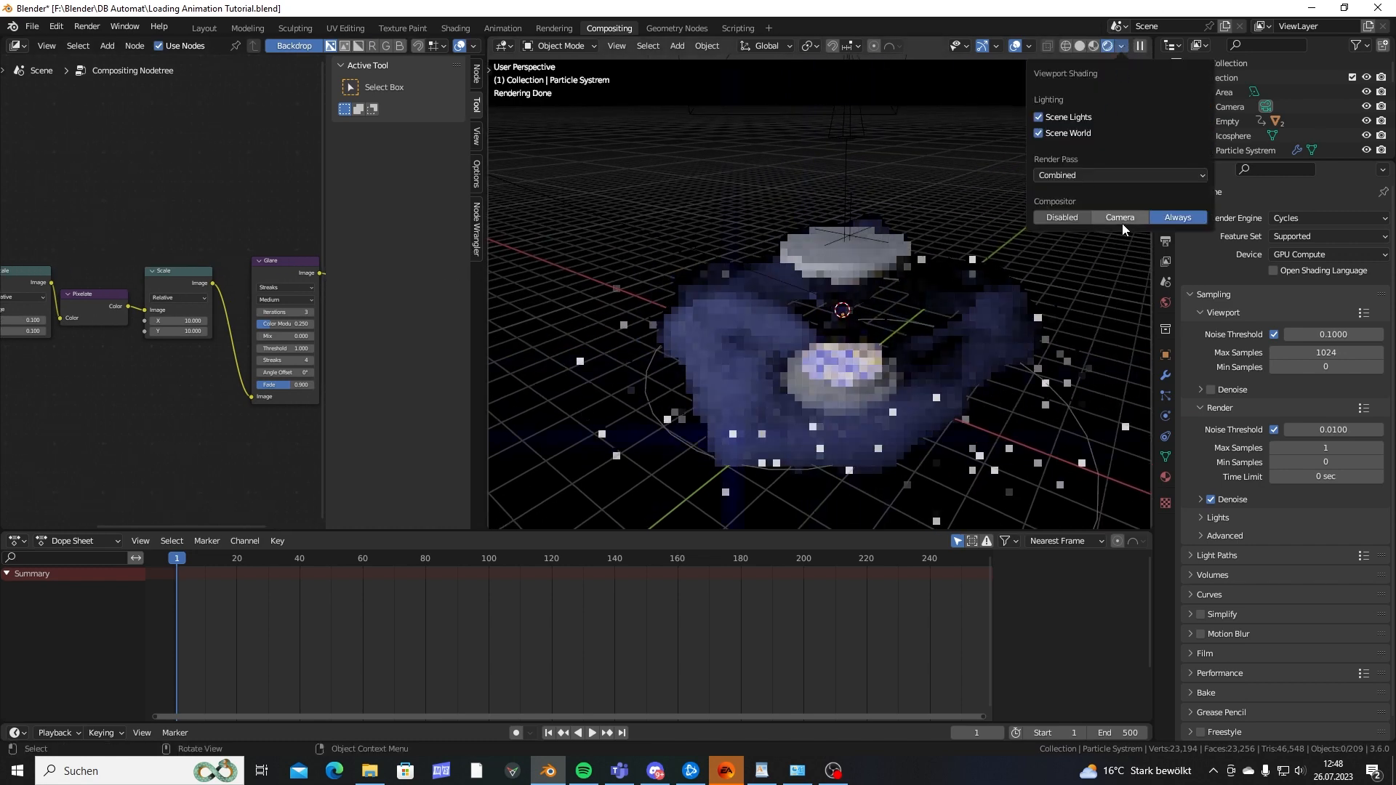
left_click(1122, 46)
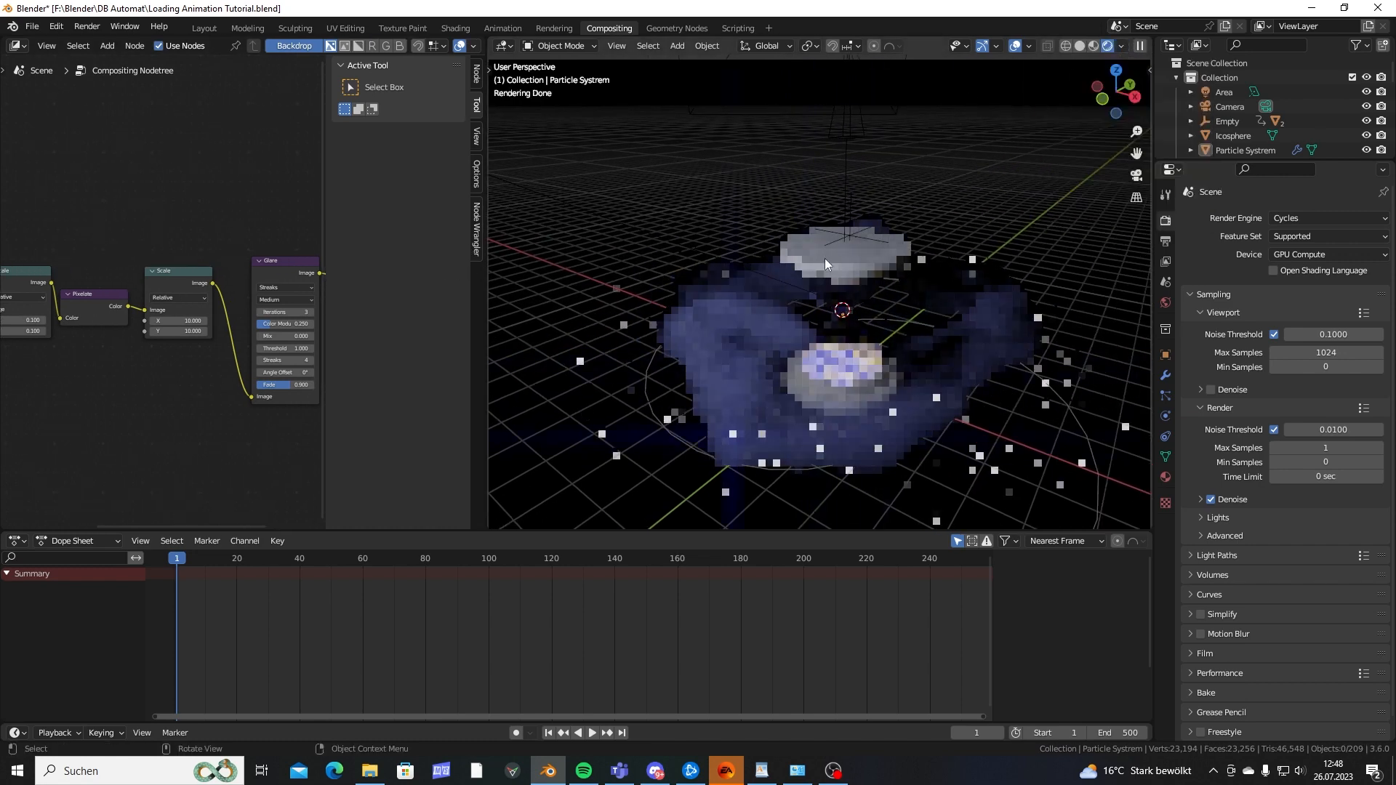
Set the X and Y factors of the first Scale node, before Pixelate, to 0.2 and check the viewport preview.
middle_click_drag(825, 263, 806, 350)
middle_click_drag(116, 376, 181, 389)
scroll(131, 391, "up", 10)
middle_click_drag(19, 390, 163, 363)
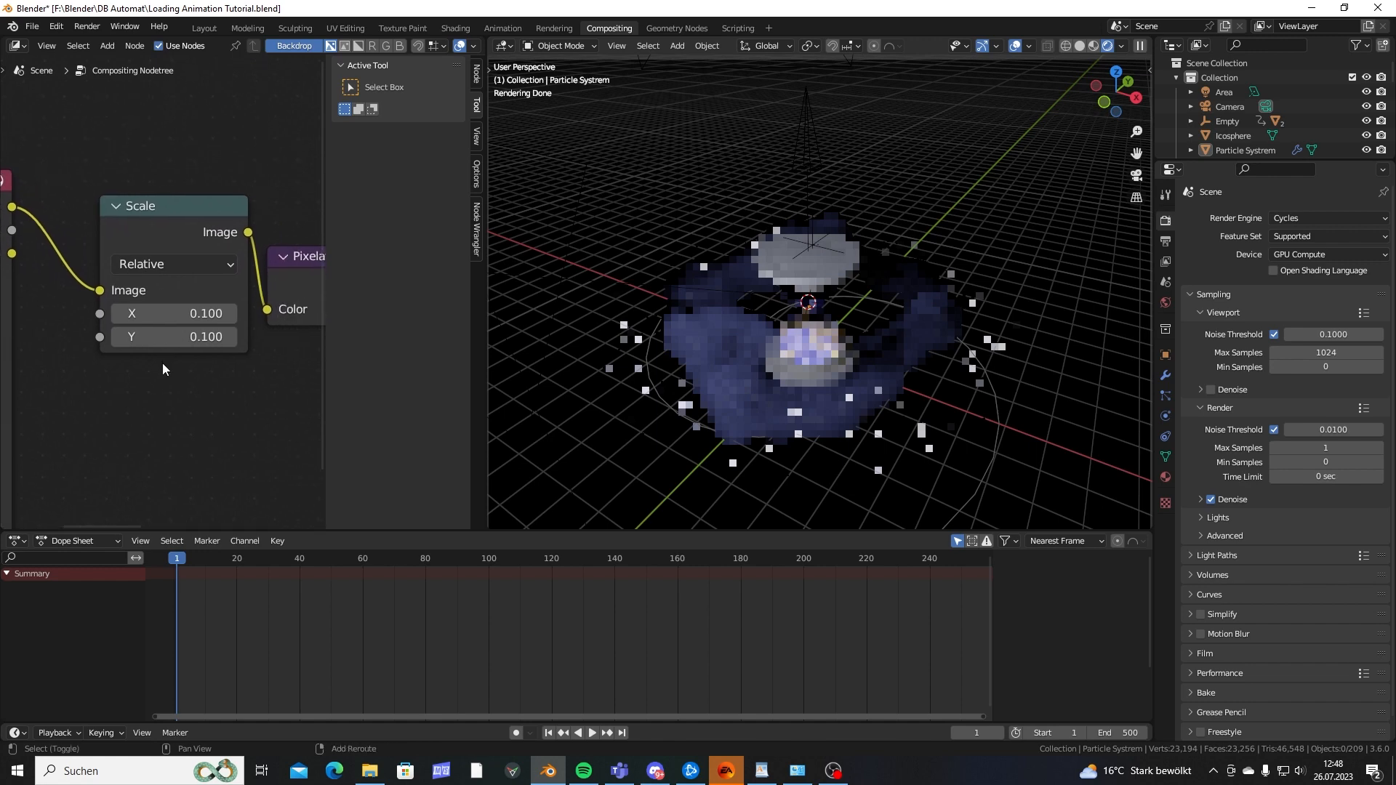
scroll(227, 311, "up", 2)
left_click(146, 315)
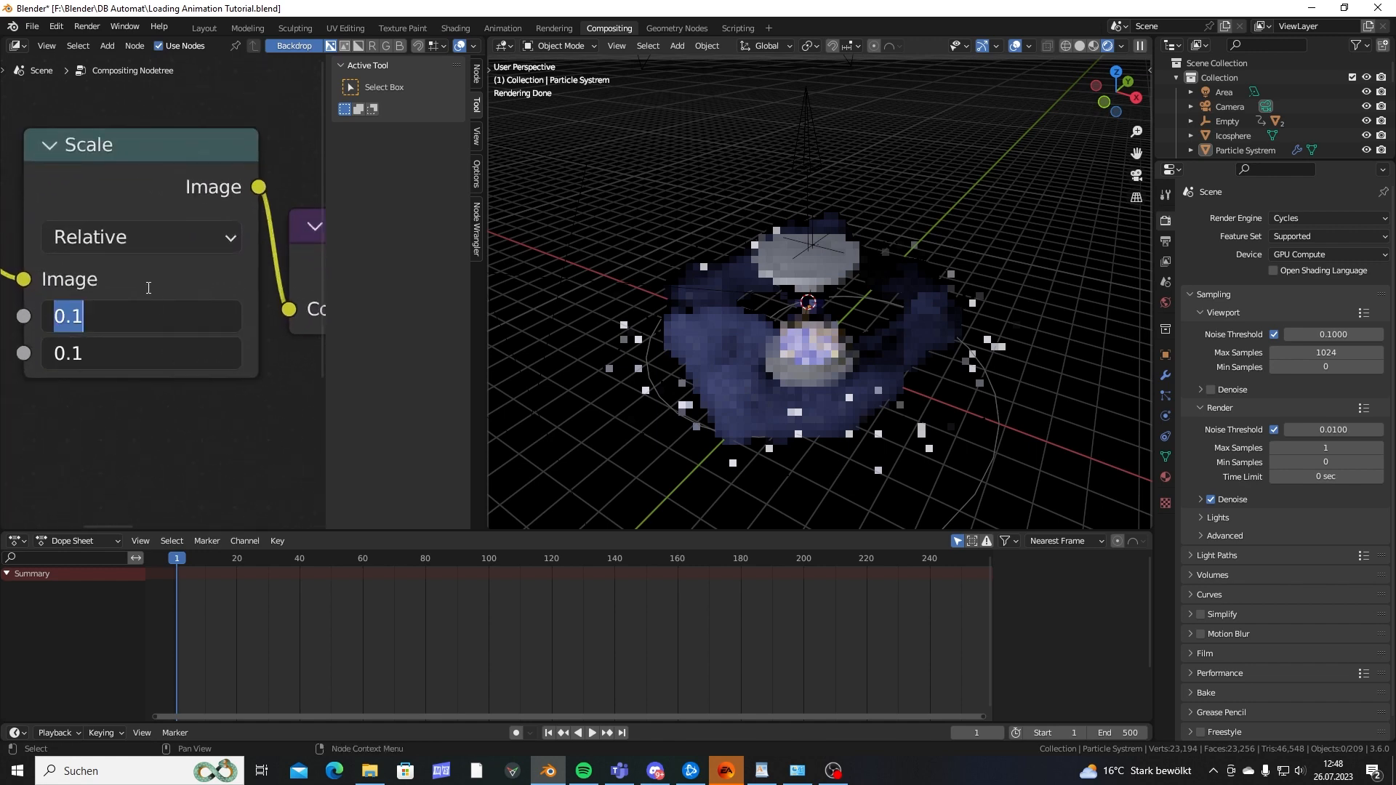
left_click(102, 312)
type("2")
key("BackSpace")
key("BackSpace")
type("2")
key("Return")
scroll(238, 440, "down", 2)
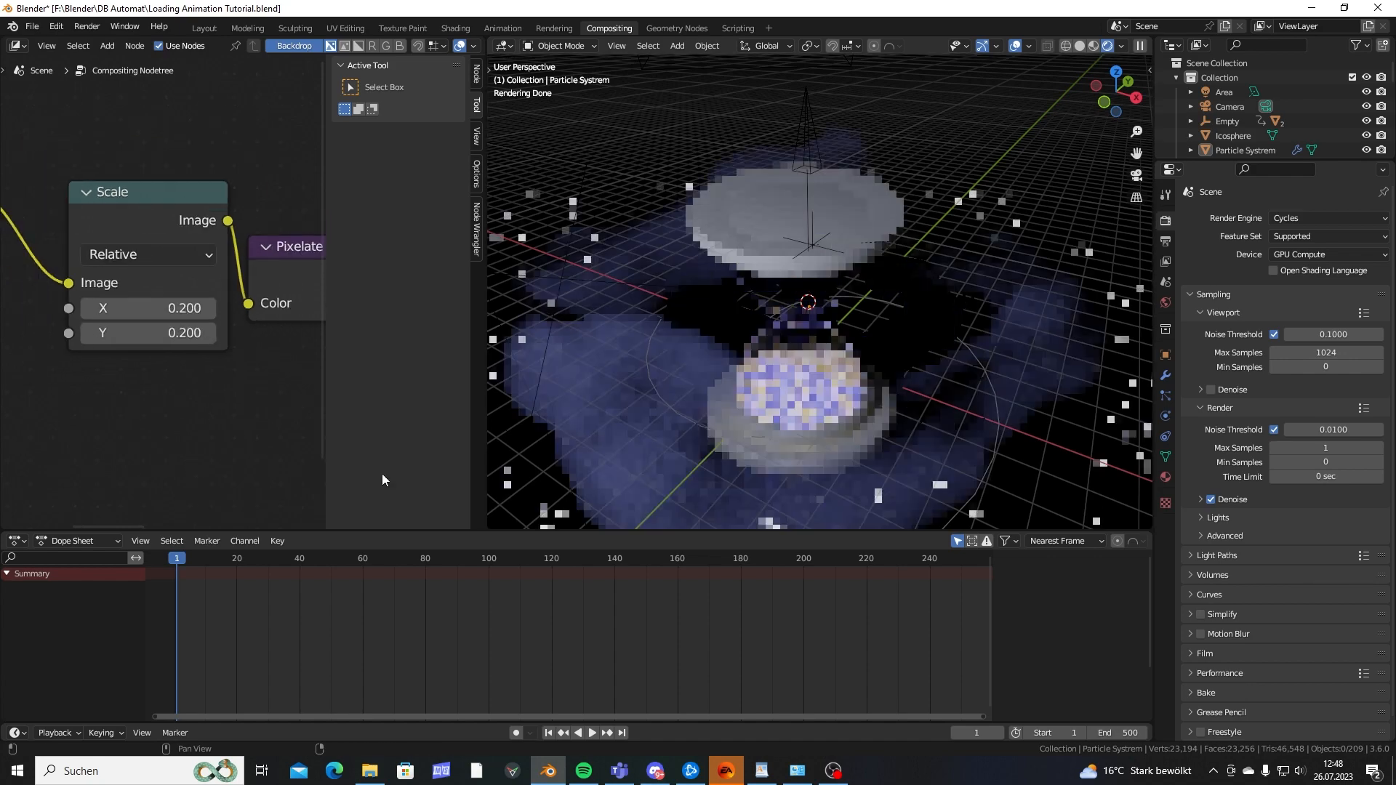
scroll(809, 356, "down", 3)
middle_click_drag(817, 357, 804, 325)
scroll(804, 326, "up", 3)
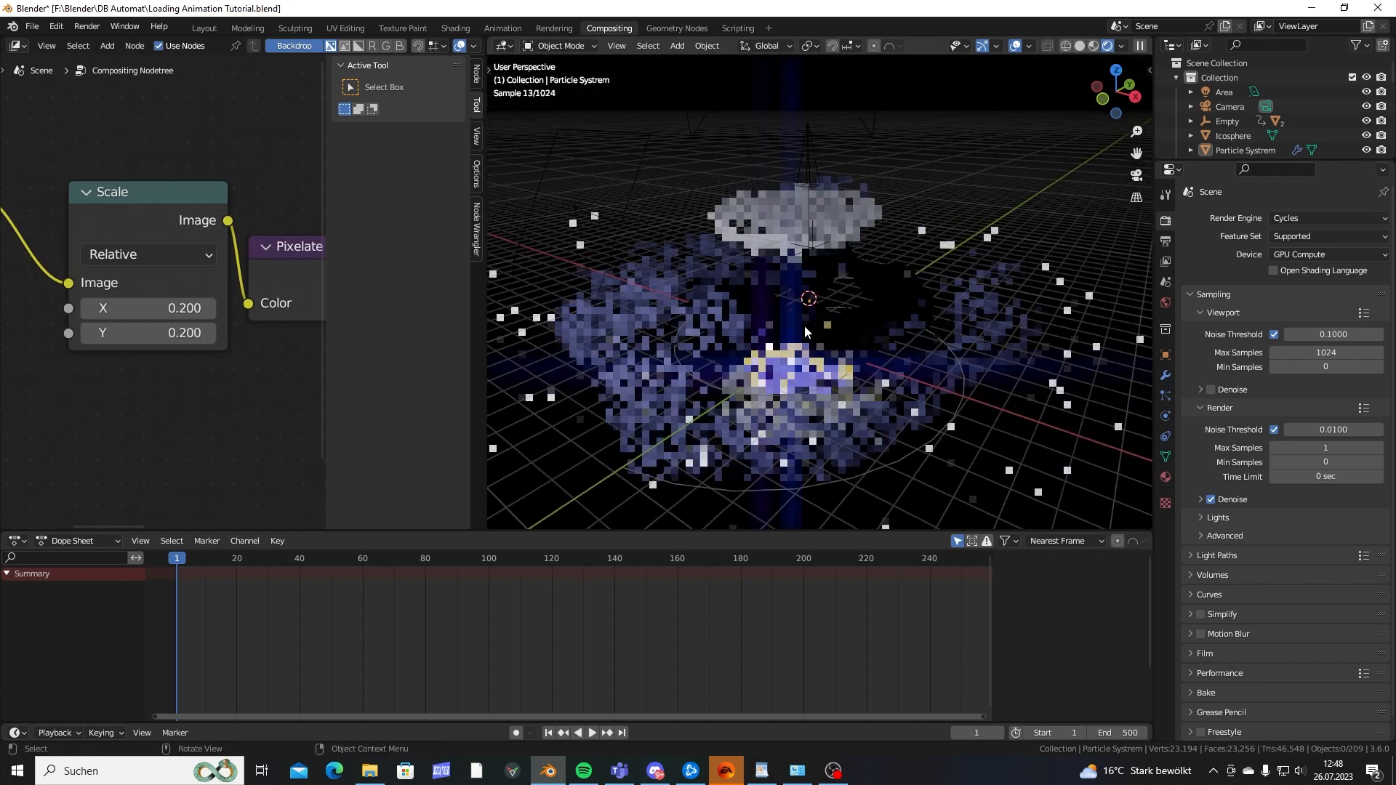
Set the X and Y factors of the second Scale node, between Pixelate and Glare, to 5 and check the viewport preview.
middle_click_drag(163, 403, 15, 407)
middle_click_drag(306, 405, 135, 406)
left_click_drag(139, 333, 139, 353)
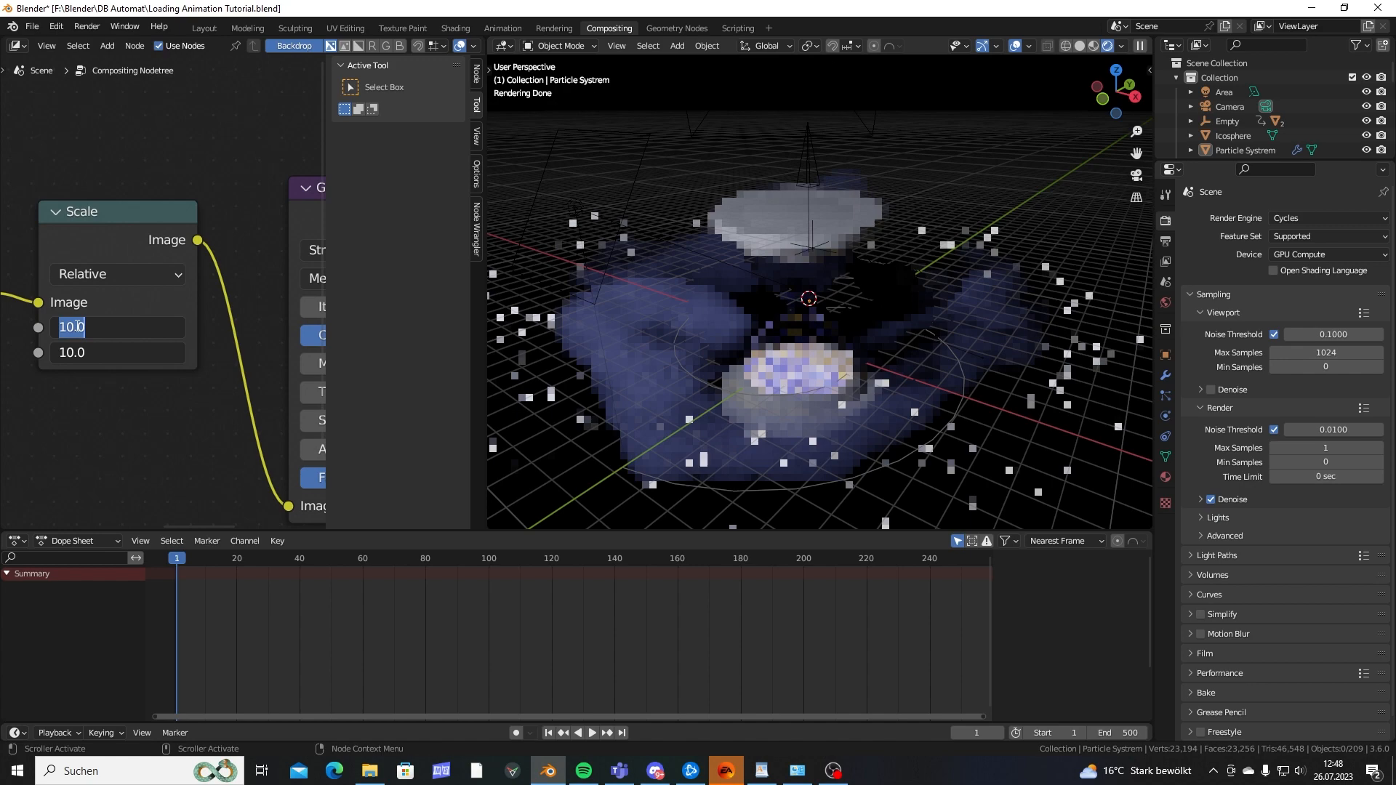
type("5")
key("Return")
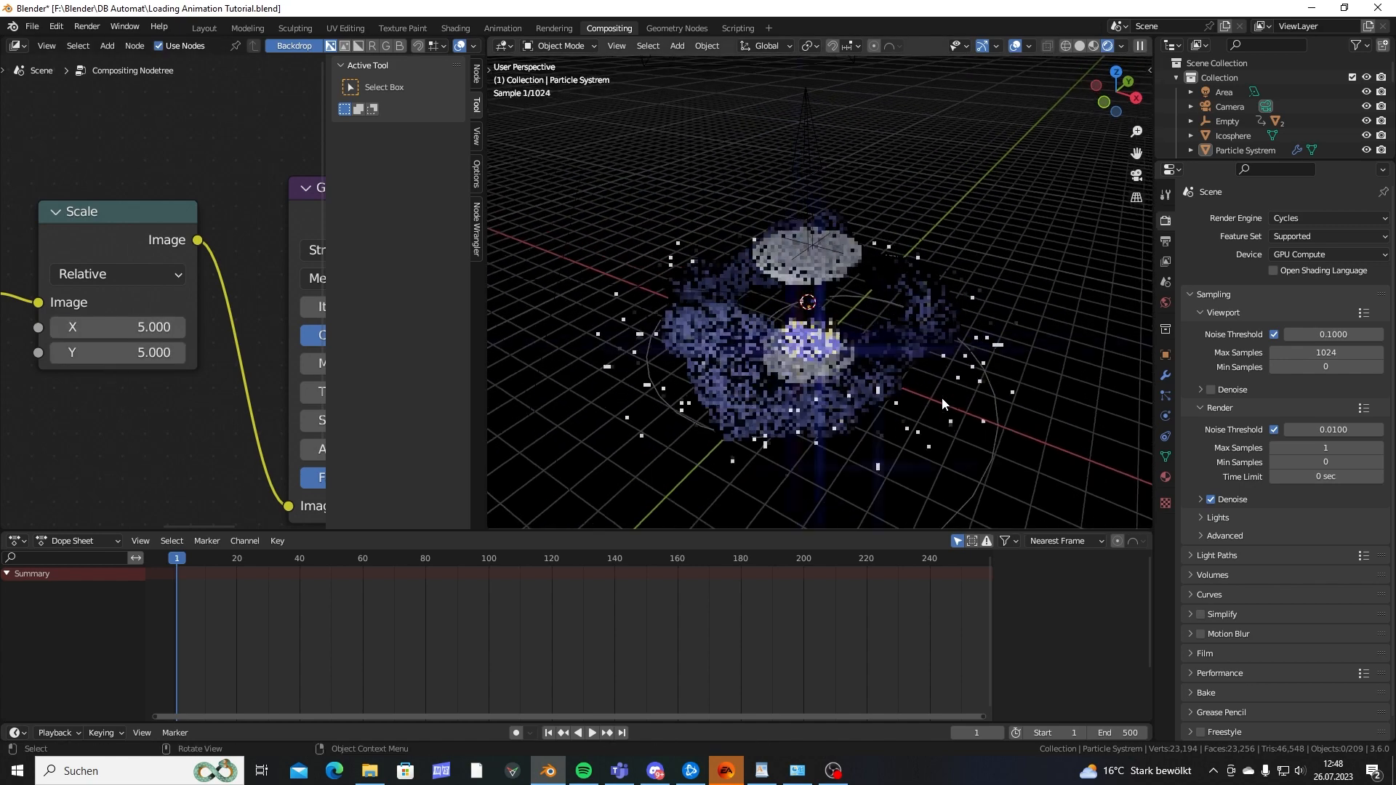
scroll(940, 400, "up", 2)
middle_click_drag(927, 407, 902, 378)
scroll(875, 398, "down", 2)
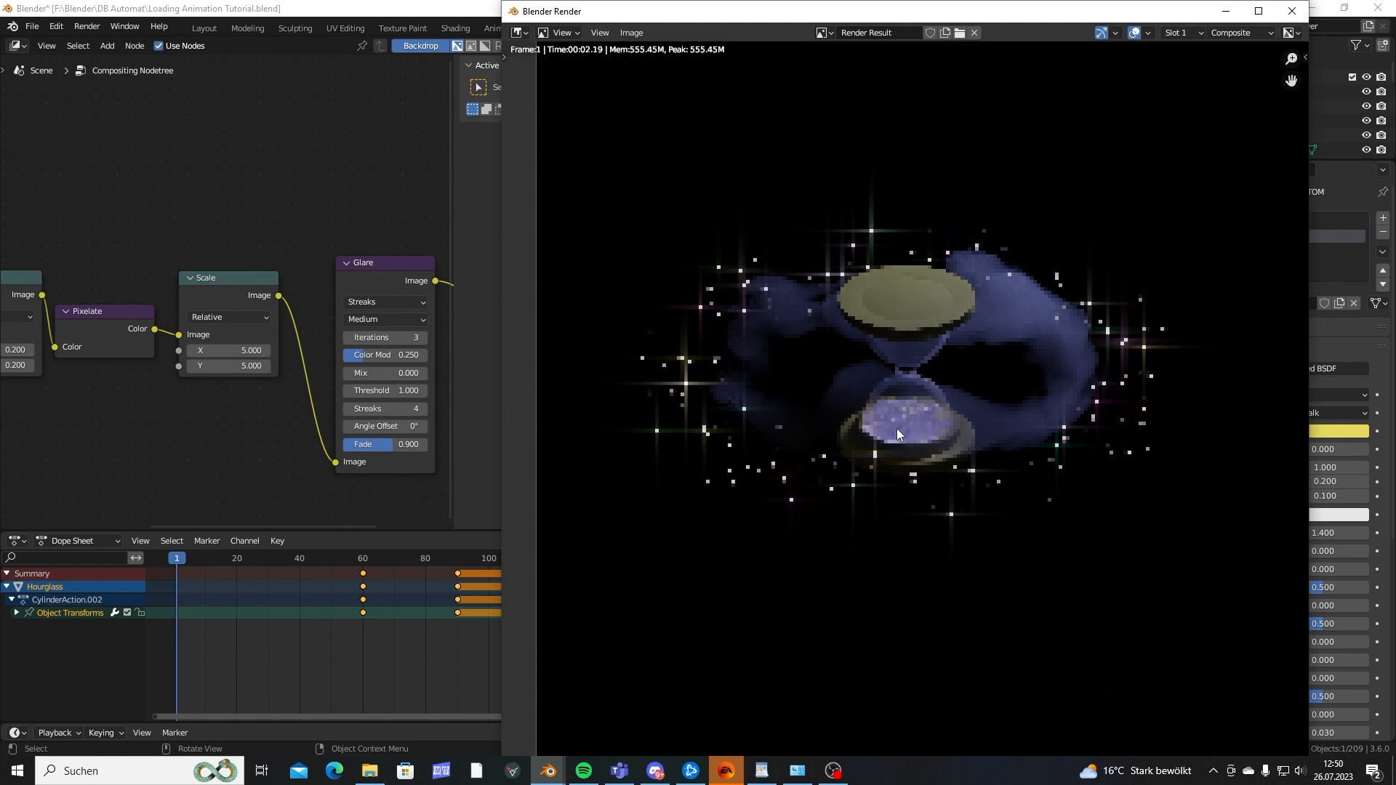
Close the render window, switch the compositor area to the Shader Editor and set the Sand material's Emission Strength to 3.
left_click(1291, 11)
left_click(17, 46)
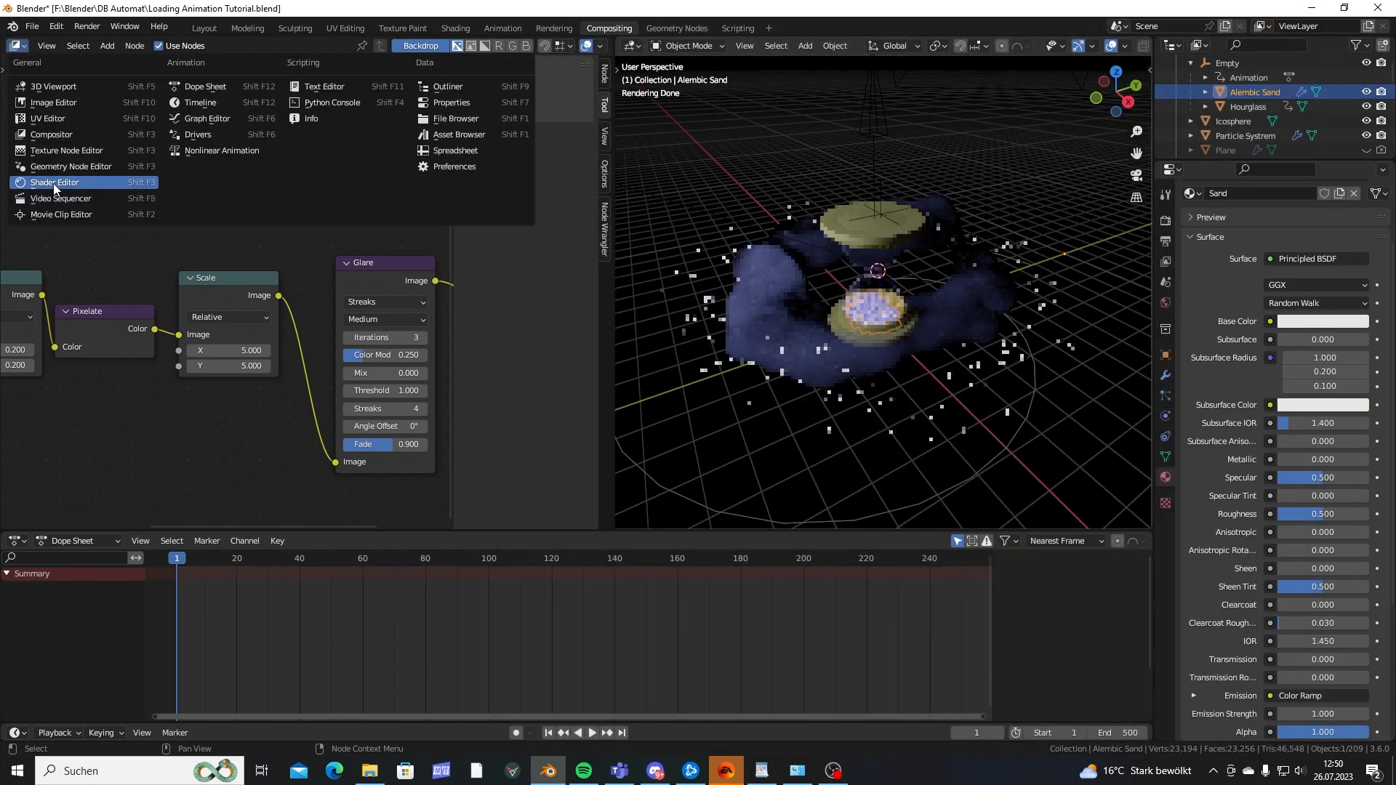
left_click(50, 190)
middle_click_drag(222, 333, 333, 0)
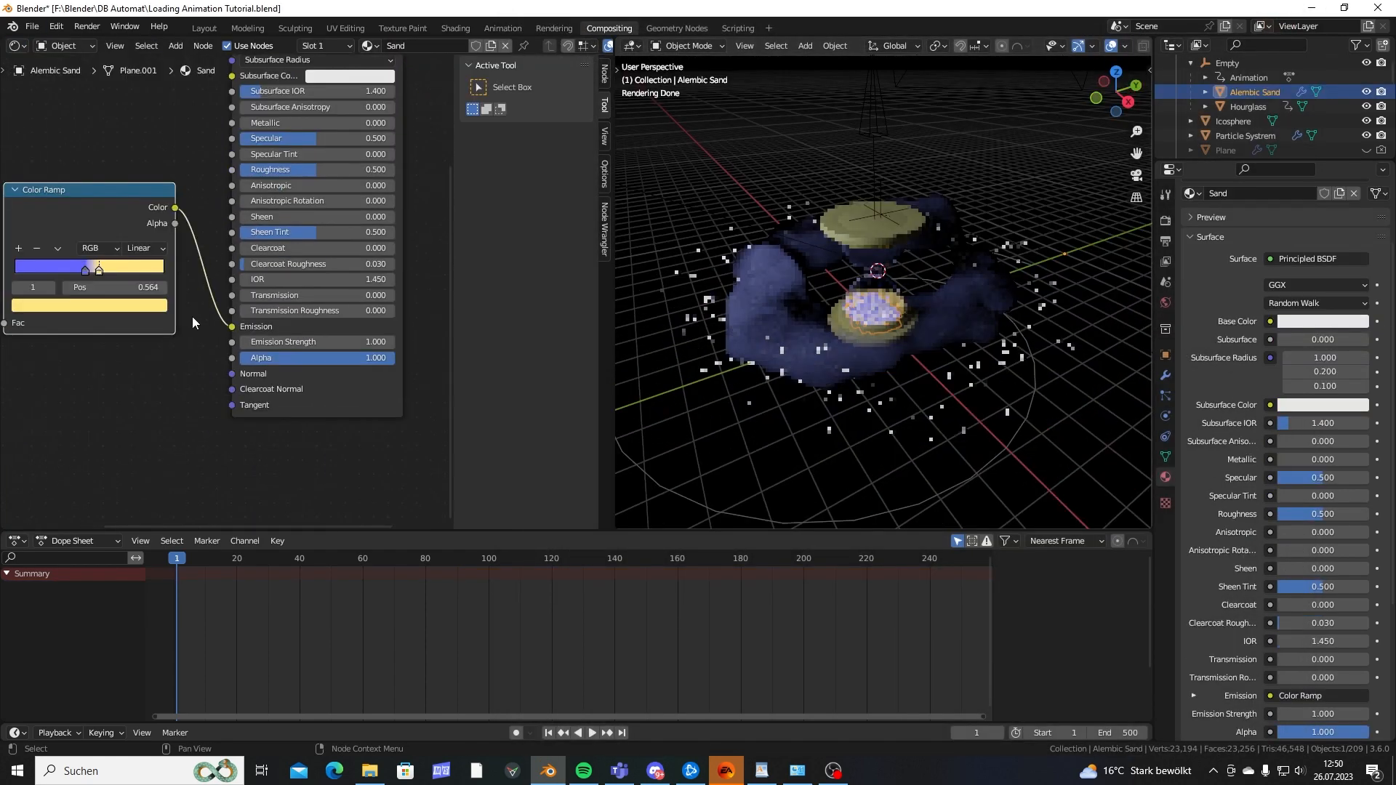
scroll(251, 352, "up", 3)
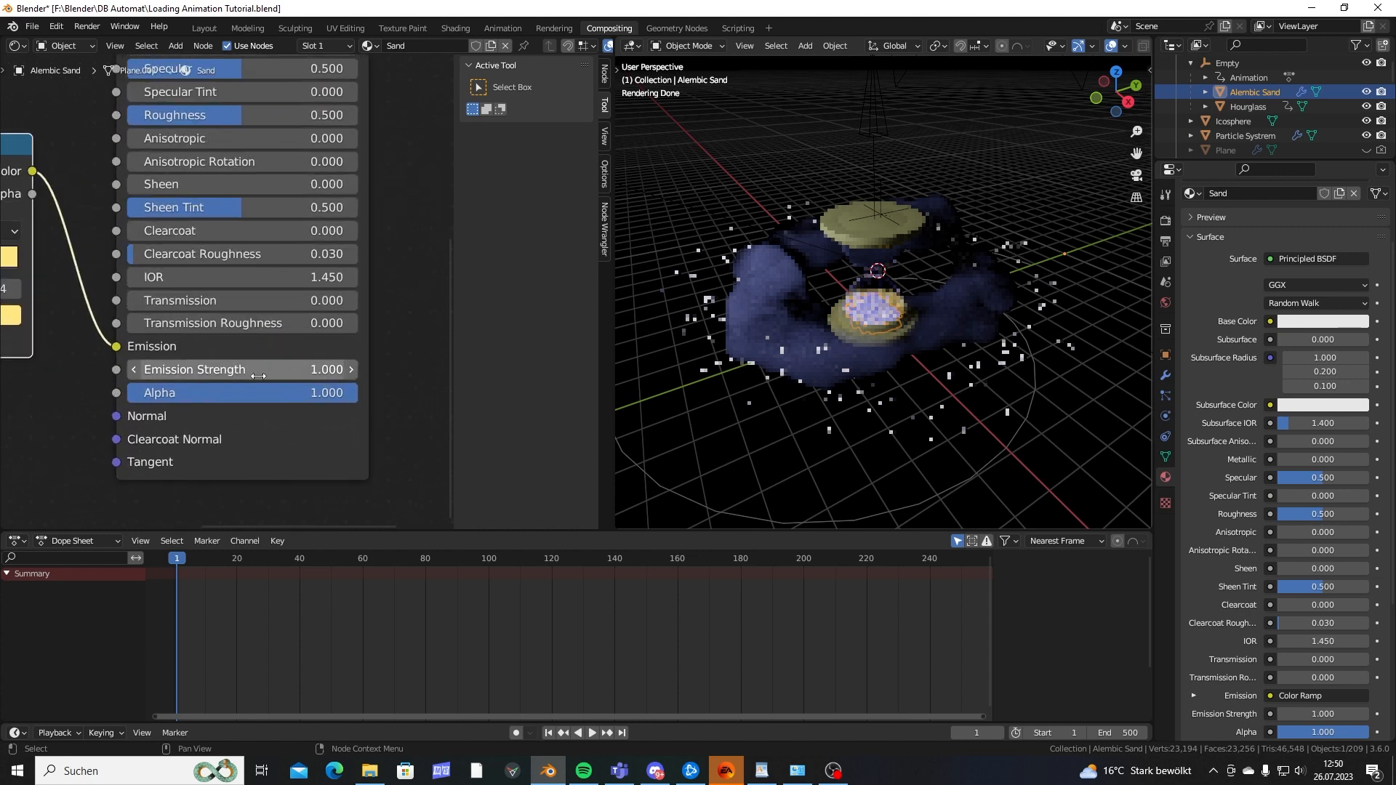
left_click(250, 370)
type("3")
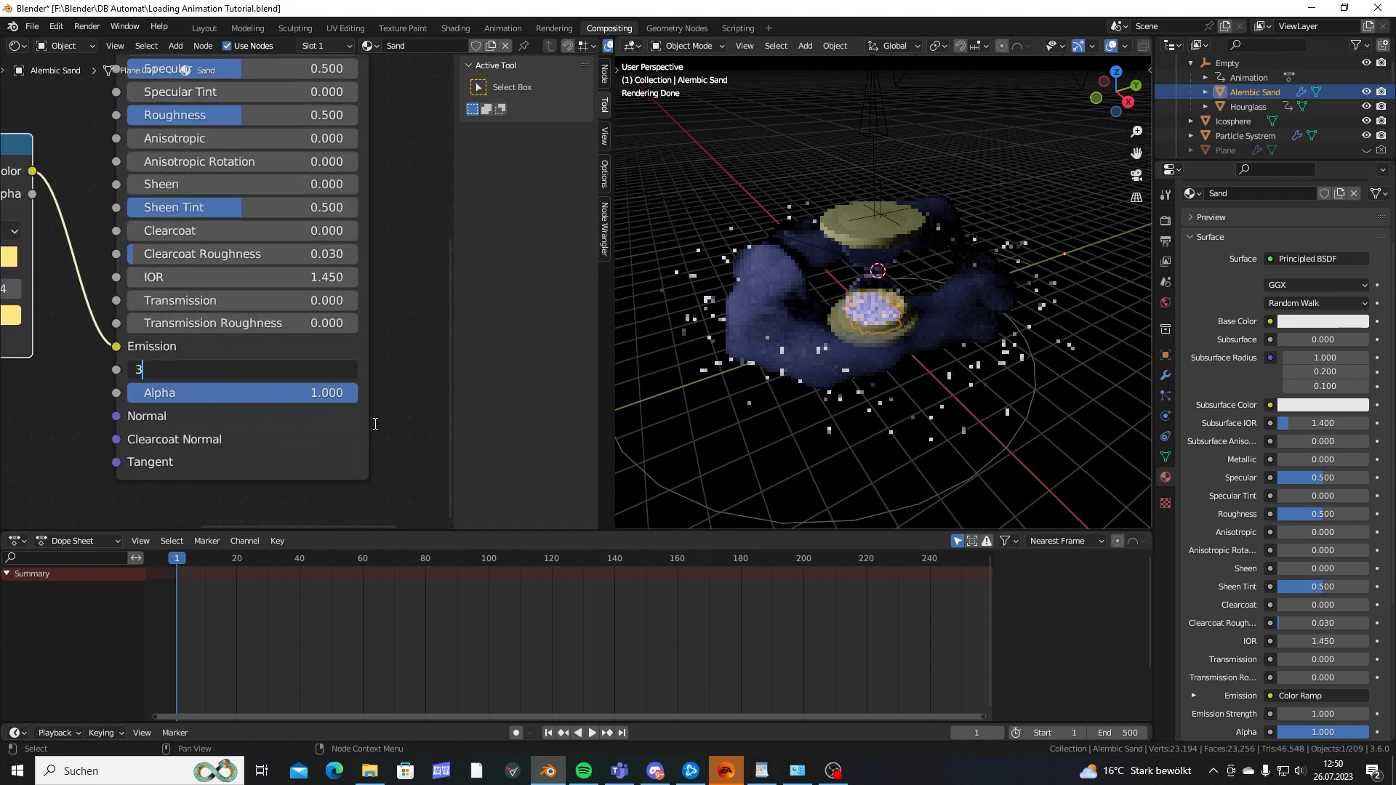
key("Return")
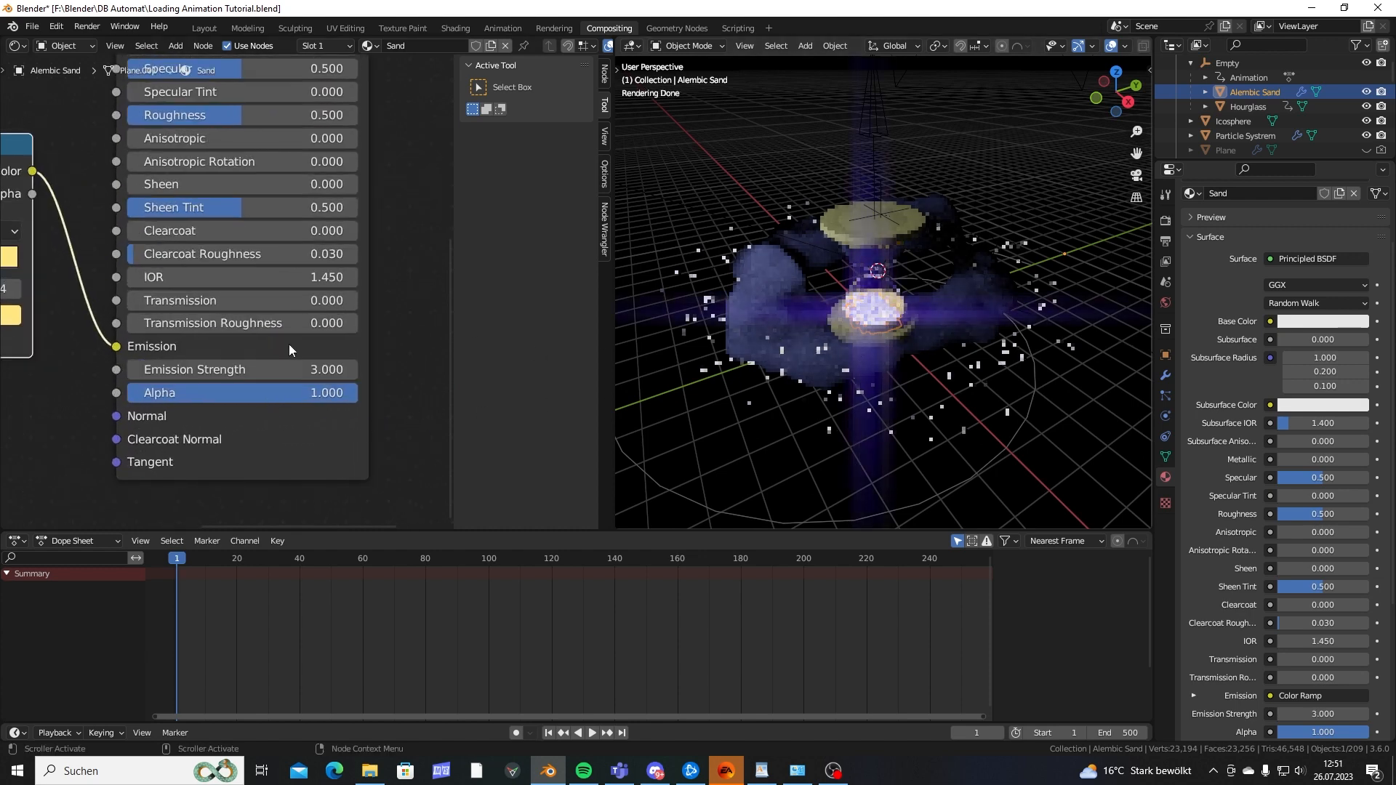
Raise the Sand material's Emission Strength to 5.
left_click(249, 374)
type("5")
key("Return")
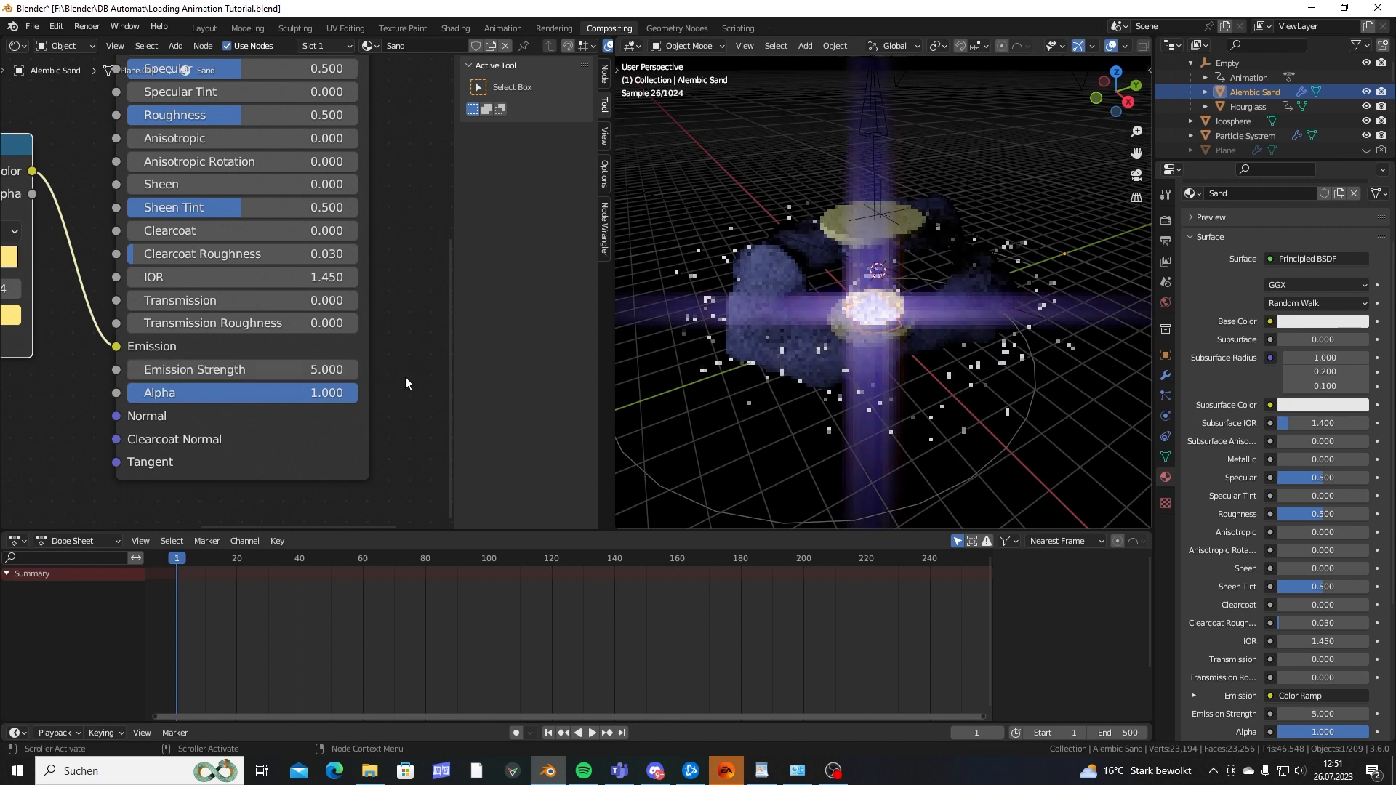
Turn off render denoising in the Cycles sampling settings and test-render the current frame to inspect the sand's glare.
left_click(1166, 221)
scroll(1236, 375, "up", 1)
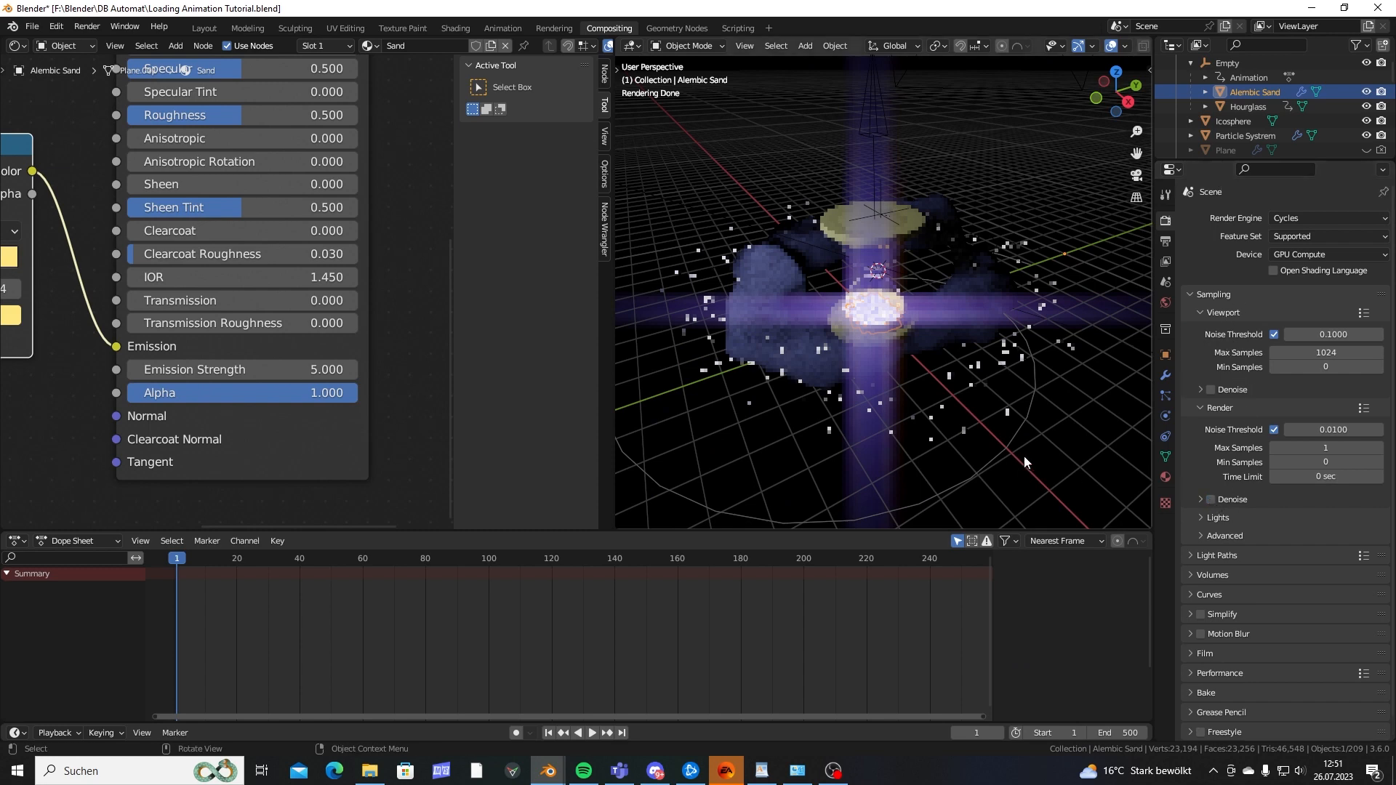
key("F12")
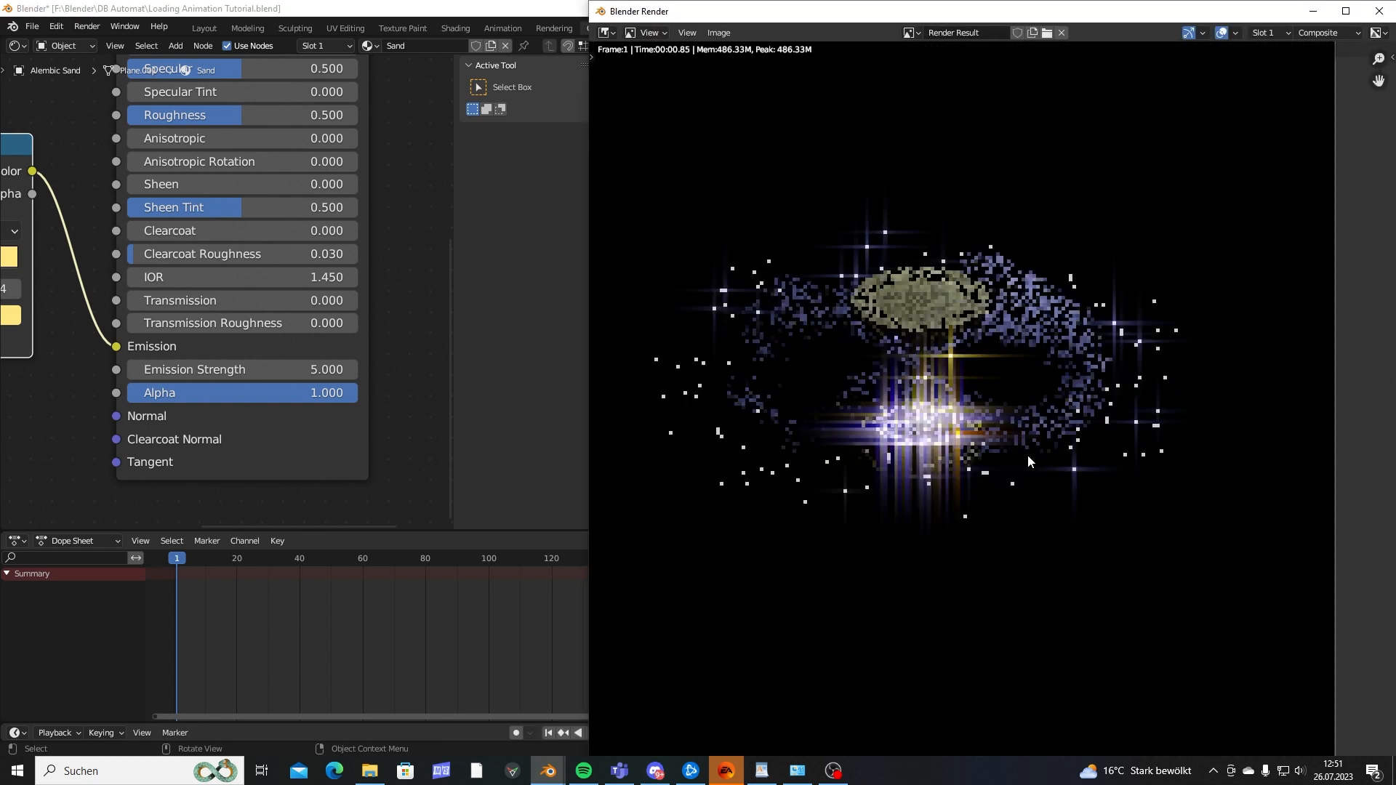
scroll(1010, 448, "up", 1)
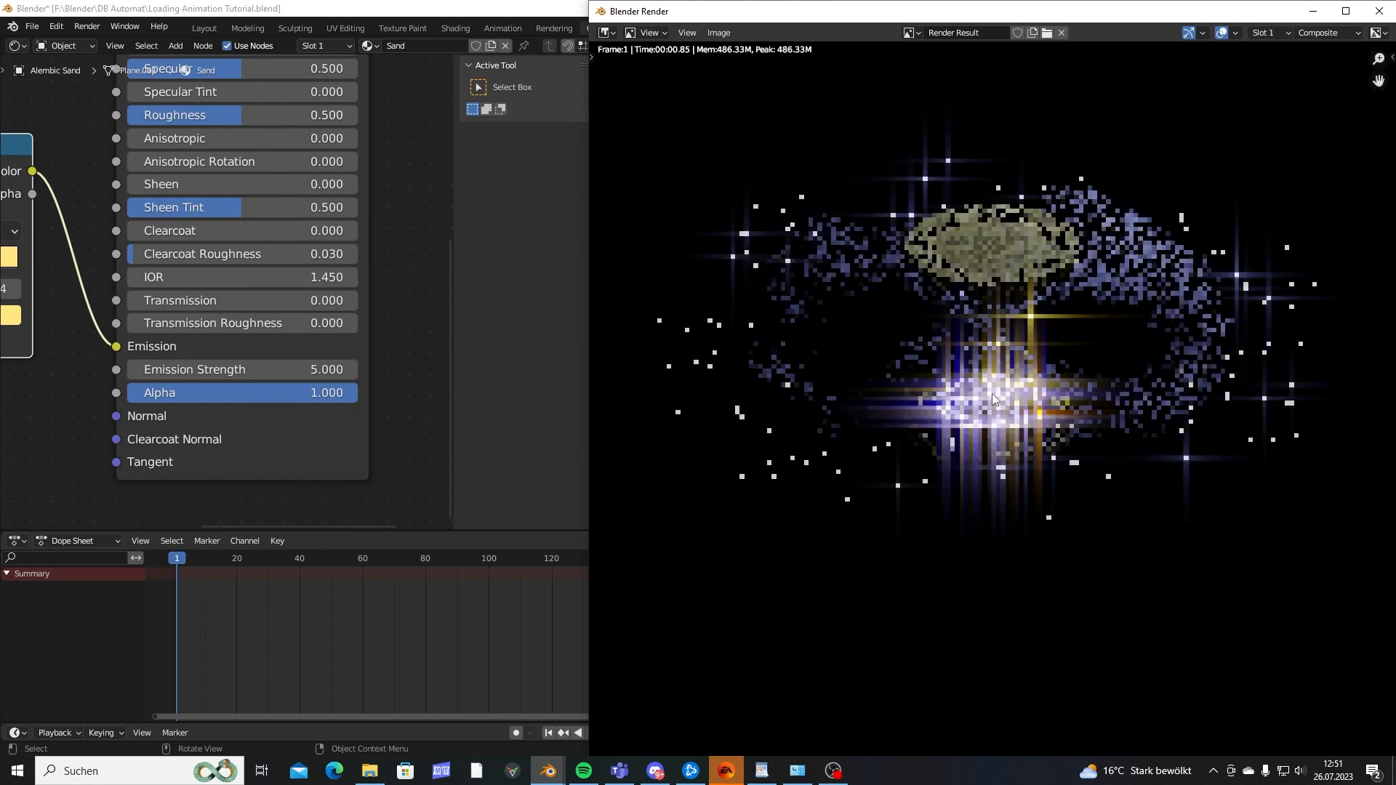
left_click(1314, 12)
Set the render Max Samples to 100 and test-render the current frame to inspect the noise and glare.
double_click(1331, 448)
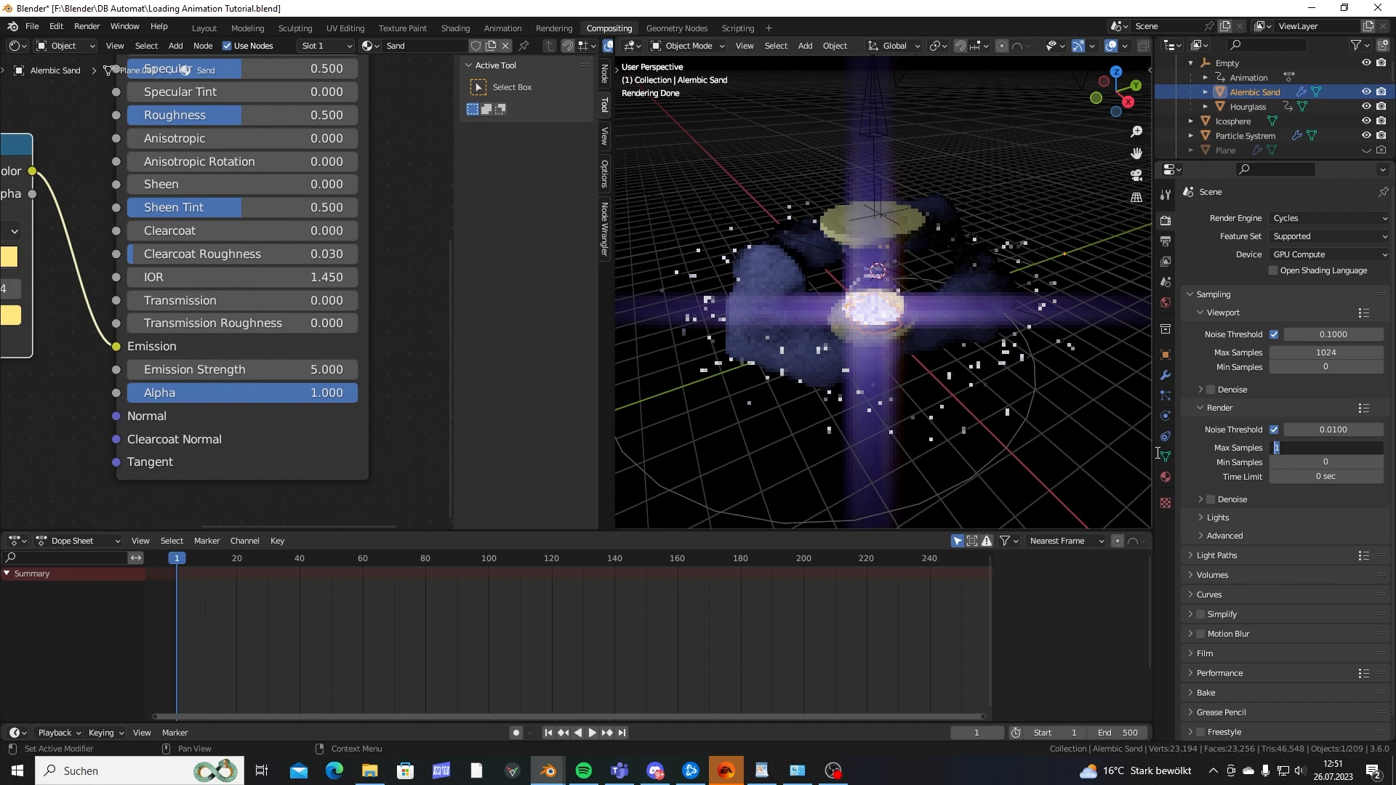
type("100")
key("Return")
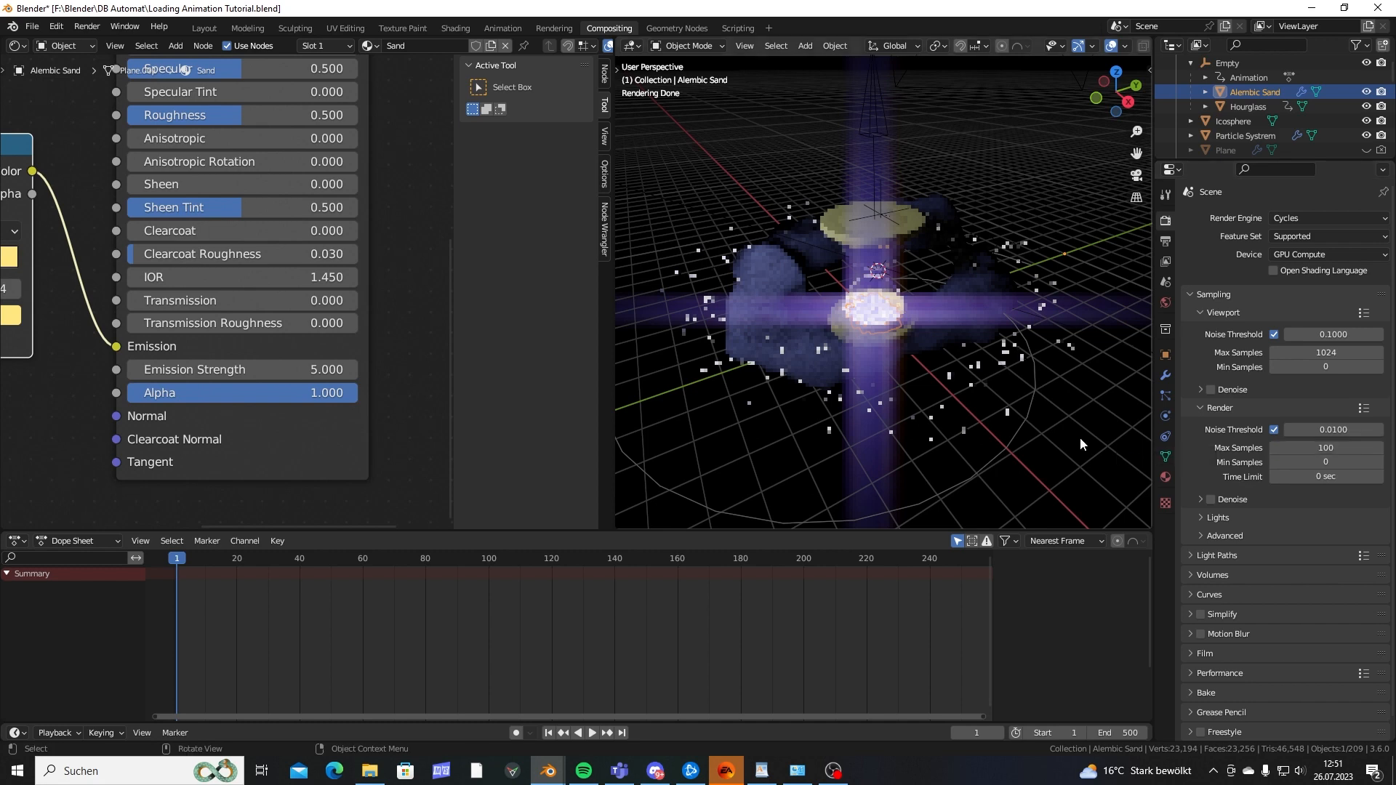
key("F12")
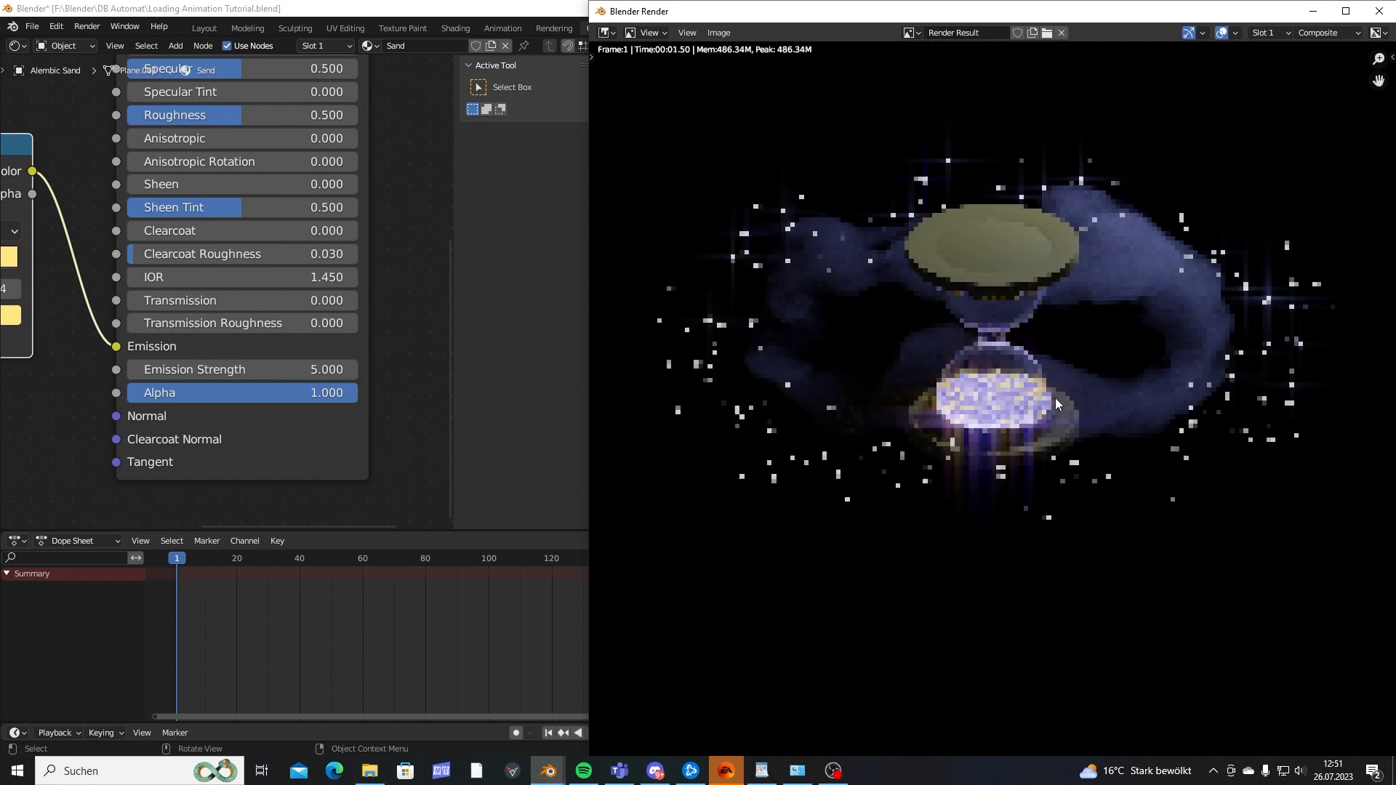
scroll(1173, 439, "down", 2)
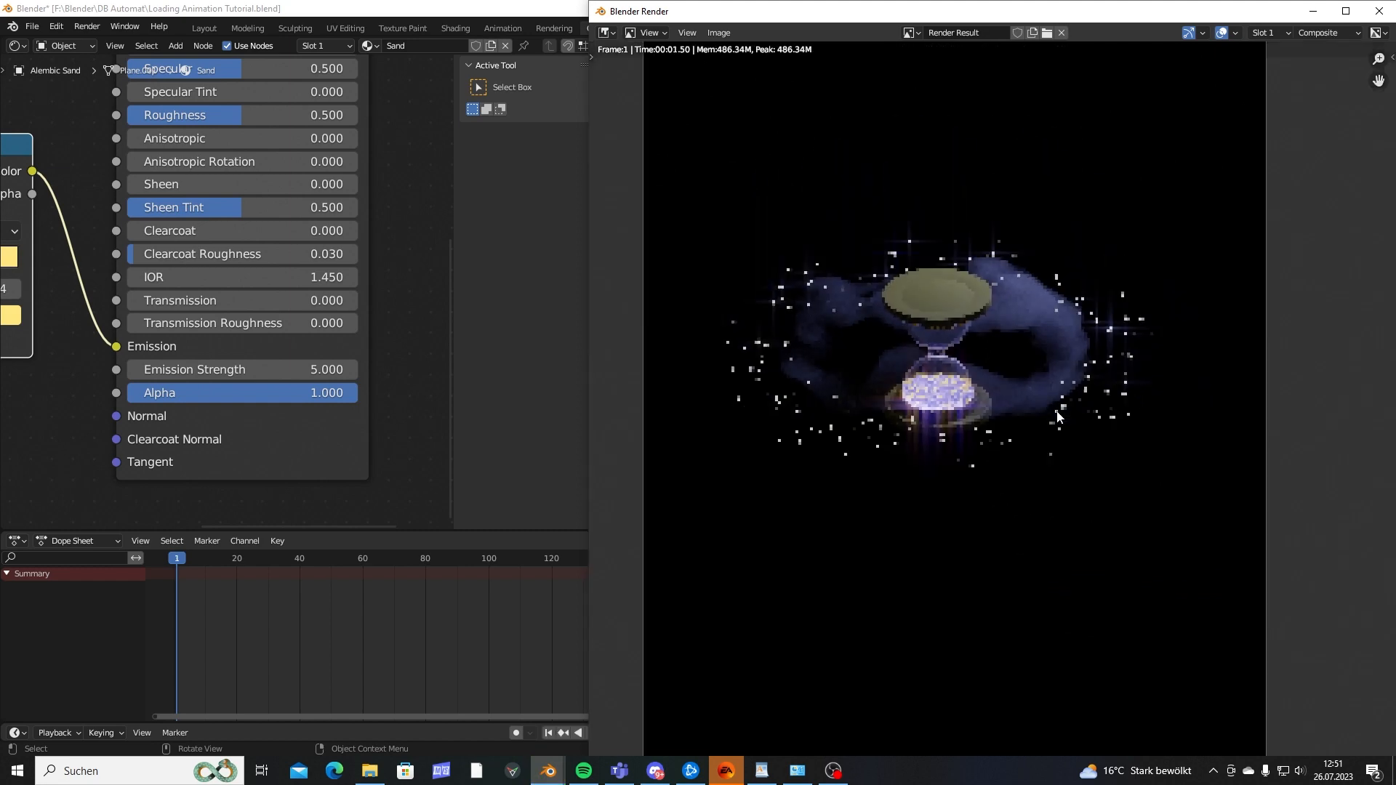
scroll(1038, 416, "up", 4)
scroll(1035, 417, "down", 2)
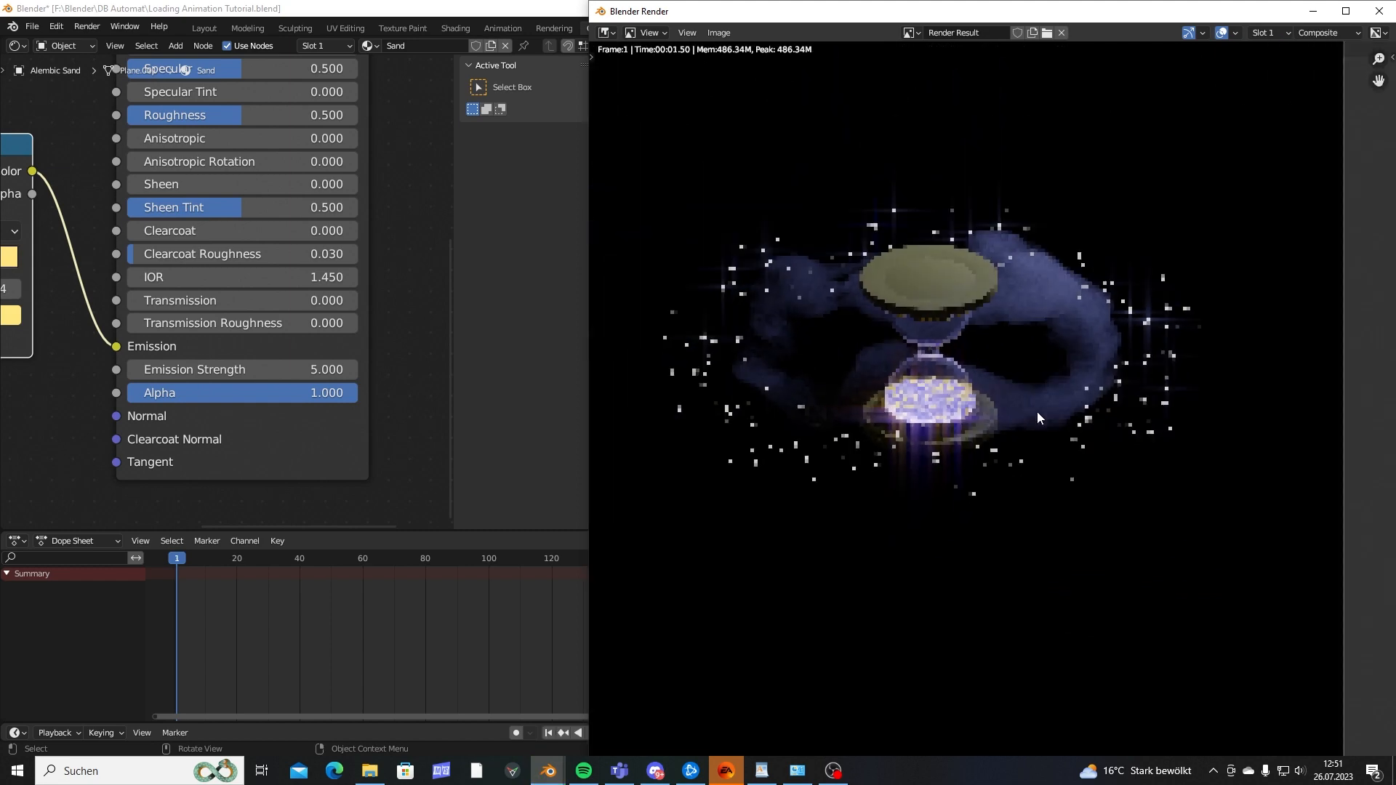
left_click(1313, 10)
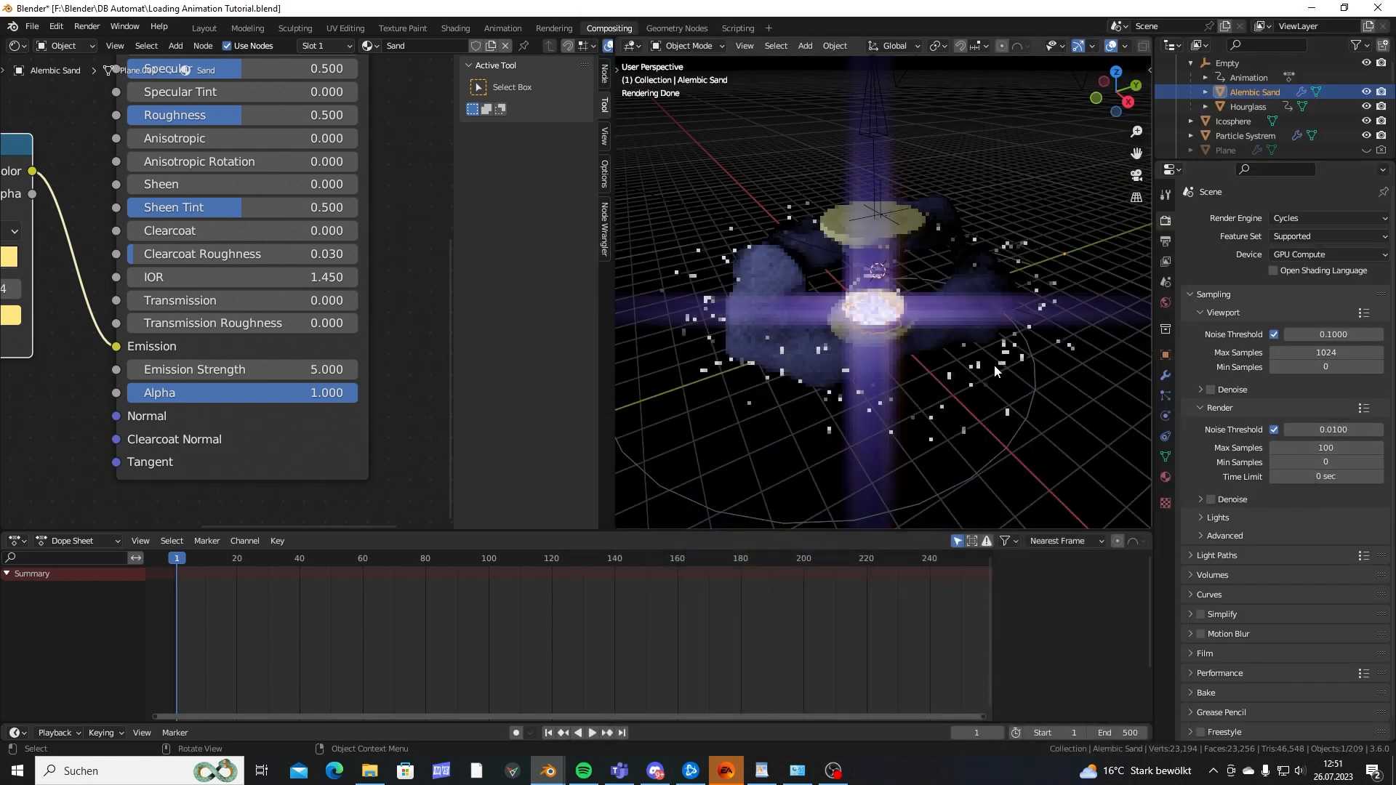
Render the current frame once more and examine the hourglass, smoke and sparkles in the result.
key("F12")
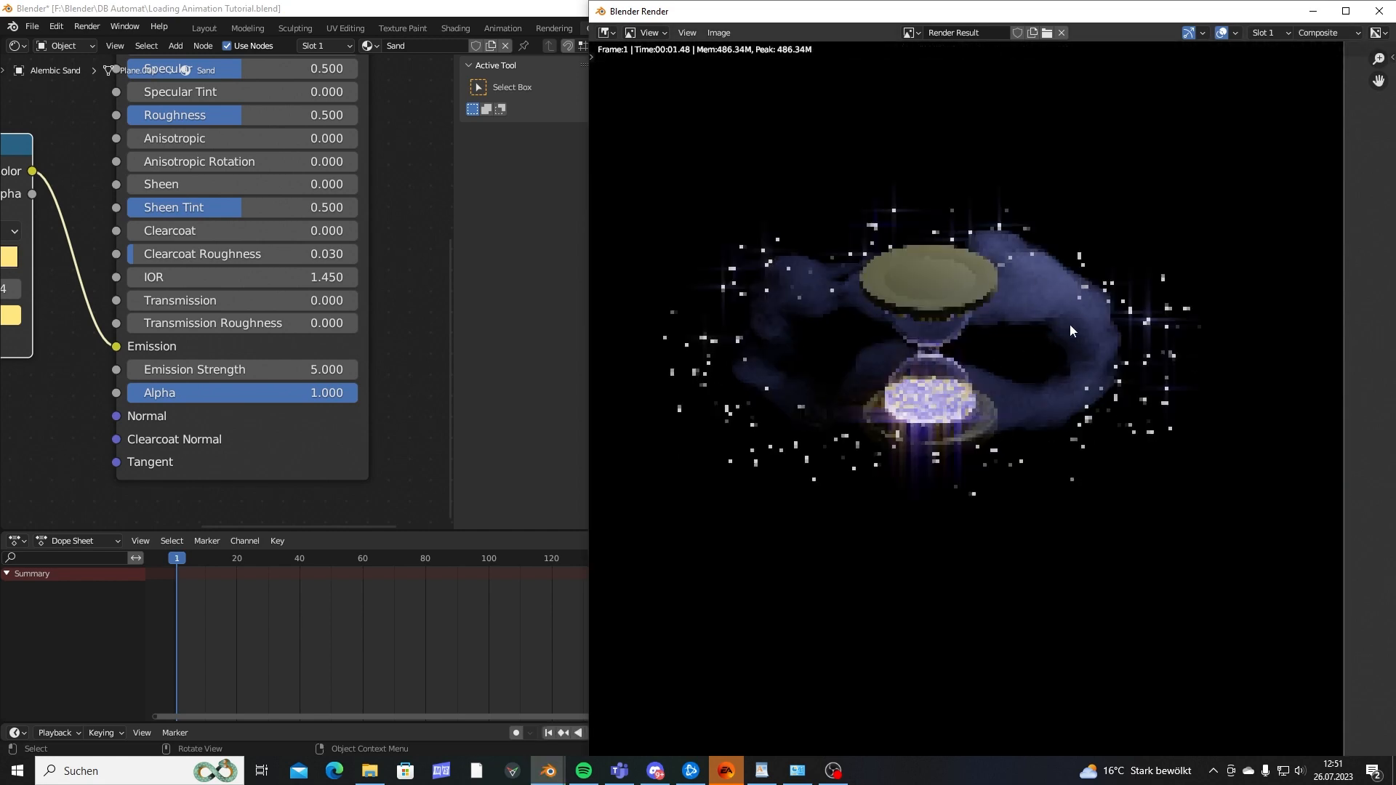
scroll(983, 372, "down", 3)
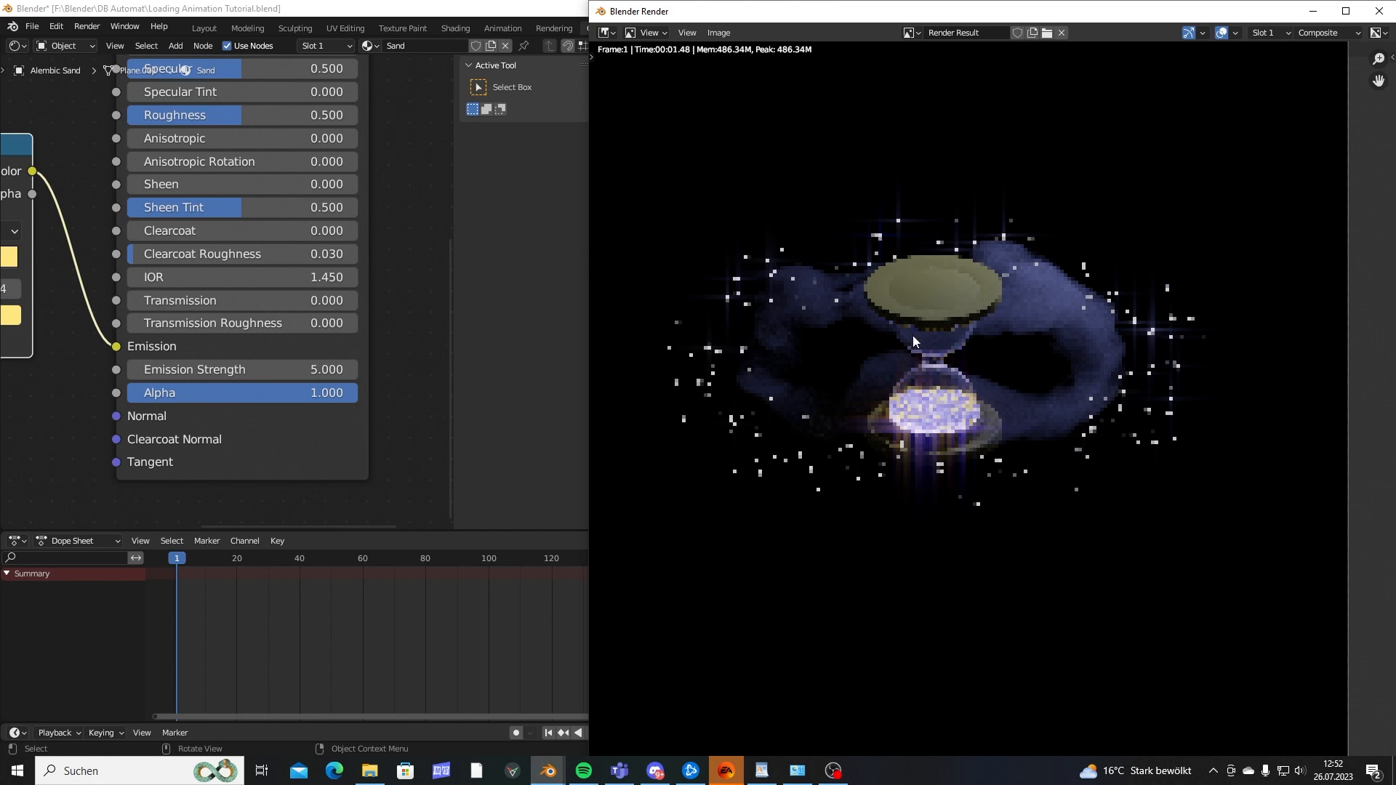
left_click(1311, 13)
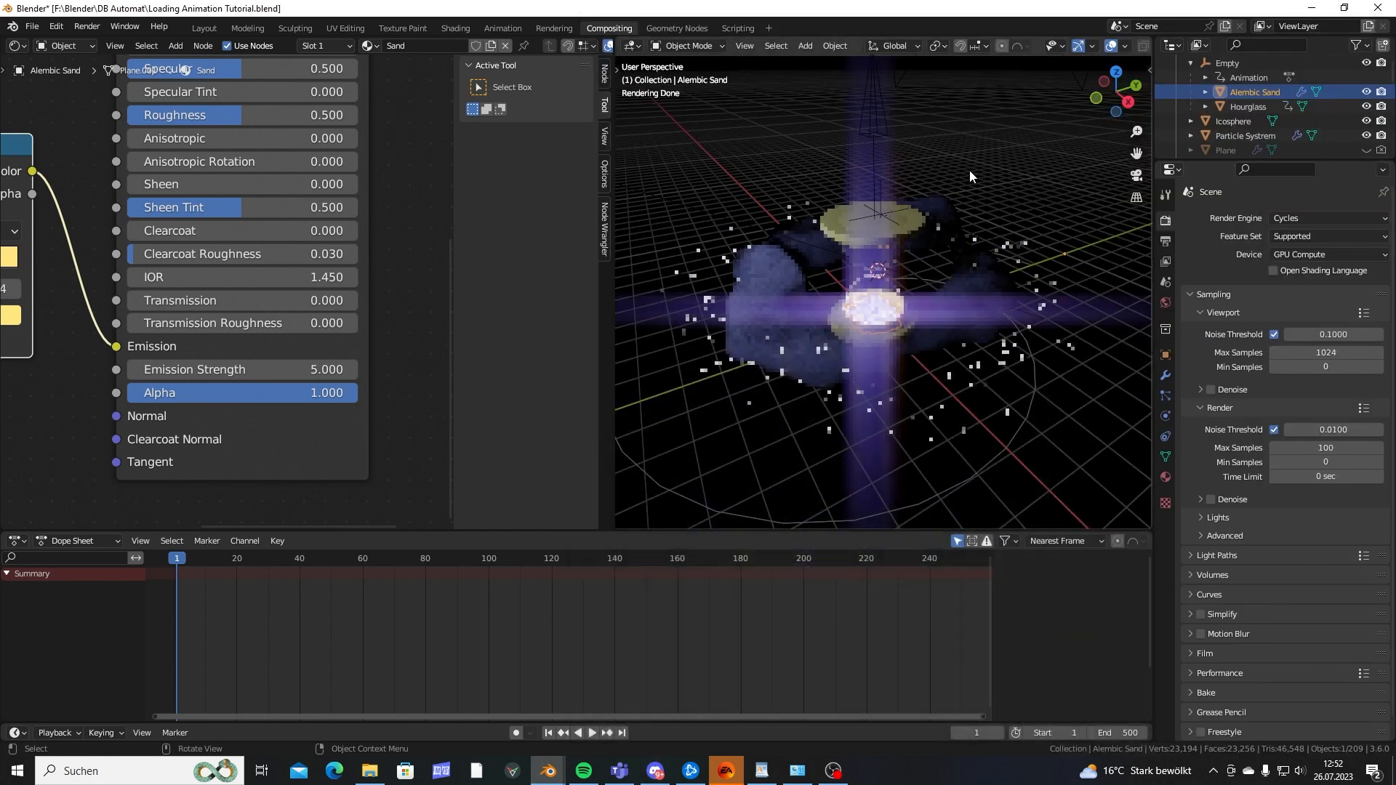
Select the area light above the hourglass and set its power to 5000 W.
scroll(1020, 151, "down", 6)
scroll(1019, 151, "up", 6)
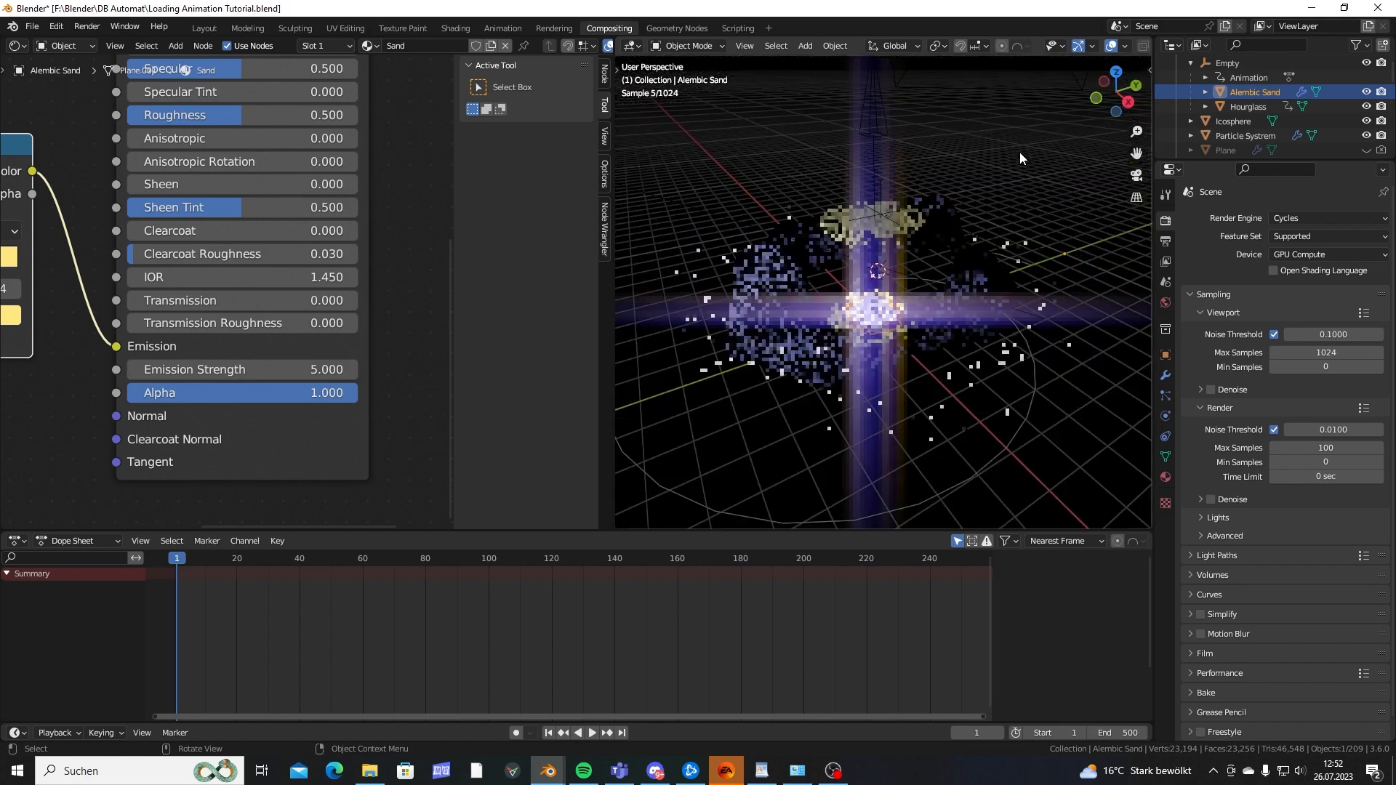
scroll(1019, 152, "down", 4)
middle_click_drag(1019, 152, 908, 234, "shift")
left_click(764, 252)
scroll(908, 234, "up", 3)
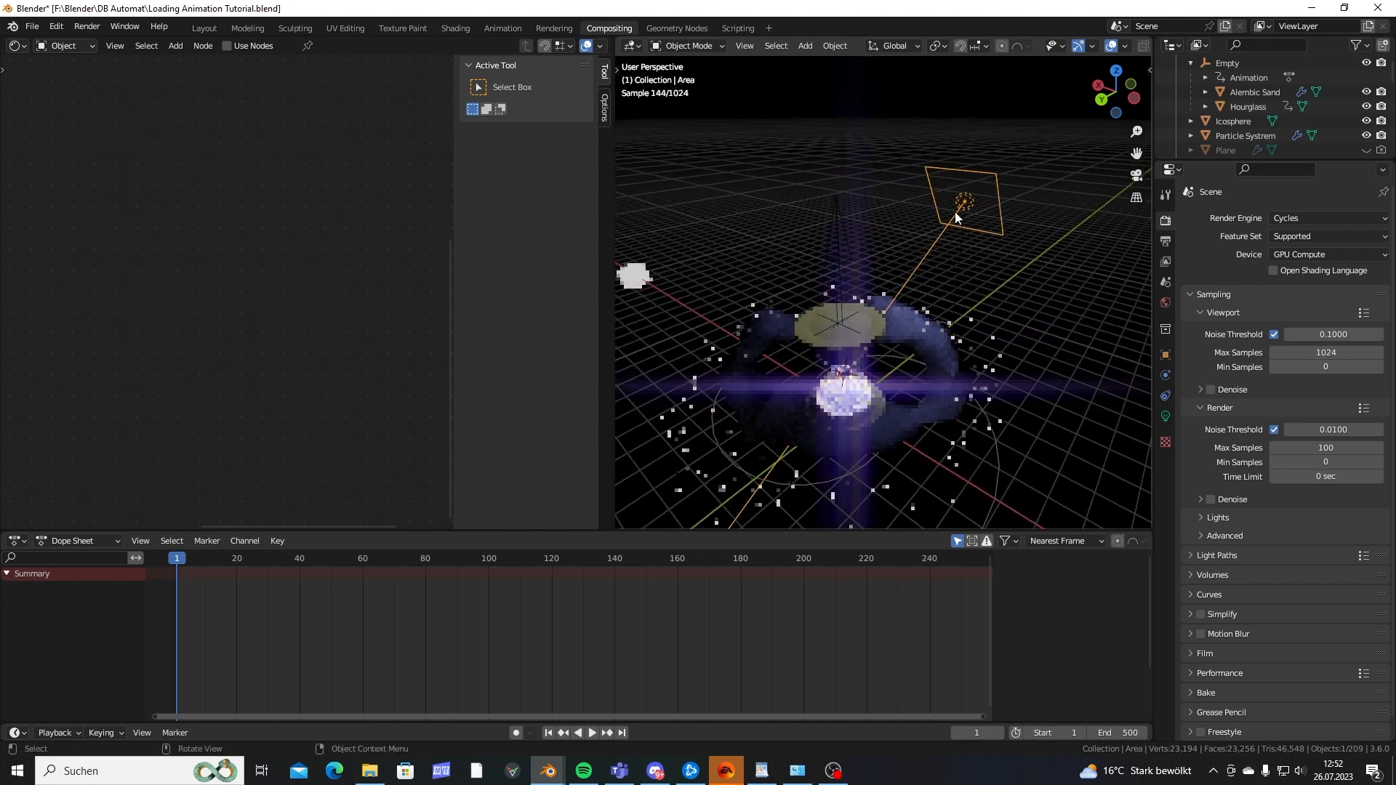
left_click(1165, 416)
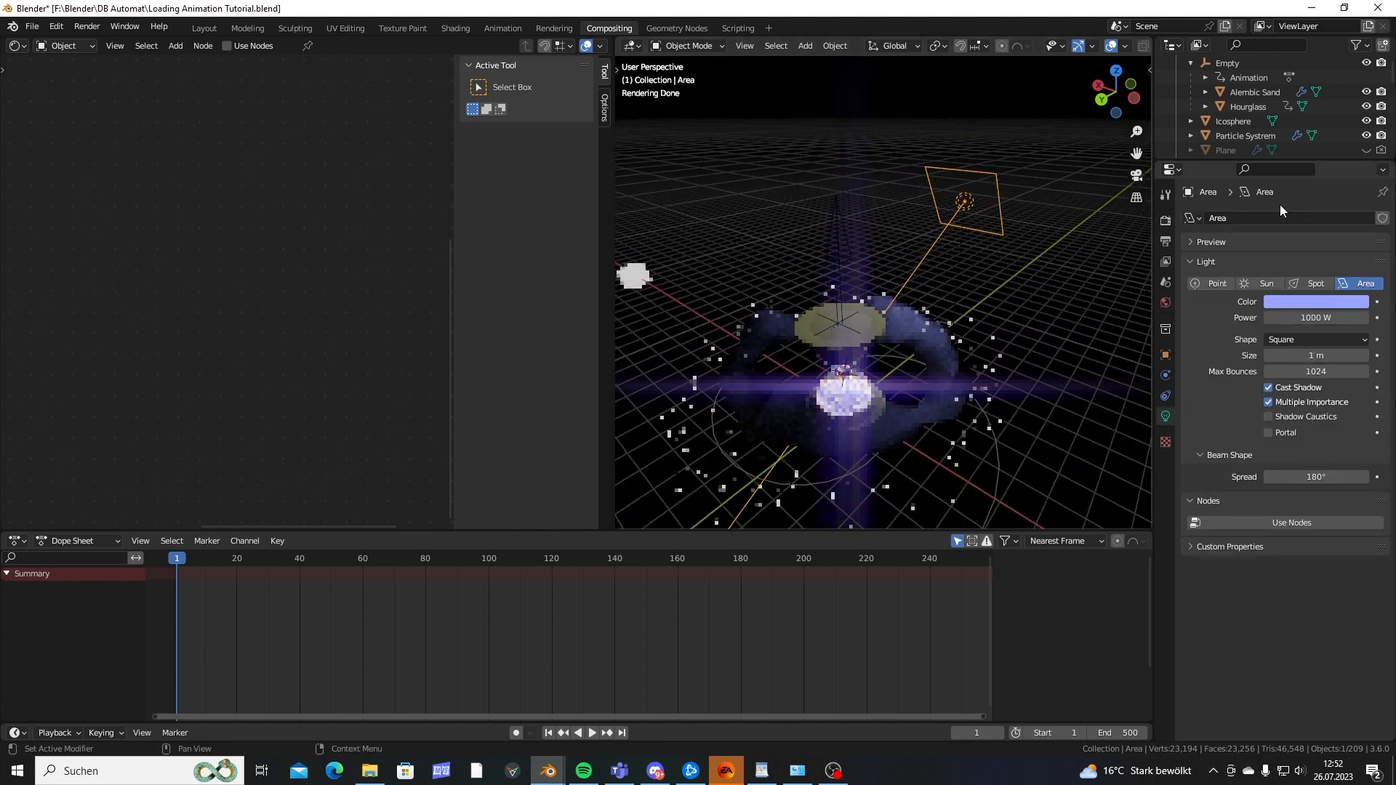
left_click(1291, 317)
key("Home")
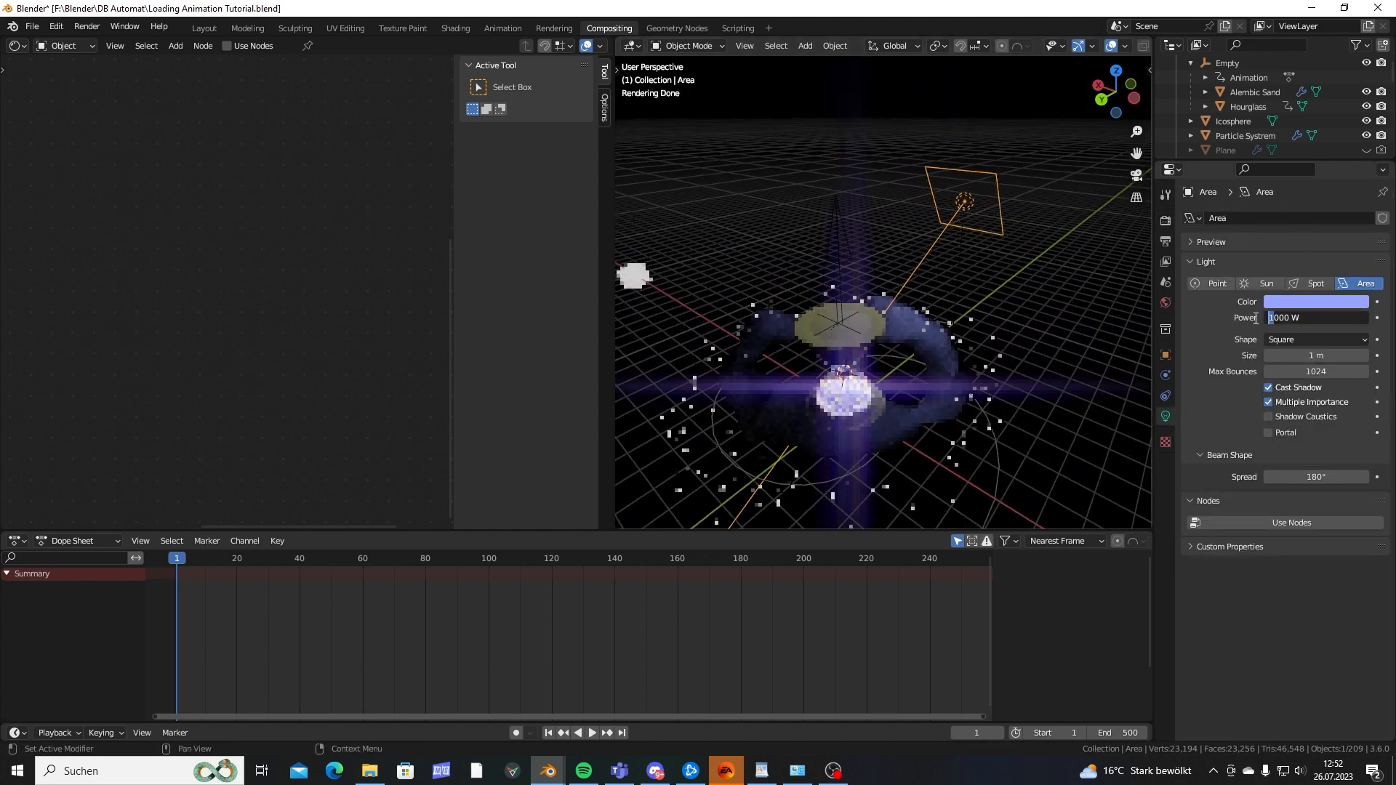
key("Delete")
type("5")
key("Return")
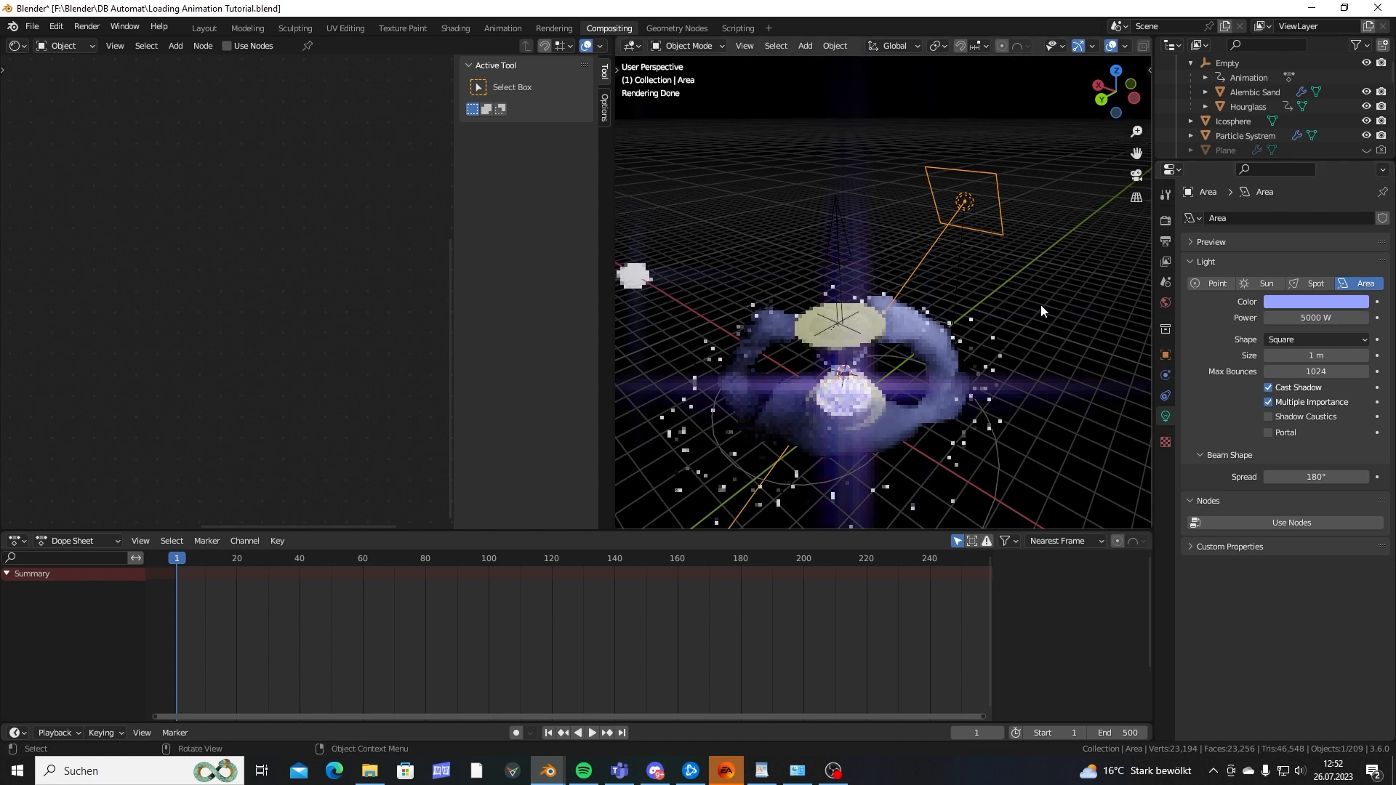
Render the current frame with the brighter area light and examine the hourglass and glare up close.
key("F12")
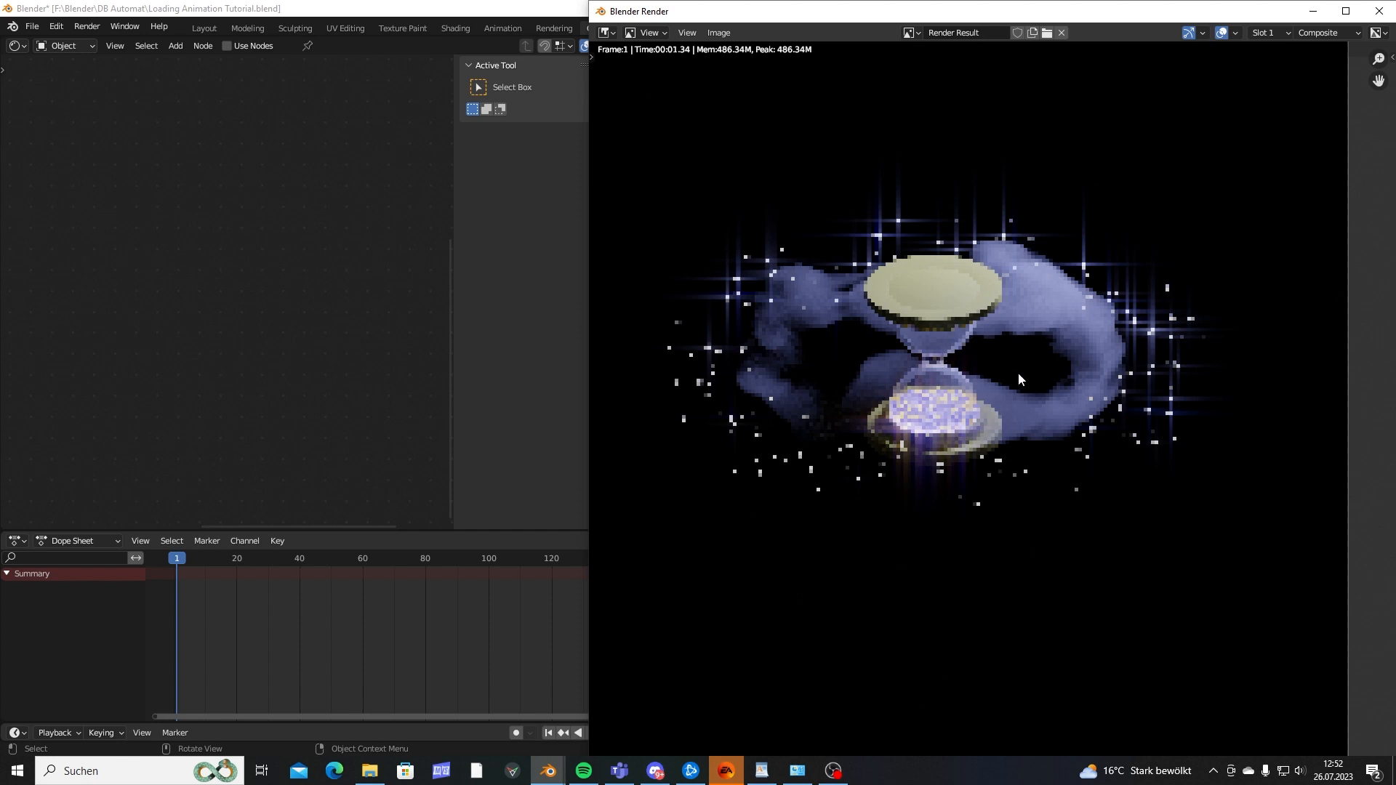
scroll(1018, 373, "down", 1)
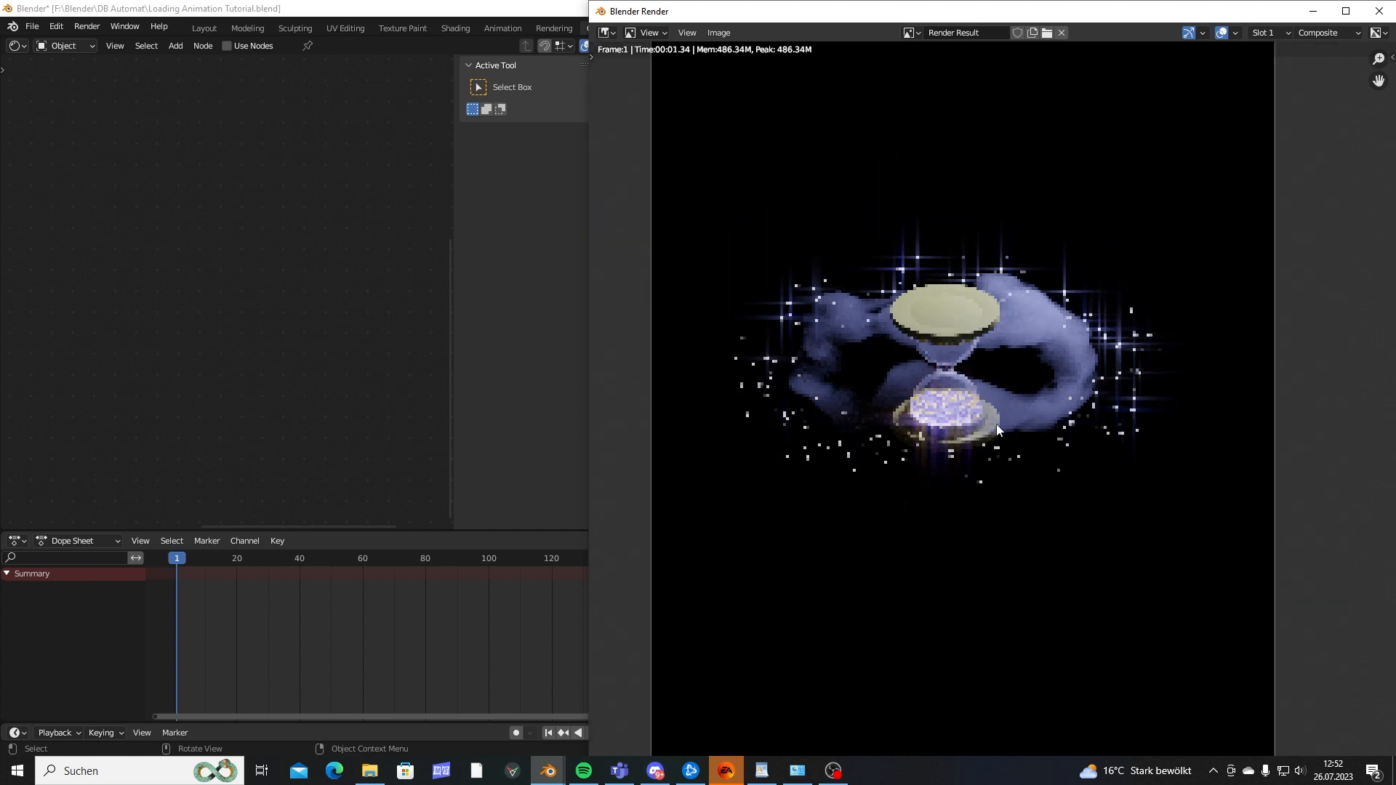
middle_click_drag(998, 429, 978, 429)
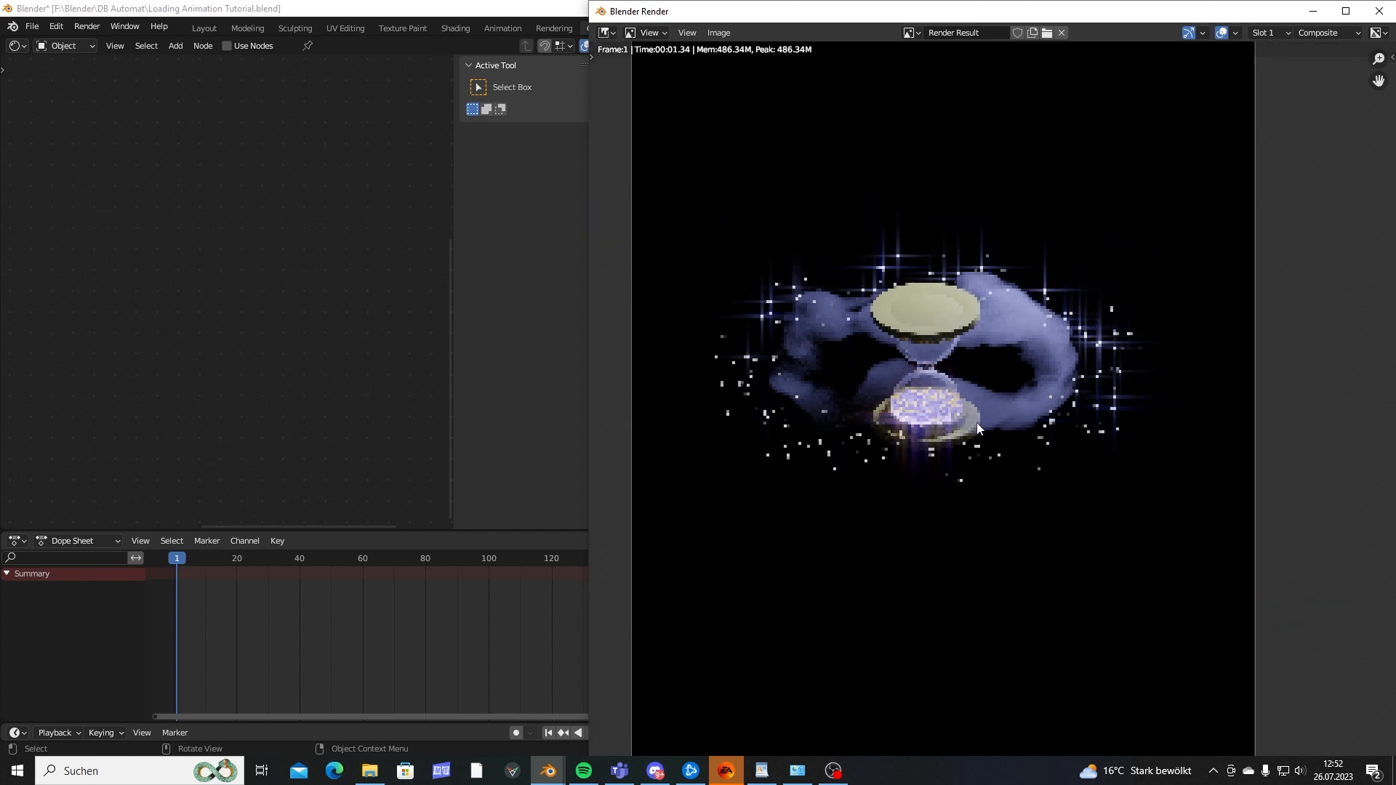
scroll(949, 442, "up", 3)
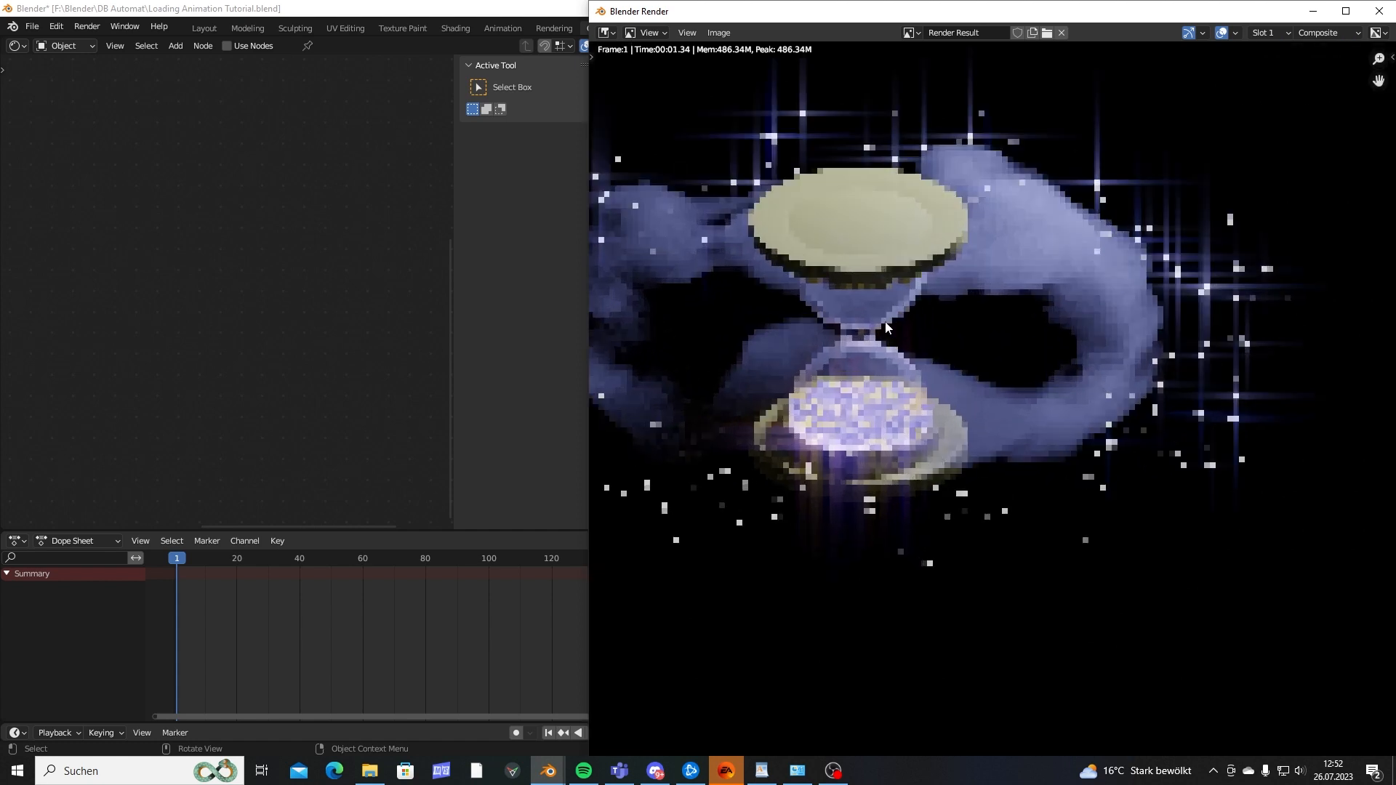
scroll(886, 327, "down", 4)
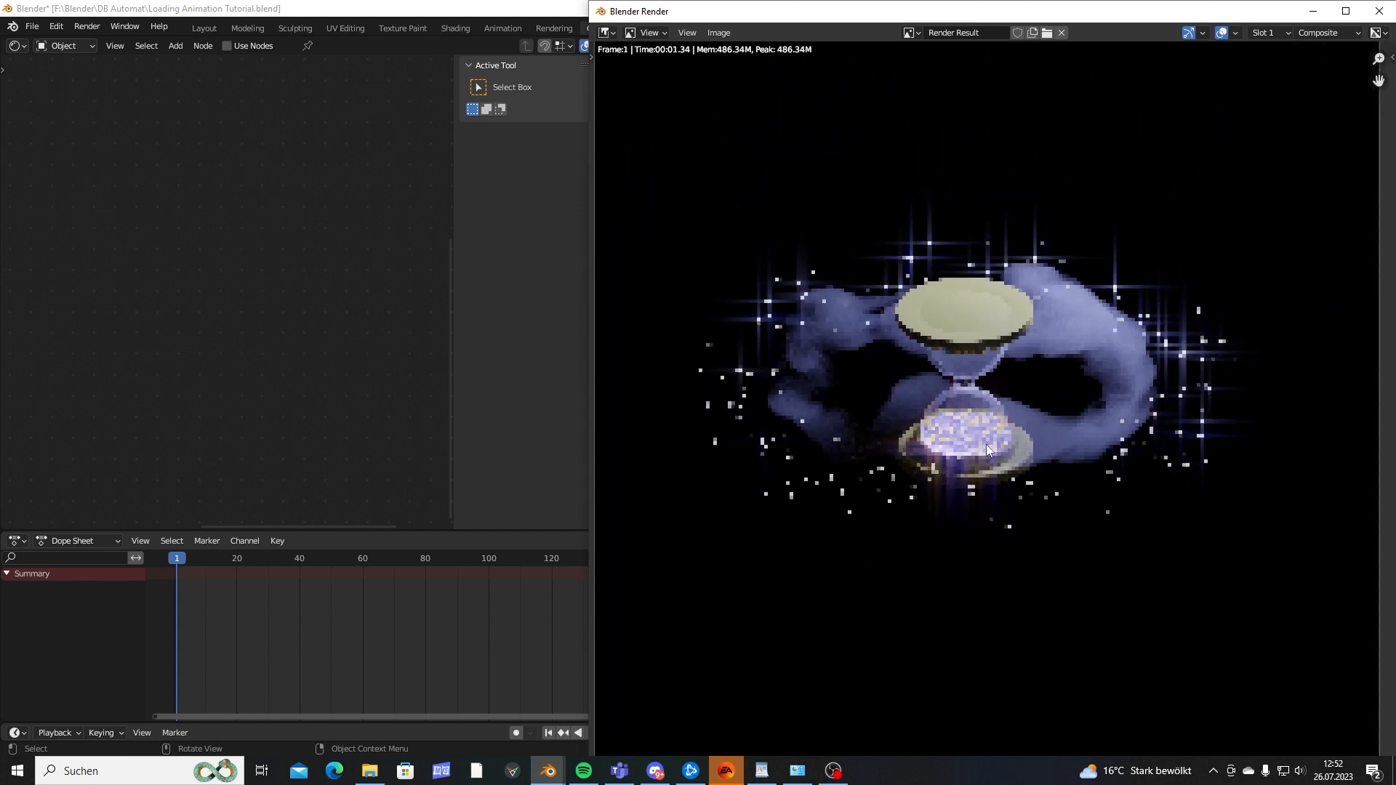
scroll(986, 445, "down", 1)
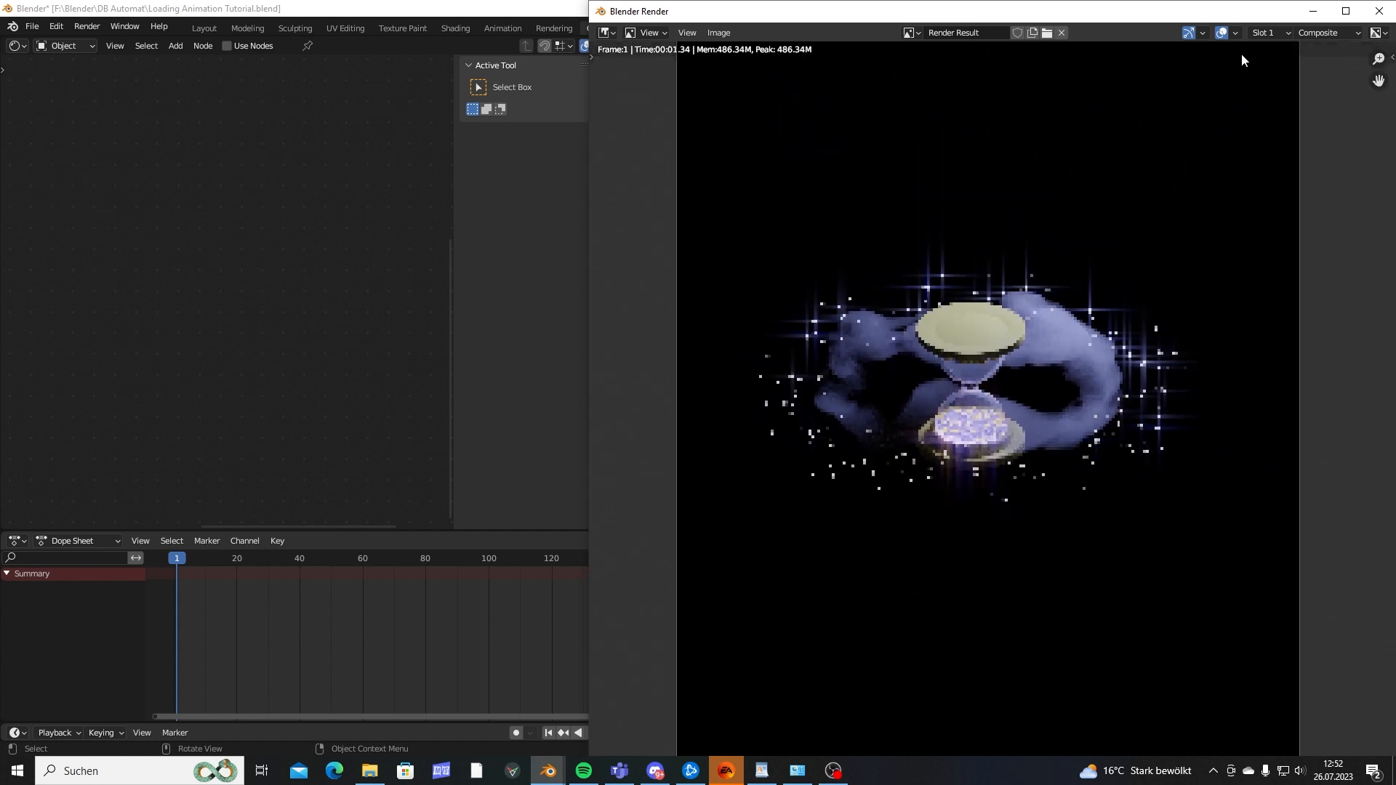
left_click(1314, 14)
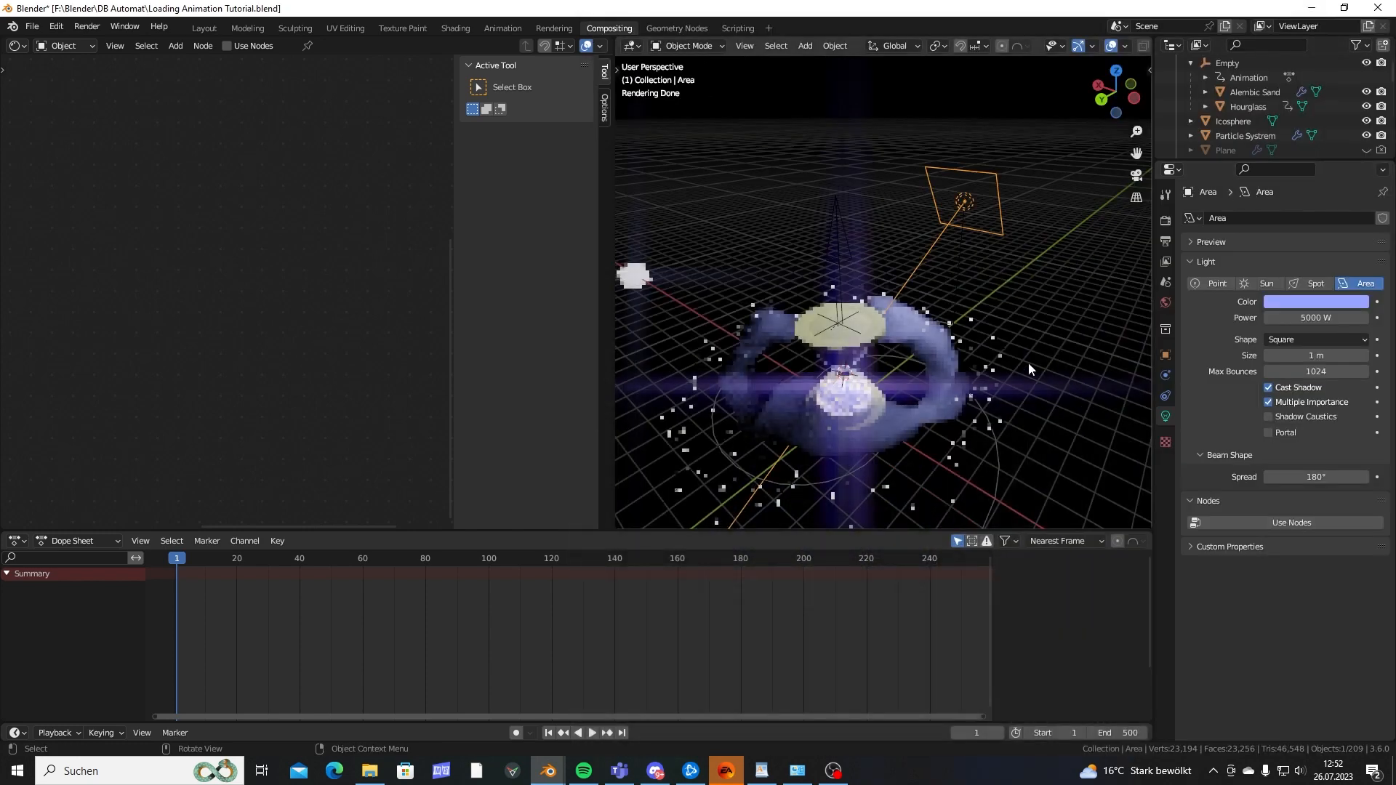
Set the output frame rate to a custom 21 fps.
left_click(1169, 222)
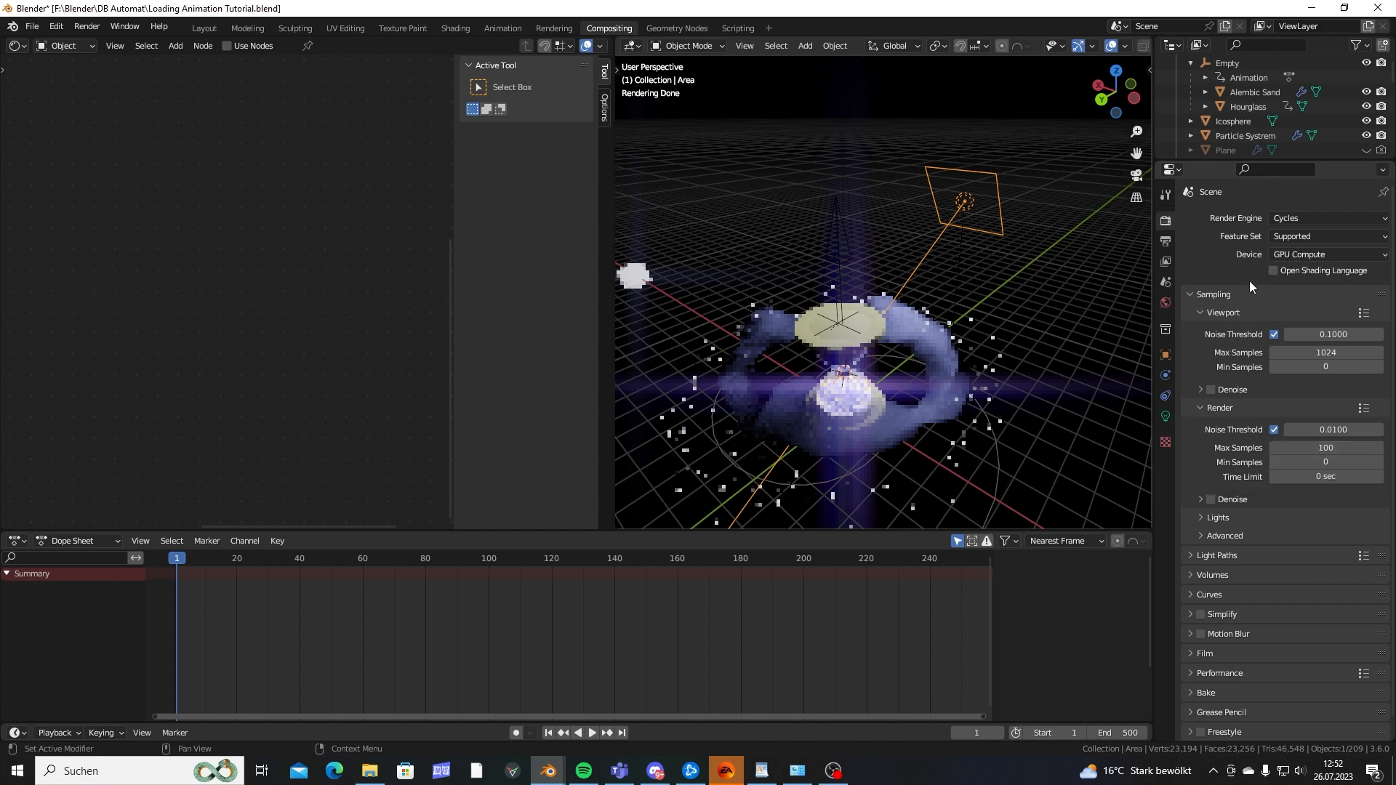
middle_click_drag(880, 397, 928, 381)
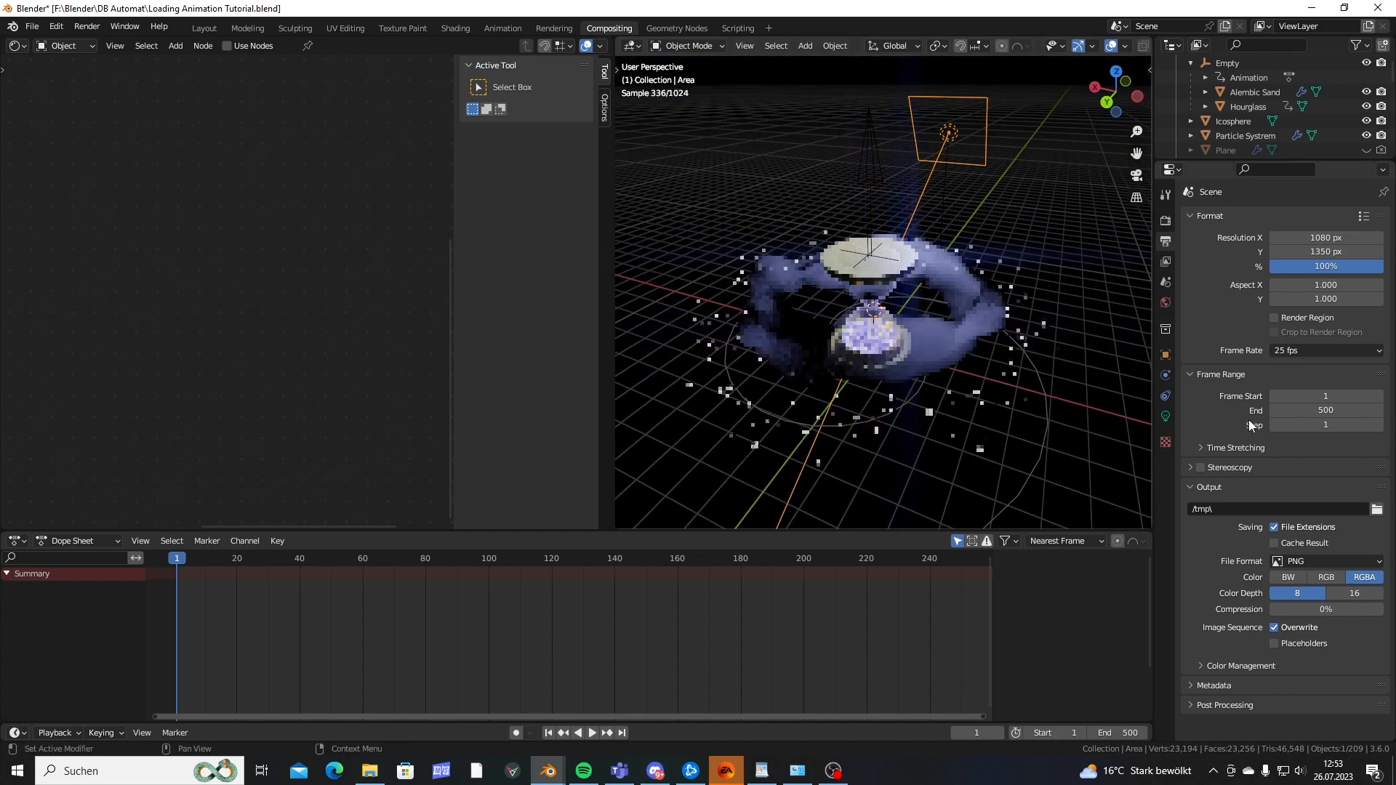
left_click(1298, 350)
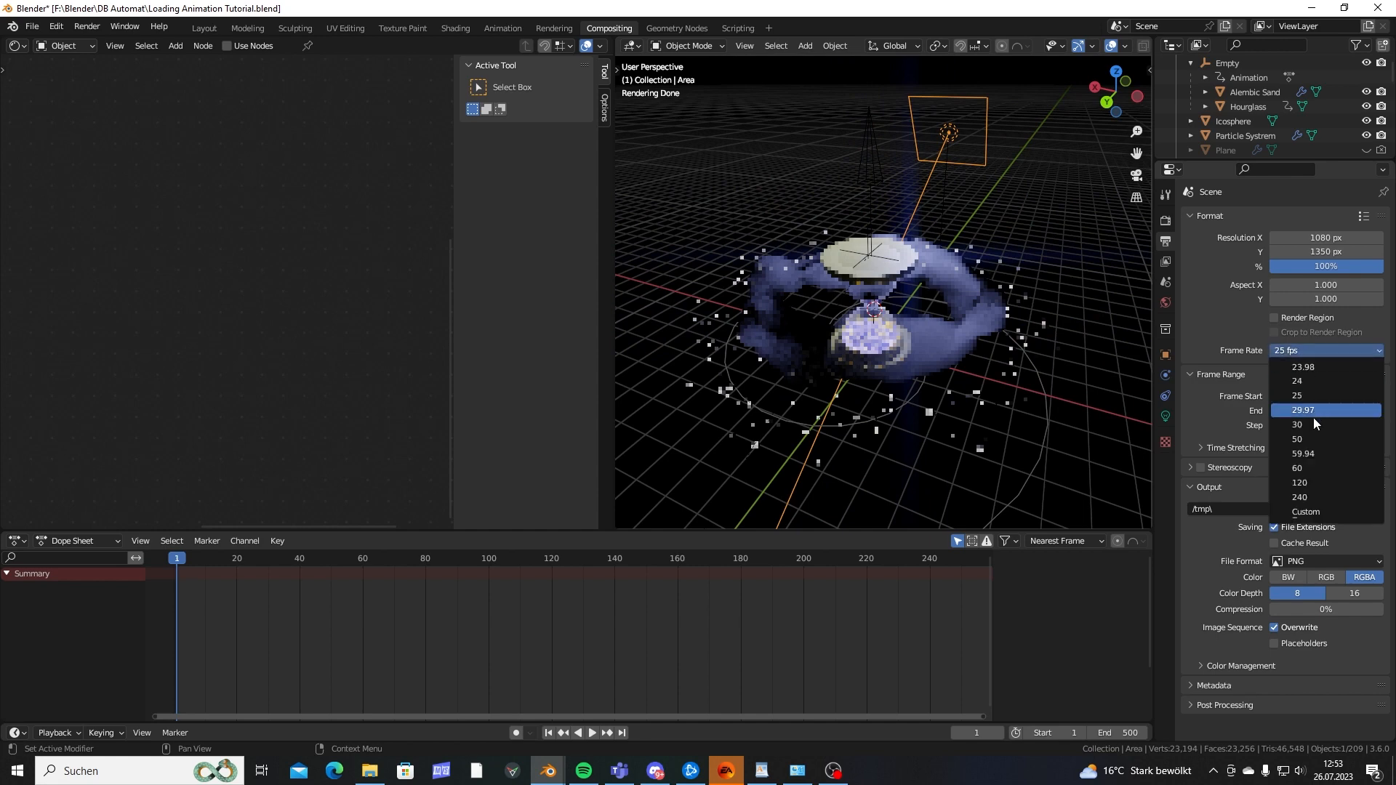
left_click(1313, 512)
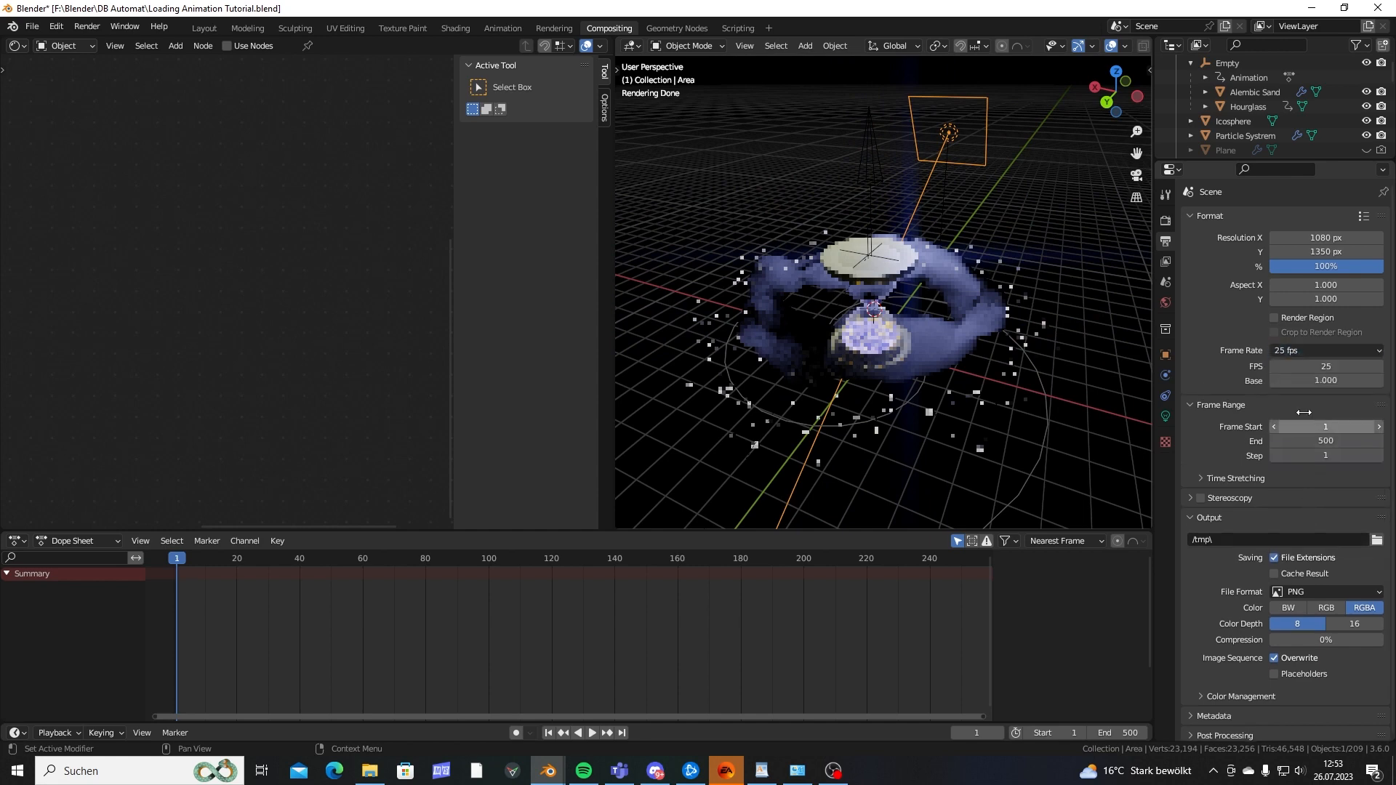
left_click(1326, 365)
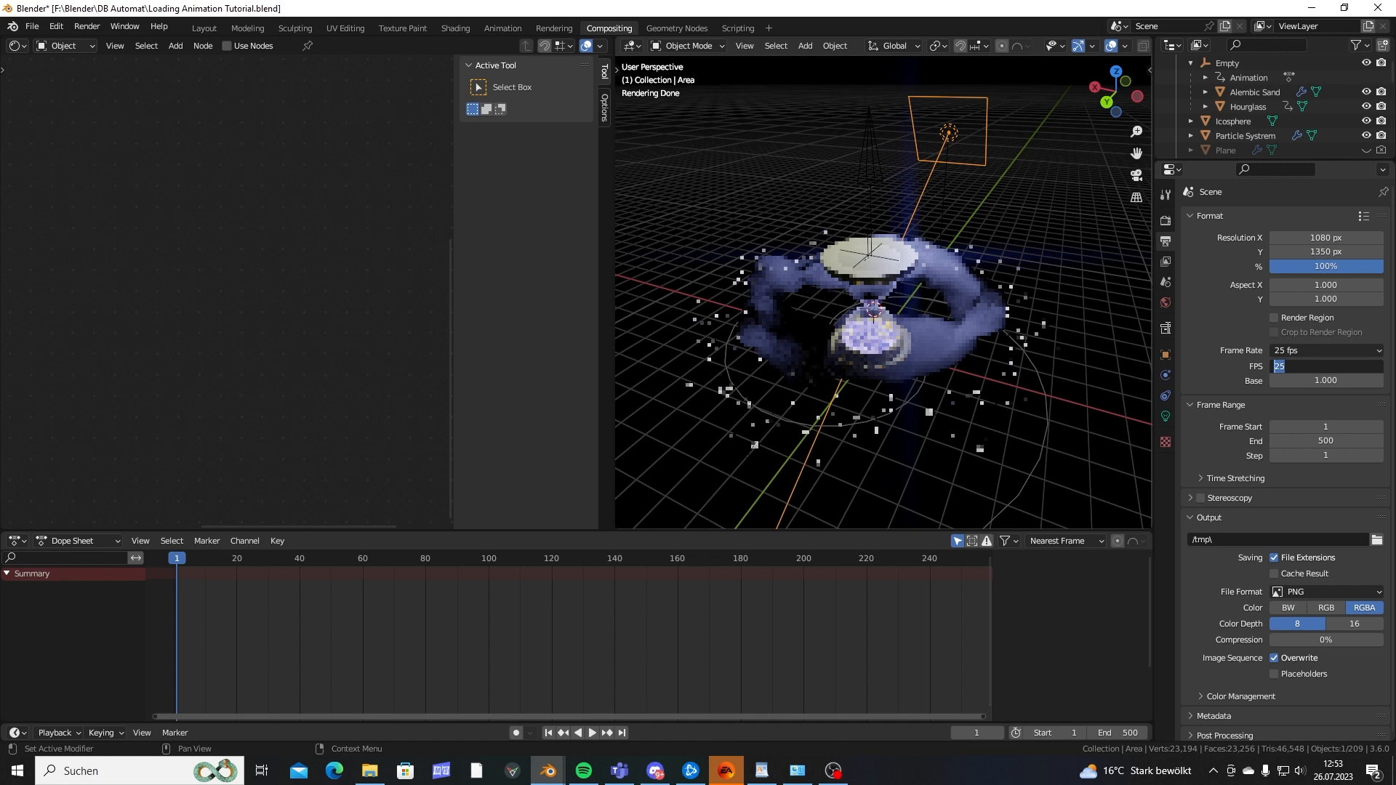
type("21")
key("Return")
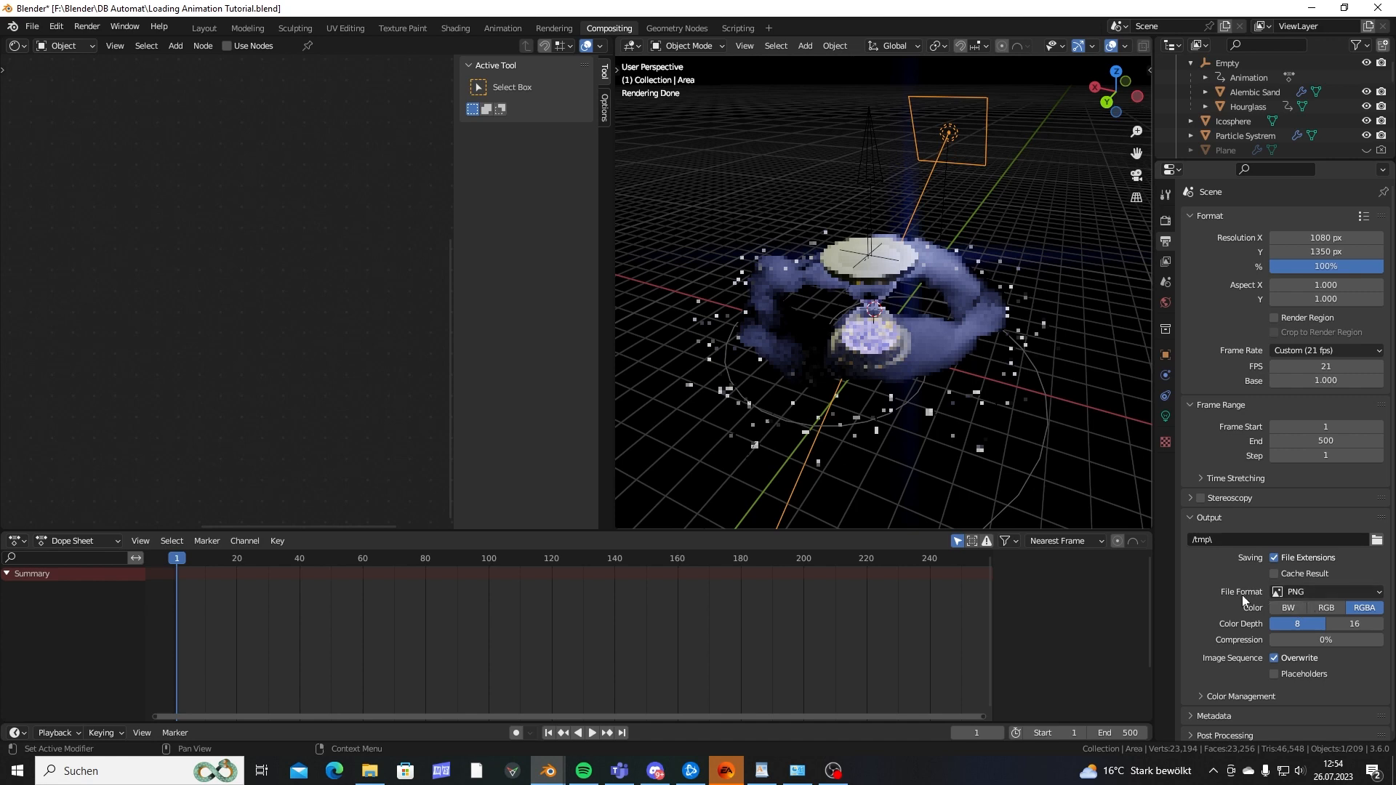
Set the output file format to FFmpeg Video and its encoding output quality to Perceptually Lossless.
left_click(1298, 596)
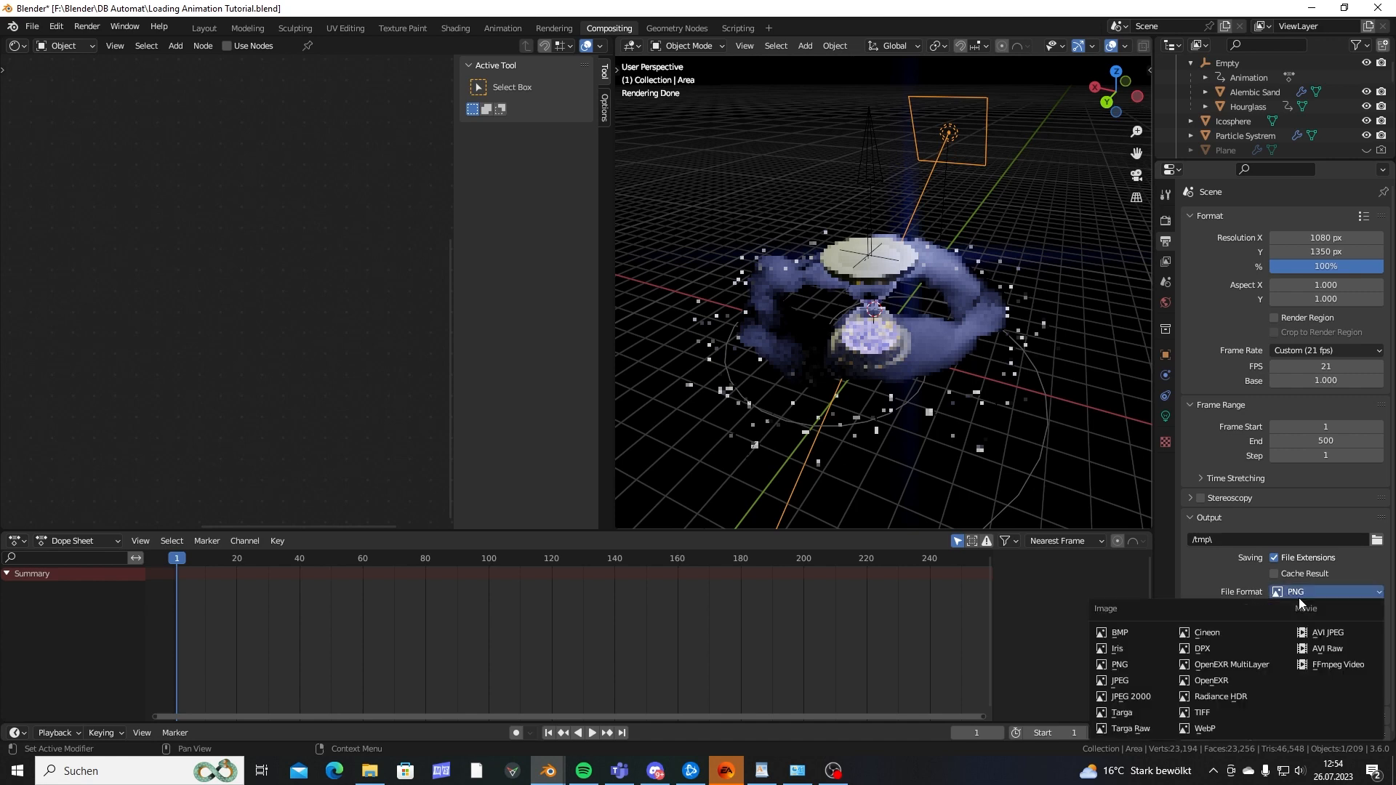
left_click(1338, 665)
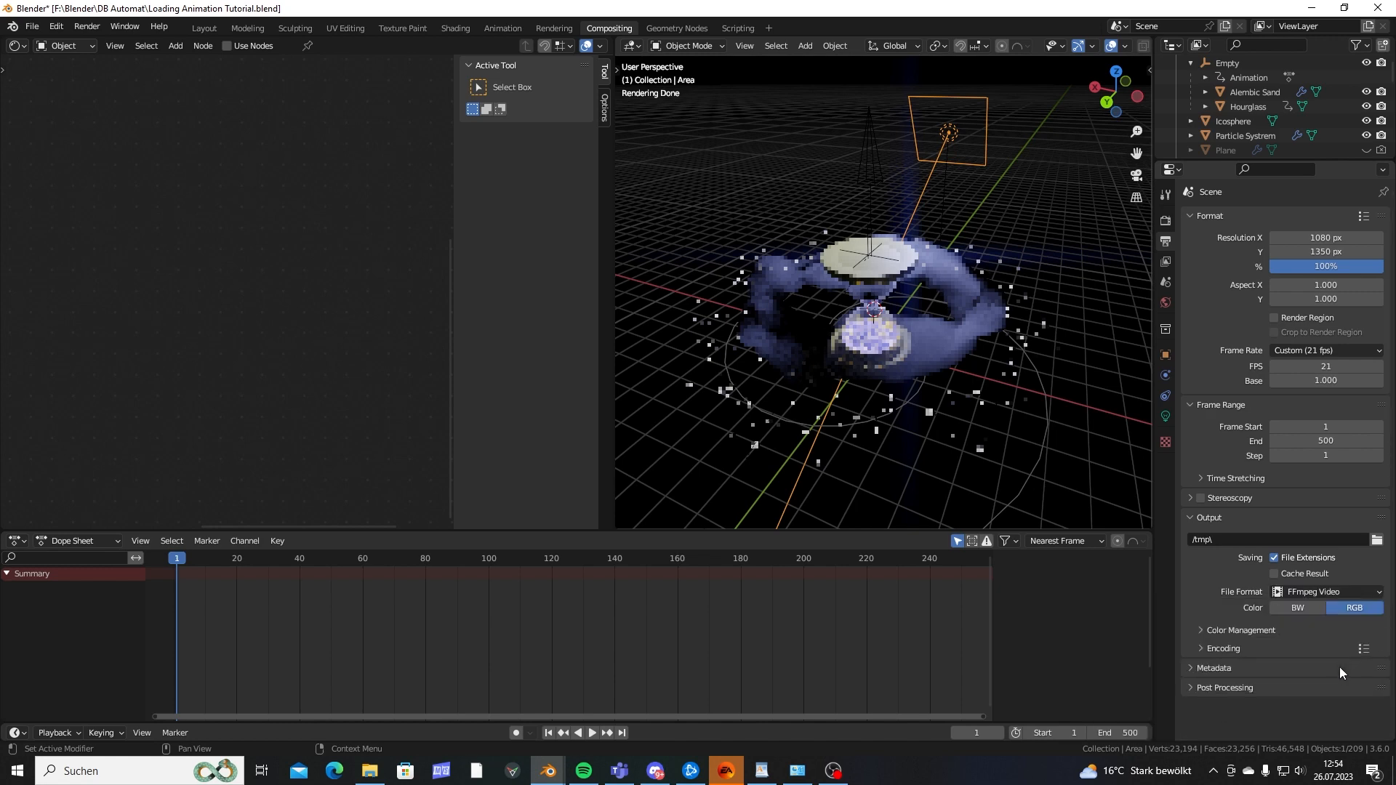
left_click(1202, 643)
scroll(1196, 650, "down", 4)
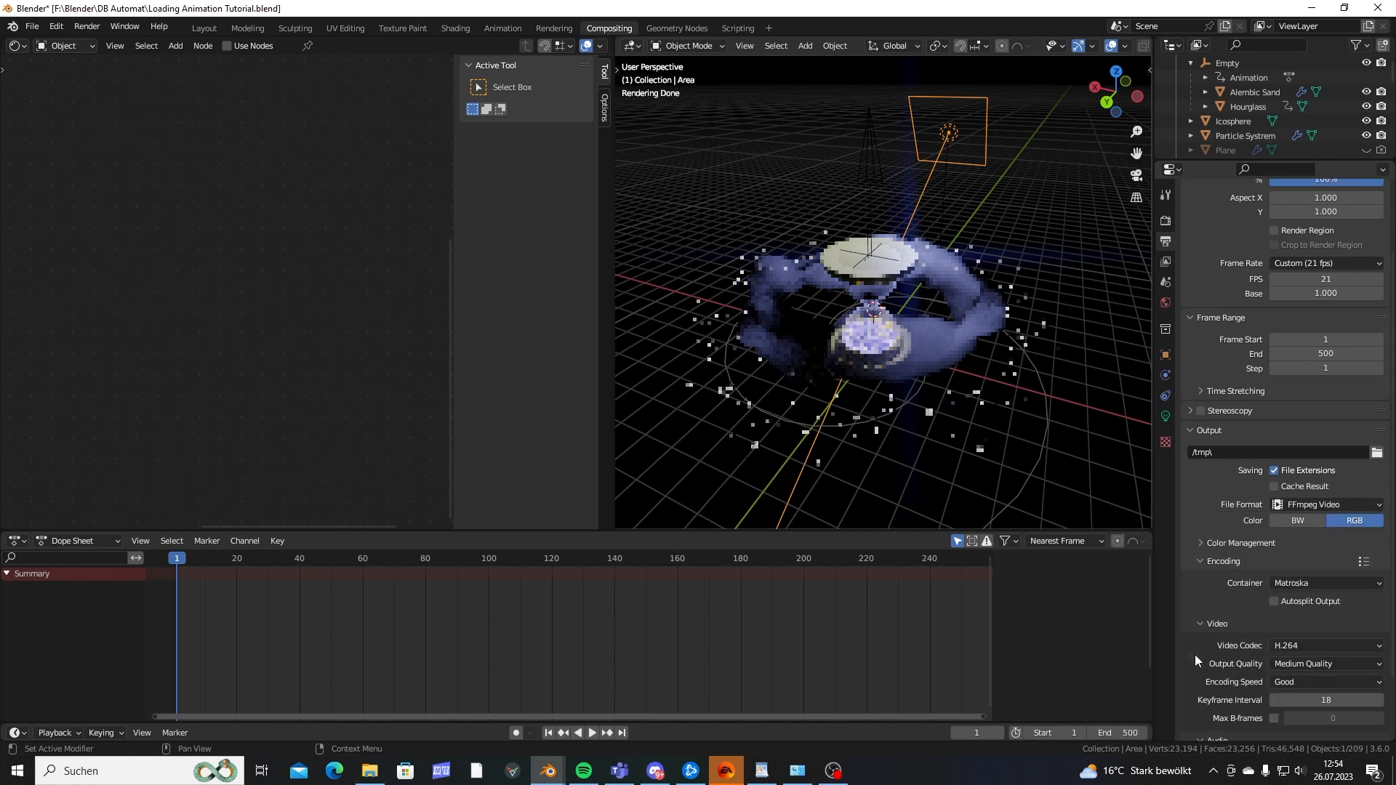
left_click(1291, 636)
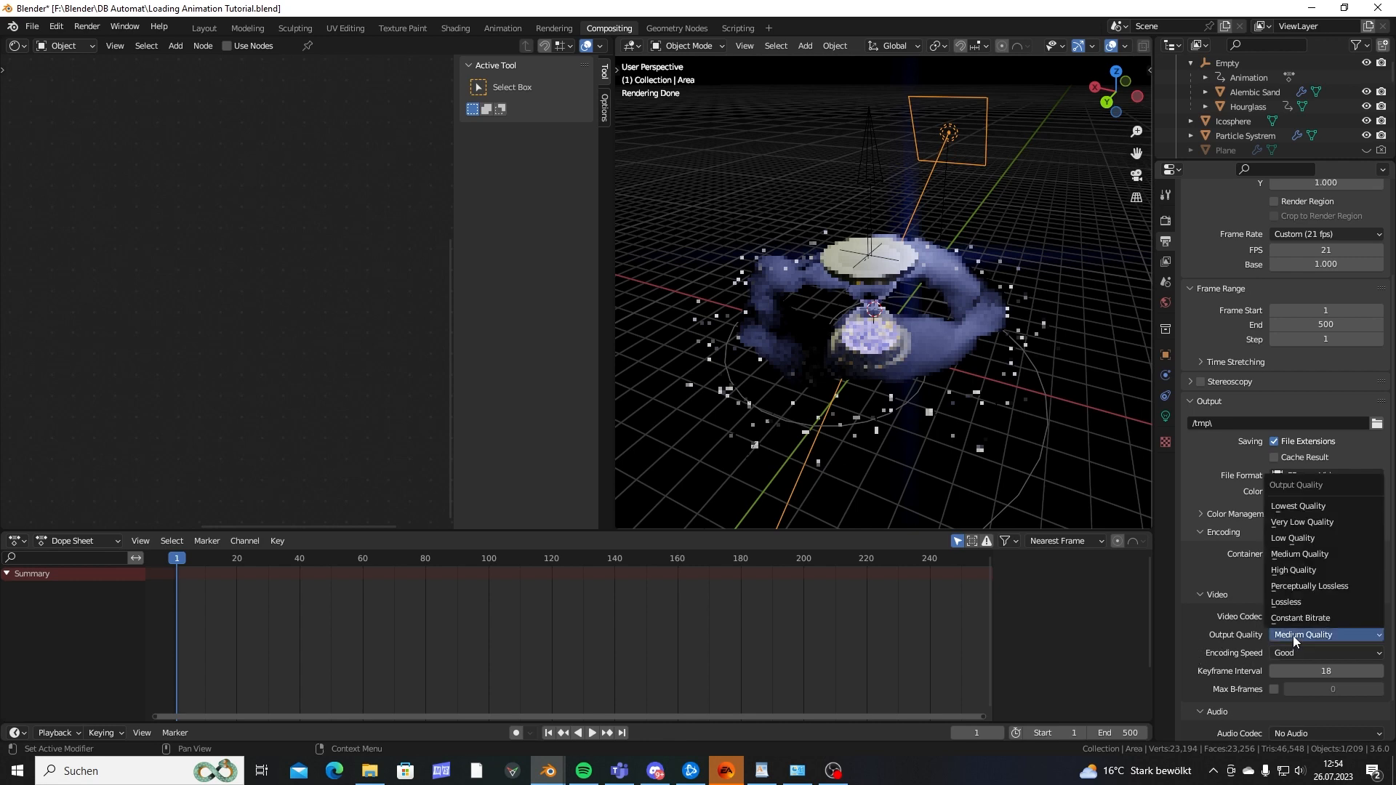
left_click(1316, 586)
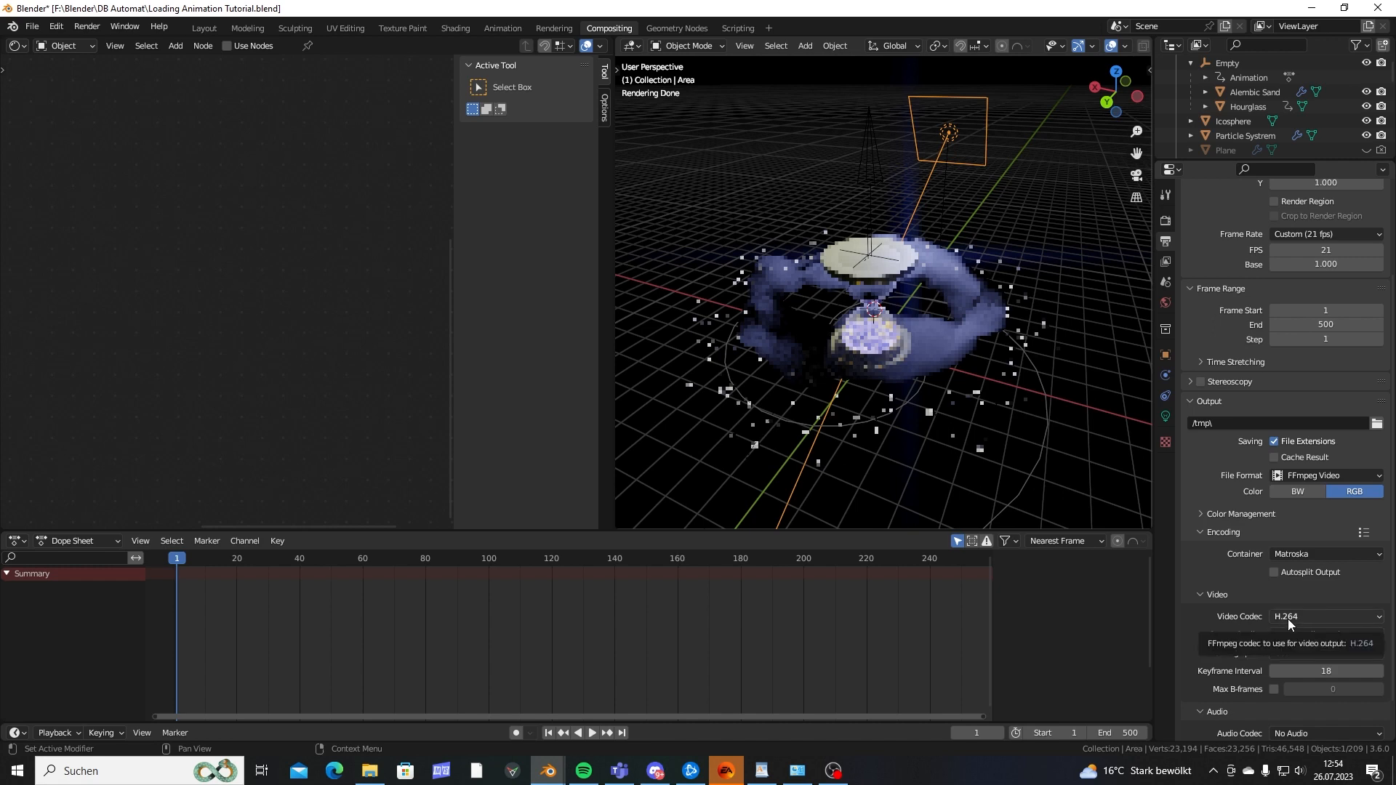
scroll(1211, 618, "down", 2)
scroll(1220, 634, "up", 3)
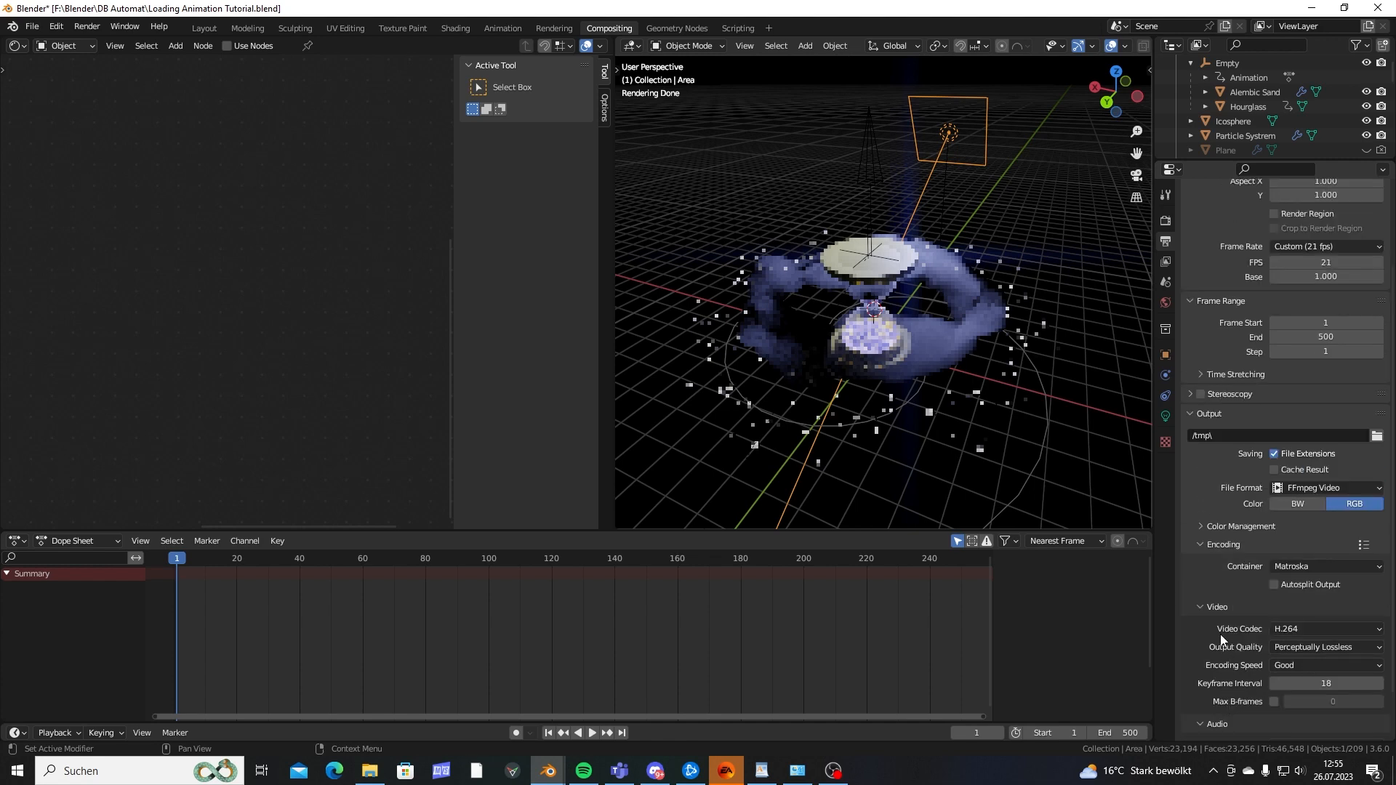
left_click(1201, 607)
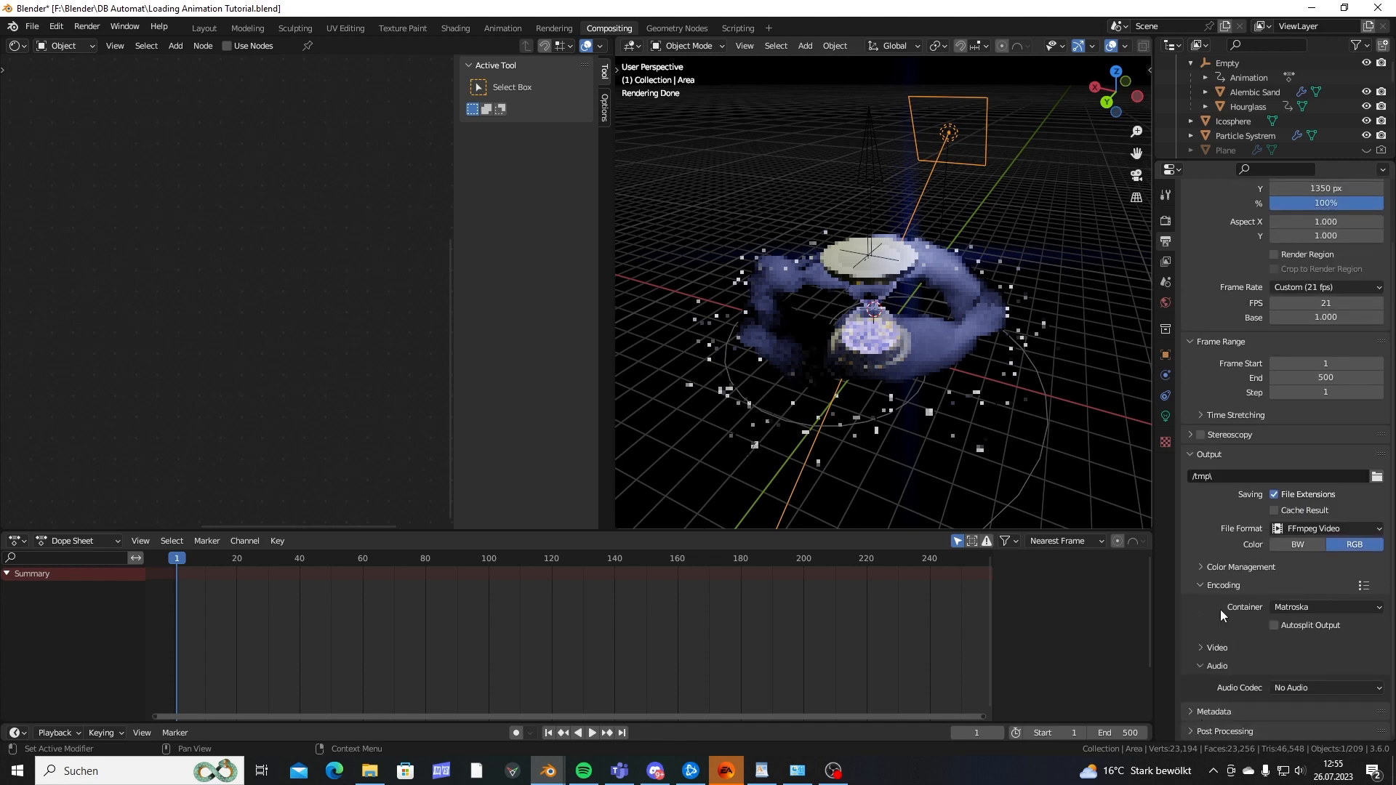
Set the render output to the DB Automat folder with the file name "Loading Animation TUT".
left_click(1376, 477)
left_click(368, 565)
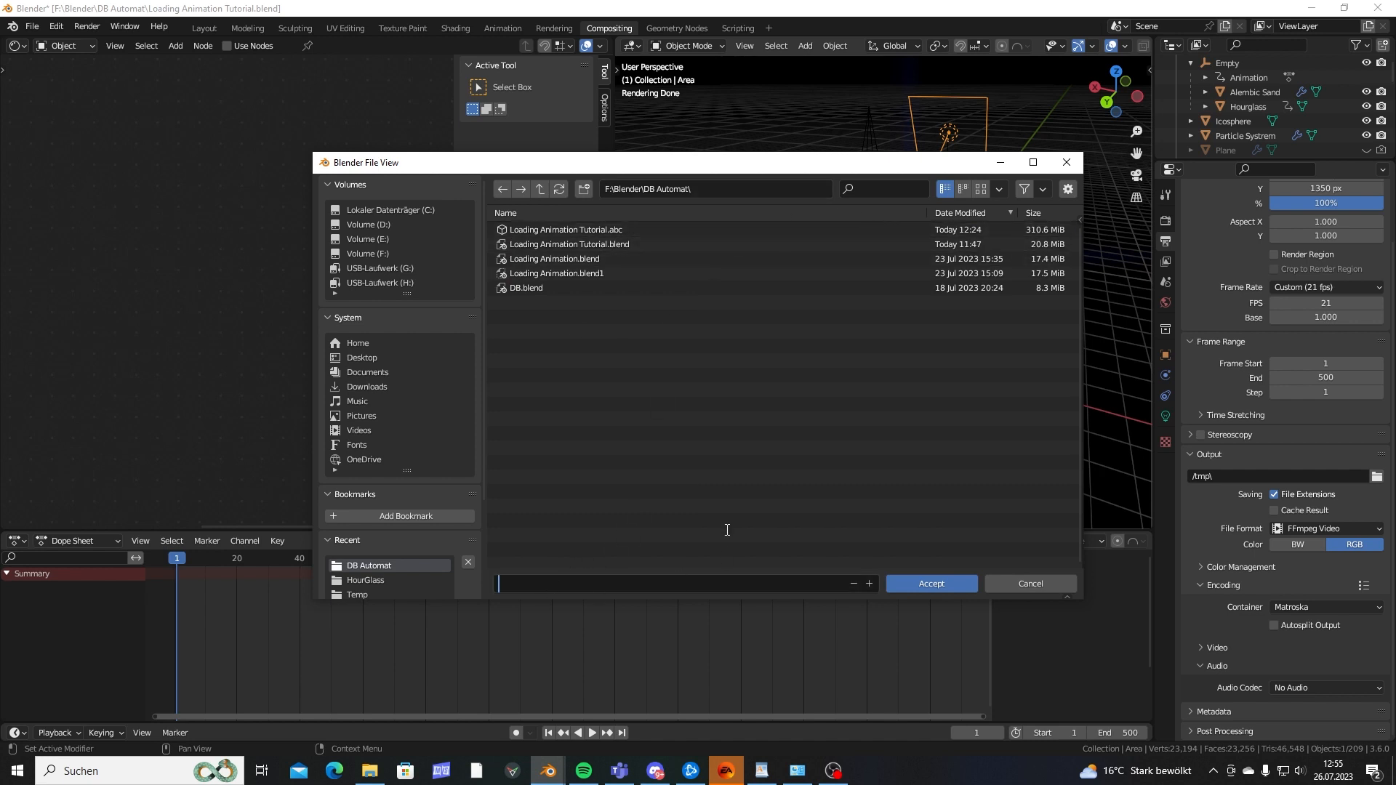
type("Loading Animation TUT")
key("Return")
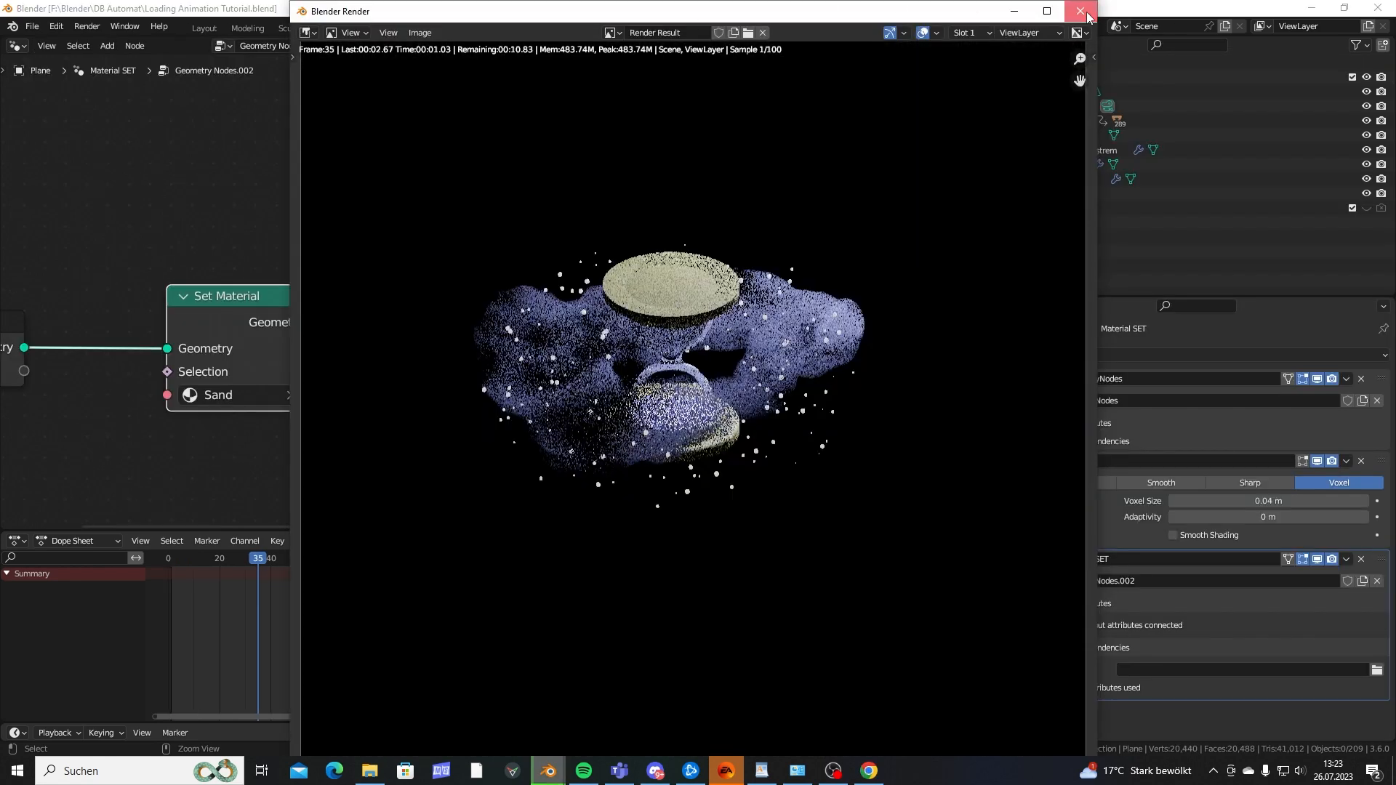
Close the running render and examine the whole hourglass and smoke ring at frame 114 in the viewport.
left_click(1080, 11)
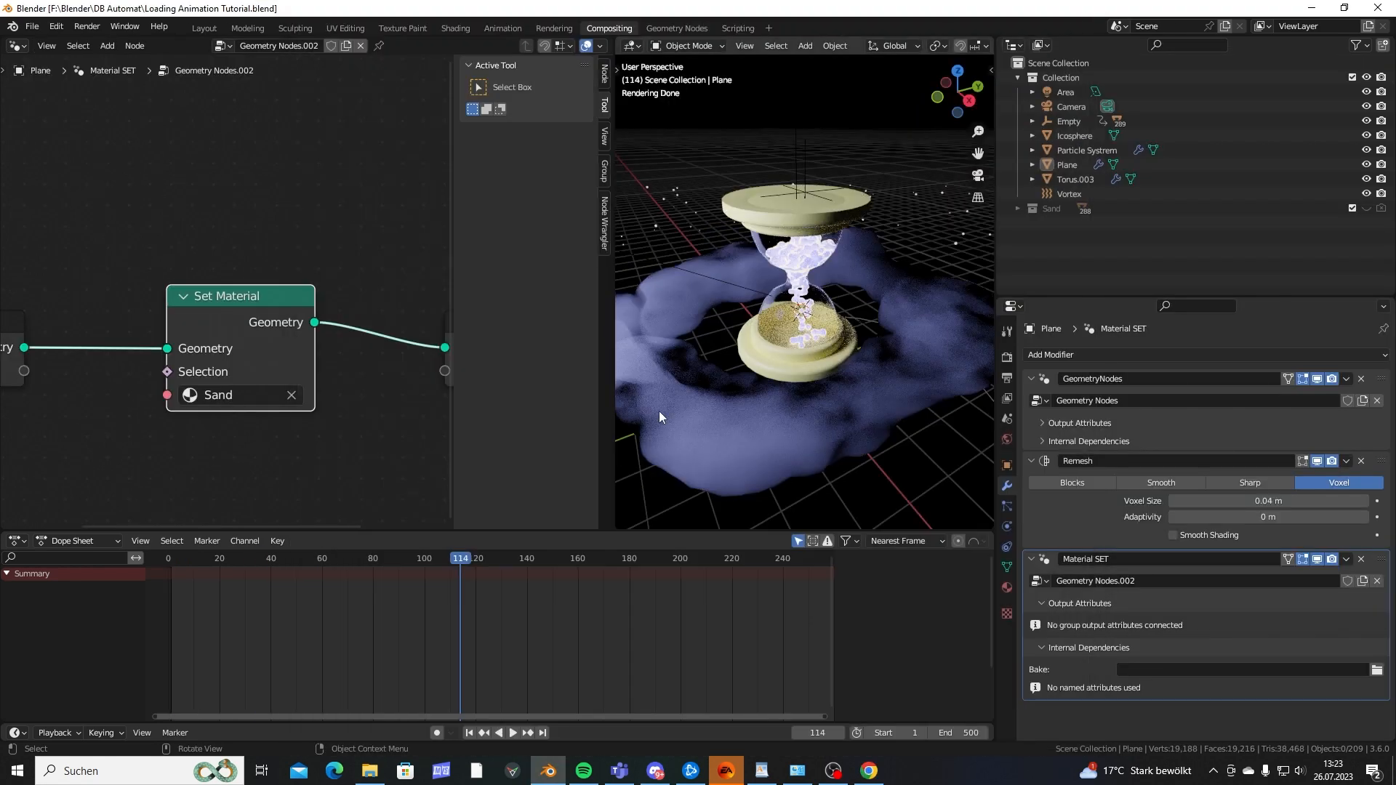
left_click_drag(826, 717, 1091, 723)
scroll(636, 488, "down", 4)
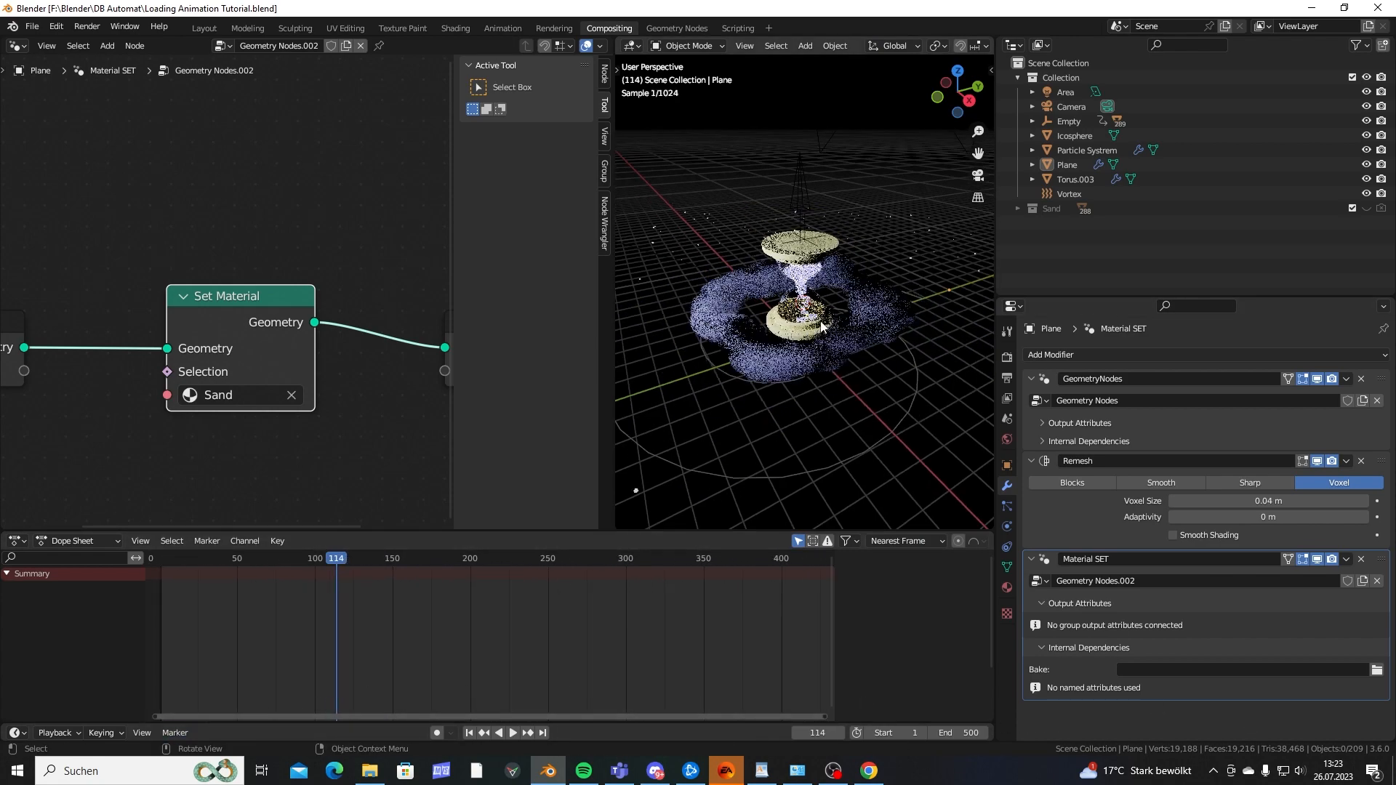
middle_click_drag(818, 333, 861, 339)
middle_click_drag(796, 394, 794, 427, "shift")
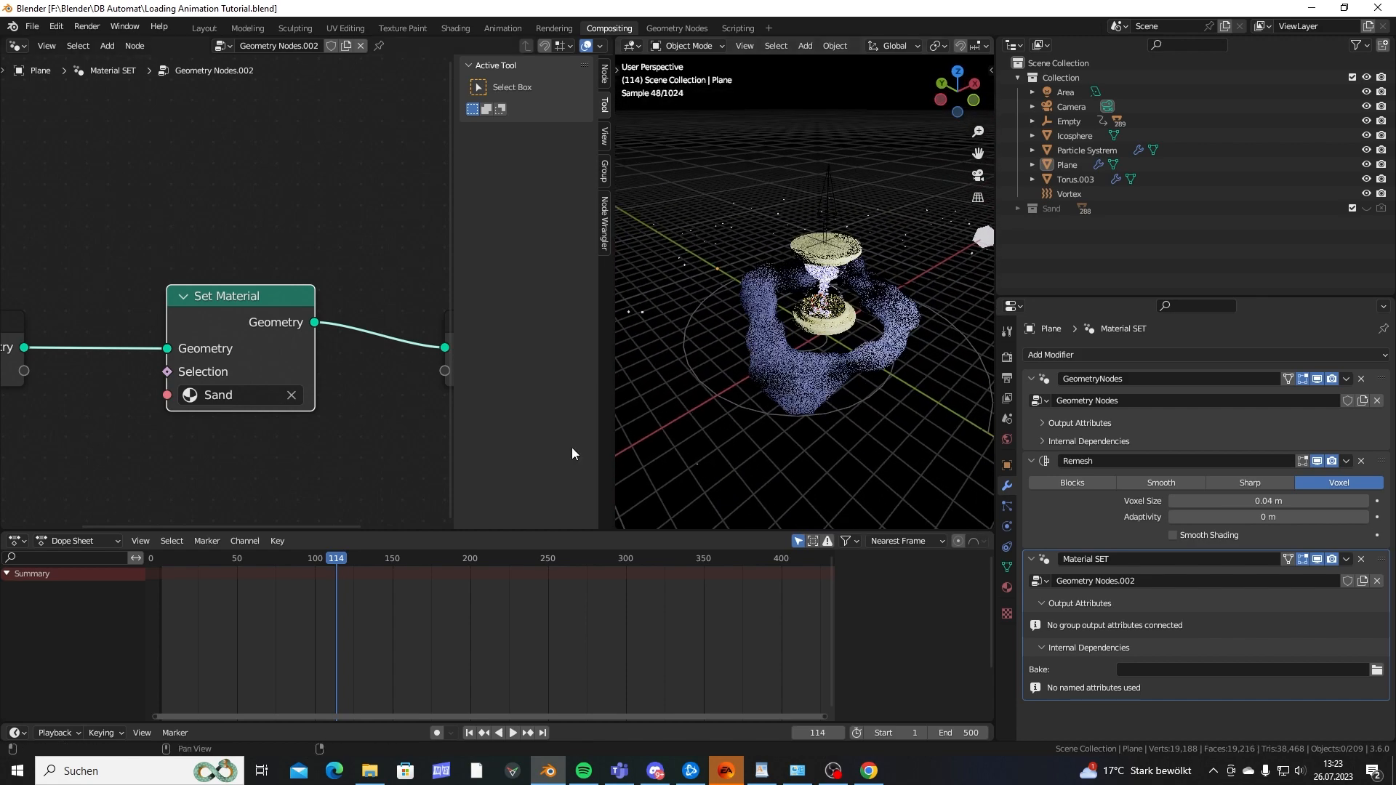
Scrub through the hourglass's turn back to frame 34 and view the scene in rendered shading.
left_click(220, 562)
left_click_drag(221, 561, 269, 565)
middle_click_drag(741, 398, 822, 387)
scroll(847, 372, "up", 4)
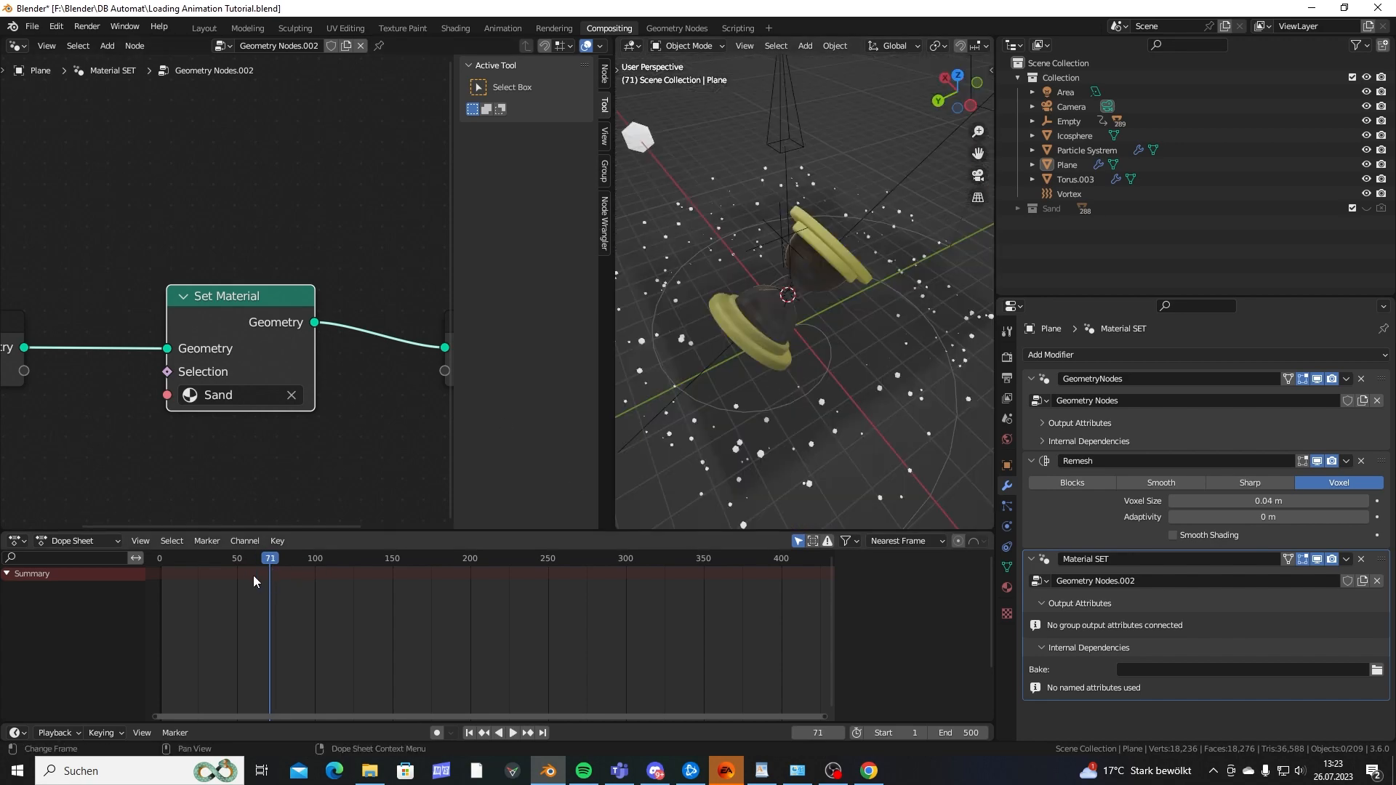
left_click_drag(246, 559, 211, 560)
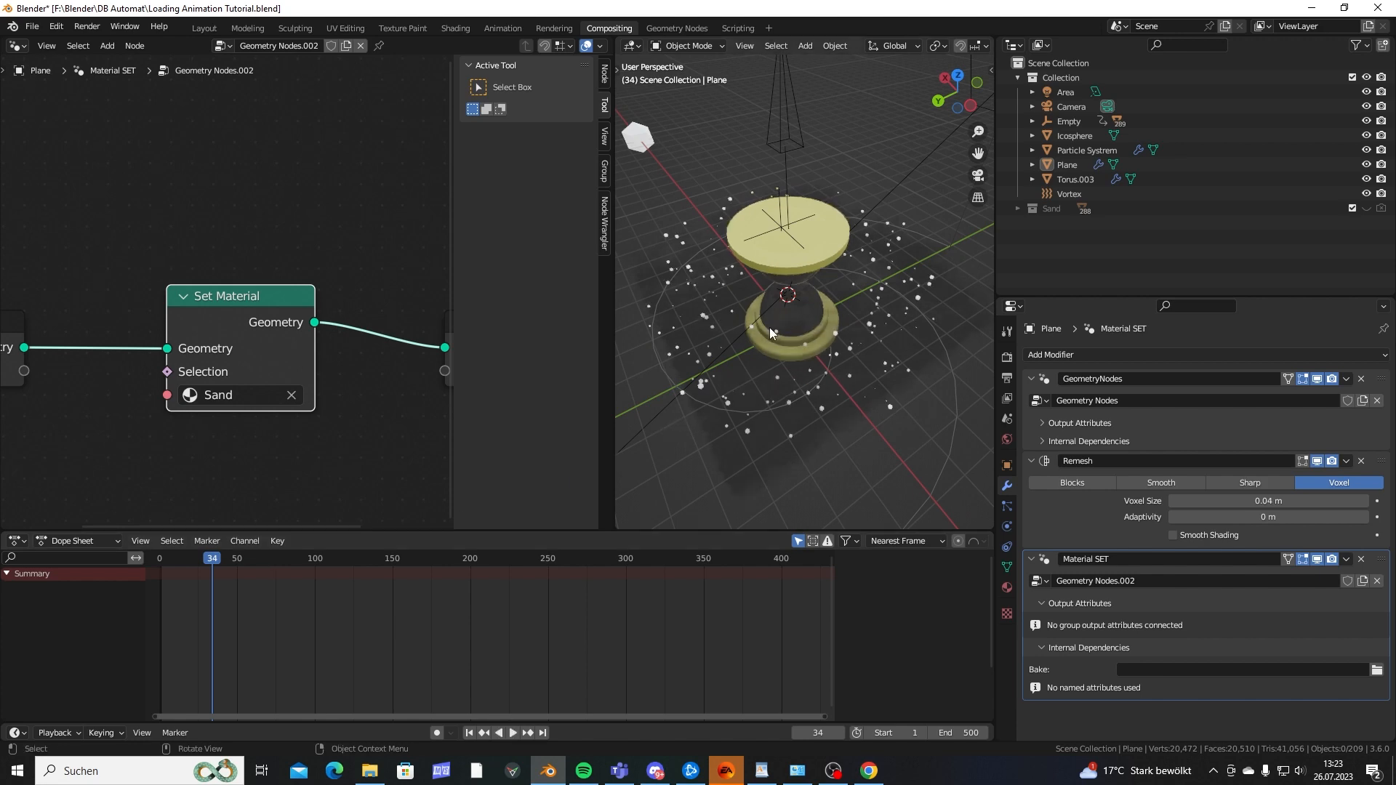
key("z")
left_click(753, 242)
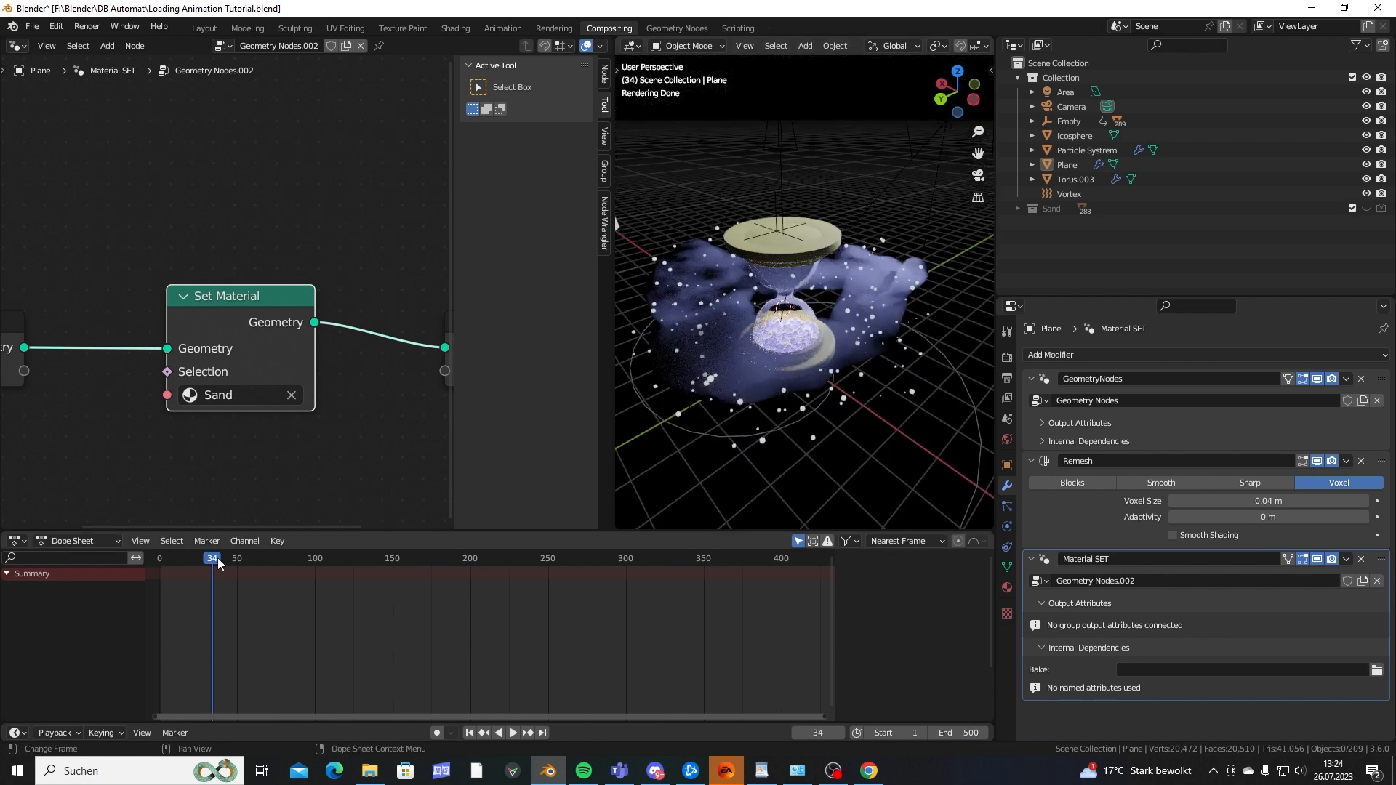
Scrub the rendered preview between frames 34 and 71, stopping at frame 41, to examine the hourglass and smoke.
left_click_drag(216, 559, 235, 559)
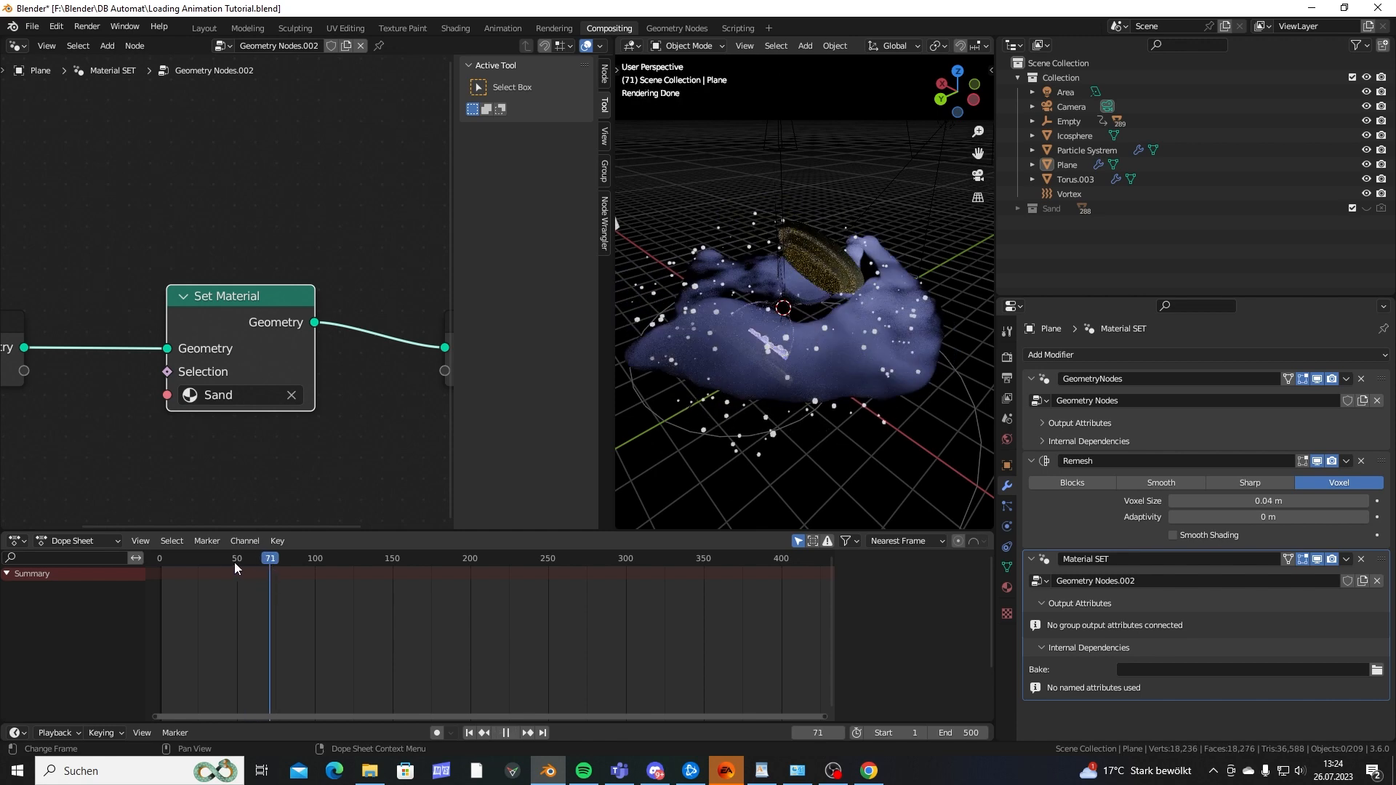
left_click(226, 569)
left_click(226, 570)
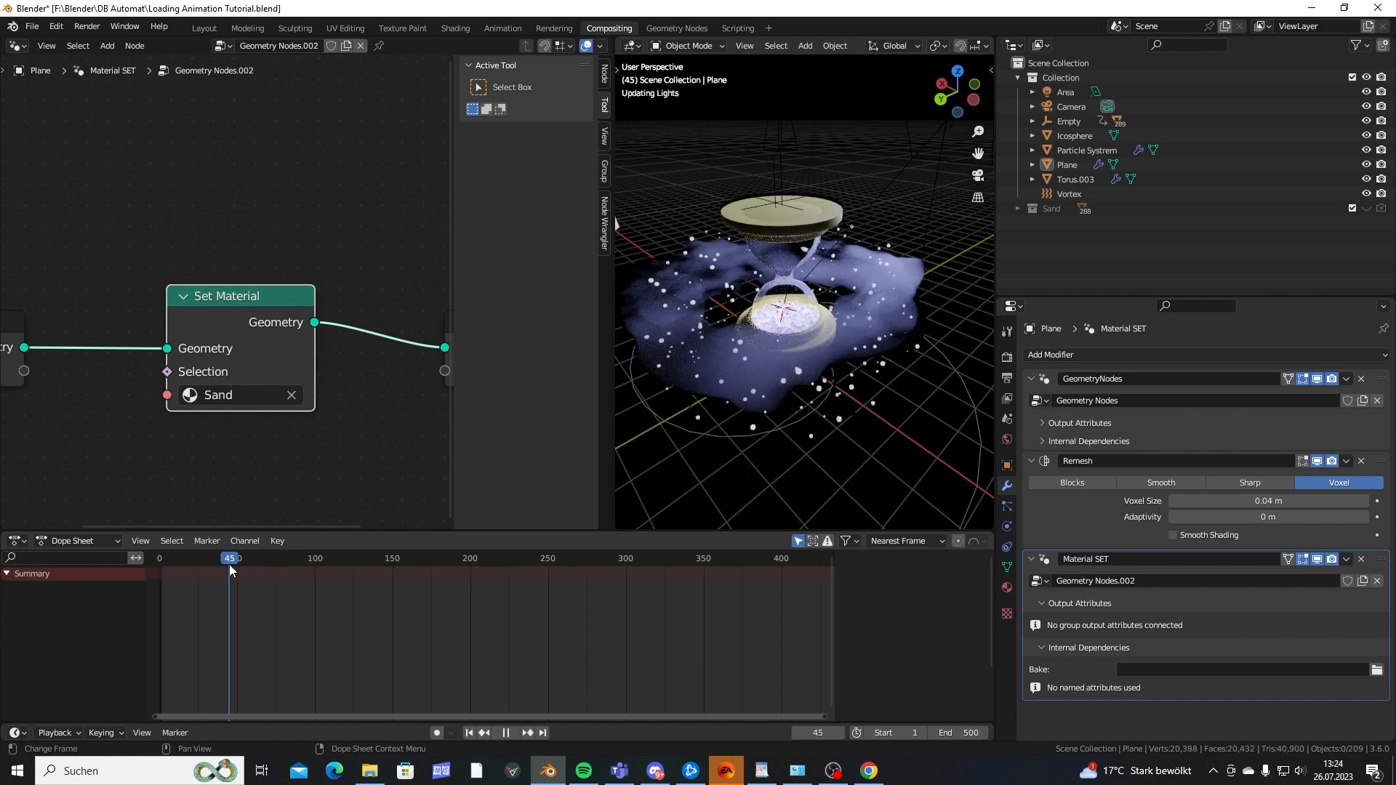
left_click_drag(229, 566, 224, 565)
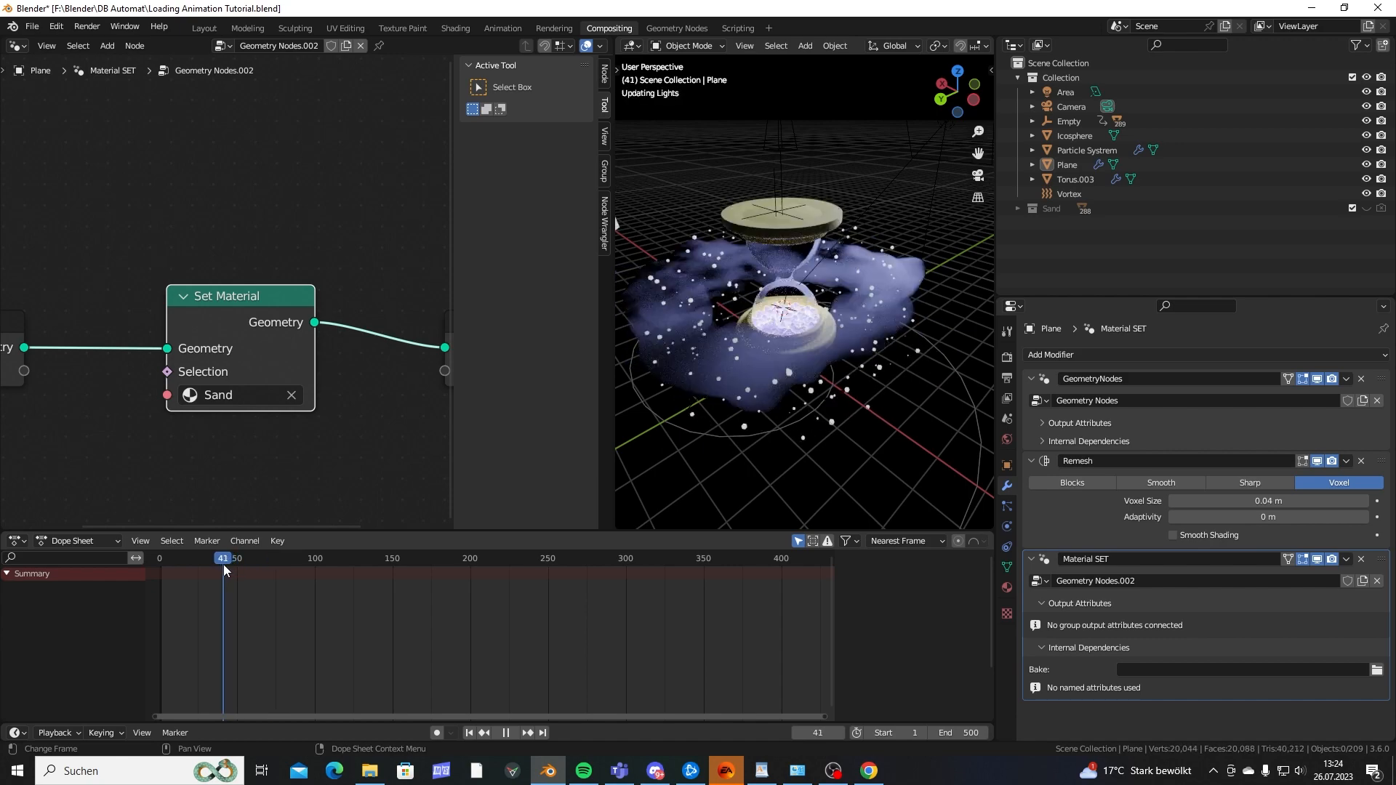
key("space")
Select the empty above the hourglass and examine the sand and glass up close at frame 41.
middle_click_drag(818, 368, 769, 279)
left_click(781, 264)
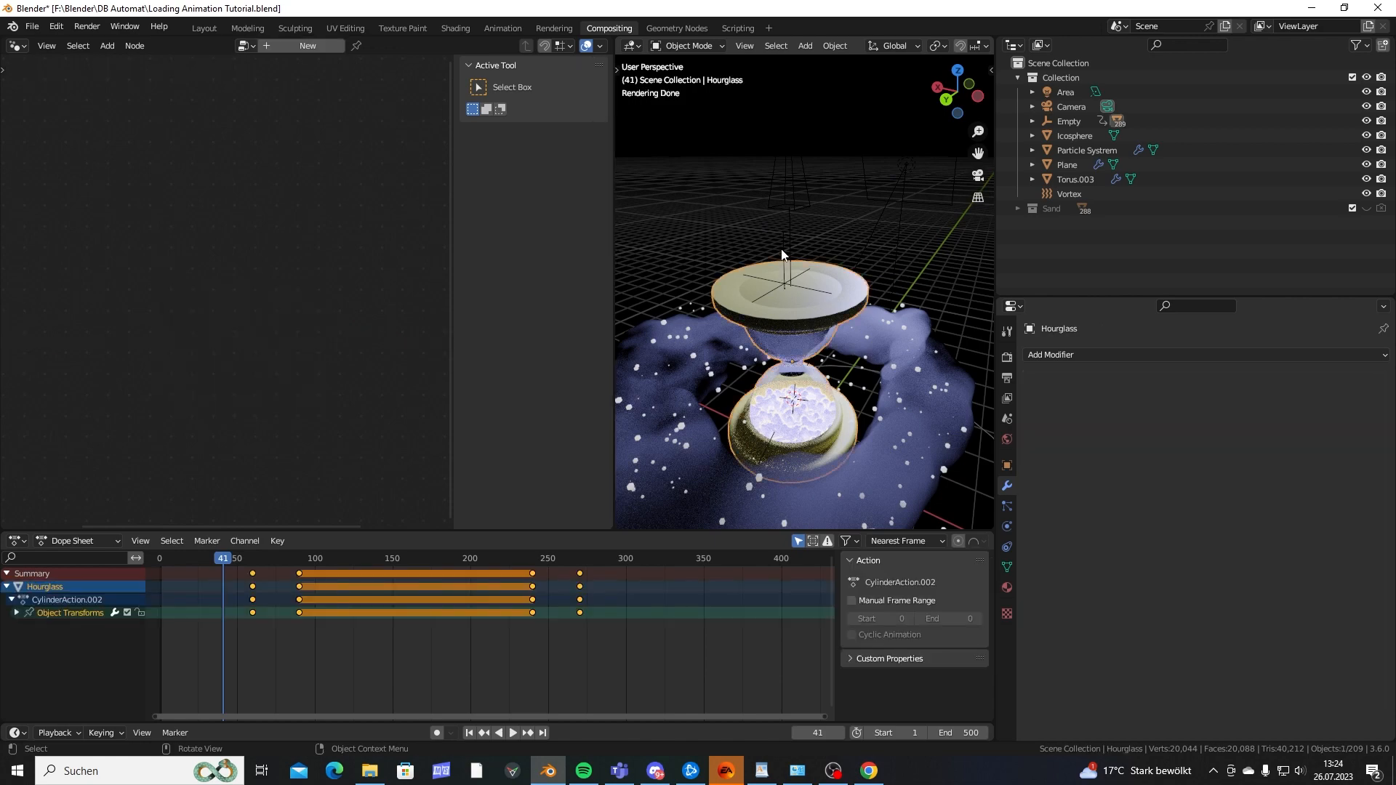
middle_click_drag(782, 244, 785, 297)
middle_click_drag(802, 373, 796, 324, "shift")
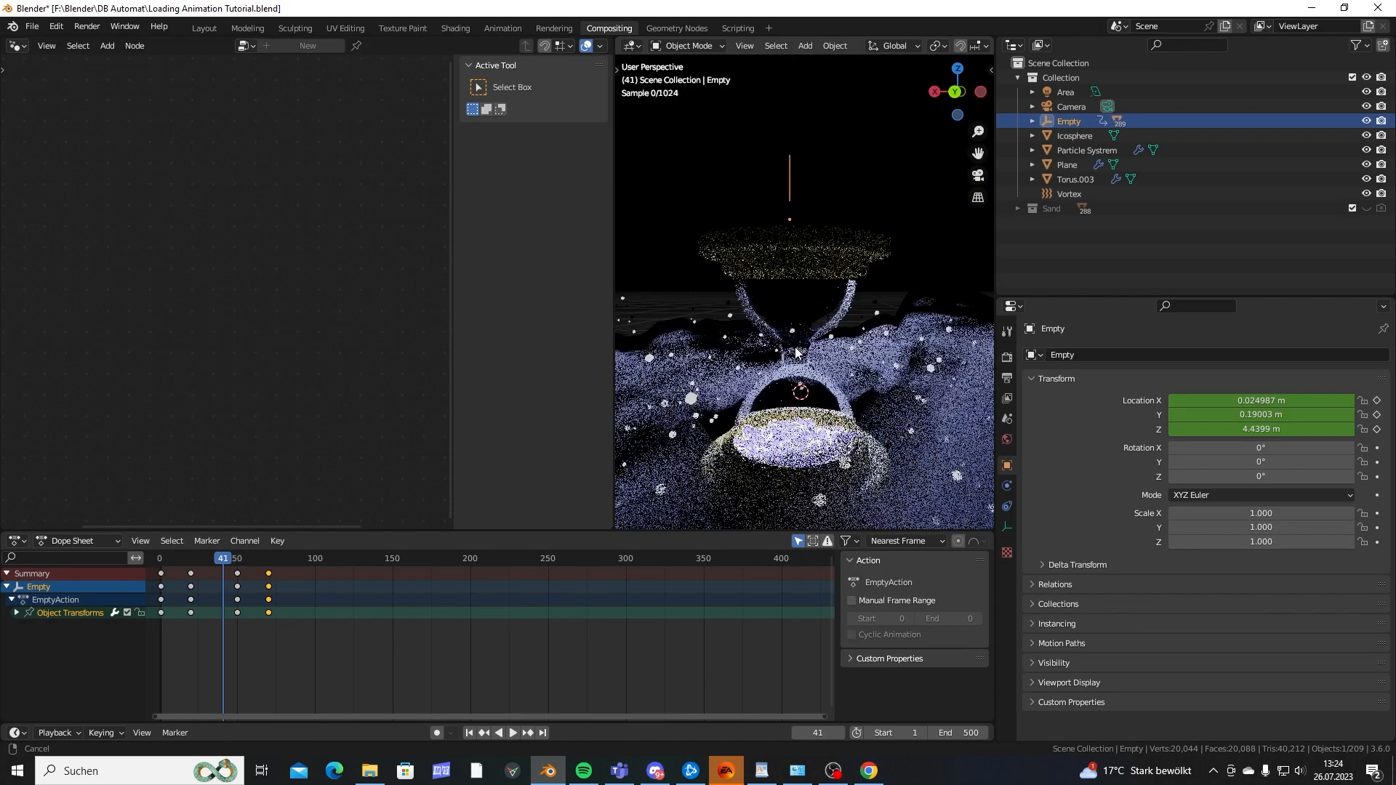
Scrub through the early frames and examine the hourglass's height and surrounding smoke at frames 21 and 35.
left_click_drag(221, 558, 210, 560)
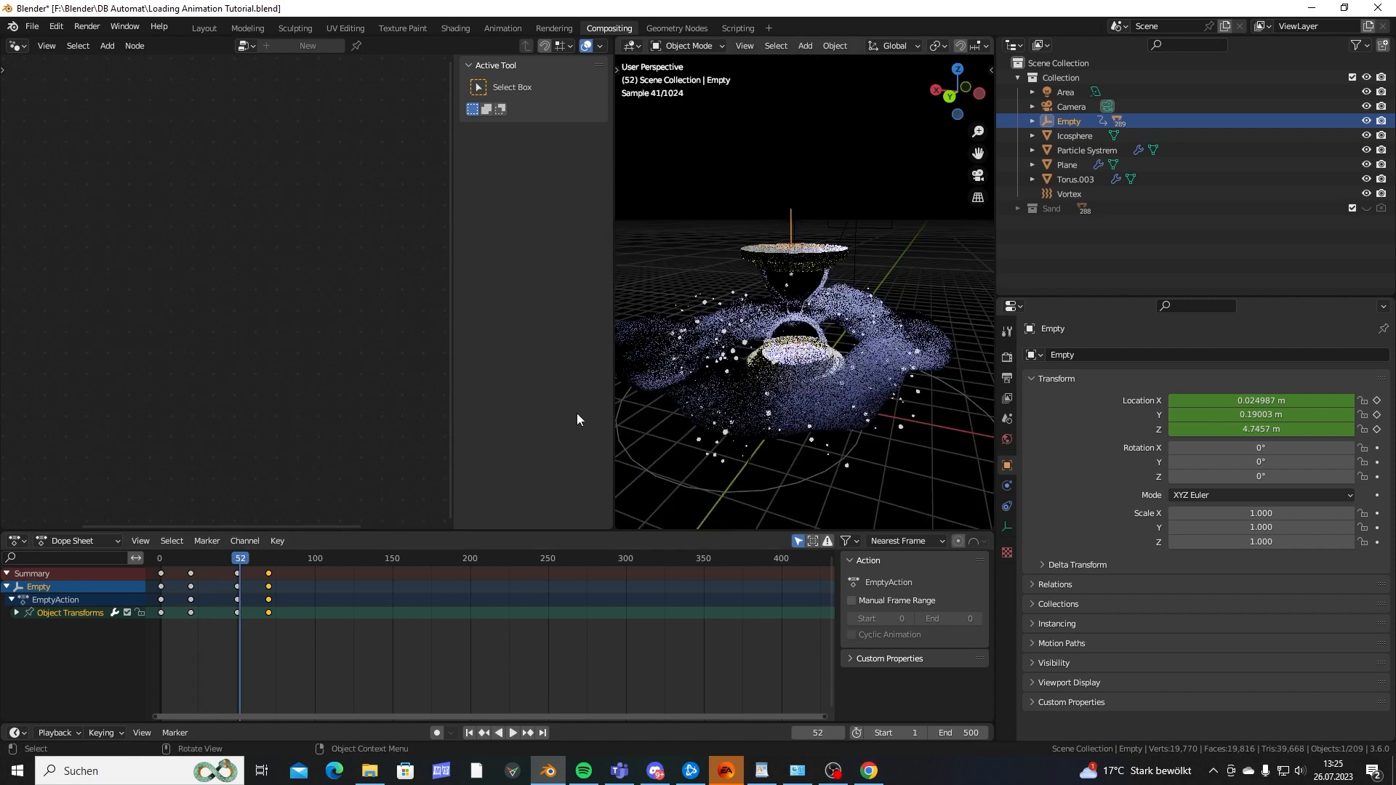
left_click(194, 558)
key("space")
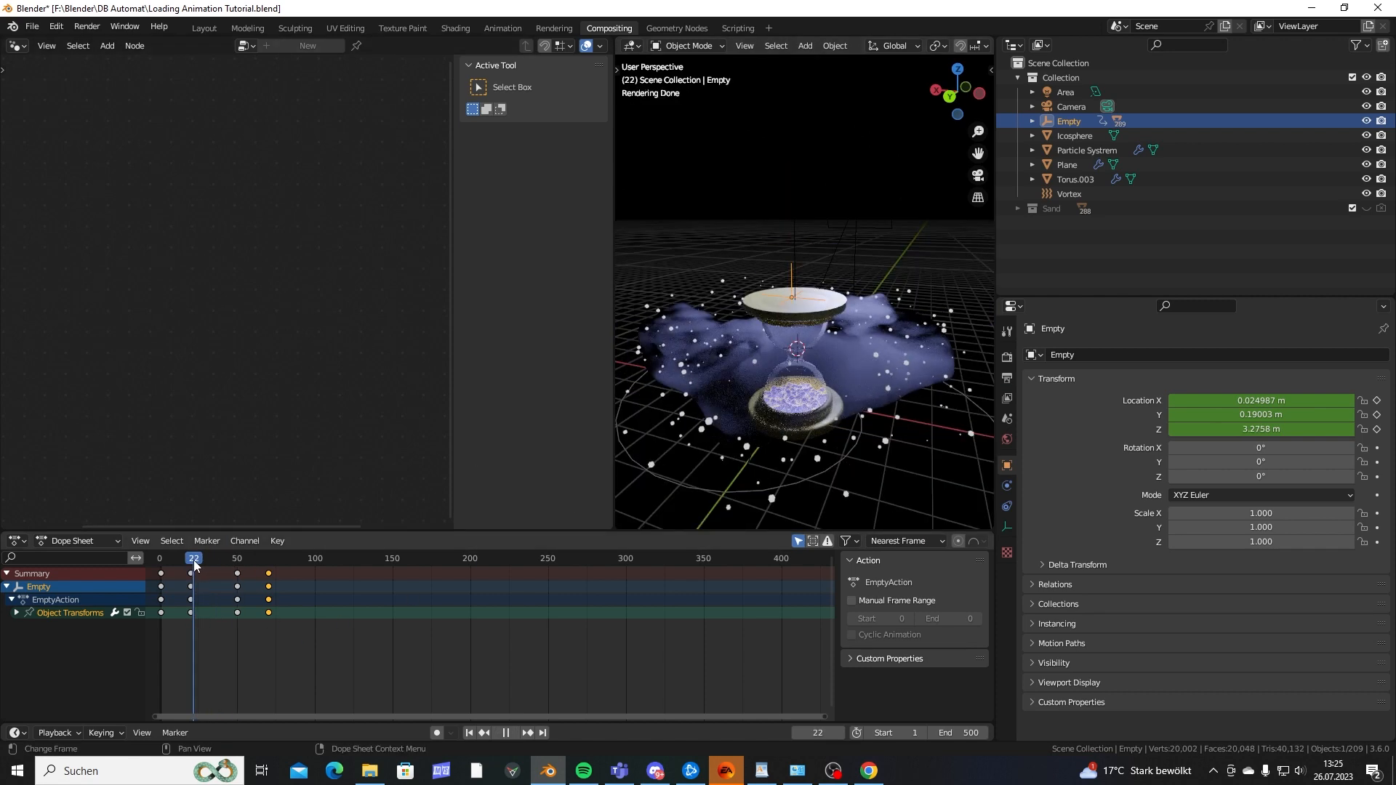
left_click_drag(193, 560, 192, 561)
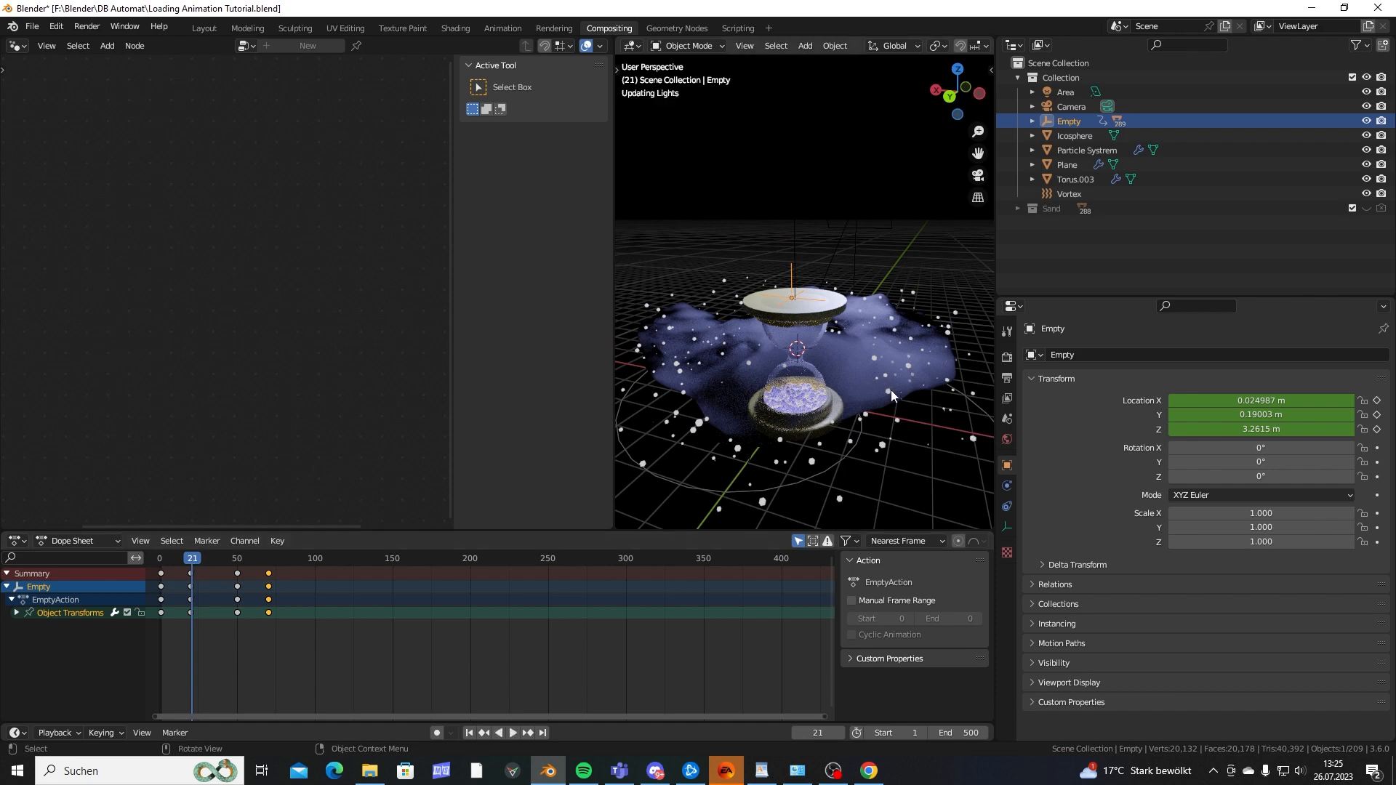
middle_click_drag(872, 387, 771, 372)
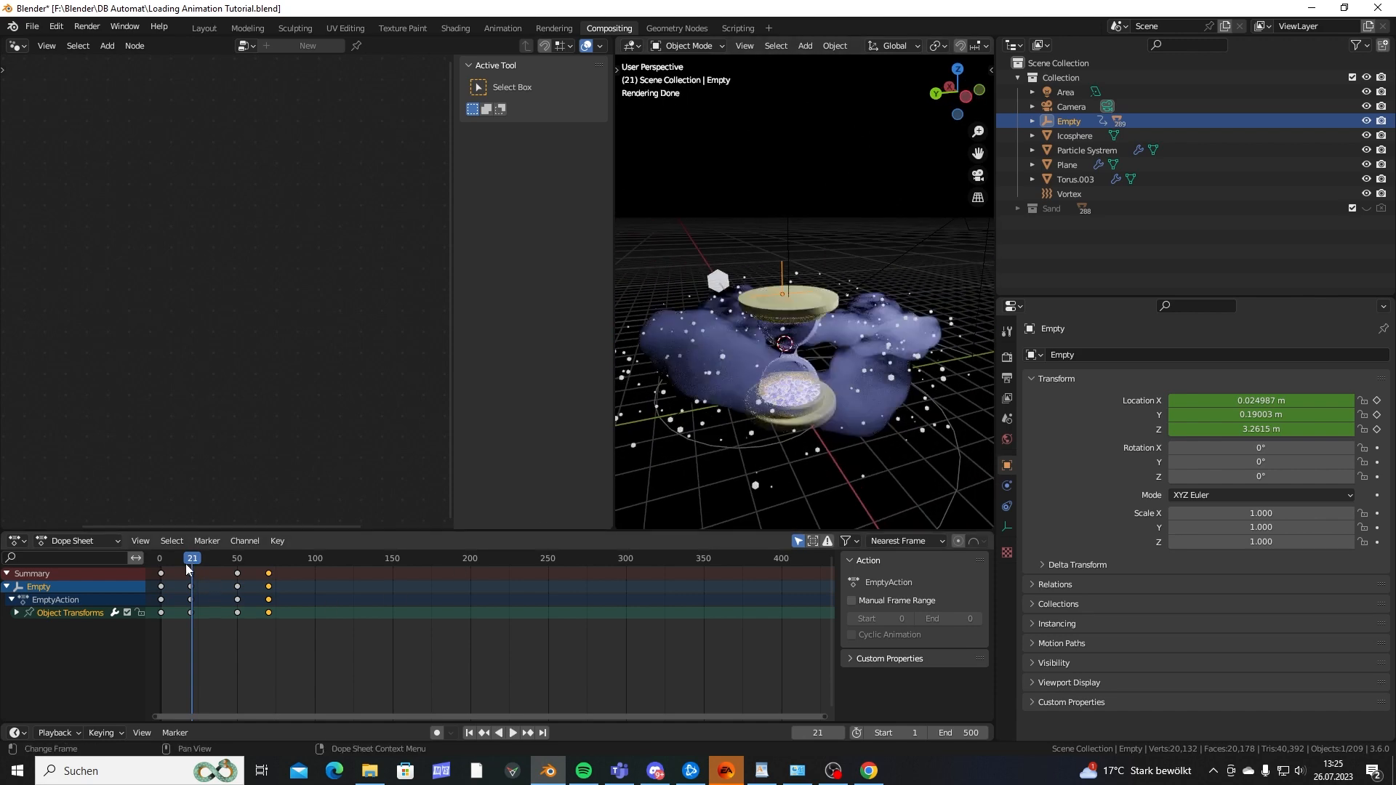
left_click_drag(195, 560, 216, 567)
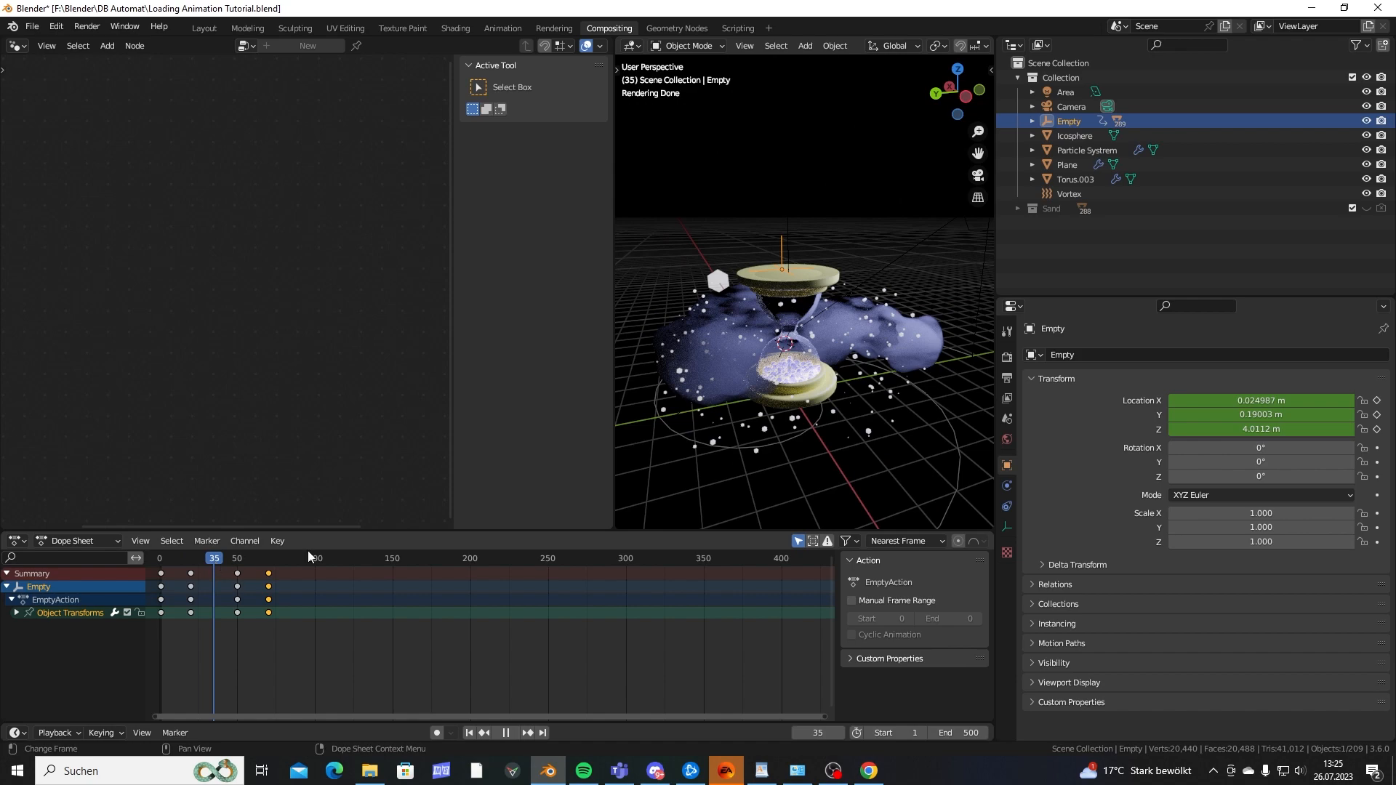
middle_click_drag(800, 349, 845, 343)
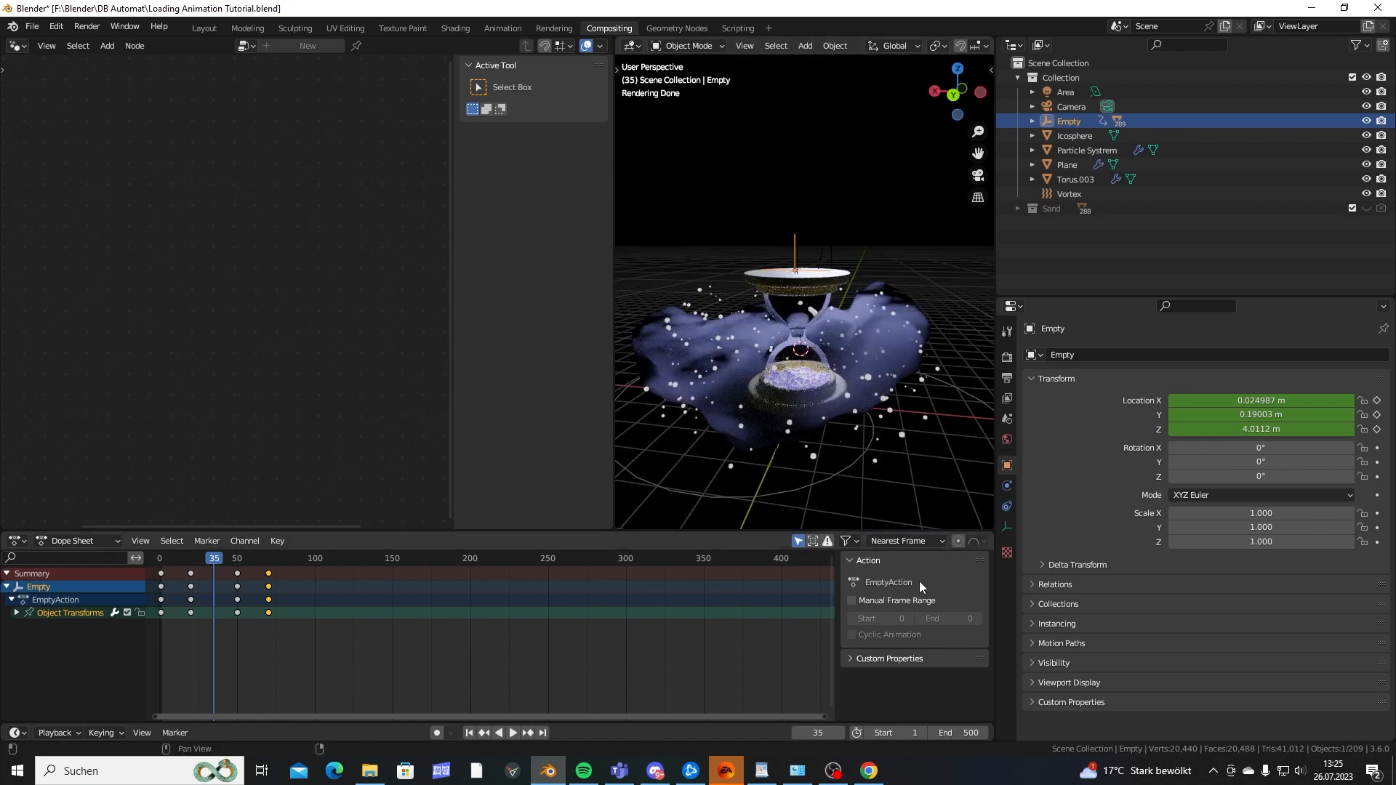
Set the animation's start frame to 35.
left_click(900, 732)
type("35")
key("Return")
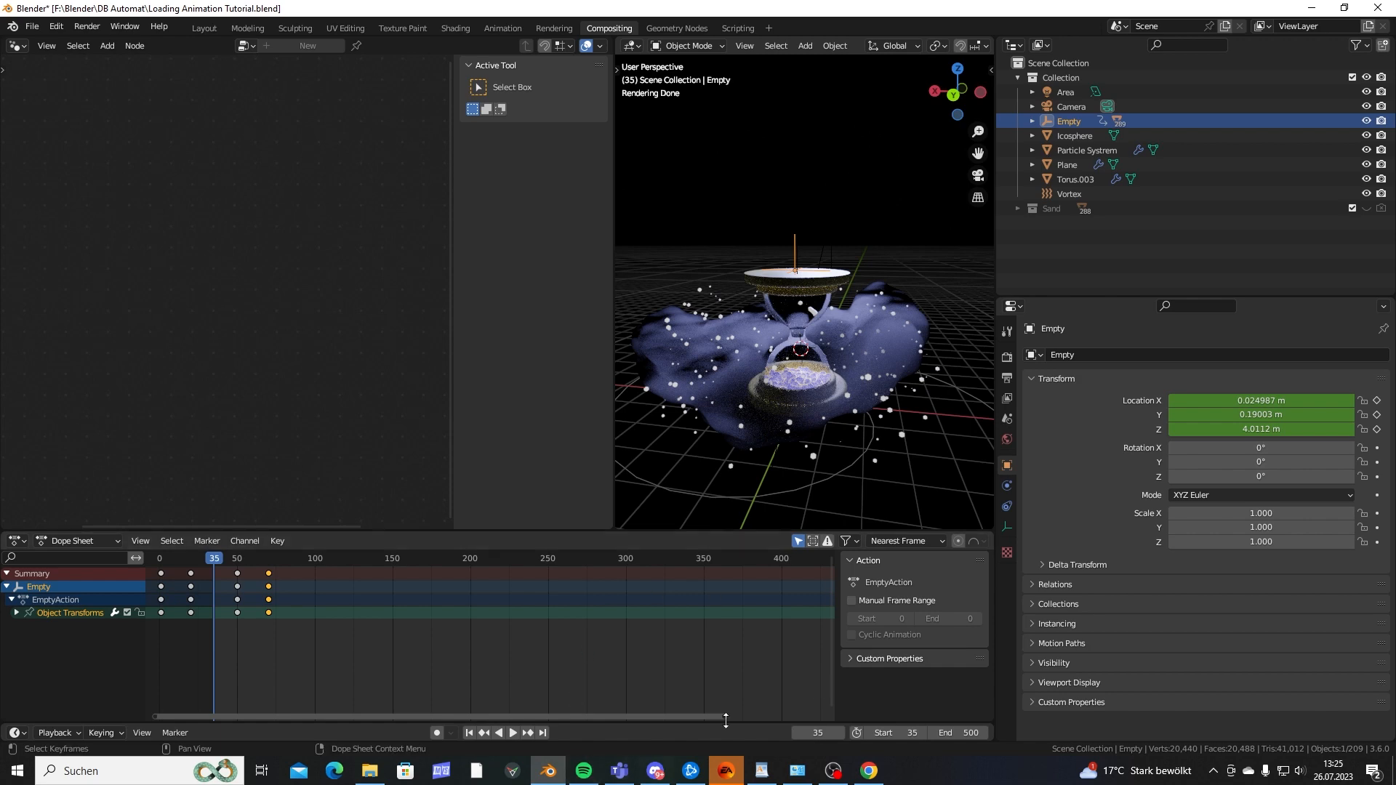
Examine the hourglass around frames 489 and 484, and set the animation's end frame to 484.
left_click_drag(725, 717, 829, 716)
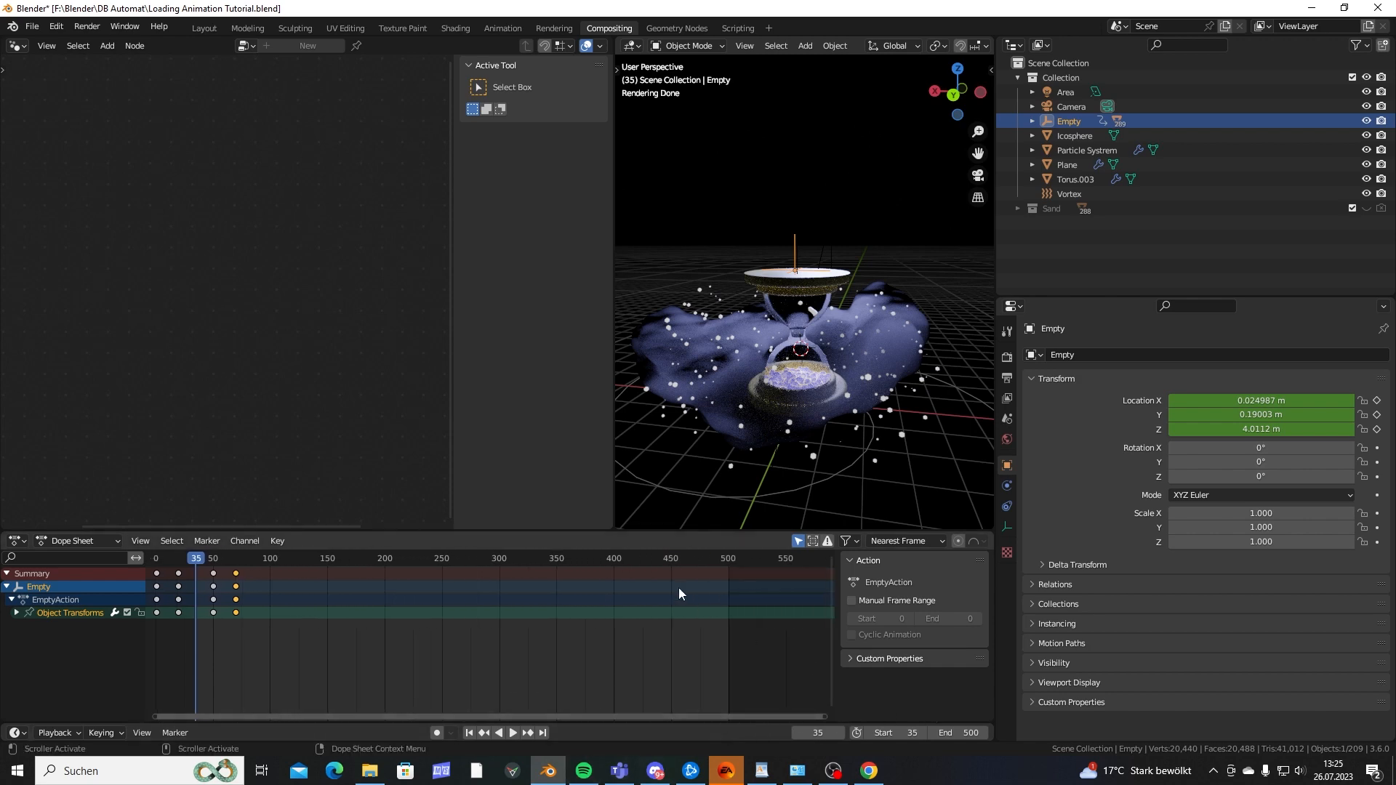
left_click_drag(679, 557, 715, 560)
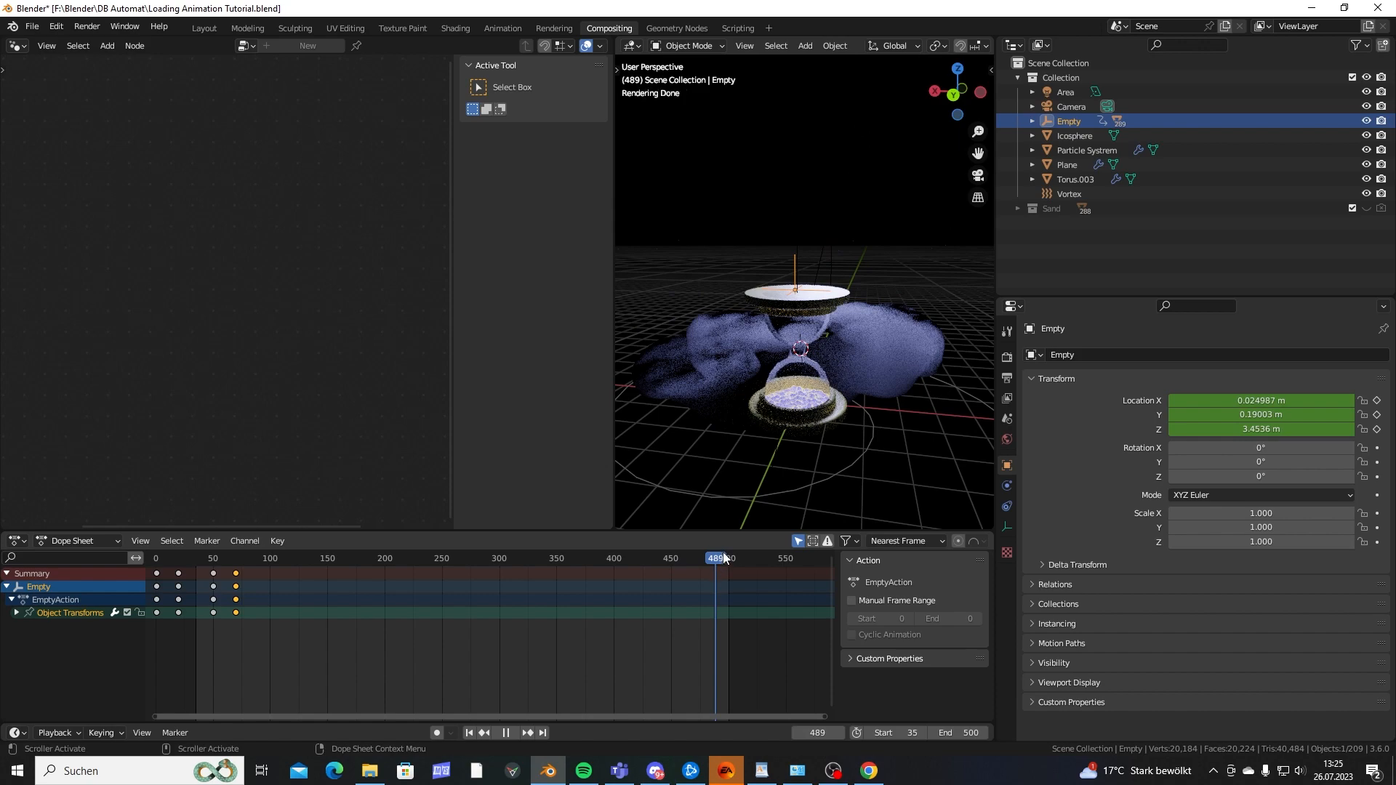
mouse_move(825, 358)
middle_mouse_down()
mouse_move(775, 348)
mouse_move(844, 369)
mouse_move(825, 369)
mouse_move(834, 355)
mouse_move(821, 364)
middle_mouse_up()
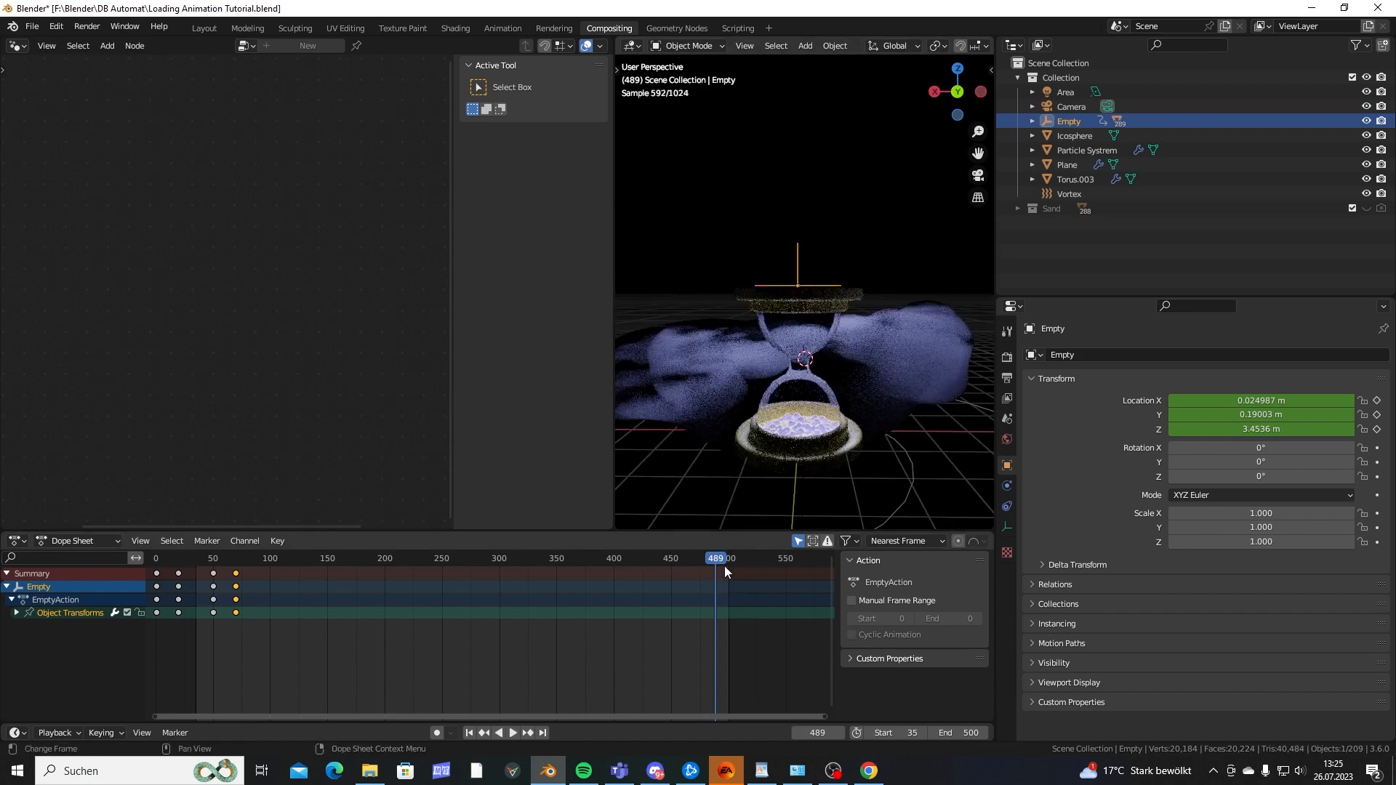
key("ctrl+shift+space")
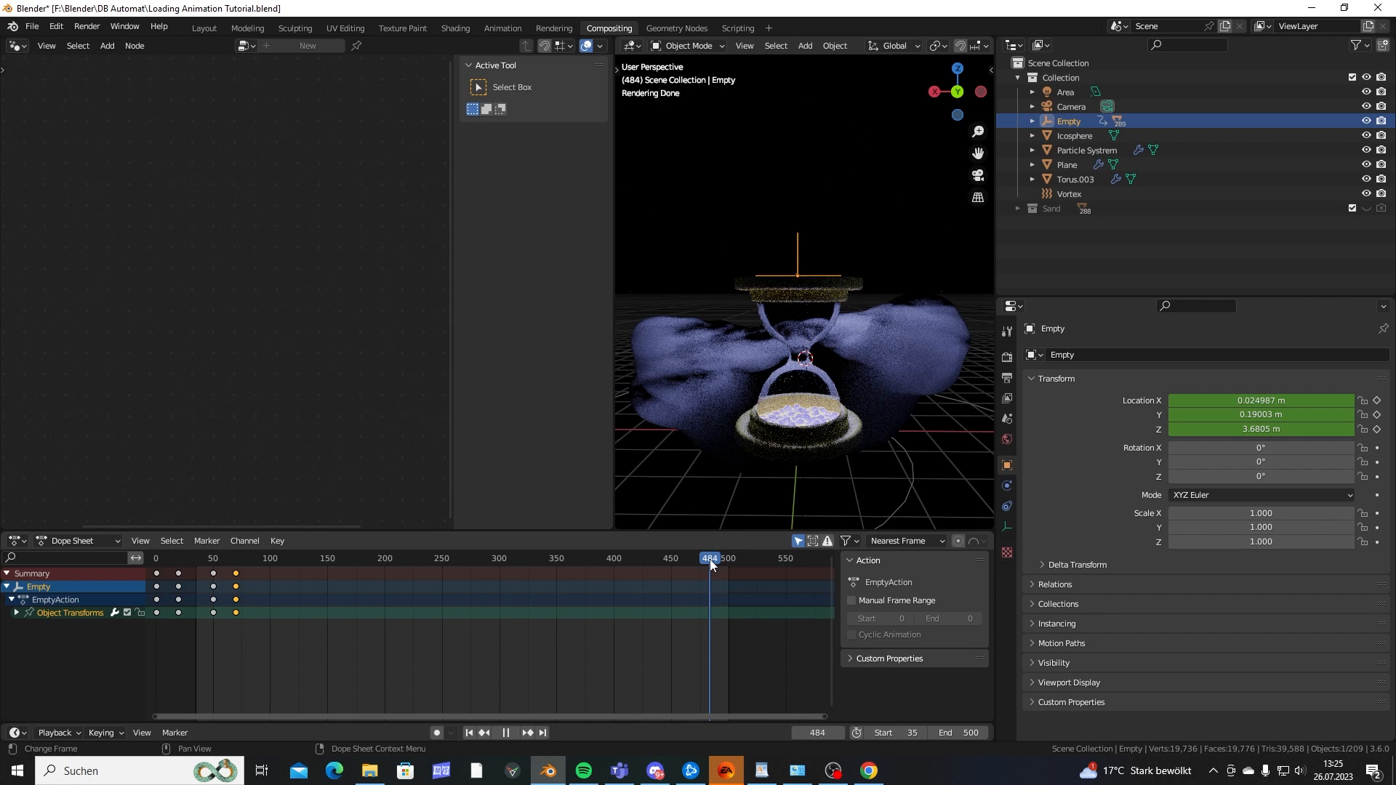
key("space")
key("ctrl+End")
Switch repeatedly between frames 35 and 484 to compare the hourglass's height and the surrounding smoke.
key("shift+Left")
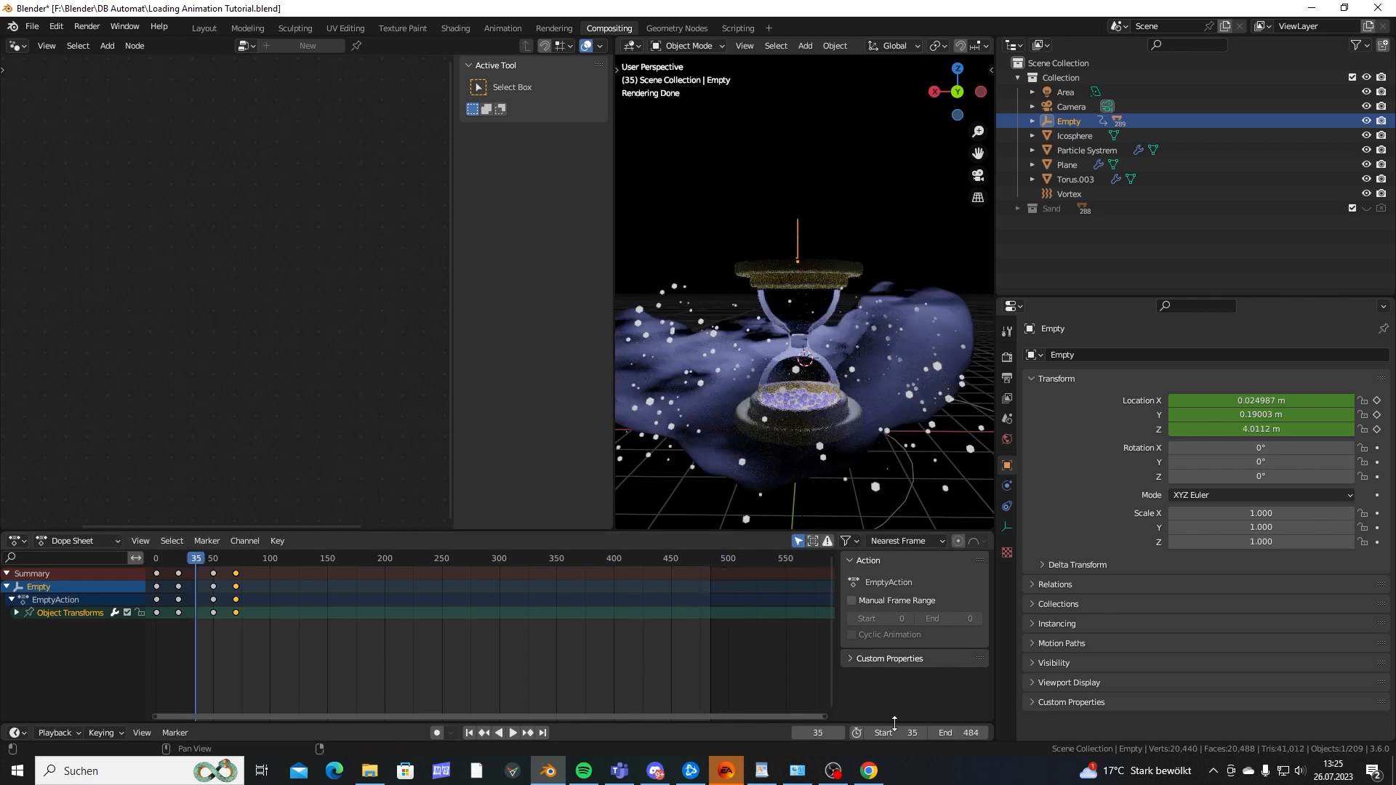
key("shift+Right")
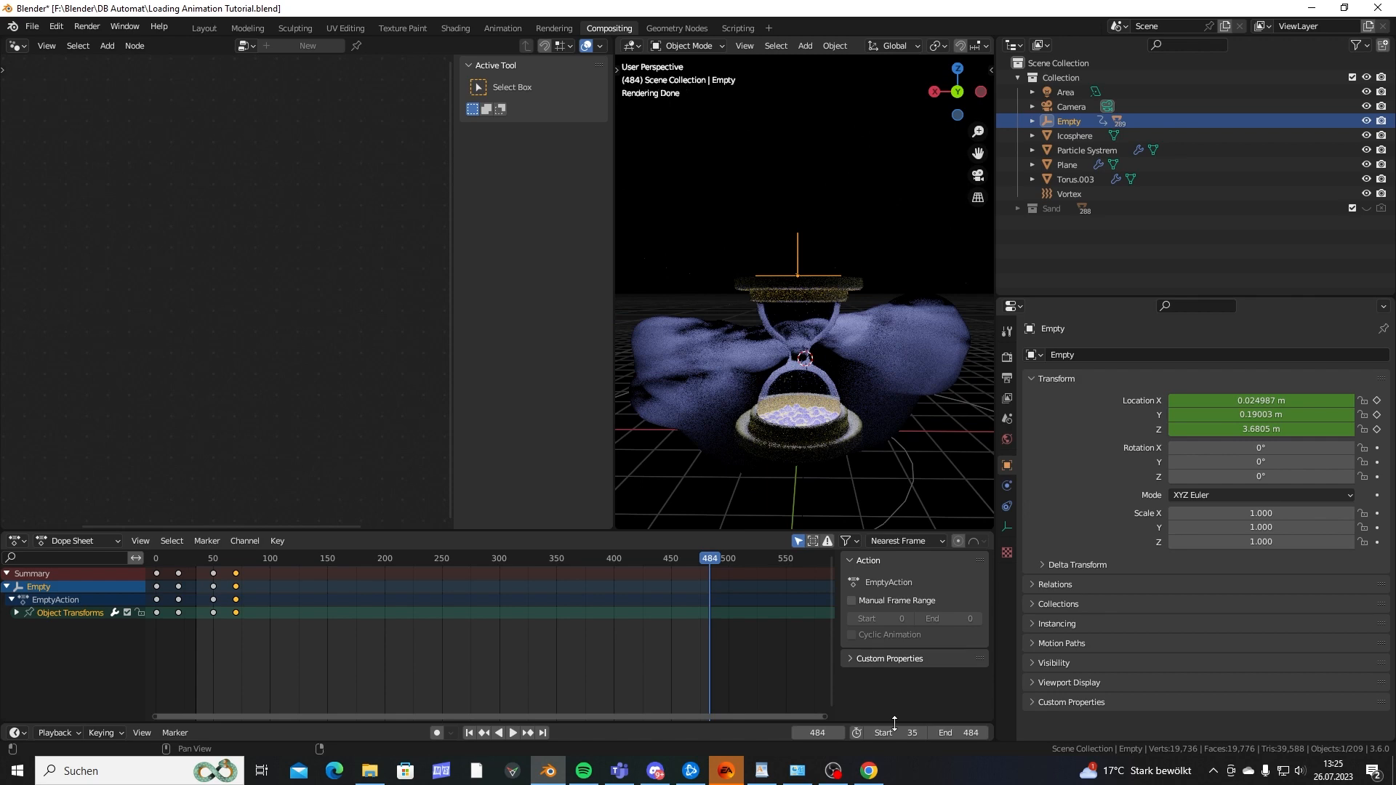
key("shift+Left")
key("shift+Right")
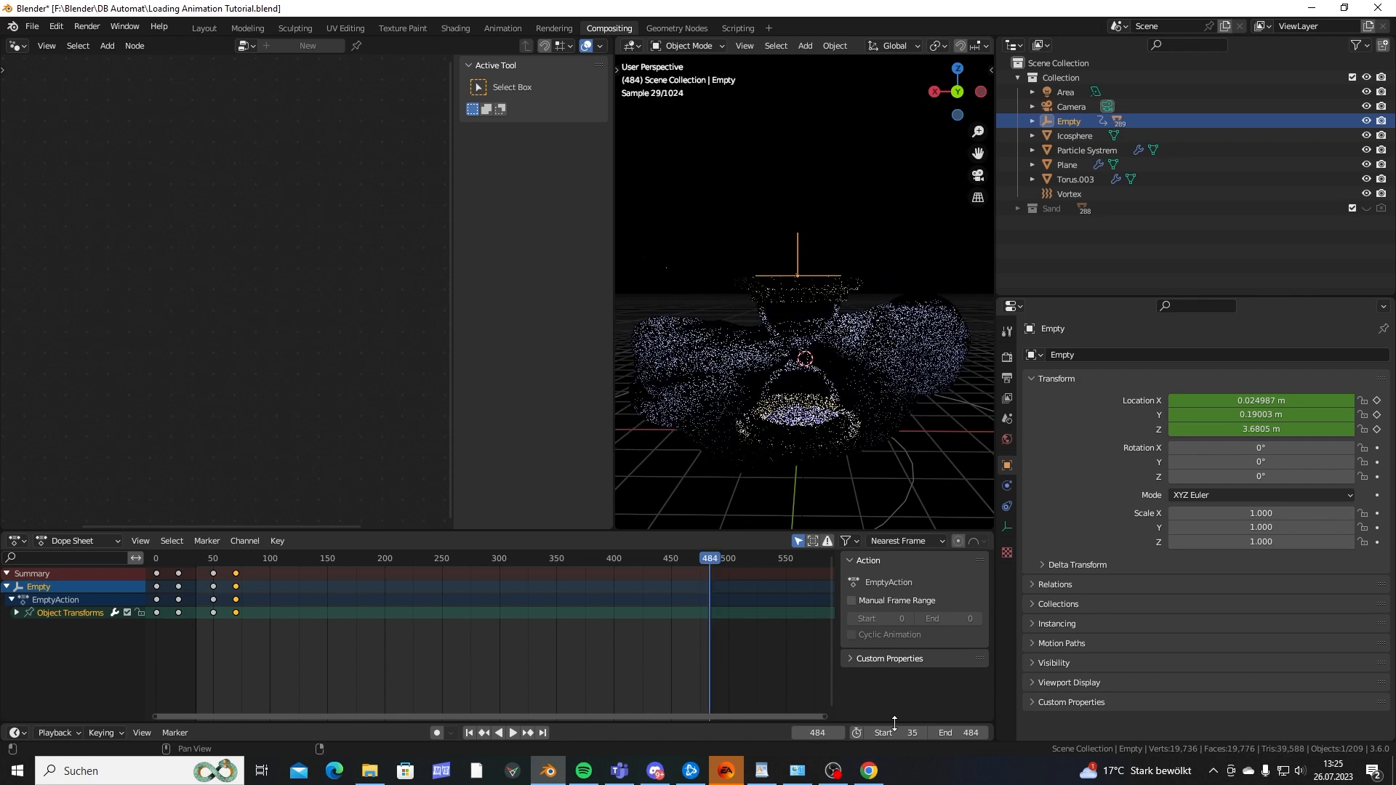
key("shift+Left")
key("shift+Right")
key("shift+Left")
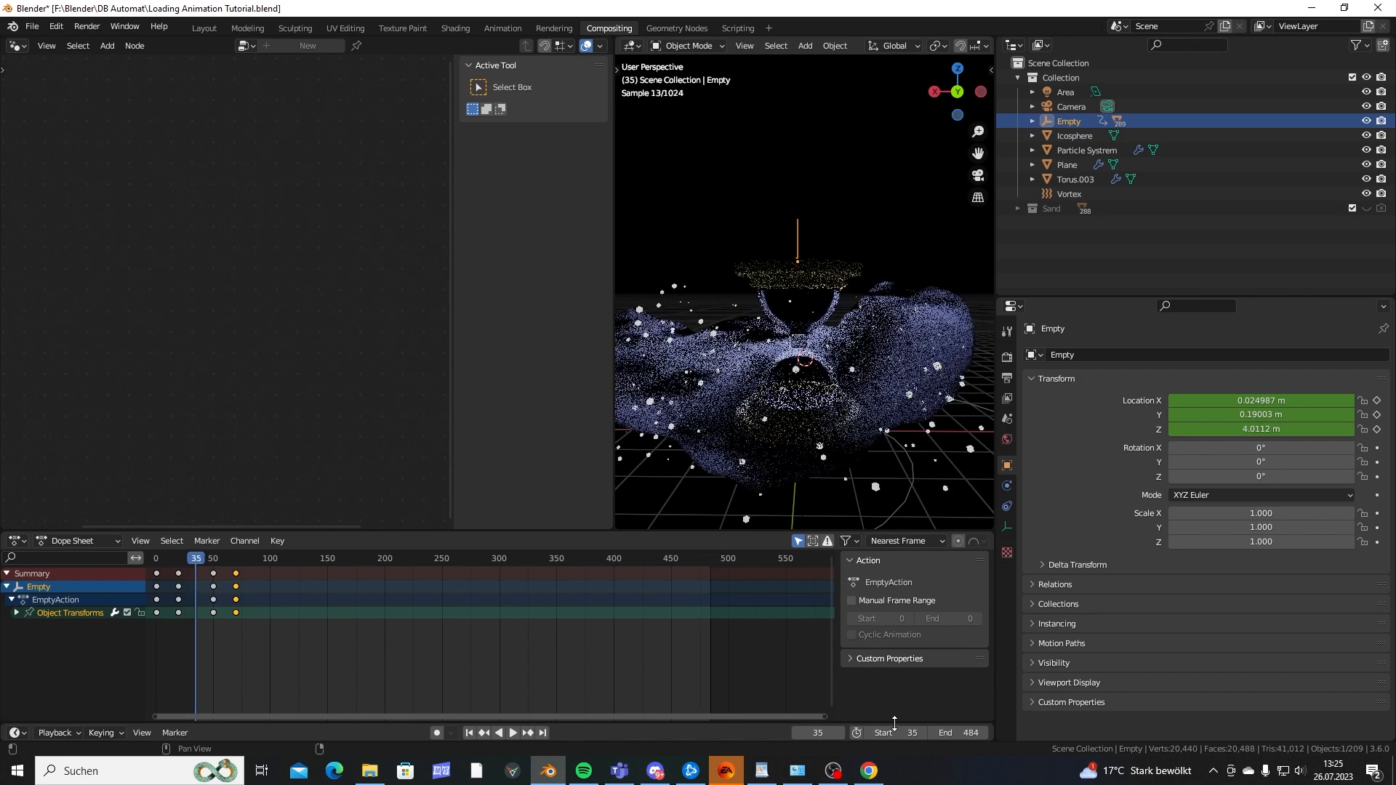
key("shift+Right")
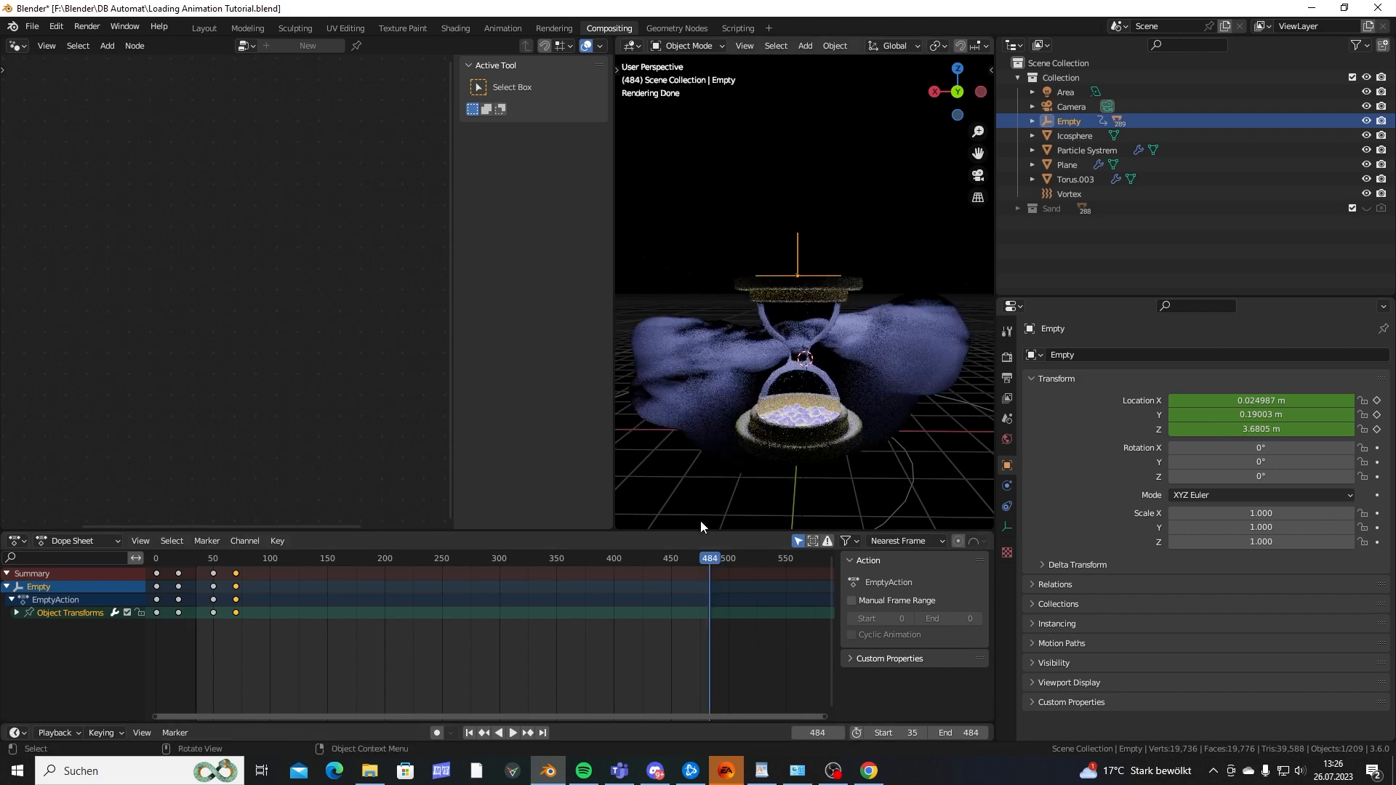
Move back to frame 477 and set the animation's end frame to 477.
key("shift+ctrl+space")
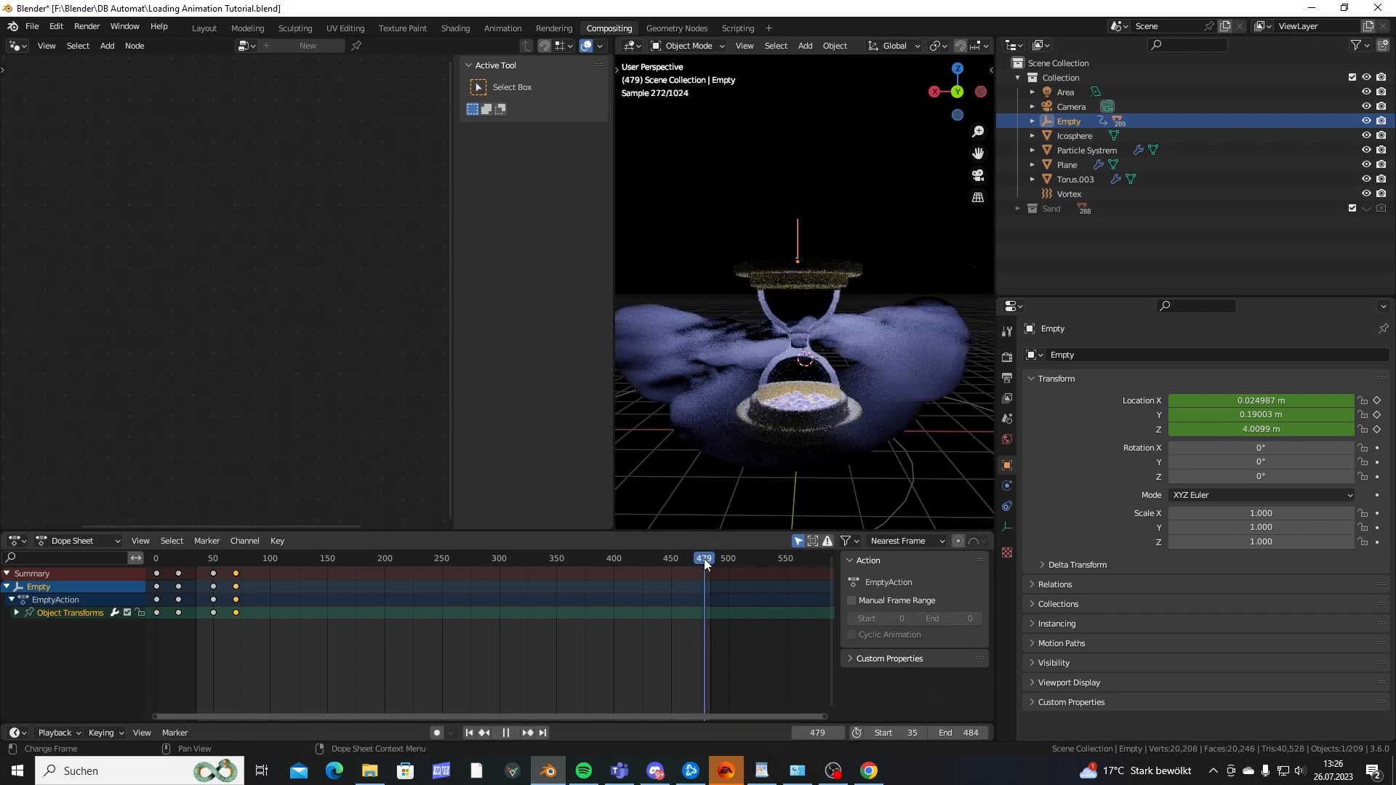
key("space")
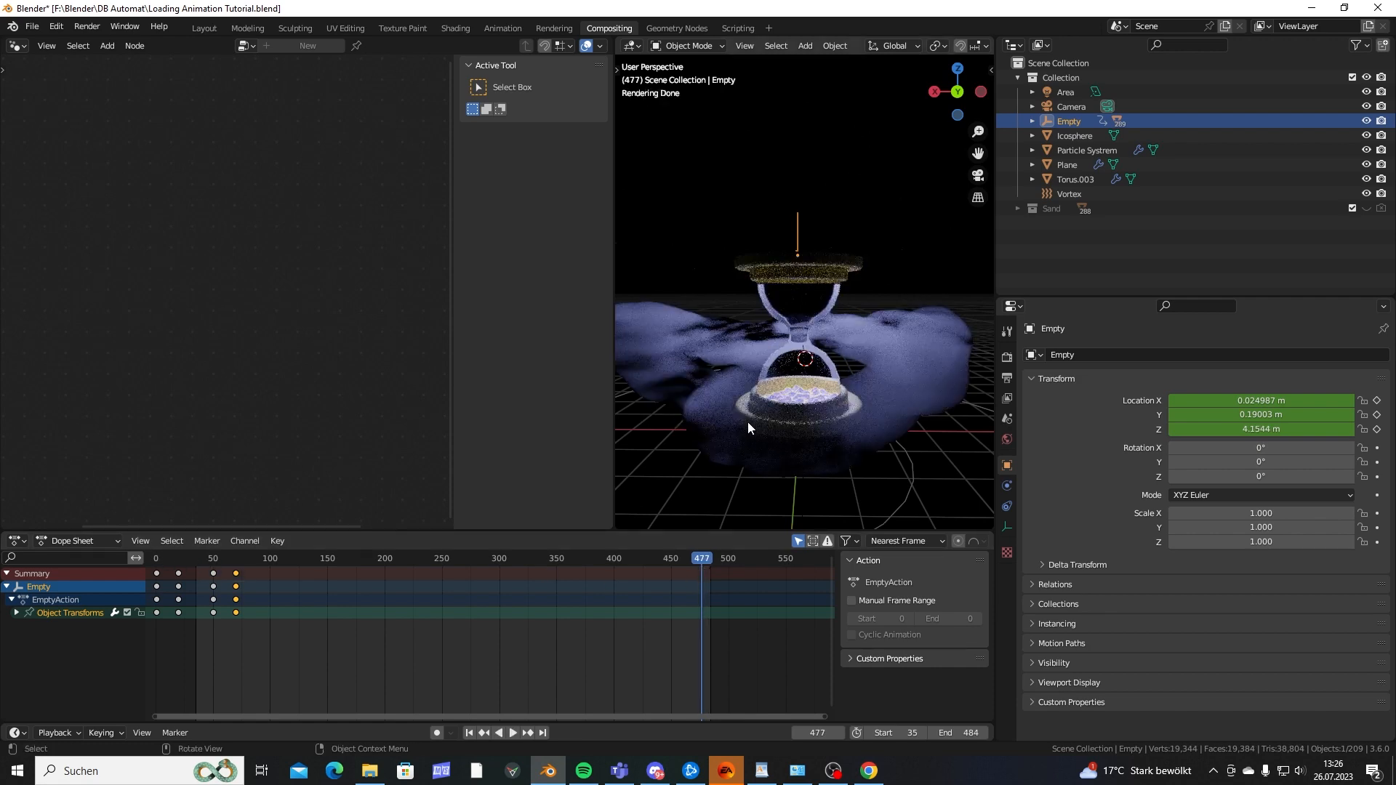
left_click(965, 735)
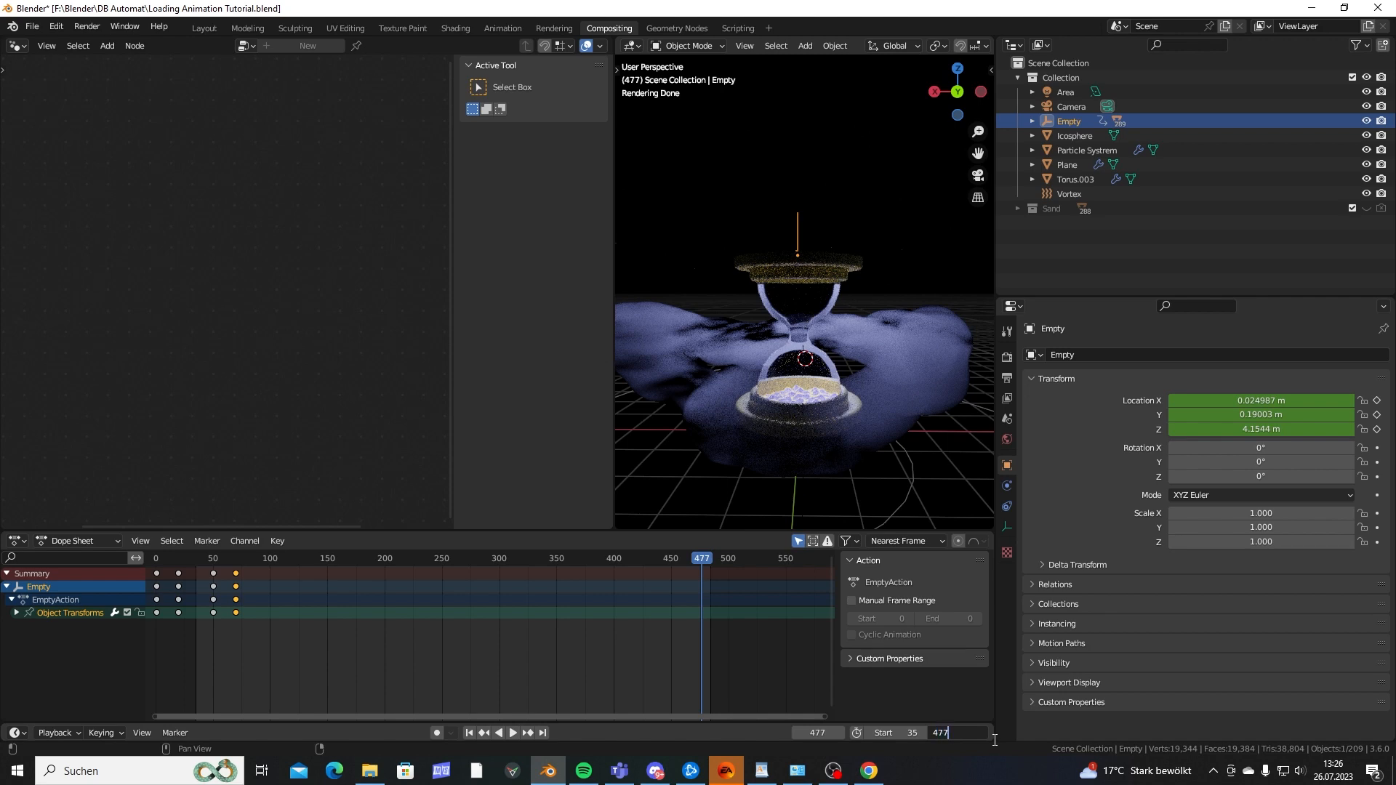
type("477")
key("Return")
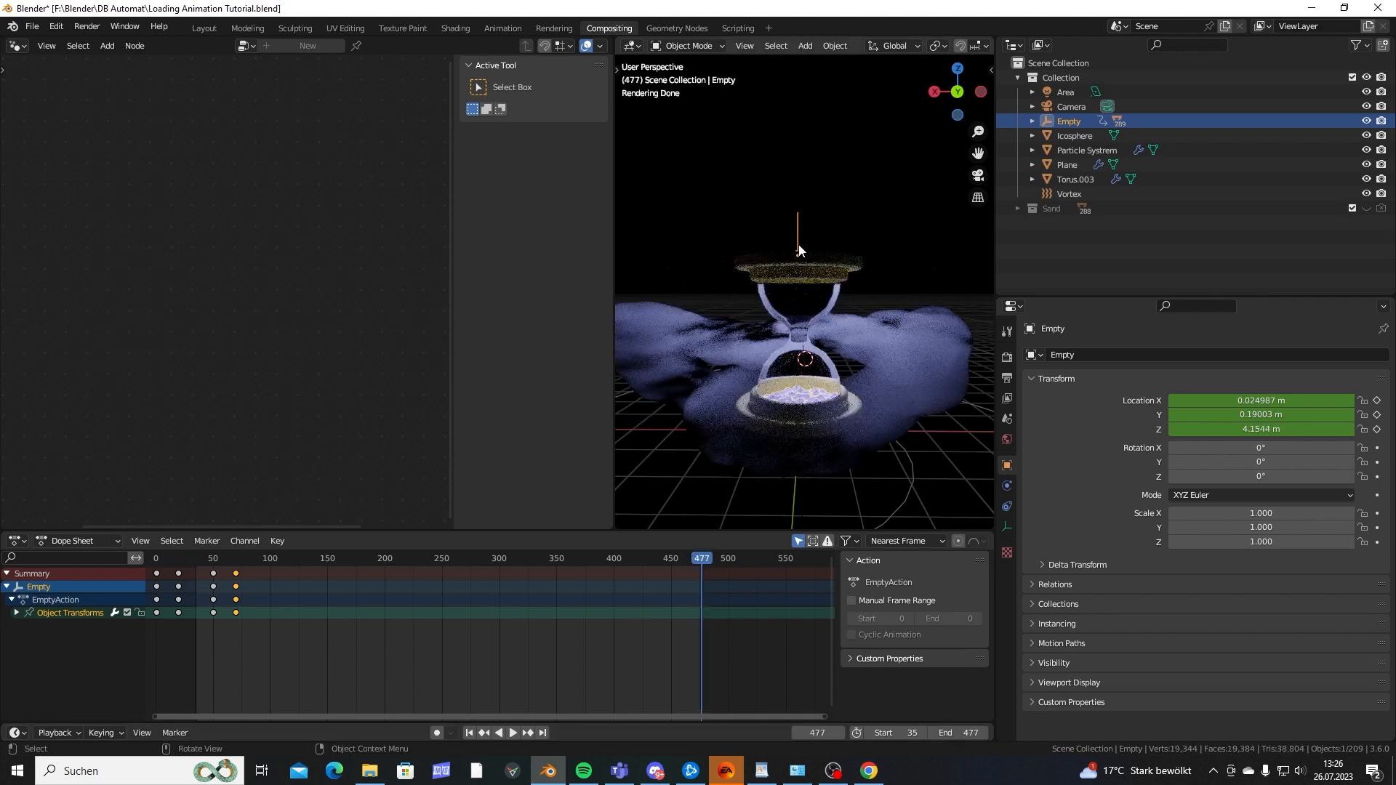
Check the hourglass's height between frames 478 and 481, and set the animation's end frame to 480.
left_click(704, 565)
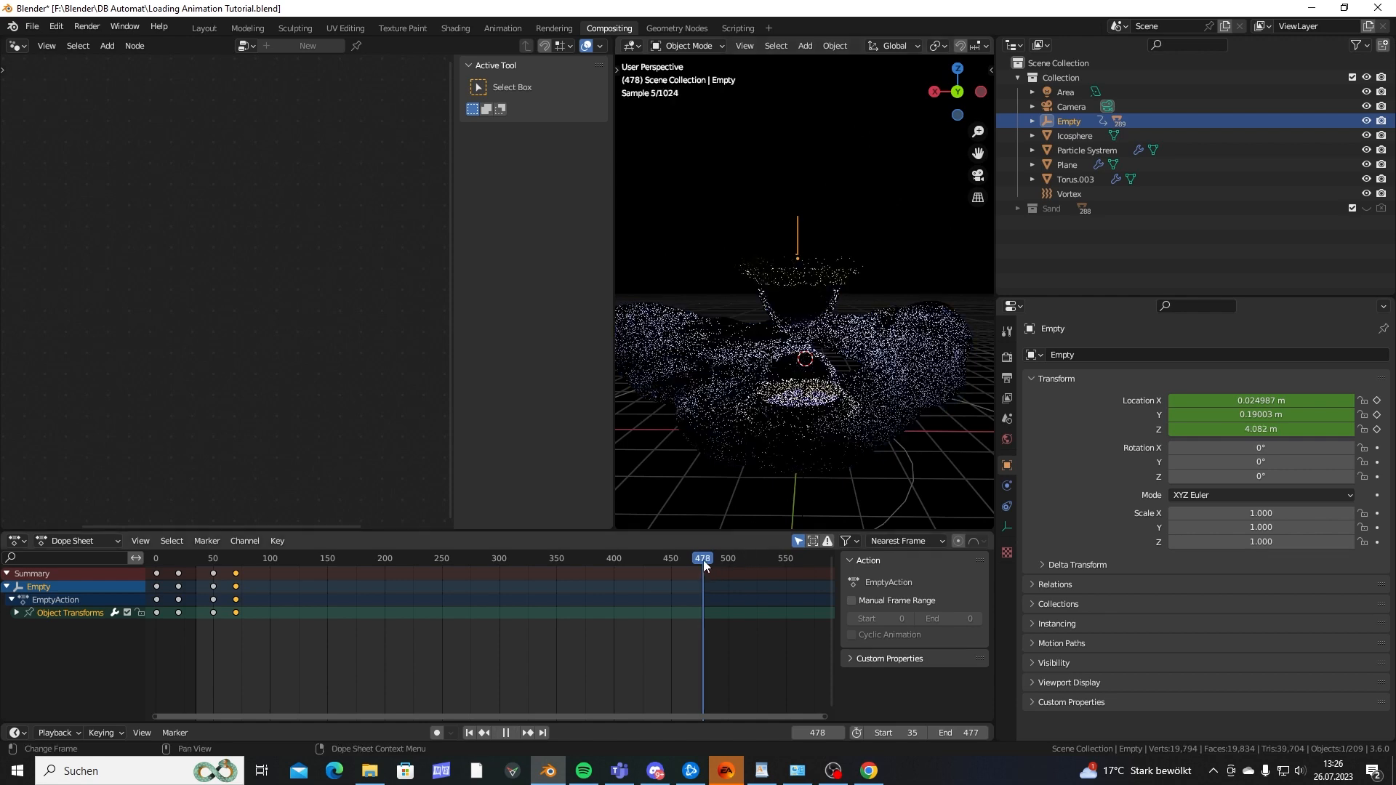
left_click_drag(704, 565, 705, 566)
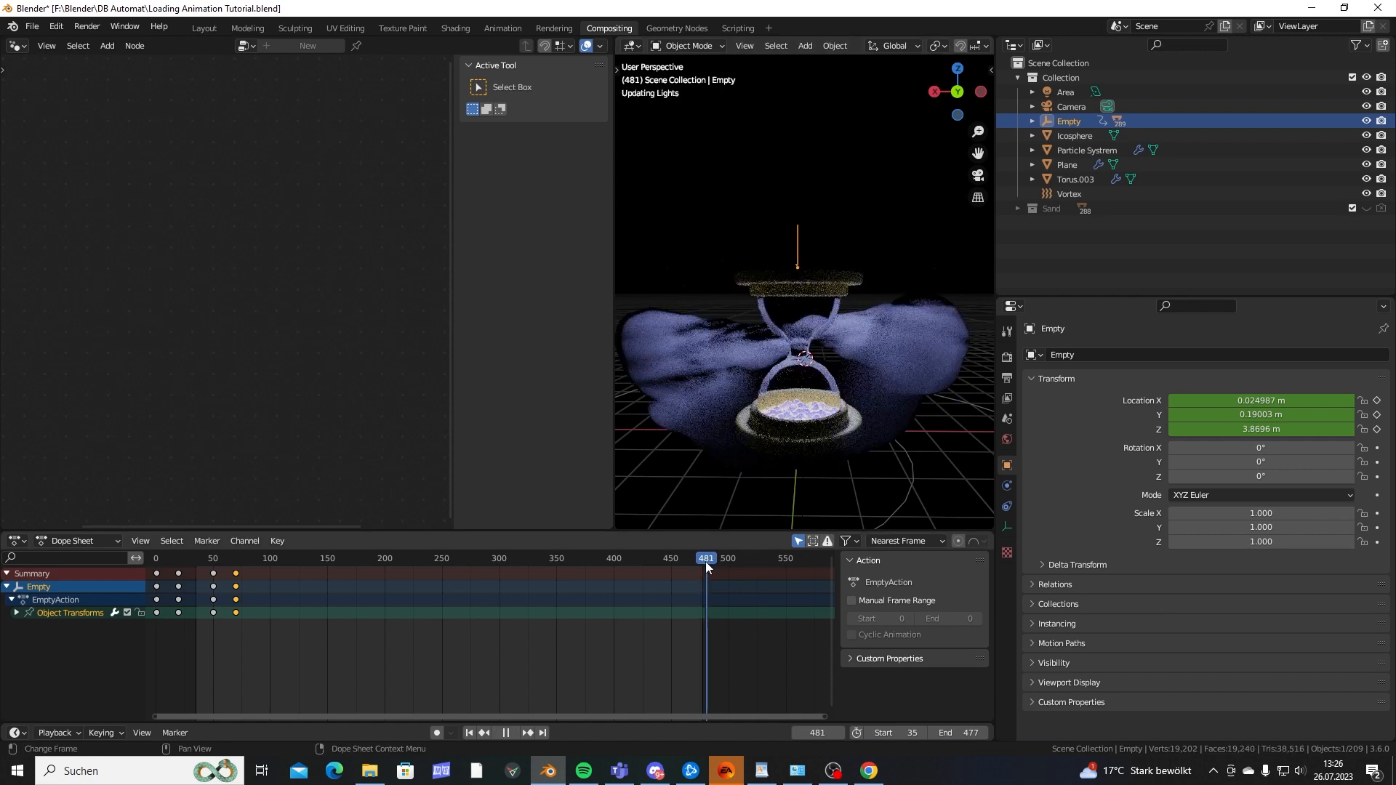
left_click(948, 734)
type("4")
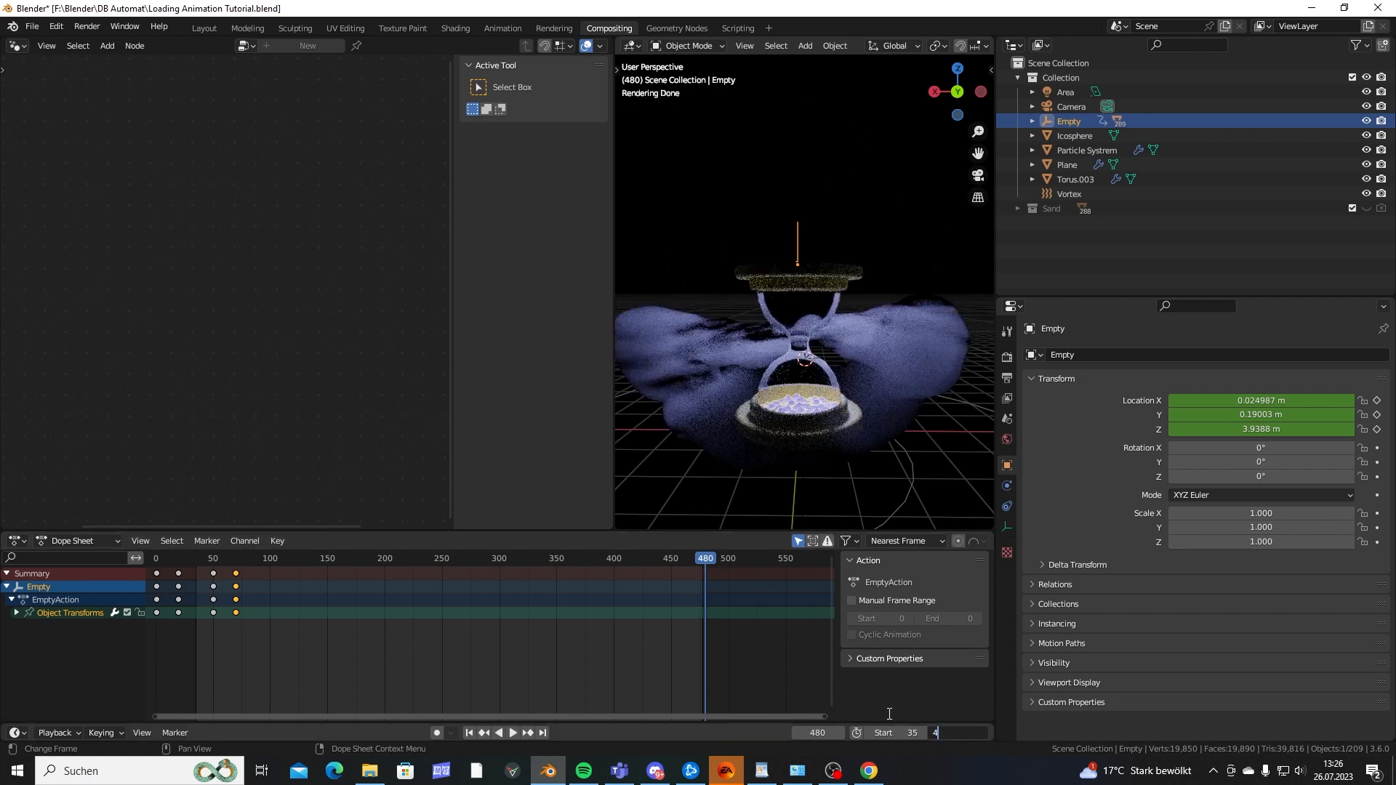
type("80")
key("Return")
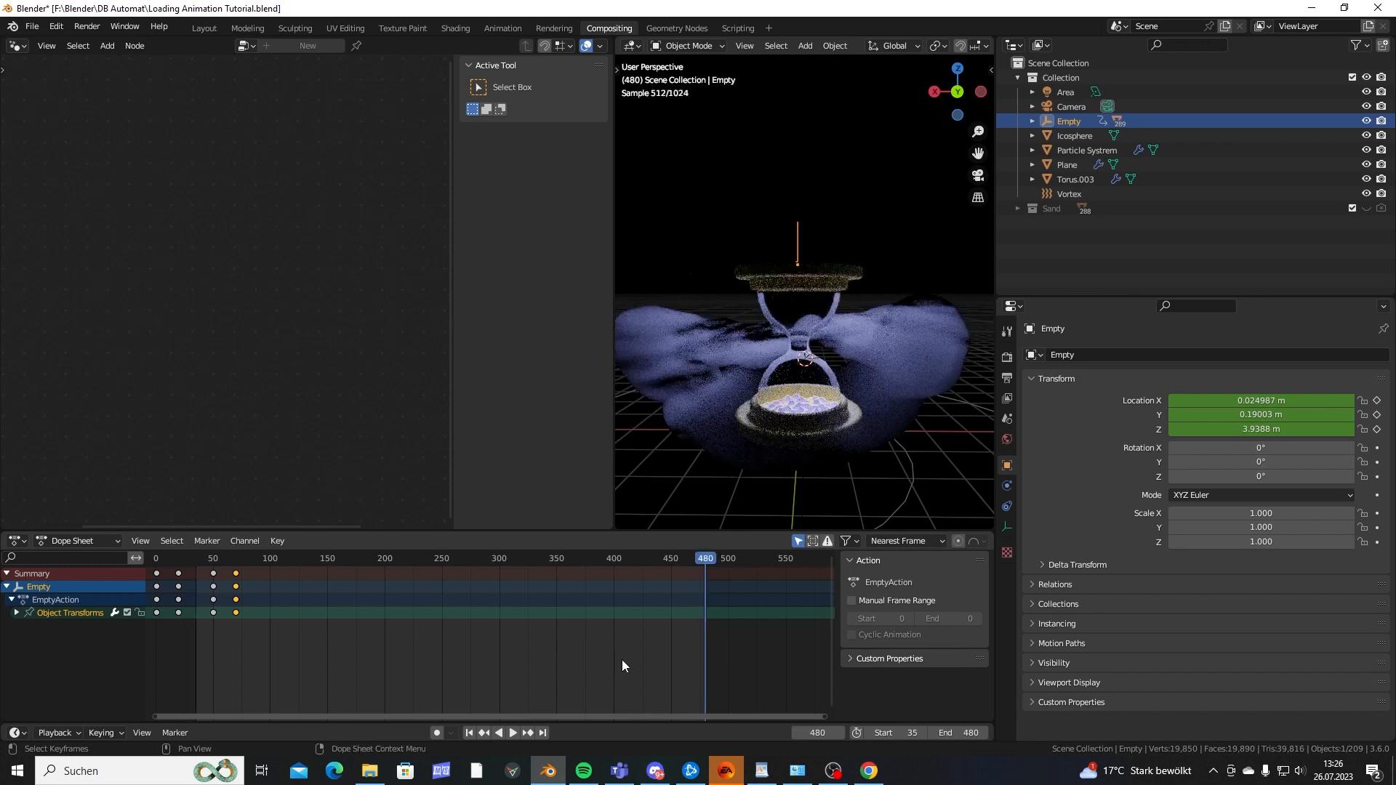
middle_click_drag(795, 240, 769, 414)
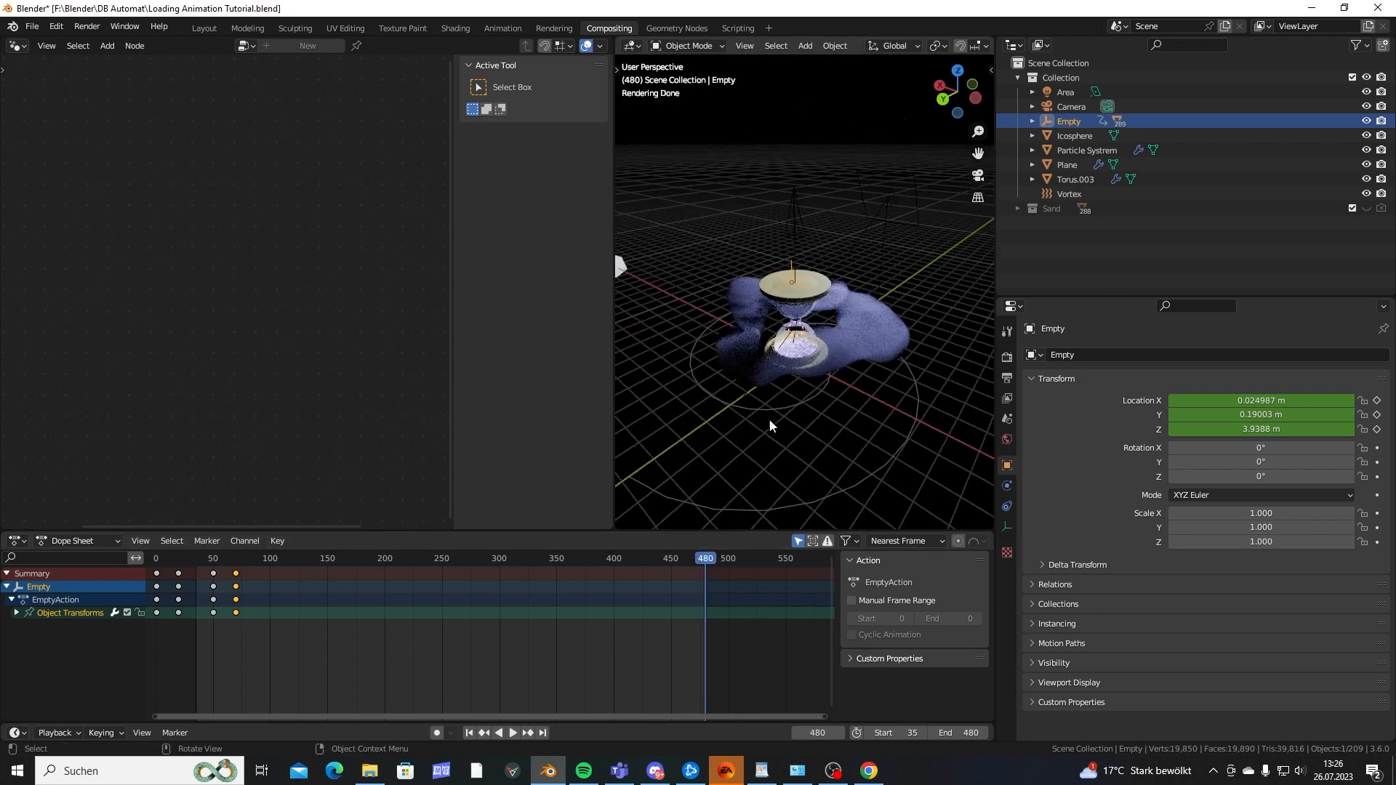
middle_click_drag(832, 321, 863, 256)
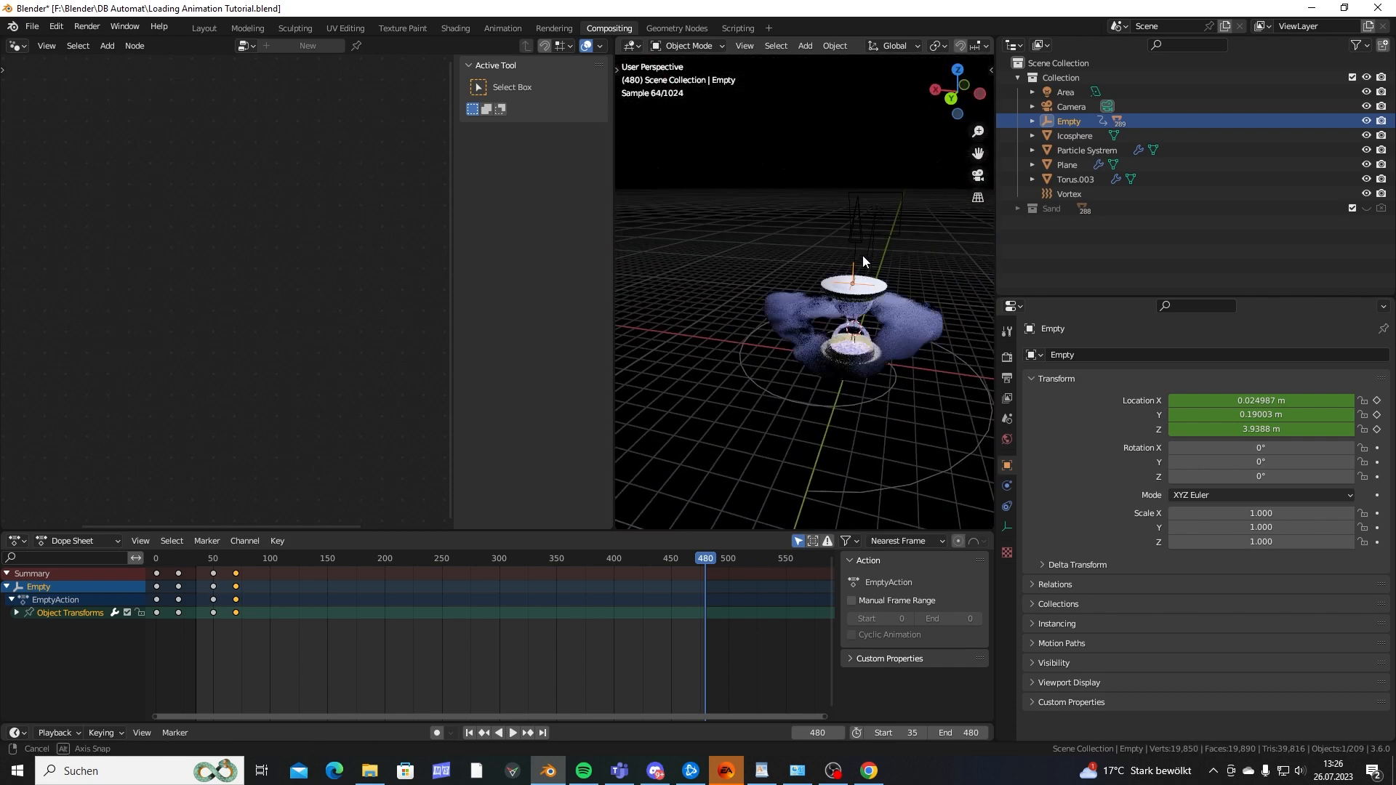
key("KP_0")
key("KP_0")
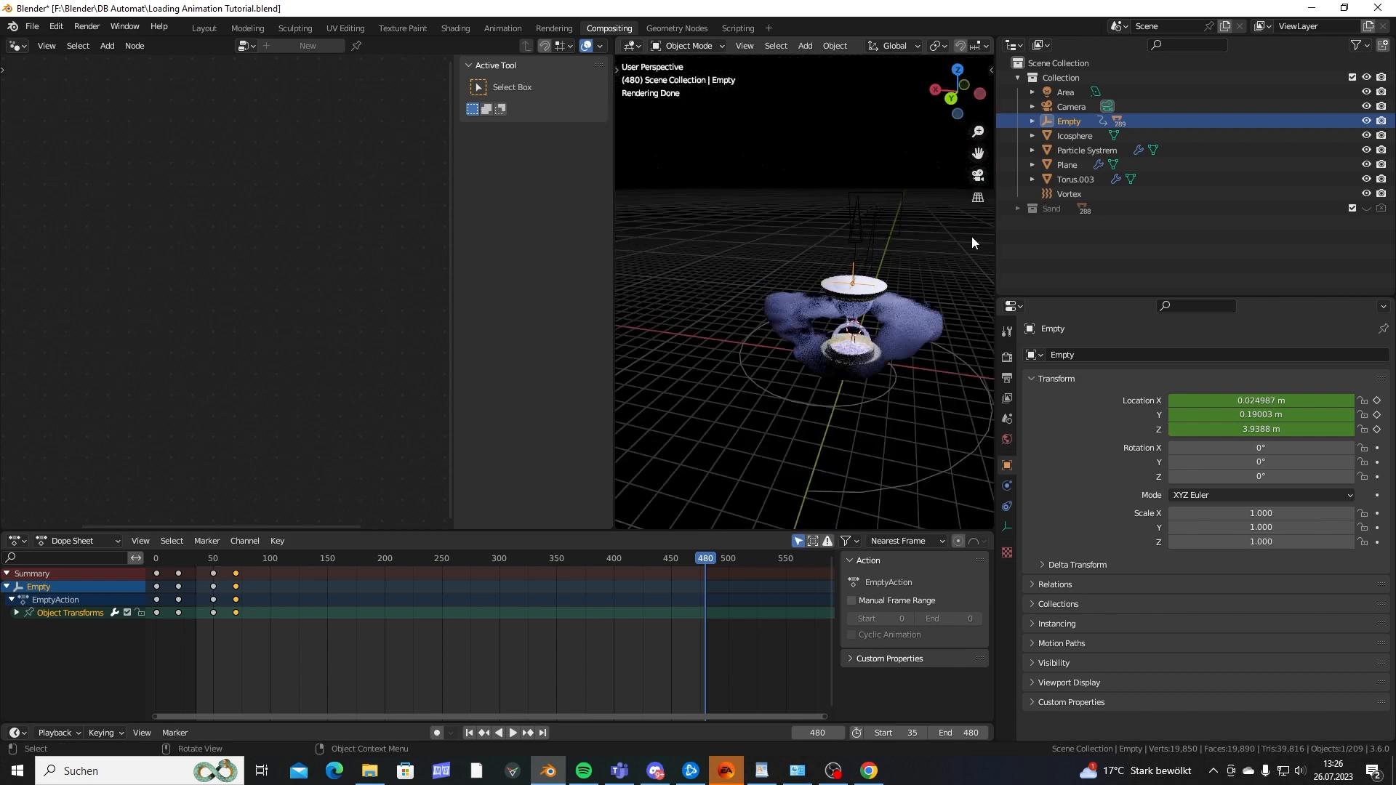
key("KP_0")
key("KP_0")
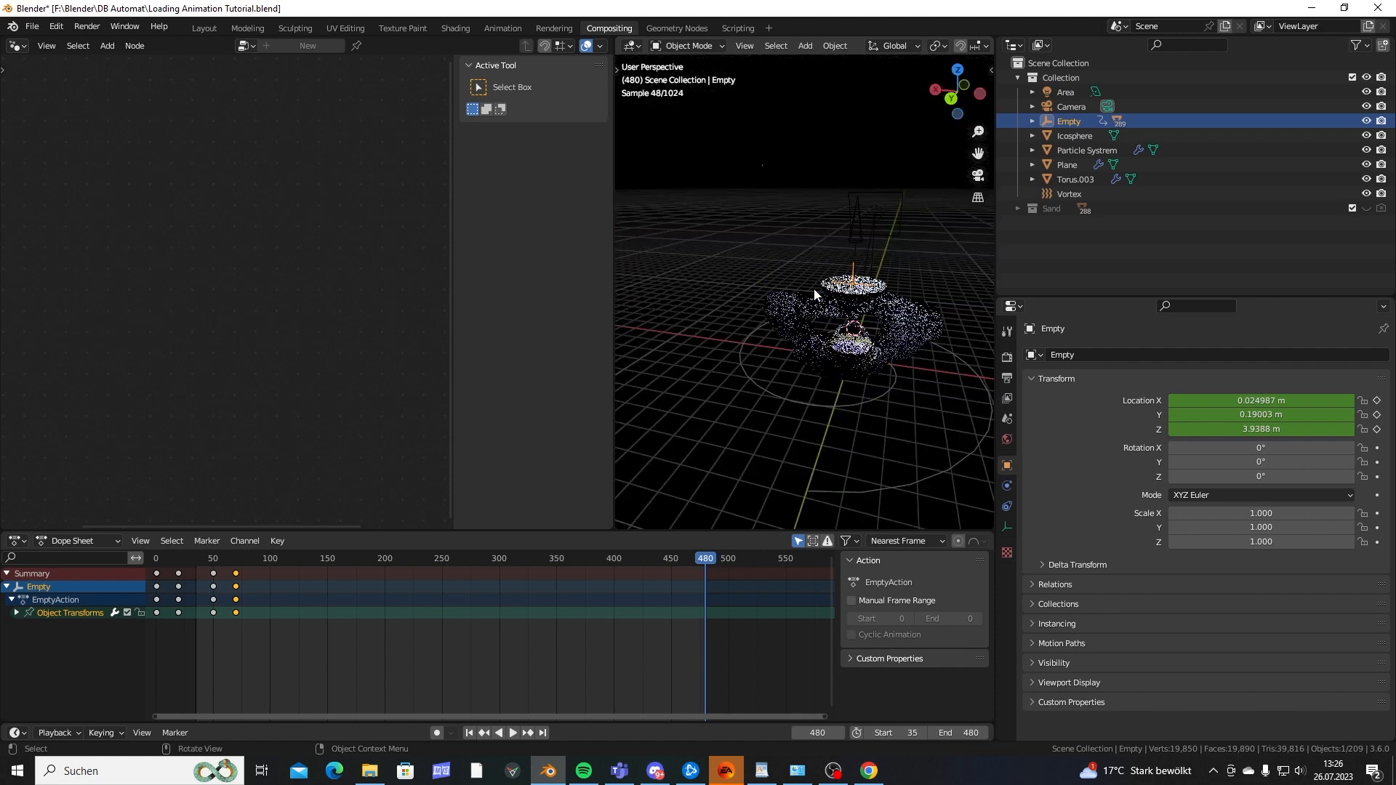
Deselect the empty and save the Blender file.
left_click(766, 233)
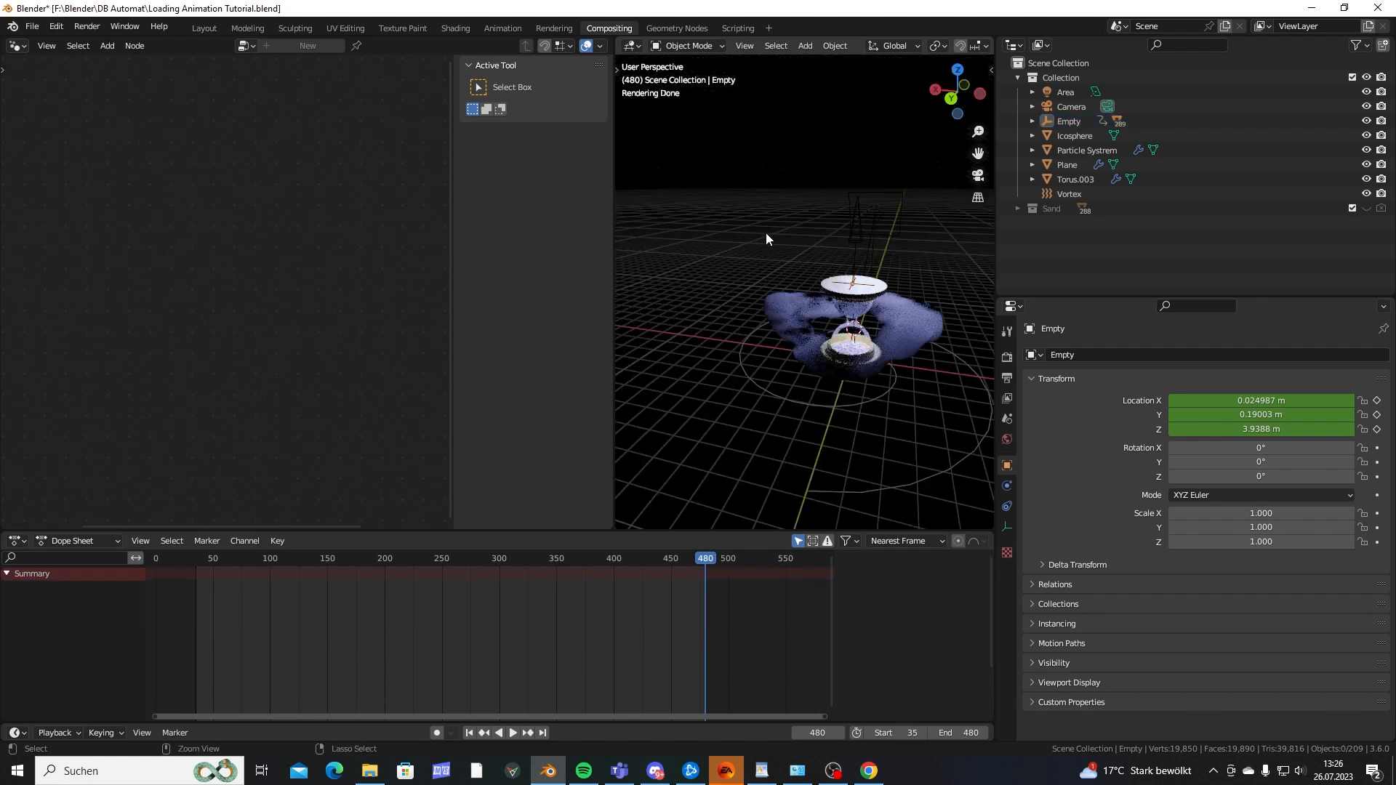
key("ctrl+s")
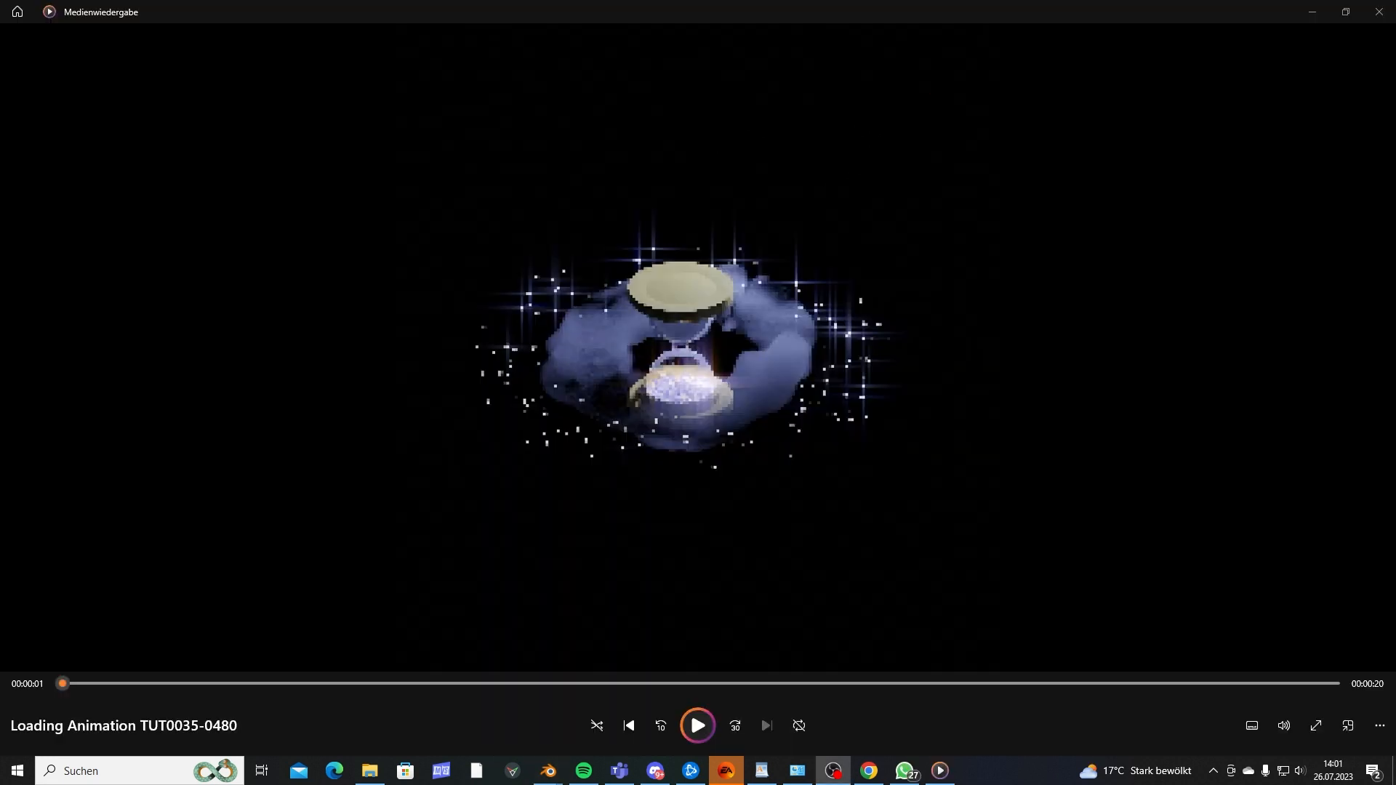
Play the rendered video Loading Animation TUT0035-0480 in the media player.
left_click(709, 720)
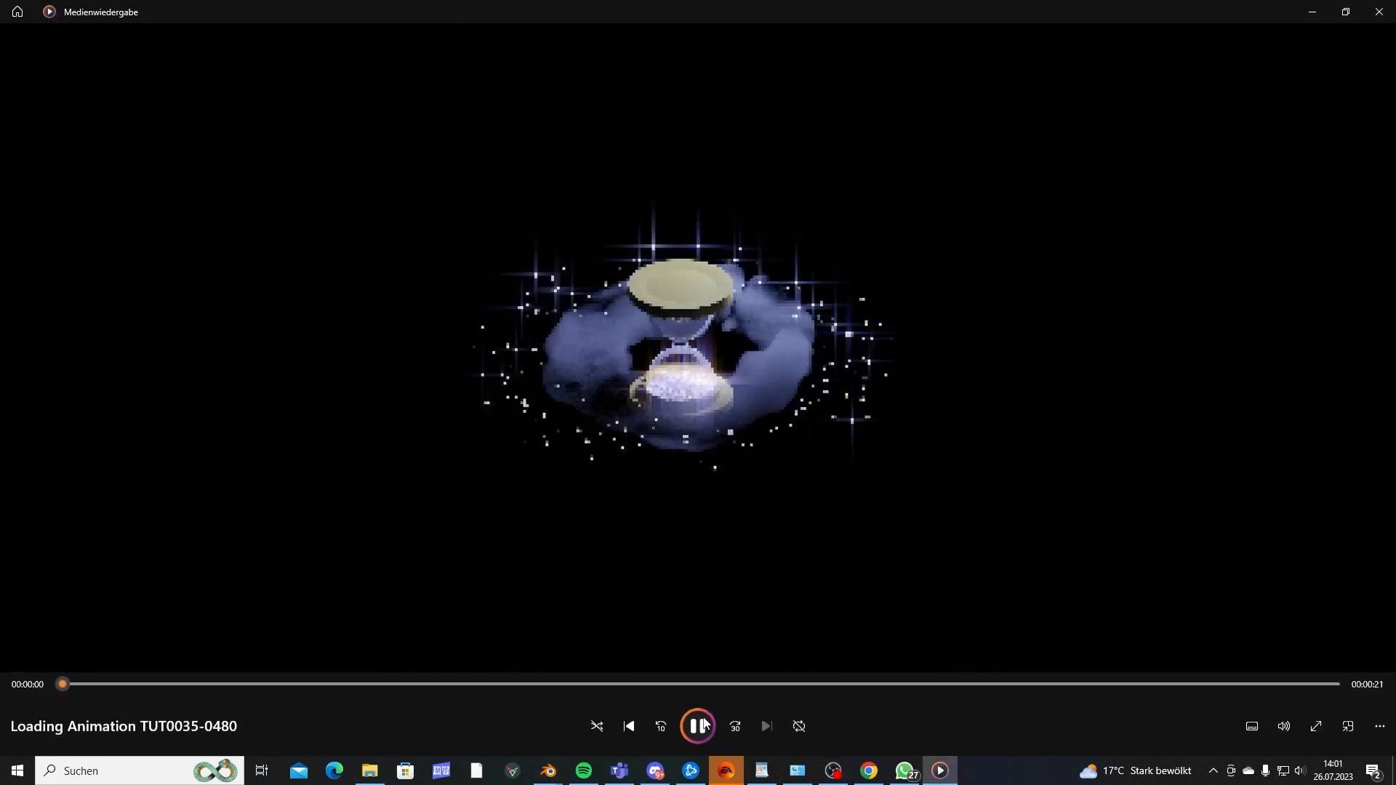